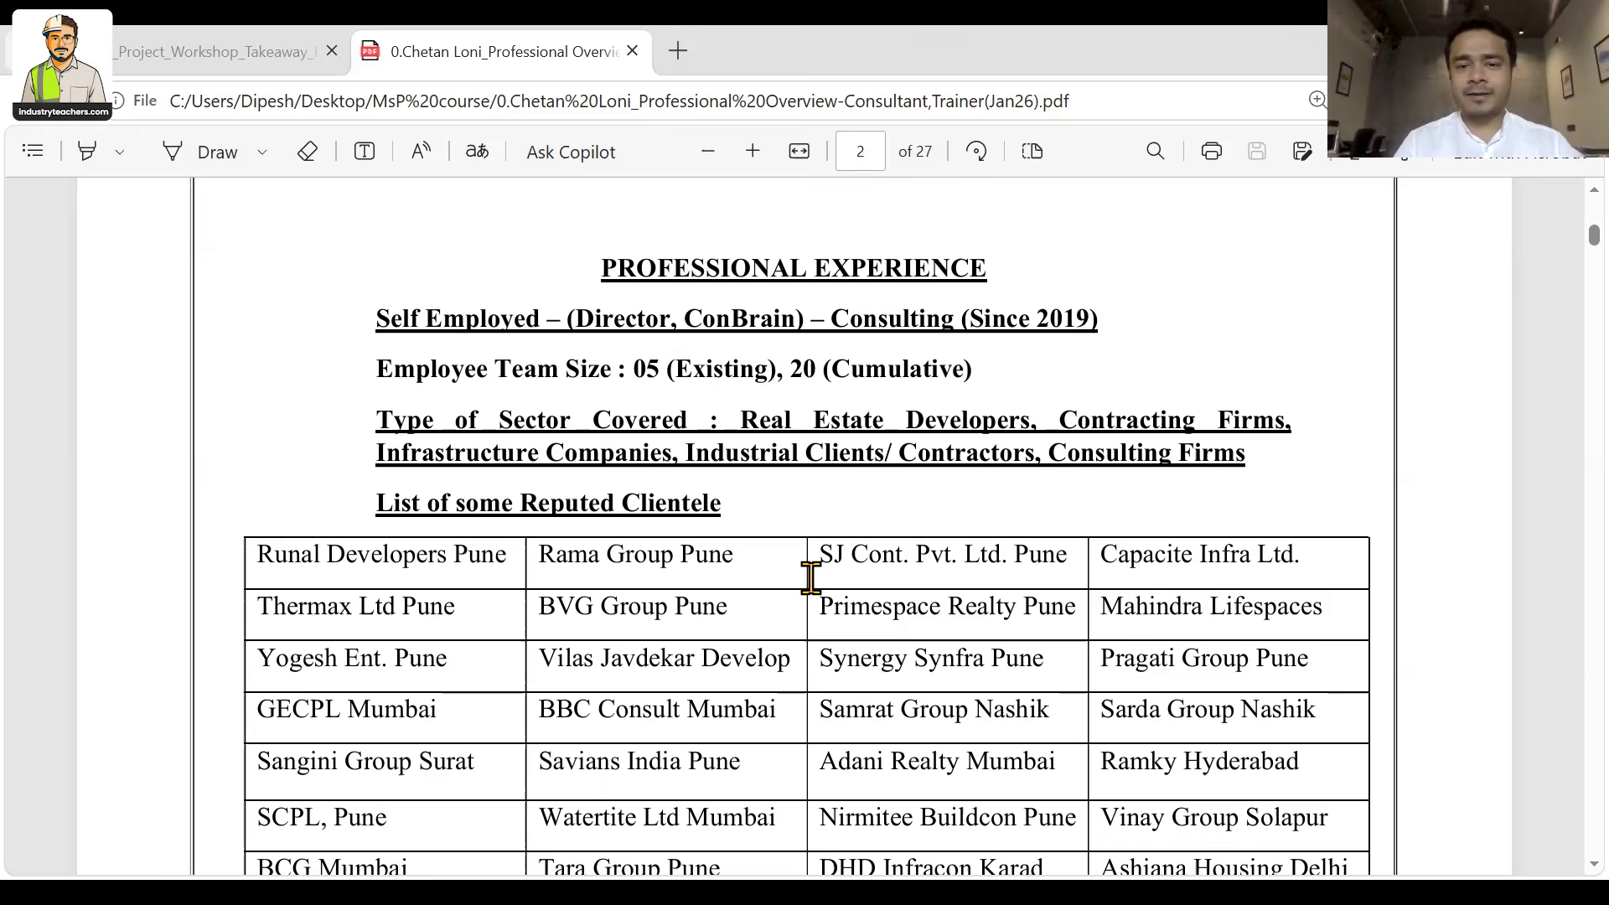
Review the clientele table and the esteemed clients logo list on page 2 of the professional overview PDF
scroll(810, 576, down, 2)
scroll(810, 577, up, 1)
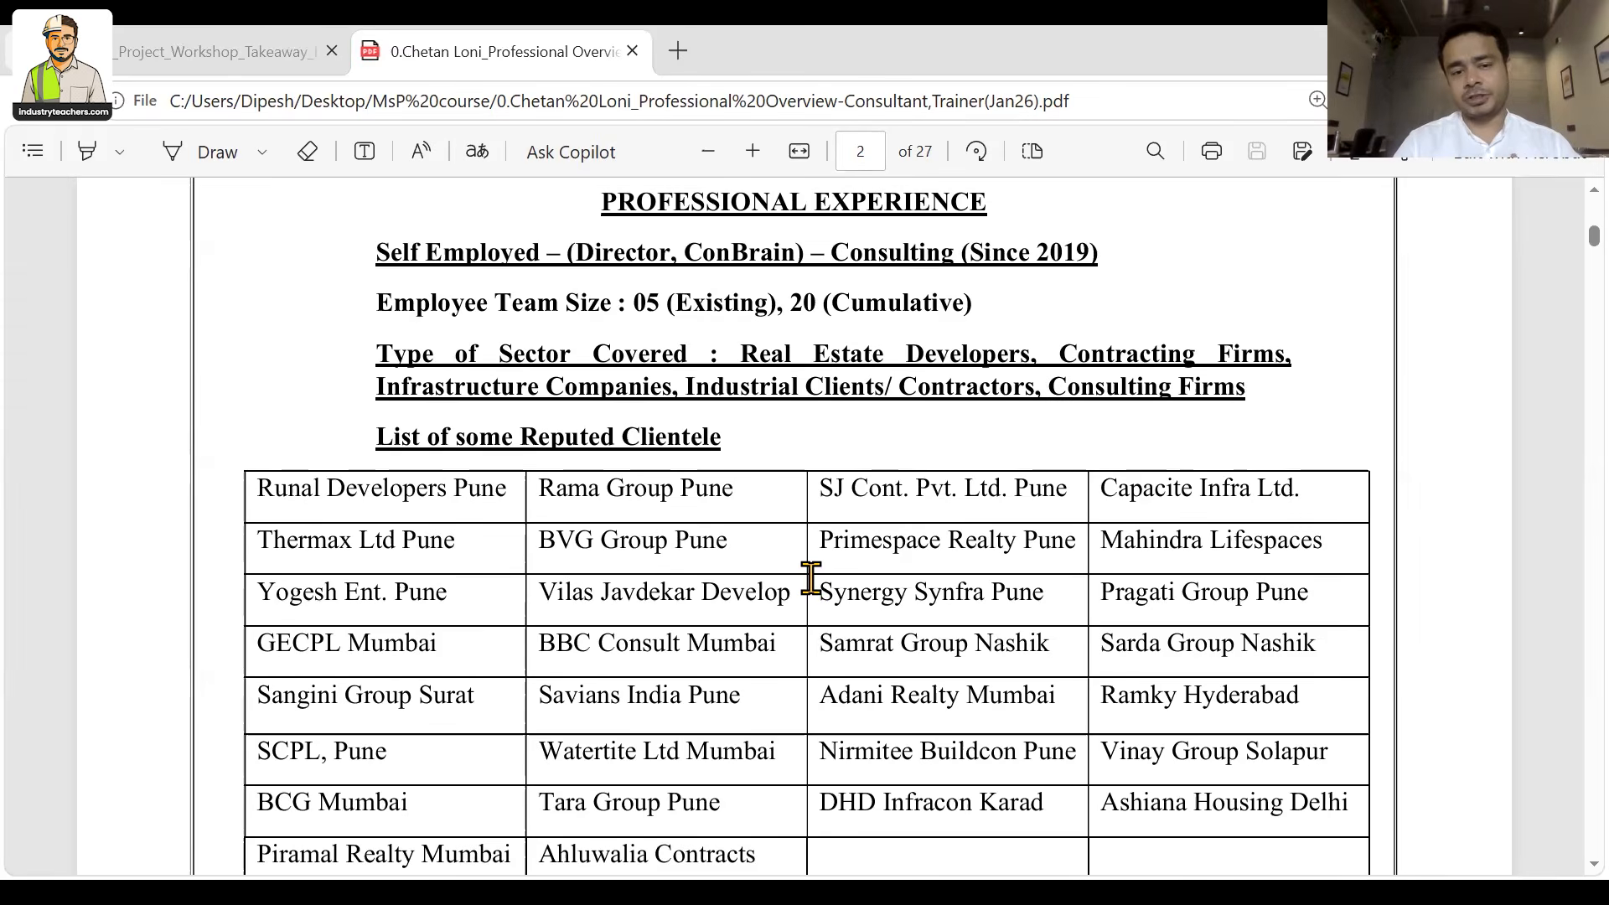
scroll(810, 577, down, 8)
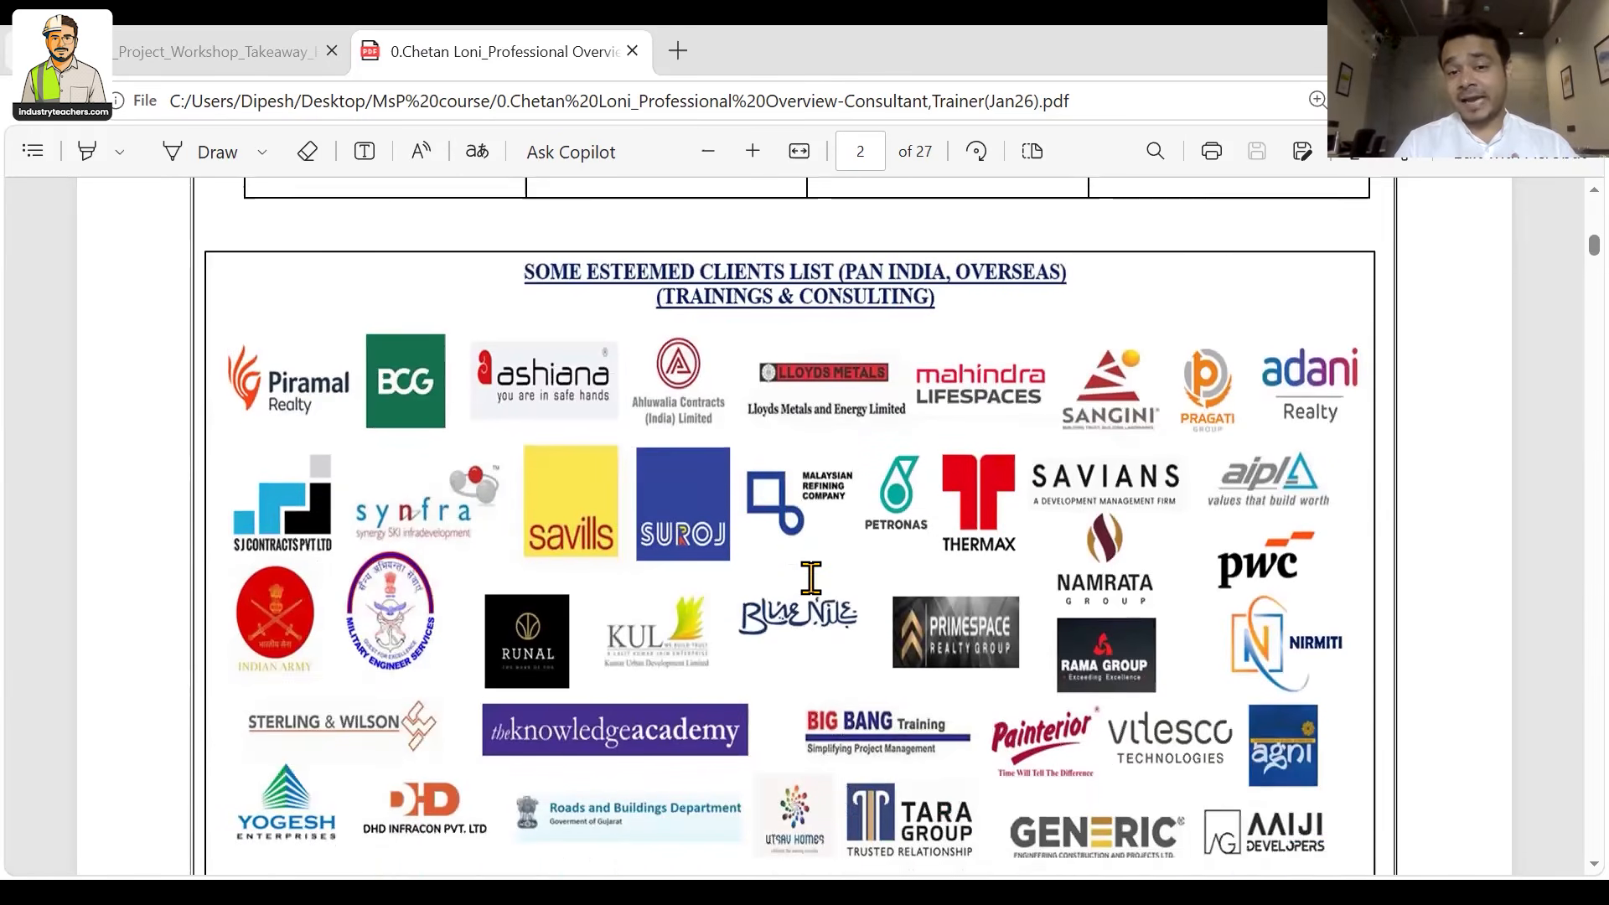
scroll(810, 576, down, 1)
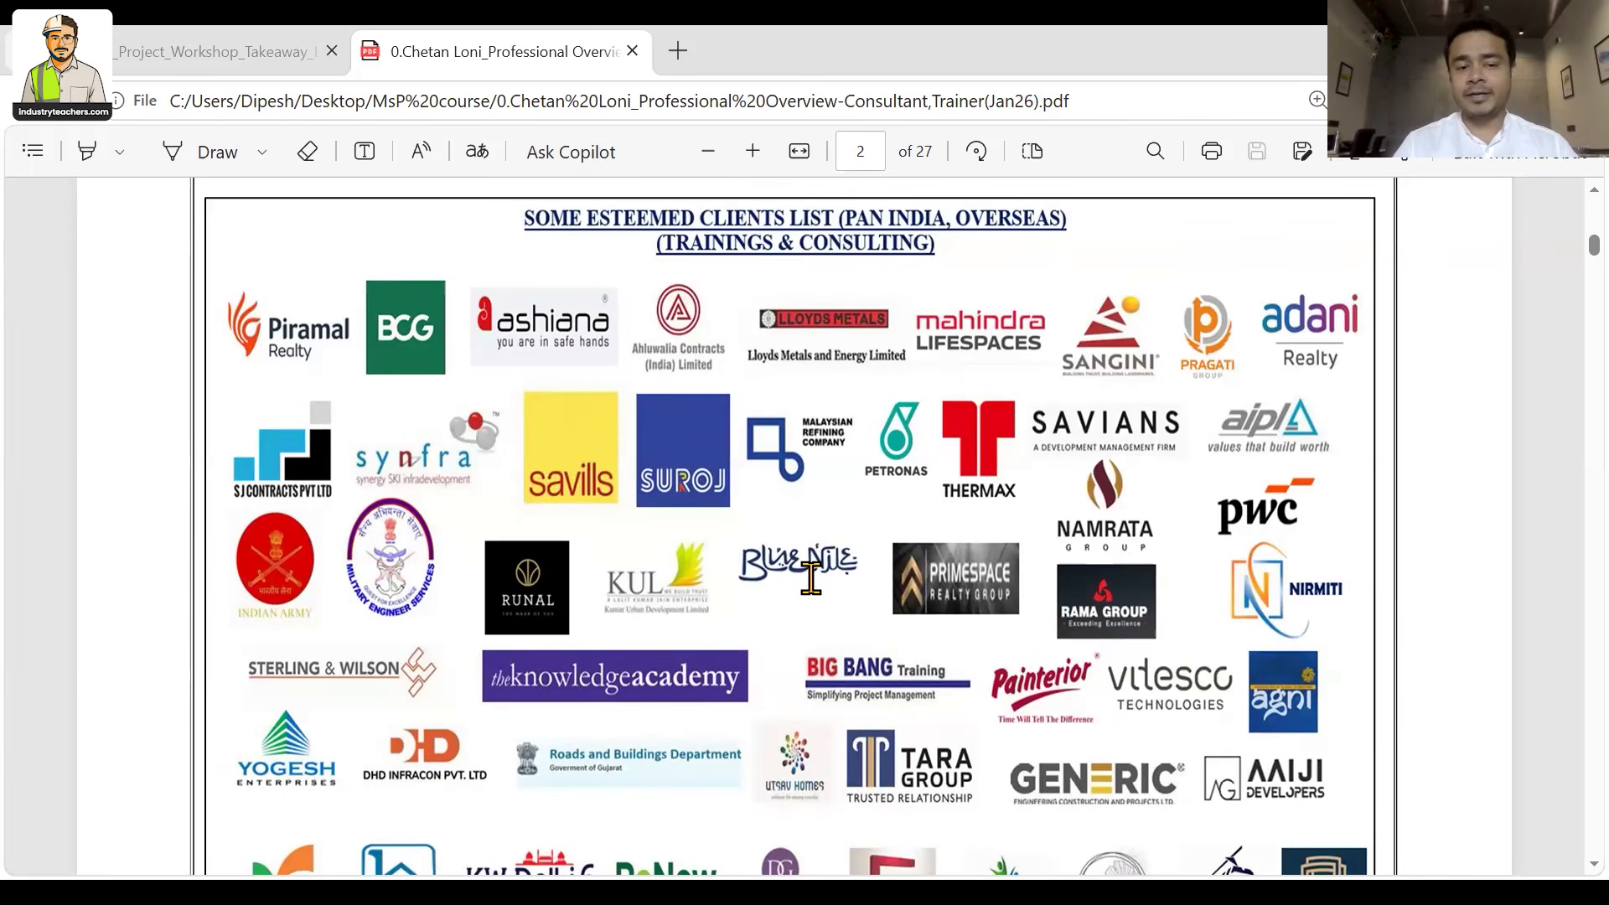
scroll(810, 578, down, 2)
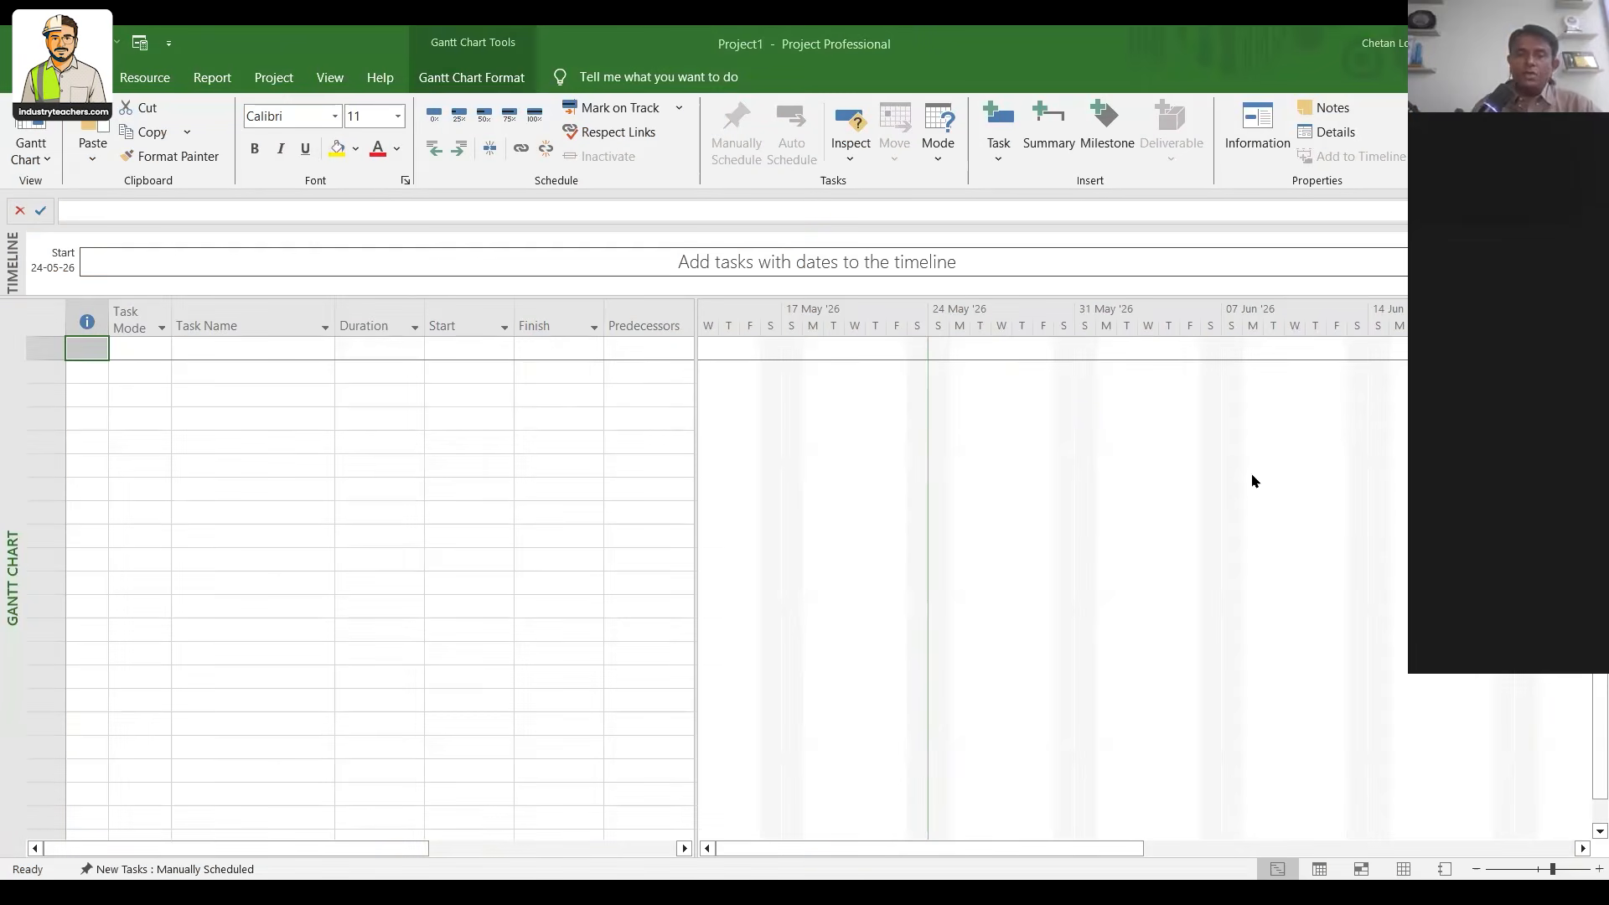
In Microsoft Project, widen the task table to reveal the Resource Names and Add New Column columns
drag(694, 423, 905, 430)
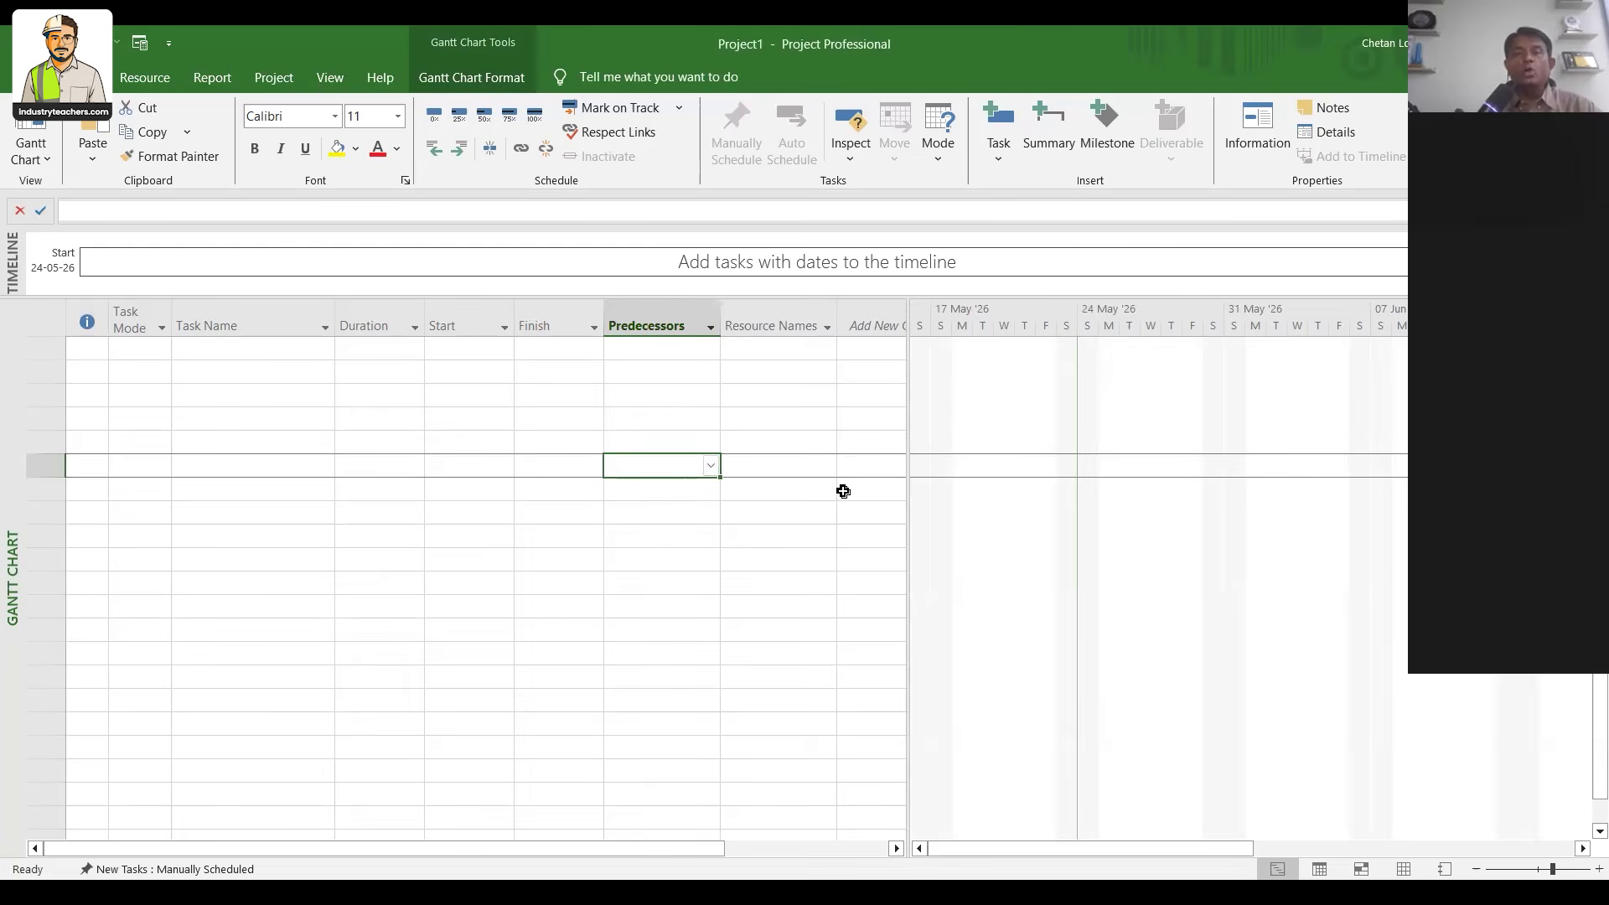
drag(909, 490, 998, 489)
Annotate the task table by circling its column header row and marking each header from the indicators to Add New Column
mouse_move(105, 281)
mouse_down()
mouse_move(569, 345)
mouse_move(941, 262)
mouse_move(130, 277)
mouse_up()
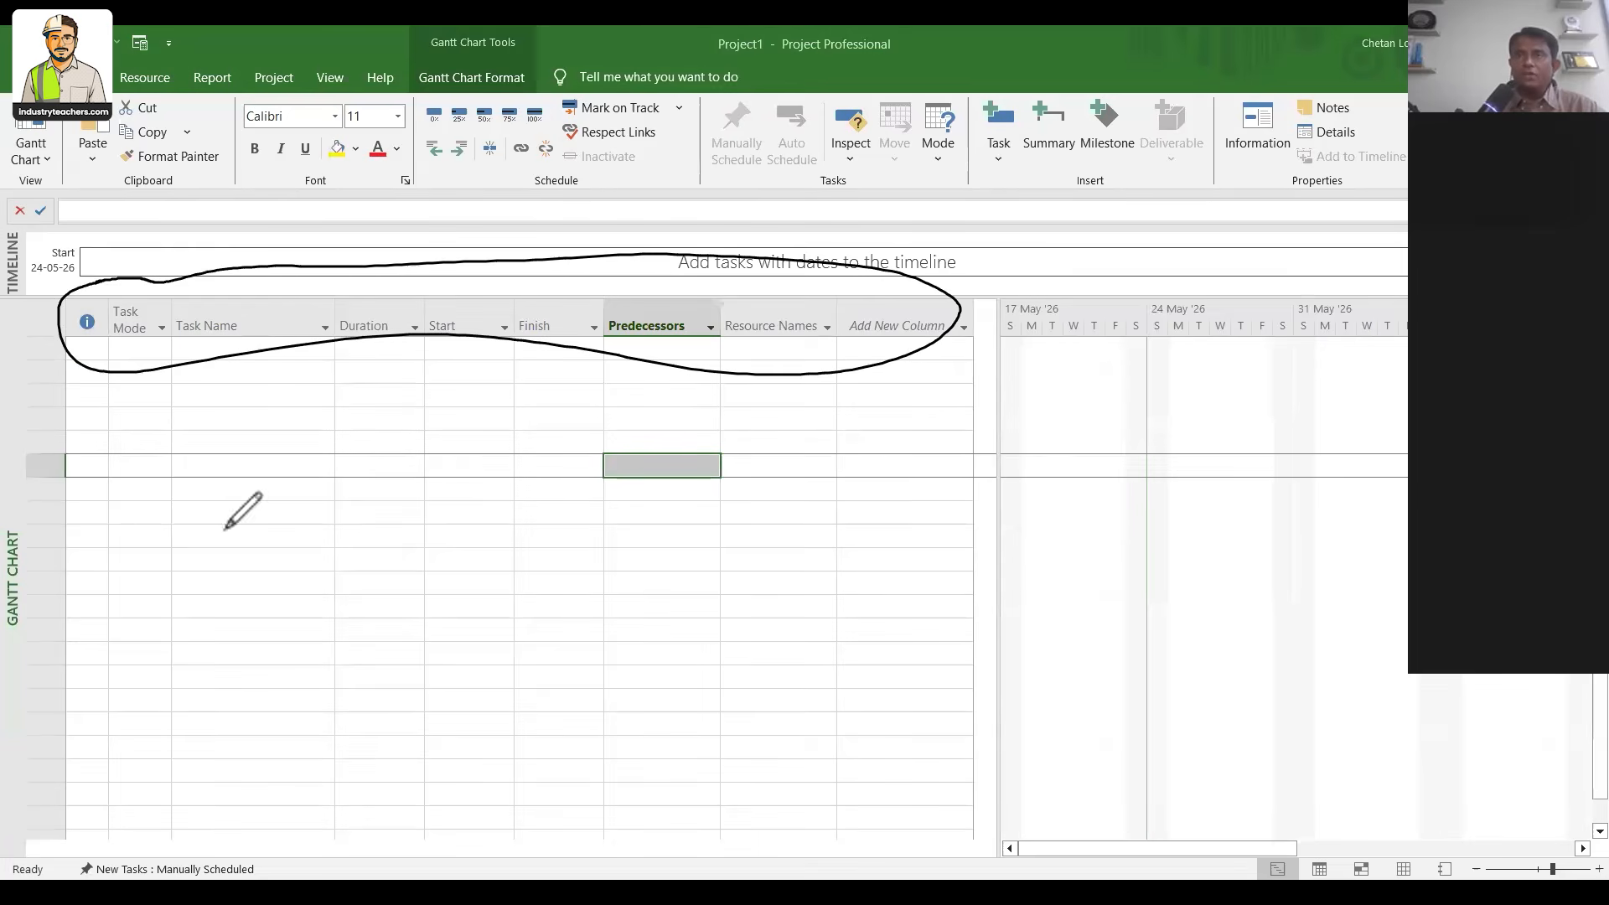
mouse_move(103, 421)
mouse_down()
mouse_move(88, 341)
mouse_move(245, 338)
mouse_up()
mouse_move(352, 360)
mouse_down()
mouse_move(396, 337)
mouse_move(566, 340)
mouse_up()
drag(639, 366, 702, 334)
drag(745, 366, 813, 338)
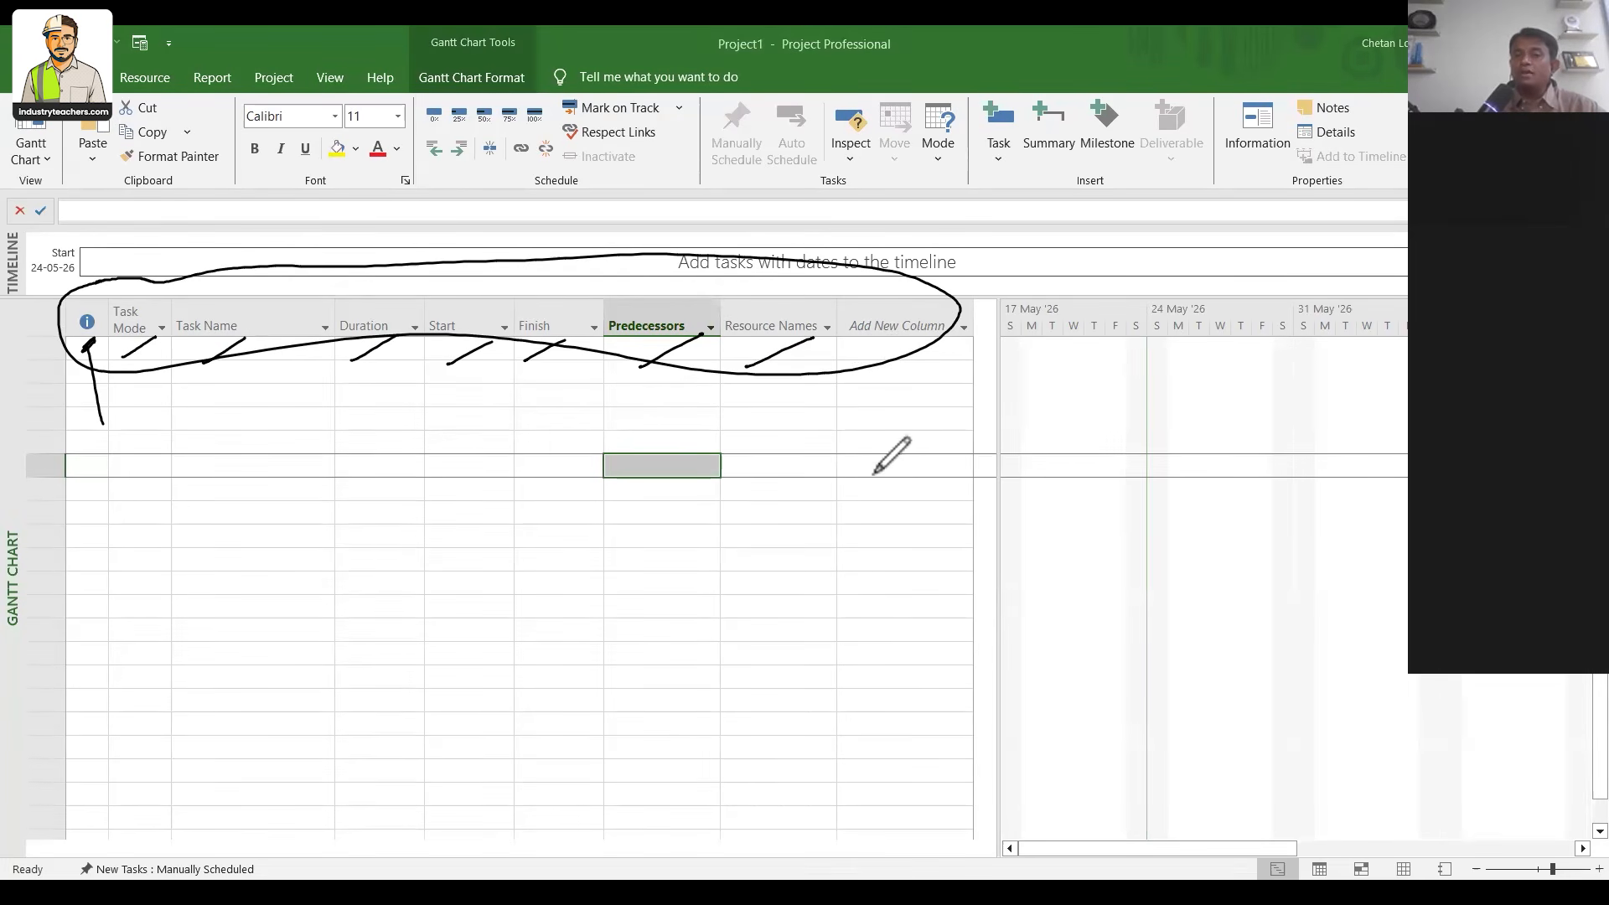
drag(853, 358, 926, 332)
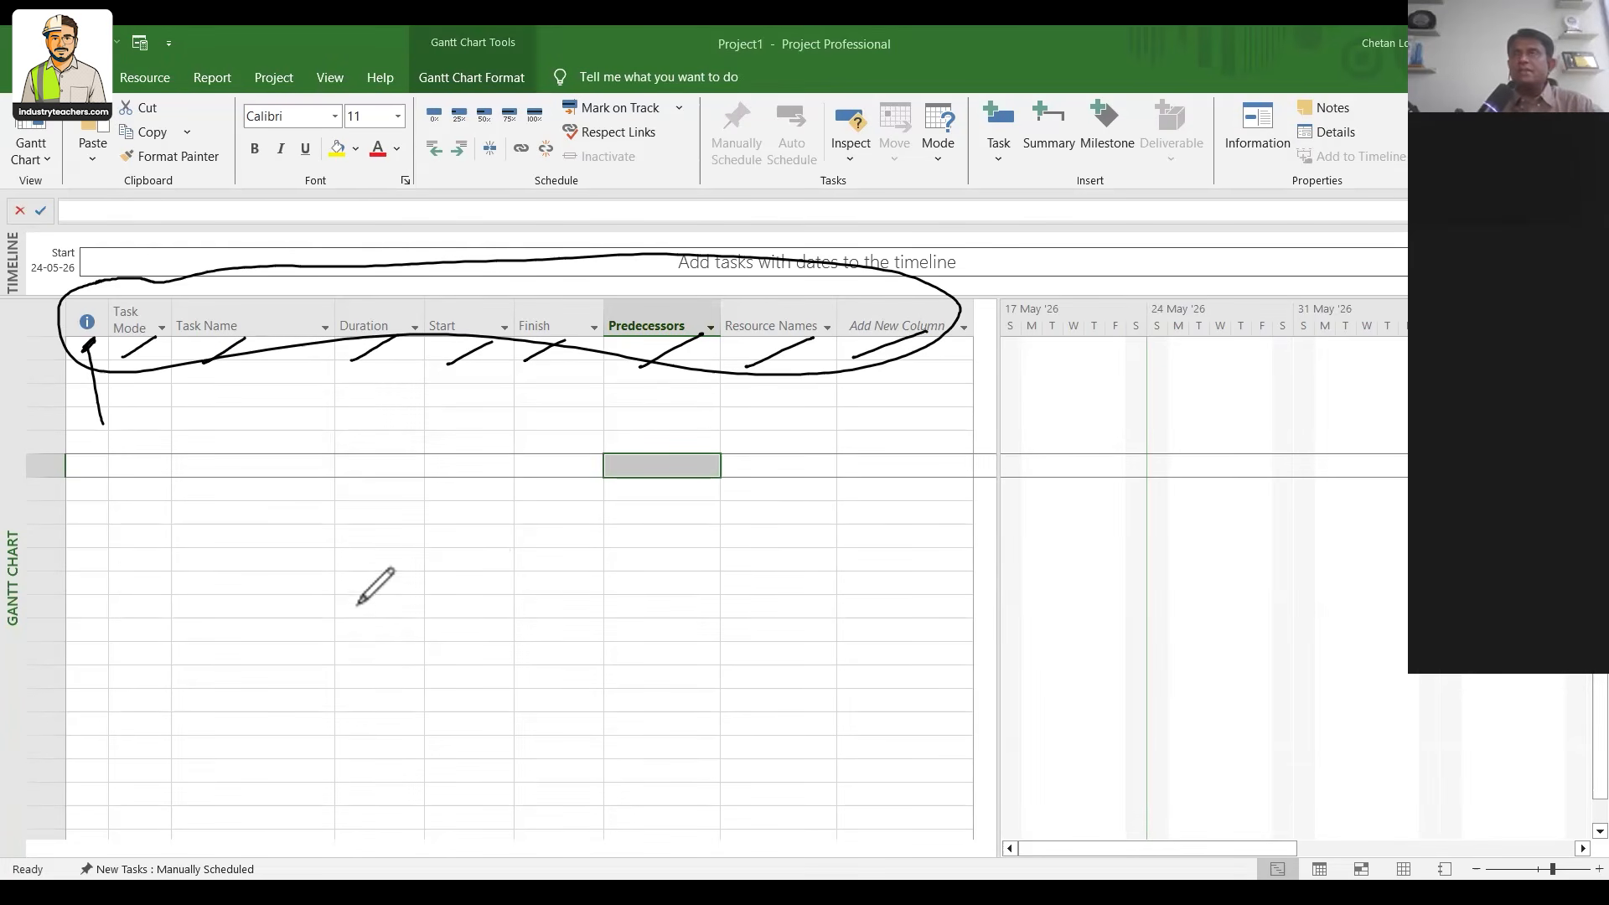
Handwrite the annotation "Task Area" across the empty task table
drag(317, 624, 420, 692)
drag(425, 605, 458, 641)
drag(464, 560, 488, 621)
mouse_move(486, 551)
mouse_down()
mouse_move(505, 589)
mouse_move(591, 598)
mouse_up()
mouse_move(572, 584)
mouse_down()
mouse_move(584, 553)
mouse_move(624, 549)
mouse_up()
drag(658, 511, 673, 566)
Circle the divider between table and chart, and handwrite "Gantt Chart" over the bar chart area
mouse_move(997, 306)
mouse_down()
mouse_move(962, 593)
mouse_move(1022, 321)
mouse_up()
drag(1243, 475, 1255, 602)
mouse_move(1257, 540)
mouse_down()
mouse_move(1332, 521)
mouse_move(1368, 546)
mouse_up()
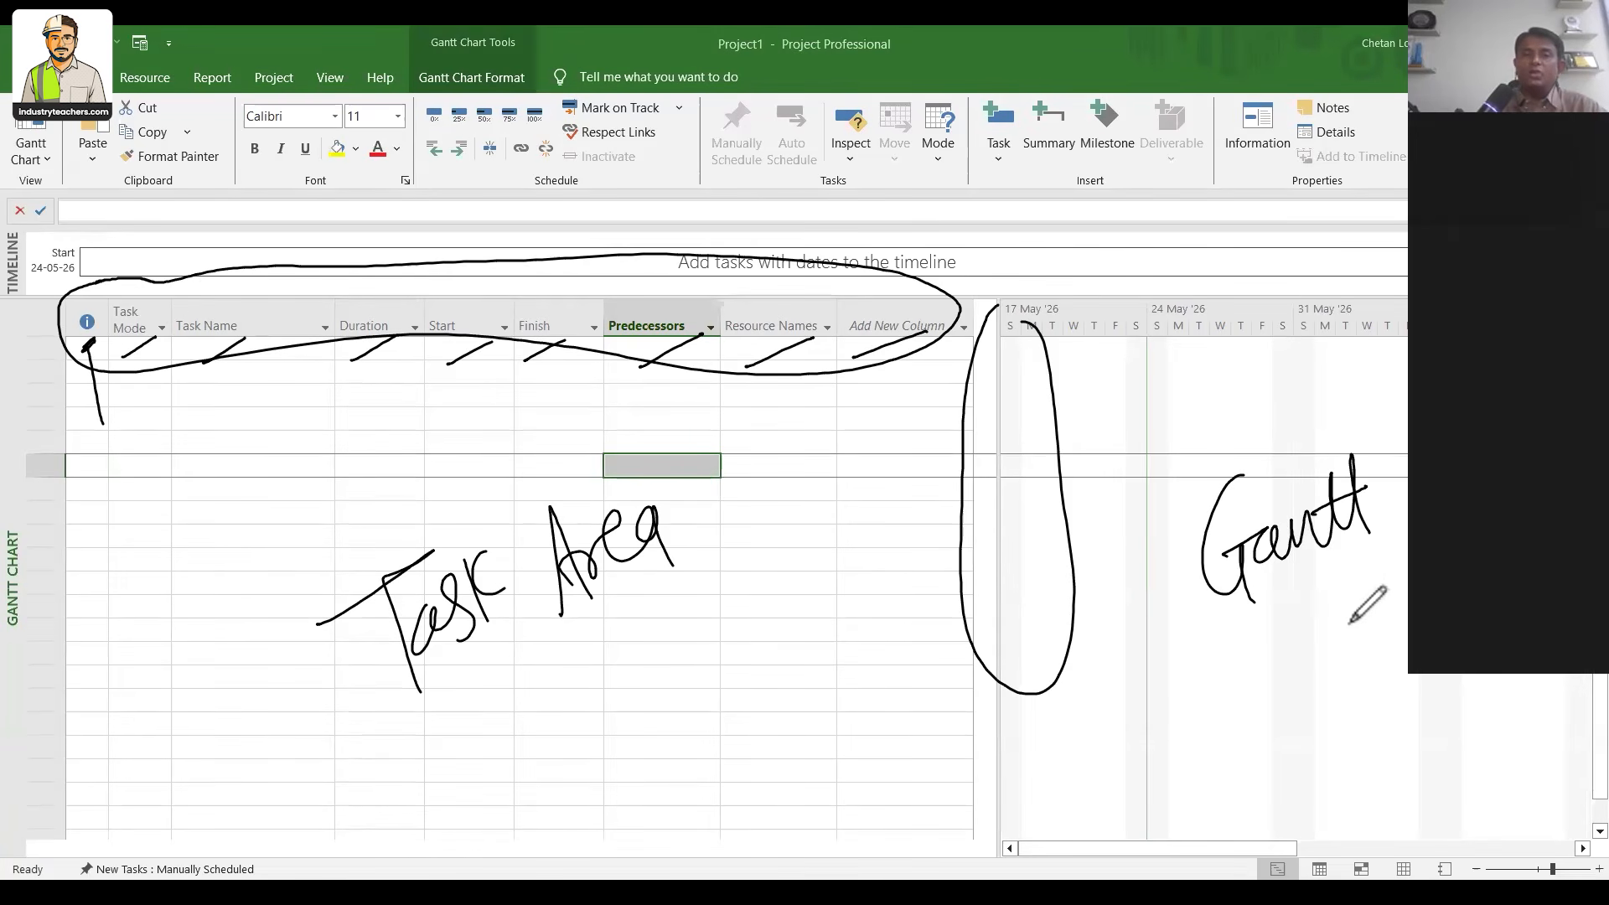
drag(1282, 605, 1402, 576)
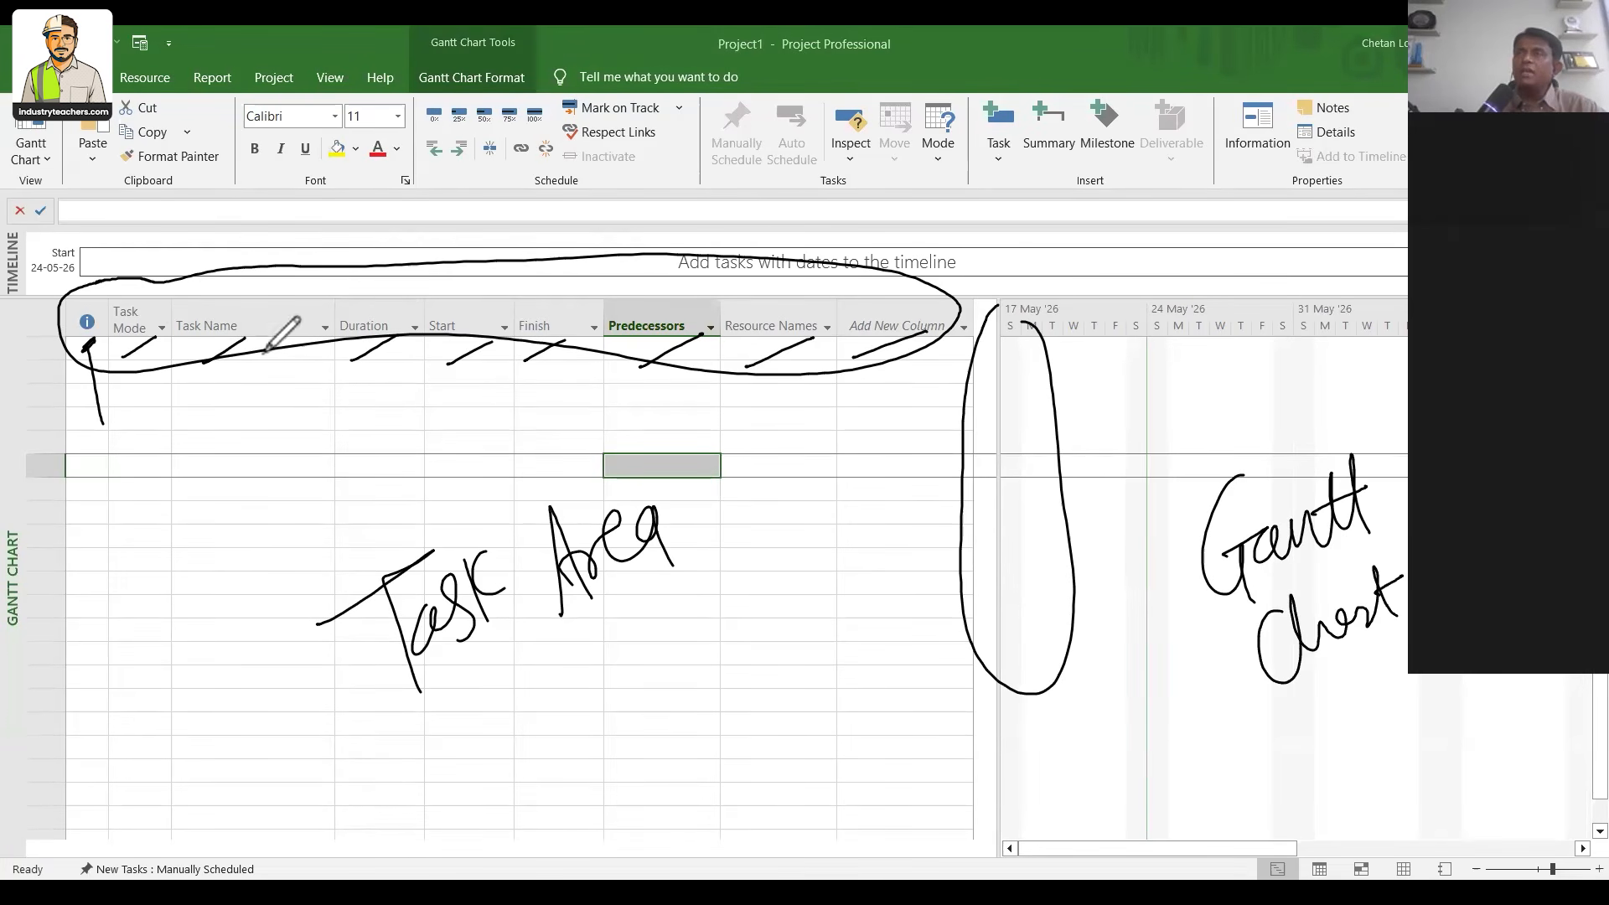
drag(292, 342, 324, 549)
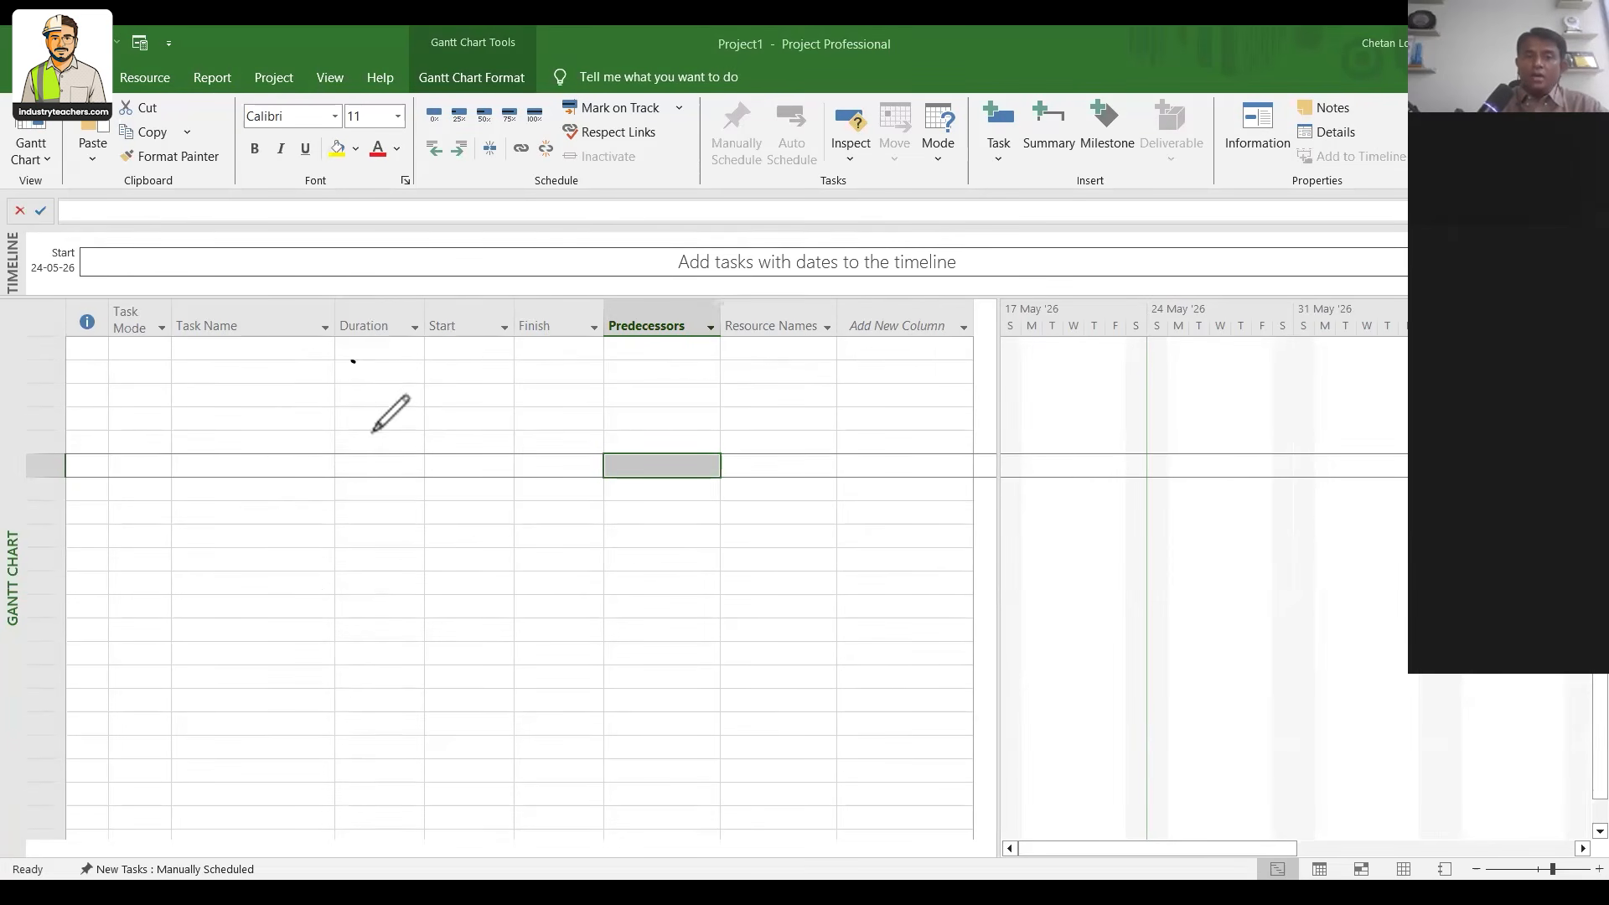
Handwrite an underlined "WBS" over the table with the word "Work" beneath it
drag(352, 361, 399, 355)
mouse_move(405, 337)
mouse_down()
mouse_move(415, 379)
mouse_move(442, 381)
mouse_up()
drag(346, 443, 528, 364)
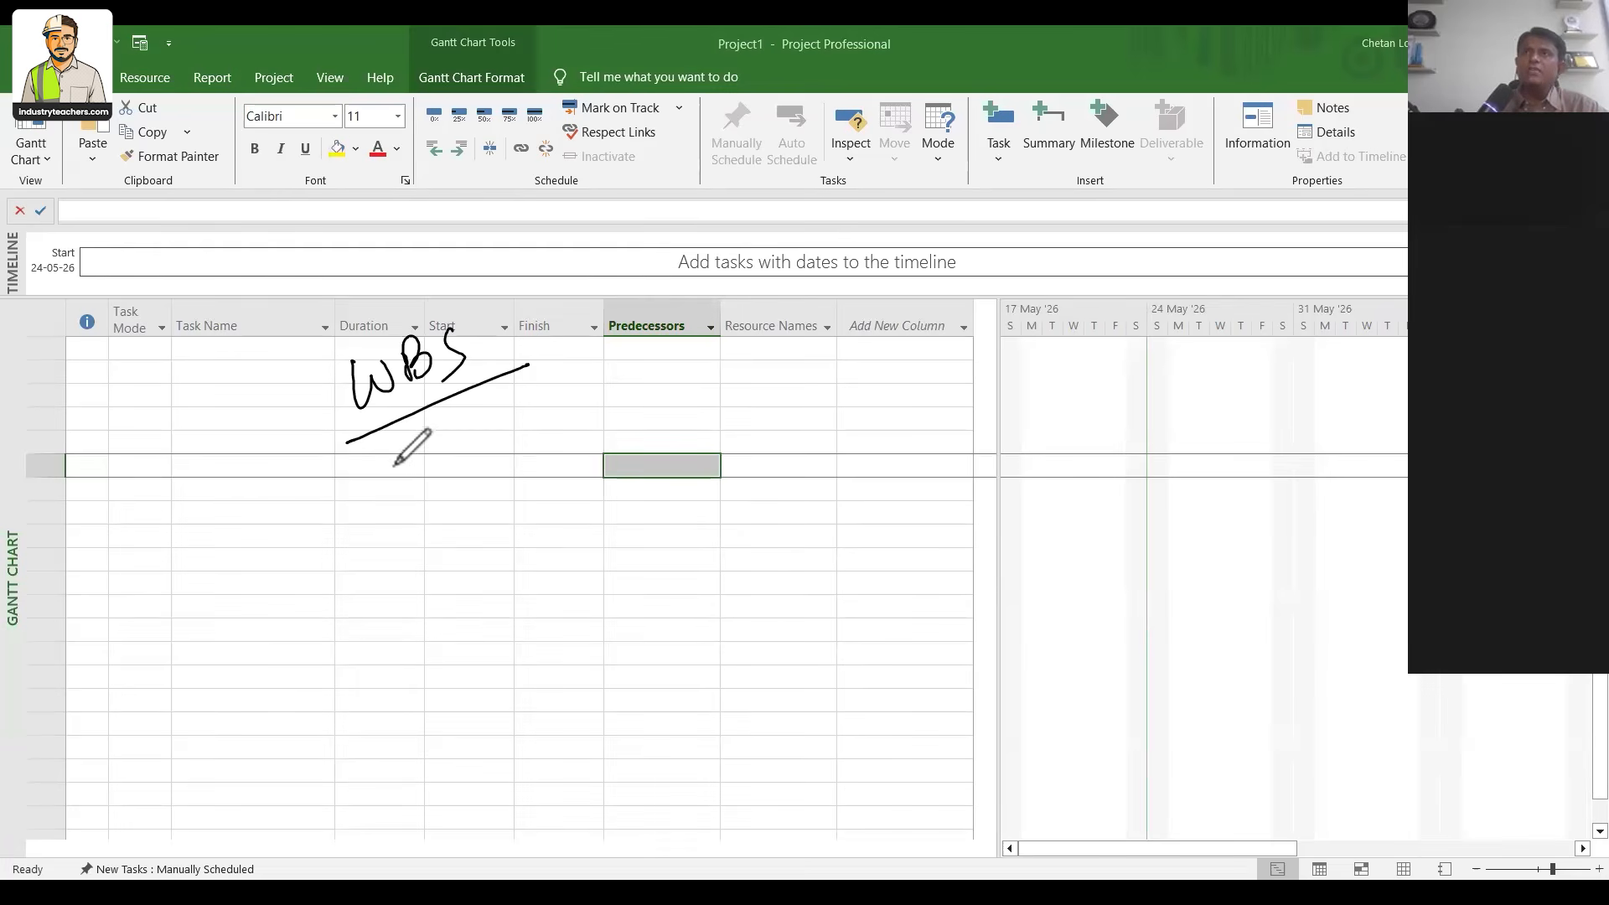
mouse_move(322, 509)
mouse_down()
mouse_move(377, 503)
mouse_move(418, 461)
mouse_up()
click(378, 495)
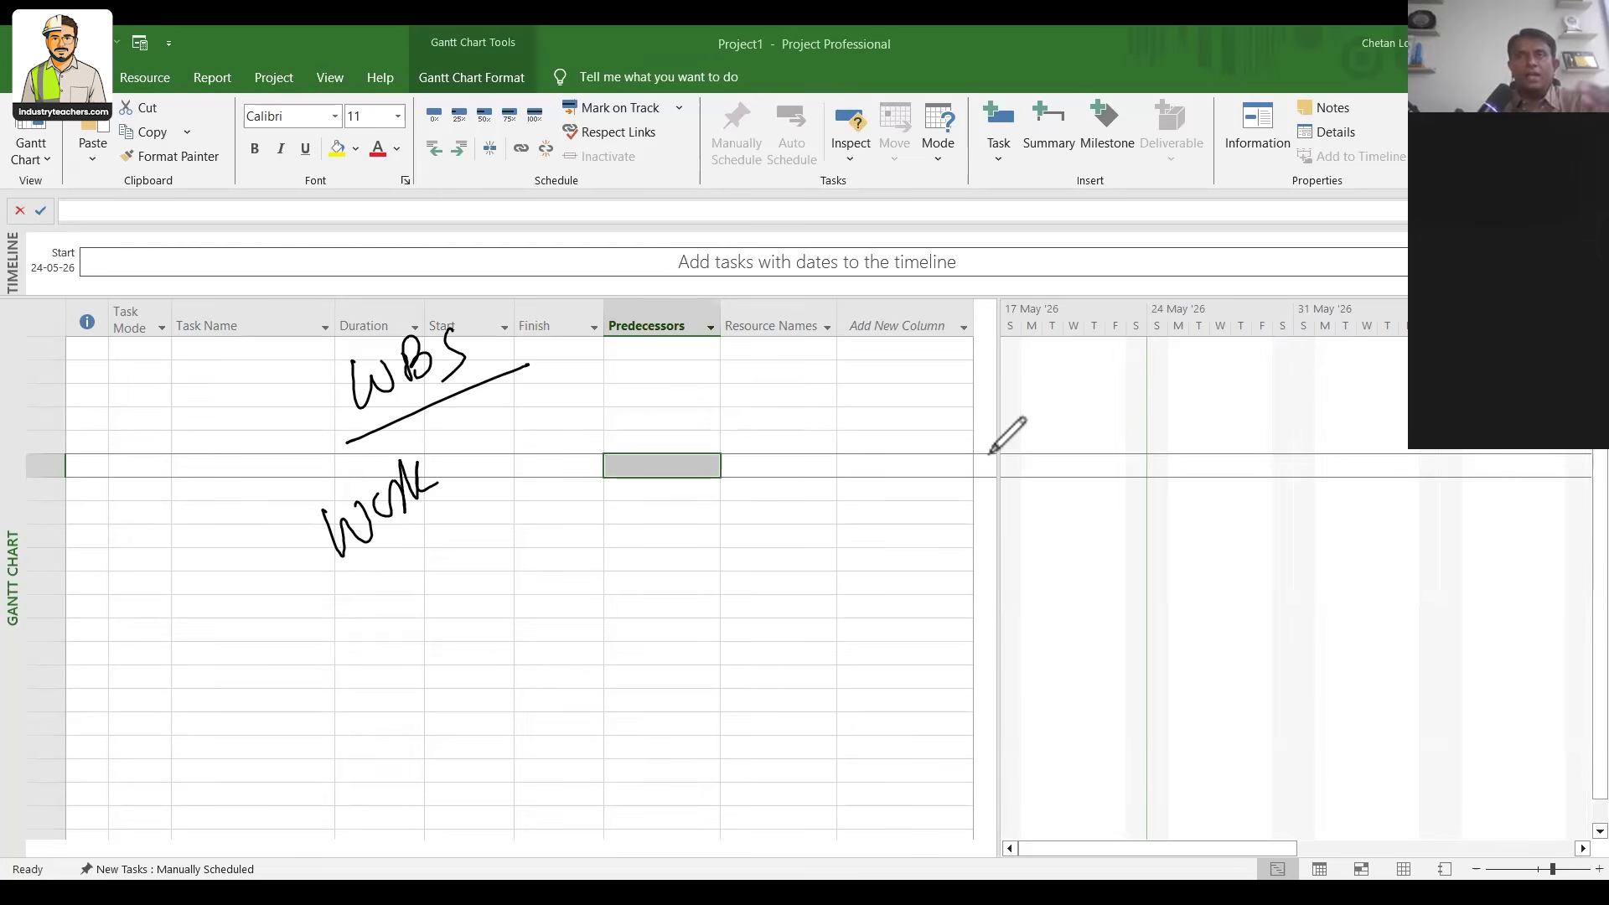
Handwrite "List of Task", "Levels" and "Duration" below the WBS heading, separated by slanted lines
mouse_move(175, 651)
mouse_down()
mouse_move(214, 683)
mouse_move(313, 653)
mouse_move(309, 739)
mouse_move(450, 671)
mouse_up()
drag(255, 730, 358, 735)
drag(345, 586, 414, 798)
mouse_move(395, 637)
mouse_down()
mouse_move(411, 682)
mouse_move(485, 629)
mouse_up()
drag(499, 536, 576, 762)
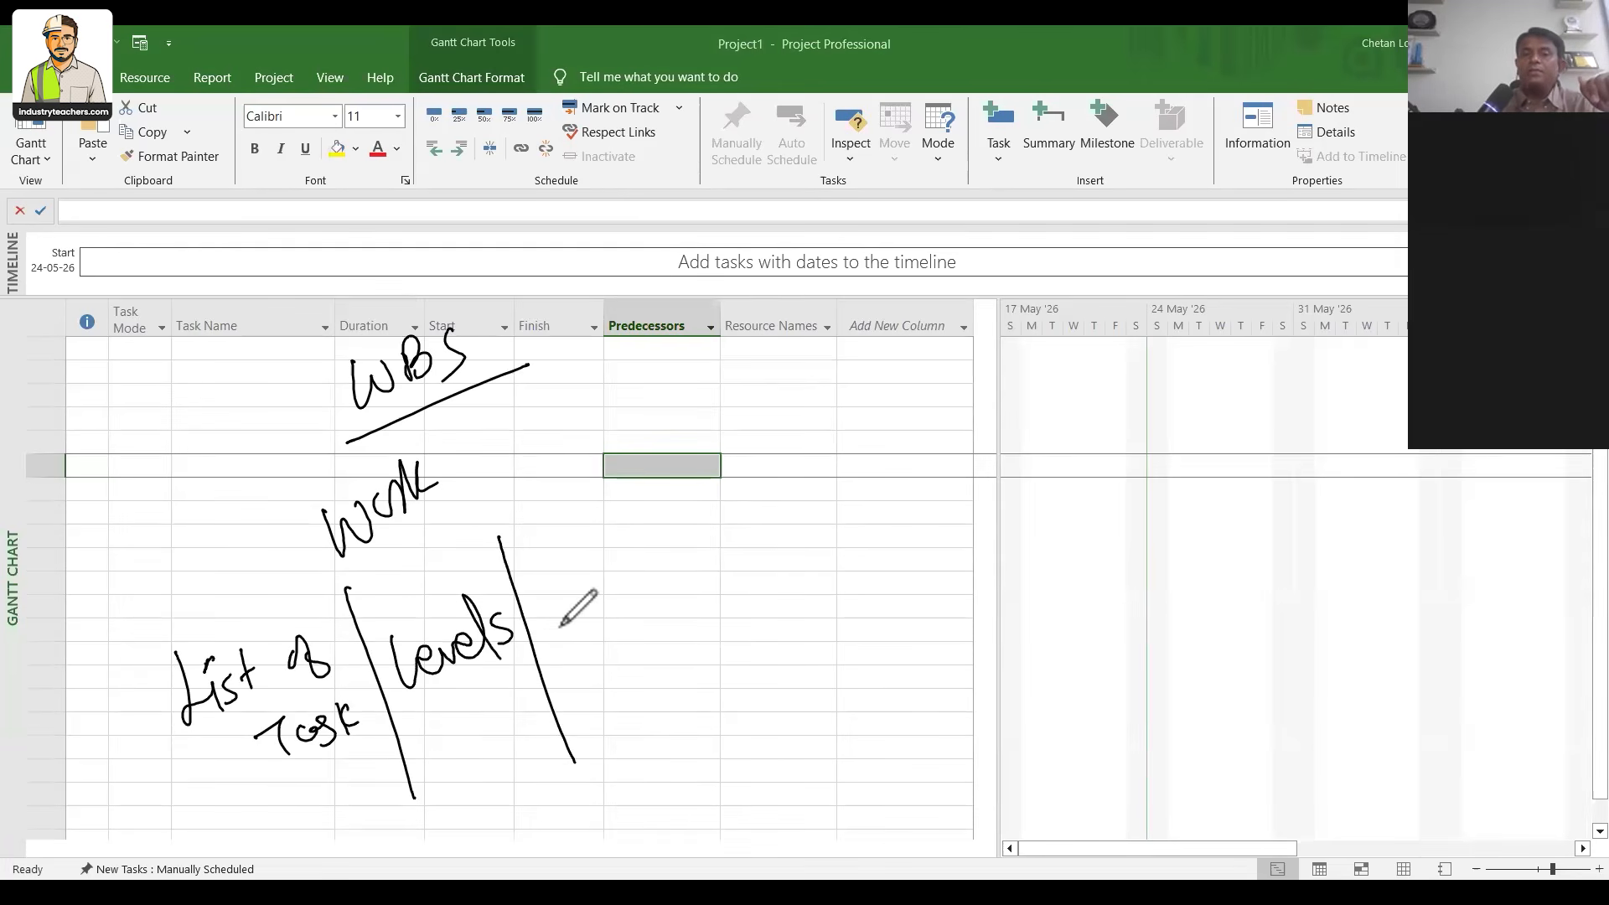
drag(543, 591, 719, 536)
drag(719, 471, 771, 646)
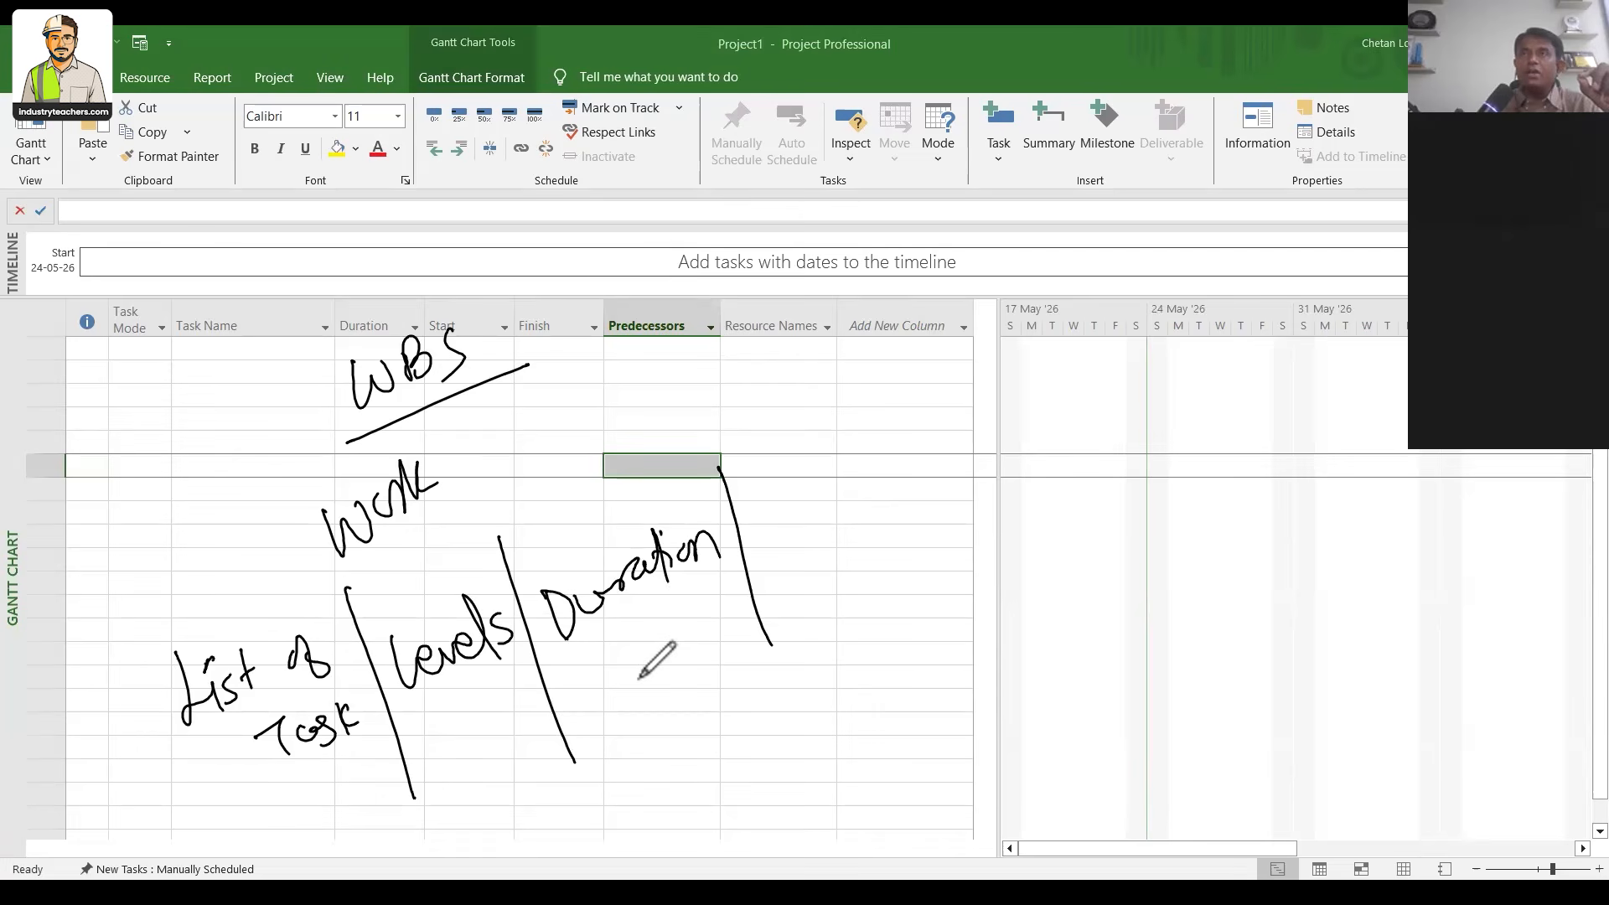
Add "Sequence" to the handwritten WBS list, close both ends with slanted lines, and circle the whole list
mouse_move(780, 499)
mouse_down()
mouse_move(775, 538)
mouse_move(826, 495)
mouse_move(950, 450)
mouse_up()
drag(942, 390, 995, 546)
drag(135, 656, 201, 852)
mouse_move(1066, 377)
mouse_down()
mouse_move(114, 645)
mouse_move(1059, 368)
mouse_up()
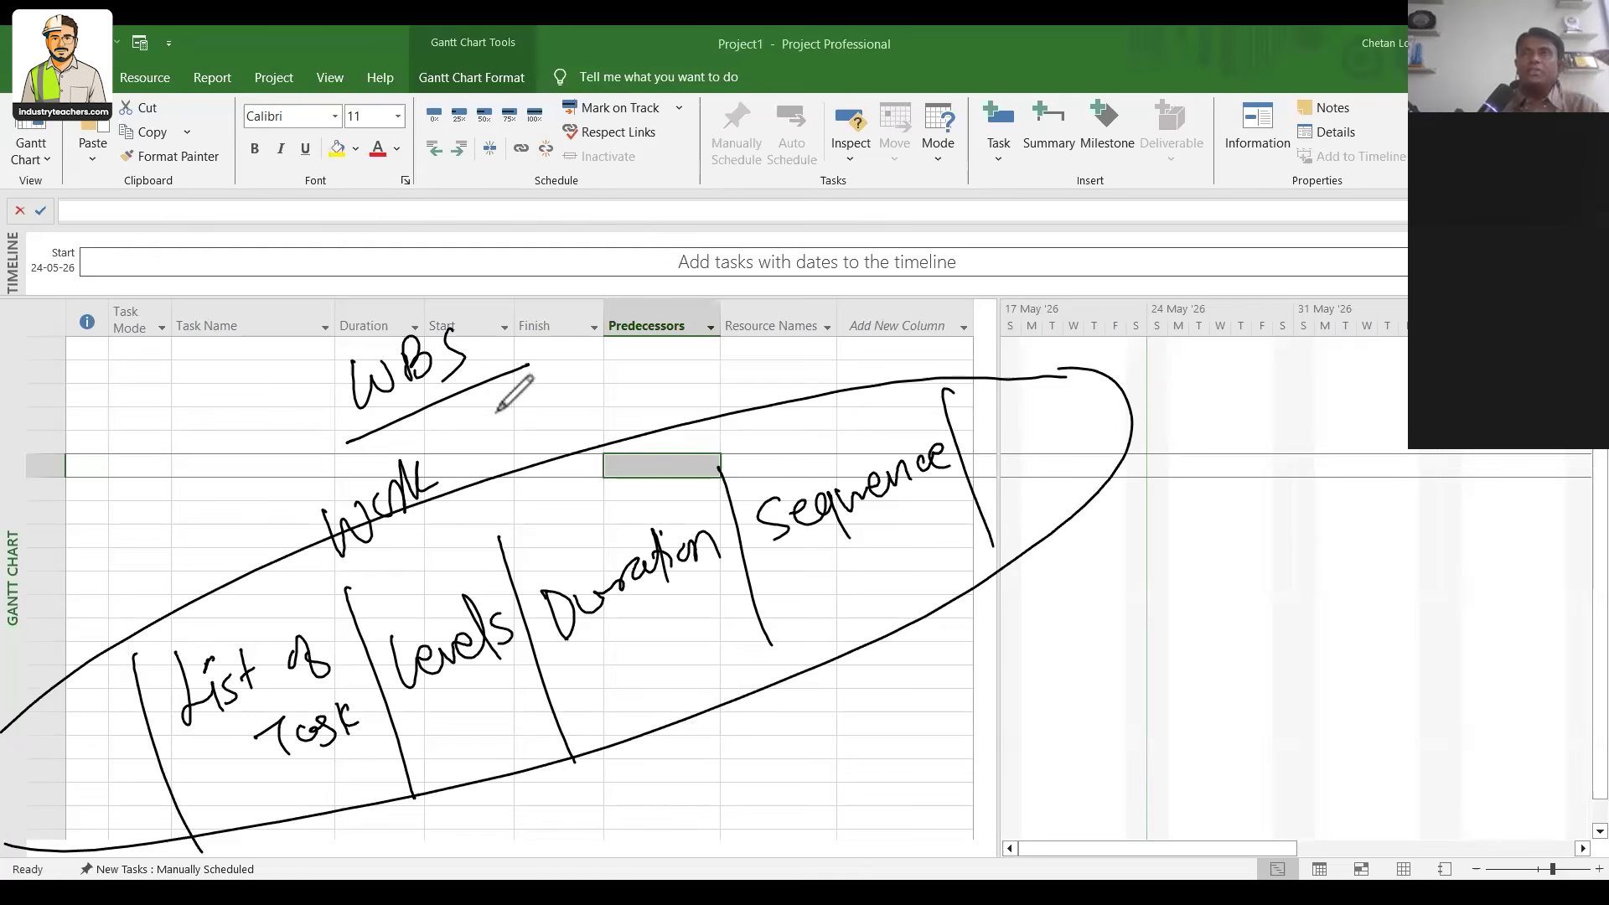
Complete the heading as "Work Breakdown str", underline "WBS" again, and erase all the annotations
drag(486, 419, 505, 456)
mouse_move(546, 416)
mouse_down()
mouse_move(516, 455)
mouse_move(609, 402)
mouse_up()
mouse_move(625, 377)
mouse_down()
mouse_move(639, 393)
mouse_move(678, 356)
mouse_move(702, 367)
mouse_up()
drag(736, 338, 737, 367)
drag(772, 308, 752, 383)
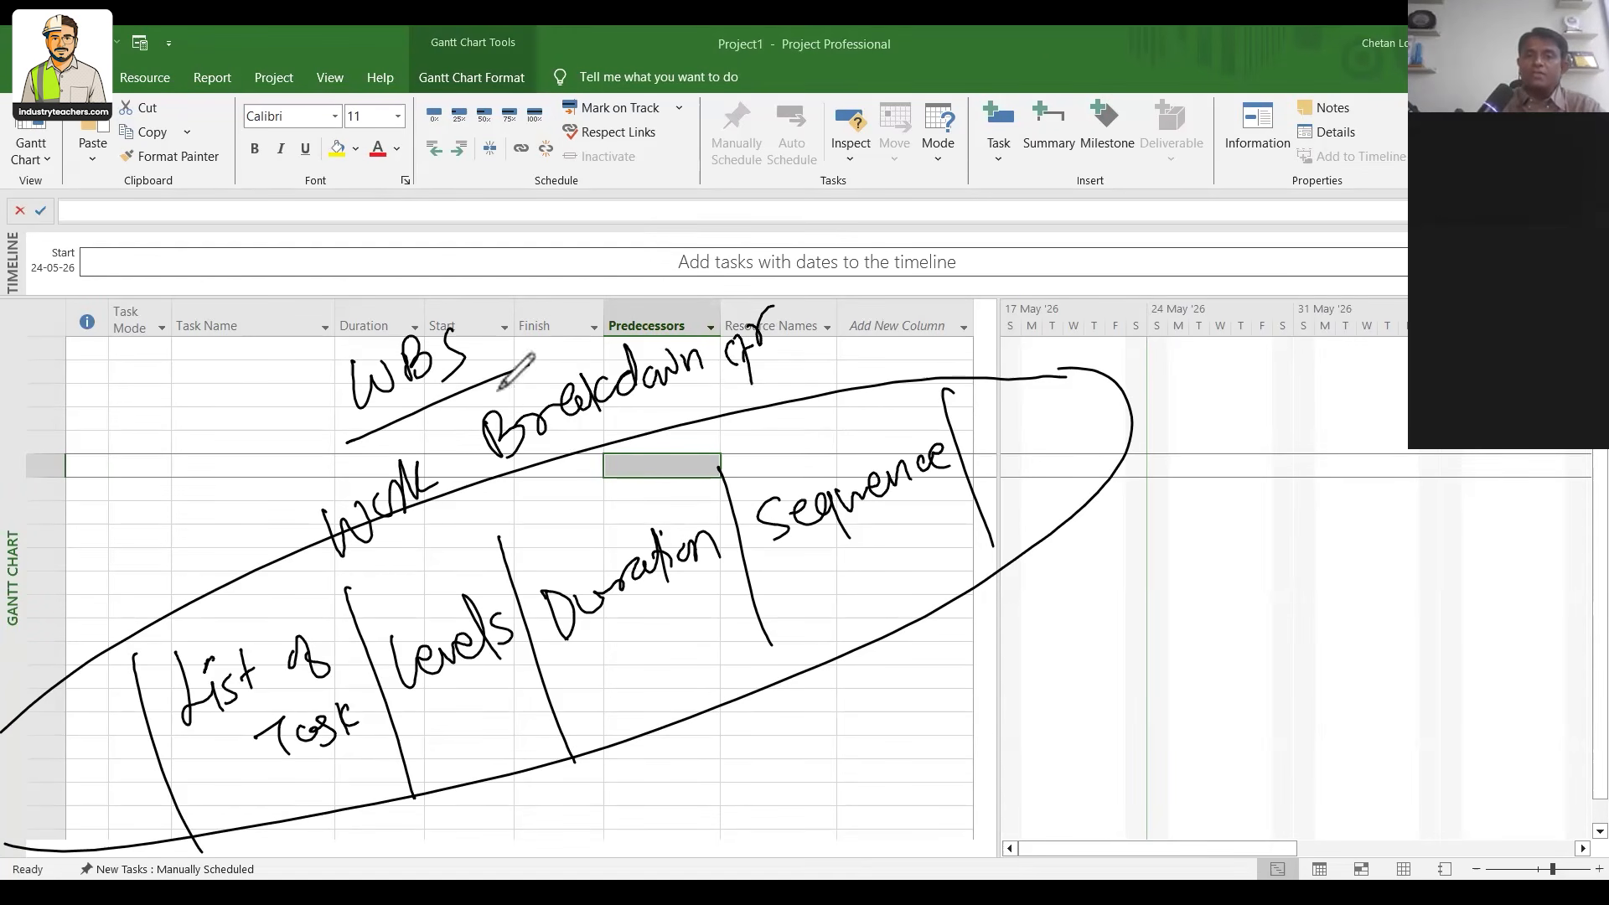
drag(359, 439, 528, 366)
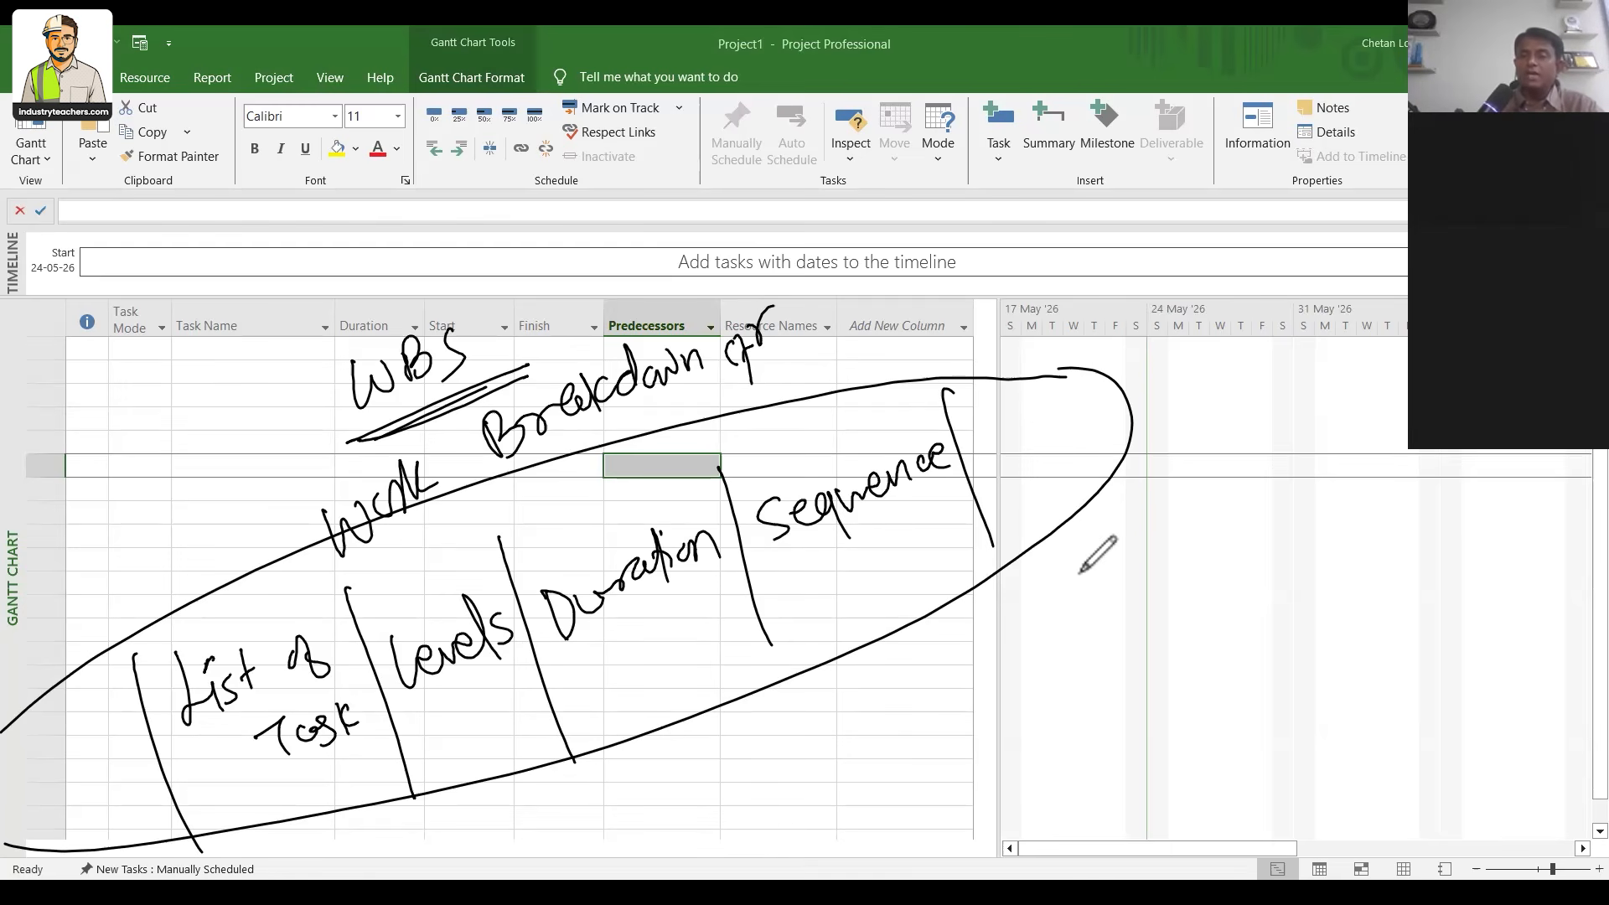
key(e)
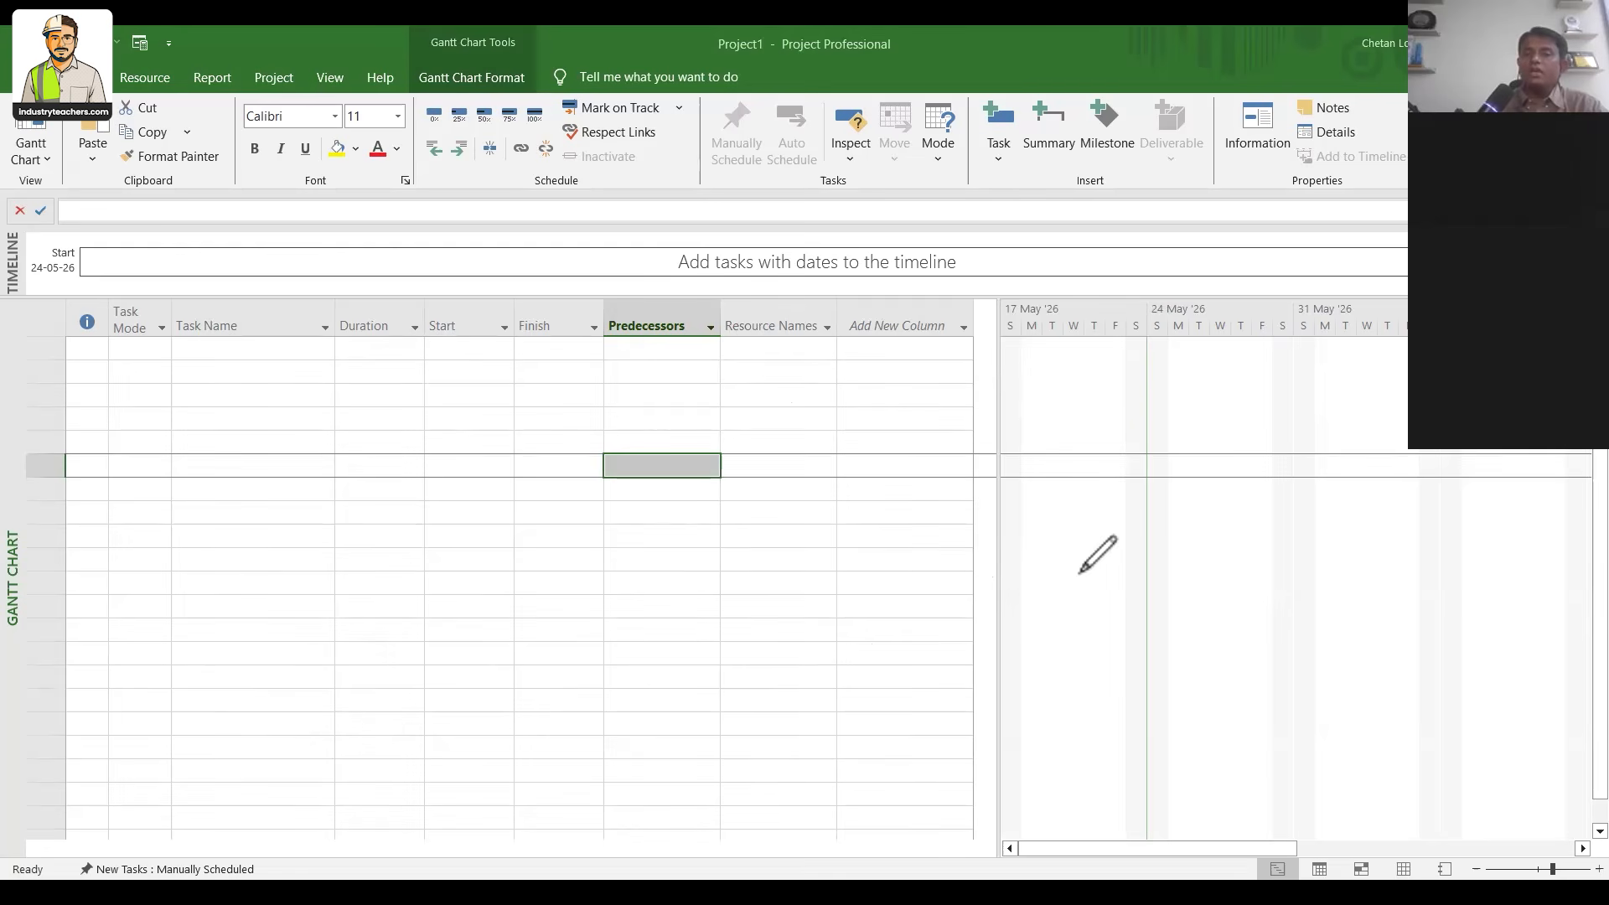
Handwrite "B+GP+10" underlined with "Convention" below it, and erase the annotation
mouse_move(758, 543)
mouse_down()
mouse_move(778, 560)
mouse_move(771, 597)
mouse_move(856, 538)
mouse_up()
drag(841, 513, 849, 578)
mouse_move(890, 508)
mouse_down()
mouse_move(909, 547)
mouse_move(929, 555)
mouse_move(926, 536)
mouse_up()
drag(949, 523, 995, 513)
drag(977, 497, 980, 530)
mouse_move(1011, 474)
mouse_down()
mouse_move(1017, 512)
mouse_move(1037, 480)
mouse_up()
drag(745, 639, 1183, 496)
mouse_move(926, 605)
mouse_down()
mouse_move(955, 633)
mouse_move(1062, 591)
mouse_up()
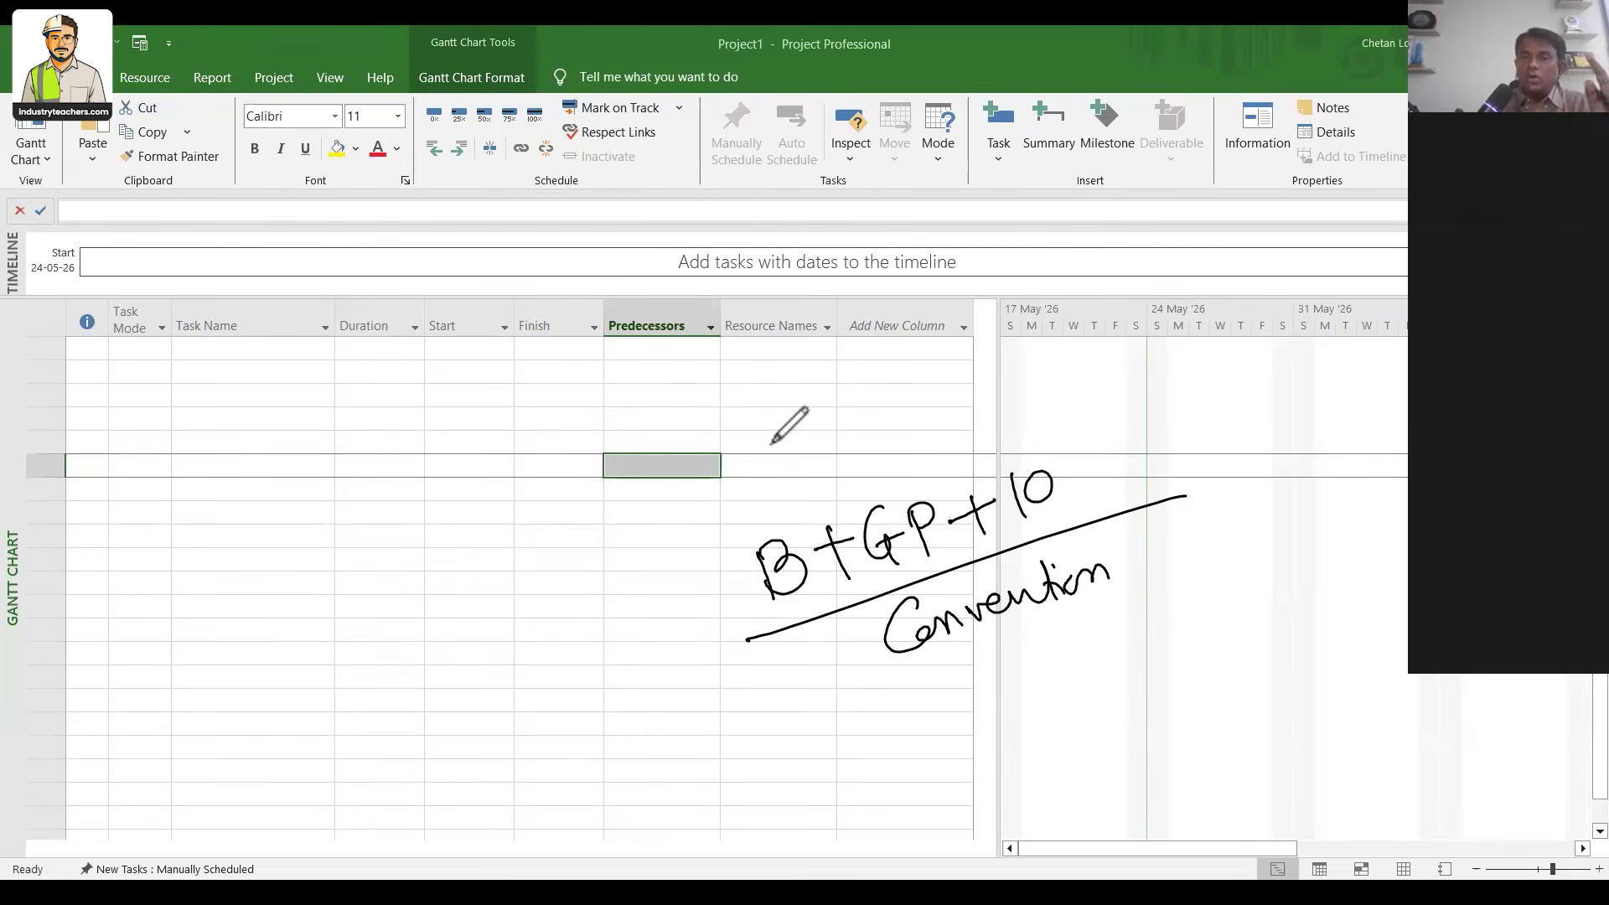
key(e)
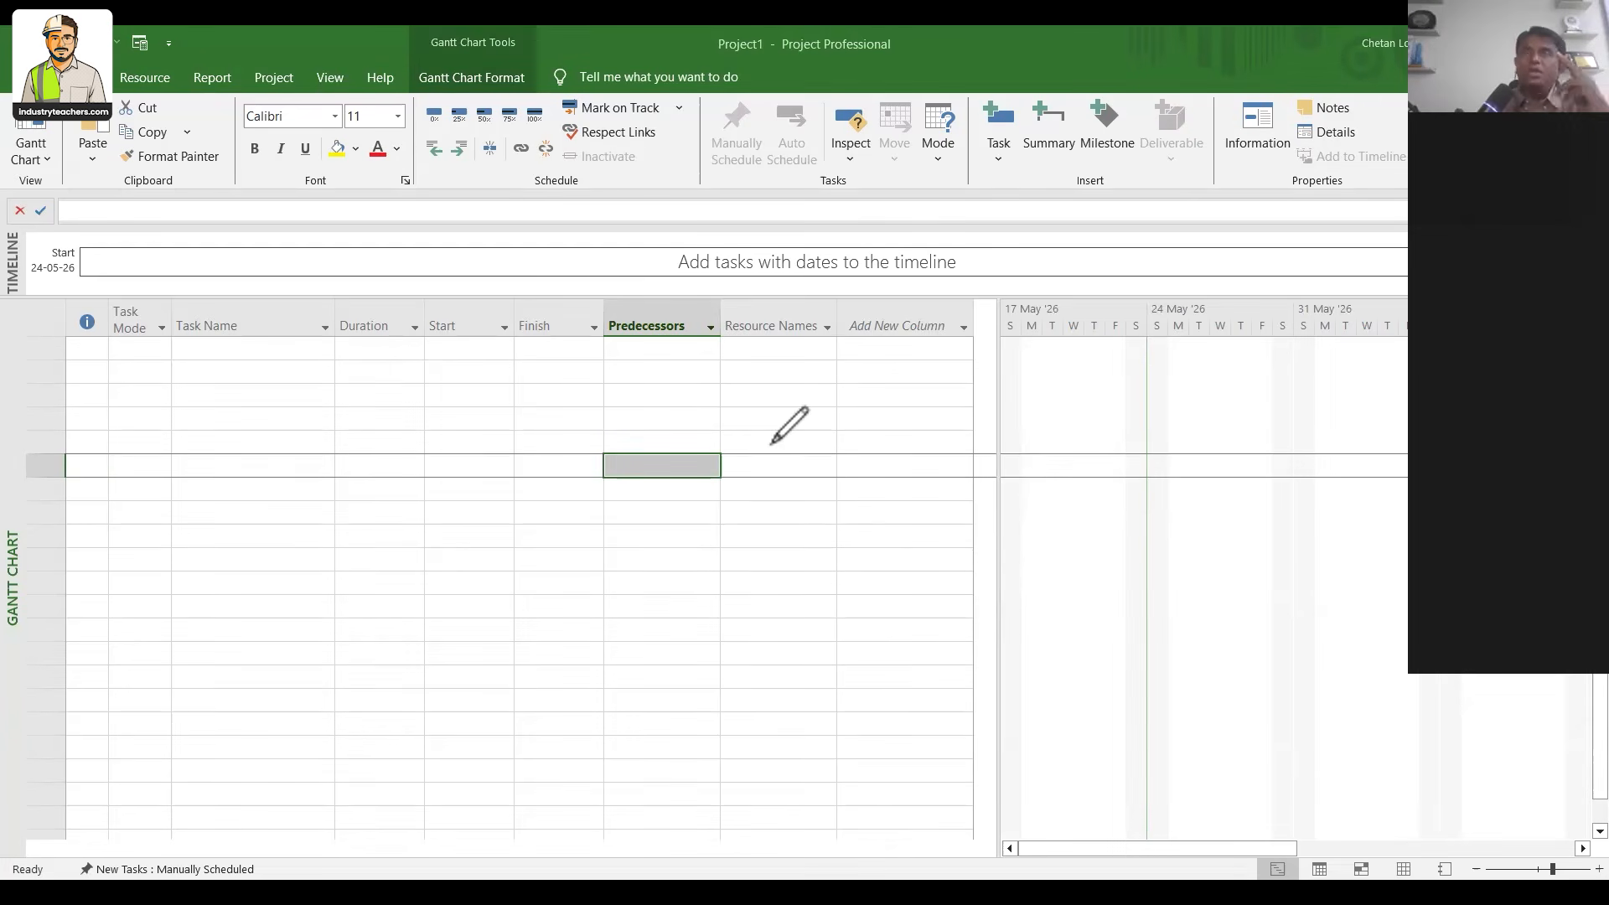
Handwrite "Macro" over the table and add further annotation strokes below and beside it
drag(828, 533, 854, 614)
drag(874, 557, 957, 509)
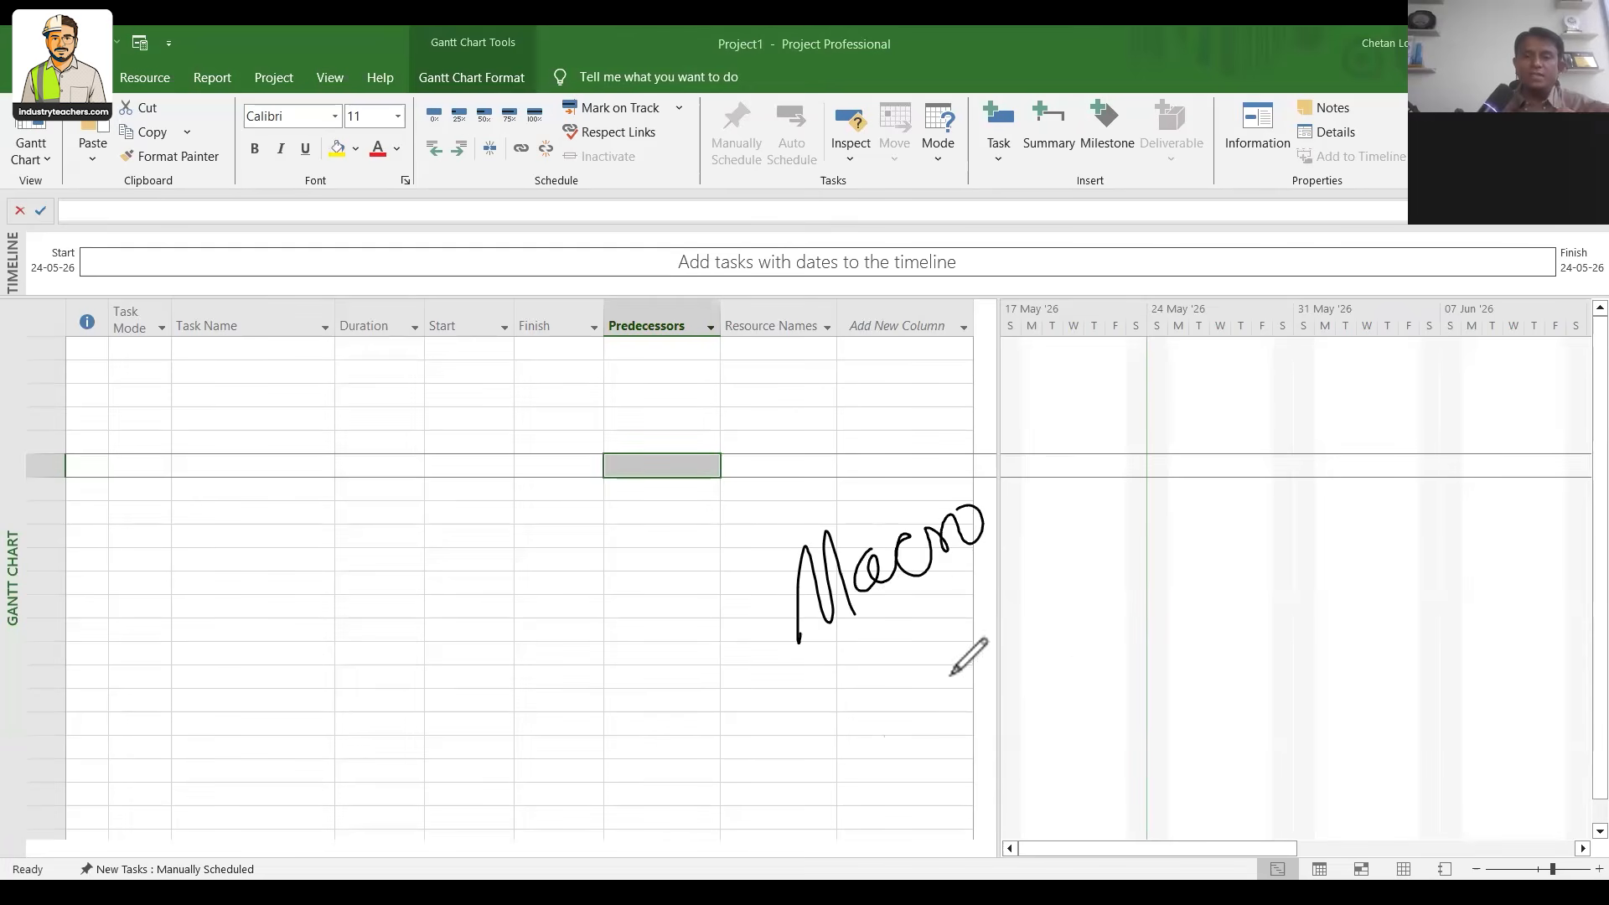
drag(791, 680, 948, 590)
drag(1067, 523, 1073, 521)
mouse_move(1021, 765)
mouse_down()
mouse_move(1057, 682)
mouse_move(1146, 645)
mouse_up()
click(1082, 620)
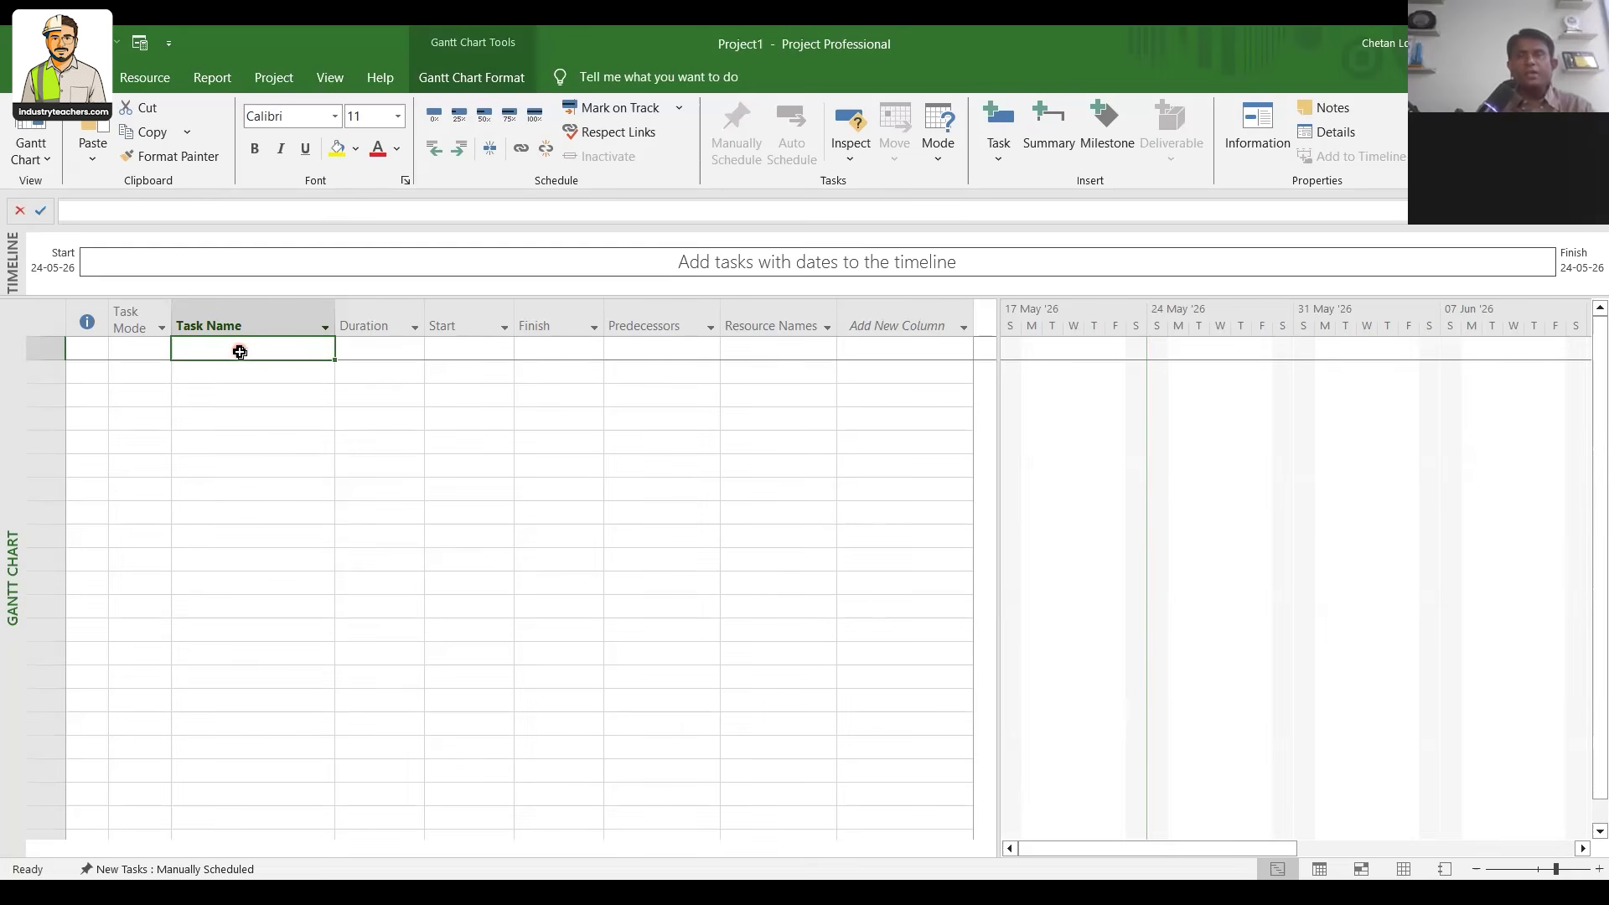
Enter the first task name as "VASTU A BLDG - CORE N SHELL - RCC SHCHEDULE"
click(239, 351)
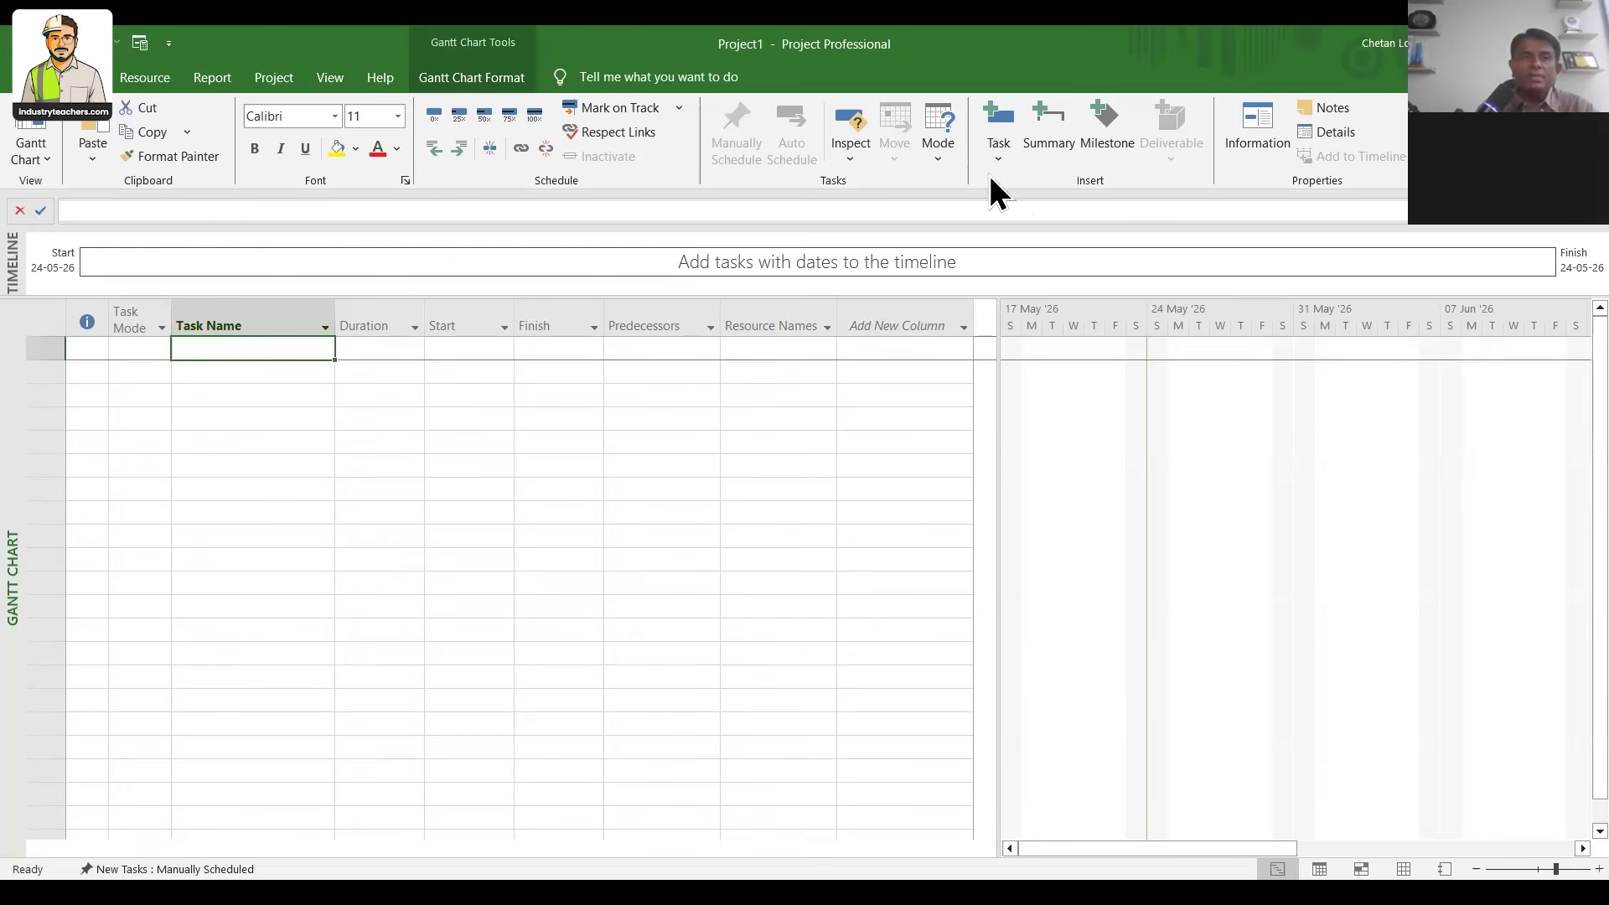
click(321, 440)
click(266, 354)
text(V)
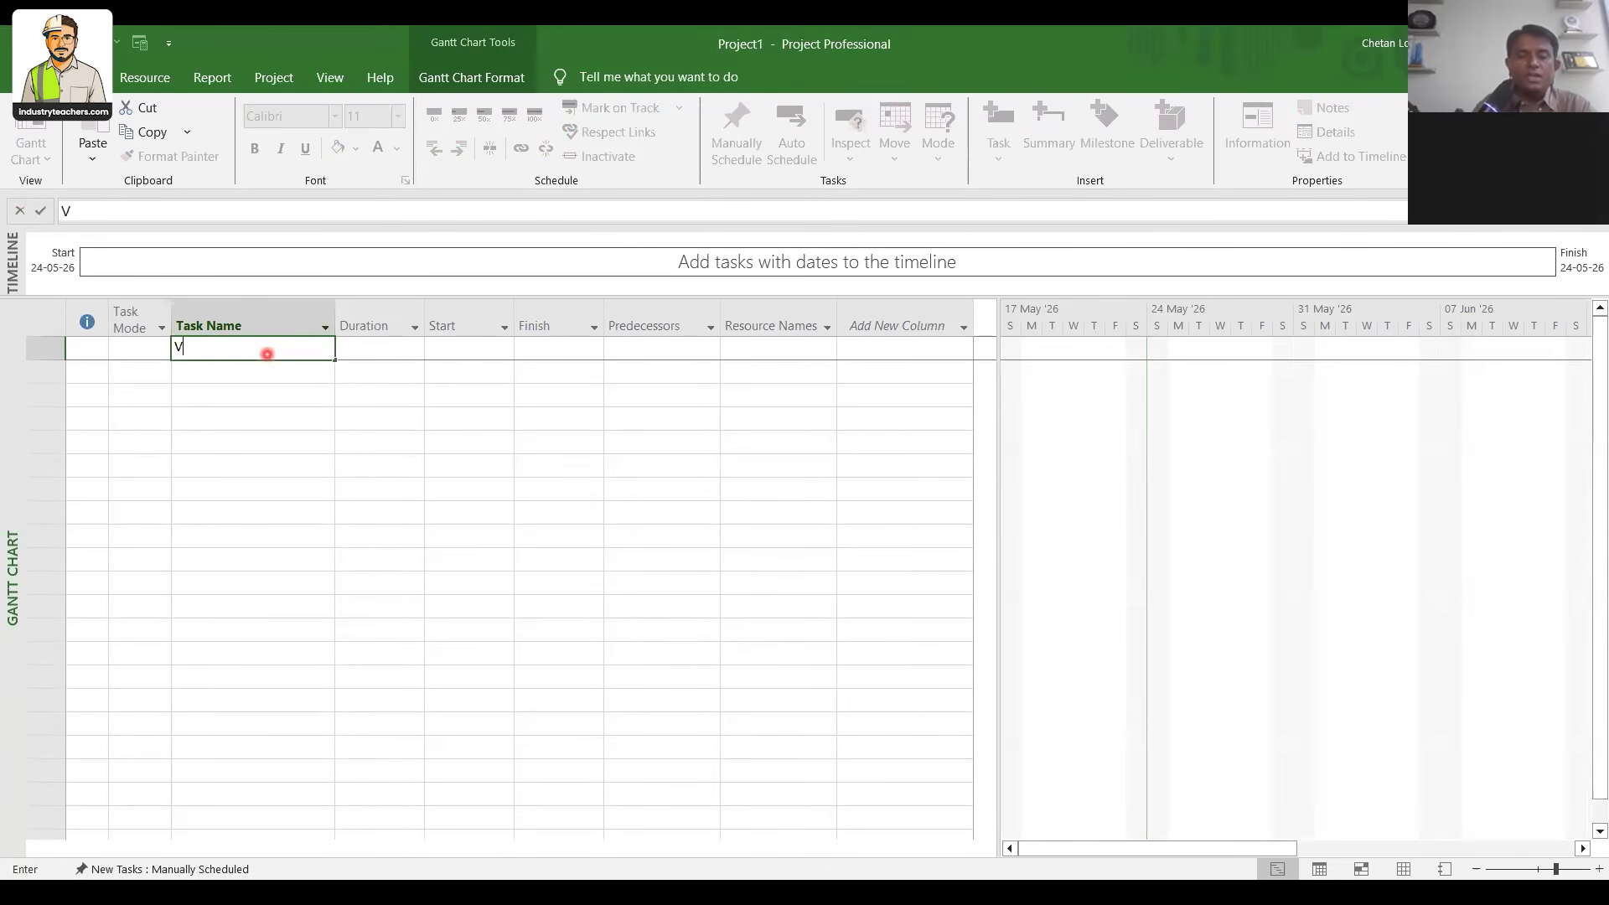
text(ASTU A)
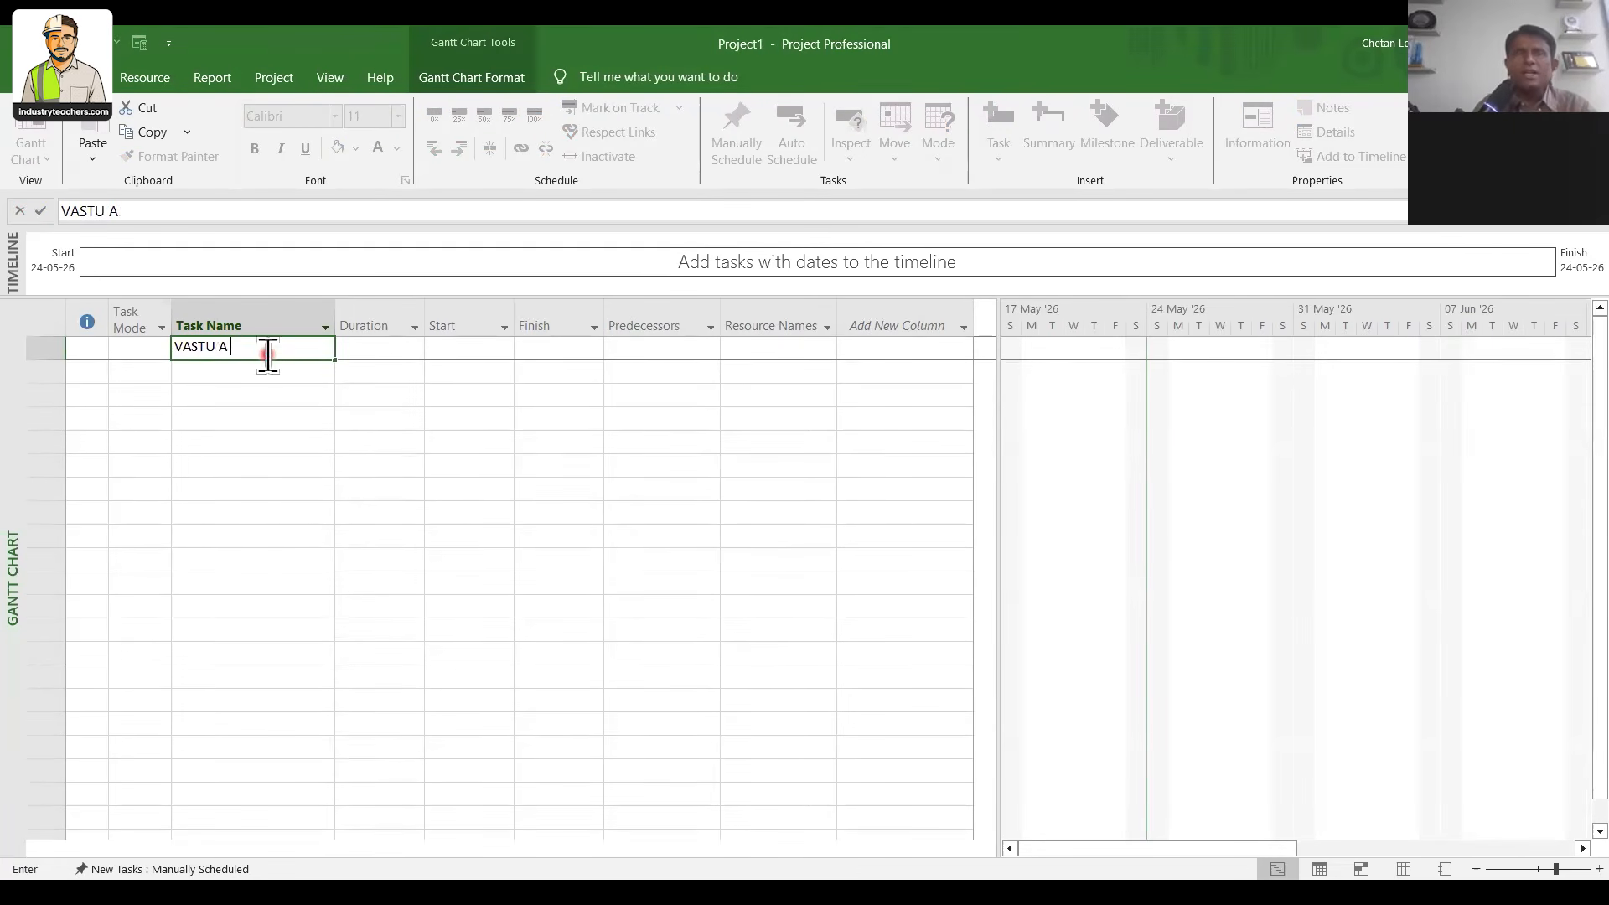
text( BLD)
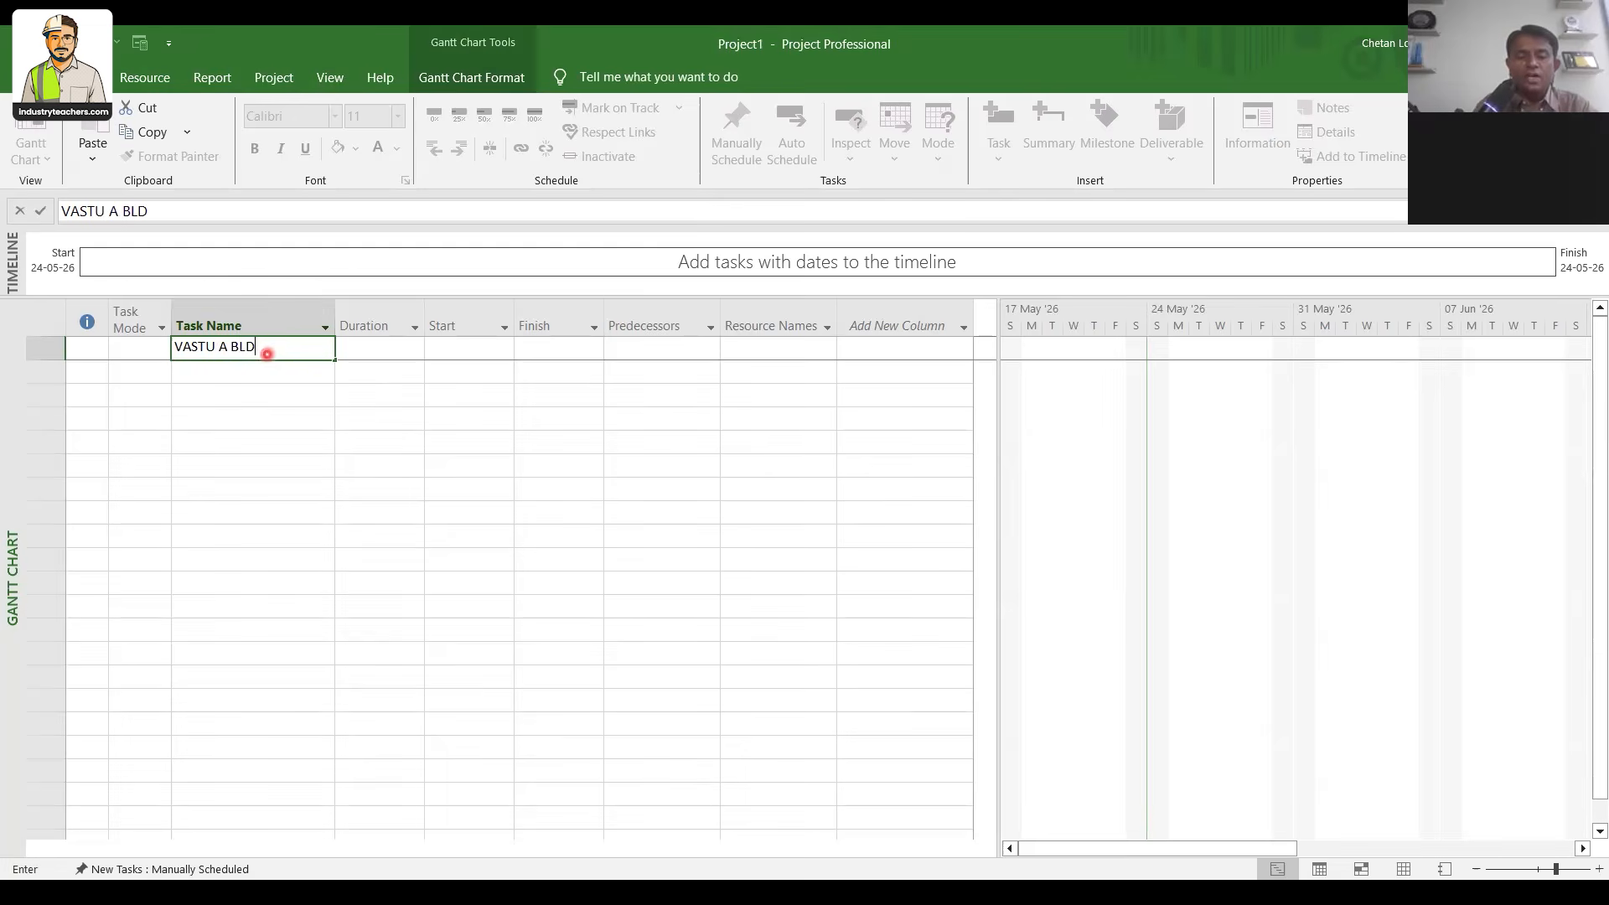
text(G - CORE N )
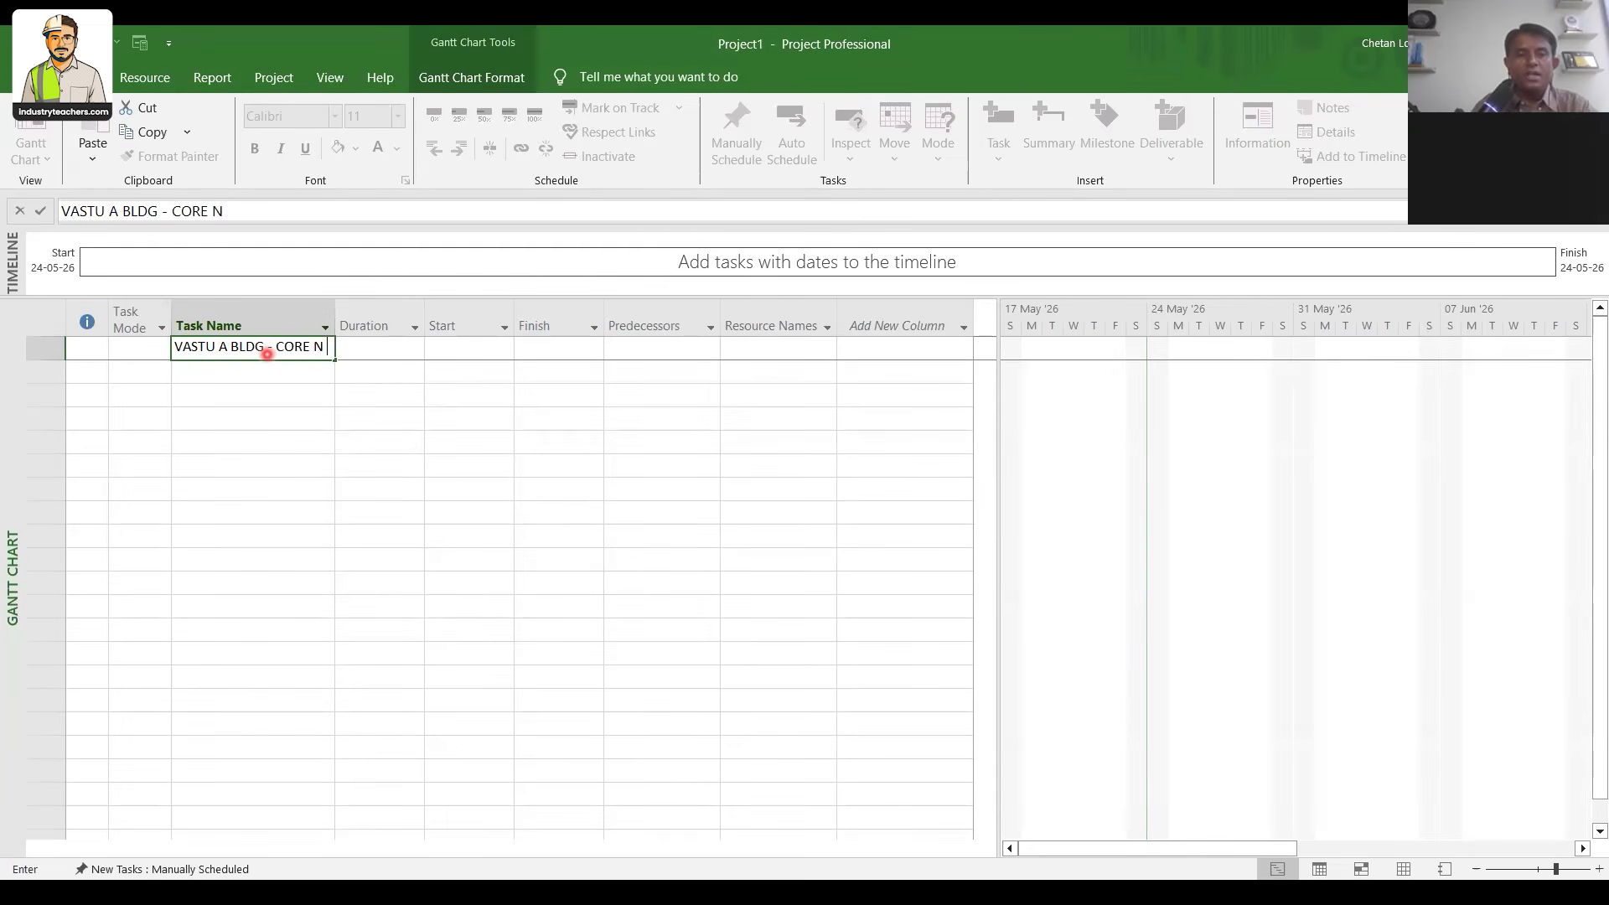
text(SHELL - RCC SHCHEDULE)
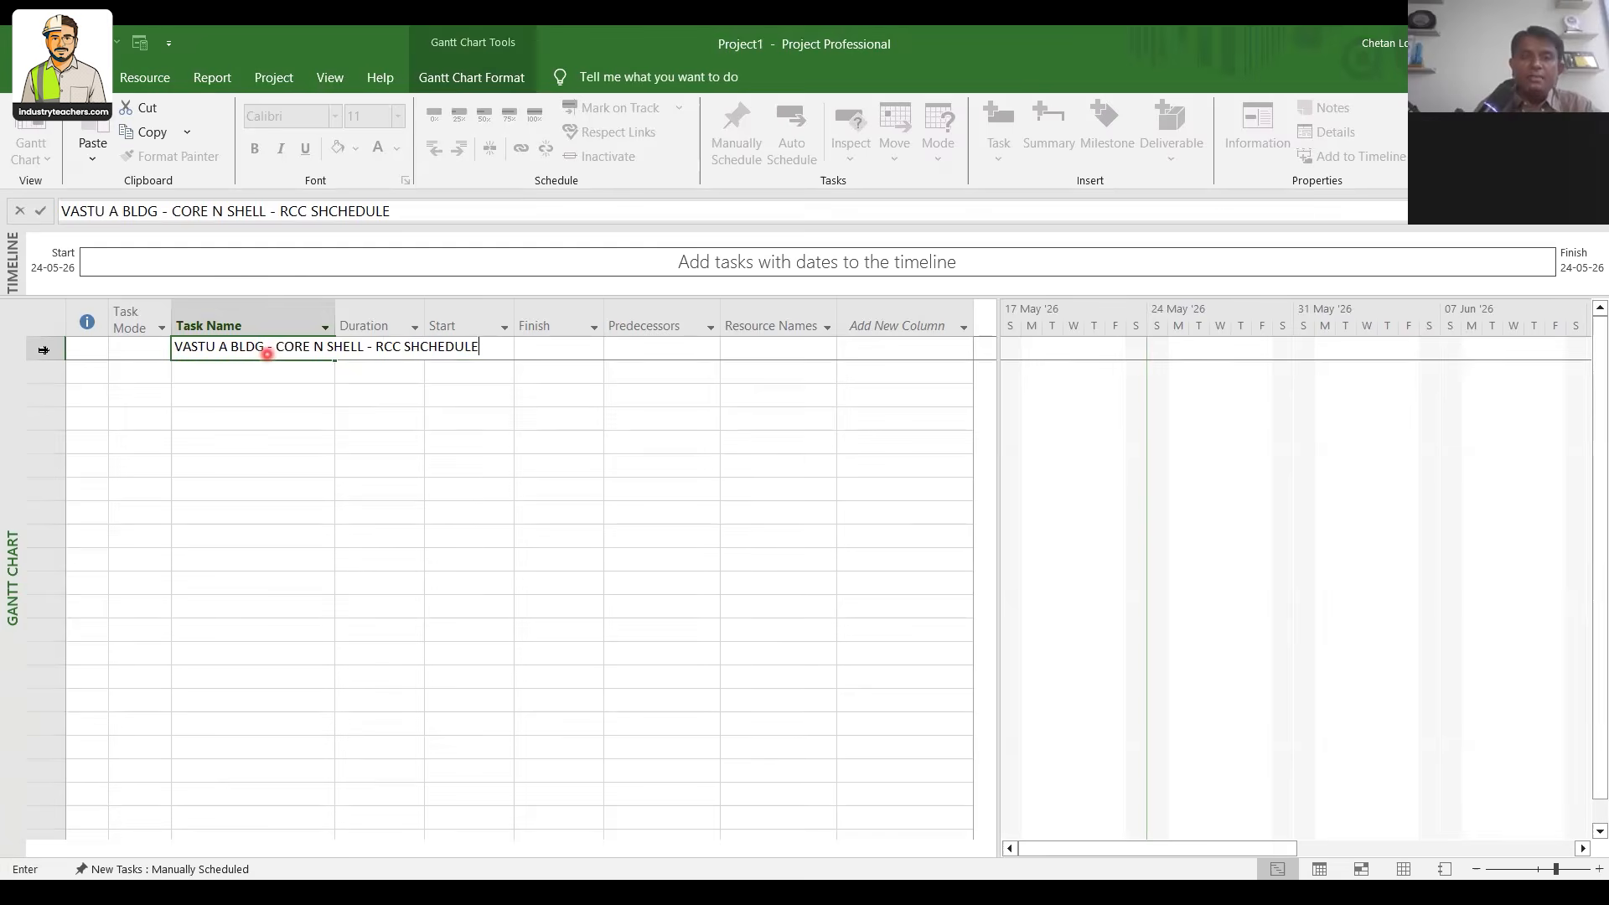
key(Return)
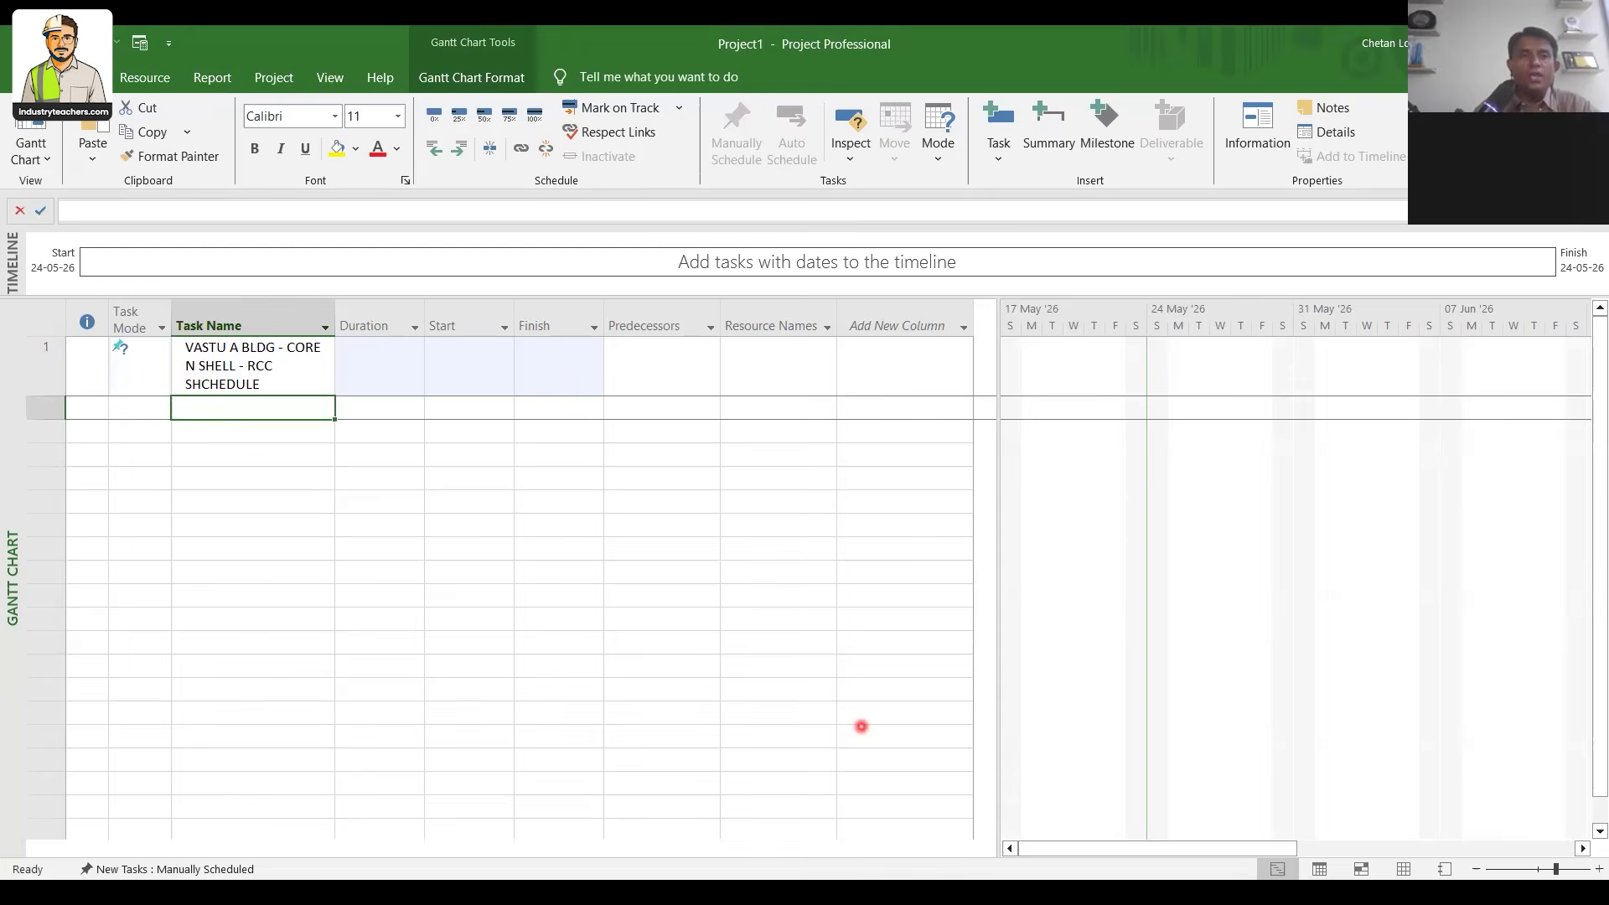
Switch to the PowerPoint setup slide and highlight item 5, "Auto-Scheduled, Manually Scheduled"
key(alt+Tab)
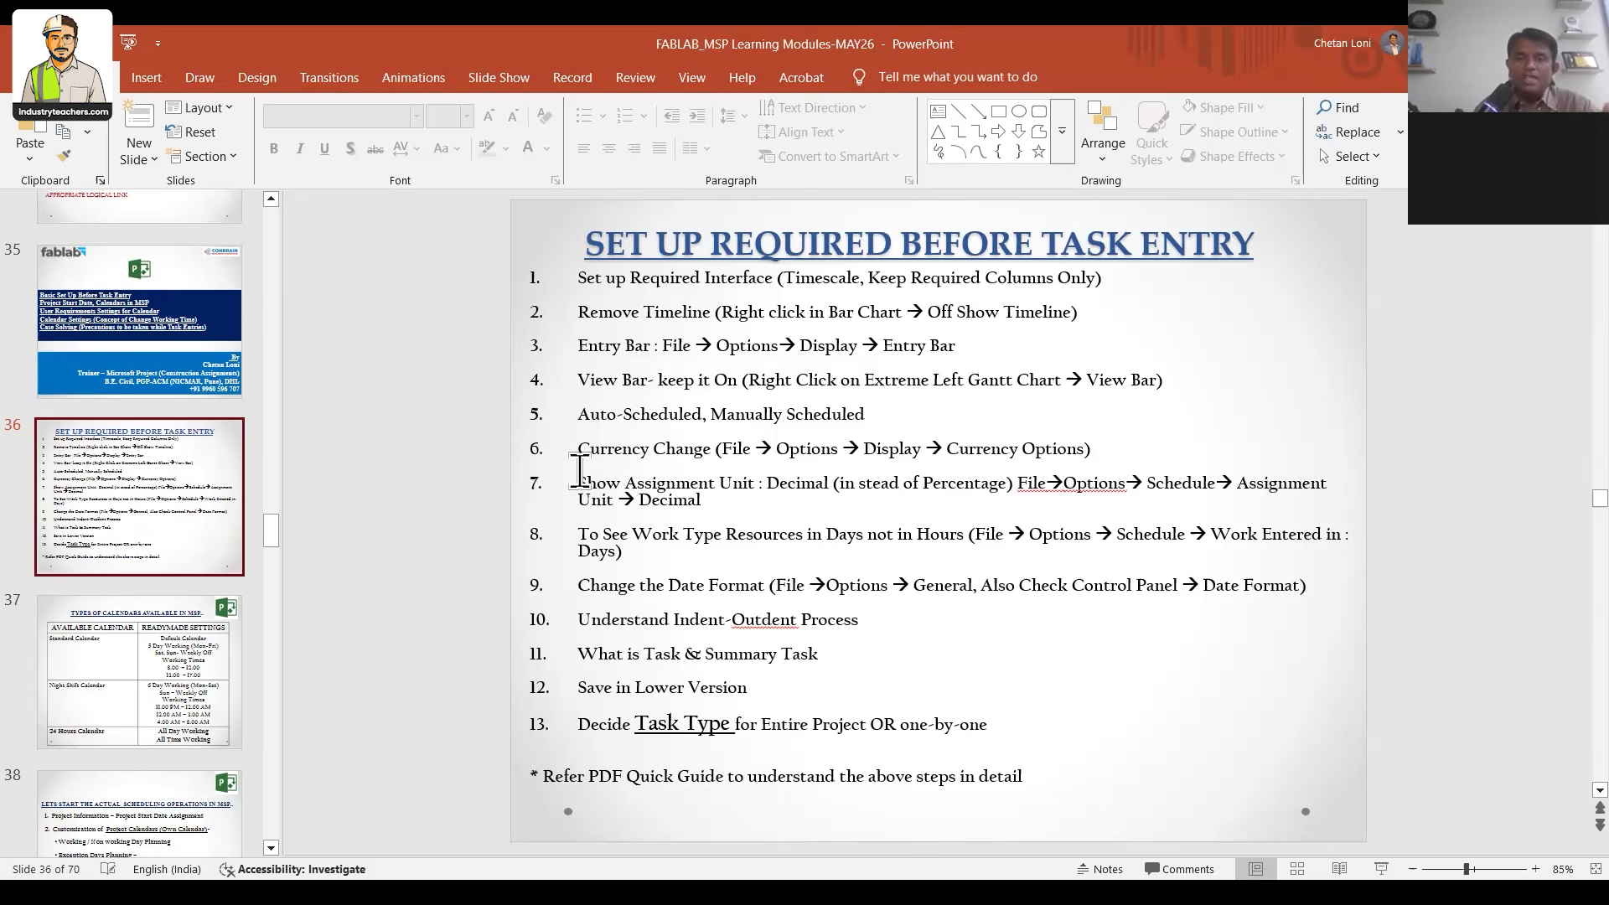
drag(578, 415, 868, 419)
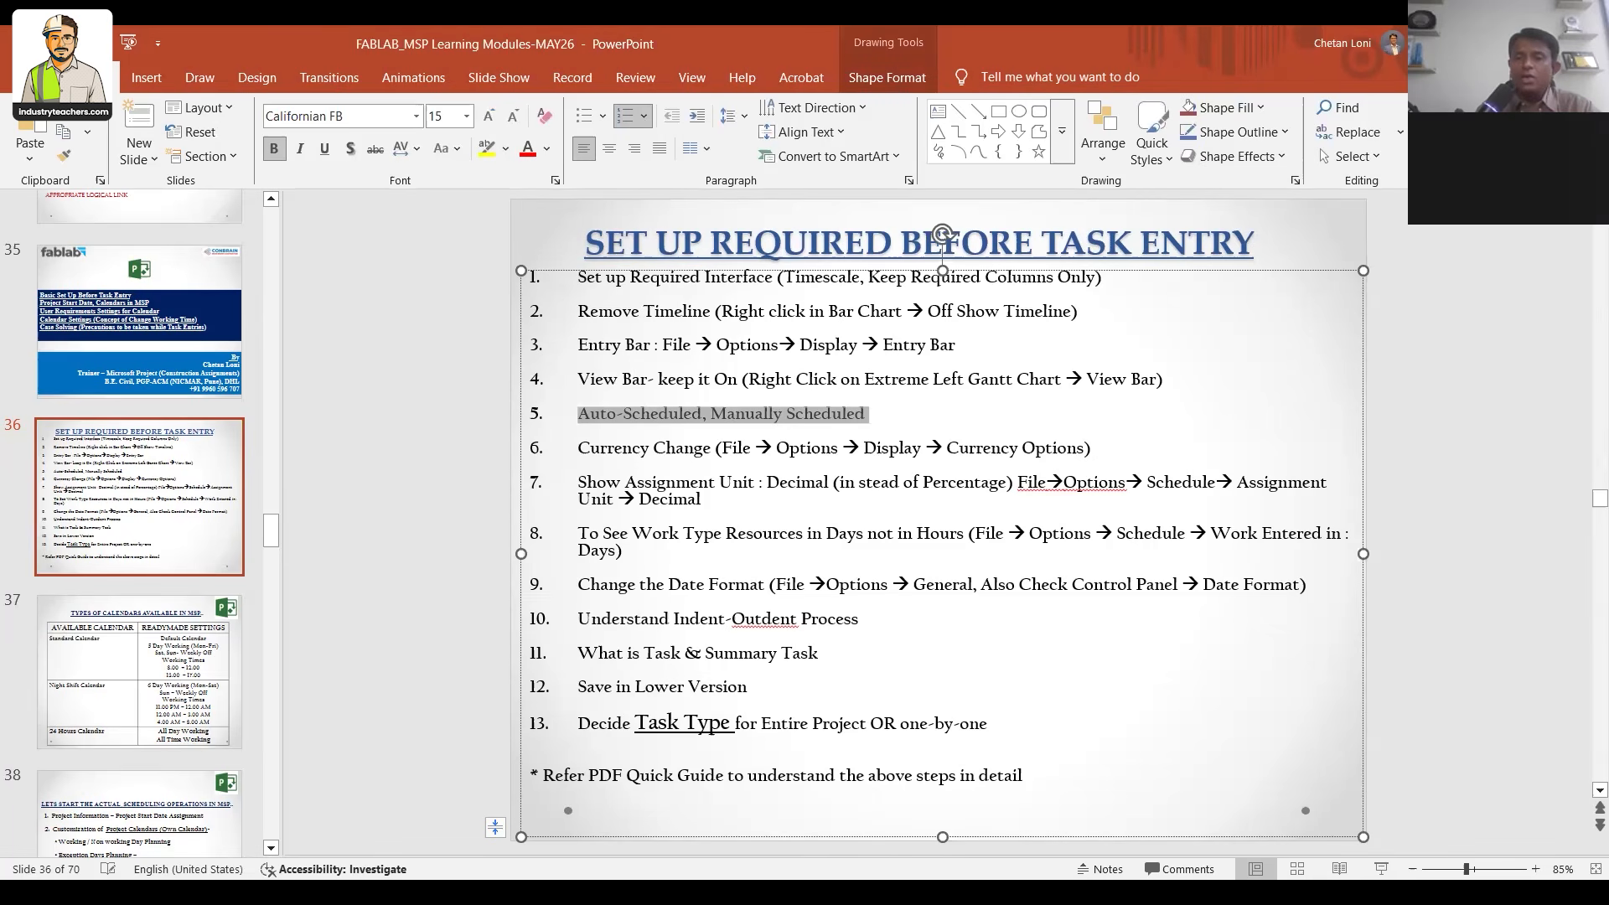
Switch to Microsoft Project and view the scheduling mode choices for new tasks, marking the Start and Finish columns for reference
key(alt+Tab)
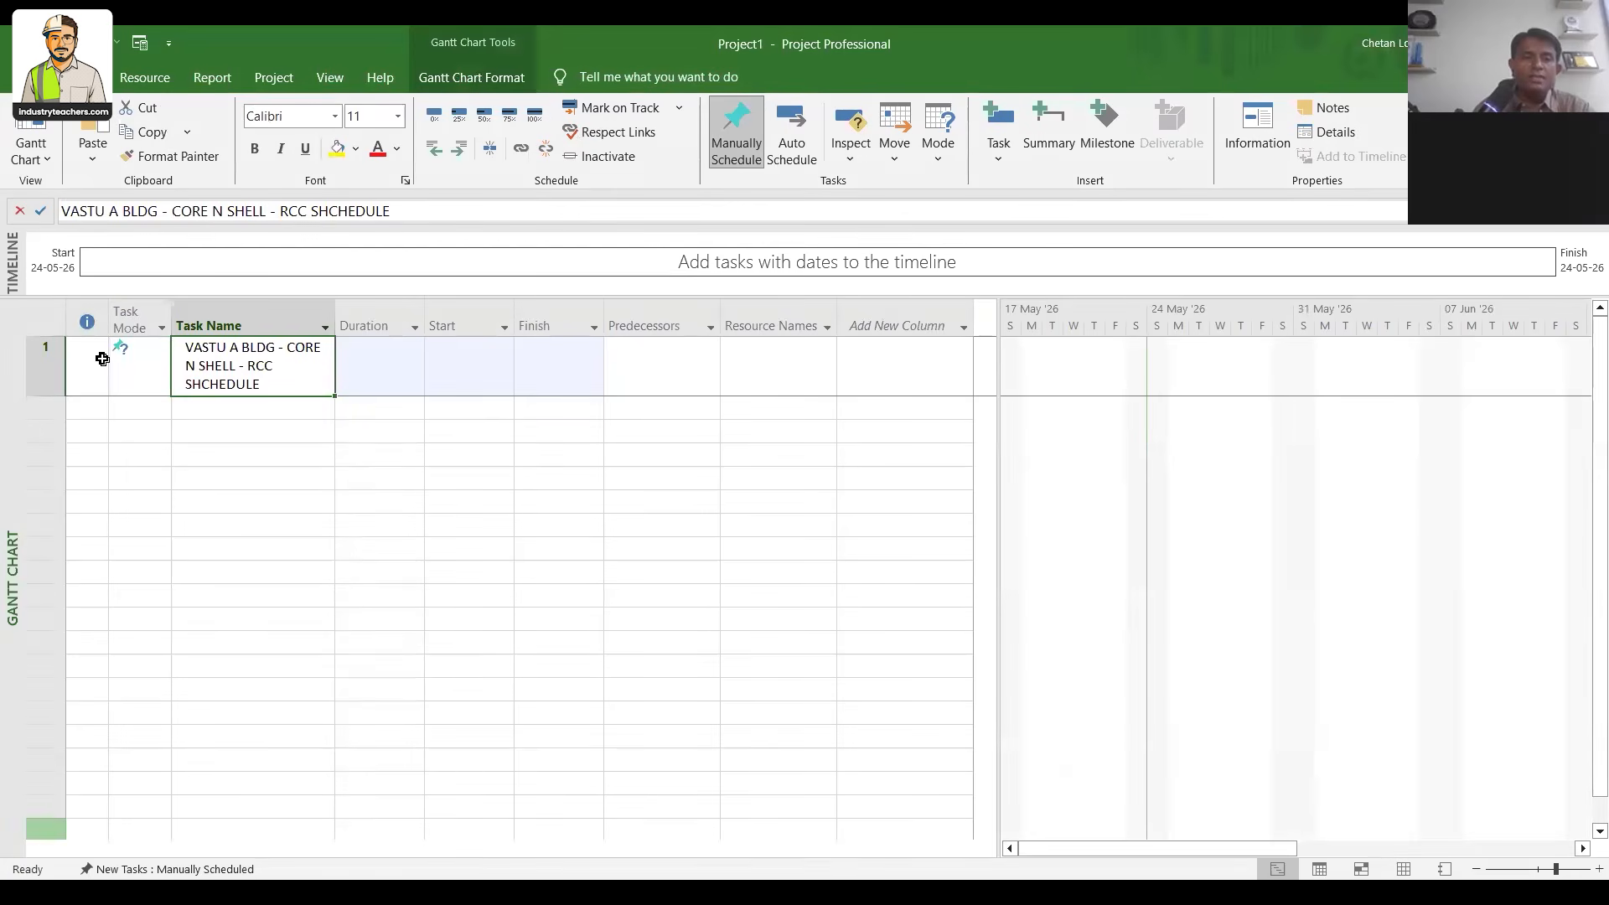
click(102, 385)
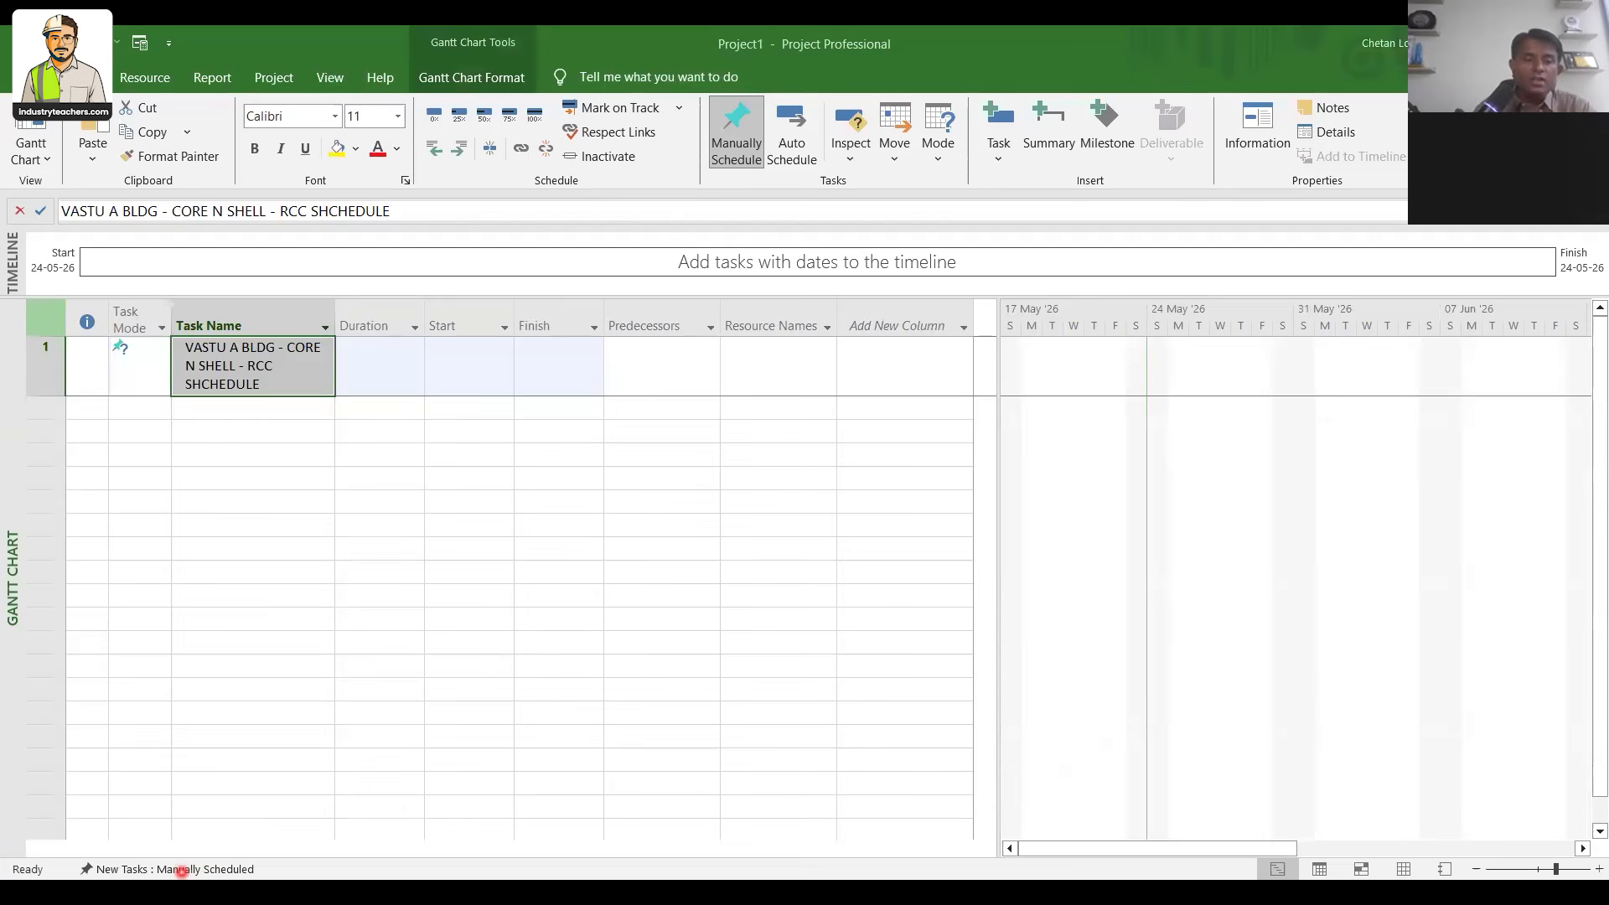
click(181, 871)
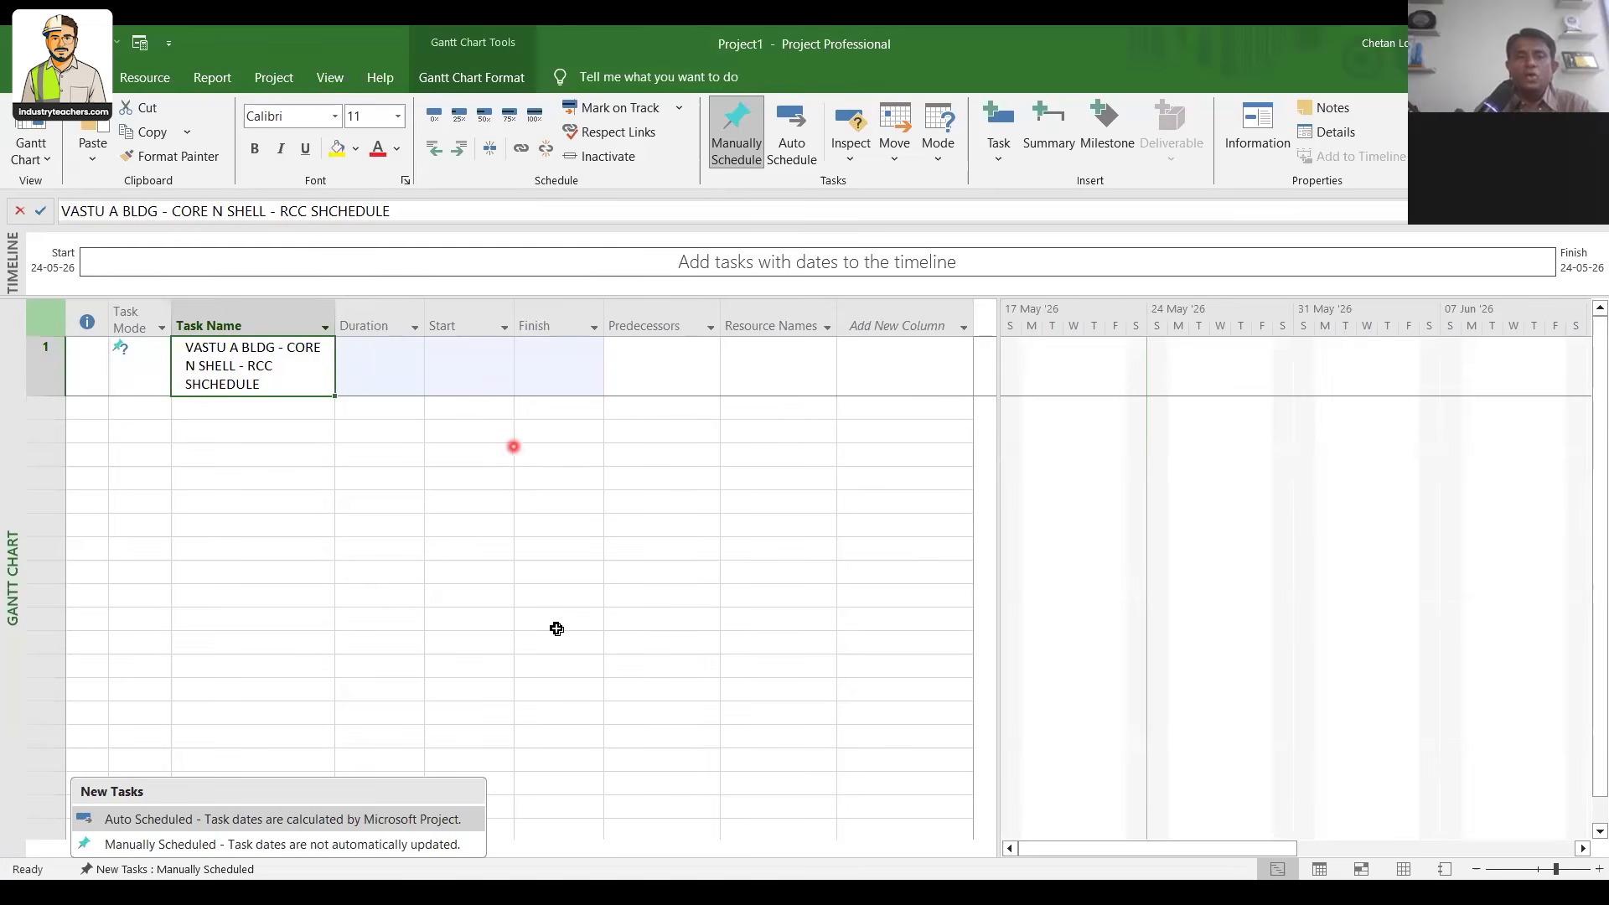
drag(504, 387, 556, 715)
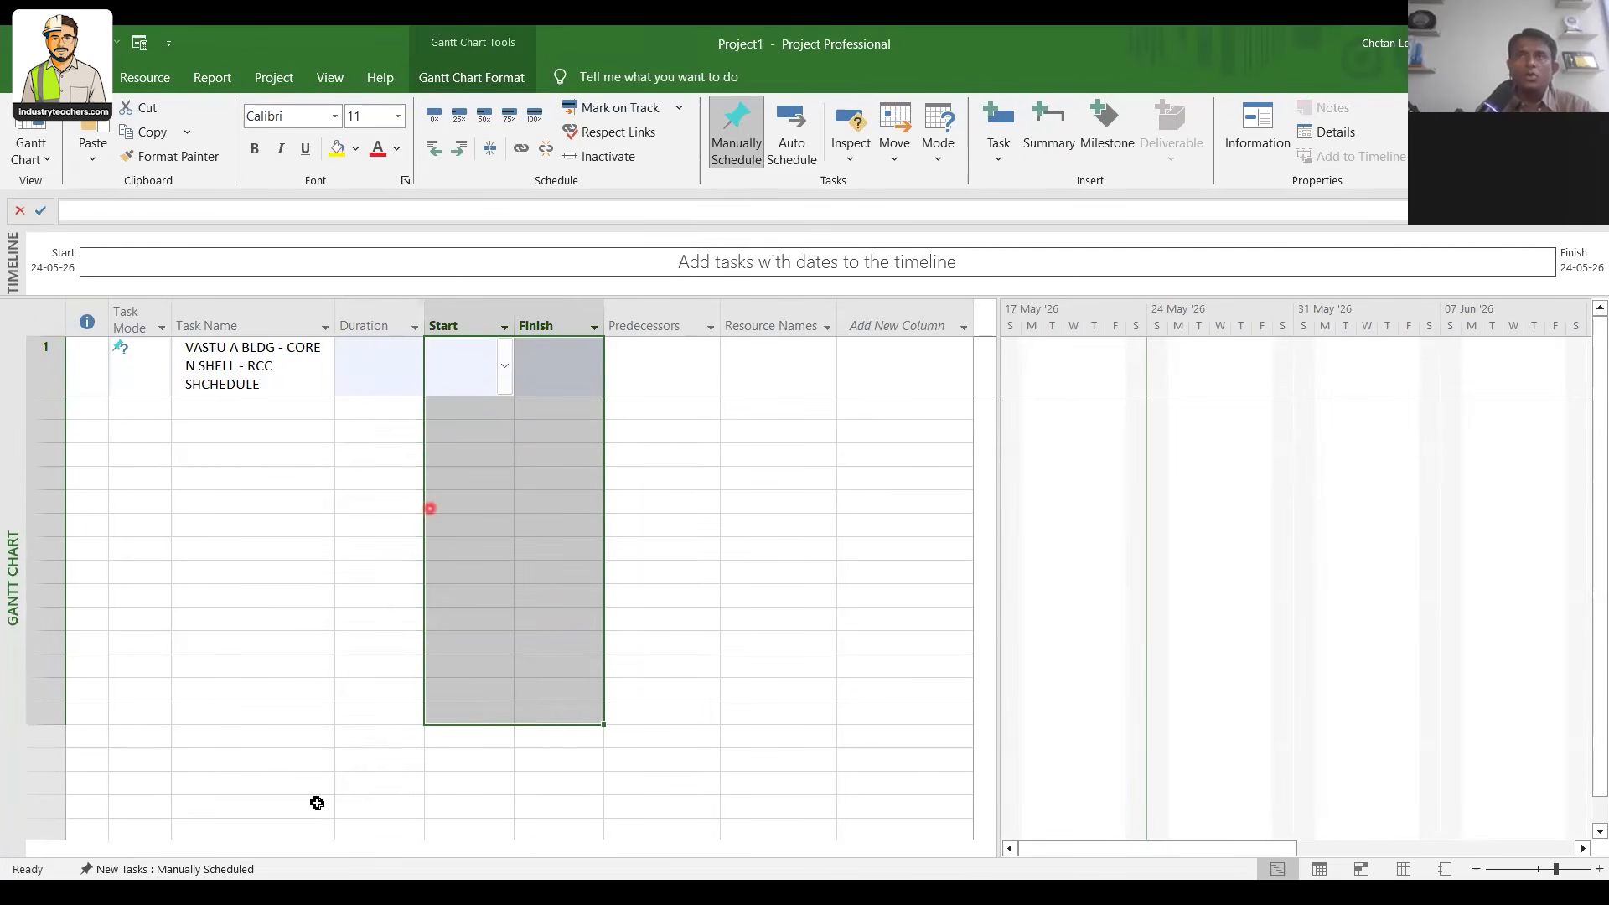
click(163, 869)
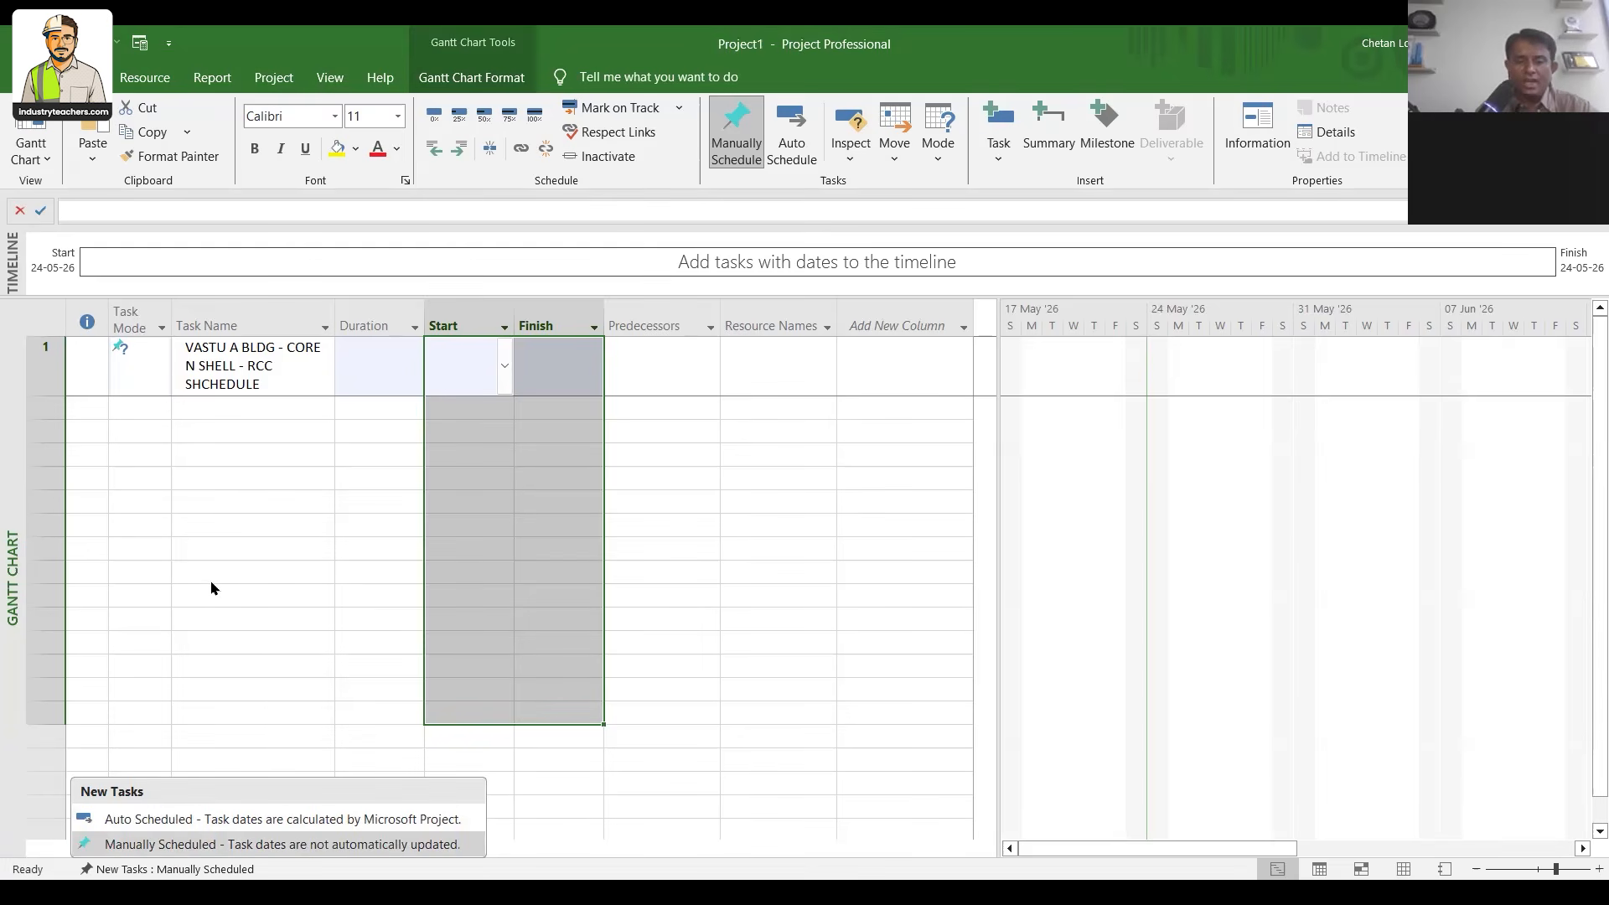
Set the task mode of the first task, the VASTU A BLDG schedule, to Auto Scheduled
click(158, 379)
click(161, 372)
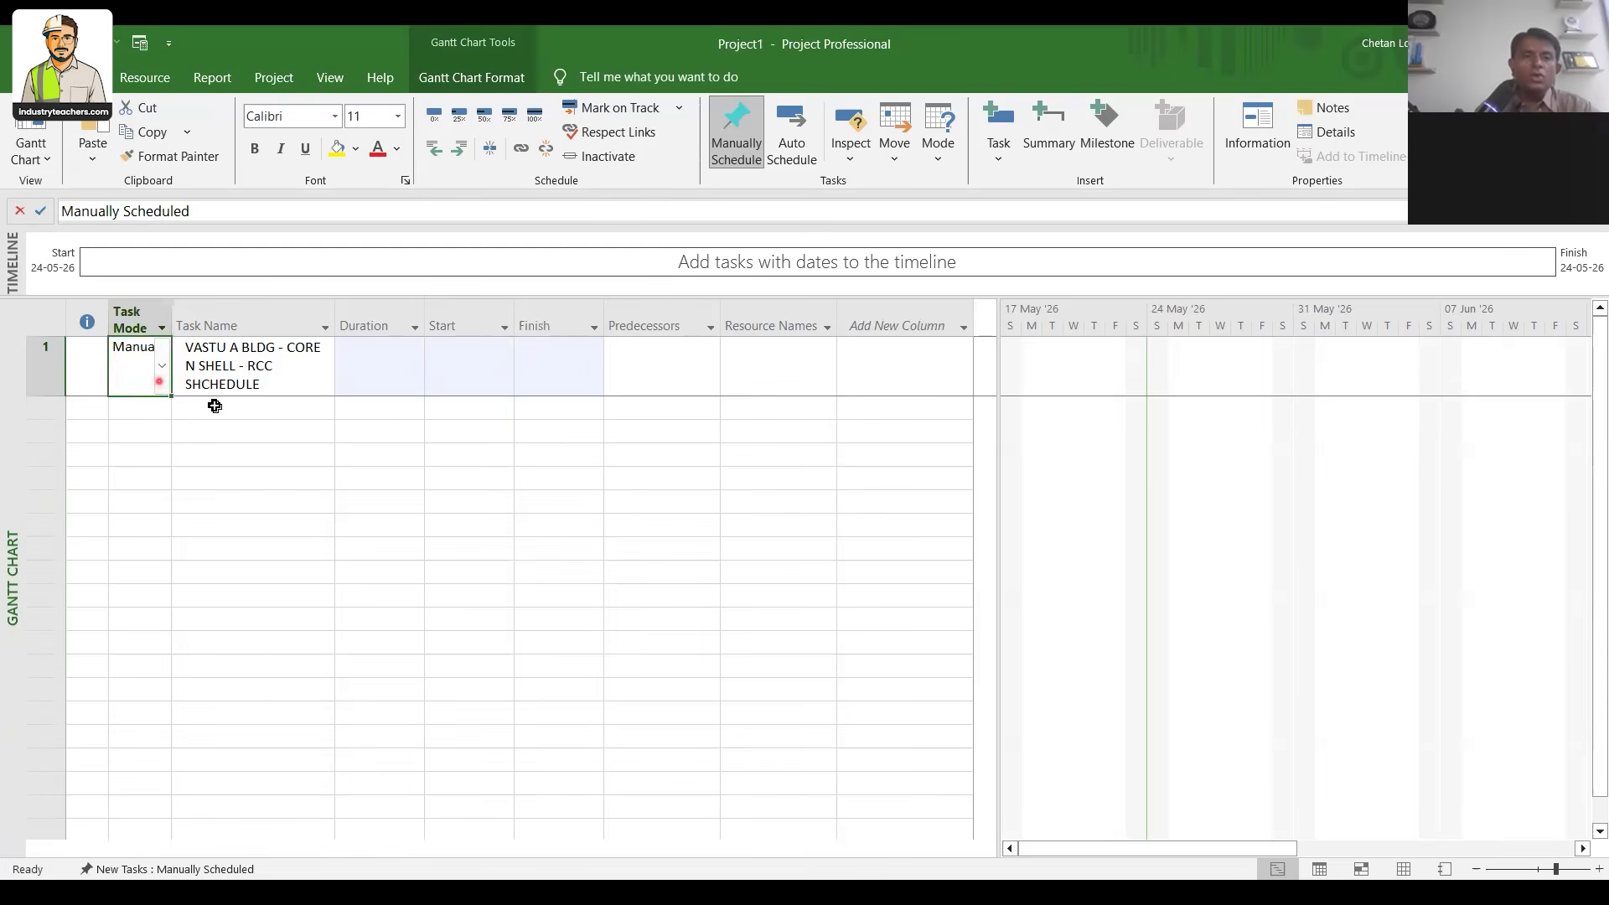
click(273, 405)
key(Up)
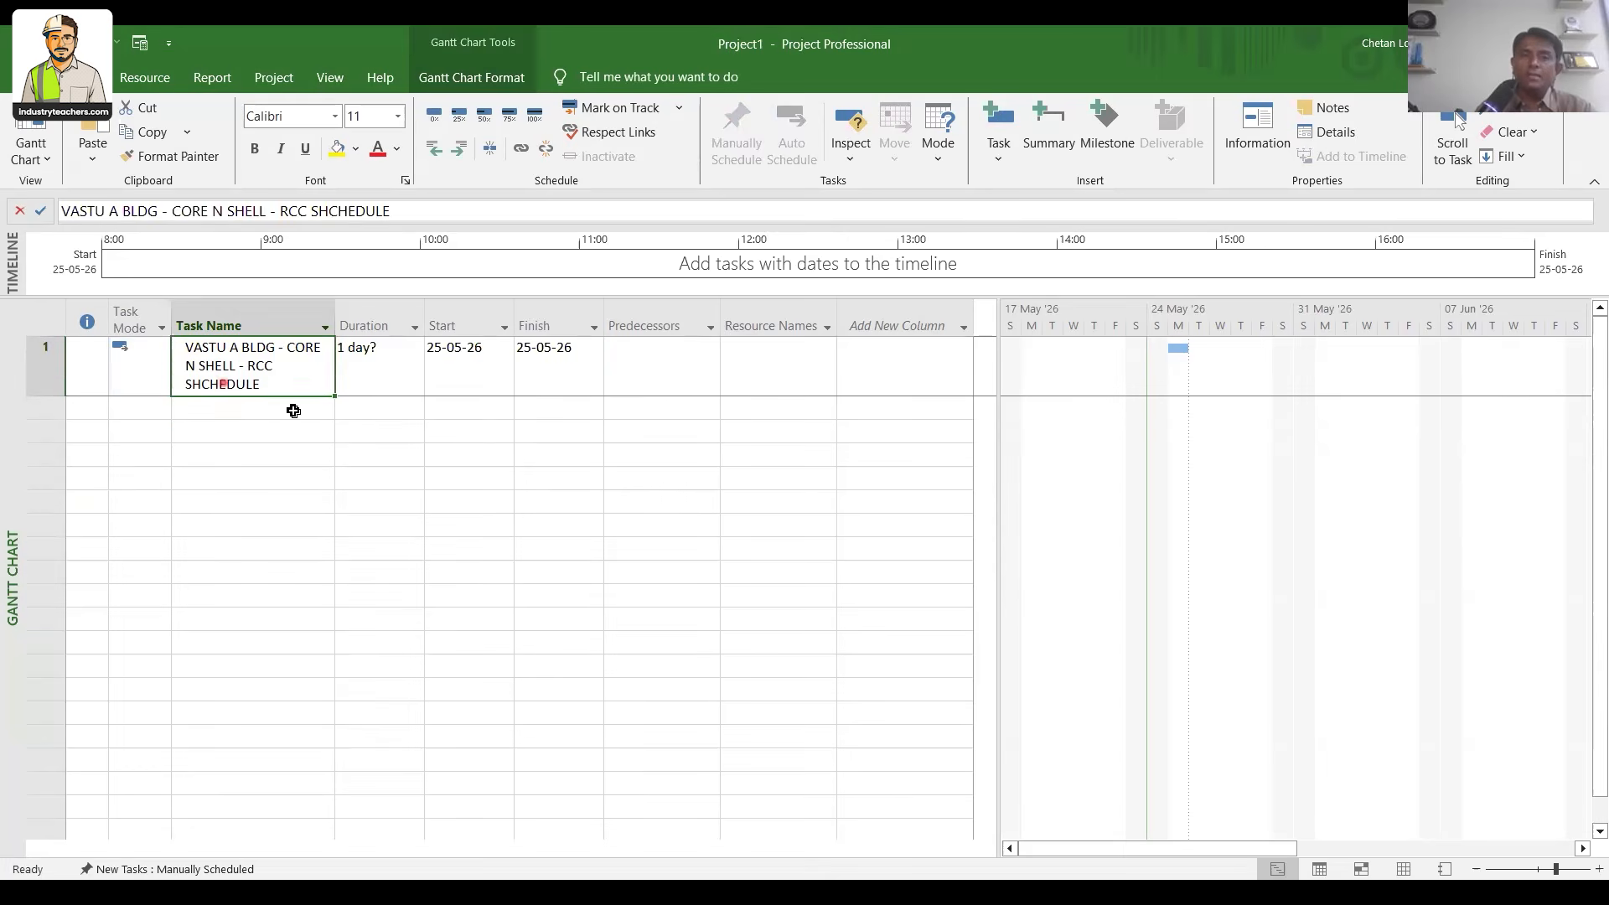
Enter "SITE SET UP" as the task name in the row below the building schedule task
click(295, 409)
text(PRE )
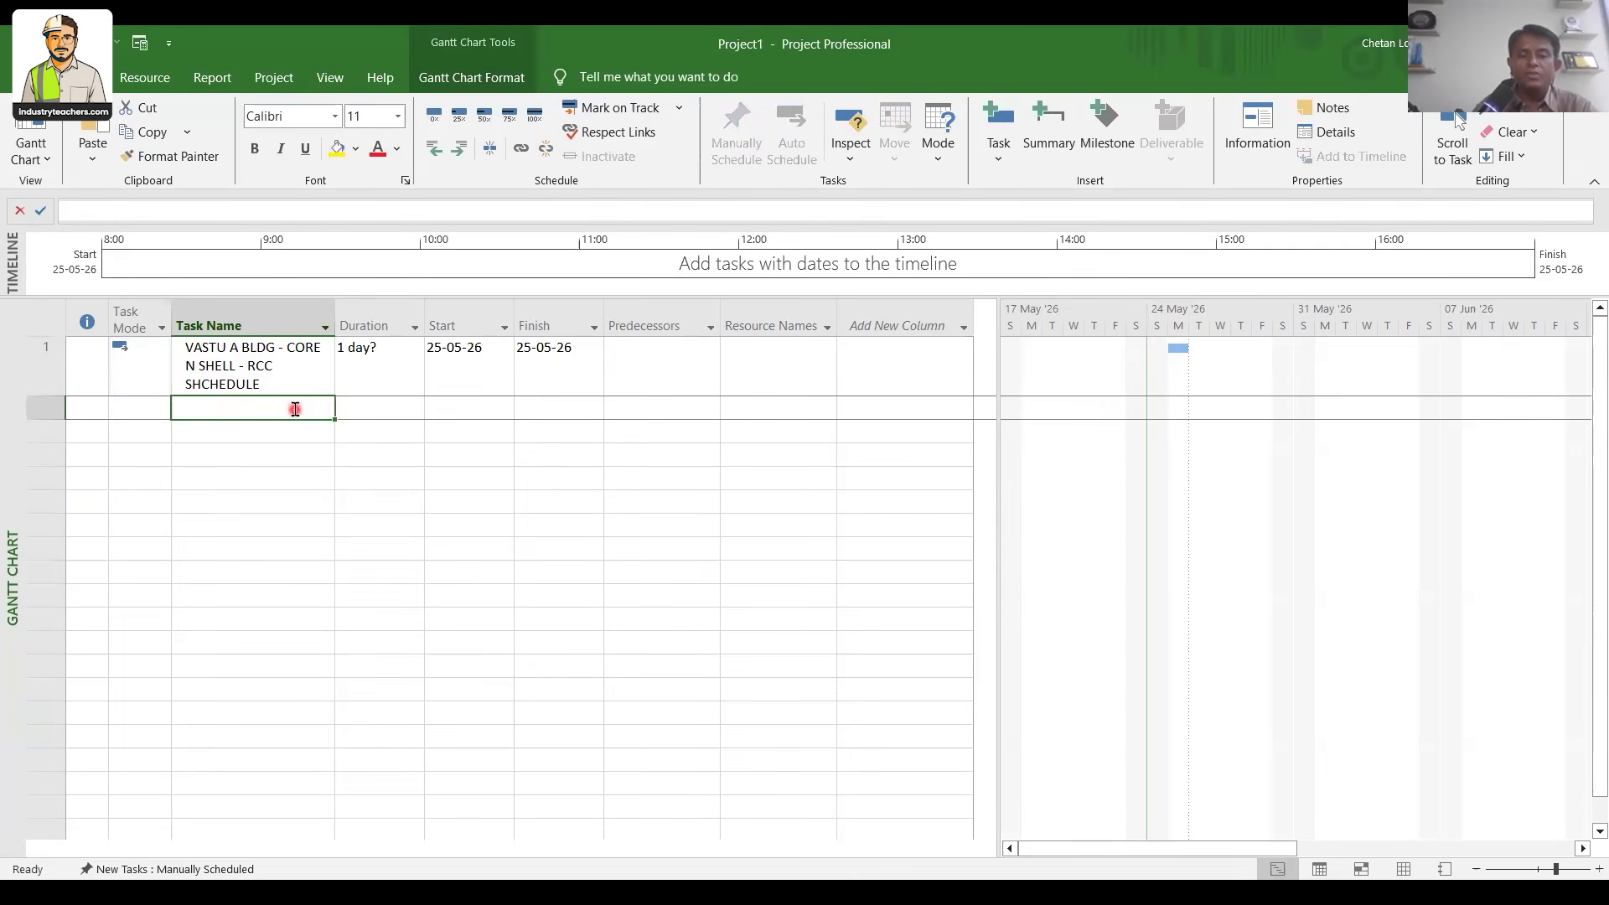
text(EX)
key(BackSpace)
key(BackSpace)
key(BackSpace)
key(BackSpace)
key(BackSpace)
key(BackSpace)
text(SITE SET P)
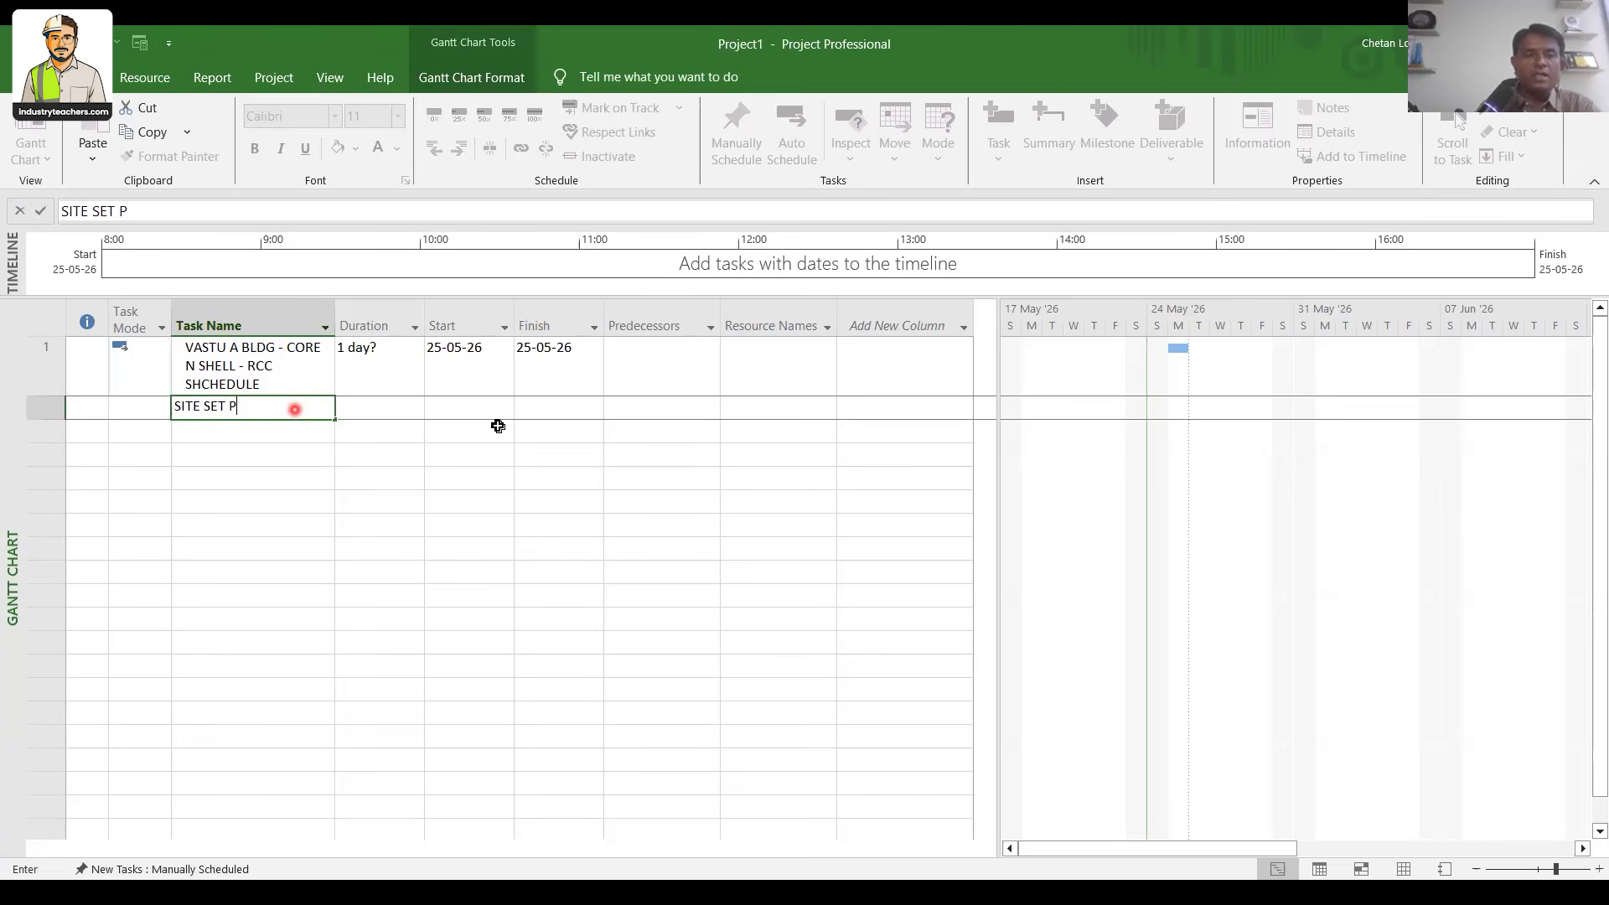
key(BackSpace)
text(UP)
key(Return)
Set the task mode of the SITE SET UP task to Auto Scheduled
click(149, 410)
click(161, 409)
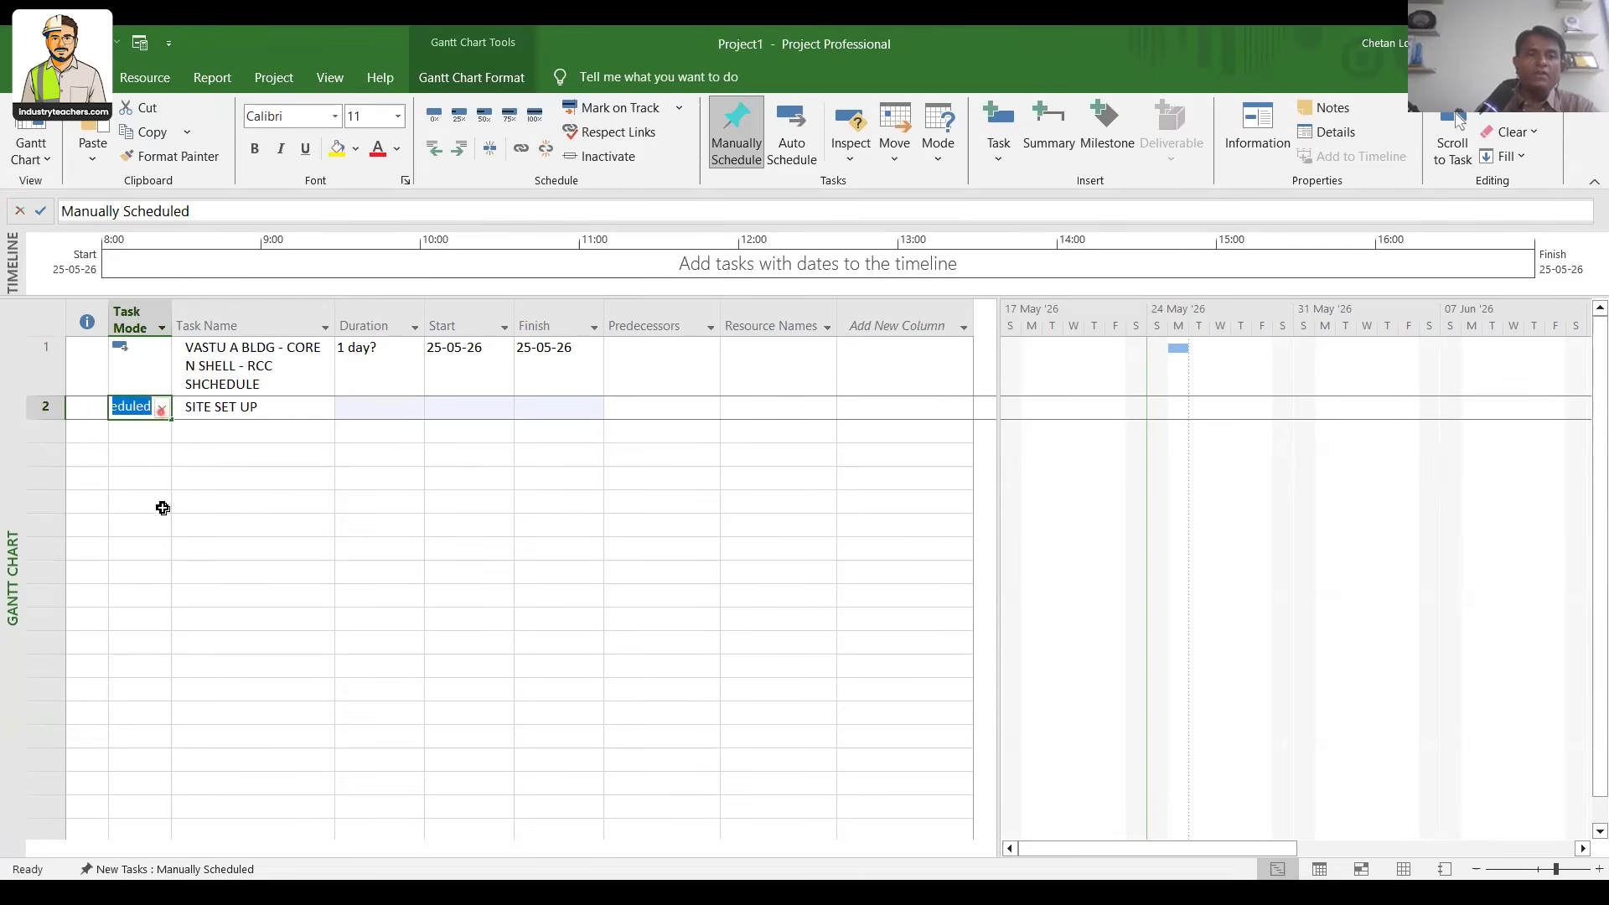
click(165, 445)
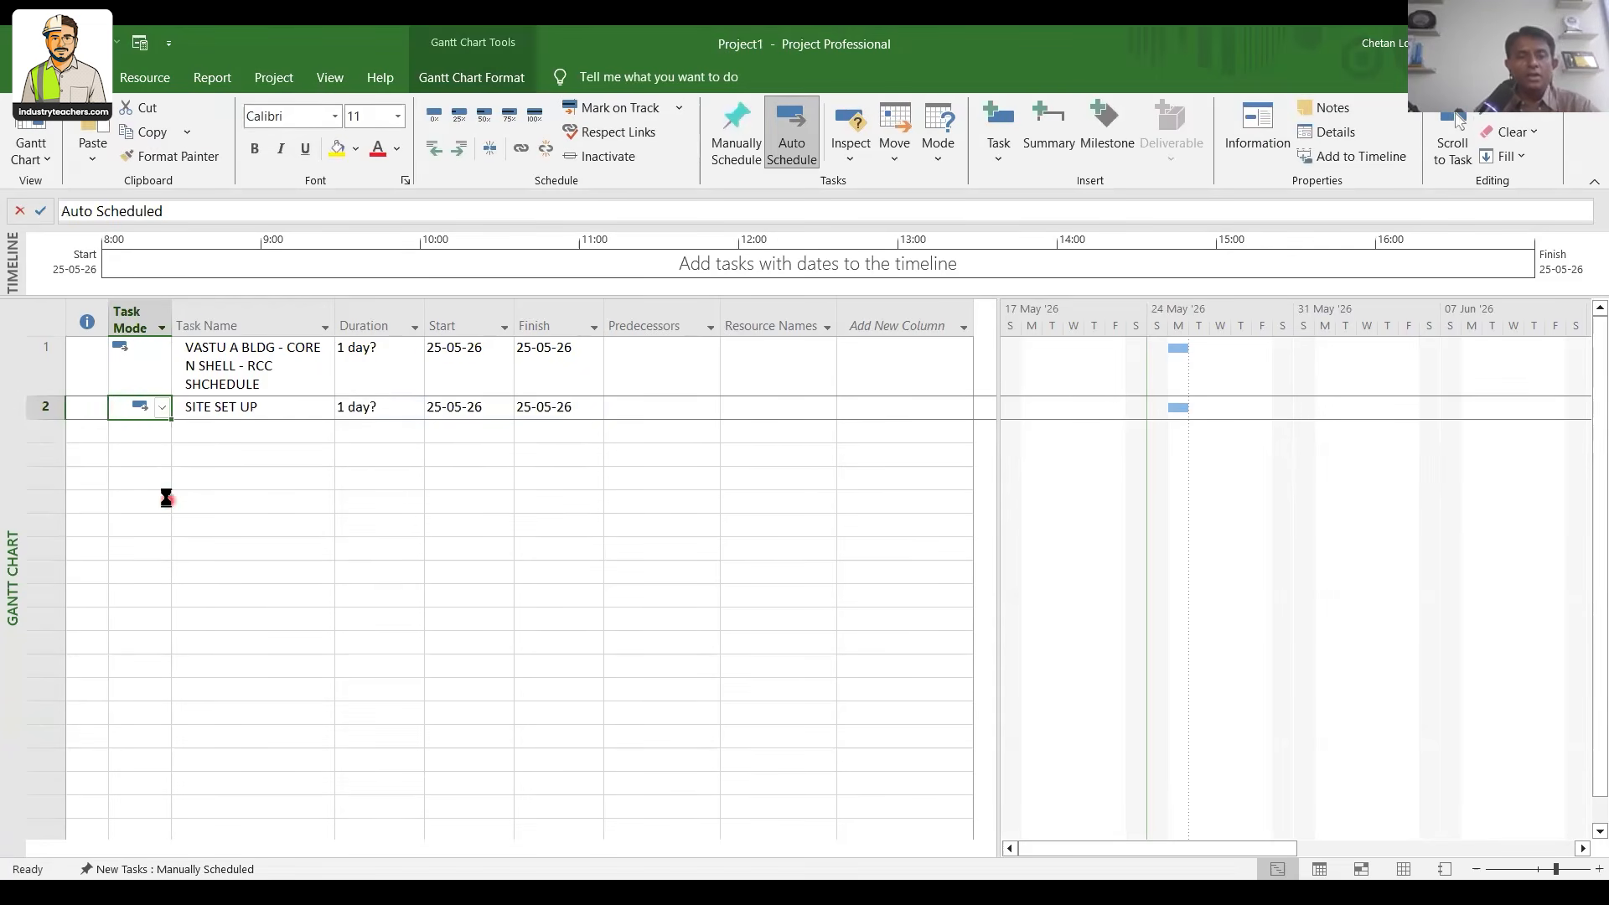
Undo the two task mode changes and the entry of the SITE SET UP task
key(ctrl+z)
key(ctrl+z)
key(ctrl+z)
key(ctrl+z)
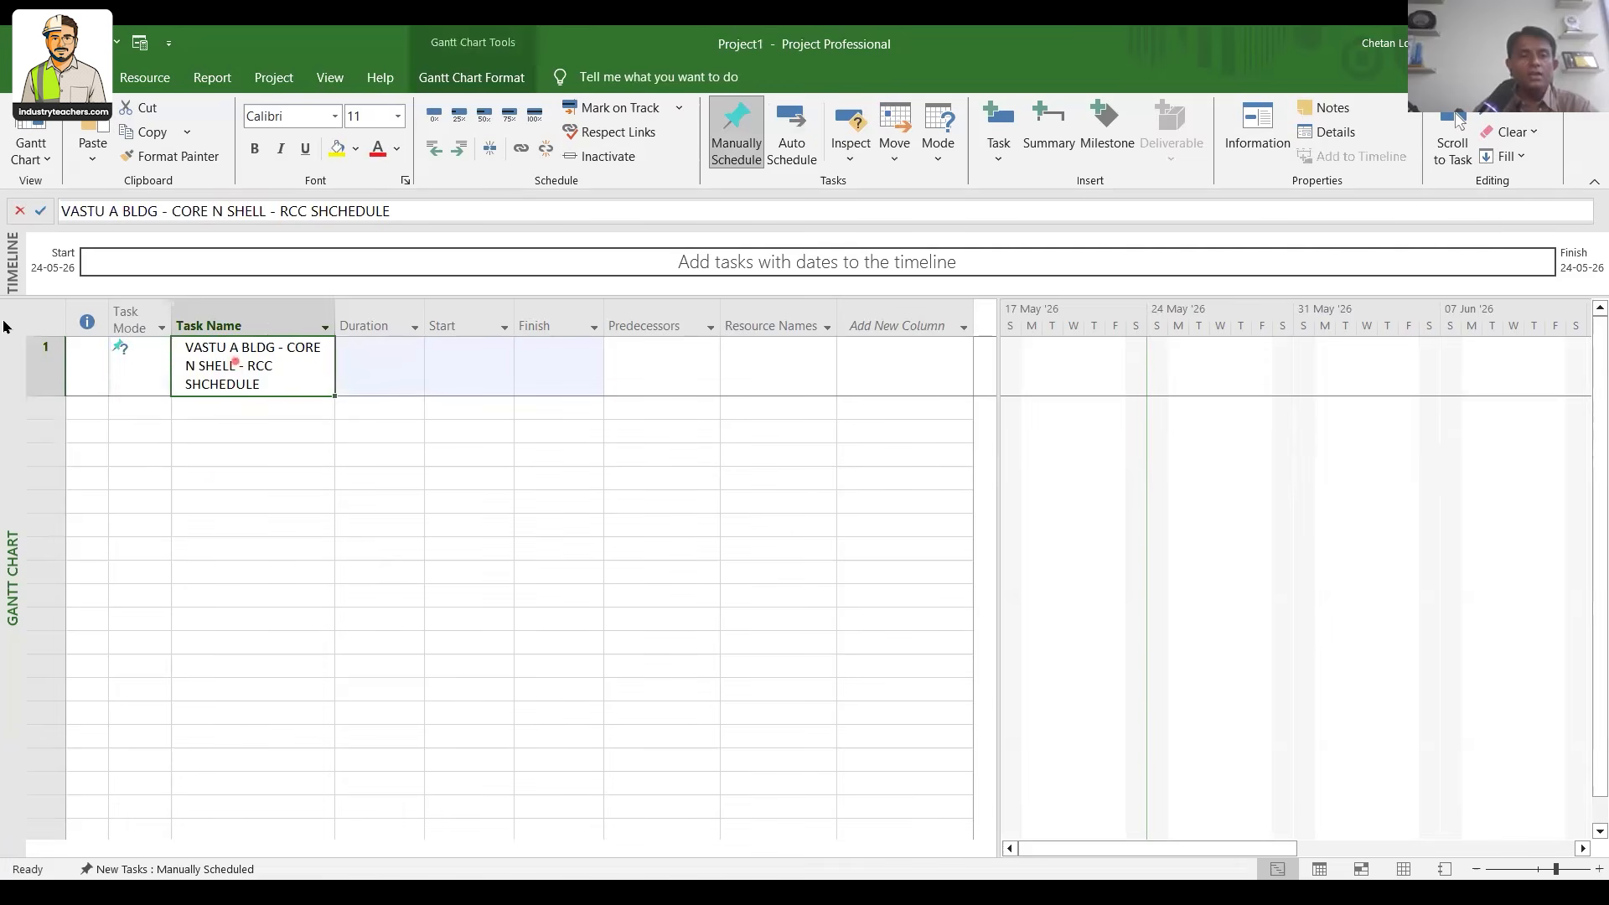
Delete the whole row of the VASTU A BLDG task from the task table
click(236, 362)
drag(506, 354, 8, 318)
click(173, 460)
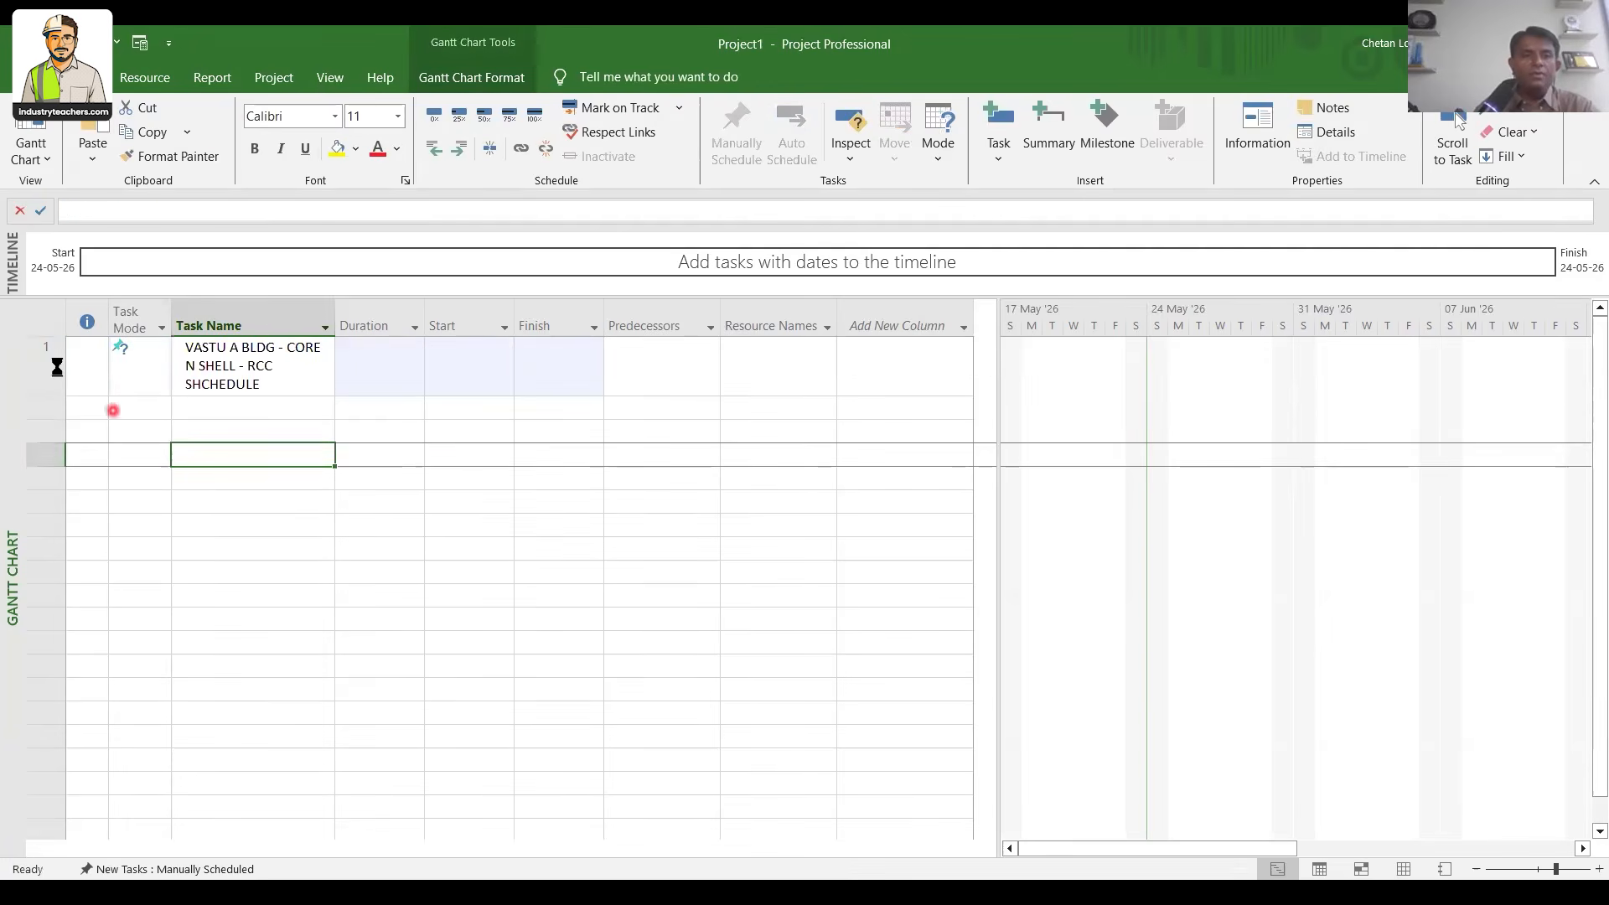
click(50, 362)
key(Delete)
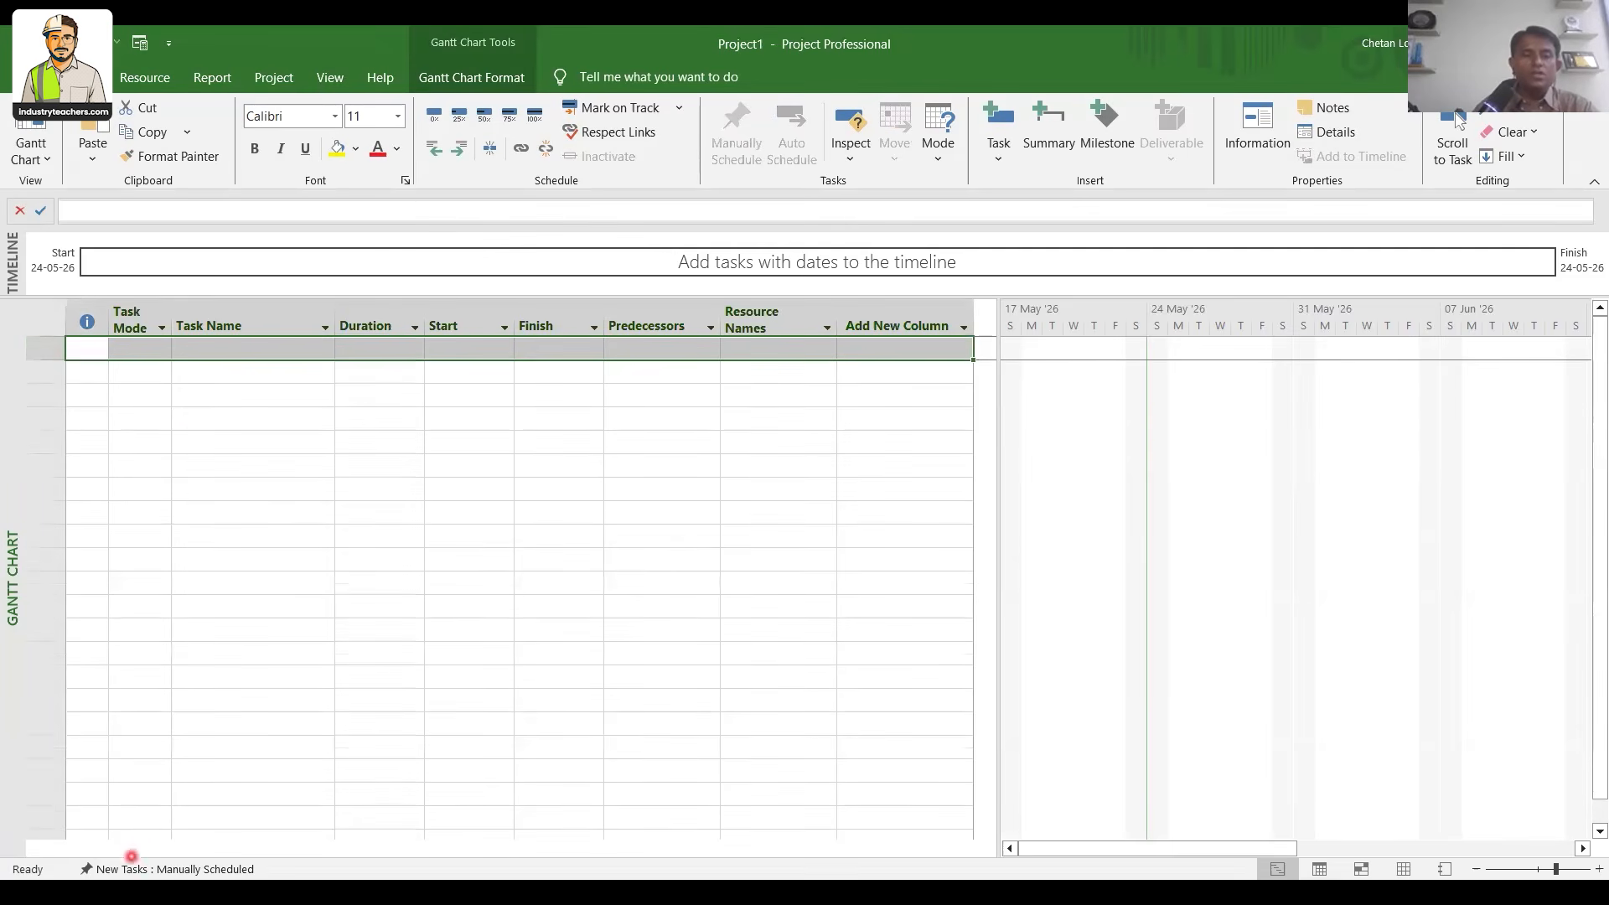
Set the scheduling mode for new tasks to Auto Scheduled and turn on the View Bar beside the Gantt chart
click(159, 867)
key(Up)
key(Return)
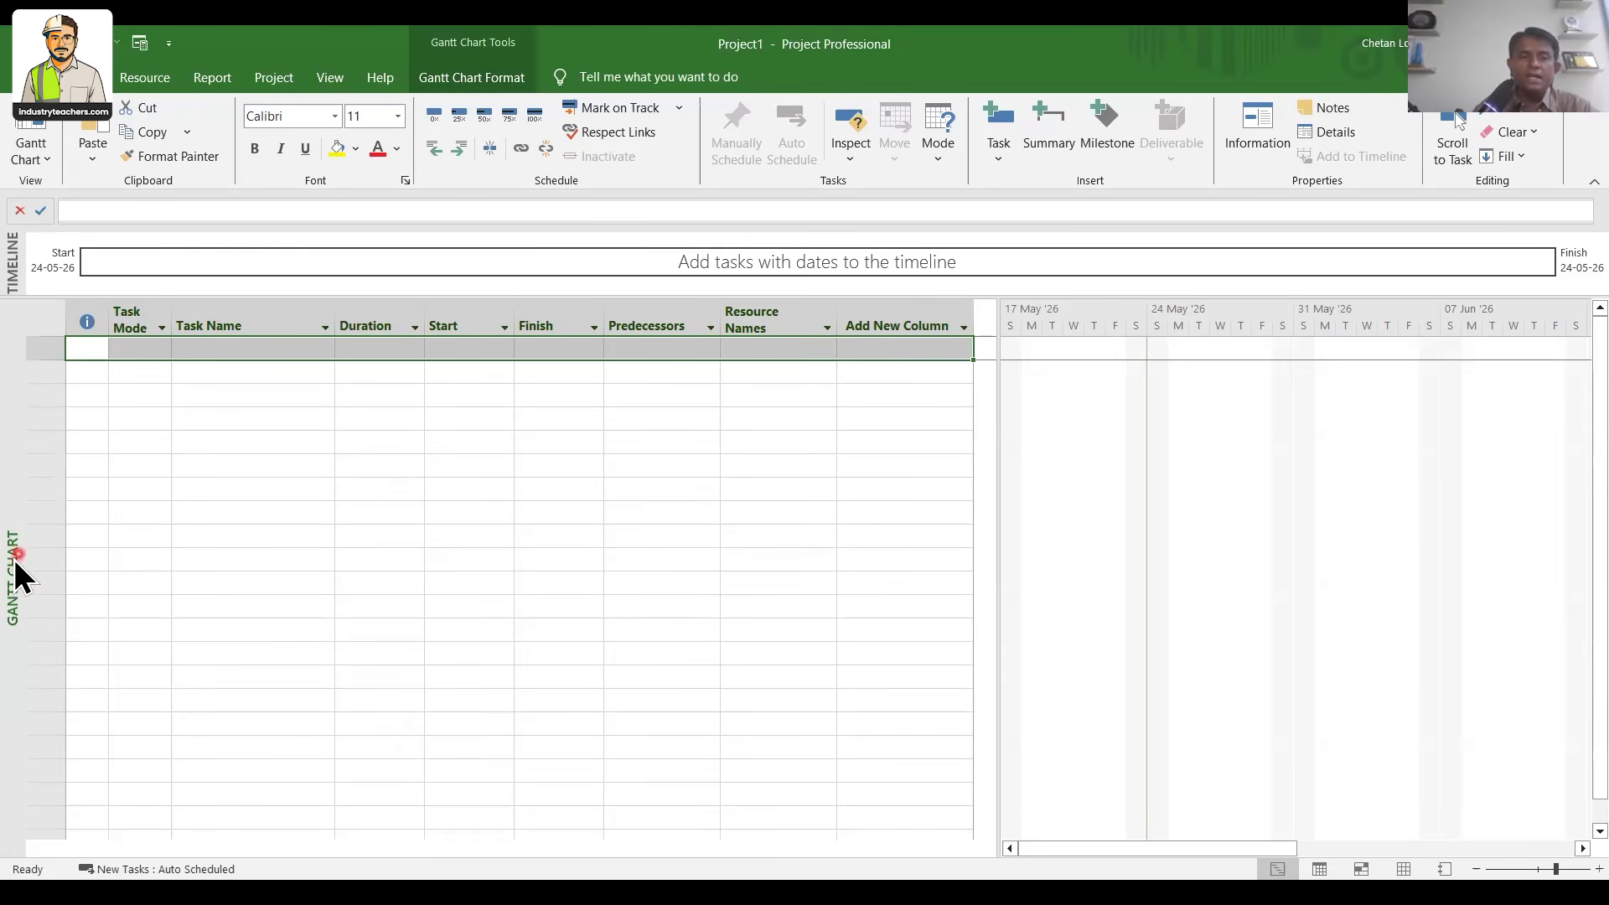
right_click(70, 550)
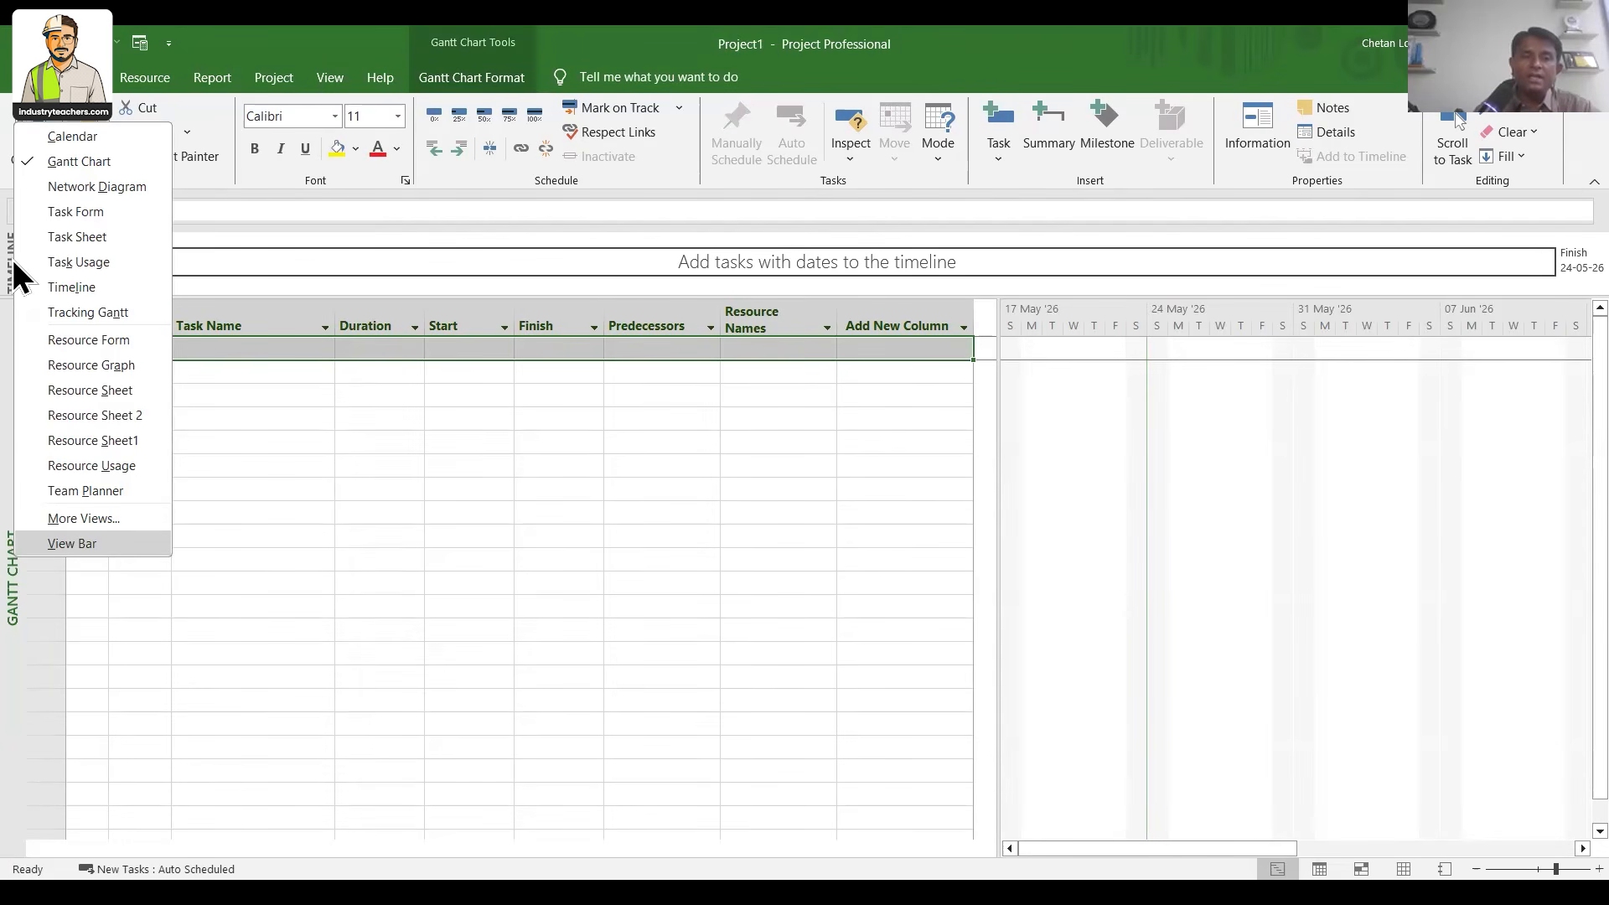
click(71, 544)
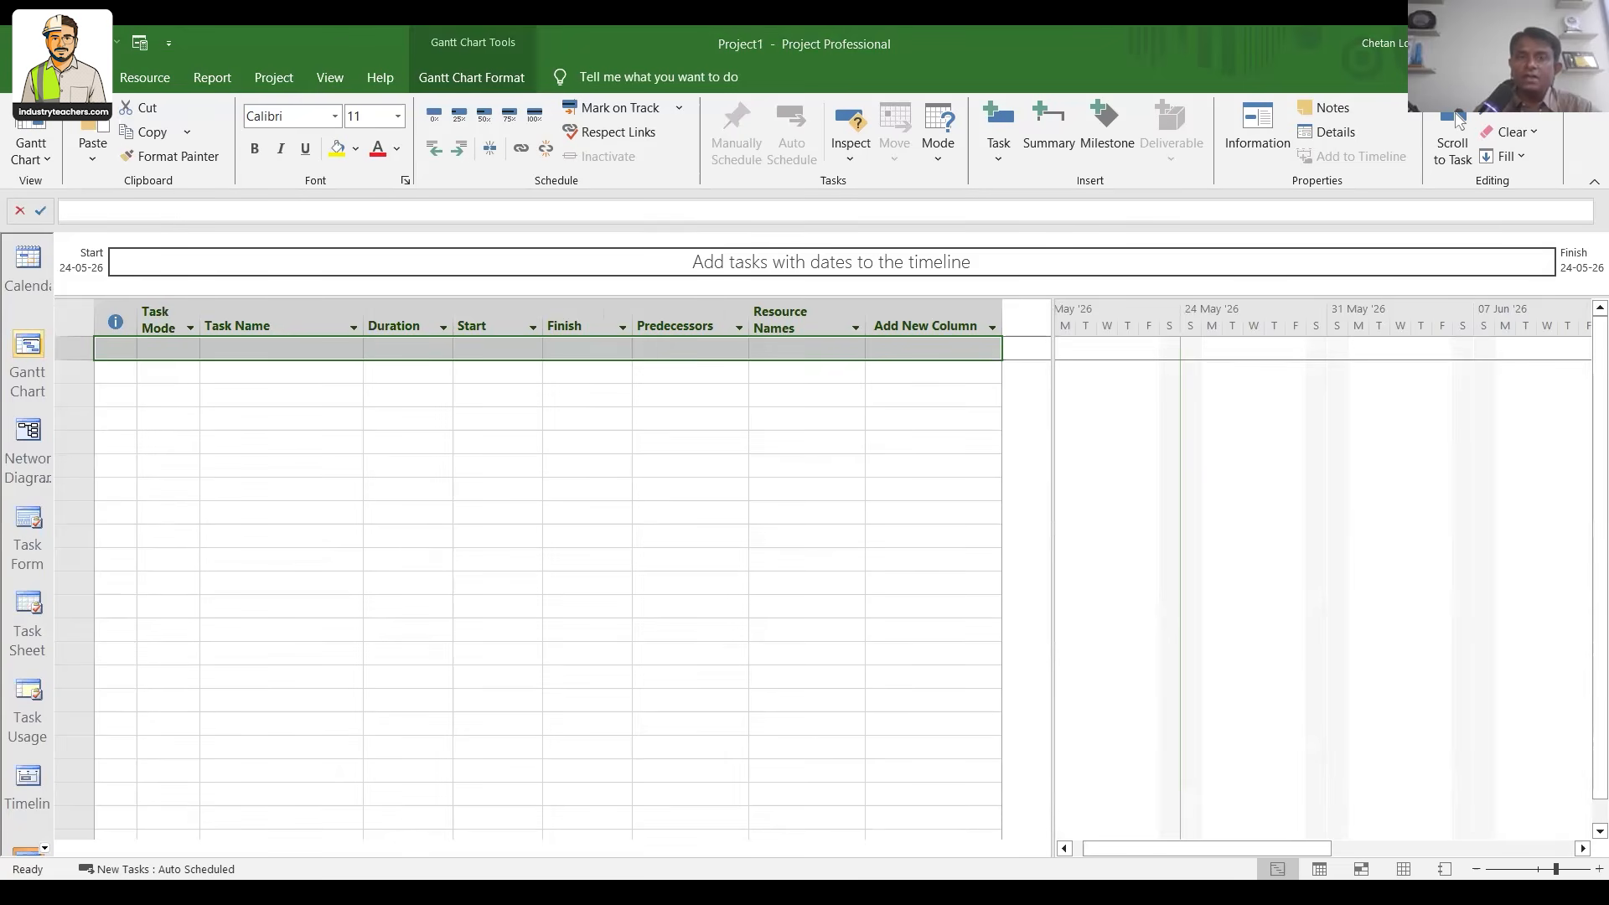
Annotate the ribbon with freehand loops and braces, draw a brace along the View Bar, and erase the annotations
mouse_move(159, 66)
mouse_down()
mouse_move(316, 166)
mouse_move(515, 53)
mouse_move(231, 57)
mouse_up()
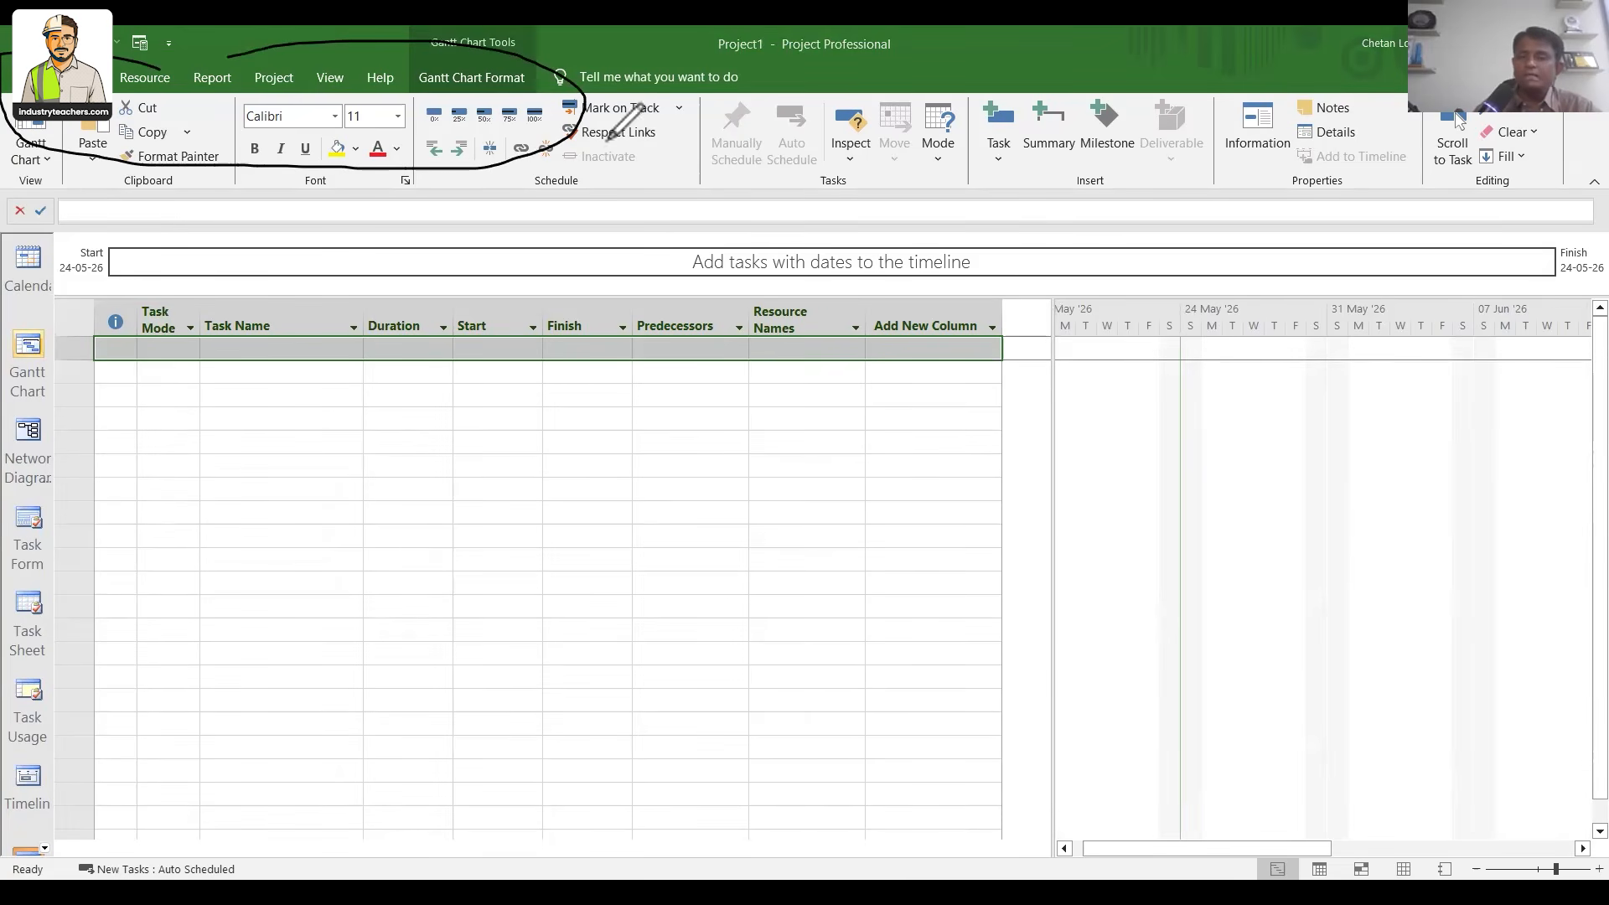
drag(134, 86, 166, 235)
mouse_move(1205, 110)
mouse_down()
mouse_move(1212, 98)
mouse_move(1216, 241)
mouse_up()
drag(810, 102, 781, 107)
mouse_move(656, 78)
mouse_down()
mouse_move(656, 103)
mouse_move(646, 95)
mouse_up()
drag(507, 109, 389, 131)
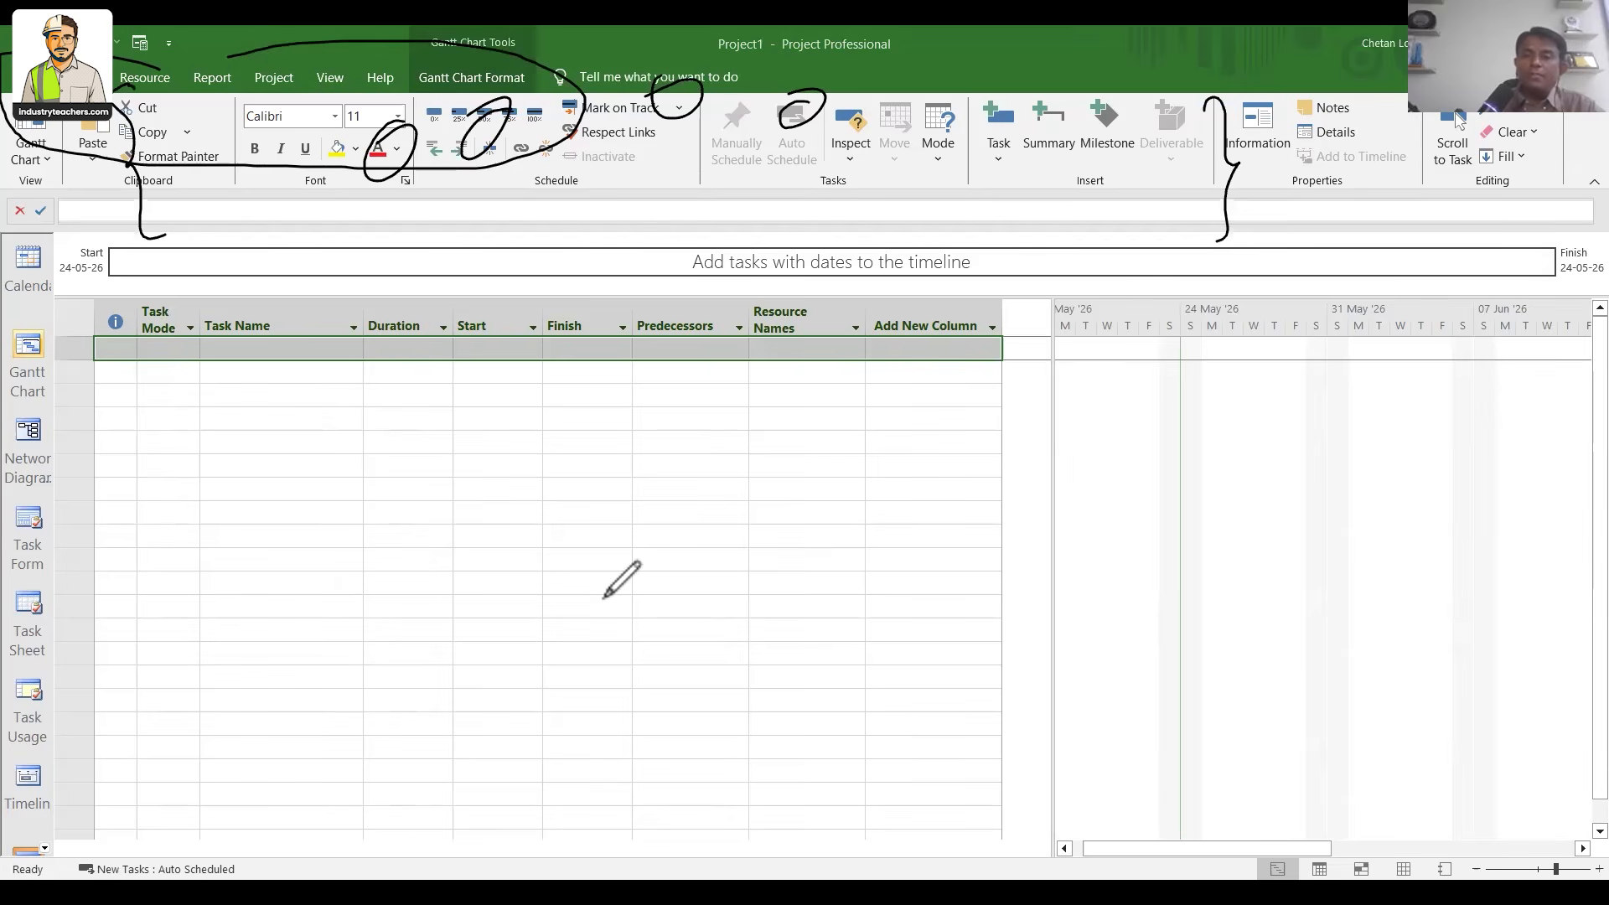
click(162, 448)
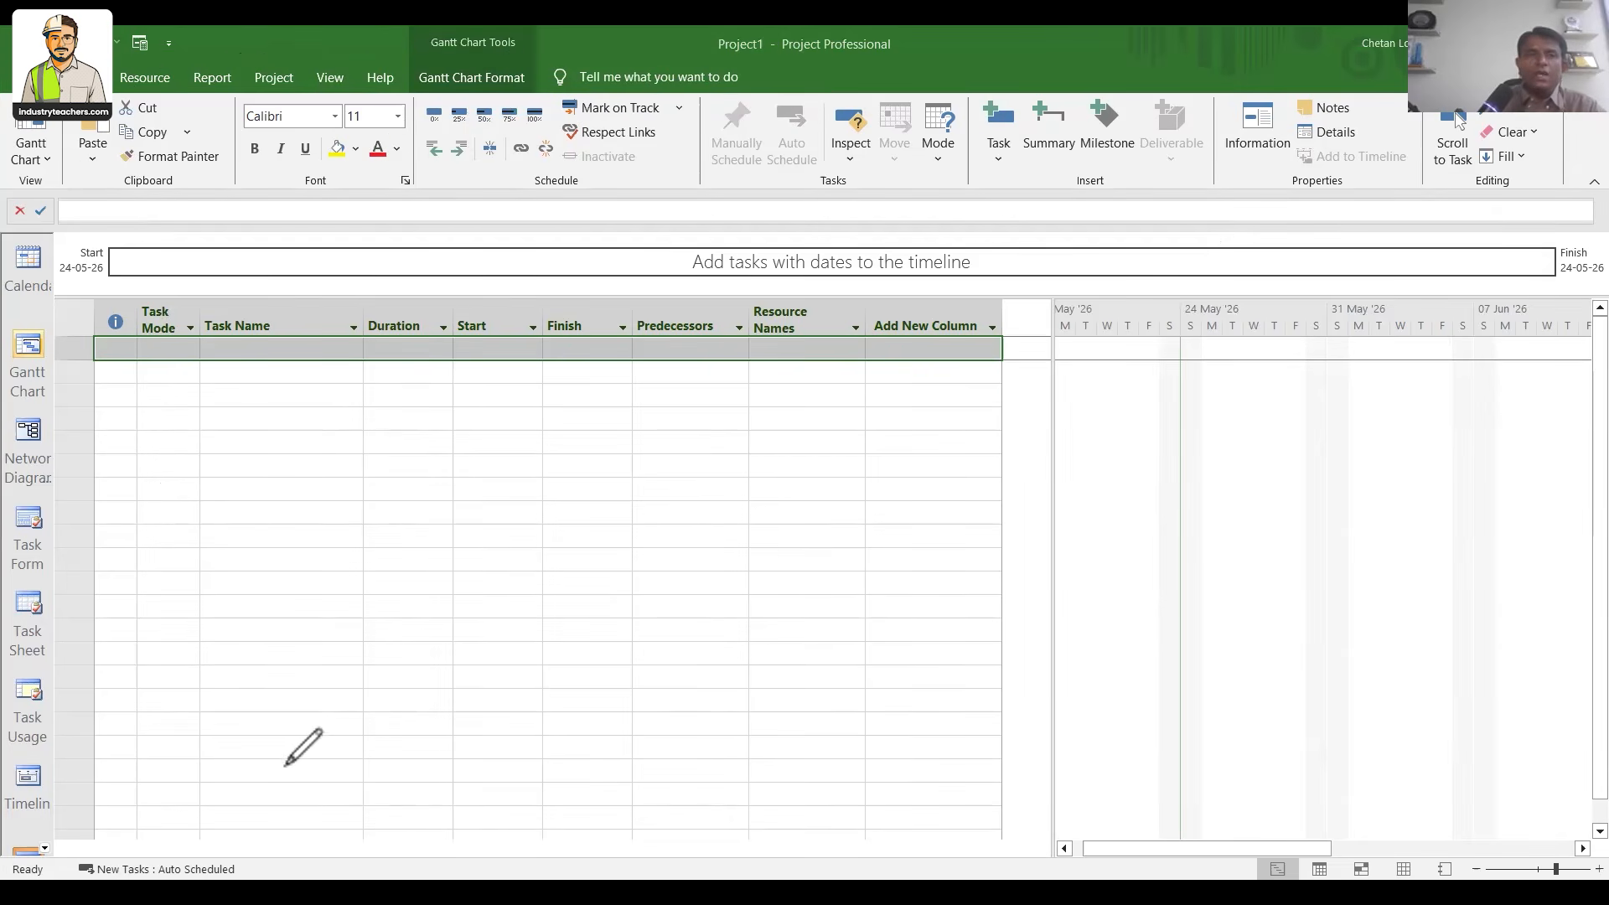
drag(50, 257, 117, 880)
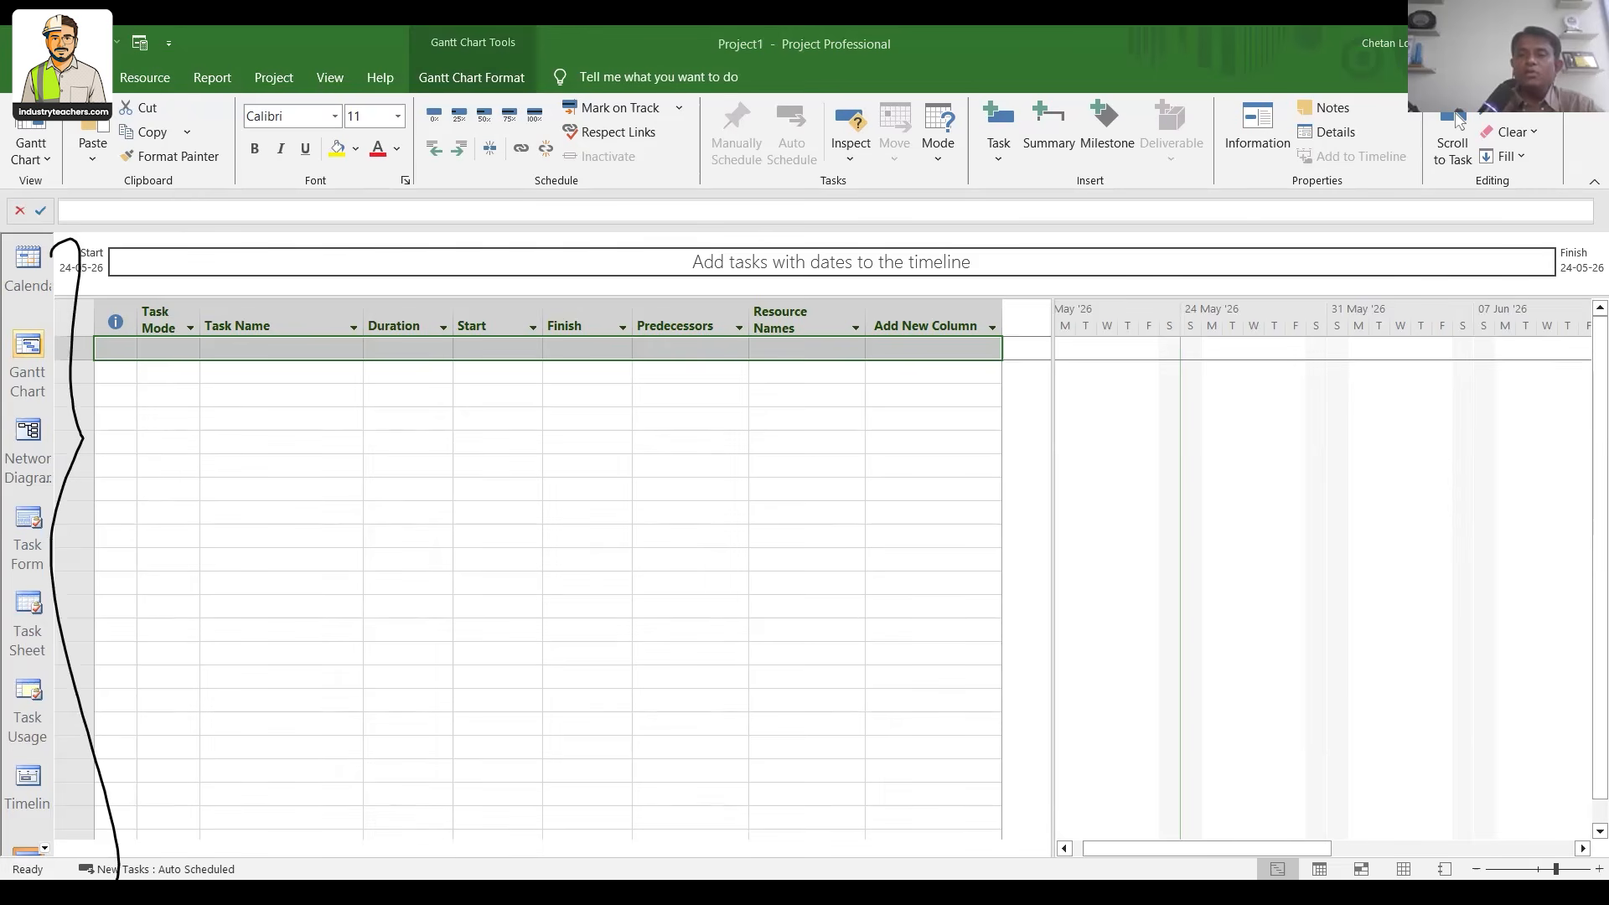
key(Escape)
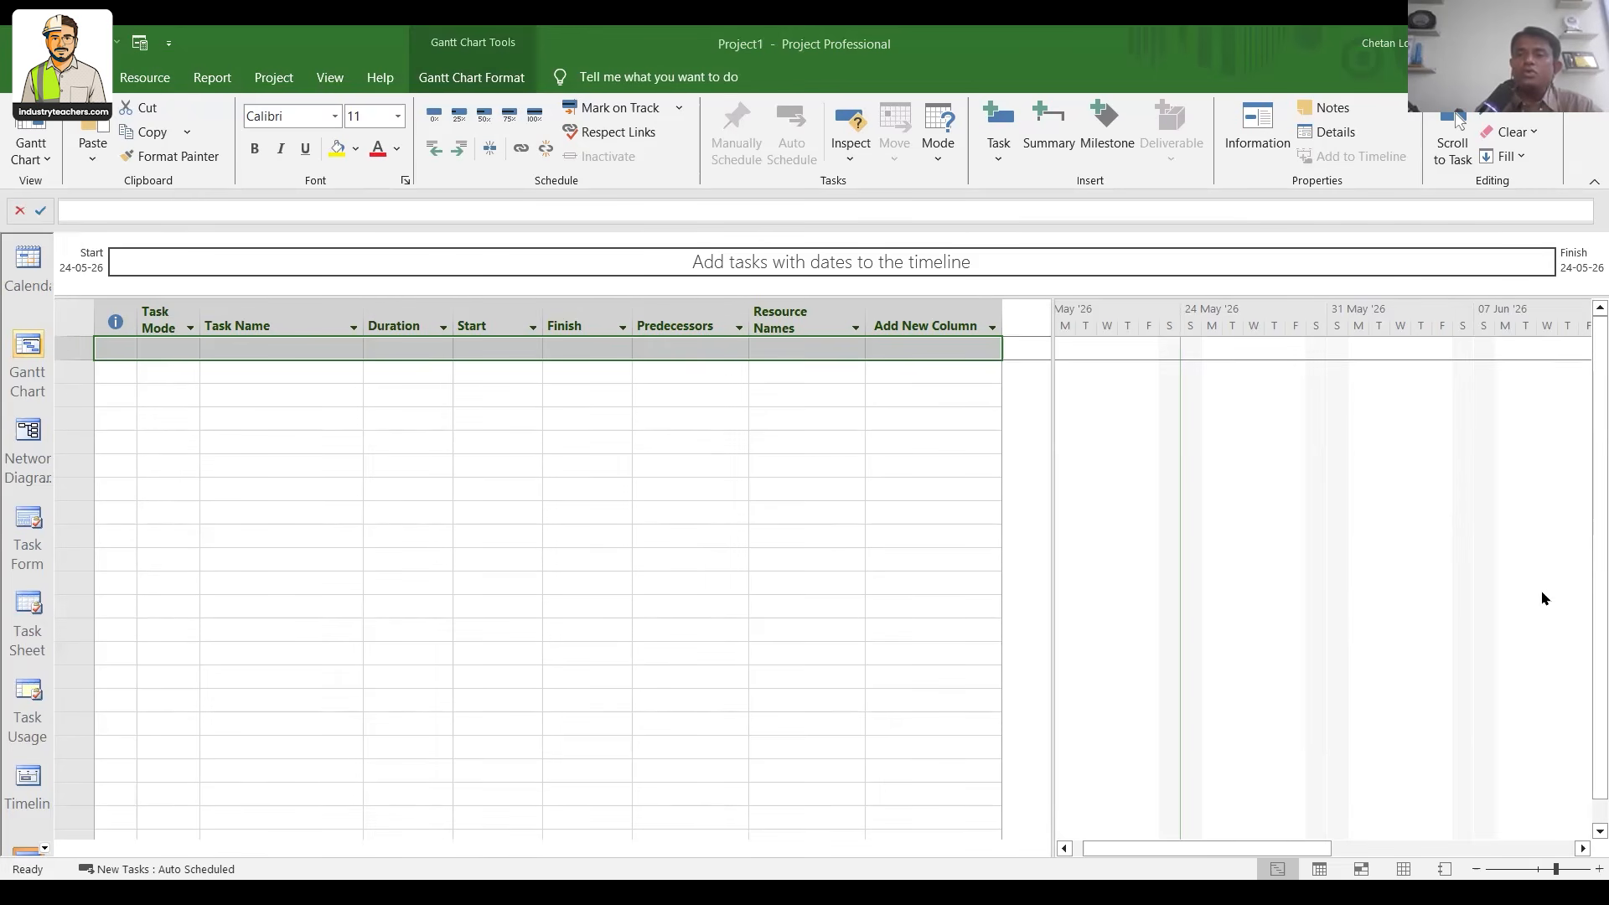
Change the project currency to USD and back to INR in the display options, and apply them
click(299, 509)
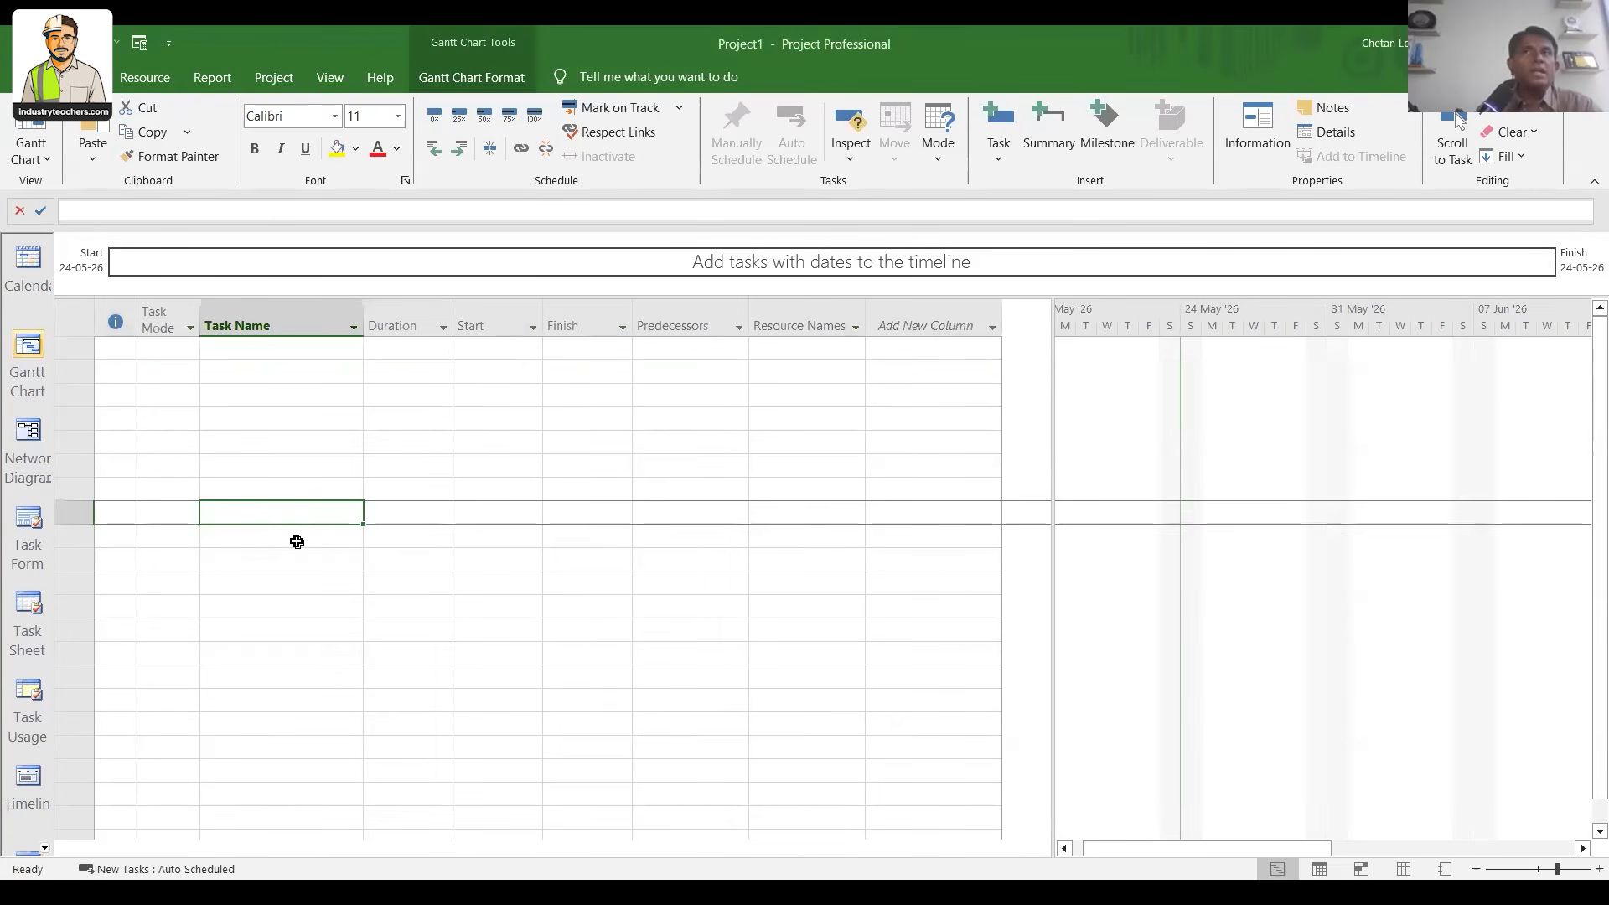
click(298, 394)
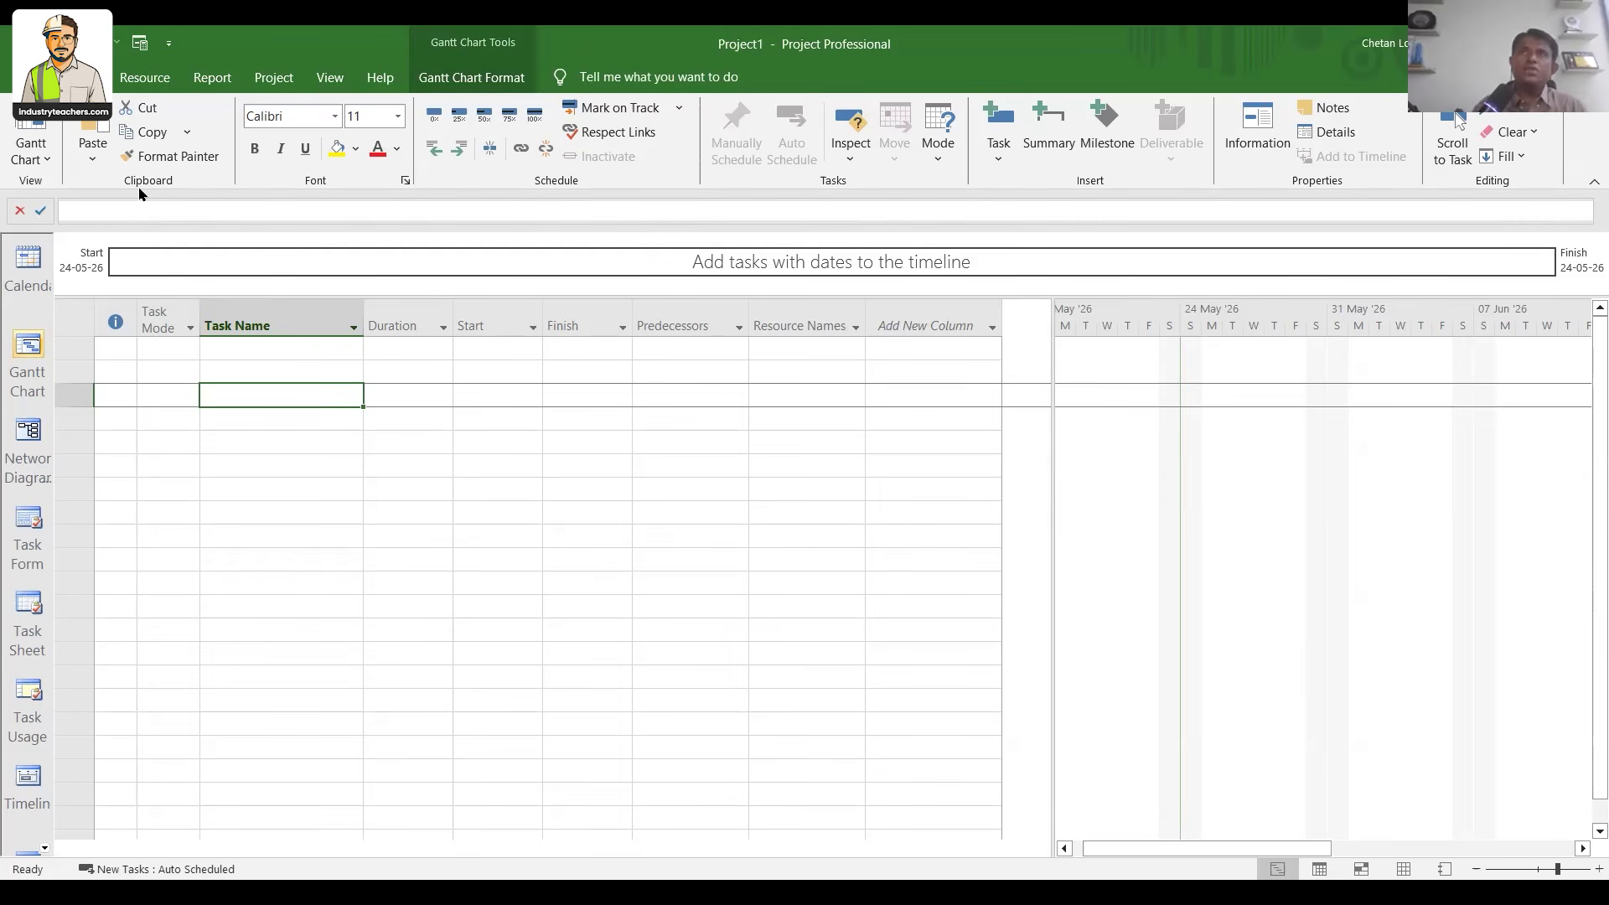
click(29, 78)
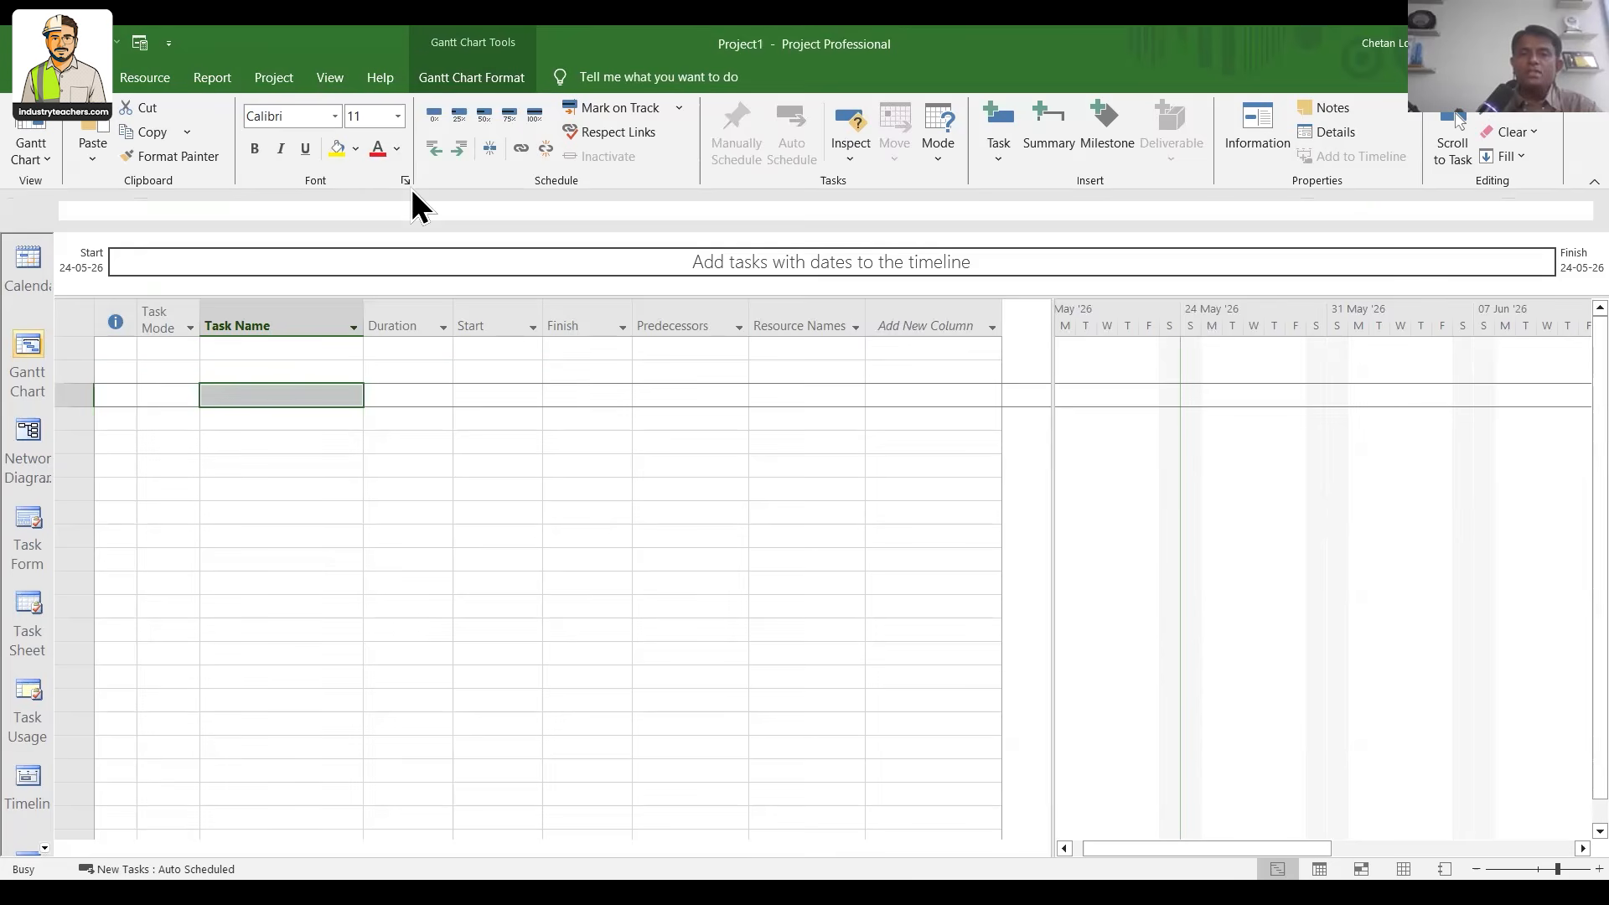
click(410, 184)
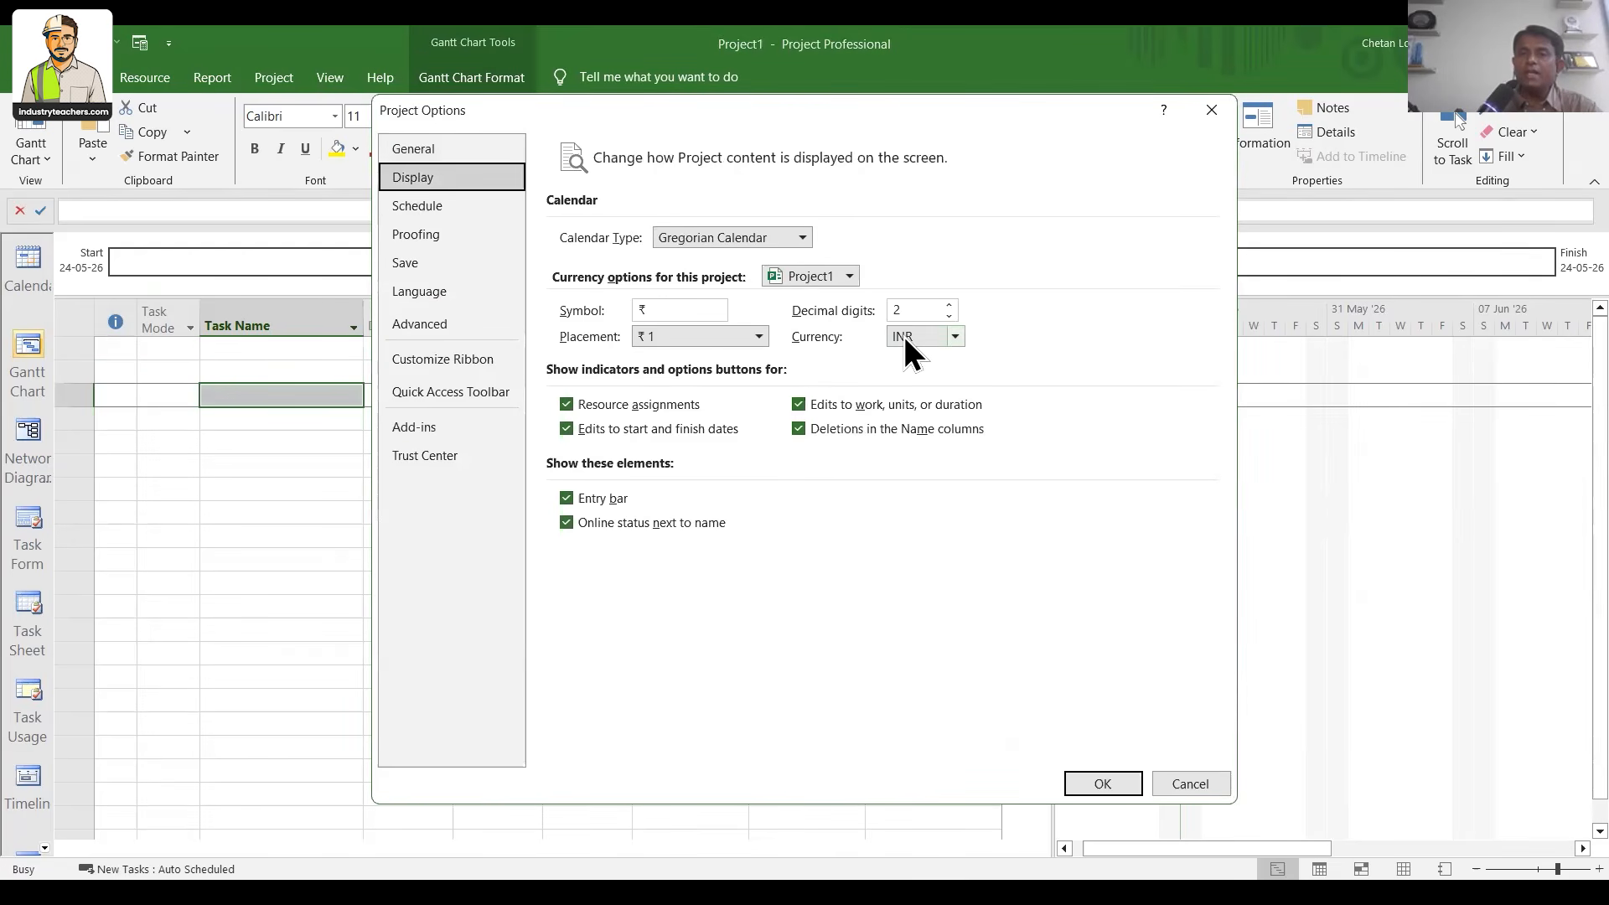
drag(947, 673, 955, 781)
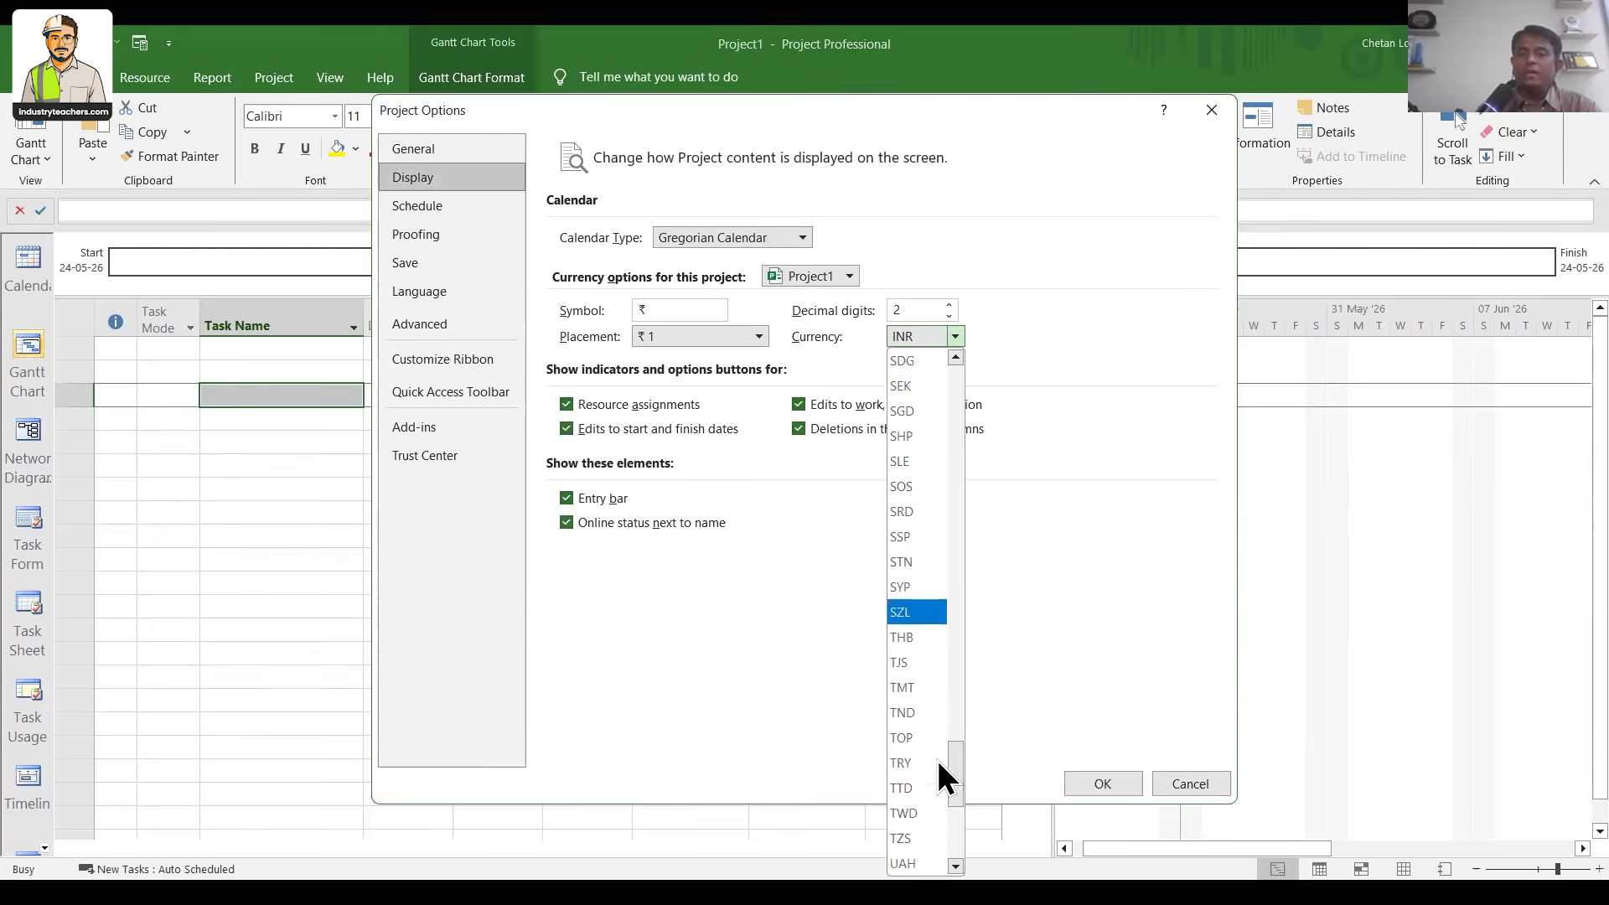
scroll(919, 789, down, 1)
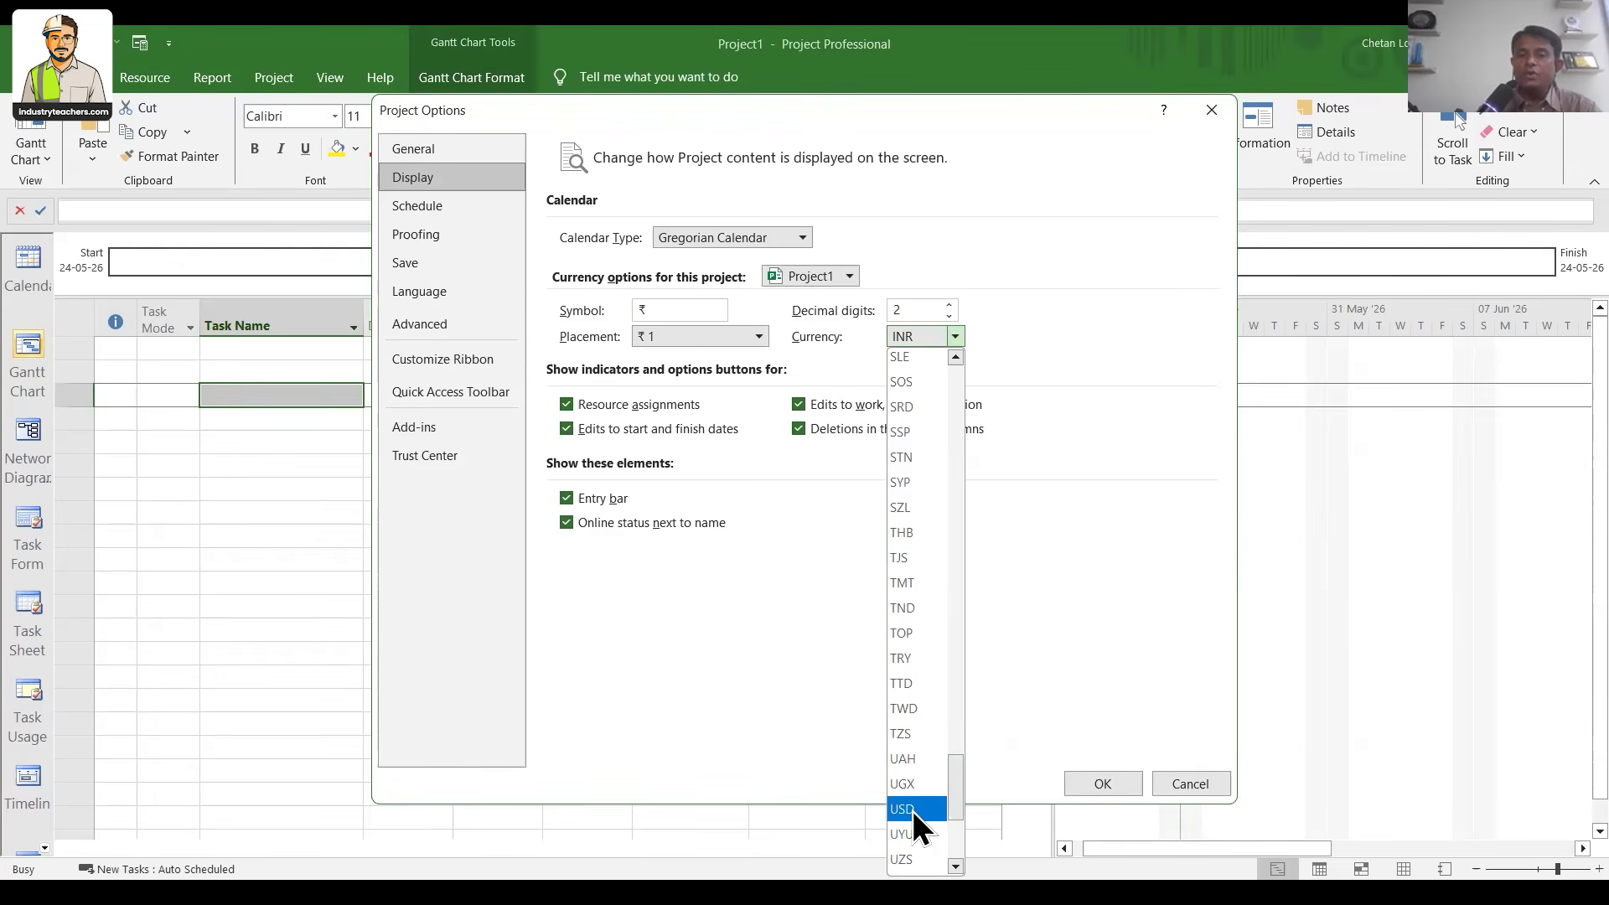
click(915, 335)
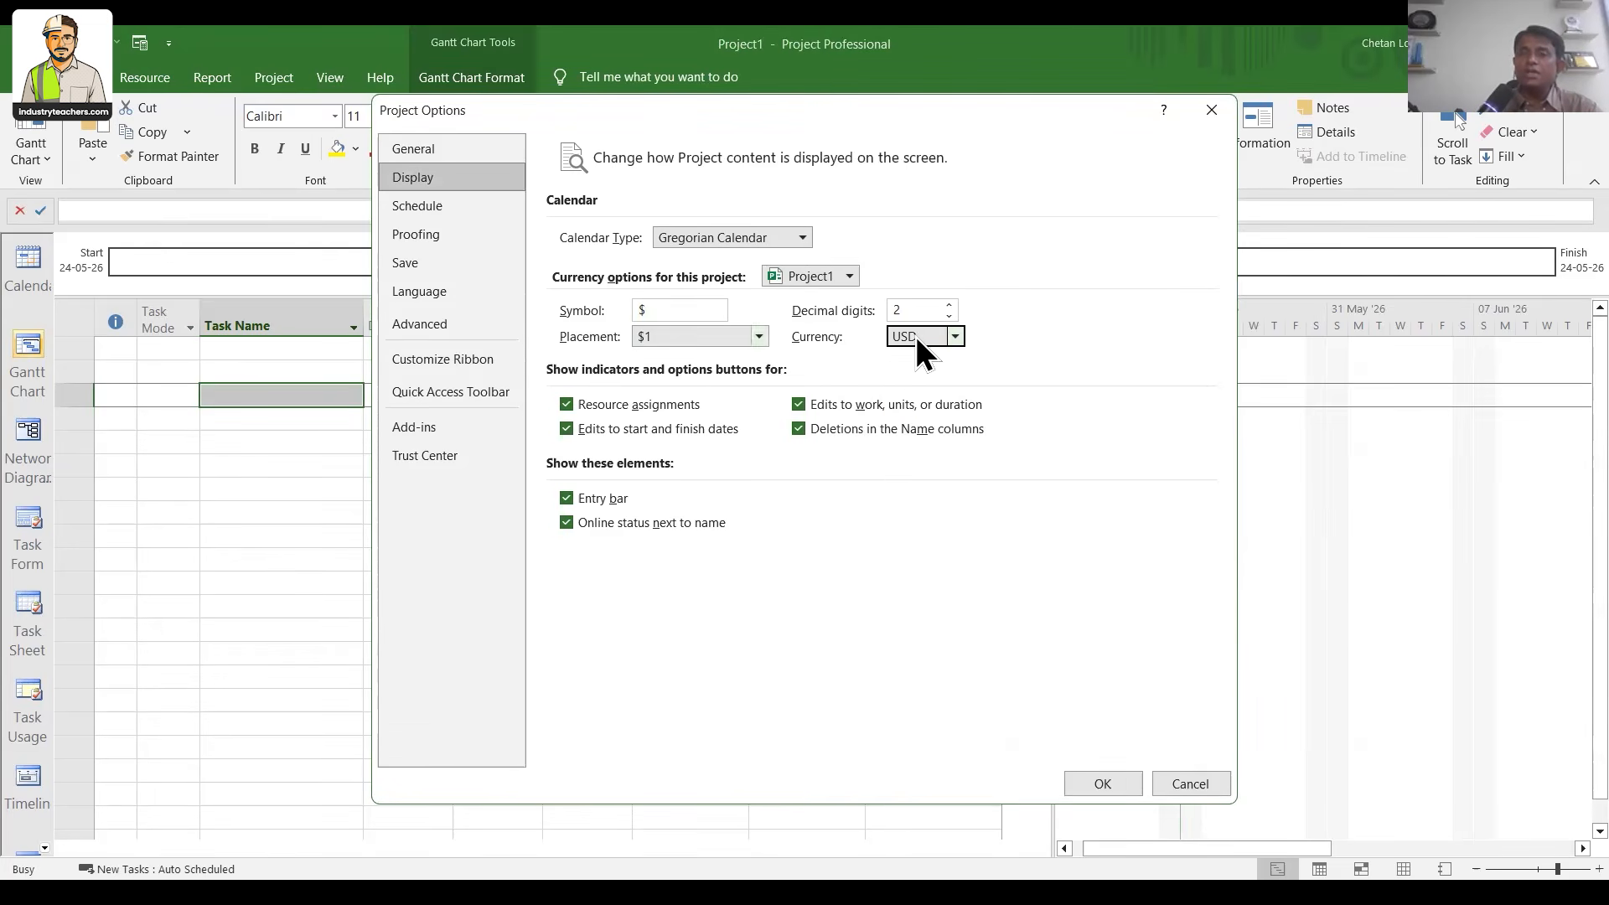
click(927, 409)
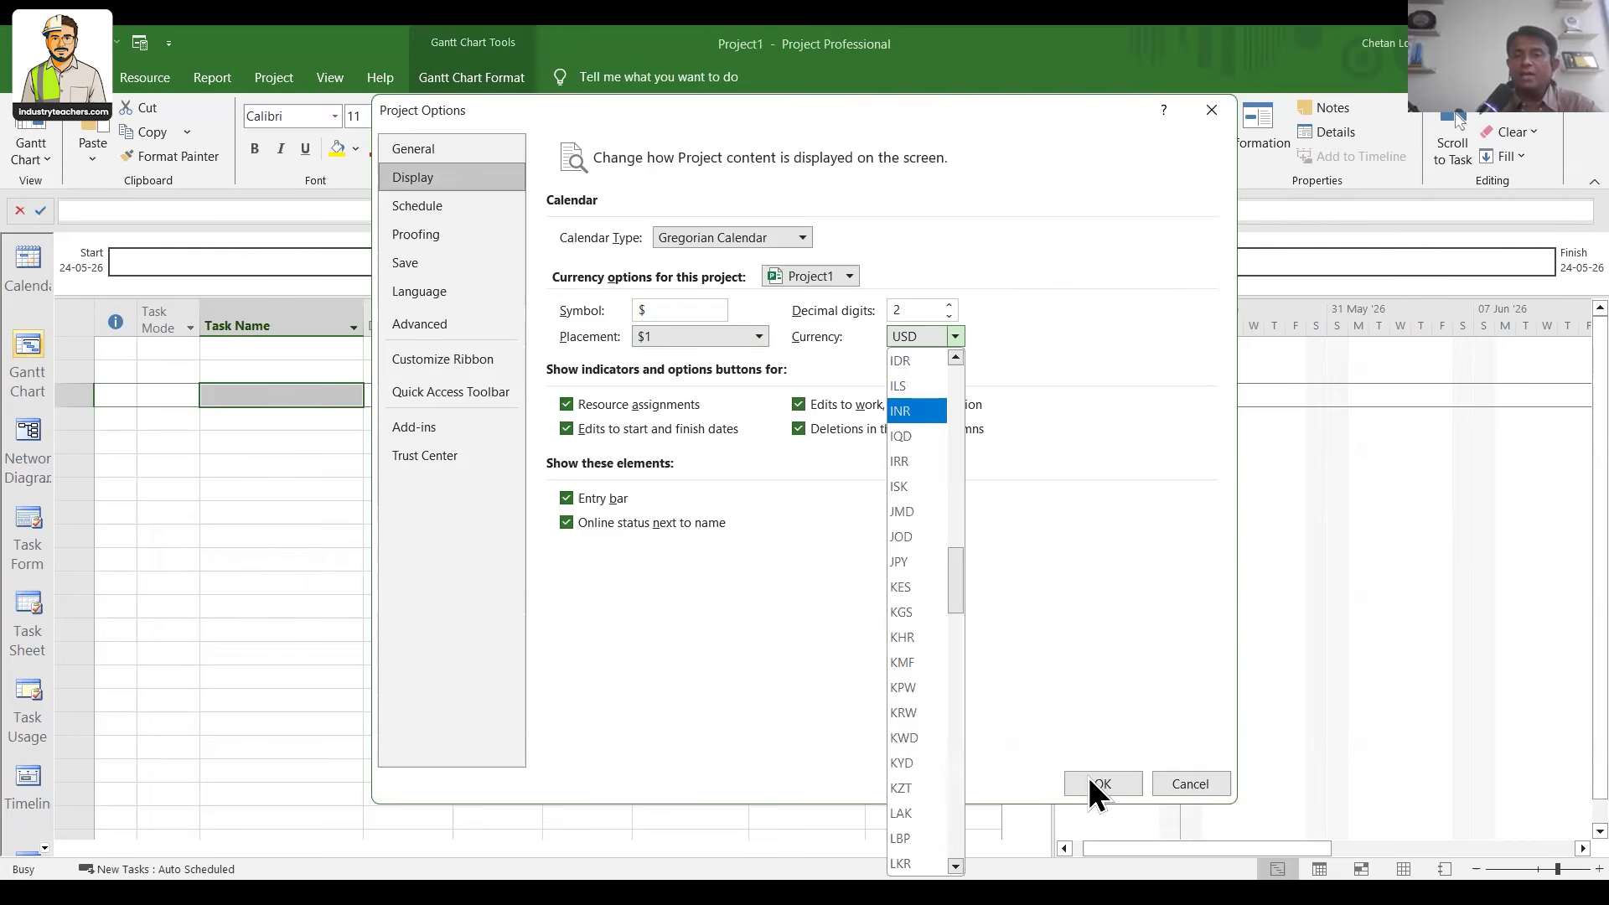
click(1088, 775)
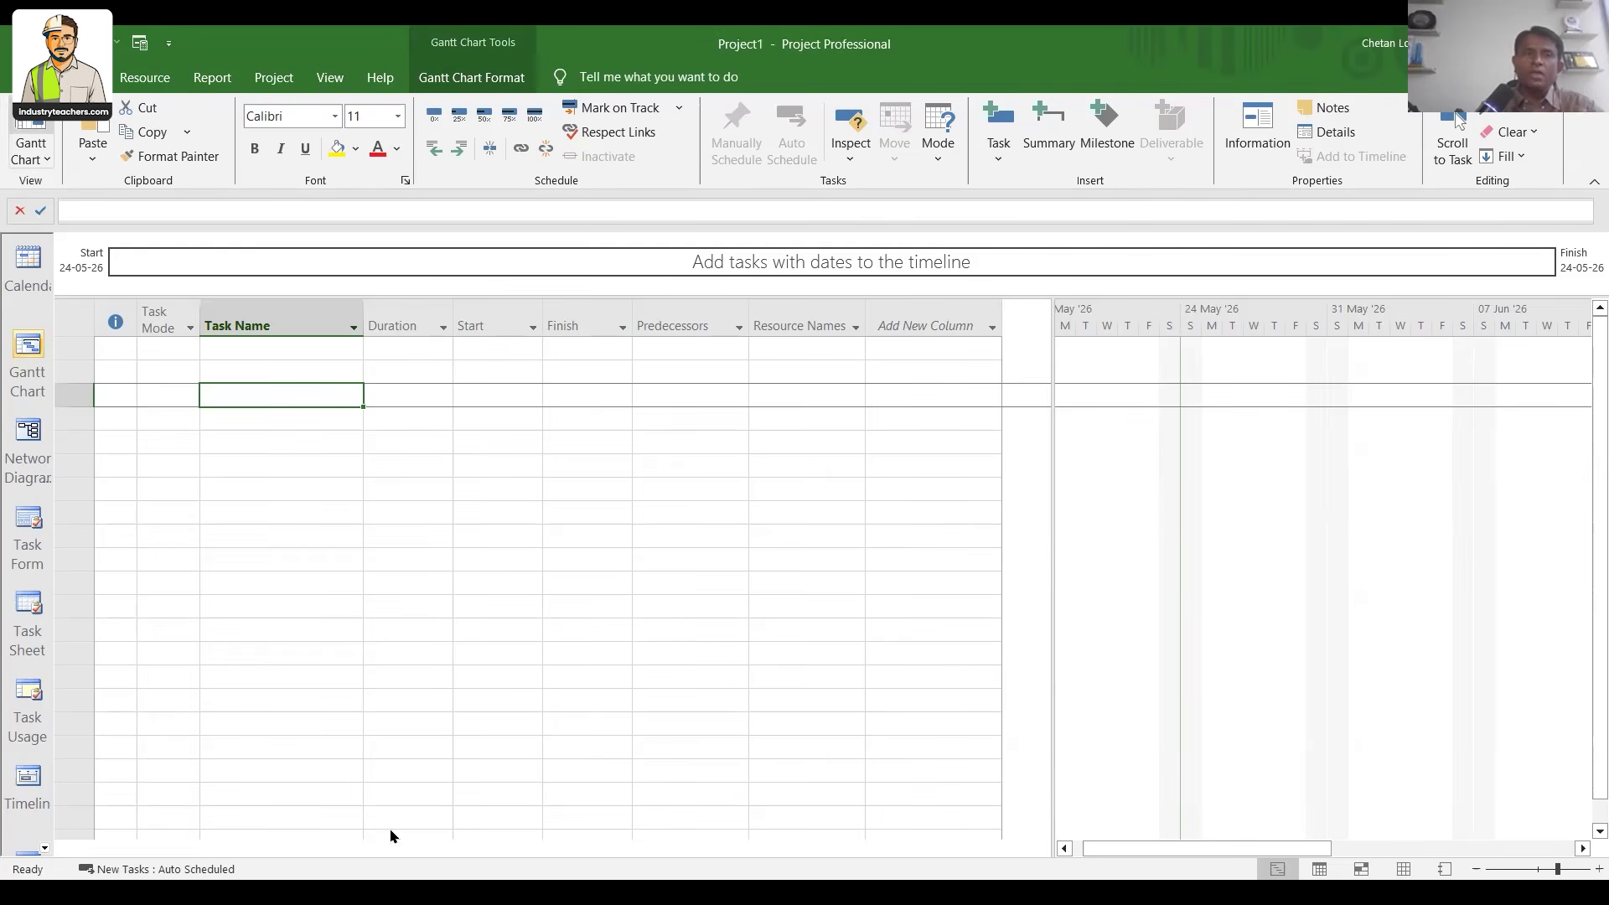
Open the general project options and examine the date formats available for the project view
key(alt+f)
key(t)
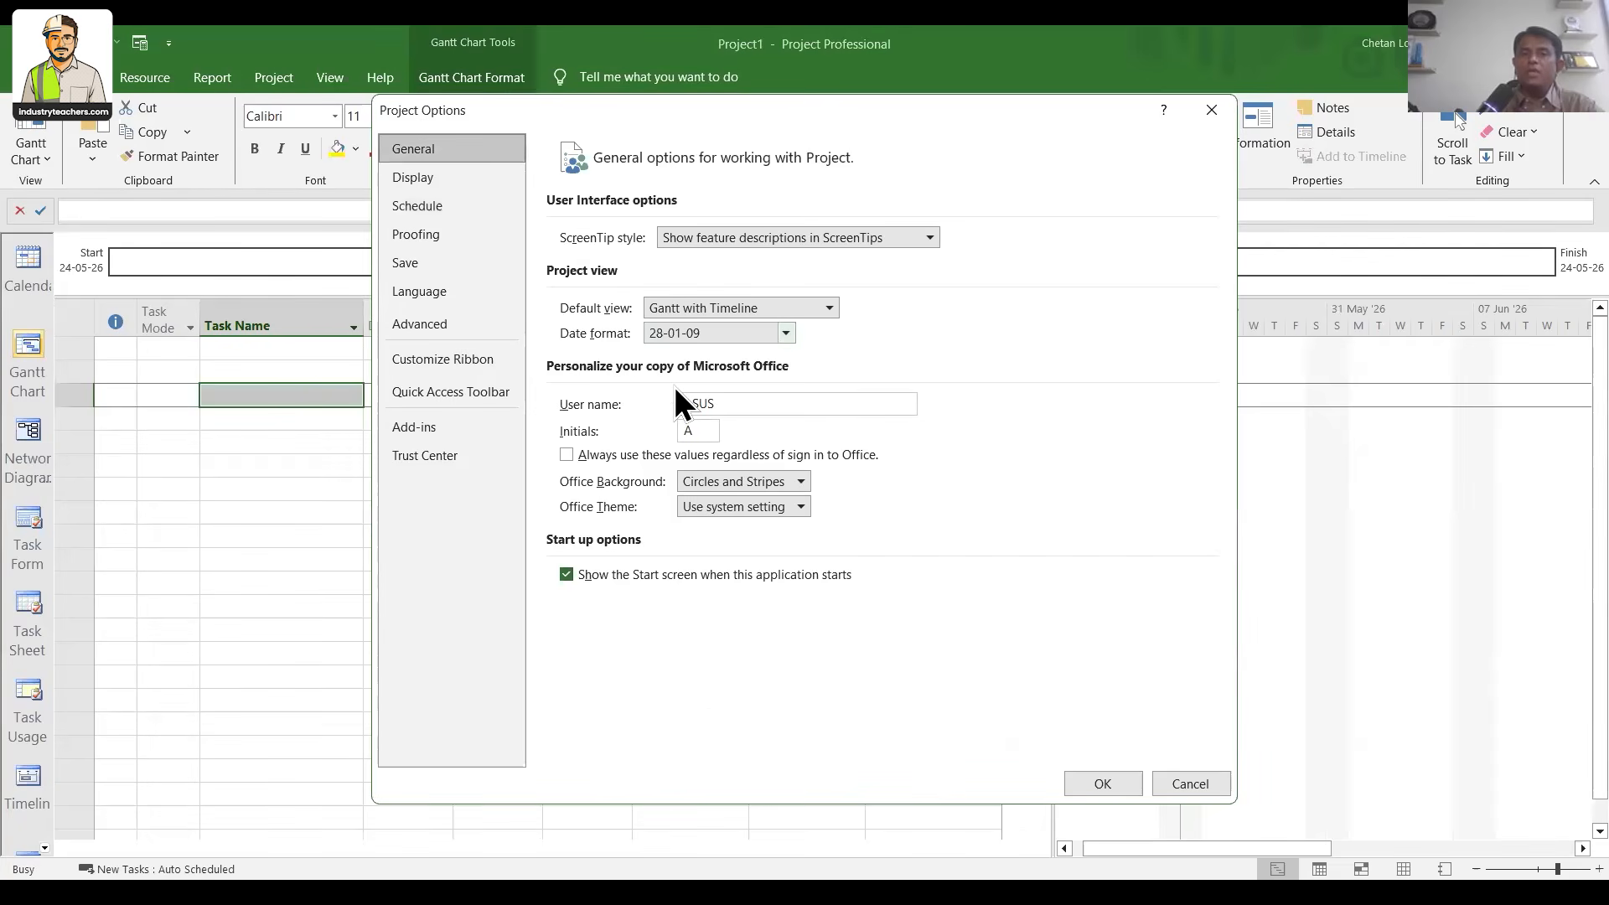
click(786, 334)
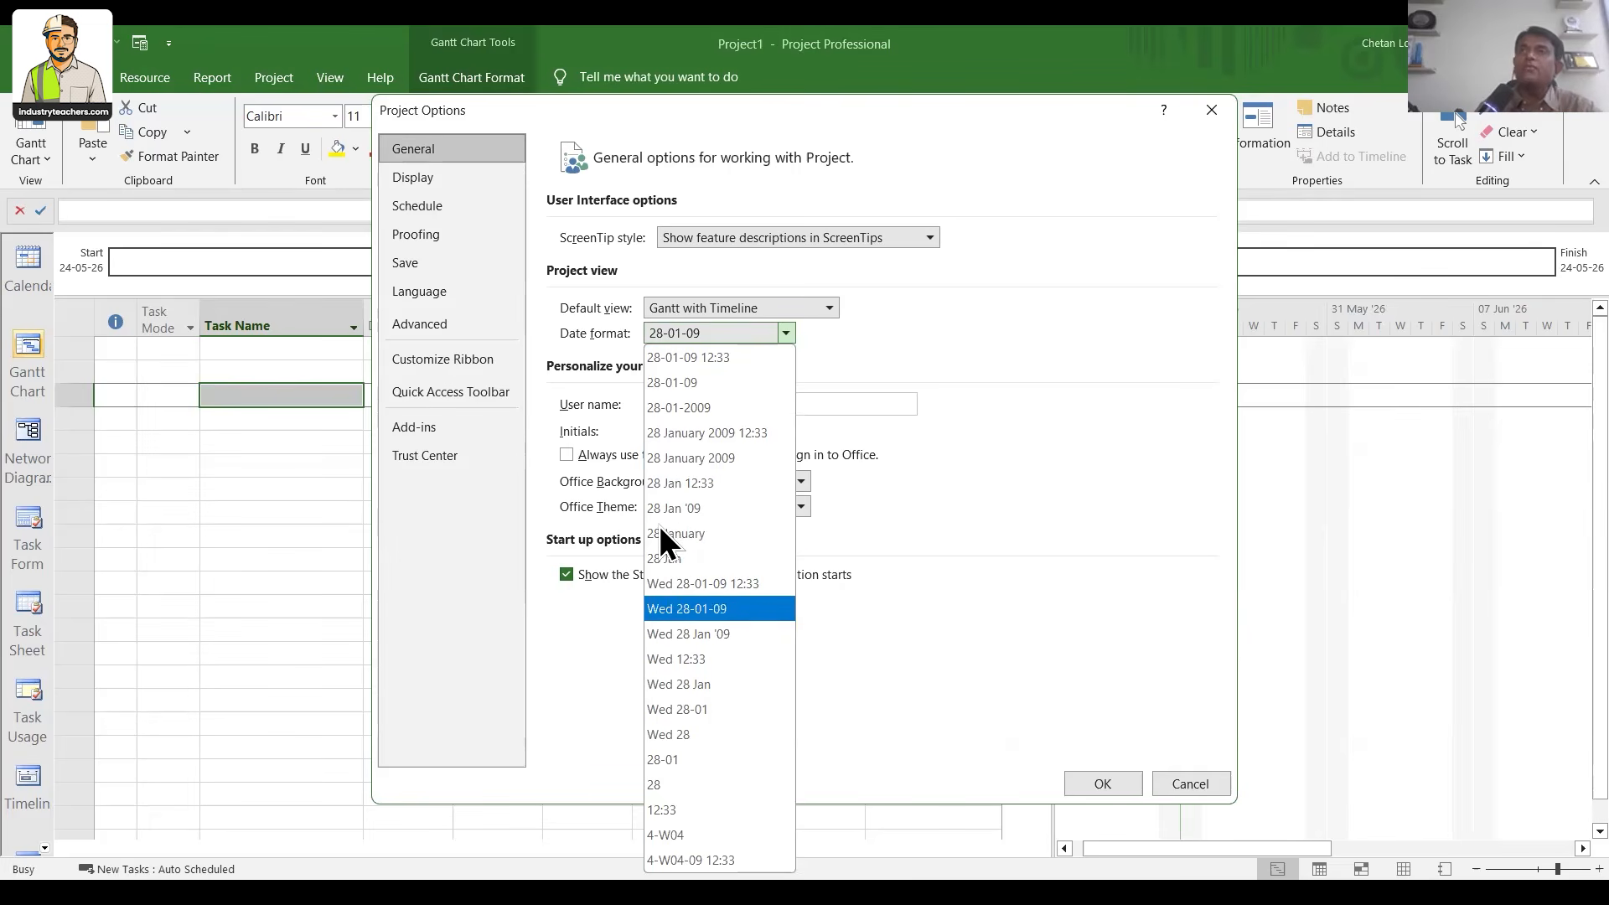
click(667, 255)
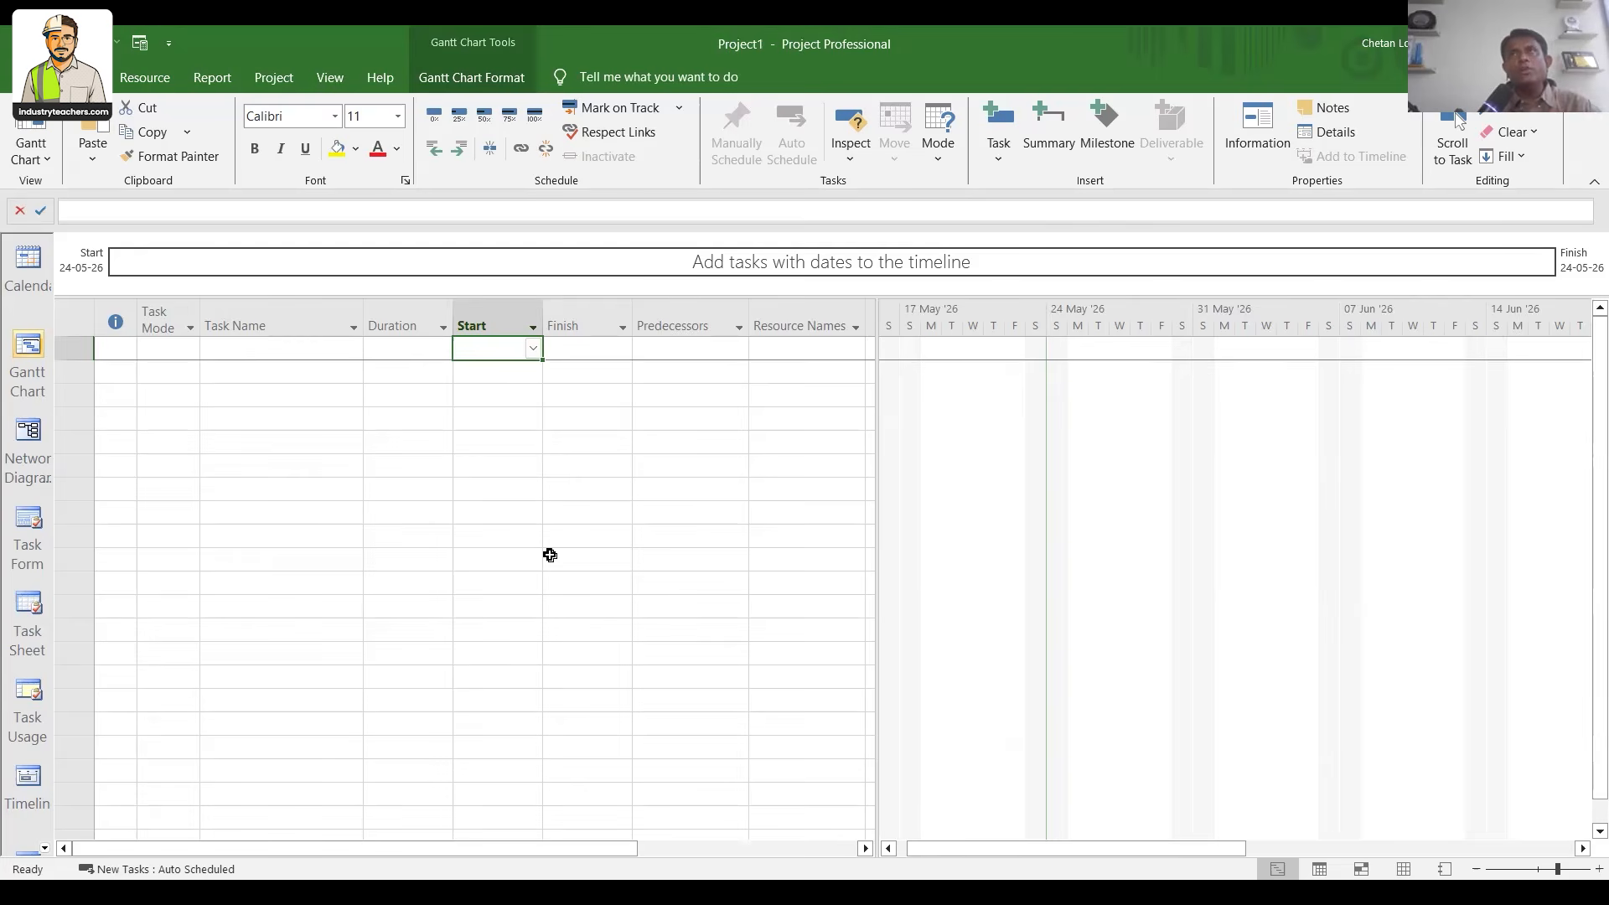
Set the project start date to 1 September 2026 in the project information
click(268, 80)
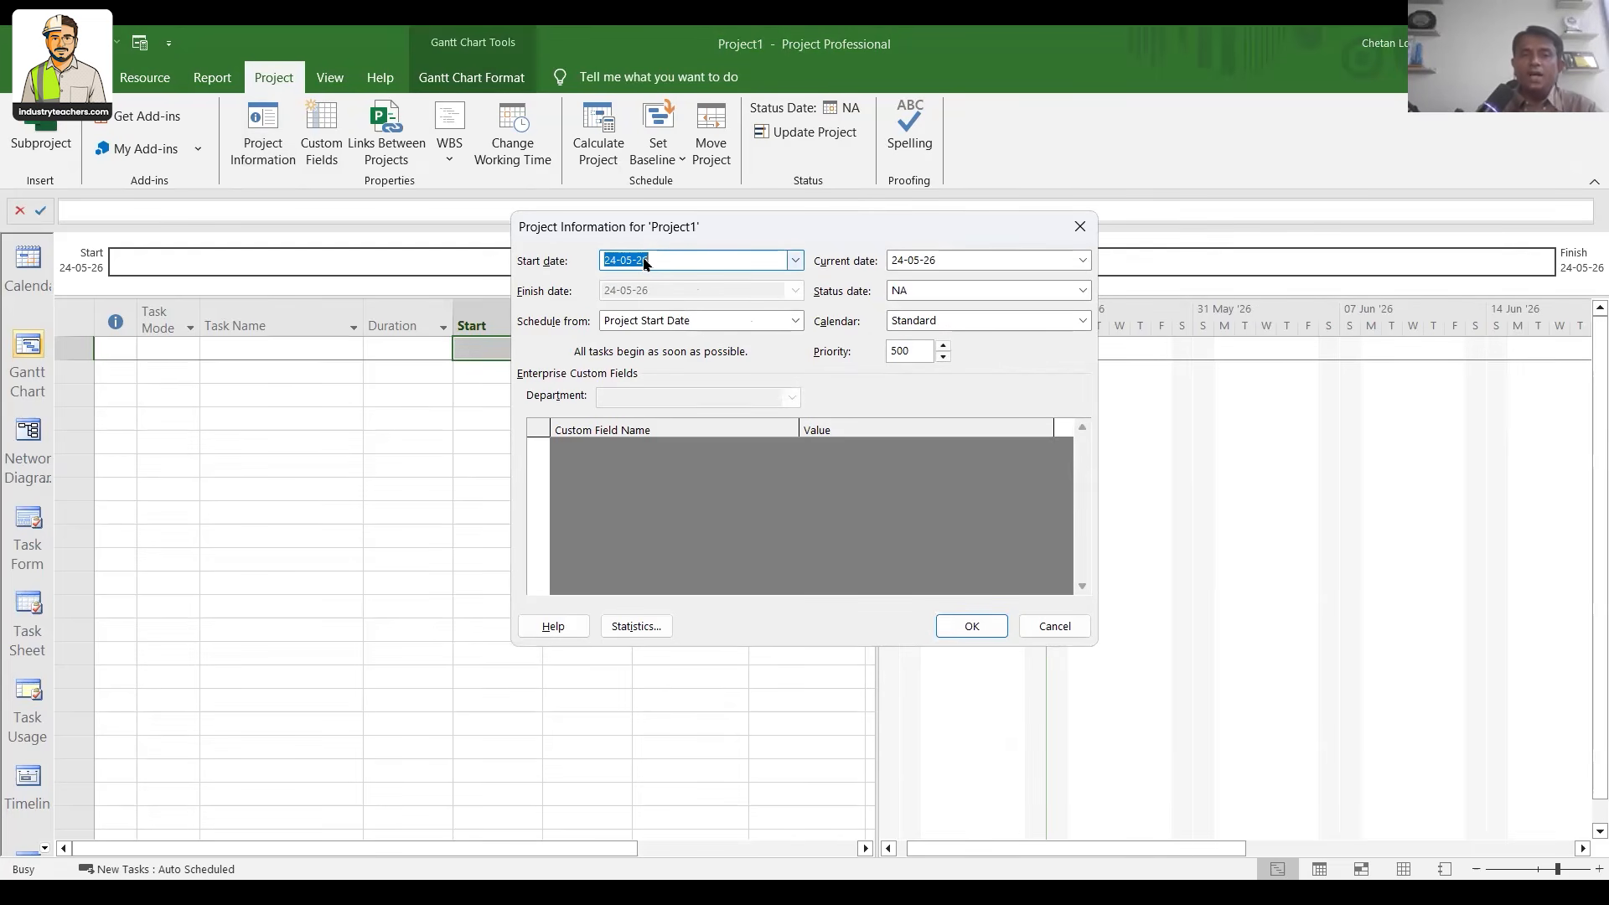
click(794, 261)
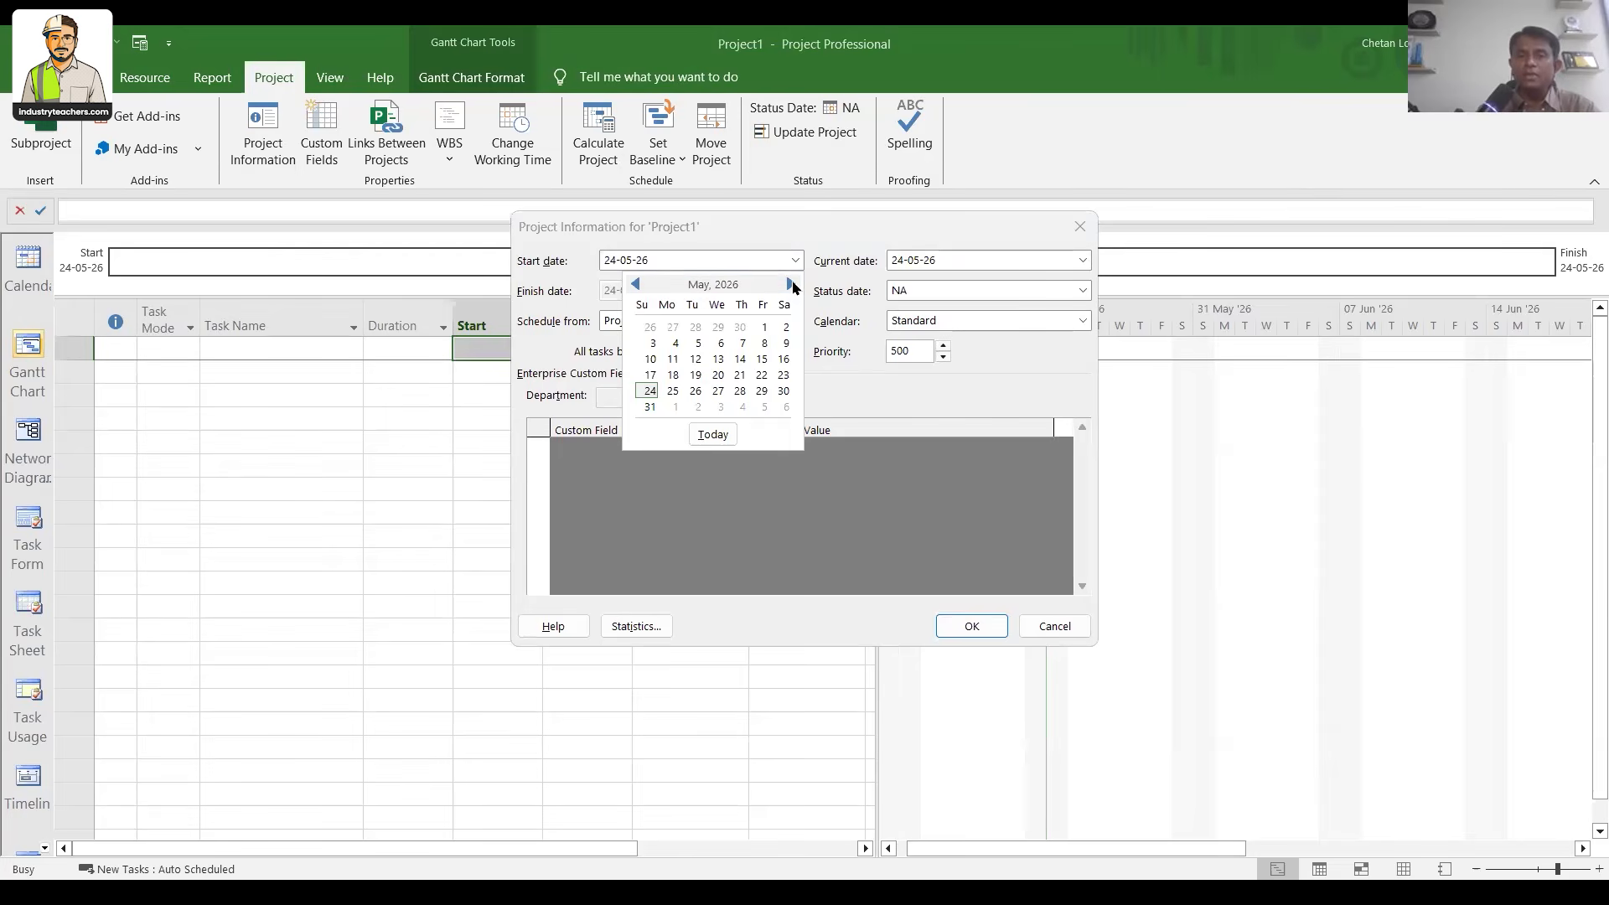
click(791, 285)
click(791, 285)
click(790, 285)
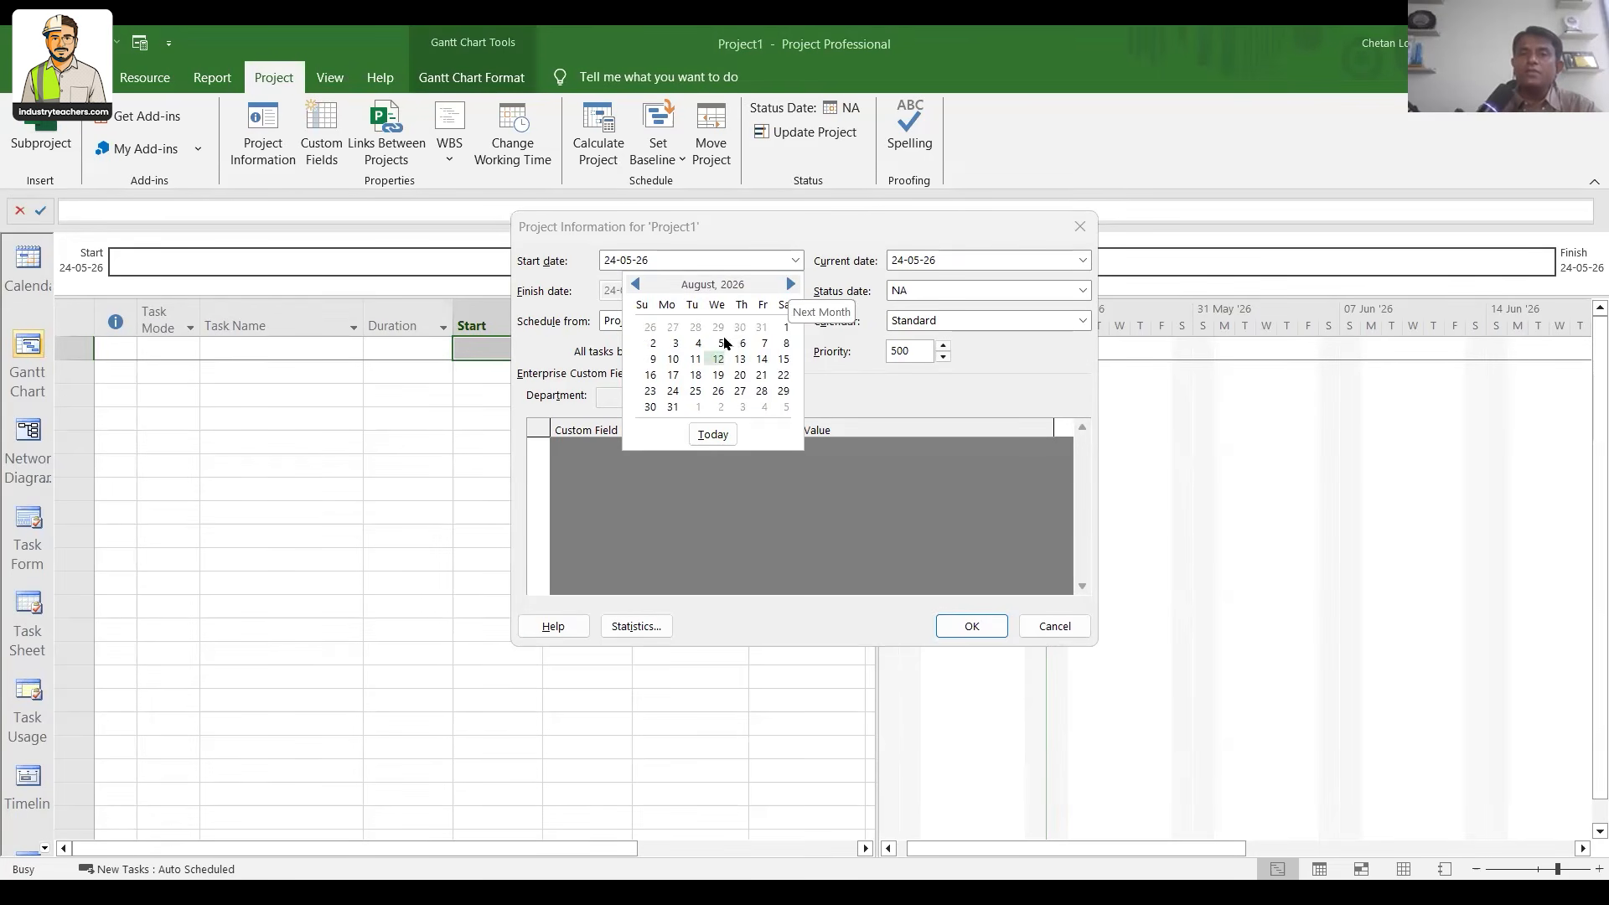
click(700, 337)
click(964, 626)
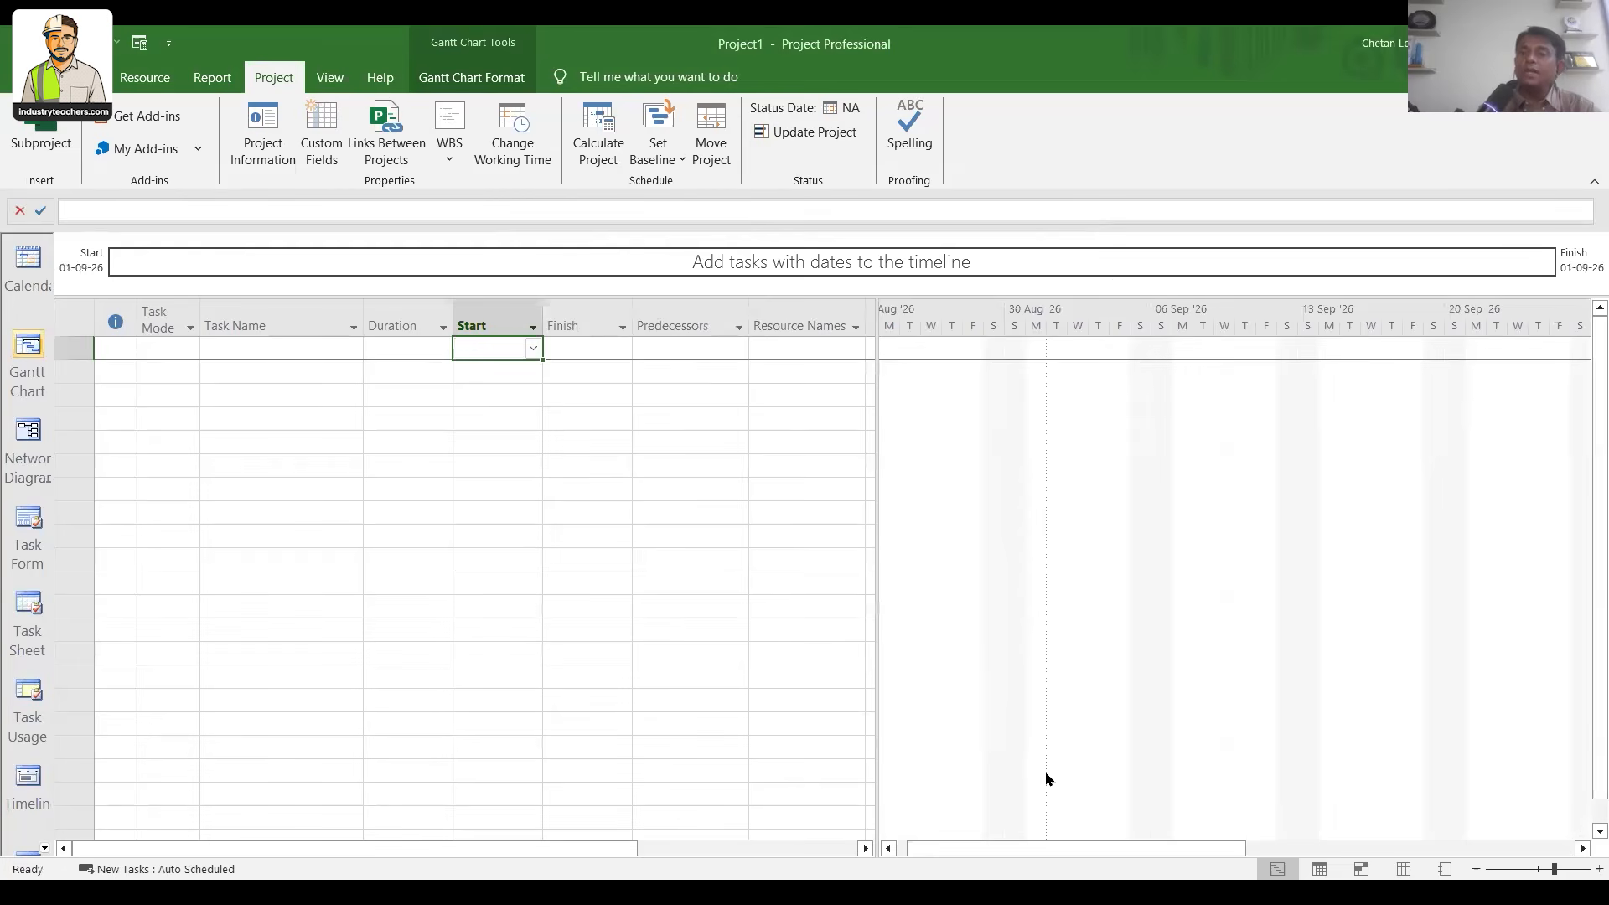
Annotate the Start and Finish columns with freehand vertical lines, and loop the chart's date header with the label "Timescale"
mouse_move(1284, 295)
mouse_down()
mouse_move(1288, 268)
mouse_move(1225, 264)
mouse_up()
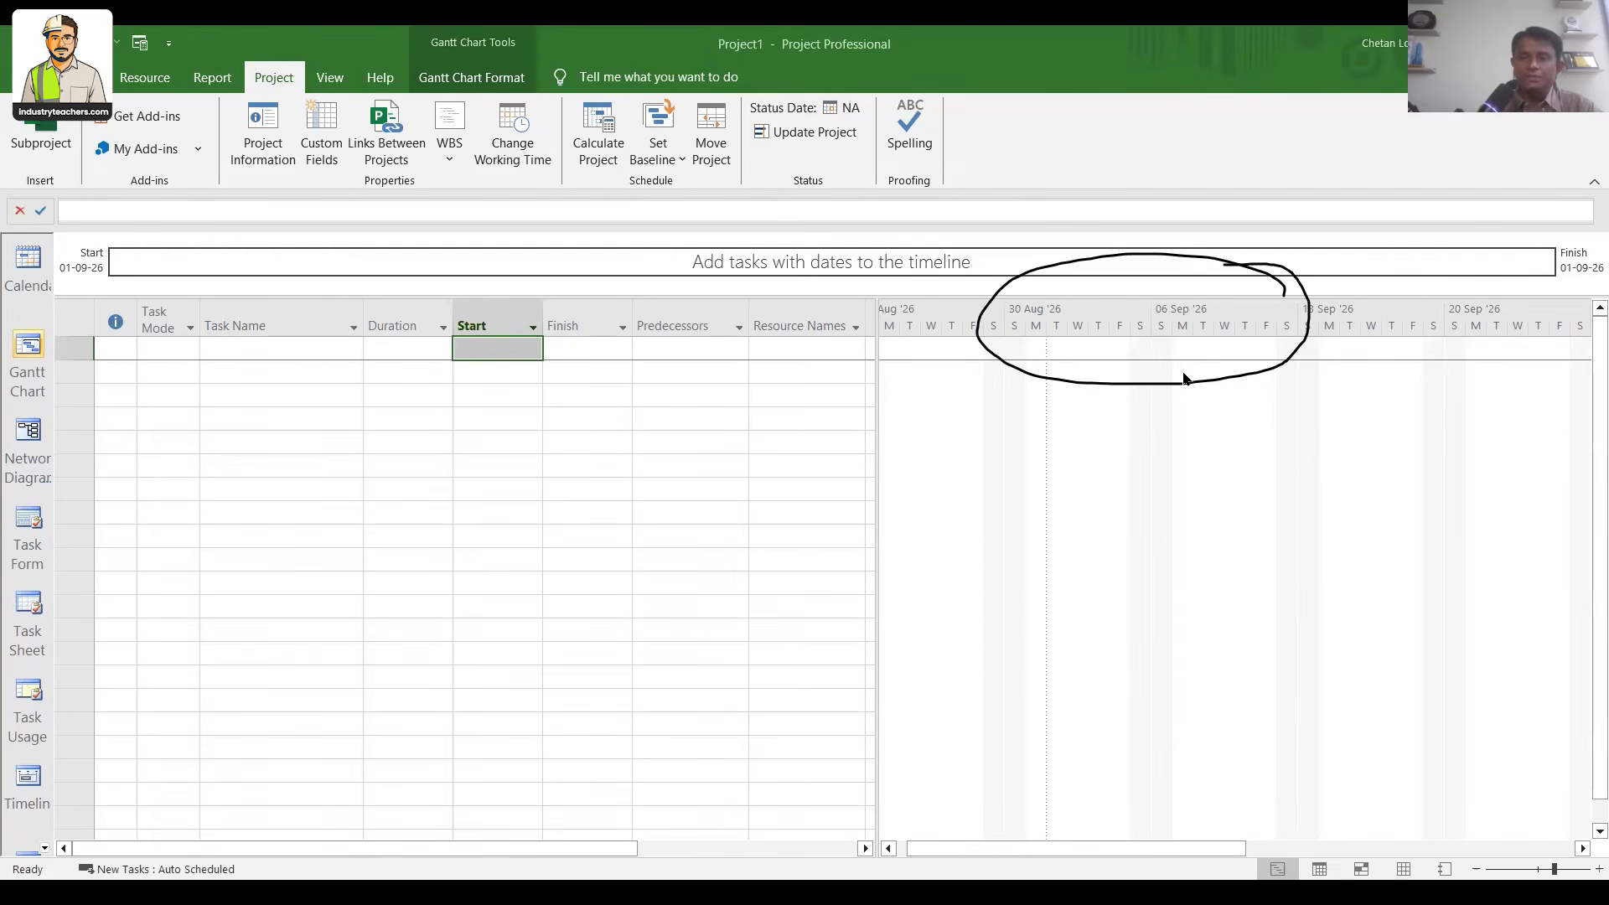
key(ctrl+z)
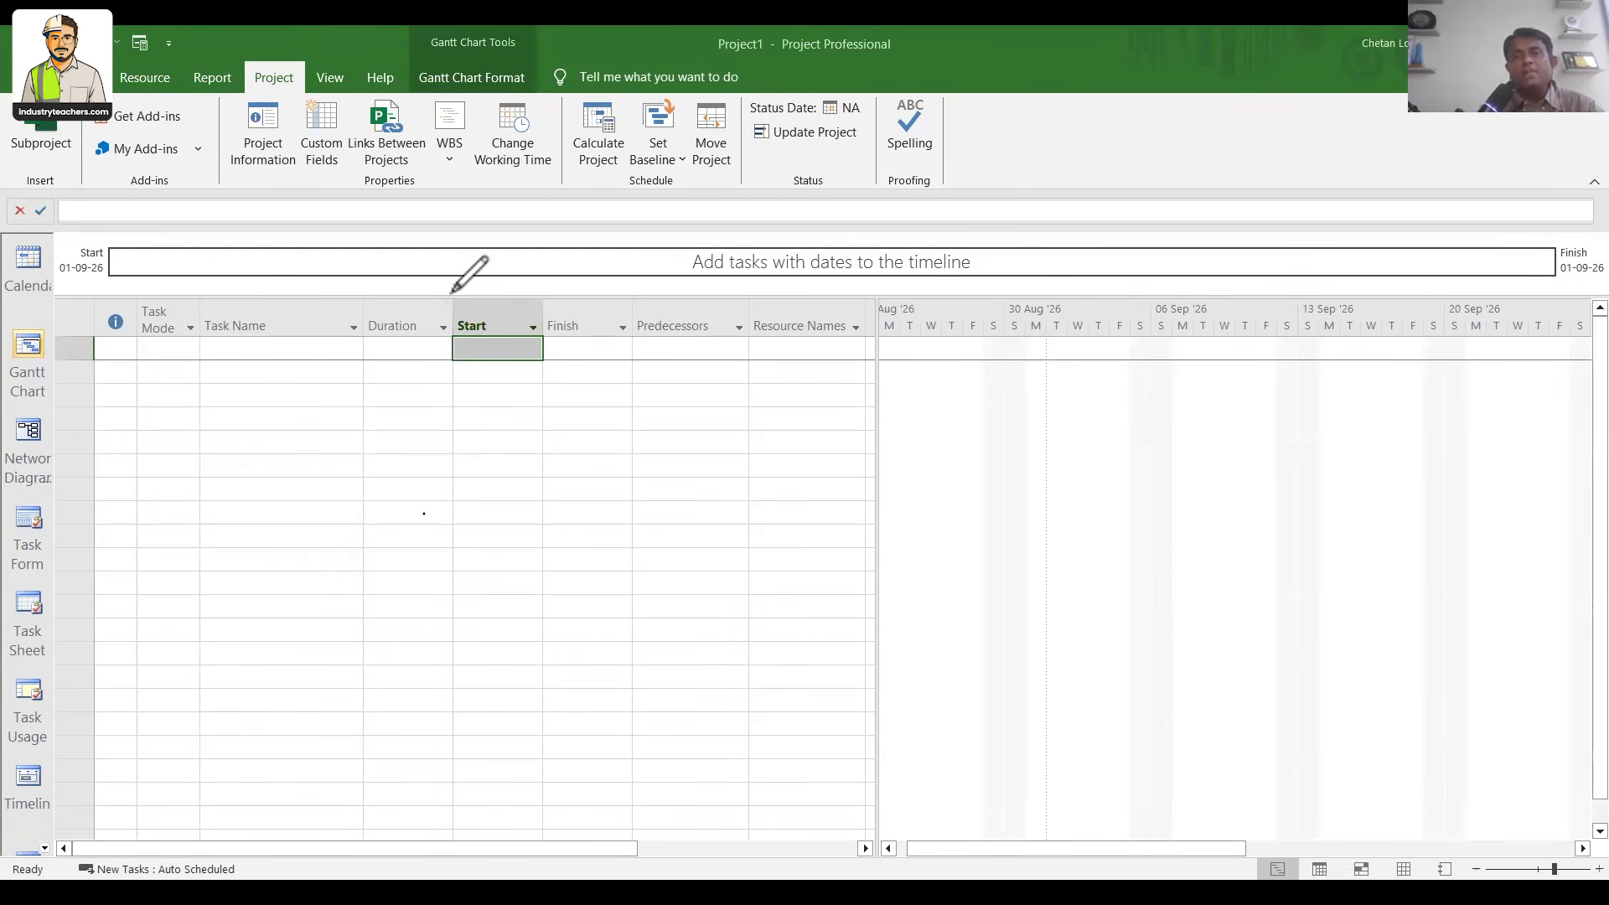
drag(450, 291, 460, 578)
drag(634, 284, 635, 505)
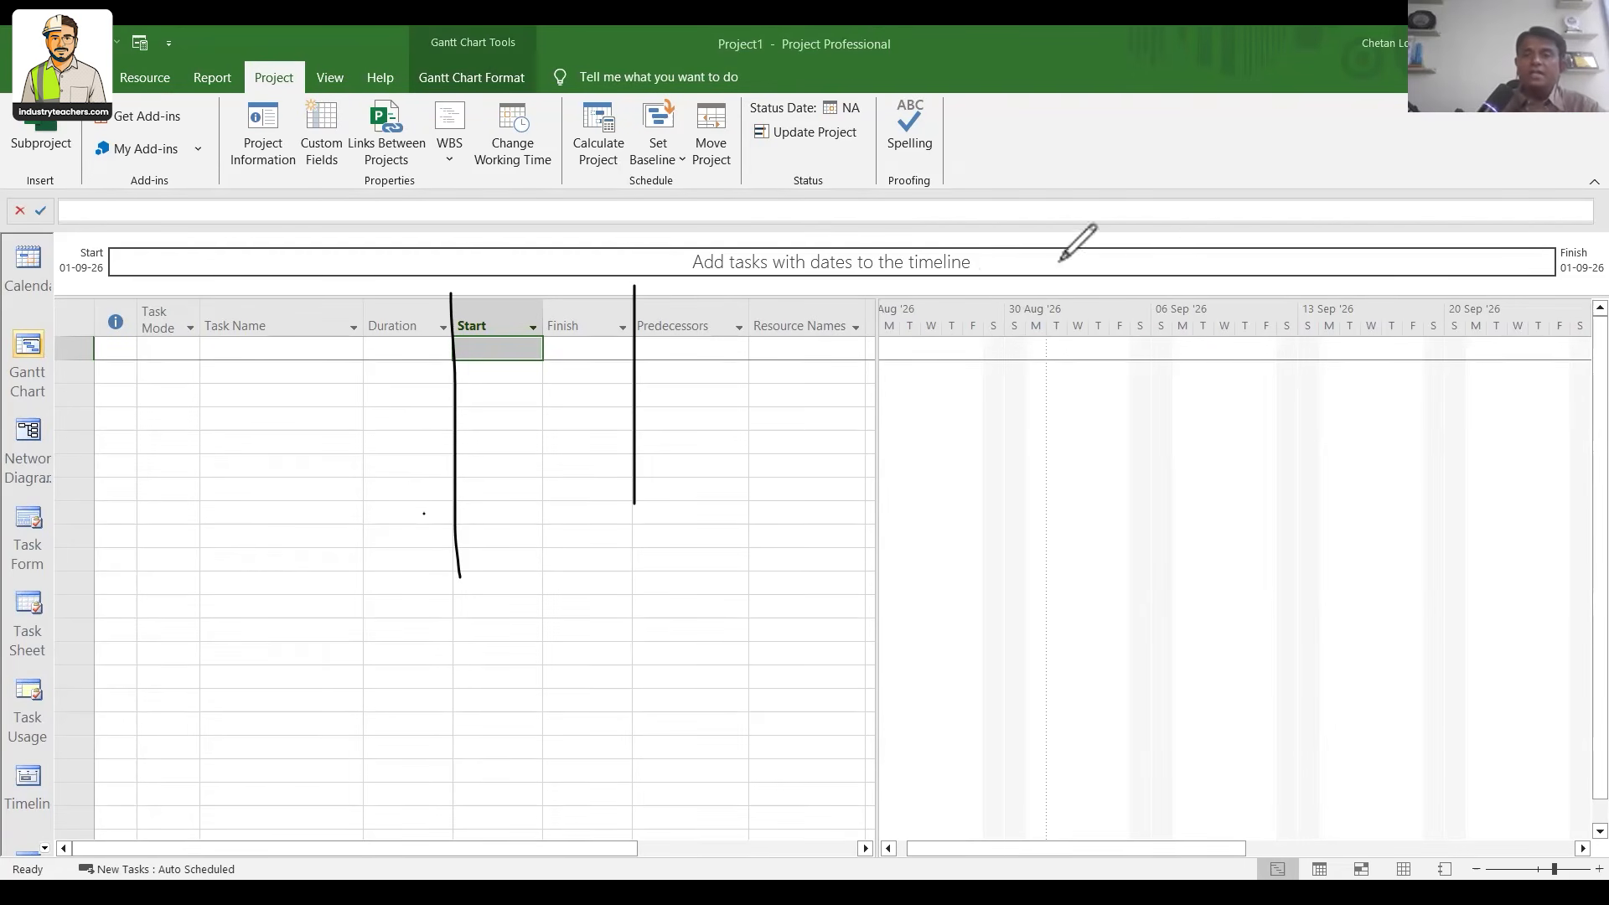
drag(1156, 287, 1129, 275)
drag(1230, 300, 1297, 260)
drag(1299, 238, 1348, 255)
drag(1354, 234, 1385, 244)
drag(1386, 237, 1406, 235)
mouse_move(1420, 212)
mouse_down()
mouse_move(1410, 237)
mouse_move(1472, 226)
mouse_up()
drag(1470, 203, 1485, 198)
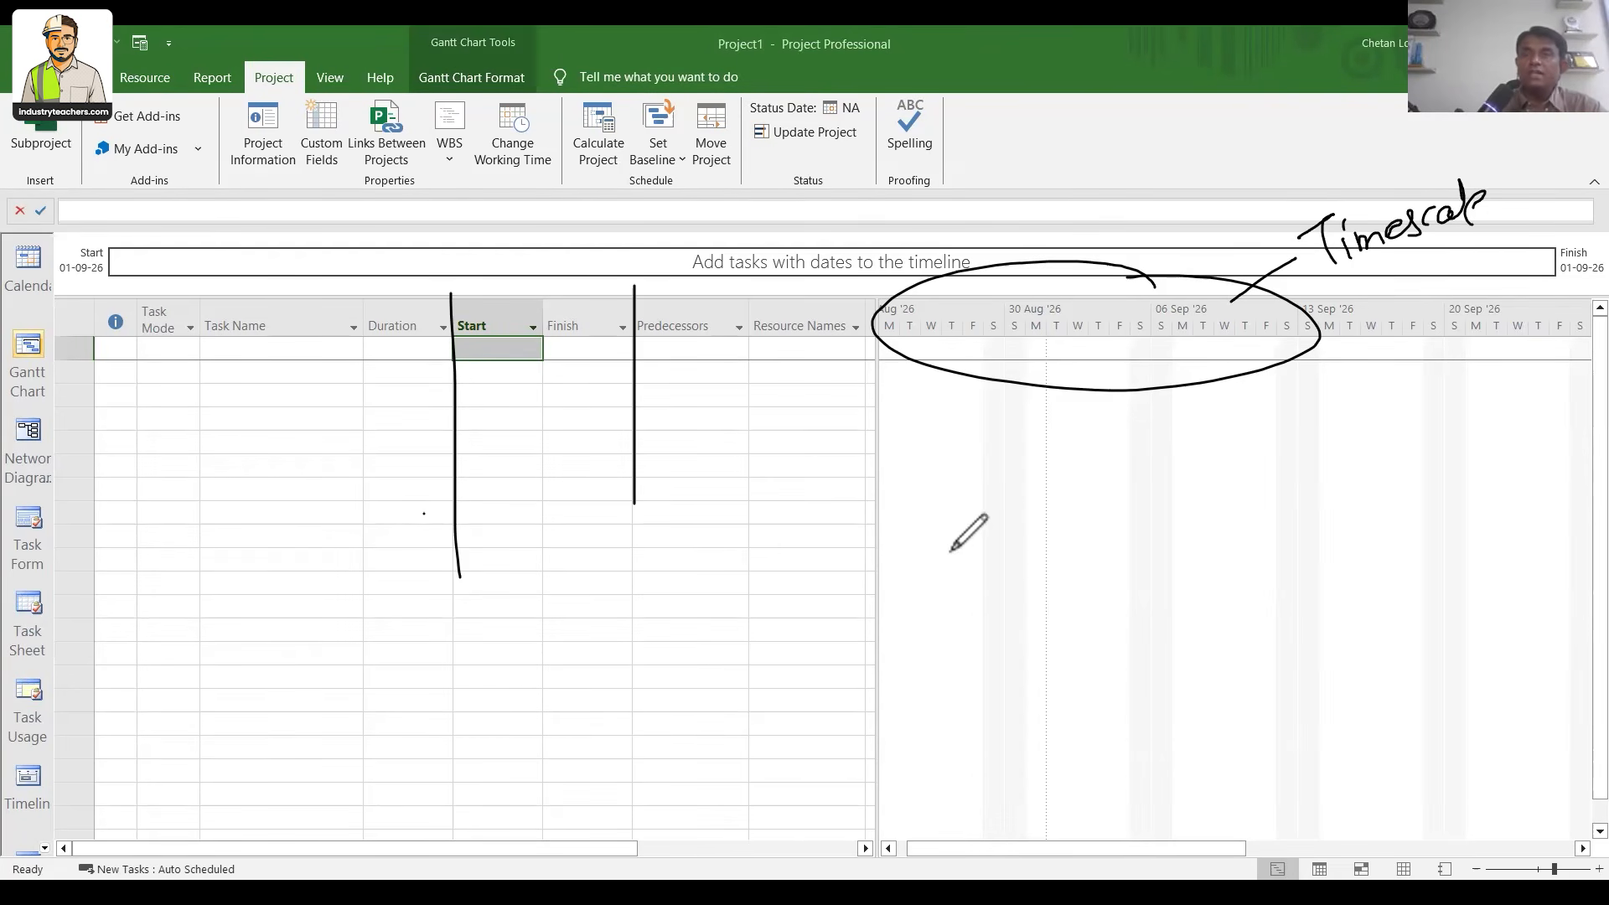
Handwrite "Default", "5 D", "Sat", "Sun" and "Standard" over the chart area with a loop, and erase all annotations
mouse_move(1059, 503)
mouse_down()
mouse_move(1106, 470)
mouse_move(1120, 485)
mouse_move(1097, 585)
mouse_move(1156, 553)
mouse_up()
mouse_move(1131, 622)
mouse_down()
mouse_move(1109, 670)
mouse_move(1186, 614)
mouse_up()
drag(1155, 685, 1217, 670)
mouse_move(1106, 456)
mouse_down()
mouse_move(1239, 737)
mouse_move(1165, 490)
mouse_up()
mouse_move(1216, 584)
mouse_down()
mouse_move(1286, 553)
mouse_move(1298, 575)
mouse_up()
mouse_move(1326, 512)
mouse_down()
mouse_move(1330, 566)
mouse_move(1418, 503)
mouse_move(1476, 518)
mouse_up()
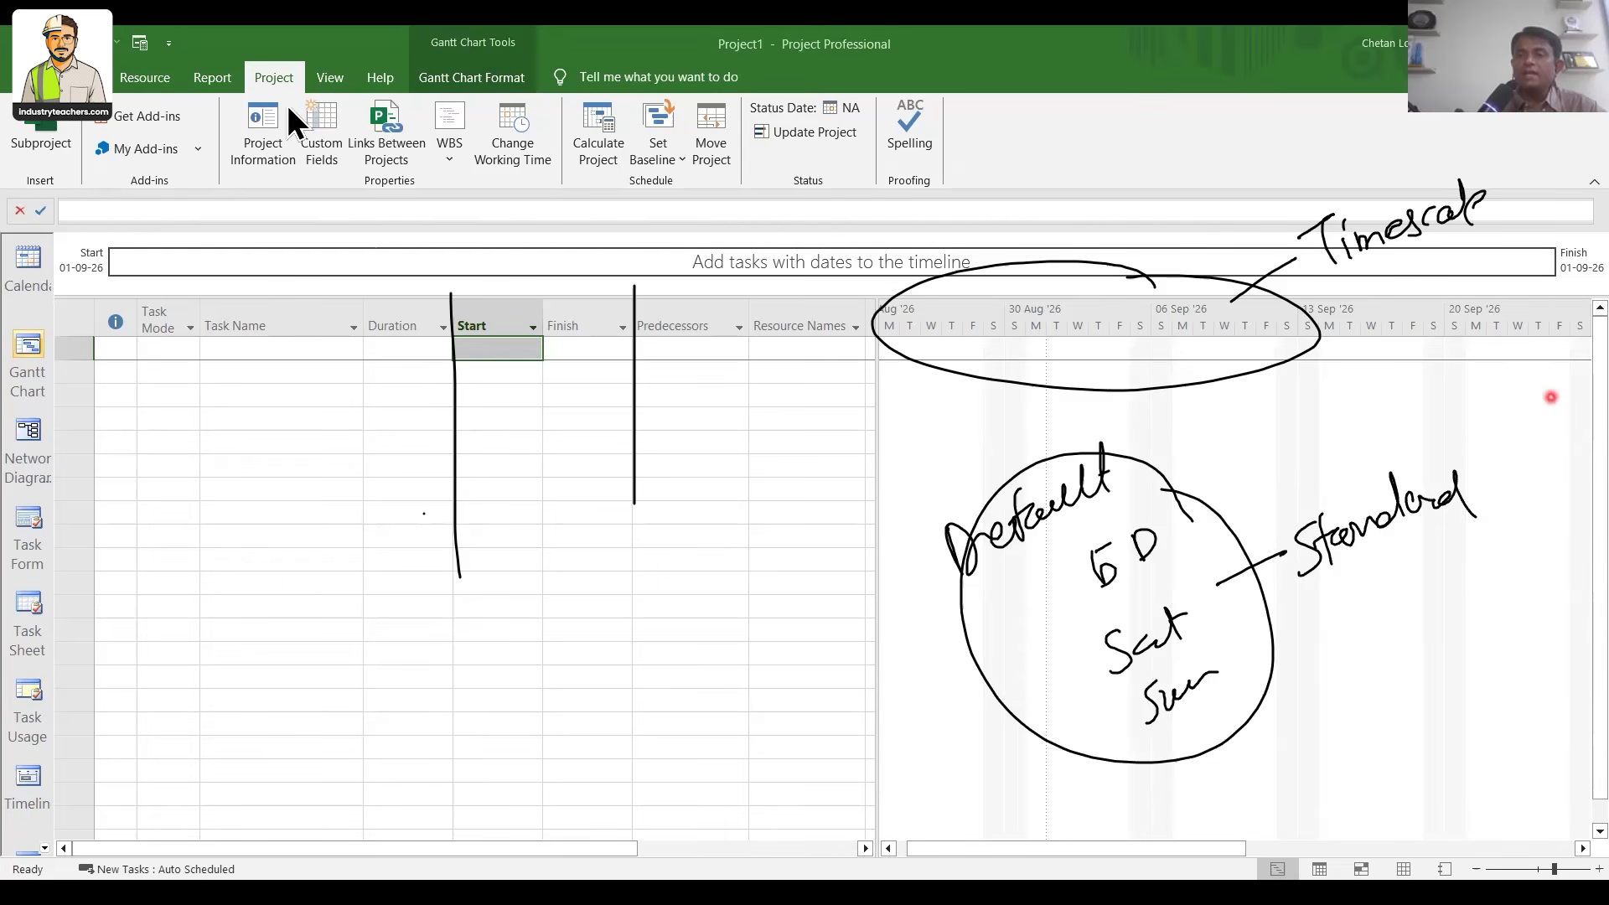
key(Escape)
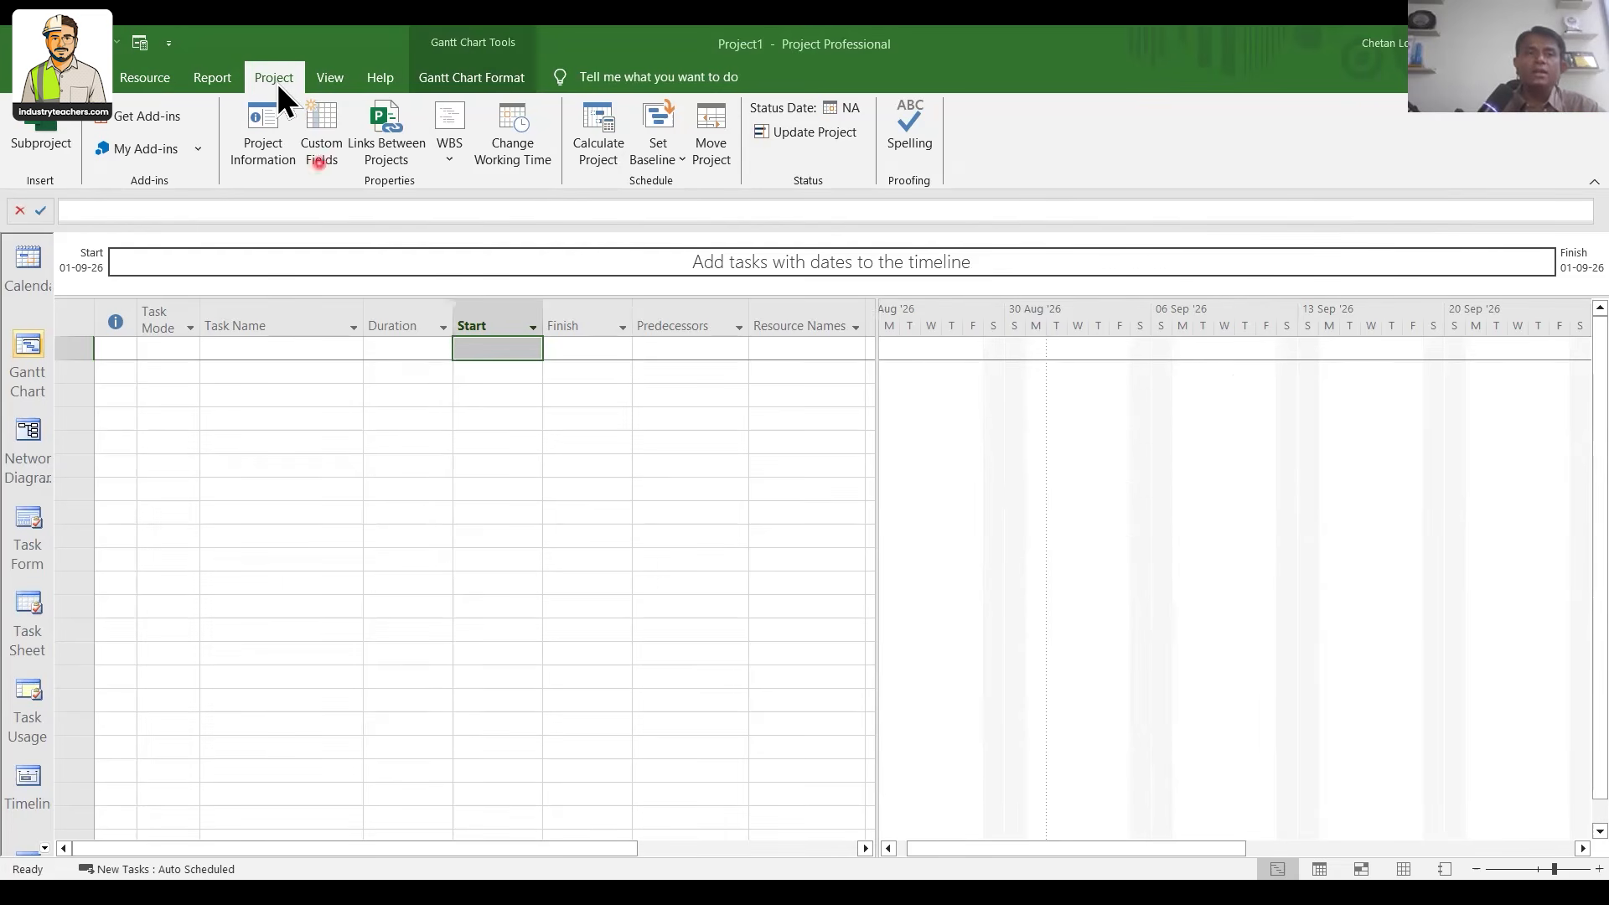
Open the working time settings and examine the Standard calendar's available alternatives and its working times for 25 May 2026
click(507, 130)
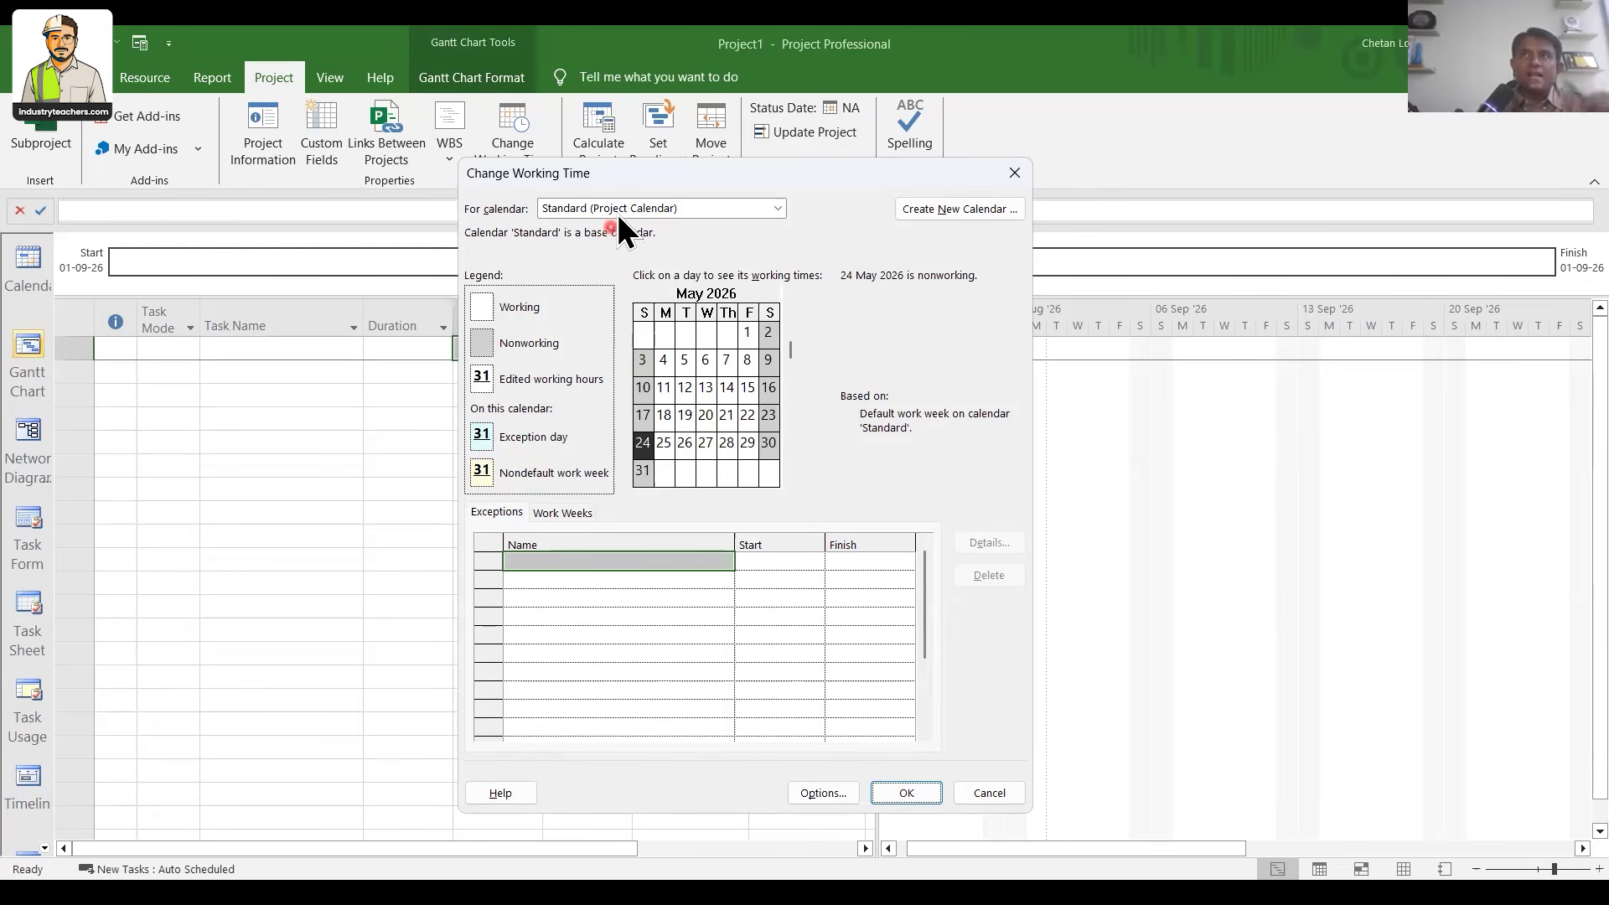
click(617, 213)
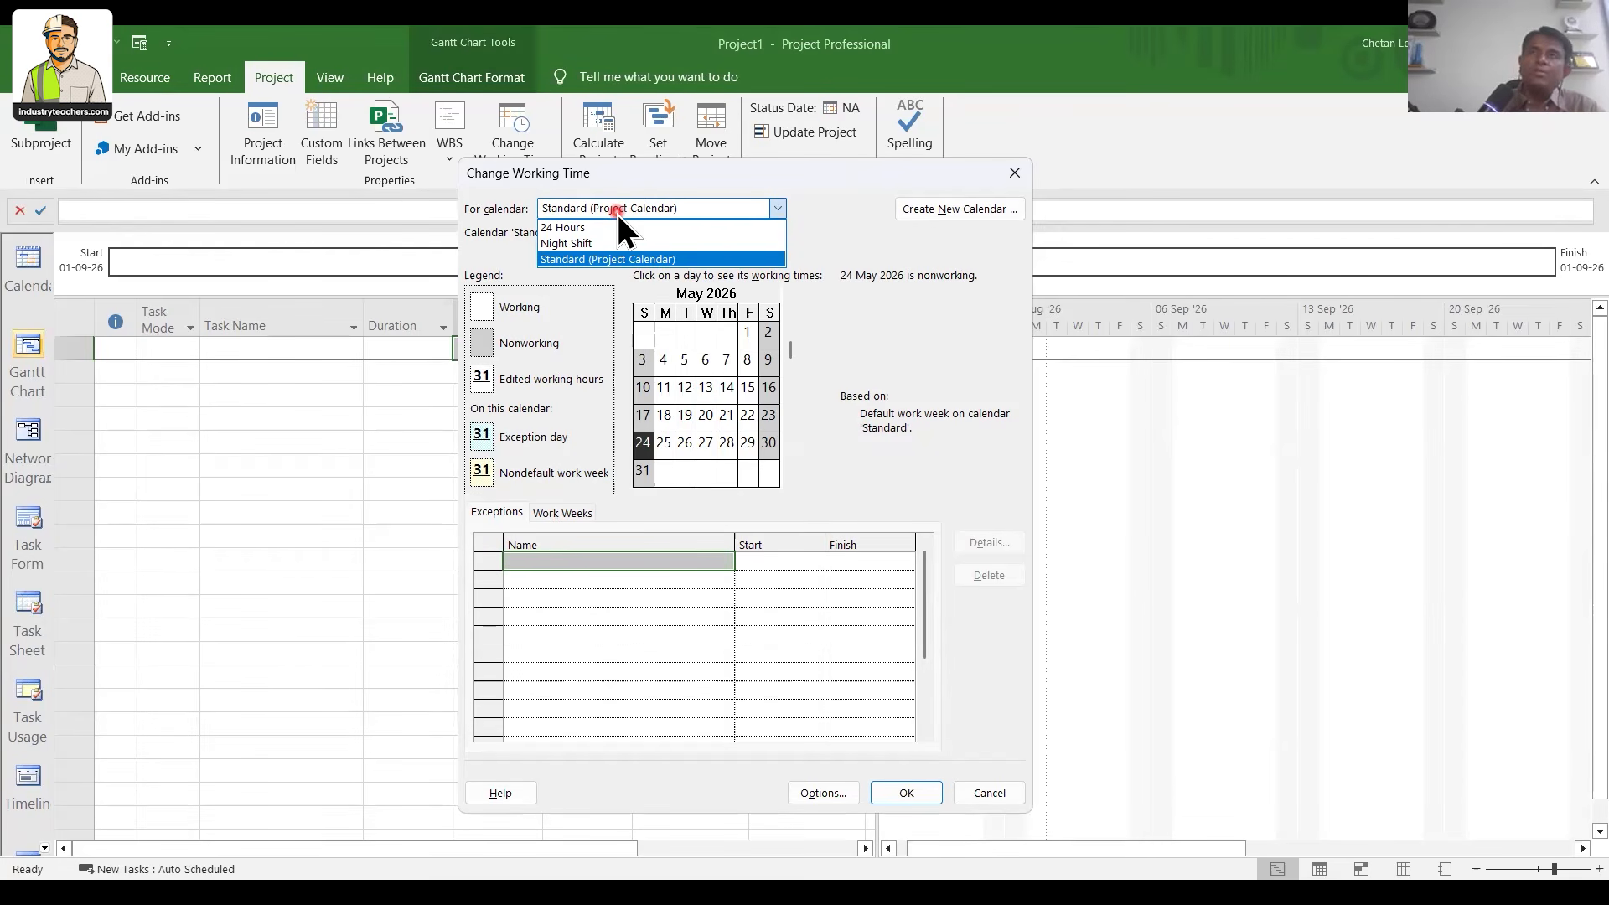
click(677, 489)
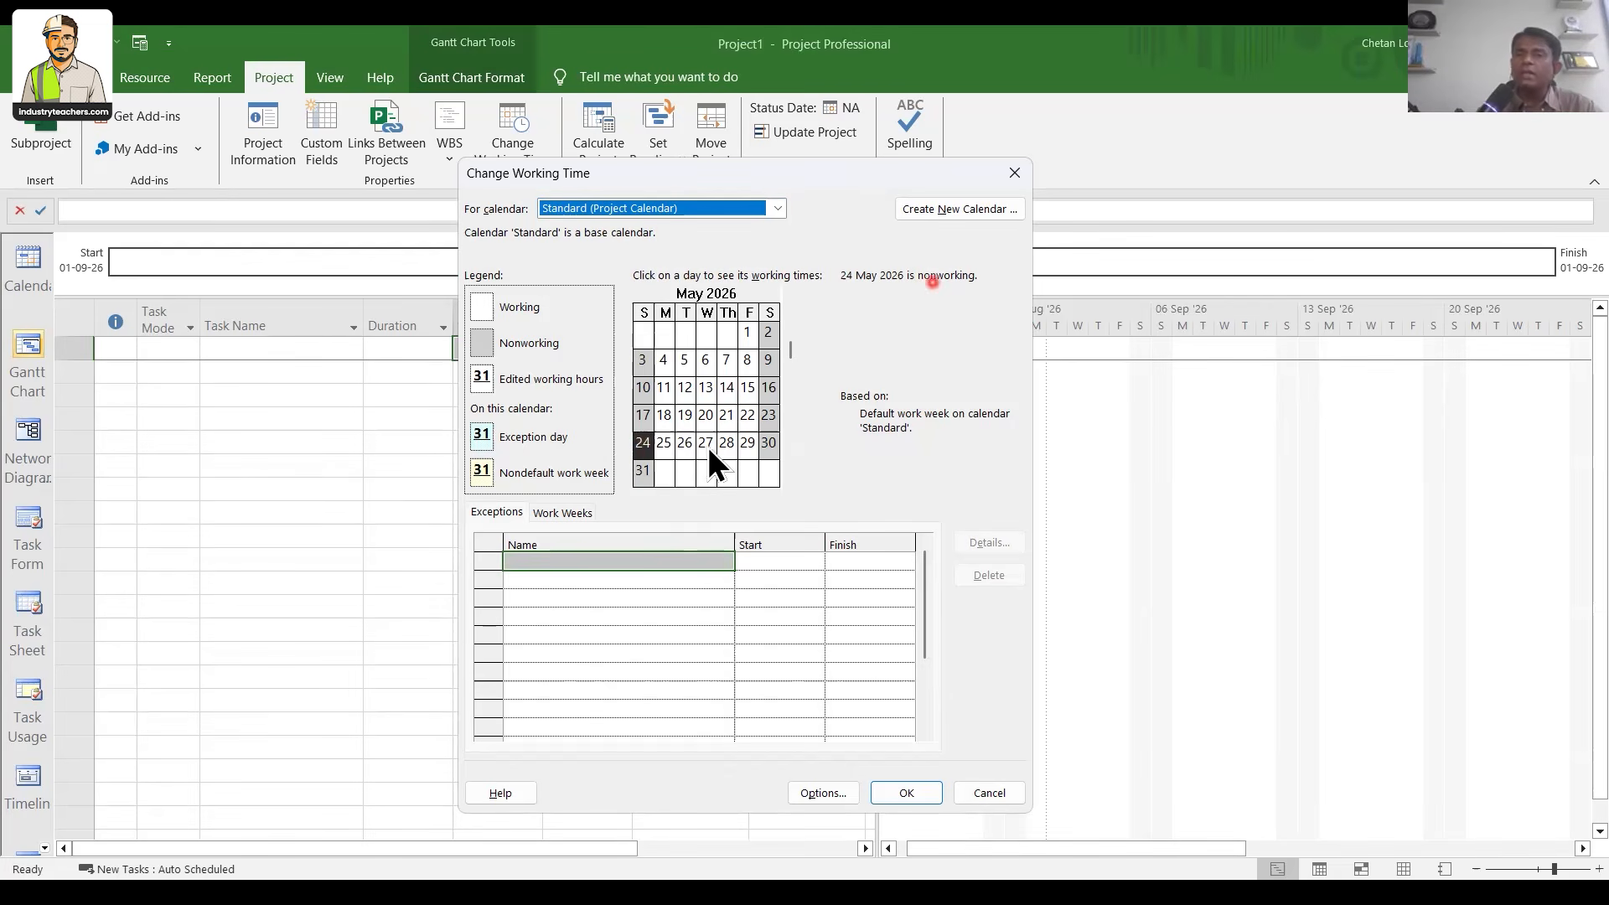
click(669, 450)
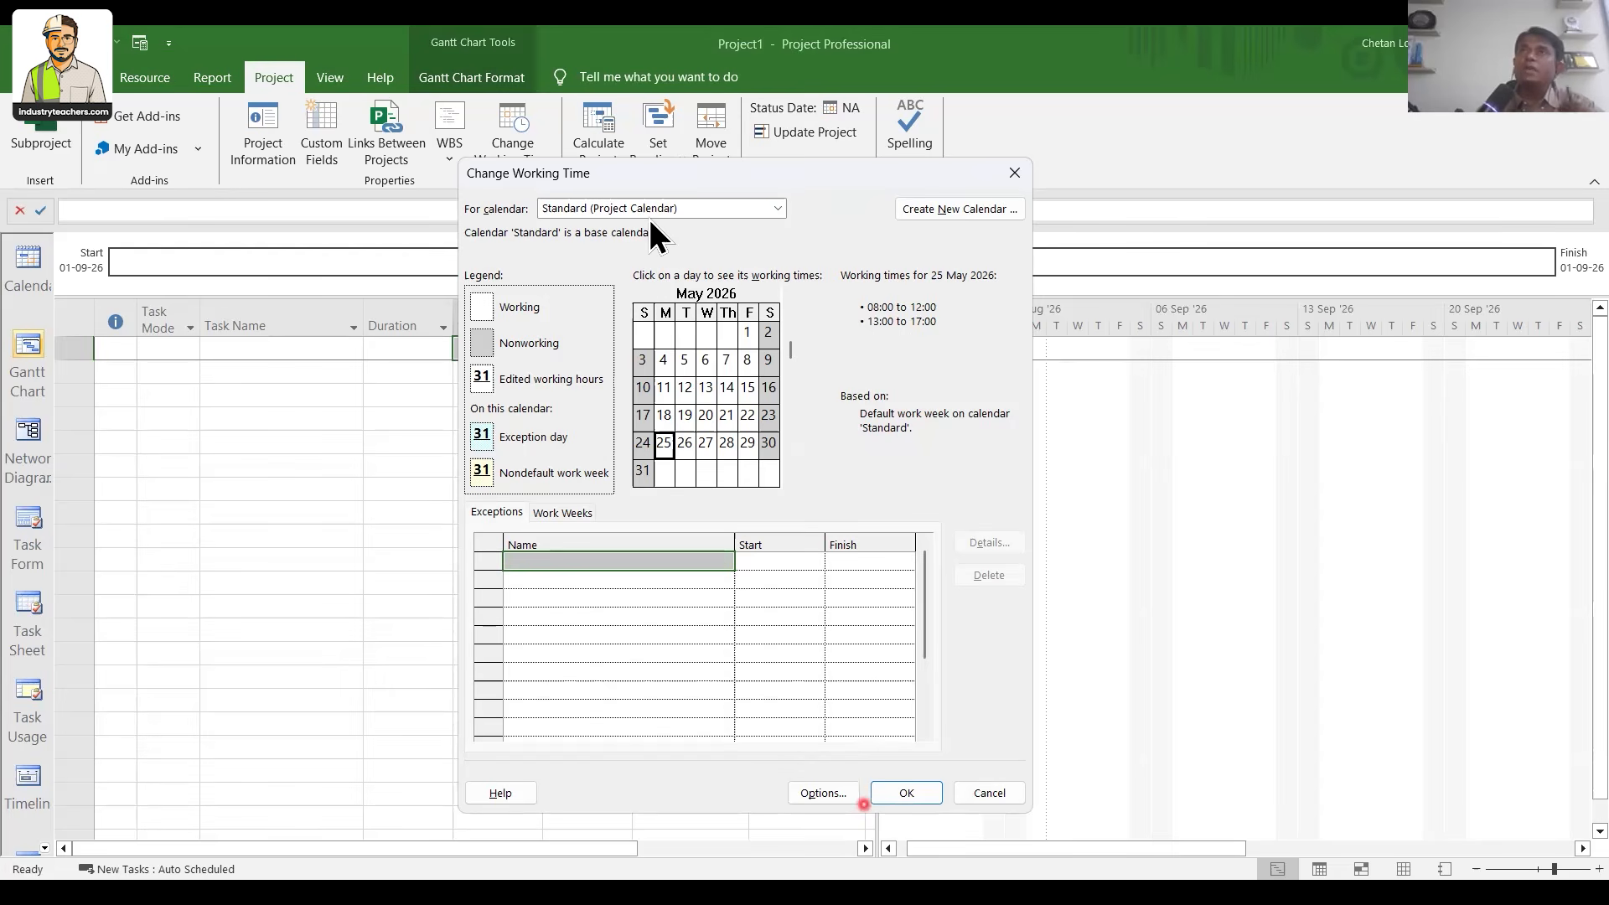
Examine the Night Shift calendar's working times for 27 May 2026
click(586, 208)
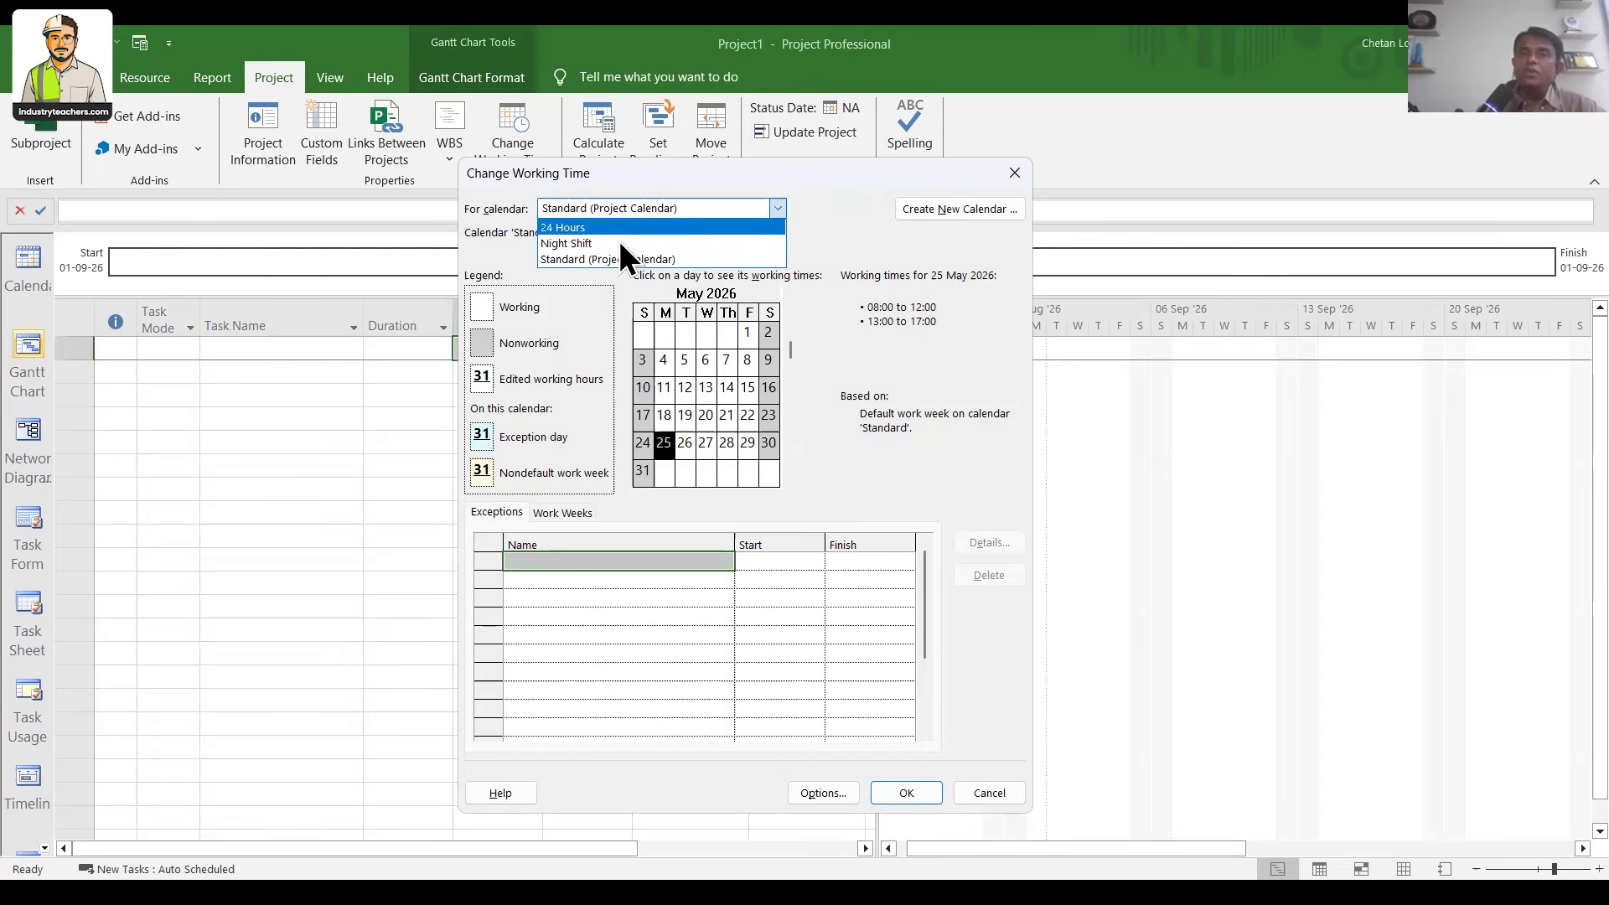
key(Down)
click(708, 446)
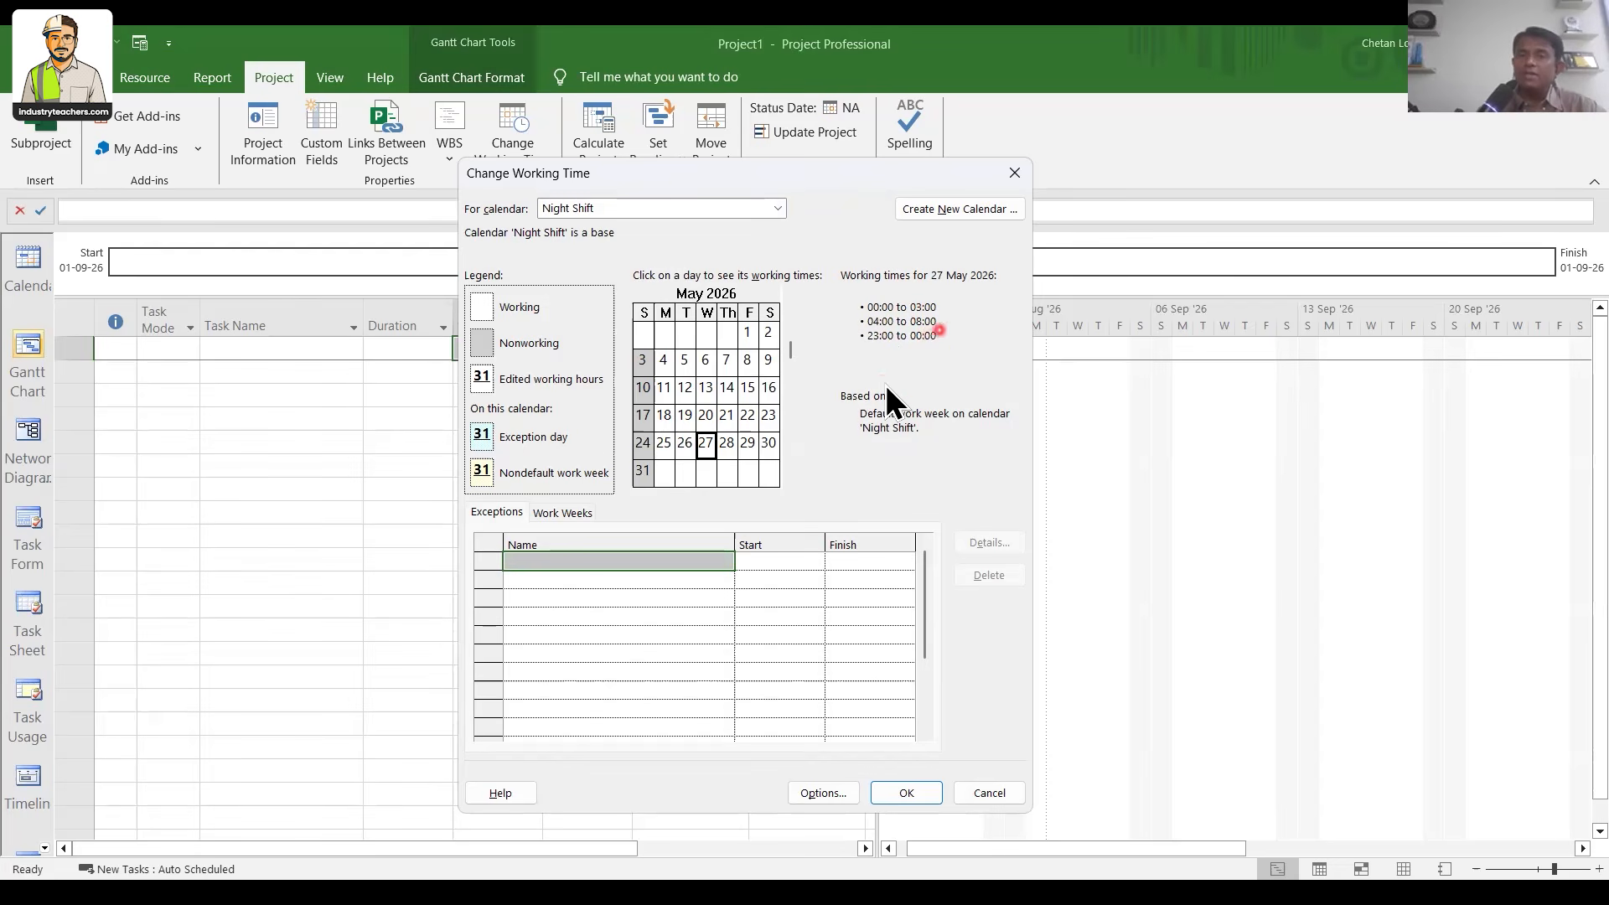
Examine the 24 Hours calendar's working times and switch back to the Standard project calendar
click(602, 215)
click(602, 228)
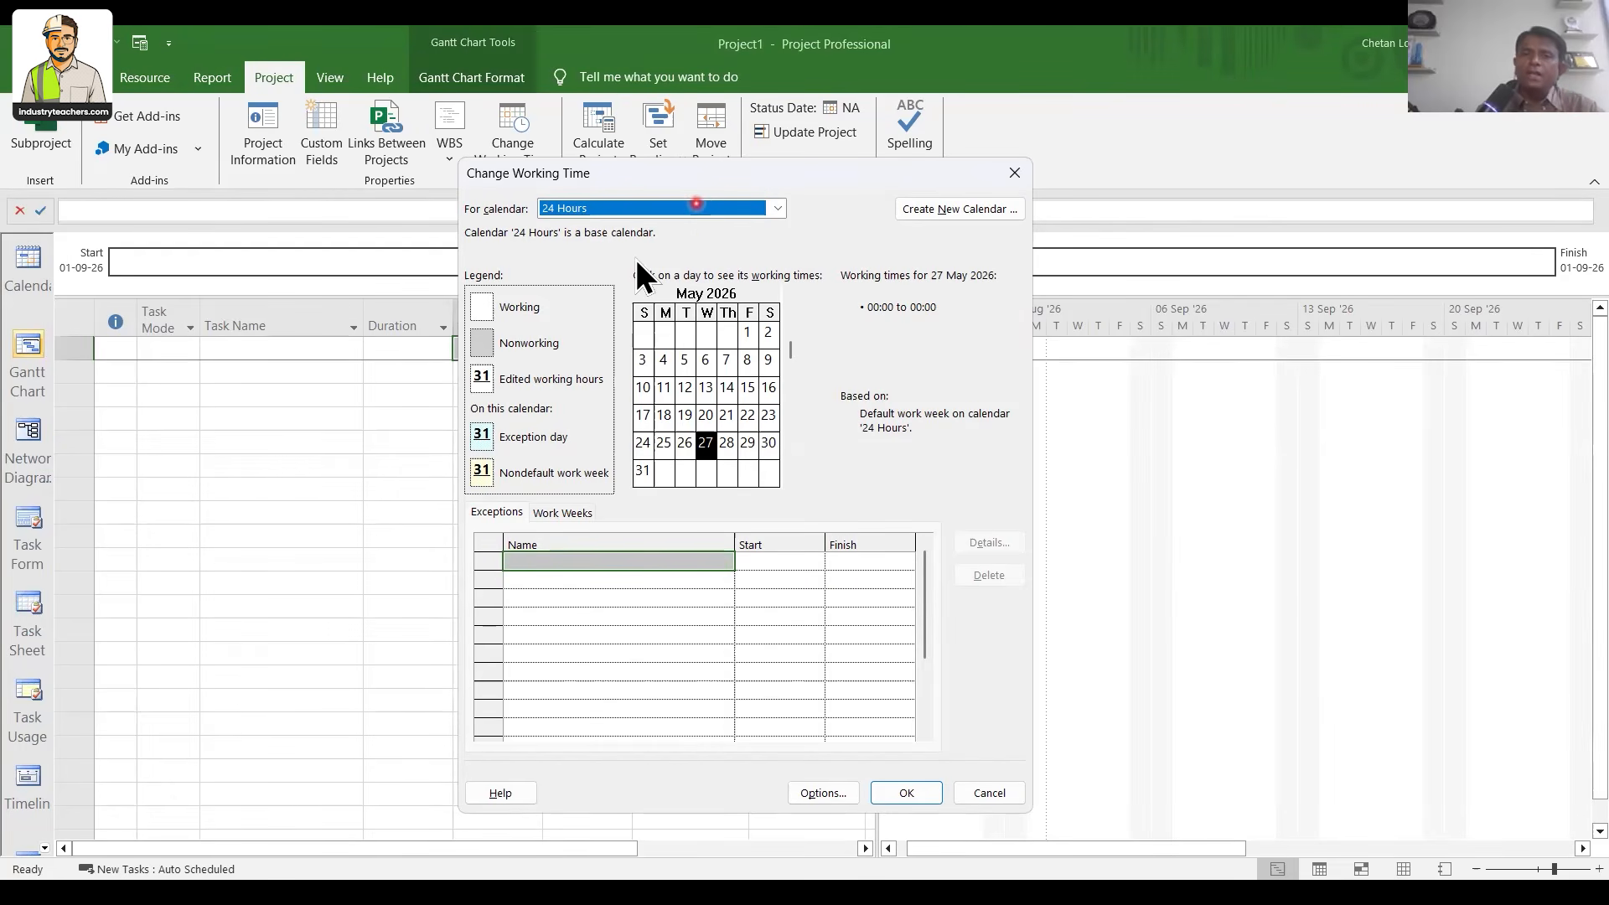
key(alt+Down)
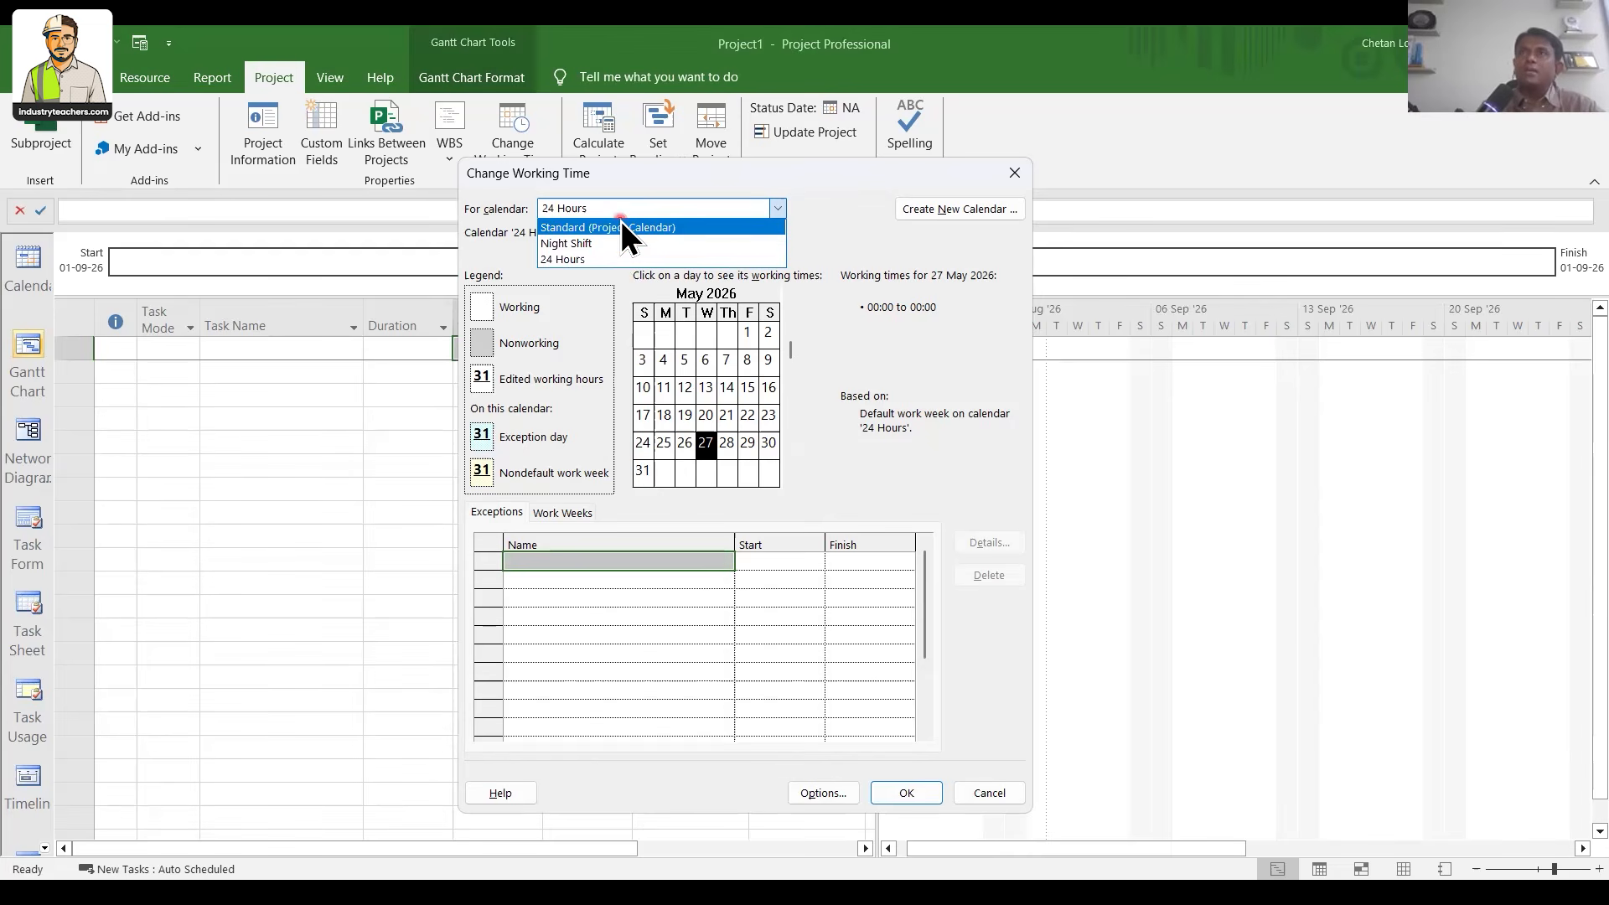
click(670, 212)
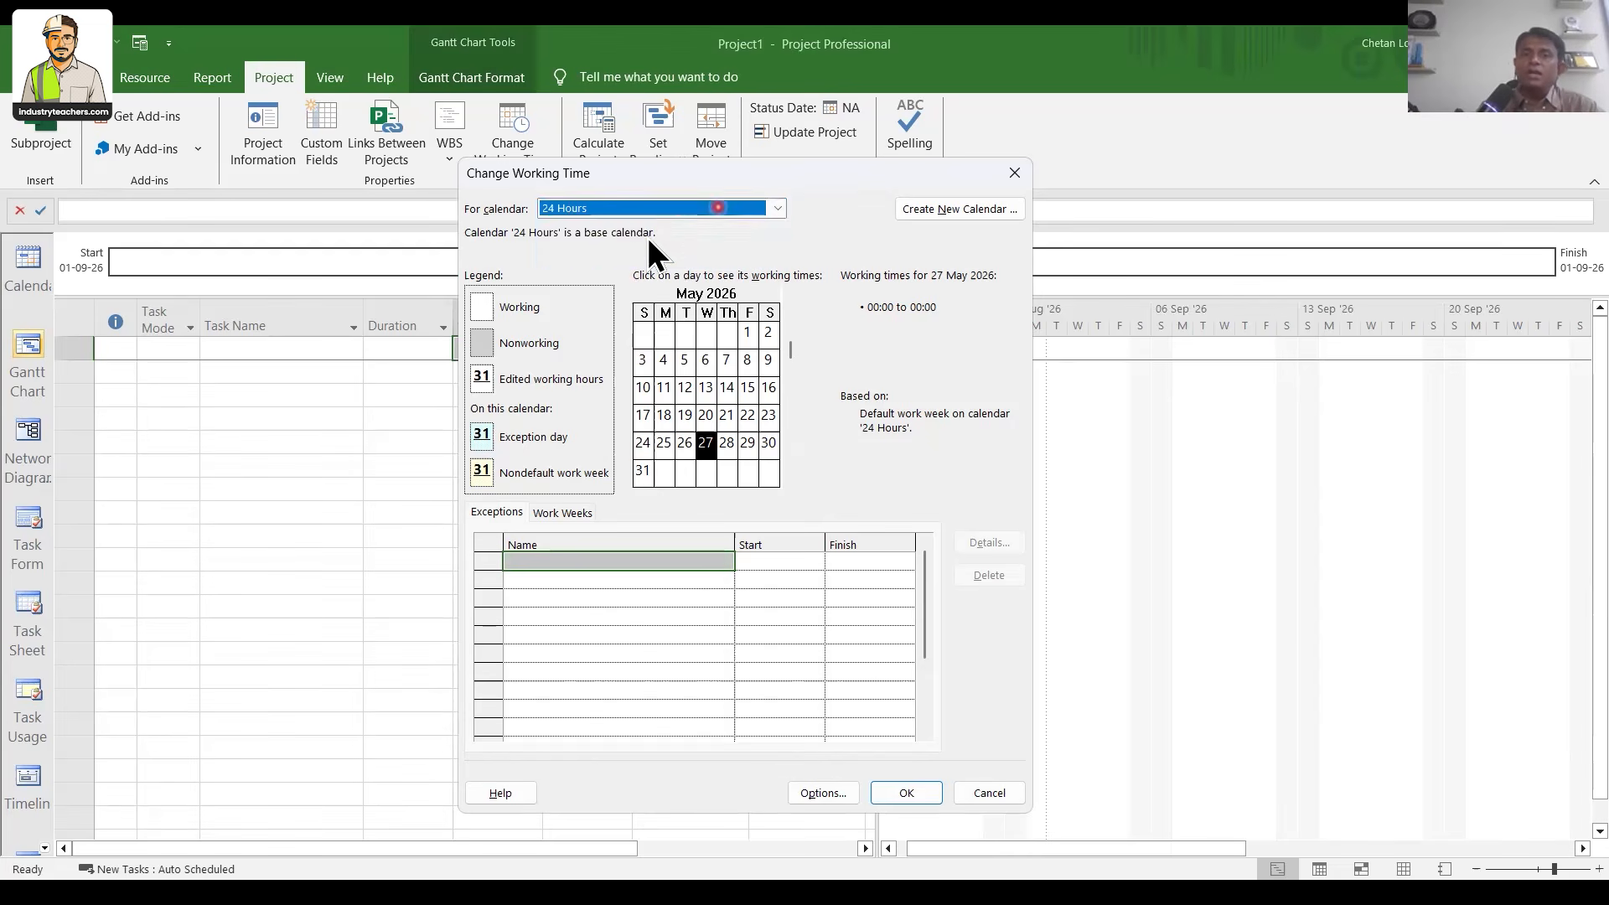
click(718, 208)
scroll(952, 215, up, 1)
click(952, 215)
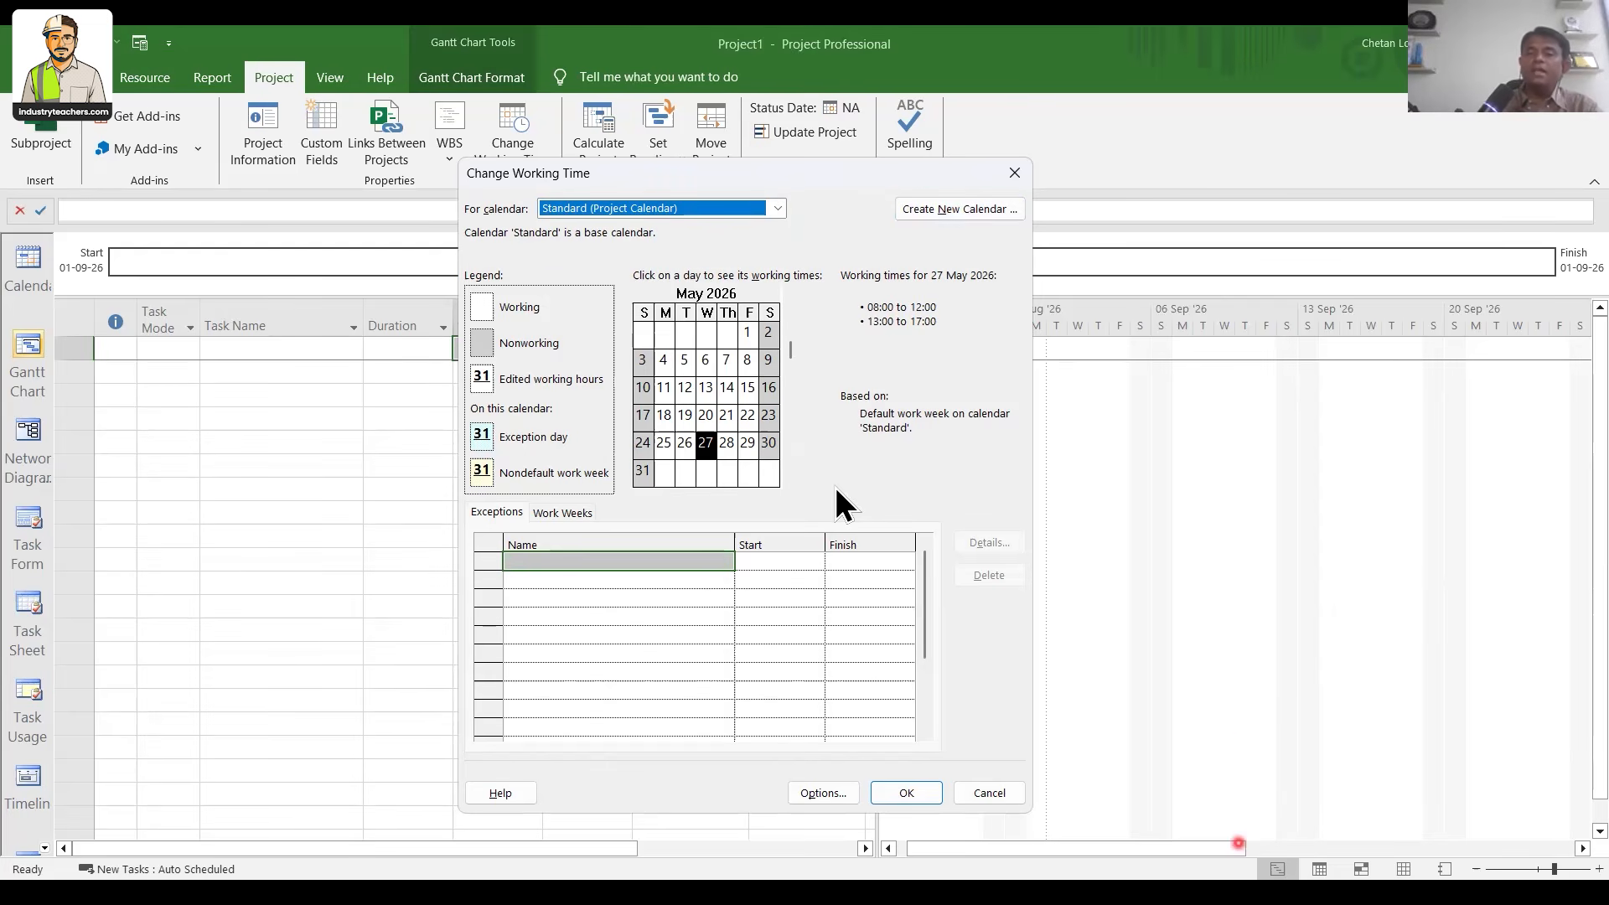
Handwrite "Create" and "Assign" beside the working time dialog, underline "Create", and erase the annotations
click(1542, 318)
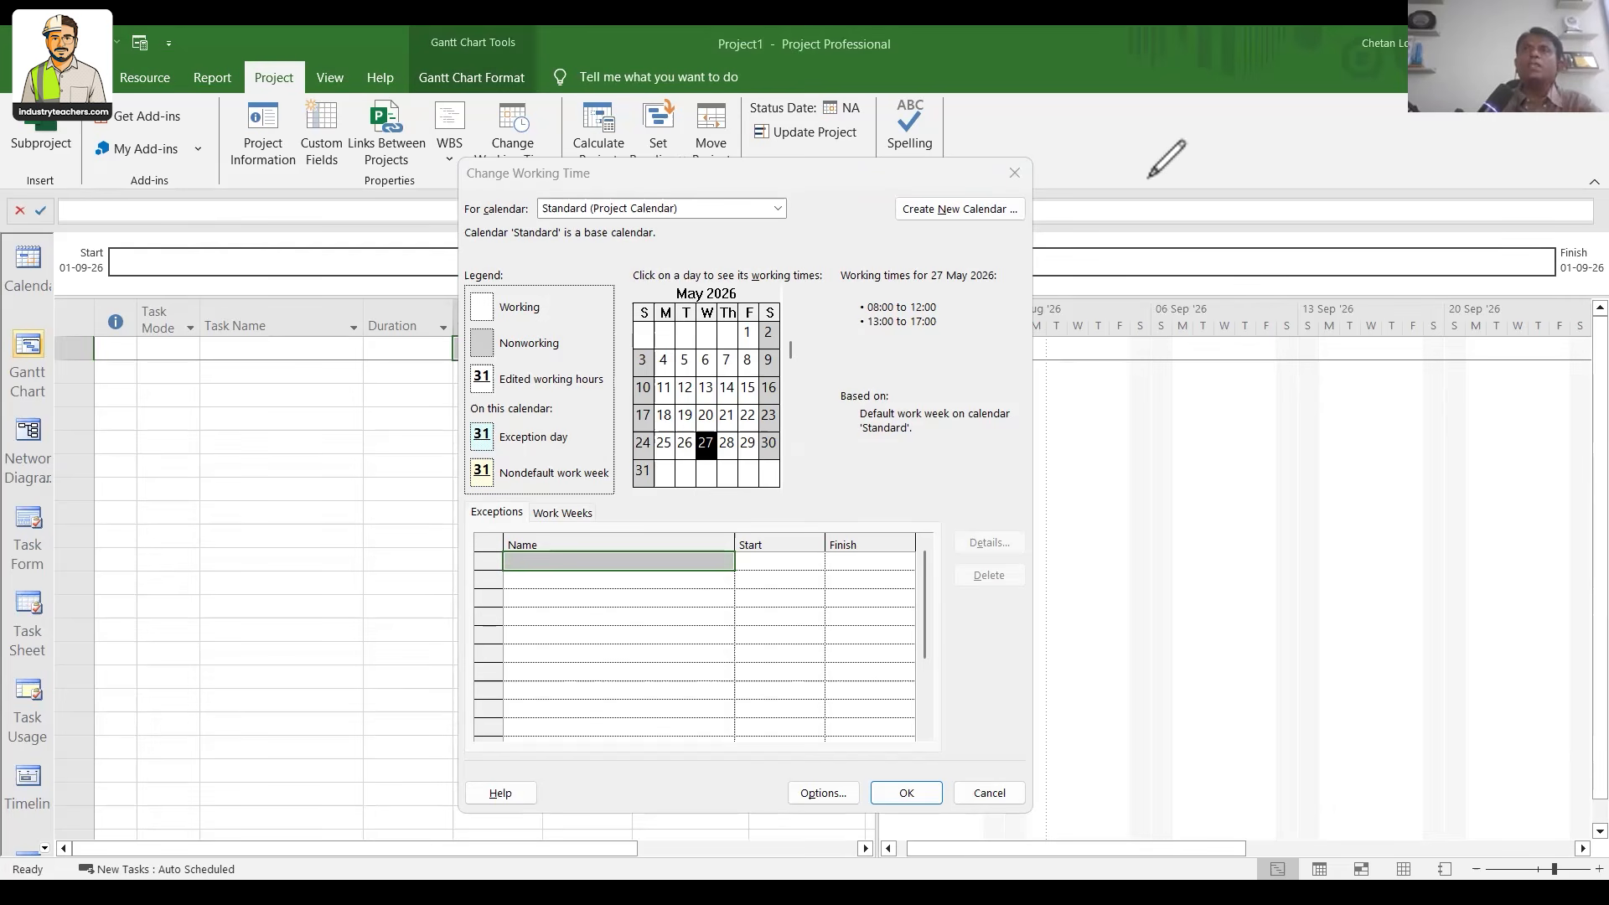
mouse_move(1149, 165)
mouse_down()
mouse_move(1157, 223)
mouse_move(1283, 190)
mouse_up()
drag(1158, 291, 1169, 386)
mouse_move(1159, 290)
mouse_down()
mouse_move(1194, 353)
mouse_move(1338, 289)
mouse_up()
click(1251, 268)
drag(1115, 266, 1348, 172)
drag(1124, 269, 1317, 191)
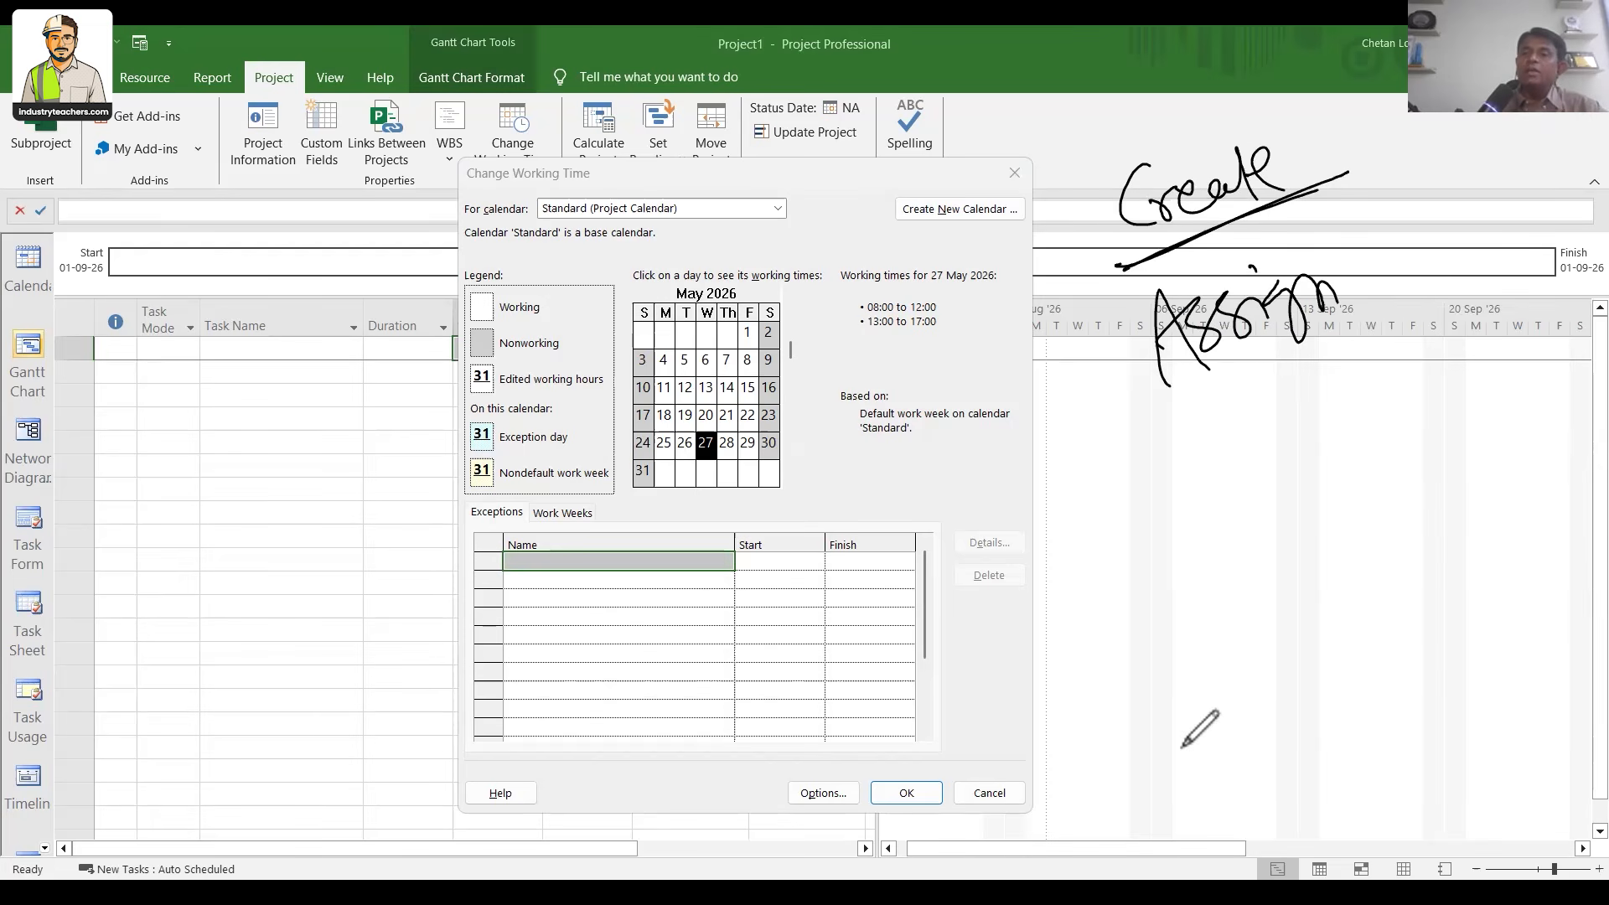
key(Escape)
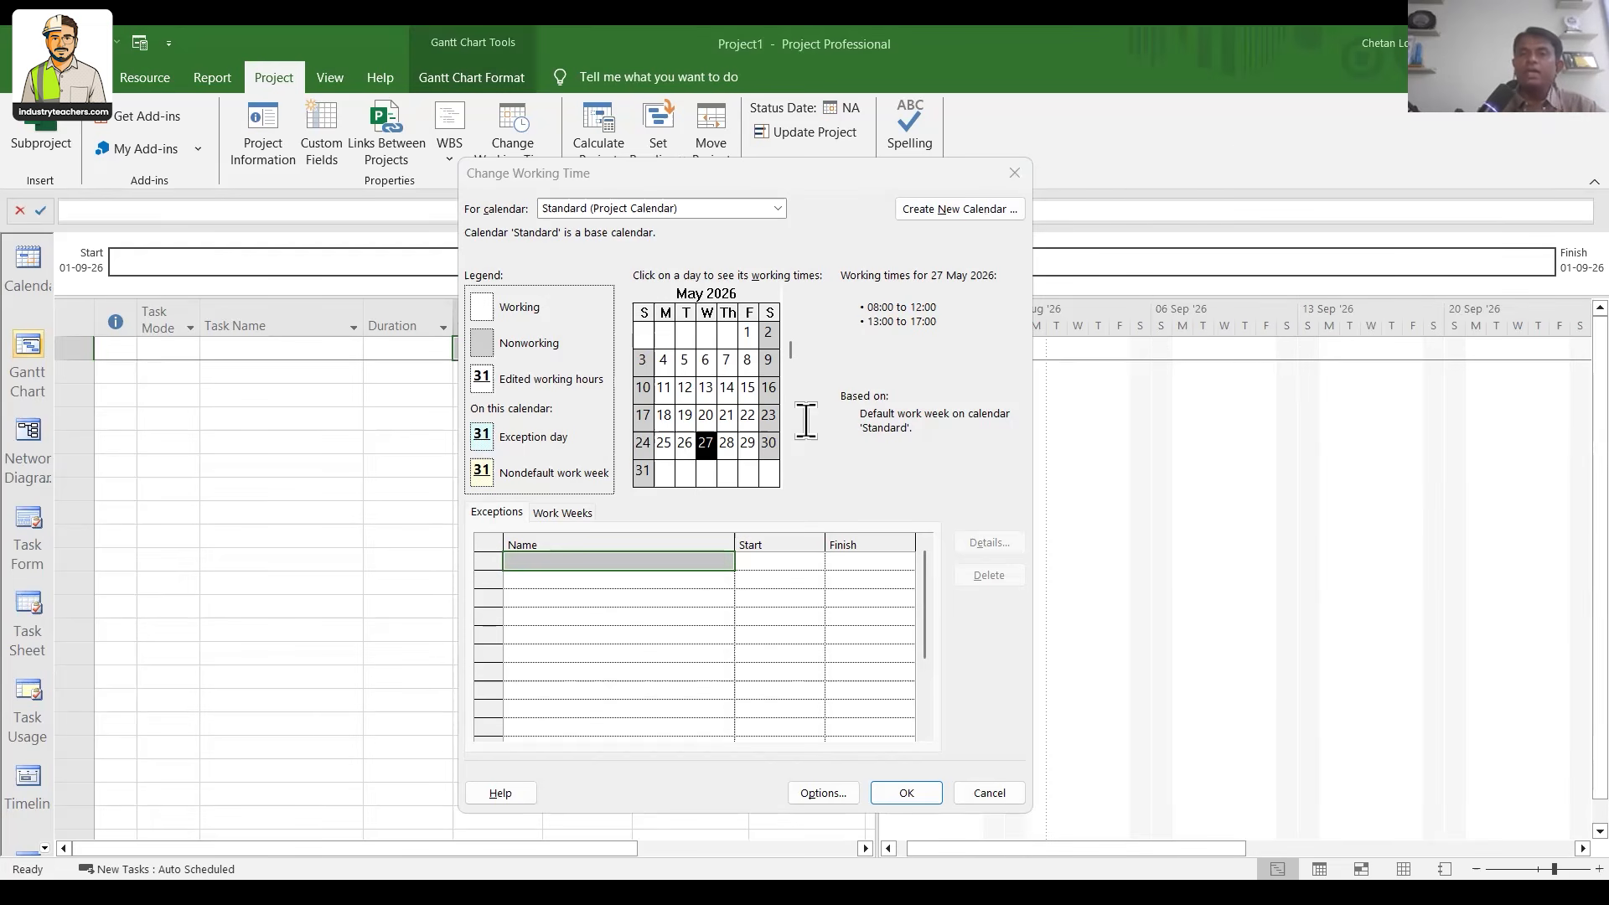
Create a new base calendar named "VASTU - CALENDAR1" as a copy of the Standard calendar
click(982, 209)
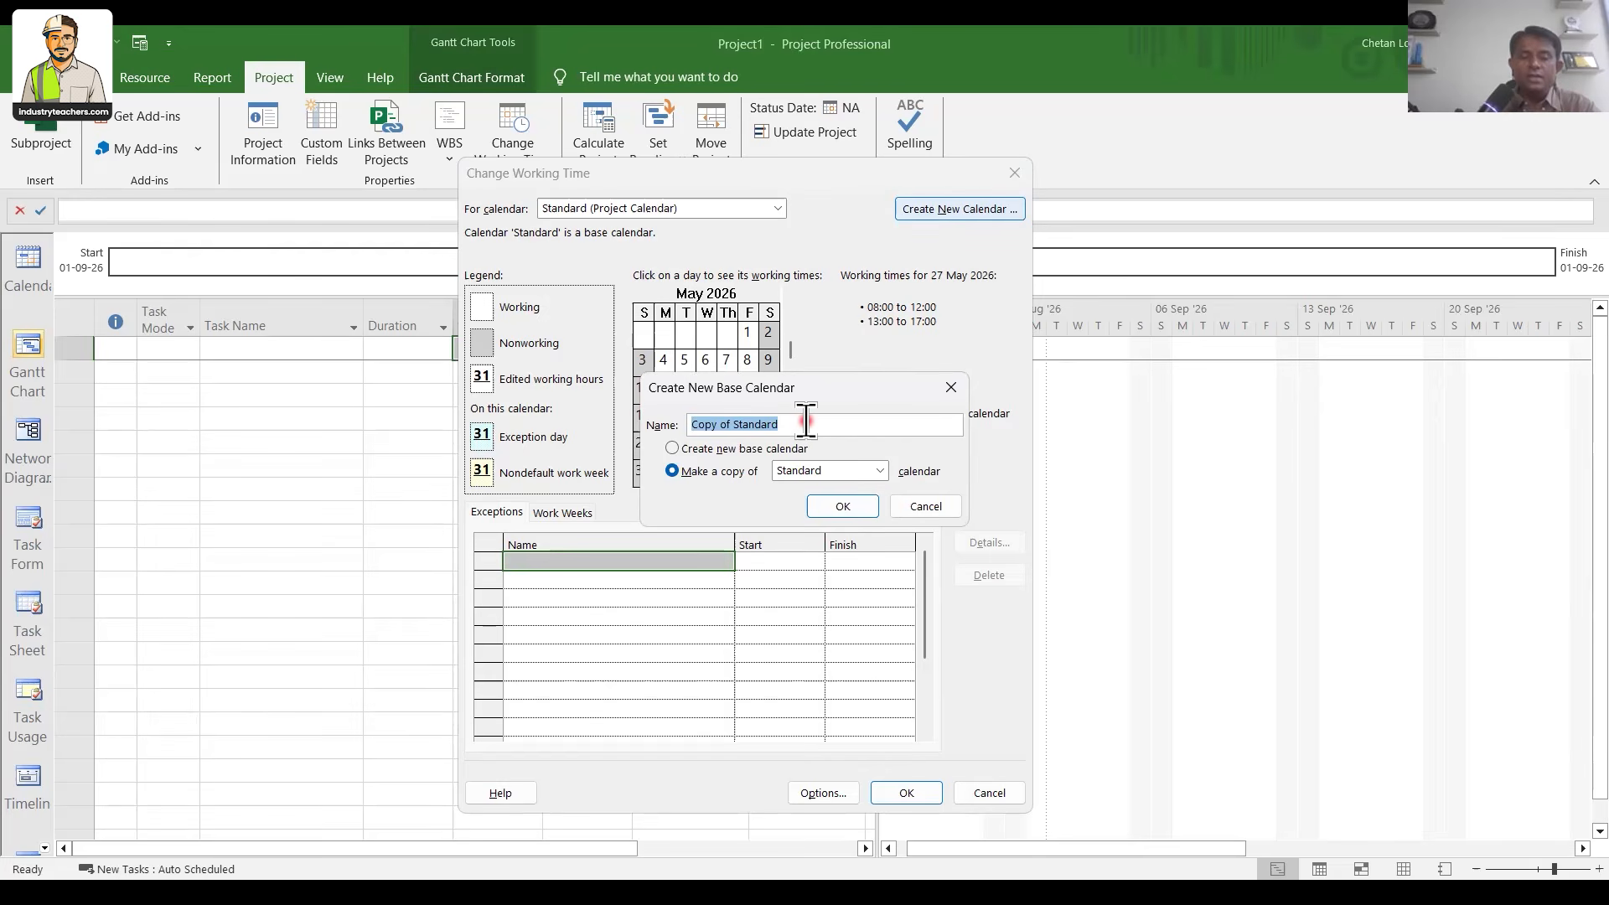
text(VAS)
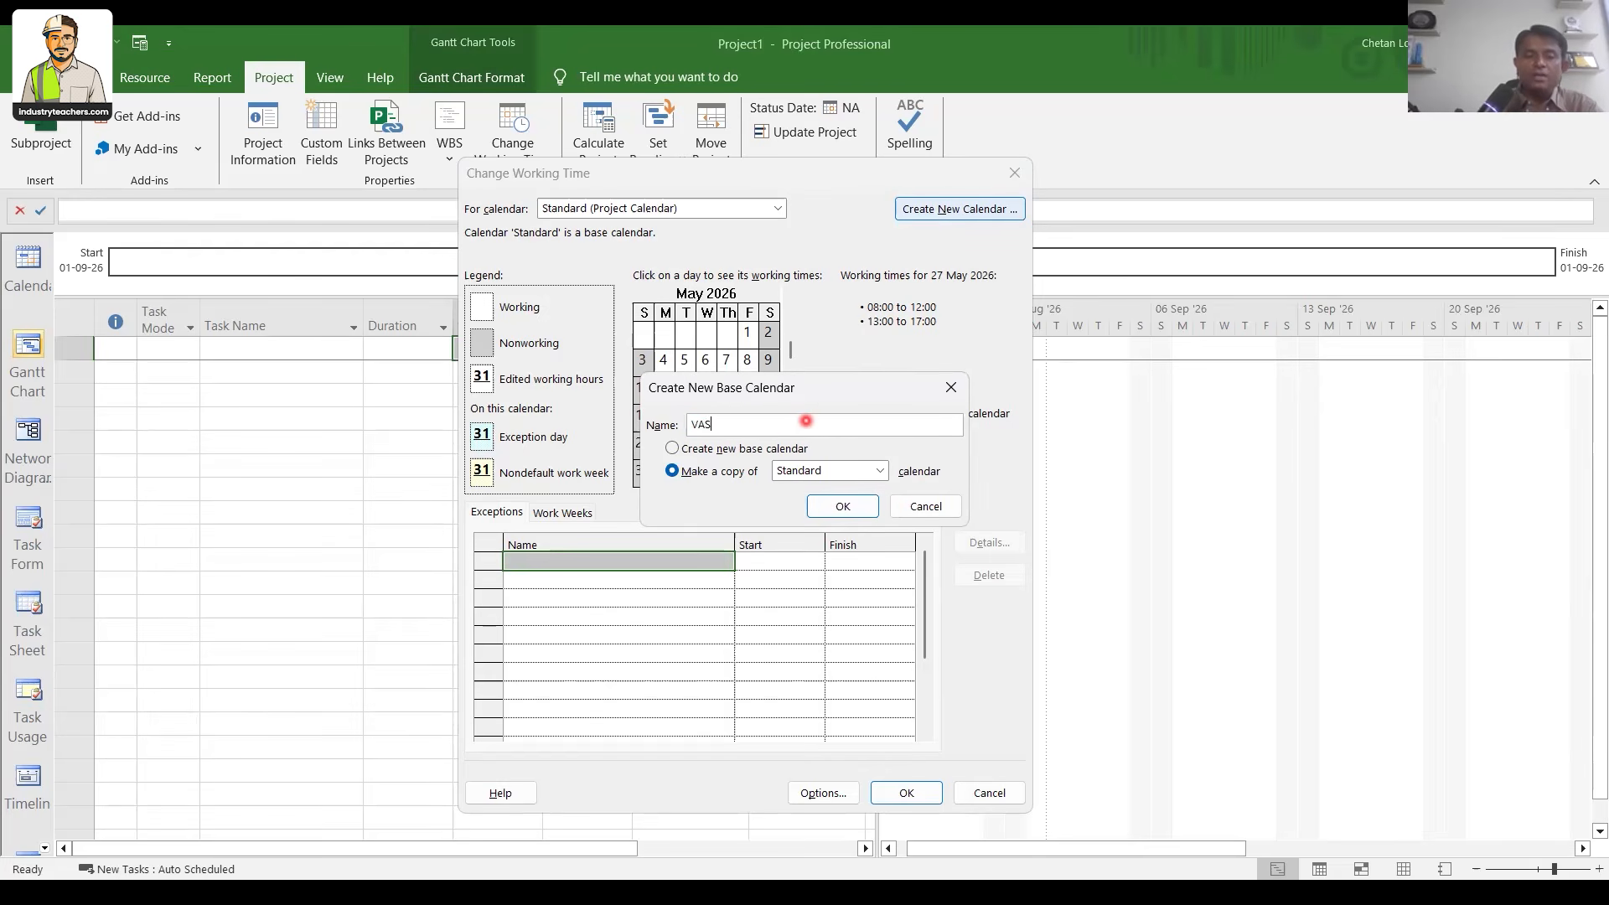
text(TU - CALENDAR1)
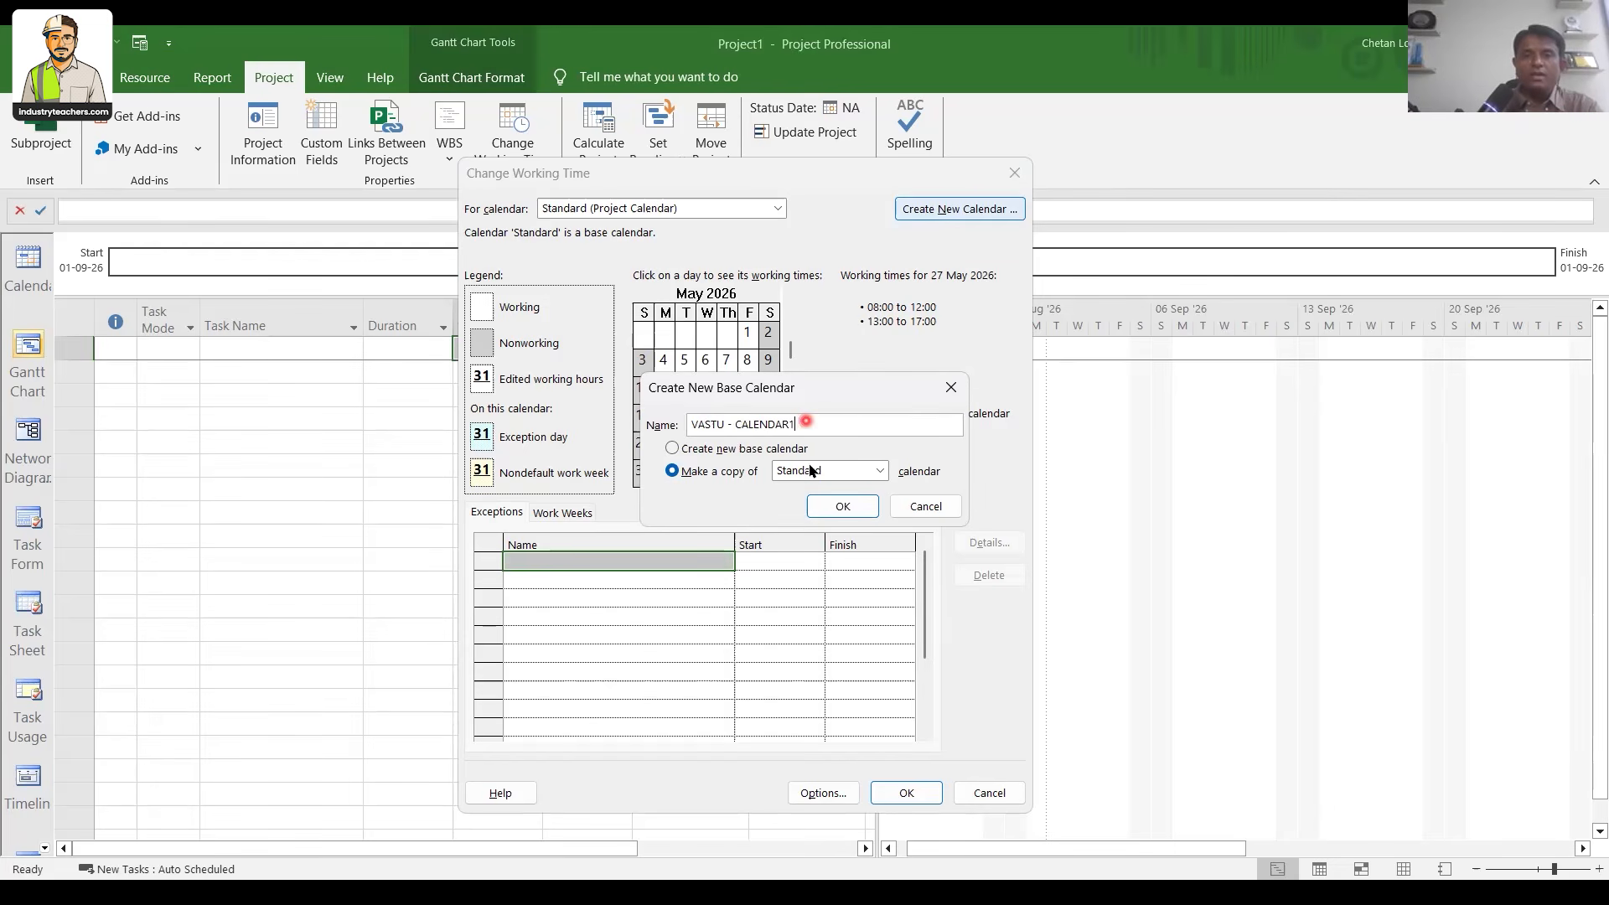
click(848, 507)
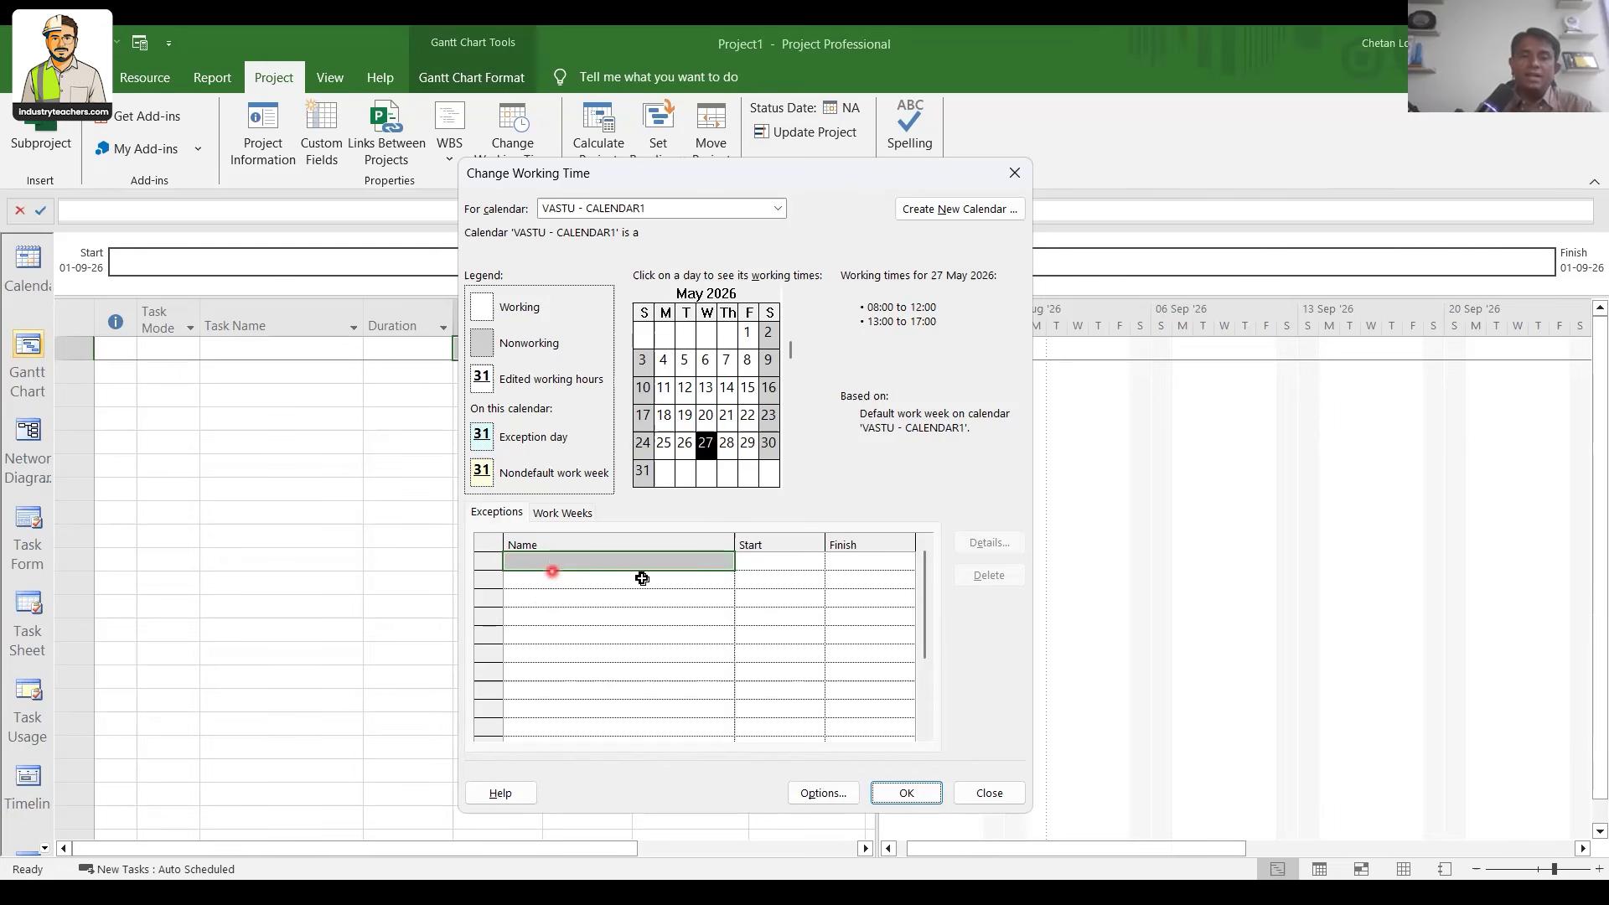
Add a calendar exception named "VISHWVKARMA JAYANTI" in the first exception row
click(553, 564)
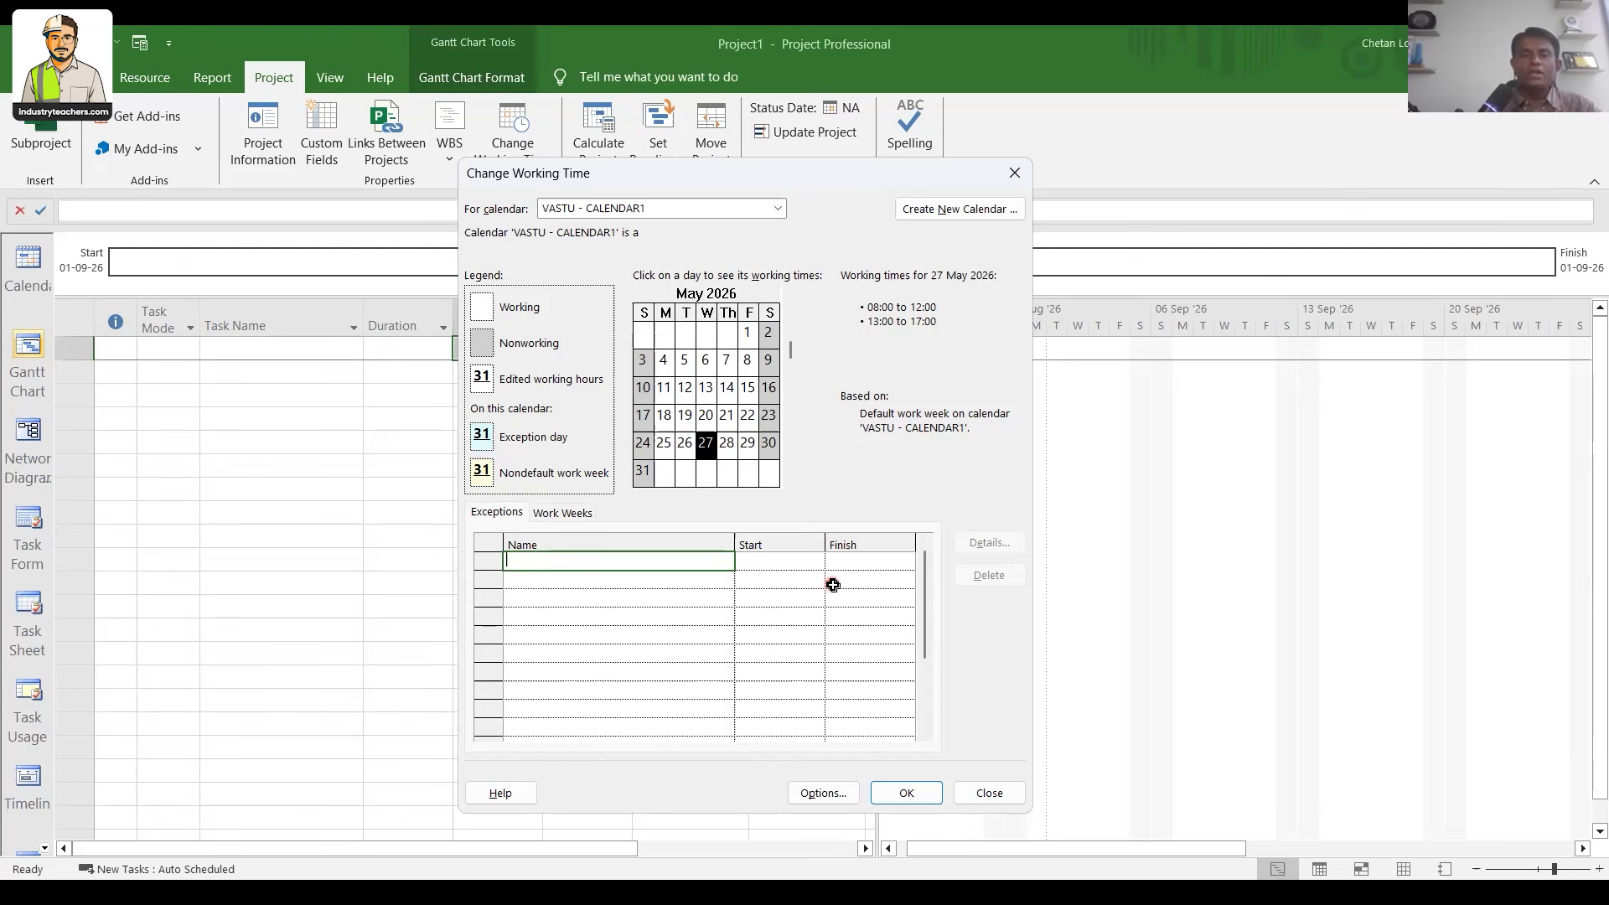
click(832, 584)
text(VISH)
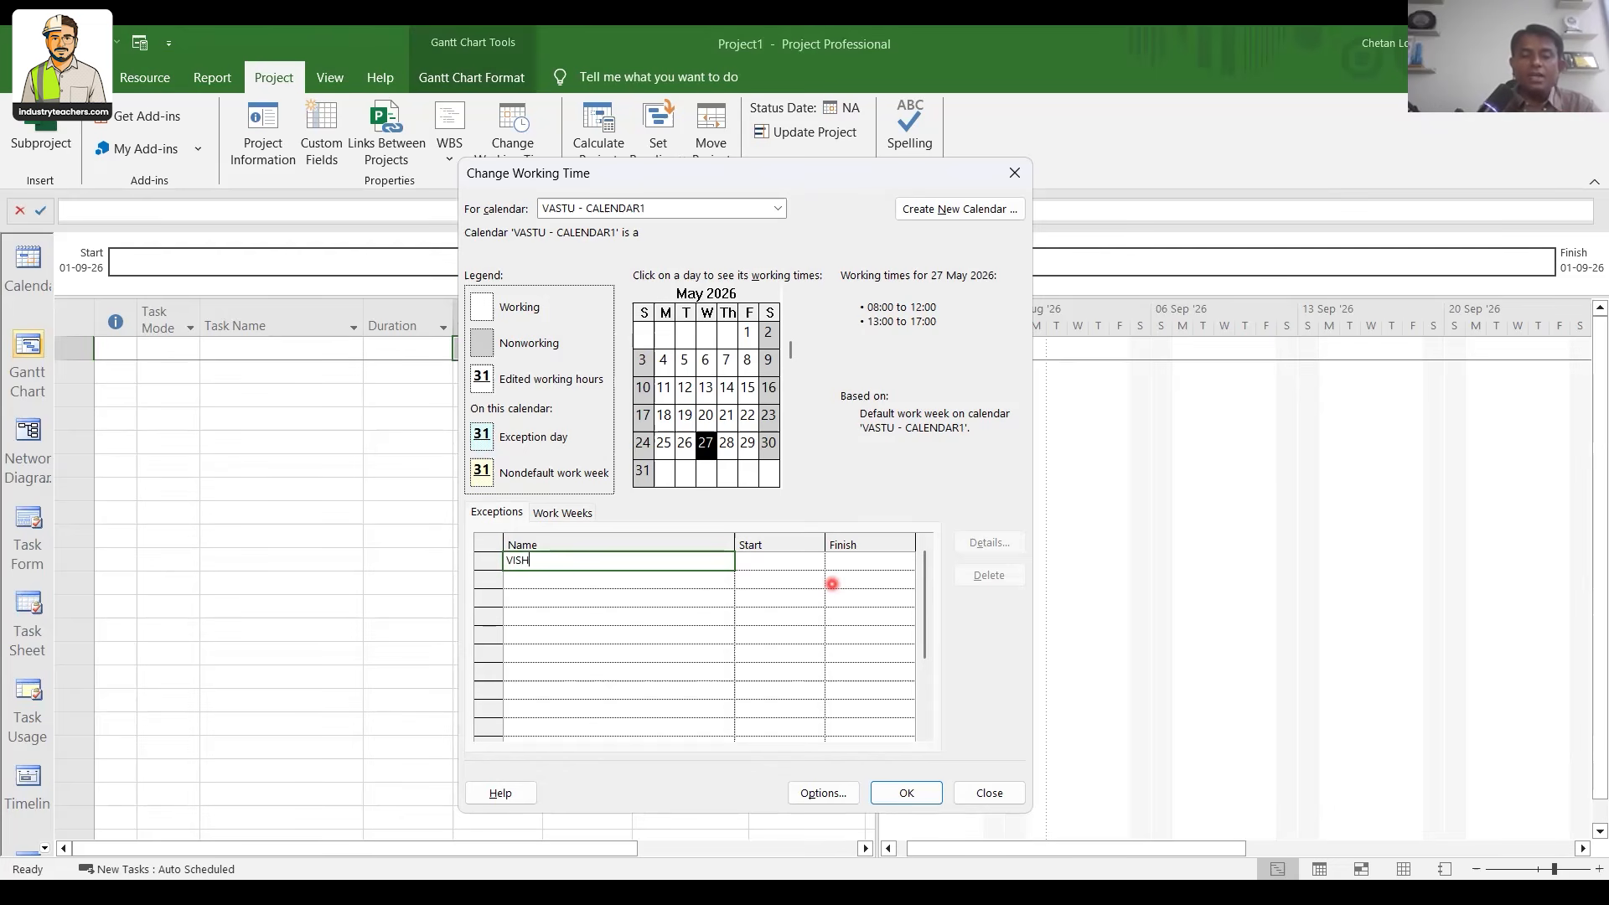
text(WVKARMA JAN)
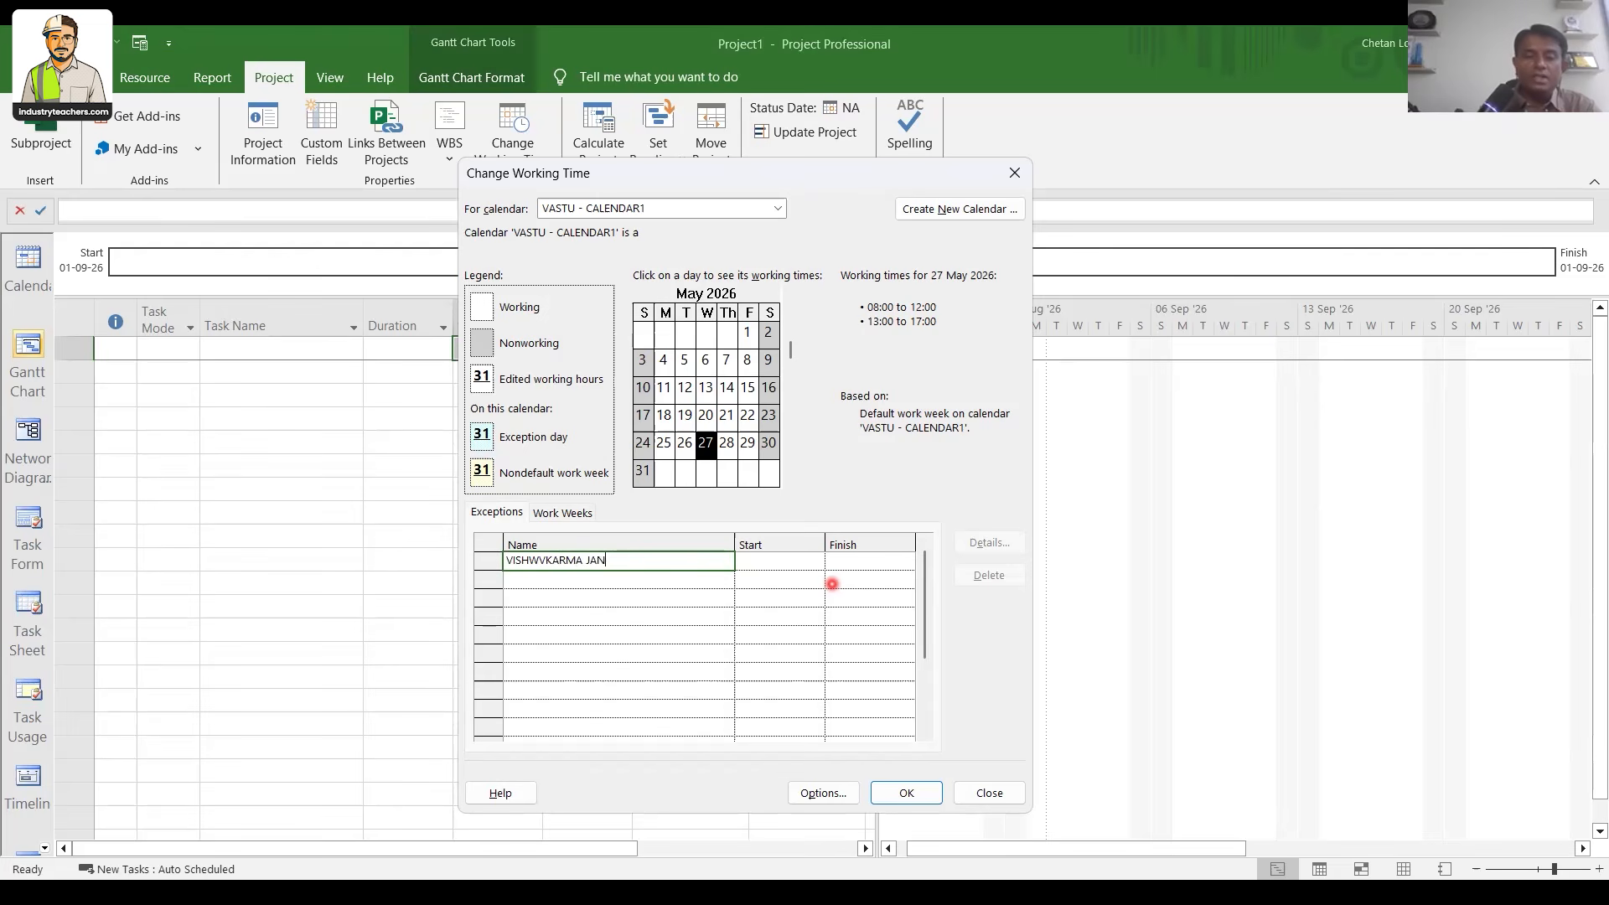
key(BackSpace)
text(YANTI)
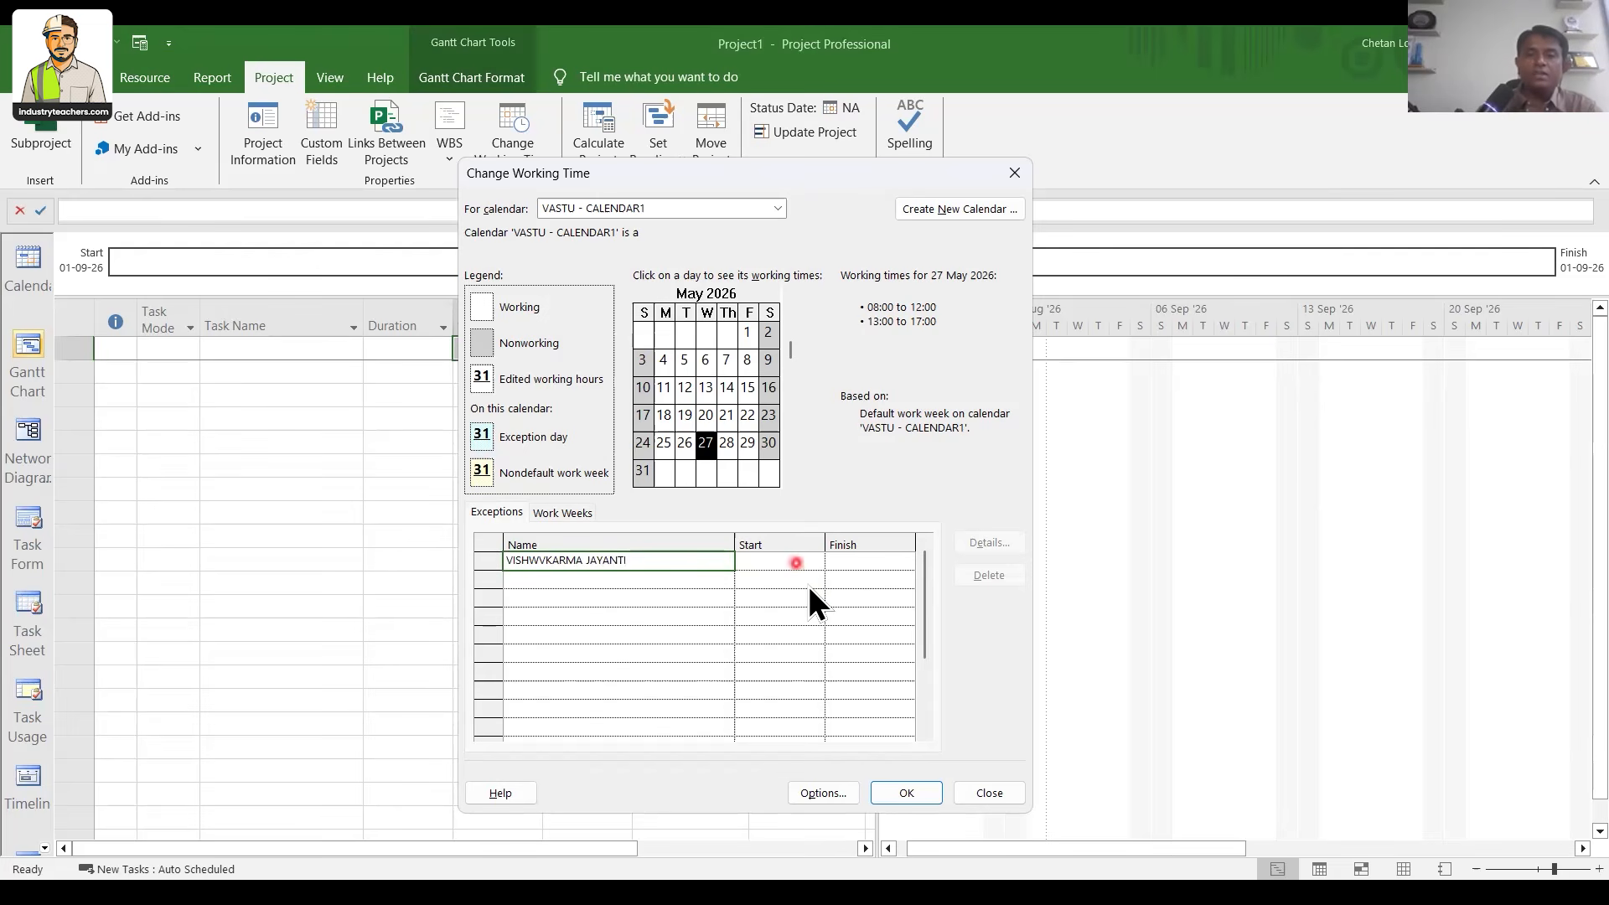
Set the VISHWVKARMA JAYANTI exception's date to 17 September 2026
click(796, 563)
click(817, 560)
click(809, 584)
click(808, 583)
click(808, 584)
click(808, 584)
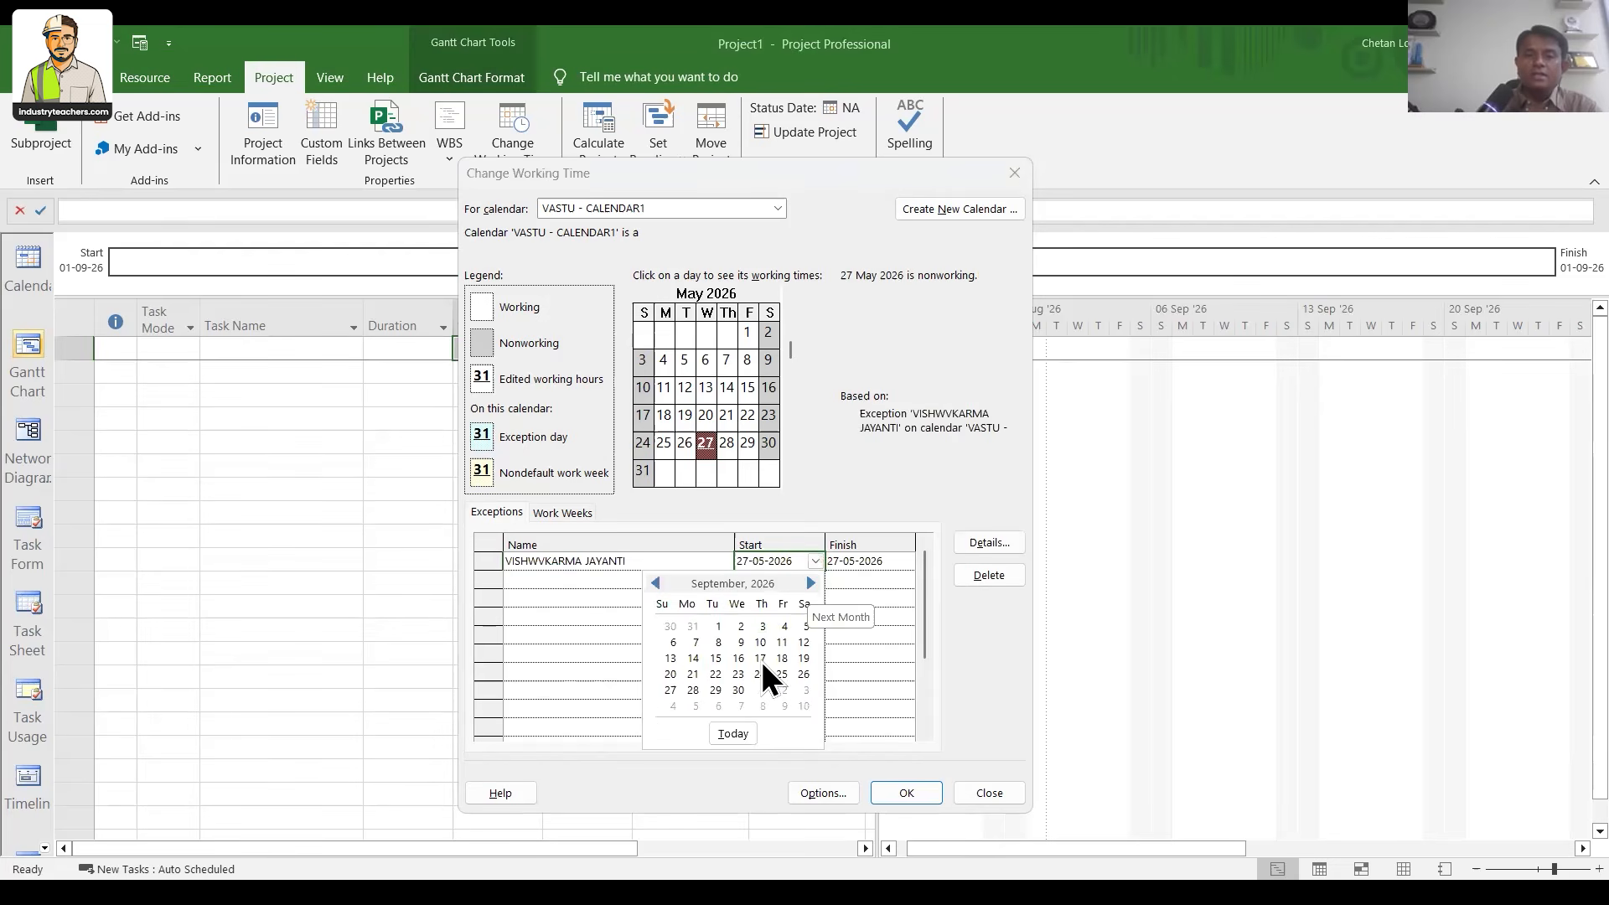
click(760, 658)
click(717, 586)
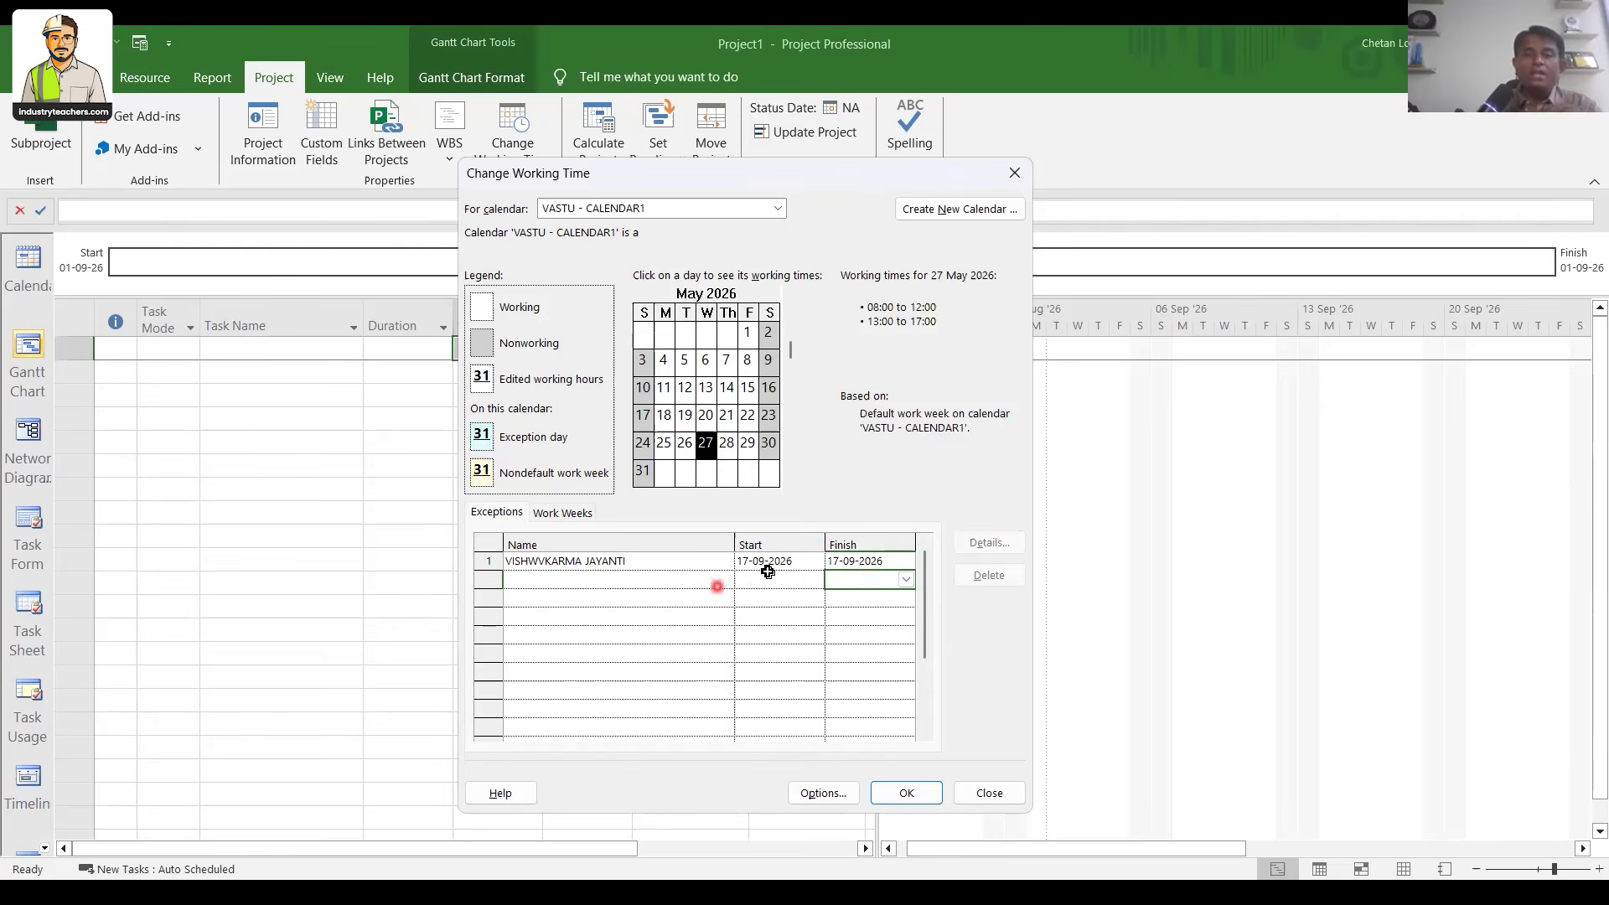
Make the VISHWVKARMA JAYANTI exception recur yearly on 17 September, ending after 3 occurrences
click(995, 544)
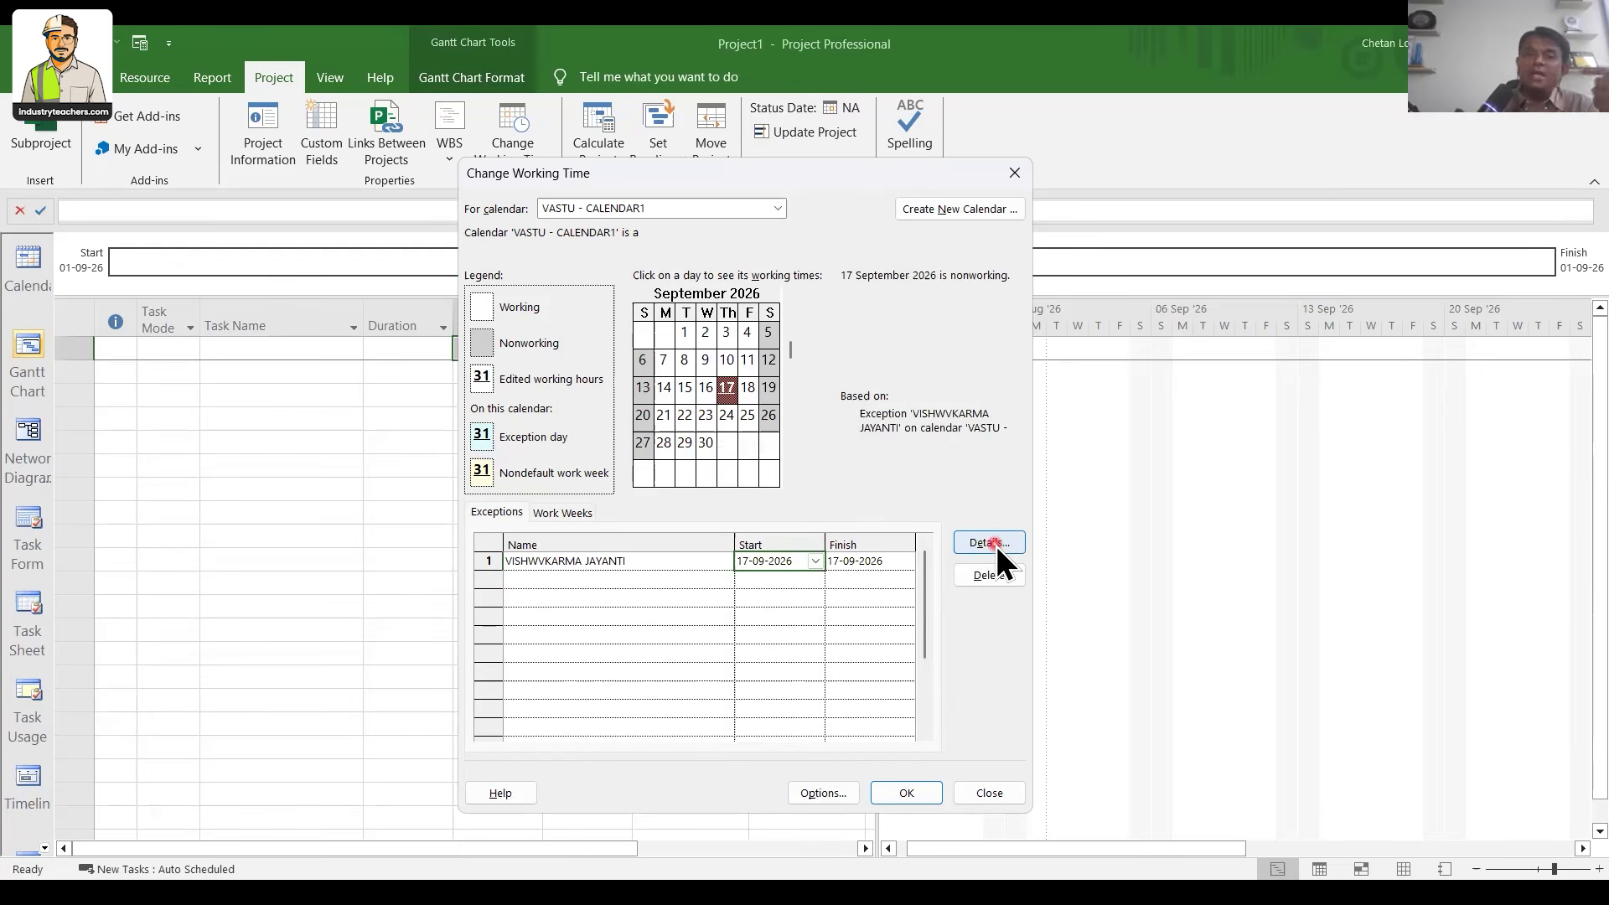
click(575, 520)
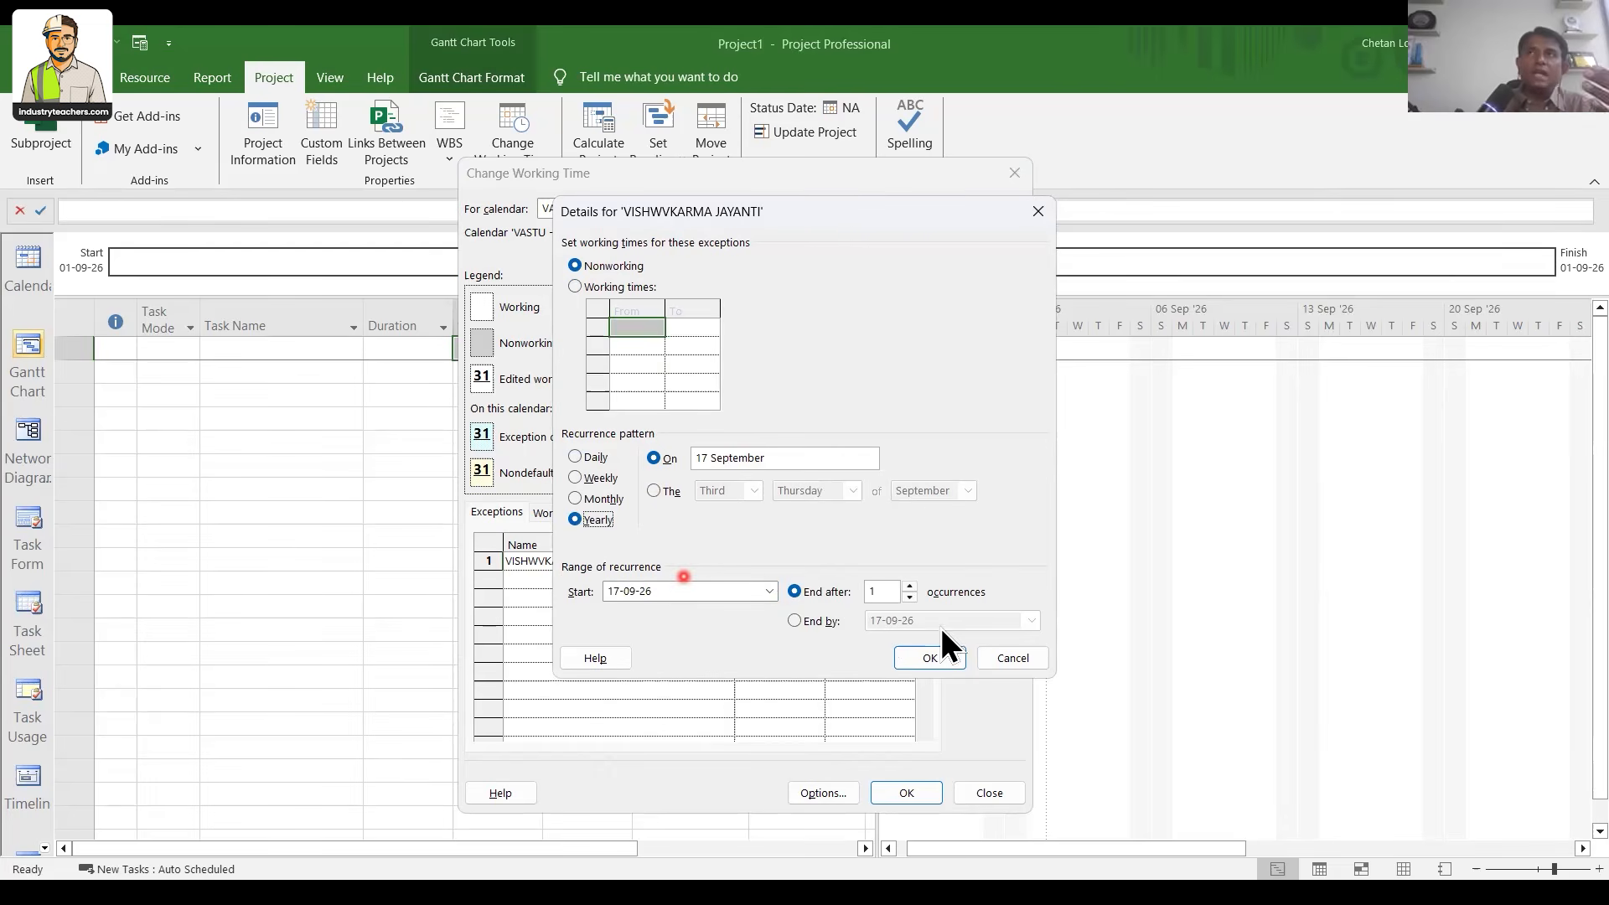
double_click(875, 593)
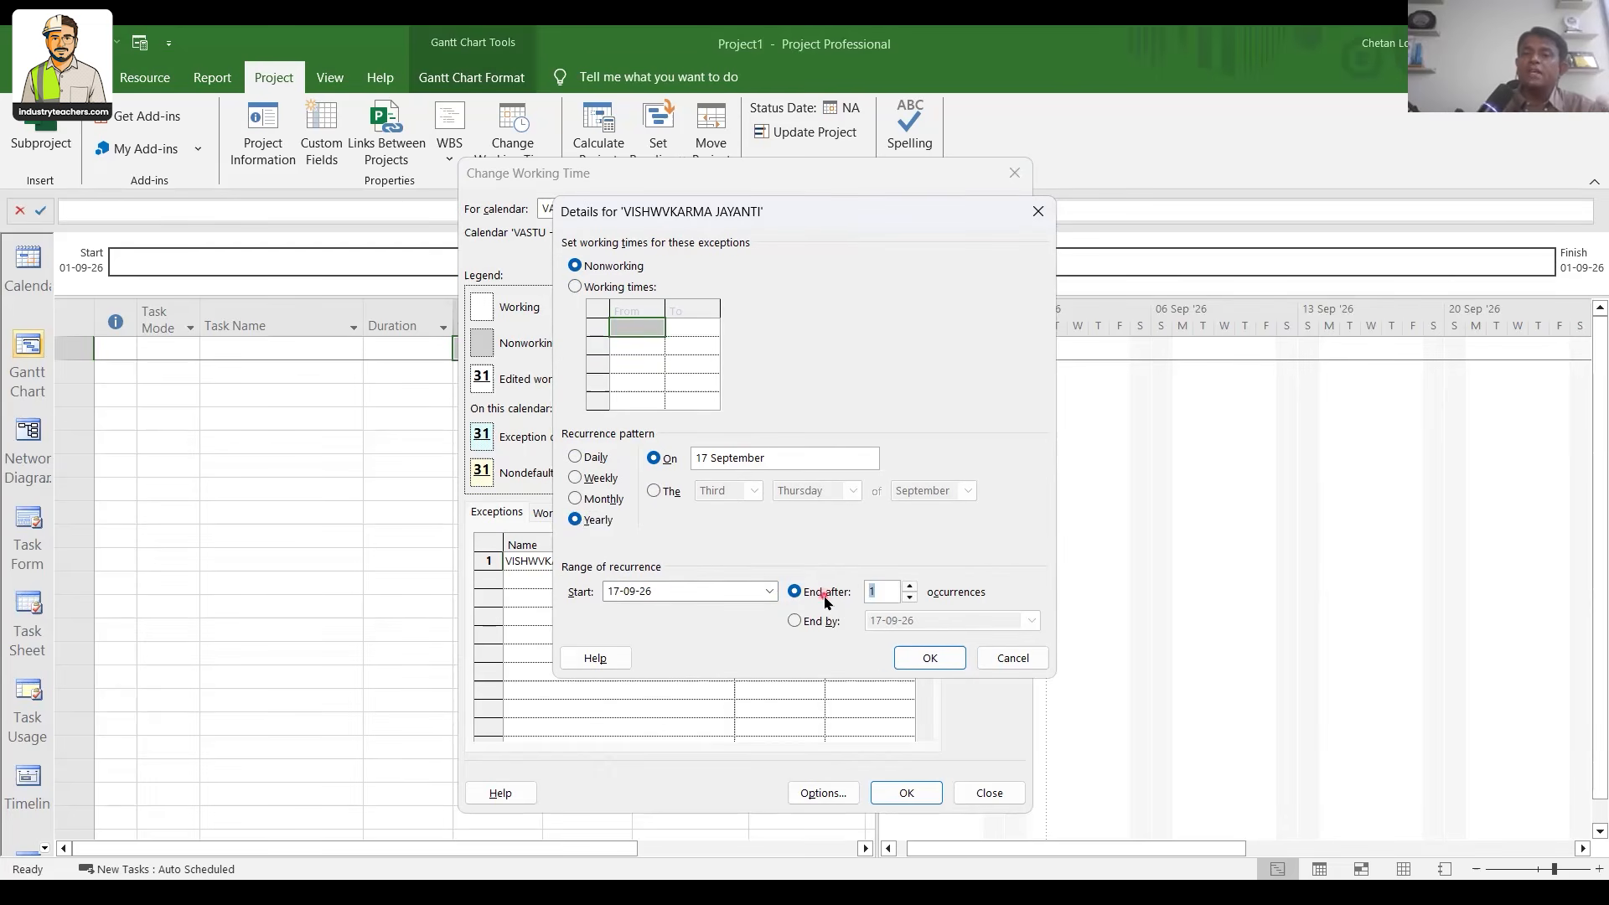
text(3)
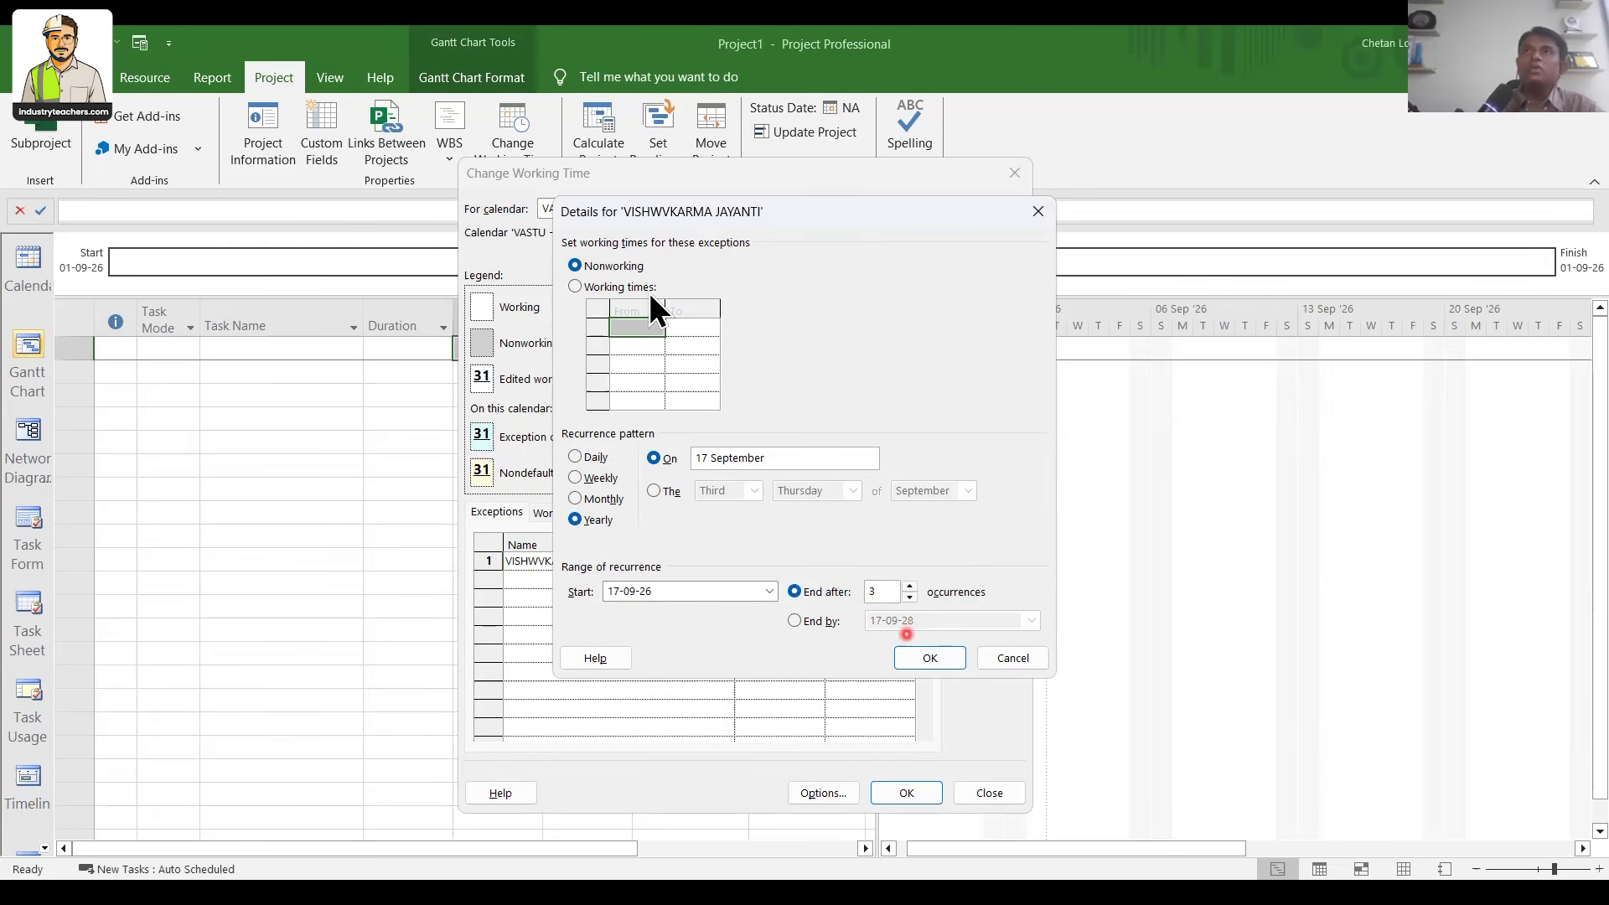
click(931, 663)
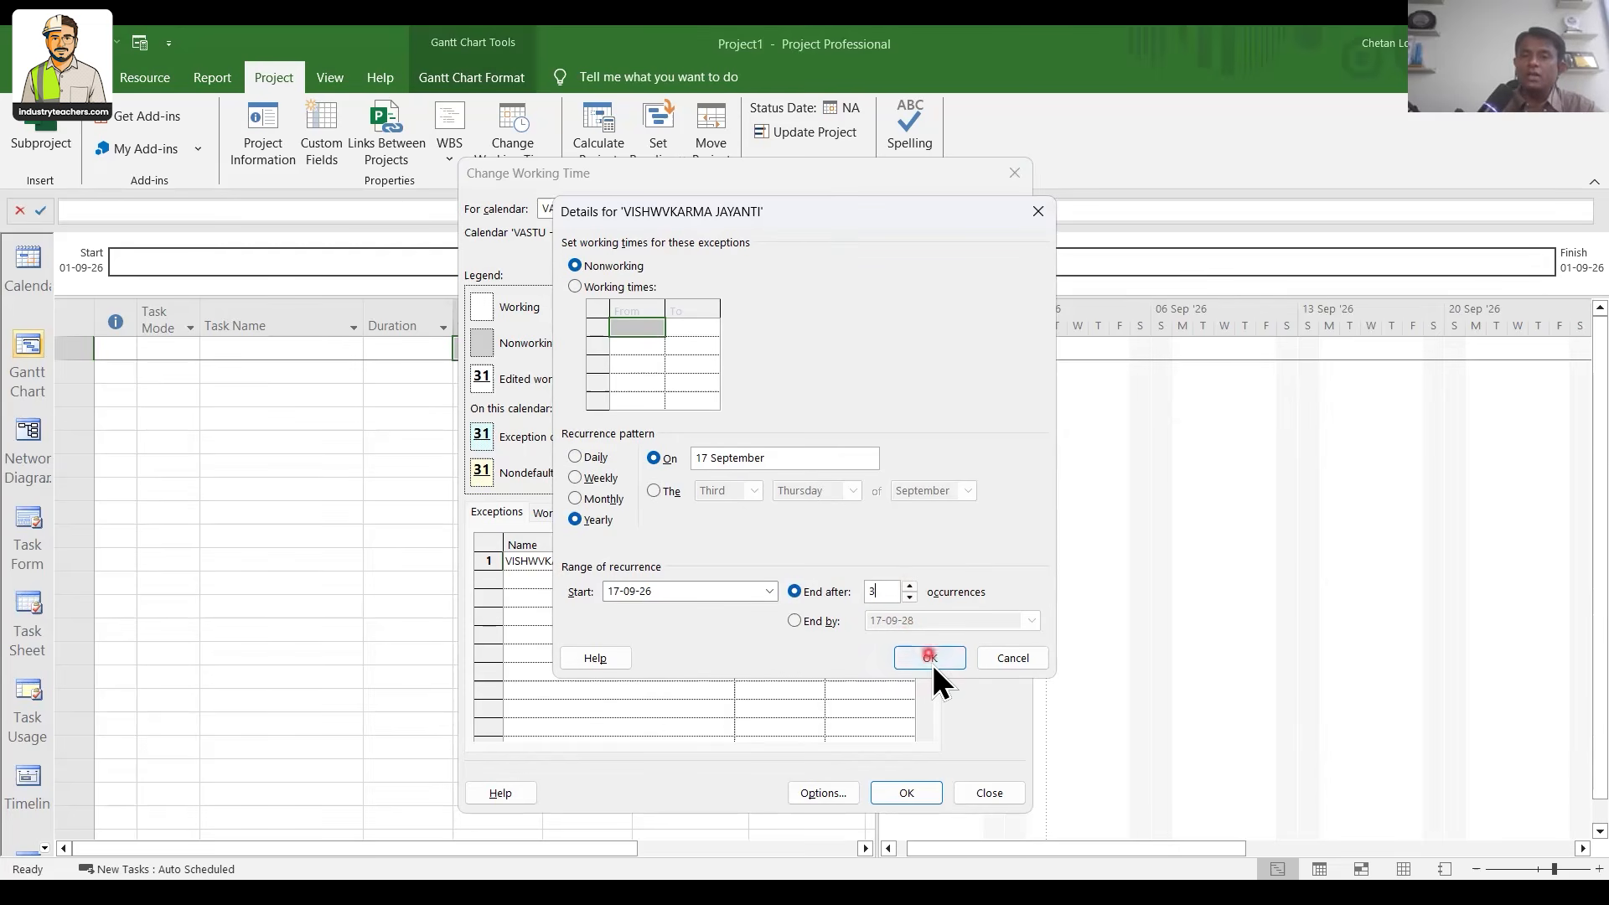
Add a second calendar exception named "GANESH VISRJAN 2026" dated 21 September 2026
click(575, 581)
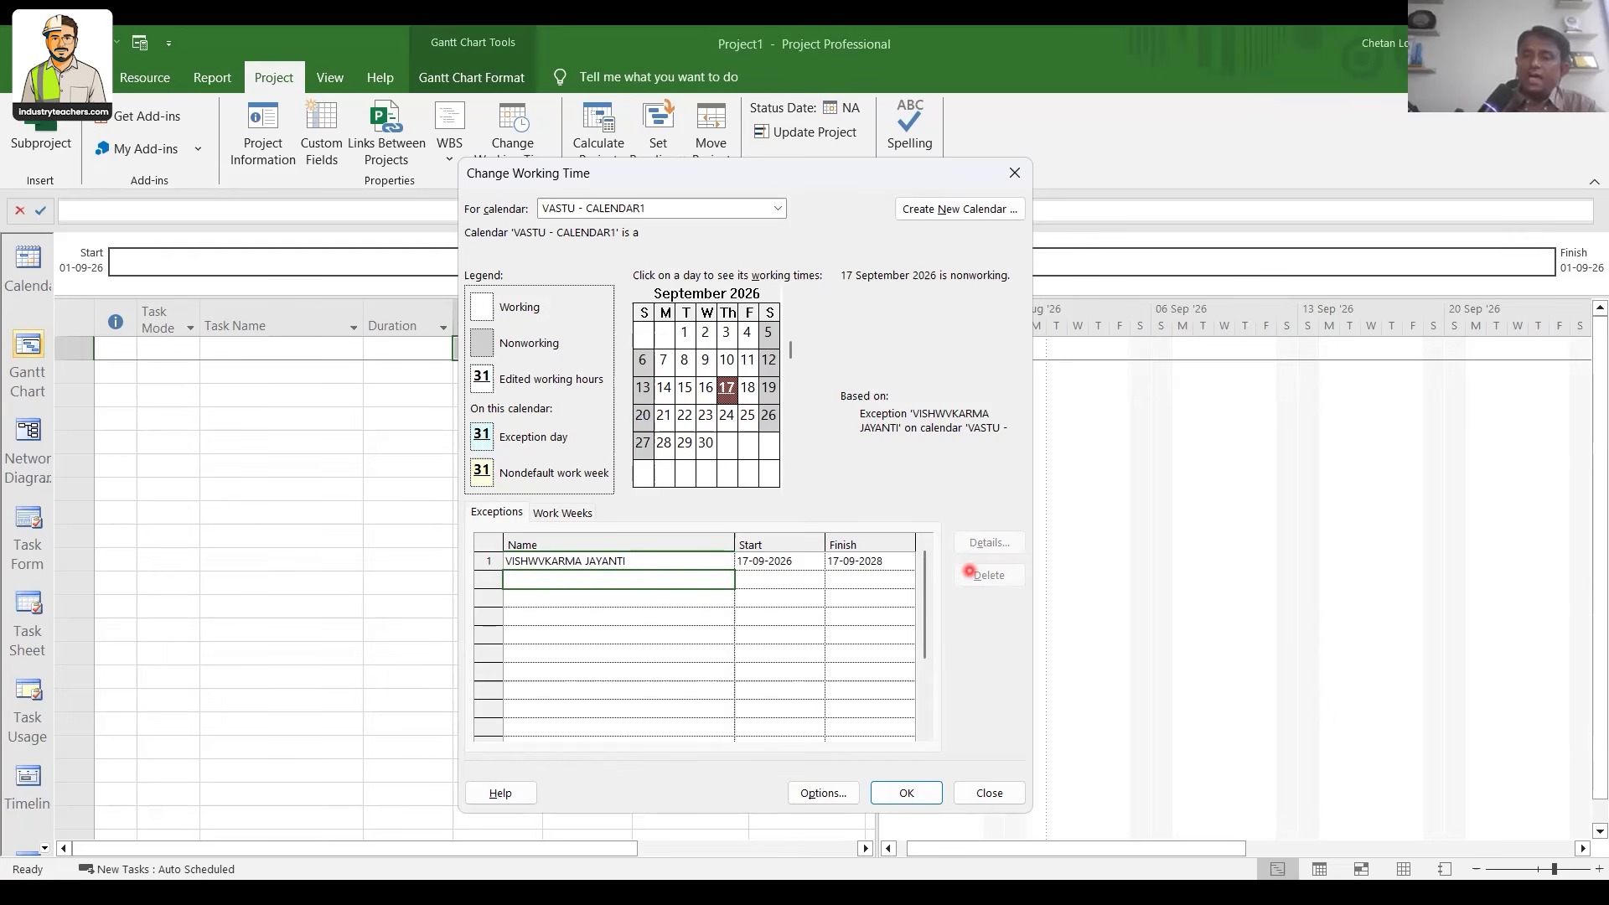
text(GANESH VISRJAN 2026)
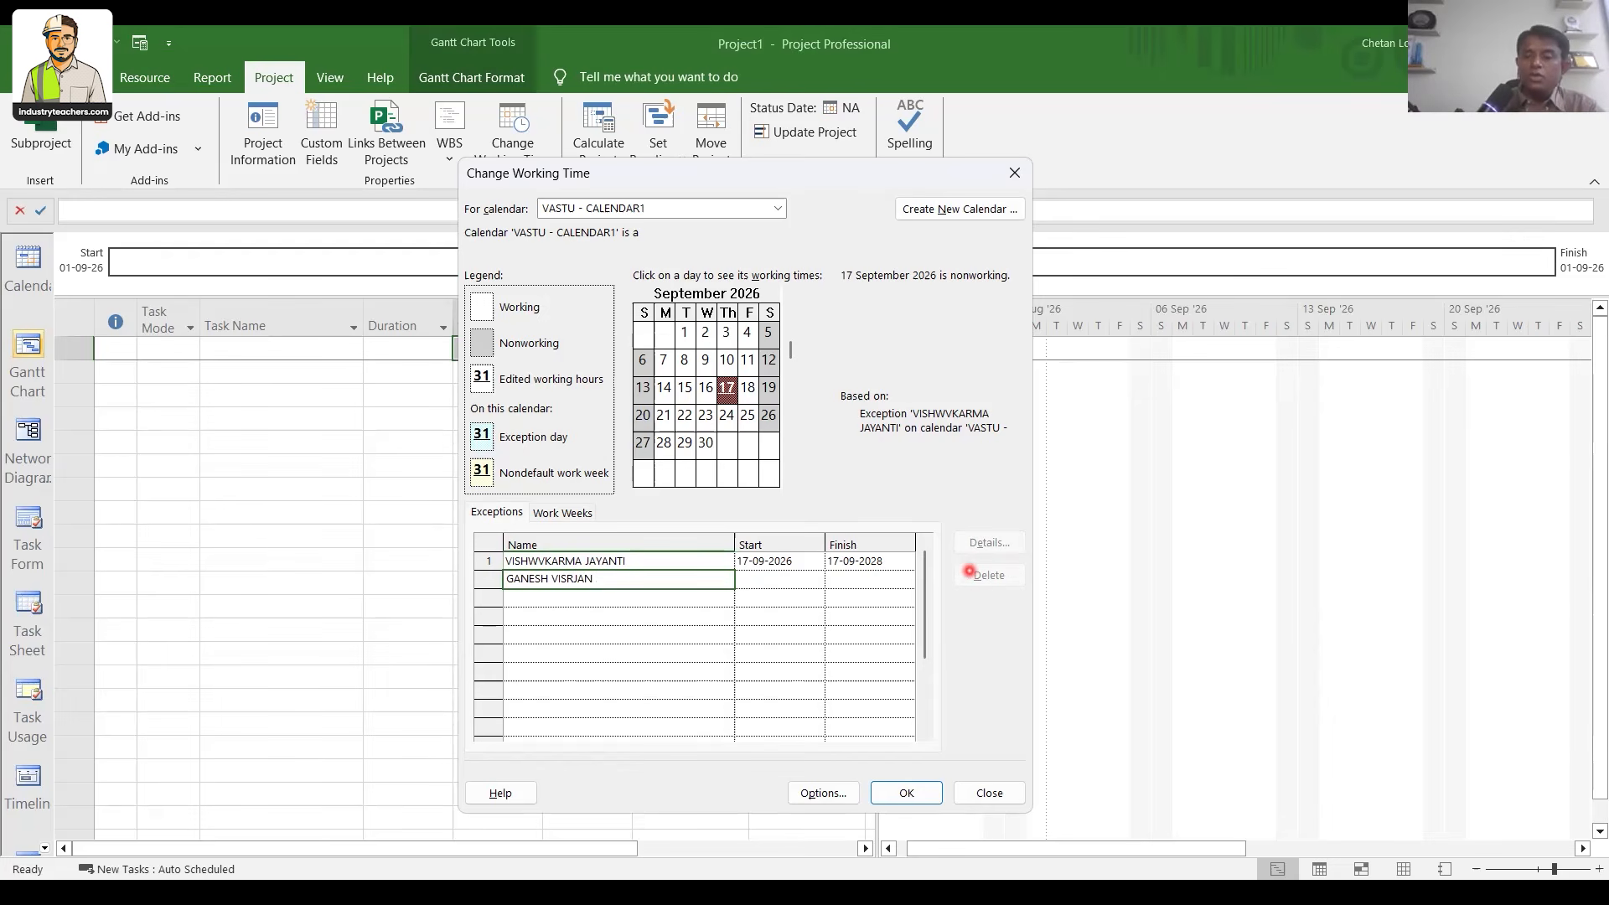
click(817, 579)
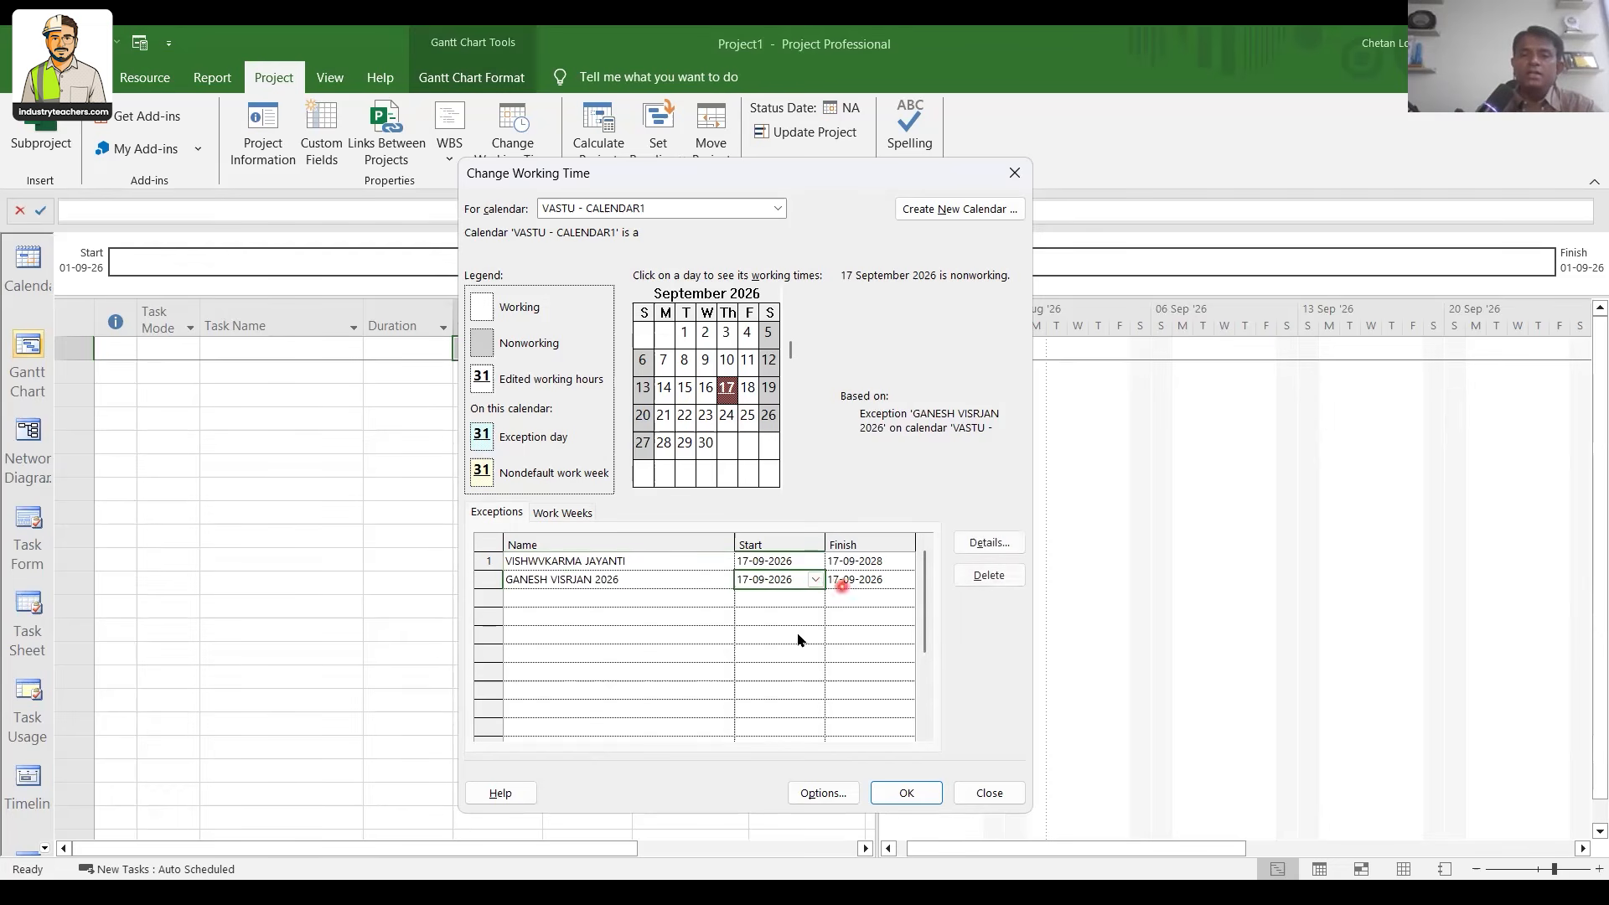
click(692, 692)
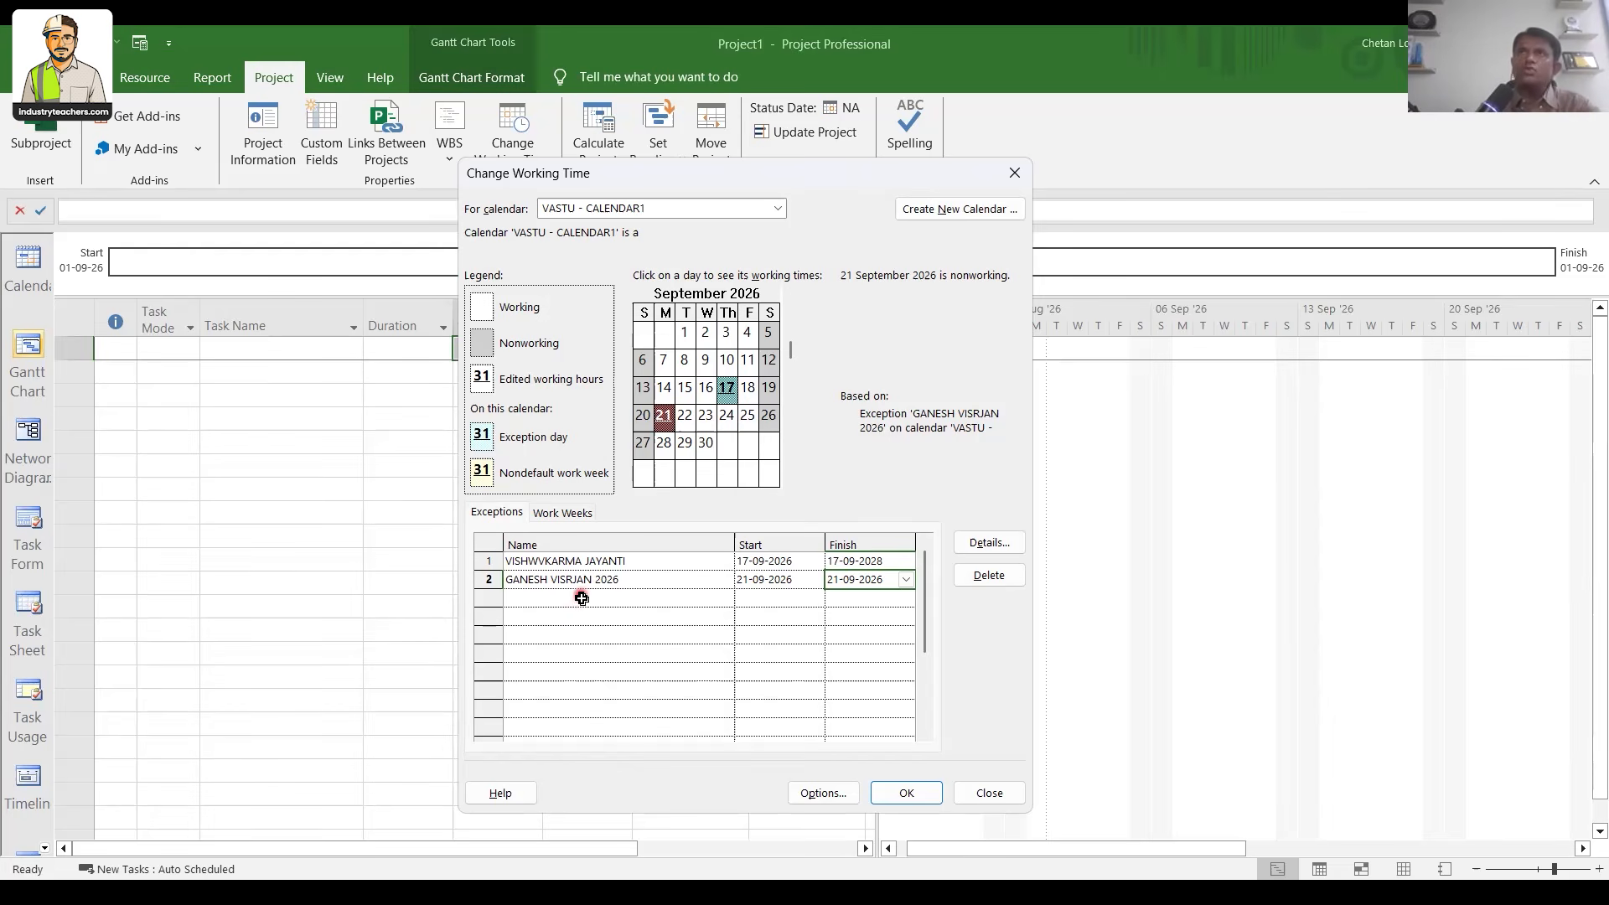
In the default work week's details, select Monday through Saturday and switch those days to specific working times
click(568, 520)
click(556, 561)
click(971, 540)
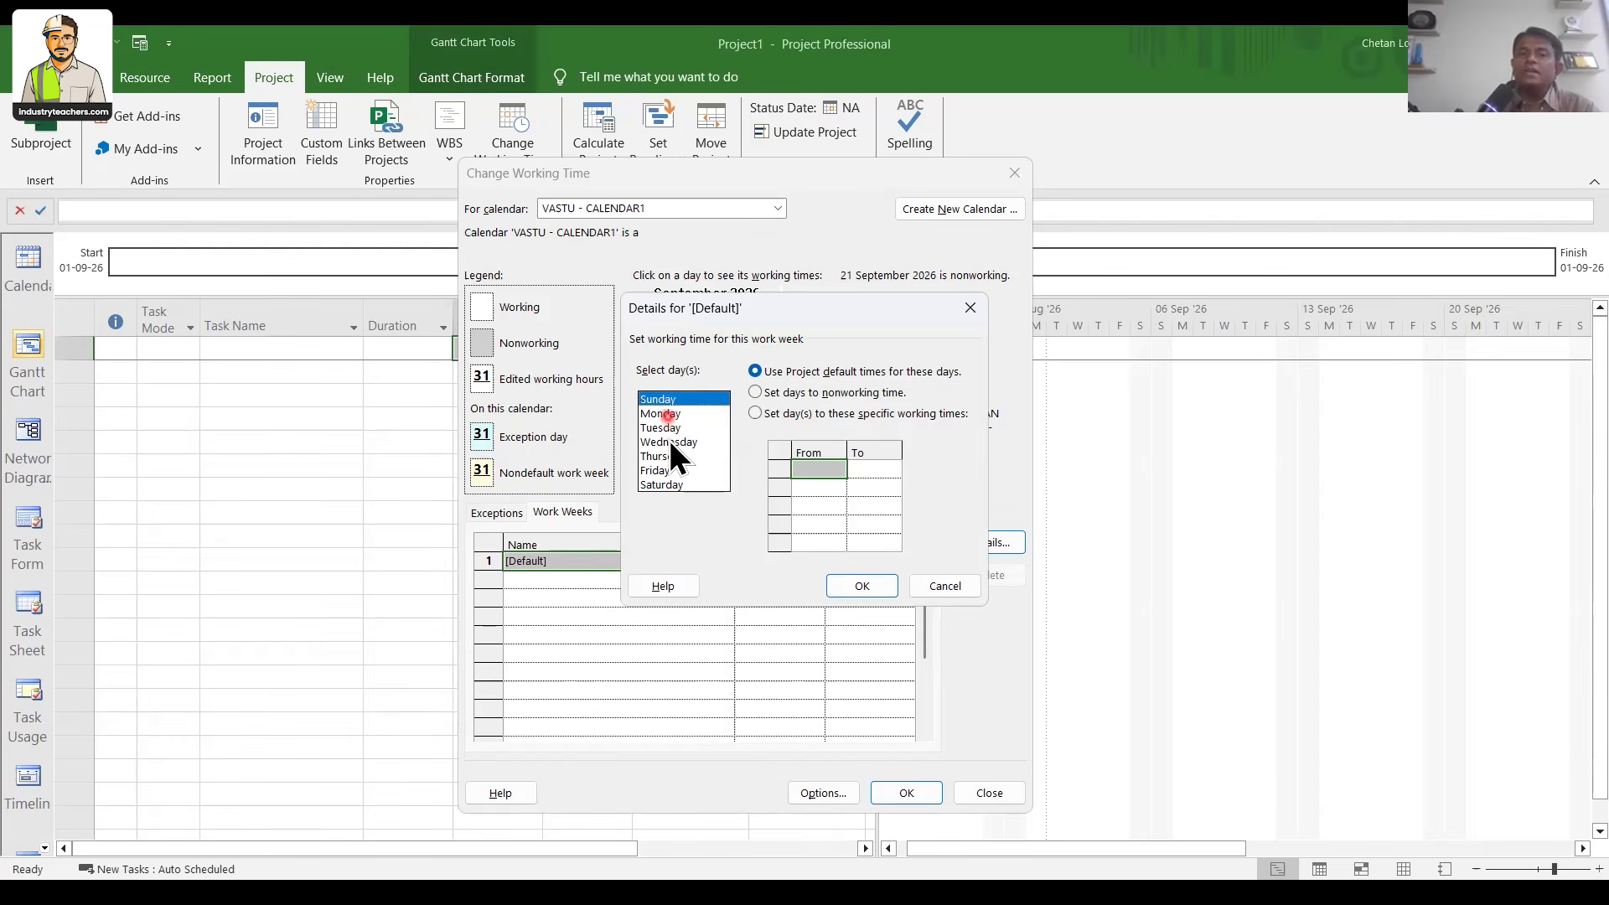
click(667, 415)
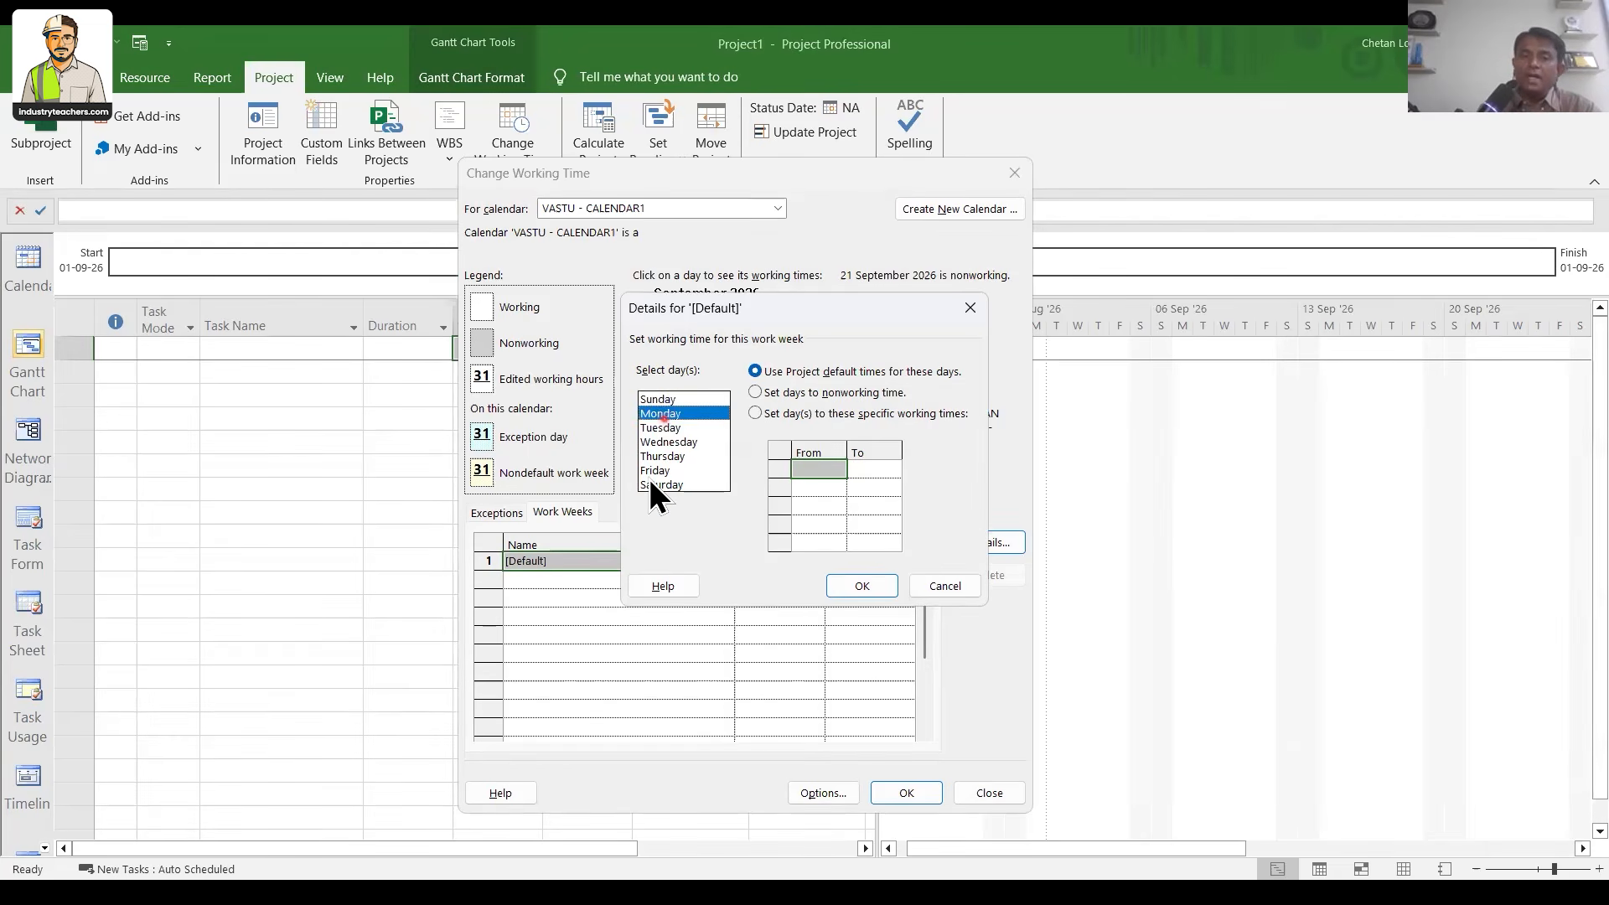
shift+click(650, 481)
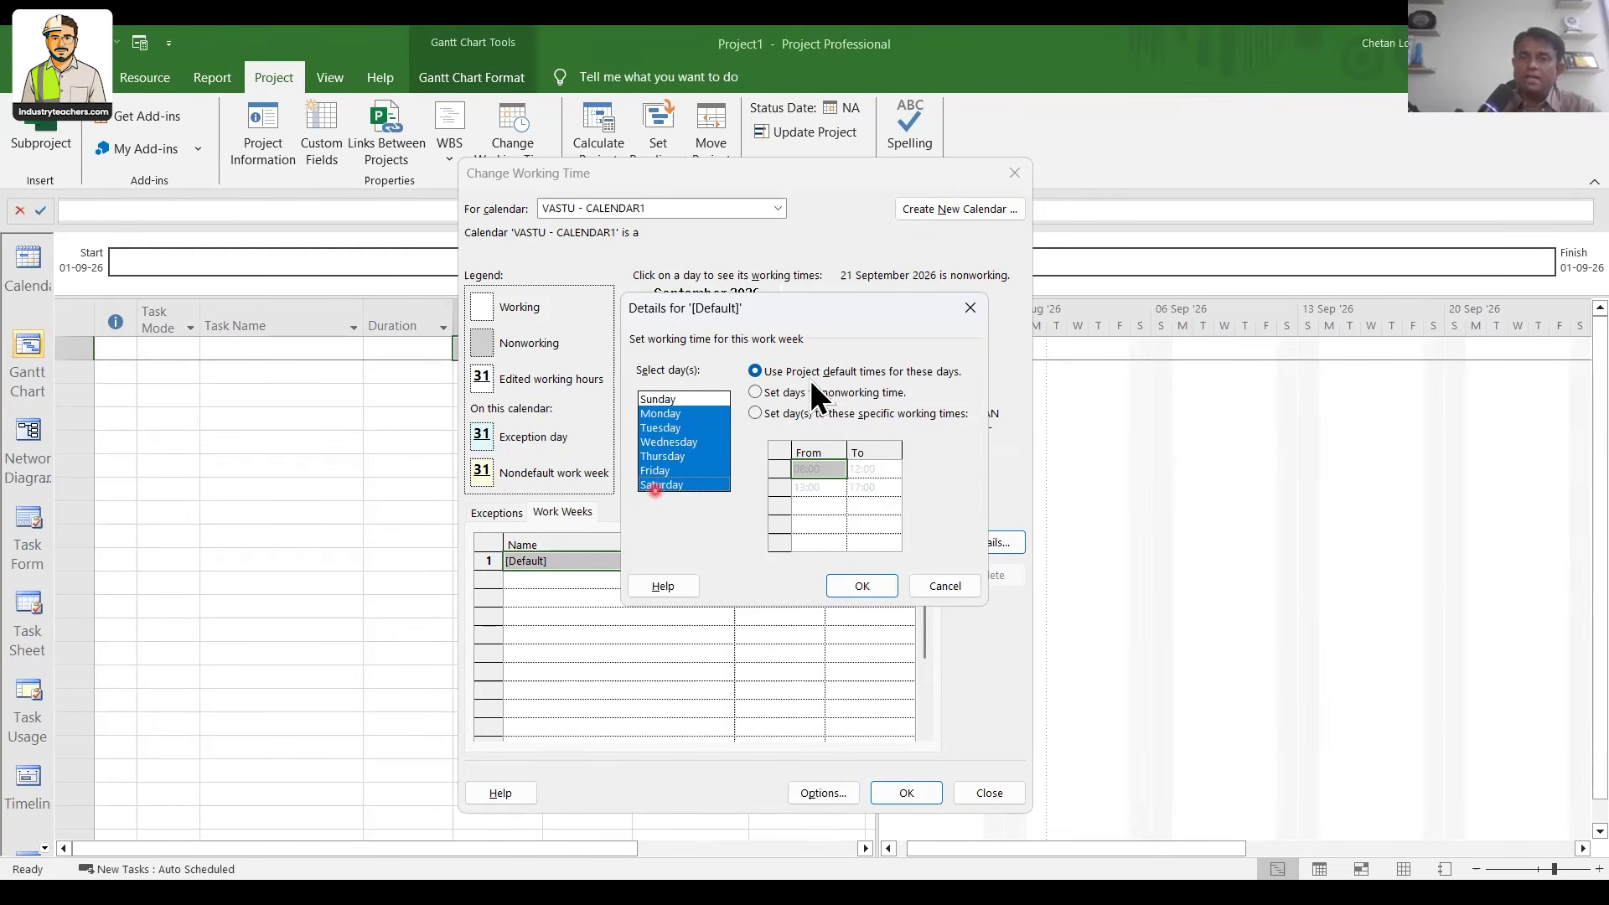
click(872, 379)
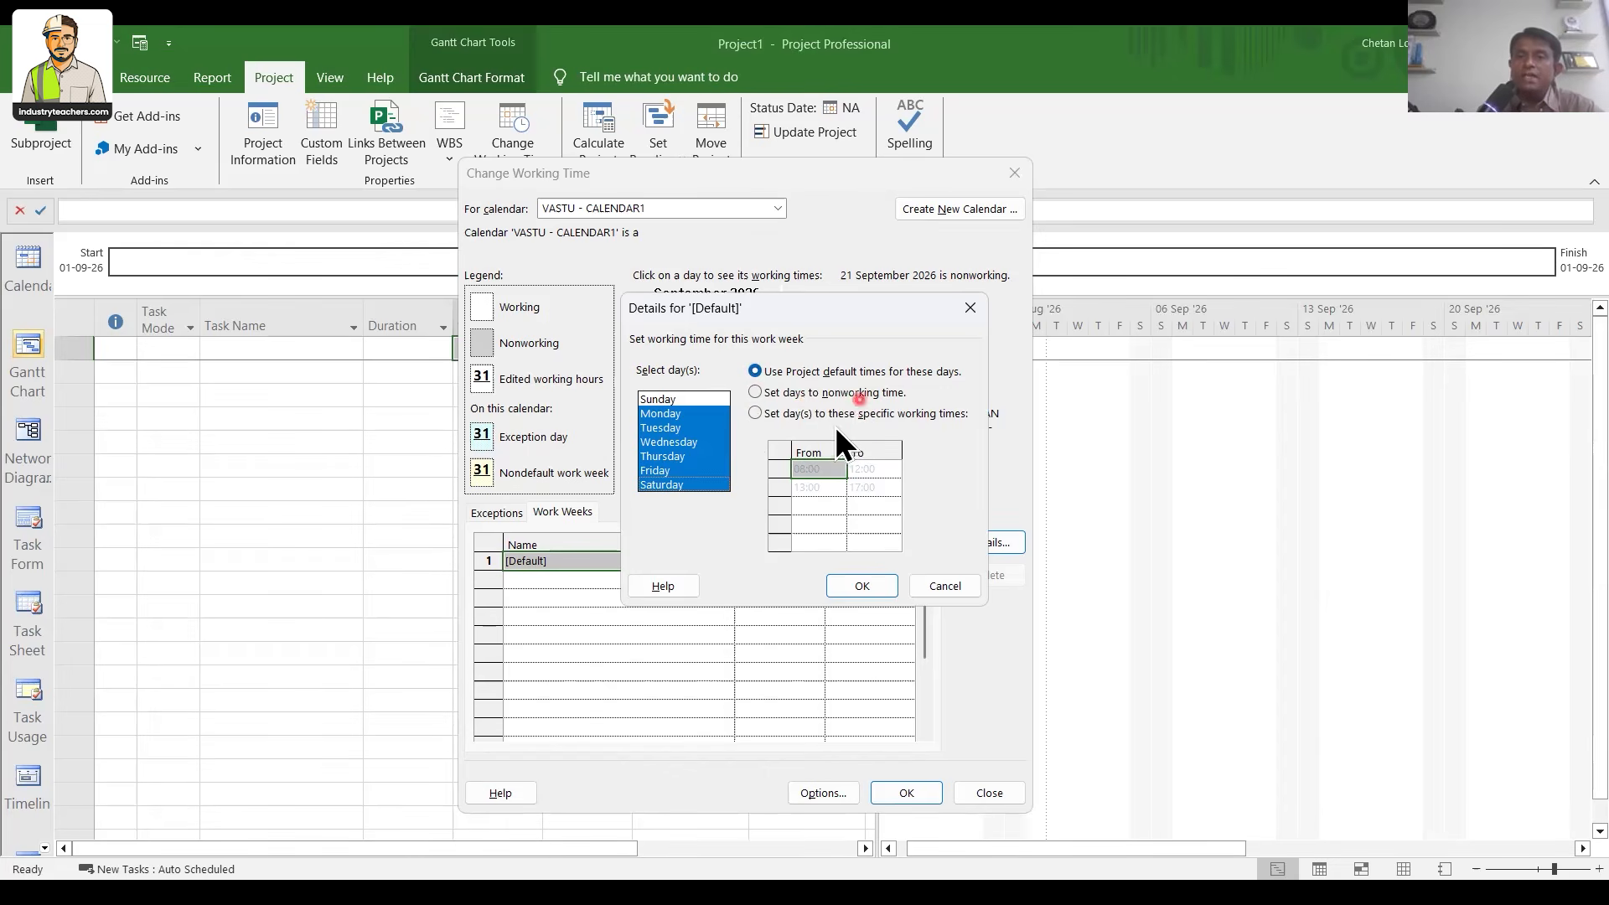
click(755, 414)
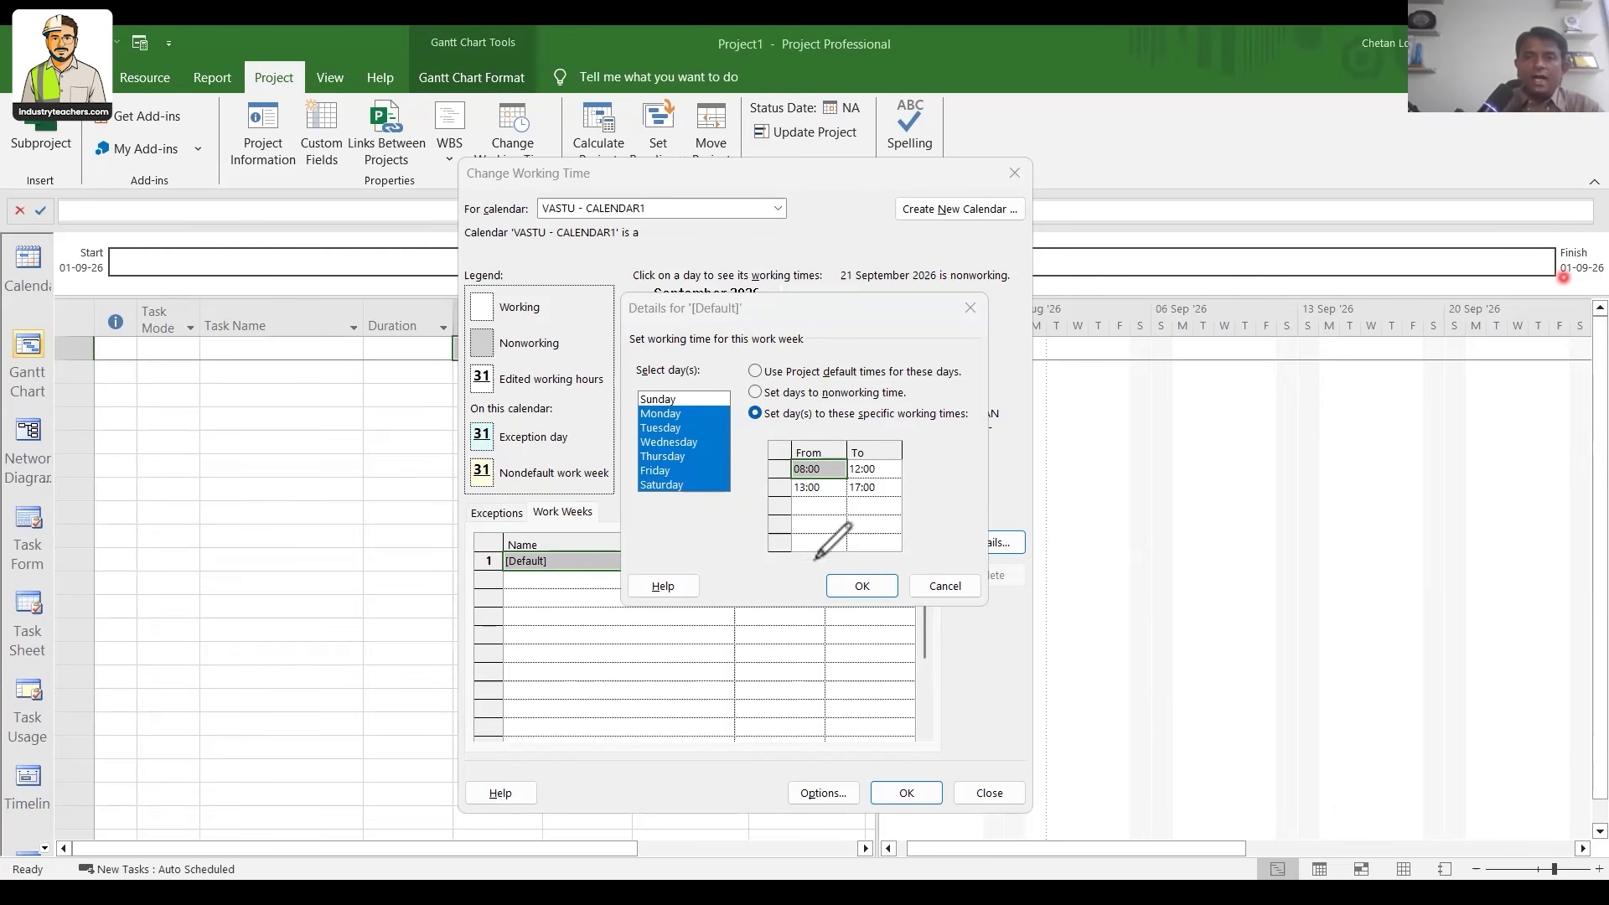
Annotate the work week details with a brace beside the days, vertical marks, and a circle around the working times
drag(713, 400, 706, 505)
mouse_move(762, 402)
mouse_down()
mouse_move(762, 442)
mouse_move(812, 440)
mouse_up()
drag(897, 401, 895, 438)
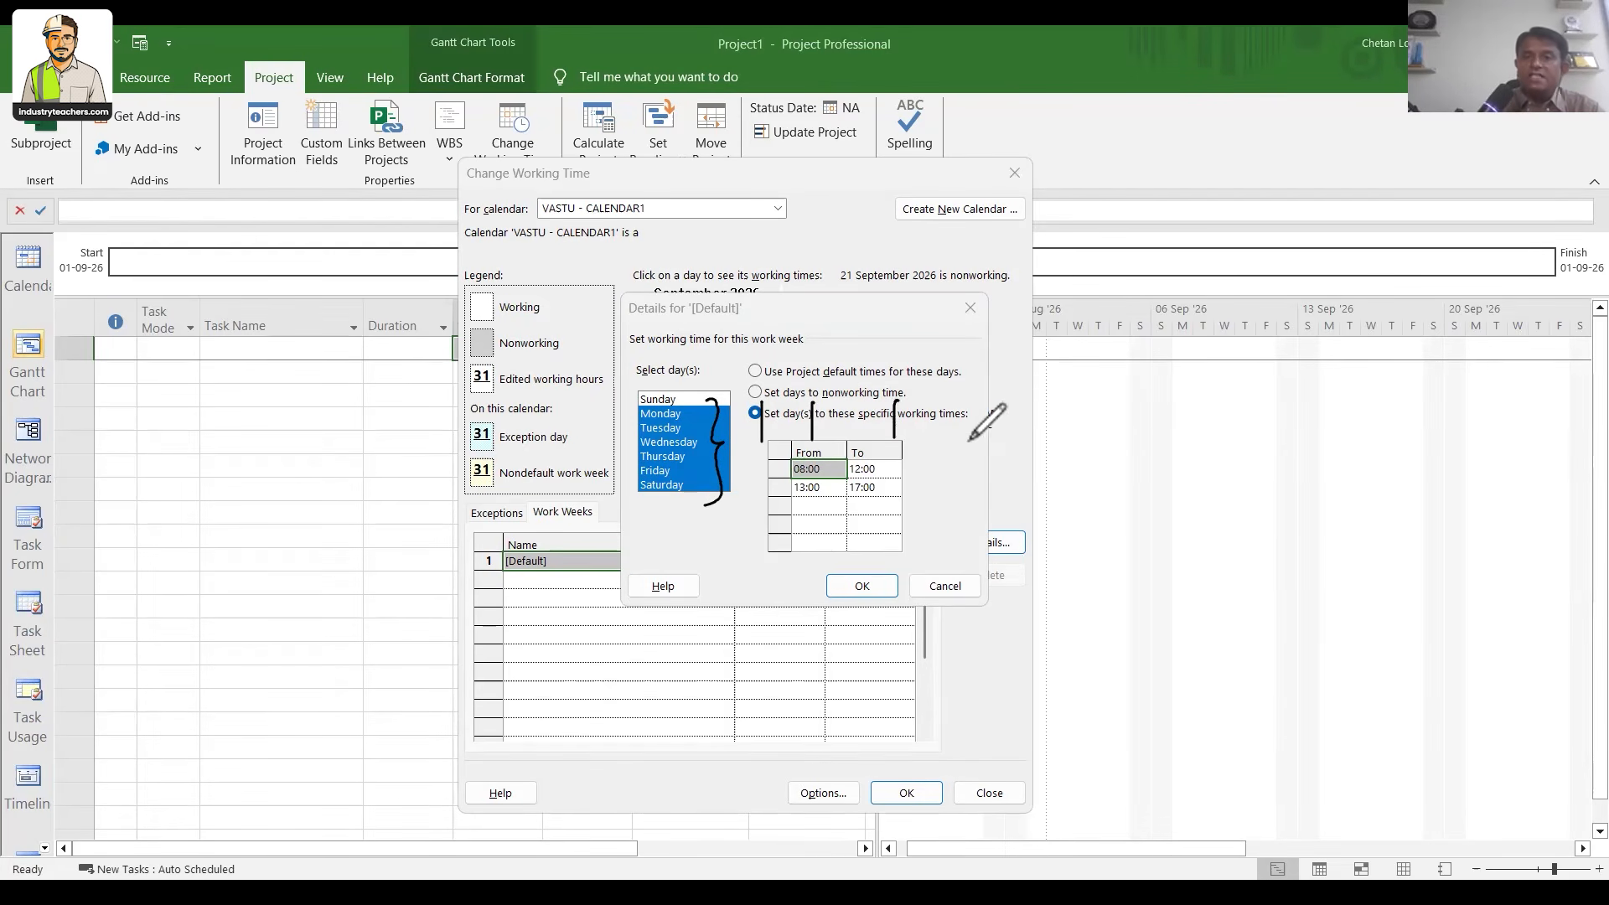
mouse_move(977, 394)
mouse_down()
mouse_move(971, 448)
mouse_move(775, 461)
mouse_move(874, 495)
mouse_up()
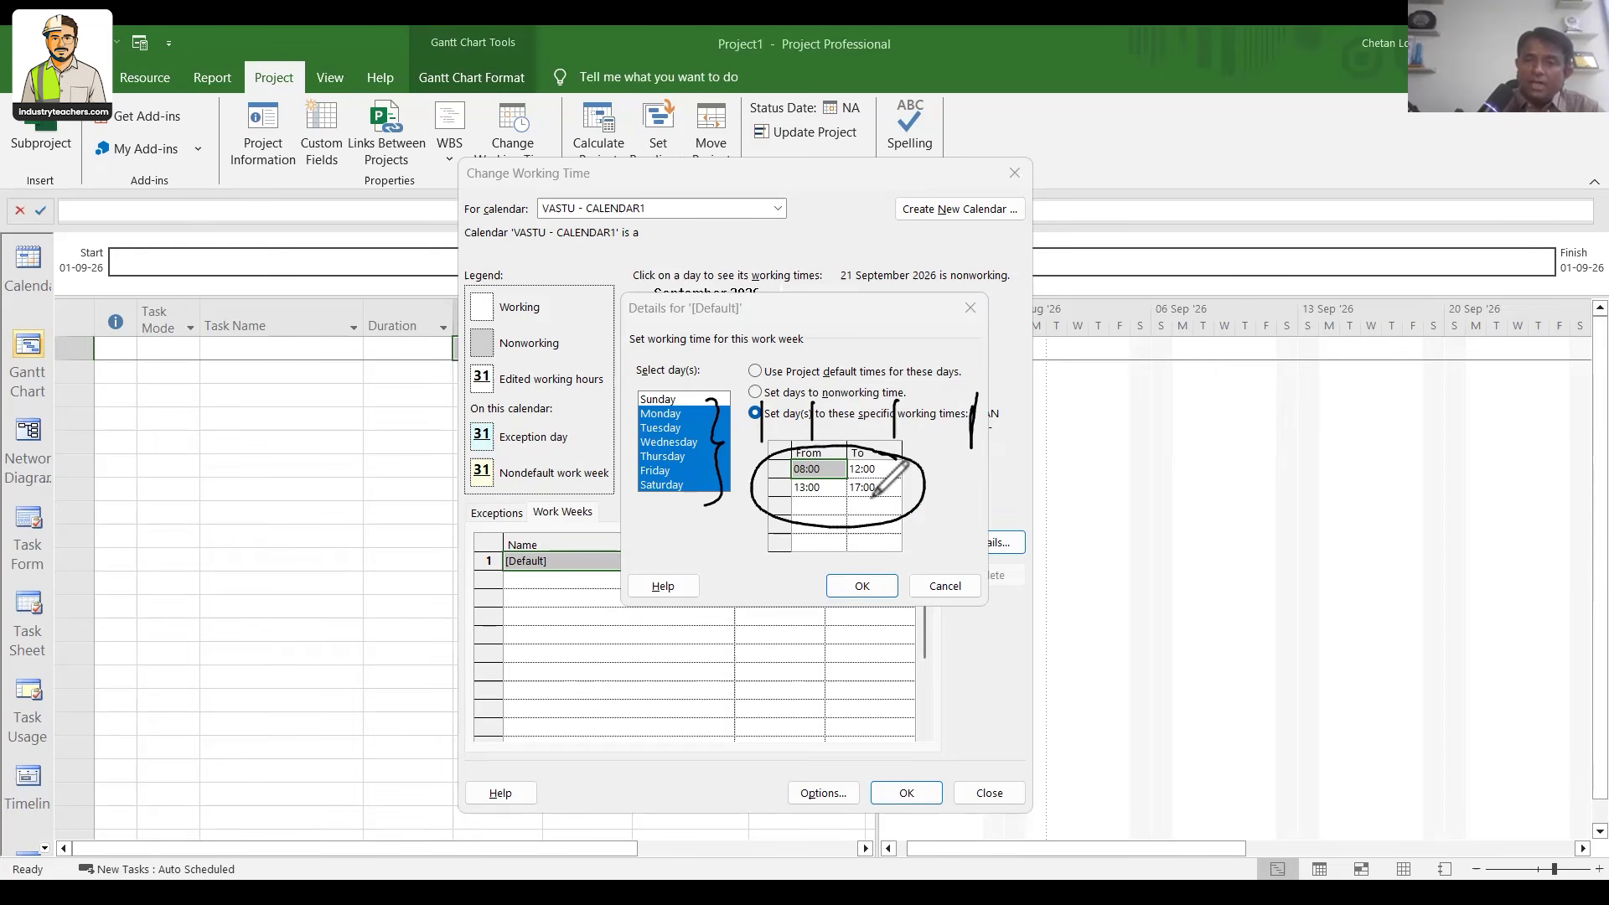
Handwrite and circle "9-13" and "14-18" beside the dialog, brace the selected weekdays, and clear the annotations
mouse_move(1015, 459)
mouse_down()
mouse_move(991, 488)
mouse_move(1057, 457)
mouse_move(1078, 471)
mouse_up()
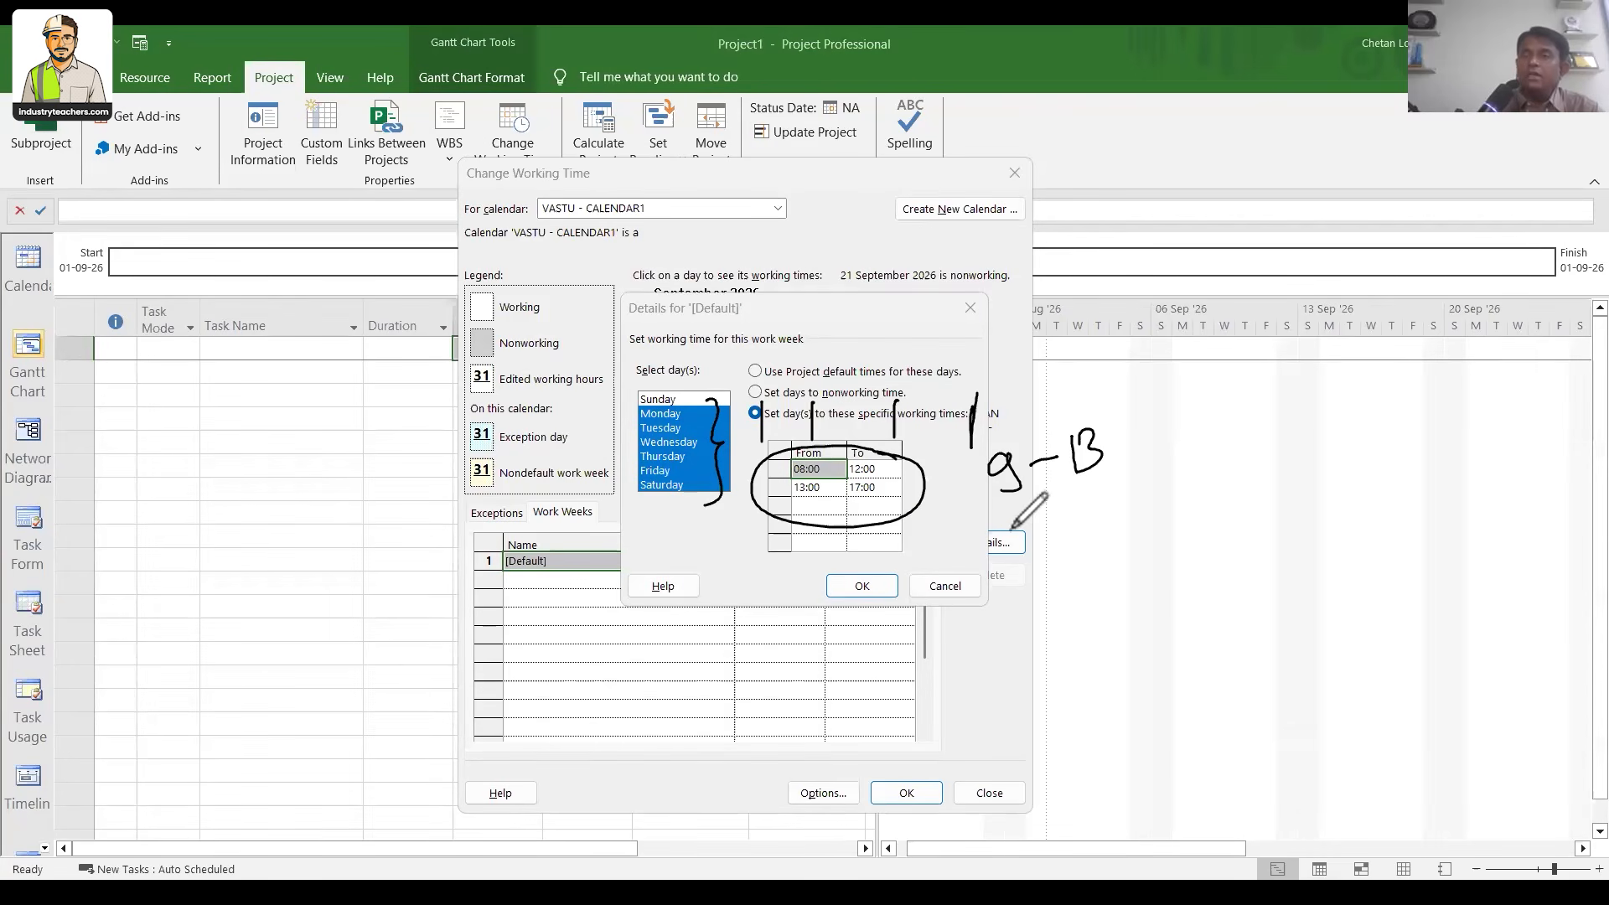
drag(1015, 524, 1021, 556)
drag(1032, 522, 1052, 543)
drag(1057, 529, 1115, 528)
drag(1128, 499, 1124, 502)
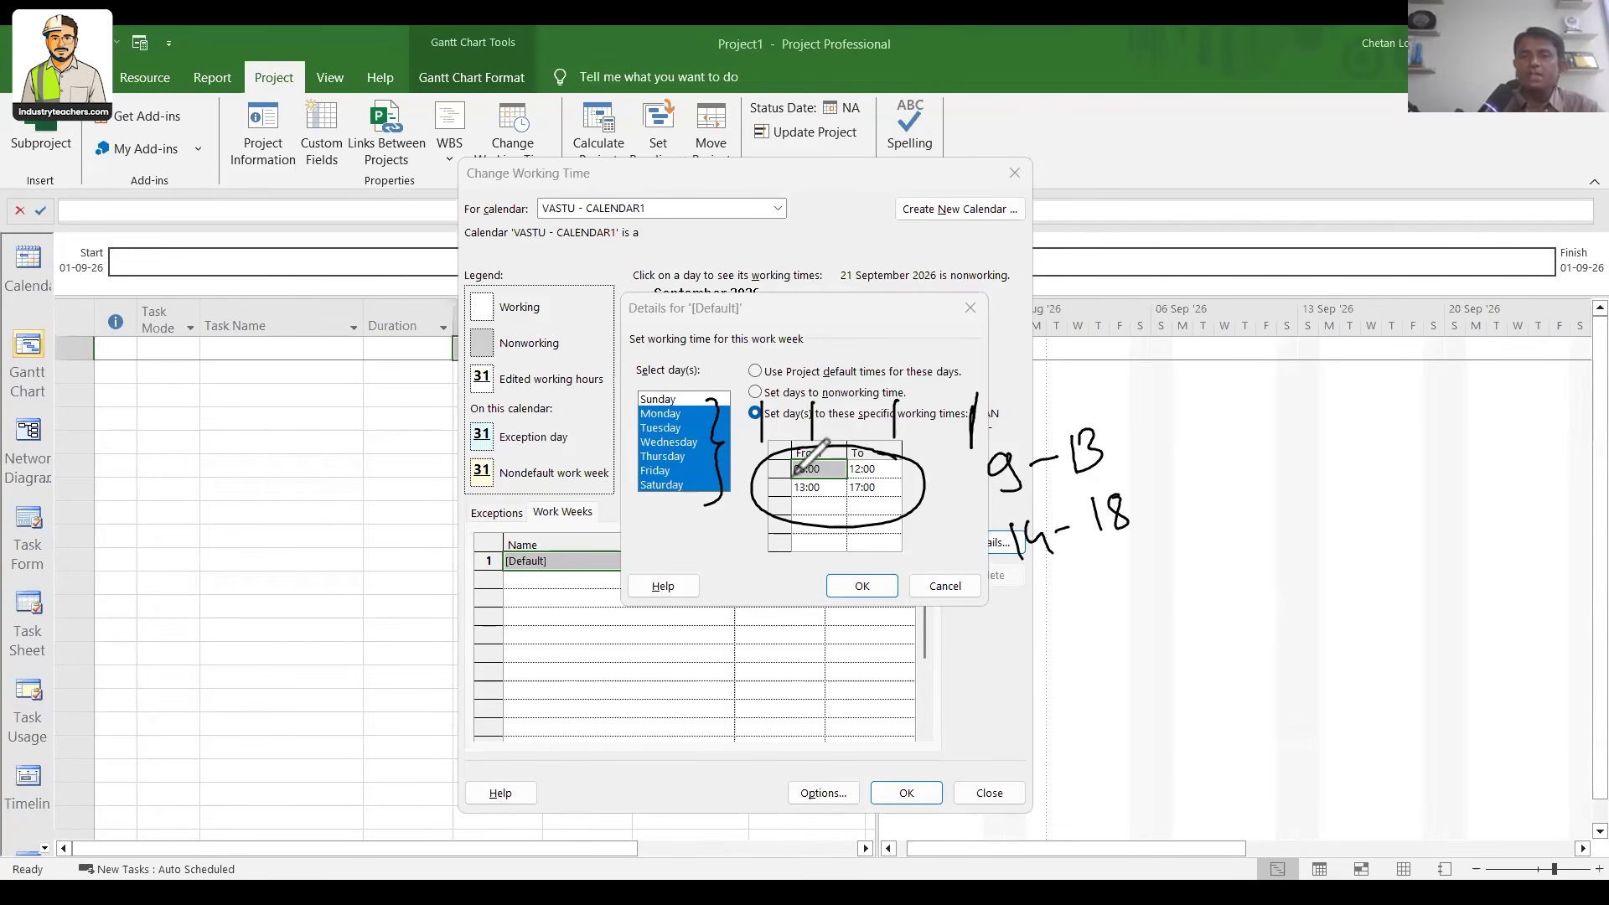
drag(1093, 397, 1090, 402)
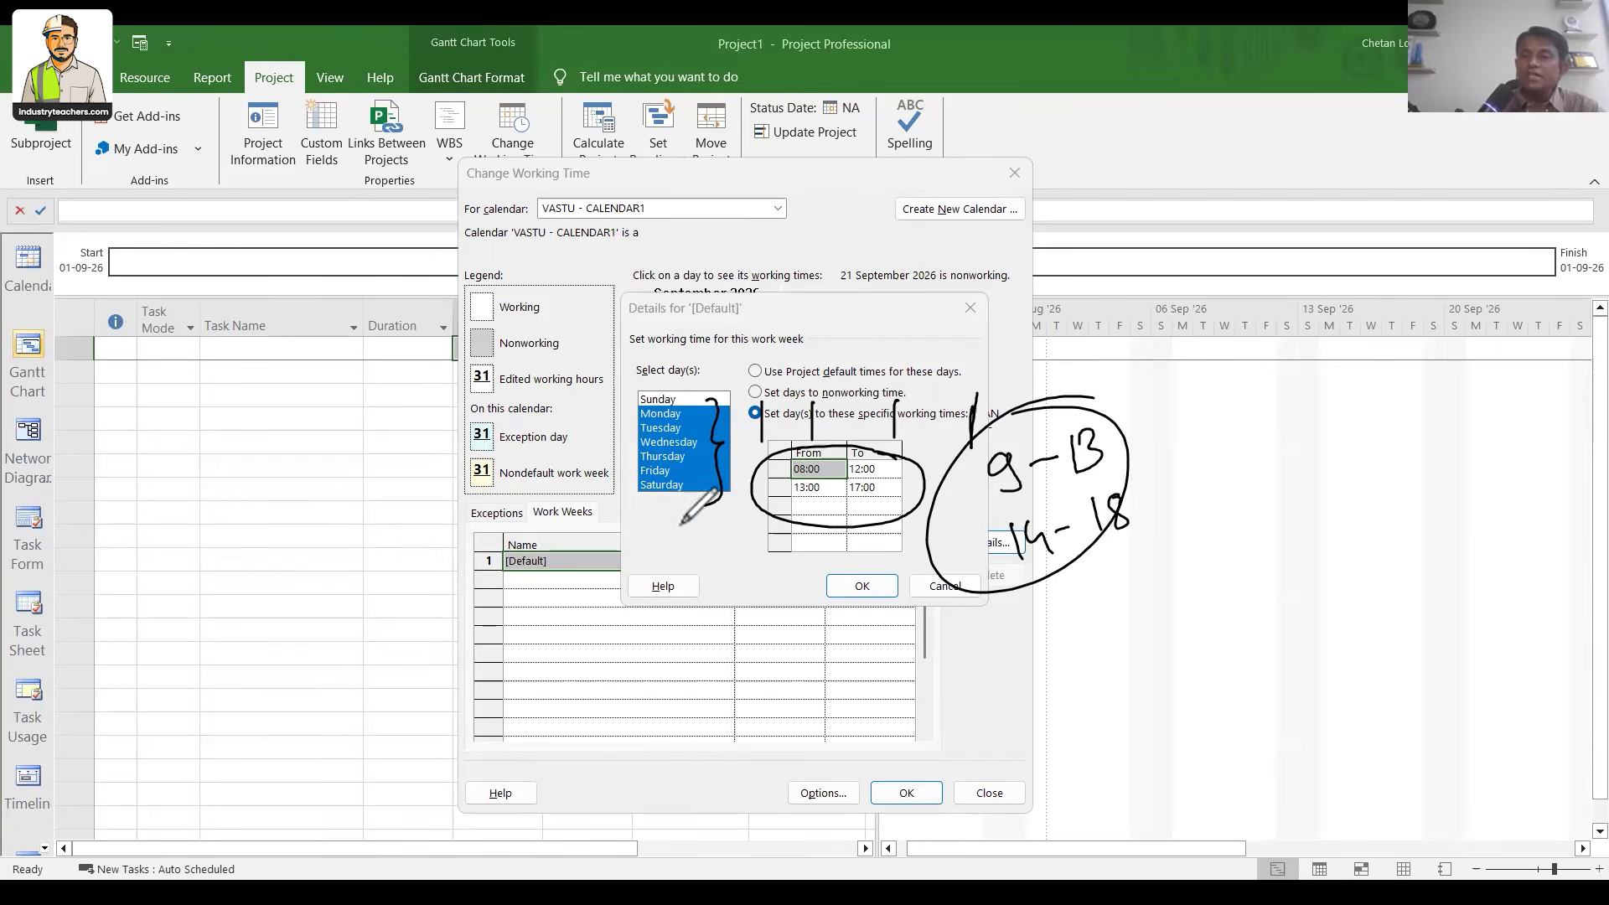
drag(634, 406, 636, 511)
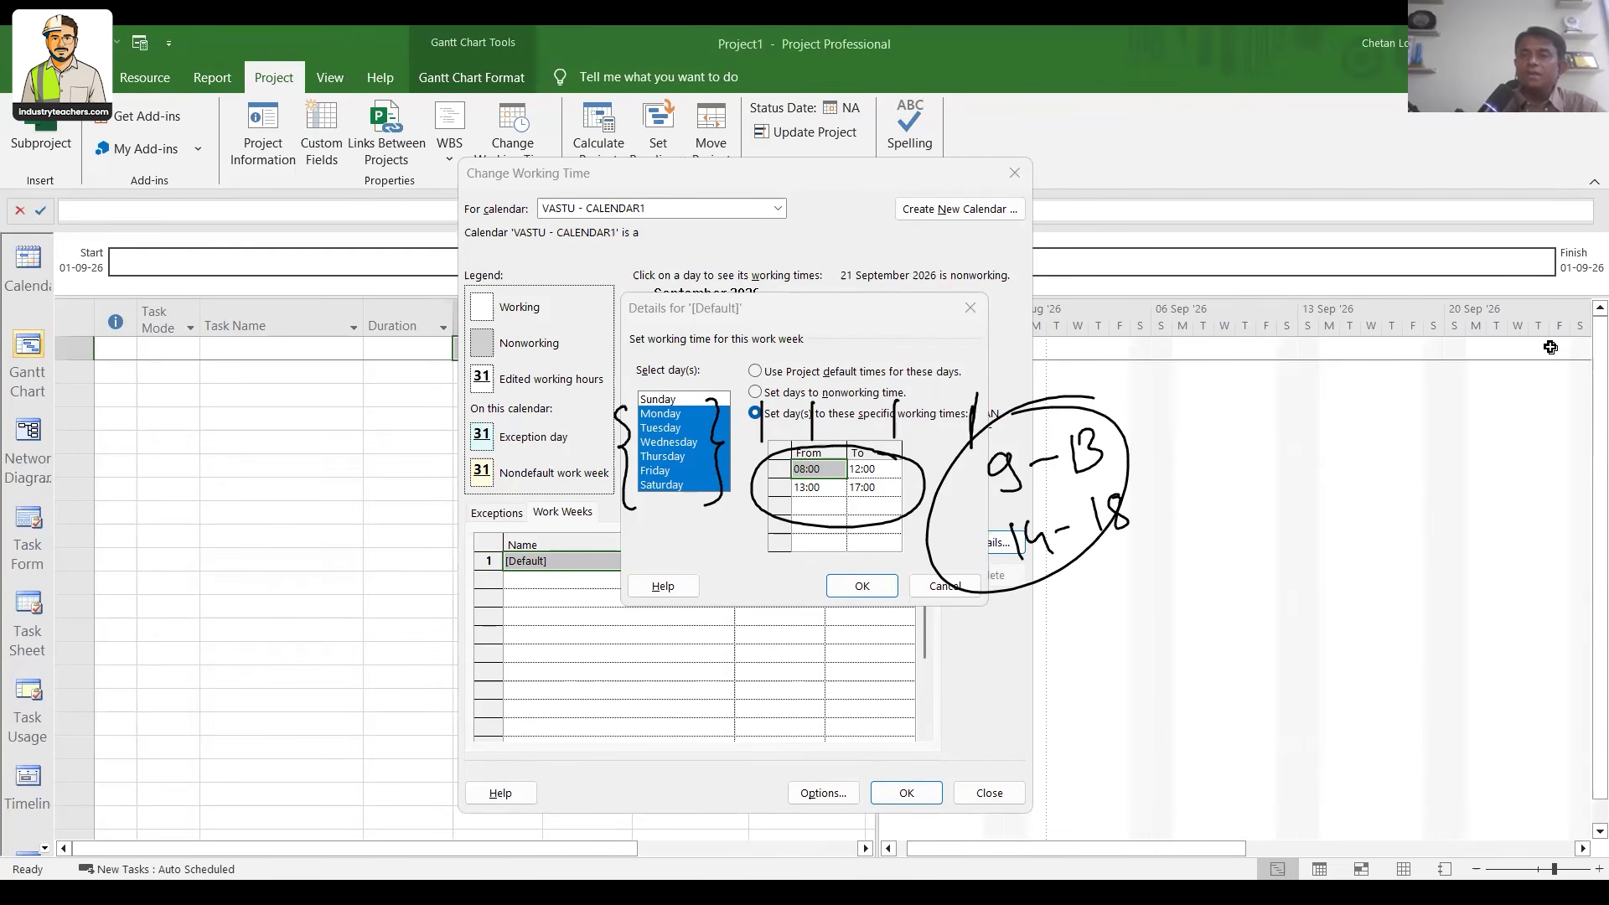
key(Escape)
Set the Monday-to-Saturday working times to 9:00-13:00 and 14:00-18:00, and save the calendar after checking 10 September 2026
click(820, 471)
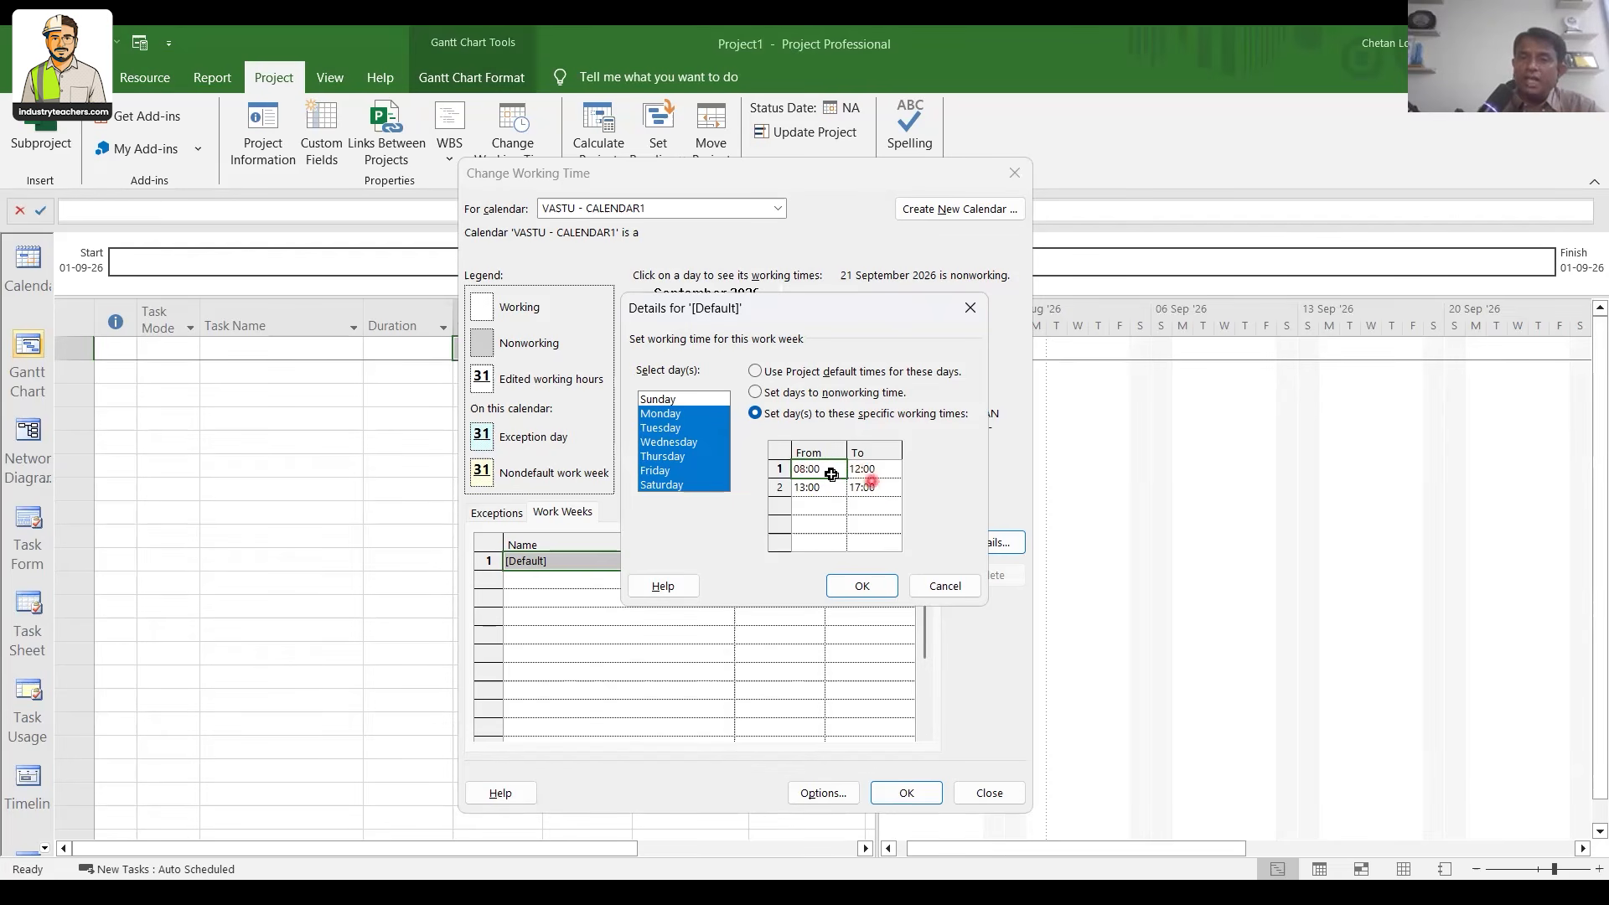
key(Tab)
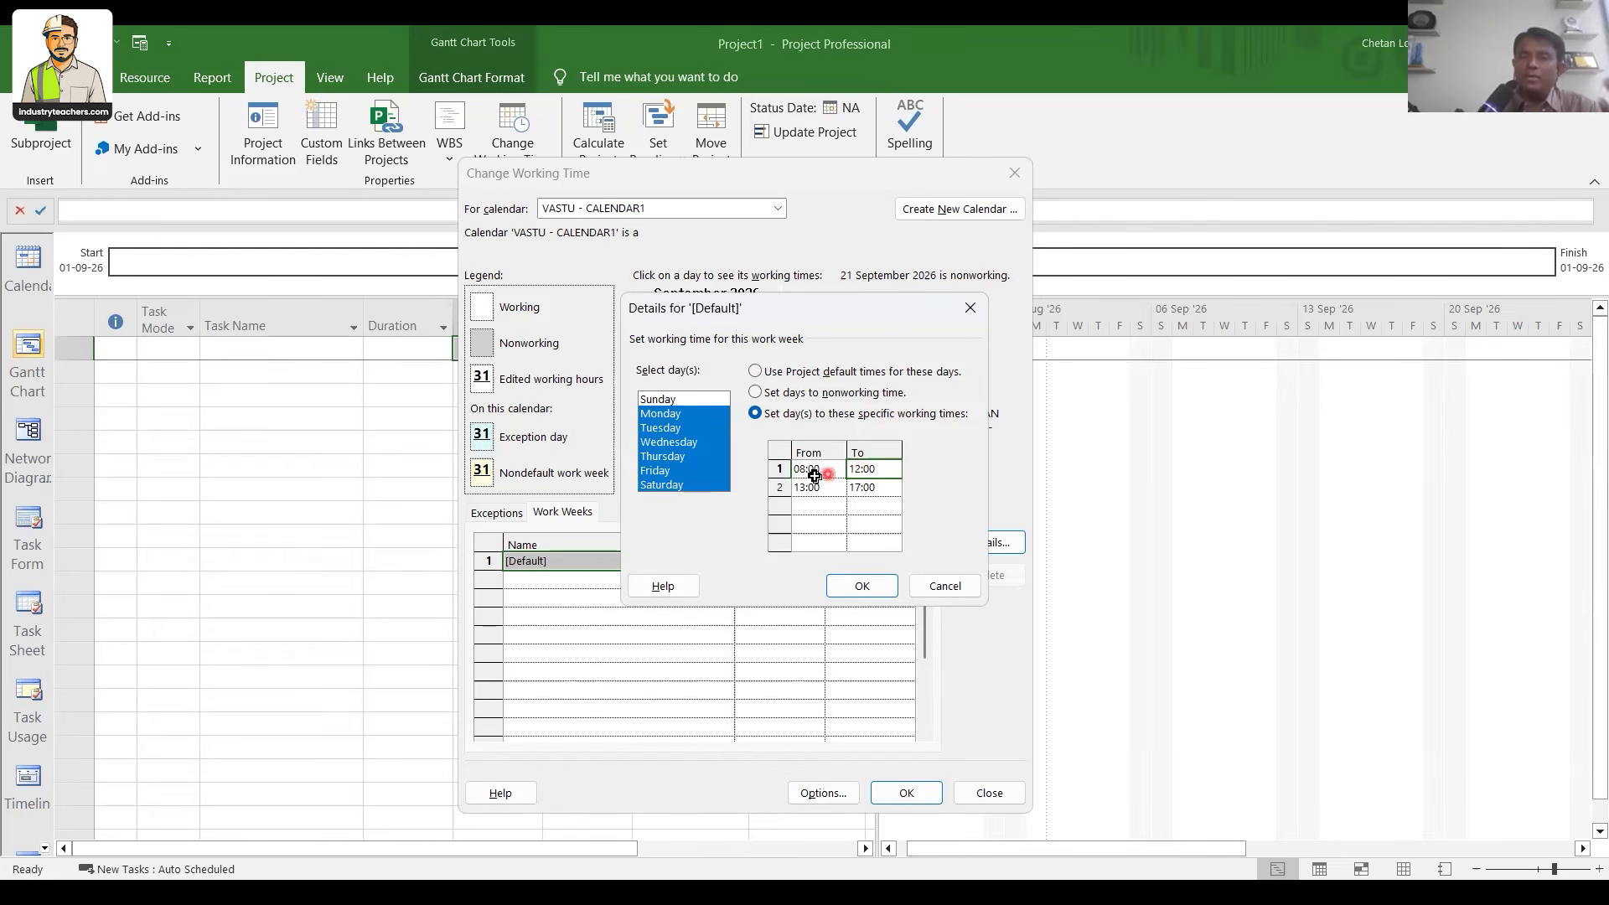
click(815, 475)
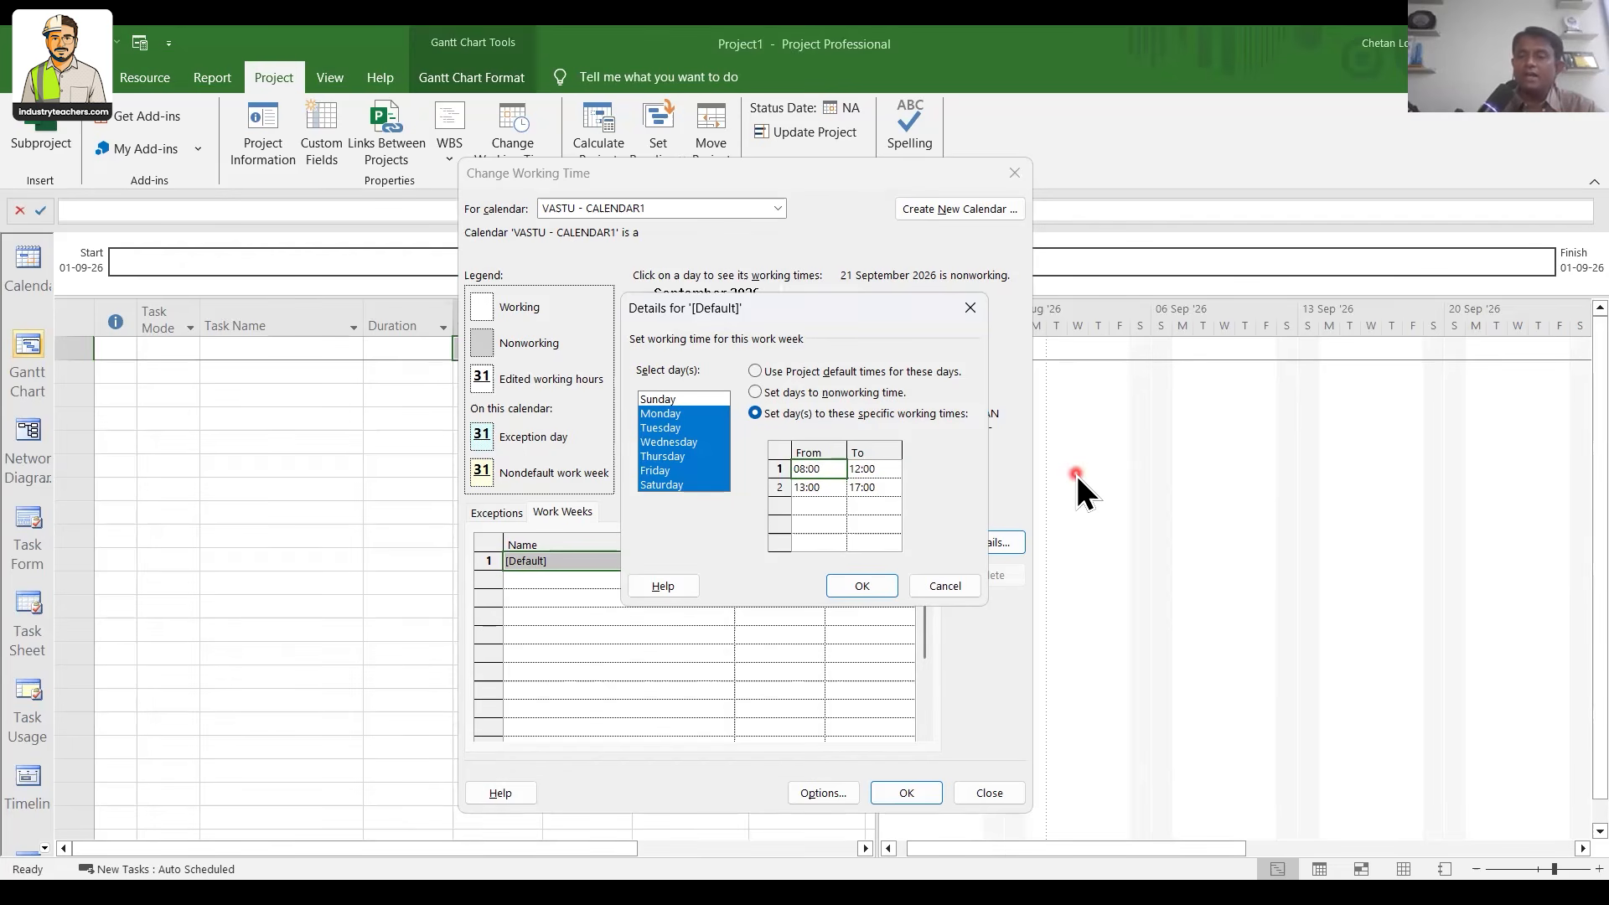
text(9)
key(Tab)
text(13)
key(Tab)
key(Down)
key(Up)
text(14)
key(Tab)
text(18)
key(Return)
click(816, 474)
click(861, 586)
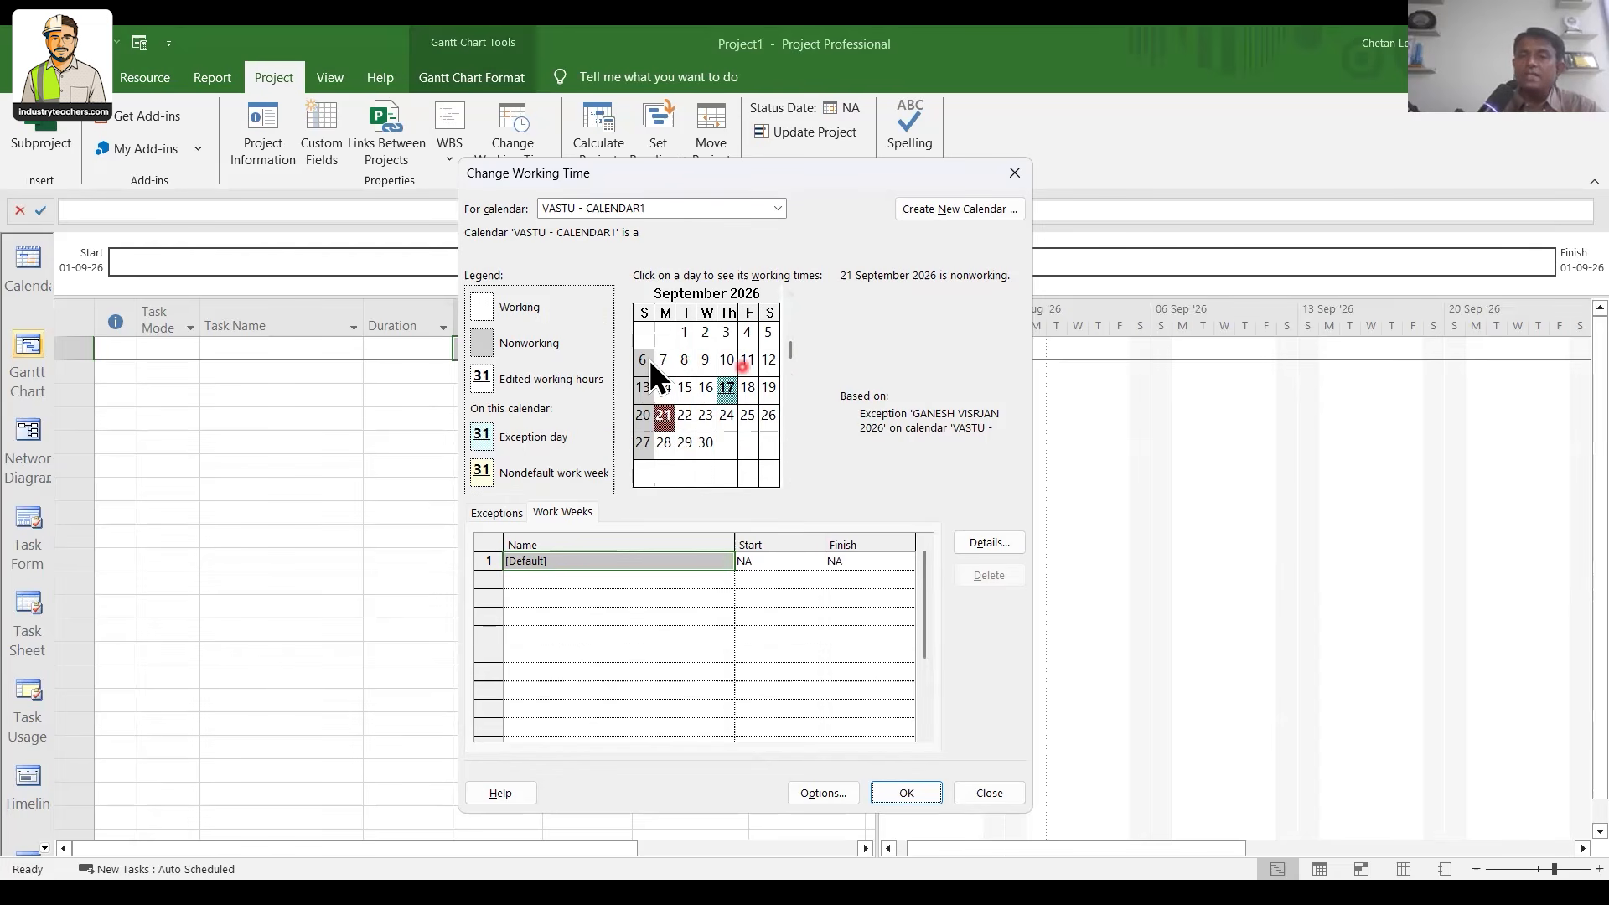
click(726, 358)
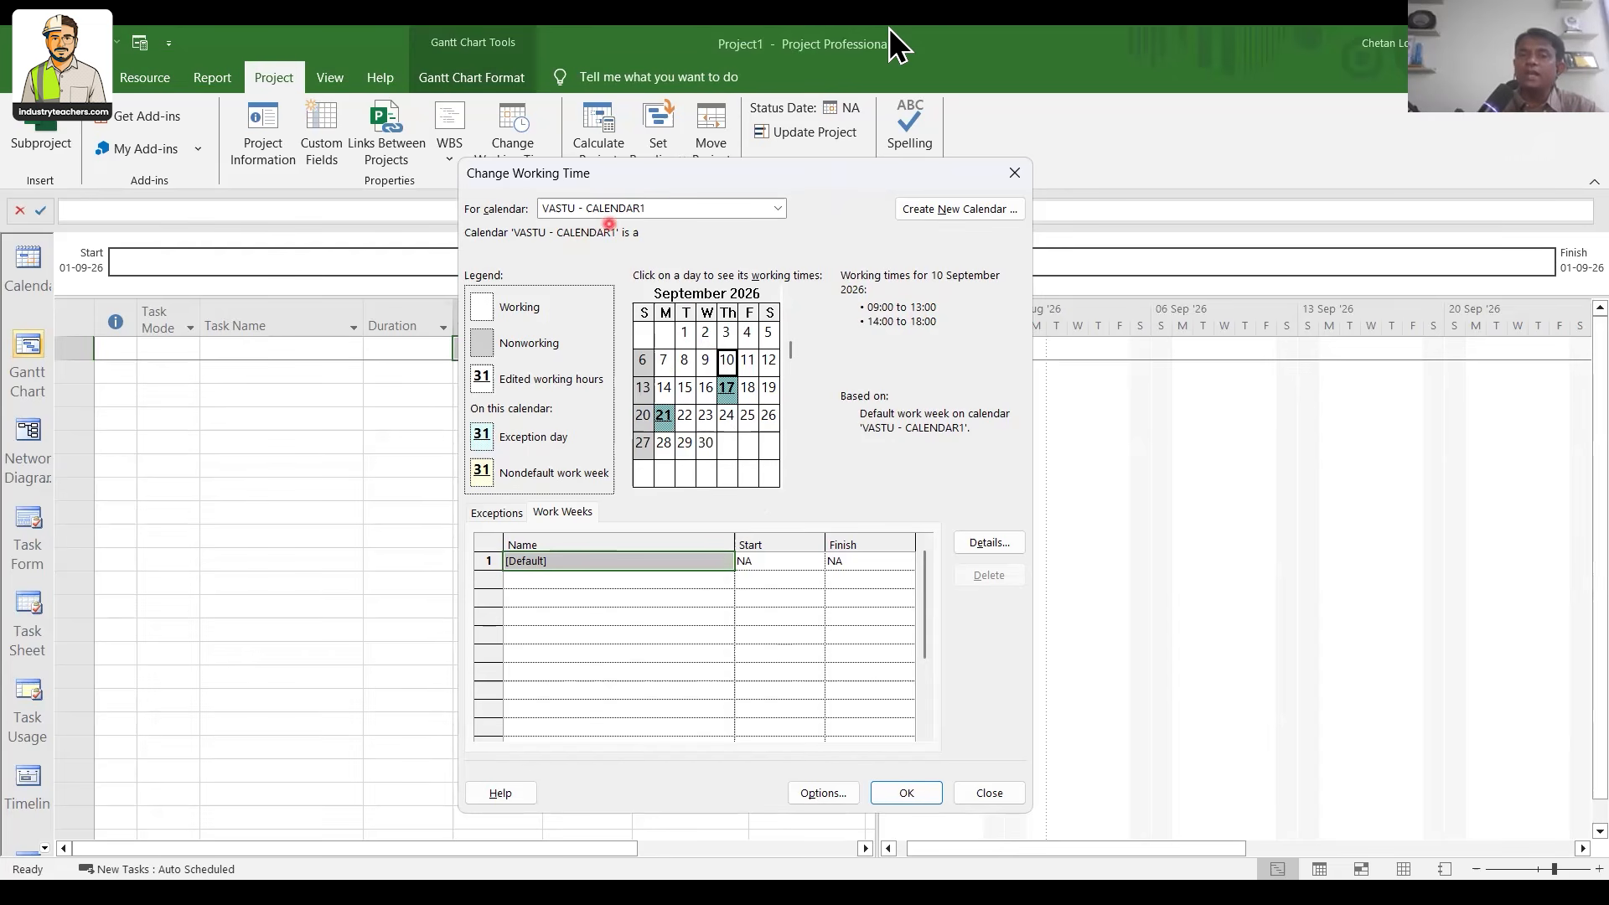
click(909, 793)
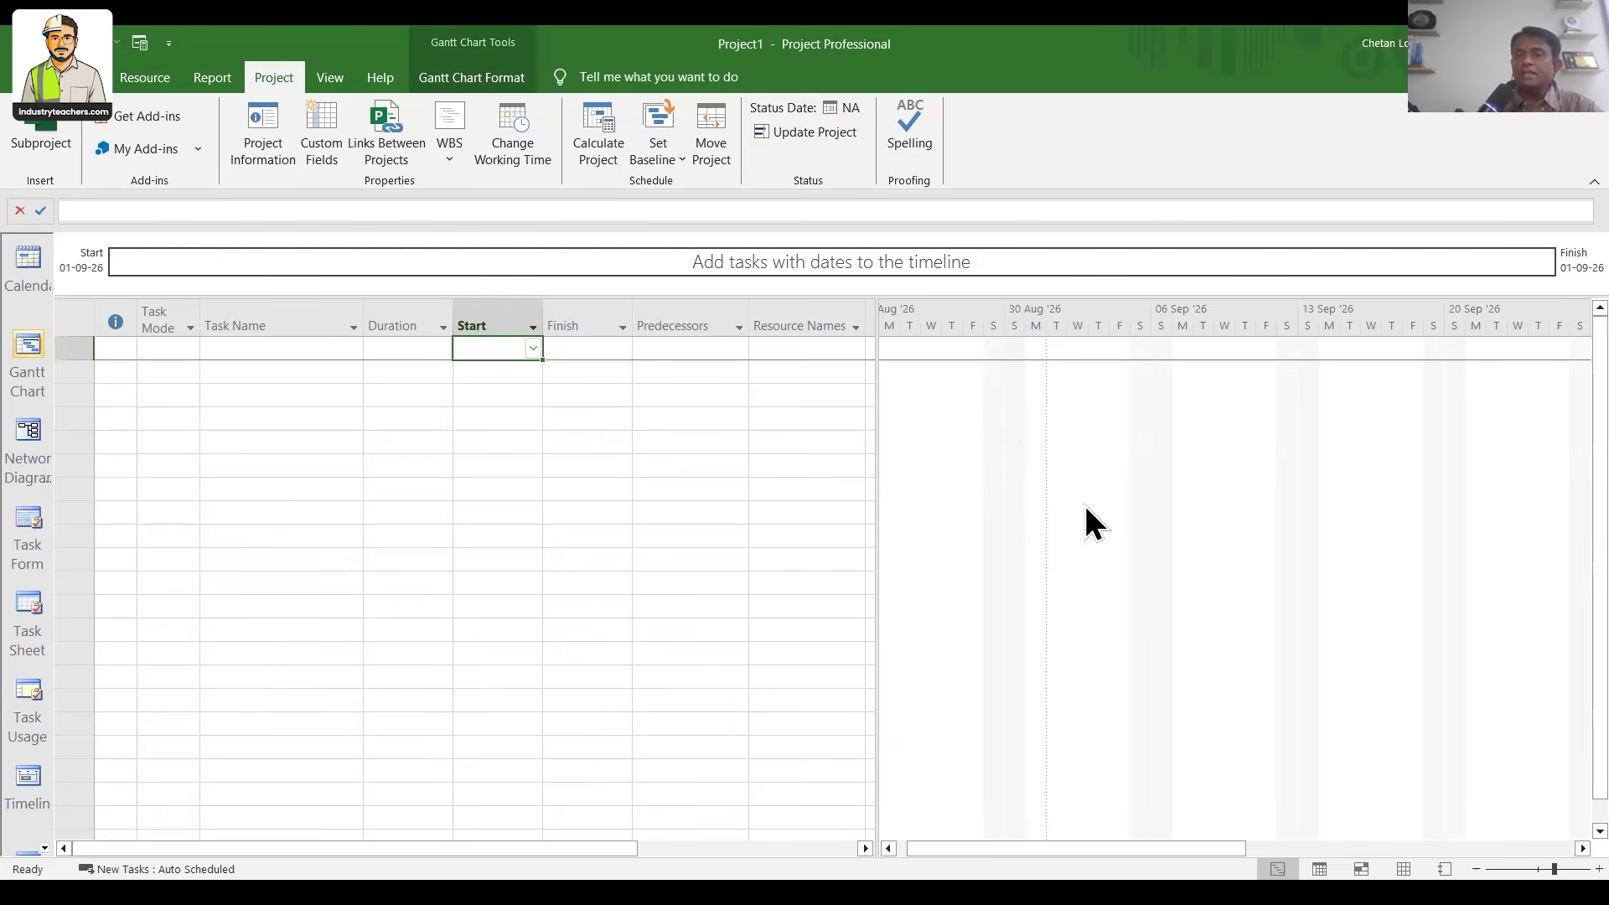
Set the Gantt chart's nonworking time shading to light orange with a gray fill pattern
right_click(1000, 421)
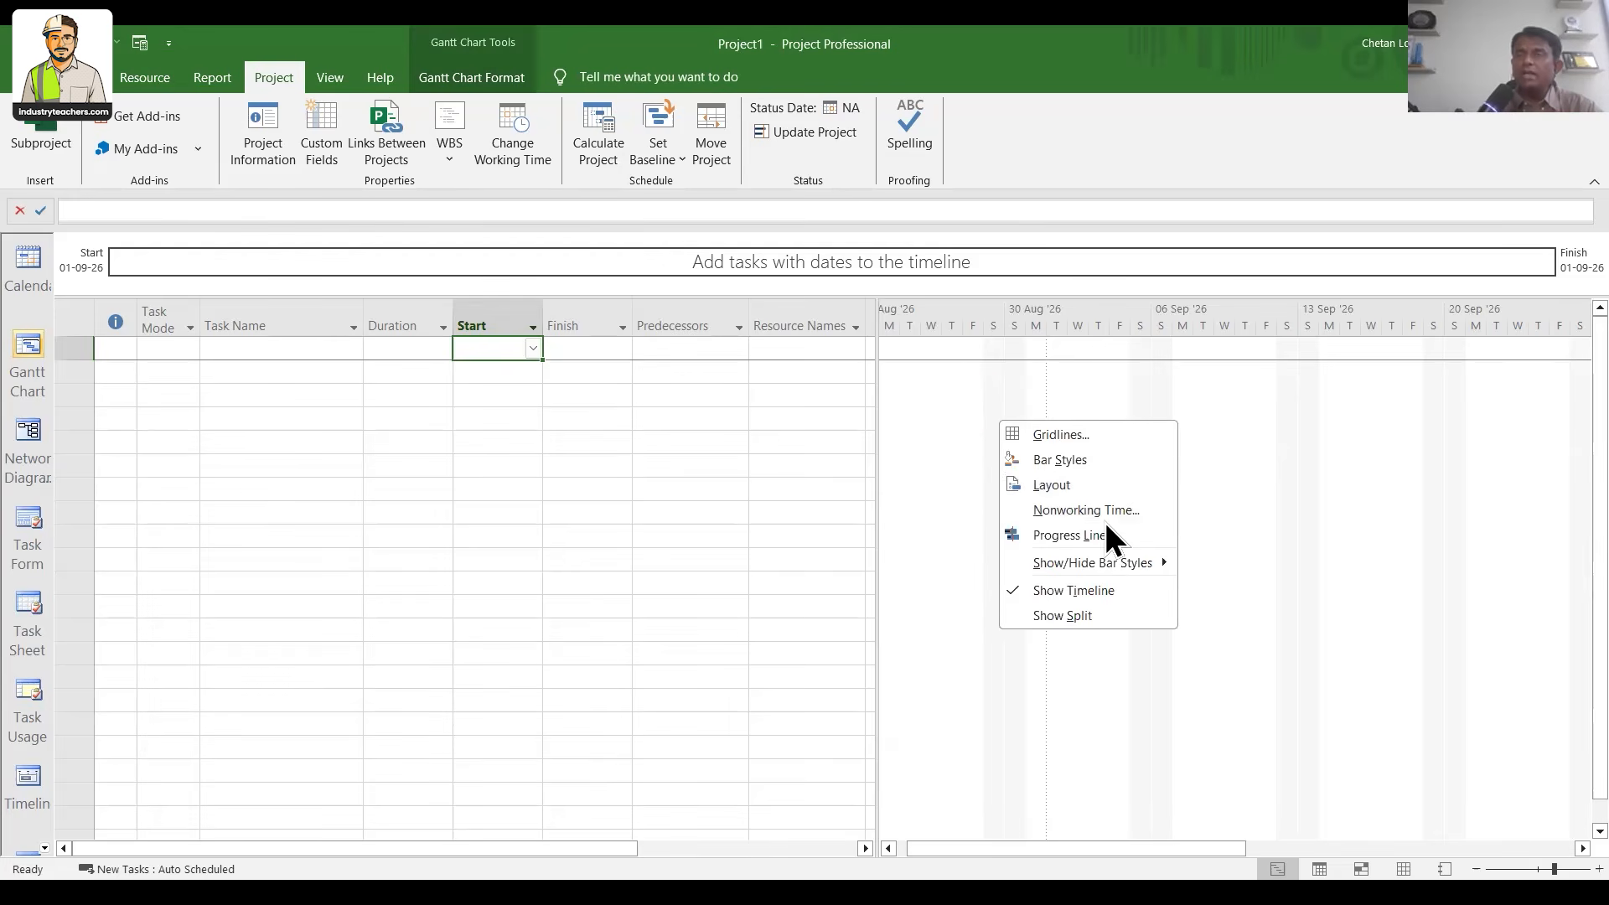
click(938, 360)
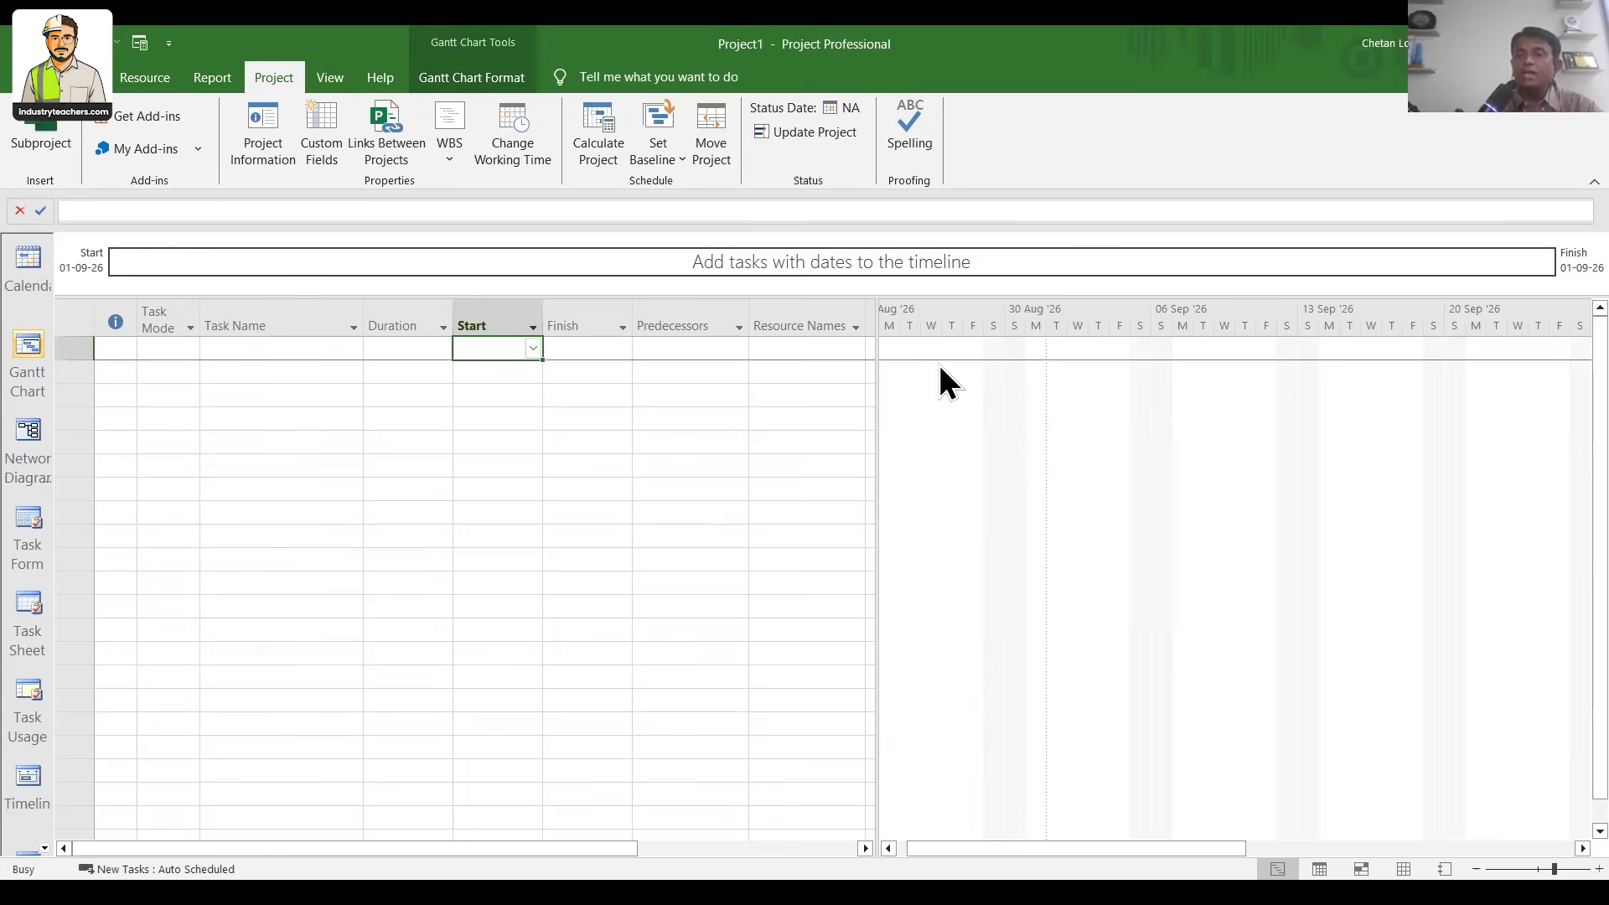
click(961, 376)
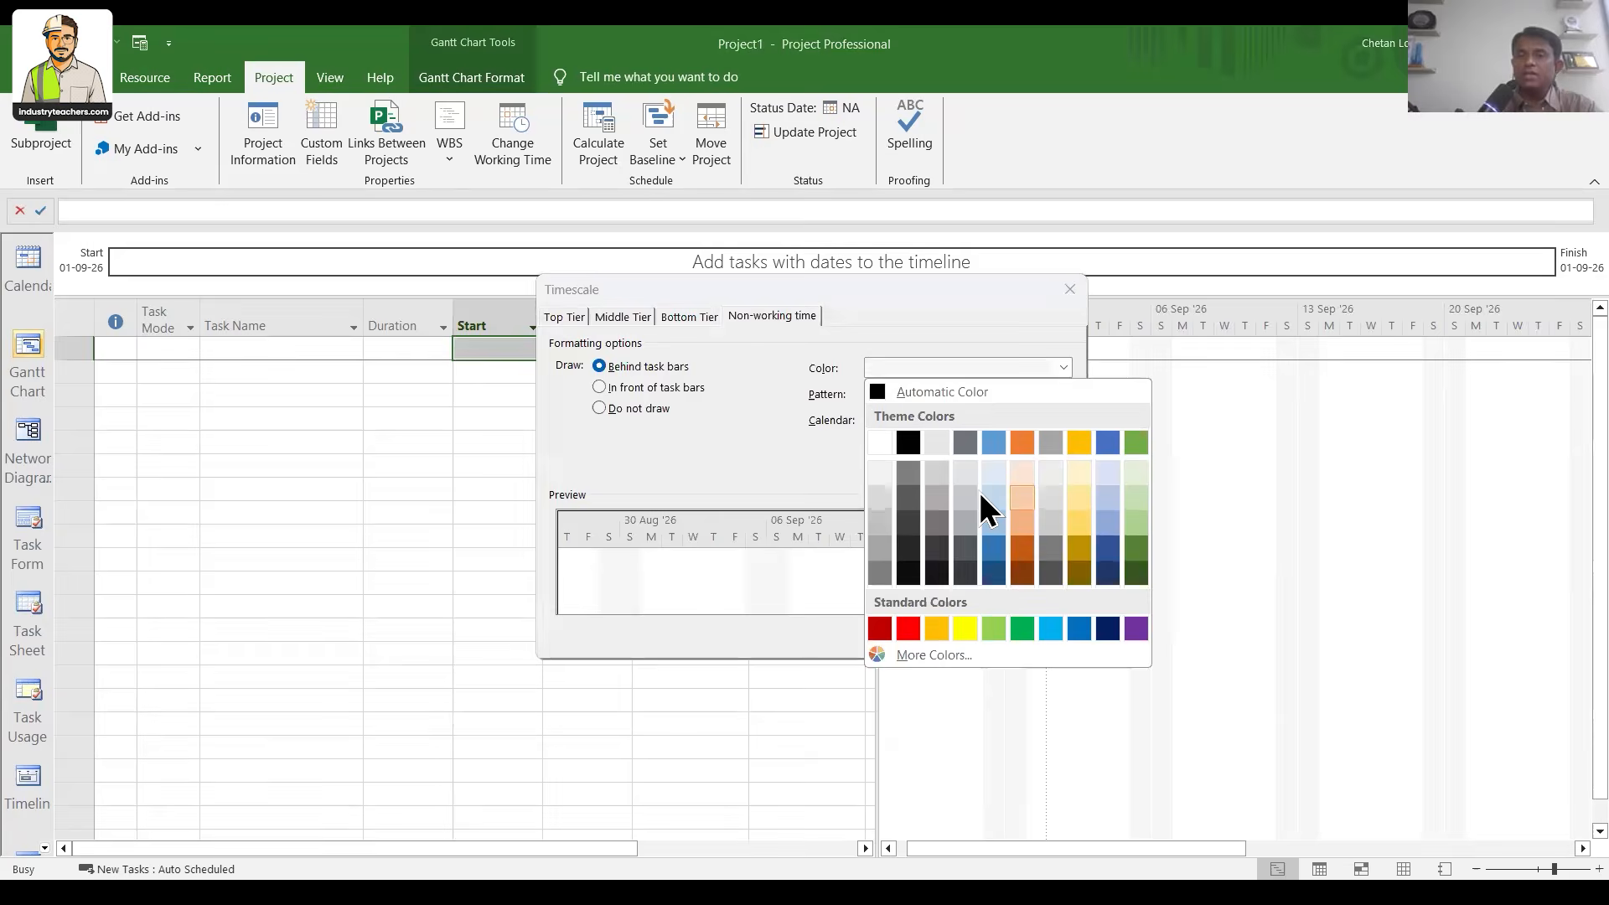
click(1022, 497)
click(960, 394)
click(962, 470)
click(962, 640)
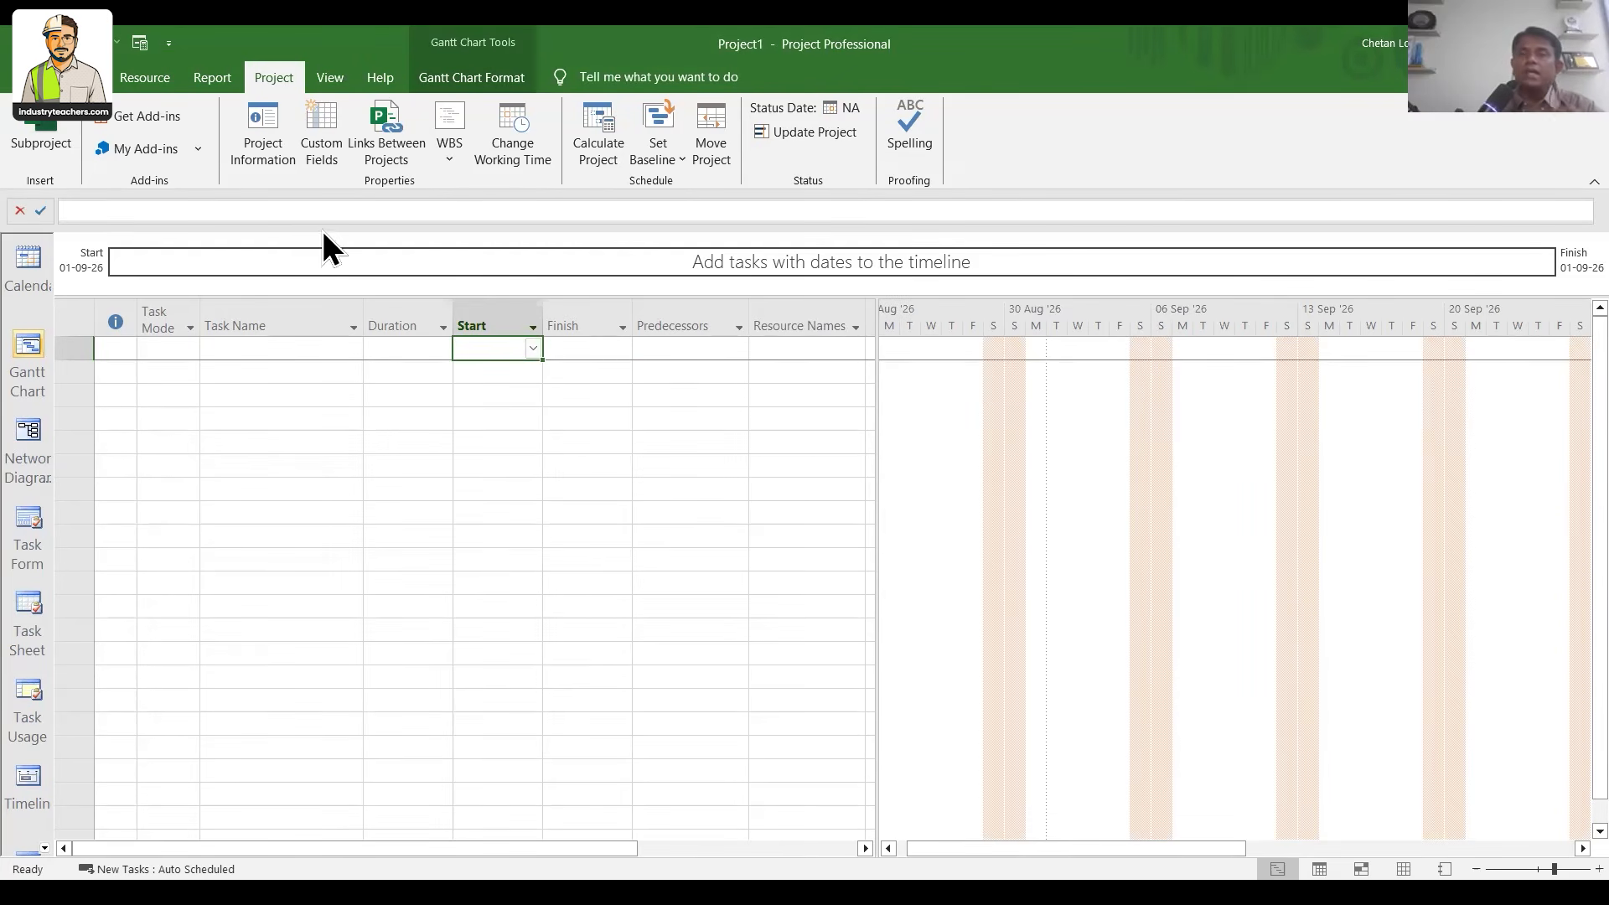
Assign VASTU - CALENDAR1 as the project calendar in the project information
click(265, 125)
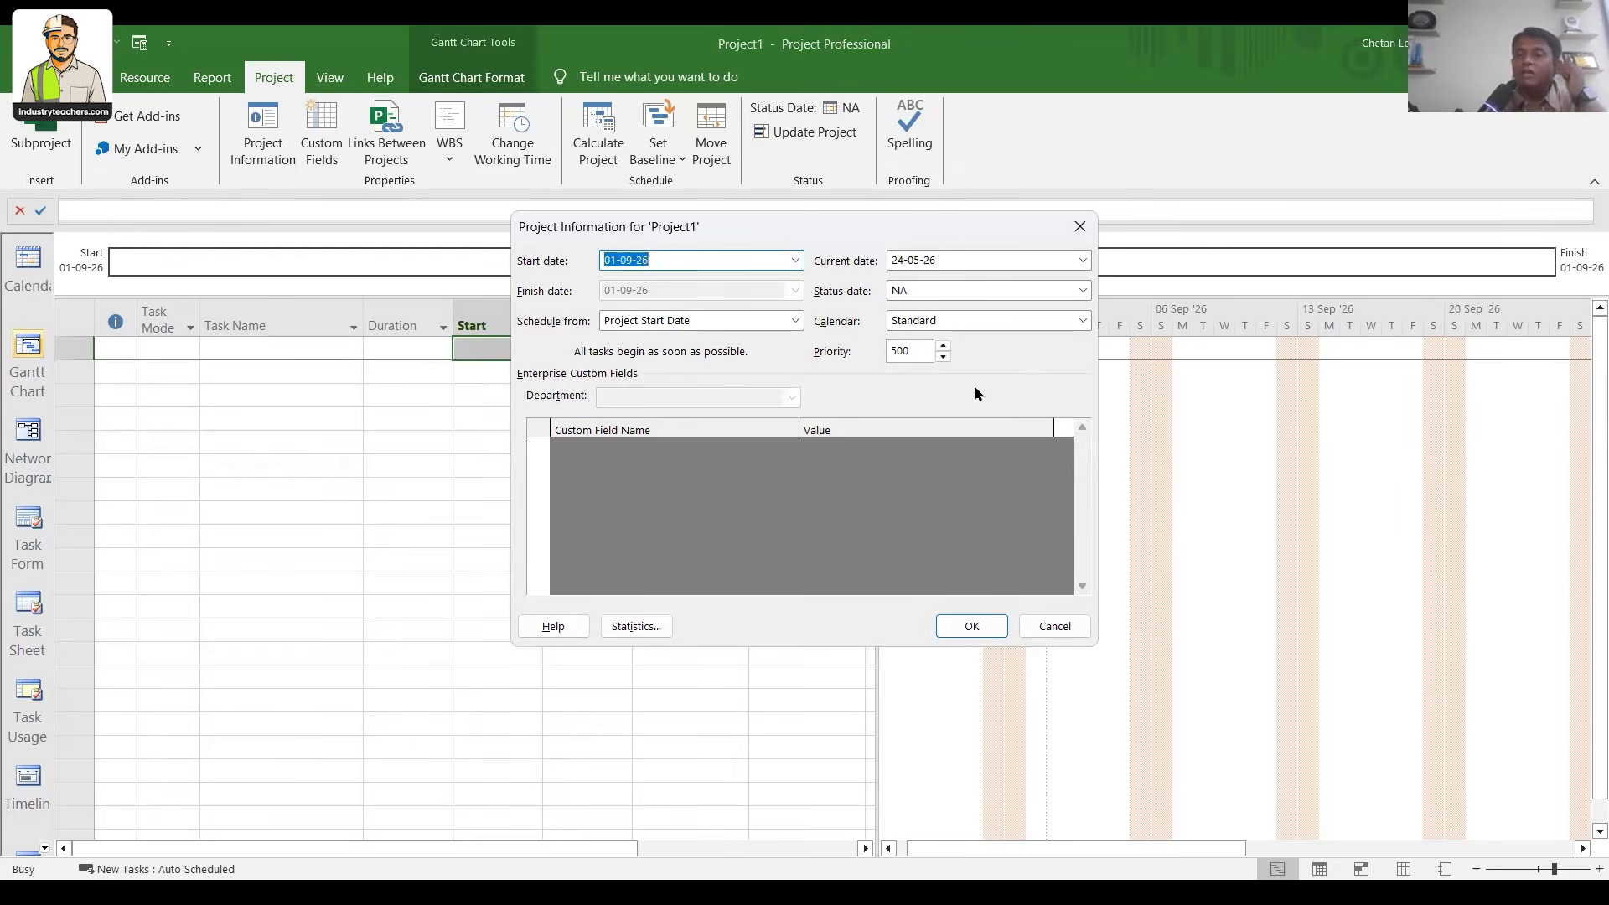
click(971, 320)
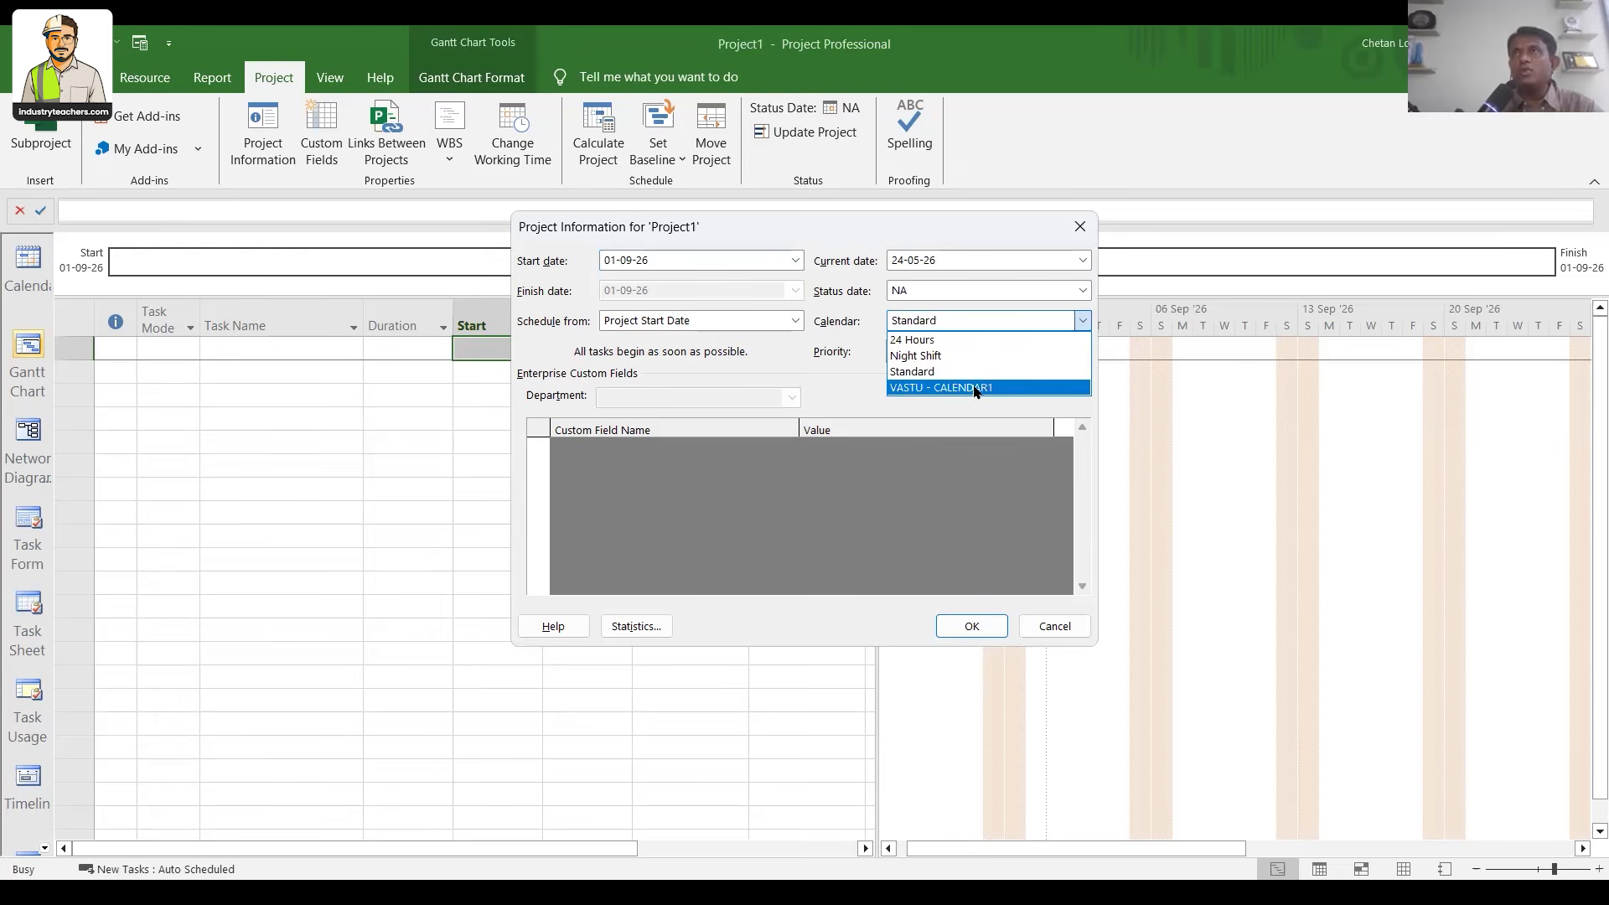
click(989, 622)
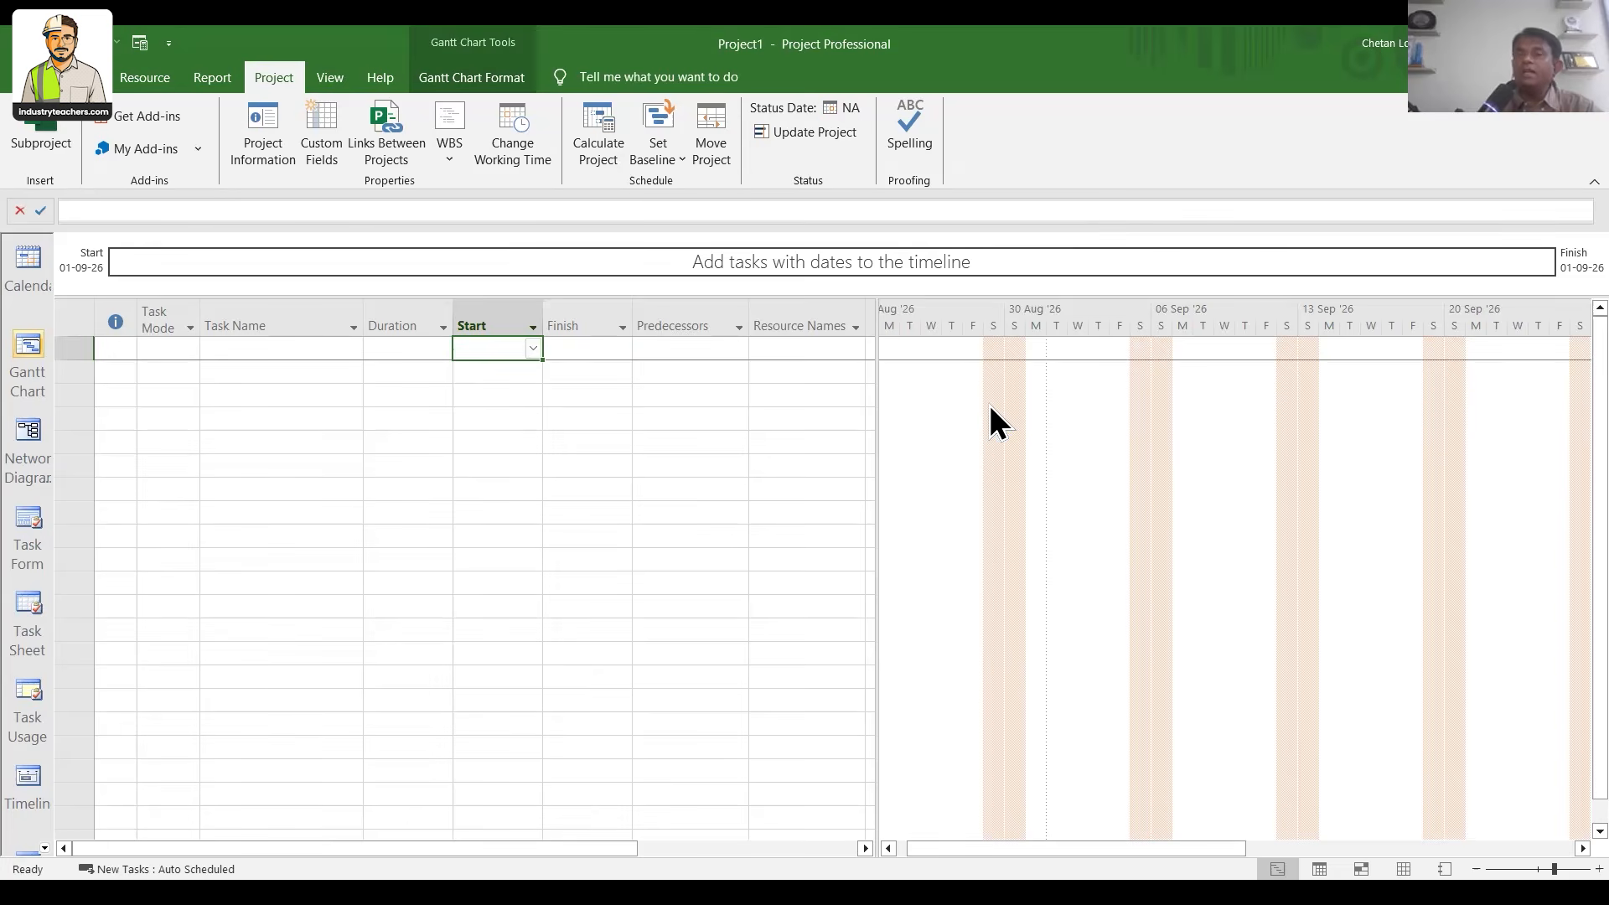
Base the Gantt chart's nonworking time shading on VASTU - CALENDAR1 (Project Calendar)
right_click(1083, 486)
click(1085, 489)
click(967, 420)
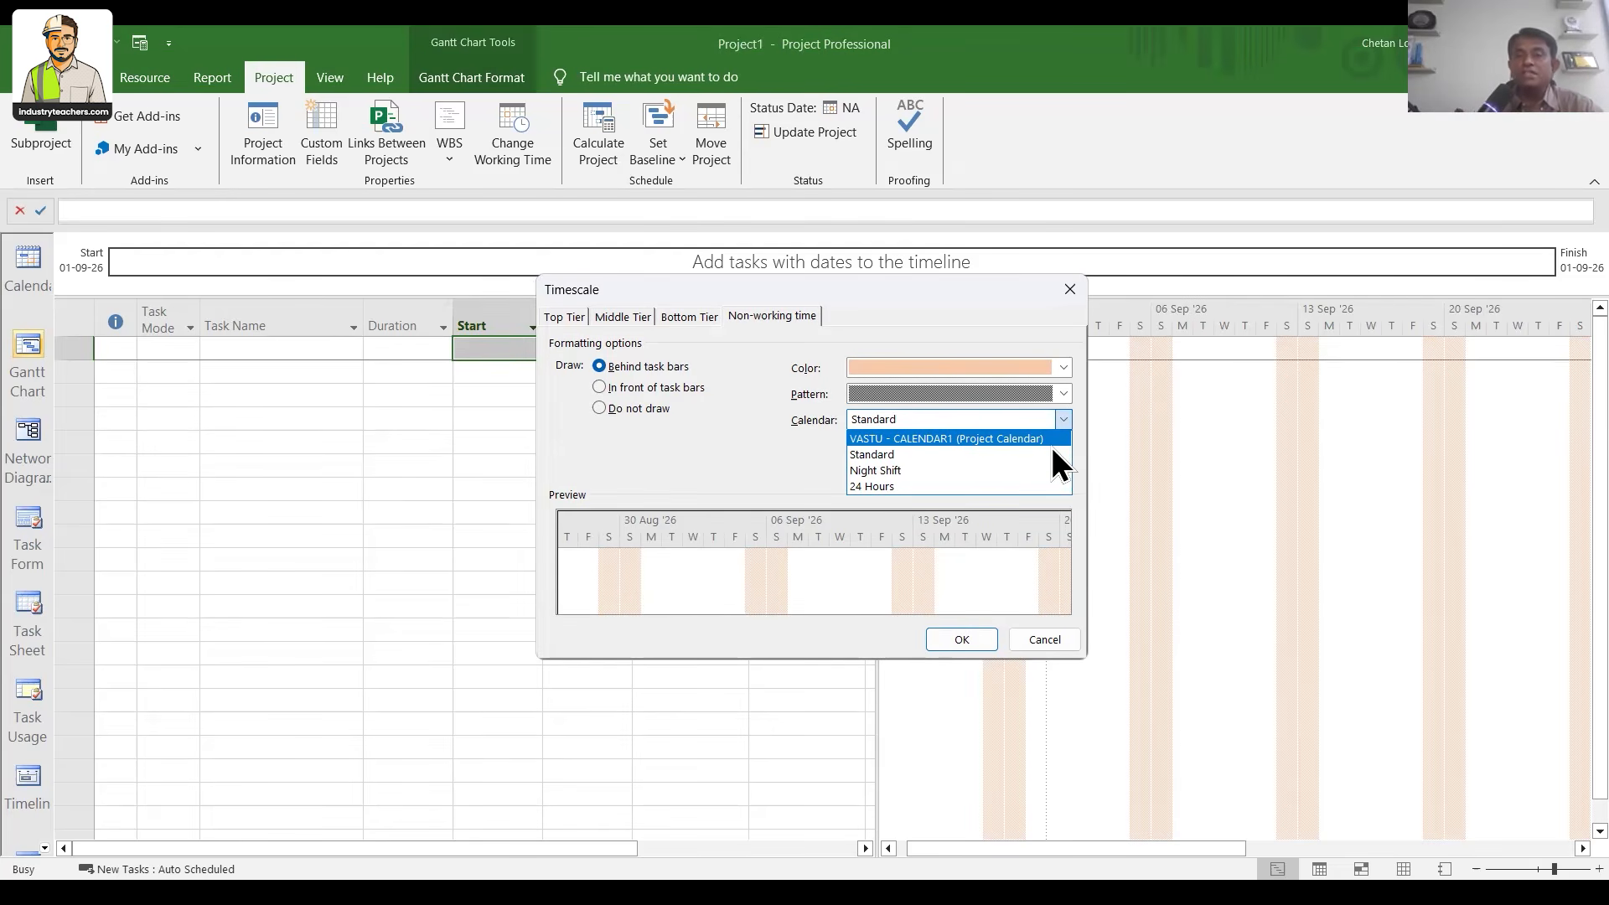
click(958, 636)
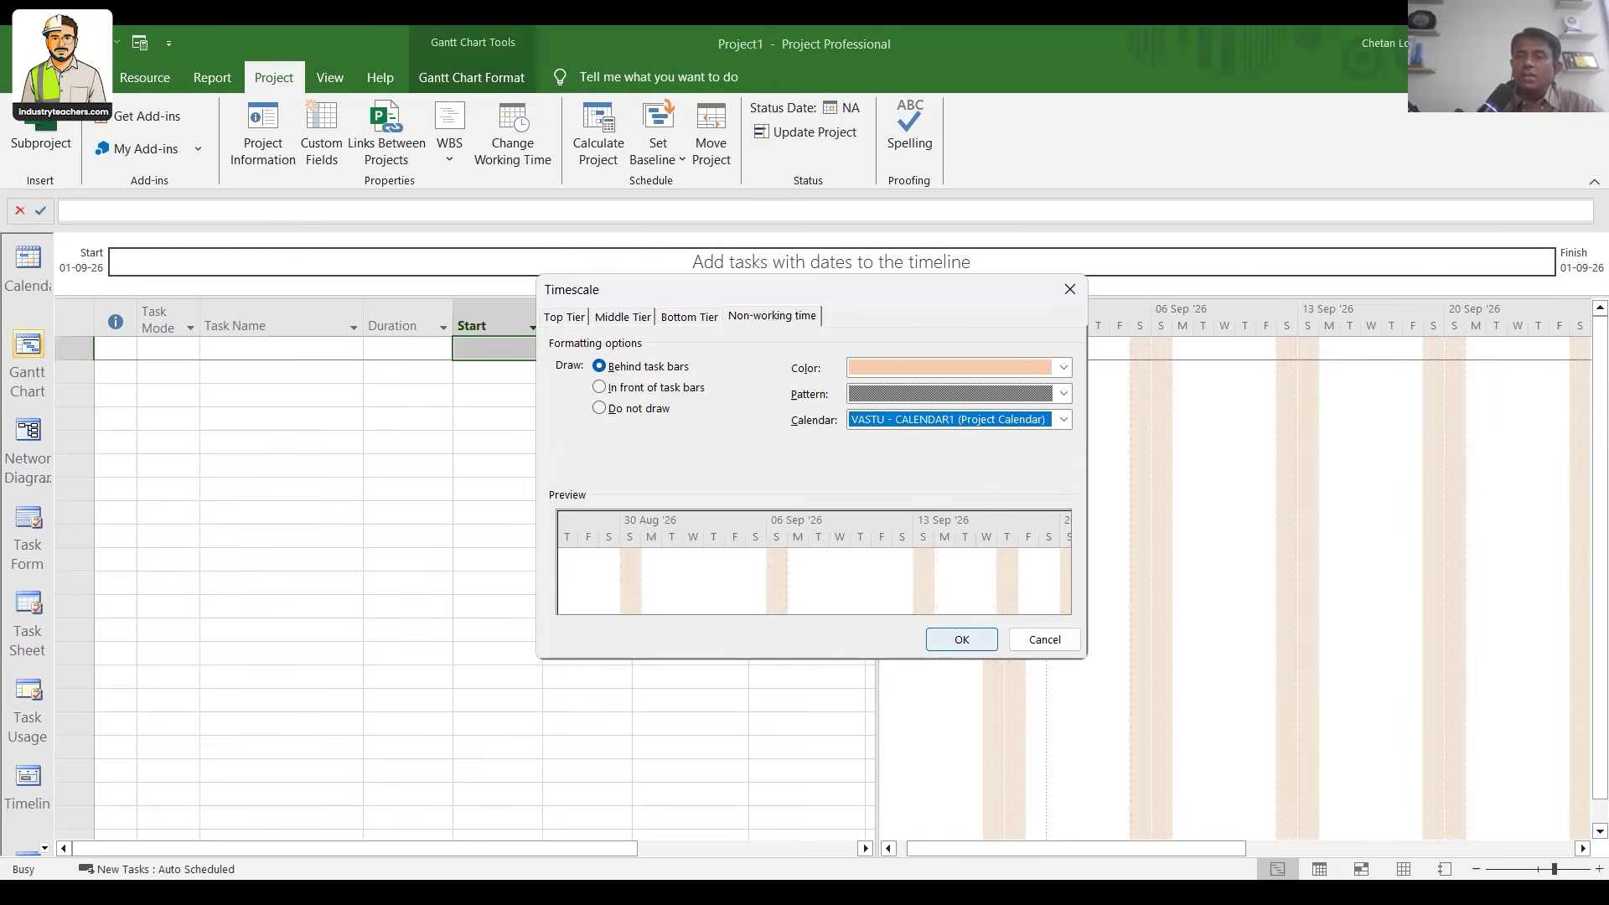
Apply the nonworking time settings to the Gantt chart timescale and select the first row's Task Name cell
click(961, 639)
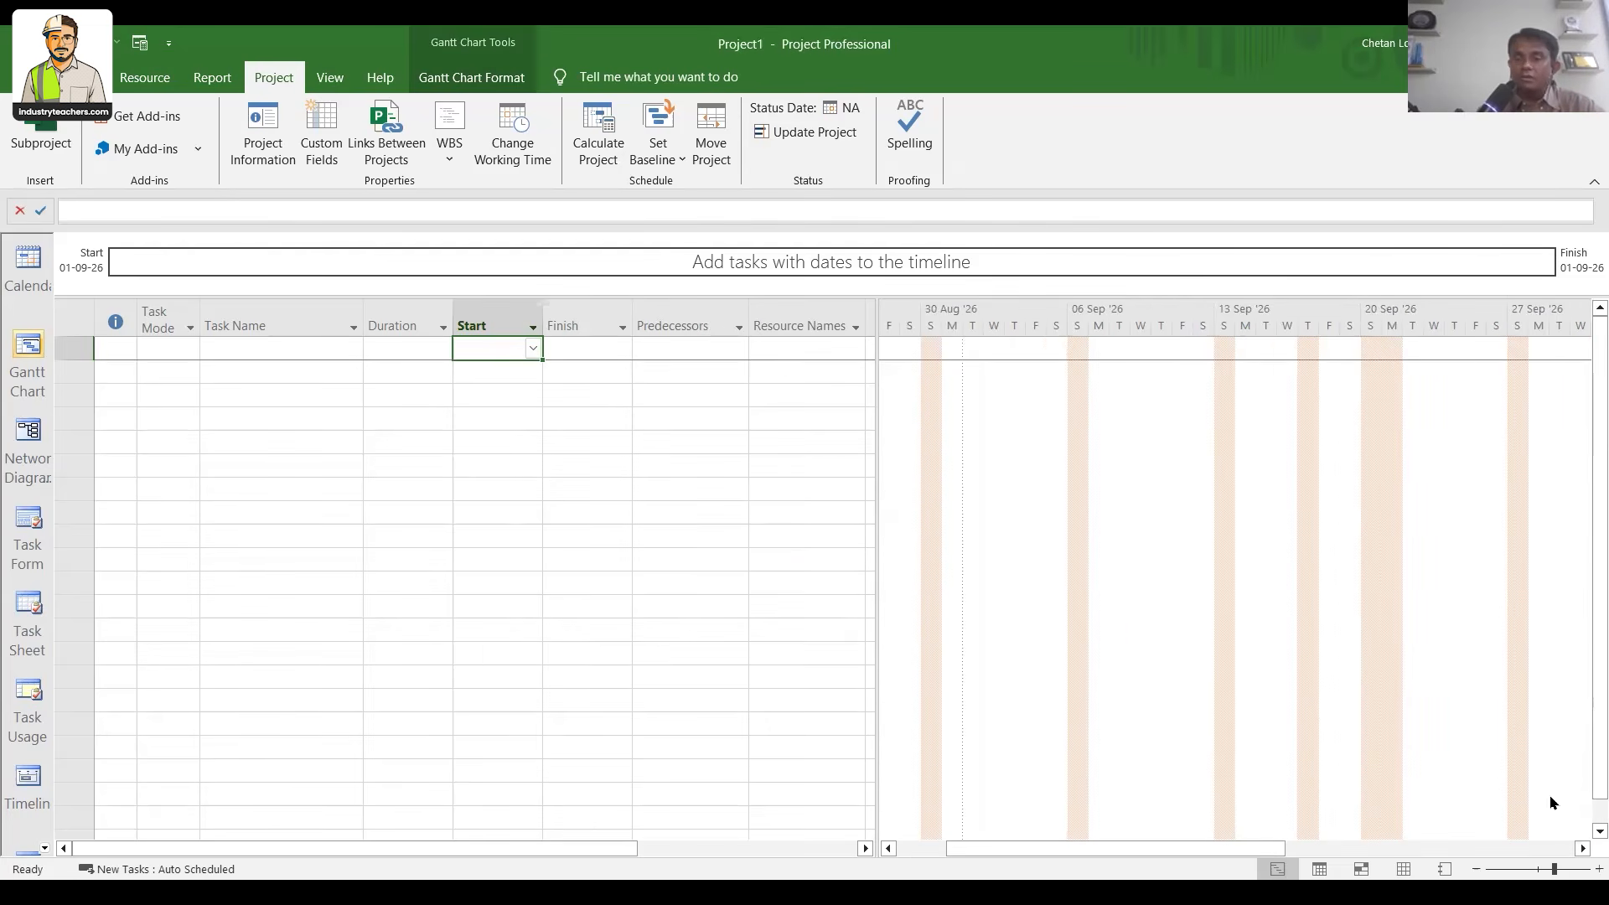
click(1583, 848)
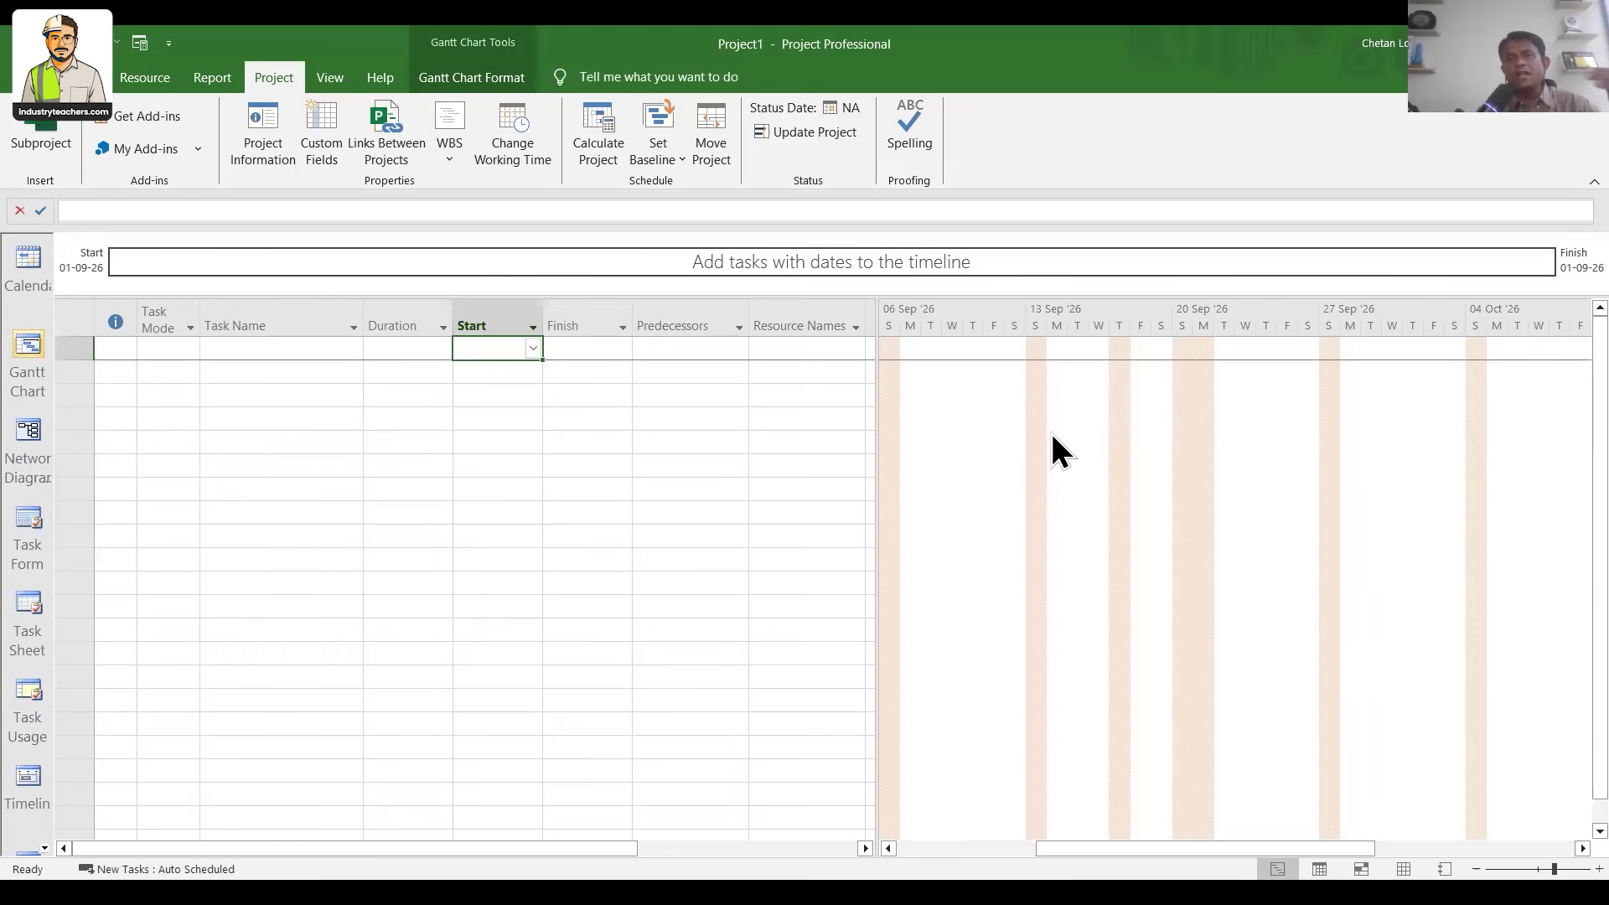
click(291, 353)
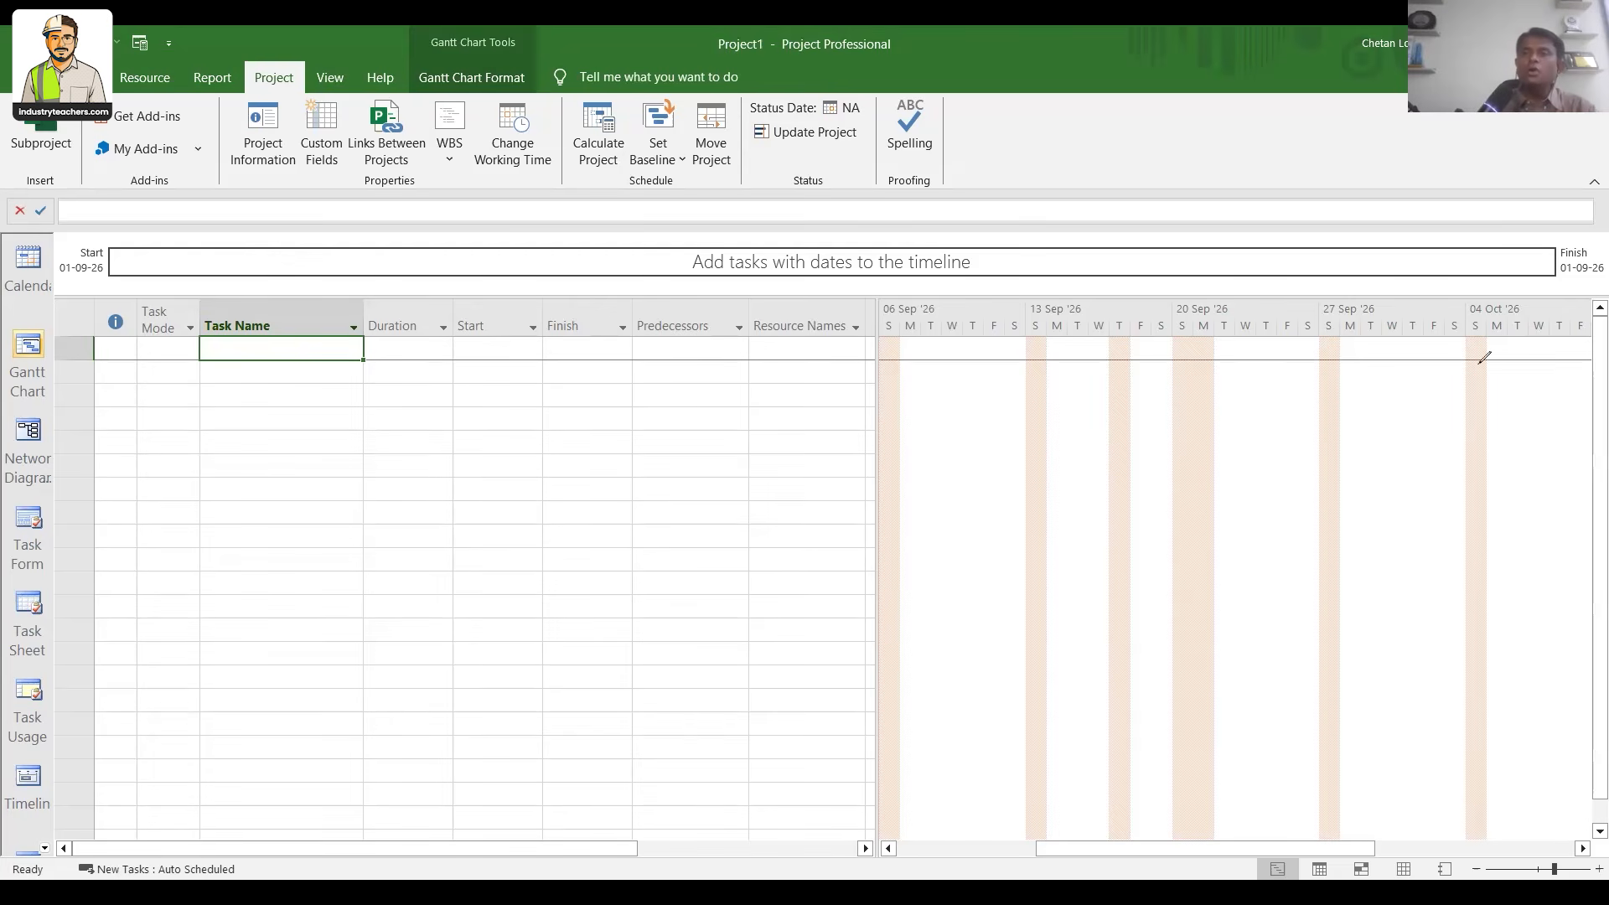
drag(578, 386, 618, 362)
drag(645, 370, 665, 406)
drag(715, 318, 694, 384)
mouse_move(764, 273)
mouse_down()
mouse_move(569, 493)
mouse_move(737, 269)
mouse_up()
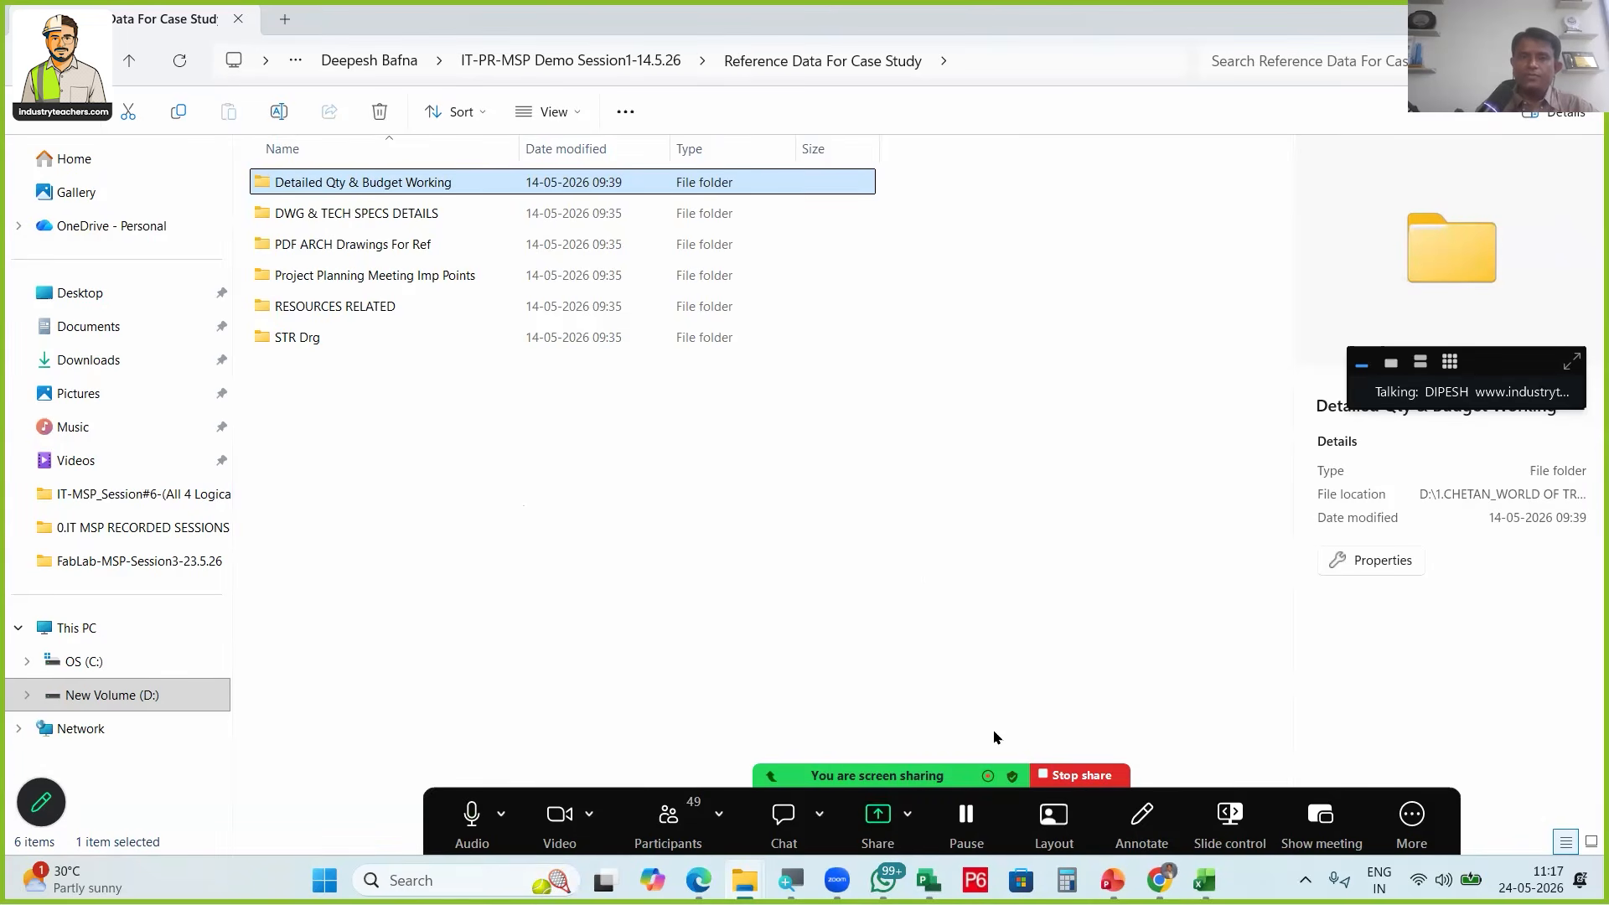
Start annotating the shared screen over the case study folder and draw arrowed axes labelled X and Y
click(1141, 825)
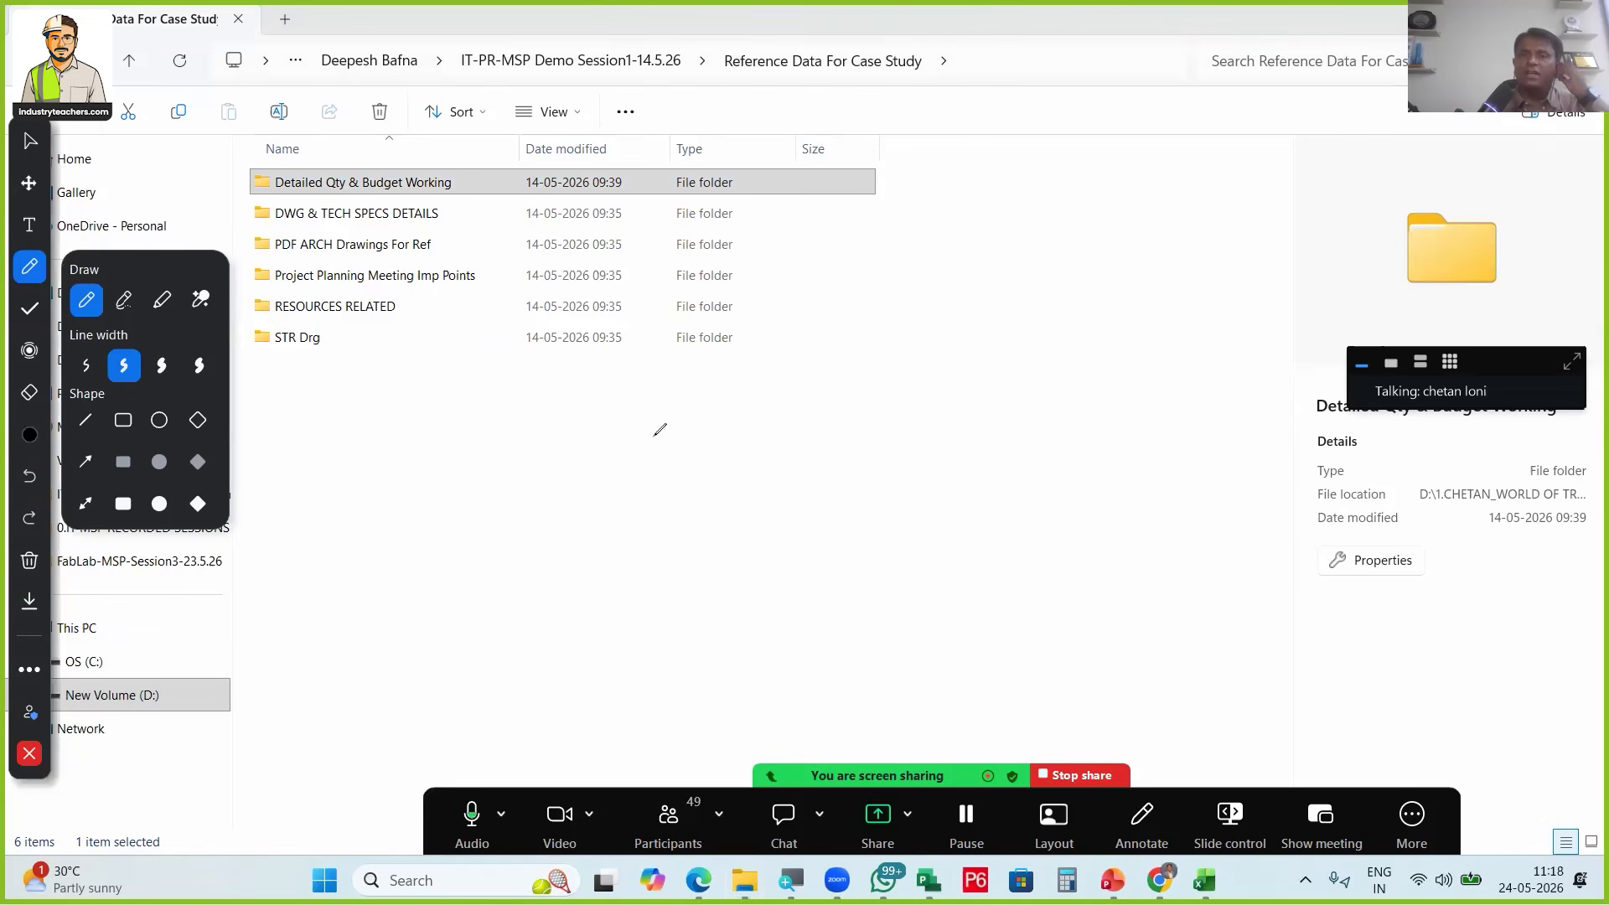
drag(580, 392, 592, 779)
drag(373, 668, 1271, 670)
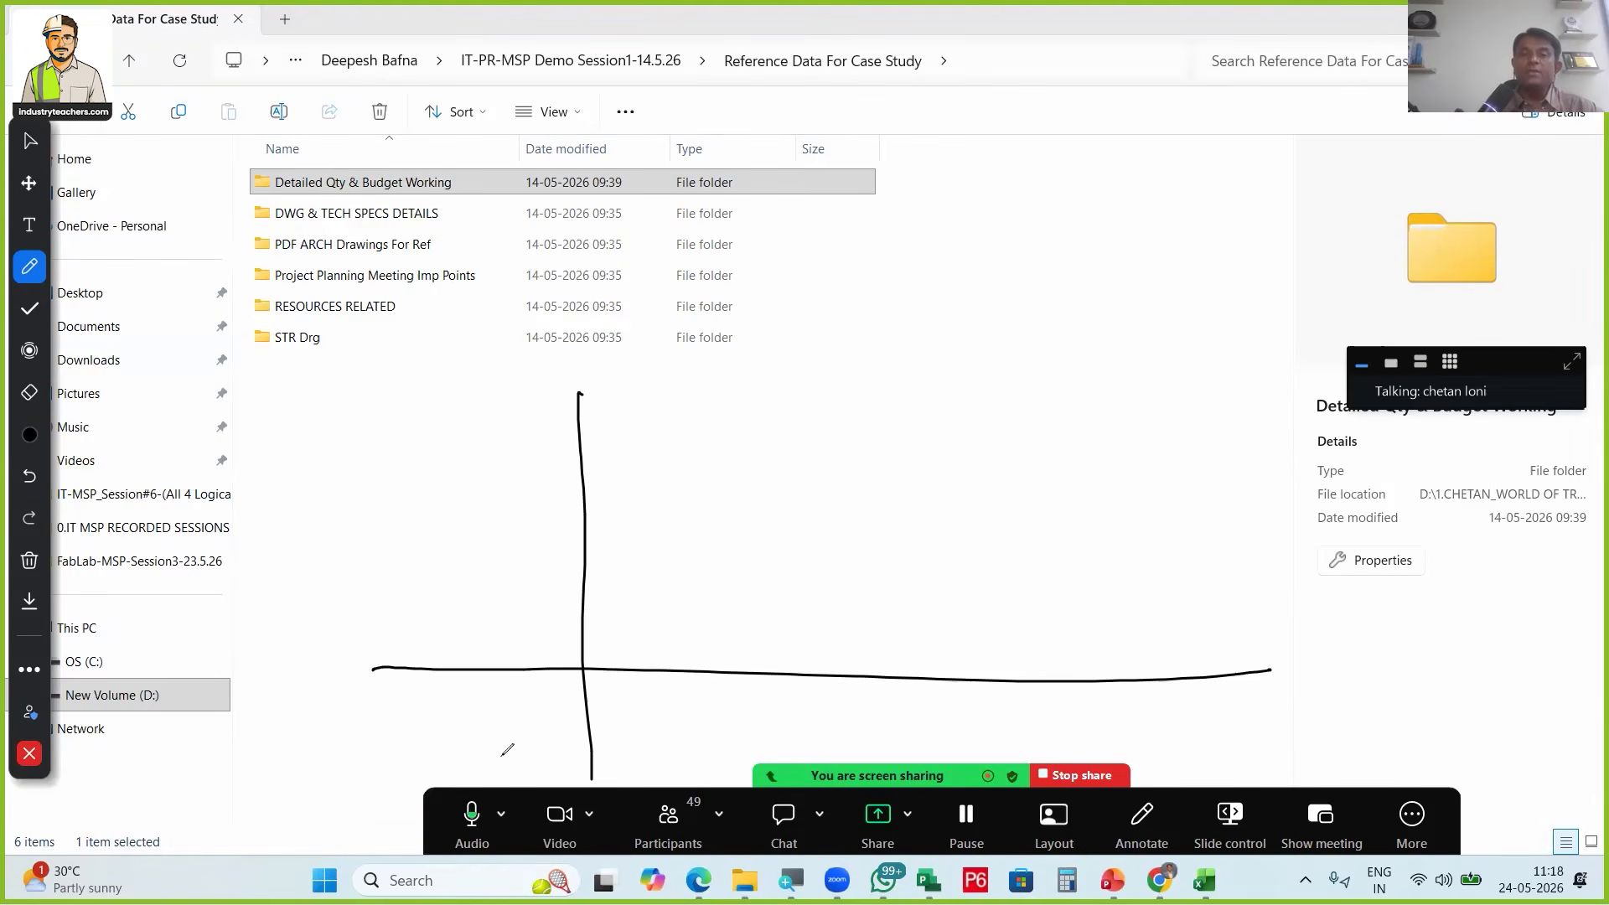
drag(551, 411, 609, 373)
drag(1250, 647, 1265, 704)
drag(1320, 655, 1295, 702)
drag(1297, 663, 1323, 687)
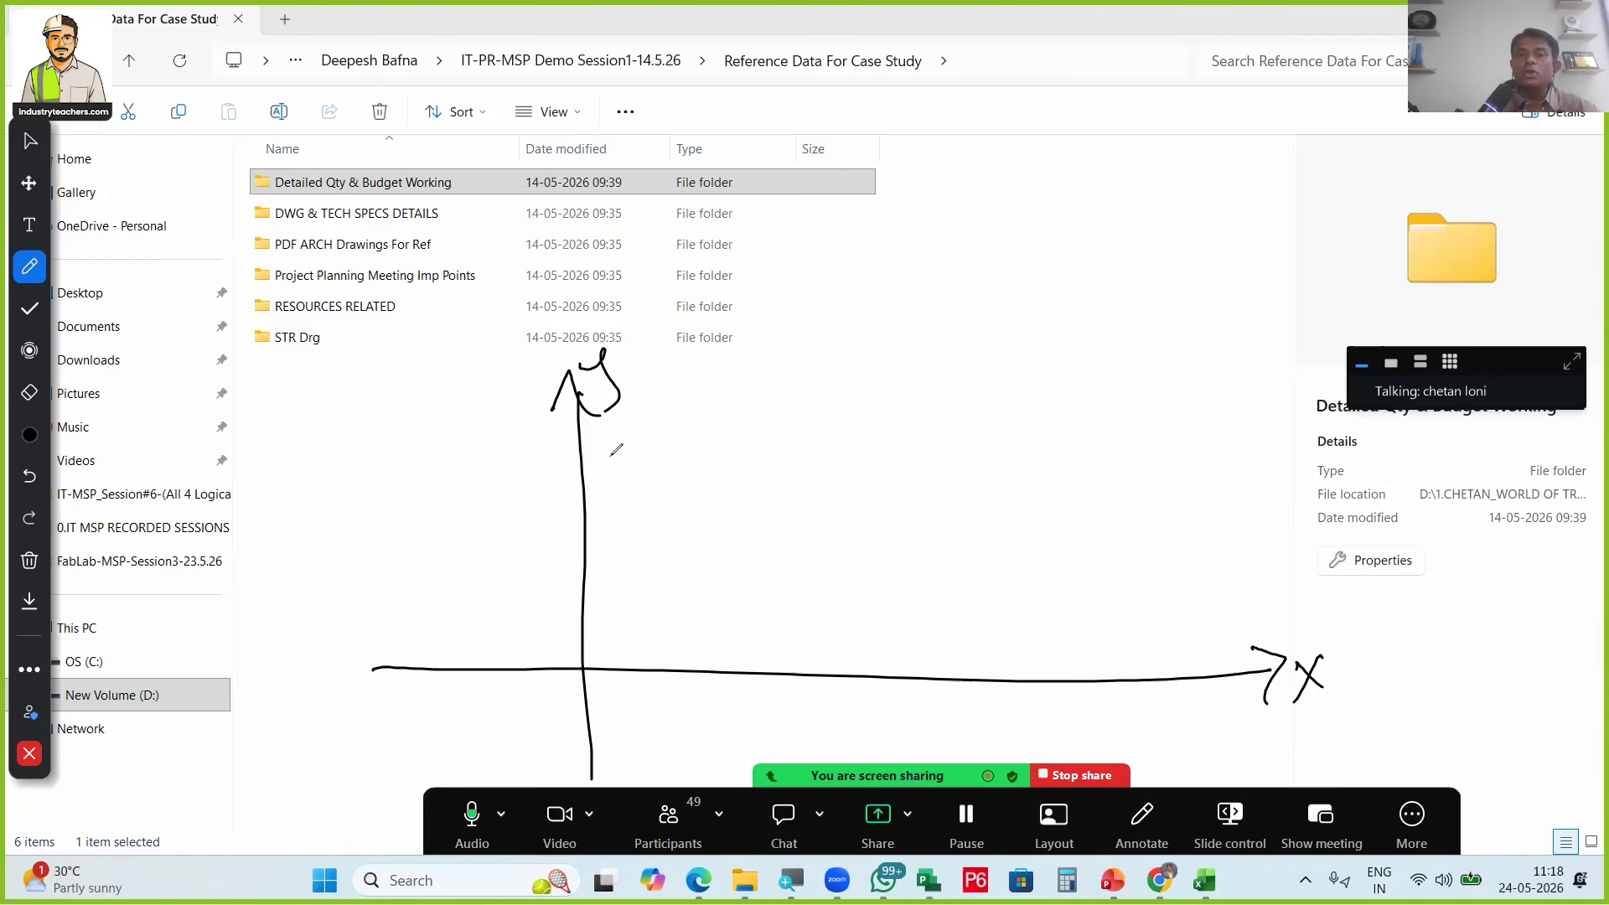
Mark the Land, PE and PC phases along the horizontal axis, separated by vertical lines
drag(591, 473, 596, 501)
drag(625, 484, 580, 491)
mouse_move(616, 437)
mouse_down()
mouse_move(605, 466)
mouse_move(652, 449)
mouse_up()
mouse_move(656, 434)
mouse_down()
mouse_move(665, 419)
mouse_move(682, 538)
mouse_up()
drag(704, 472, 708, 508)
drag(726, 486, 746, 490)
drag(760, 423, 776, 549)
mouse_move(792, 482)
mouse_down()
mouse_move(796, 506)
mouse_move(793, 488)
mouse_up()
drag(843, 469, 844, 495)
Divide the rest of the axis with vertical lines and write C, HO and PO as the remaining phases
drag(857, 376, 872, 649)
drag(1173, 353, 1186, 586)
drag(1043, 457, 1053, 493)
drag(1261, 371, 1271, 525)
drag(1217, 457, 1219, 485)
mouse_move(1228, 450)
mouse_down()
mouse_move(1232, 482)
mouse_move(1242, 456)
mouse_up()
mouse_move(1209, 550)
mouse_down()
mouse_move(1211, 577)
mouse_move(1210, 556)
mouse_up()
drag(1226, 536, 1224, 538)
Write a circled BO above the phases and draw a brace spanning the whole phase range
drag(886, 260, 901, 294)
drag(928, 256, 930, 276)
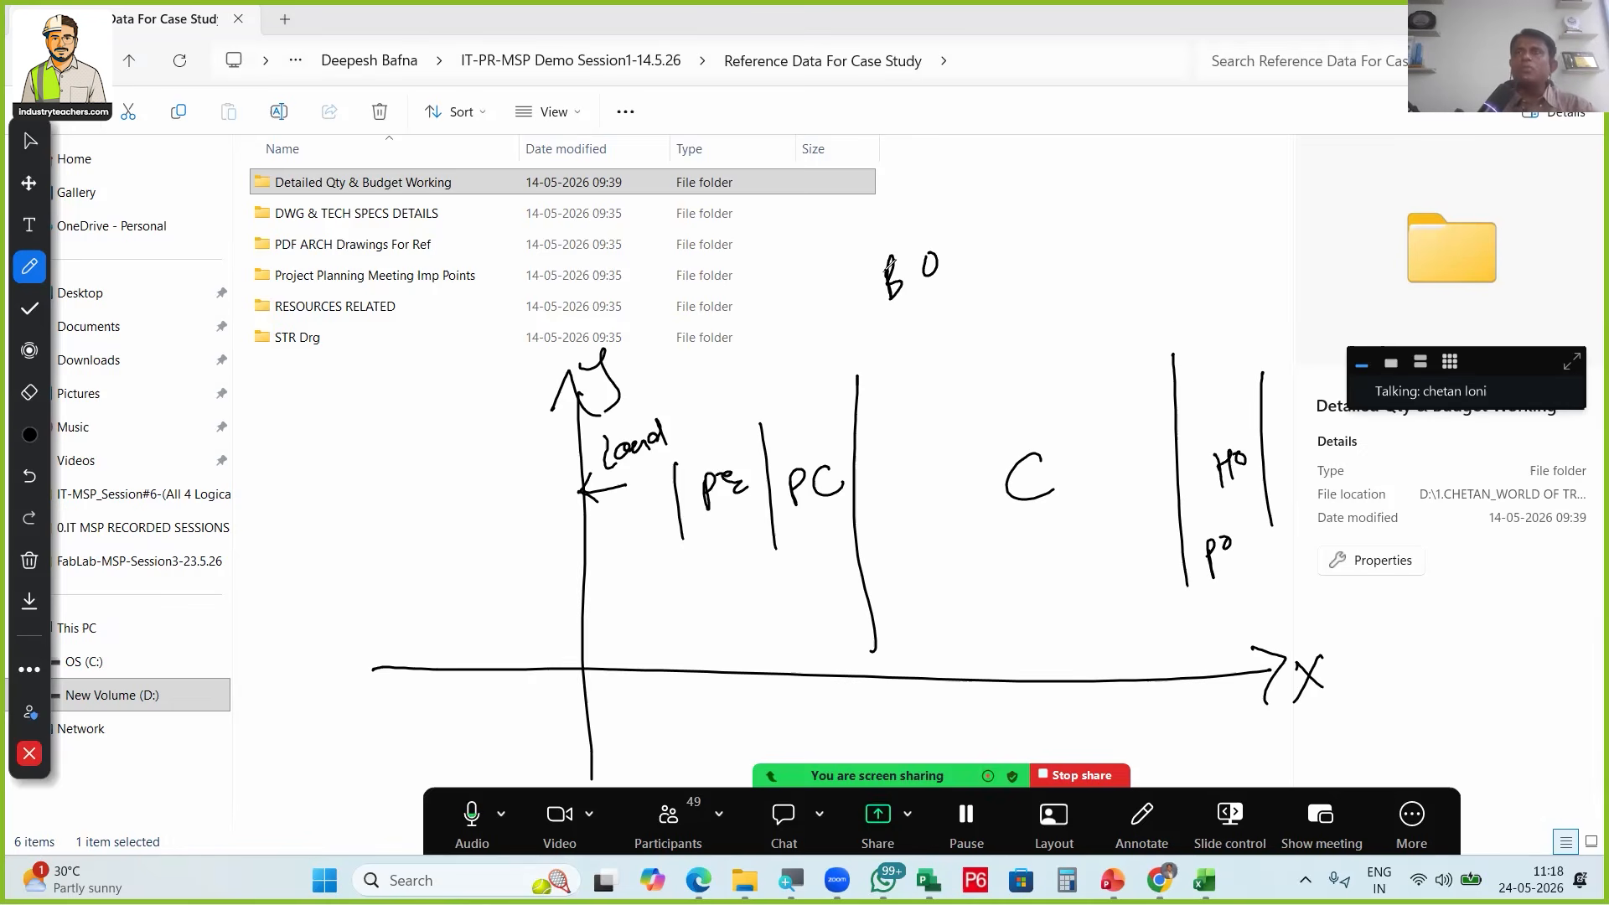
drag(945, 182, 904, 216)
drag(599, 362, 1295, 348)
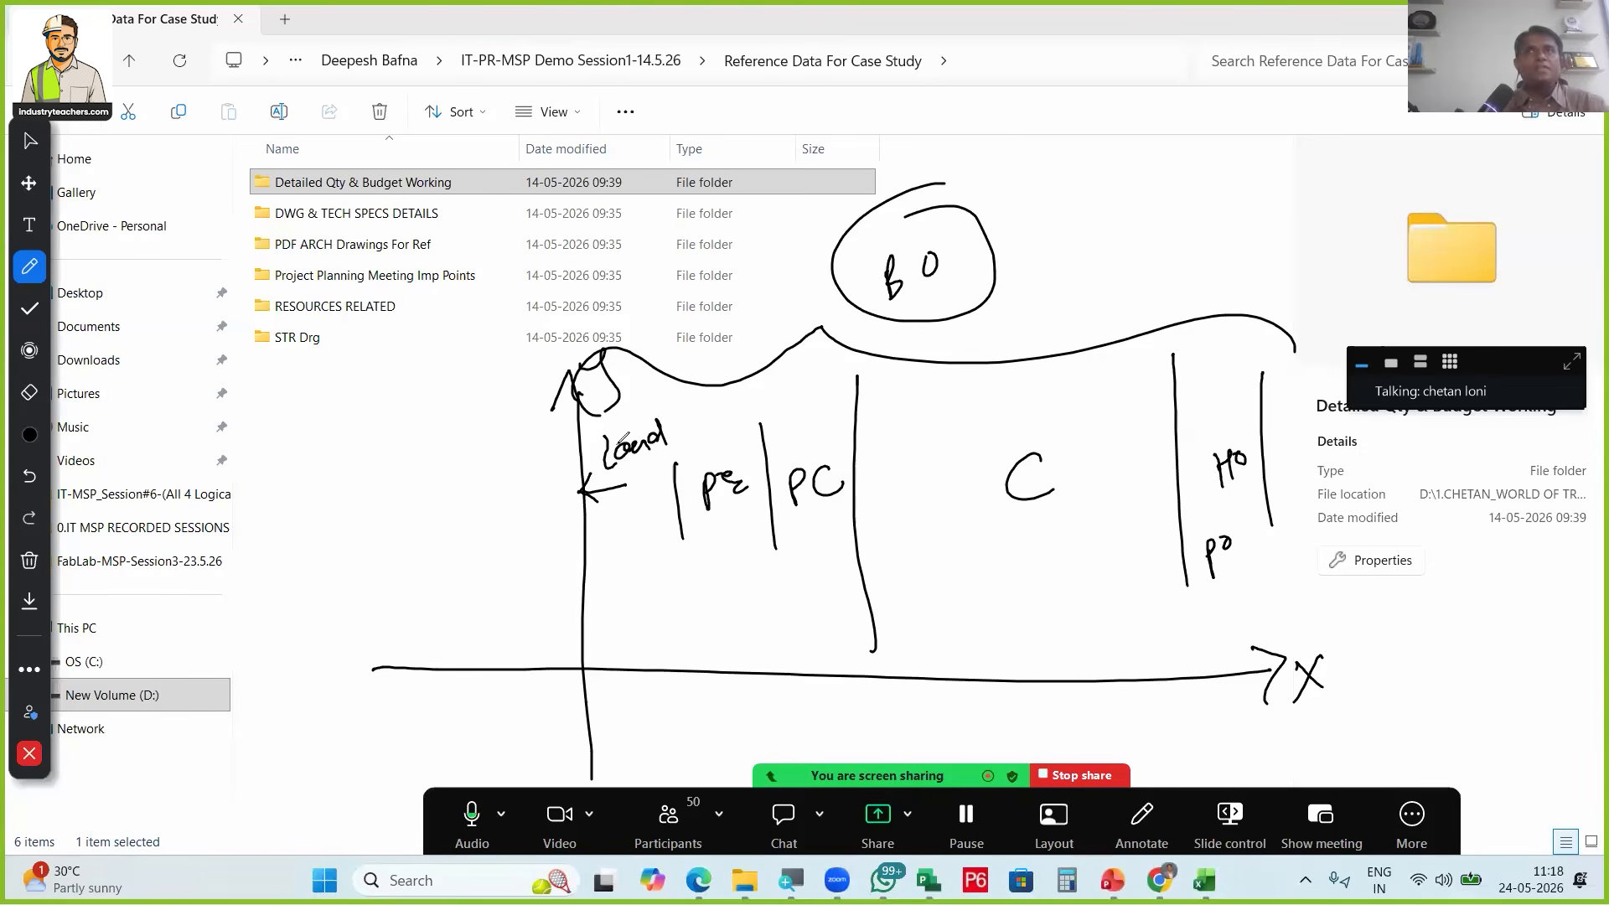
Bracket the folder list and circle the PDF ARCH Drawings For Ref and TECH SPECS DETAILS folder names
drag(238, 150, 241, 364)
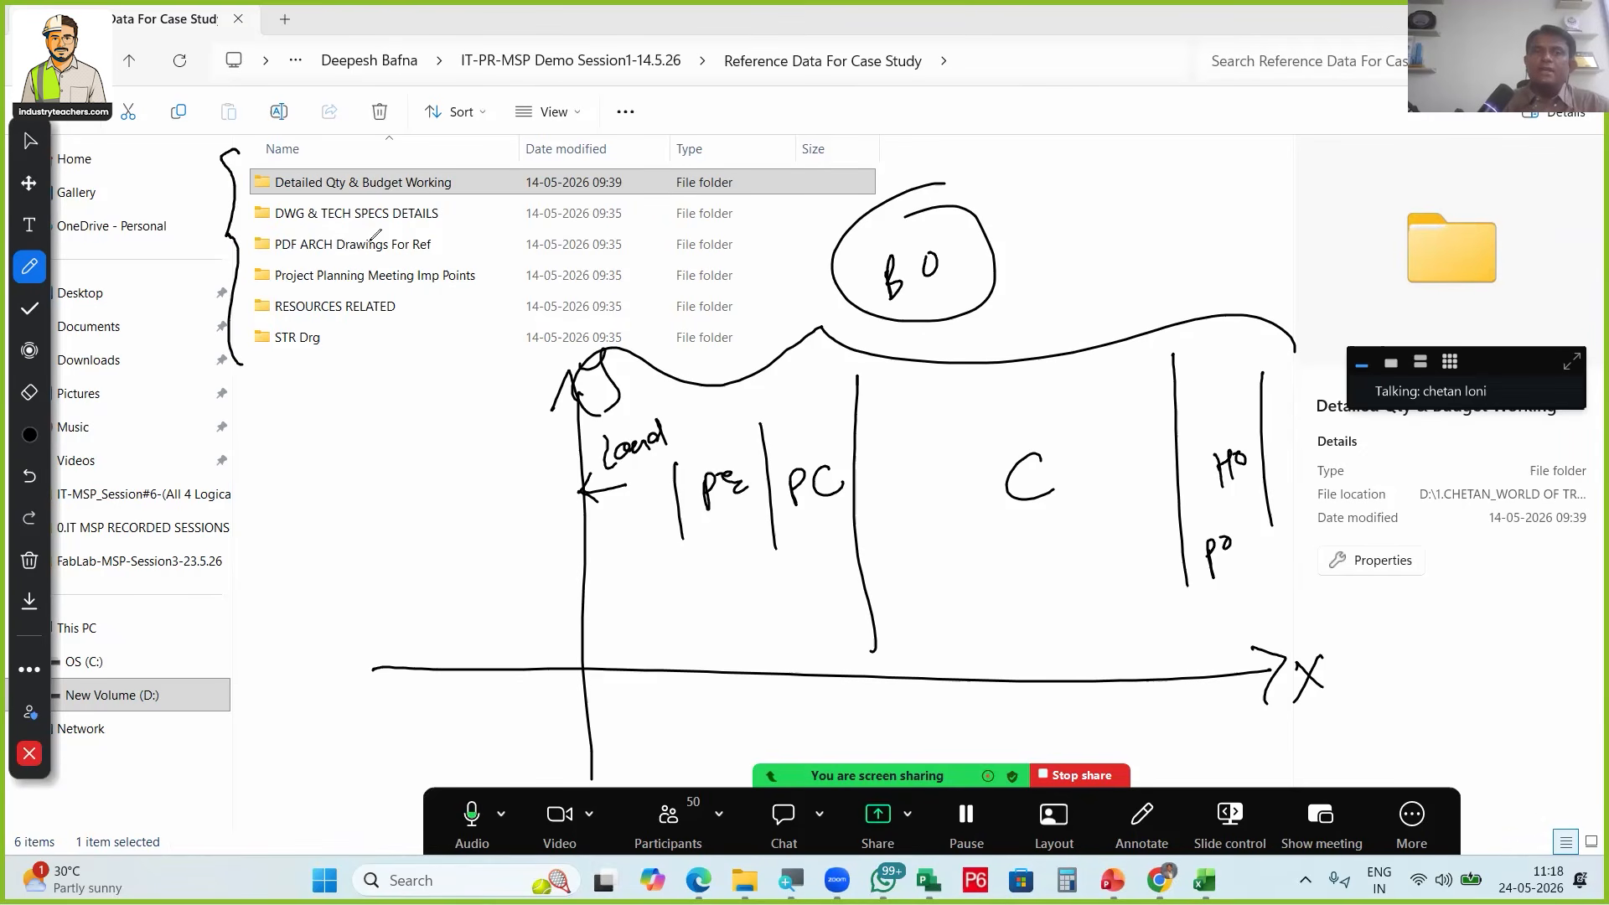
mouse_move(448, 239)
mouse_down()
mouse_move(319, 277)
mouse_move(444, 237)
mouse_up()
mouse_move(459, 214)
mouse_down()
mouse_move(350, 202)
mouse_move(402, 197)
mouse_up()
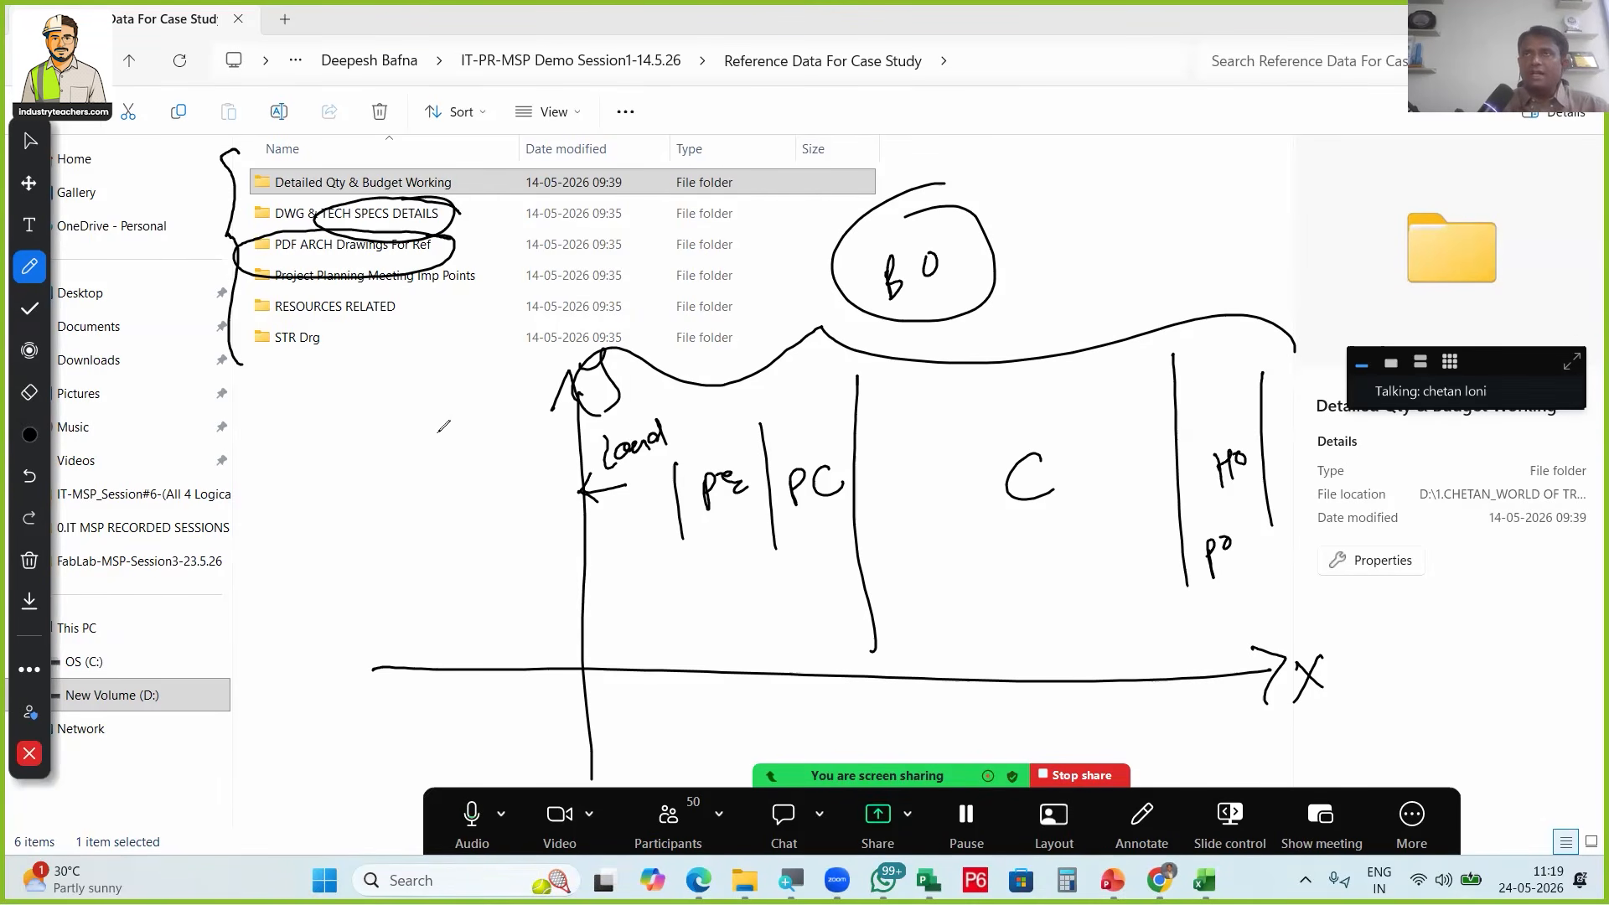
Draw an arrow from the RESOURCES RELATED folder to a circled, underlined handwritten note, and clear all drawings
drag(378, 317, 408, 471)
drag(384, 457, 417, 442)
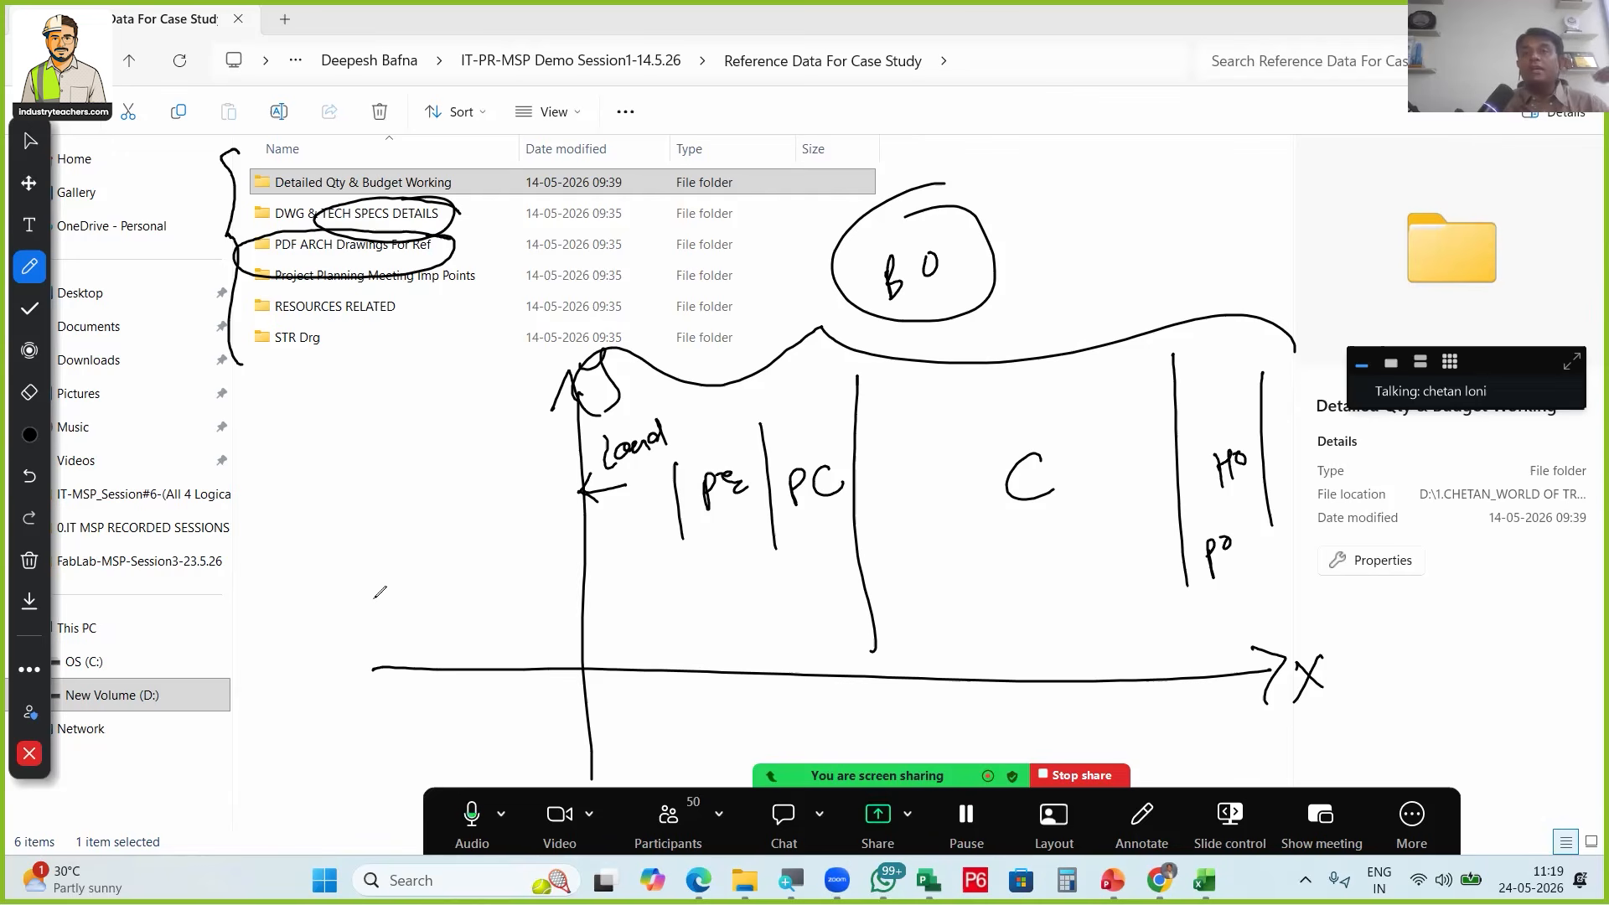
mouse_move(369, 557)
mouse_down()
mouse_move(381, 633)
mouse_move(503, 544)
mouse_move(517, 574)
mouse_up()
mouse_move(519, 496)
mouse_down()
mouse_move(276, 591)
mouse_move(503, 494)
mouse_up()
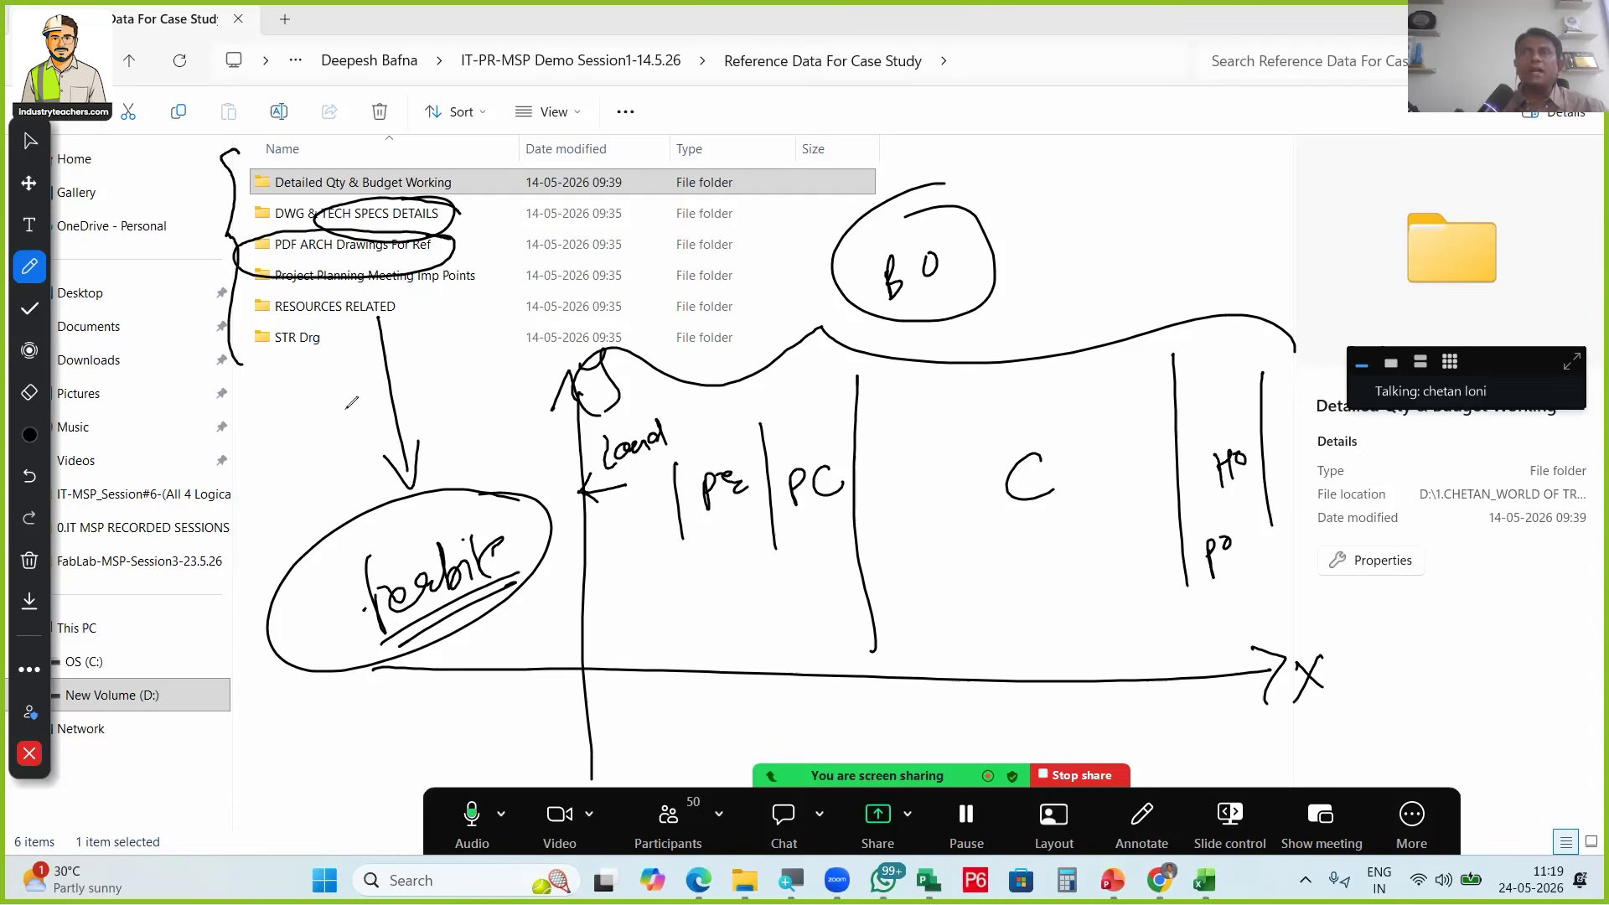
click(29, 560)
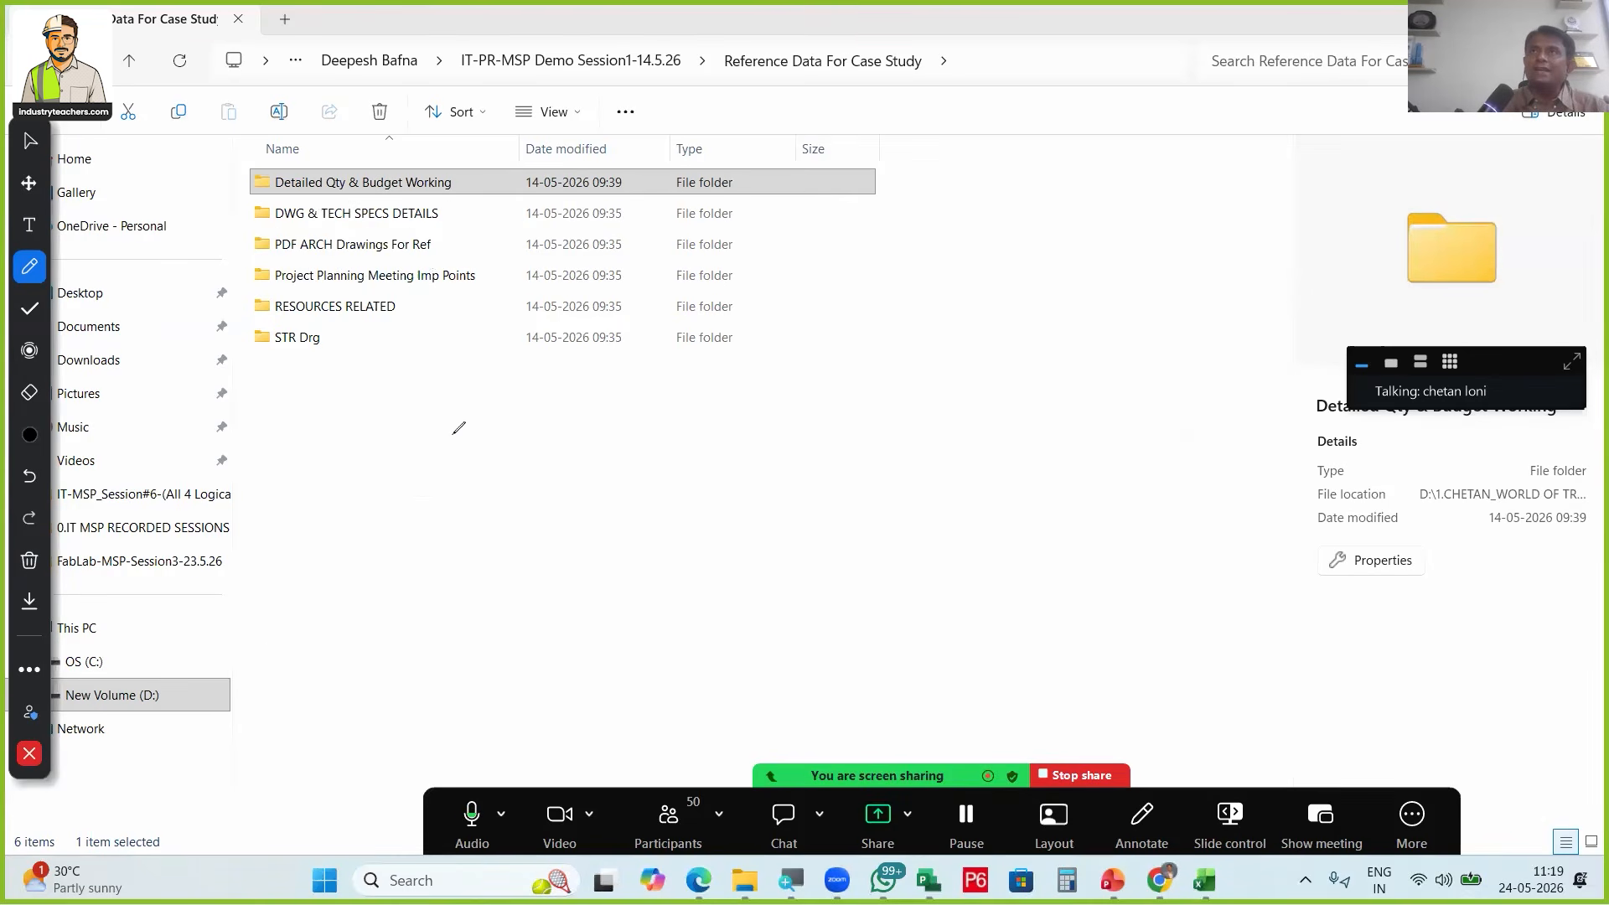
Draw a new pair of axes and write IPP, MCP and MCS beside the vertical axis
drag(589, 415, 574, 784)
drag(406, 694, 1199, 670)
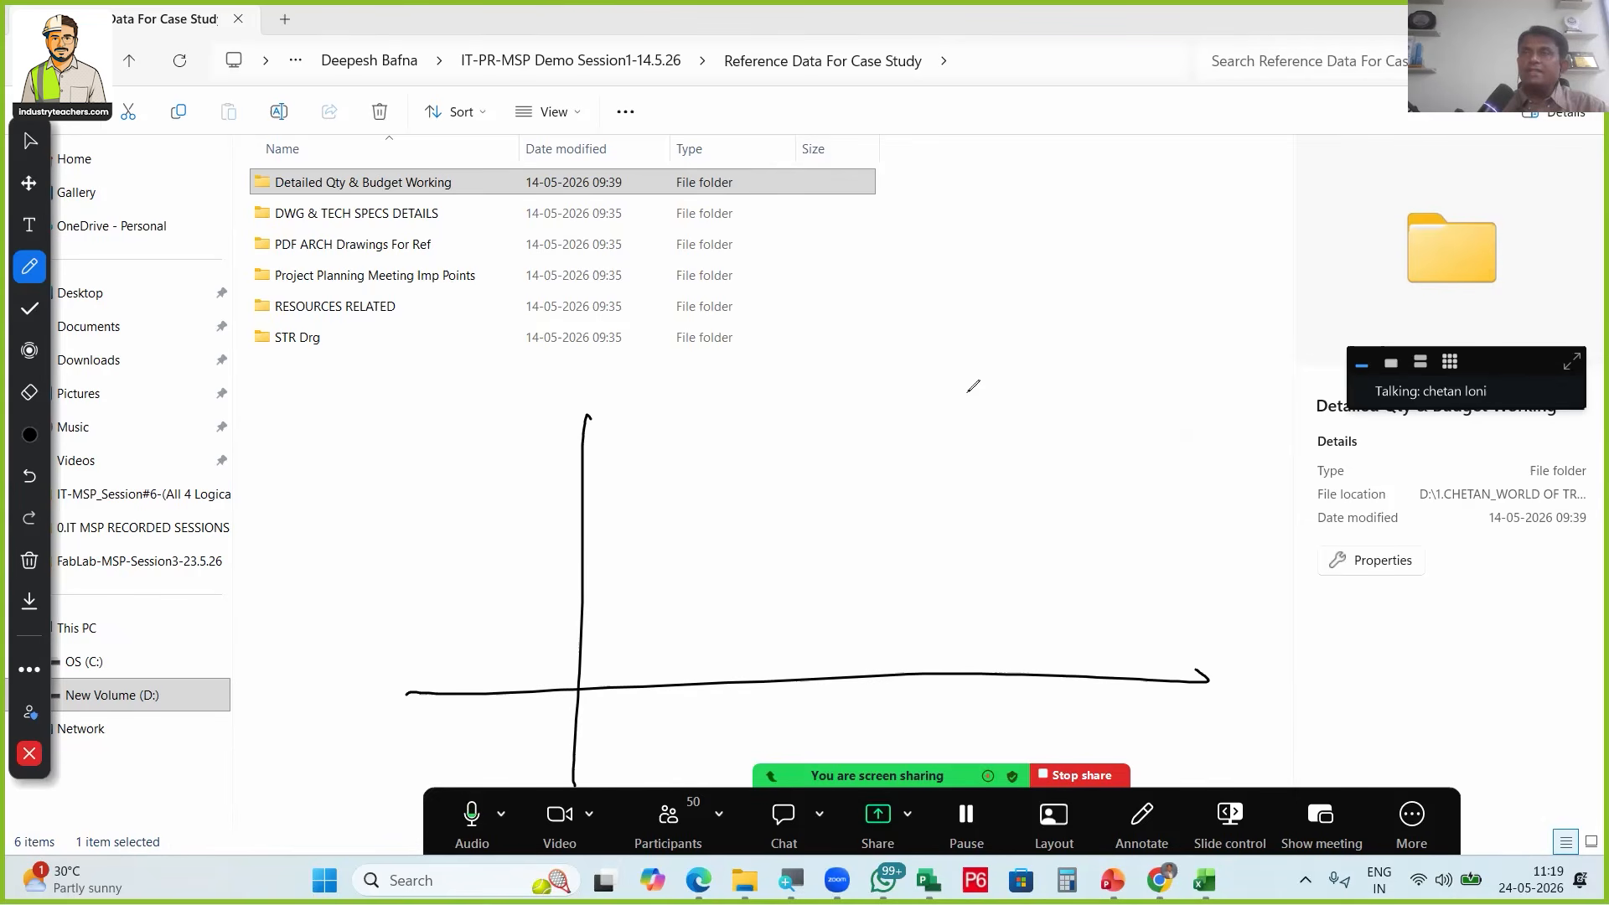
mouse_move(683, 440)
mouse_down()
mouse_move(761, 473)
mouse_move(801, 444)
mouse_up()
drag(744, 617, 831, 597)
mouse_move(840, 557)
mouse_down()
mouse_move(854, 596)
mouse_move(842, 580)
mouse_up()
mouse_move(777, 663)
mouse_down()
mouse_move(779, 685)
mouse_move(827, 662)
mouse_up()
mouse_move(853, 625)
mouse_down()
mouse_move(838, 656)
mouse_move(861, 655)
mouse_up()
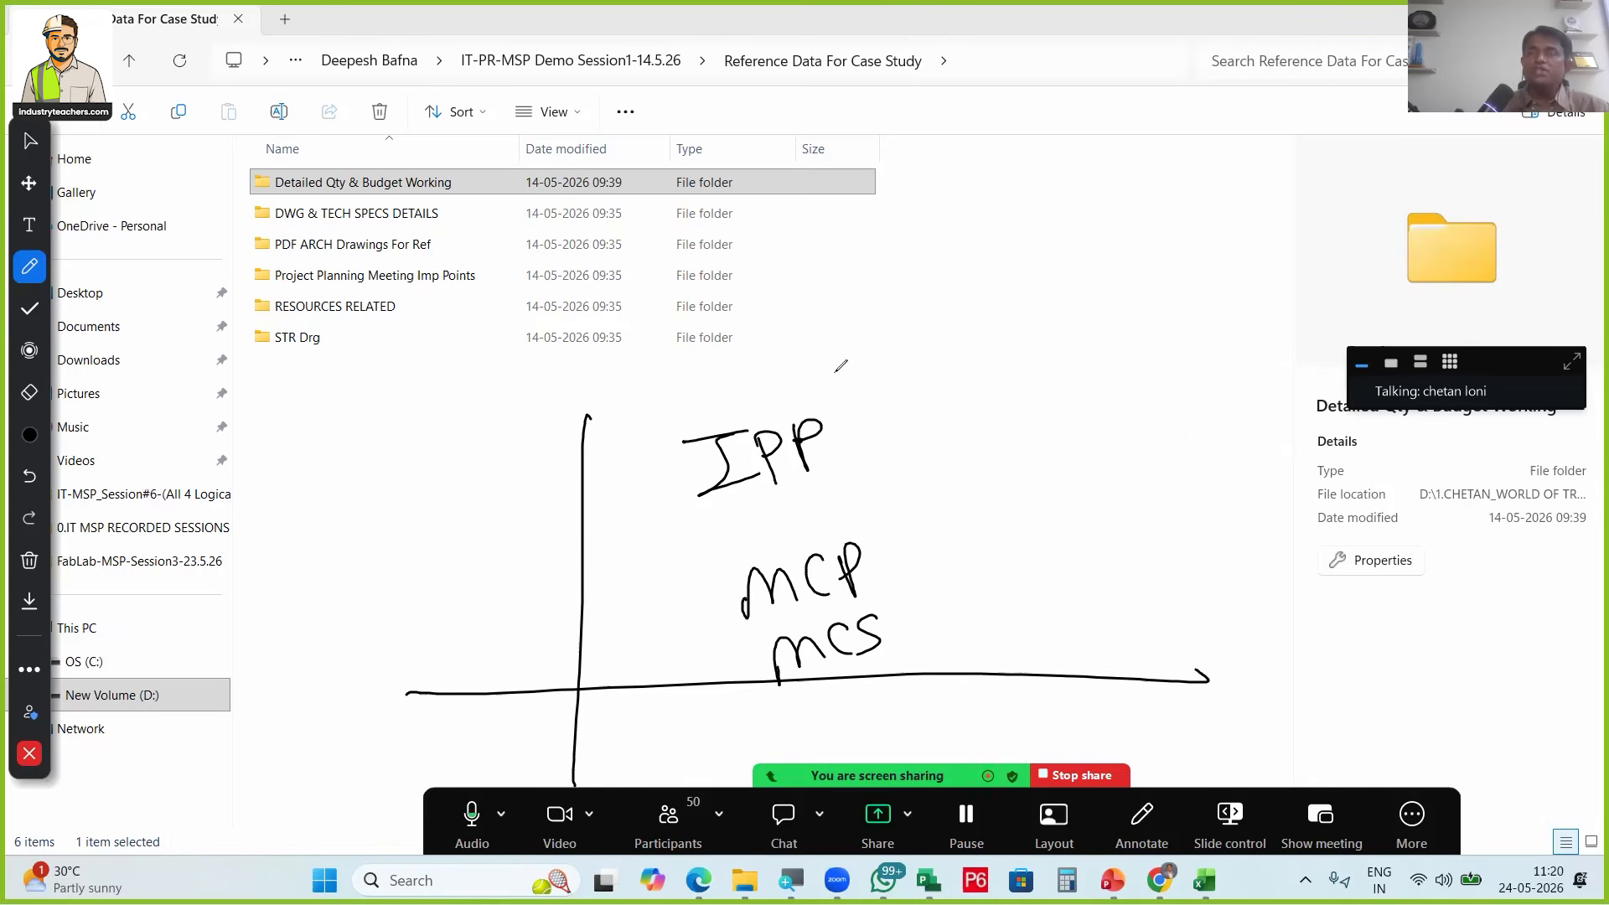
Circle IPP and write "Integrated Project Plan" next to it
mouse_move(843, 376)
mouse_down()
mouse_move(739, 387)
mouse_move(821, 370)
mouse_up()
drag(923, 359, 934, 415)
mouse_move(939, 377)
mouse_down()
mouse_move(947, 405)
mouse_move(1142, 360)
mouse_move(1182, 313)
mouse_move(1307, 293)
mouse_move(1328, 306)
mouse_move(1338, 289)
mouse_up()
mouse_move(1357, 280)
mouse_down()
mouse_move(1366, 263)
mouse_move(1399, 270)
mouse_up()
drag(1288, 309, 1301, 296)
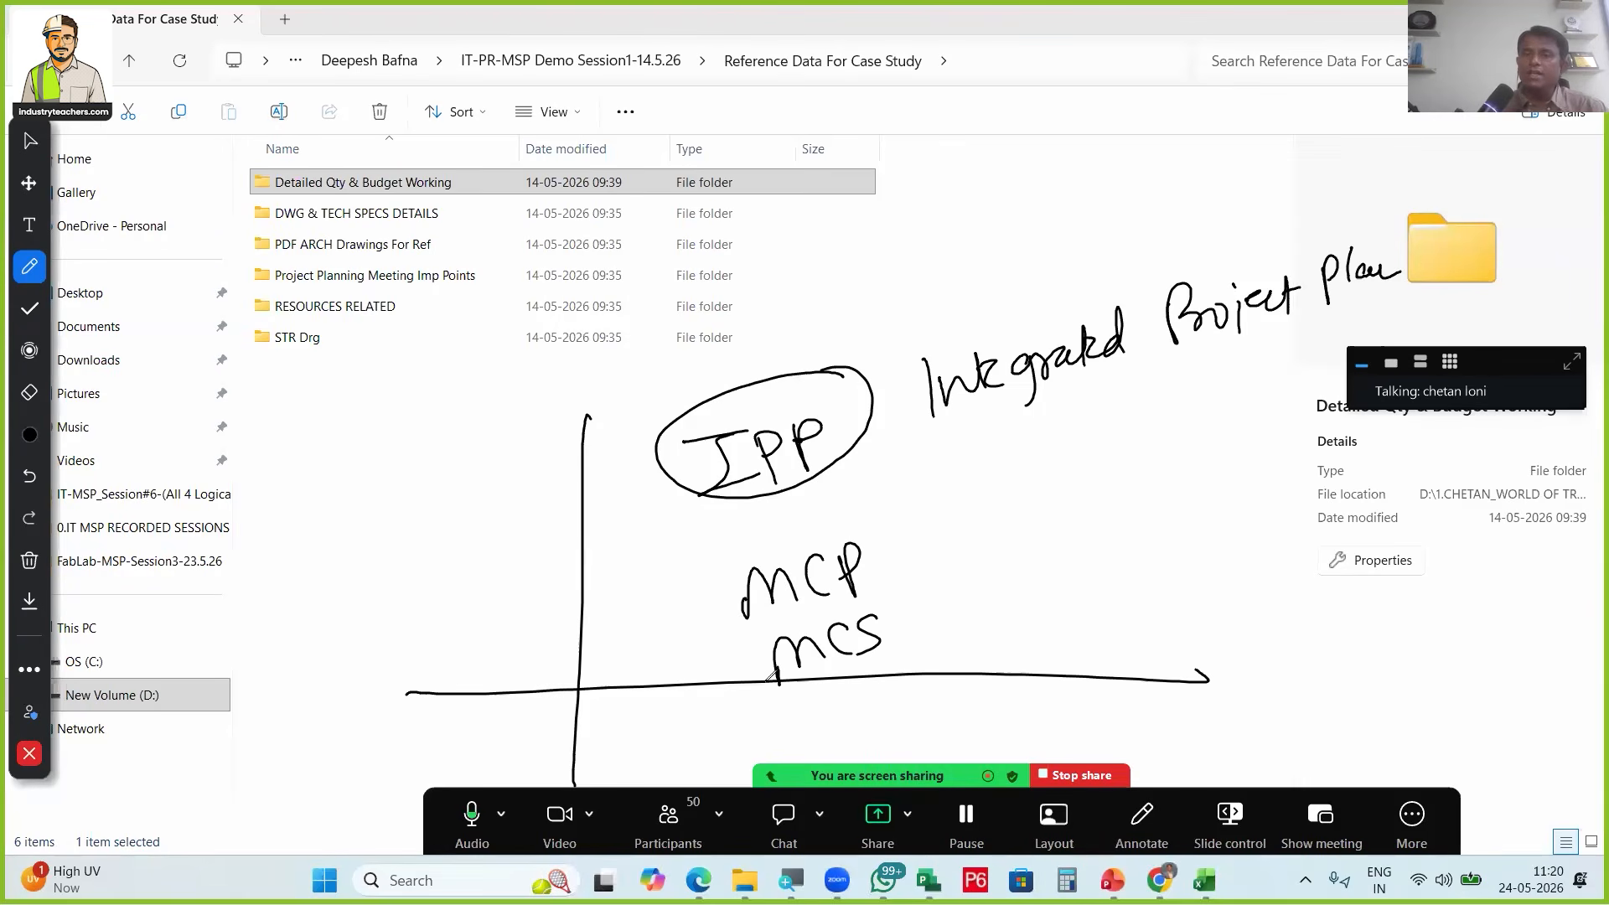
Brace MCP and MCS together, add an arrowhead to the vertical axis, and write "Site Set Up" beside them
drag(737, 549, 748, 681)
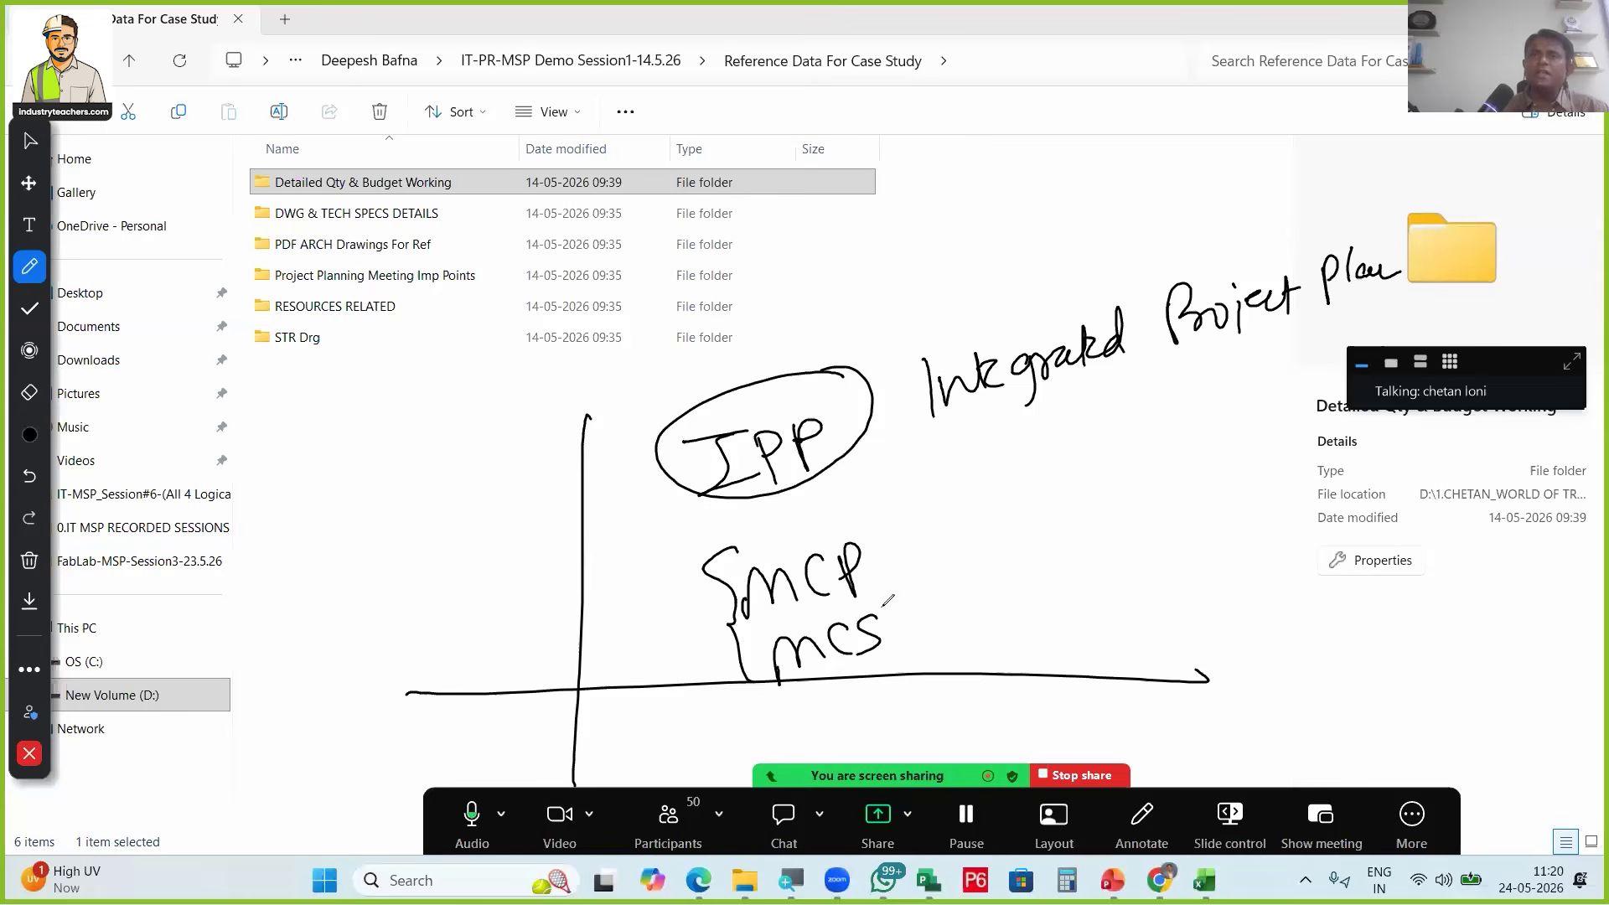
drag(561, 448, 593, 464)
mouse_move(967, 547)
mouse_down()
mouse_move(947, 580)
mouse_move(991, 536)
mouse_move(1085, 526)
mouse_move(1154, 543)
mouse_up()
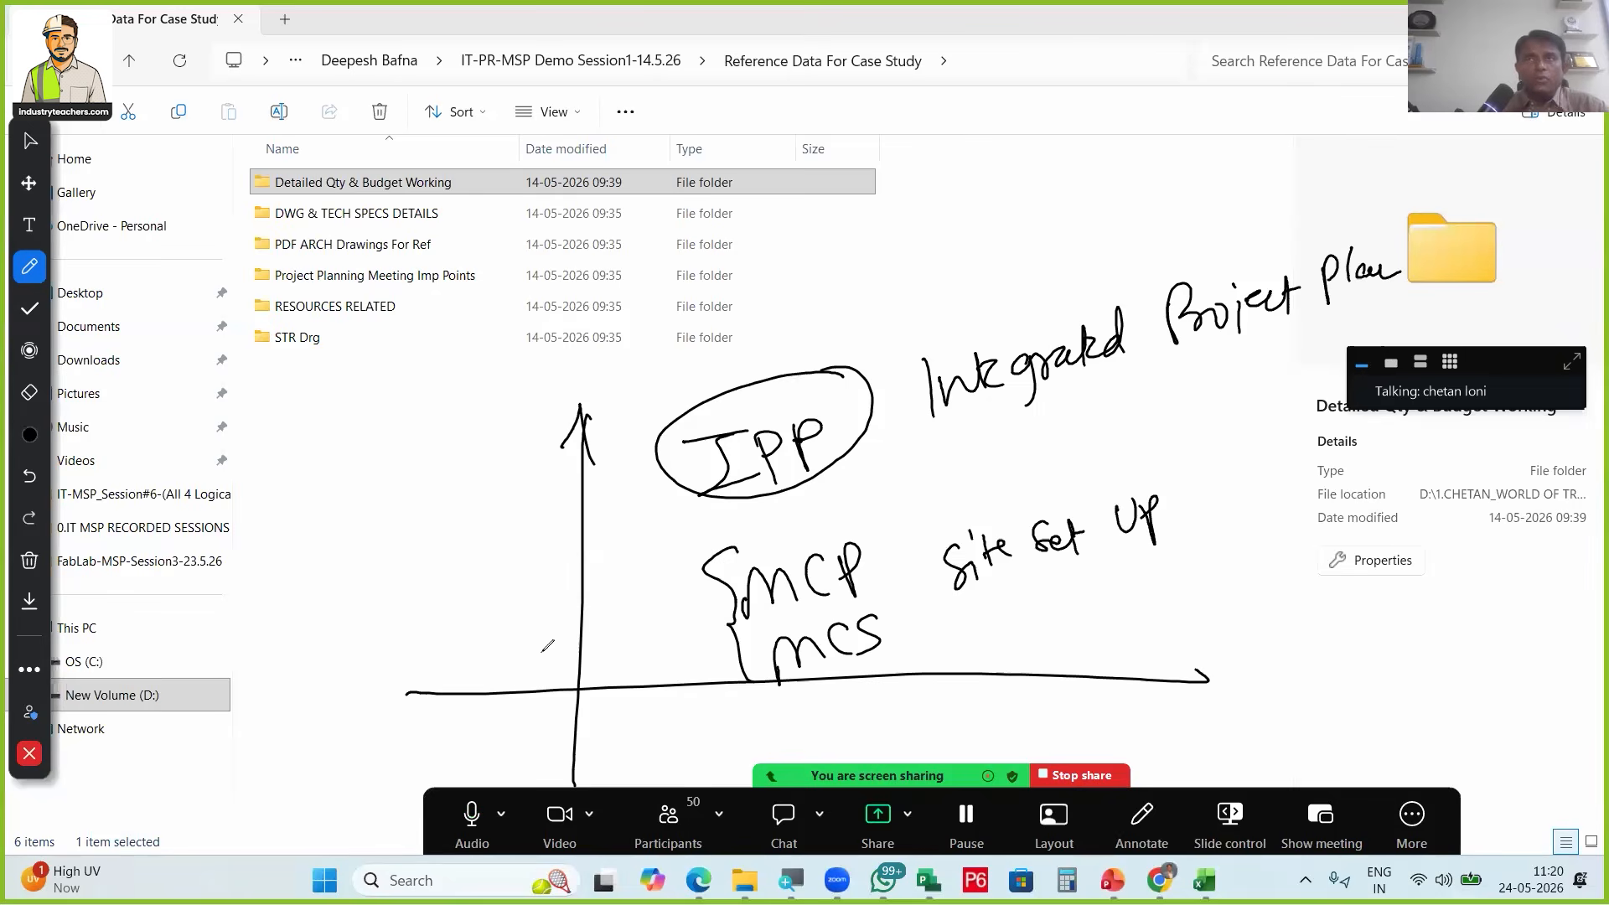
Circle the whole folder list and mark the Detailed Qty & Budget Working, DWG & TECH SPECS DETAILS and PDF ARCH Drawings folders
mouse_move(512, 130)
mouse_down()
mouse_move(151, 330)
mouse_move(207, 417)
mouse_up()
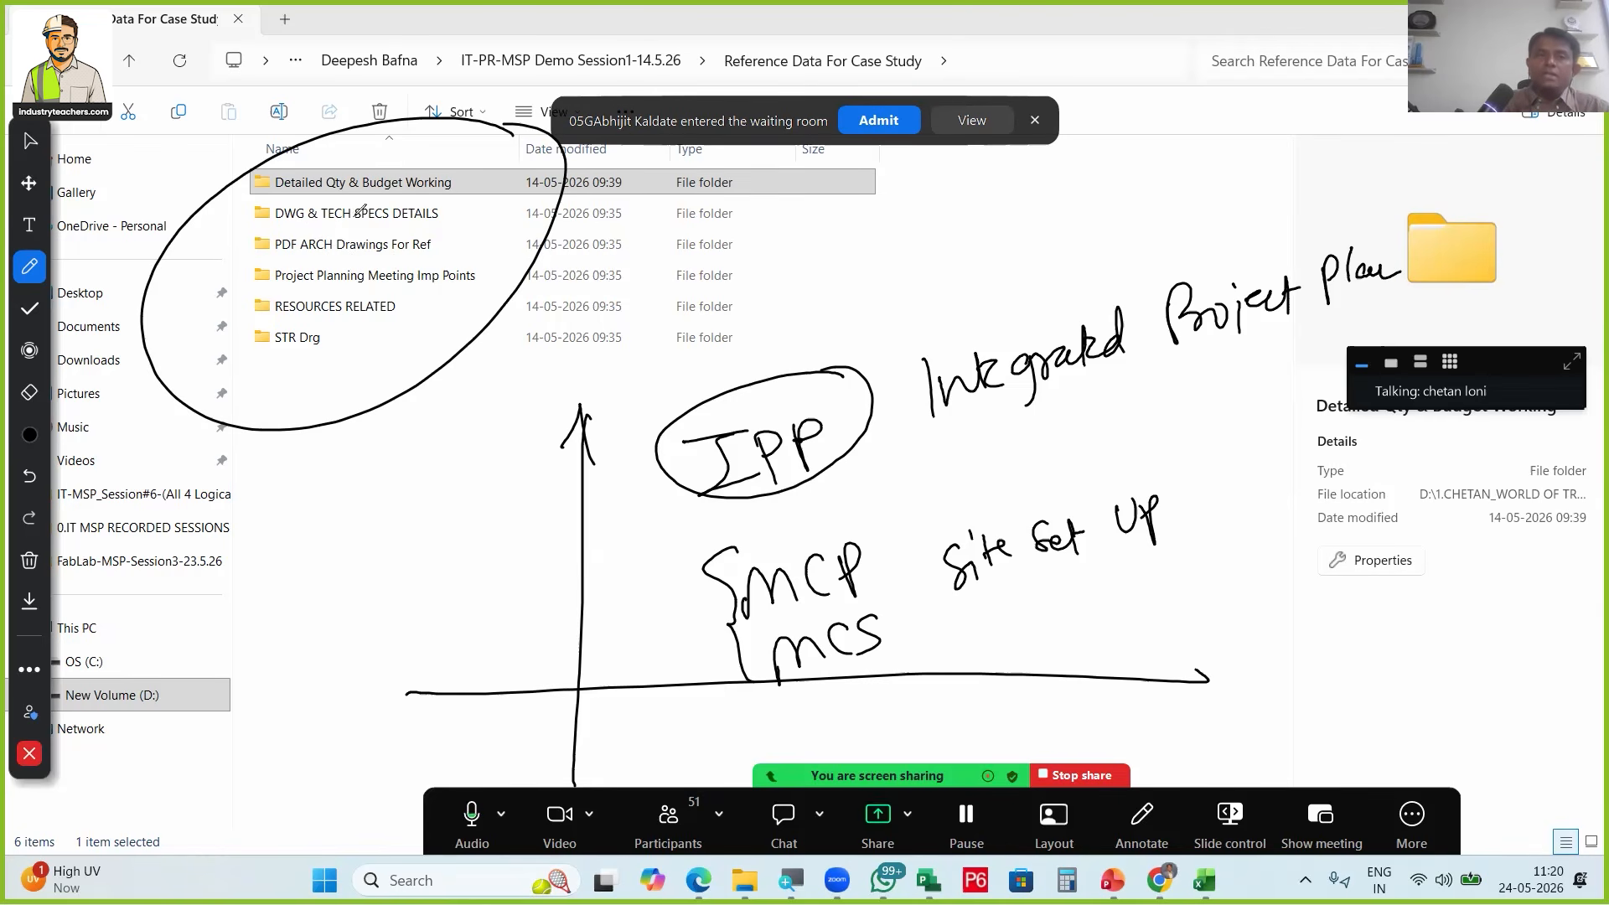
mouse_move(287, 260)
mouse_down()
mouse_move(466, 249)
mouse_move(268, 216)
mouse_up()
mouse_move(448, 202)
mouse_down()
mouse_move(276, 218)
mouse_move(419, 223)
mouse_up()
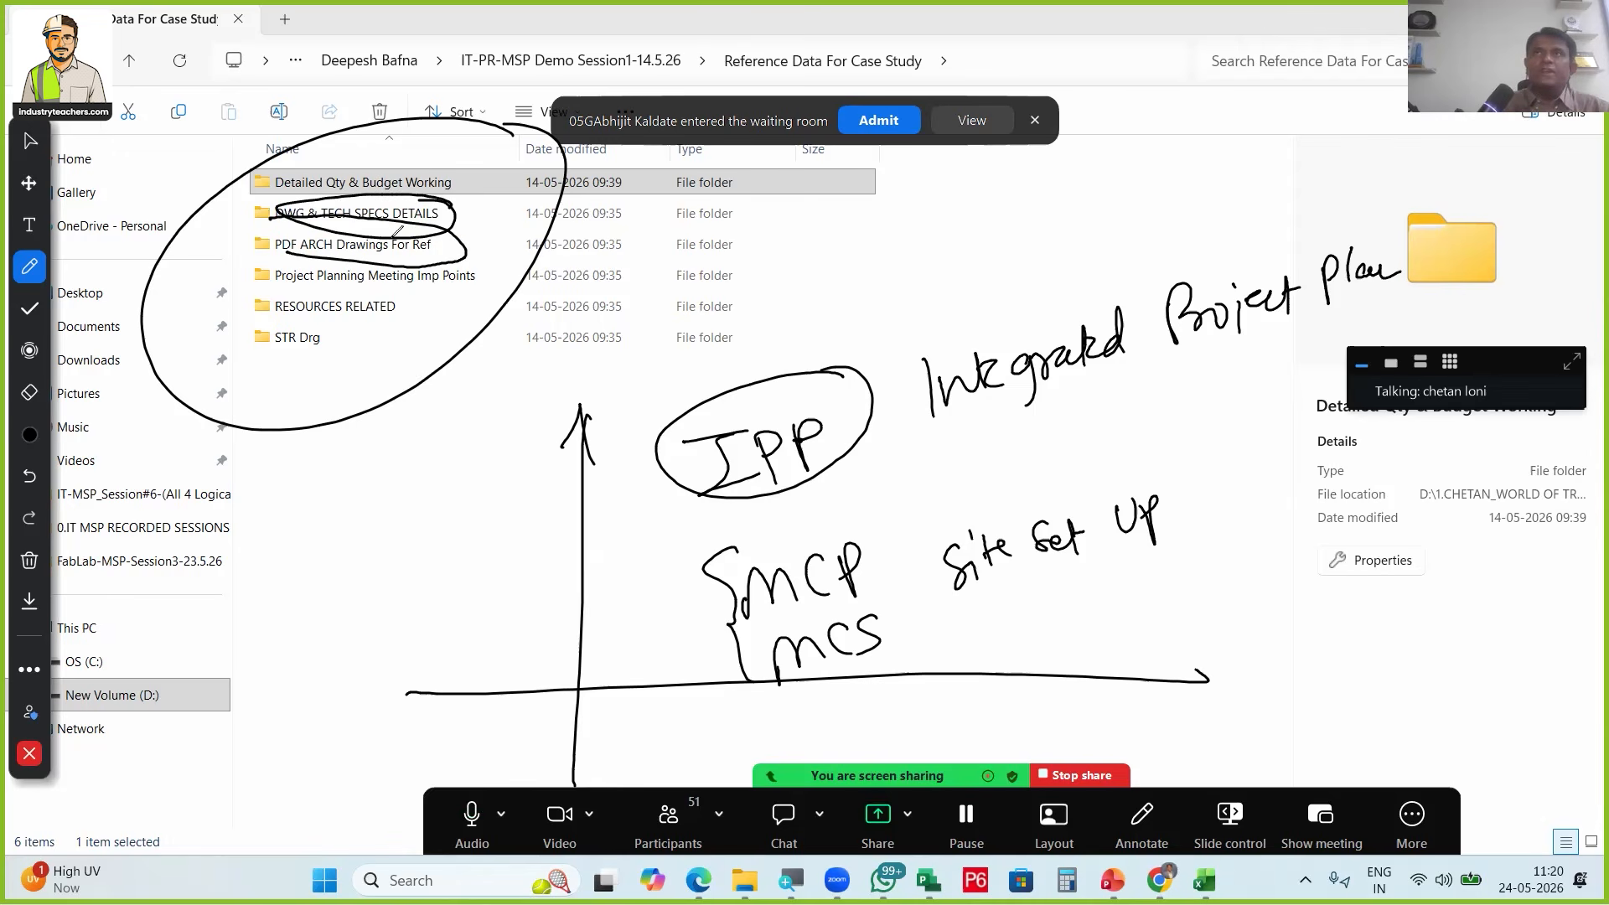
mouse_move(493, 148)
mouse_down()
mouse_move(254, 143)
mouse_move(511, 176)
mouse_up()
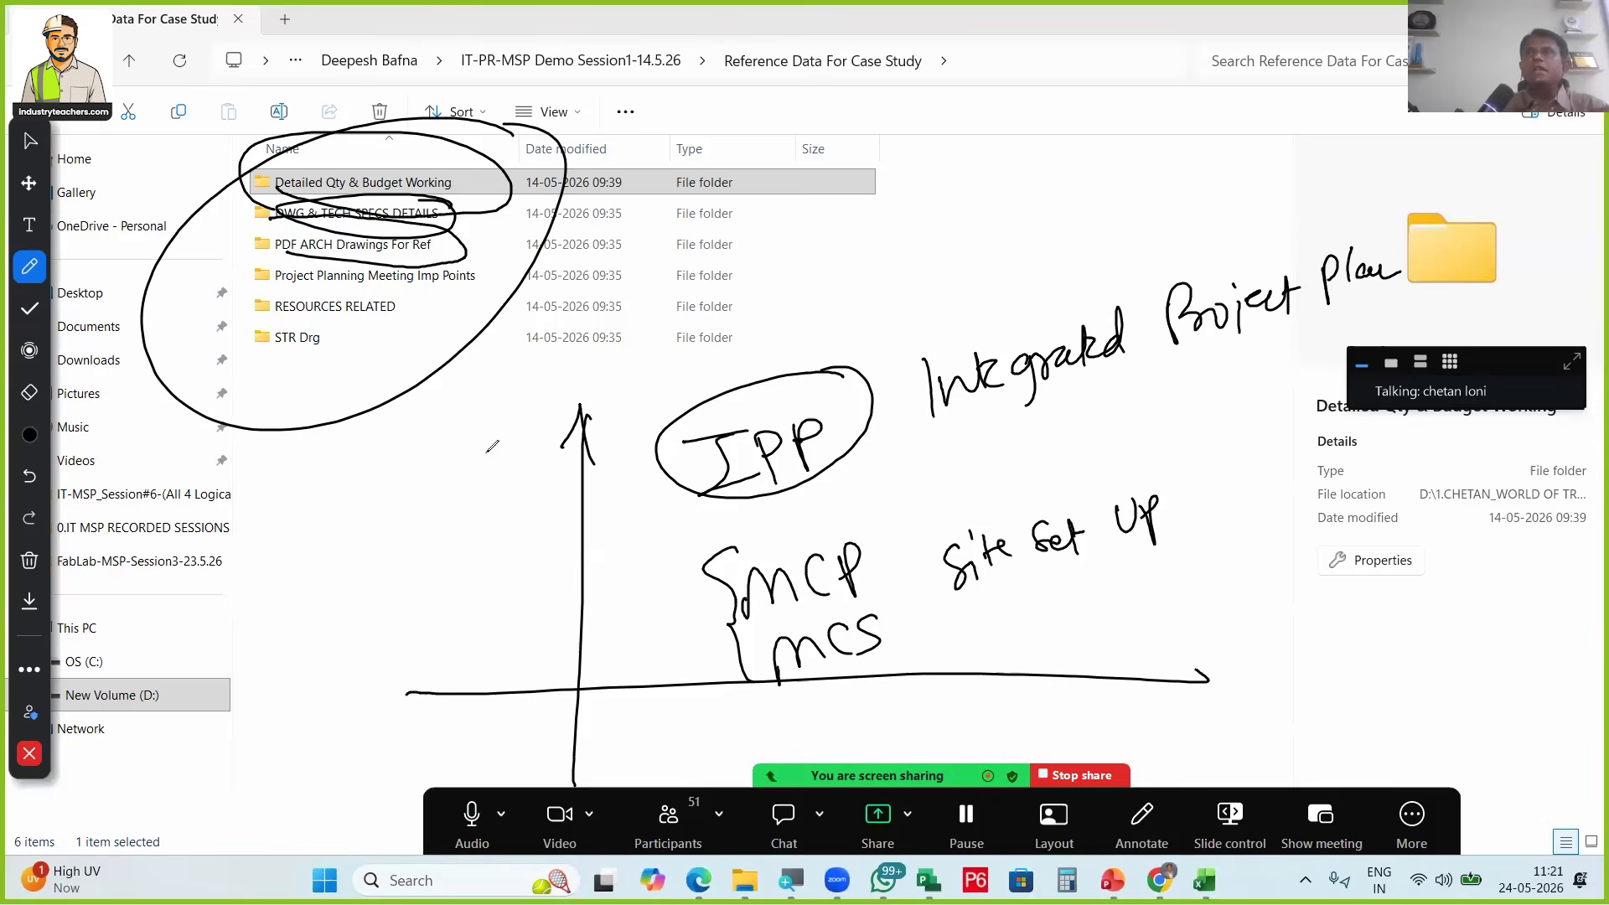
Circle Meeting Imp Points and RESOURCES RELATED, write "Logistic" below the folder list, and clear all drawings
mouse_move(471, 256)
mouse_down()
mouse_move(419, 293)
mouse_move(481, 261)
mouse_up()
mouse_move(333, 492)
mouse_down()
mouse_move(398, 532)
mouse_move(459, 476)
mouse_move(470, 500)
mouse_up()
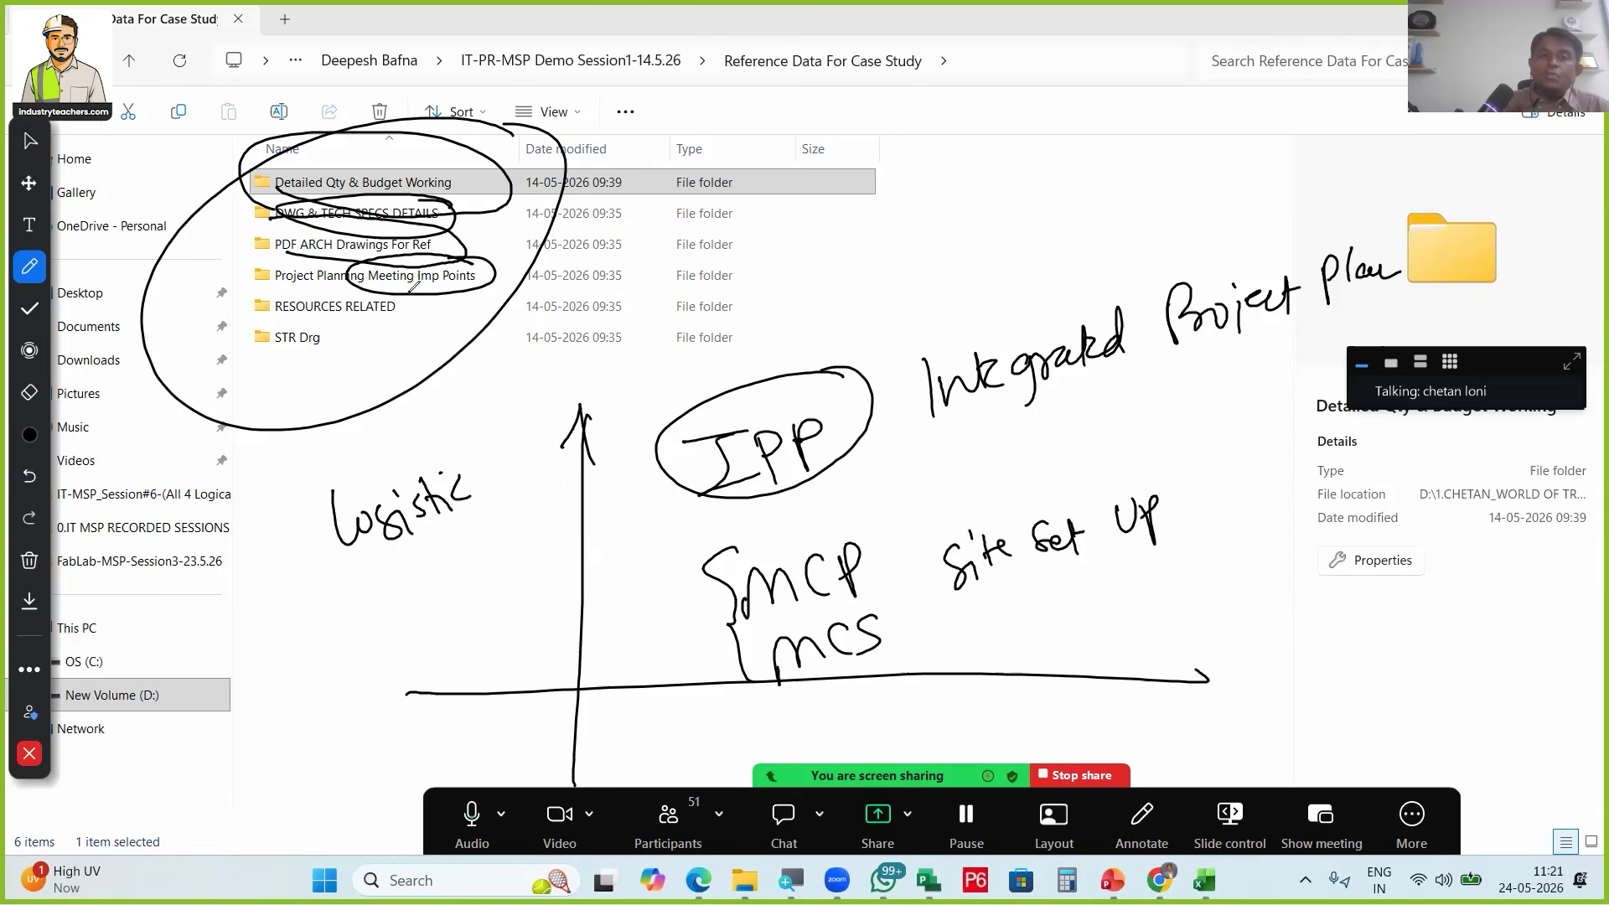
drag(413, 287, 402, 286)
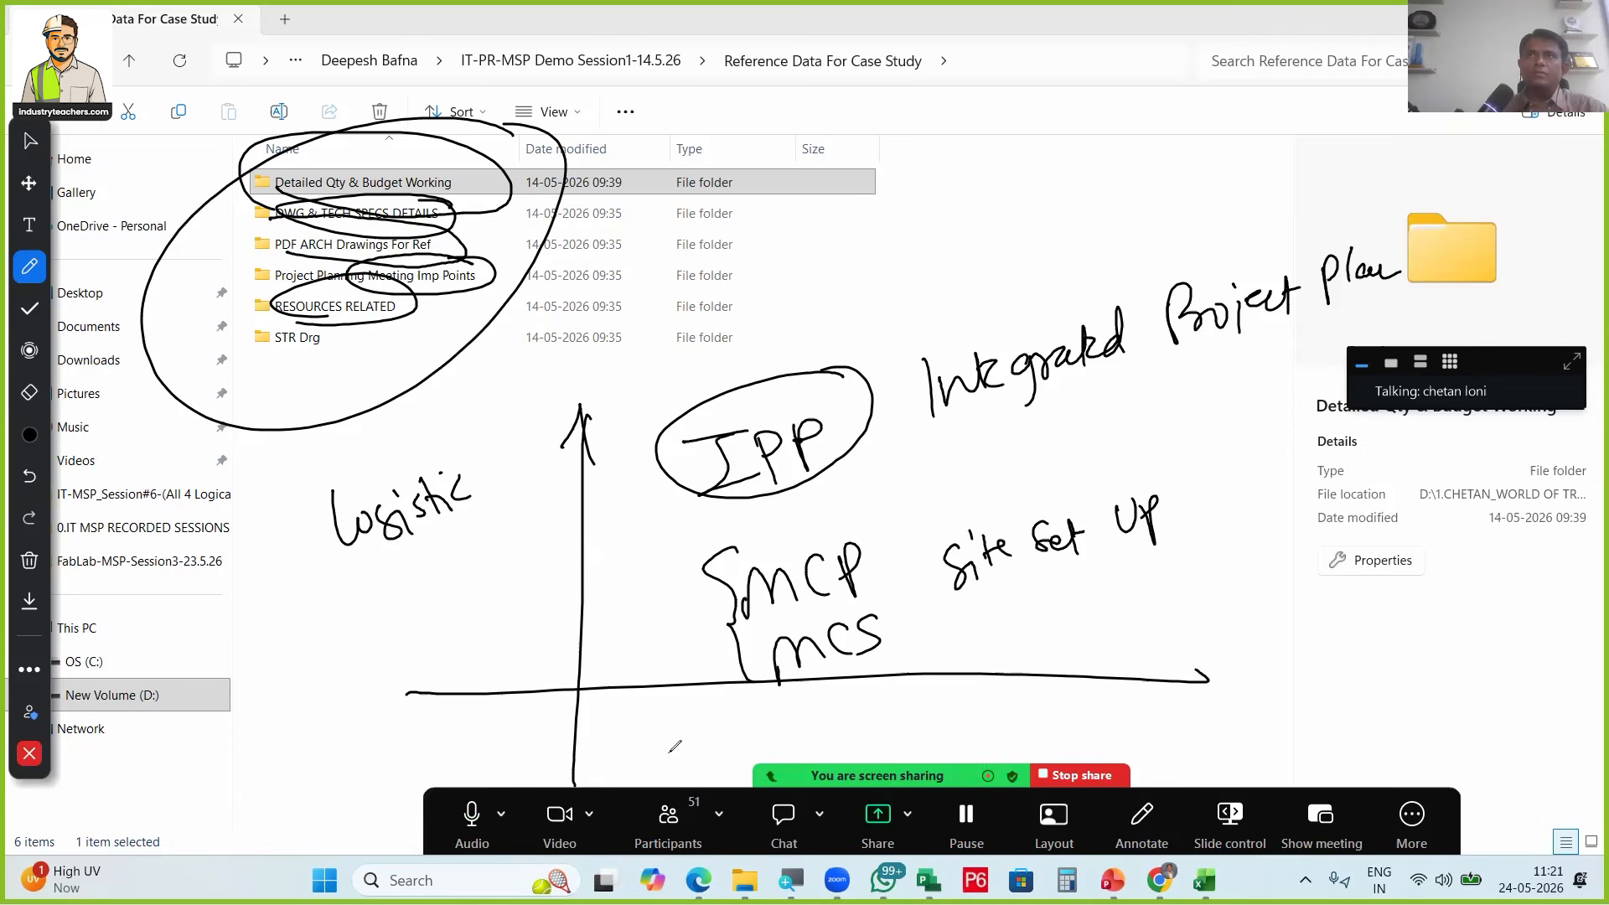
click(29, 561)
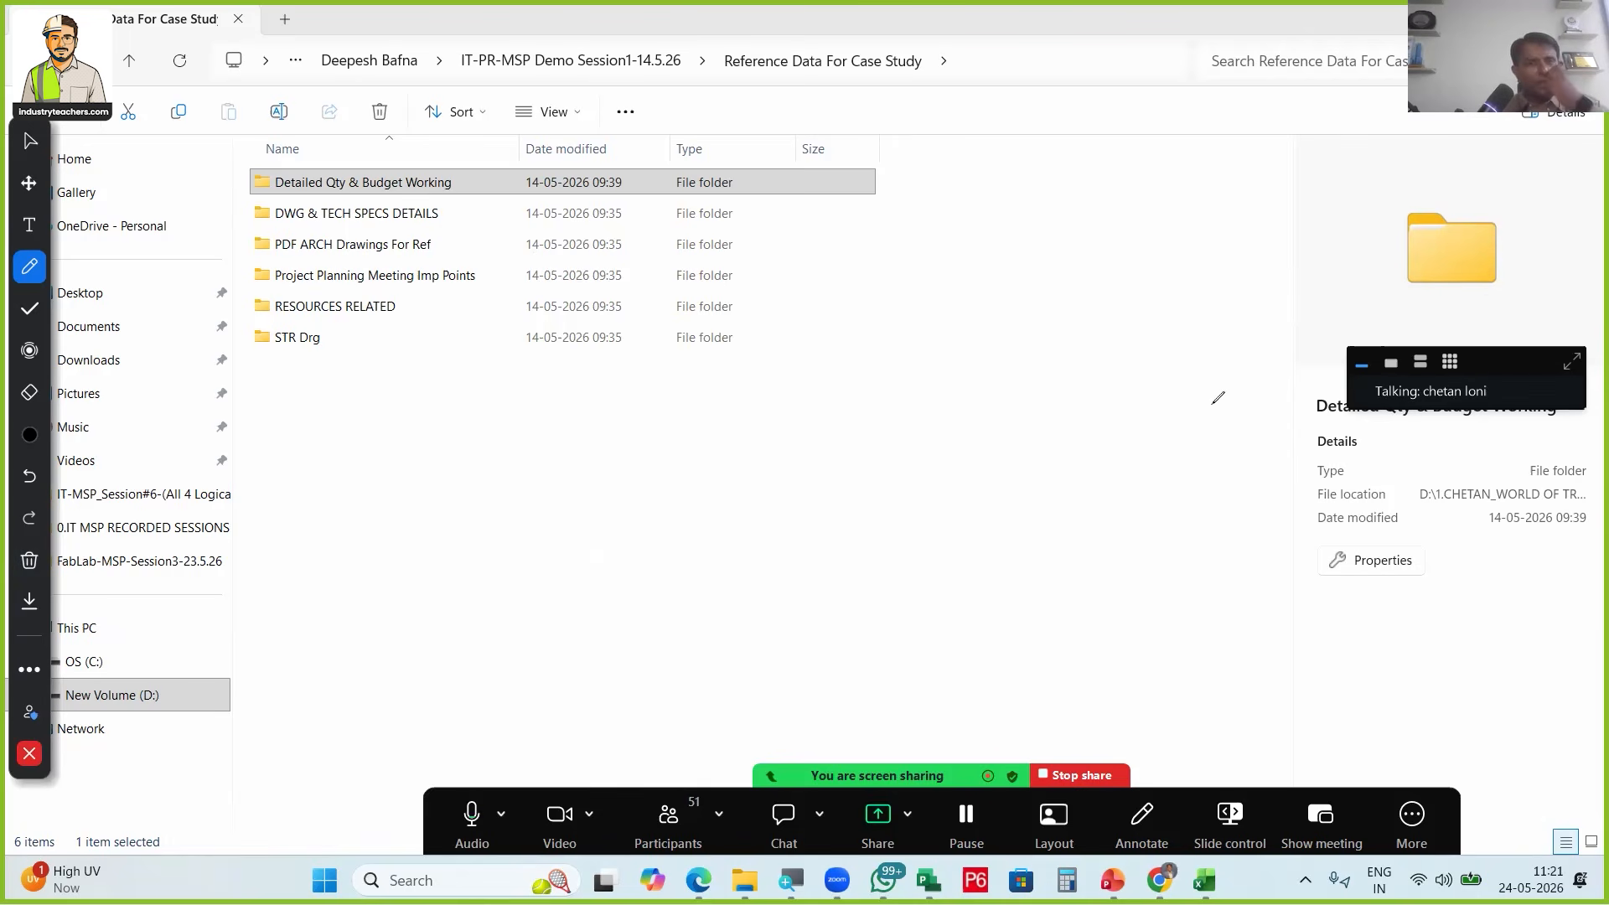
Circle the RESOURCES RELATED folder, erase the mark, write a double-underlined "Narrative" below the list, and clear it
drag(411, 310, 417, 289)
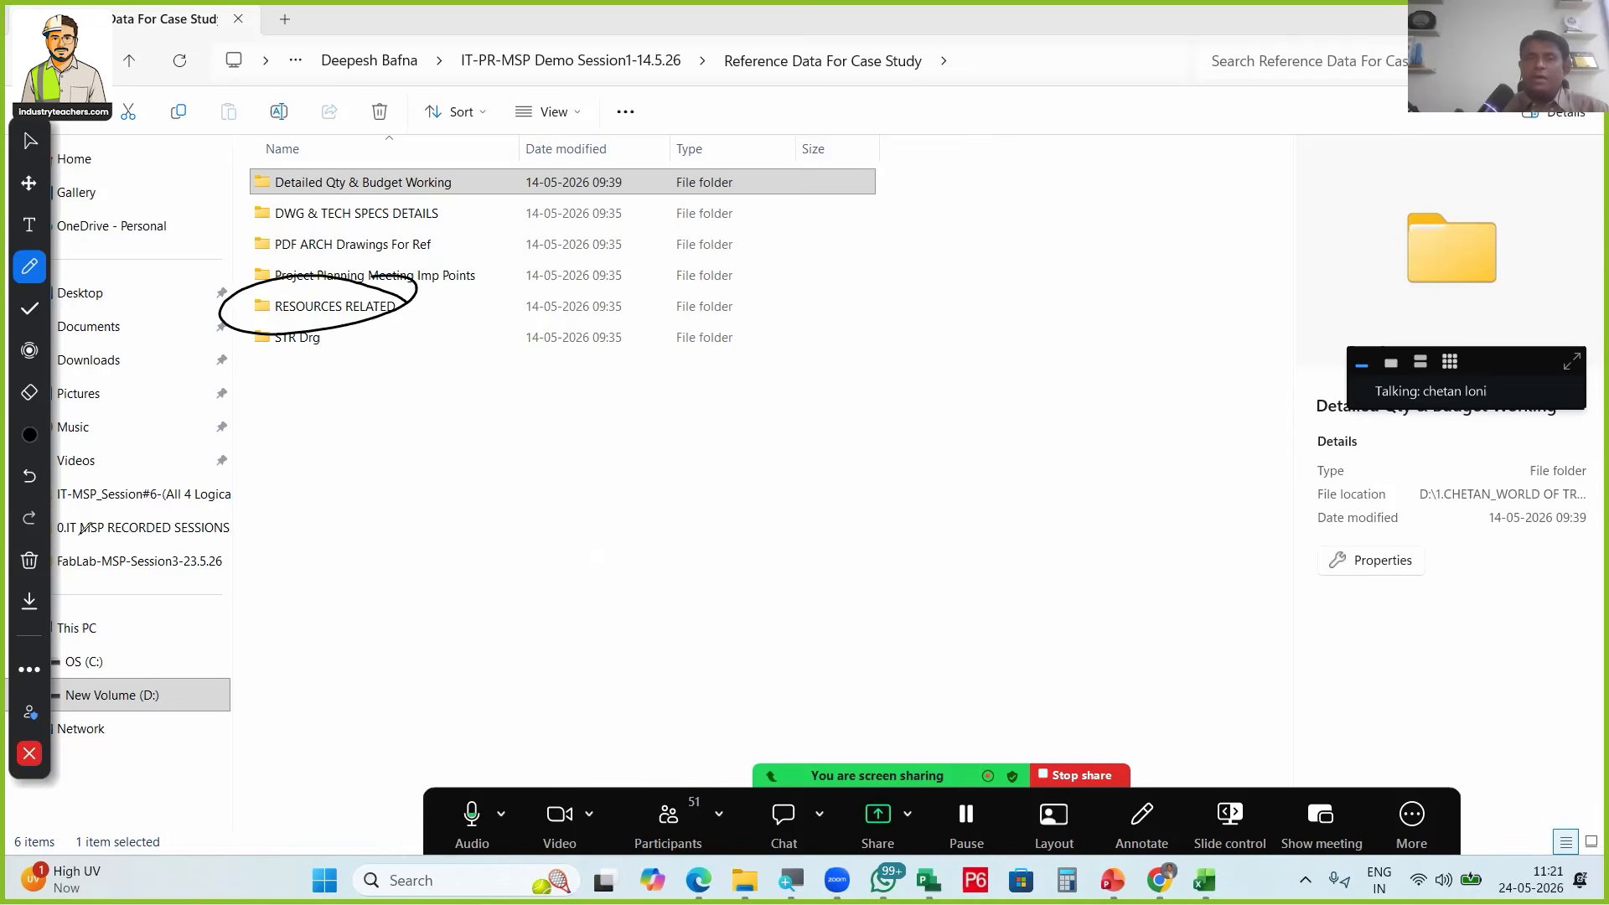
click(29, 561)
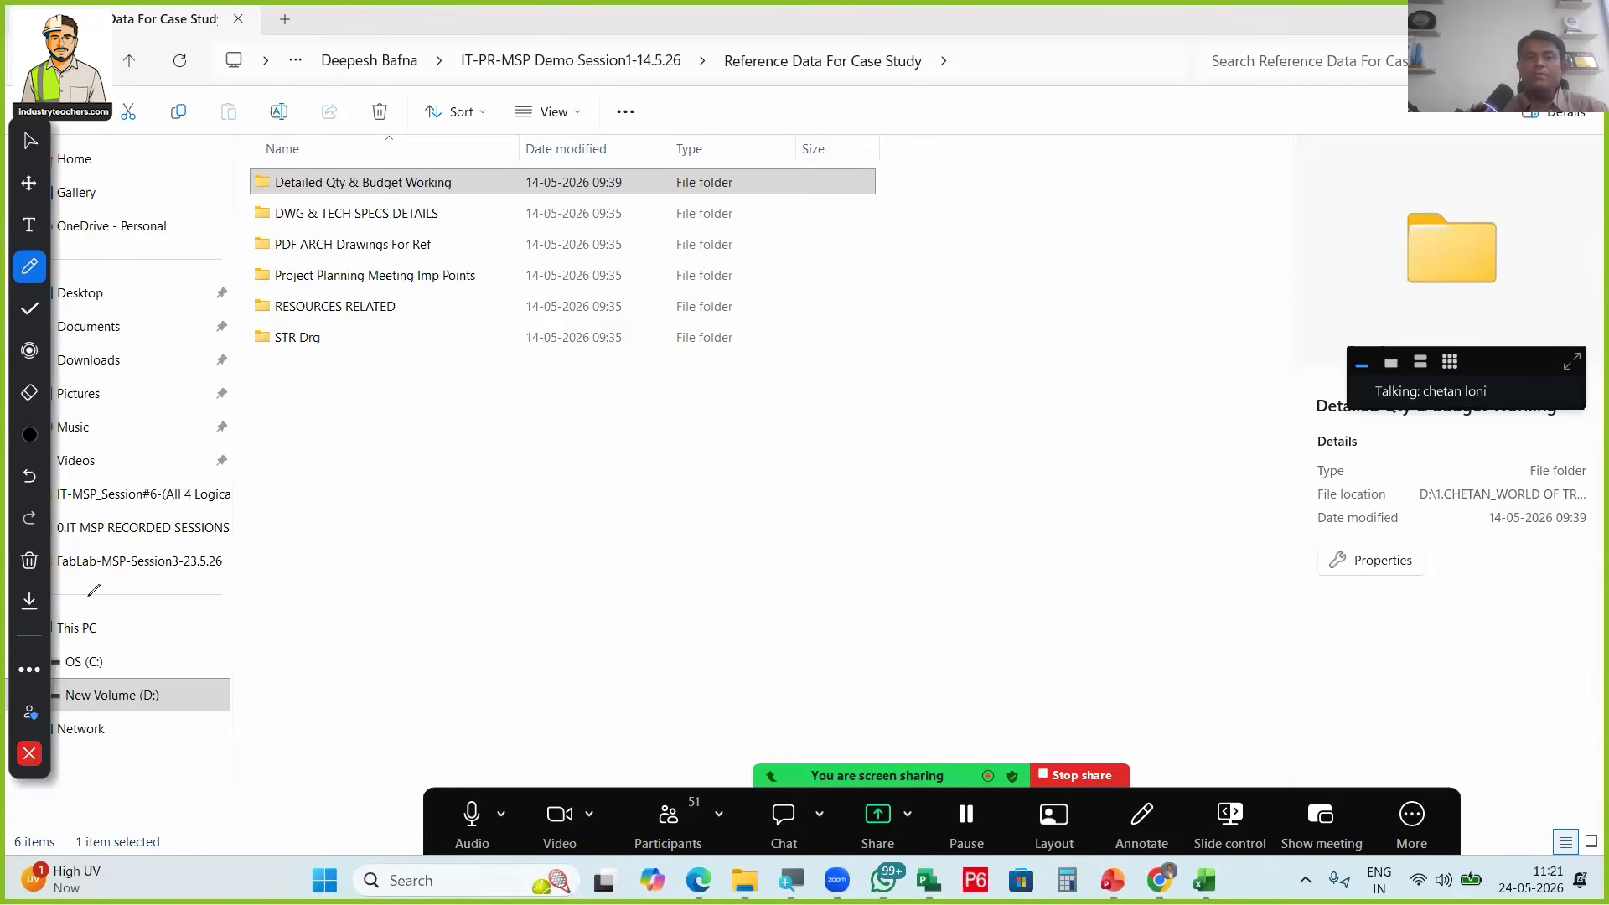
mouse_move(387, 457)
mouse_down()
mouse_move(419, 413)
mouse_move(470, 419)
mouse_move(553, 383)
mouse_up()
drag(379, 466, 387, 482)
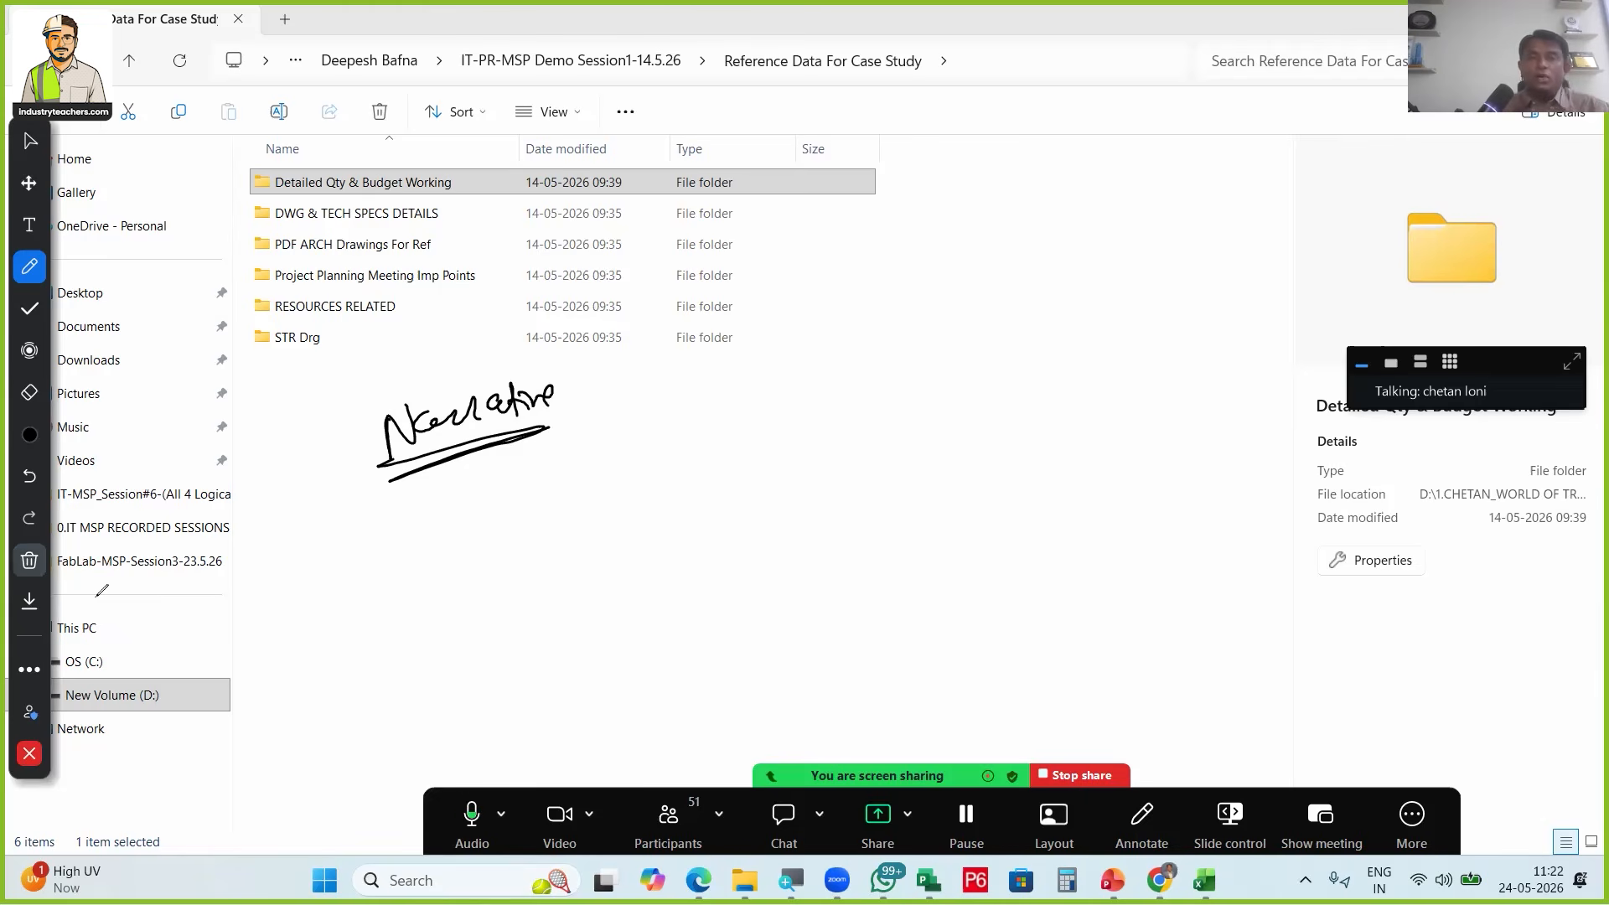
click(29, 560)
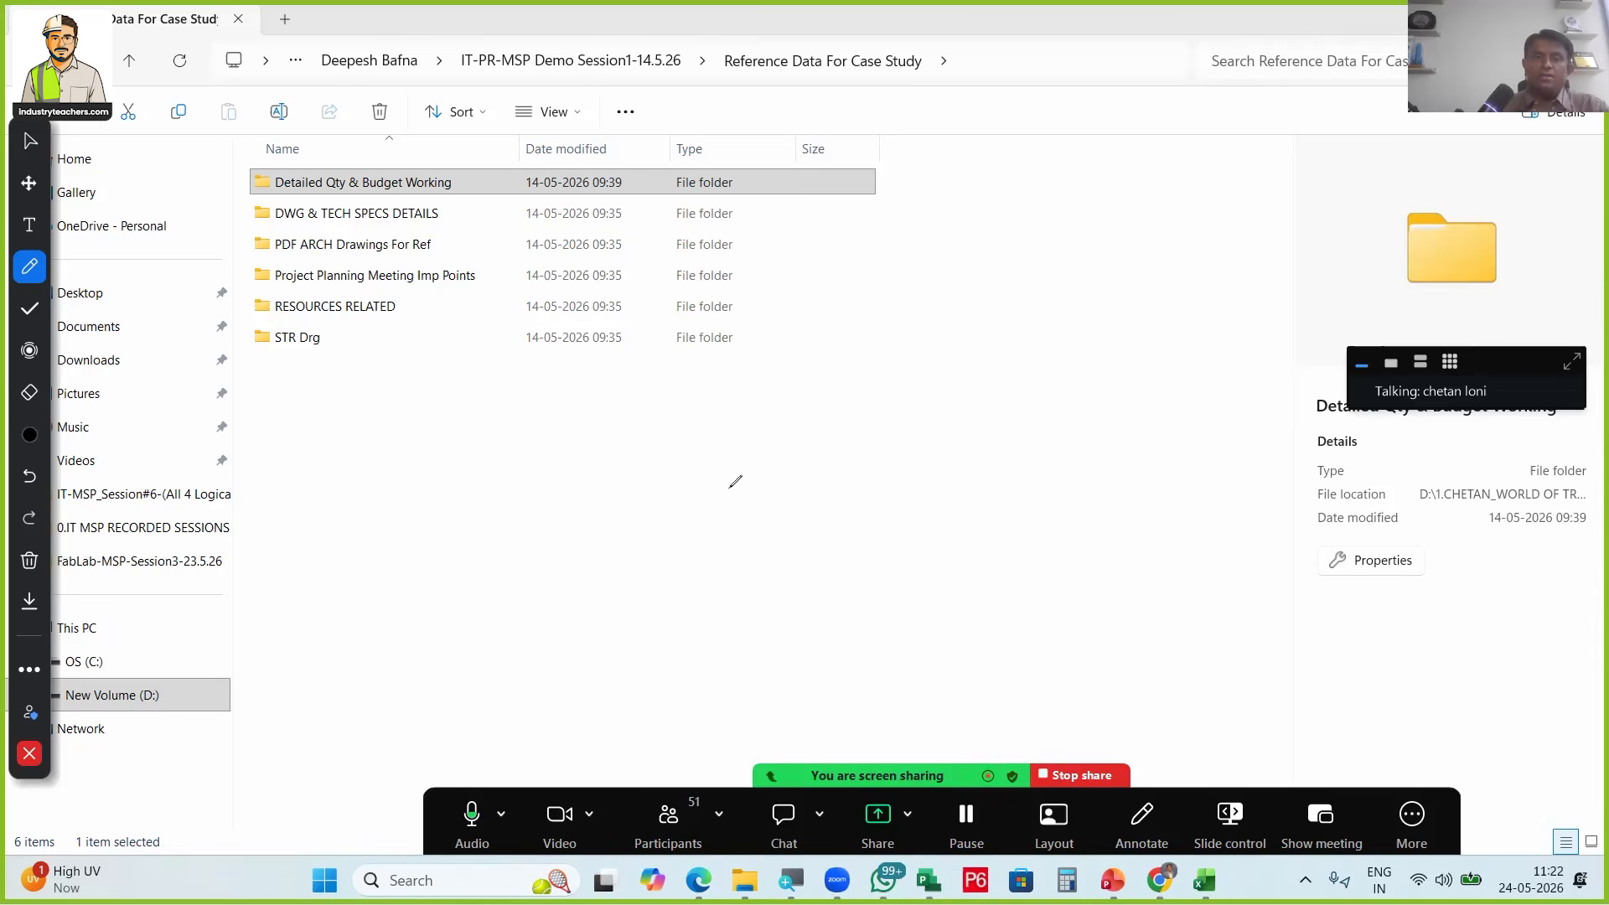
Draw a central circle containing a handwritten planning label, and undo the stray stroke above it
mouse_move(743, 455)
mouse_down()
mouse_move(790, 464)
mouse_move(728, 460)
mouse_up()
drag(716, 511, 732, 567)
drag(715, 511, 742, 537)
drag(756, 509, 760, 532)
drag(744, 558, 743, 582)
mouse_move(865, 343)
mouse_down()
mouse_move(816, 407)
mouse_move(850, 407)
mouse_up()
key(ctrl+z)
key(ctrl+z)
Draw arrows into the central circle from handwritten contract and purchase labels
drag(955, 381, 796, 470)
drag(806, 435, 821, 469)
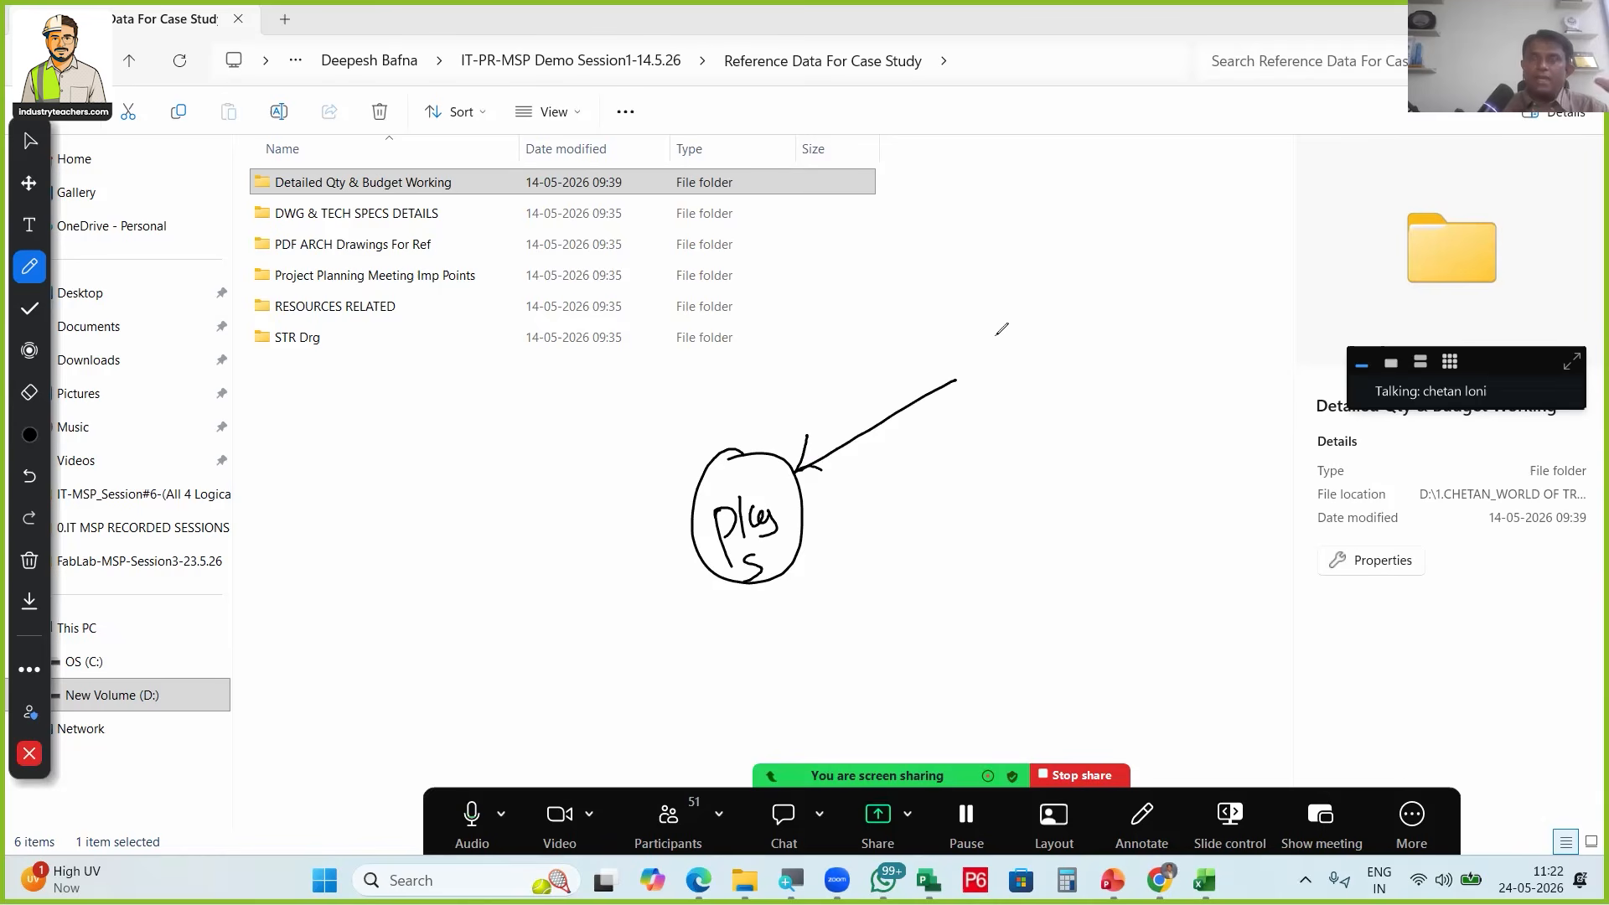
mouse_move(993, 343)
mouse_down()
mouse_move(1061, 339)
mouse_move(1119, 299)
mouse_up()
drag(1104, 321, 1127, 310)
drag(830, 509, 837, 543)
drag(940, 497, 806, 528)
drag(957, 473, 963, 532)
drag(964, 482, 1039, 473)
drag(1049, 433, 1079, 478)
Draw arrows into the central circle from handwritten billing and design labels below it
mouse_move(863, 692)
mouse_down()
mouse_move(784, 592)
mouse_move(794, 620)
mouse_up()
drag(793, 585, 814, 609)
mouse_move(898, 634)
mouse_down()
mouse_move(905, 683)
mouse_move(943, 660)
mouse_up()
mouse_move(955, 628)
mouse_down()
mouse_move(980, 658)
mouse_move(1014, 662)
mouse_up()
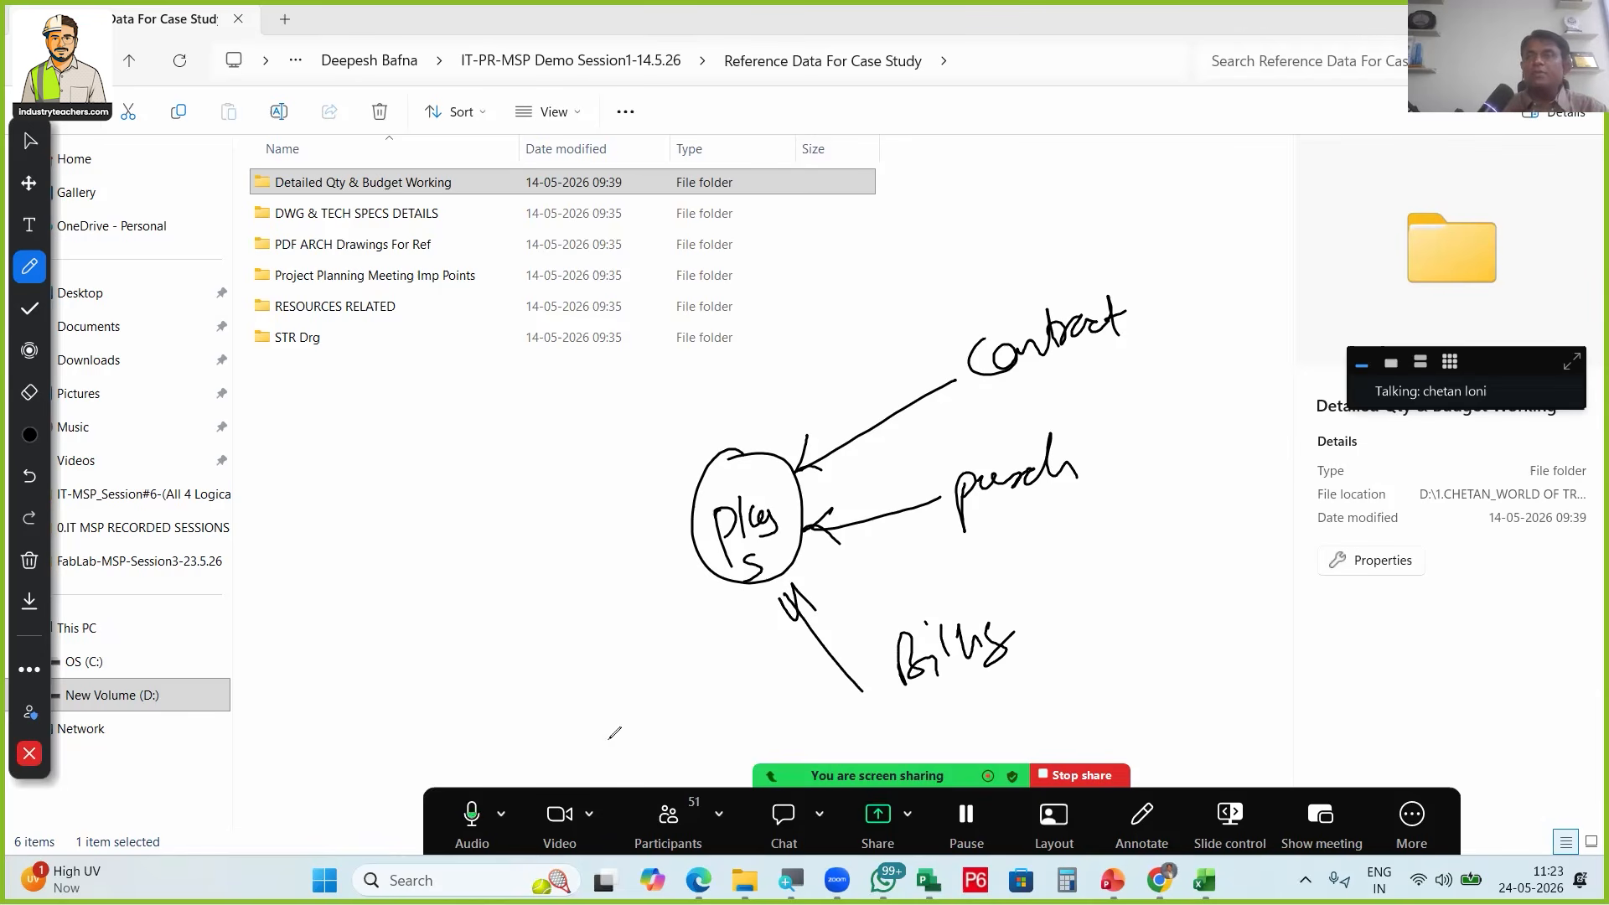
drag(654, 676, 731, 594)
drag(681, 627, 724, 634)
drag(600, 707, 605, 740)
mouse_move(599, 705)
mouse_down()
mouse_move(620, 733)
mouse_move(680, 719)
mouse_move(680, 694)
mouse_up()
drag(694, 695, 682, 730)
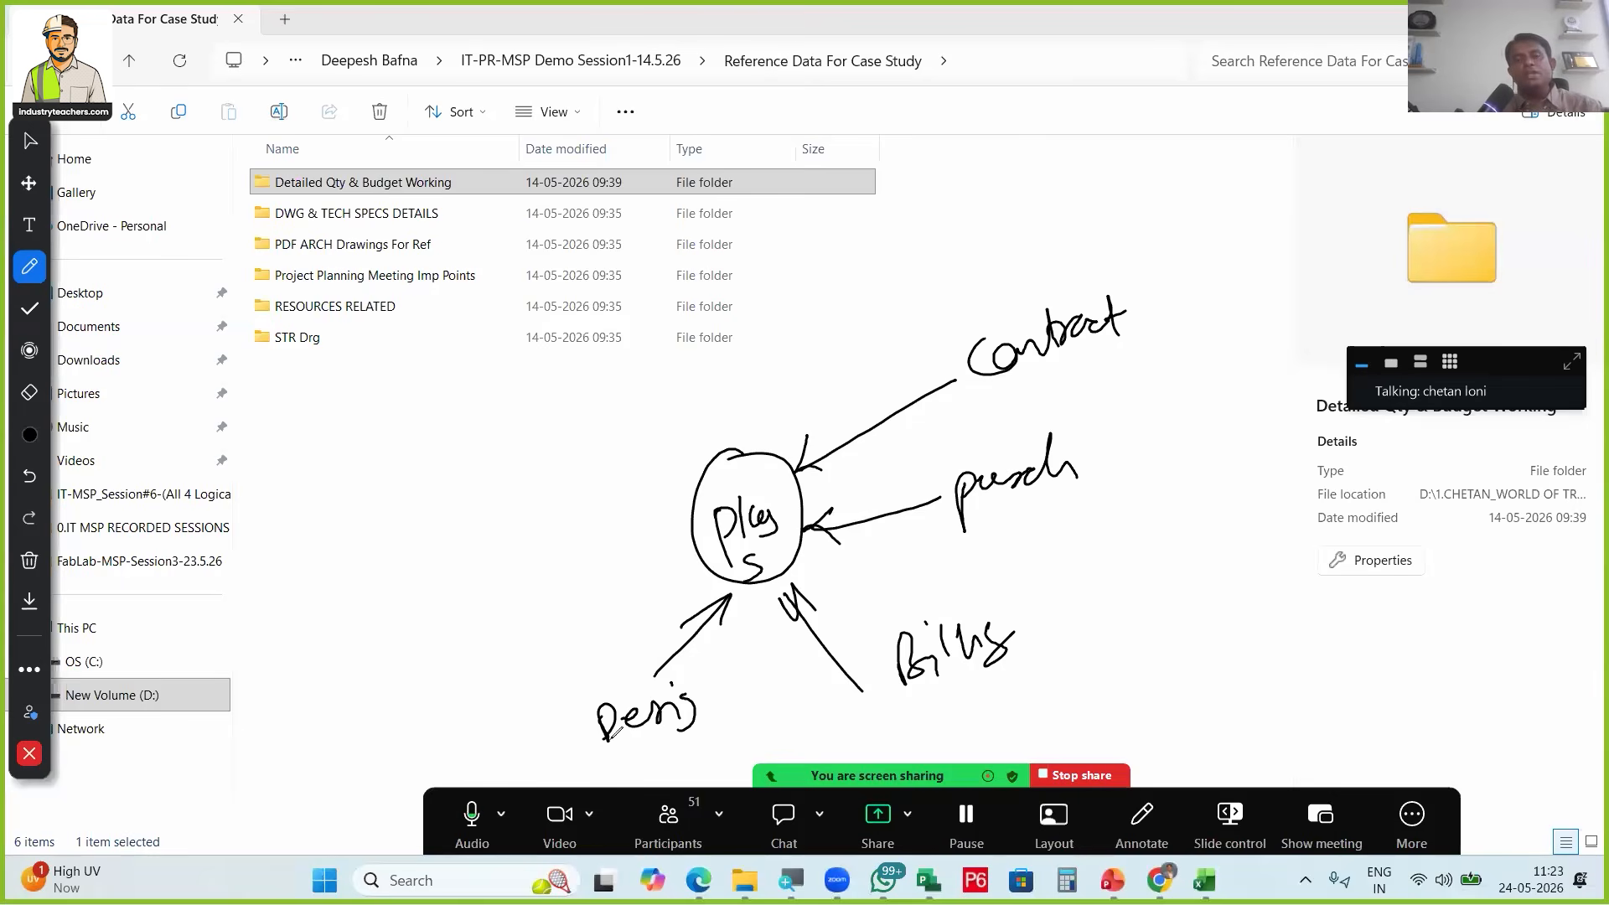
Add two unlabelled arrows into the central circle and write internal & external notes above the diagram
mouse_move(437, 514)
mouse_down()
mouse_move(702, 540)
mouse_move(679, 560)
mouse_up()
drag(652, 359, 714, 443)
drag(710, 417, 707, 444)
drag(849, 298, 854, 356)
mouse_move(863, 342)
mouse_down()
mouse_move(904, 308)
mouse_move(939, 312)
mouse_up()
drag(1098, 209, 1095, 260)
drag(1166, 204, 1215, 238)
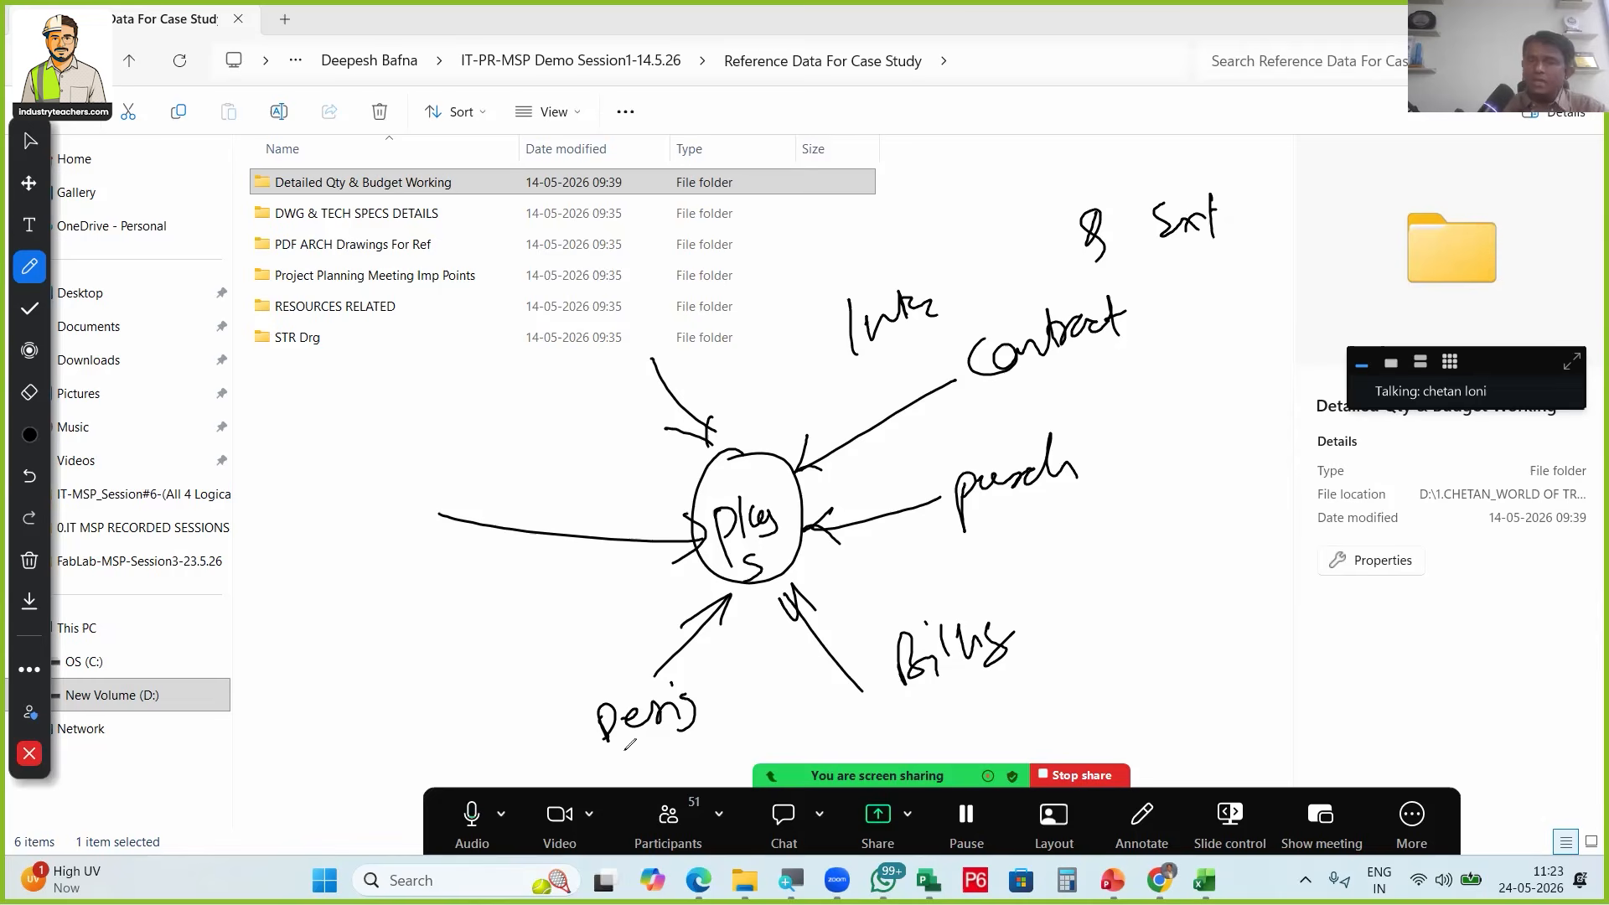
Enclose the whole diagram in a large loop, add a handwritten note above the circle, and clear all drawings
mouse_move(1230, 174)
mouse_down()
mouse_move(997, 119)
mouse_move(1131, 90)
mouse_up()
drag(731, 226, 740, 279)
drag(754, 252, 809, 243)
drag(834, 222, 818, 233)
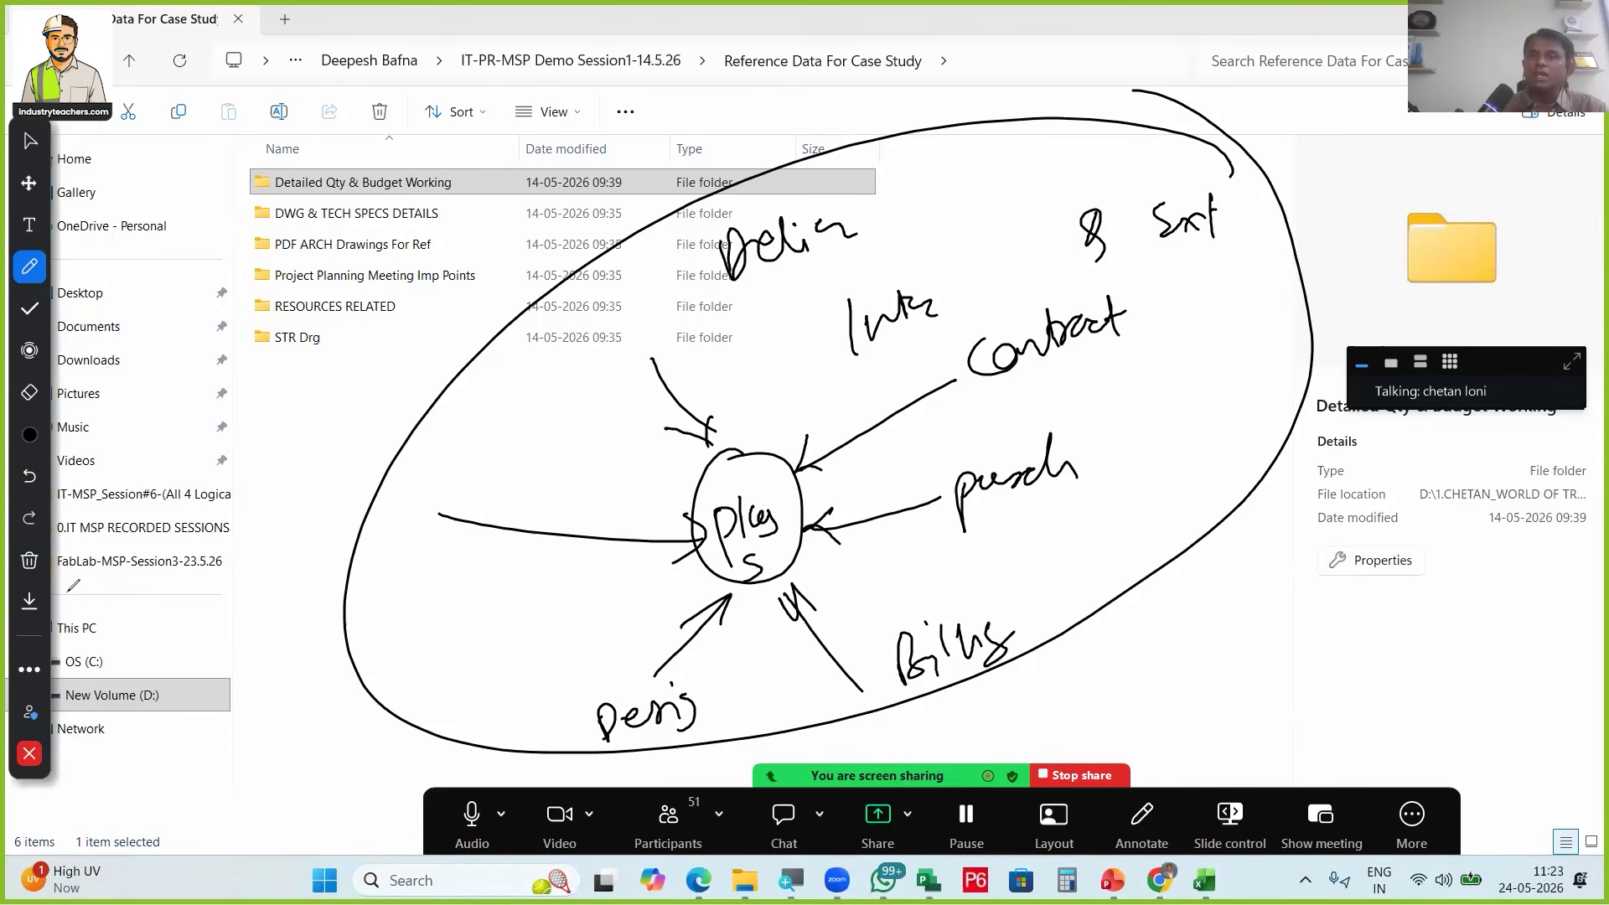
click(29, 560)
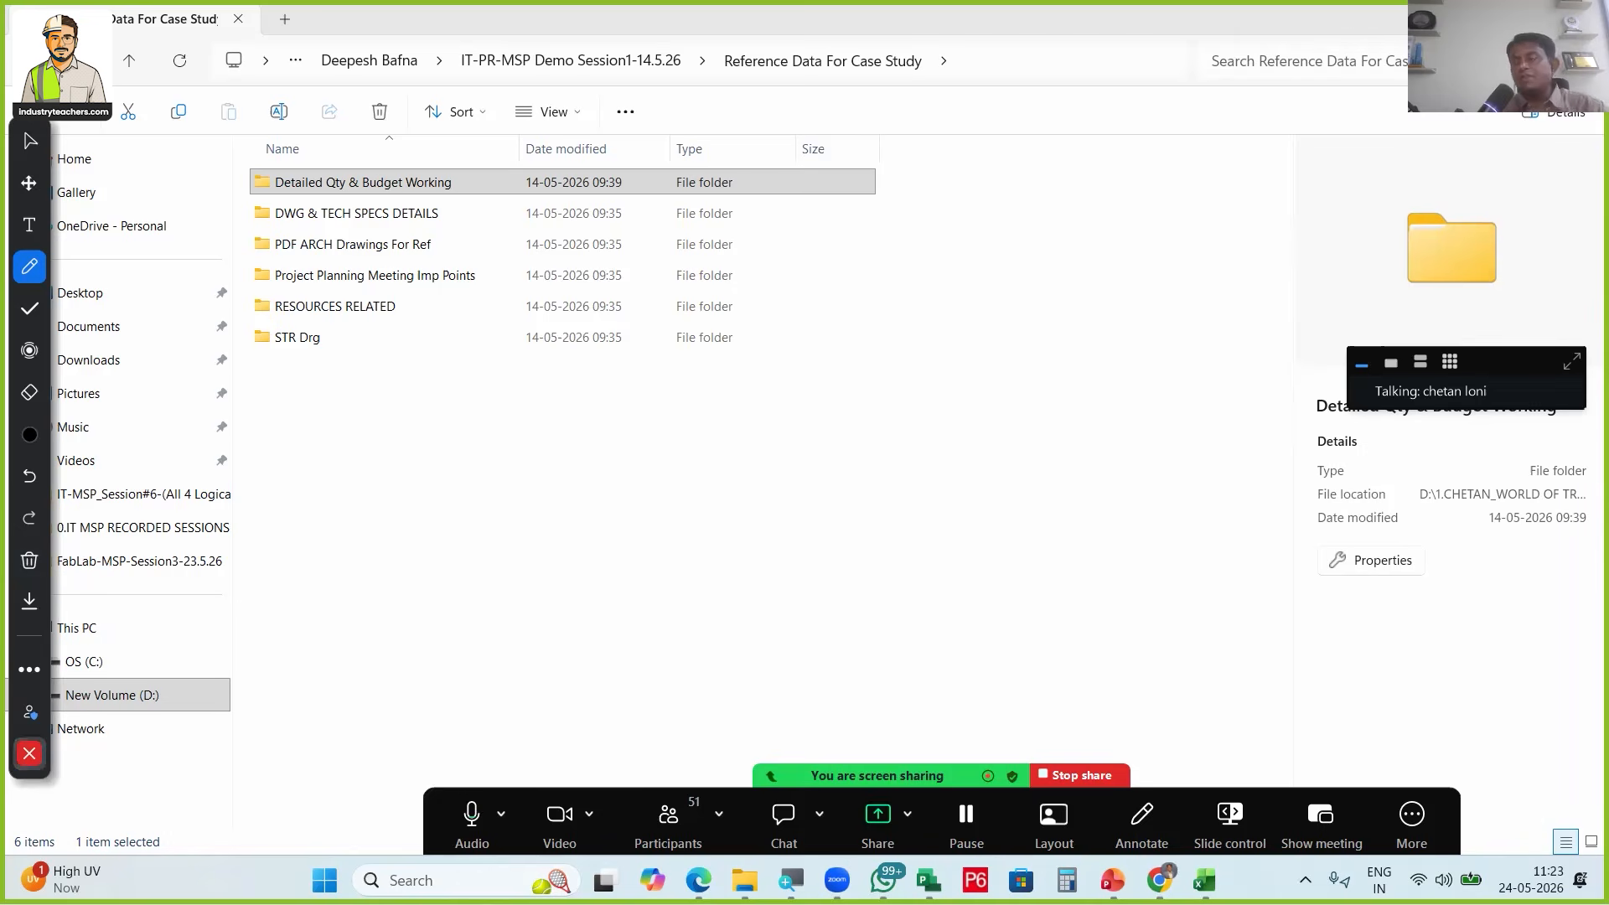
Leave annotation mode and open the B23 CASE STUDY DWG -ARCH_Sec A-A' drawing from the PDF ARCH Drawings For Ref folder
click(29, 753)
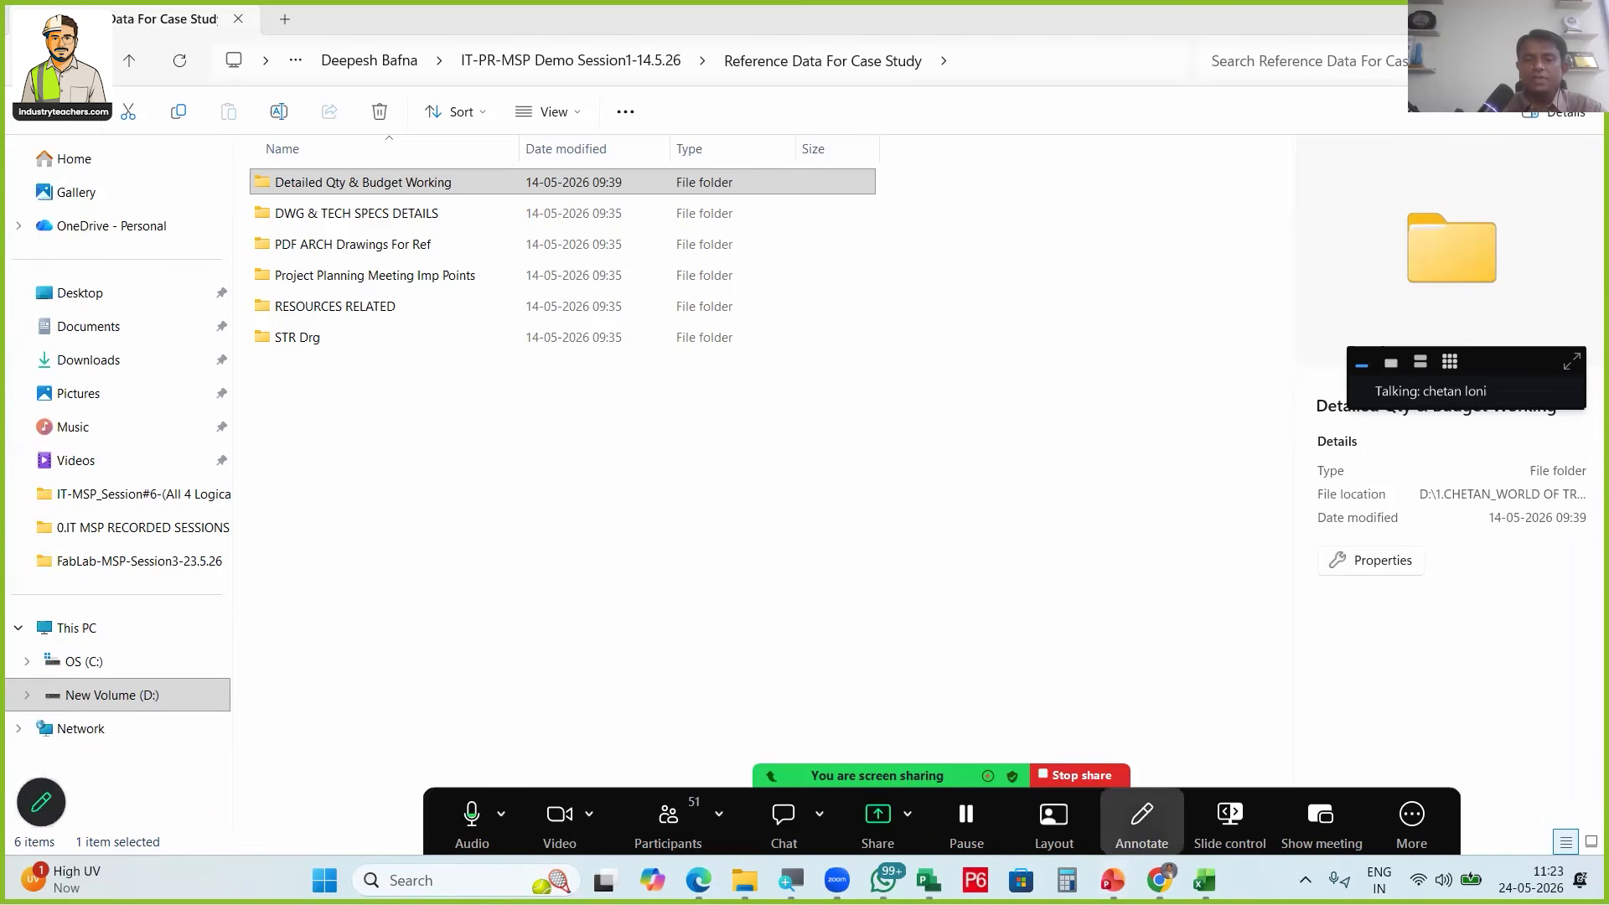
double_click(353, 244)
click(463, 340)
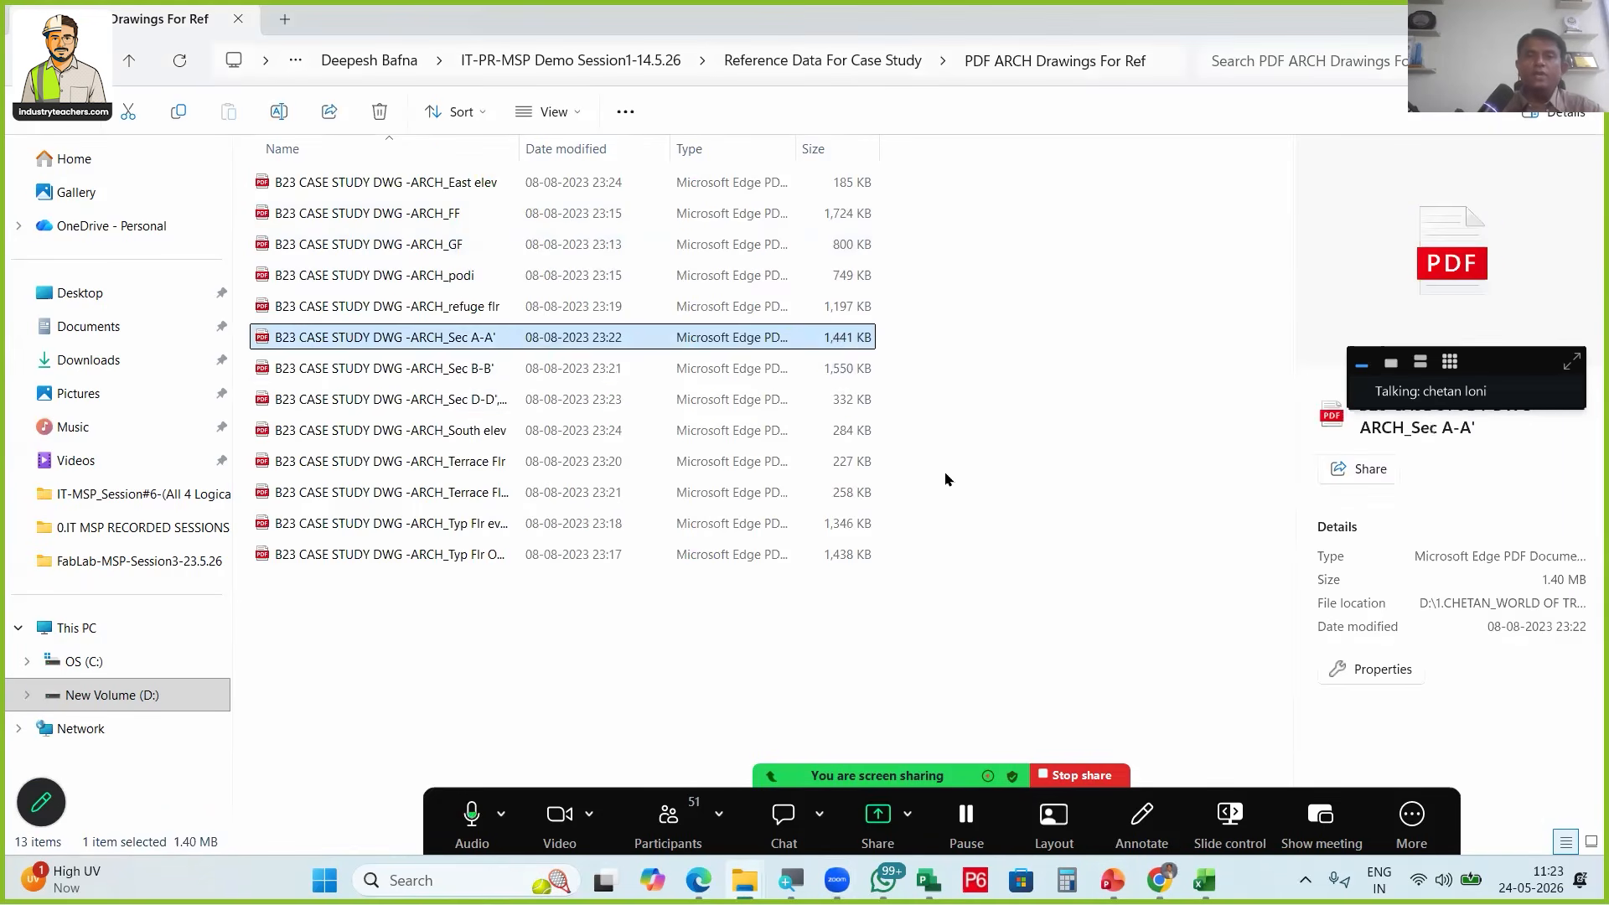
key(Return)
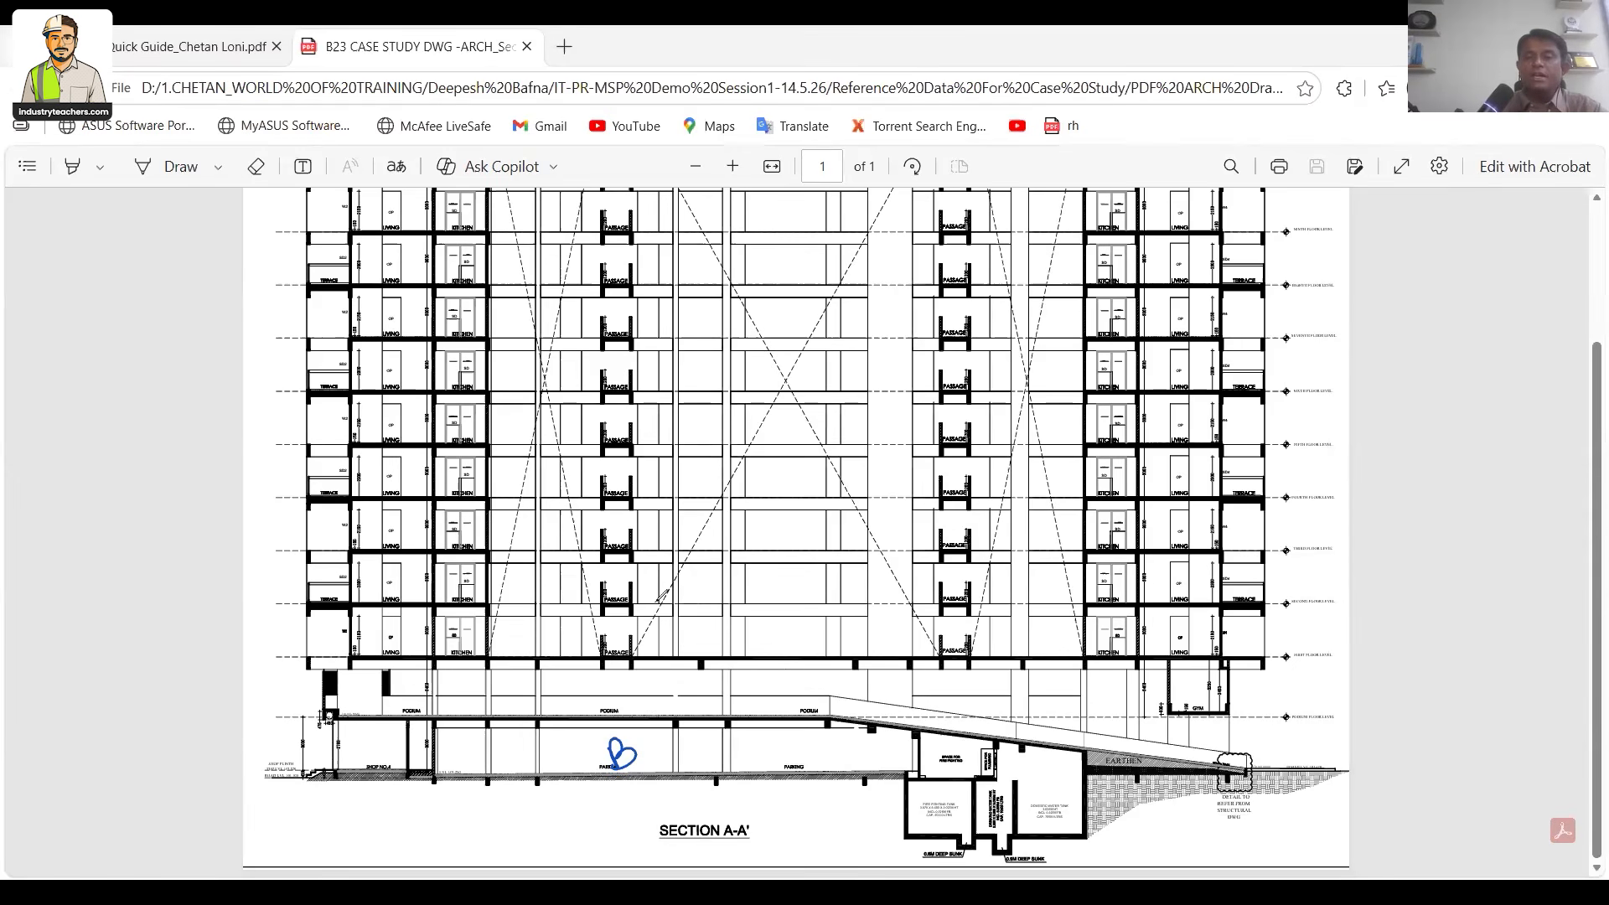
Mark the podium level G and bracket the upper floors with a circled 10 on Section A-A', and clear the drawings
drag(634, 683, 644, 714)
drag(633, 697, 651, 695)
drag(677, 237, 706, 632)
drag(748, 413, 765, 496)
drag(767, 424, 778, 435)
mouse_move(795, 383)
mouse_down()
mouse_move(714, 499)
mouse_move(671, 437)
mouse_up()
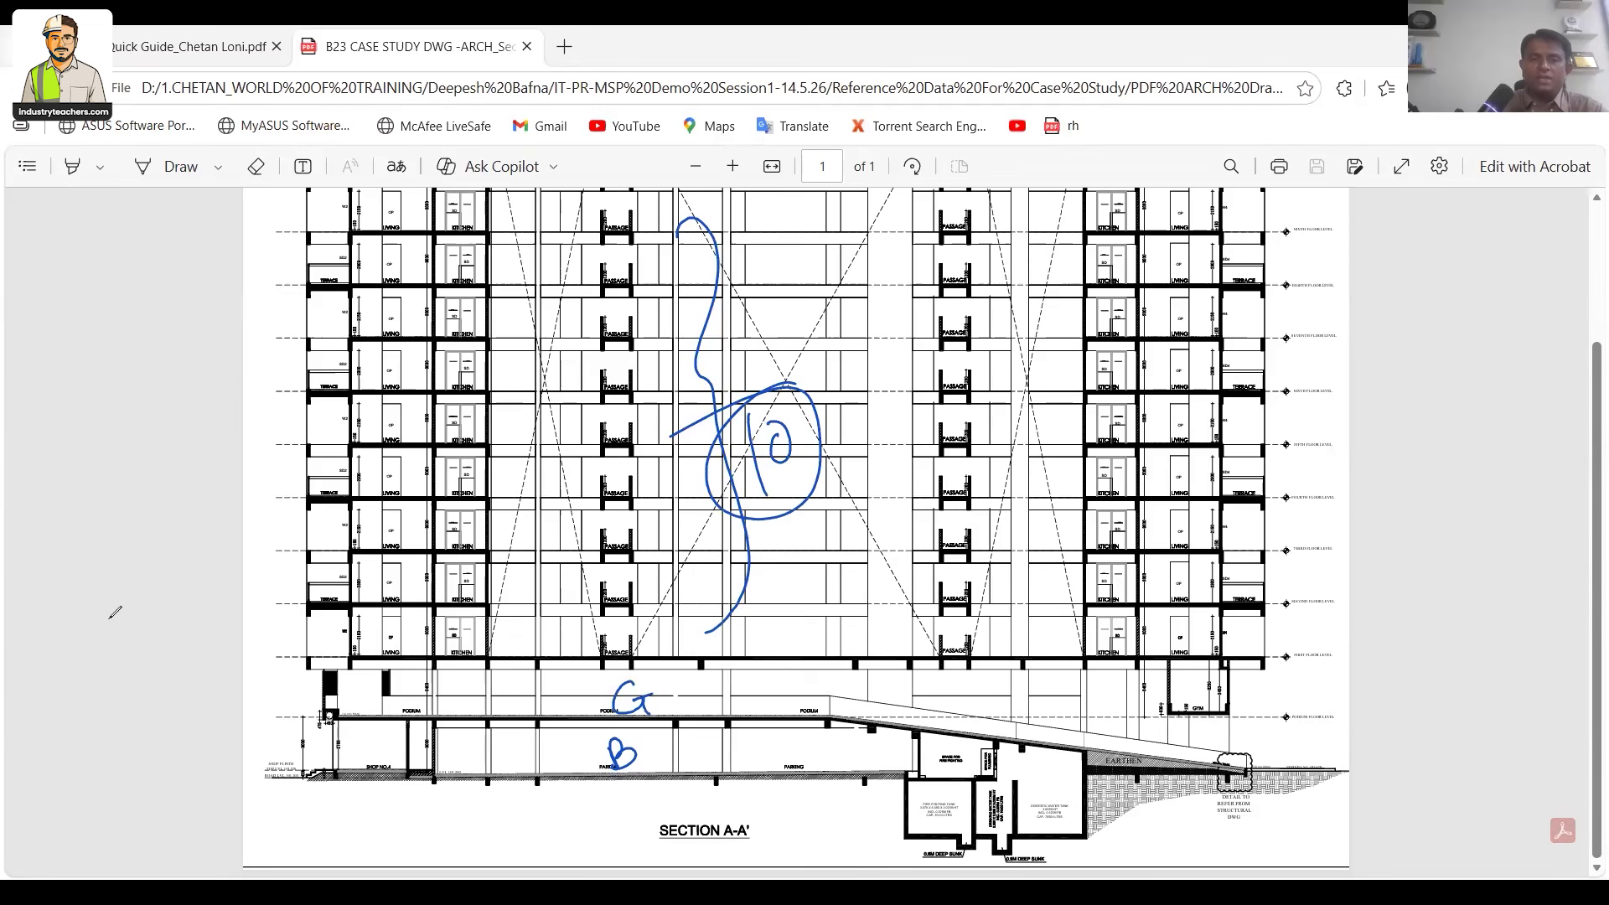
key(Escape)
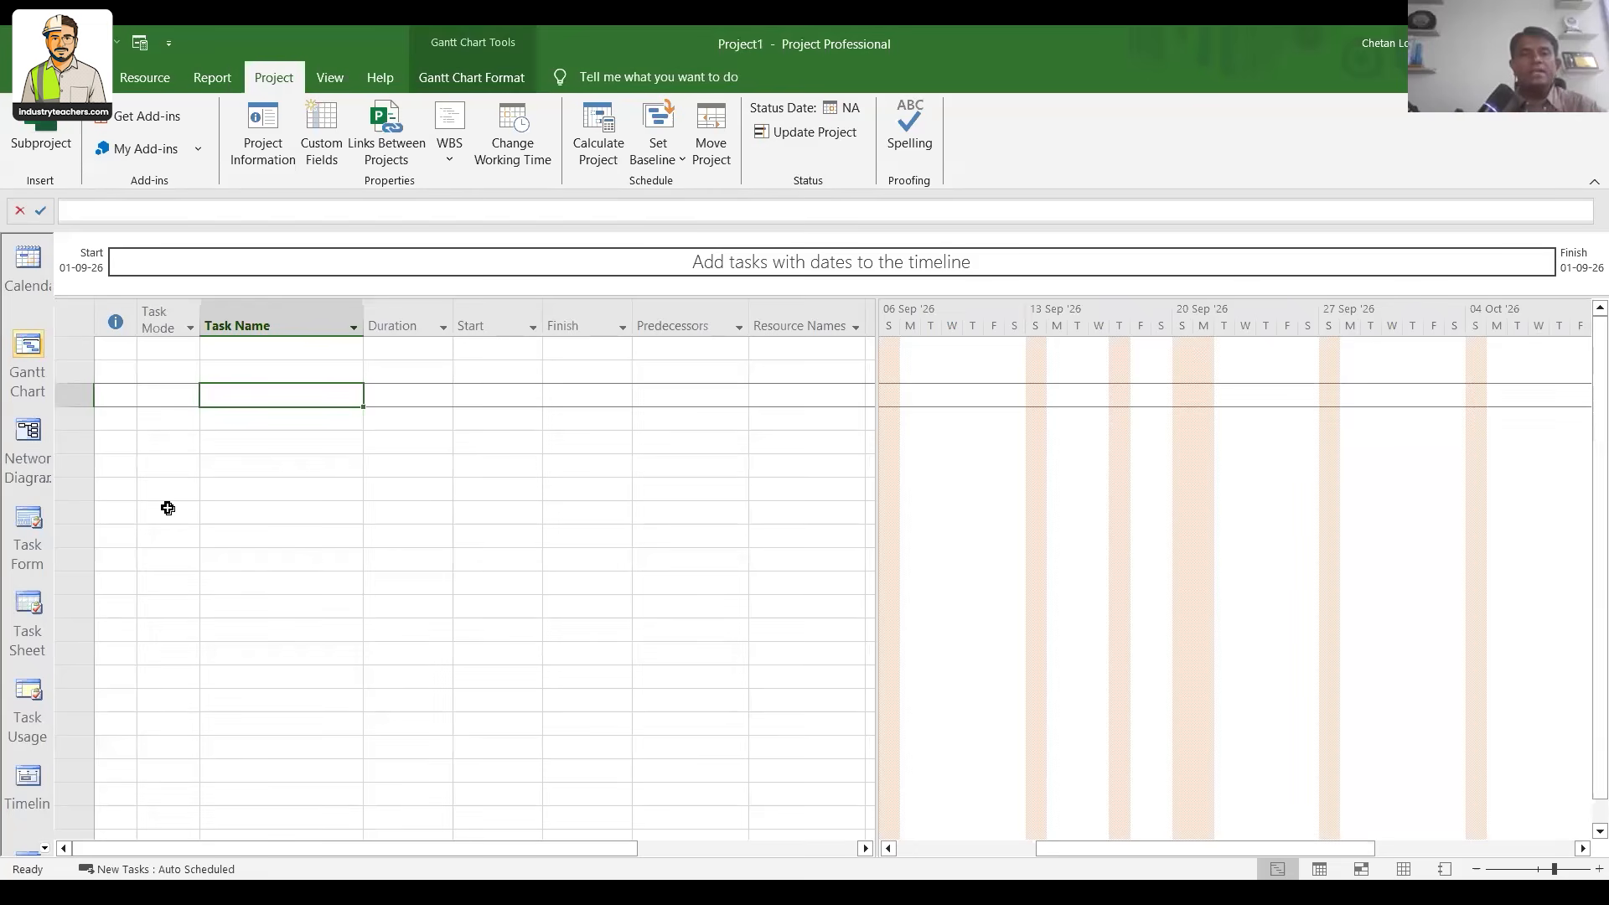
In Microsoft Project, enter VASTU A BLDG - CORE N SHELL - RCC SHCHEDULE as the first task and widen the Task Name column
key(Up)
key(Up)
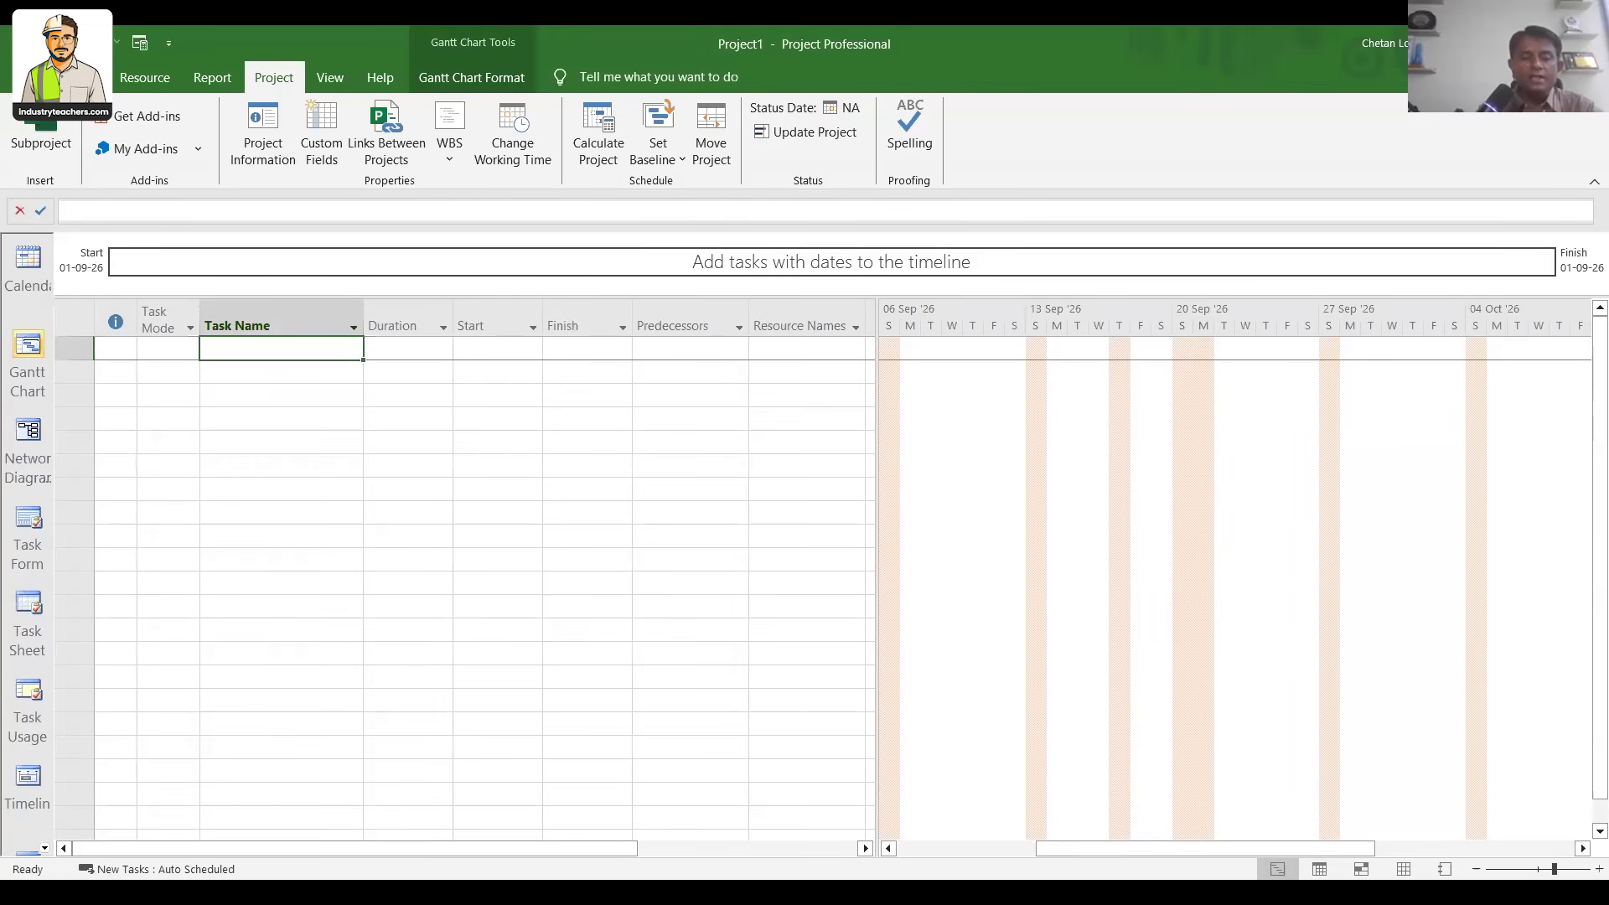
text(A)
key(Return)
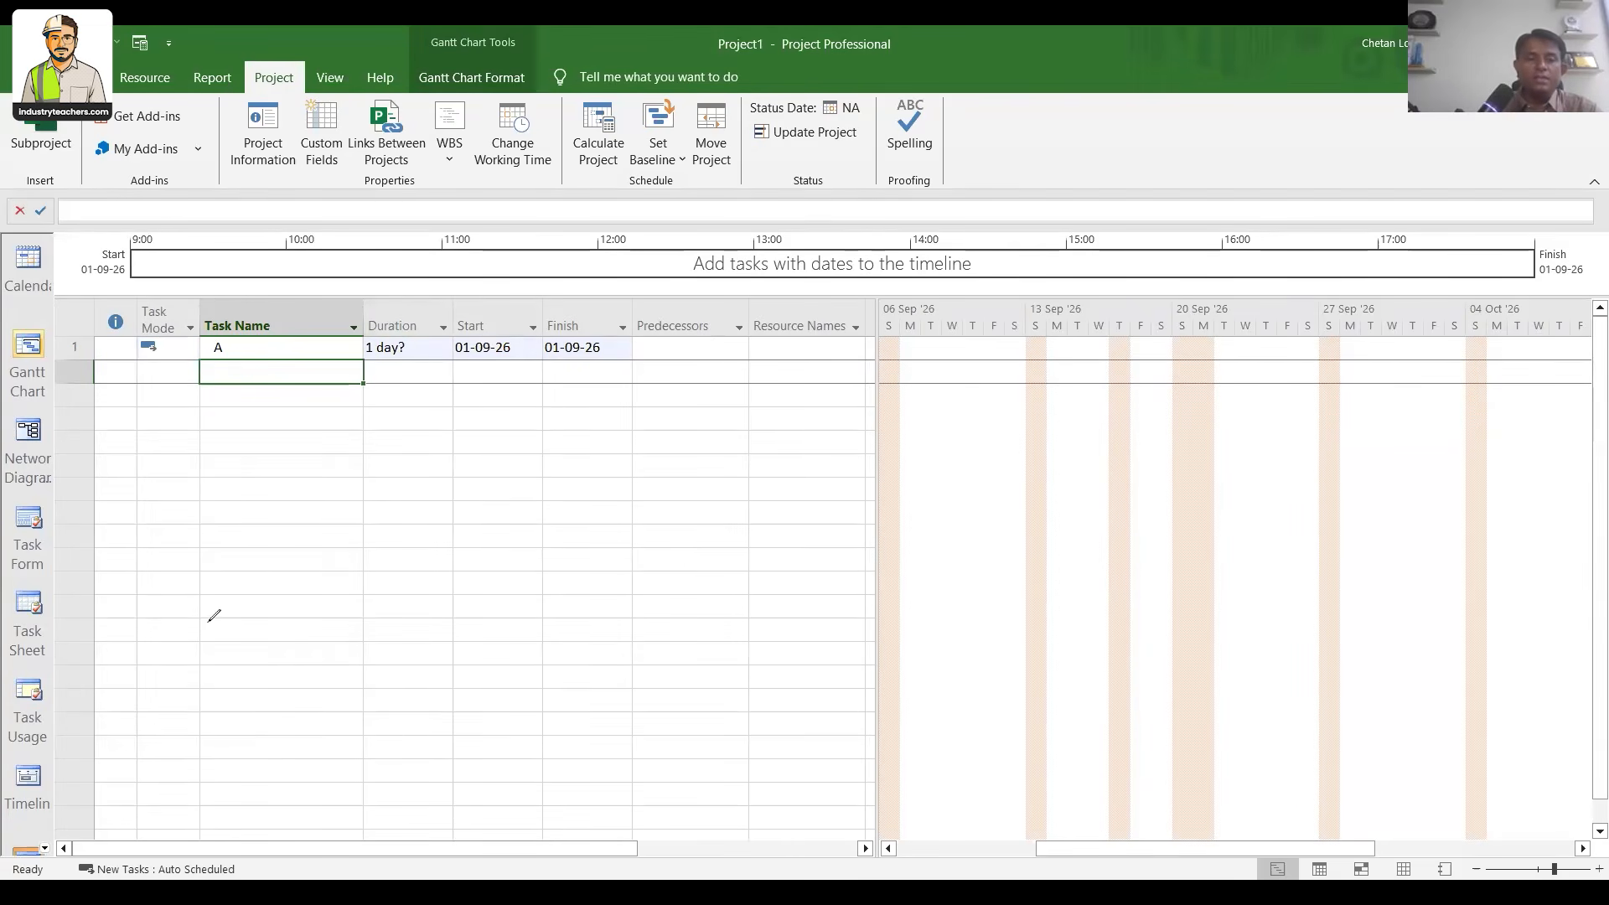
drag(222, 844, 208, 847)
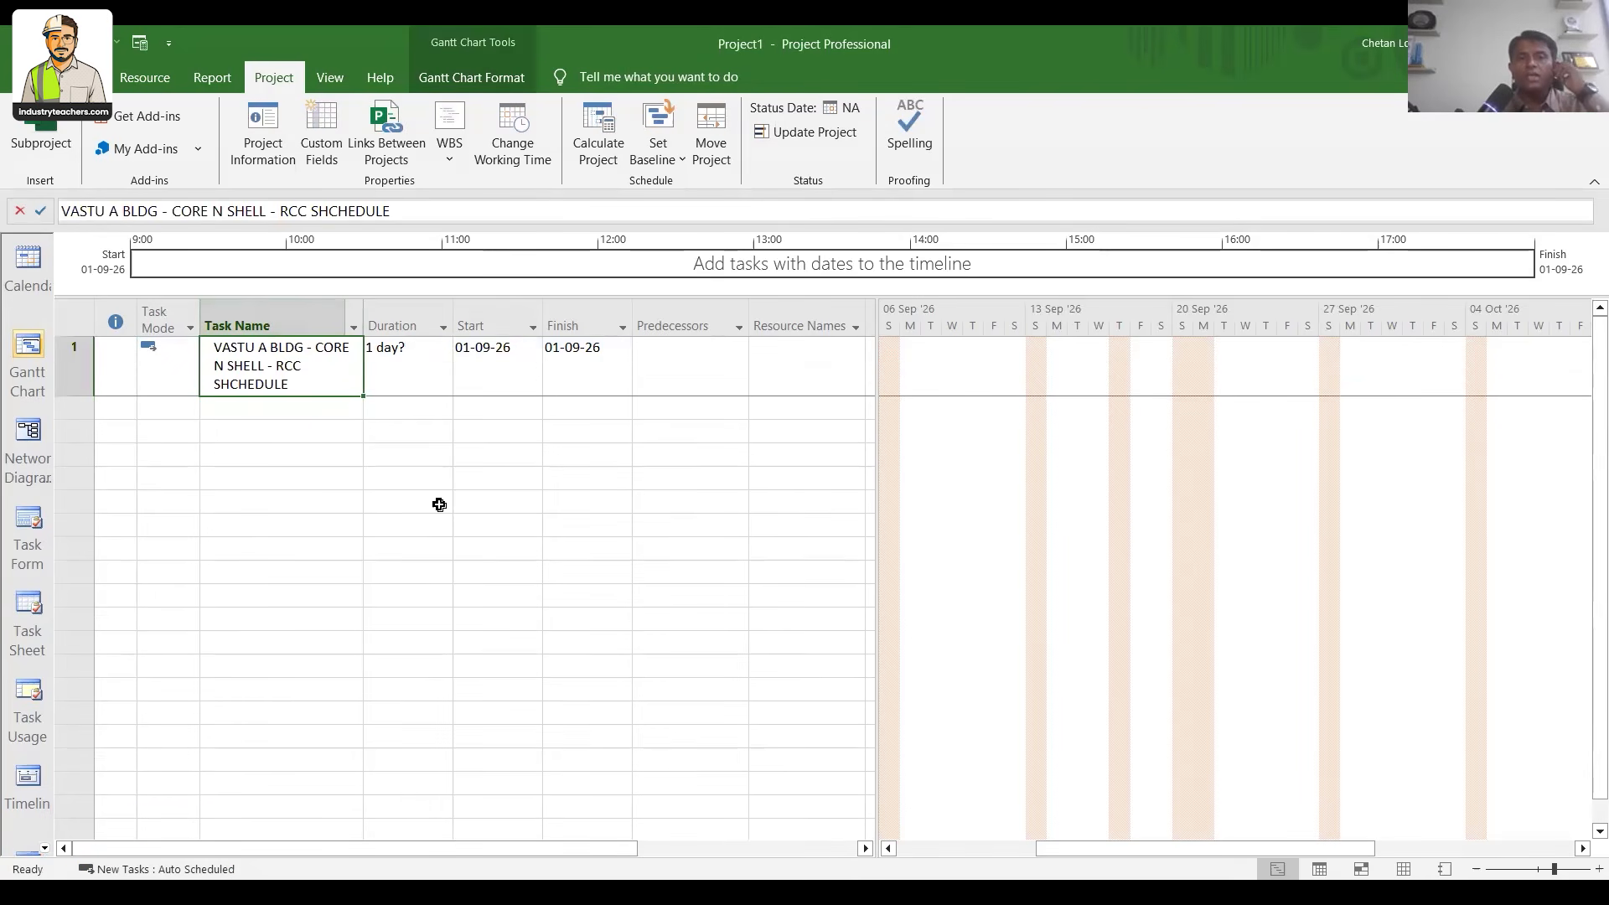
drag(362, 325, 416, 325)
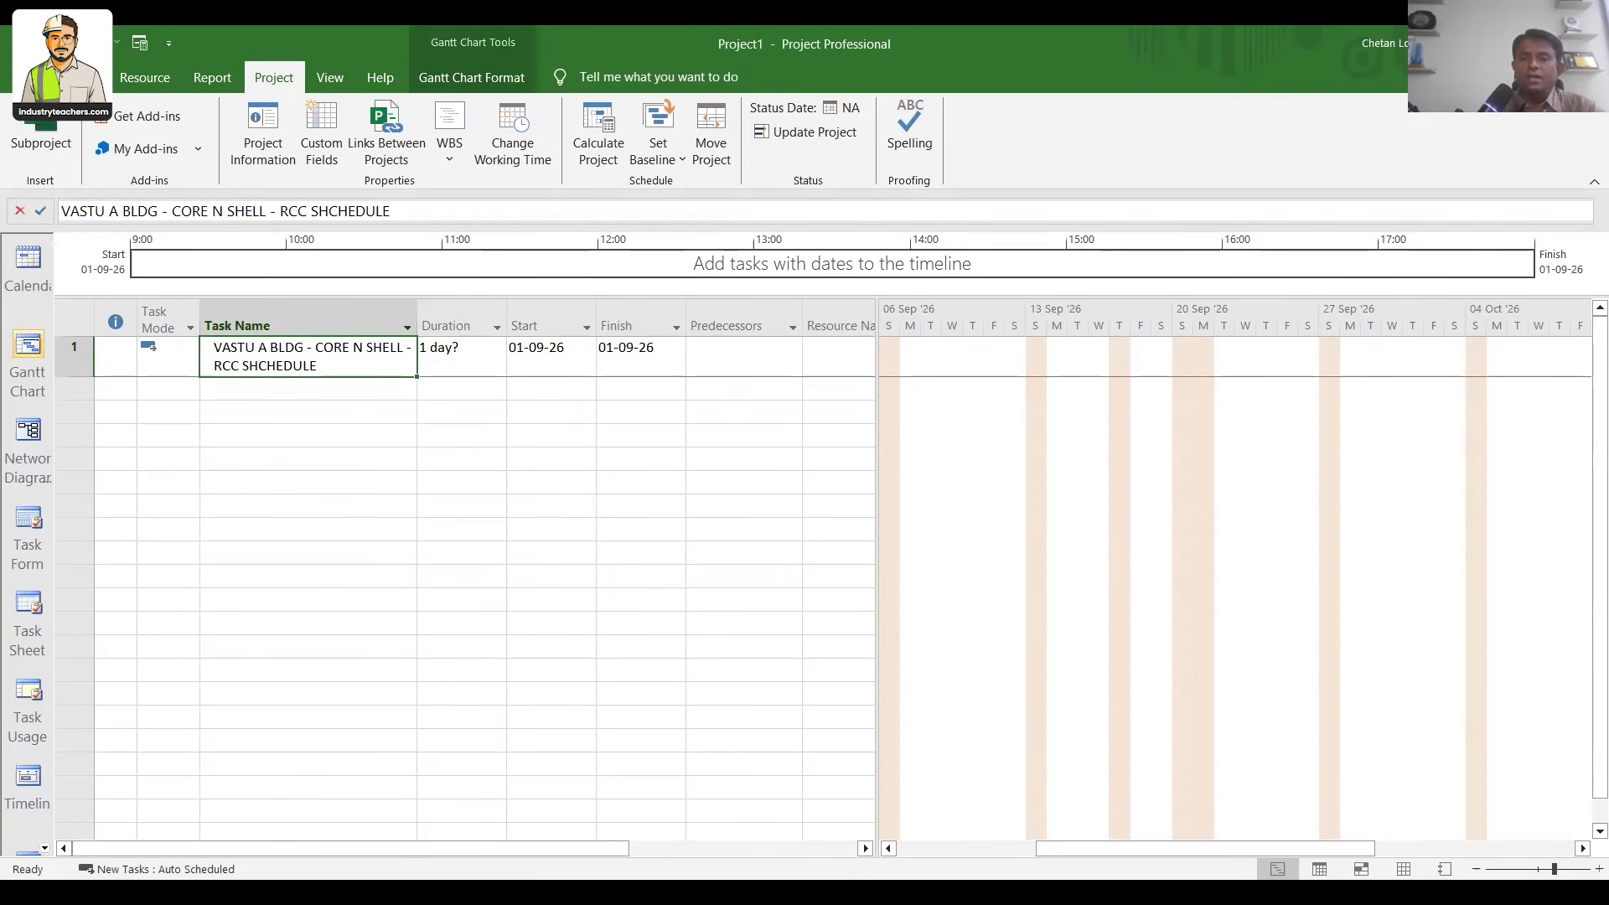
click(767, 259)
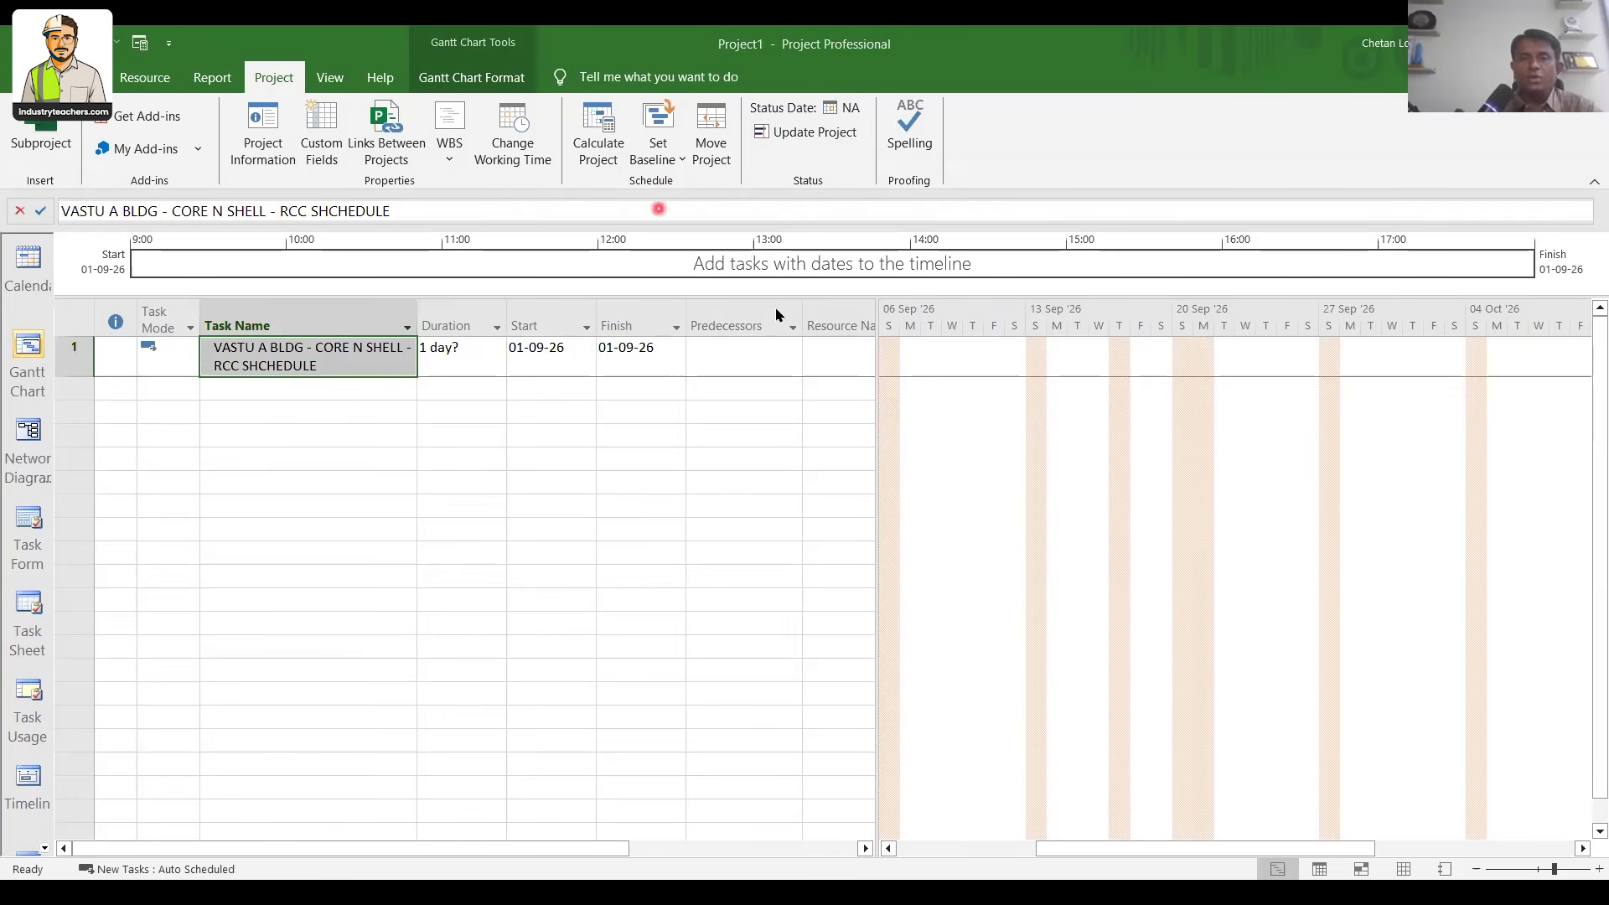
Hide the timeline above the Gantt chart and widen the Task Name column further
click(566, 458)
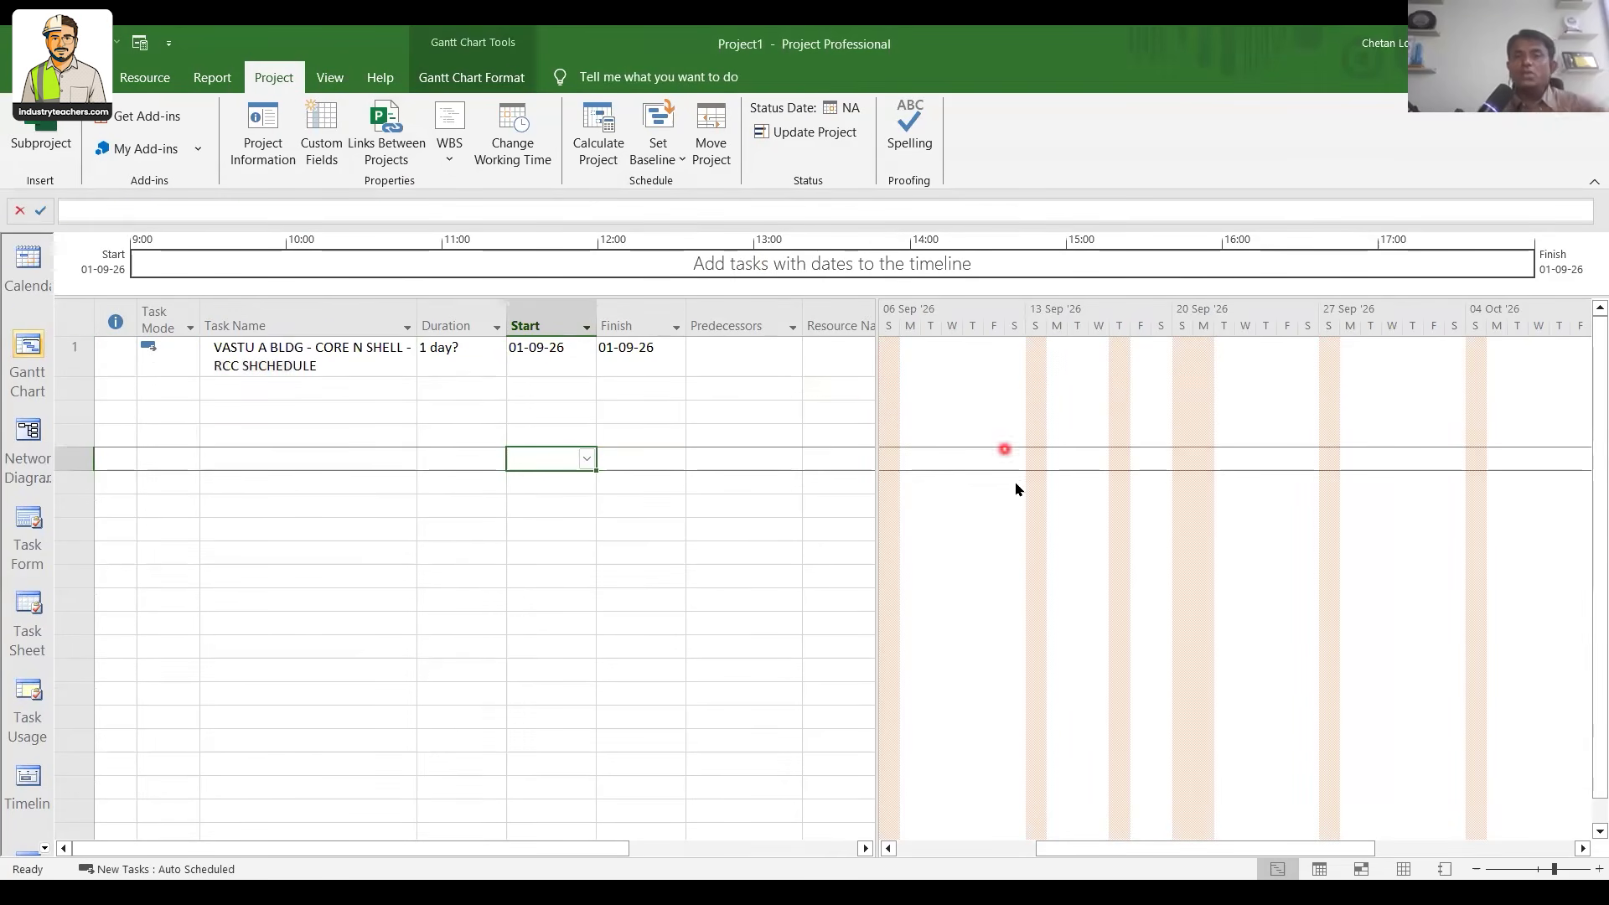
right_click(1009, 470)
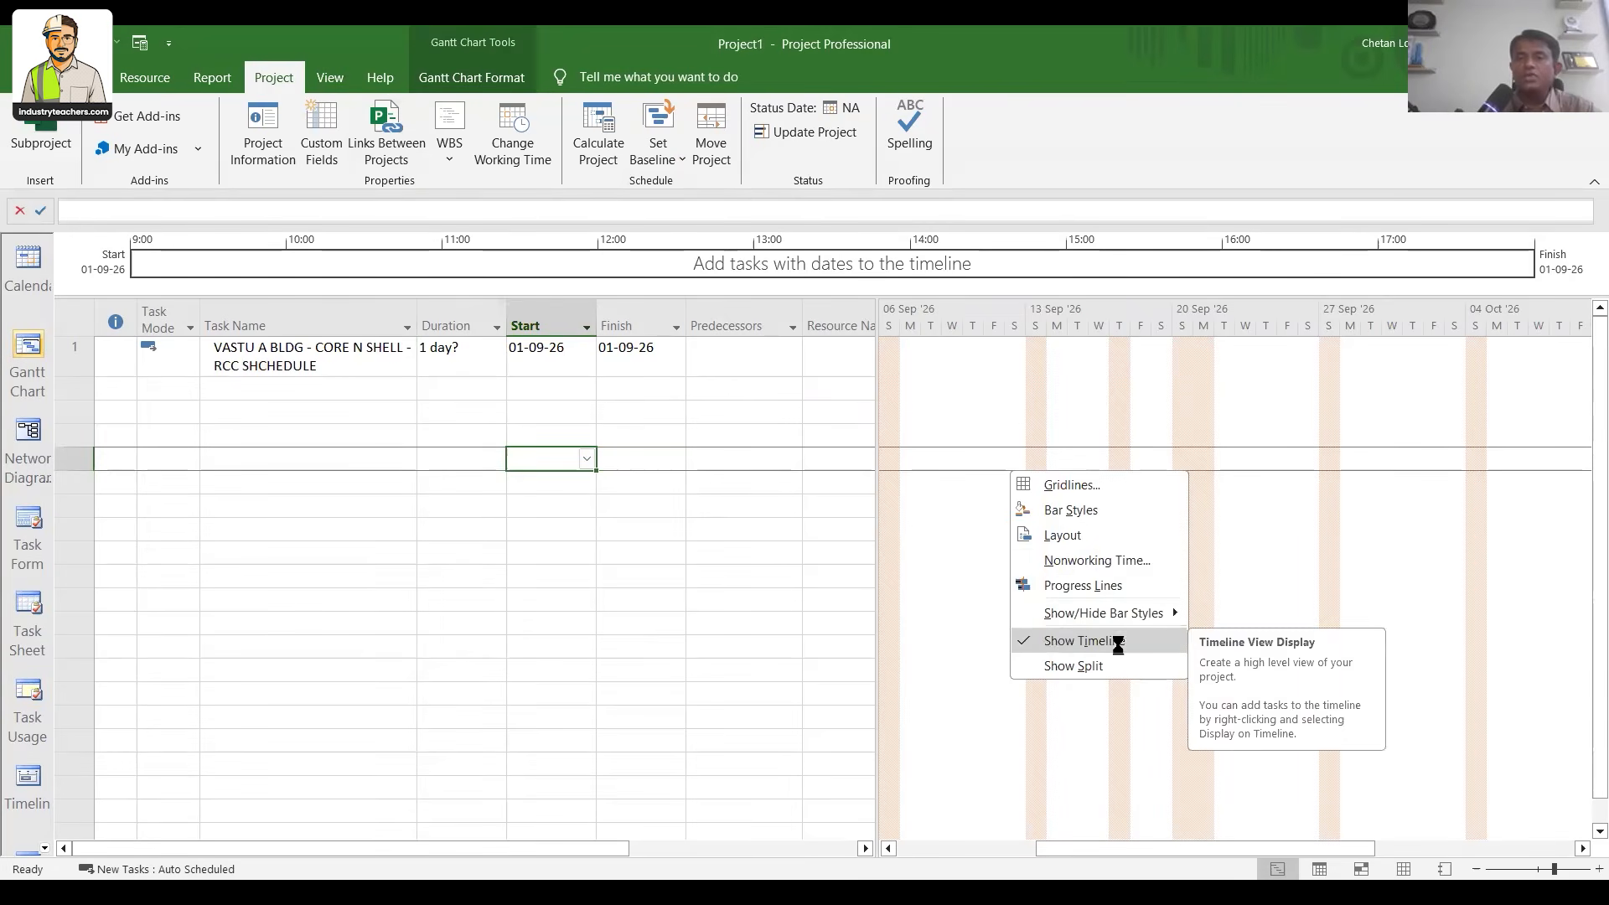
click(1084, 640)
click(549, 289)
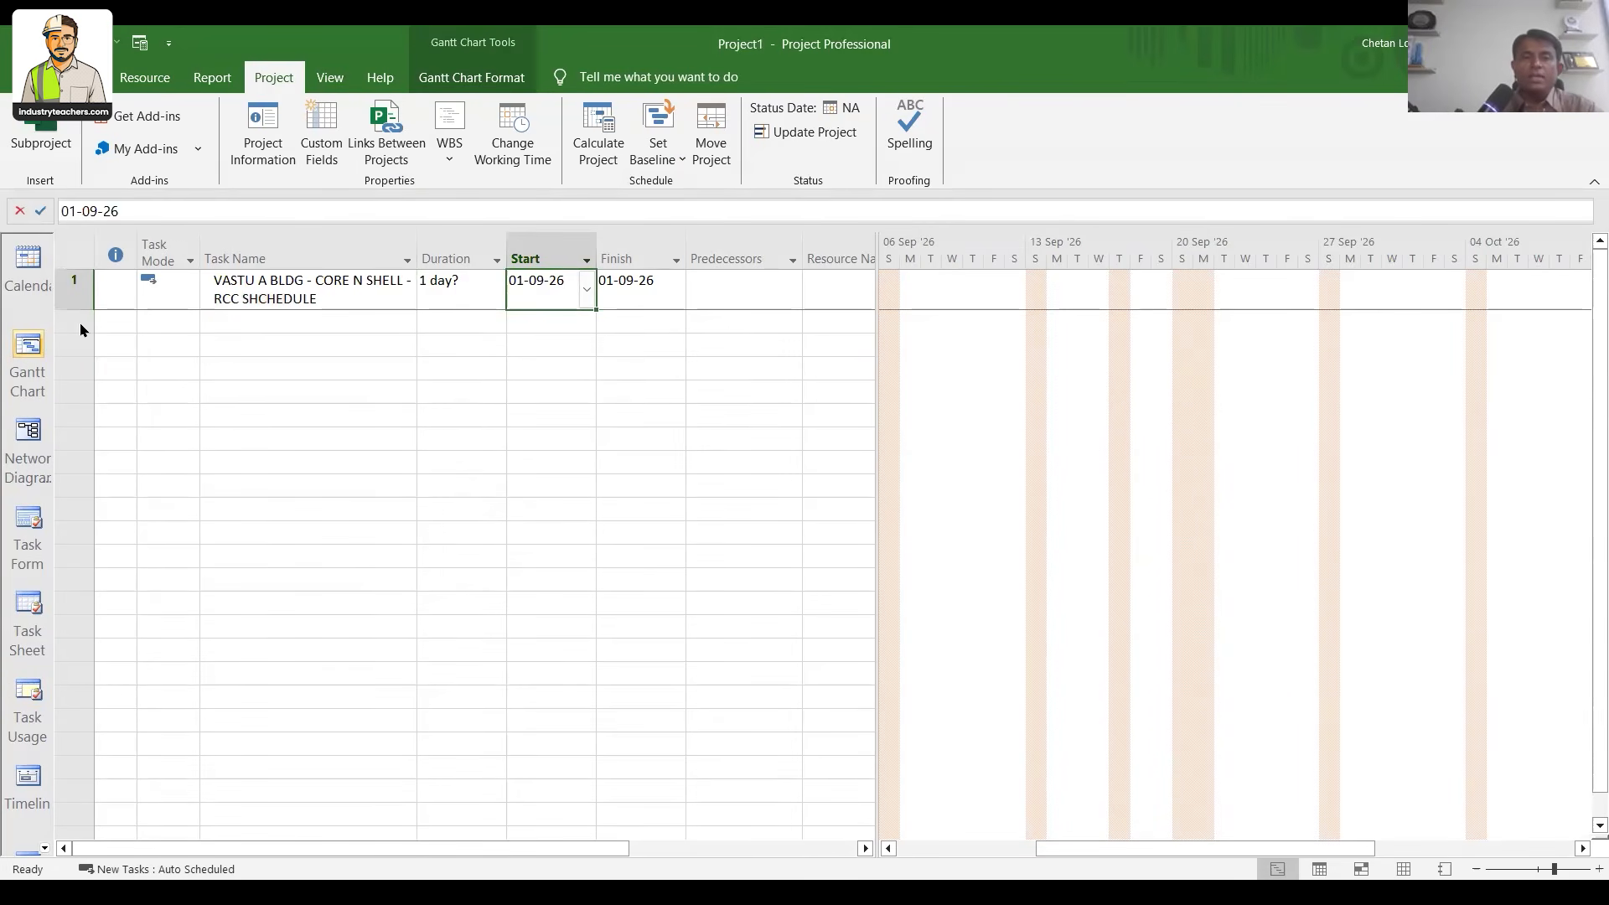
double_click(418, 252)
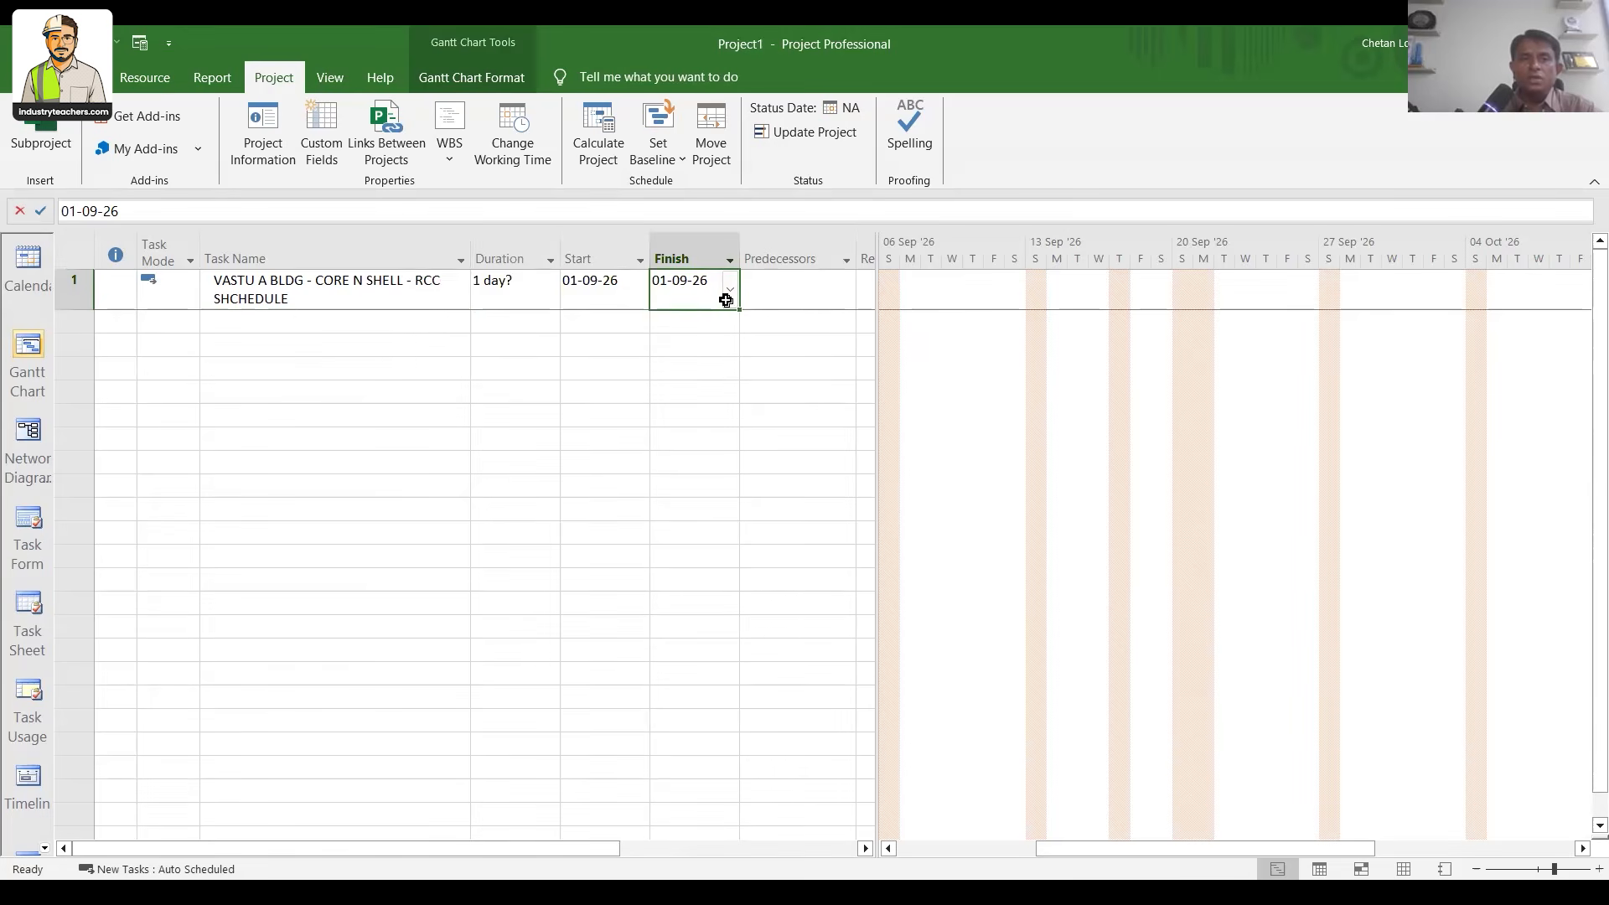
Add a SITE SETUP WORKS task below the VASTU A BLDG task
key(Return)
text(SITE S)
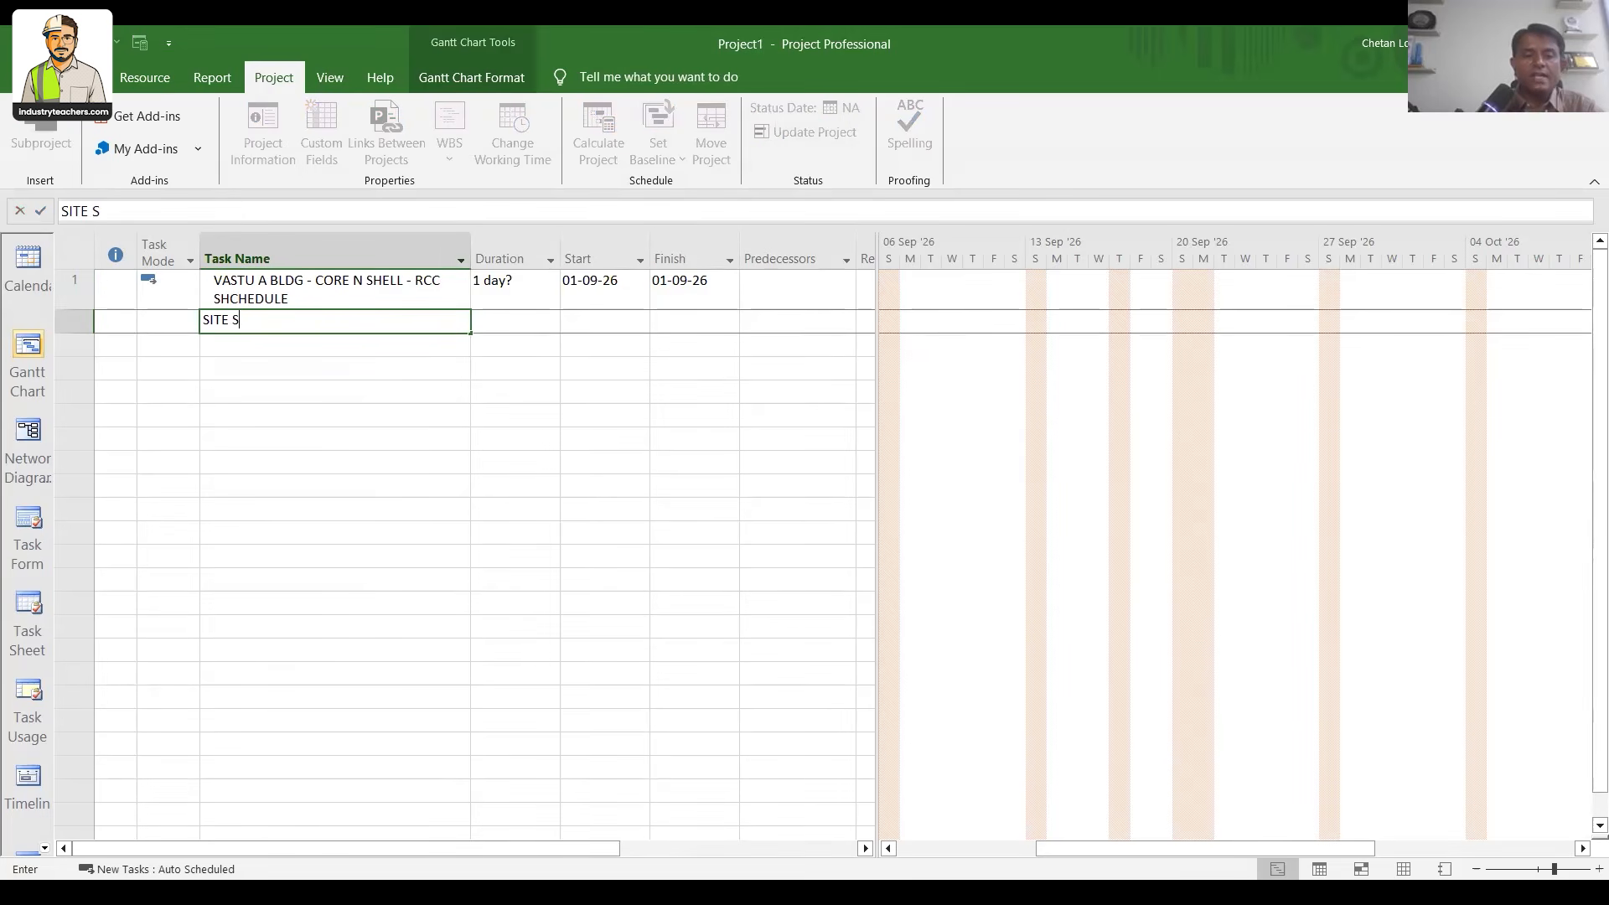
text(ETUP WORKS)
key(Return)
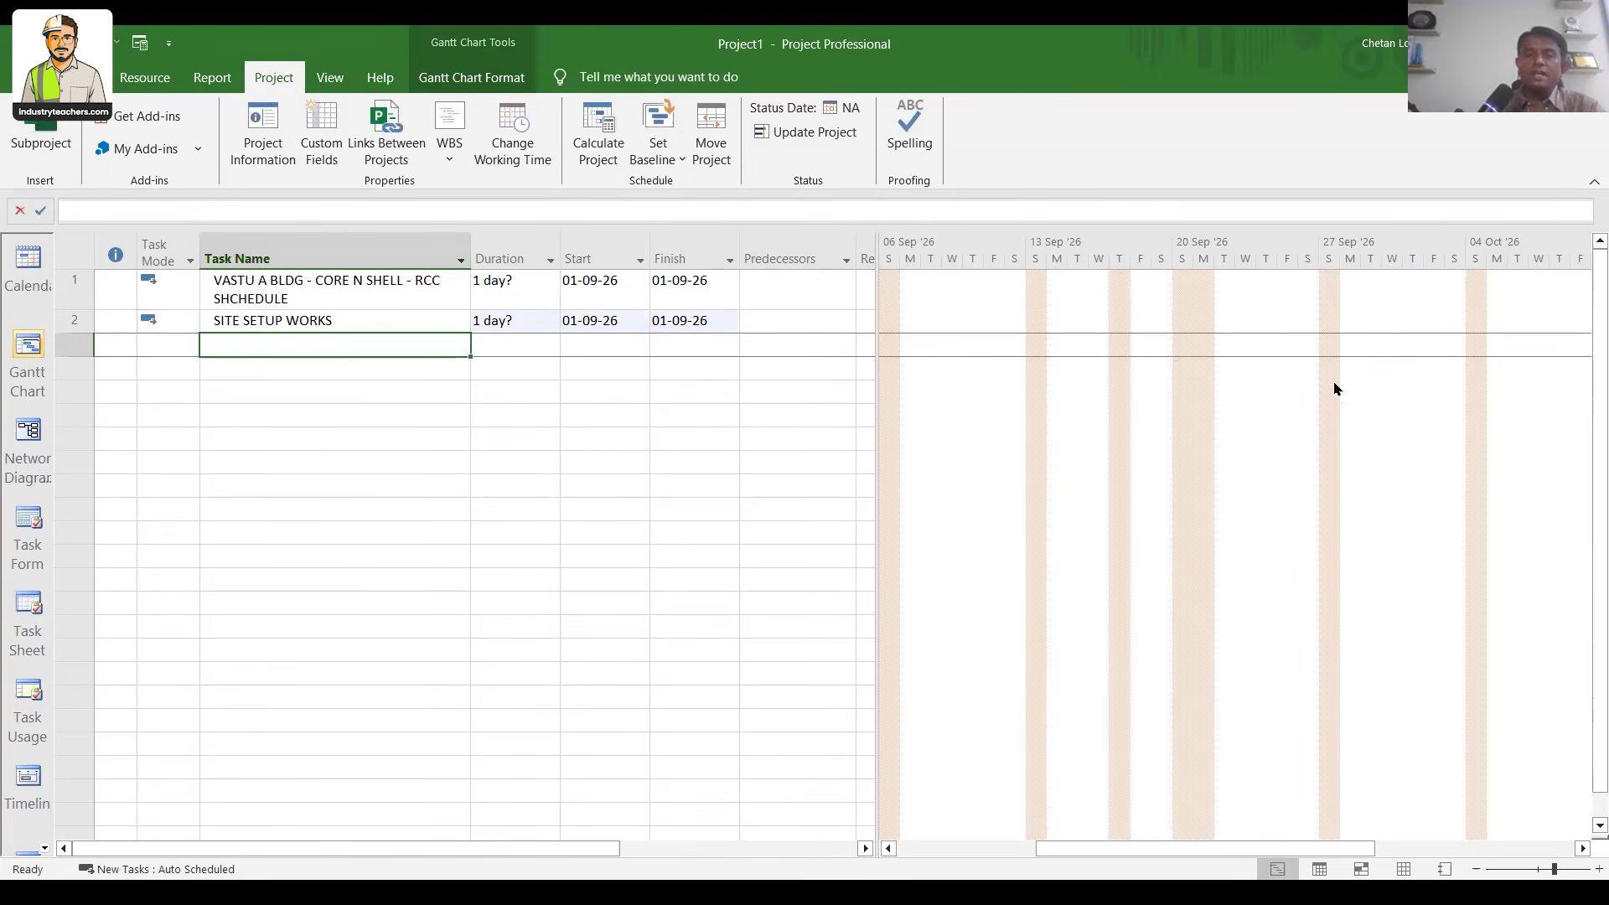
Handwrite a WBS heading above the Gantt chart area and draw five vertical lines below it to form four columns
drag(1220, 182, 1272, 174)
drag(1284, 179, 1295, 224)
drag(1290, 174, 1306, 228)
drag(1373, 165, 1347, 224)
drag(987, 298, 997, 536)
drag(1115, 272, 1131, 526)
drag(1239, 265, 1263, 517)
drag(1337, 253, 1369, 526)
drag(1477, 228, 1490, 511)
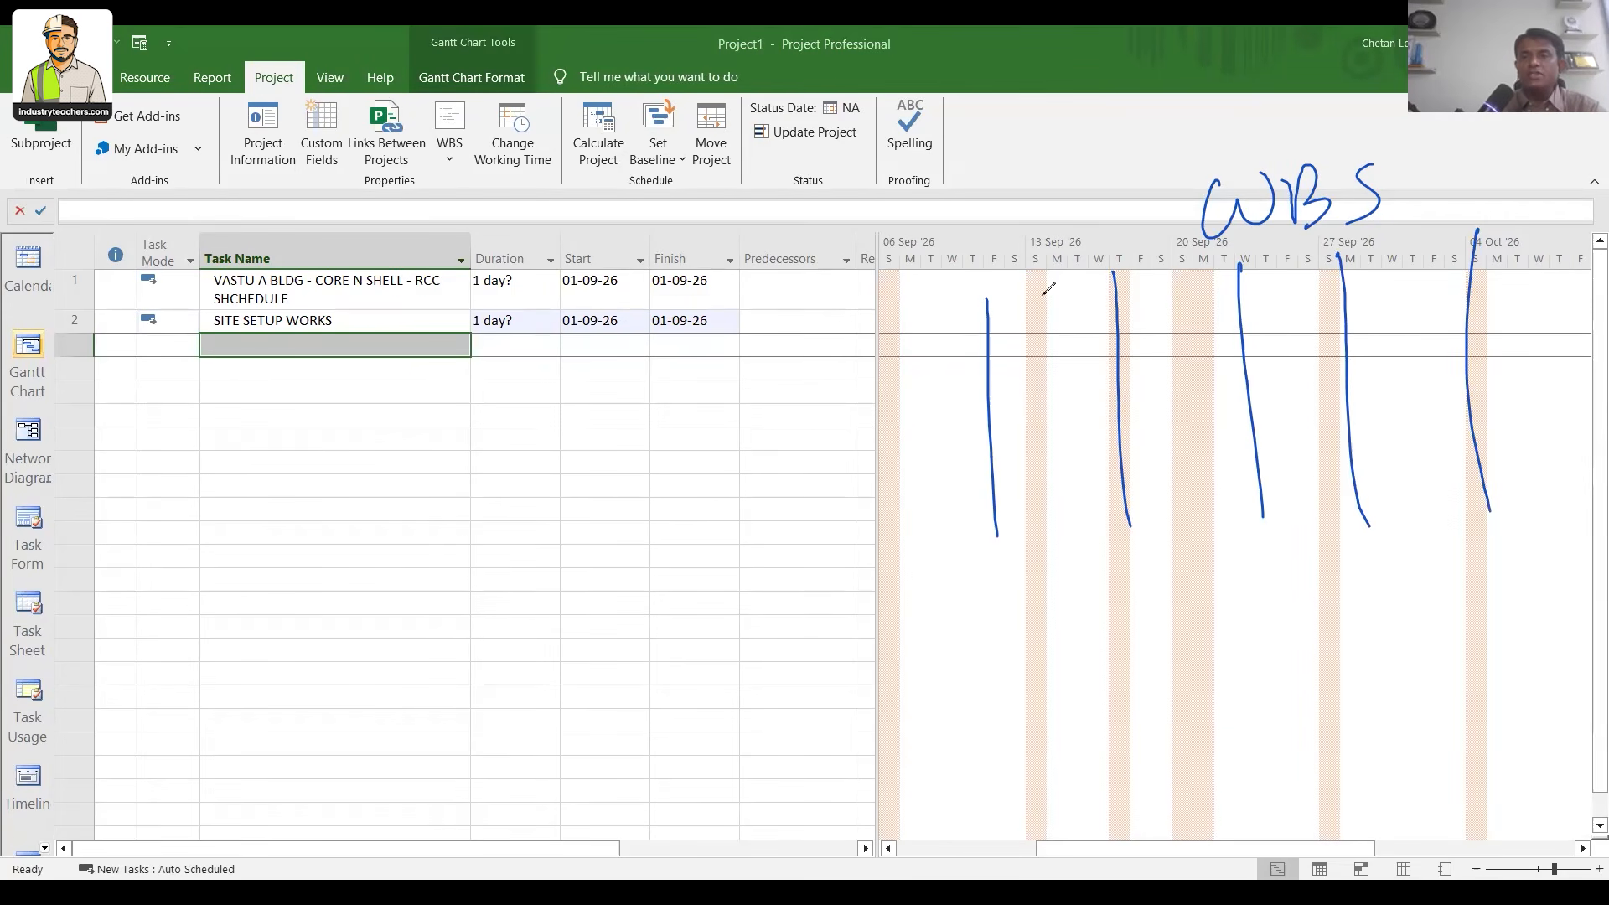
Handwrite List of Task in the first column of the WBS sketch
drag(1012, 288, 1054, 328)
click(1029, 290)
drag(1063, 290, 1068, 319)
drag(1056, 306, 1077, 301)
drag(1044, 359, 1067, 381)
drag(1031, 433, 1052, 456)
drag(1068, 428, 1086, 444)
drag(1090, 410, 1107, 432)
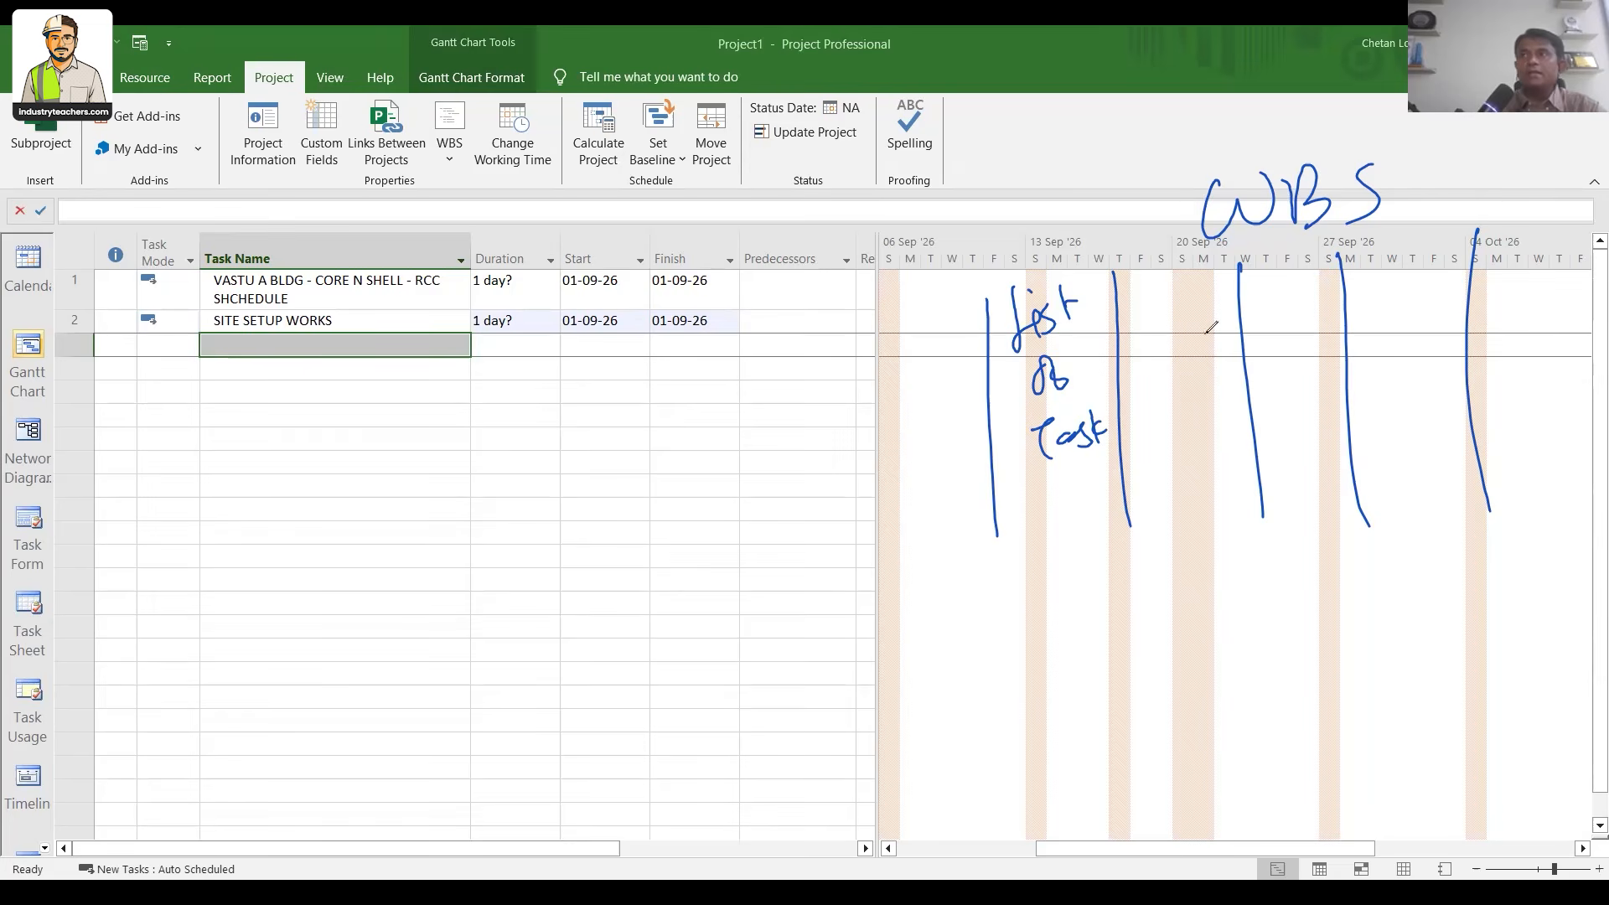
Handwrite levels, duration and sequence in the remaining WBS columns, loop around all four columns, and clear the drawings
drag(1136, 349, 1160, 404)
drag(1158, 389, 1222, 400)
drag(1001, 370, 1077, 332)
drag(1141, 433, 1223, 395)
drag(1263, 341, 1272, 393)
mouse_move(1286, 354)
mouse_down()
mouse_move(1307, 362)
mouse_move(1315, 335)
mouse_up()
mouse_move(1318, 312)
mouse_down()
mouse_move(1361, 352)
mouse_move(1459, 311)
mouse_up()
drag(1474, 267, 1090, 538)
drag(1315, 432, 1424, 307)
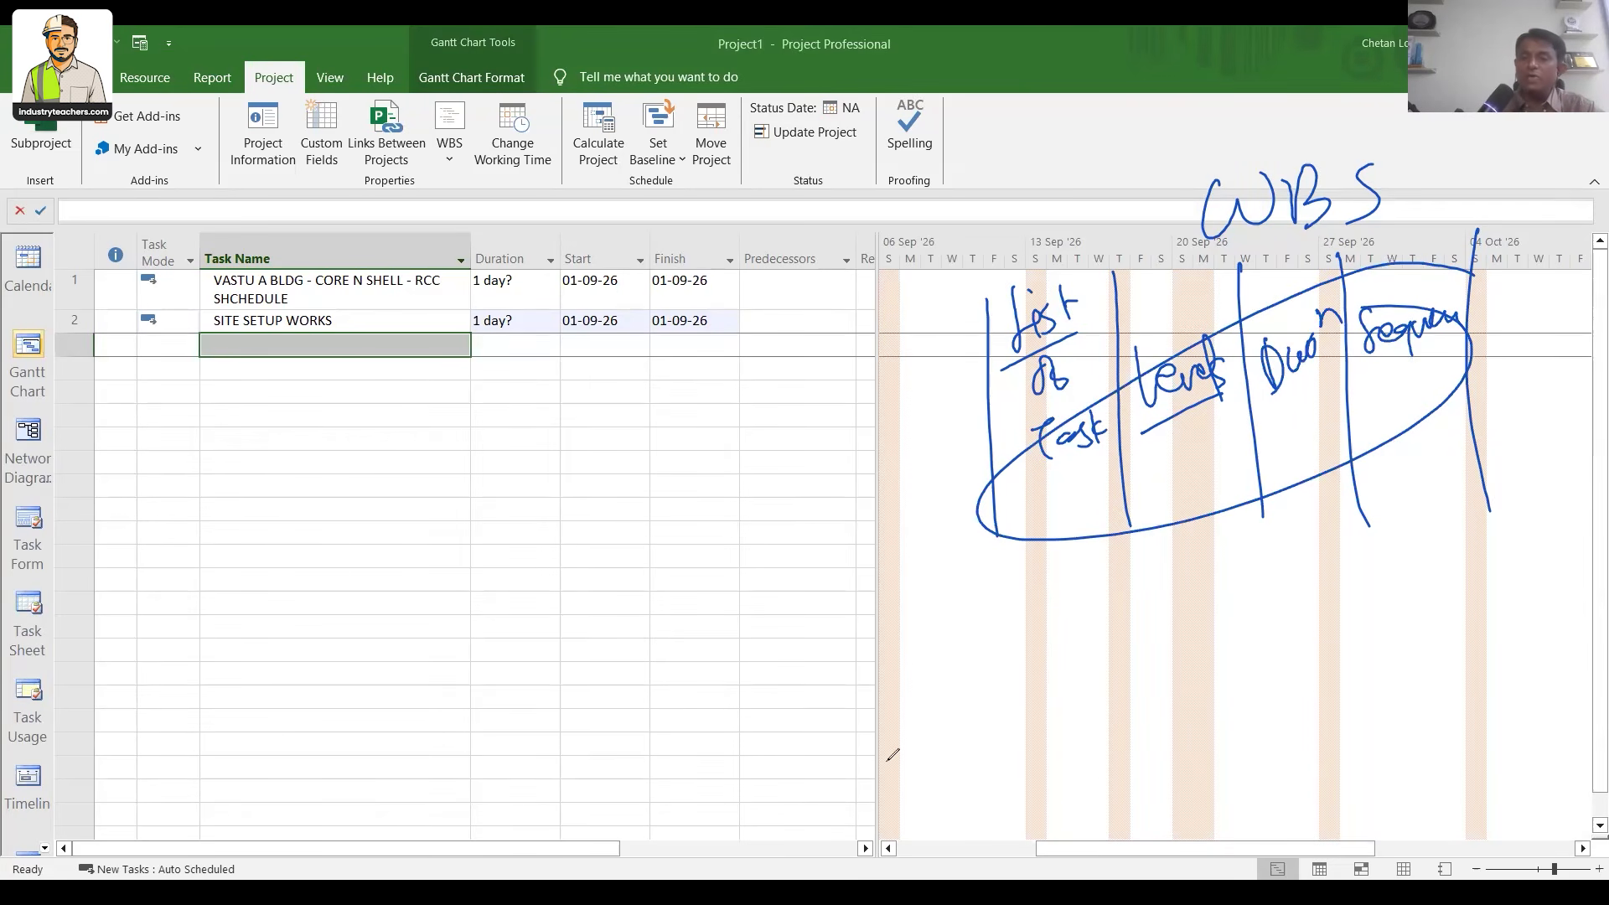
key(e)
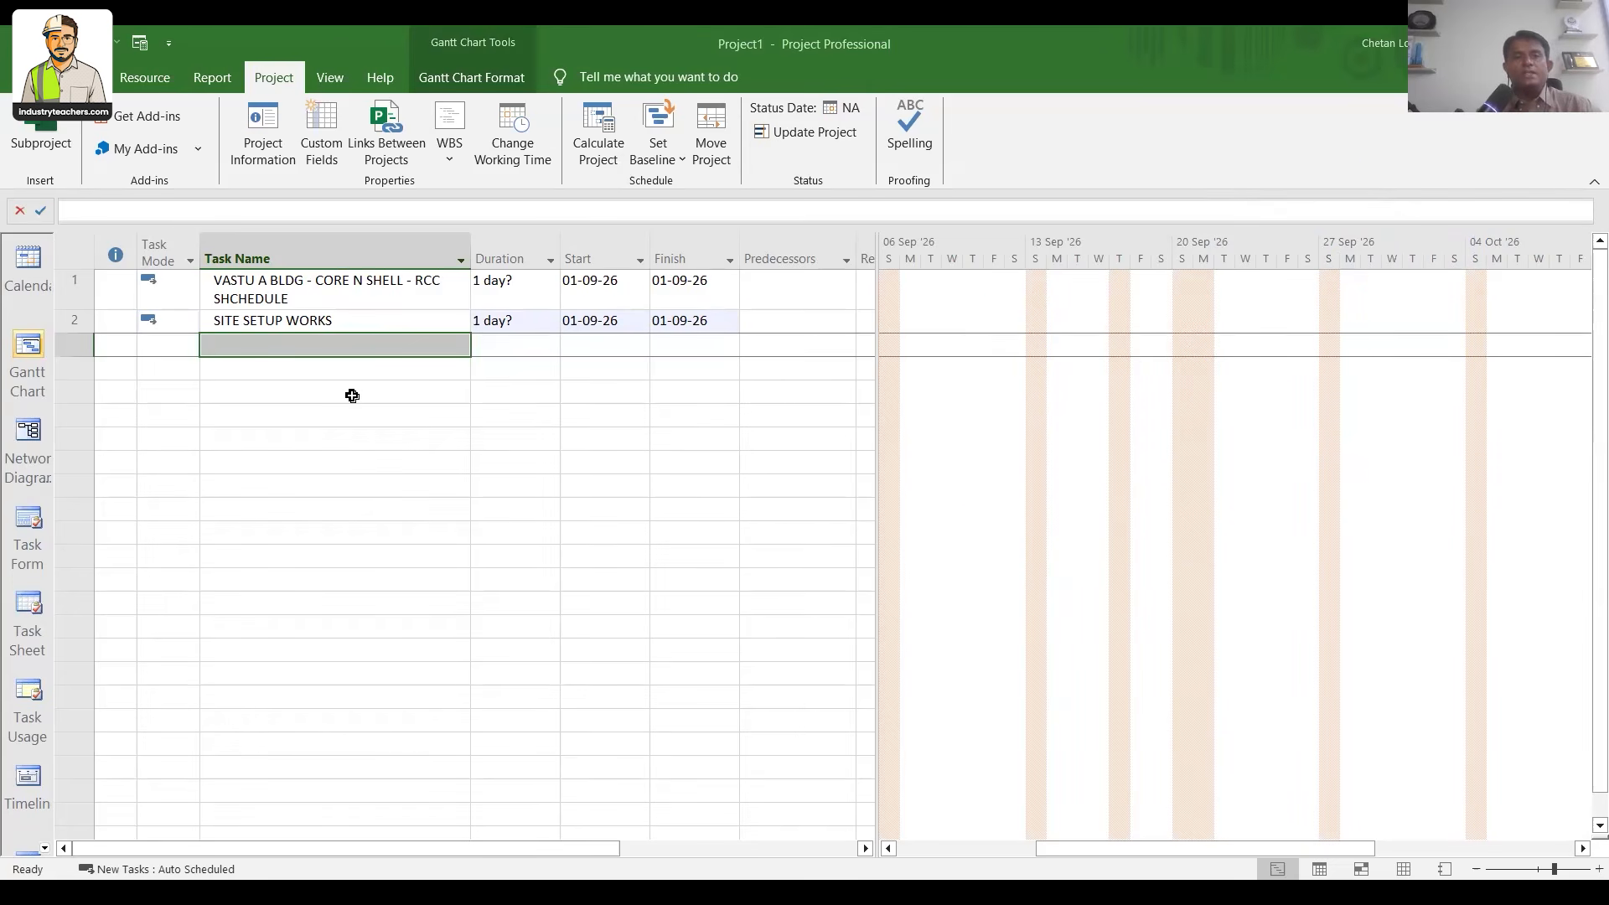
Add the tasks LABOUR CAMP, SITE OFFICES, LABS and MATERIA; YARD below SITE SETUP WORKS
key(Up)
key(Down)
text(LABOUR CAMP)
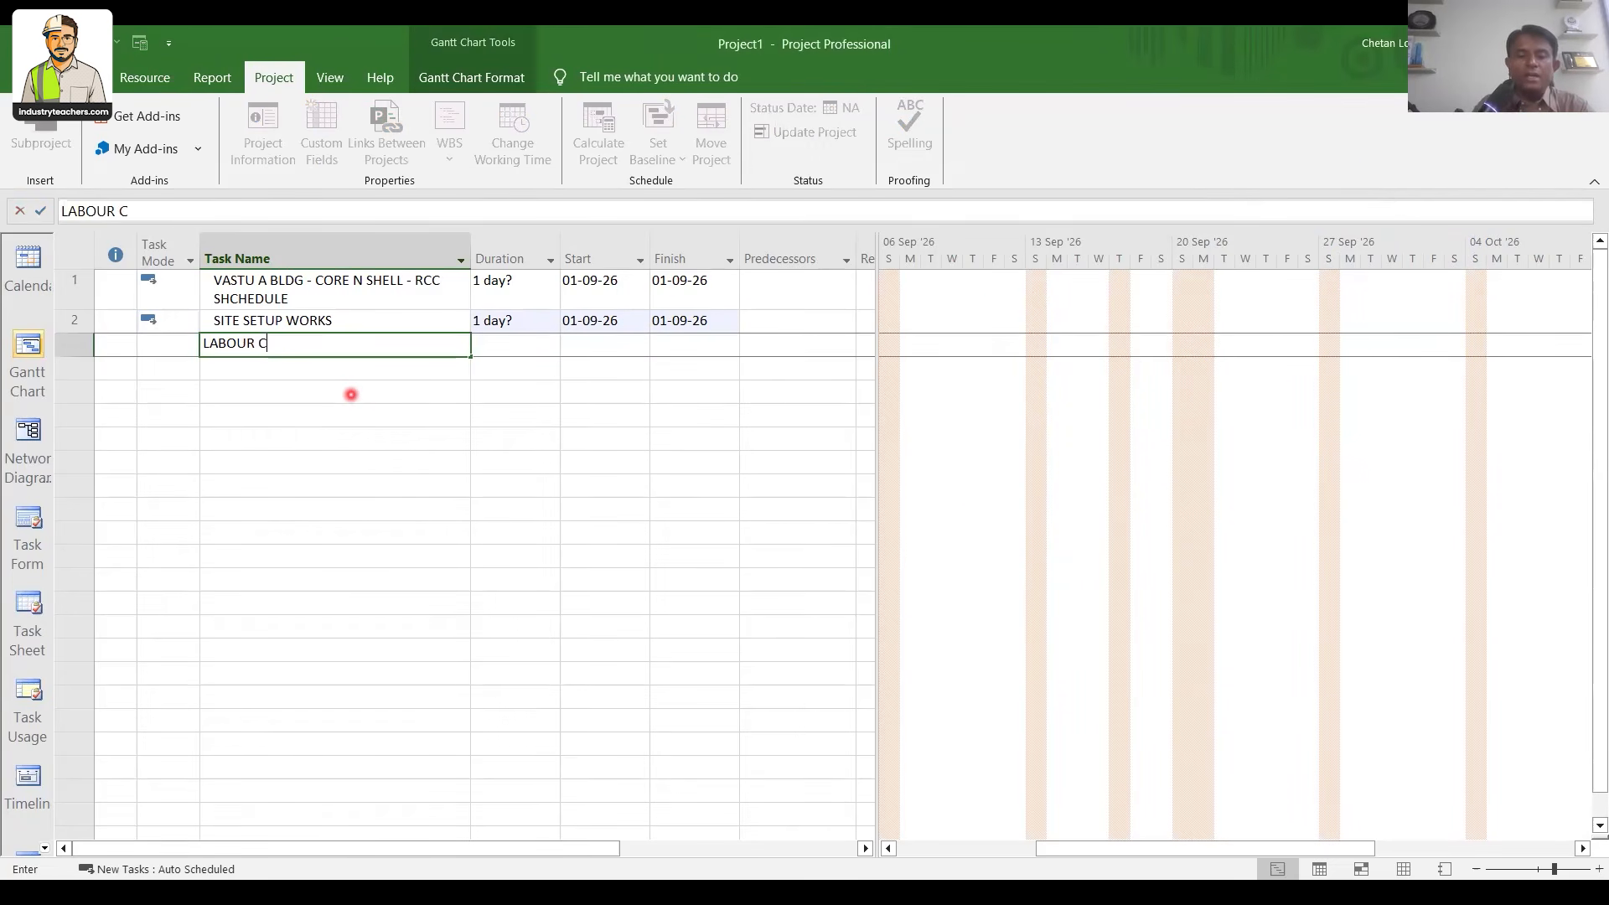
key(Return)
text(SITE OFFICES)
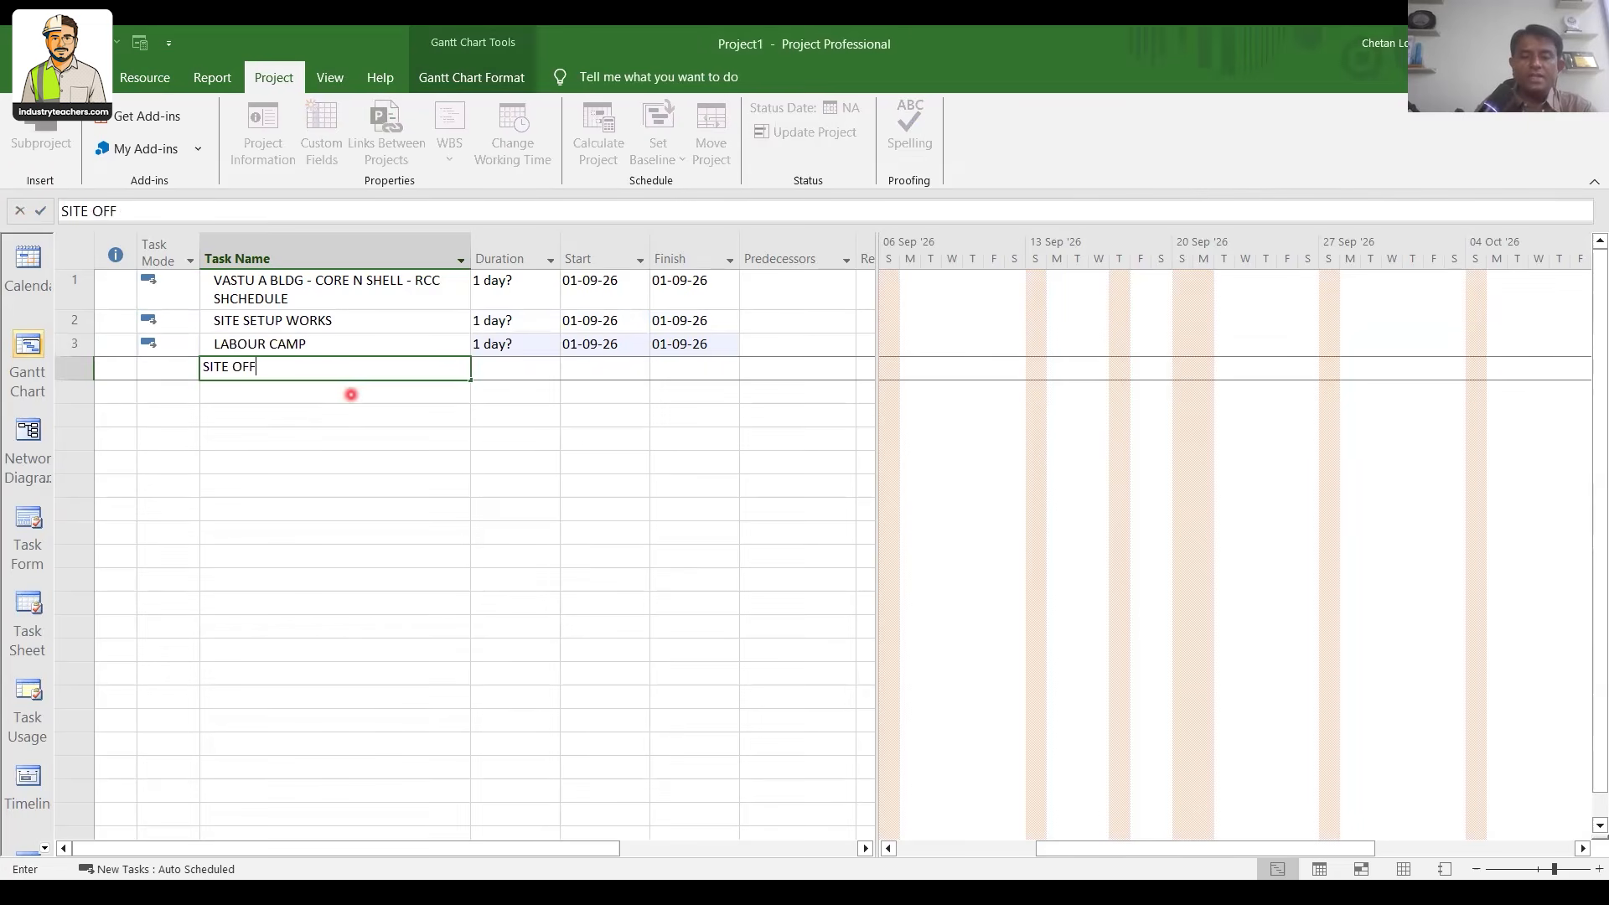
key(Return)
text(LABS)
key(Return)
text(MATERIA; YARD)
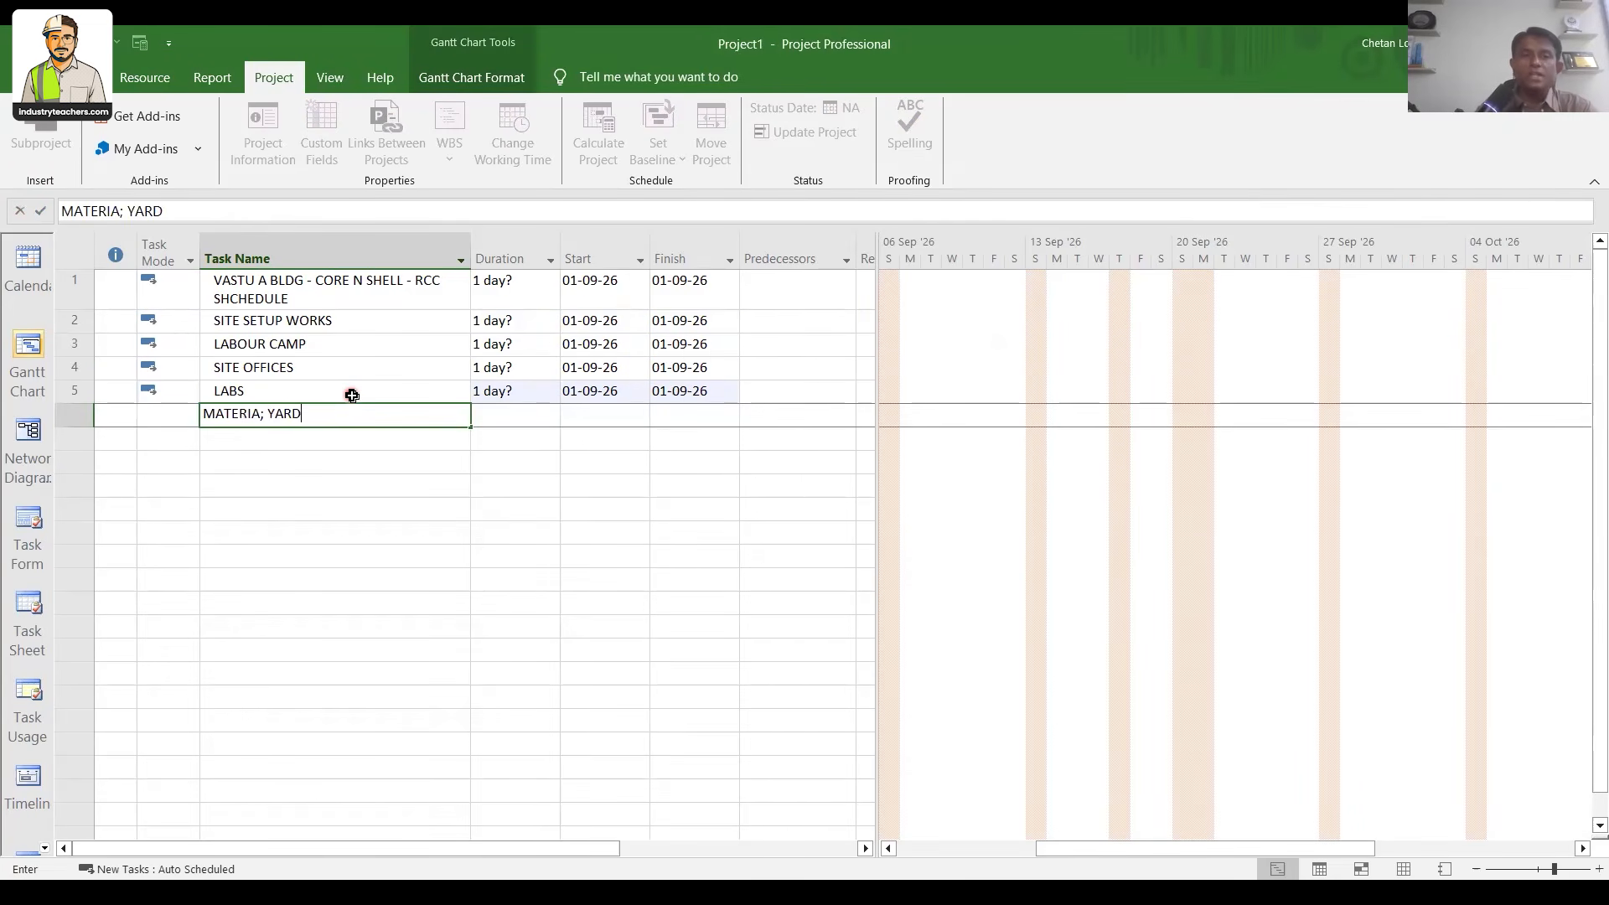
key(Return)
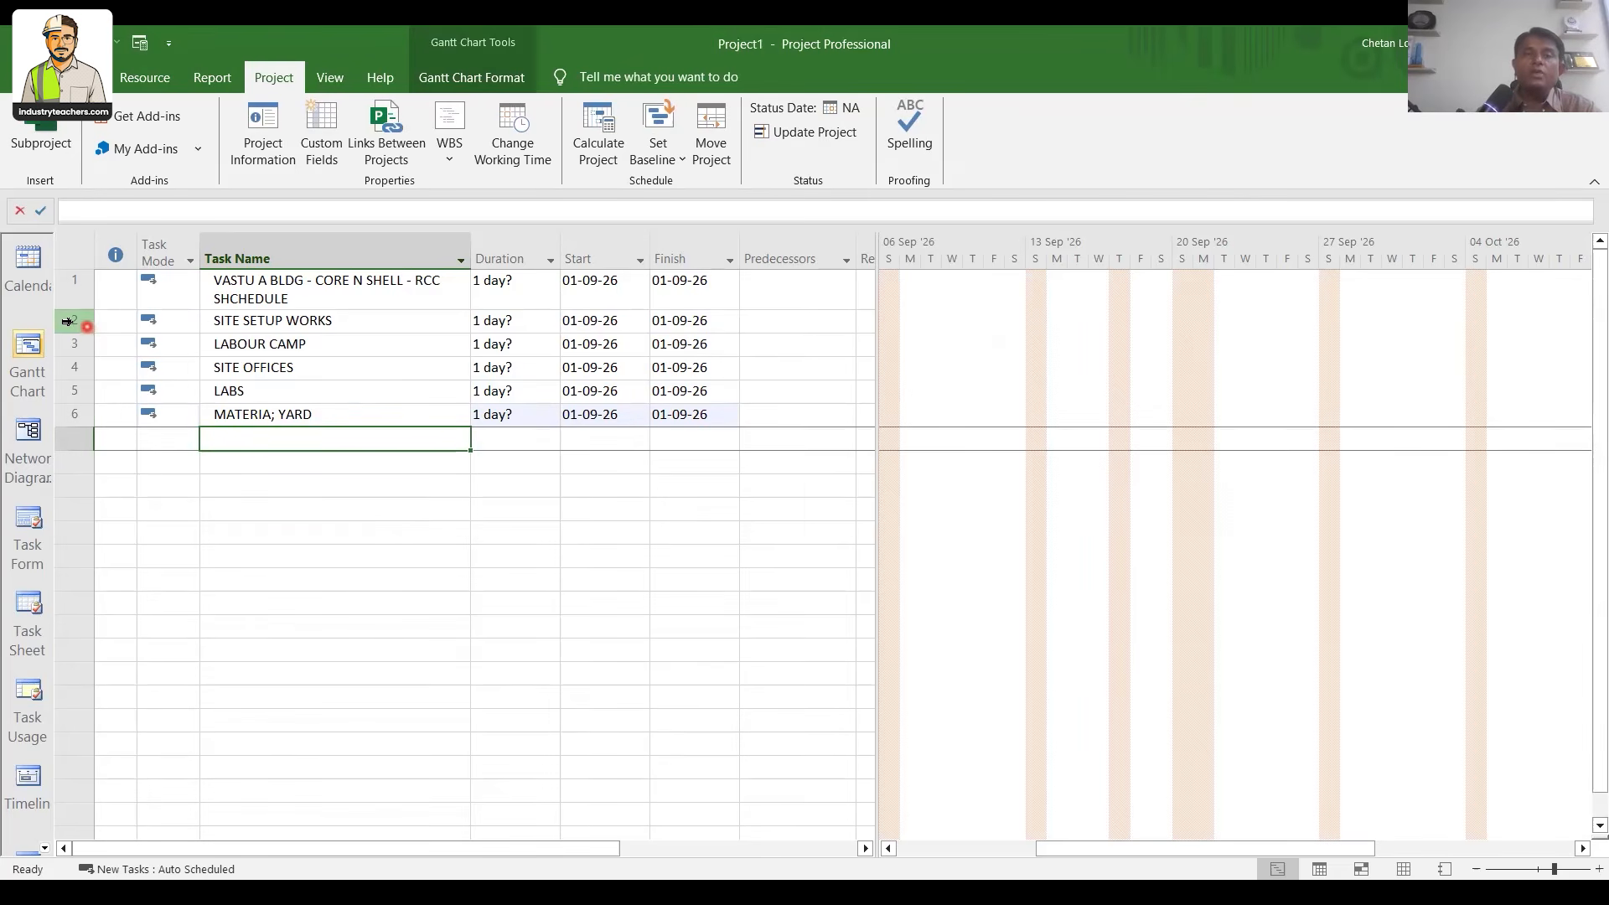
Indent tasks 2 to 6 one level to make them subtasks of the VASTU A BLDG task
drag(68, 321, 76, 423)
click(87, 78)
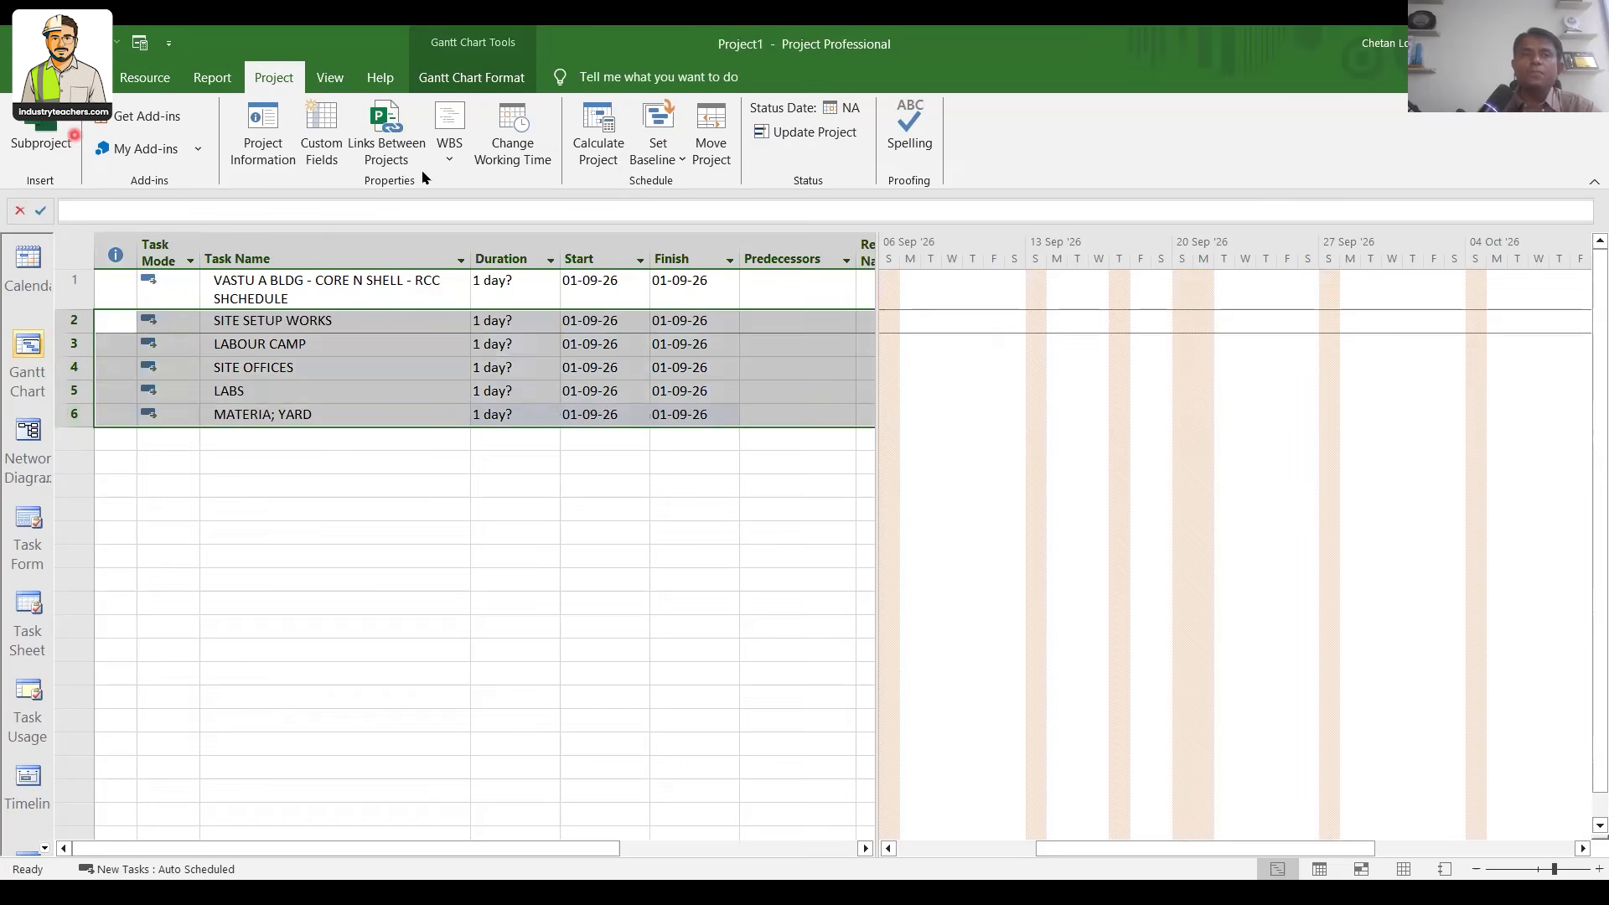
click(457, 160)
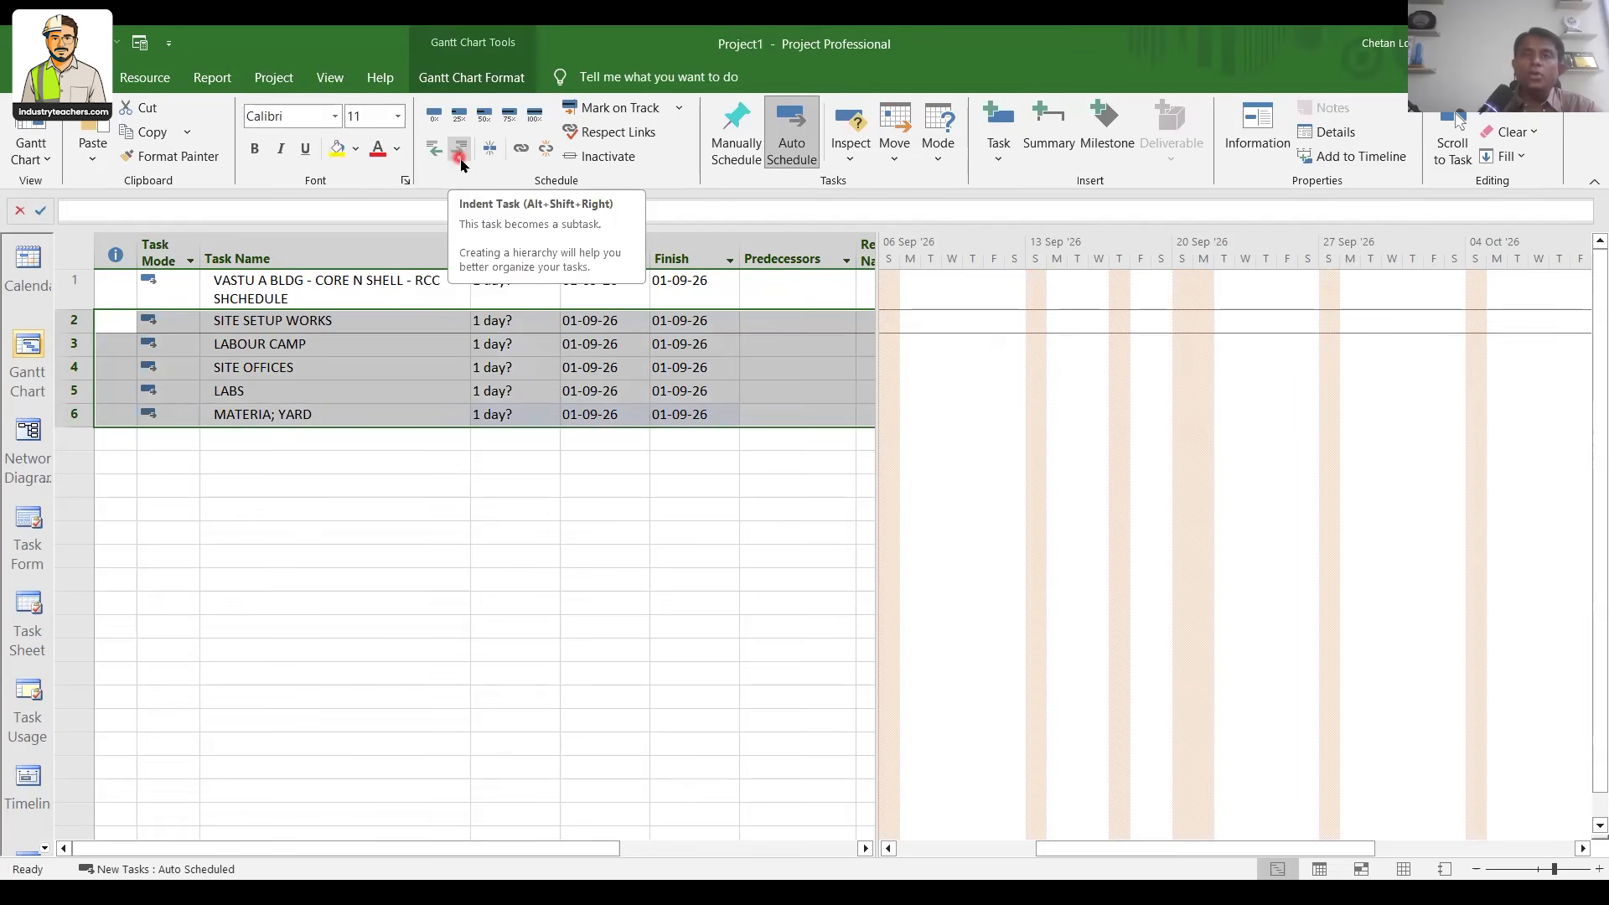
click(460, 159)
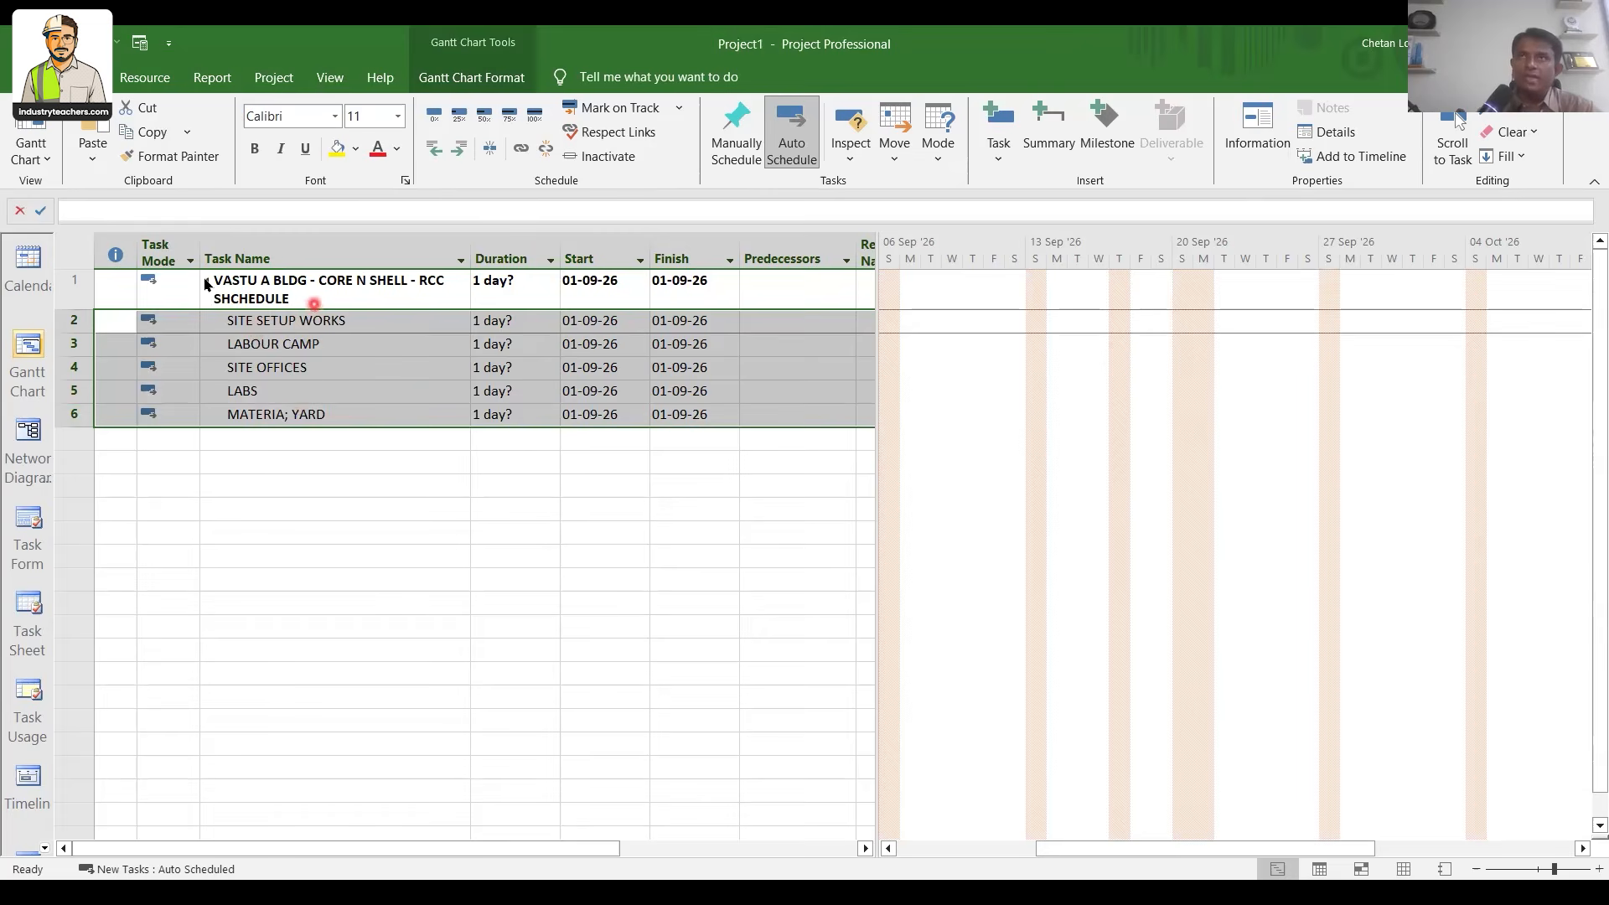
Indent LABOUR CAMP through MATERIA; YARD one more level to make them subtasks of SITE SETUP WORKS
click(284, 391)
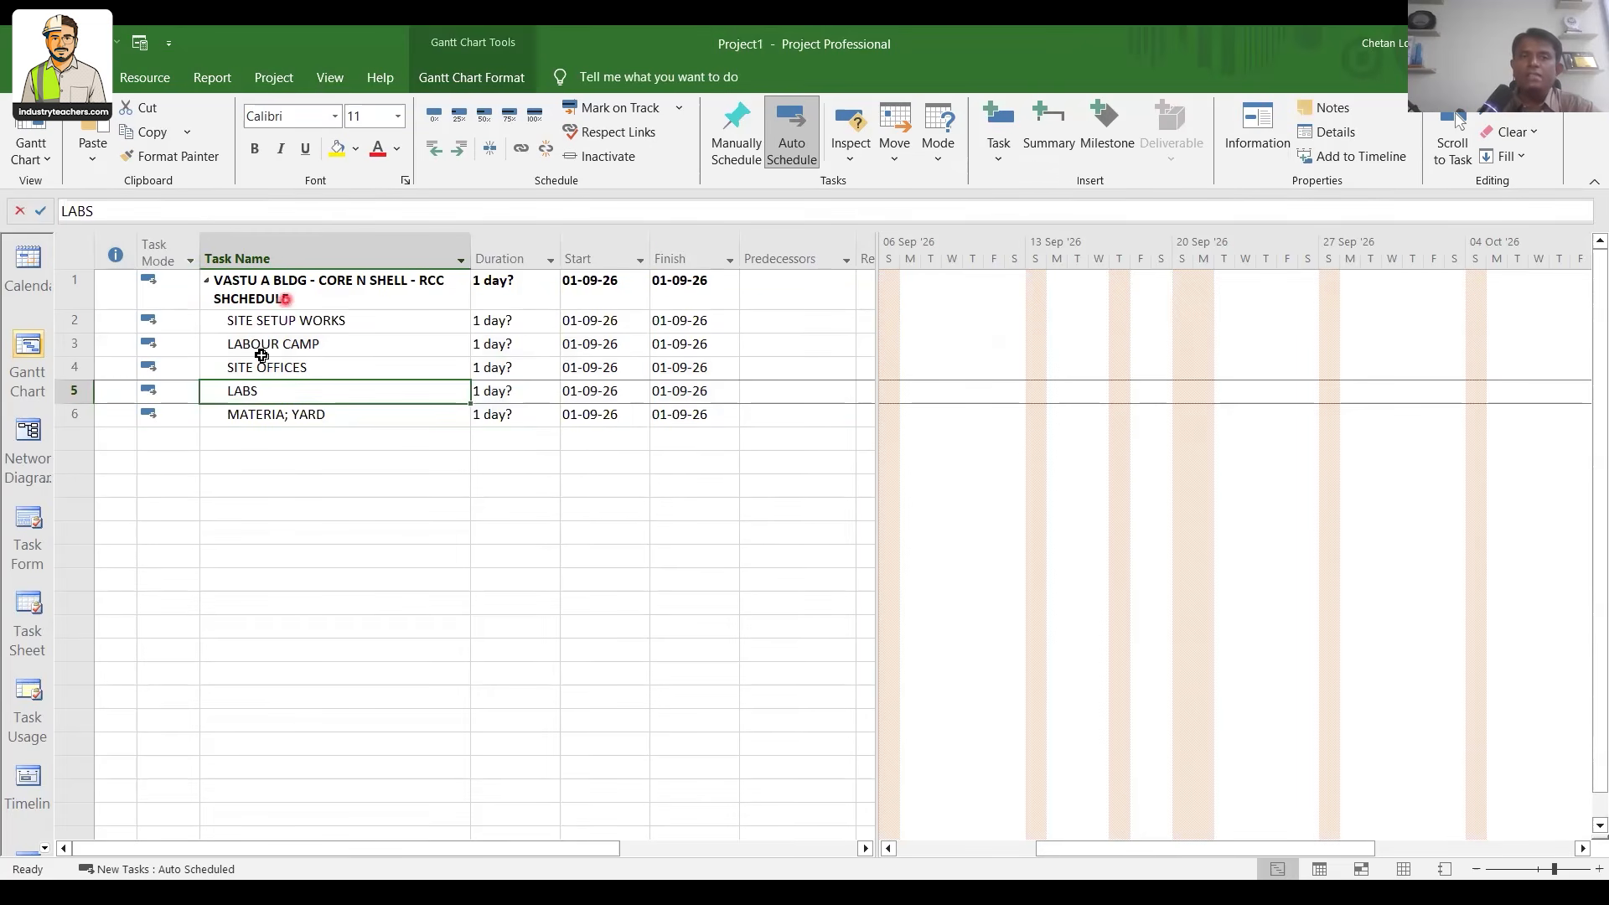
click(285, 299)
click(75, 342)
shift+click(78, 419)
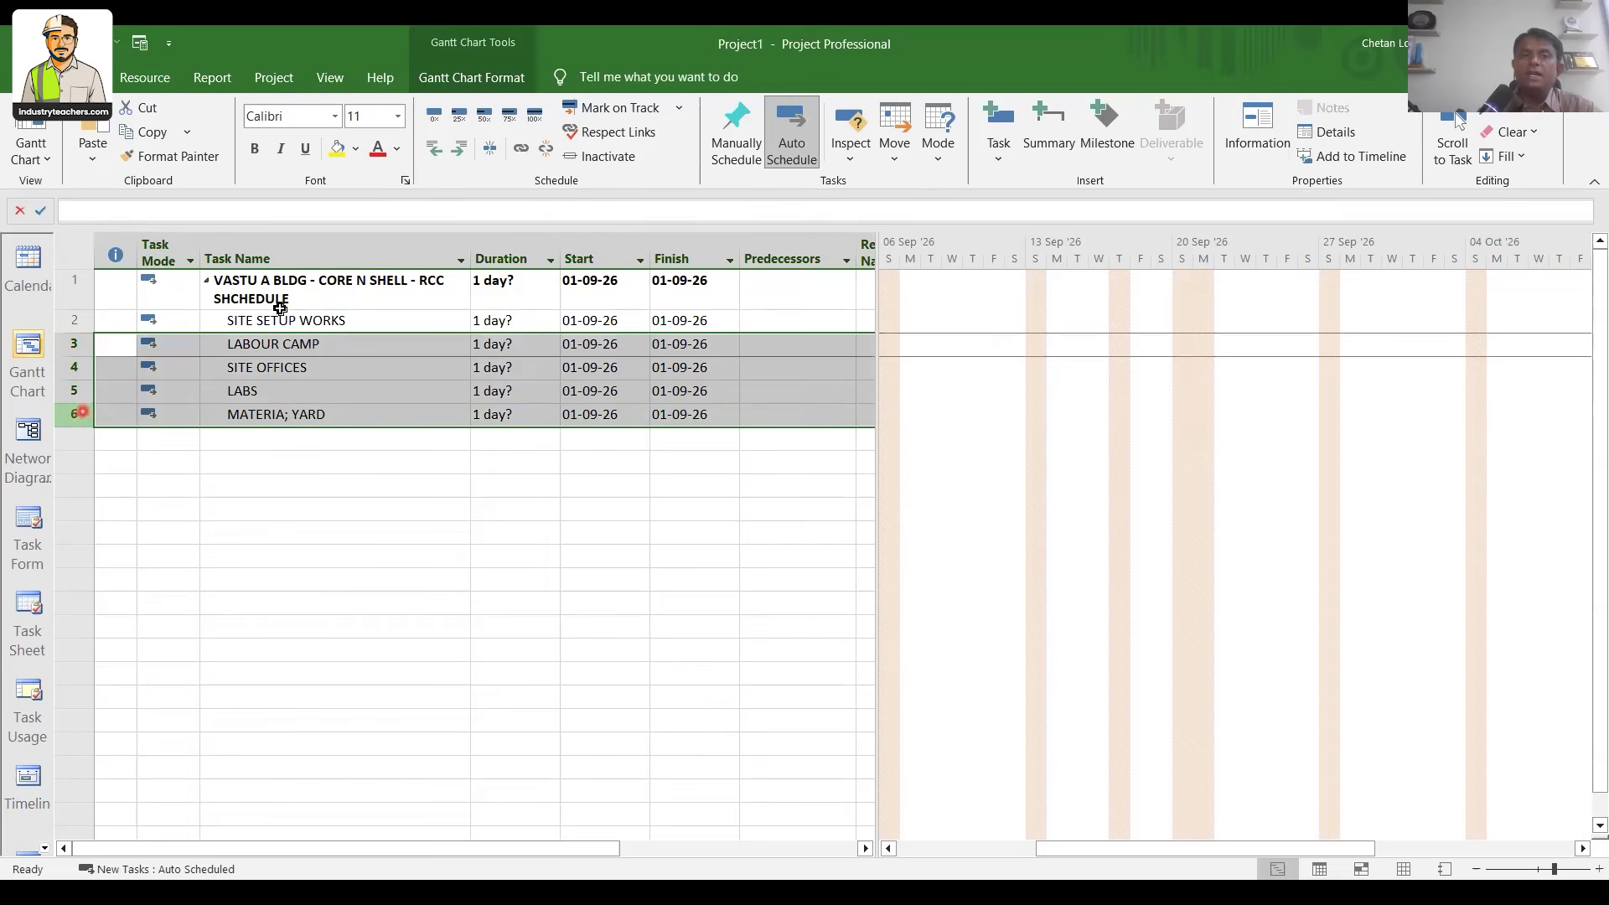
key(alt+shift+Right)
Add an EXCAVATION LINE OUT task below MATERIA; YARD
click(330, 437)
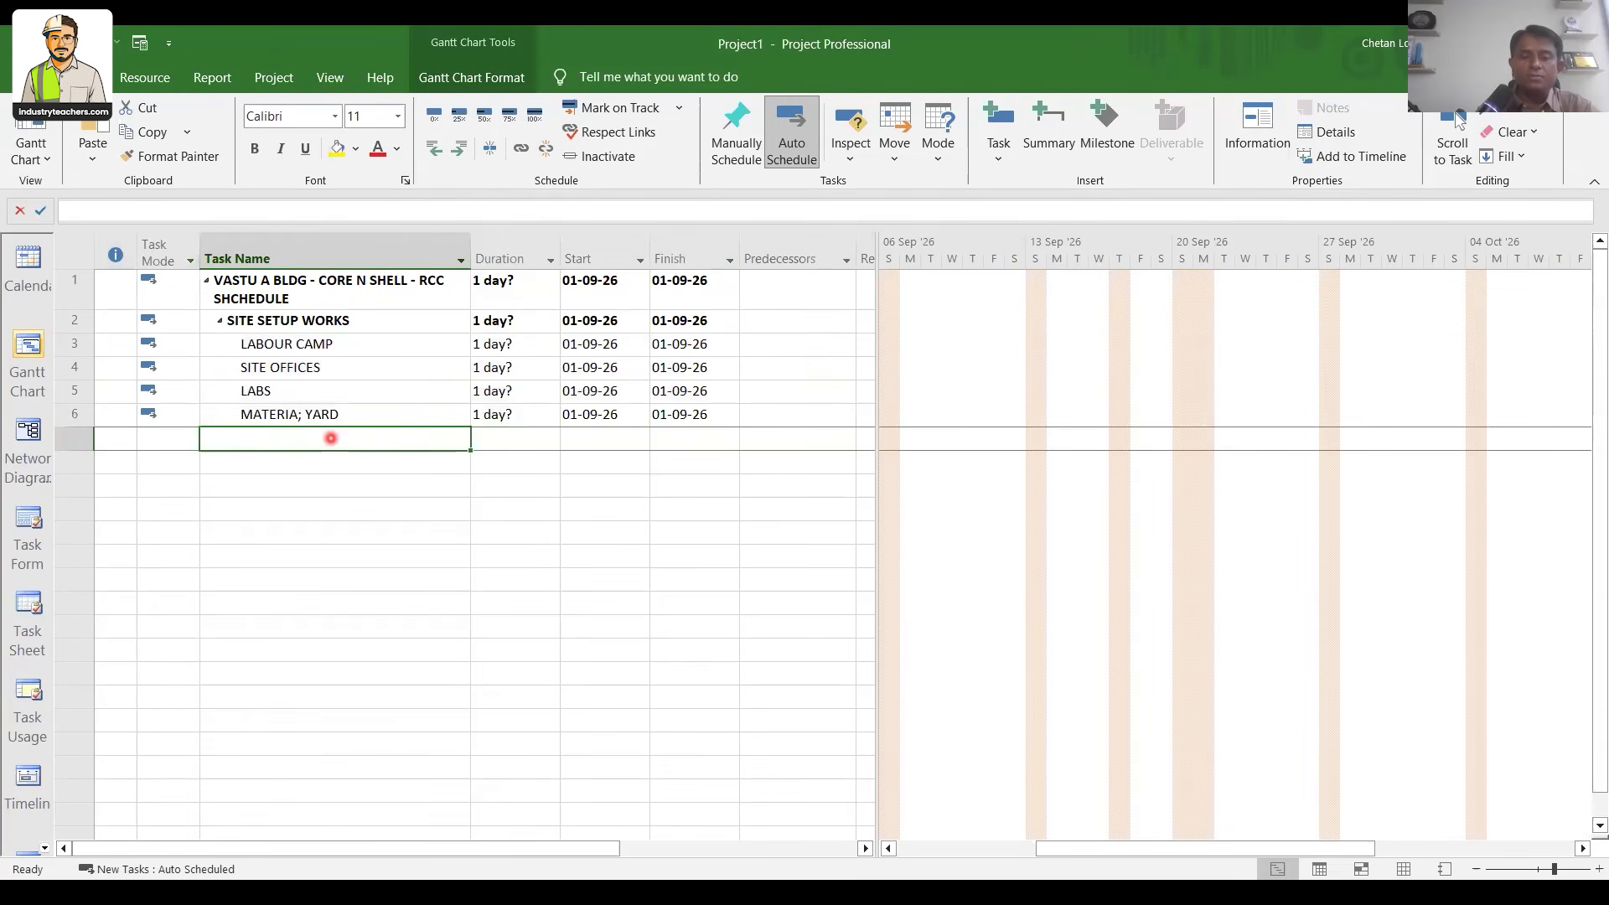
text(EXCAVATION )
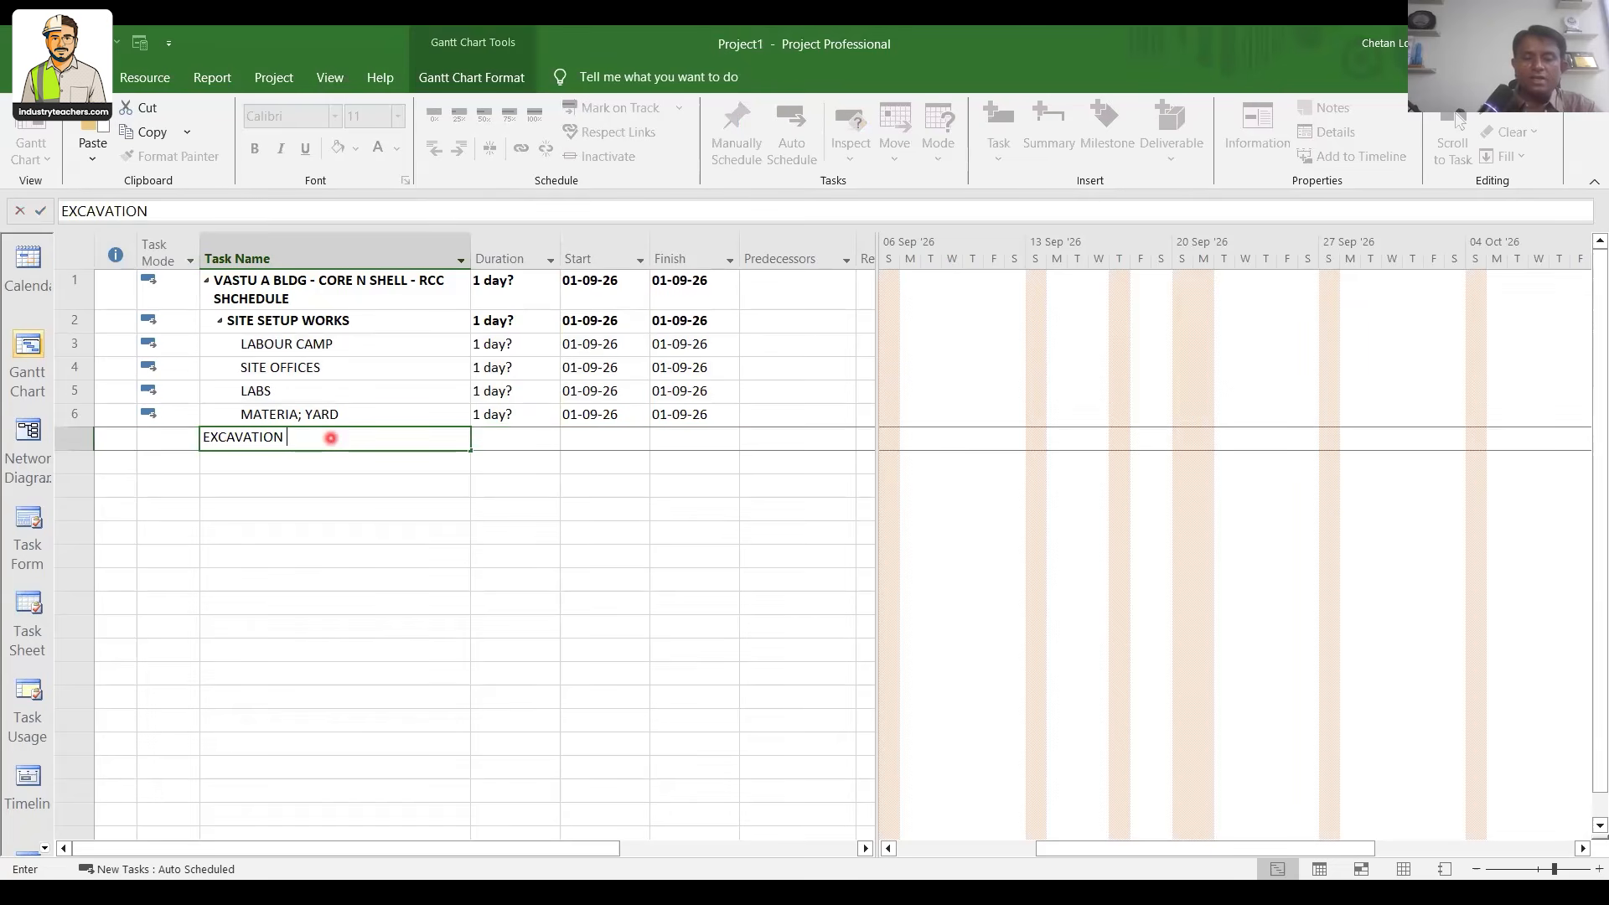
text(LINE OUT)
key(Return)
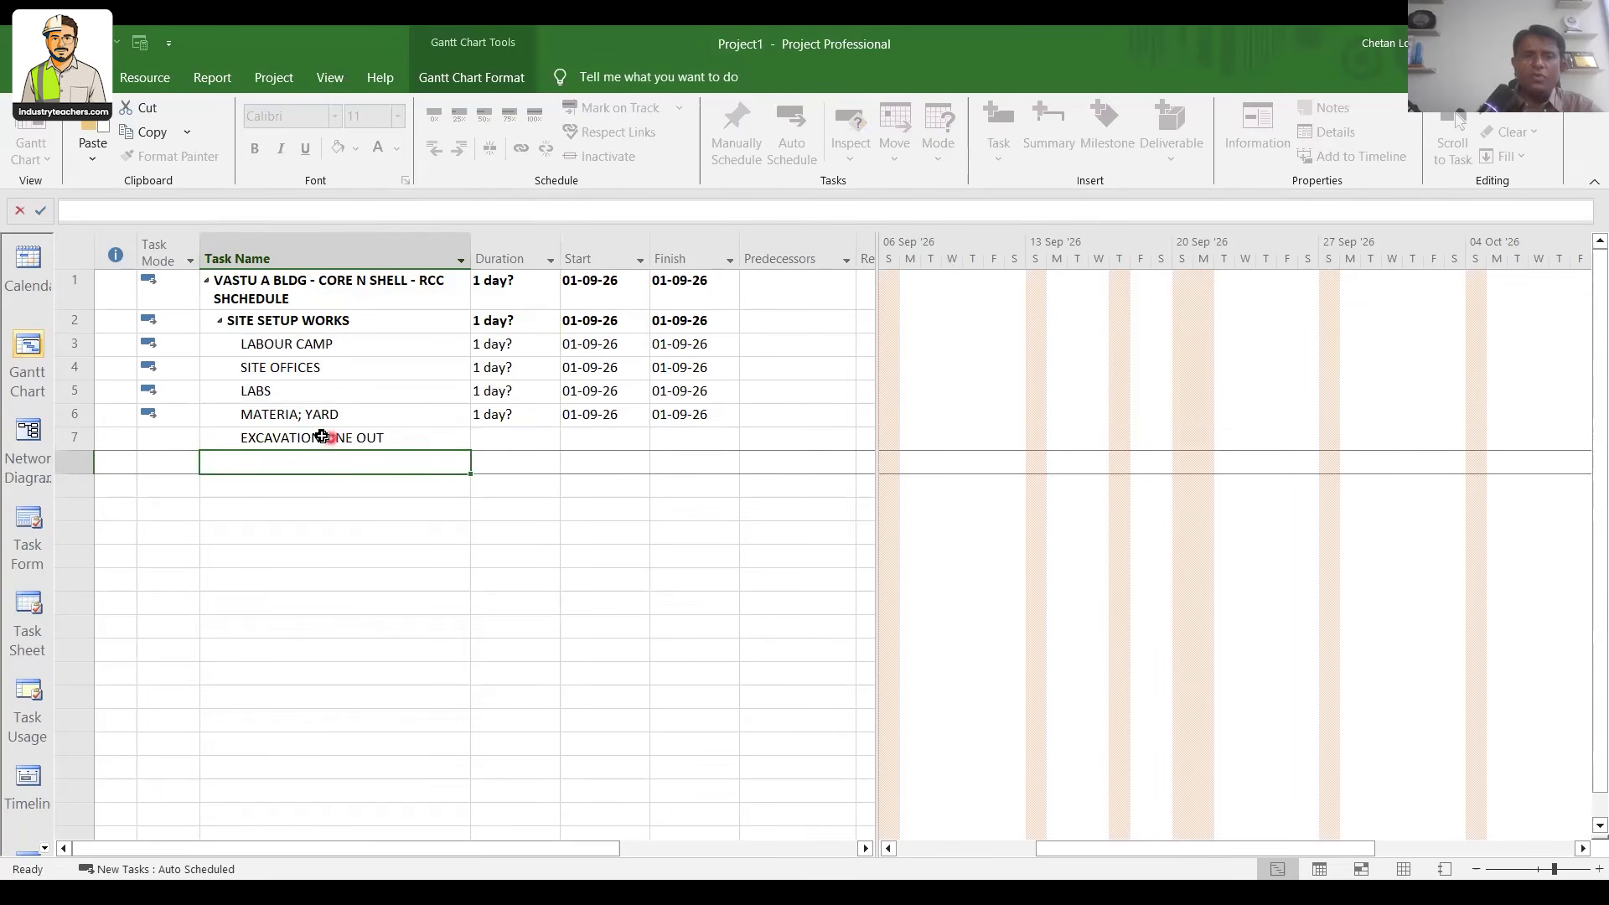
Set the durations of LABOUR CAMP to 7 days, SITE OFFICES to 4, LABS and MATERIA; YARD to 3, and EXCAVATION LINE OUT to 2
click(214, 438)
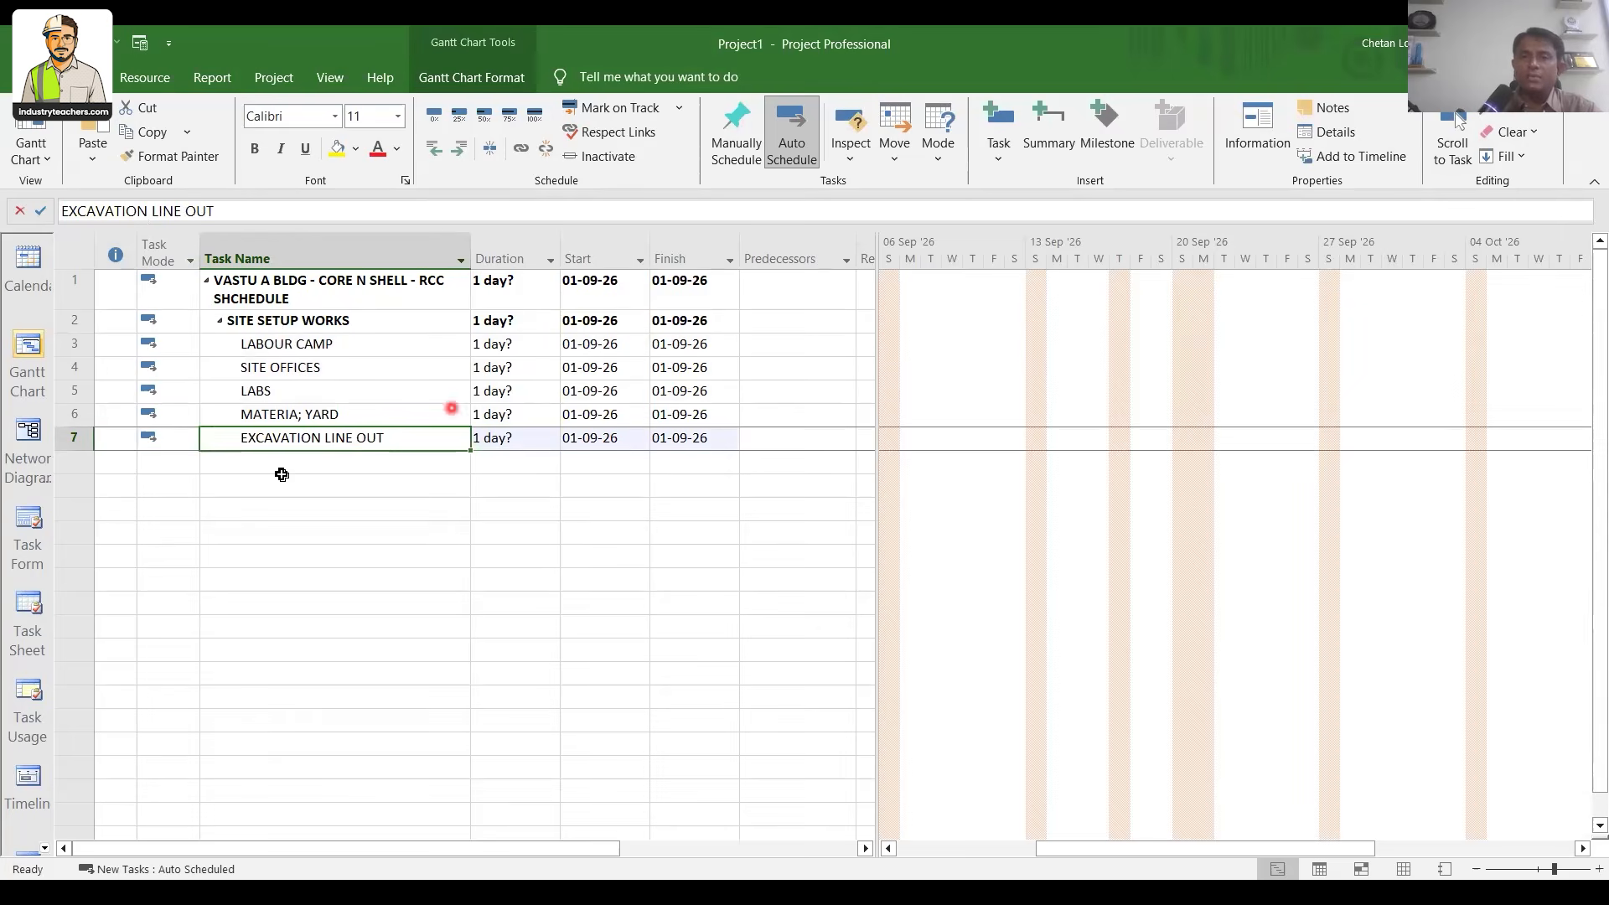
drag(268, 290, 252, 484)
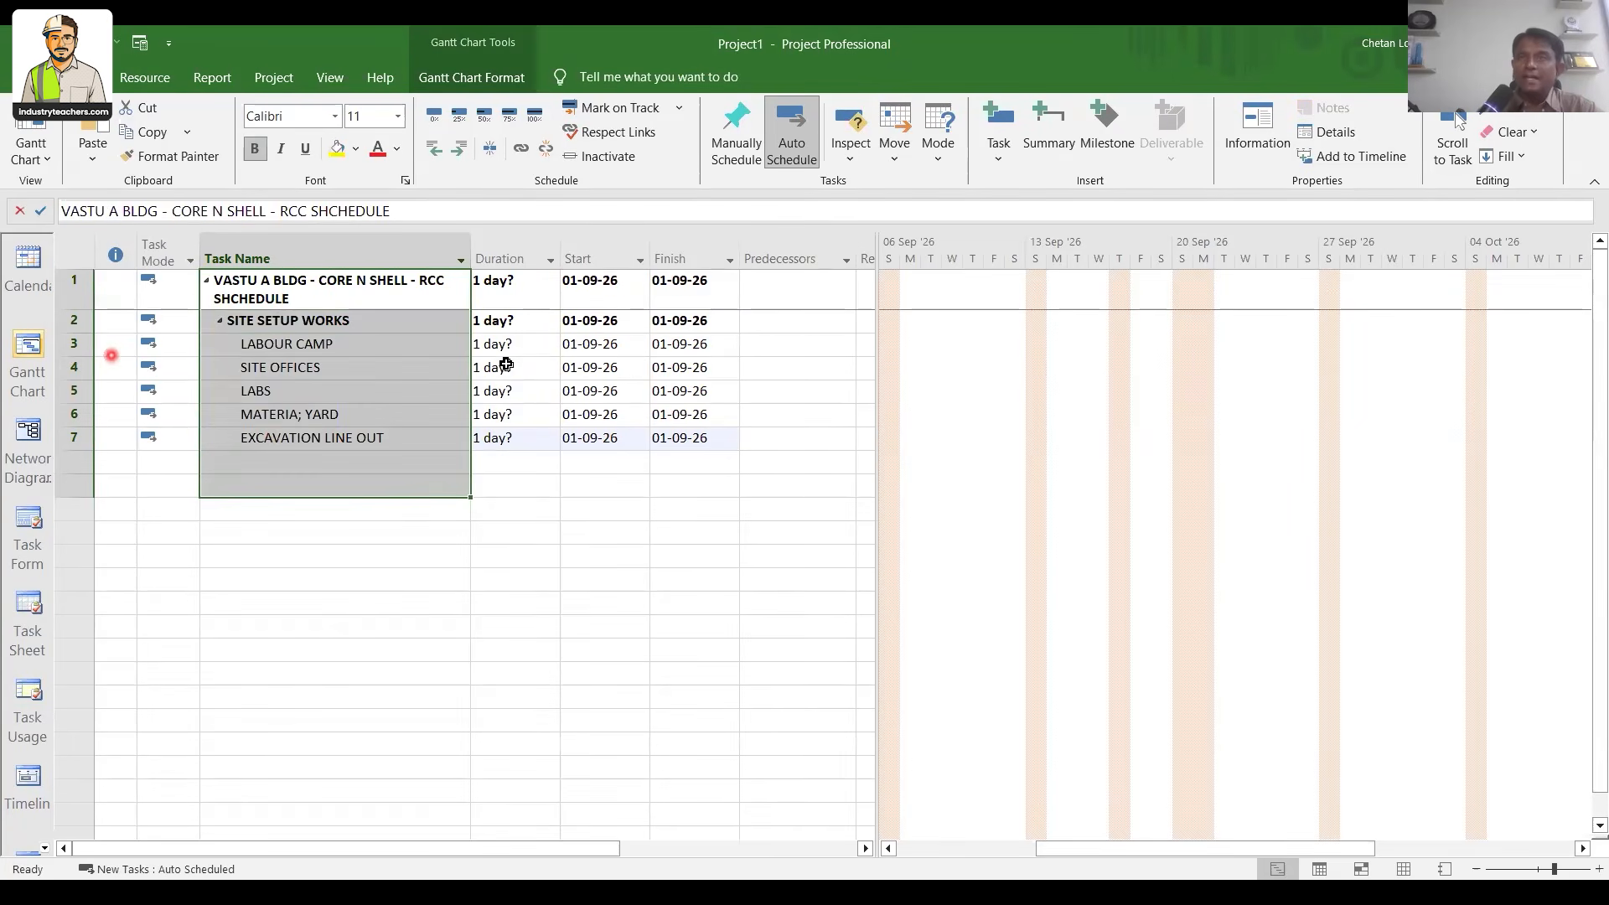
click(501, 348)
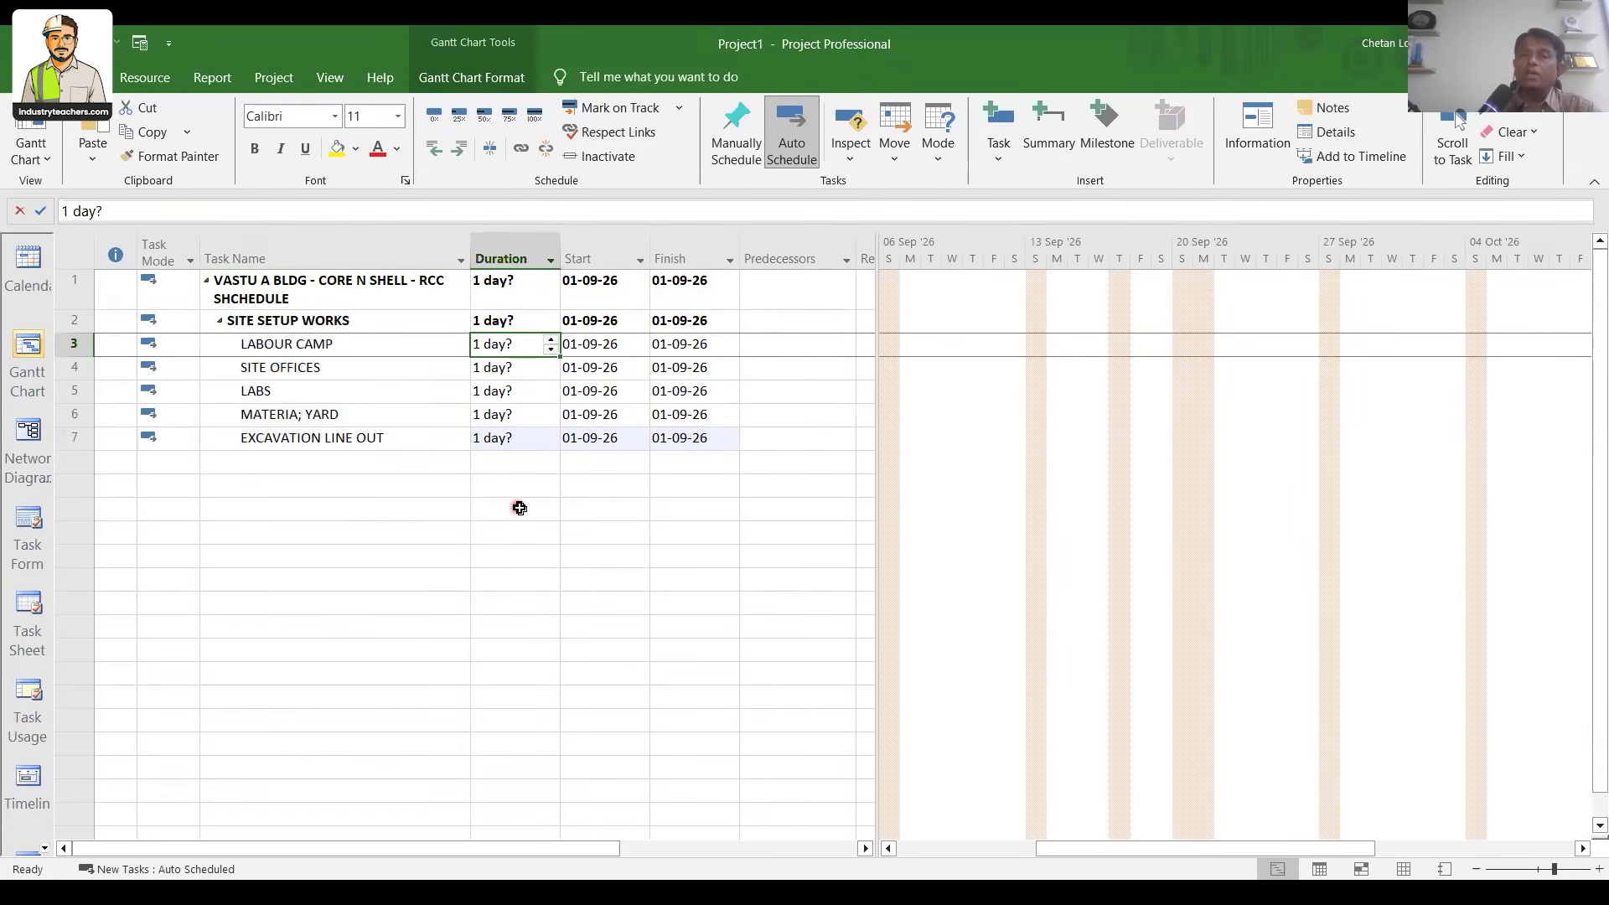
text(7)
key(Return)
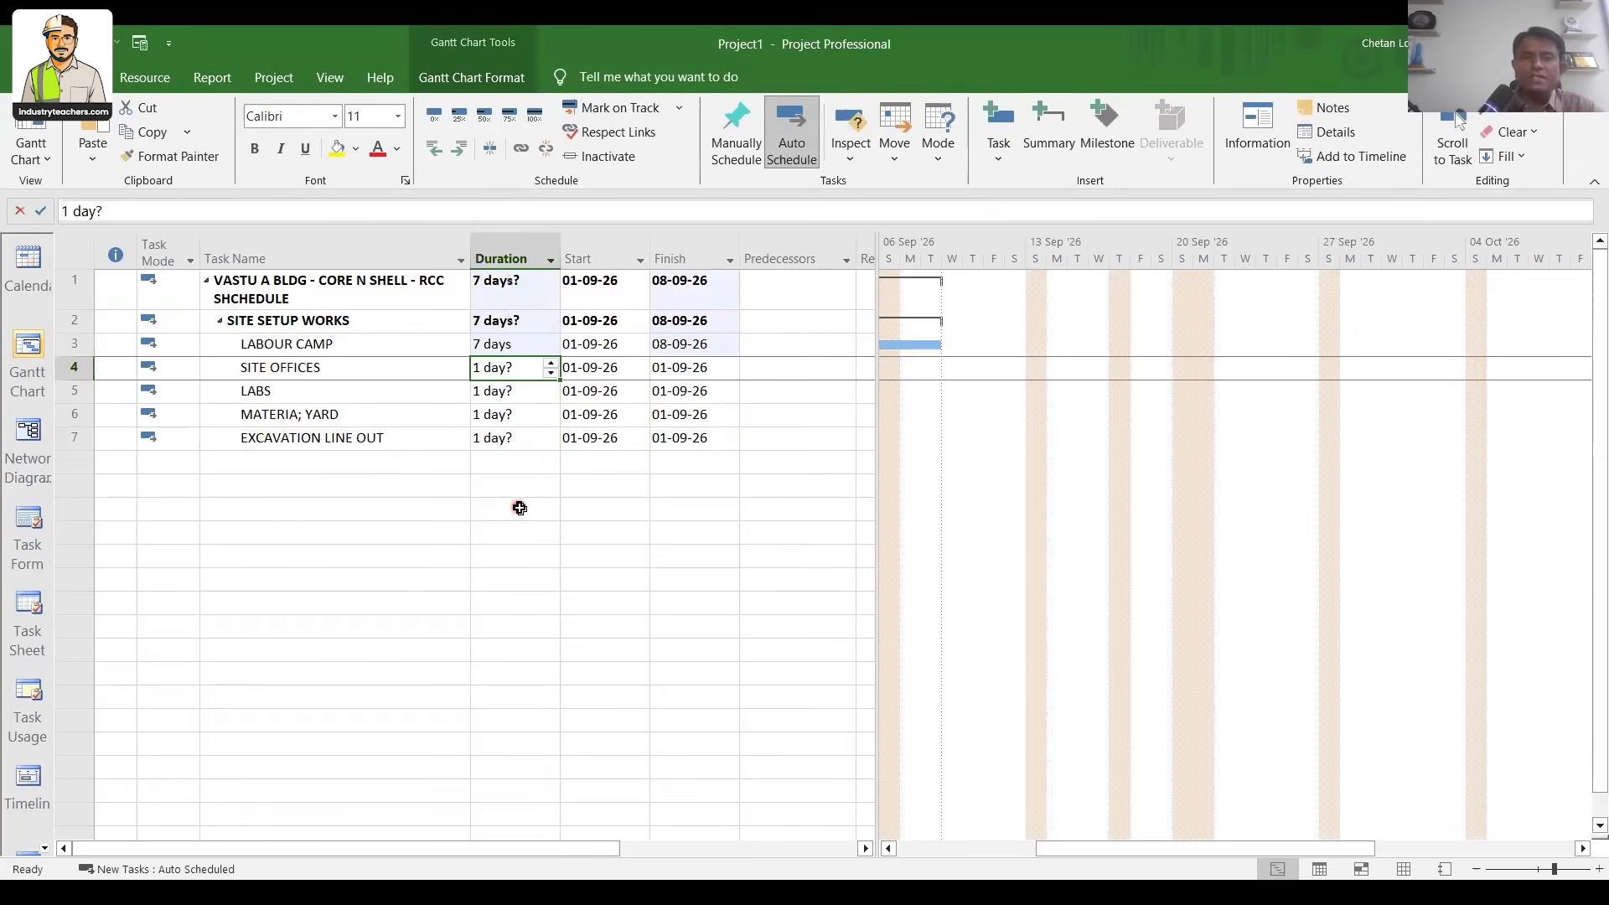
text(4)
key(Return)
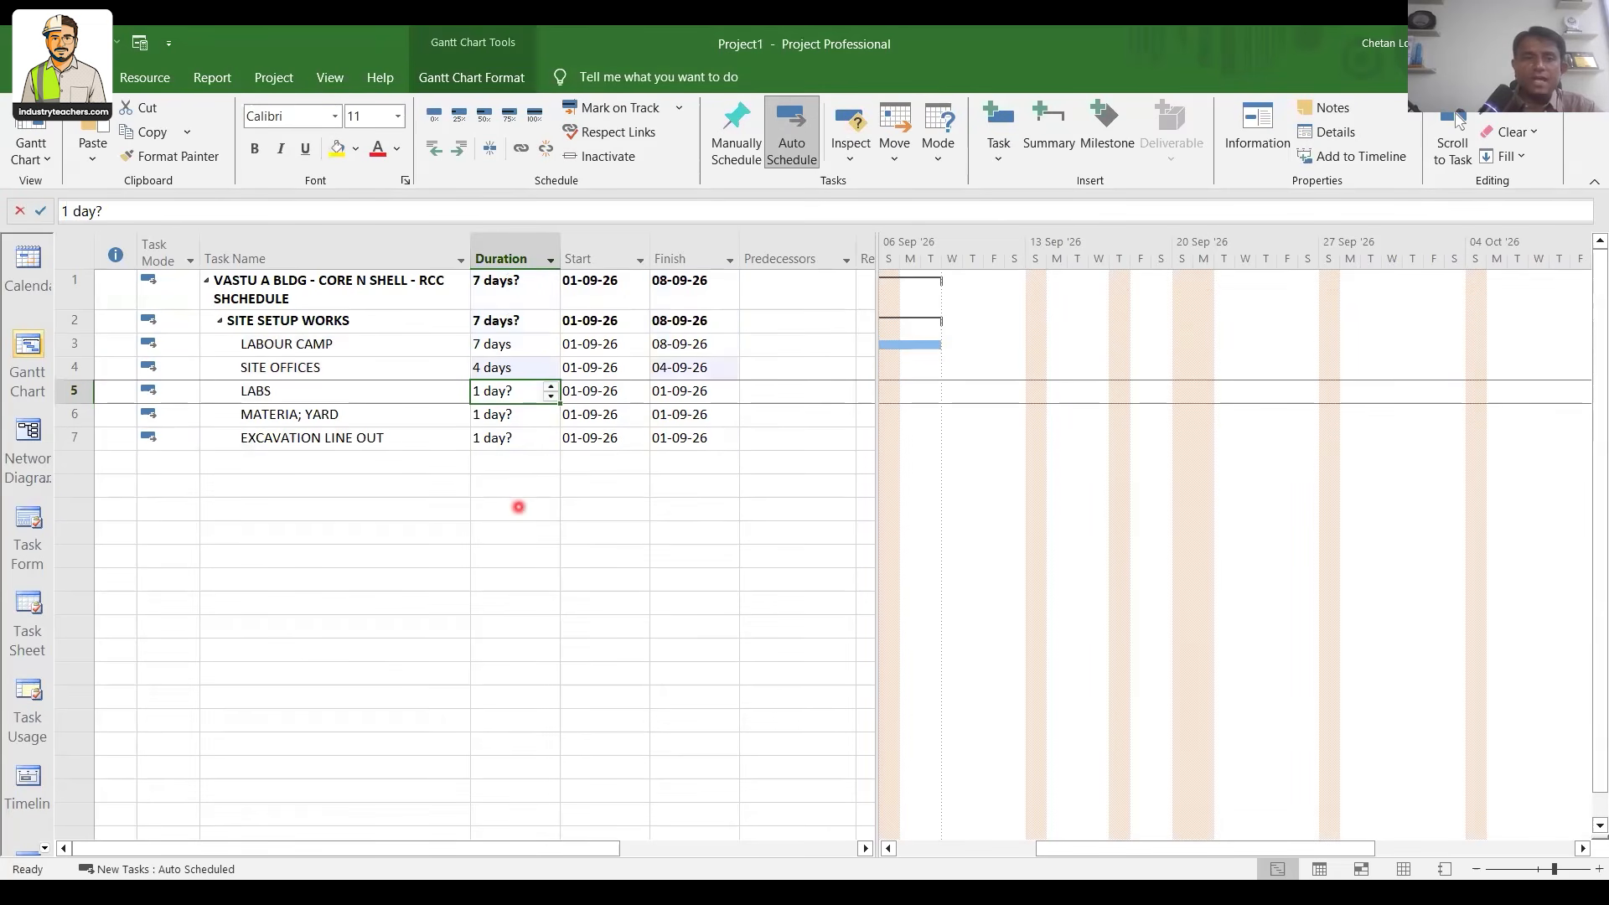
text(3)
key(Return)
text(3)
key(Return)
text(2)
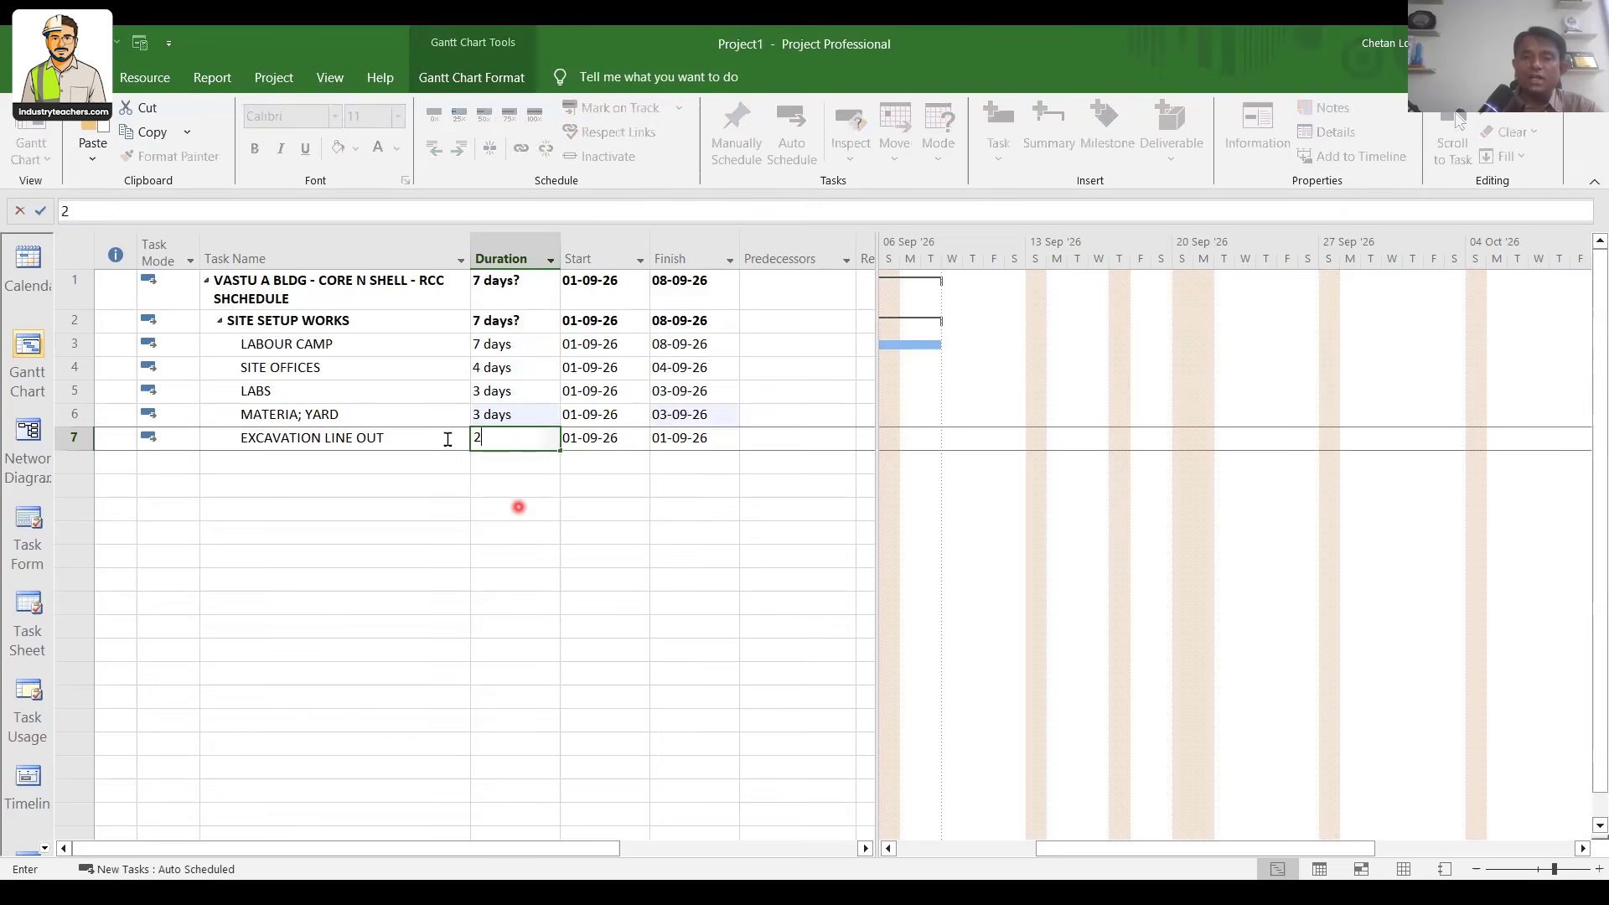
key(Return)
Extend the EXCAVATION LINE OUT task name to read EXCAVATION LINE OUT, CLIENT & ARCH CONFIRMATION
click(447, 439)
click(448, 439)
text(, CLIENT & ARCH CONFIRMATION)
key(Tab)
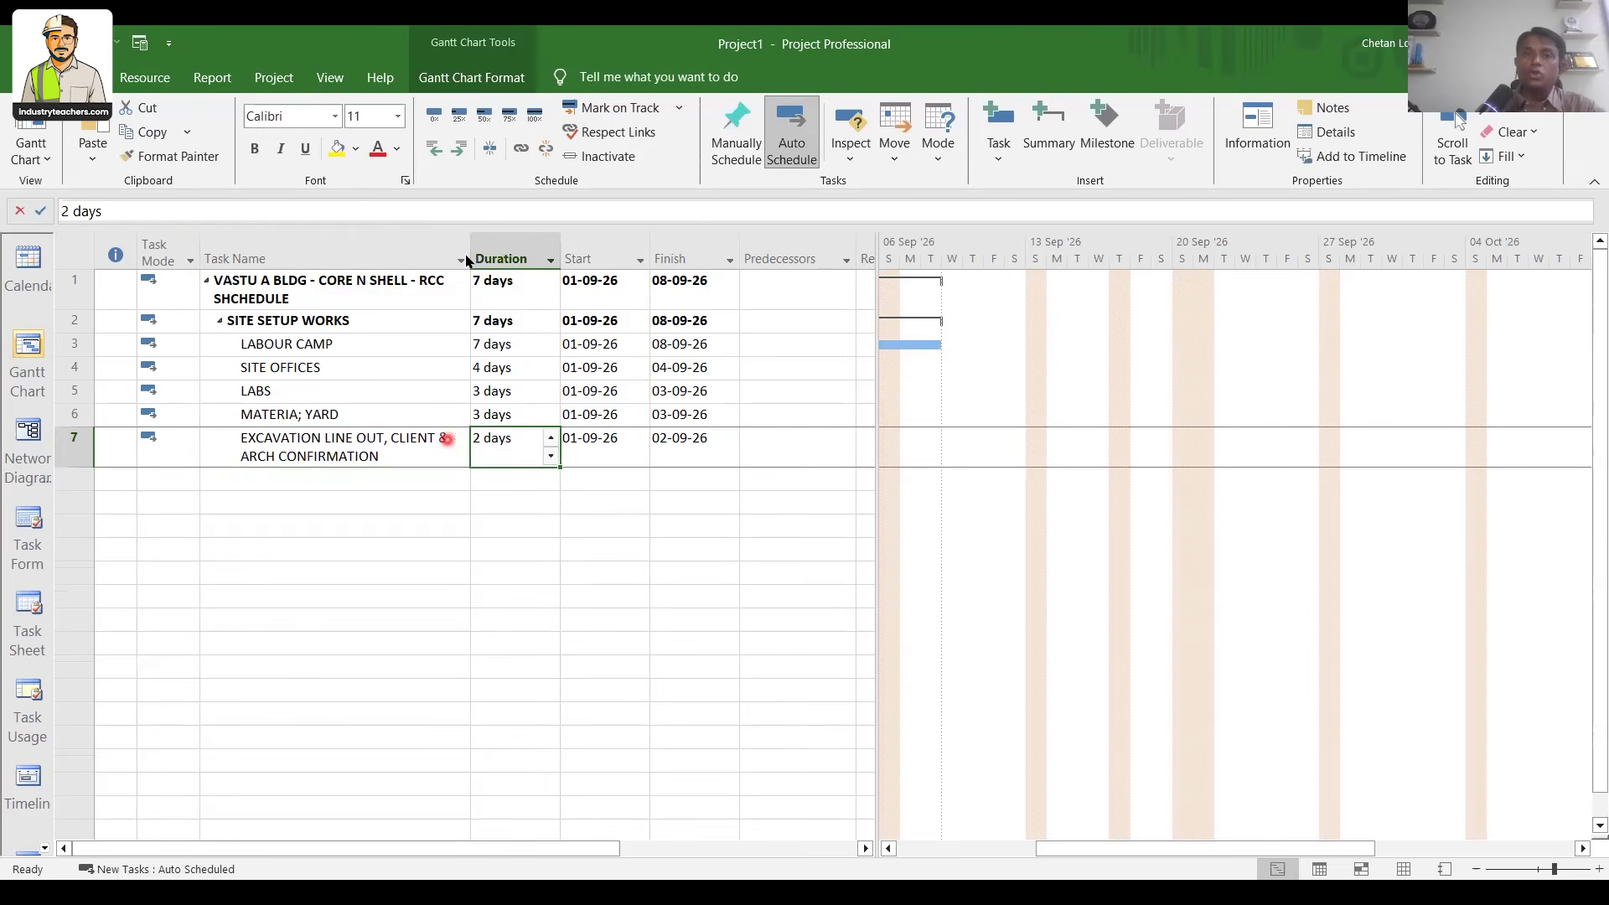
Widen the Task Name column and enlarge the table area to show the Predecessors and Resource Names columns
drag(467, 260, 521, 260)
drag(877, 285, 1070, 285)
drag(523, 251, 563, 251)
click(857, 247)
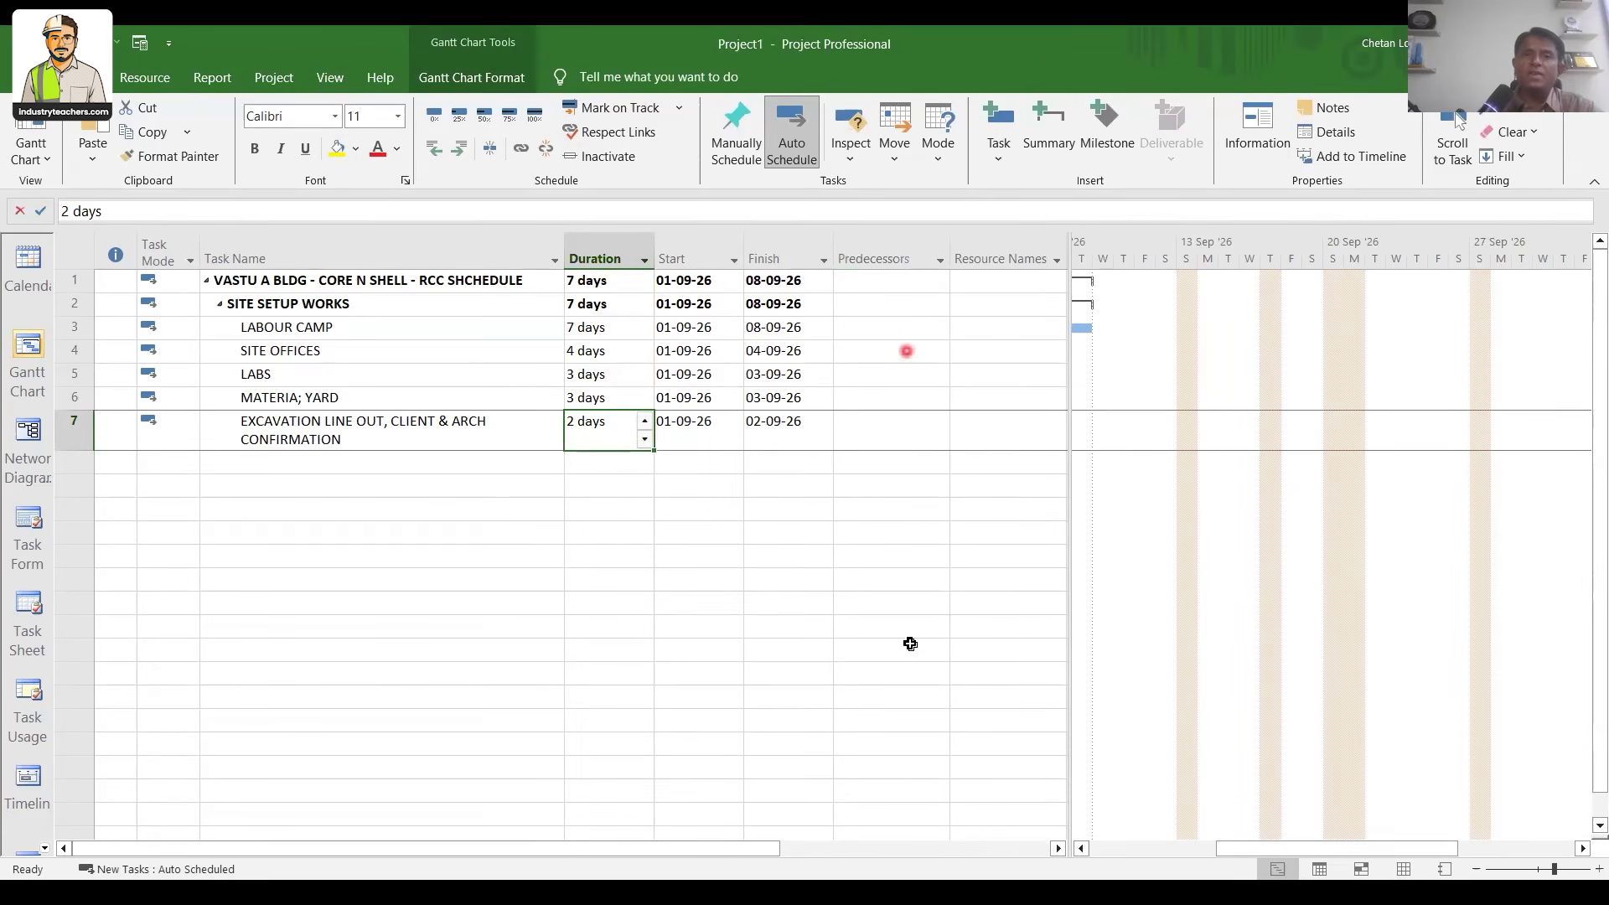
click(369, 351)
click(534, 372)
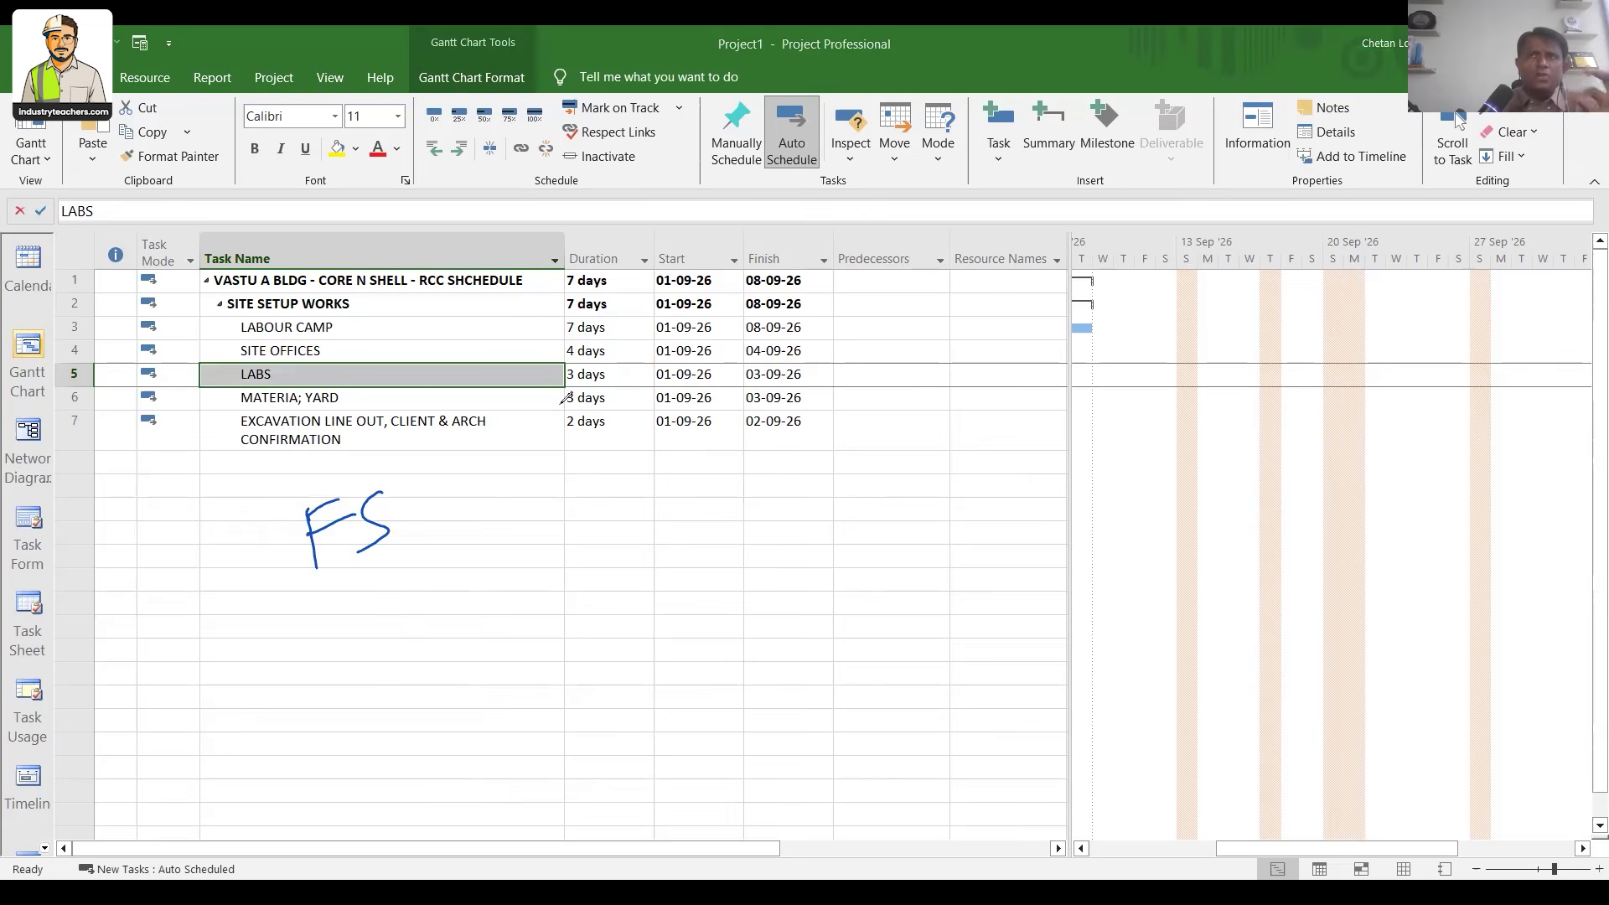
mouse_move(438, 379)
mouse_down()
mouse_move(449, 431)
mouse_move(495, 411)
mouse_up()
drag(521, 392, 540, 402)
drag(543, 382, 624, 361)
mouse_move(676, 312)
mouse_down()
mouse_move(704, 347)
mouse_move(790, 327)
mouse_up()
mouse_move(564, 244)
mouse_down()
mouse_move(526, 283)
mouse_move(642, 244)
mouse_up()
drag(298, 590, 419, 550)
drag(175, 666, 283, 706)
drag(289, 591, 276, 627)
mouse_move(281, 641)
mouse_down()
mouse_move(272, 674)
mouse_move(395, 754)
mouse_up()
mouse_move(377, 712)
mouse_down()
mouse_move(499, 708)
mouse_move(379, 710)
mouse_up()
click(362, 650)
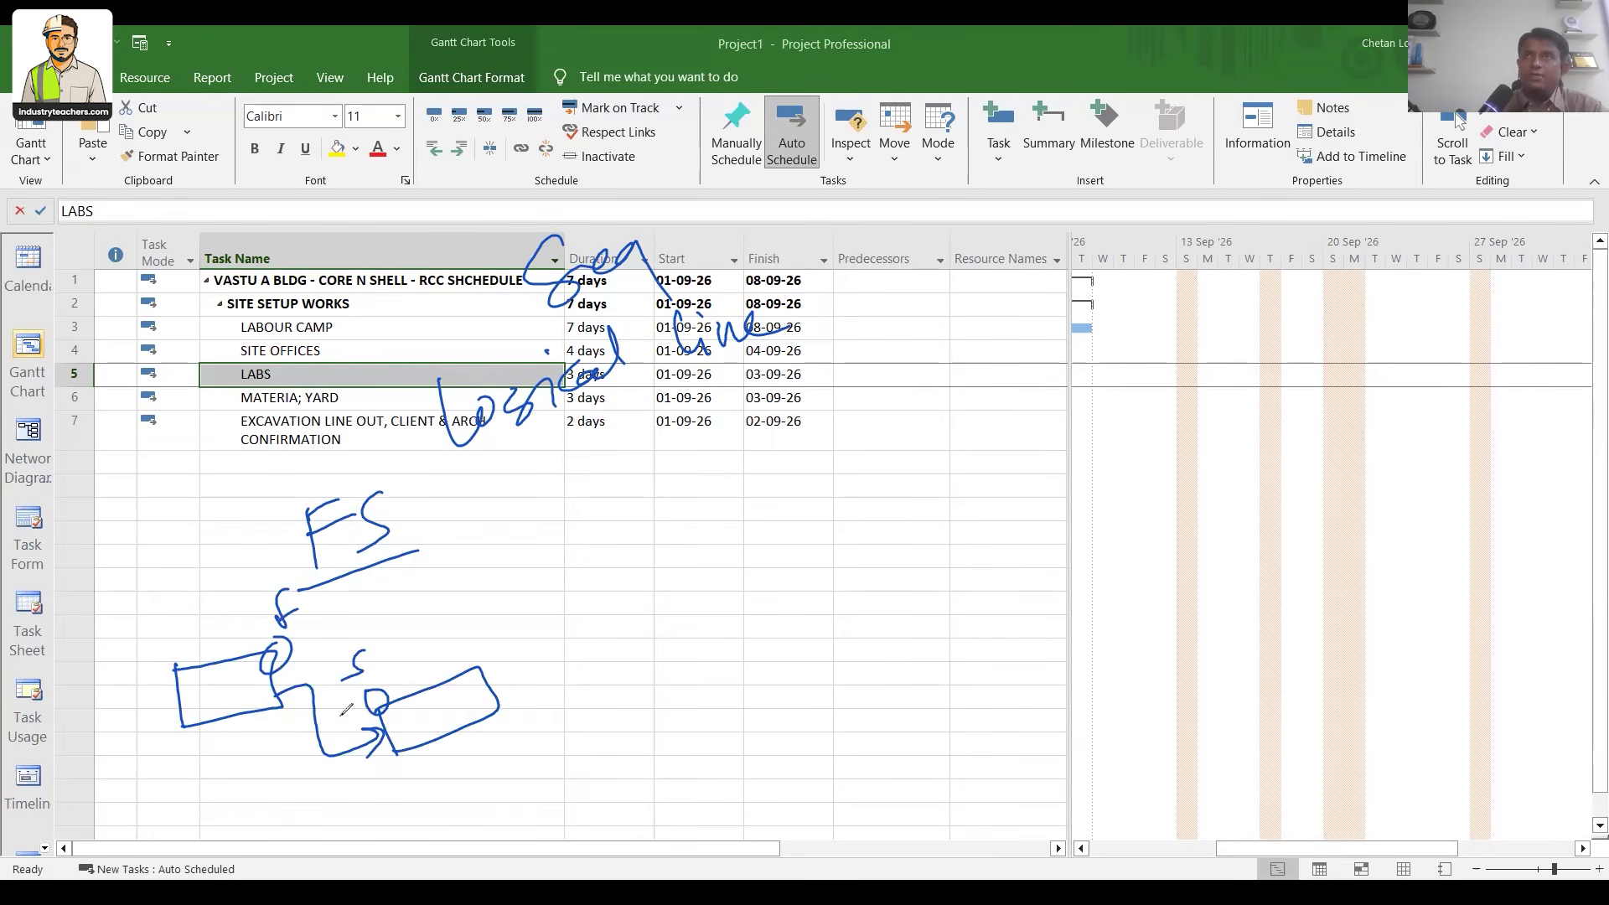
drag(272, 658, 284, 718)
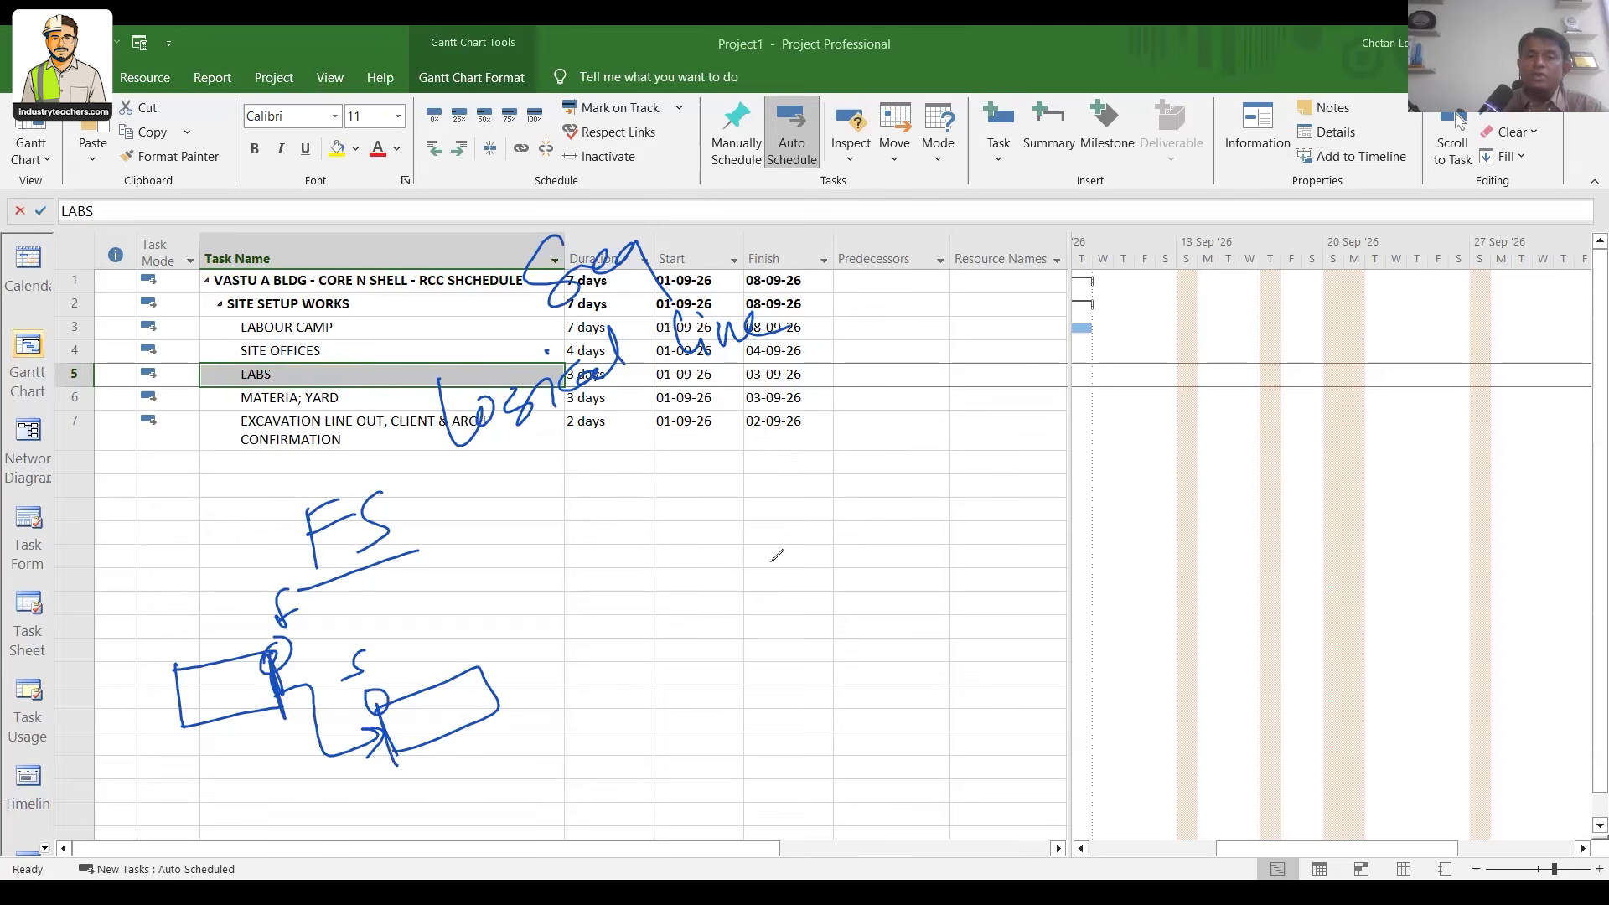
drag(642, 544, 654, 622)
drag(662, 553, 652, 604)
drag(650, 495, 622, 525)
mouse_move(634, 596)
mouse_down()
mouse_move(602, 732)
mouse_move(692, 723)
mouse_up()
drag(675, 716, 705, 766)
mouse_move(690, 706)
mouse_down()
mouse_move(897, 677)
mouse_move(692, 763)
mouse_up()
mouse_move(693, 684)
mouse_down()
mouse_move(689, 711)
mouse_move(696, 683)
mouse_up()
drag(696, 646, 684, 677)
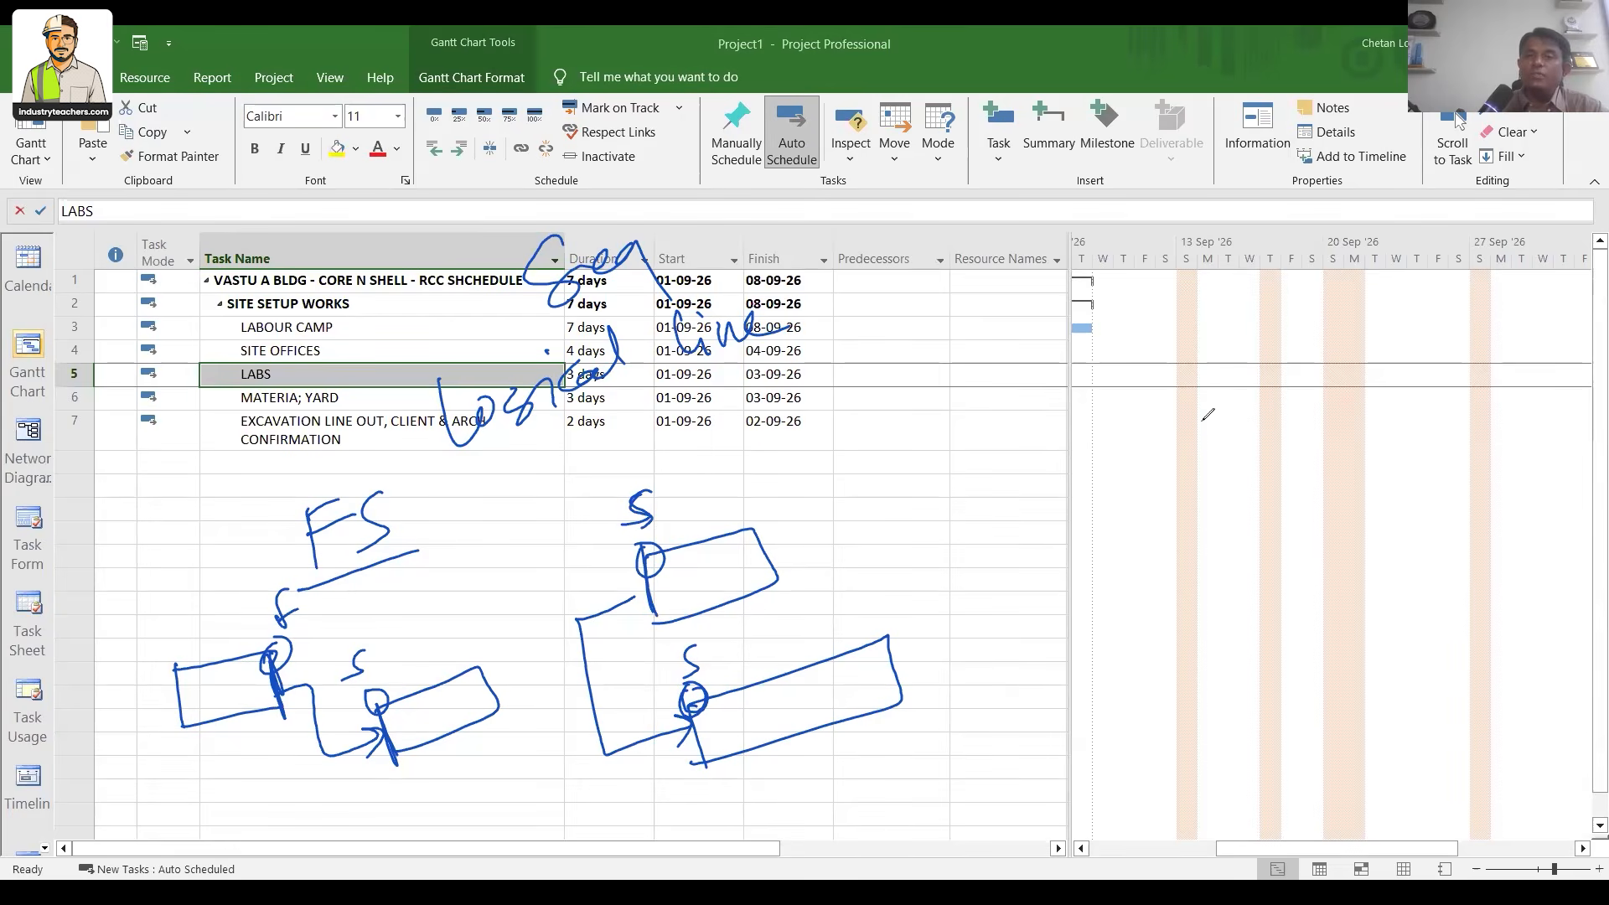
drag(1063, 457, 1089, 524)
drag(1061, 463, 1074, 529)
drag(981, 637, 1012, 696)
mouse_move(985, 636)
mouse_down()
mouse_move(1225, 558)
mouse_move(1002, 685)
mouse_up()
drag(1232, 549, 1213, 568)
drag(1265, 513, 1264, 552)
mouse_move(1206, 429)
mouse_down()
mouse_move(1225, 486)
mouse_move(1198, 411)
mouse_move(1291, 456)
mouse_move(1239, 578)
mouse_up()
drag(1259, 567, 1275, 587)
drag(1102, 342, 1082, 402)
mouse_move(1078, 381)
mouse_down()
mouse_move(1123, 365)
mouse_move(1127, 381)
mouse_up()
drag(1135, 357, 1171, 339)
drag(1312, 711, 1323, 714)
drag(1412, 356, 1407, 306)
drag(1407, 306, 1502, 346)
drag(1397, 355, 1503, 343)
drag(1425, 289, 1414, 323)
drag(1424, 231, 1405, 260)
mouse_move(1365, 297)
mouse_down()
mouse_move(1407, 332)
mouse_move(1243, 226)
mouse_move(1238, 195)
mouse_up()
mouse_move(1089, 245)
mouse_down()
mouse_move(1240, 197)
mouse_move(1231, 219)
mouse_move(1223, 201)
mouse_up()
drag(1260, 131, 1253, 176)
drag(1246, 166, 1269, 156)
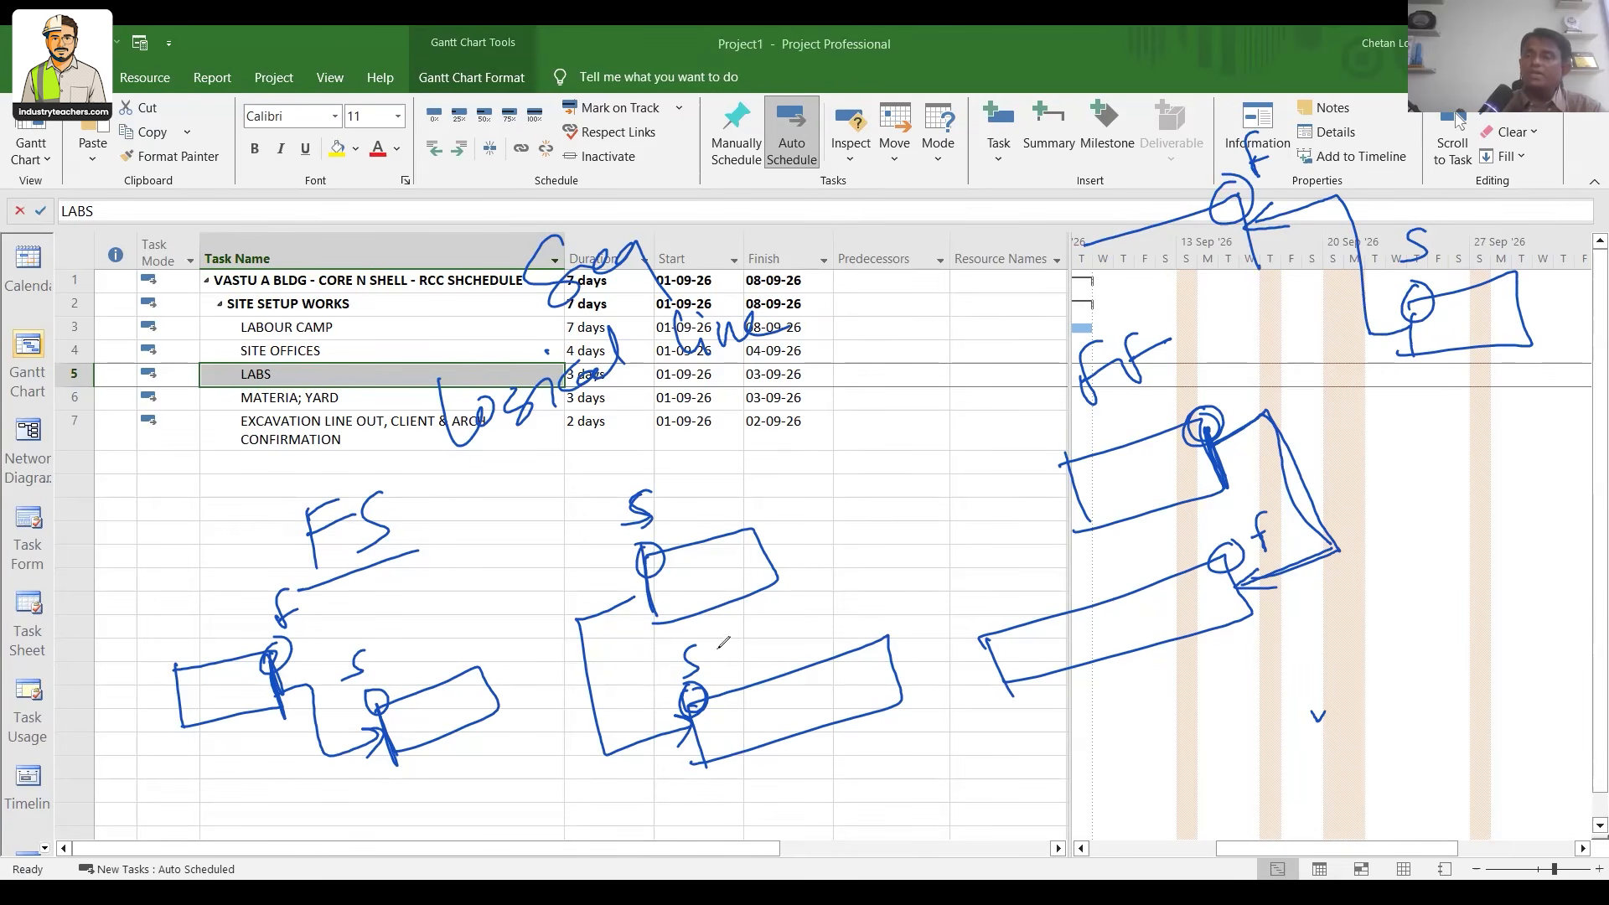
key(e)
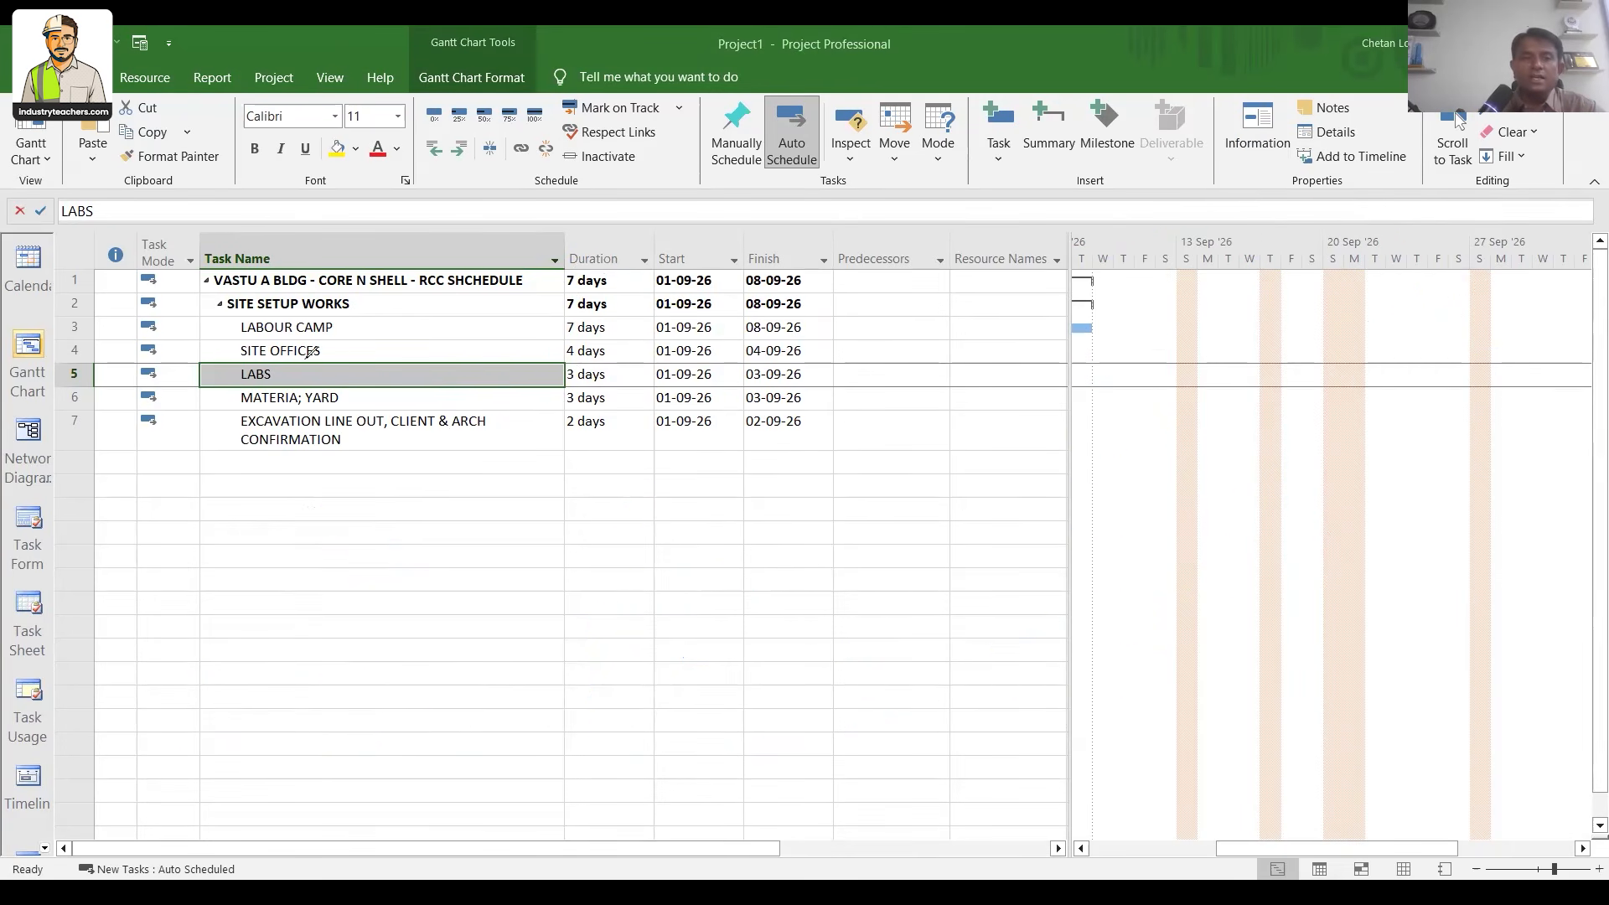
Enter start-to-start predecessors 3SS for SITE OFFICES and 4SS for LABS
click(472, 467)
key(Up)
key(Up)
key(Down)
click(847, 355)
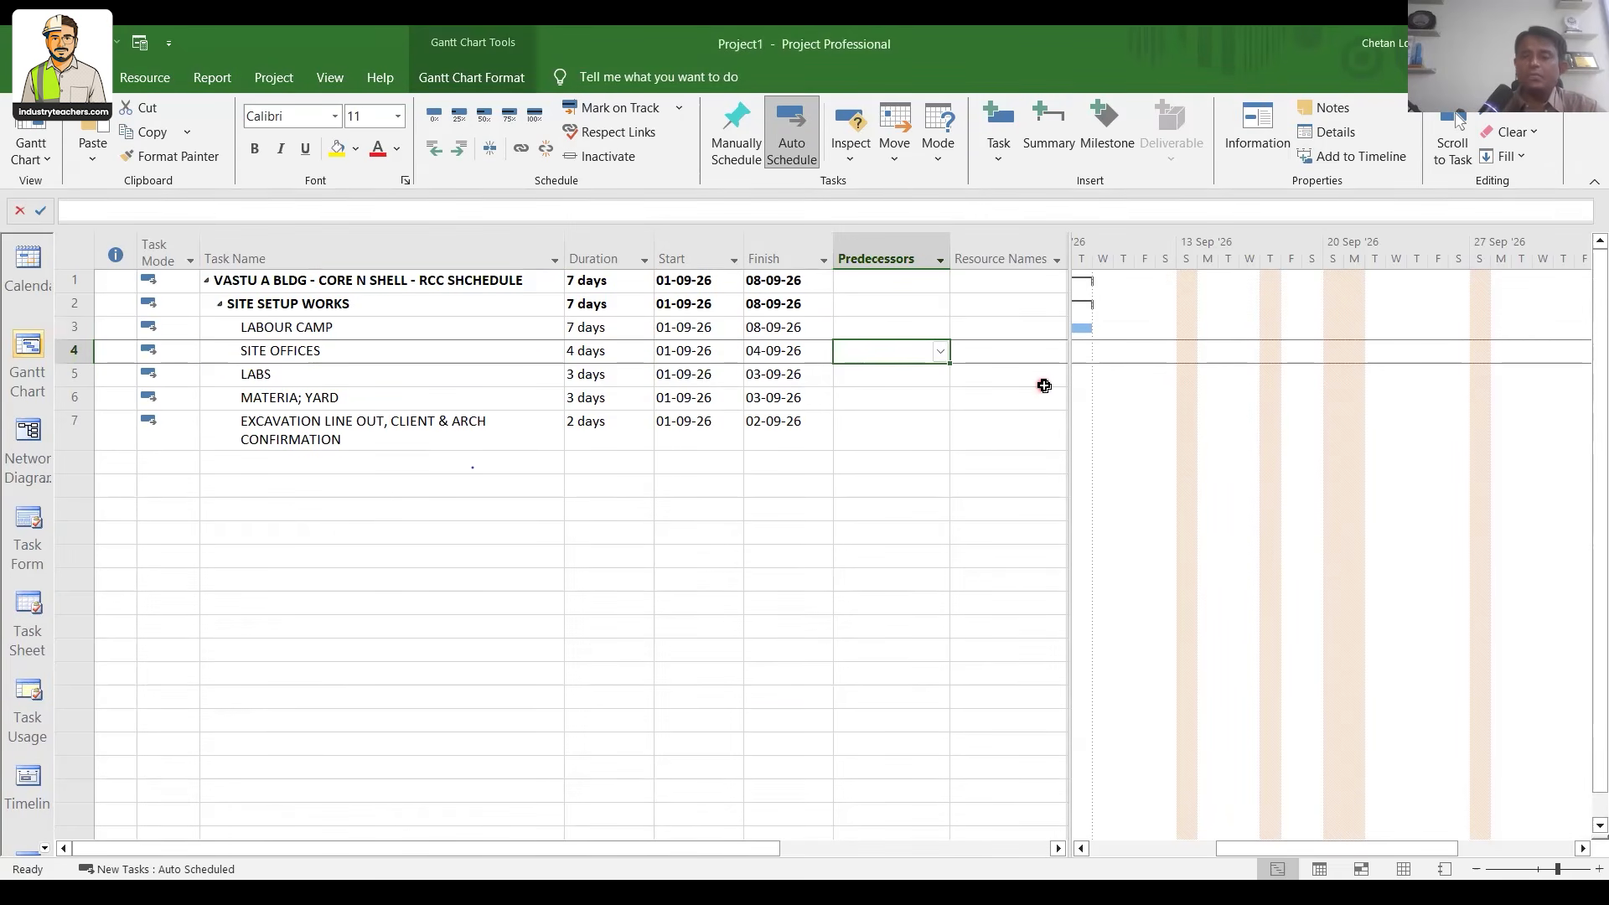
text(3SS)
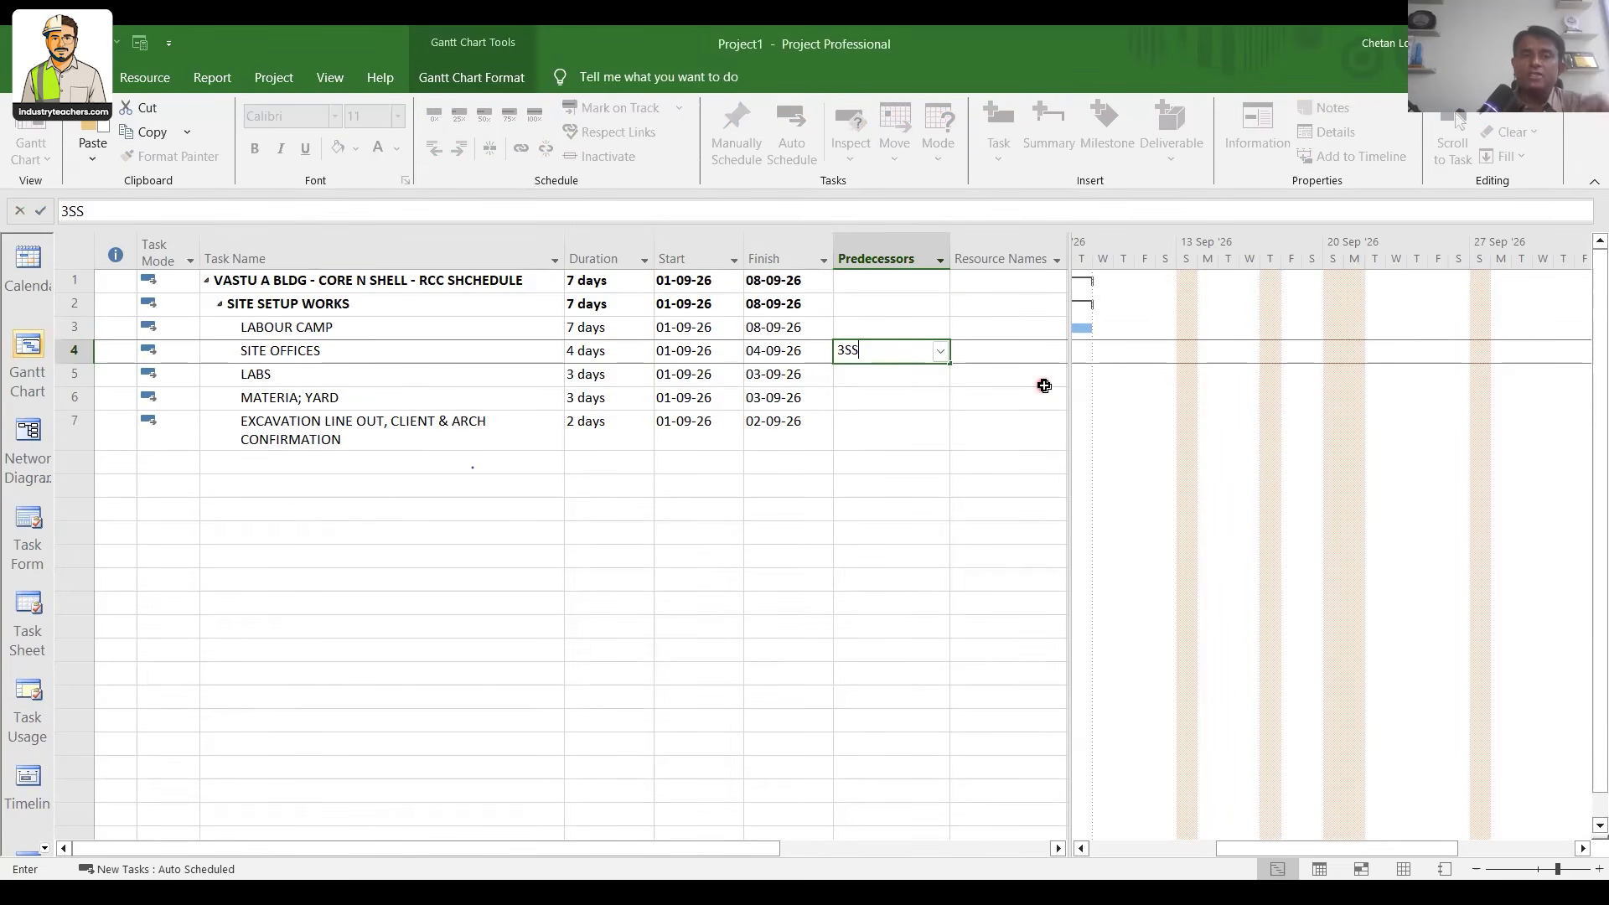
key(Return)
text(4SS)
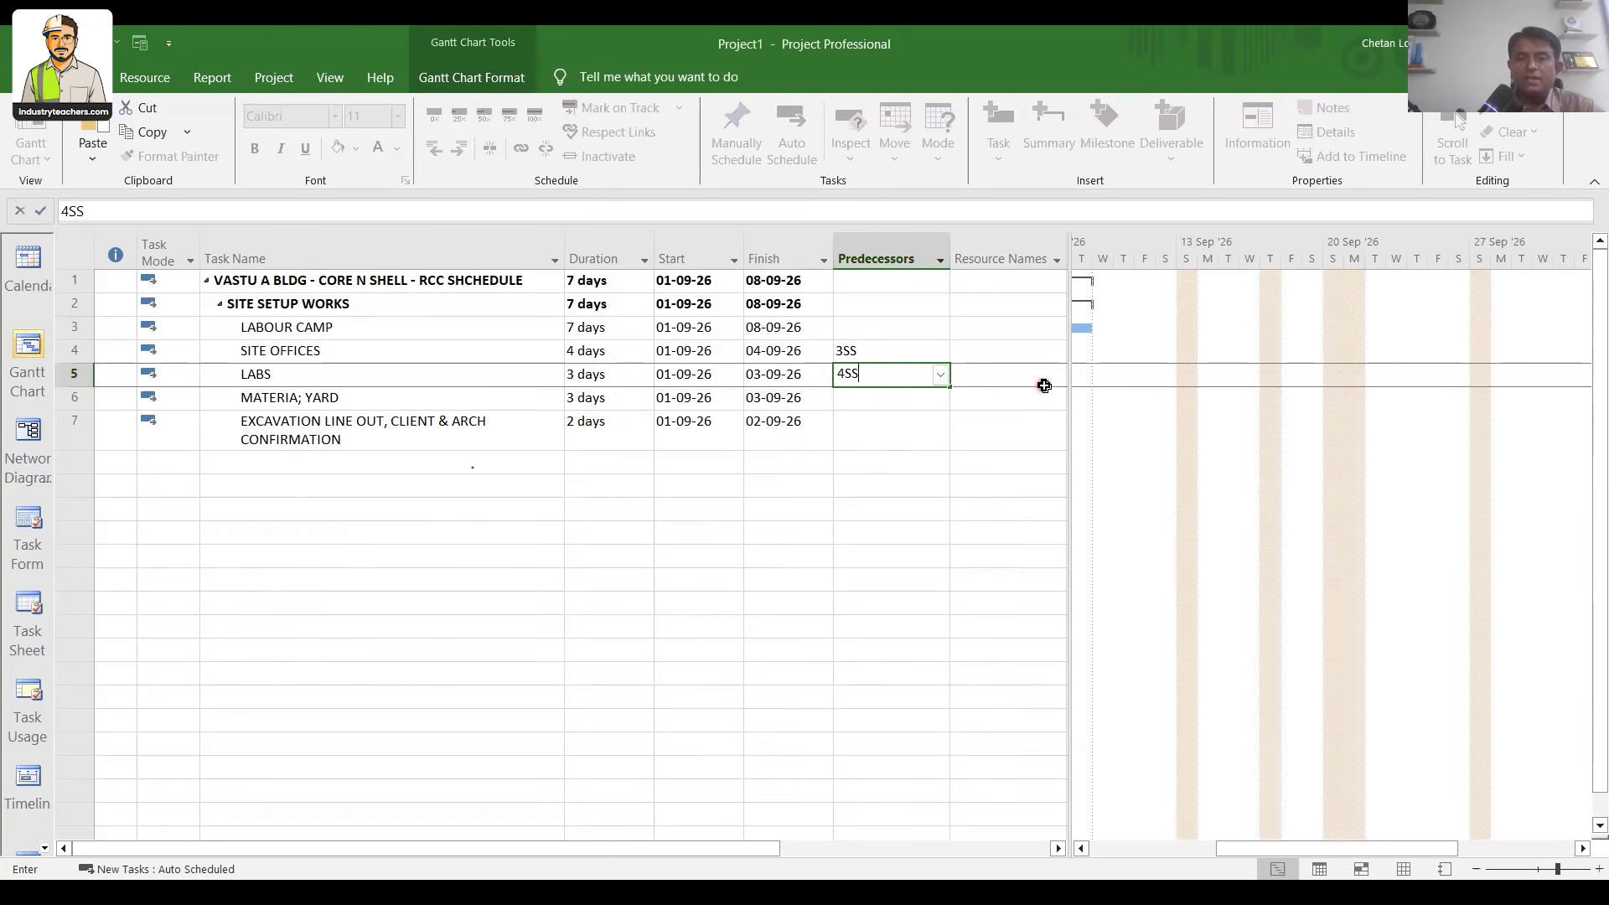
key(Return)
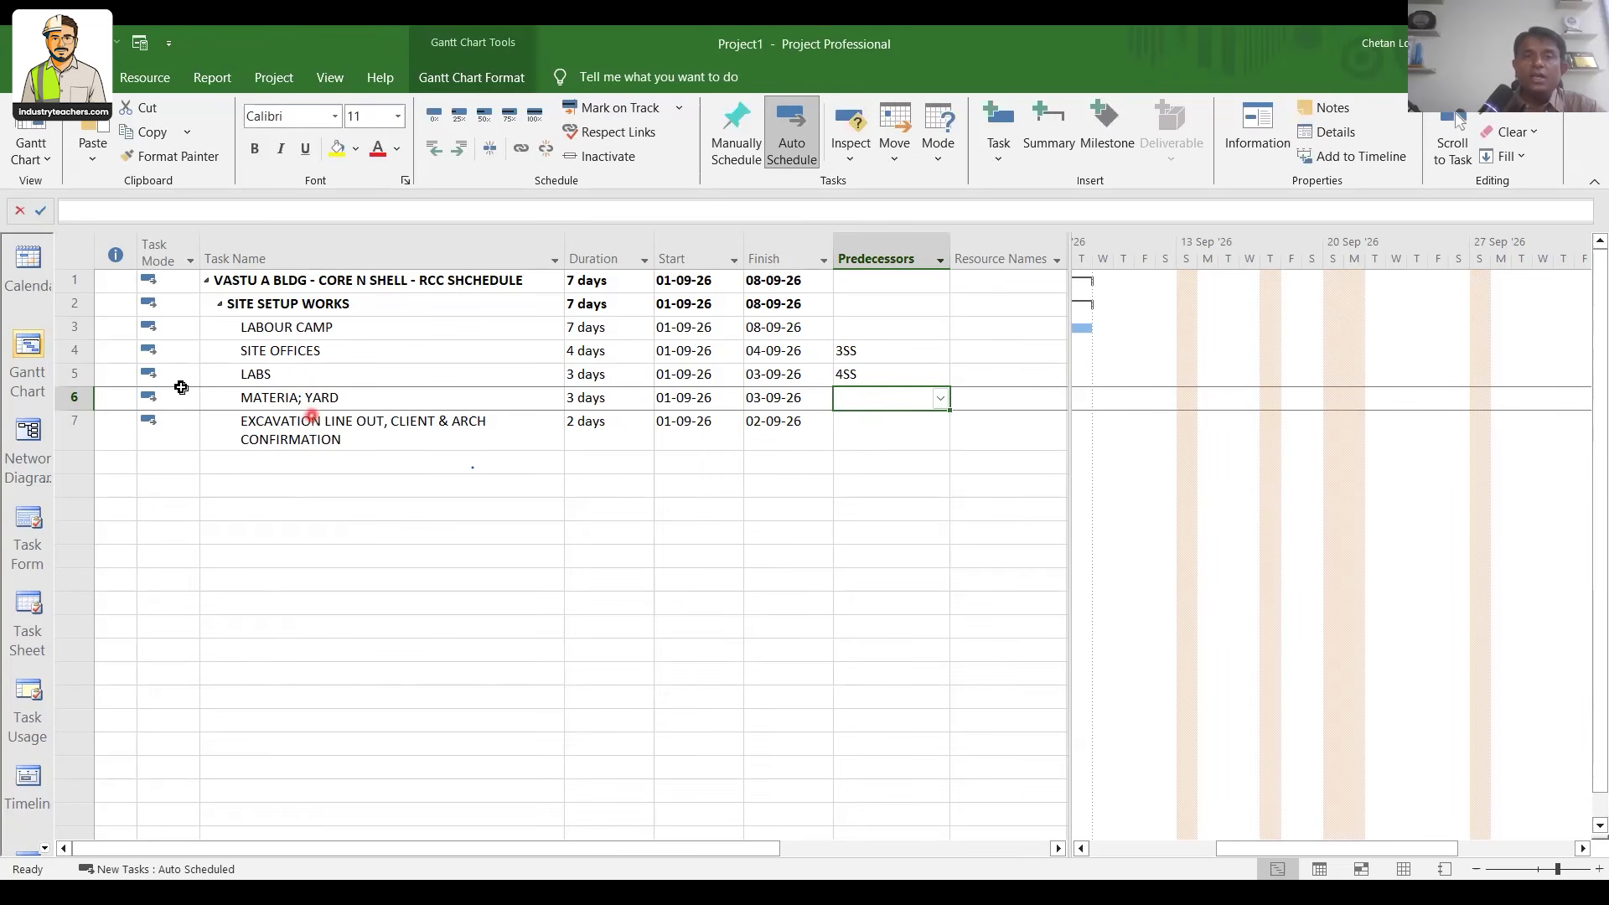
Enter finish-to-start predecessors 5FS for MATERIA; YARD and 6FS for the EXCAVATION LINE OUT task
text(5)
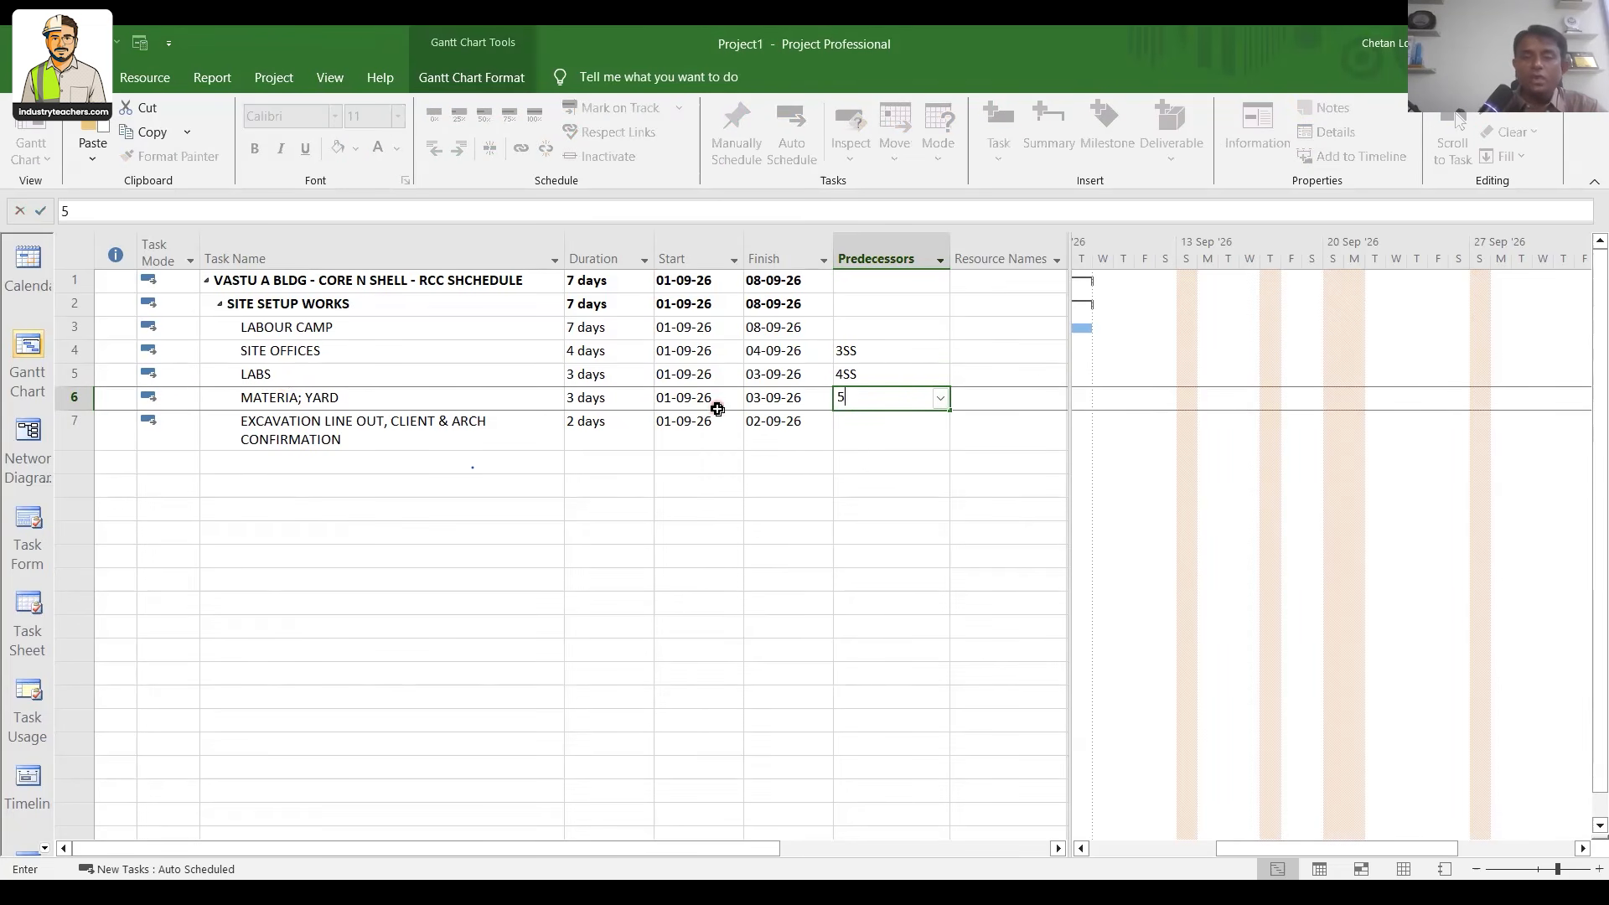
text(FS)
key(Return)
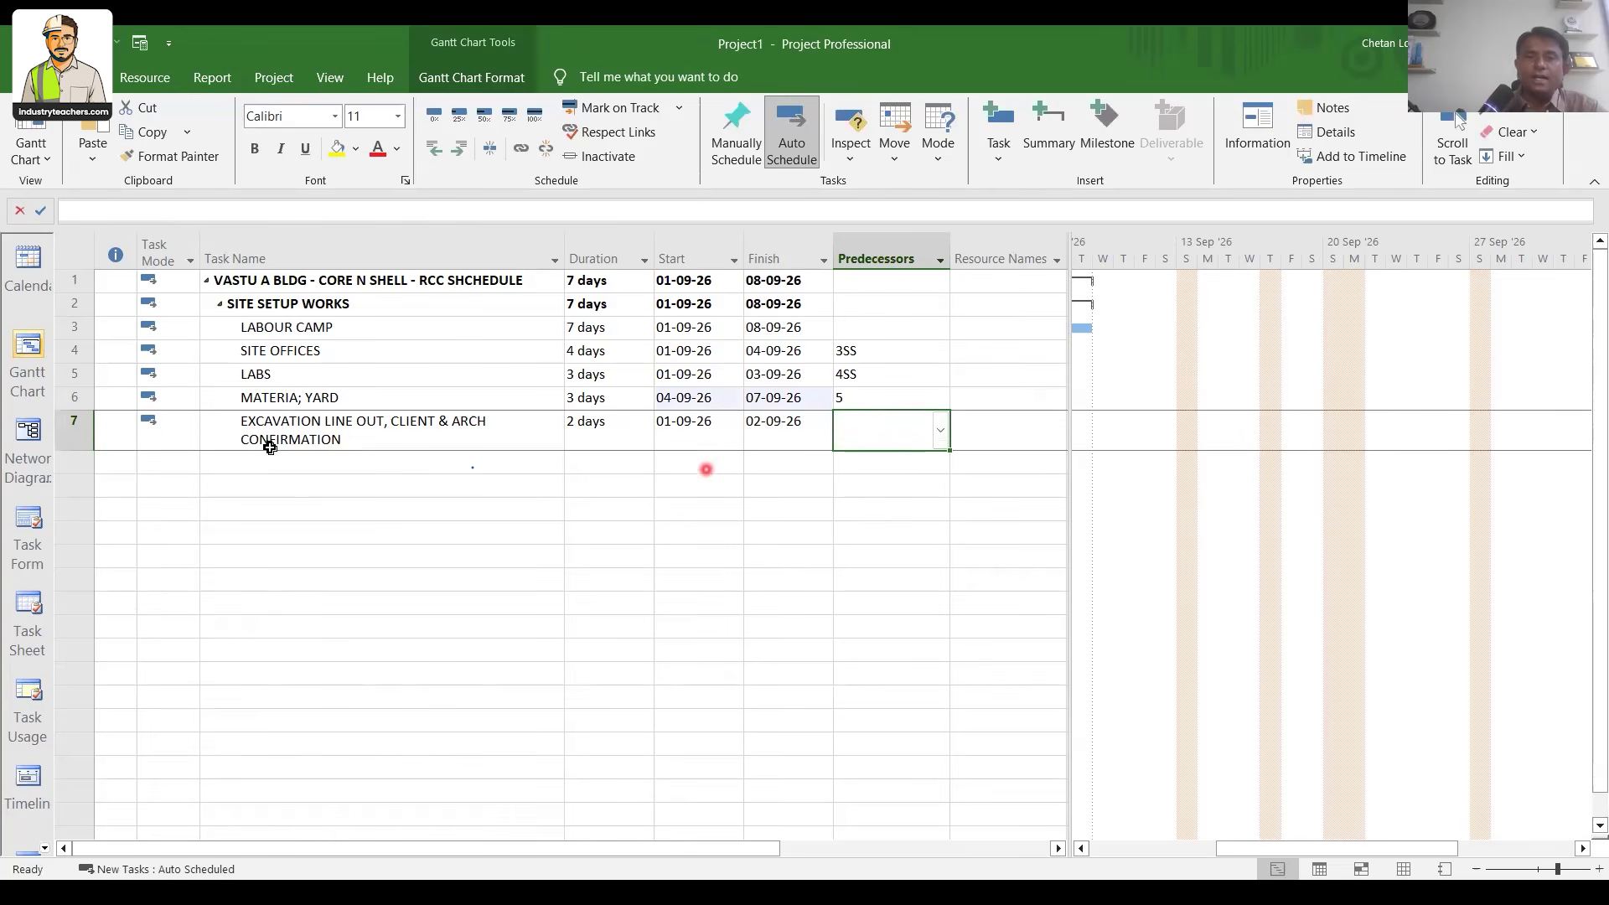
text(6FS)
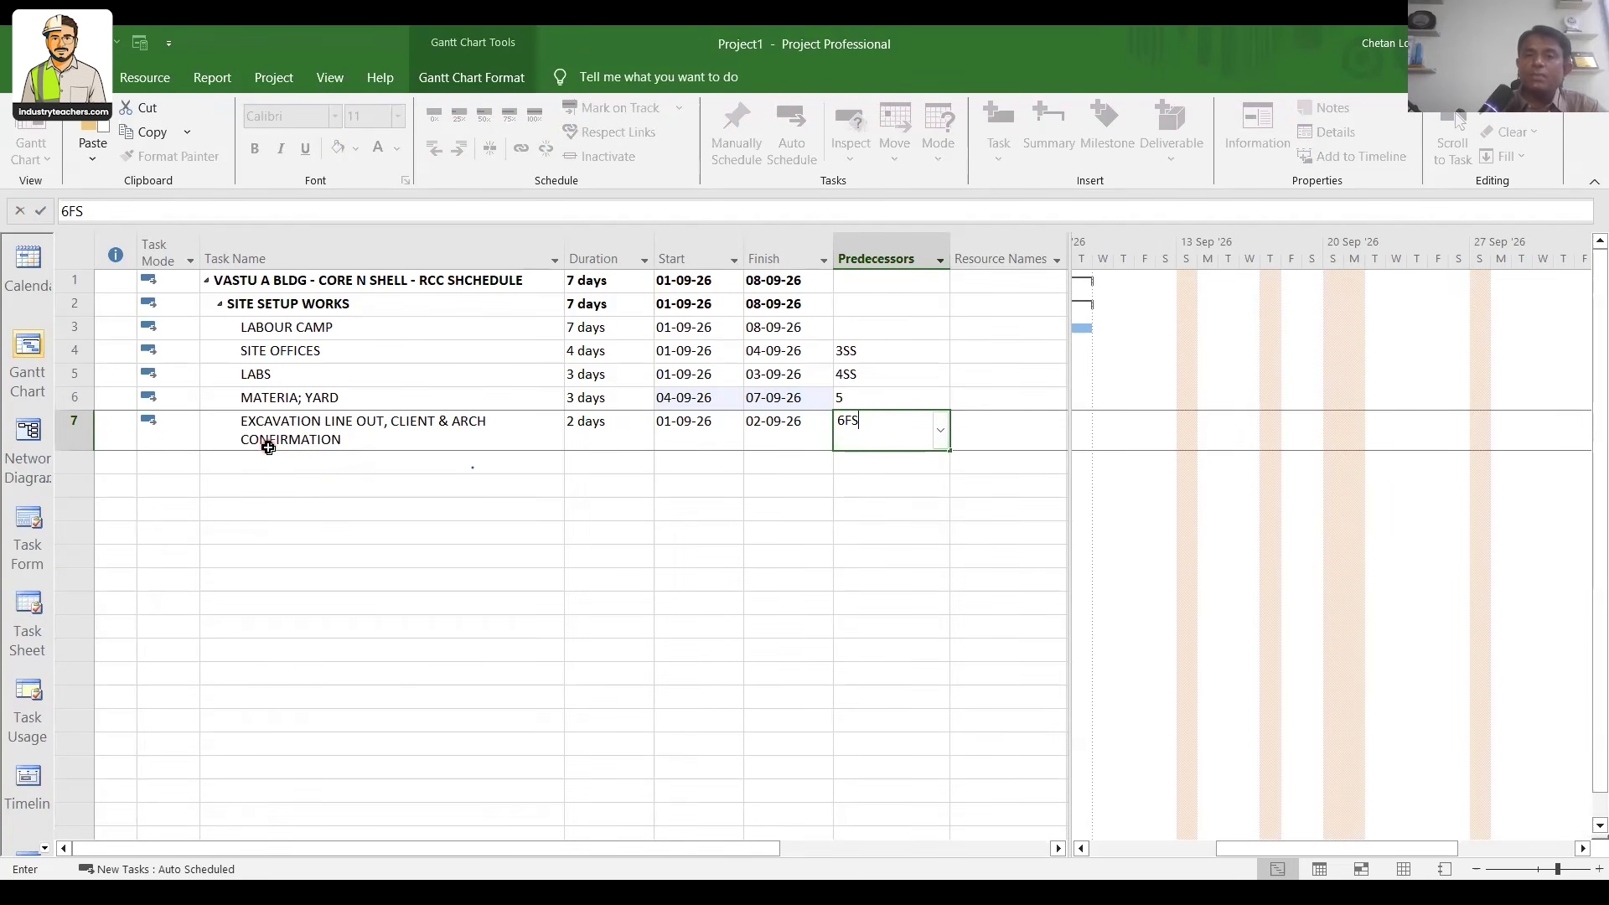
key(Return)
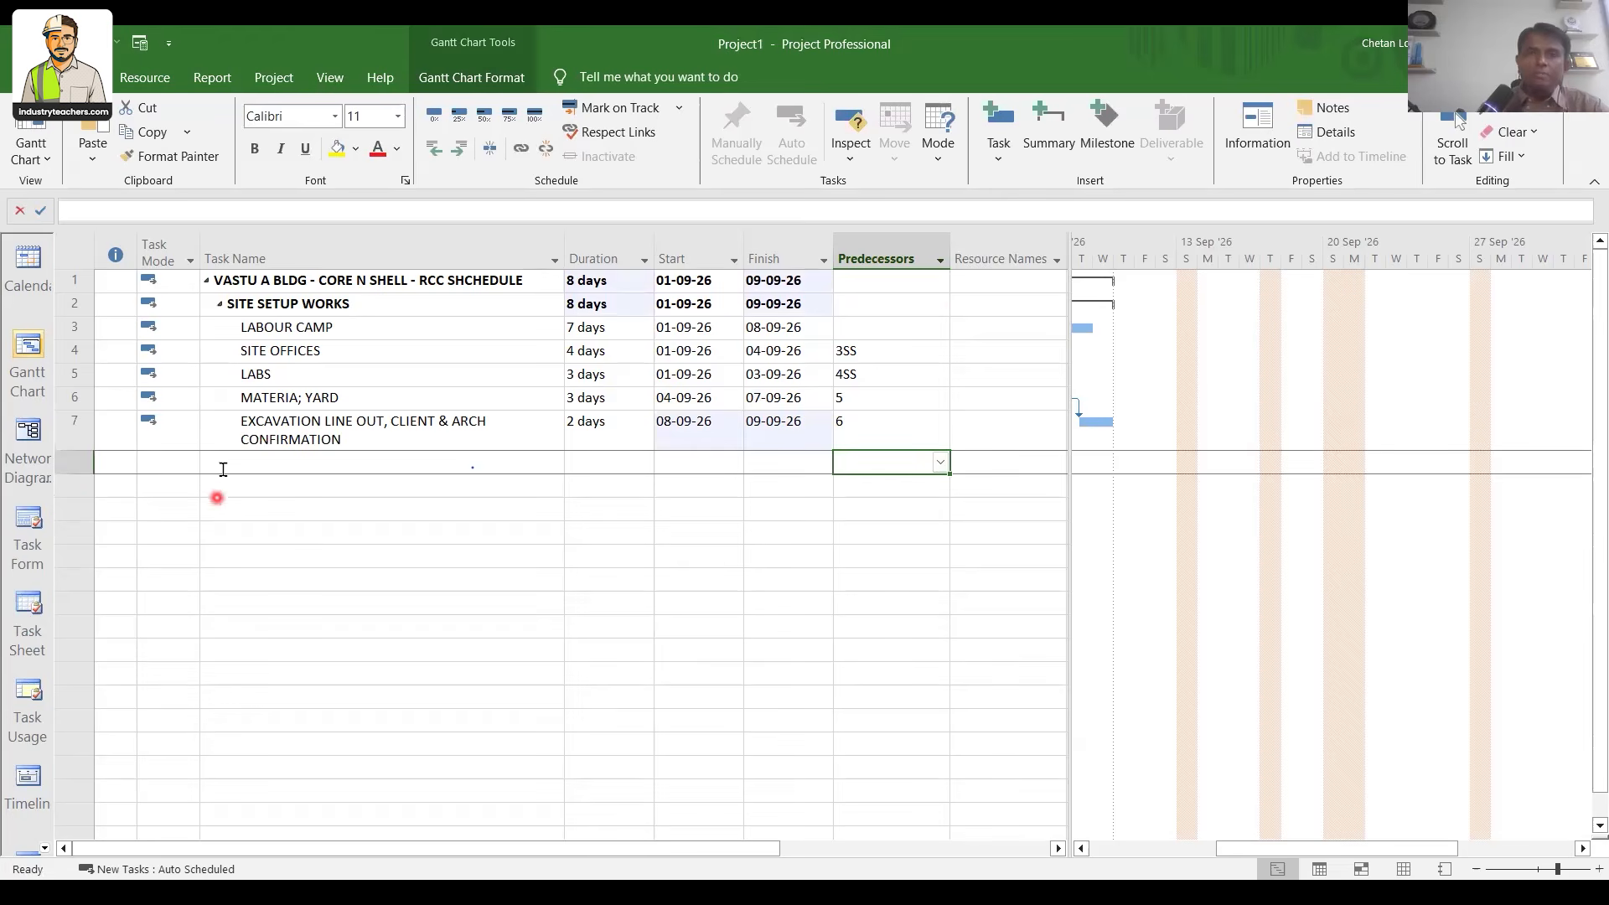
Add an EXVAVATION WORKS task below the EXCAVATION LINE OUT task
click(223, 470)
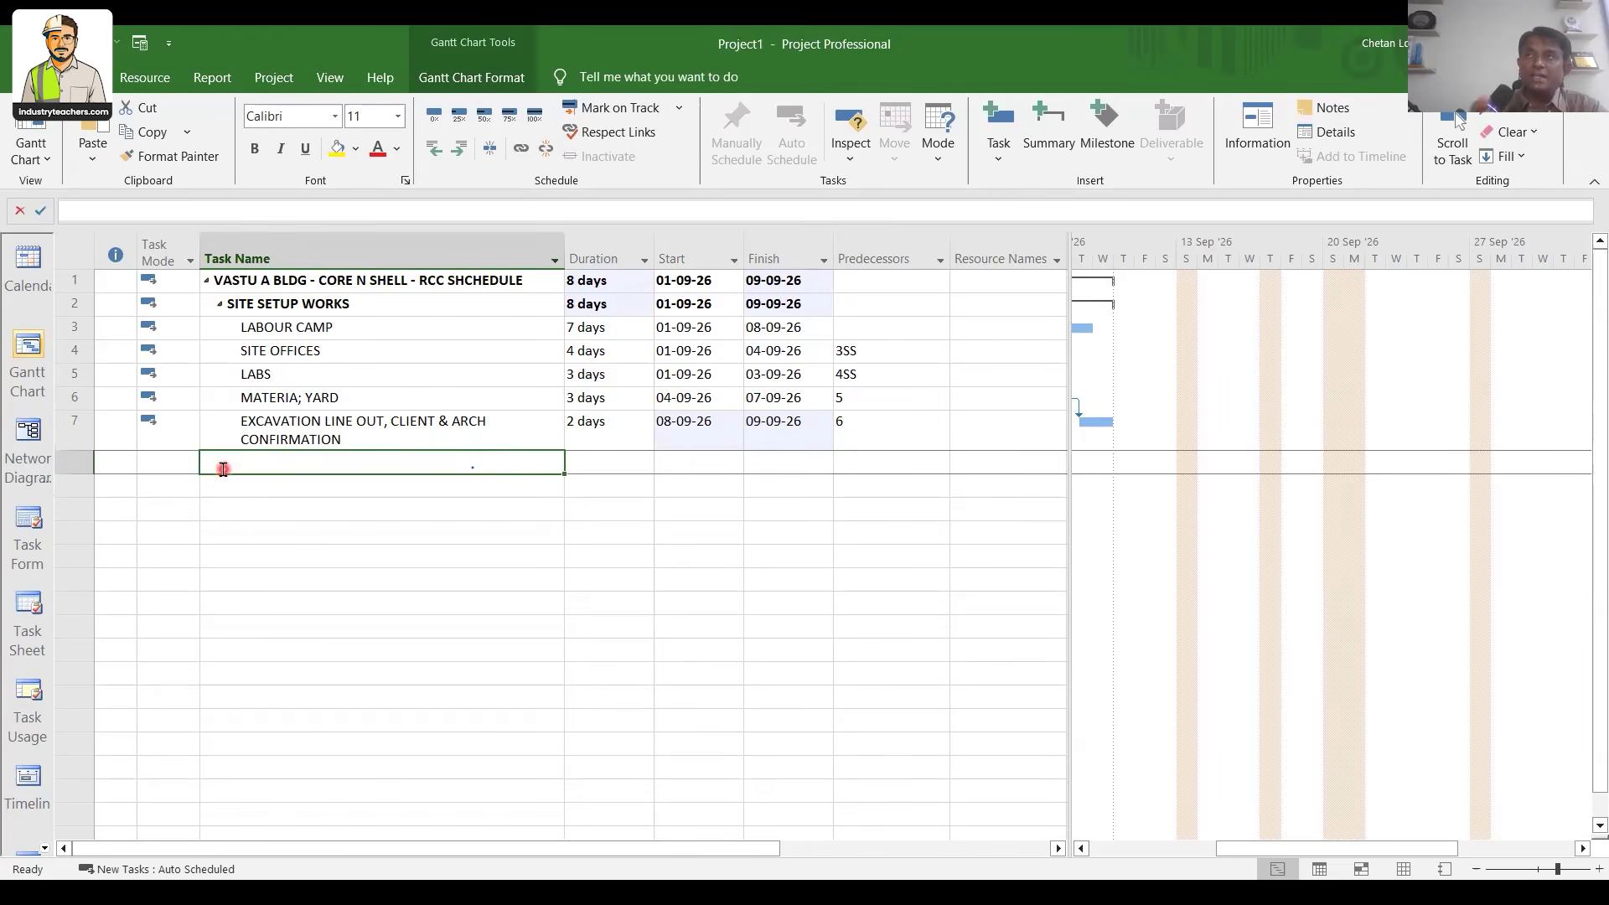
text(EXVAVATION WORKS)
key(Return)
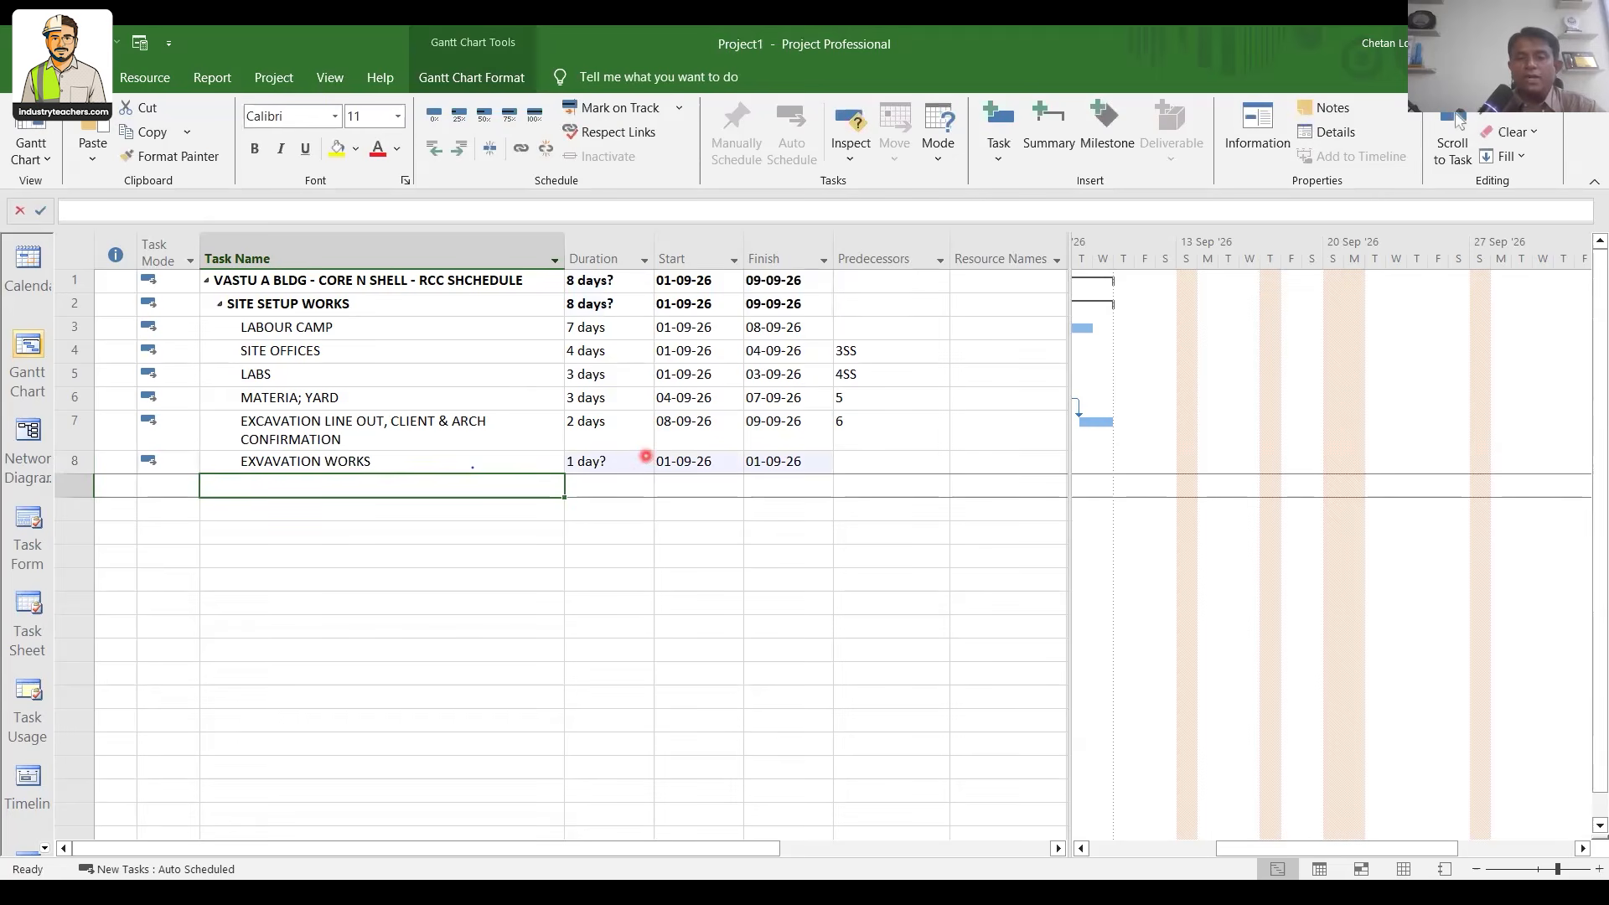
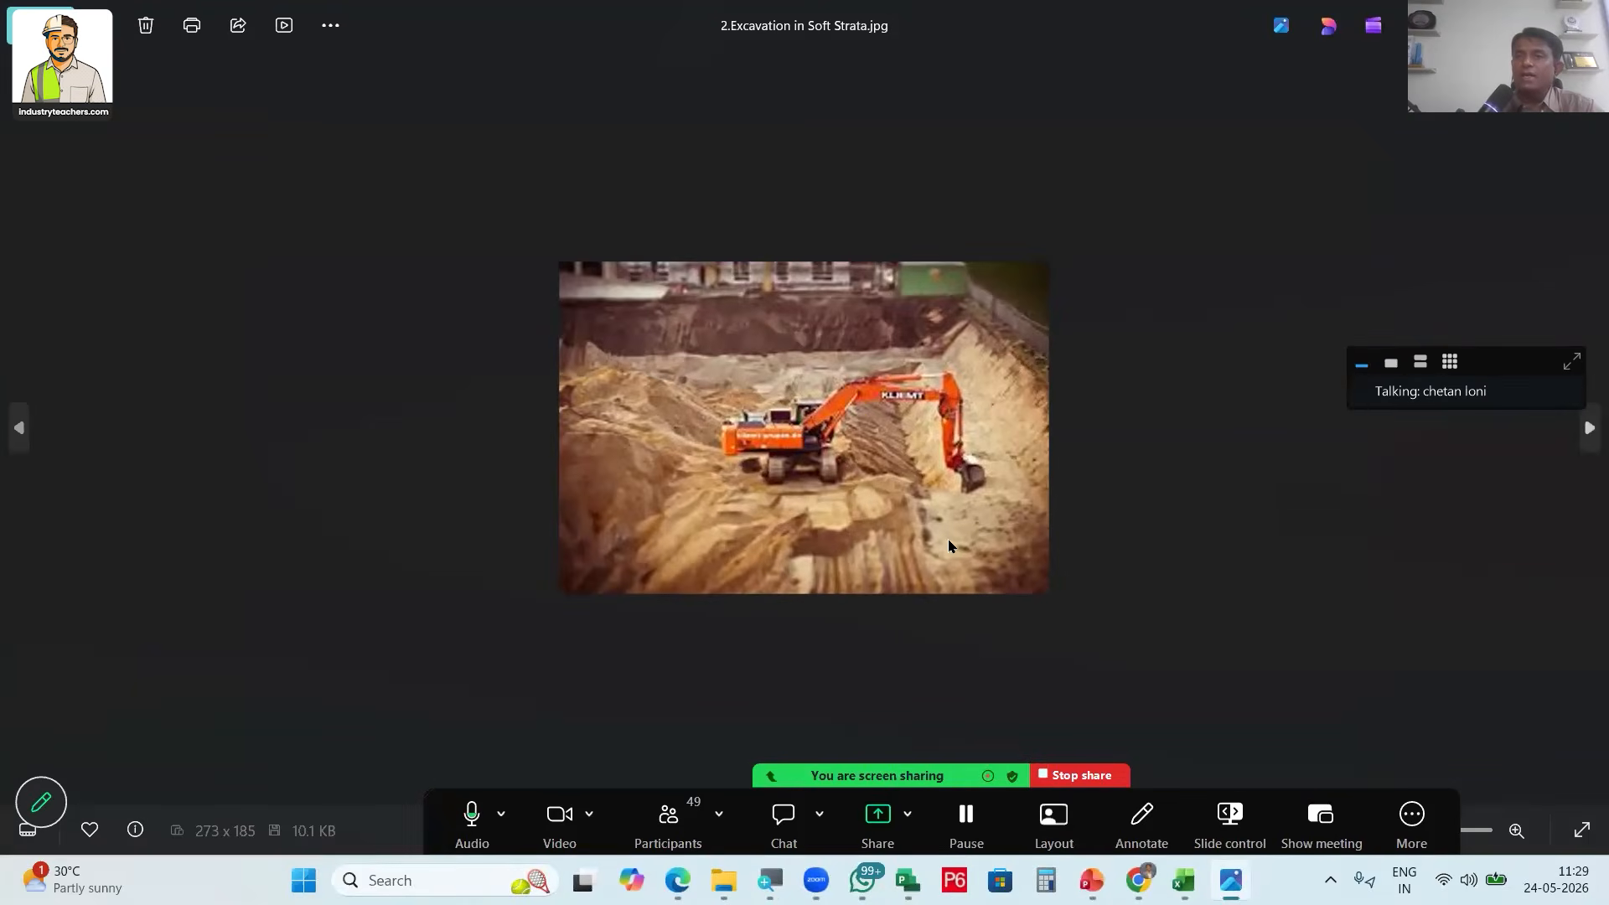
Look through the reference photos of hard strata excavation, surface dressing and PCC below raft, and return to the Microsoft Project schedule
click(1586, 435)
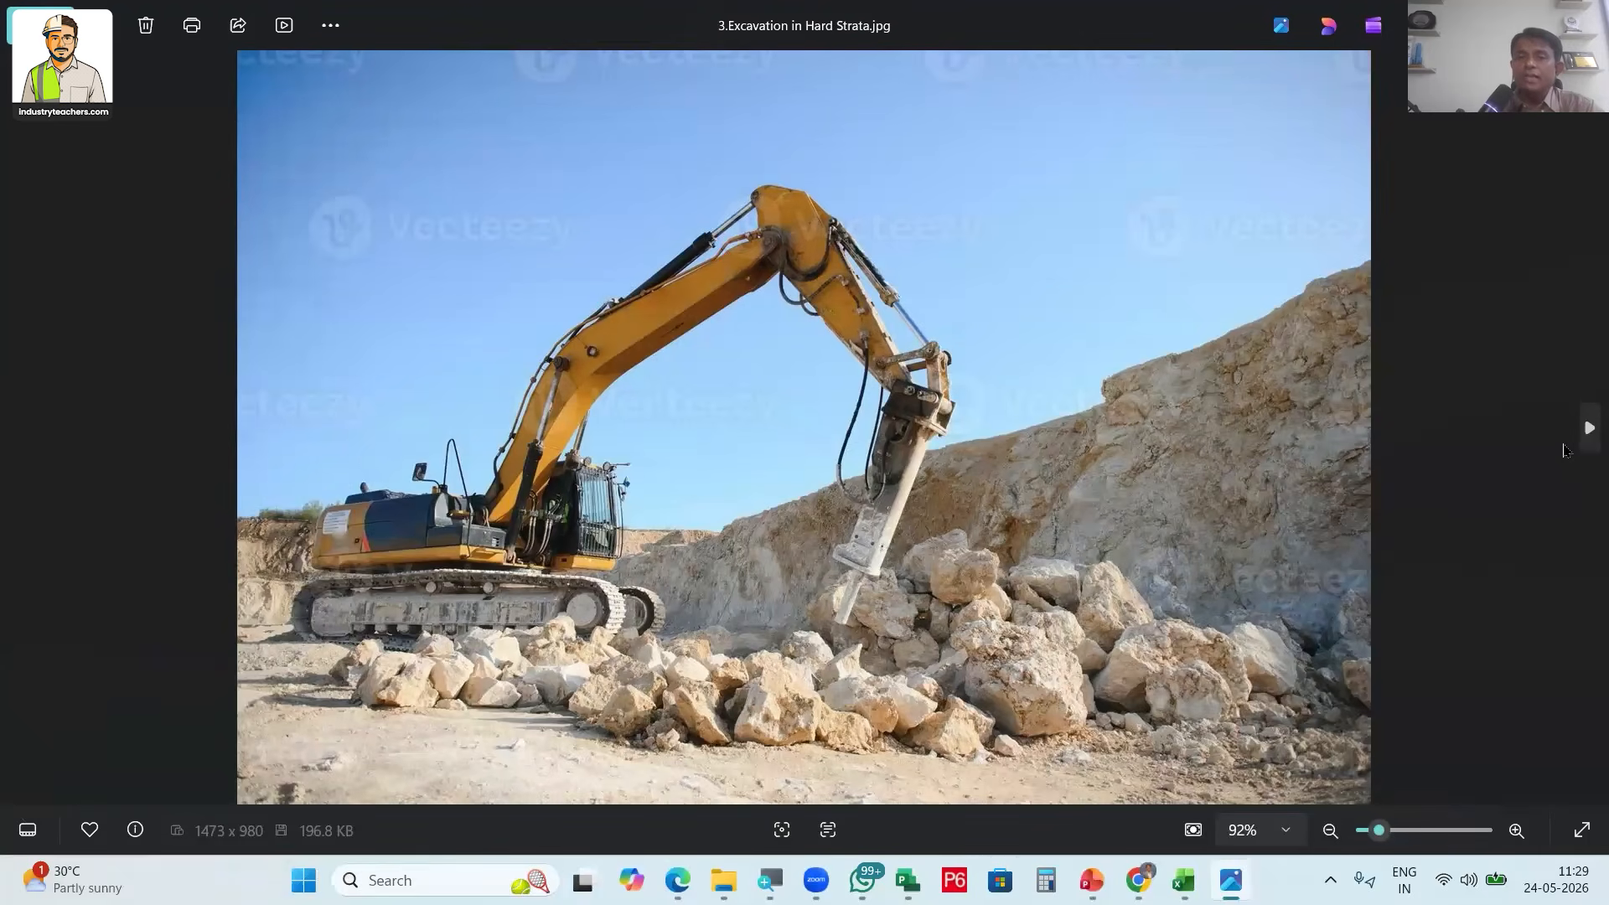
click(1587, 428)
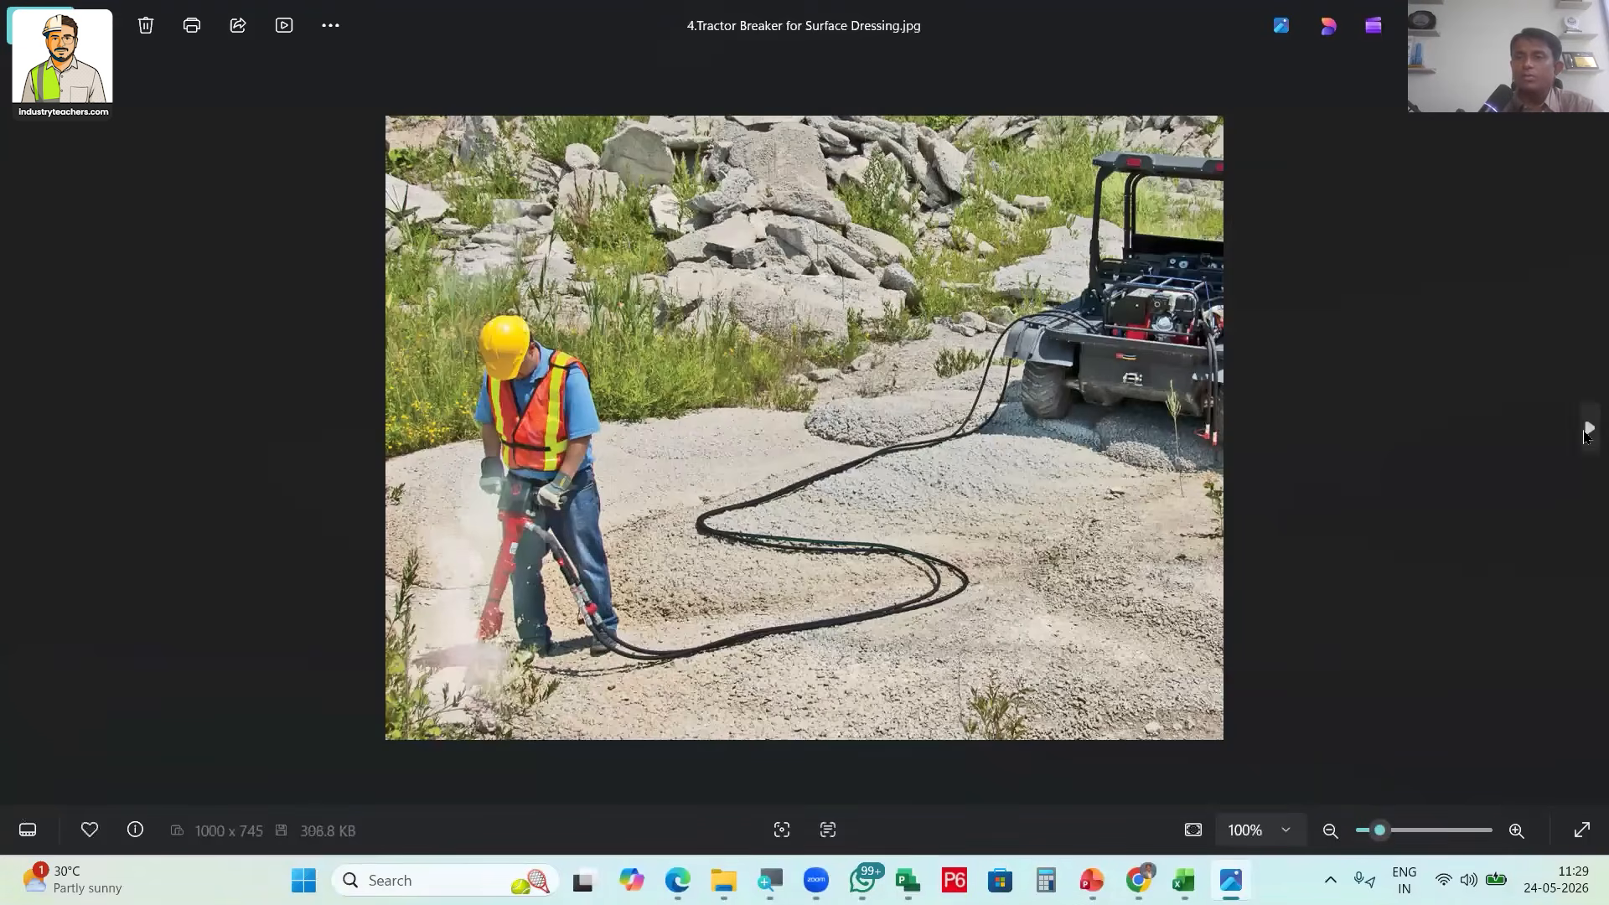
click(1586, 433)
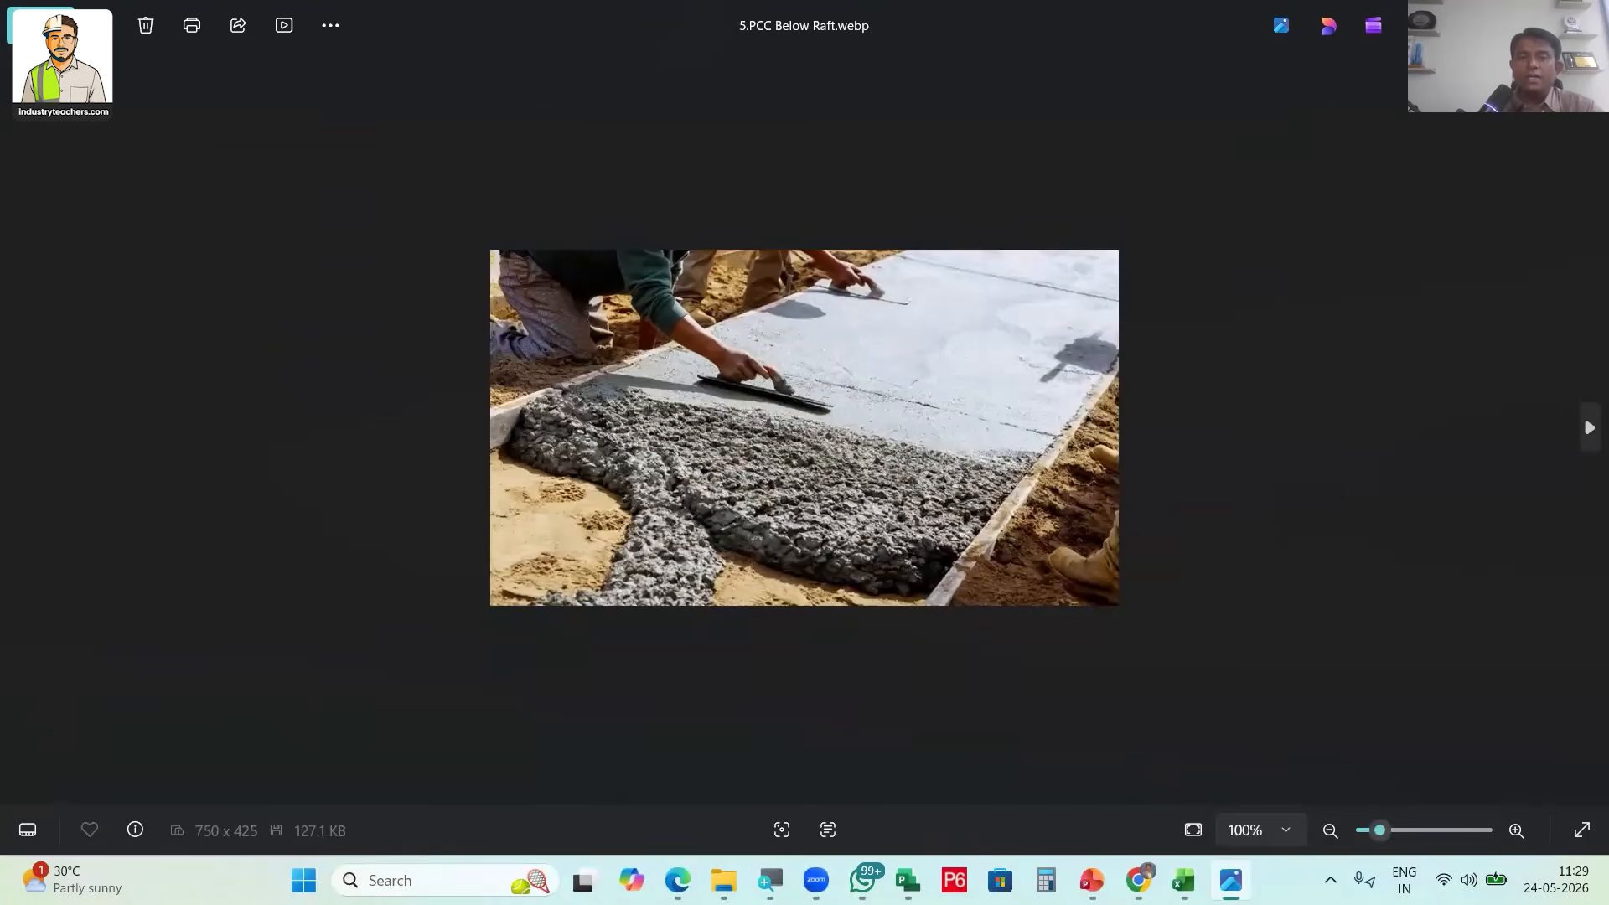
click(1586, 16)
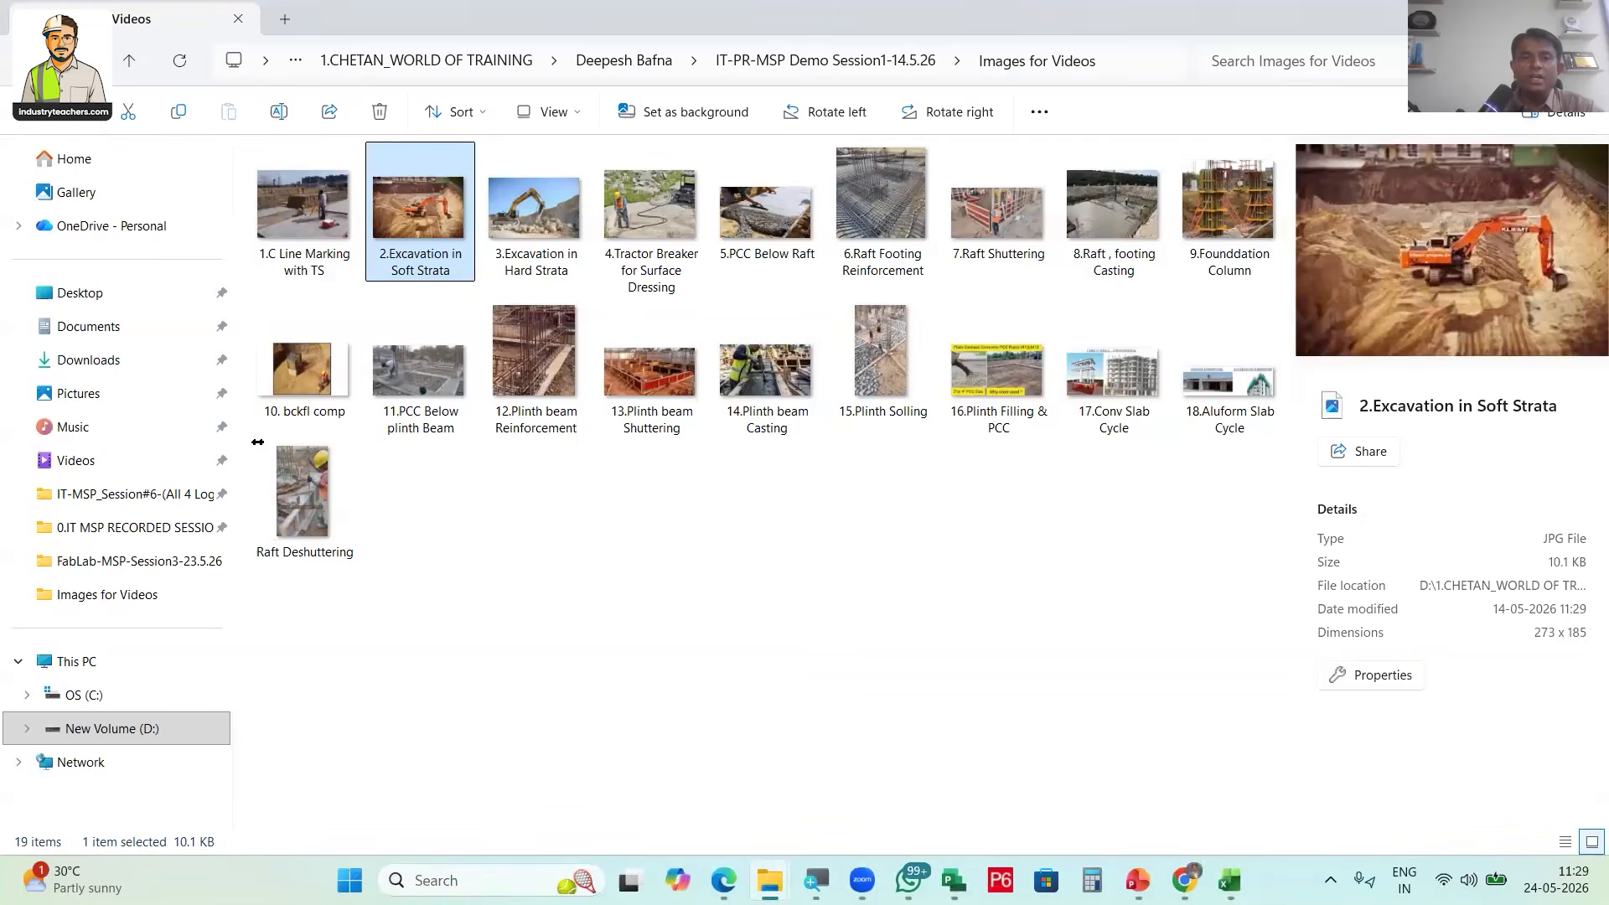
key(alt+Tab)
key(Down)
key(Down)
key(Down)
key(Down)
key(Down)
key(Up)
key(Up)
key(Up)
key(Up)
key(Up)
key(Up)
key(Down)
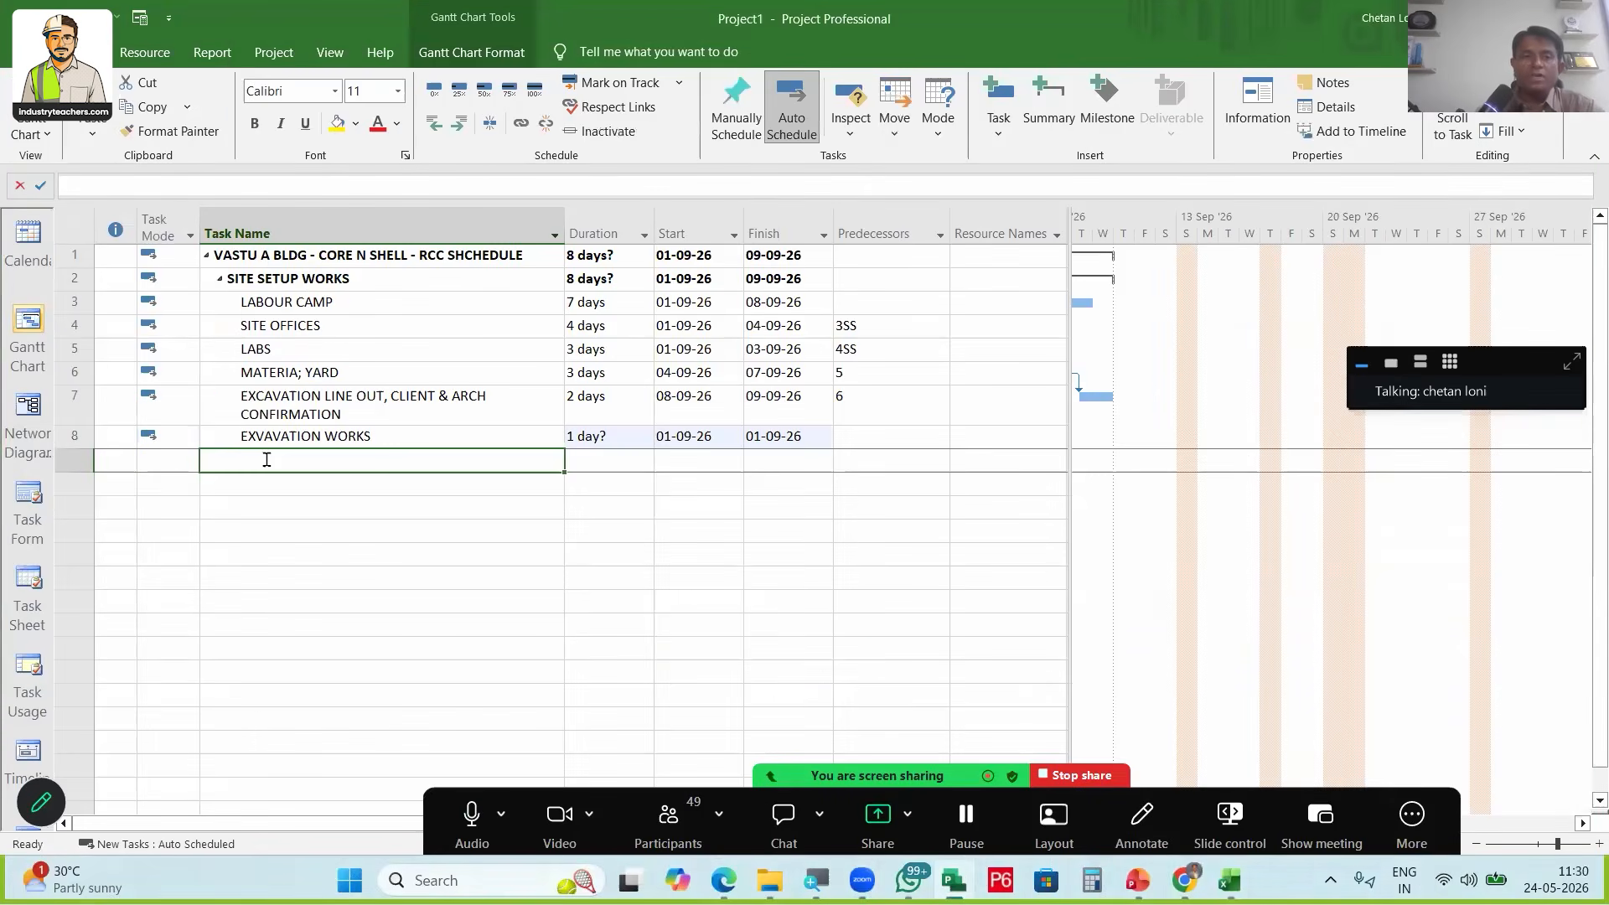
Fill the EXVAVATION WORKS task name down into the three rows below it
key(Up)
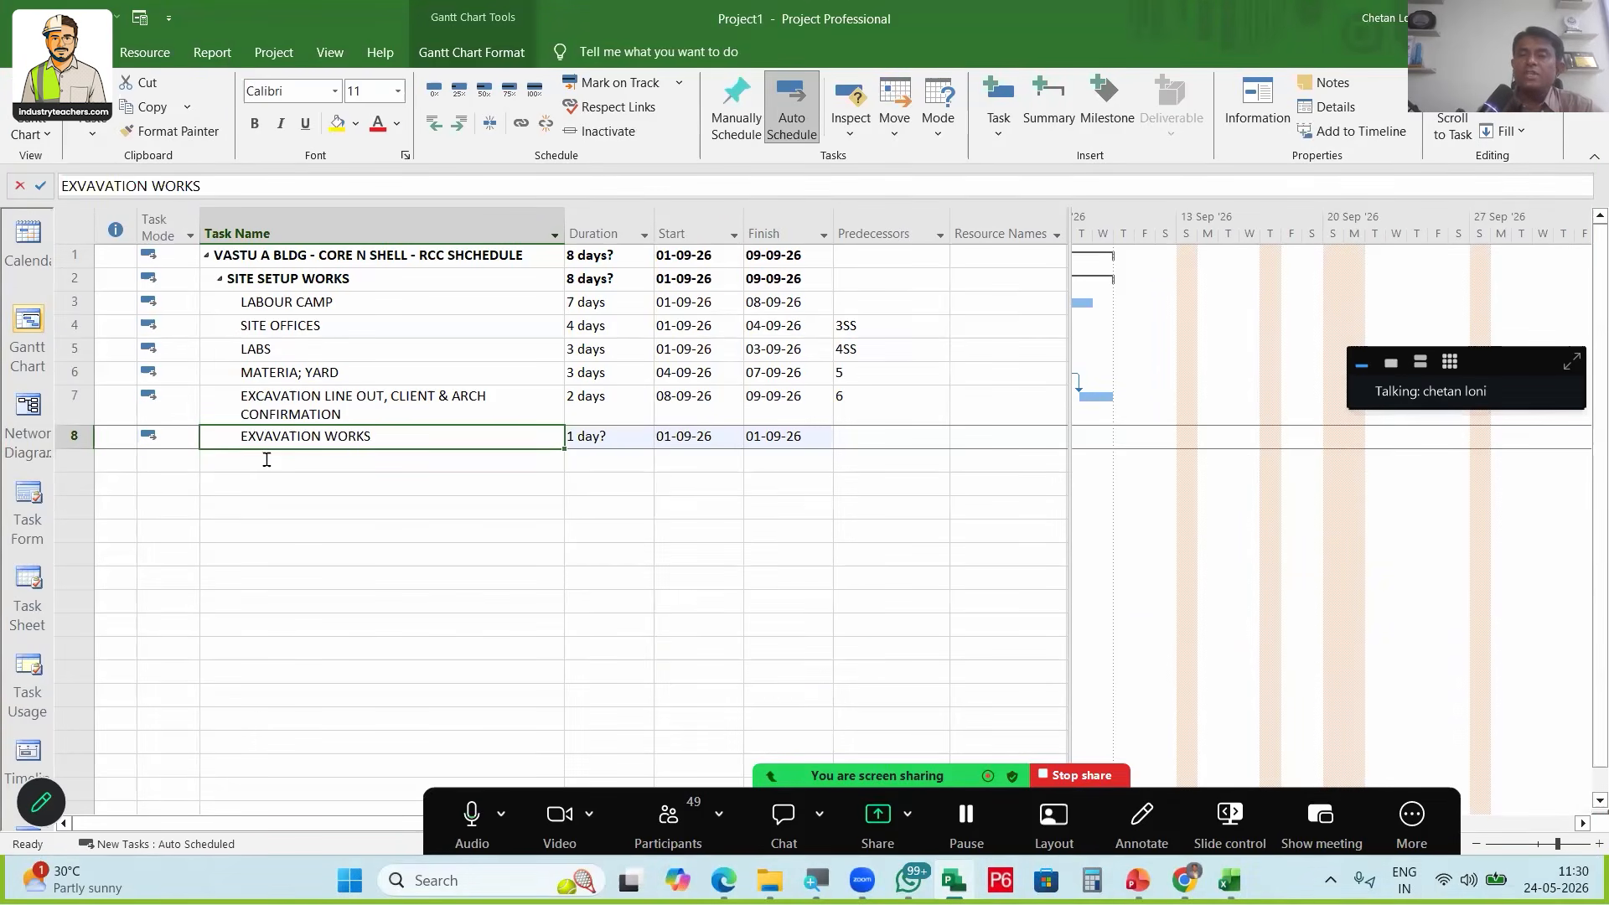
key(shift+Down)
key(shift+Down)
key(shift+Down)
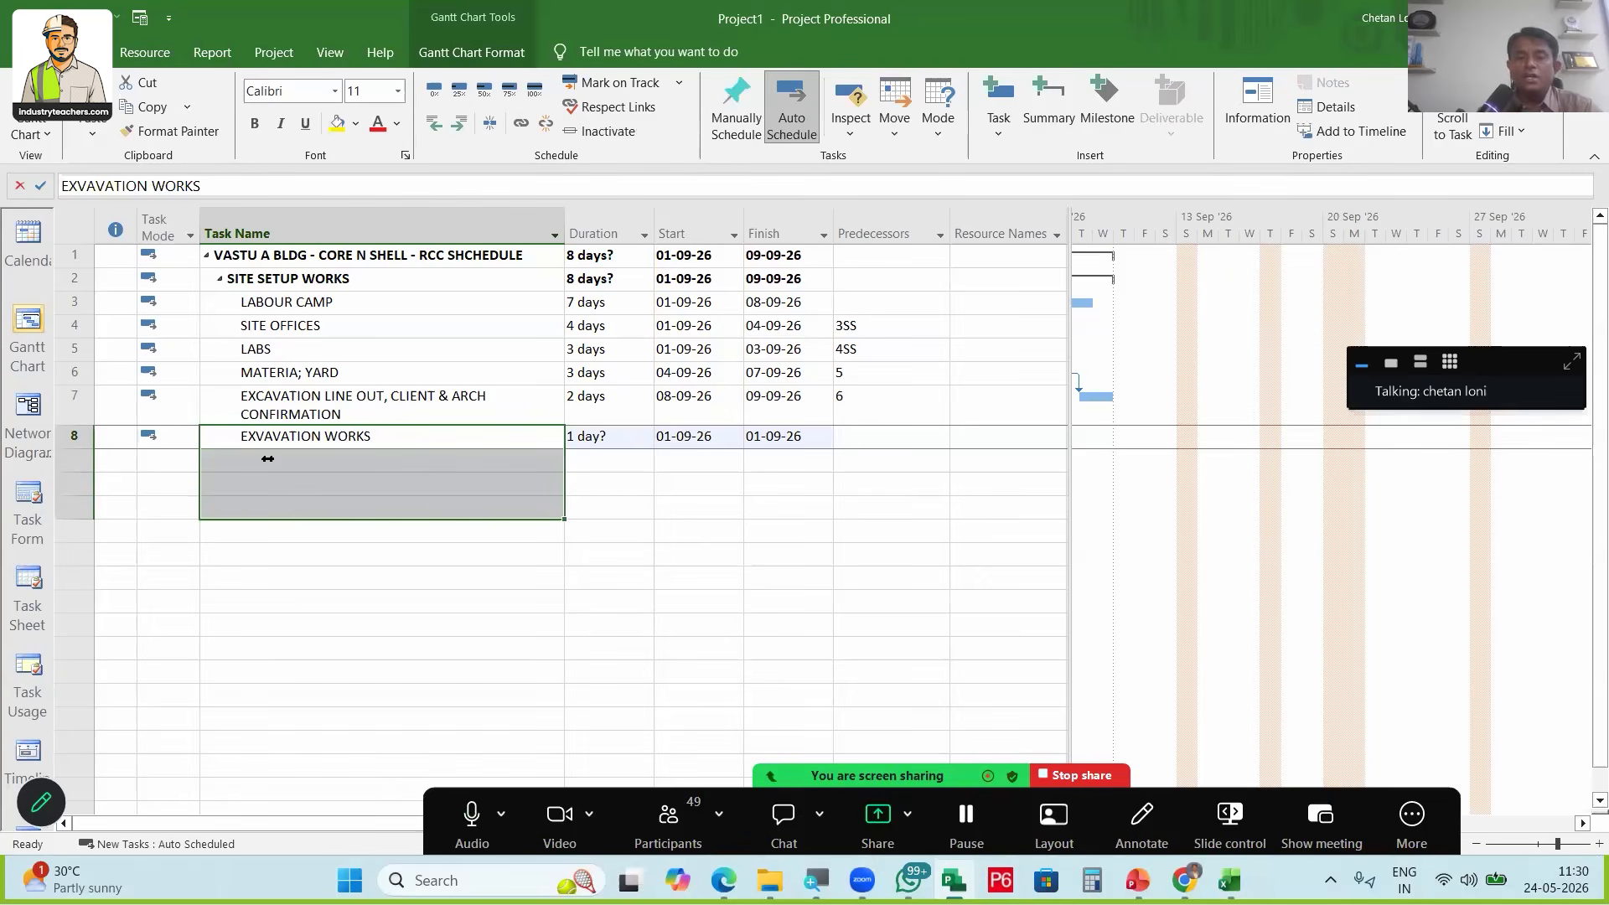
key(ctrl+d)
Outdent the four EXVAVATION WORKS tasks one level and indent the lower three as subtasks of the first
click(268, 460)
key(shift+Down)
key(shift+Down)
key(Up)
key(shift+Down)
key(shift+Down)
key(shift+Down)
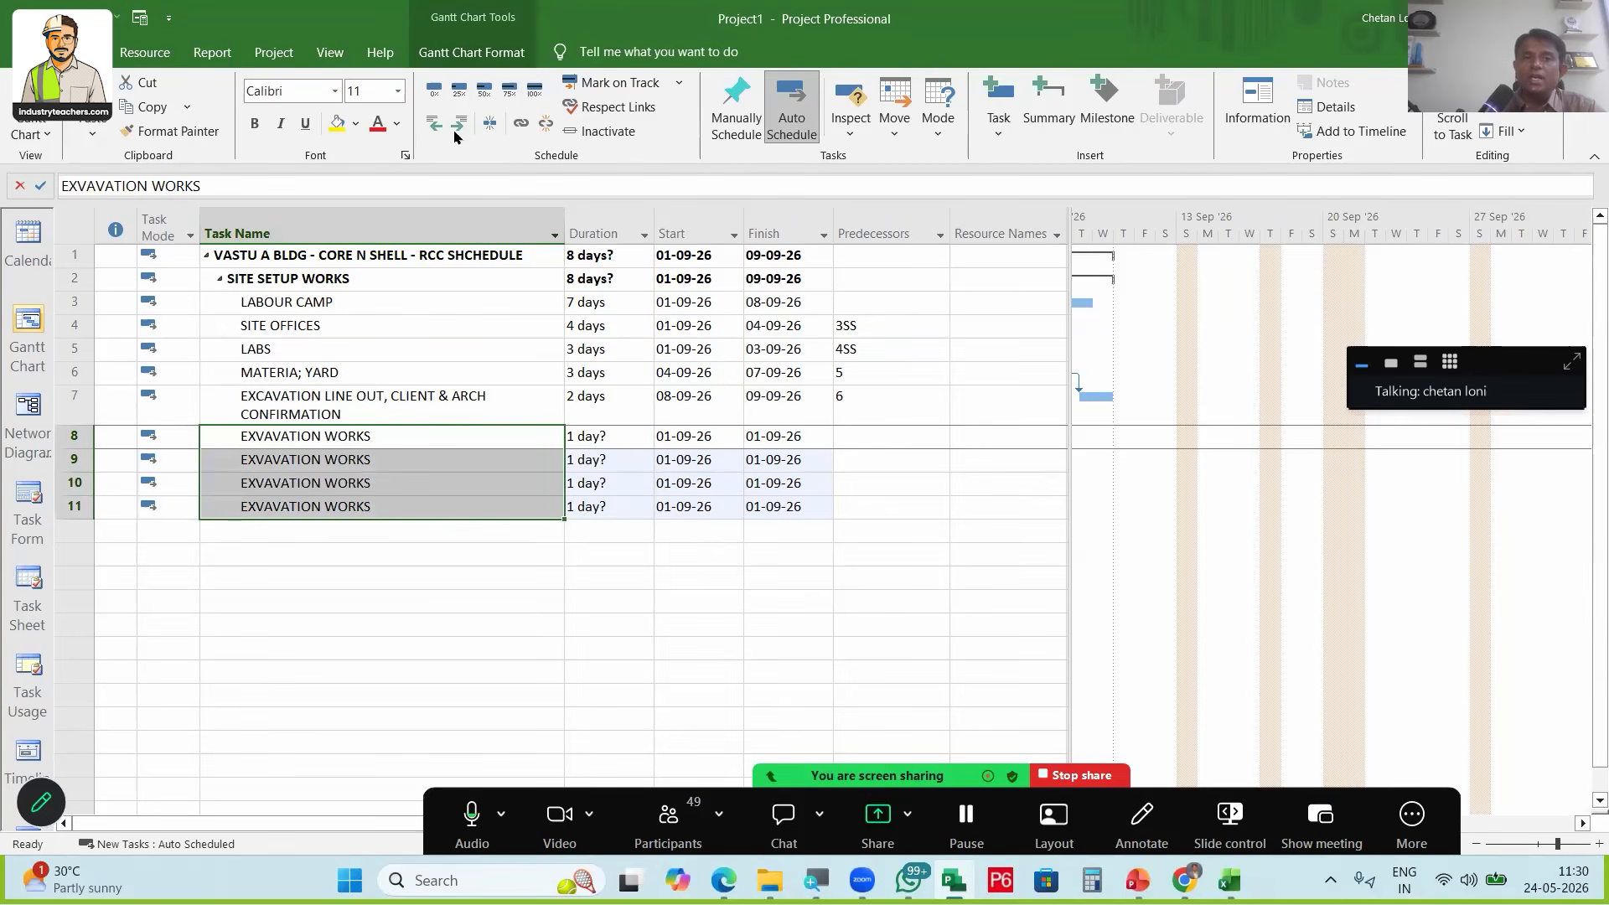
key(alt+shift+Left)
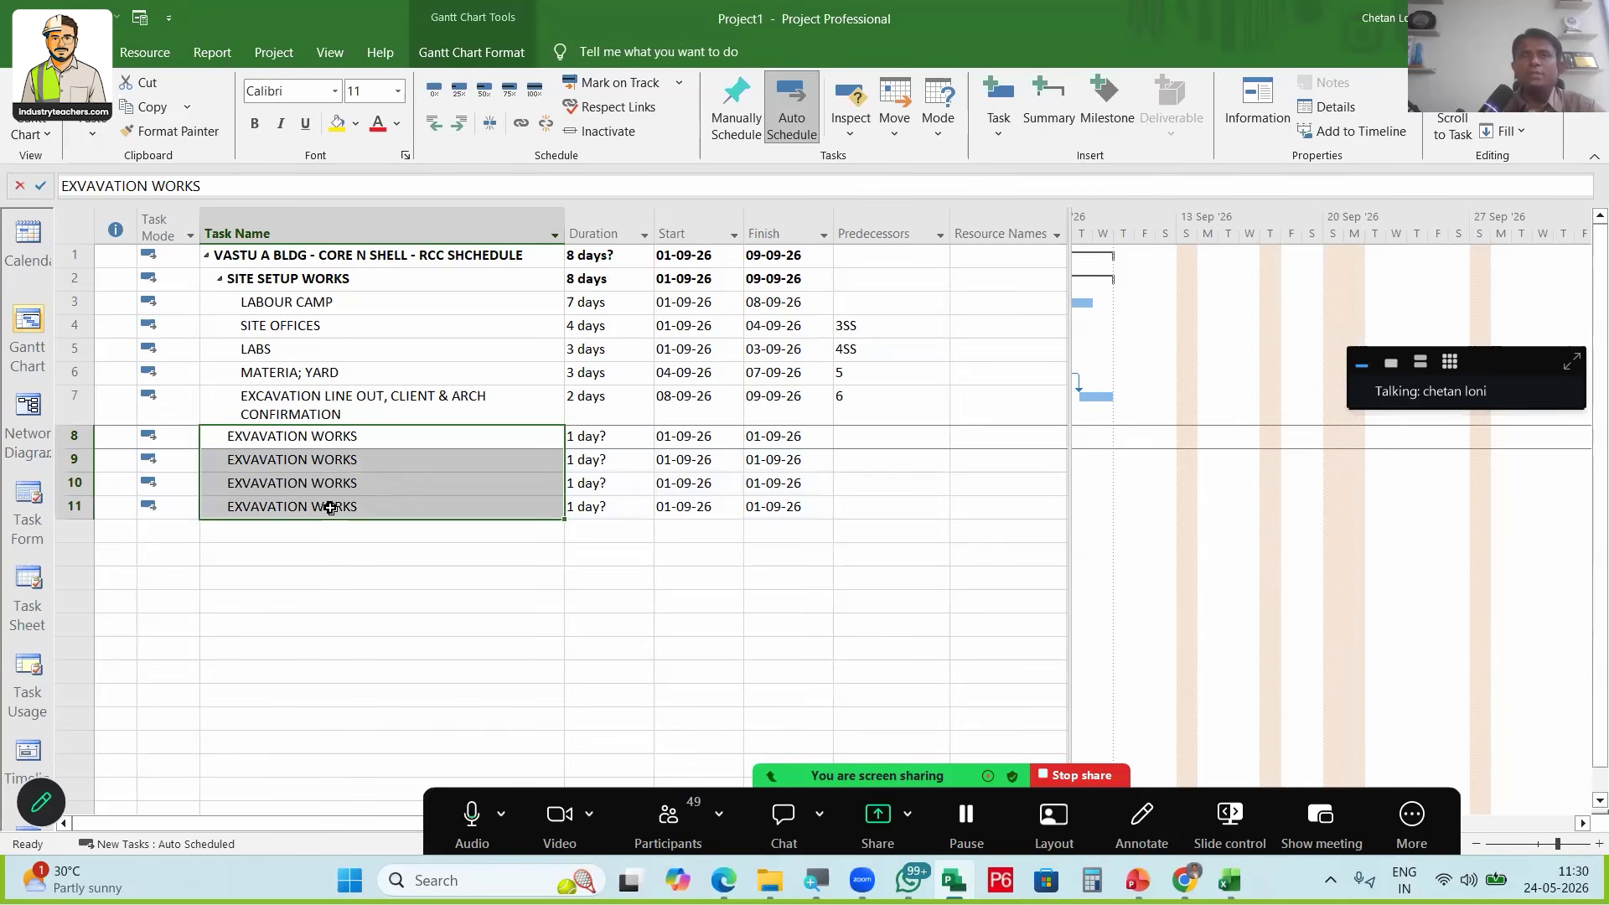
drag(330, 459, 330, 508)
key(alt+shift+Right)
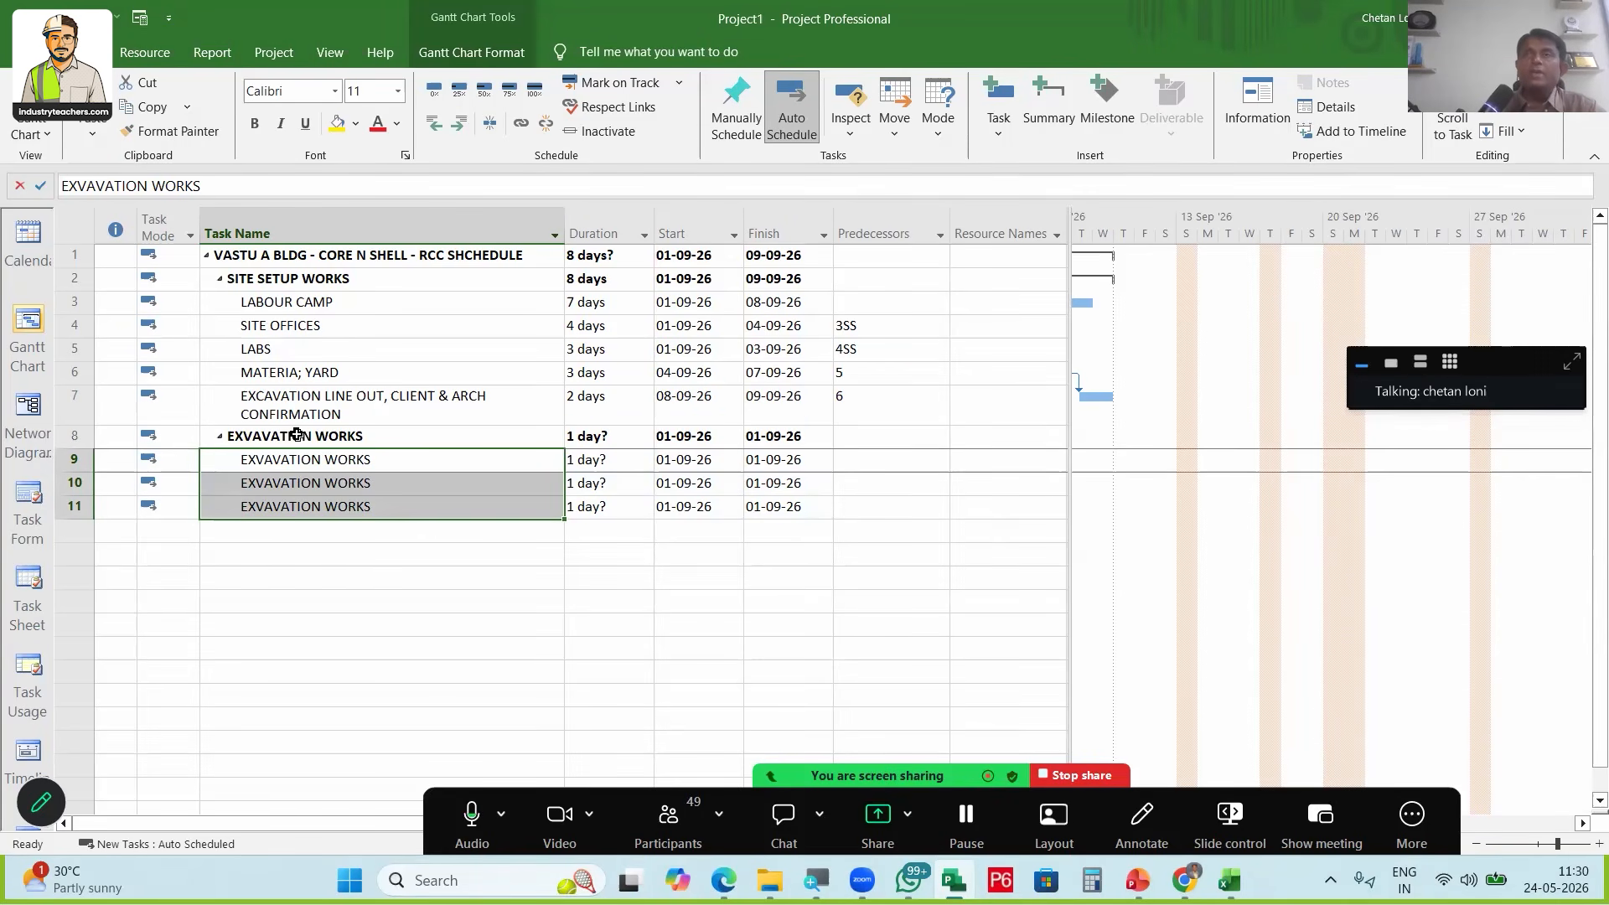
Rename the first two excavation subtasks as EXVAVATION WORKS - SOFT STRATA and EXVAVATION WORKS - HARD
click(454, 602)
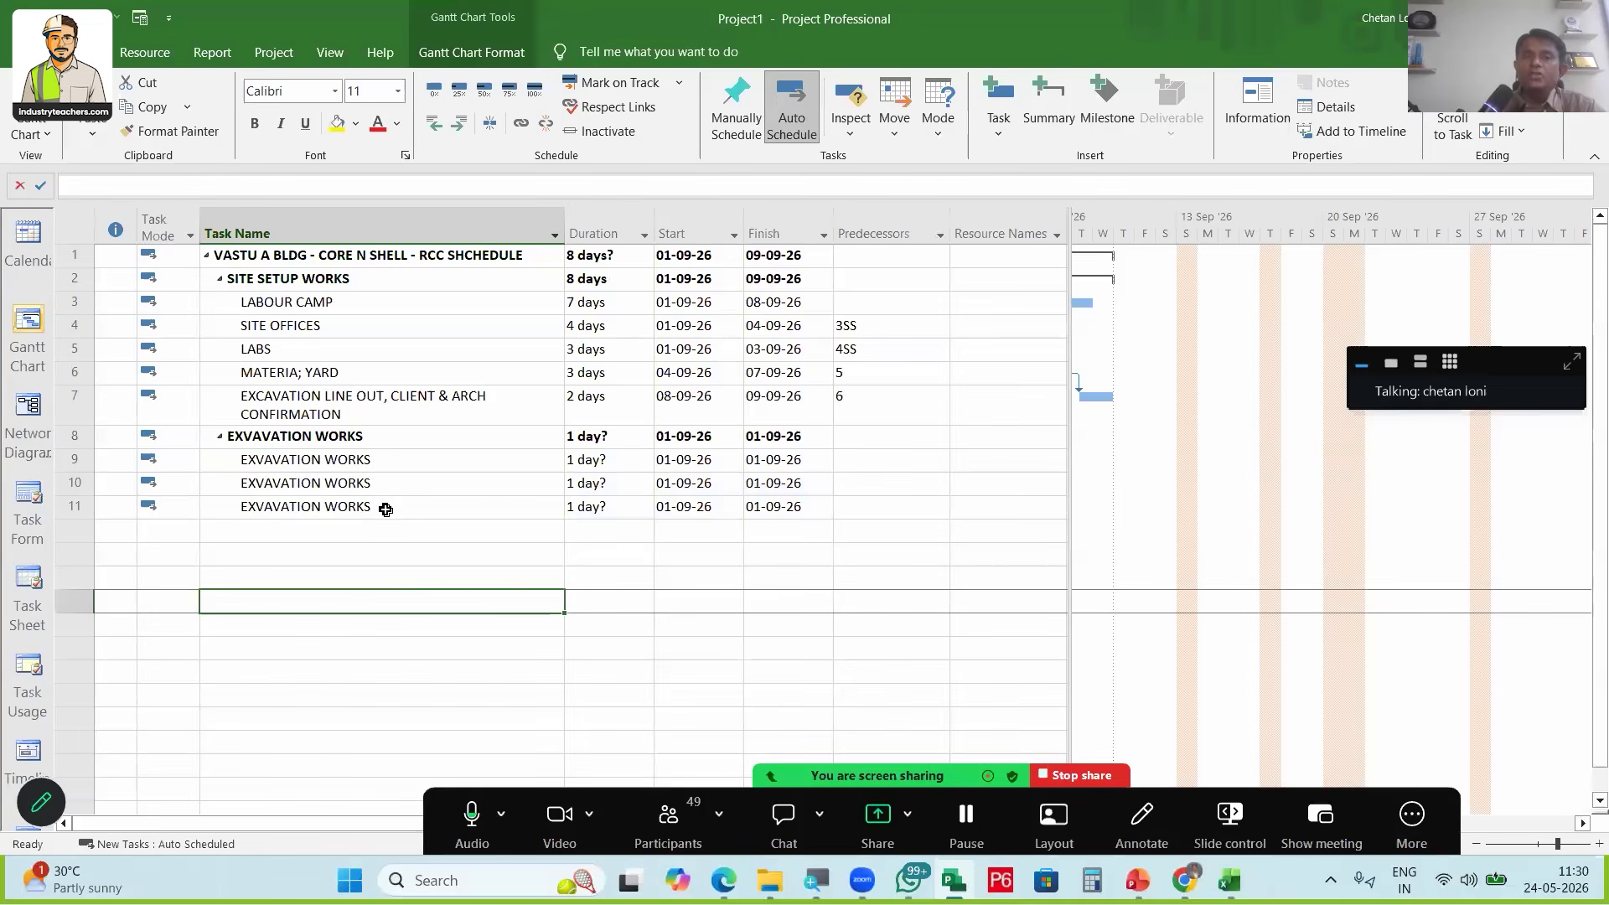
click(384, 465)
key(shift+Down)
key(shift+Down)
key(Down)
key(Up)
key(Up)
key(Up)
key(F2)
text(- SOFT STRATA)
key(Return)
key(F2)
text(- HARD)
key(Return)
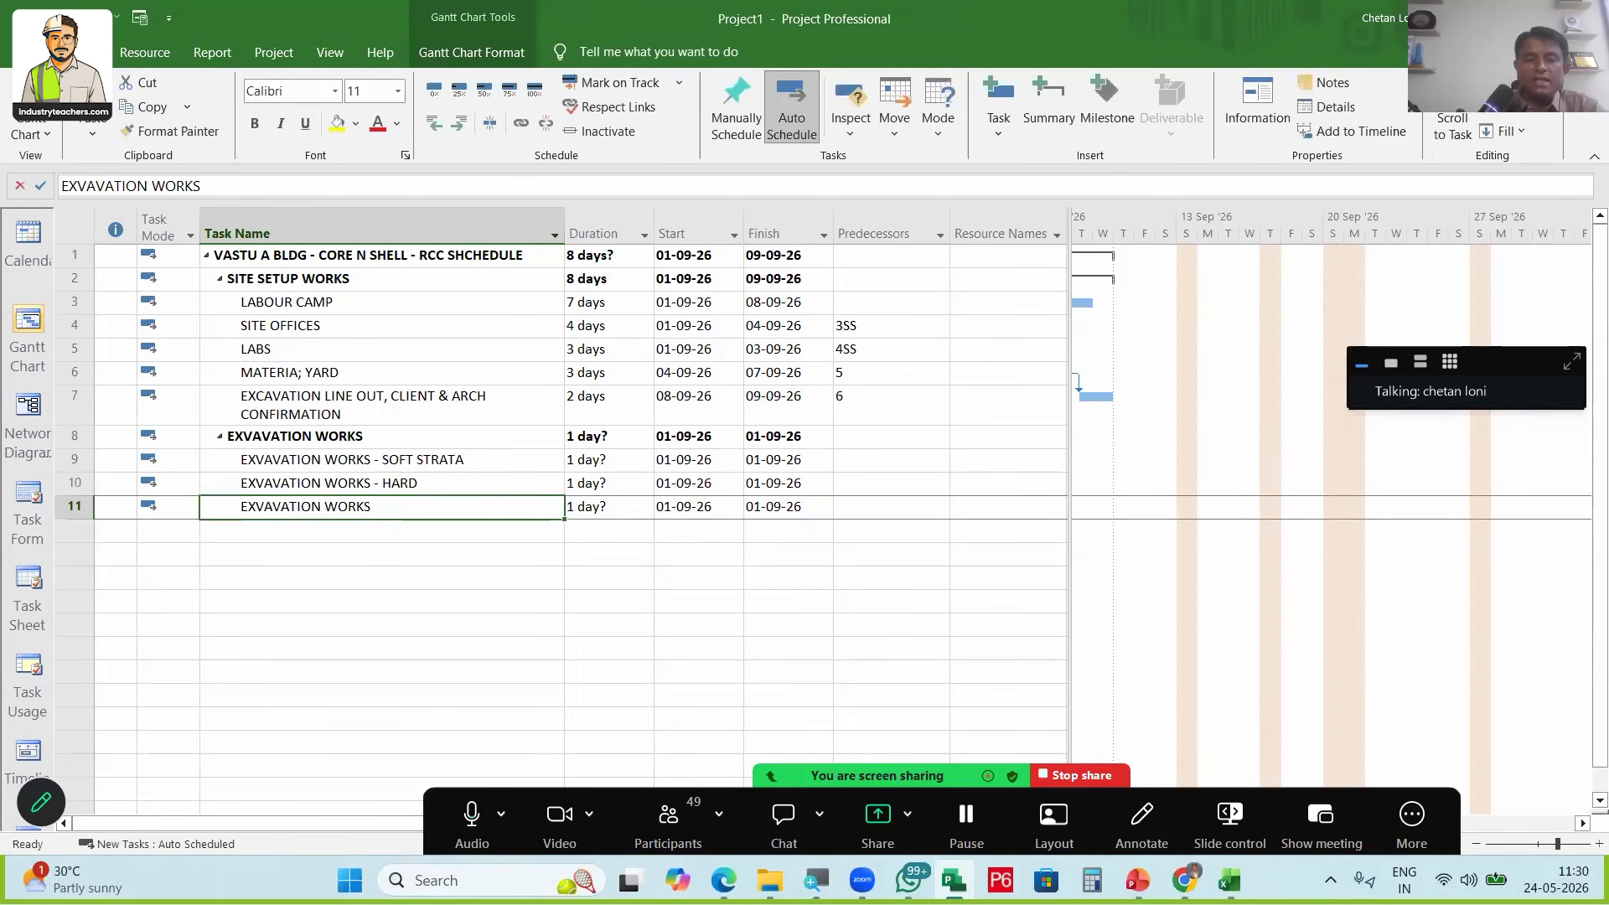
Rename the third excavation subtask as EXVAVATION WORKS - DRESSING & CLEANING
key(F2)
text(- DRESSIB)
text(G &)
key(BackSpace)
key(BackSpace)
key(BackSpace)
key(BackSpace)
text(NG & CLEANING)
key(Return)
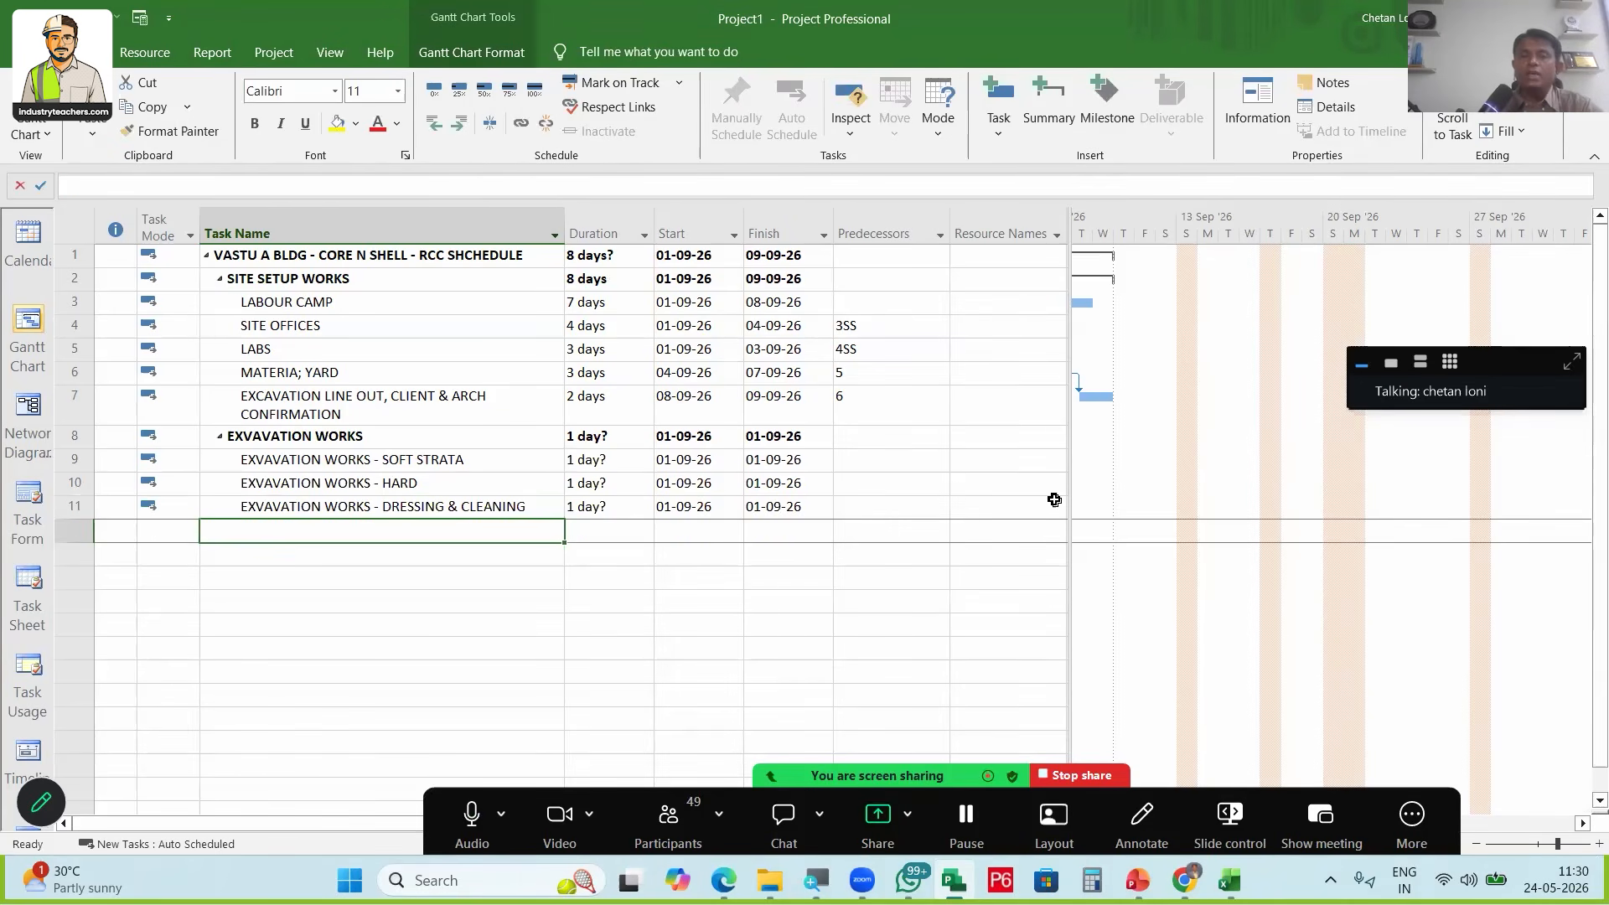
Set the durations of the soft strata, hard, and dressing and cleaning excavation tasks to 4, 6 and 2 days
key(Up)
key(Up)
key(Up)
key(Right)
text(4)
key(Return)
text(6)
key(Return)
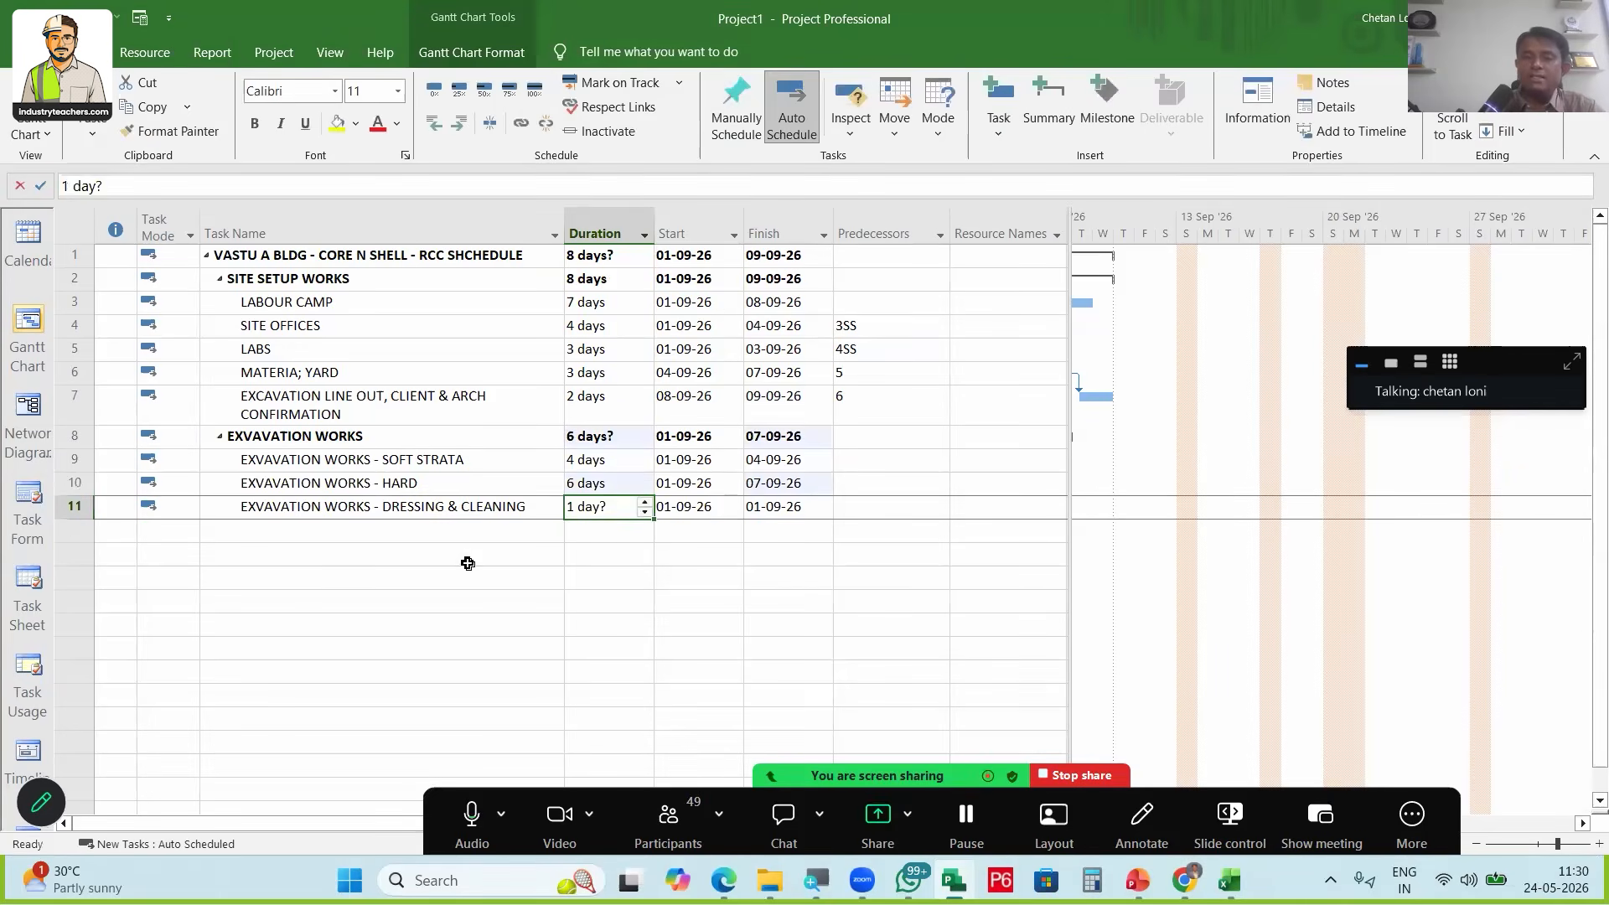
text(2)
key(Return)
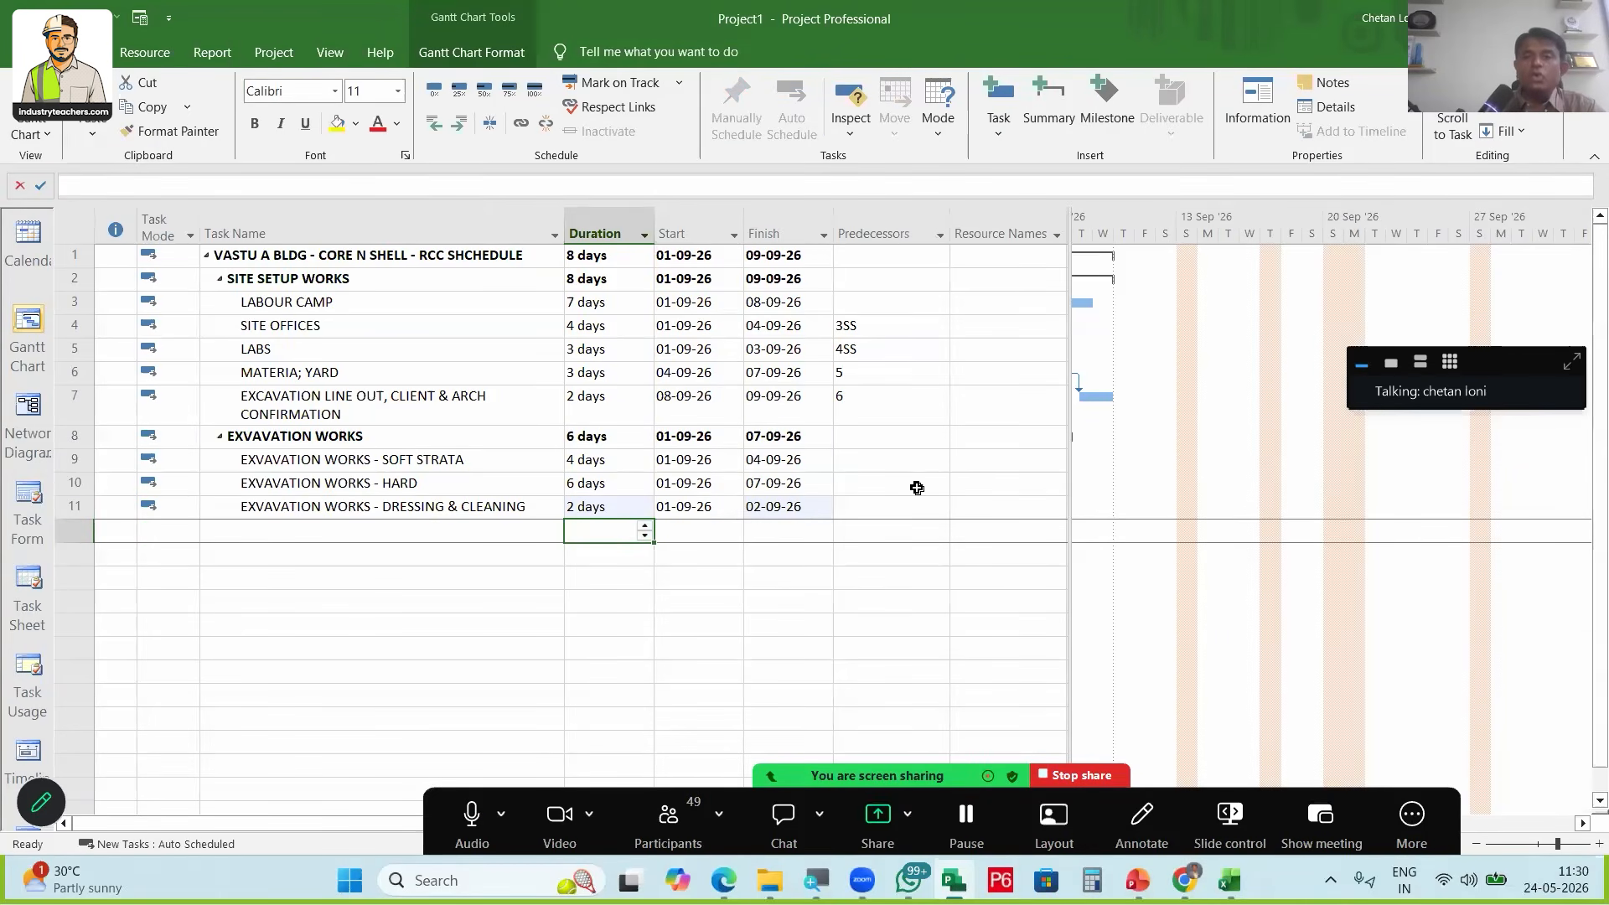
Make the soft strata excavation start after the EXCAVATION LINE OUT task finishes, with predecessor 7FS
click(393, 459)
click(897, 466)
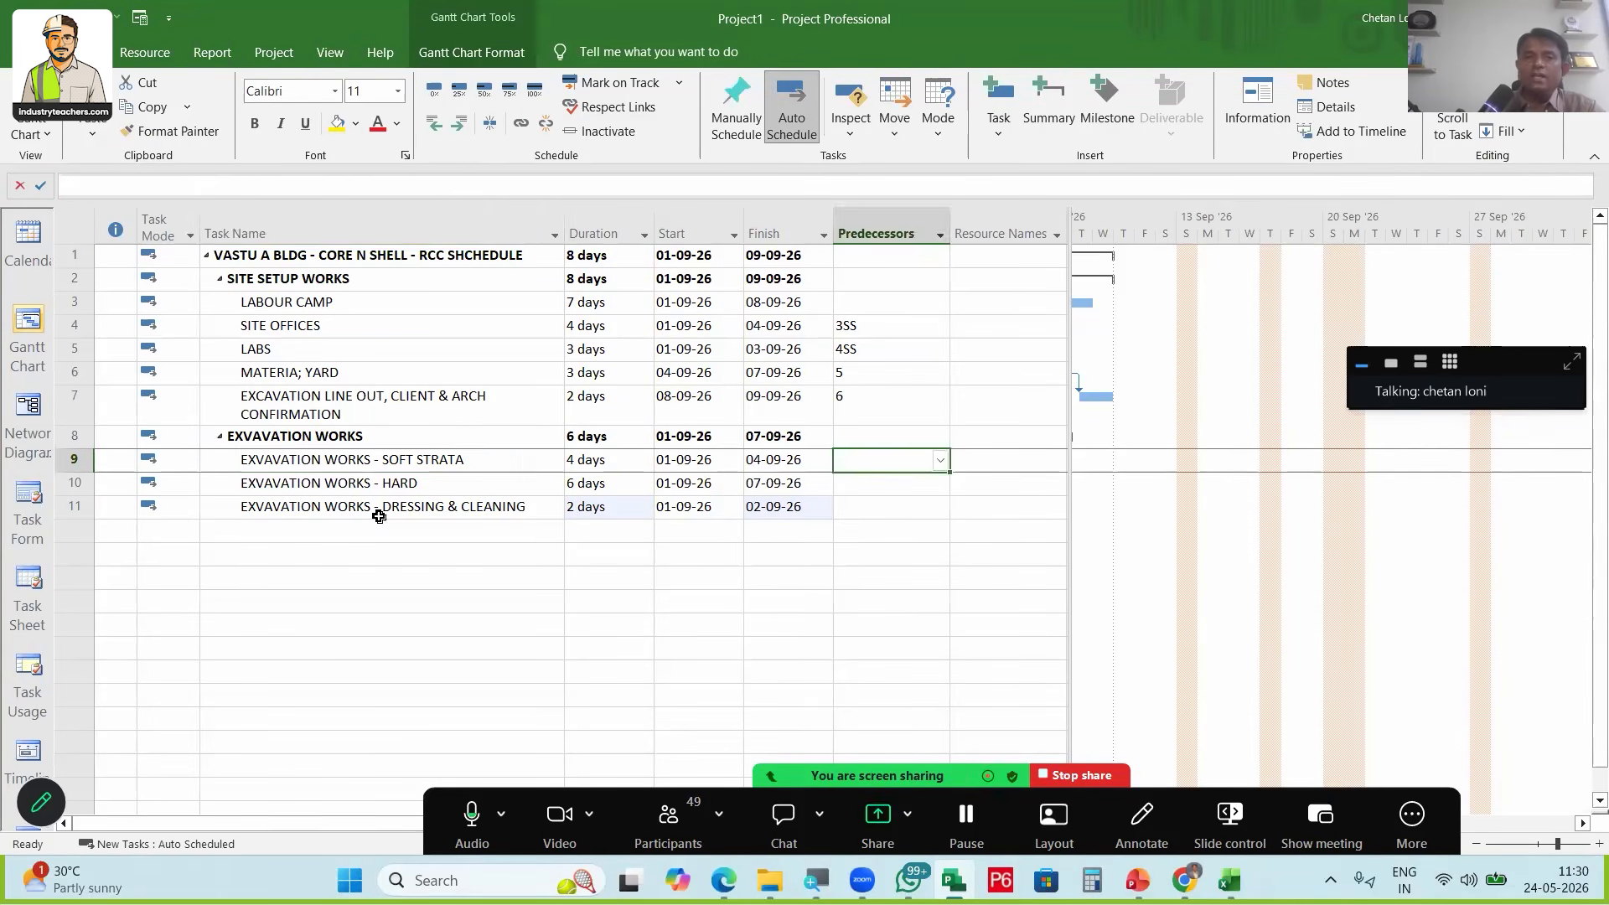
click(367, 411)
drag(921, 280, 881, 526)
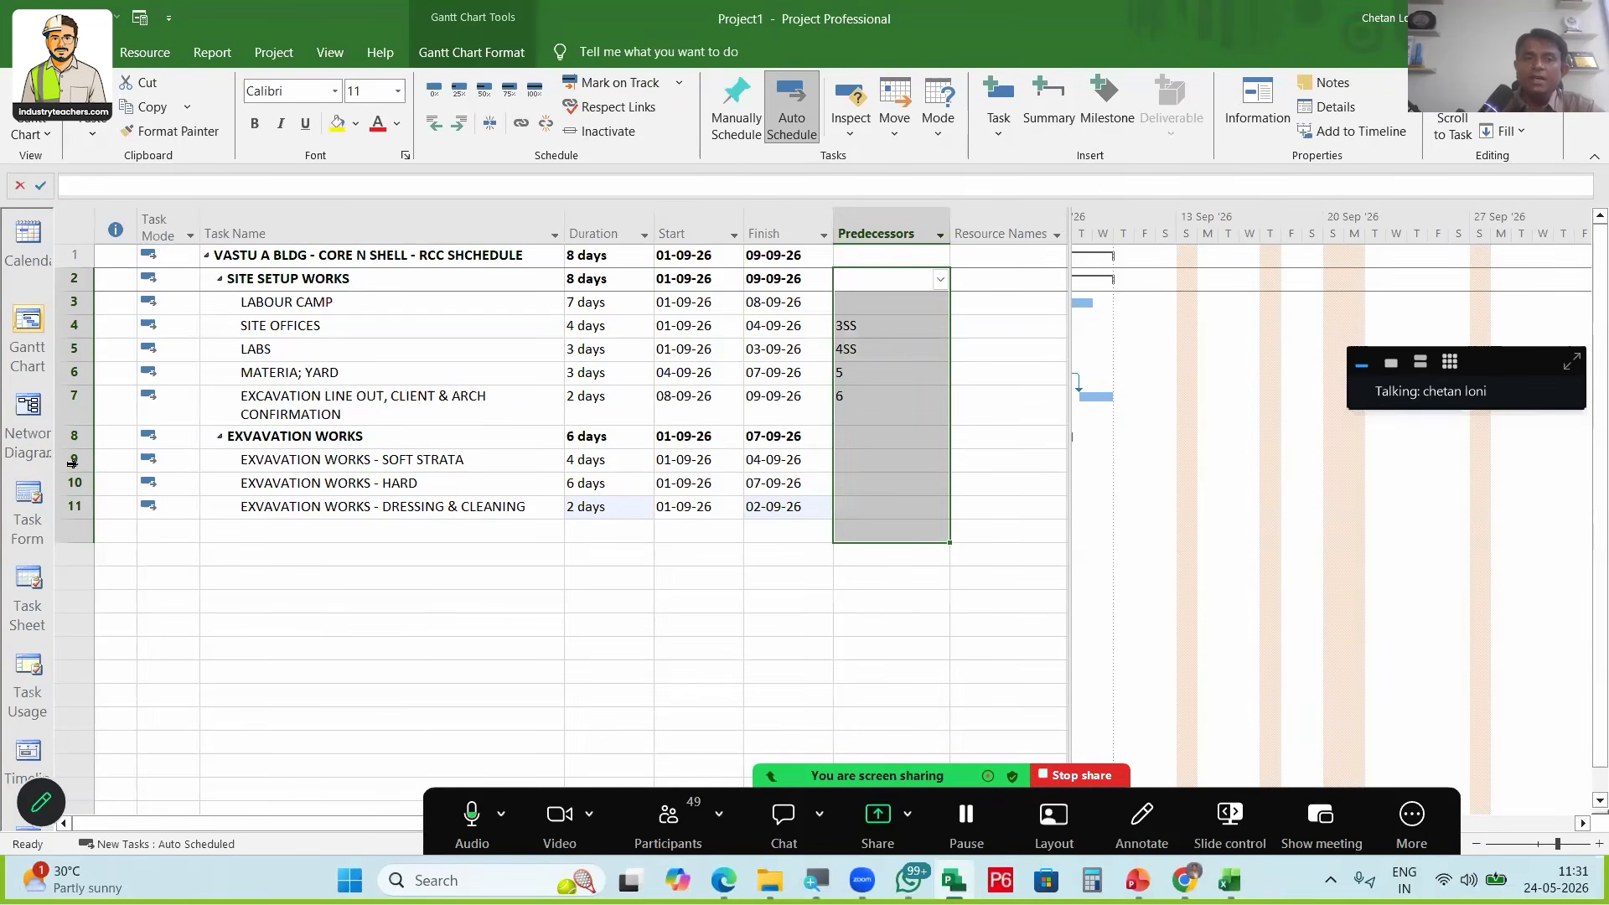
click(72, 462)
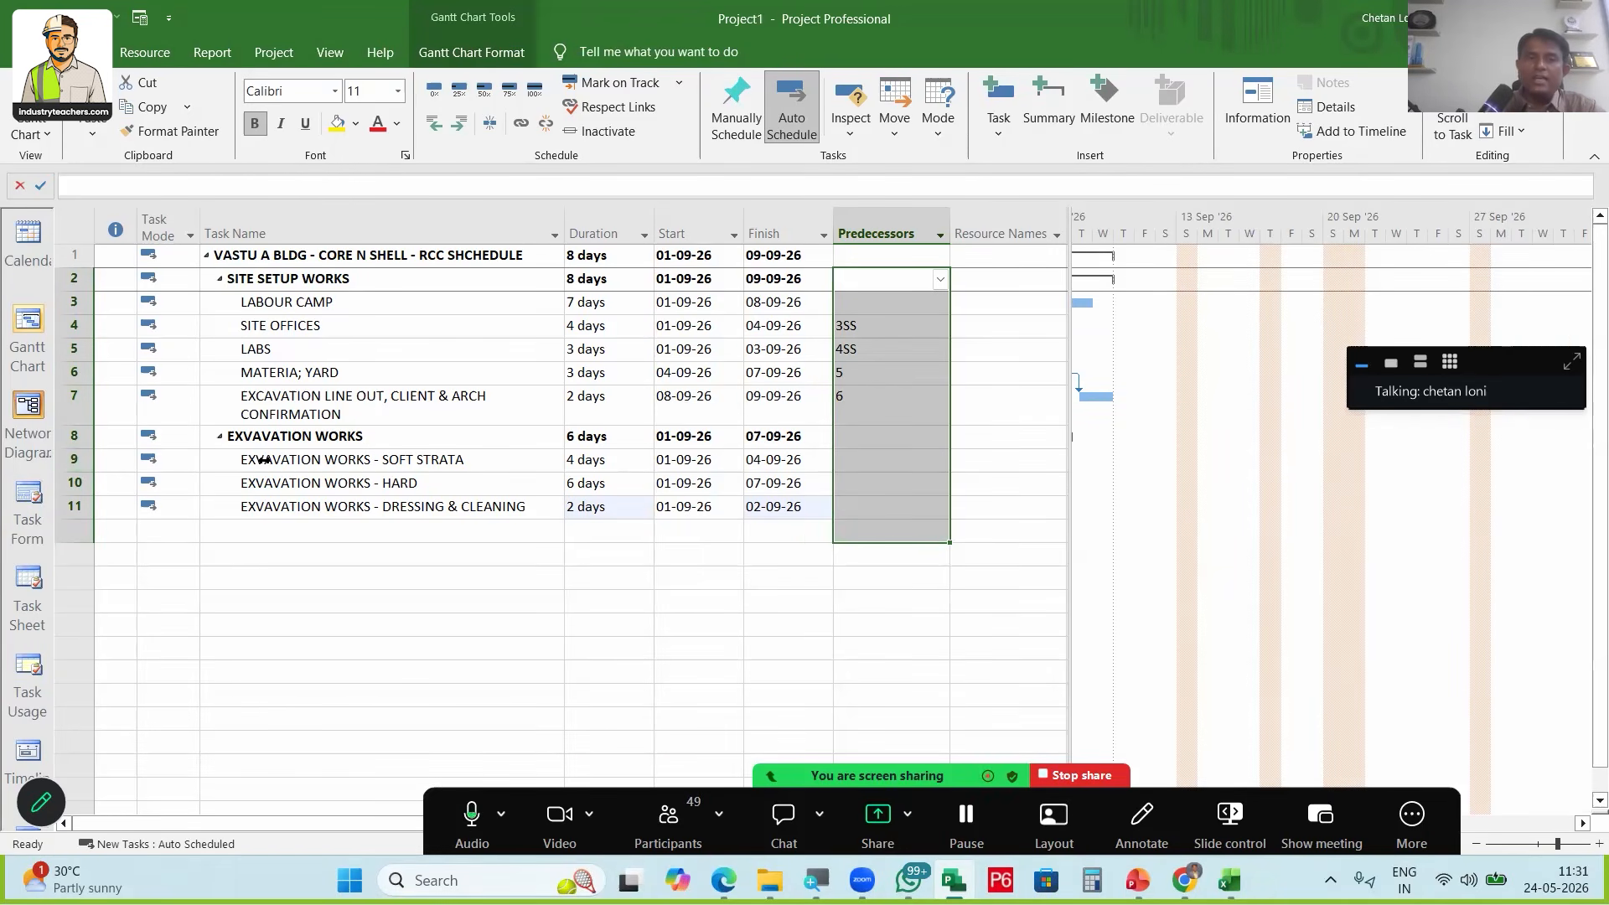
click(868, 468)
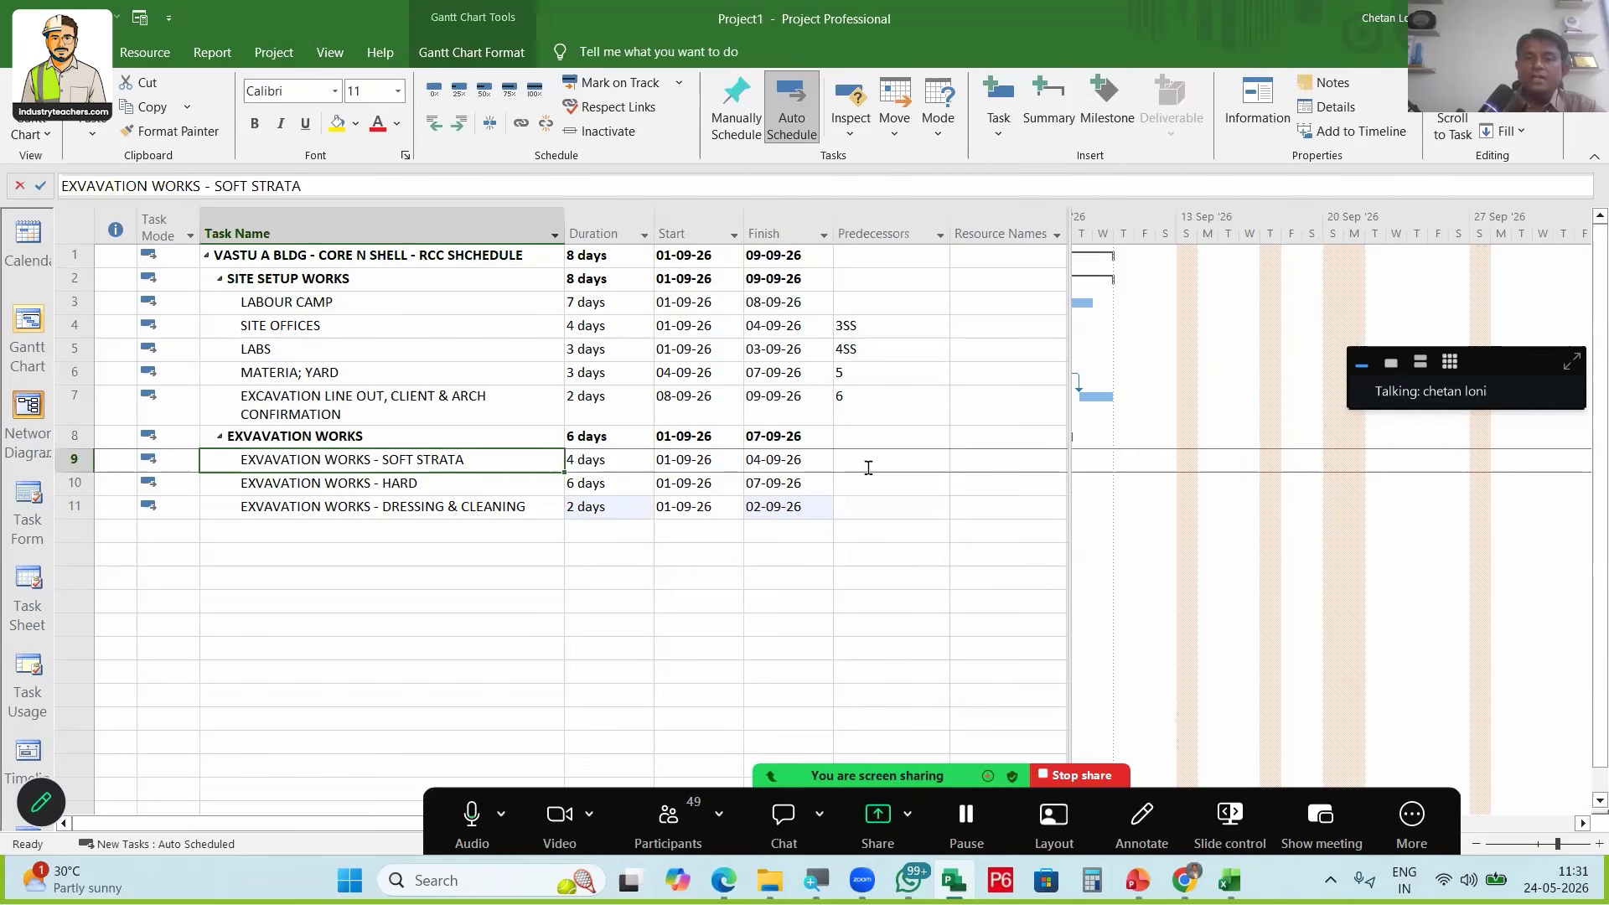
text(7F9S)
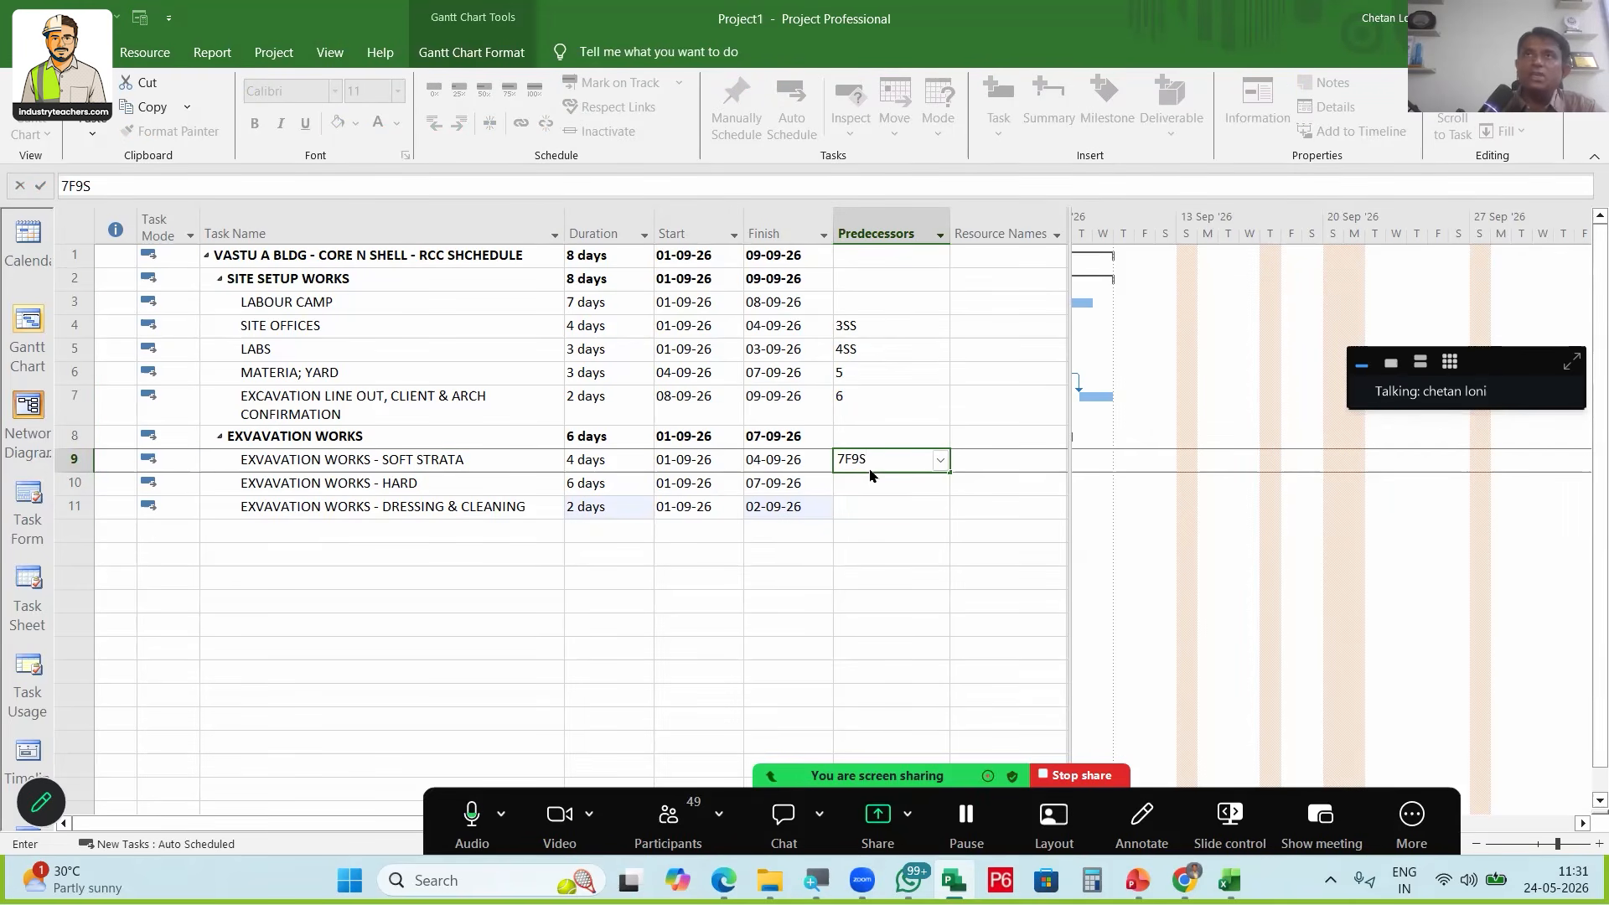
key(Return)
key(Return)
click(869, 460)
key(BackSpace)
key(BackSpace)
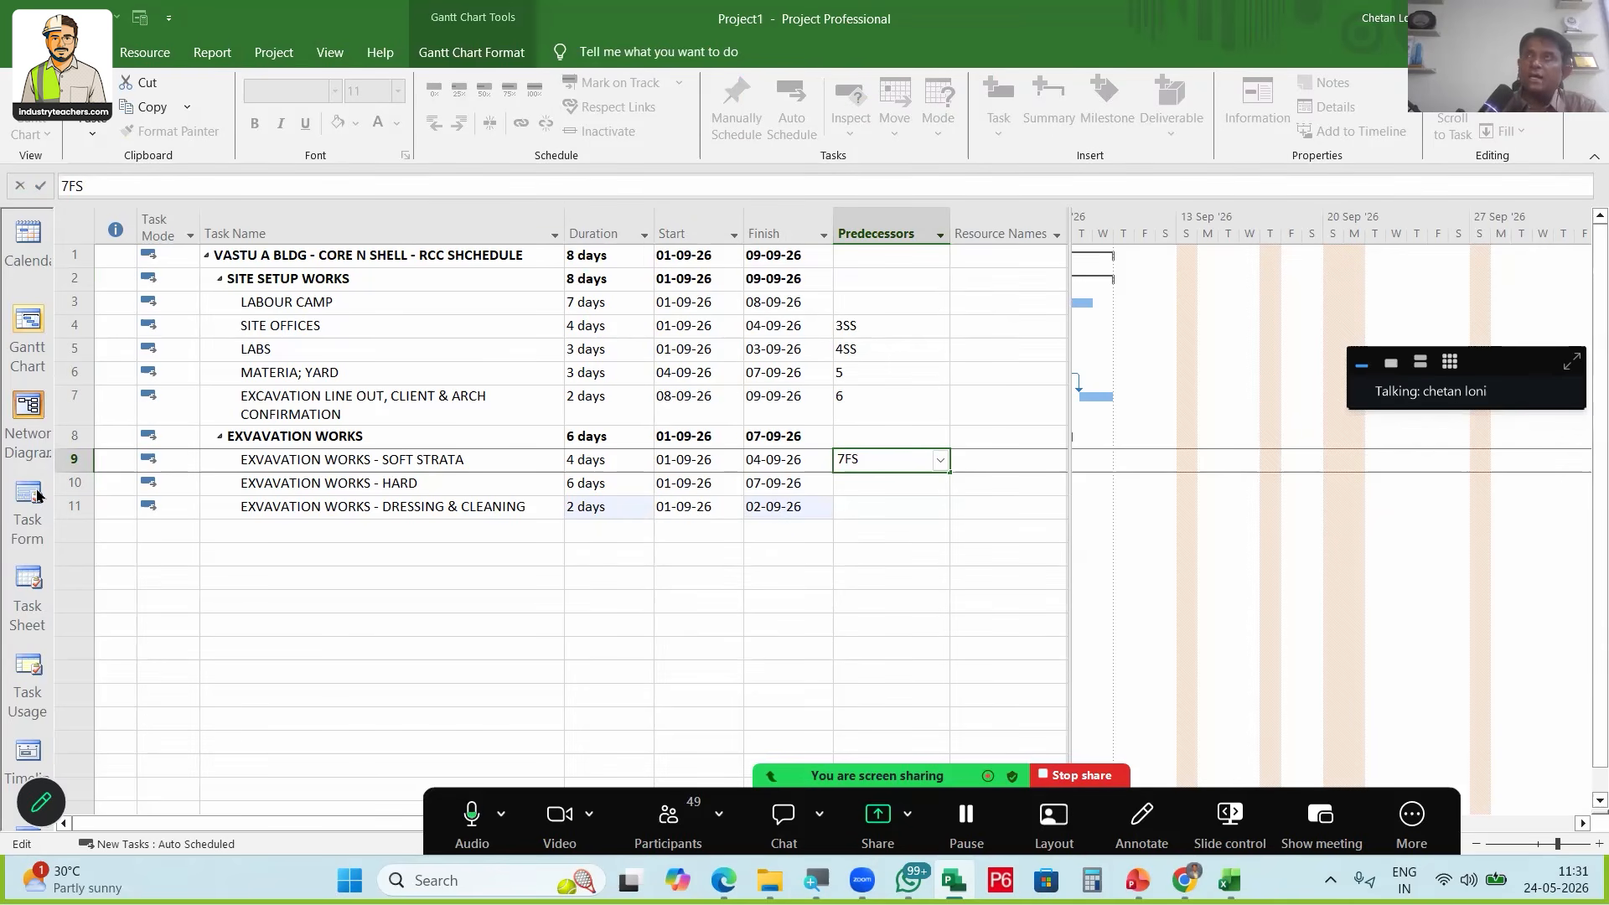
key(Return)
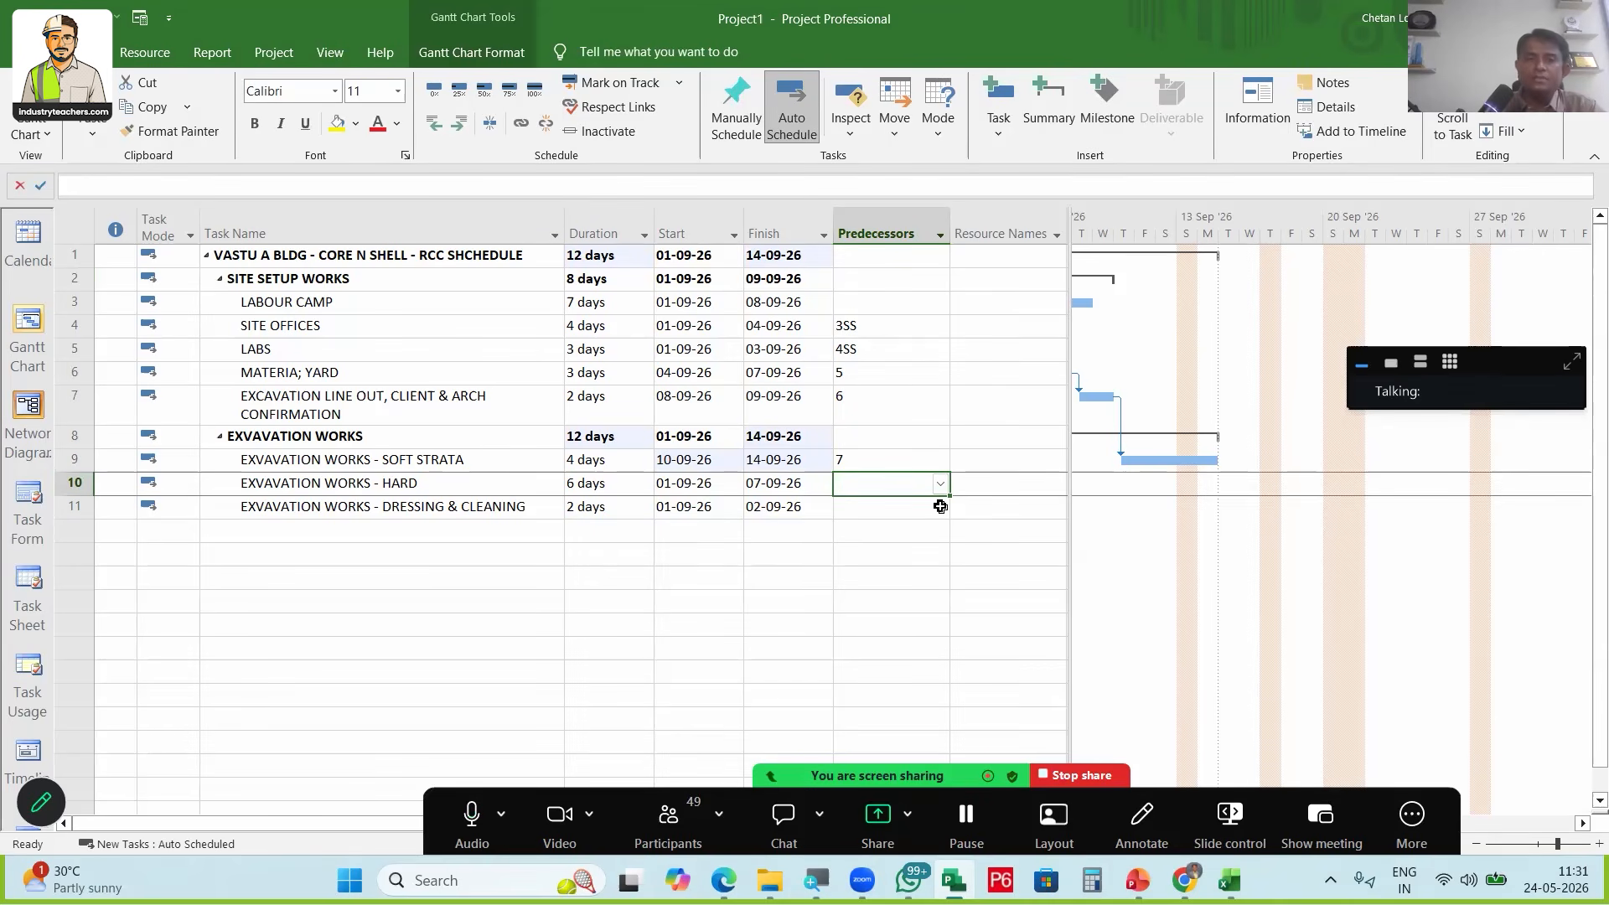
Set predecessor 9 for the hard excavation task and predecessor 10 for the dressing and cleaning task
text(9)
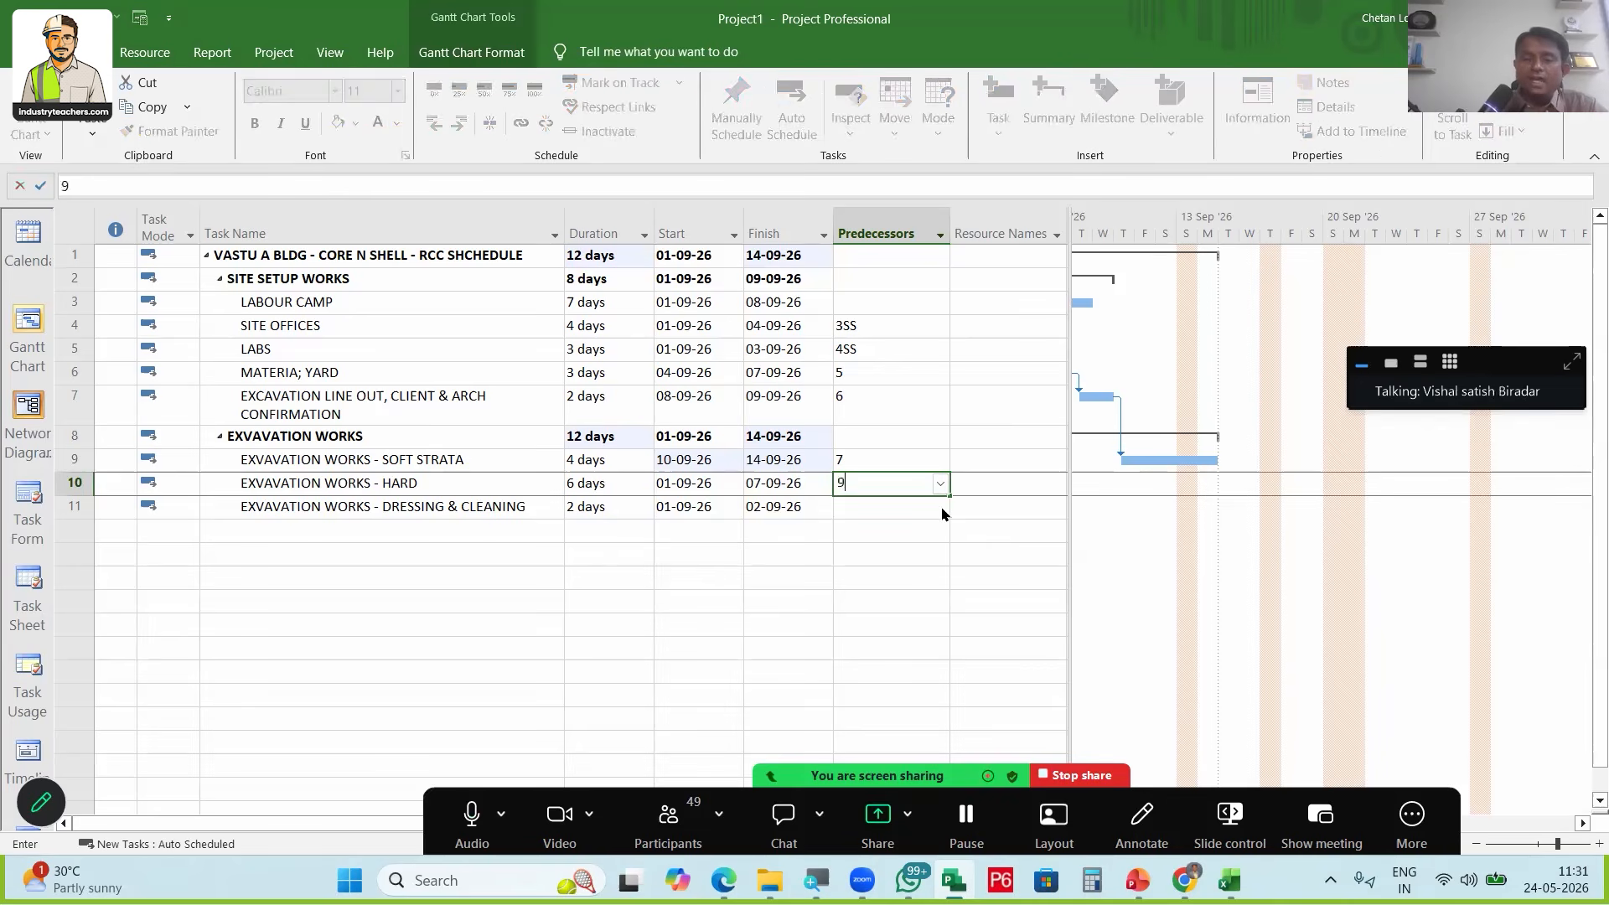
key(Return)
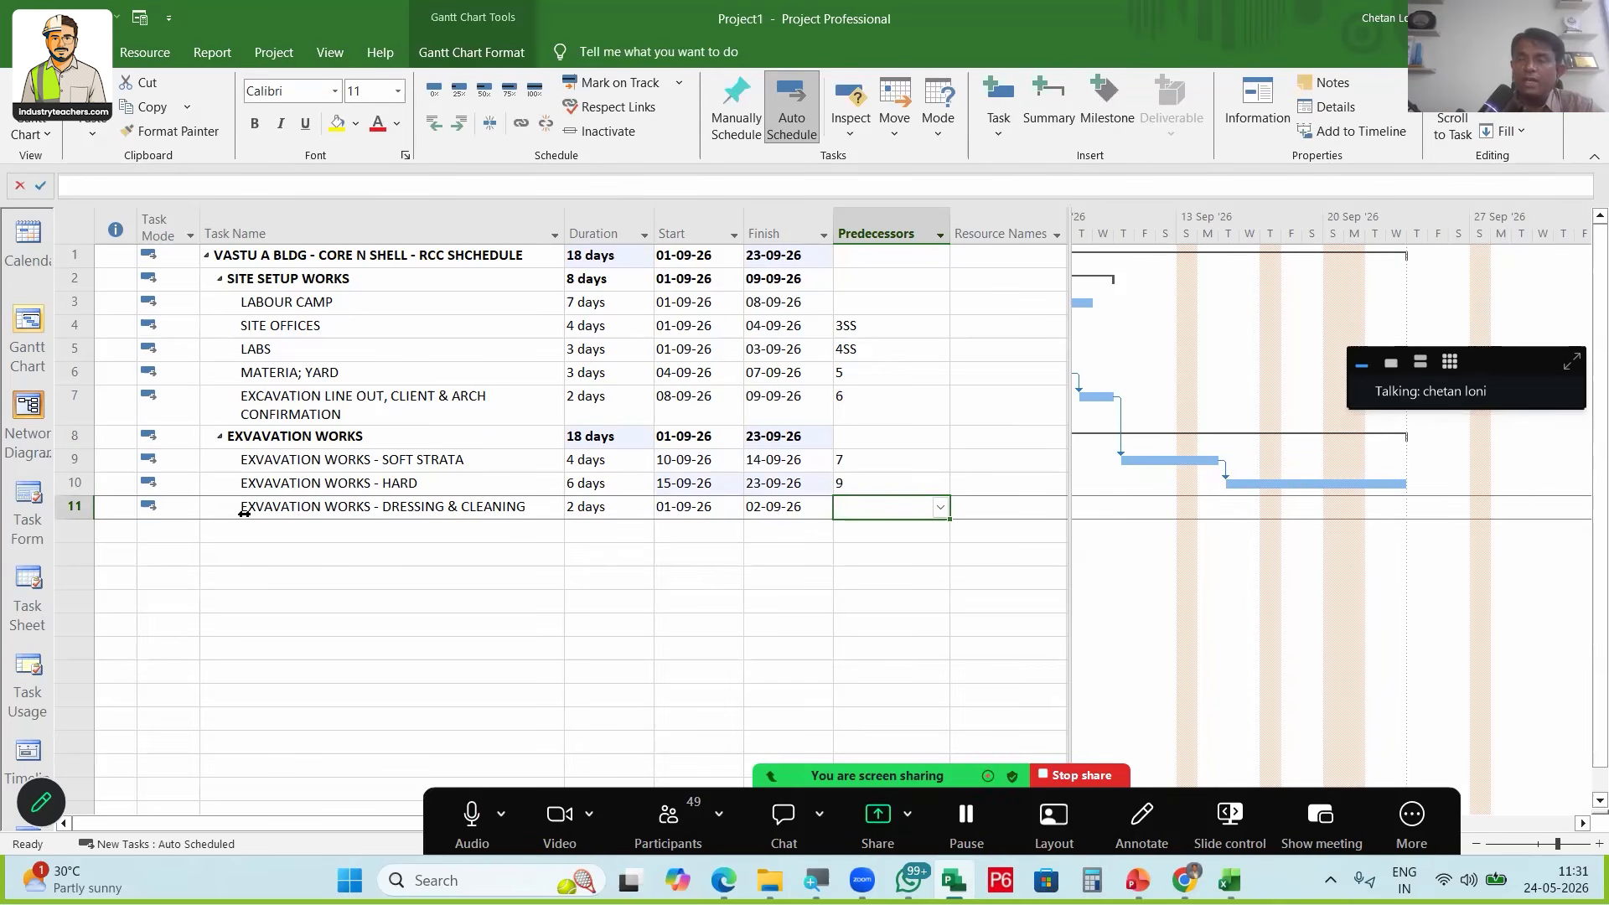
text(1)
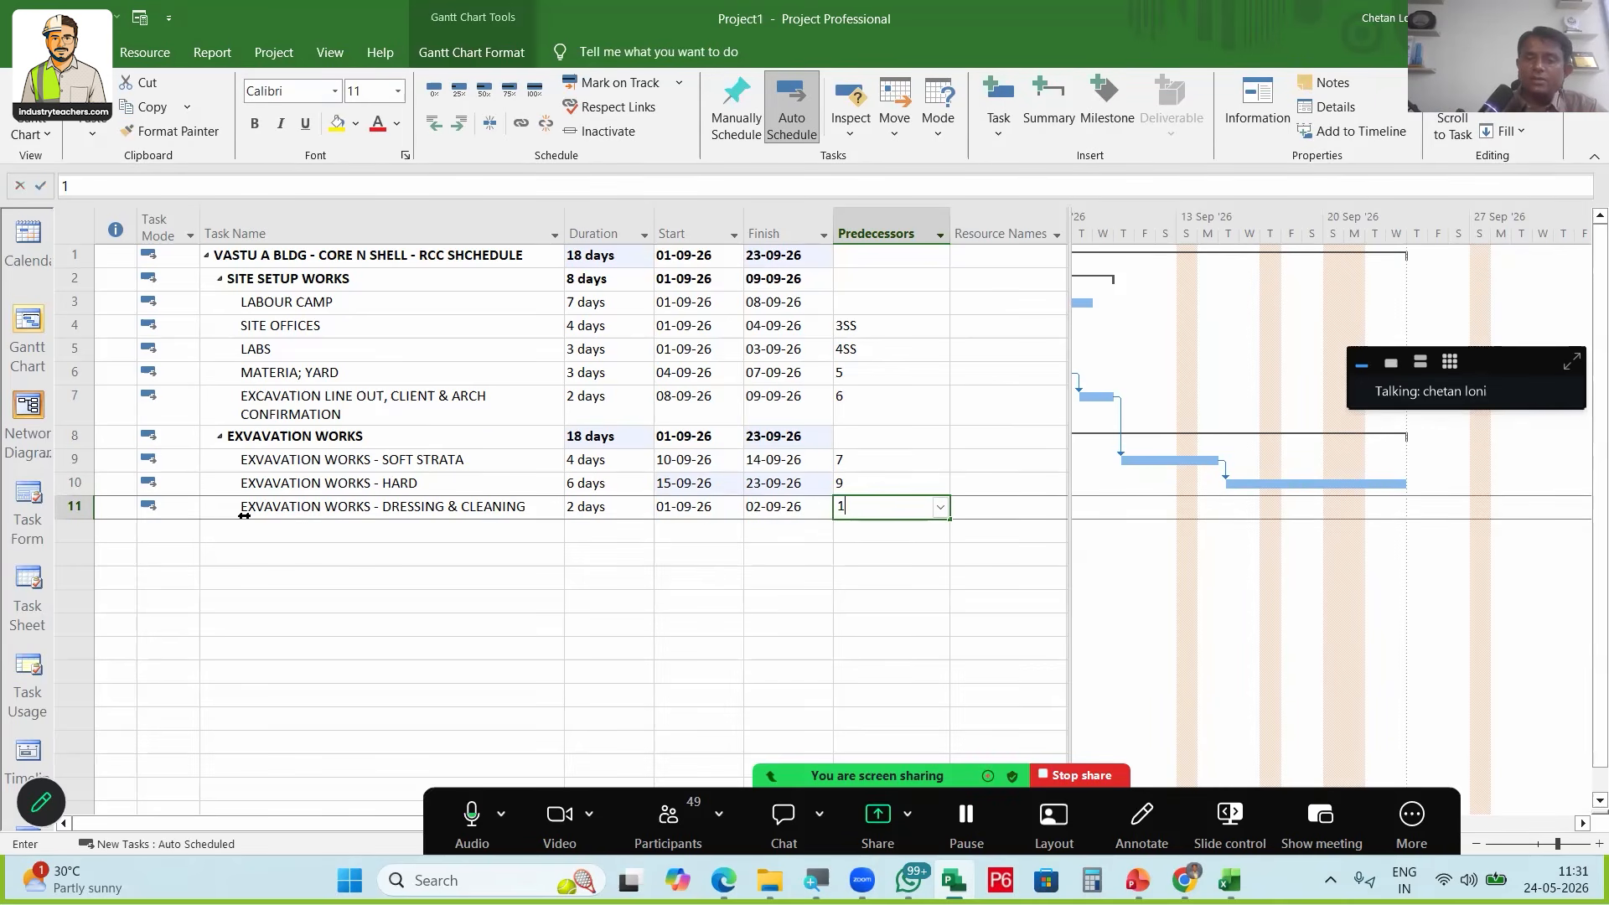
text(0)
key(Return)
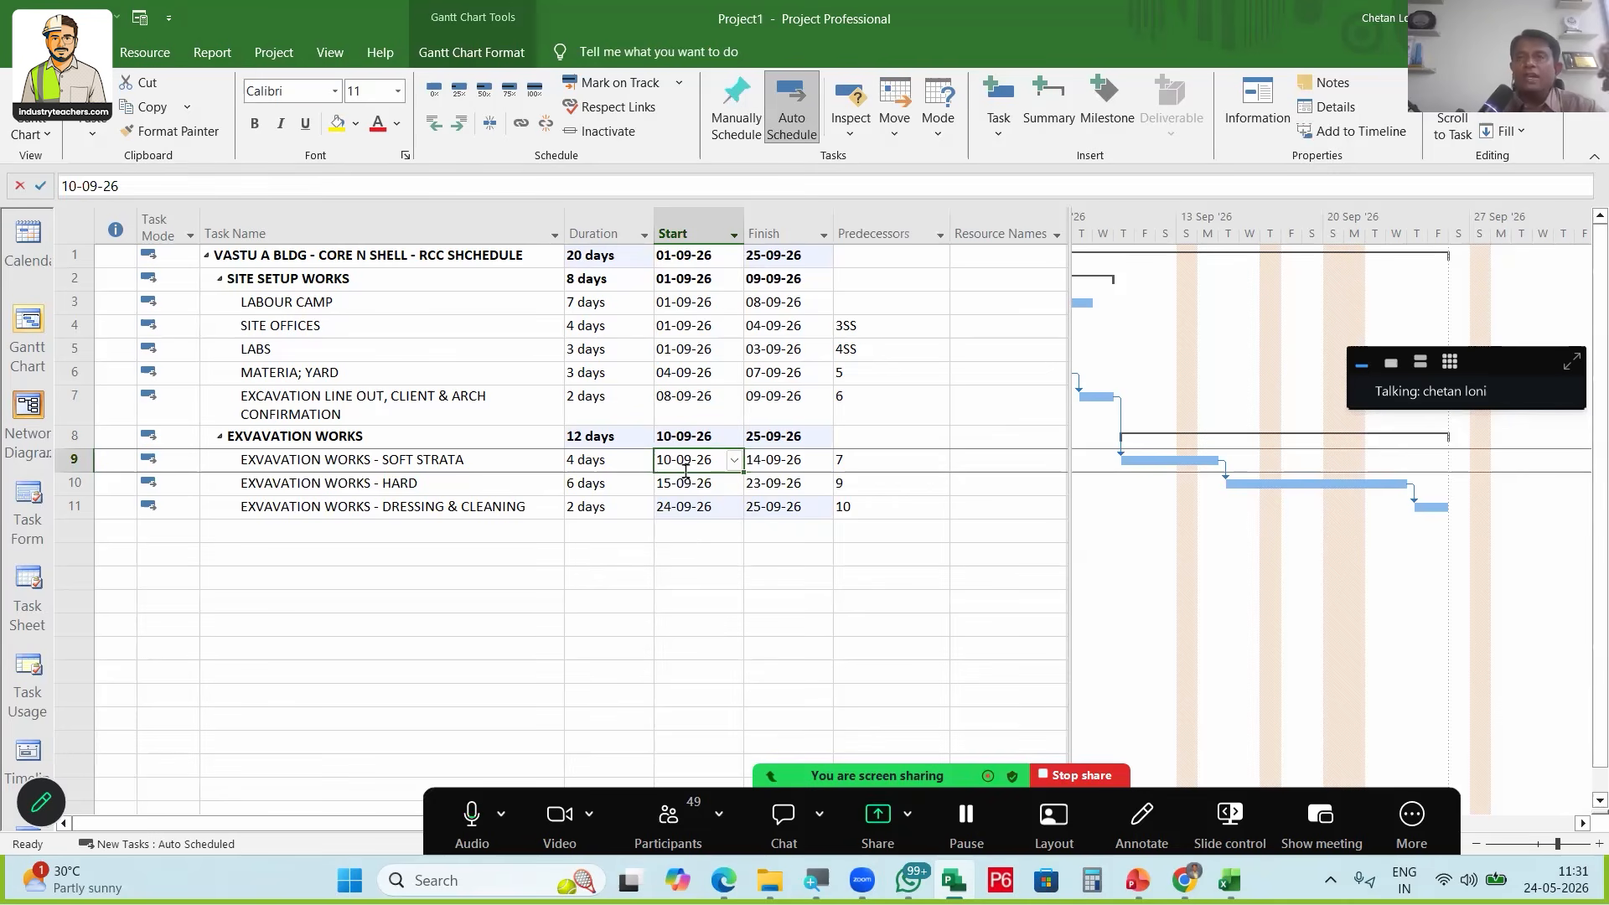
Try the predecessor 9SS+3 days on the hard excavation task and undo the change
key(Down)
click(868, 489)
text(9SS+3)
key(Return)
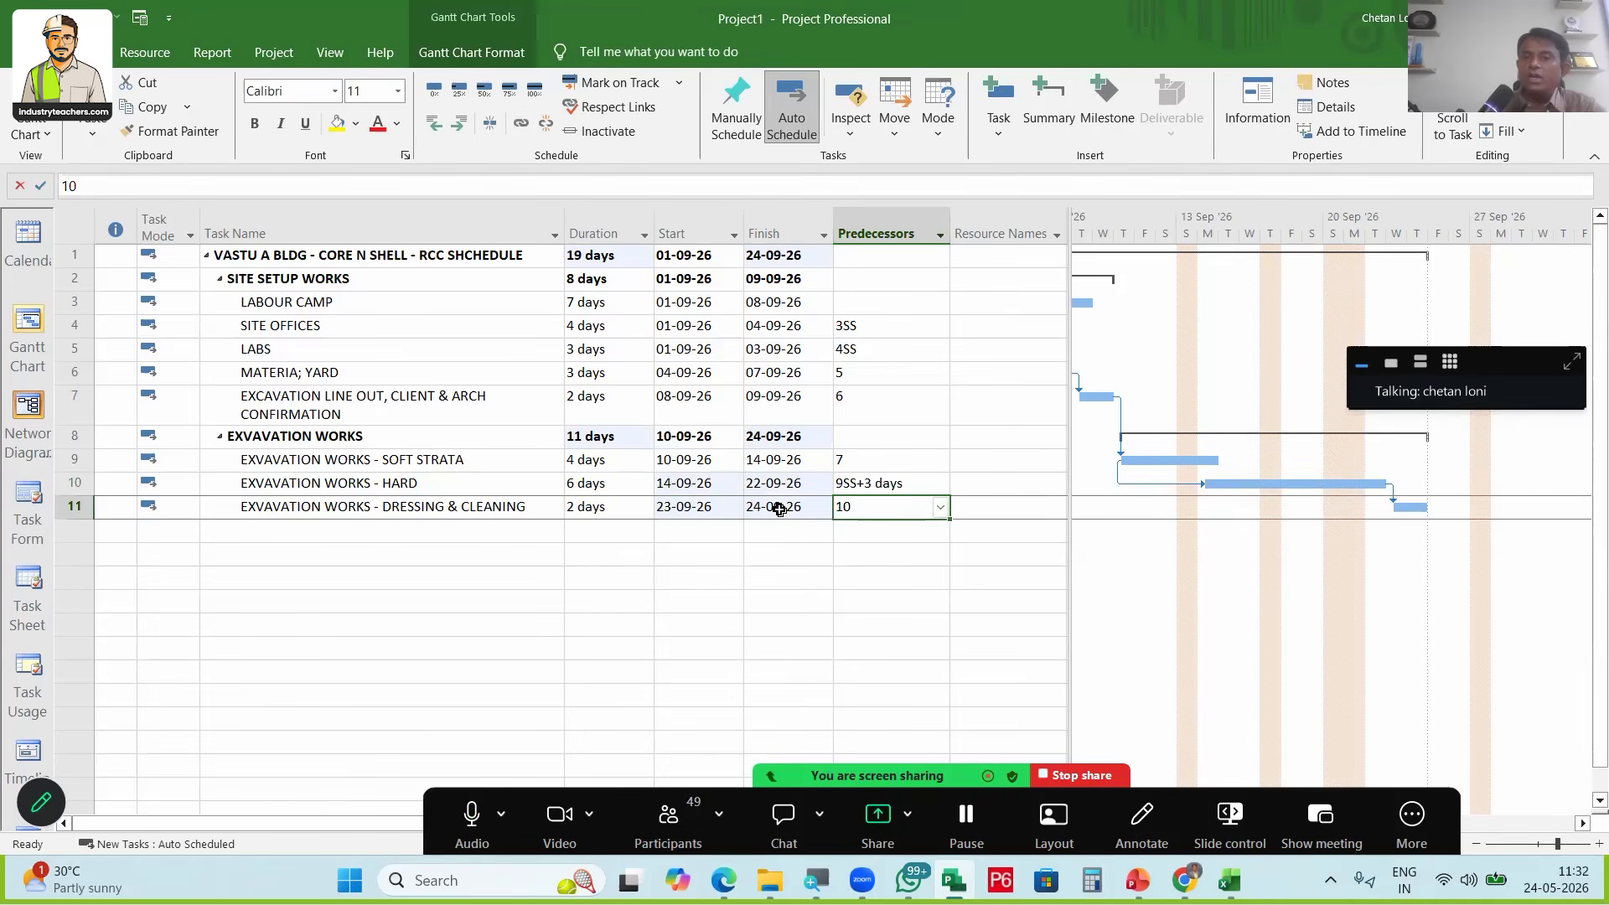
click(714, 483)
key(ctrl+z)
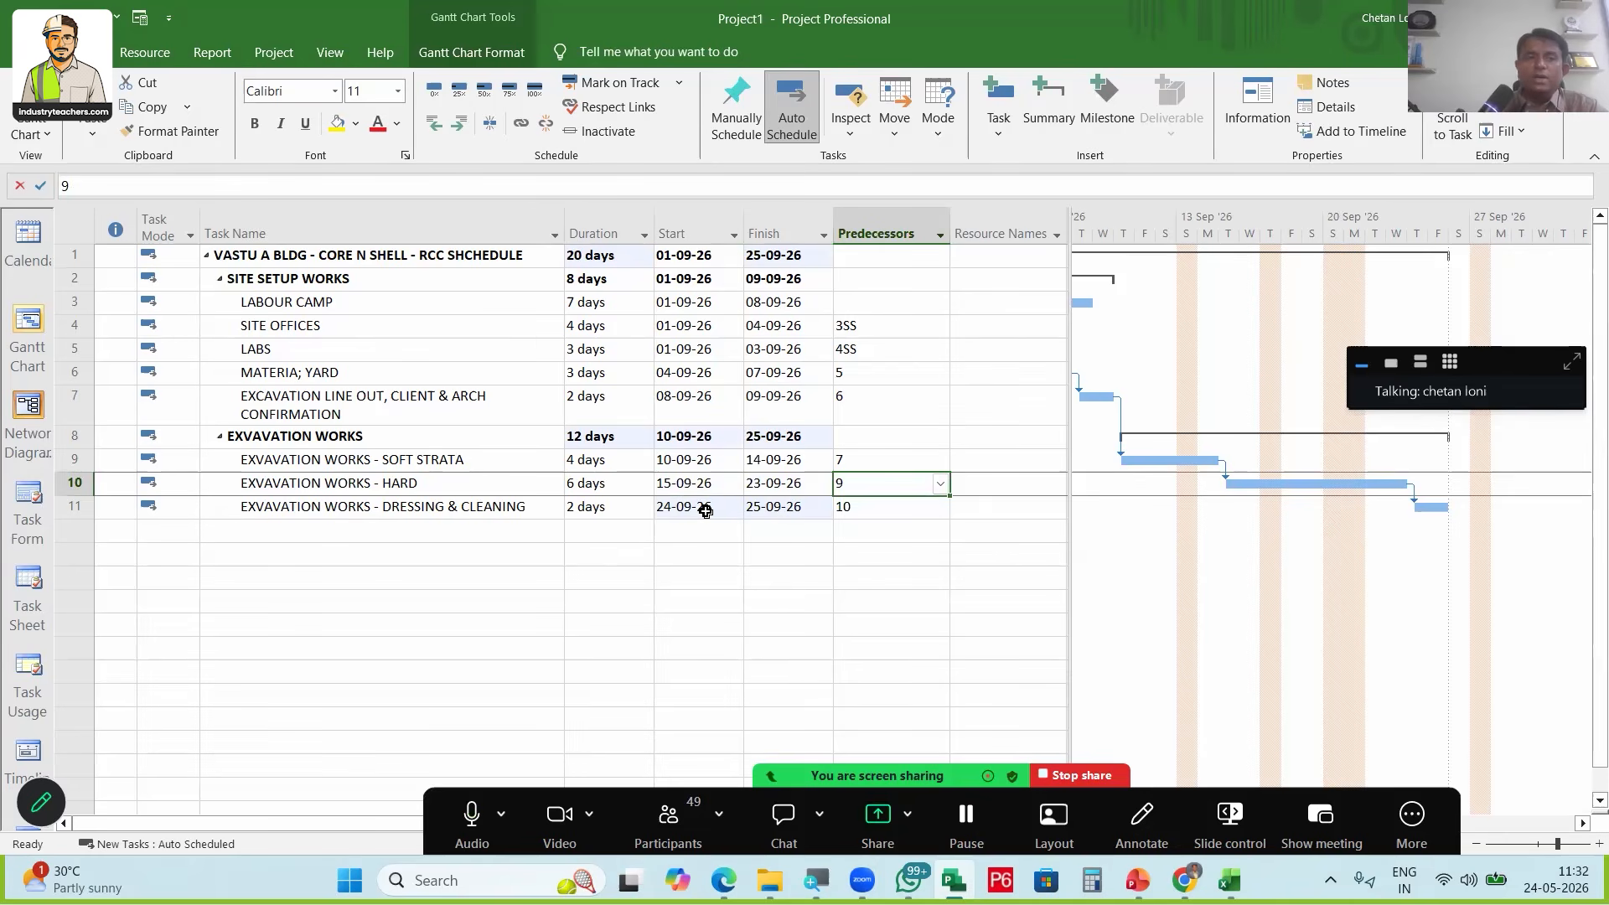
Add a FOUNDATION RCC WORKS task below the excavation subtasks and outdent it one level
click(469, 531)
text(FOU)
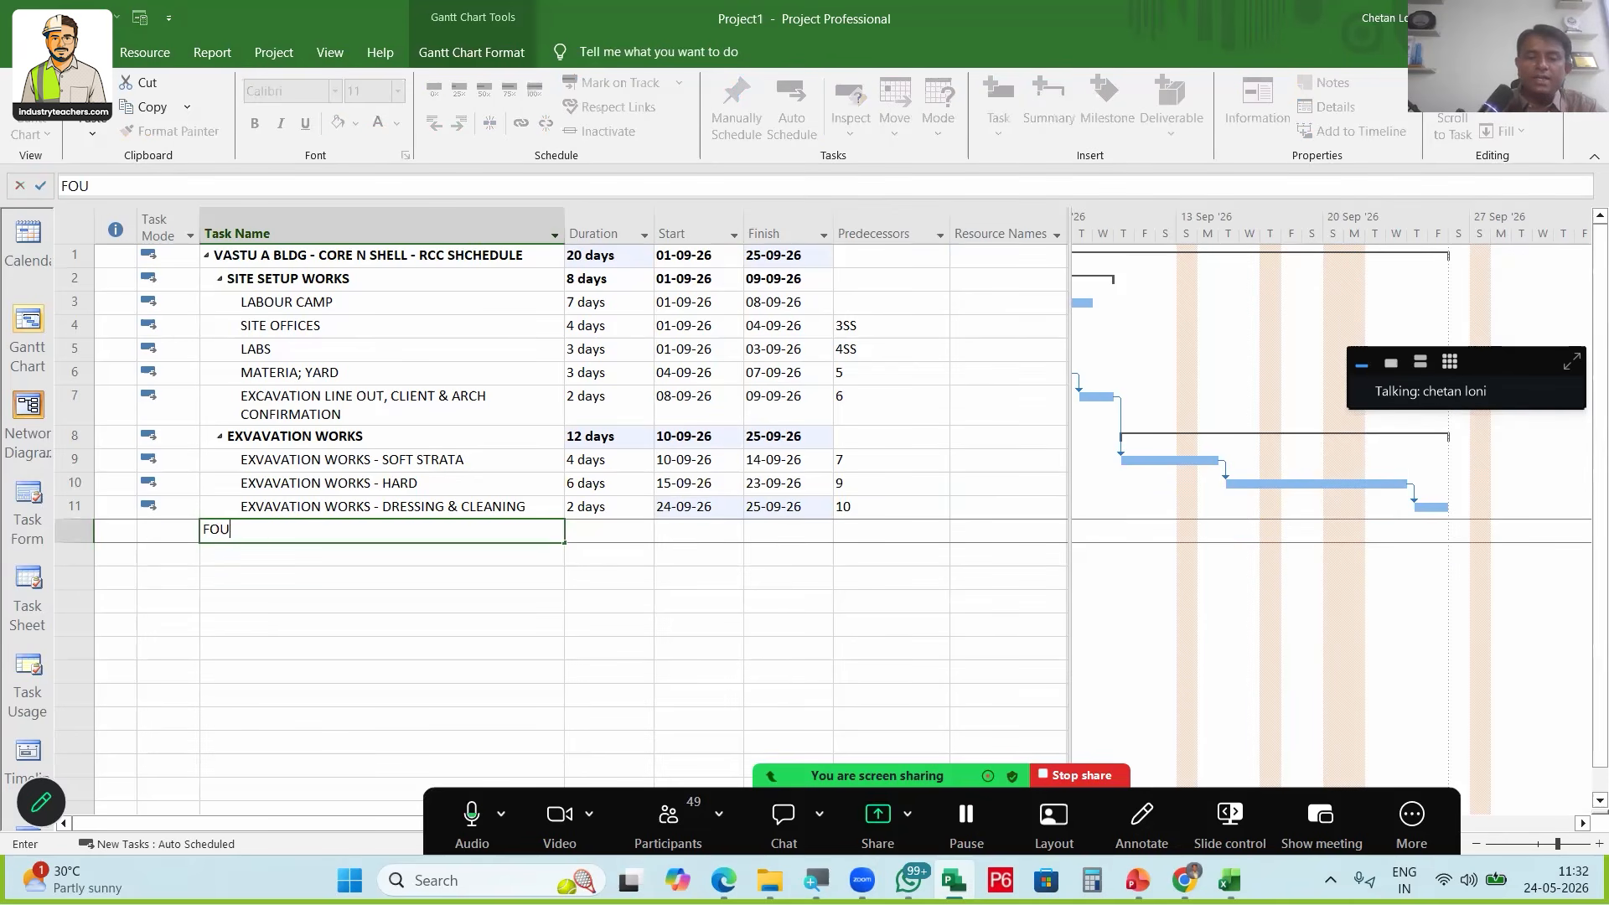
text(NDATION RCC WORKS)
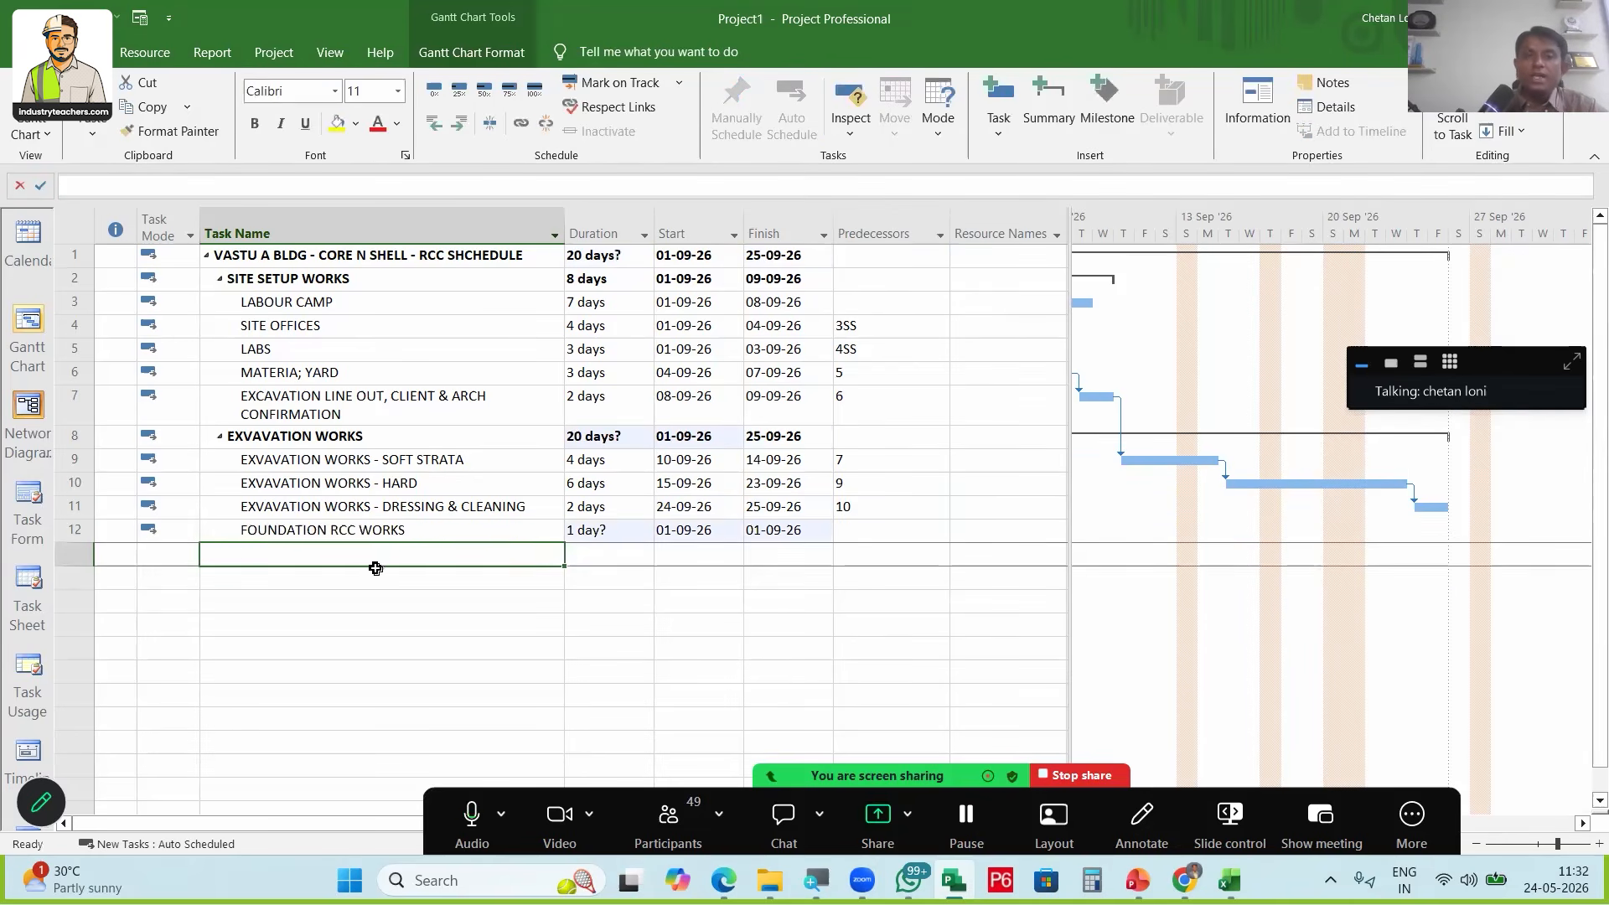
key(Return)
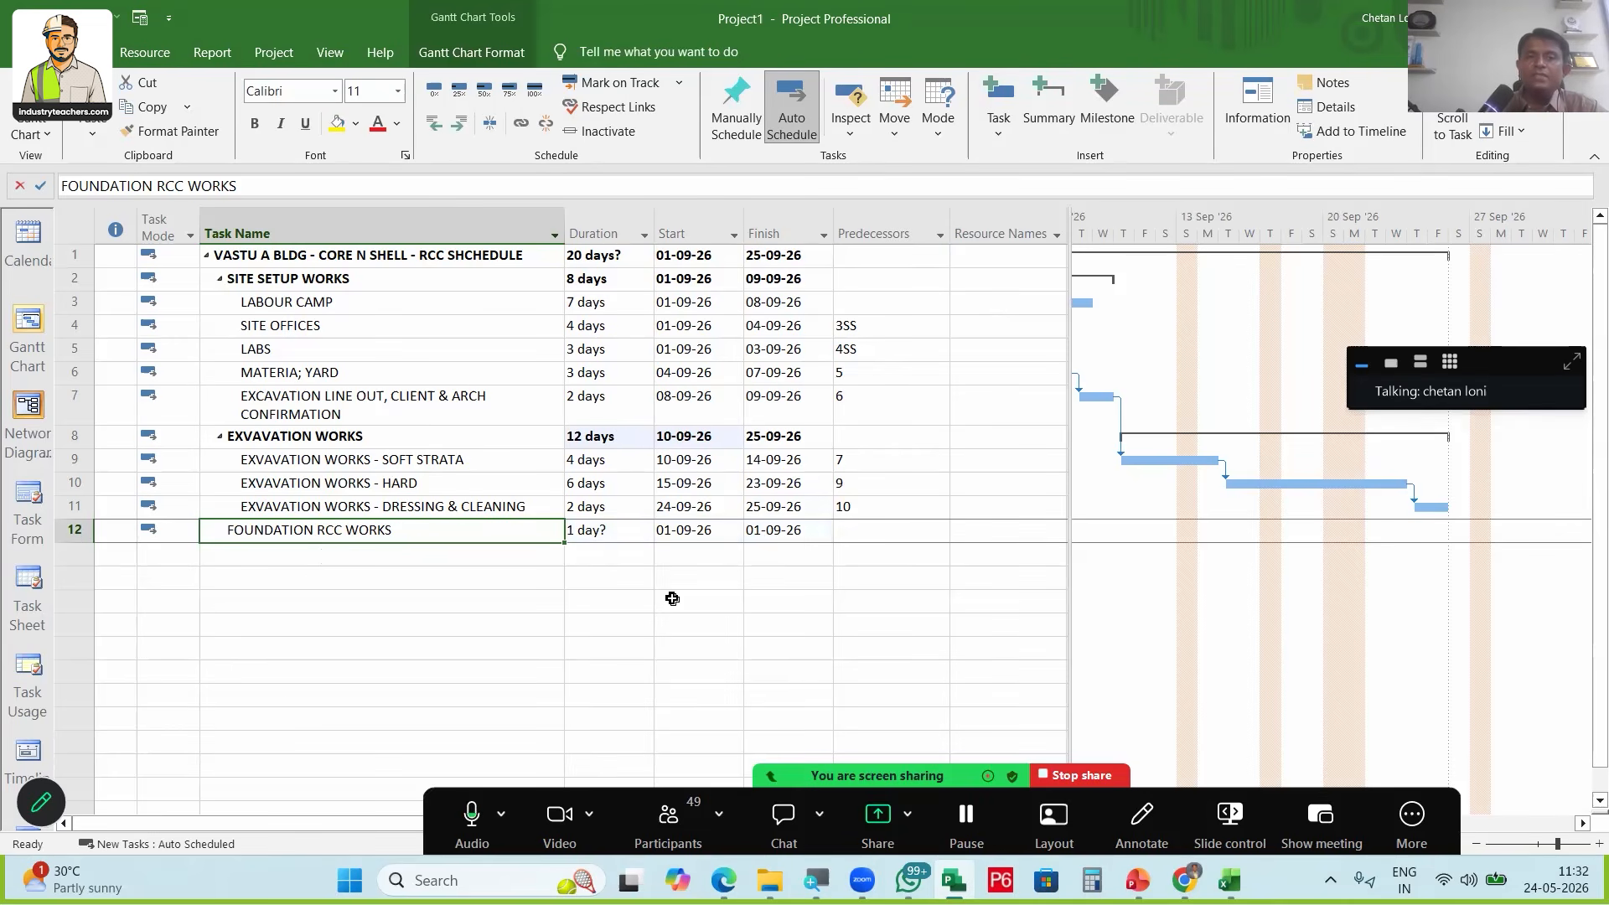
Add a PCC BELOW FOOTING, RAFT task below FOUNDATION RCC WORKS
key(Return)
text(PCC)
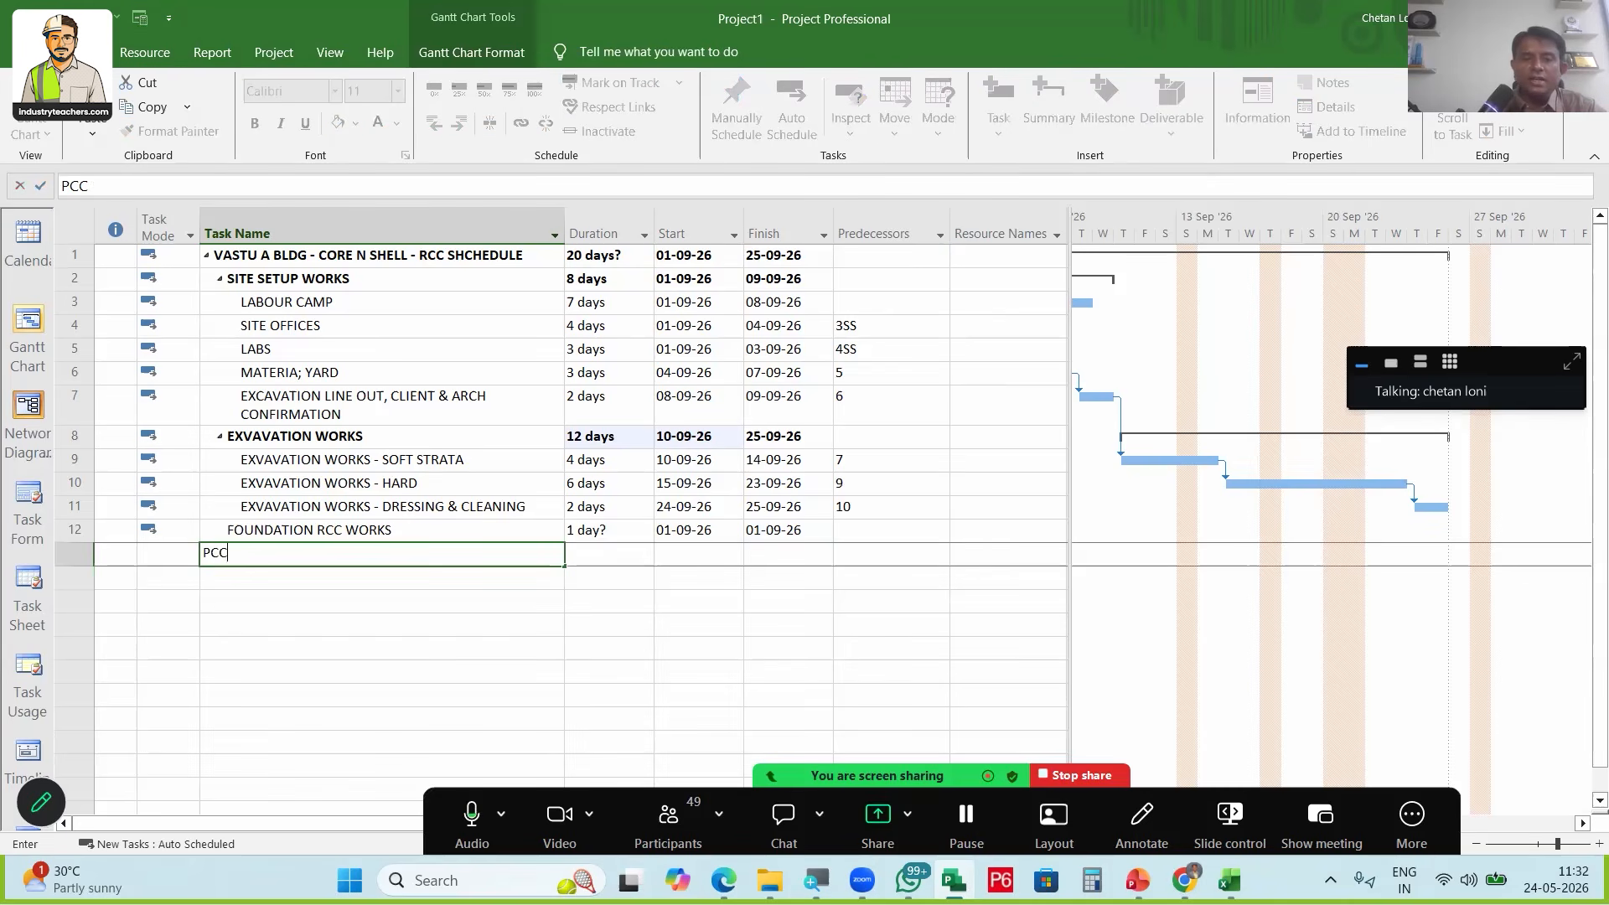
text( BELOW FOOTING, RAFT)
key(Return)
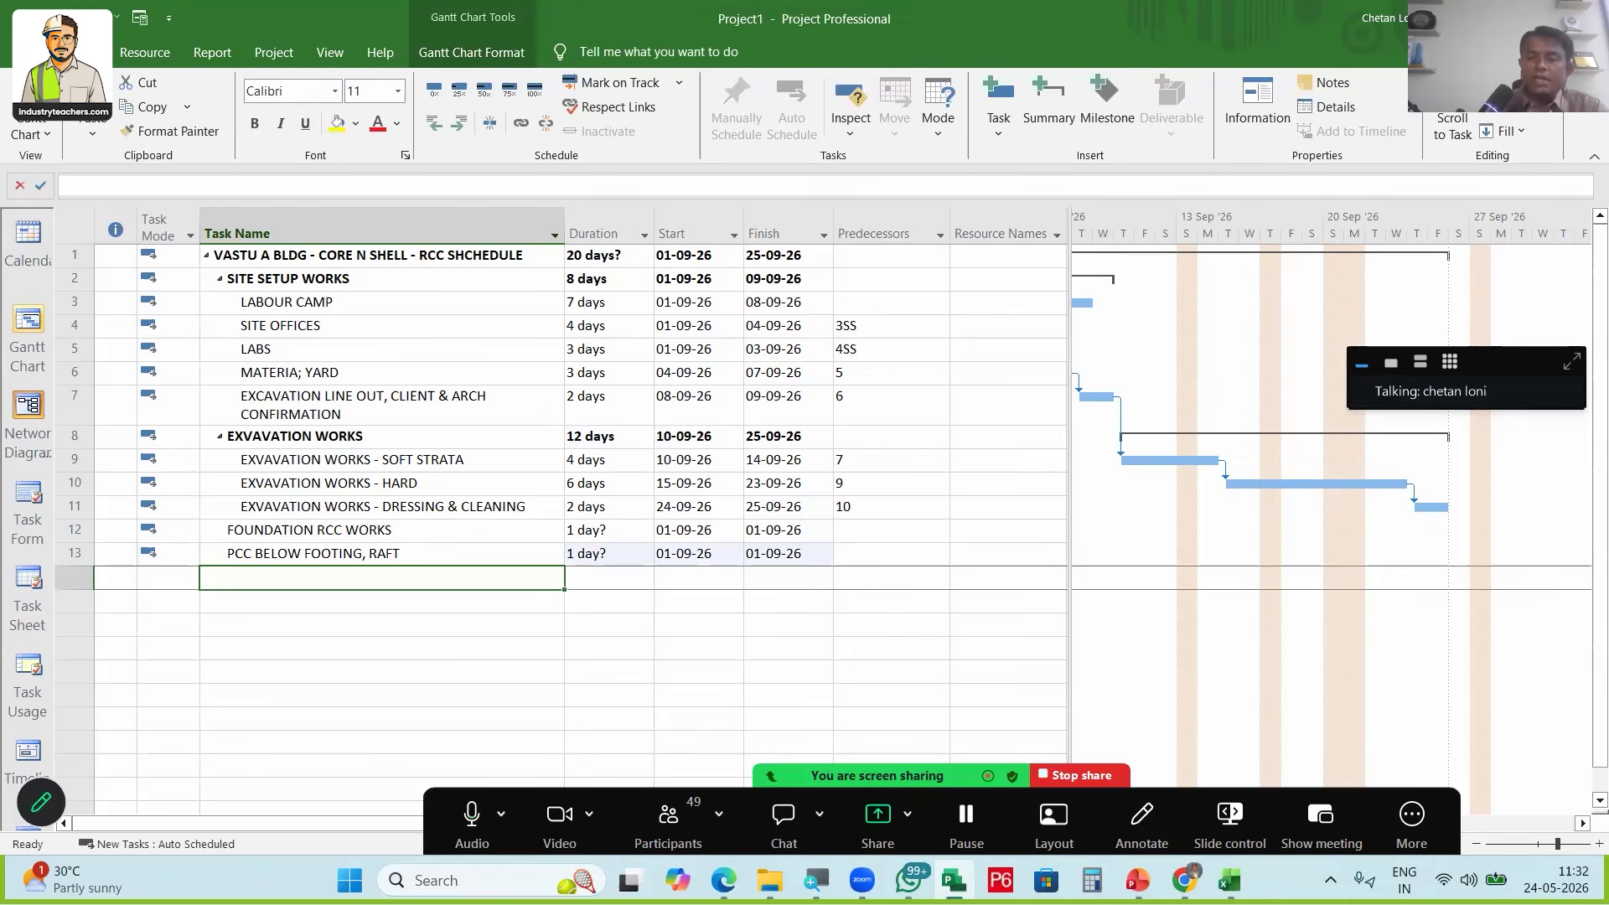
Look through the reference photos from PCC below raft to raft and footing casting, and return to the Microsoft Project schedule
click(769, 880)
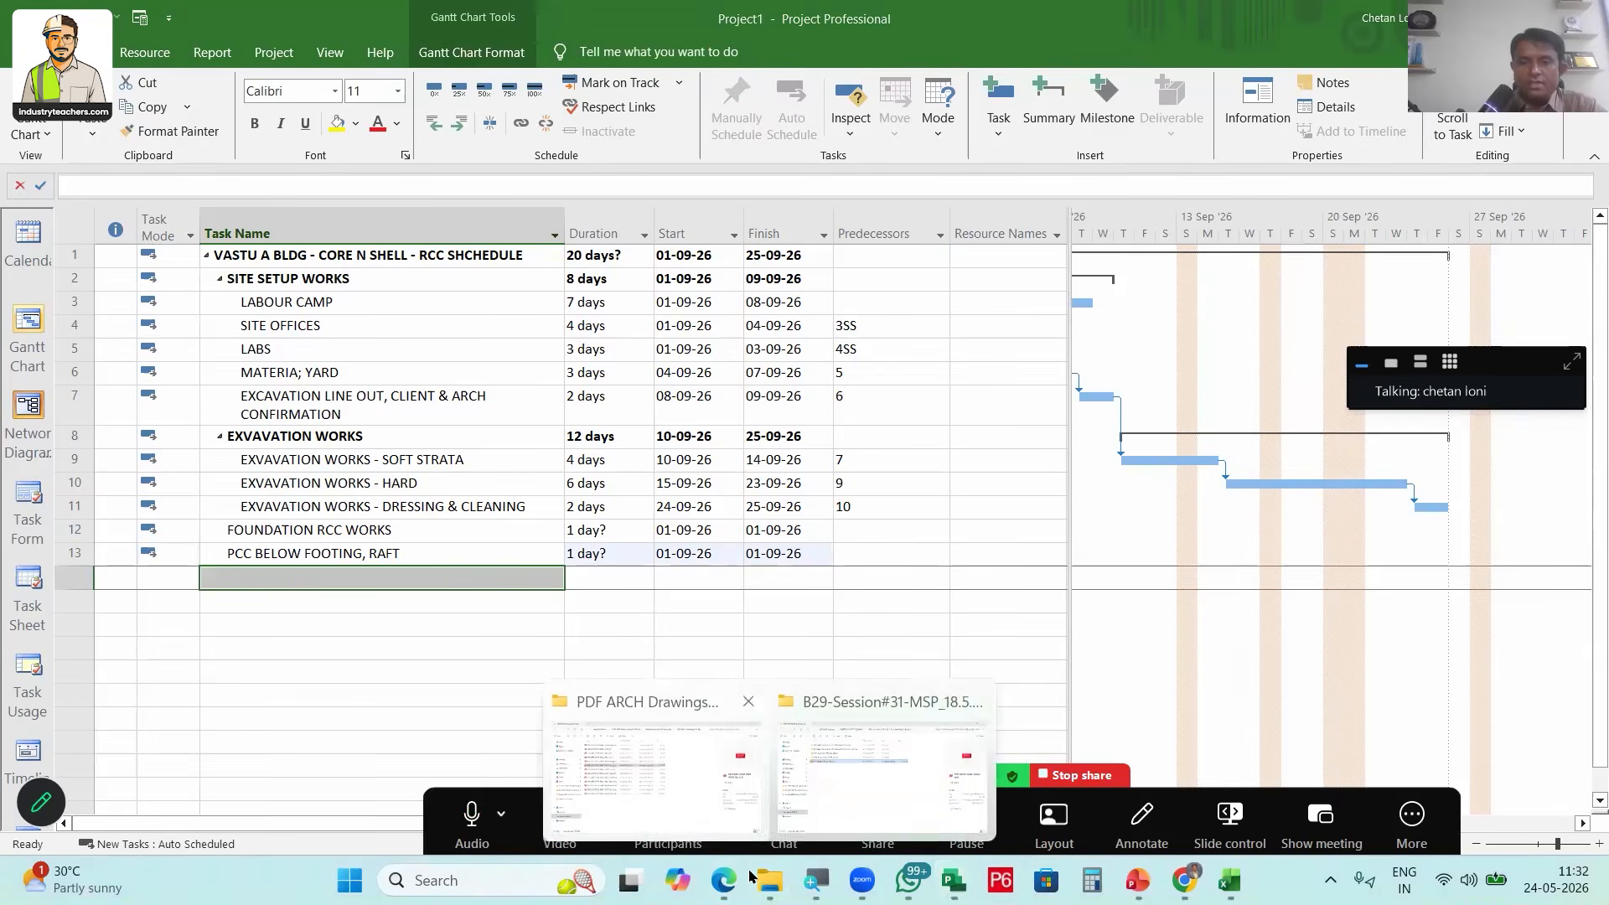
click(825, 809)
double_click(1195, 529)
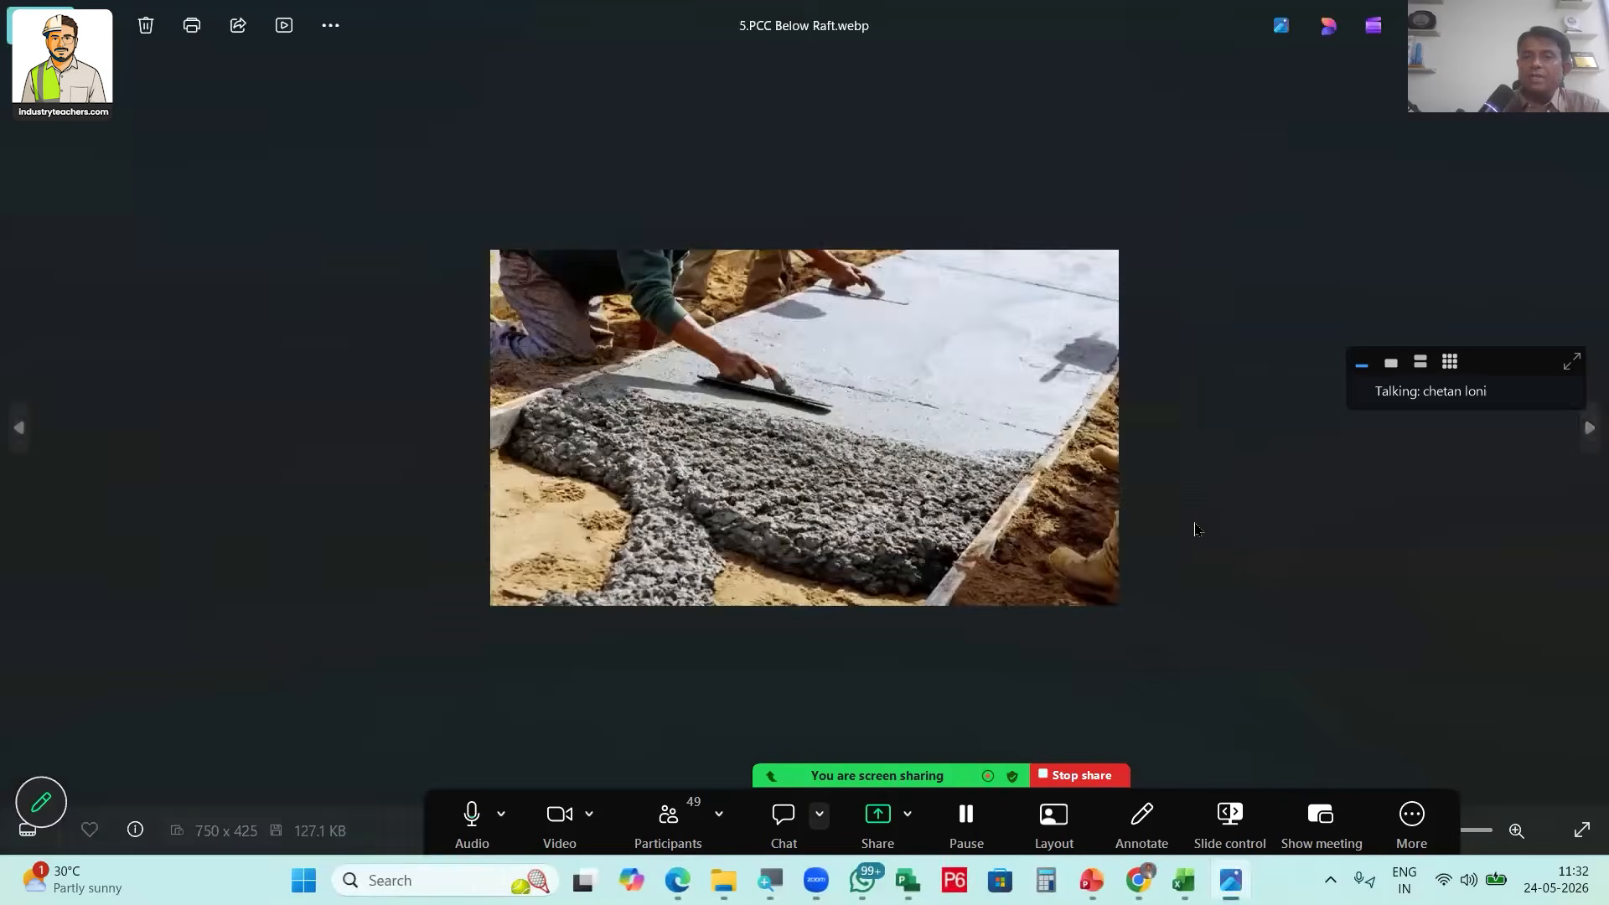
key(Right)
key(Left)
key(Right)
key(Left)
key(Right)
key(Right)
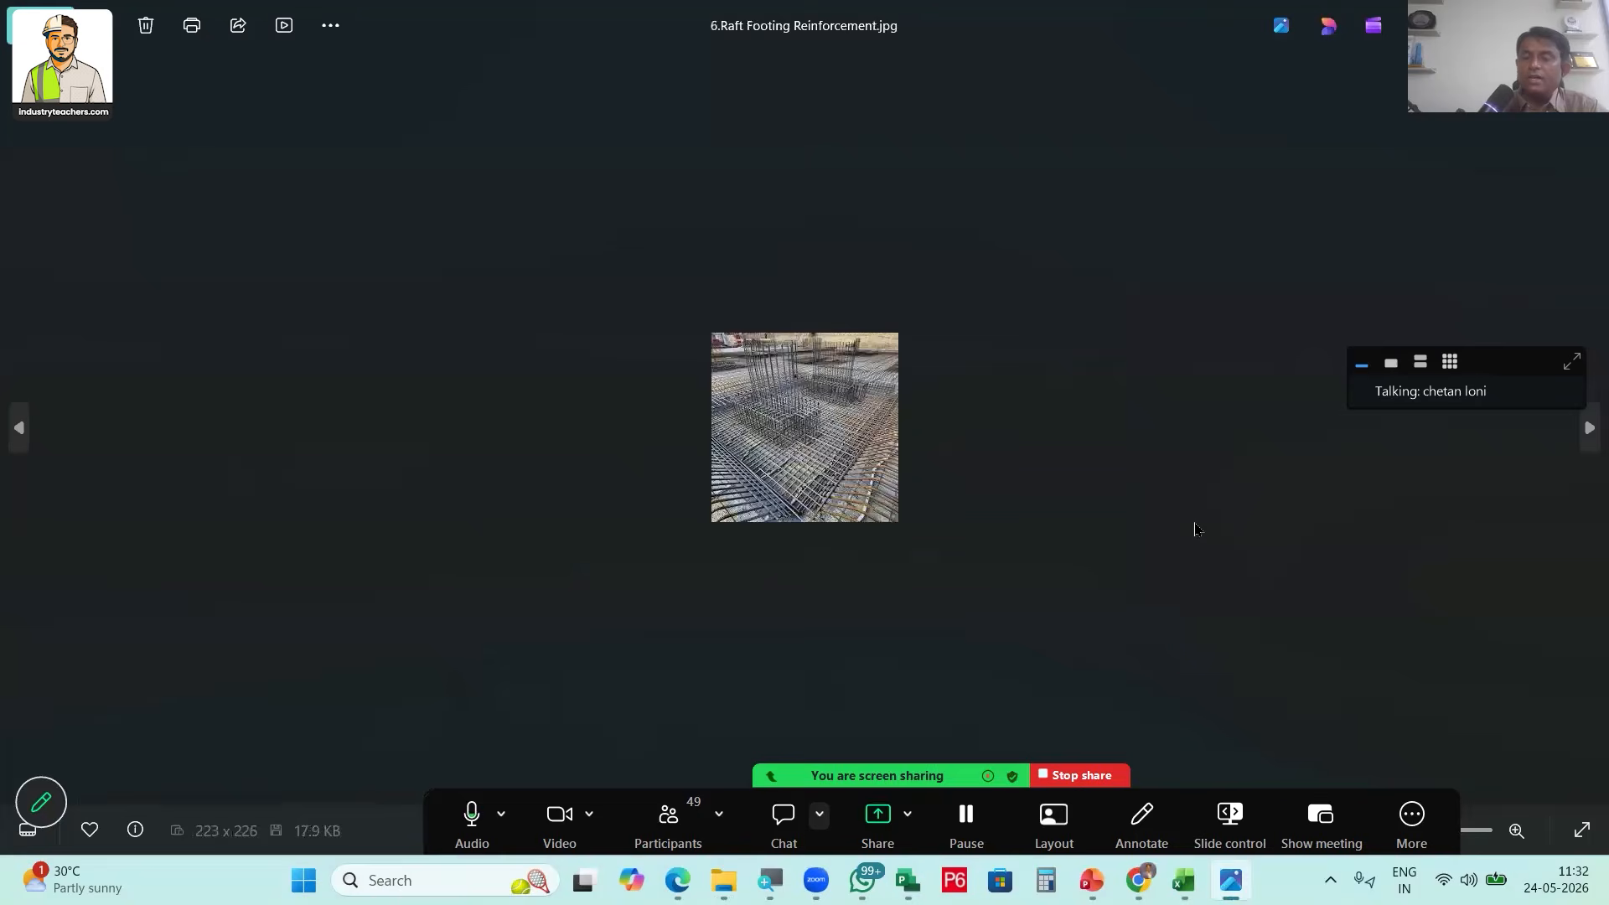
key(Right)
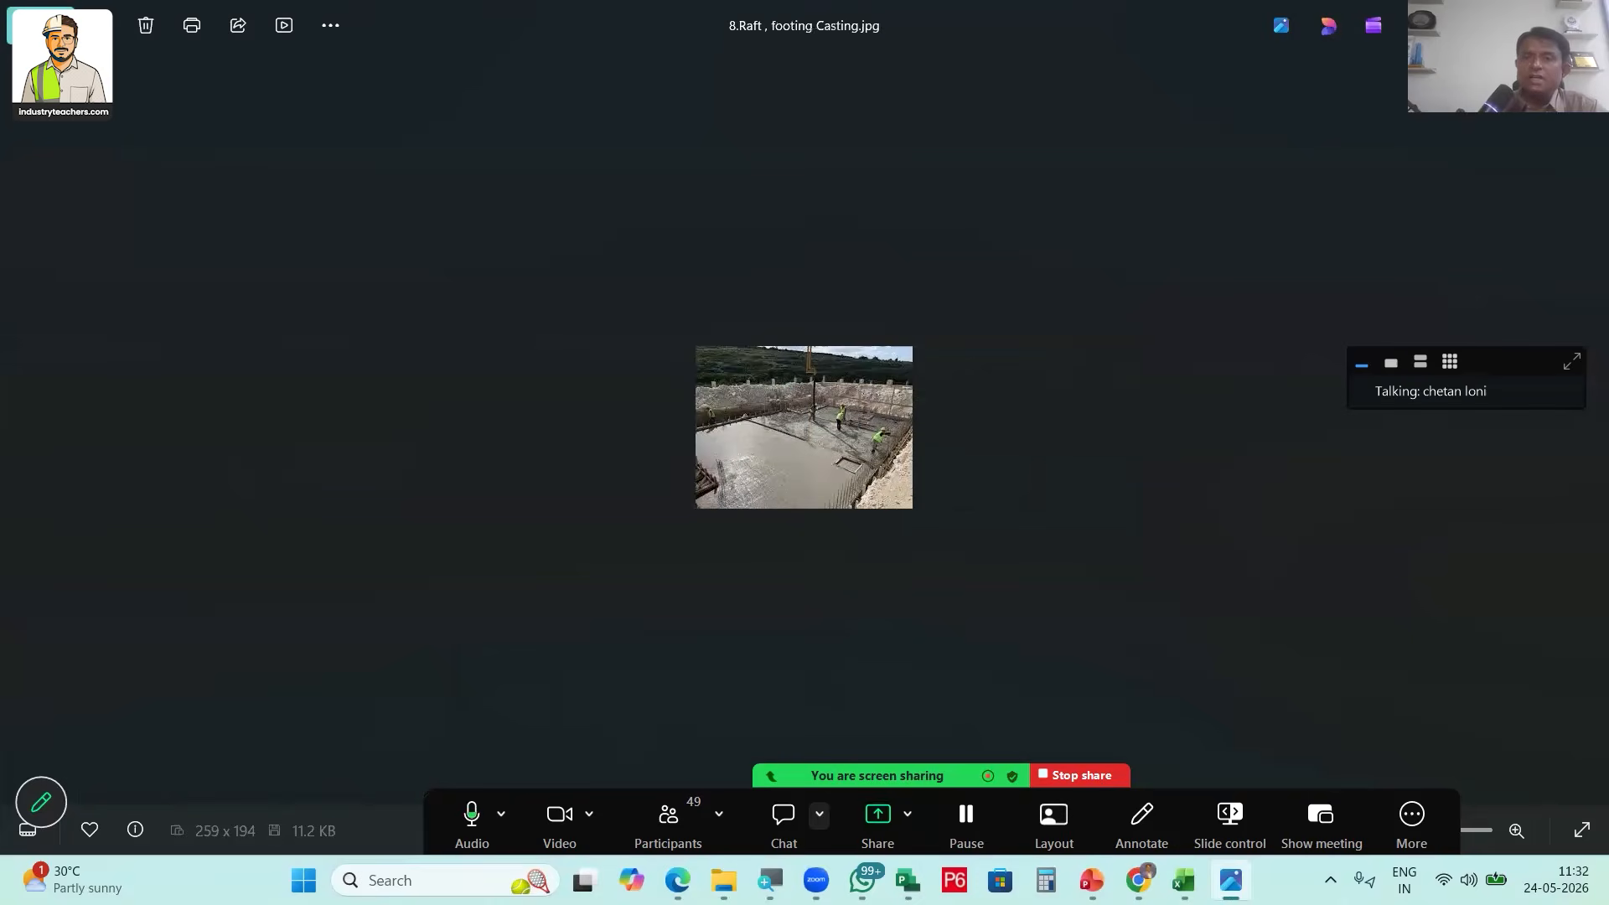
key(alt+F4)
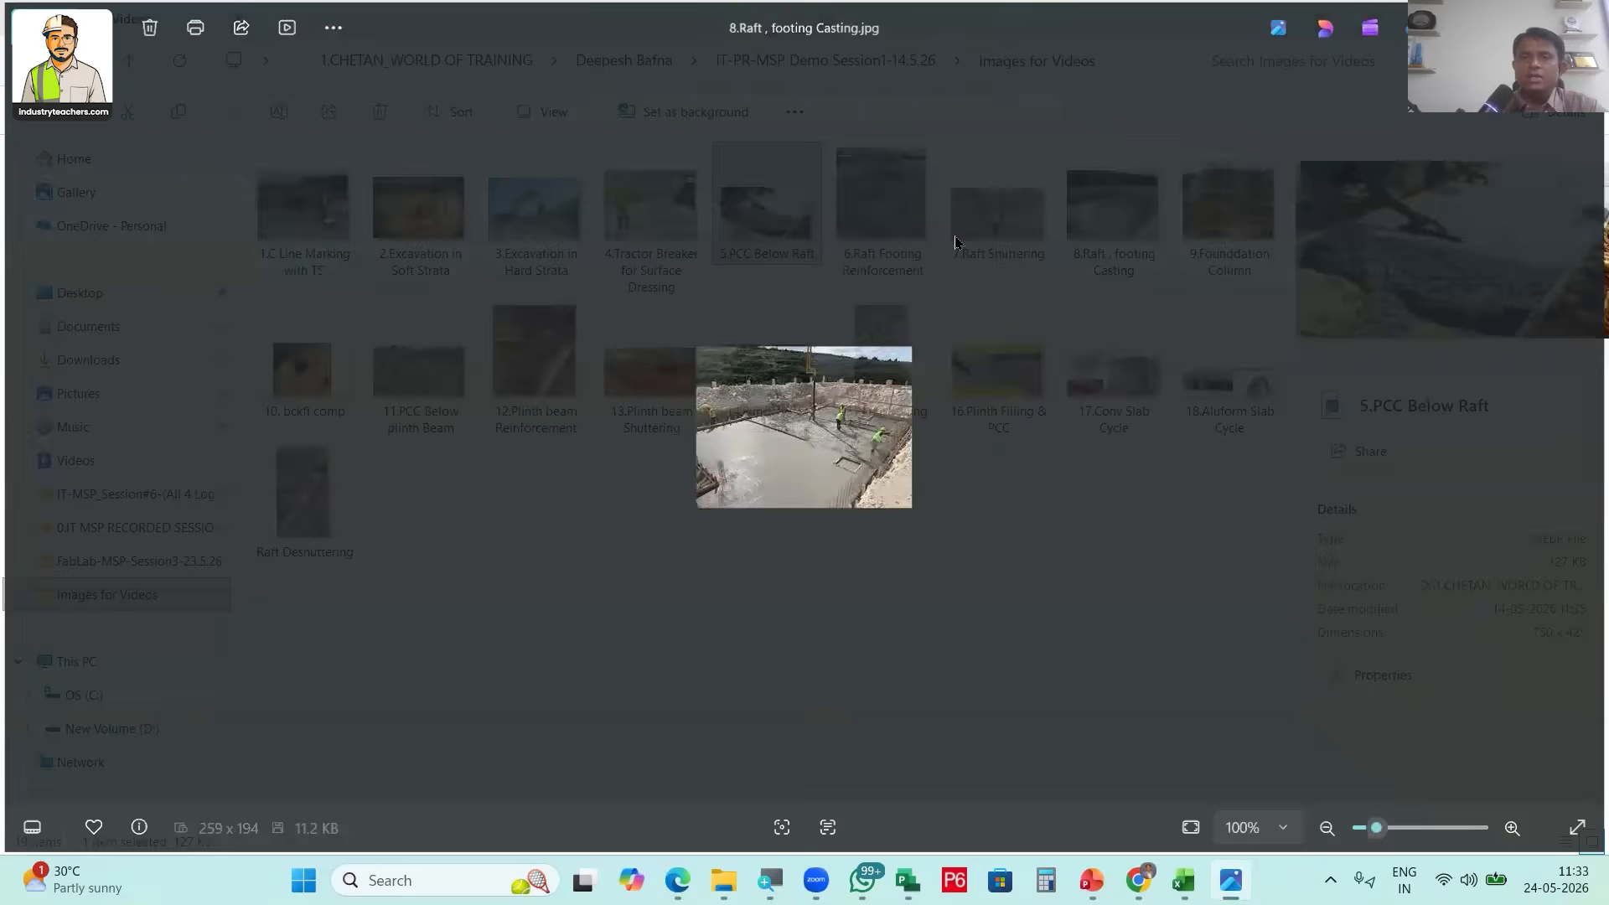
key(alt+Tab)
key(alt+Tab)
Indent the PCC BELOW FOOTING, RAFT task as a subtask of FOUNDATION RCC WORKS
key(Up)
key(Up)
key(Up)
key(Down)
key(Down)
key(alt+shift+Right)
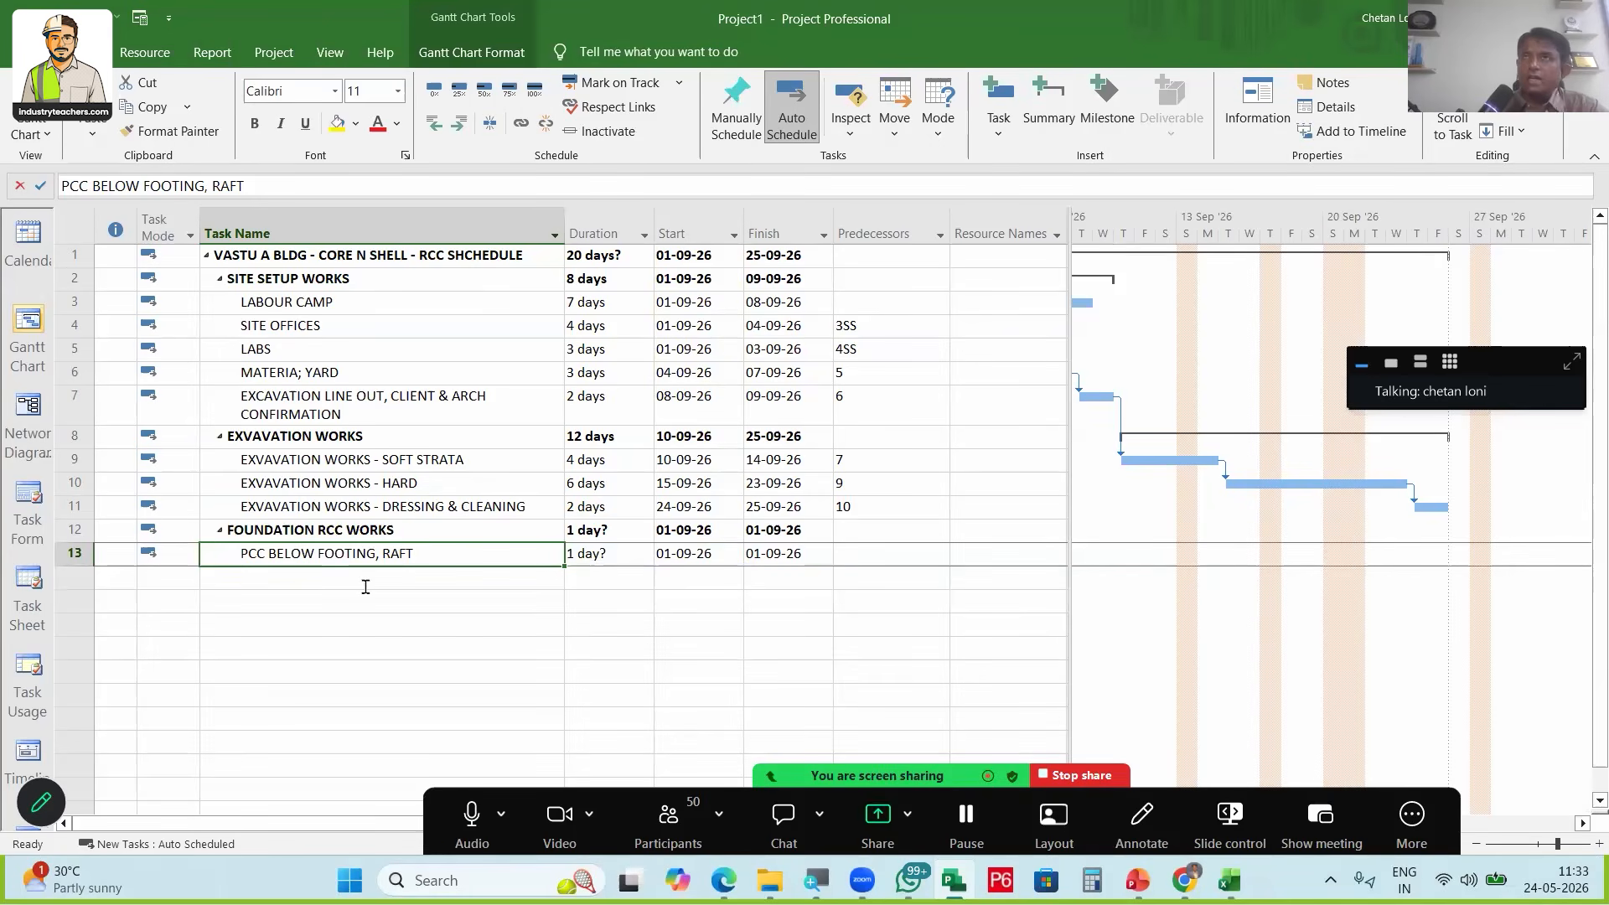
Add a FOOTING & RAFT REF task below the PCC task and repeat its name in the two rows below
click(365, 580)
text(FOOTING & RA)
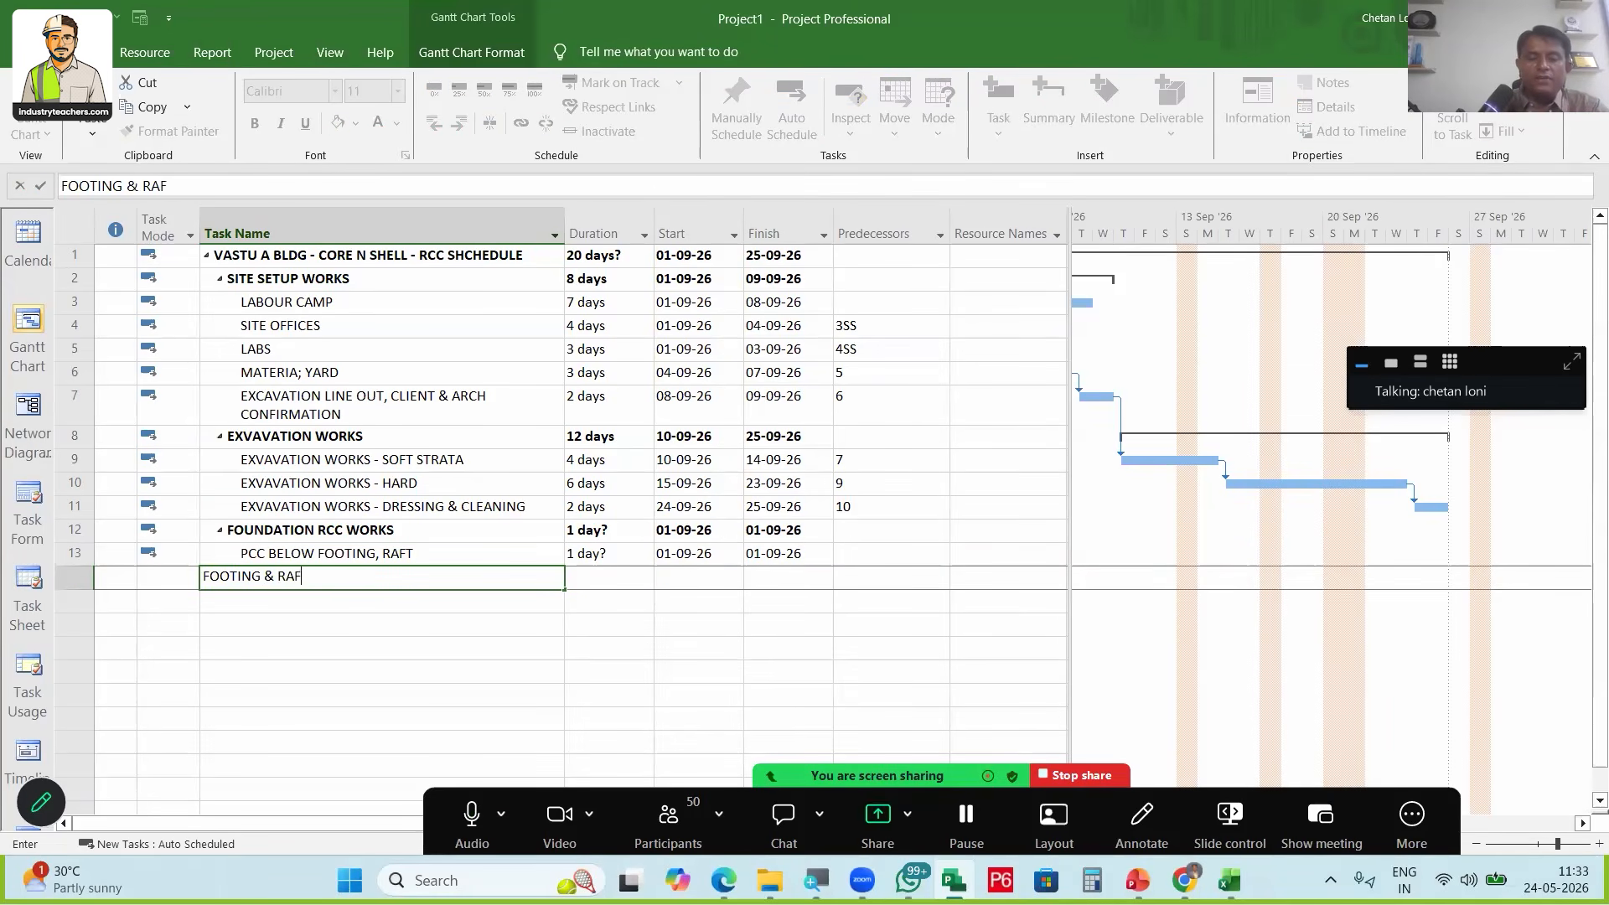
text(F)
key(Return)
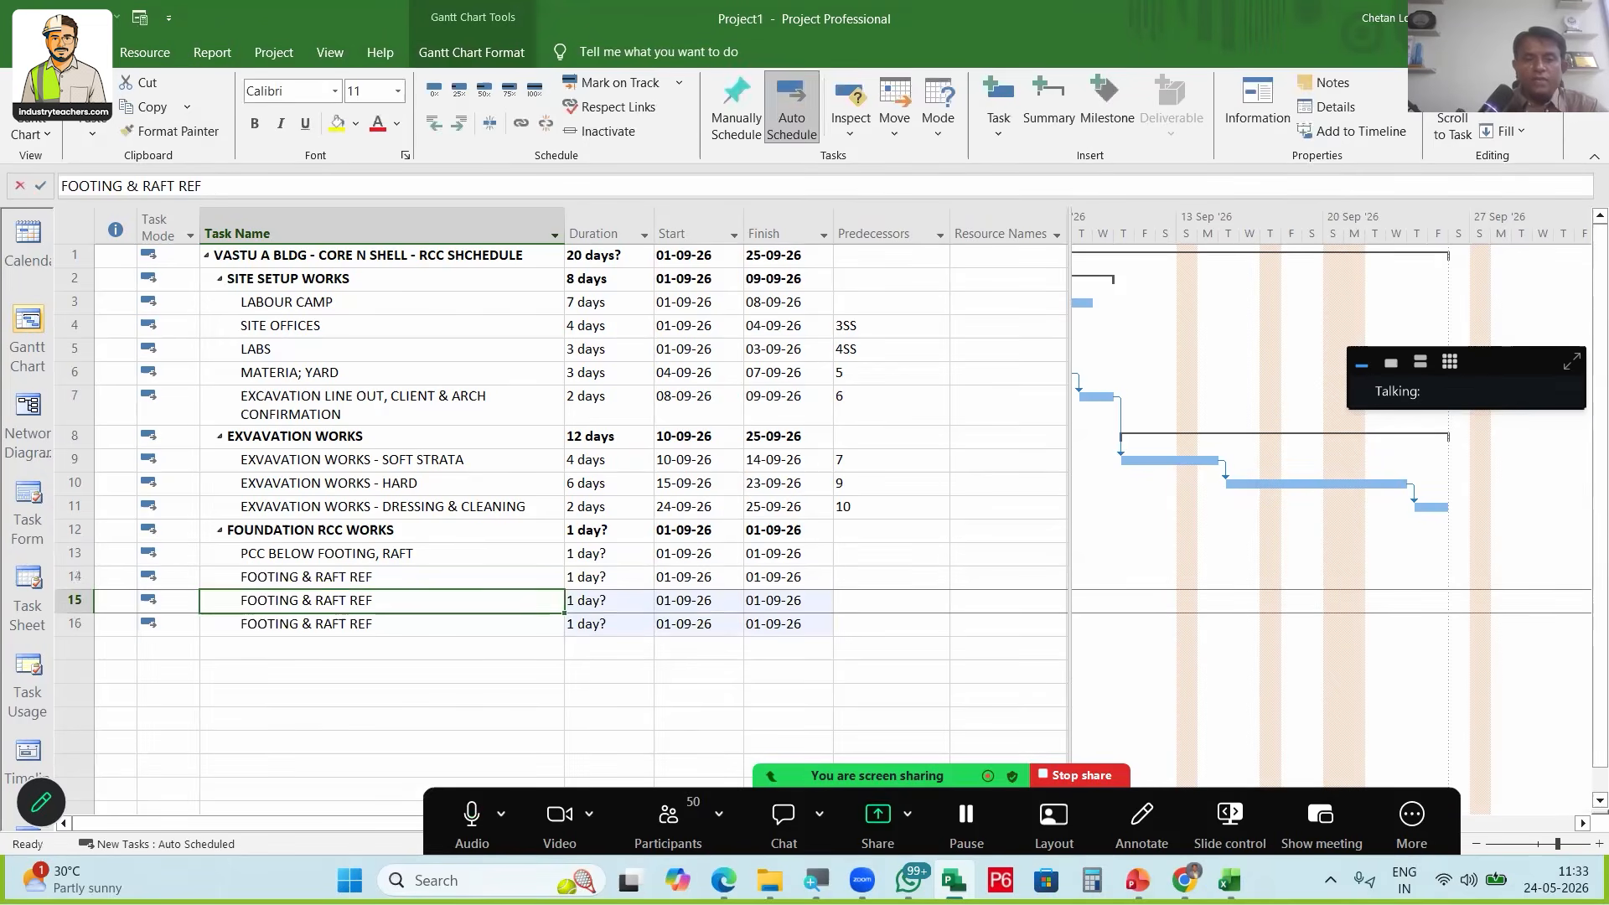
Rename the two lower FOOTING & RAFT REF copies as FOOTING & RAFT SHUTTERING and FOOTING & RAFT CASTING
key(F2)
key(BackSpace)
key(BackSpace)
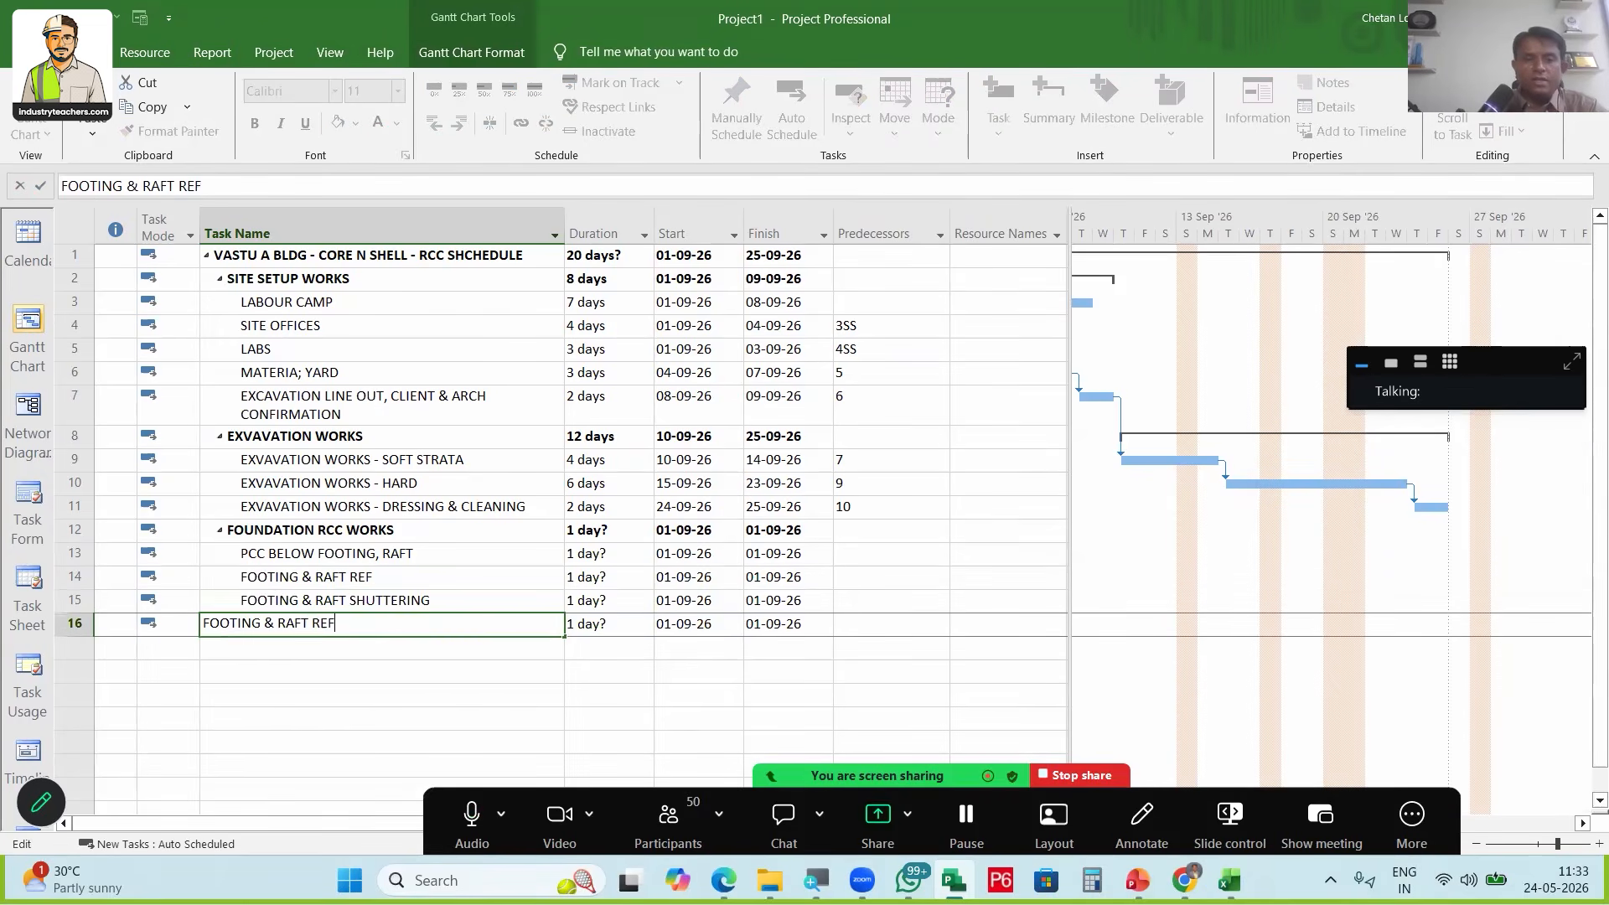
key(BackSpace)
key(BackSpace)
key(BackSpace)
text(C)
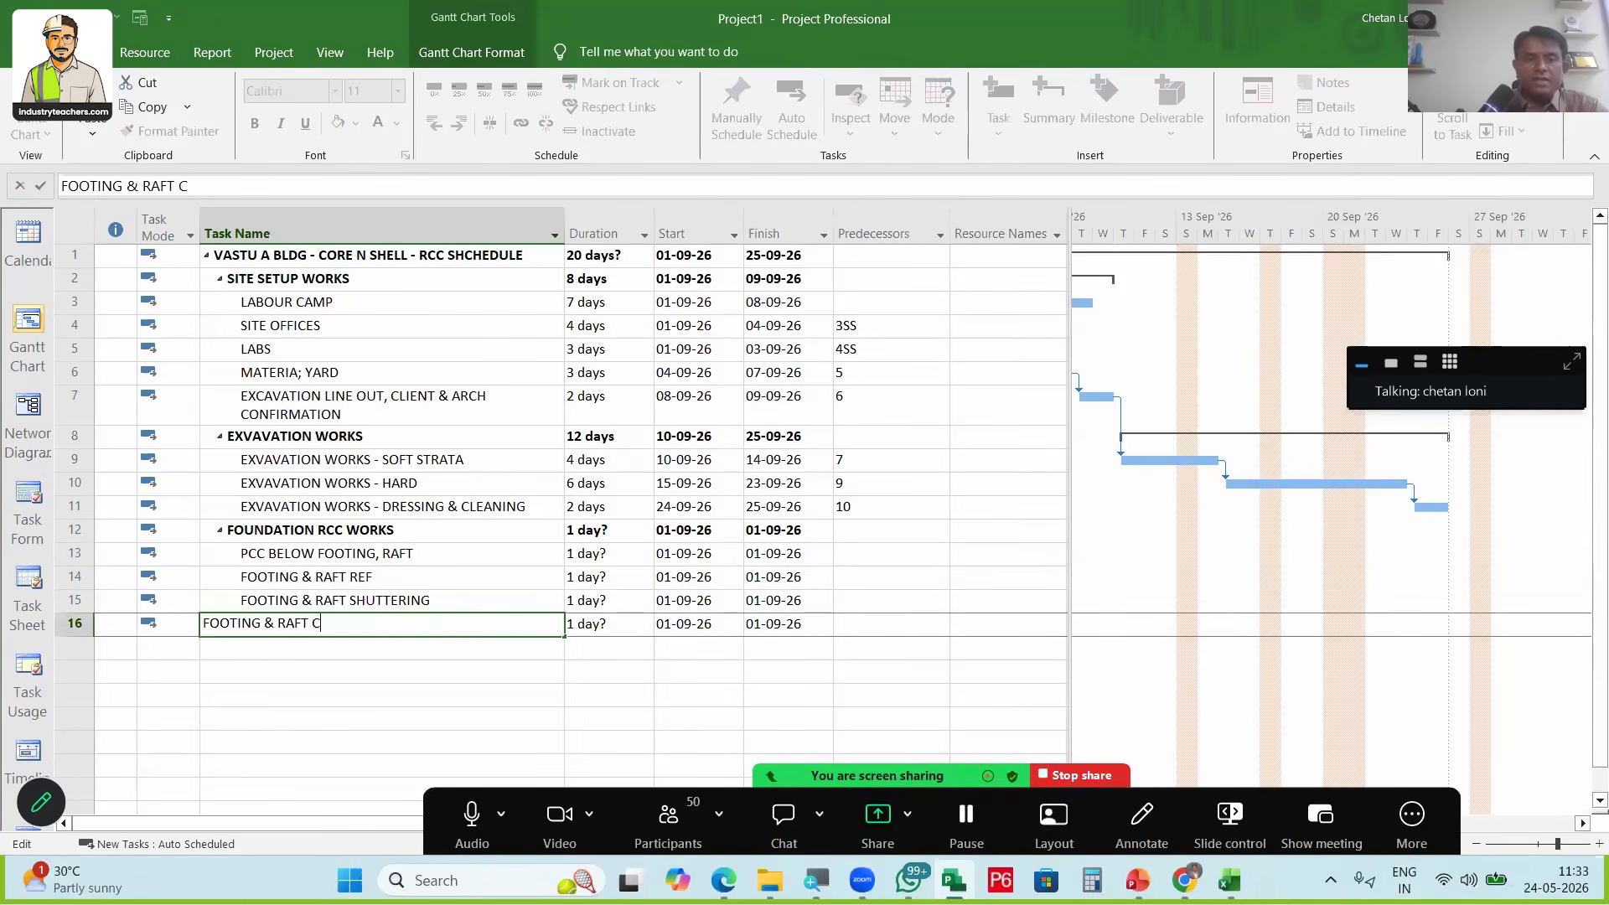
text(ASTING)
key(Return)
Set the duration of the PCC BELOW FOOTING, RAFT task to 3 days
key(Up)
key(Up)
key(Up)
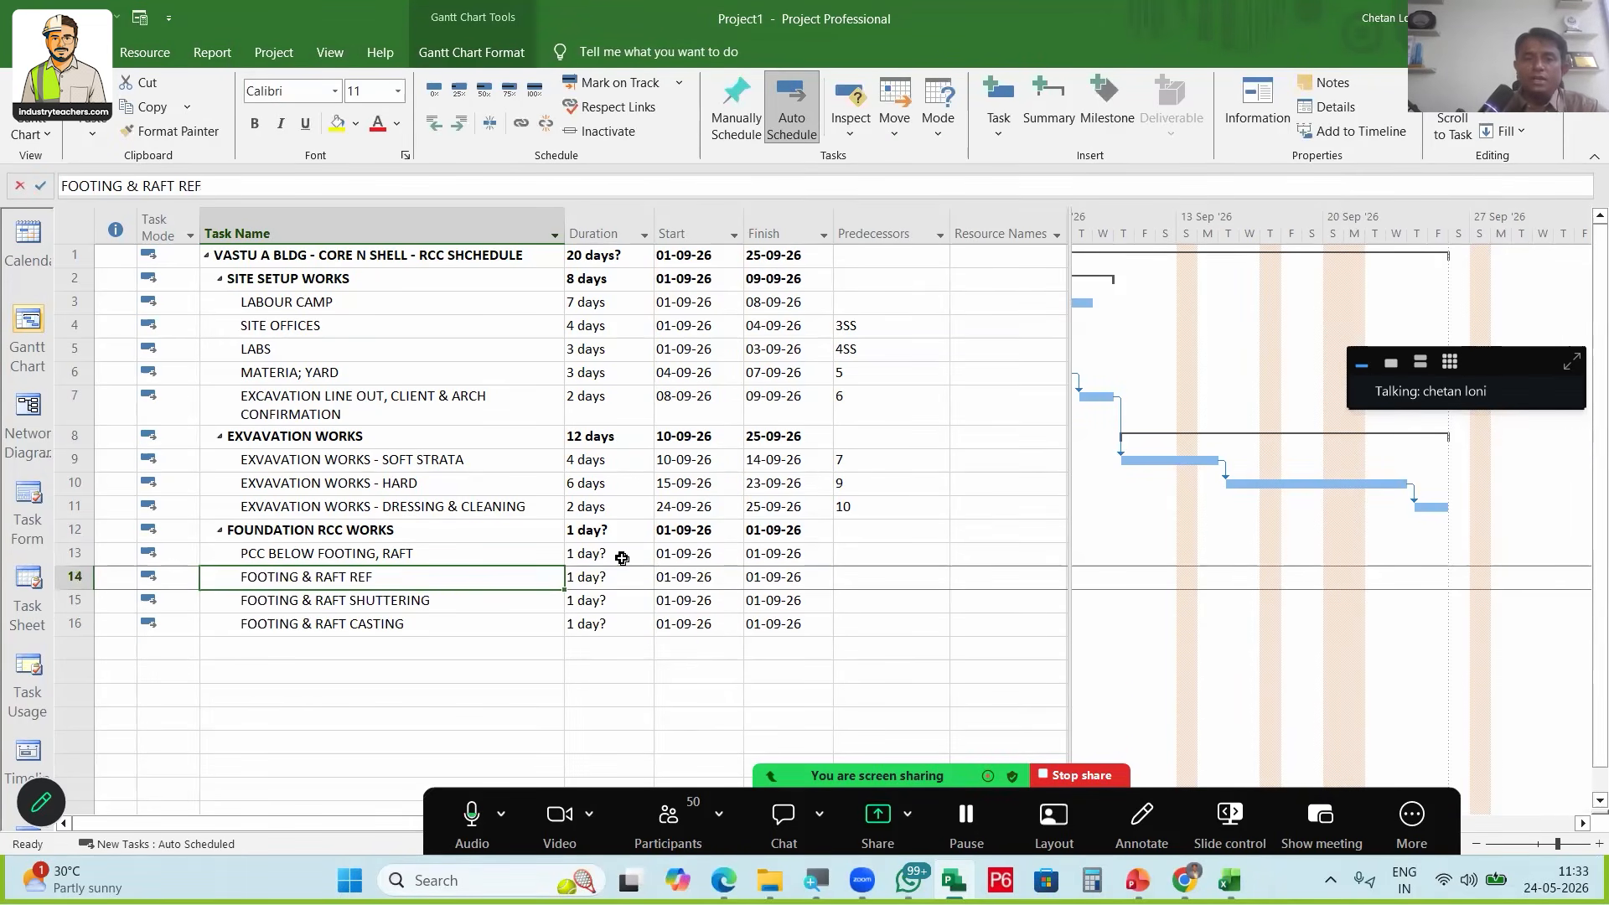
click(622, 558)
text(3)
key(Return)
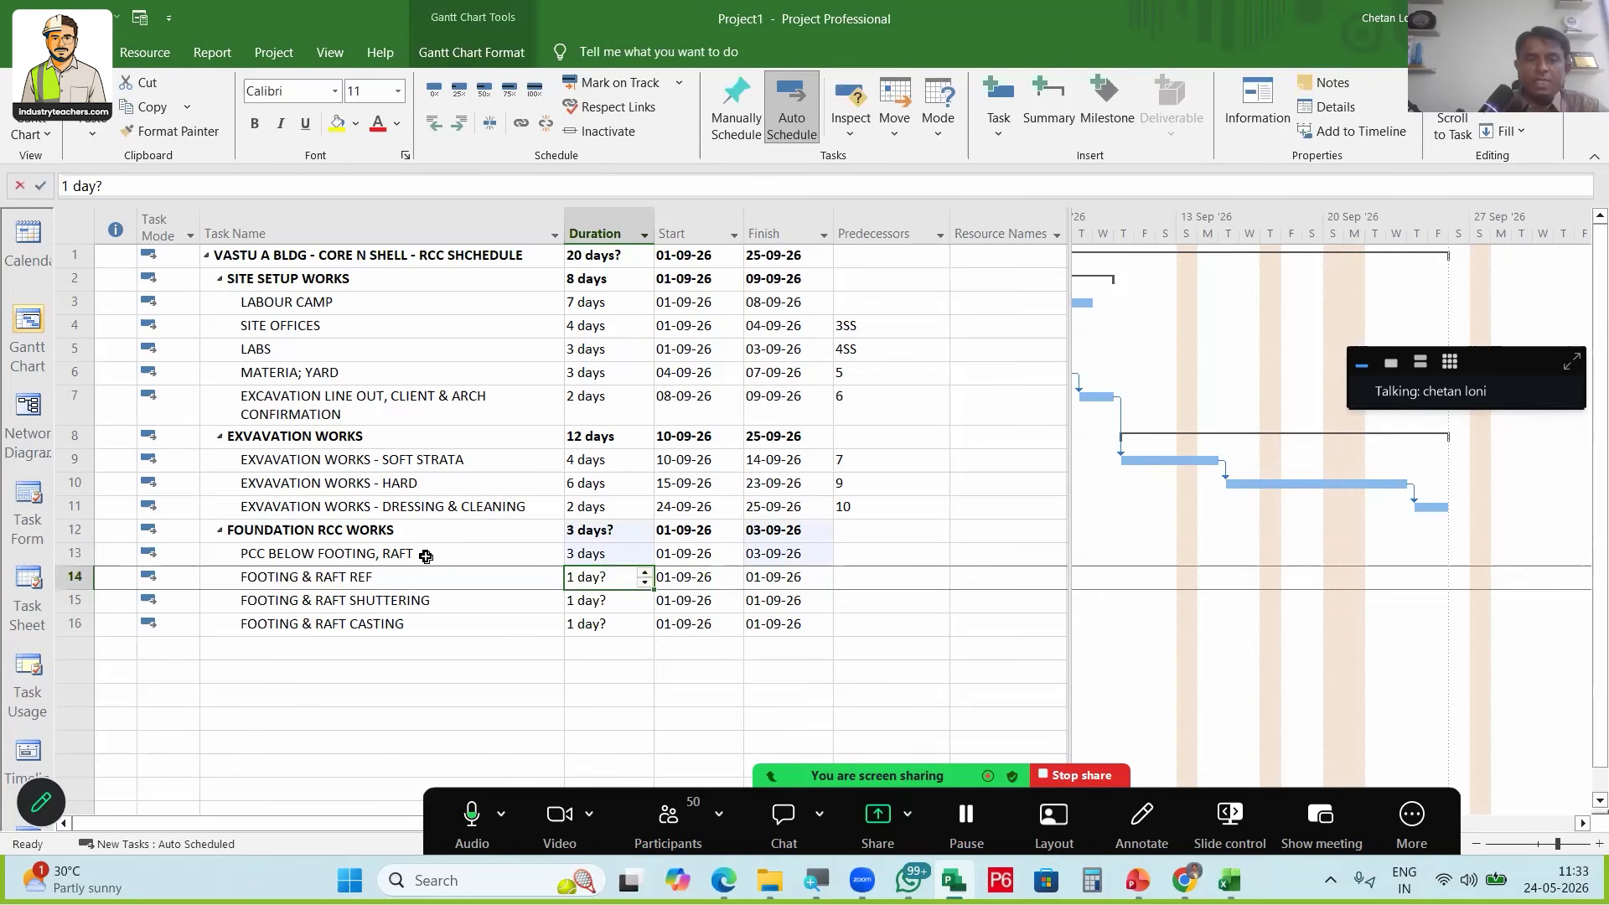
Rename the PCC task as PCC BELOW FOOTING, RAFT, CLINE MARKING WITH TS, CLINT & ARCH CONFIRM and set its duration to 4 days
click(425, 555)
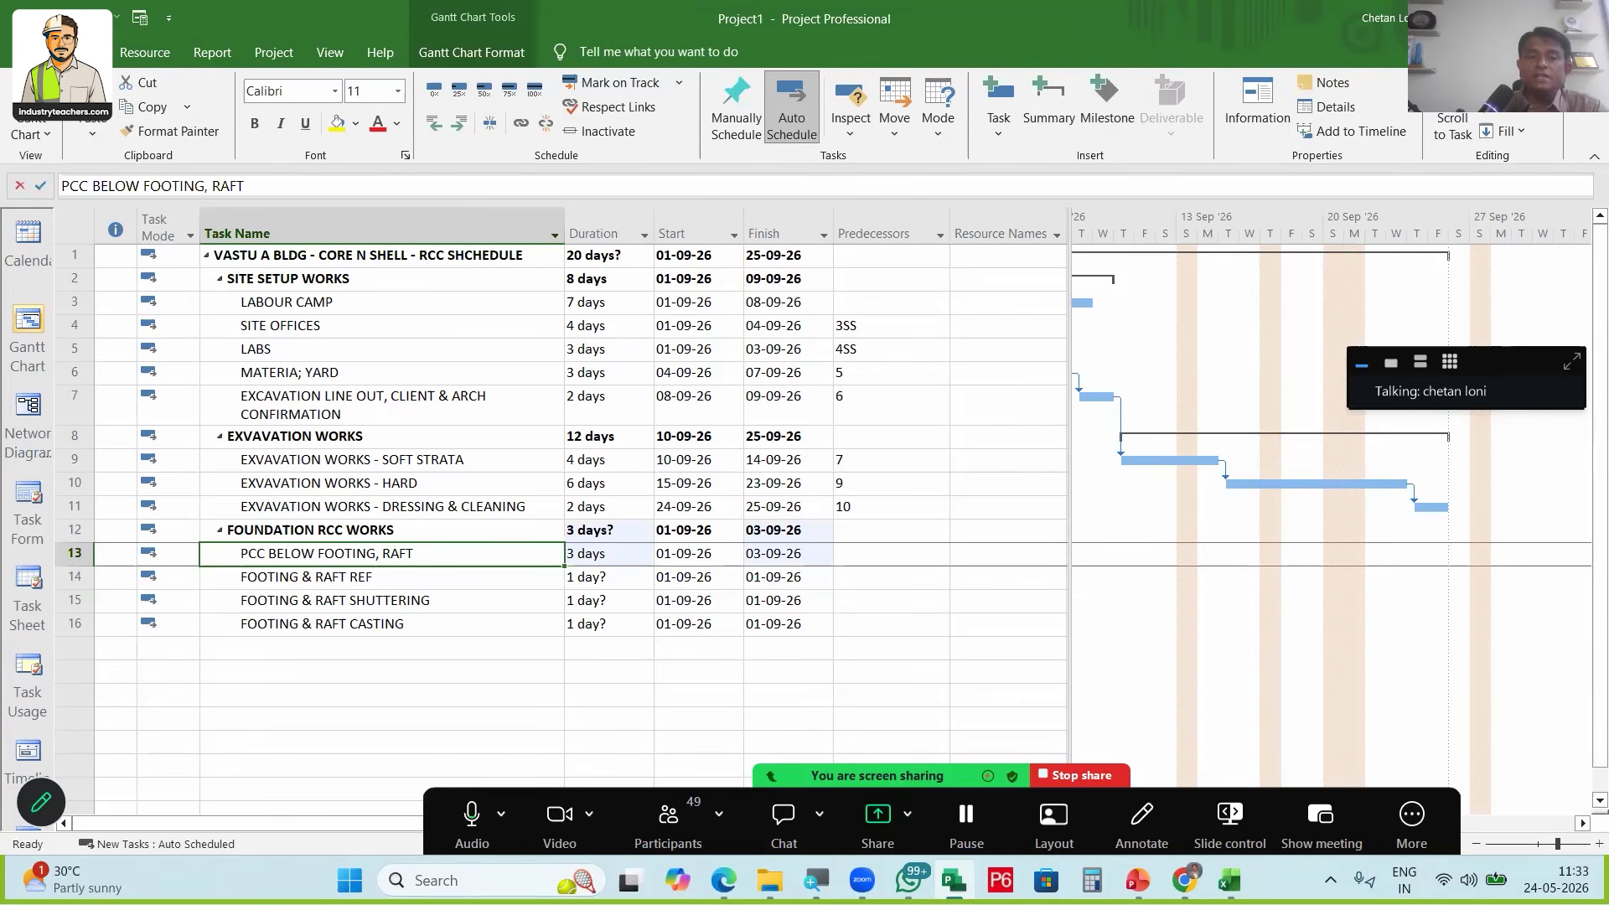
key(F2)
text(, CLINE MARKING)
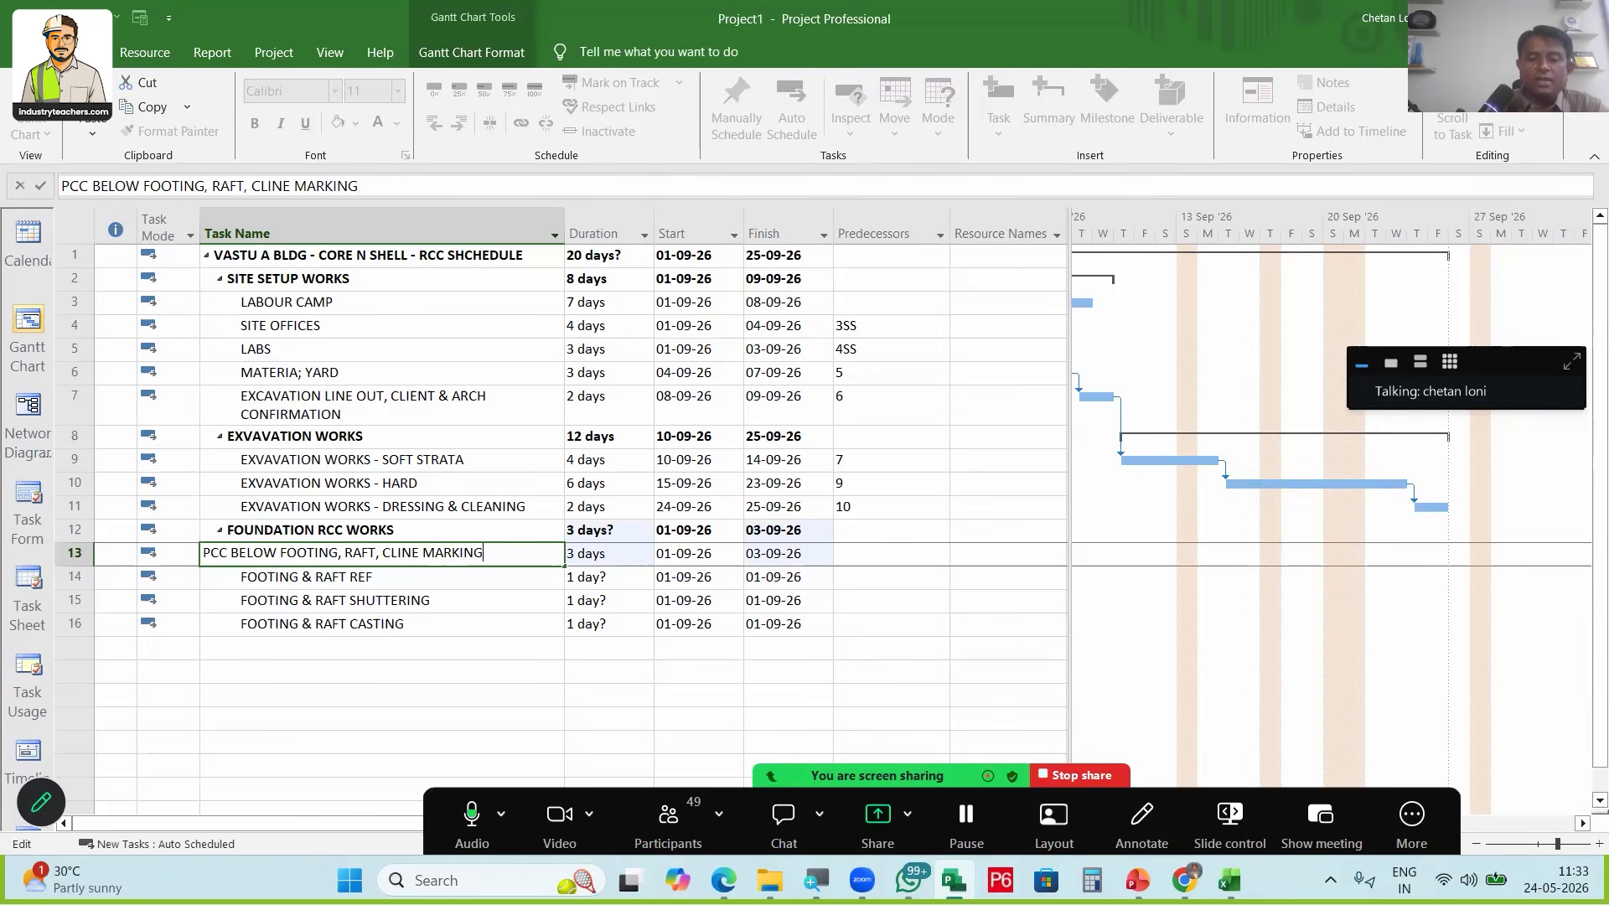
text( WITH TS)
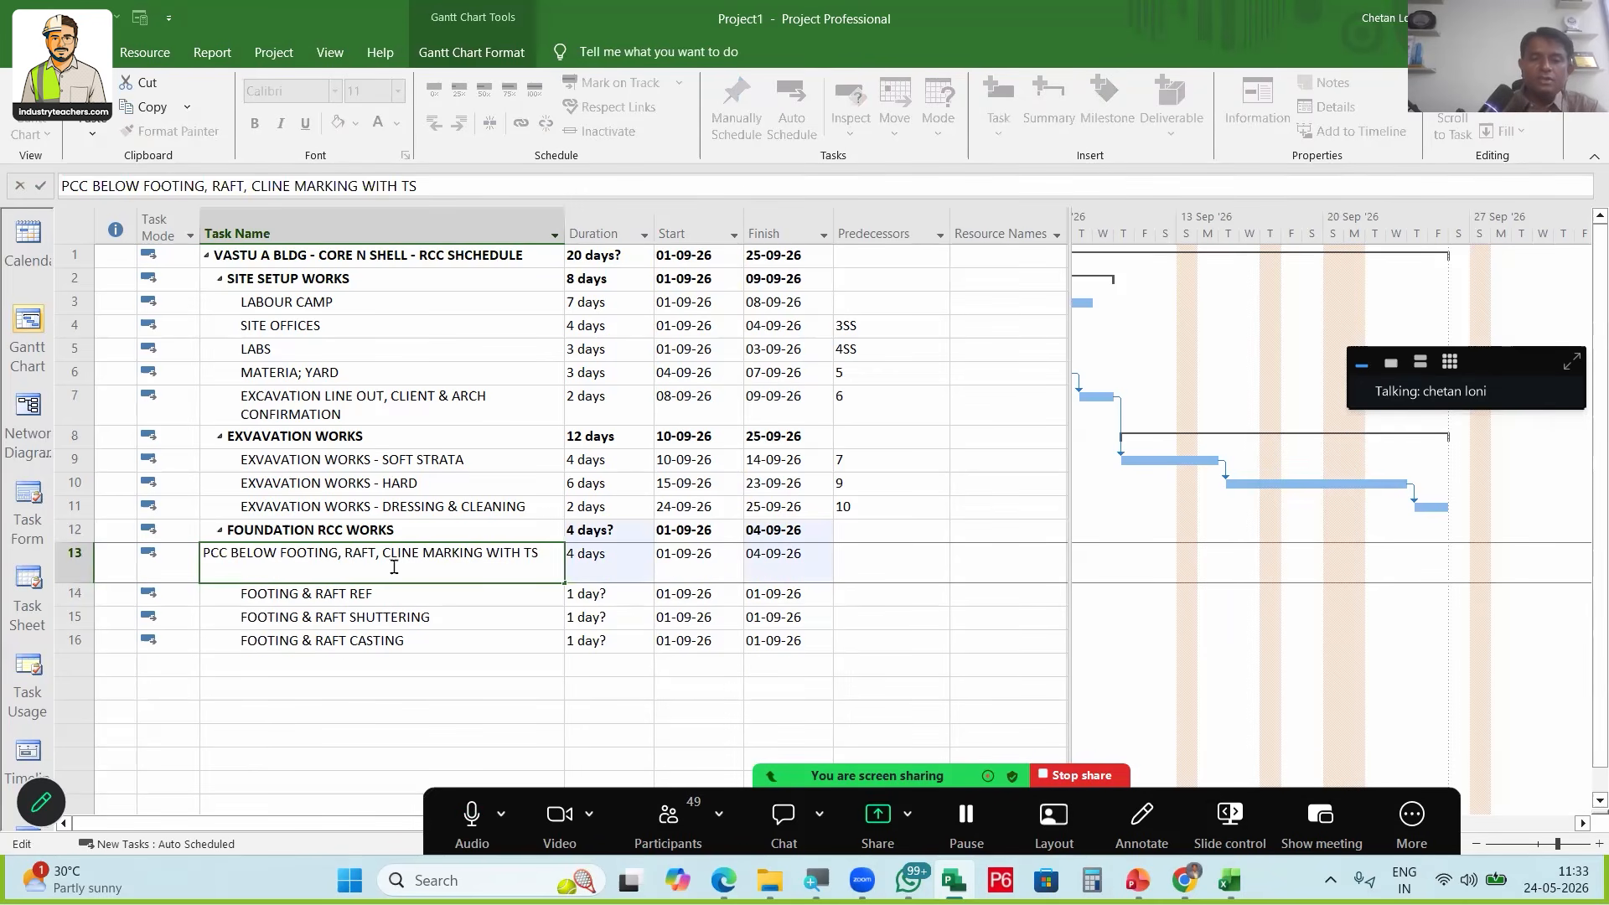
text(, CLINT & ARCH CONFIR)
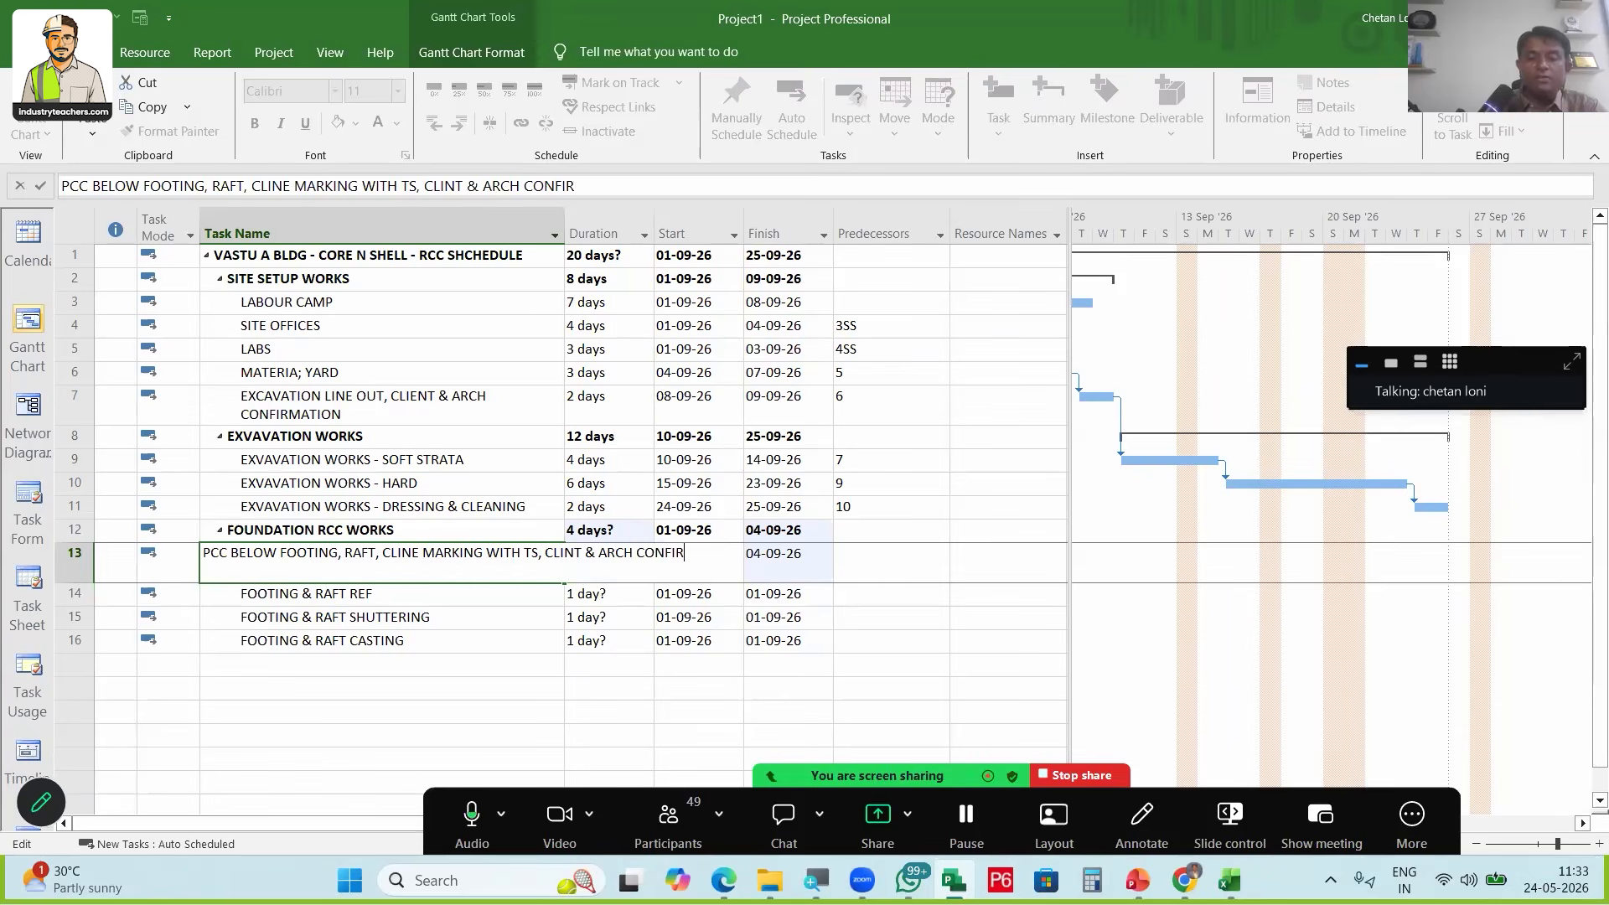
text(M)
key(Return)
key(Up)
key(Right)
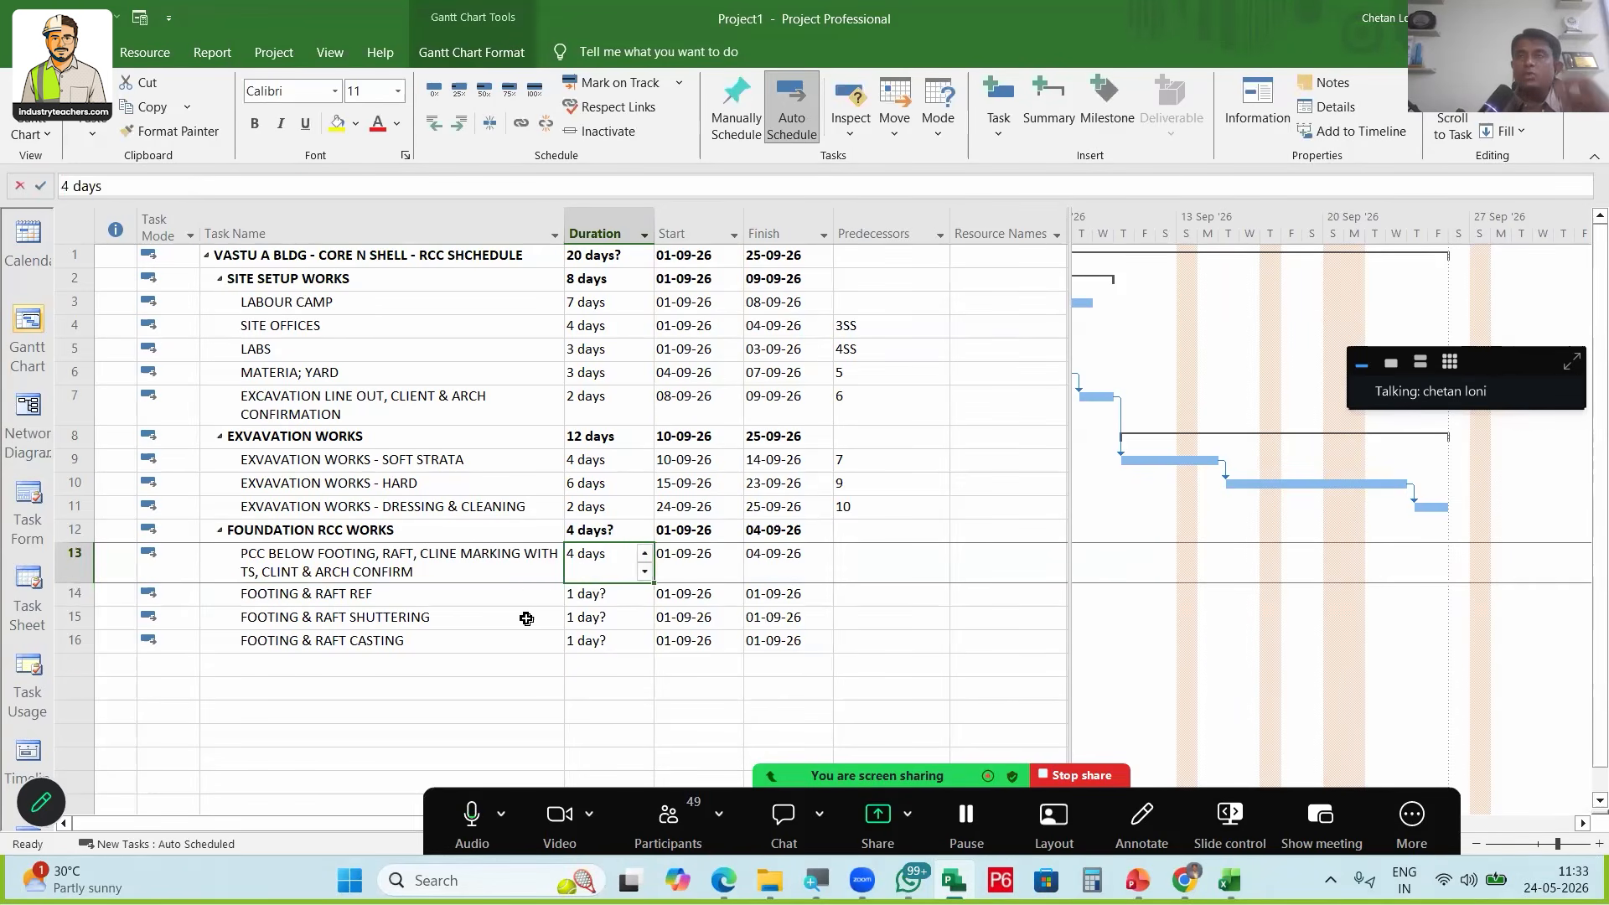
key(Return)
Set the durations of FOOTING & RAFT REF to 15 days and of FOOTING & RAFT SHUTTERING and CASTING to 7 days each
click(613, 593)
text(15)
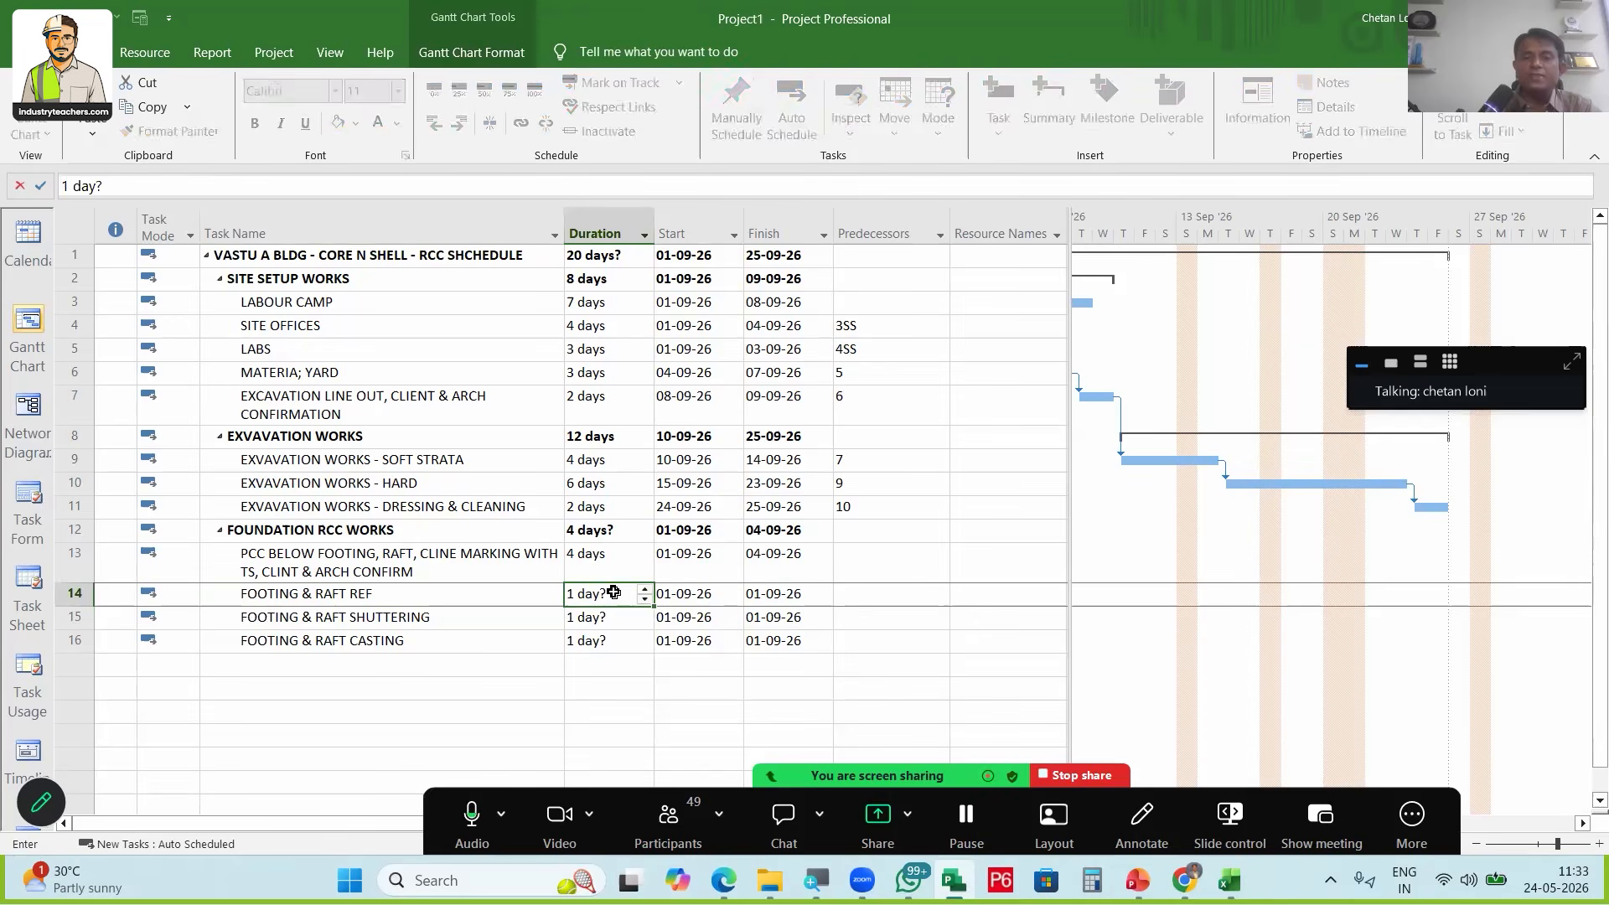
key(Return)
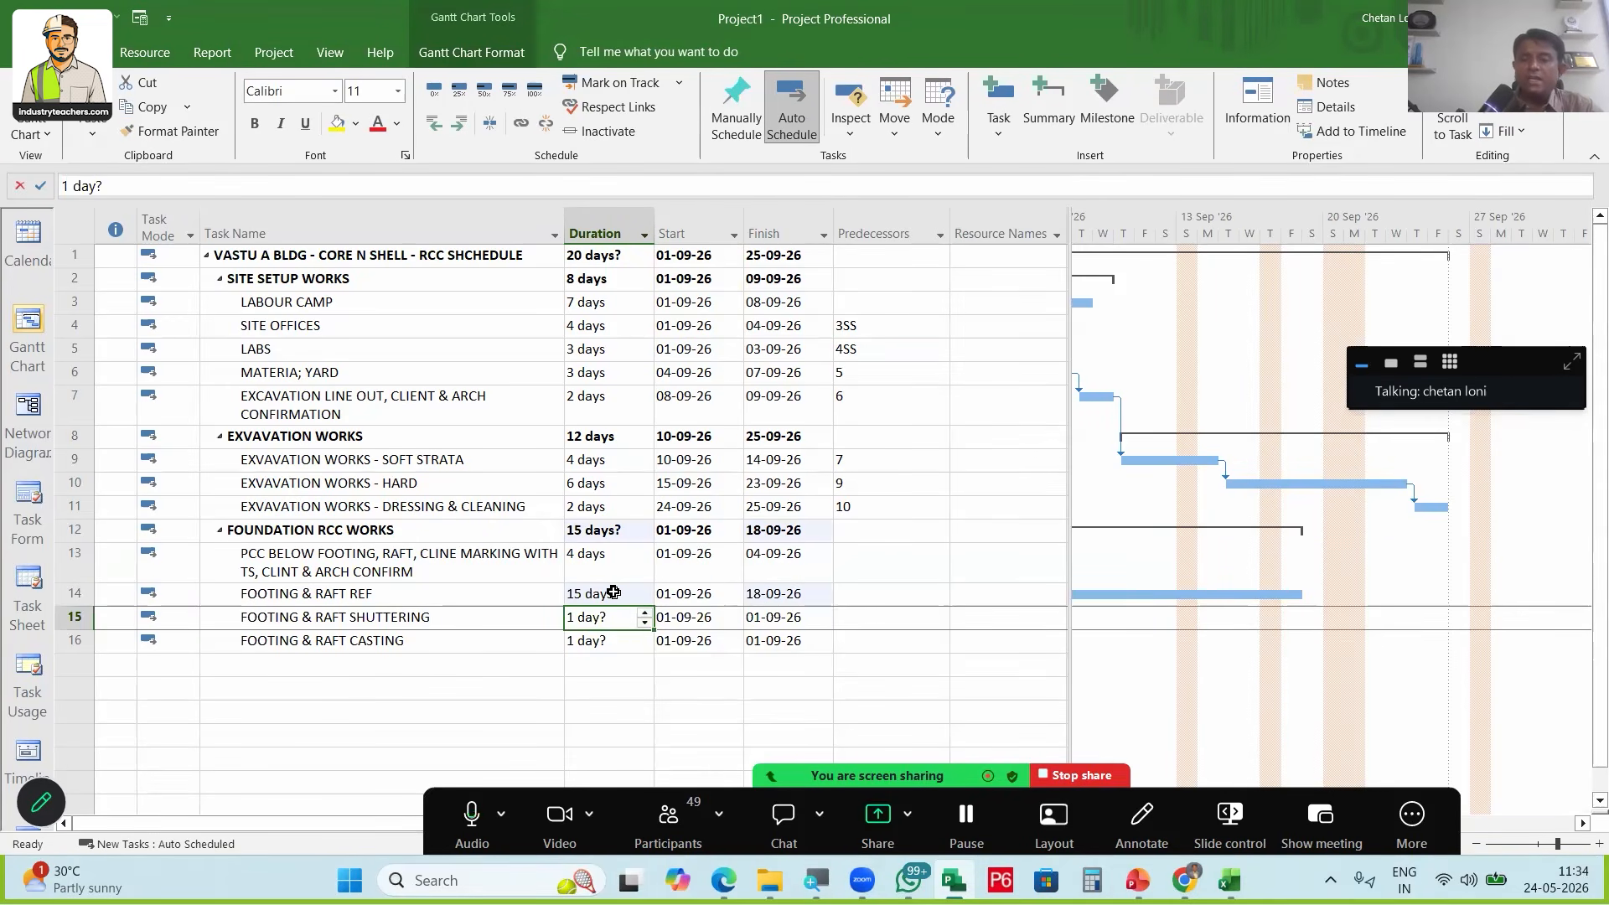
text(7)
key(Return)
text(7)
key(Return)
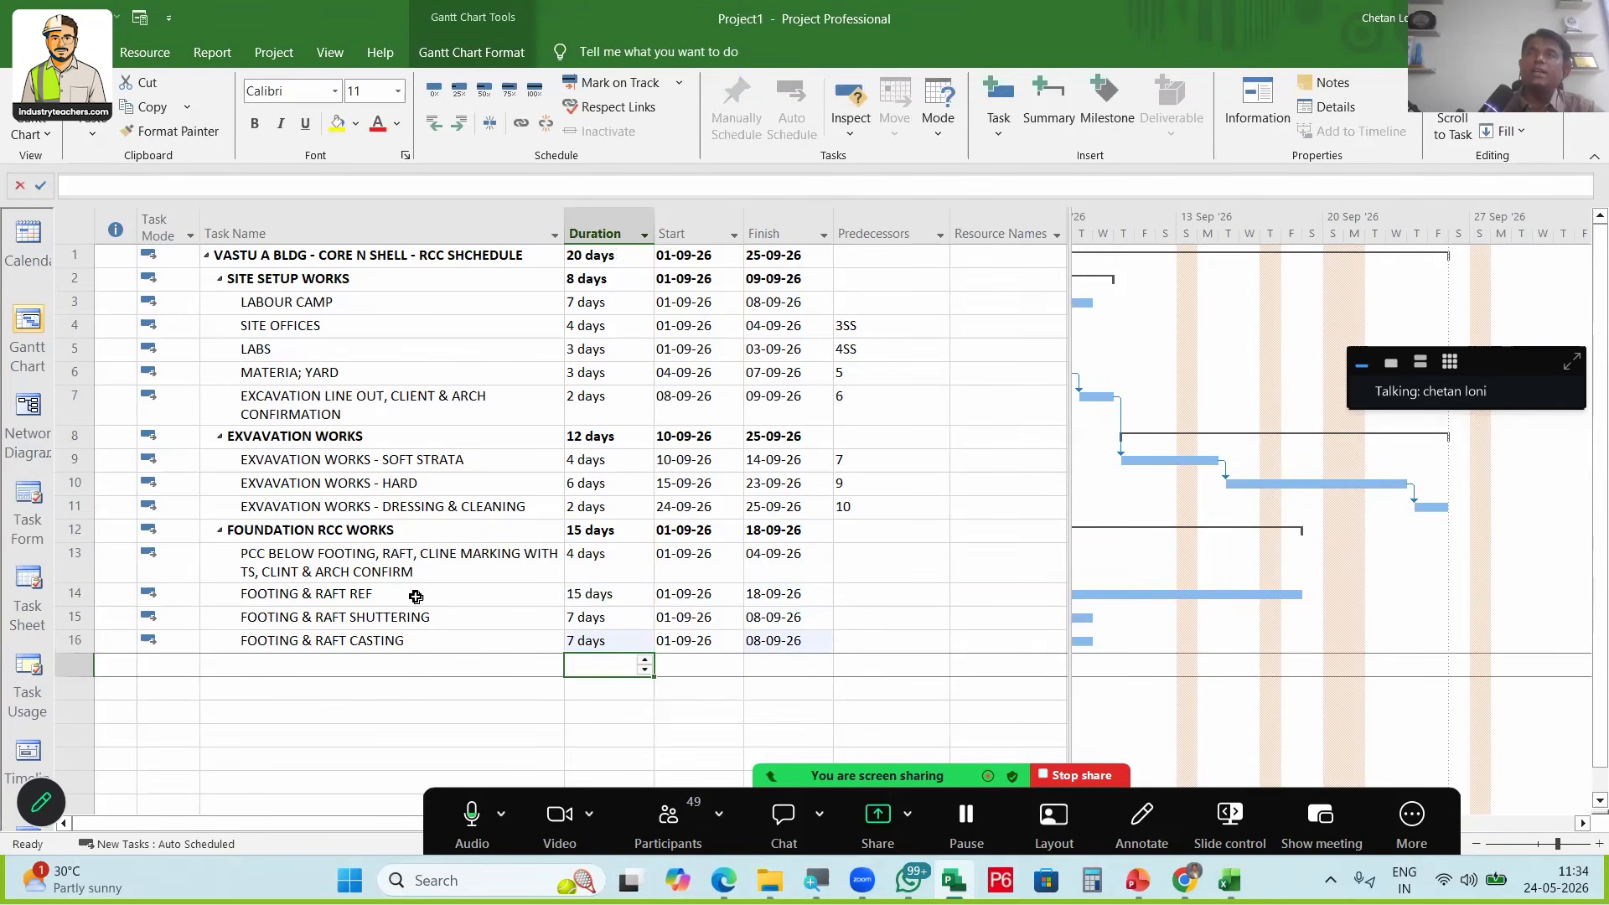
Make task 11, the excavation dressing and cleaning, the predecessor of the PCC task
click(410, 557)
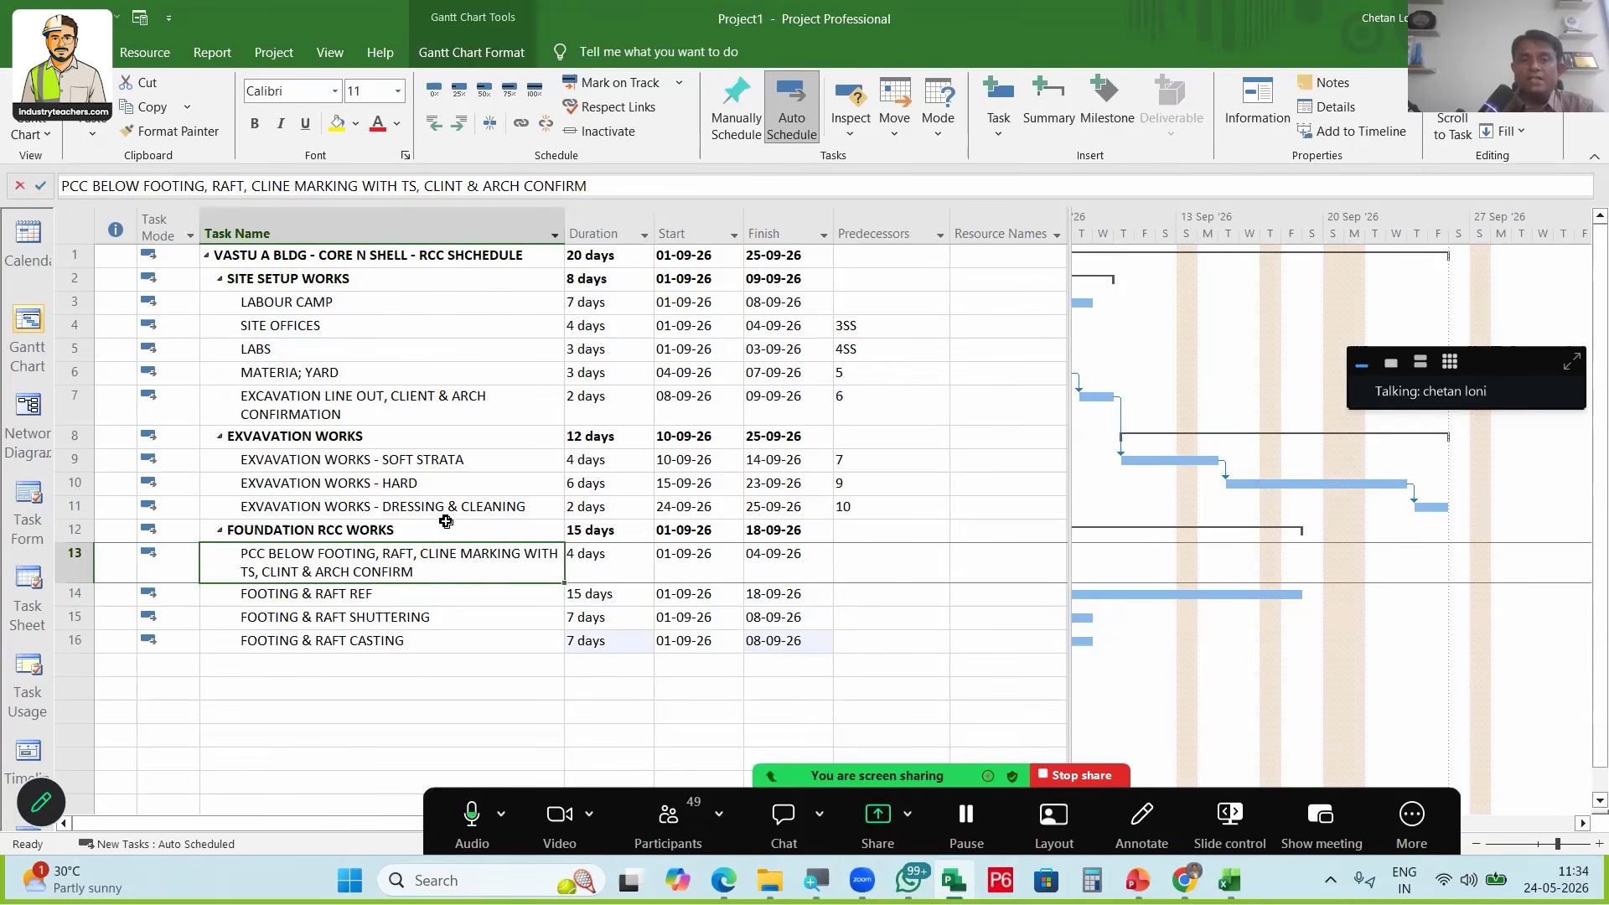
click(867, 565)
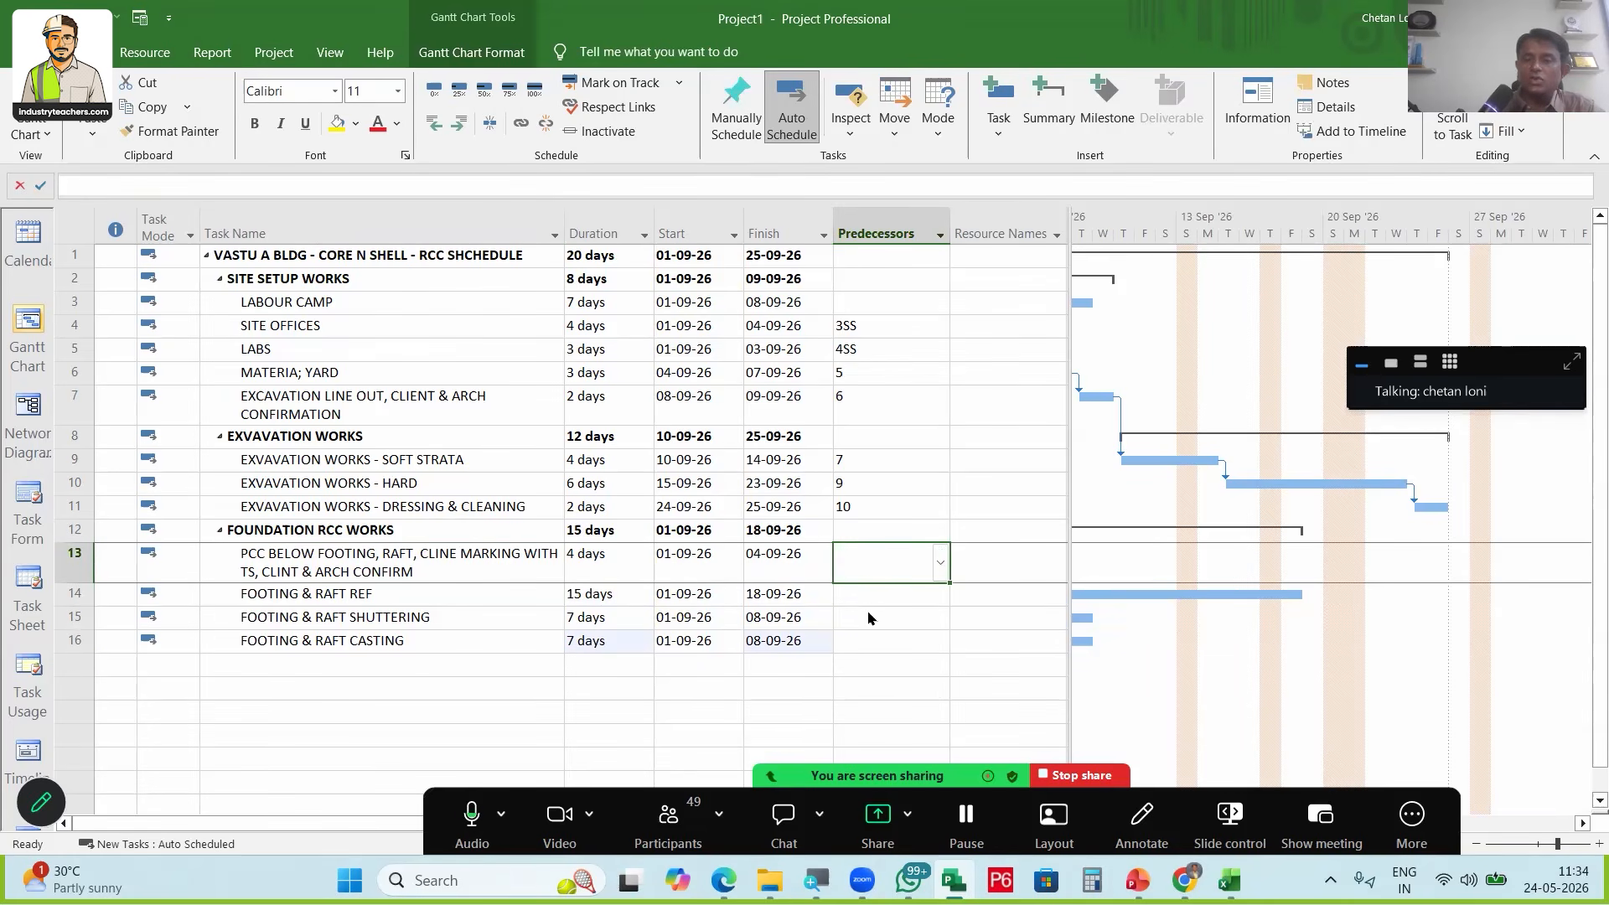
text(11)
key(Return)
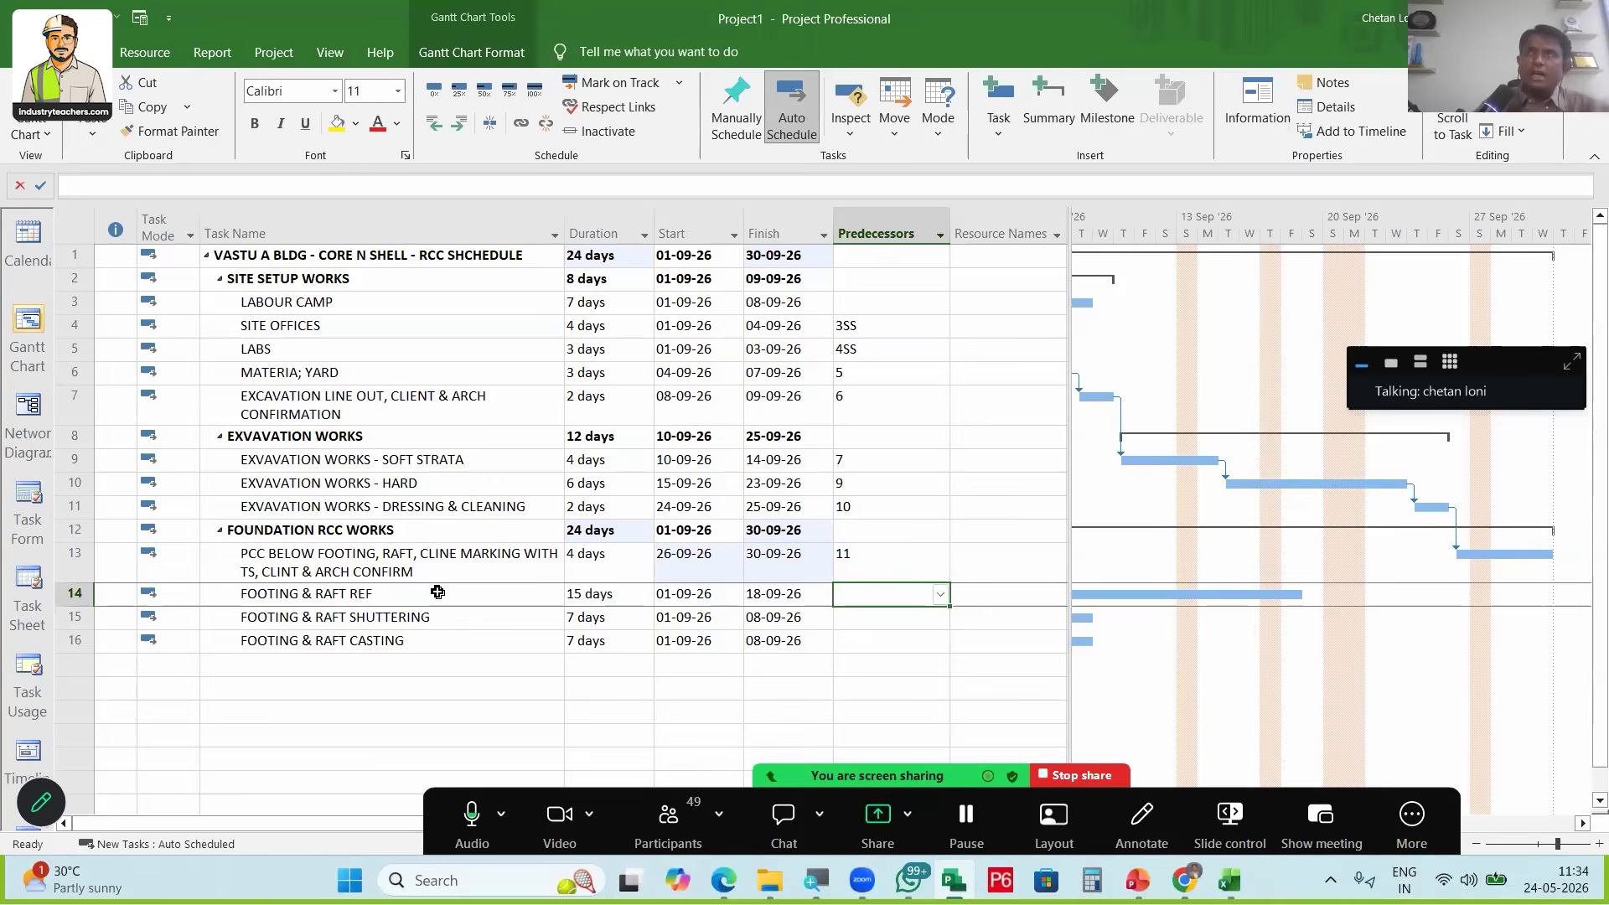
Link the PCC, FOOTING & RAFT REF, SHUTTERING and CASTING tasks in sequence, each starting when the one above finishes
drag(437, 649, 418, 561)
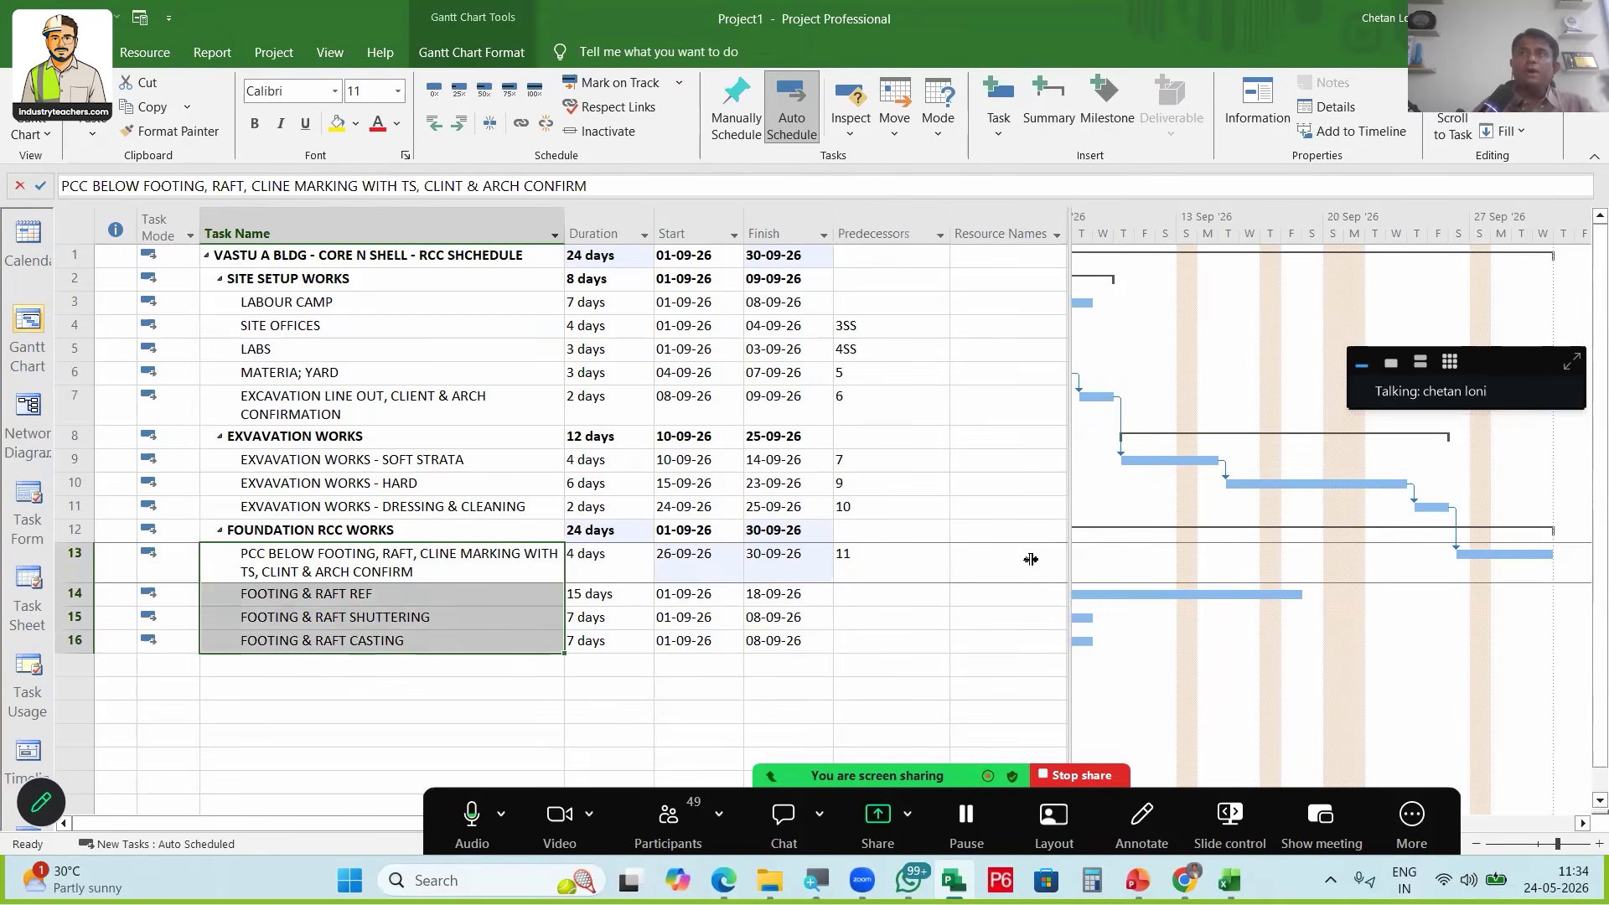
click(1141, 816)
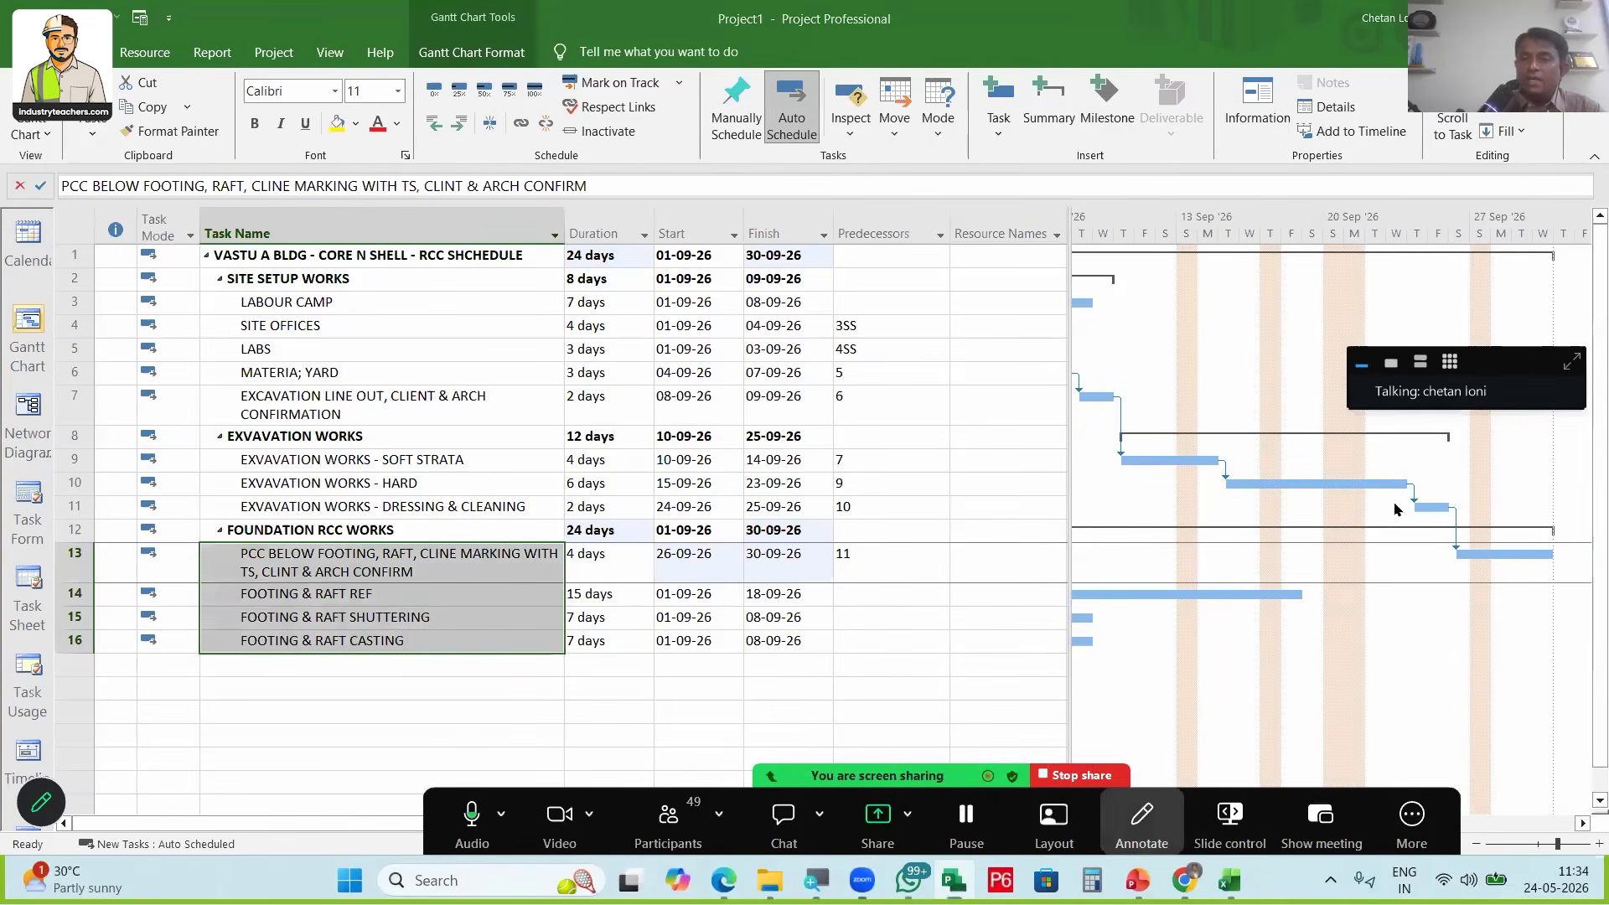
click(631, 613)
drag(314, 578, 336, 643)
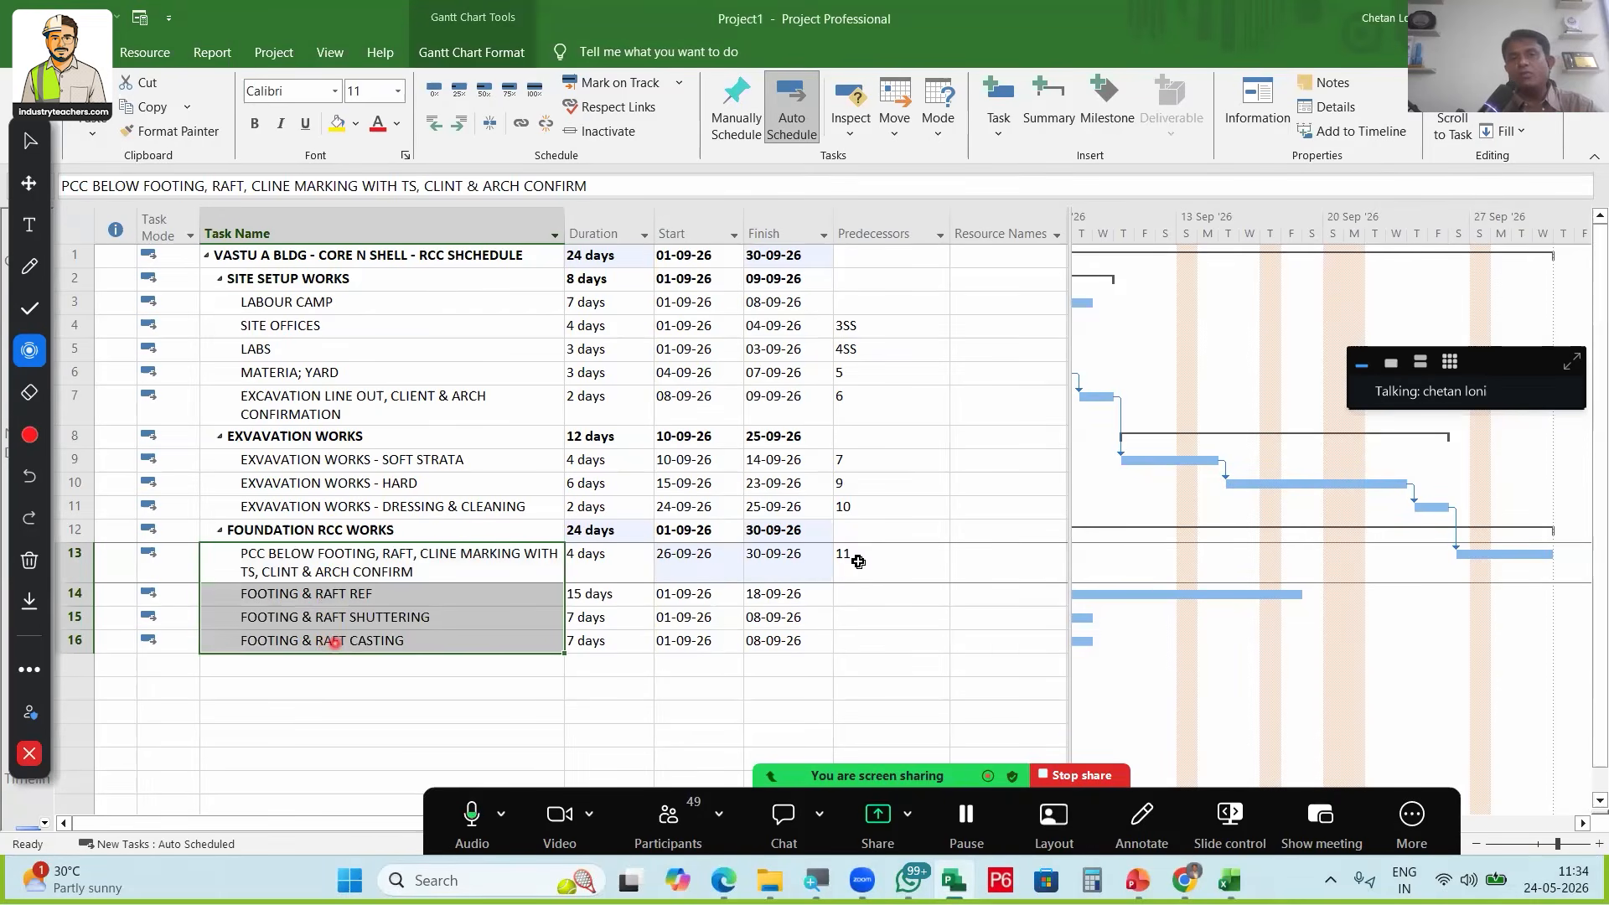
drag(856, 561, 858, 643)
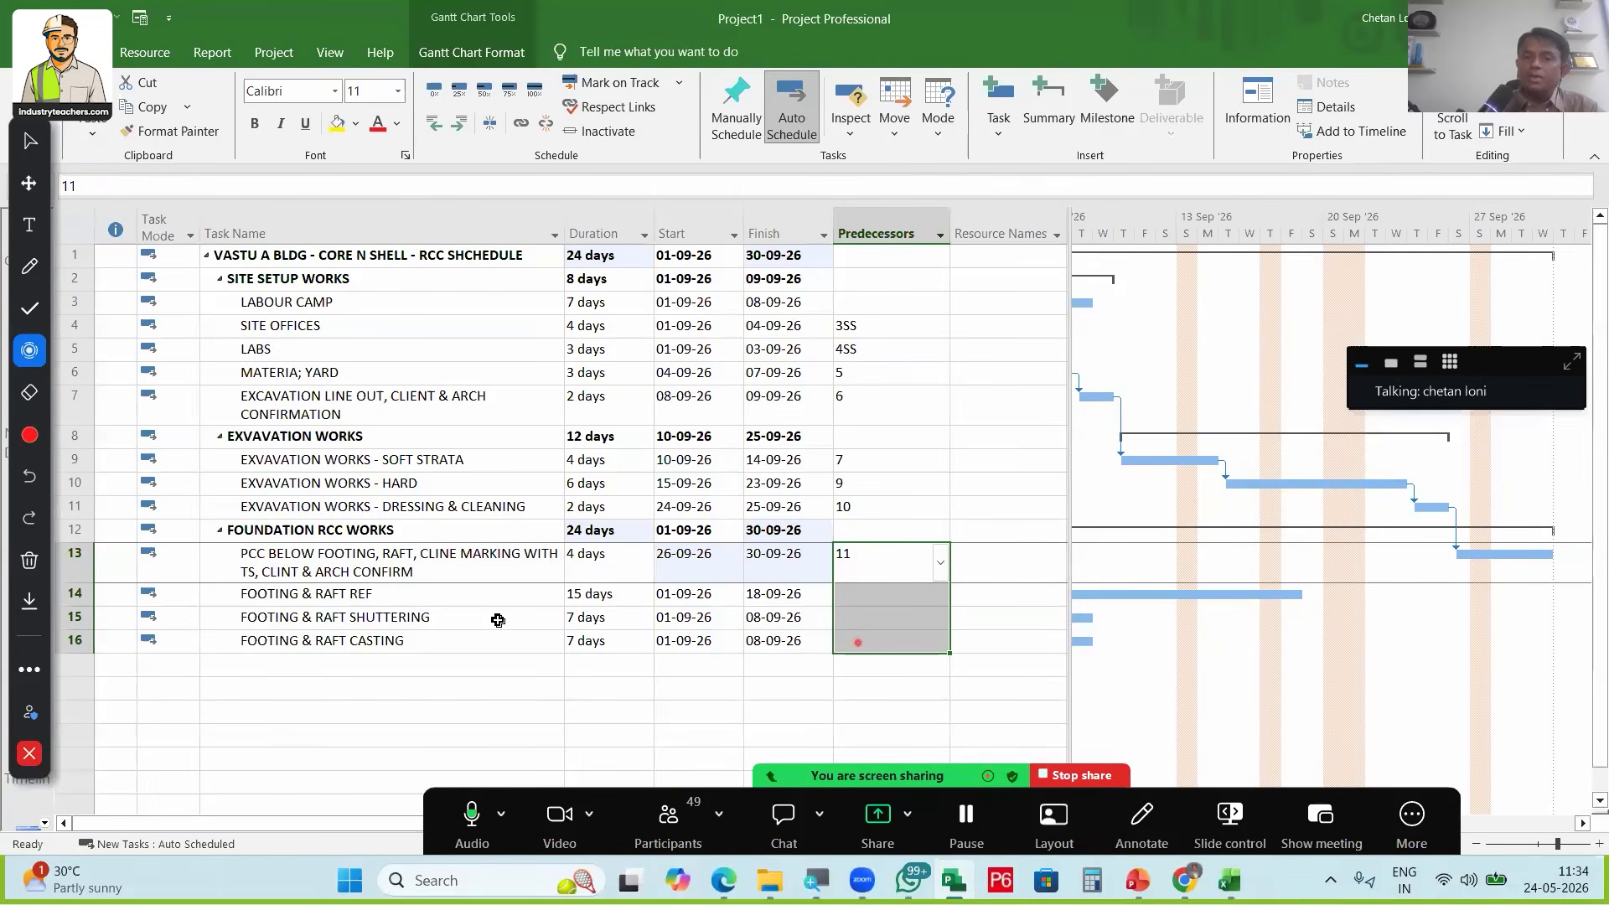
click(497, 610)
drag(299, 574, 309, 646)
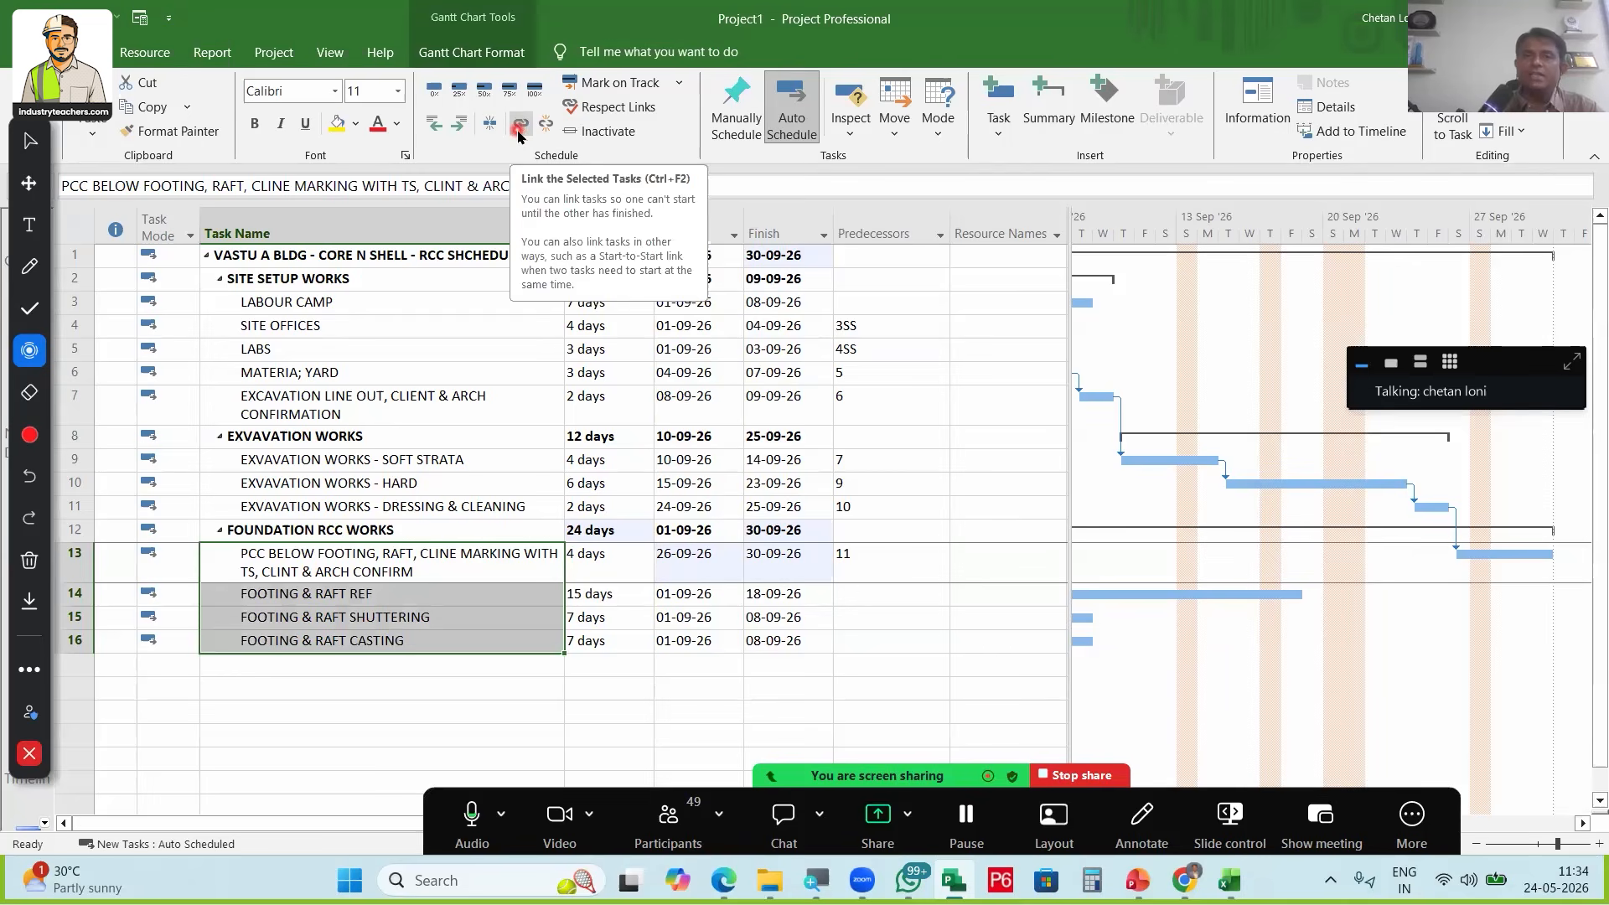
click(518, 127)
click(1582, 824)
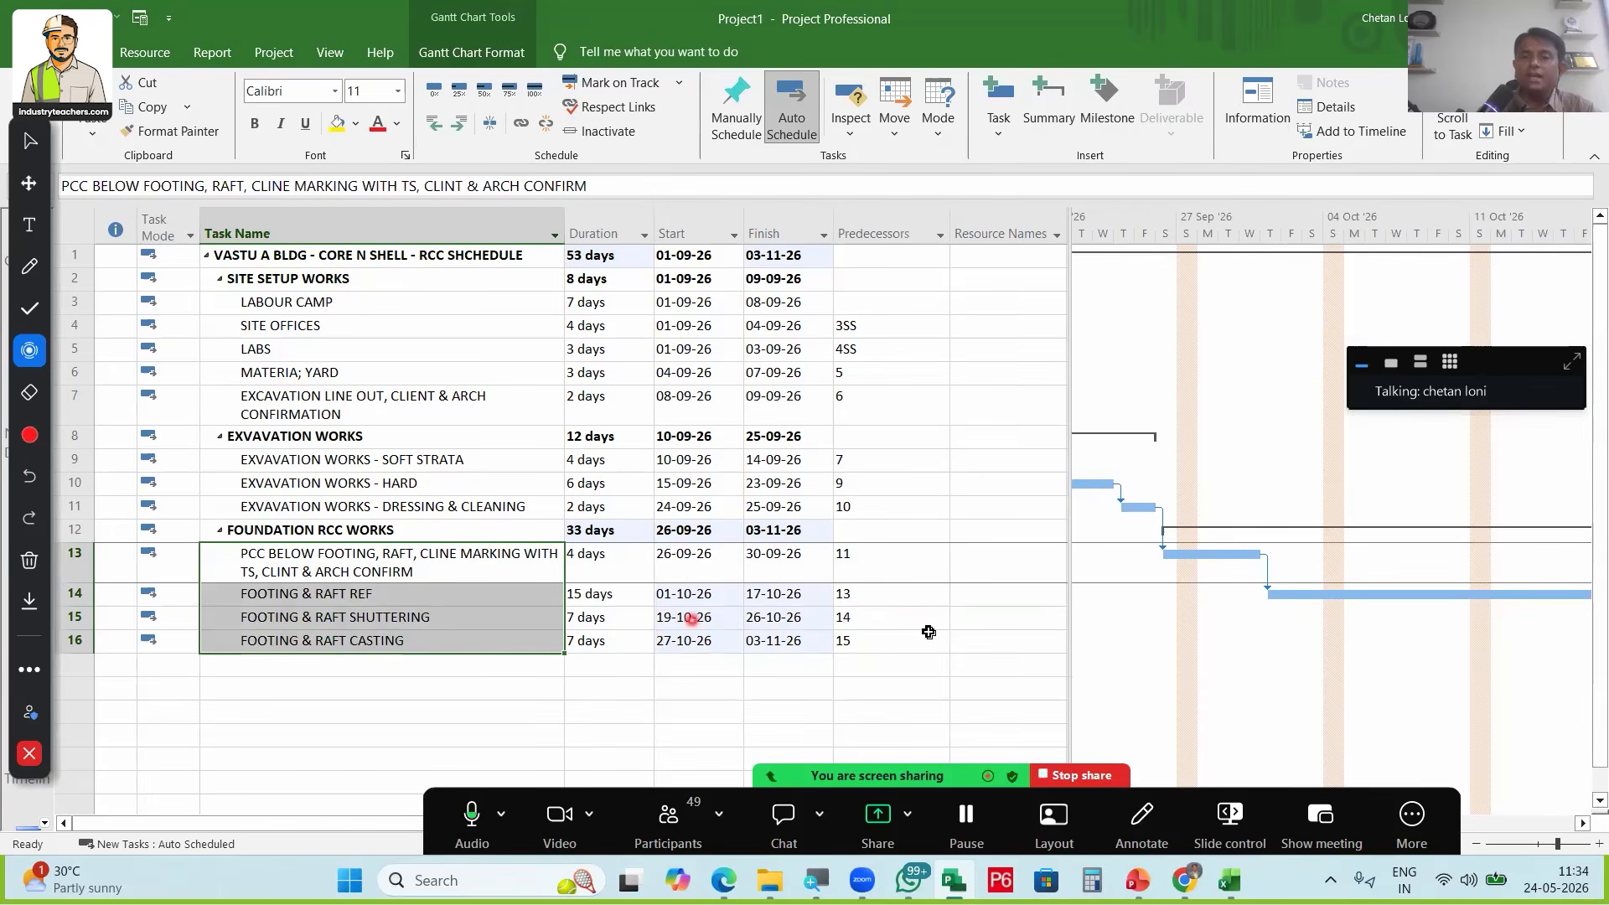
Clear the predecessors of the FOOTING & RAFT SHUTTERING and FOOTING & RAFT CASTING tasks
click(860, 597)
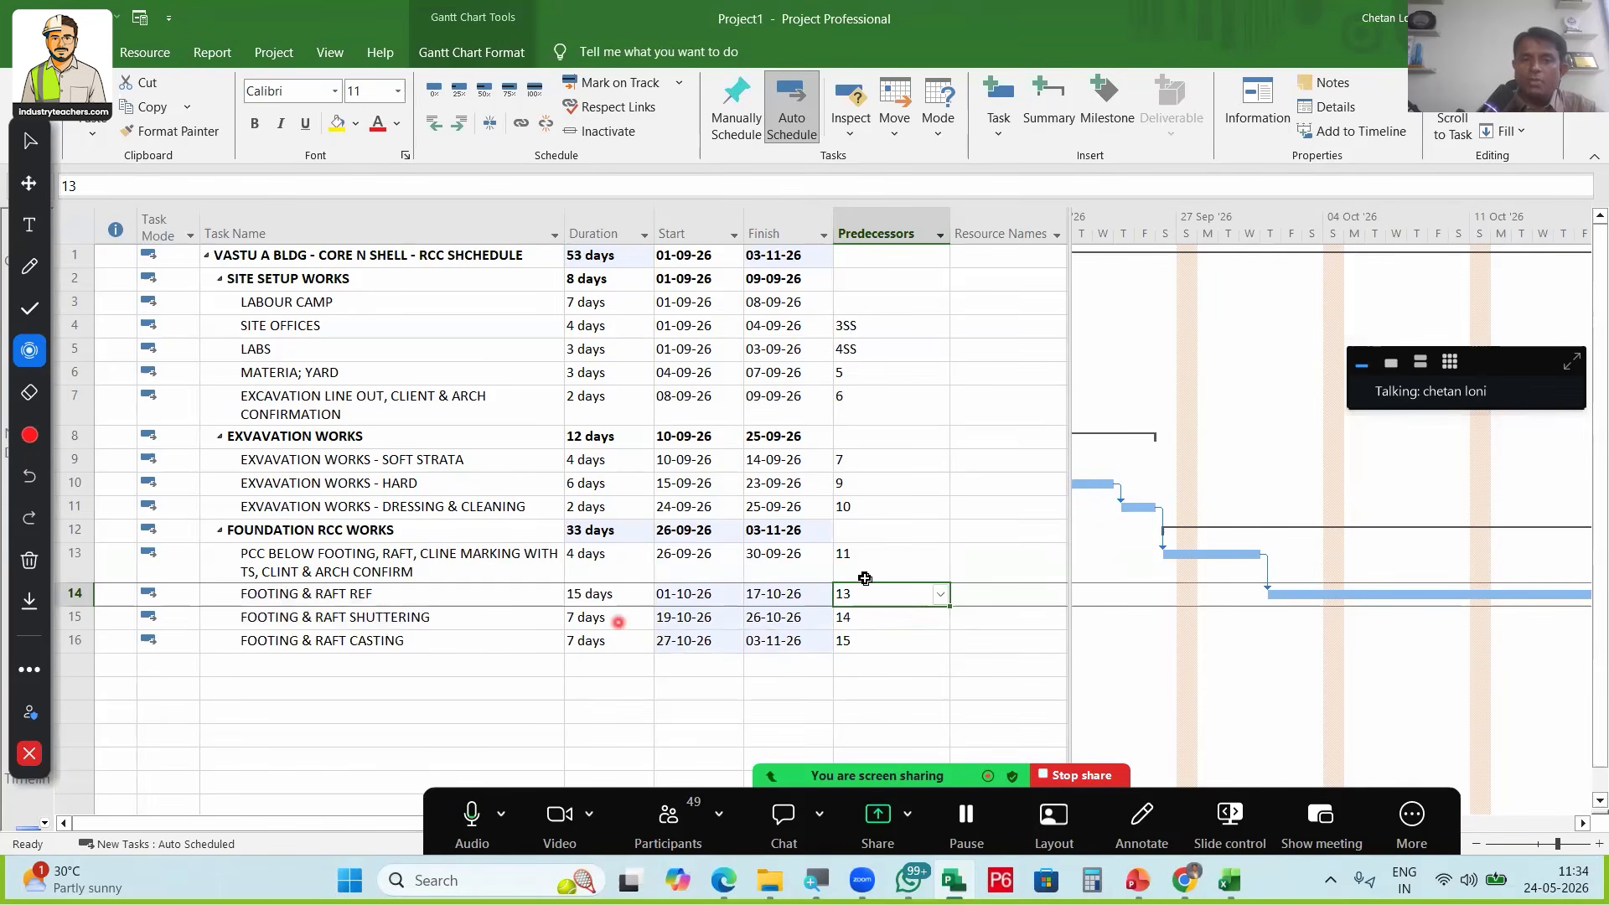
click(849, 618)
drag(861, 596, 858, 688)
key(BackSpace)
key(Escape)
drag(858, 618, 858, 708)
key(Delete)
click(922, 687)
Set the predecessor of FOOTING & RAFT SHUTTERING to 14SS+10 days
click(849, 616)
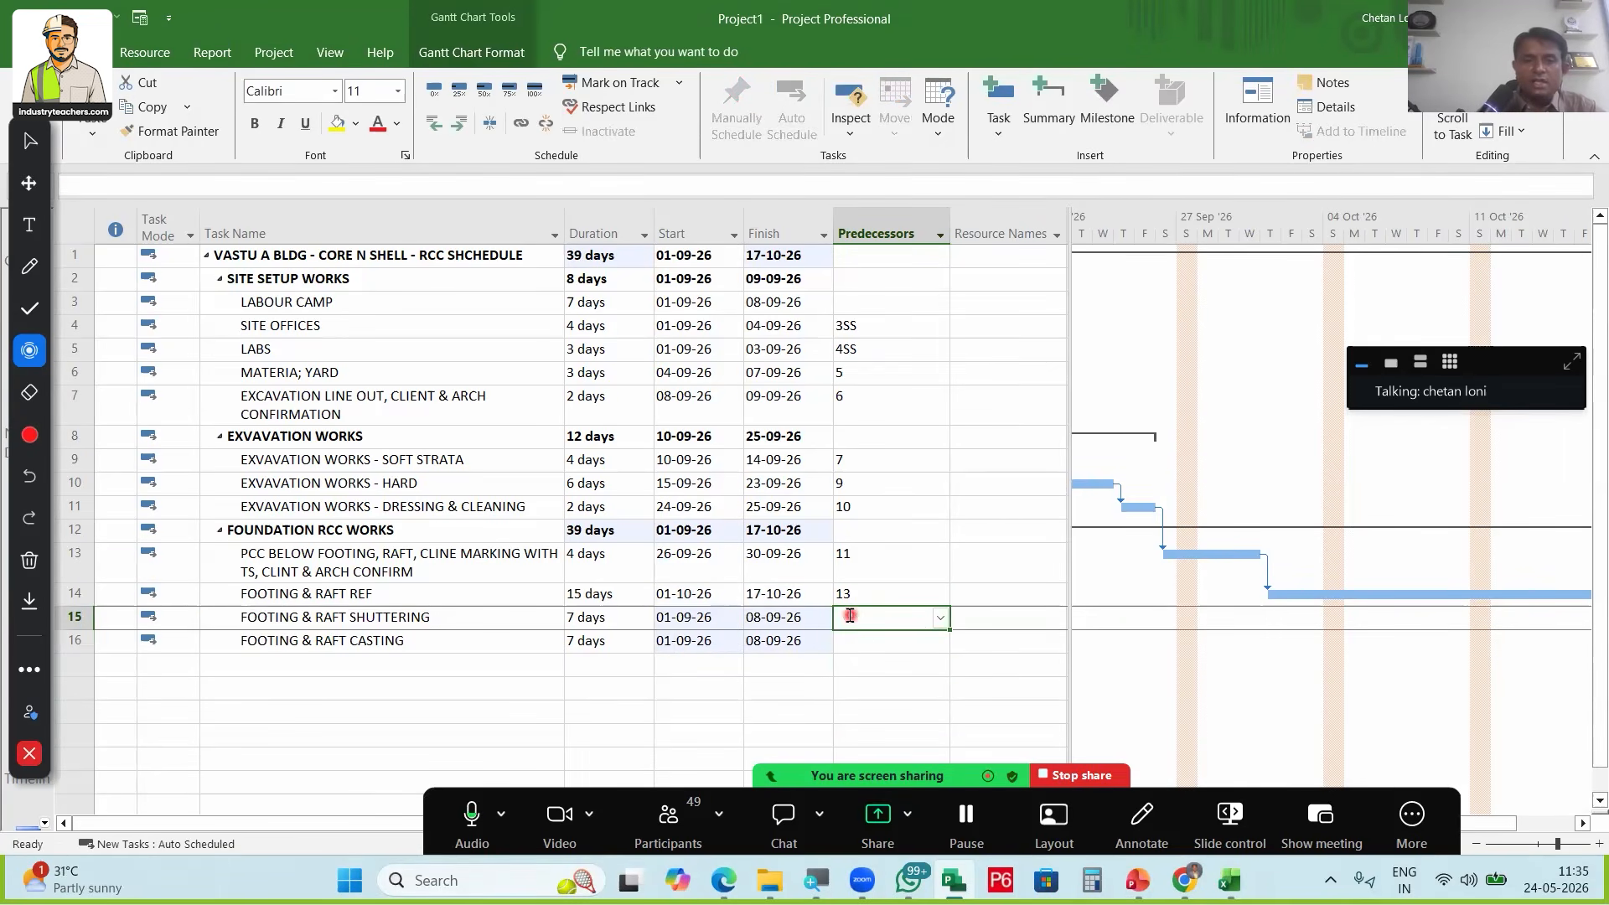
text(14SS+10)
key(Return)
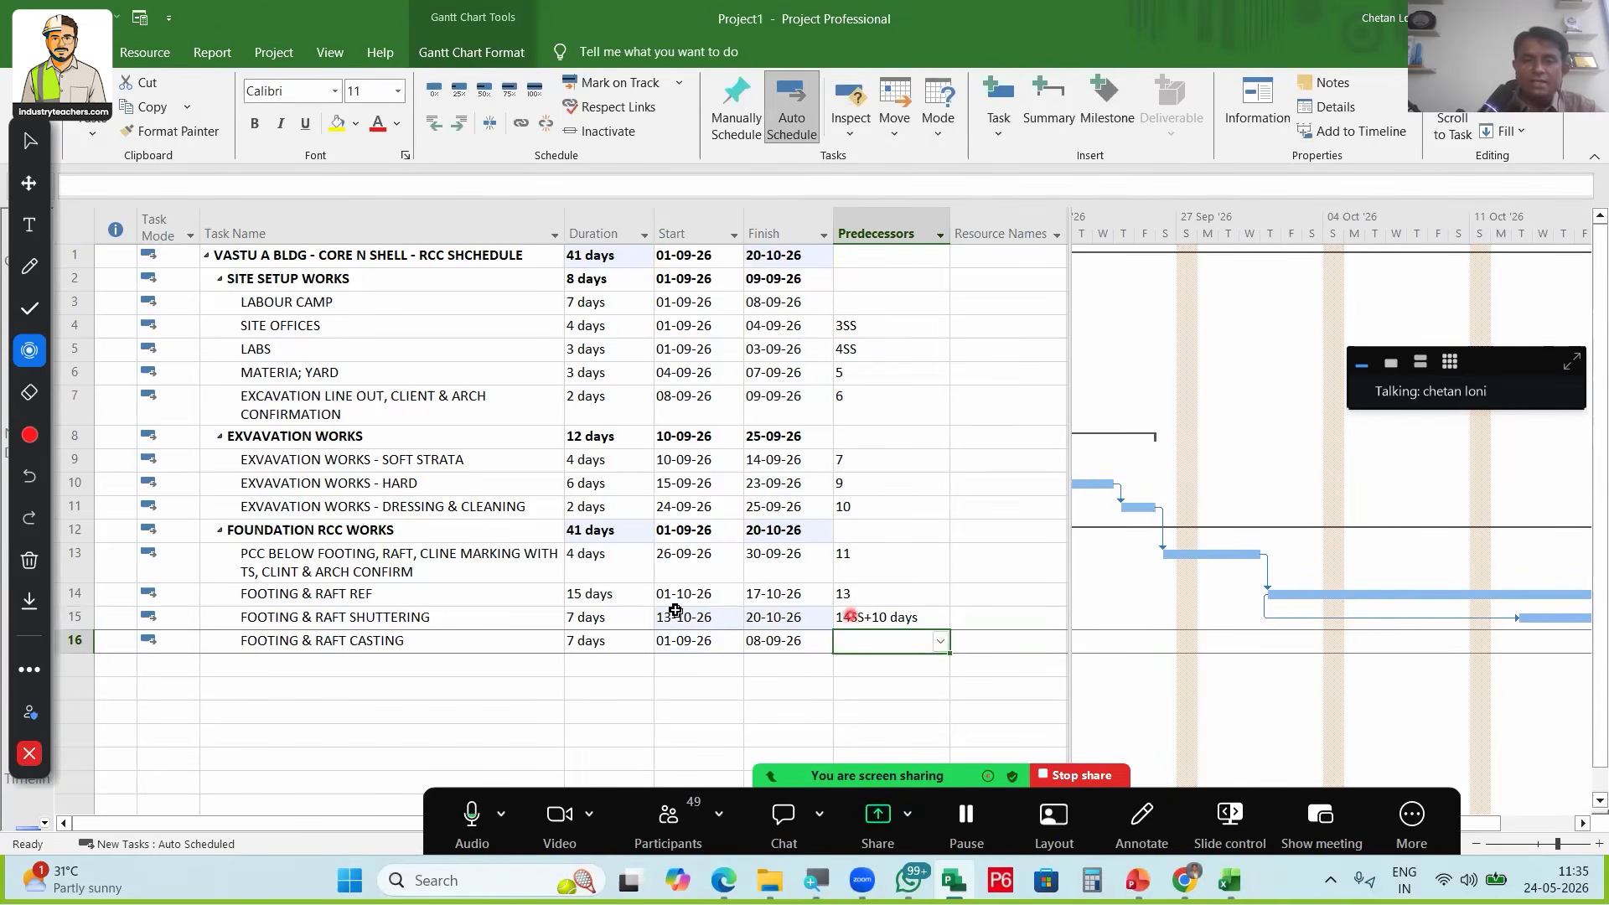
click(677, 617)
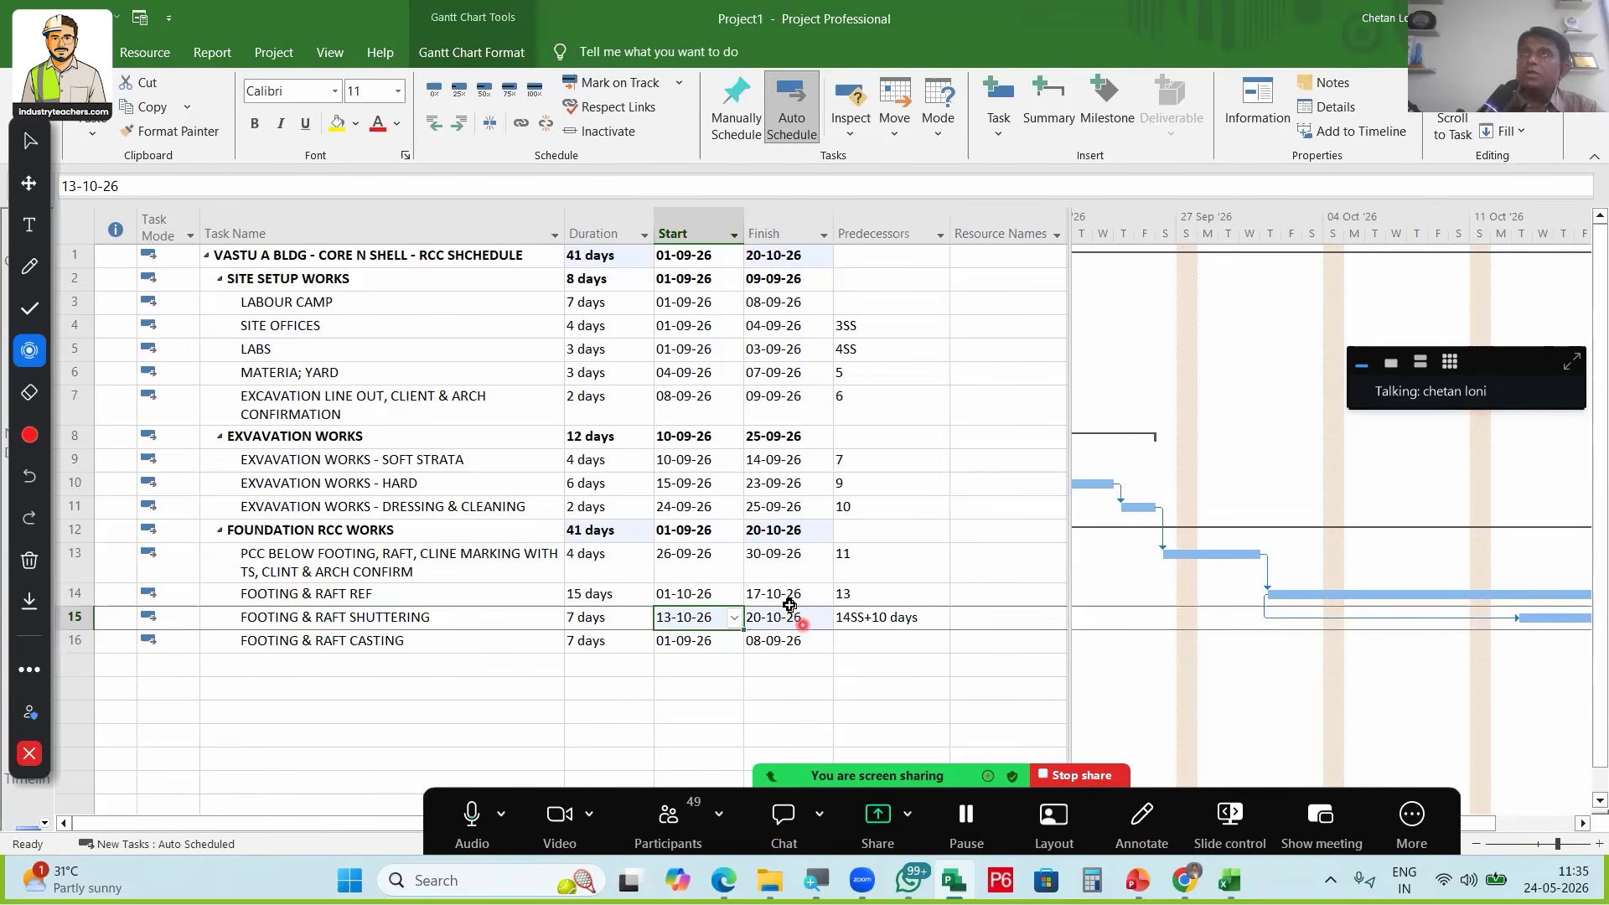
Sketch a raft outline with a row of reinforcement bars along its base over the schedule with the annotation pen
click(384, 603)
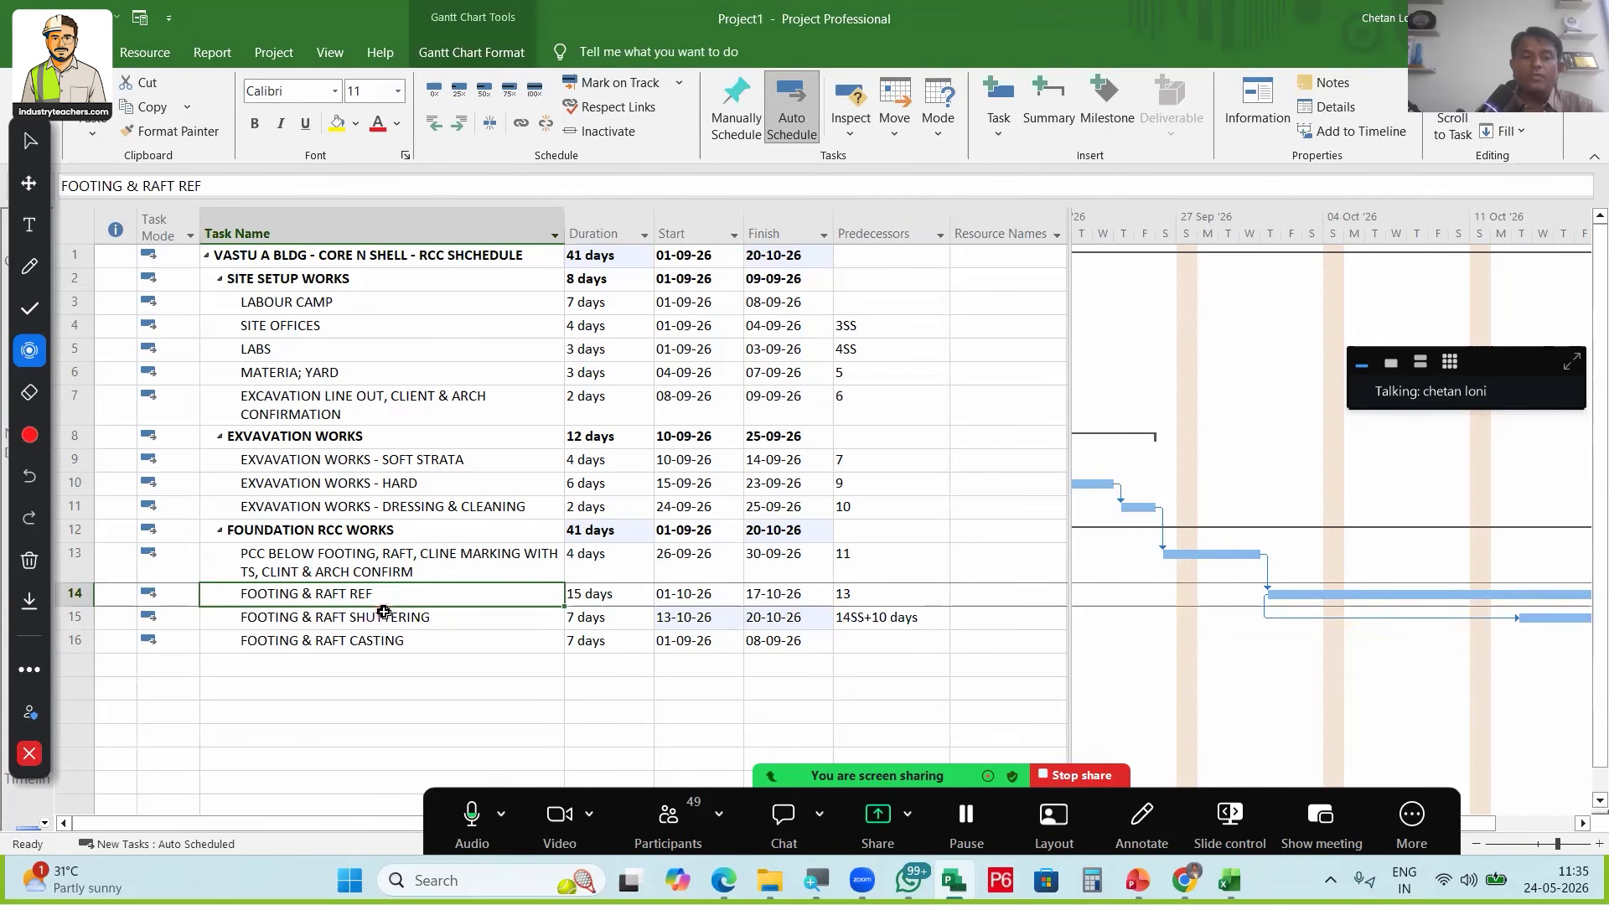
click(384, 603)
click(29, 267)
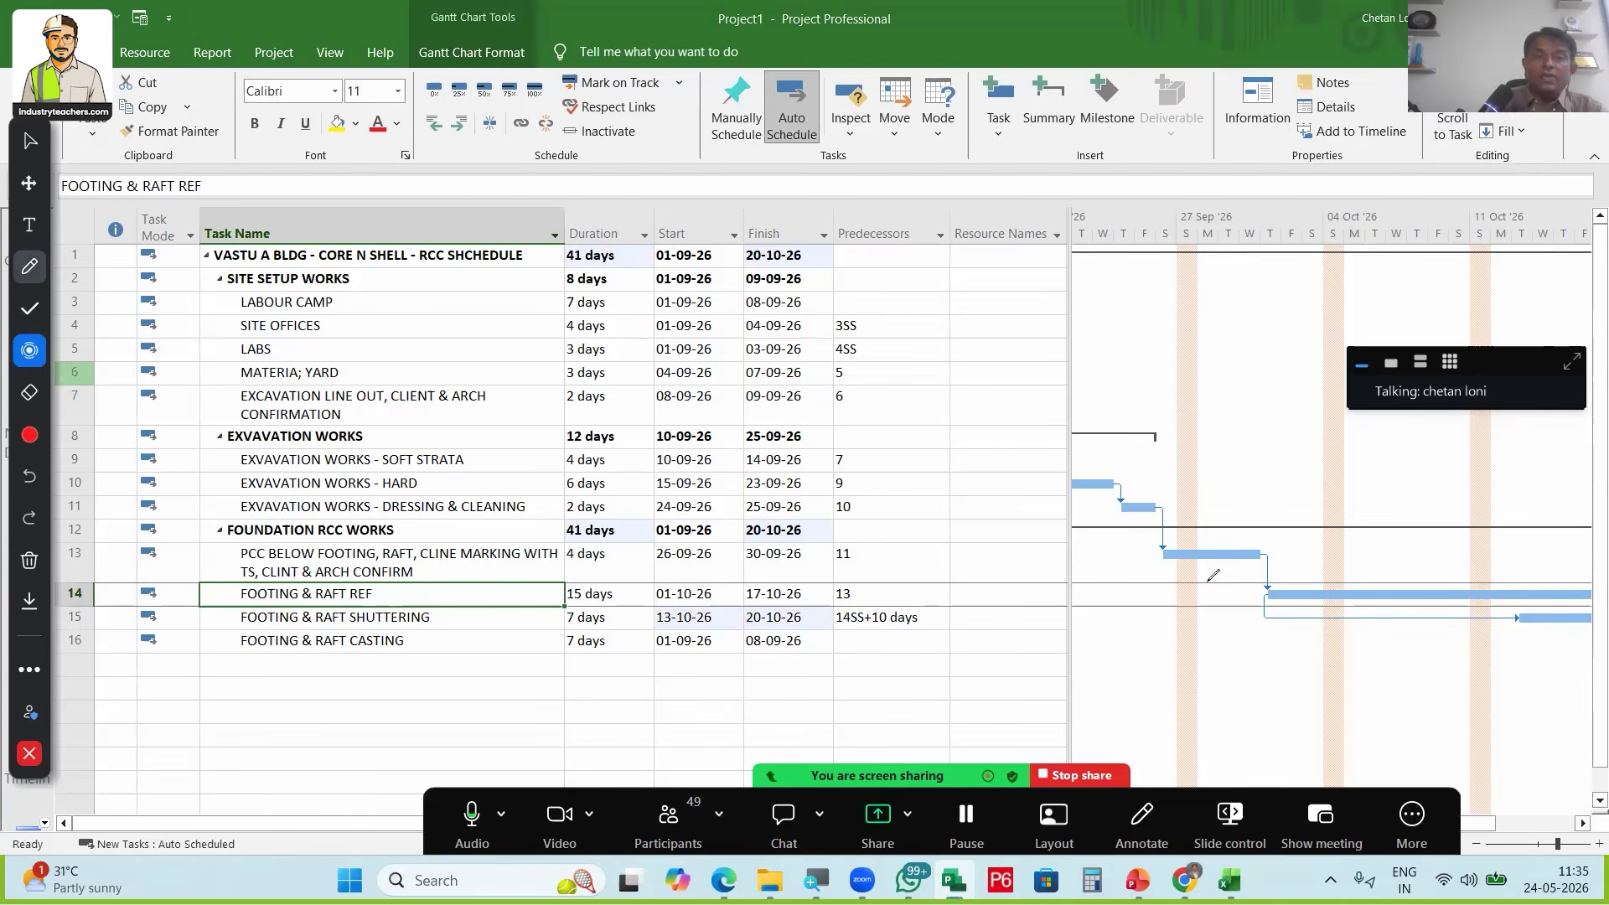
drag(875, 578, 1320, 527)
drag(930, 692, 913, 708)
drag(1027, 660, 1010, 674)
drag(1127, 639, 1094, 648)
drag(1215, 627, 1189, 637)
drag(1294, 620, 1263, 630)
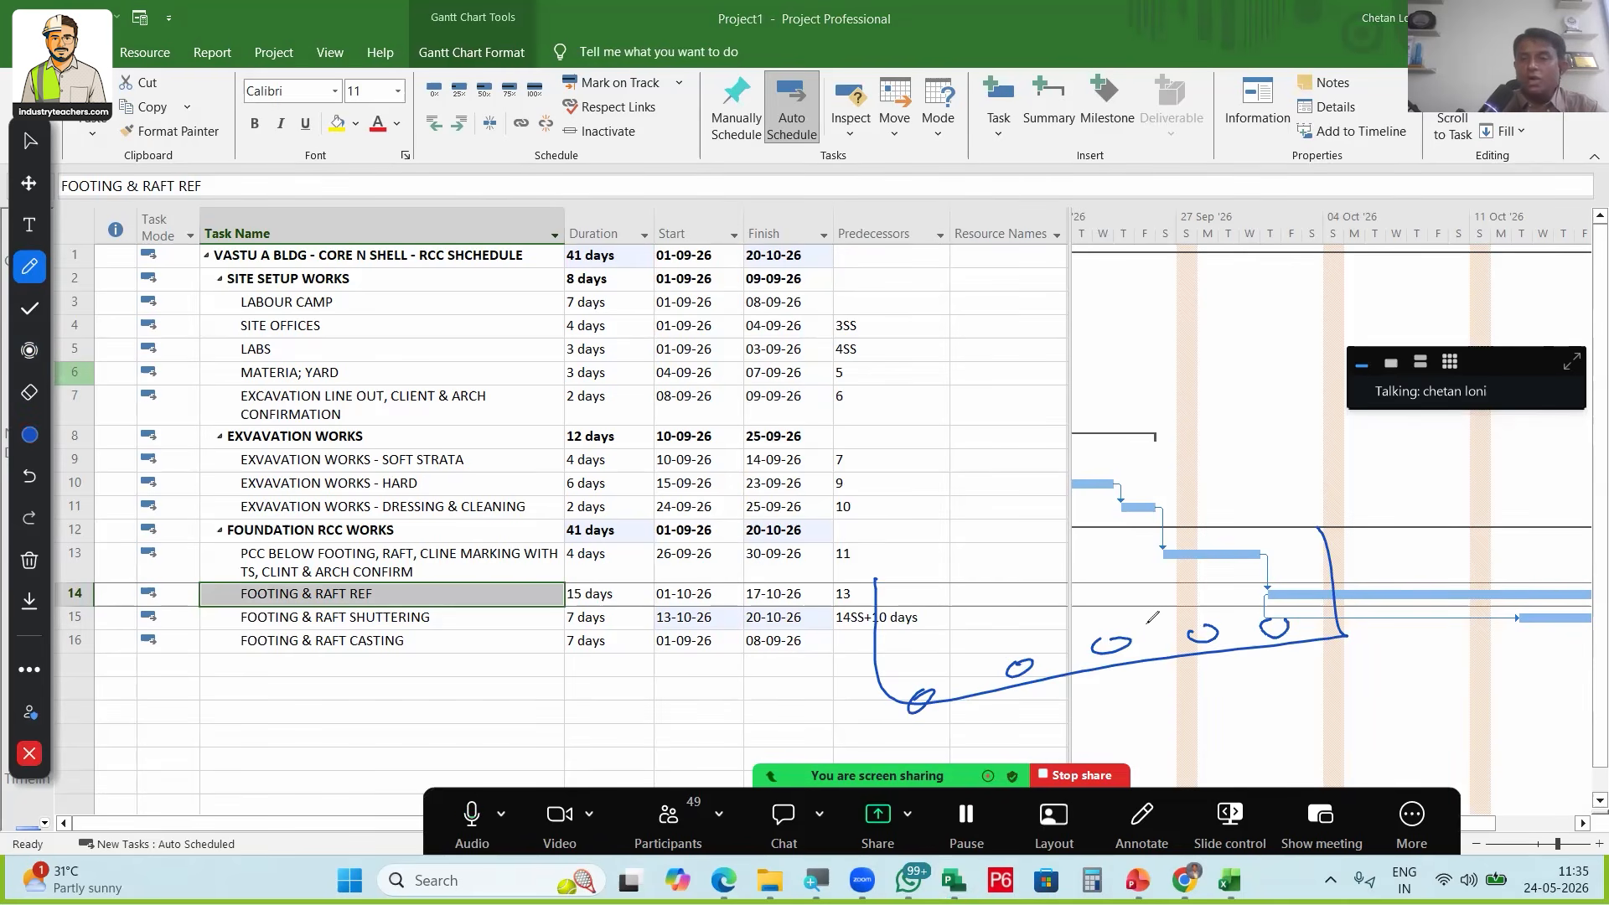
Sketch a column cage with two vertical bars and cross ties rising from the raft, and clear all the annotations
drag(985, 322, 1075, 647)
drag(1058, 373, 1149, 627)
drag(1043, 570, 1101, 541)
drag(1064, 624, 1133, 591)
drag(1031, 536, 1096, 500)
mouse_move(1007, 467)
mouse_down()
mouse_move(1047, 449)
mouse_move(1090, 377)
mouse_up()
drag(1048, 448, 1093, 432)
drag(984, 348, 1057, 312)
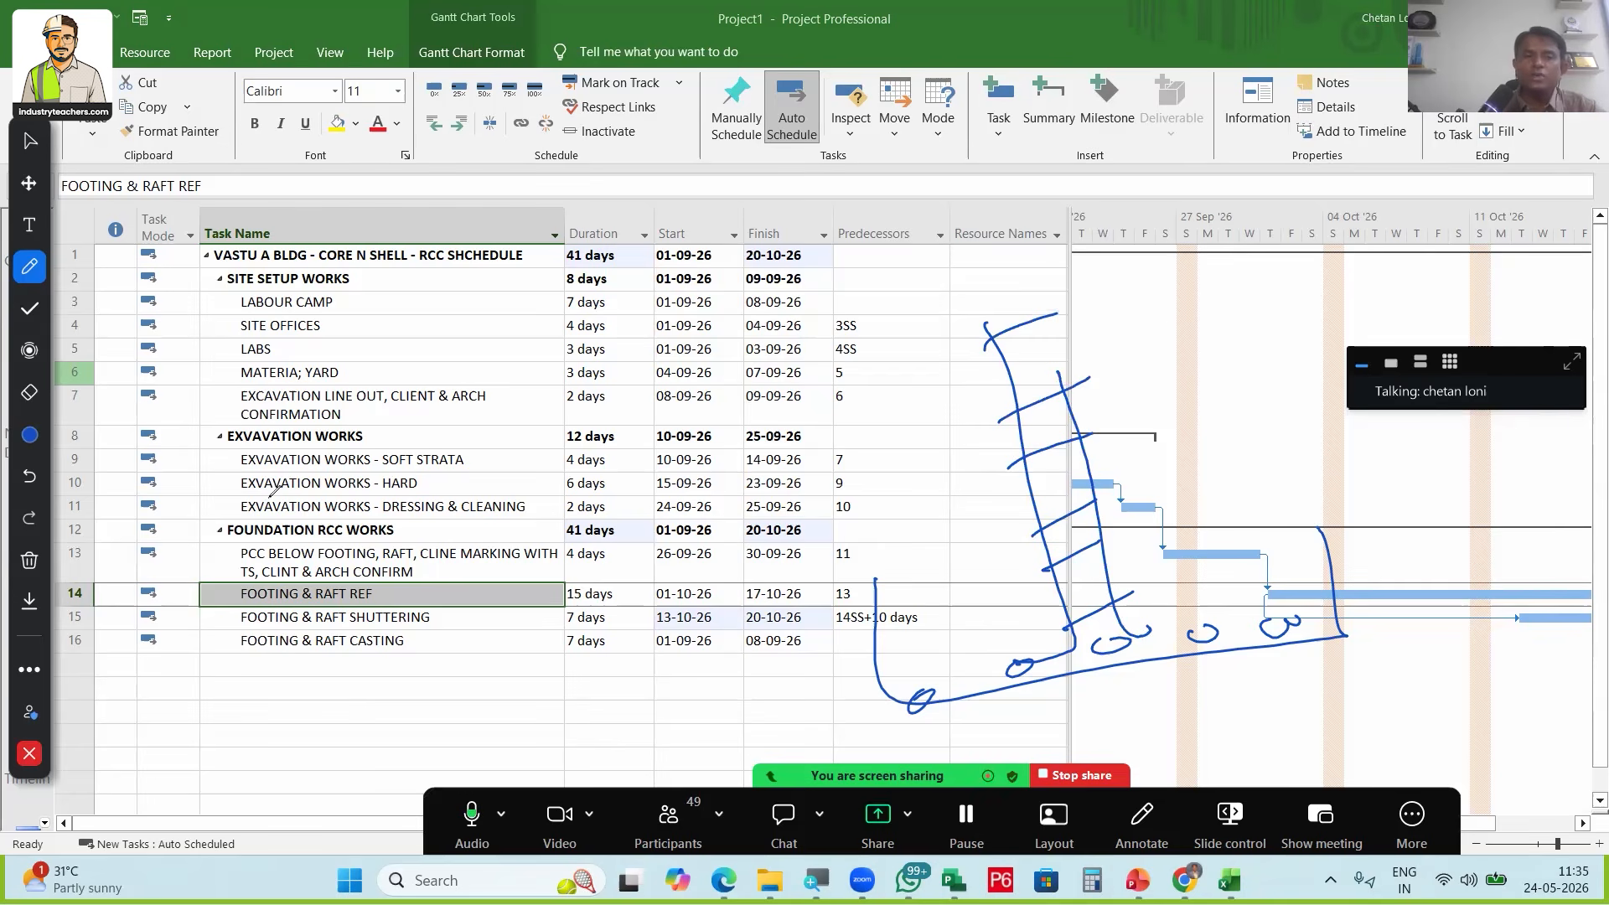
click(29, 560)
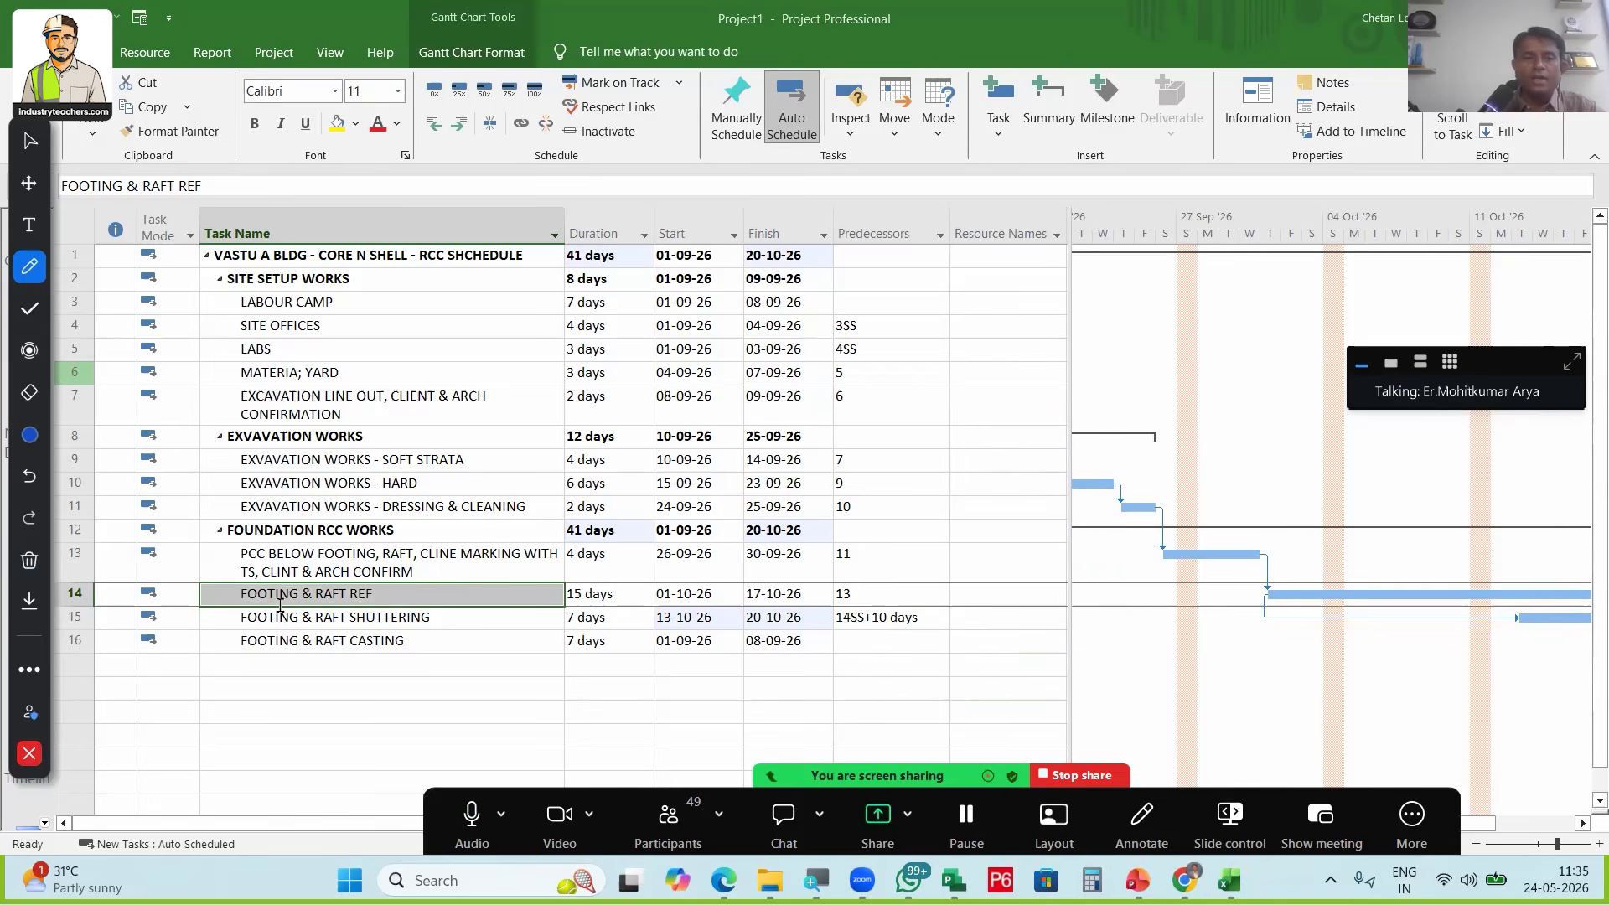
Rename the FOOTING & RAFT REF task as FOOTING & RAFT, COLUMN,SW REF
click(320, 600)
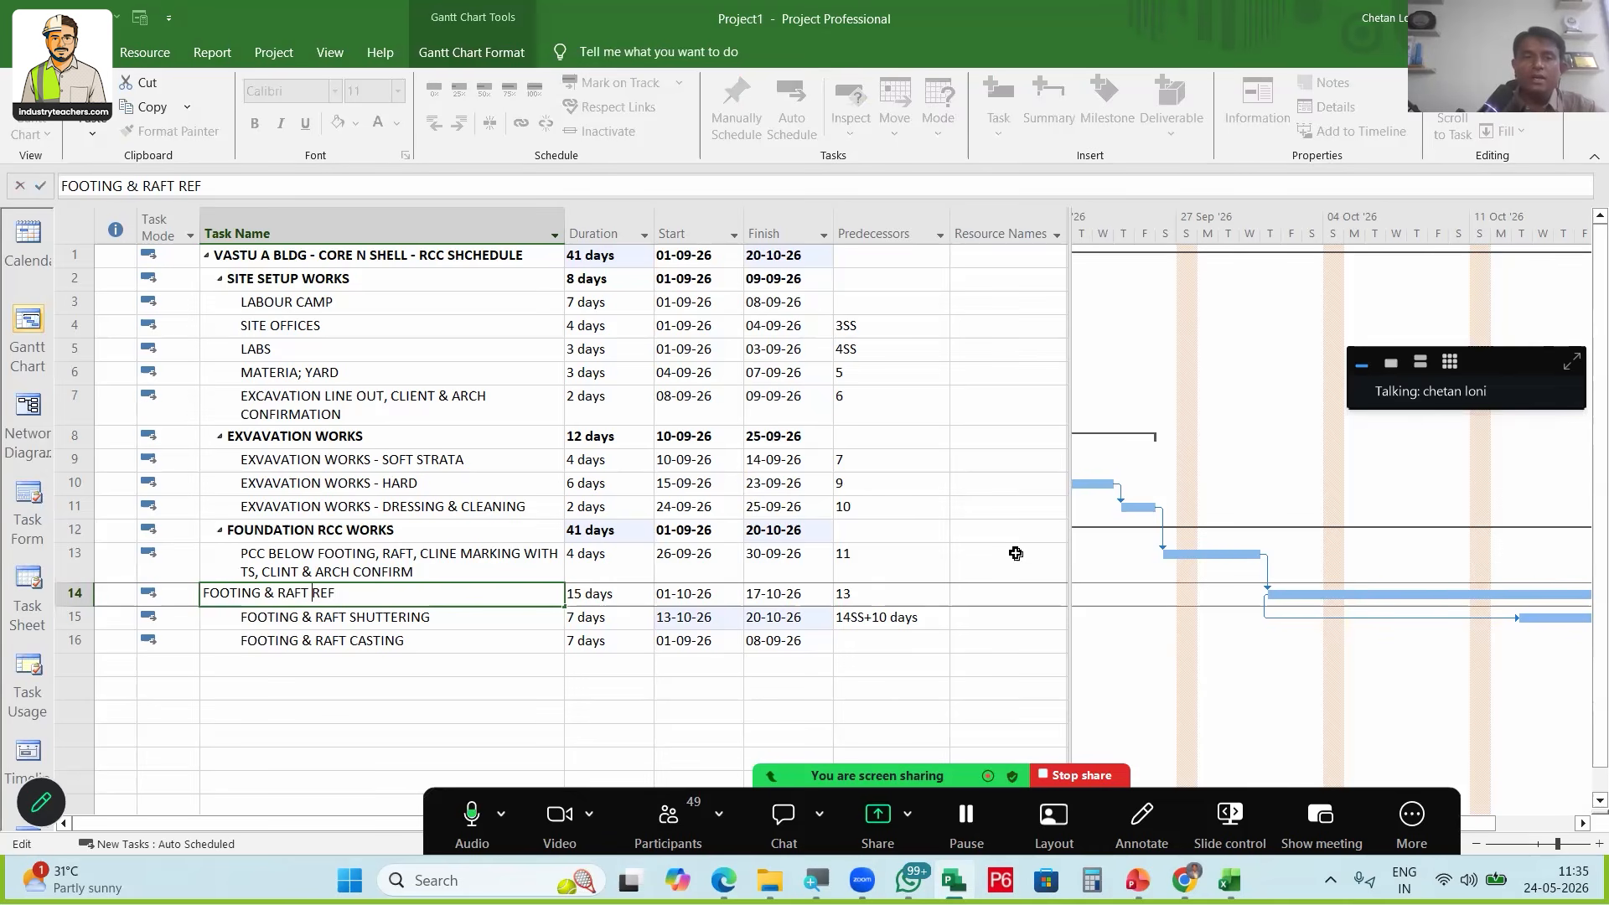
key(BackSpace)
text(, )
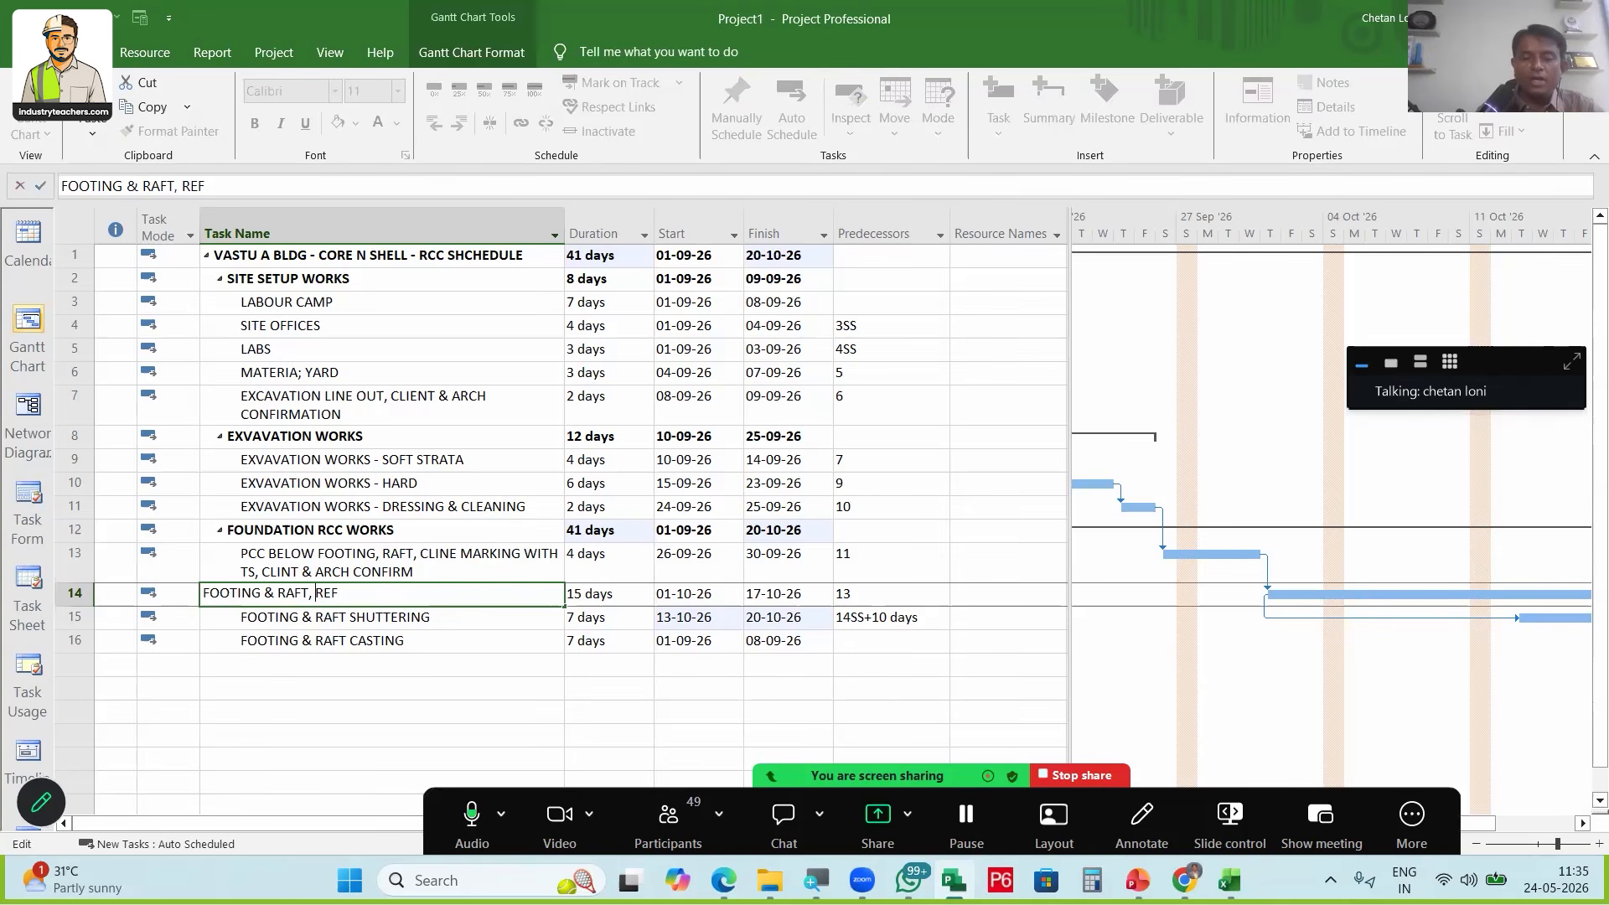
text(COLUMN,SW)
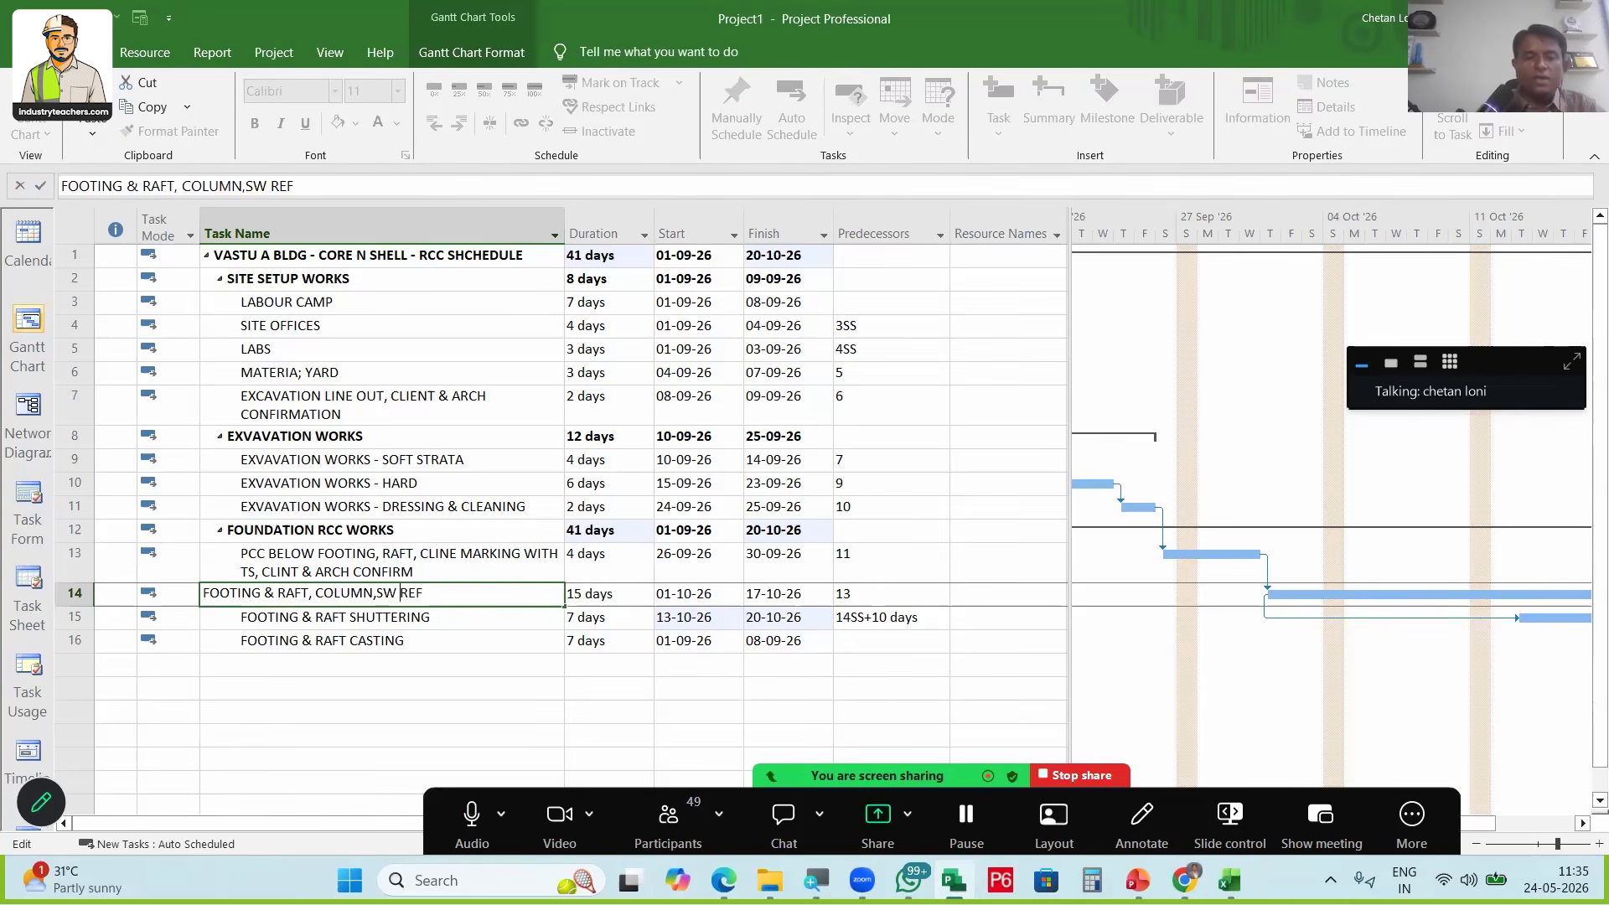
key(Return)
Set the predecessor of FOOTING & RAFT CASTING to 15SS+2 days
click(893, 647)
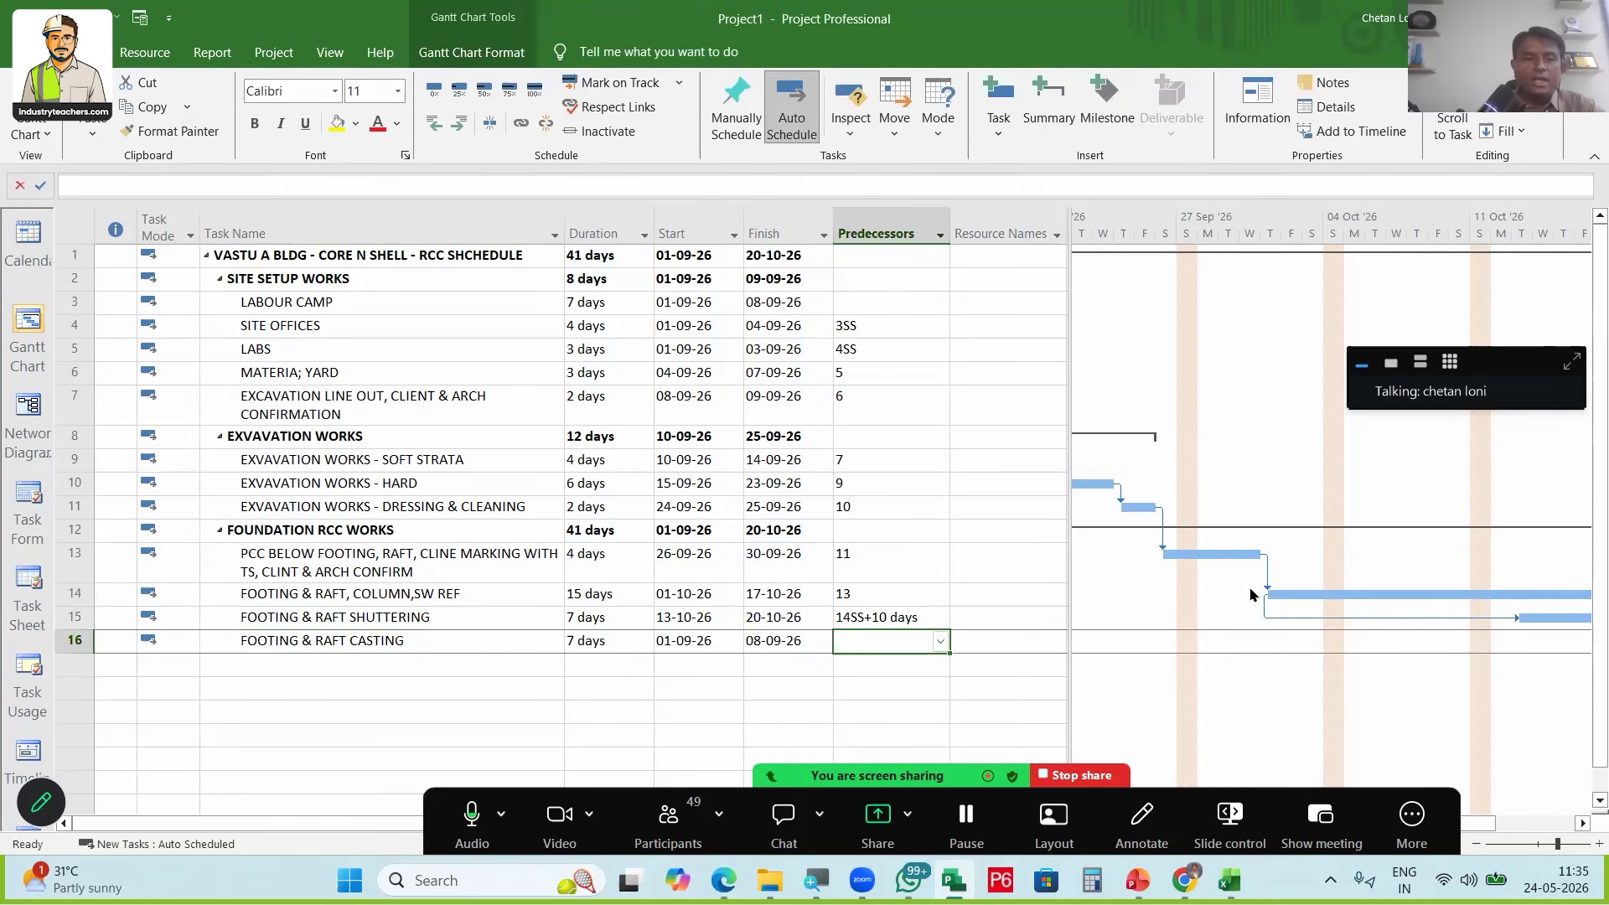
text(15SS+2)
key(Return)
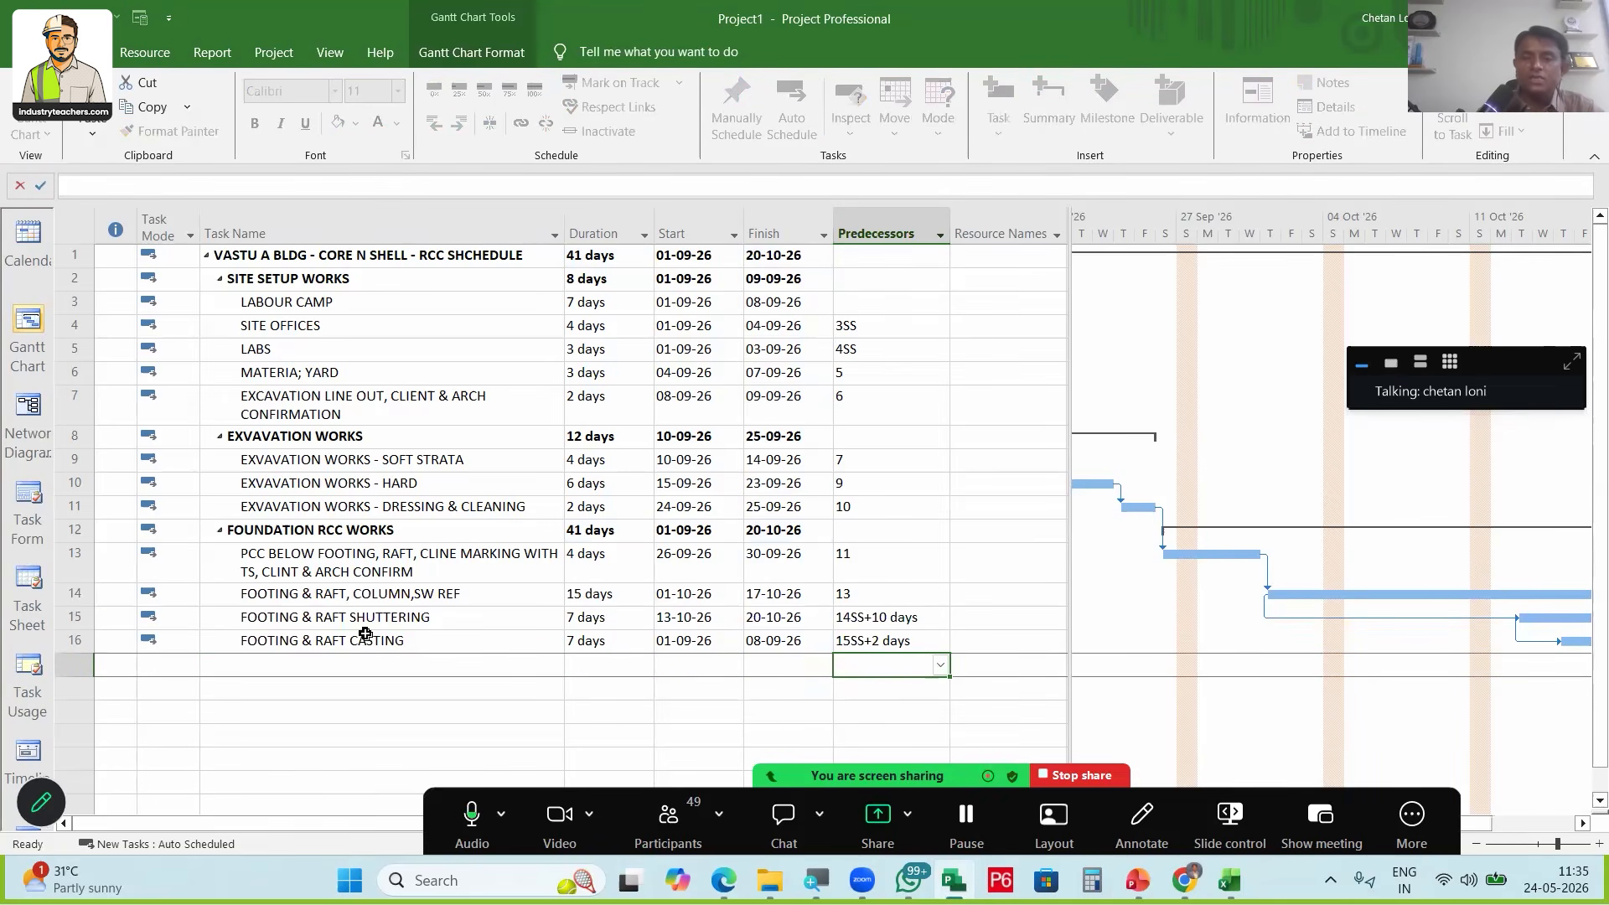
Copy the FOOTING & RAFT CASTING name into the row below and rename the copy as FOOTING & RAFT DESHUTTERING
drag(383, 644, 320, 664)
key(ctrl+d)
click(325, 662)
click(518, 672)
key(BackSpace)
text(DESHUTTERING)
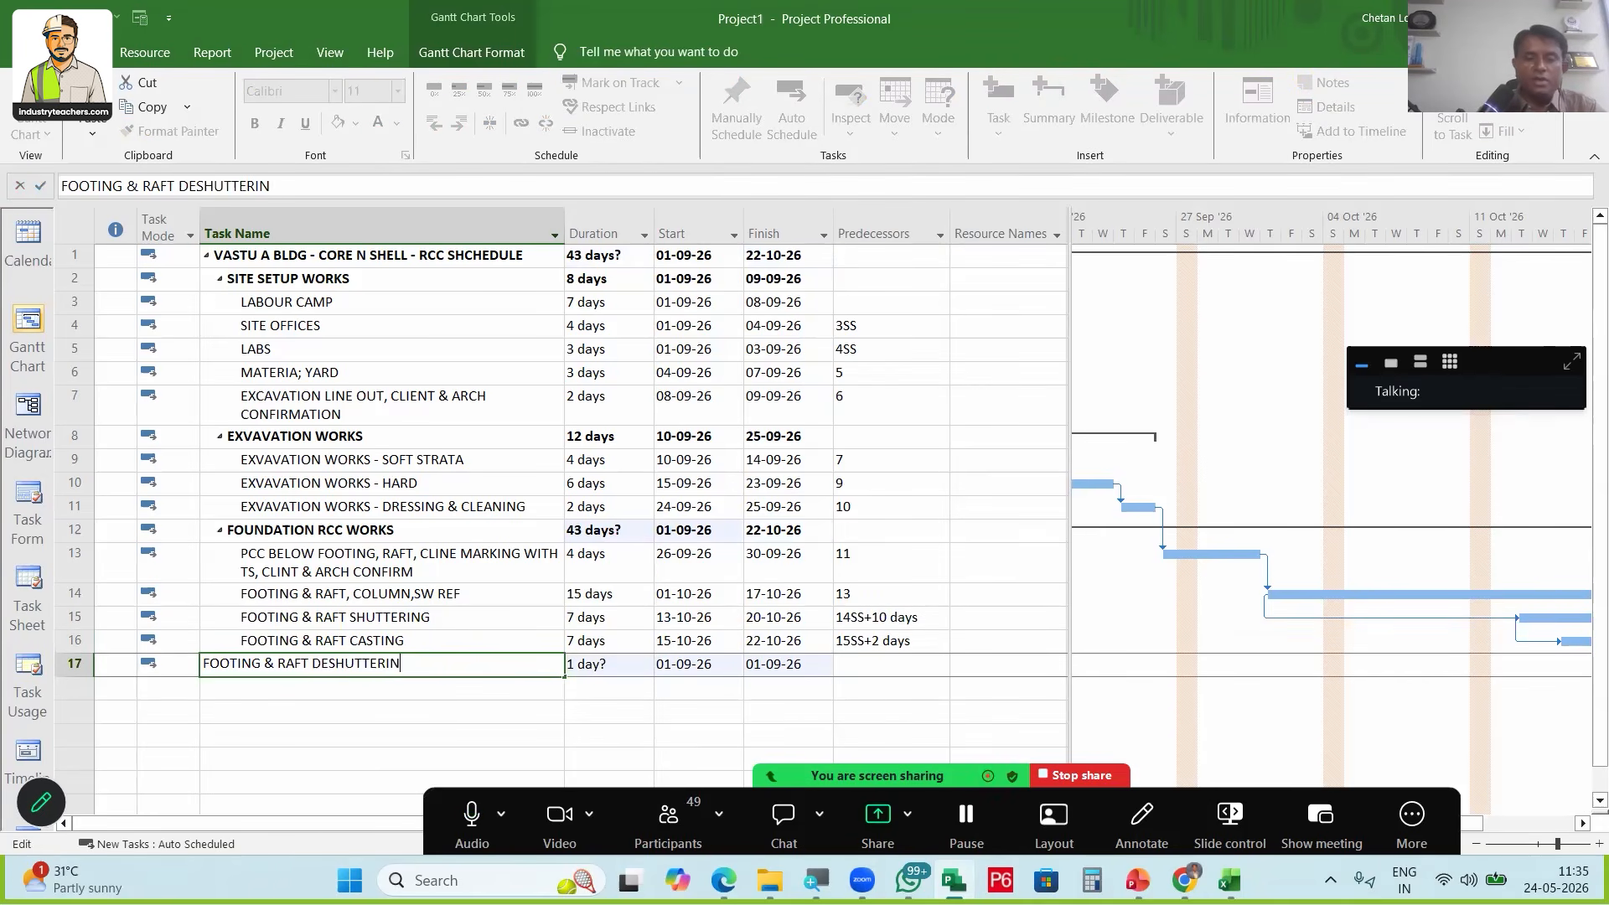
key(Return)
Give the FOOTING & RAFT DESHUTTERING task a duration of 3 days and predecessor 16
click(519, 672)
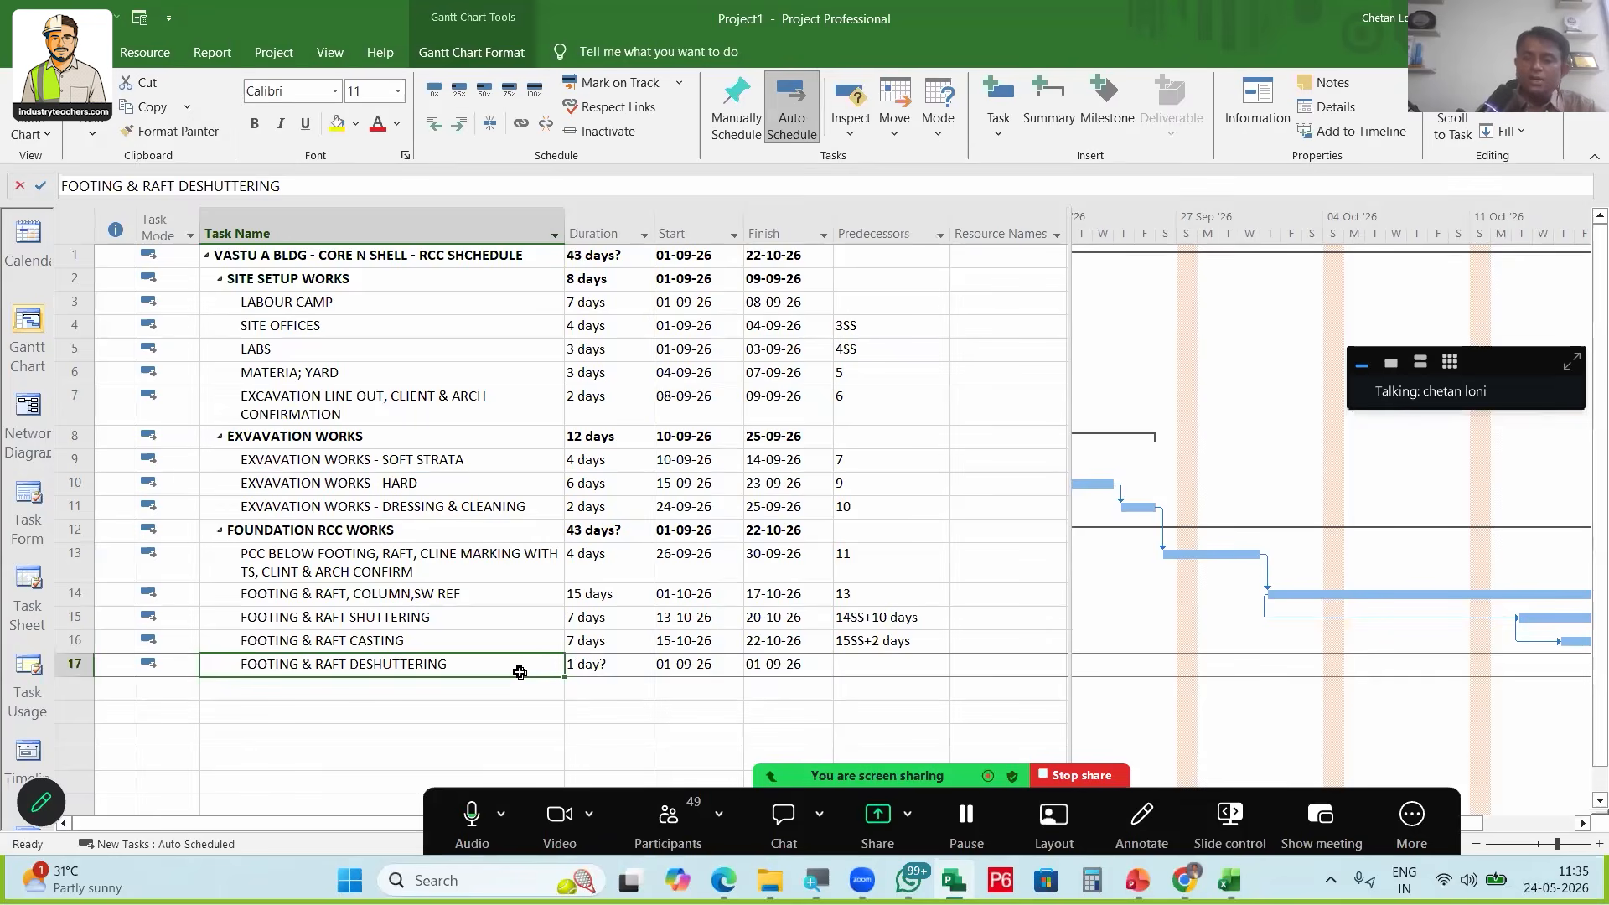
key(Tab)
text(3)
key(Tab)
key(Tab)
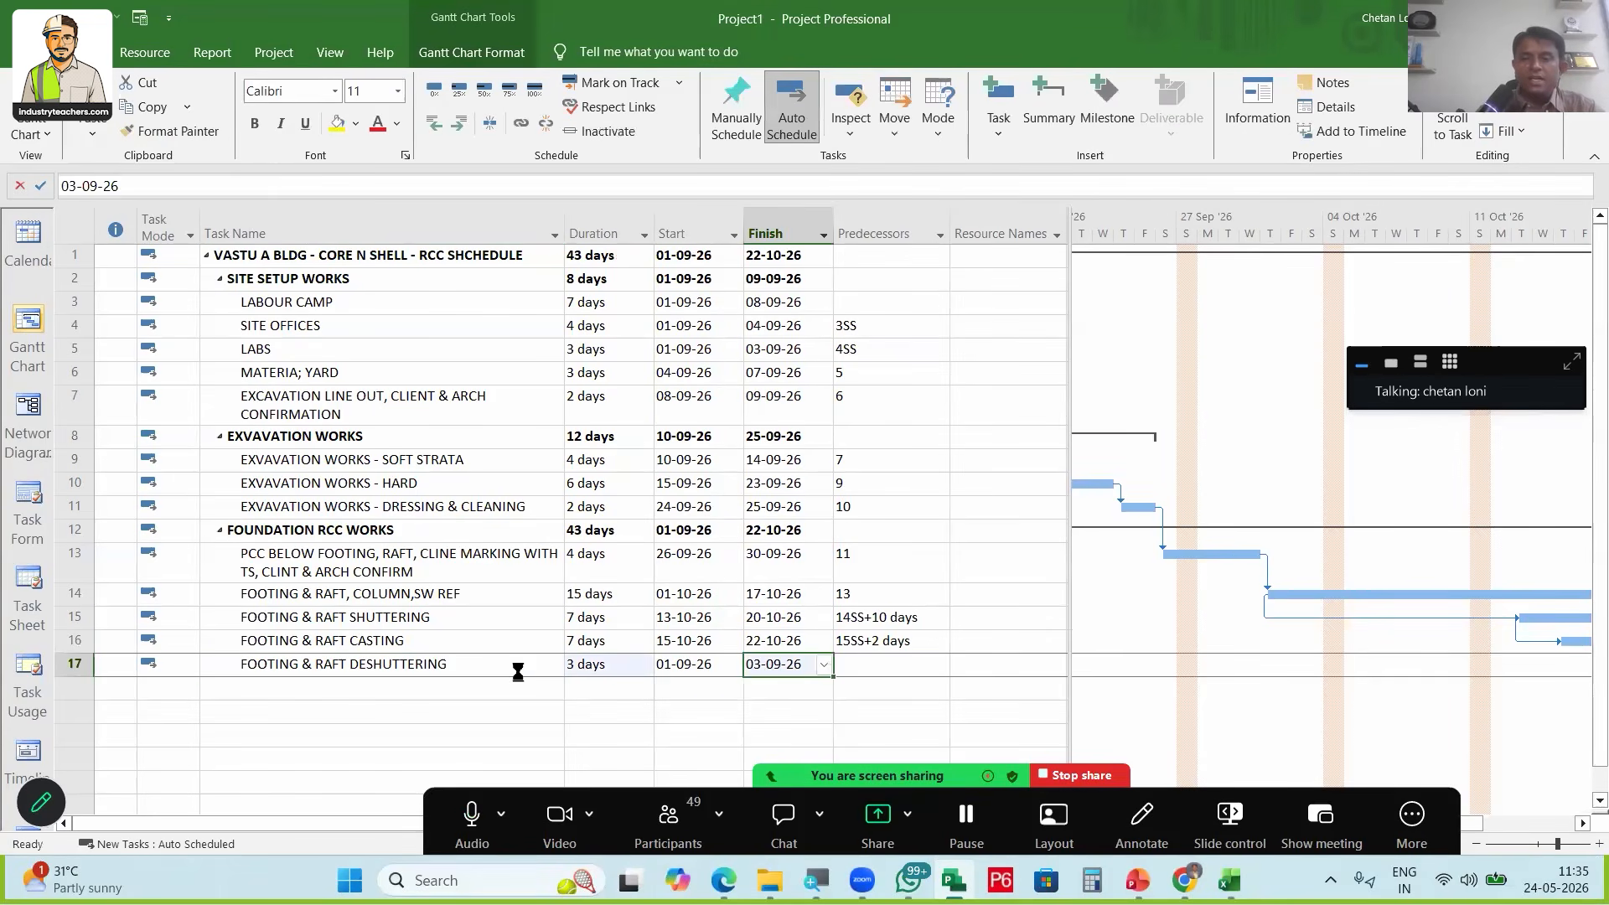
key(Tab)
text(16)
key(Return)
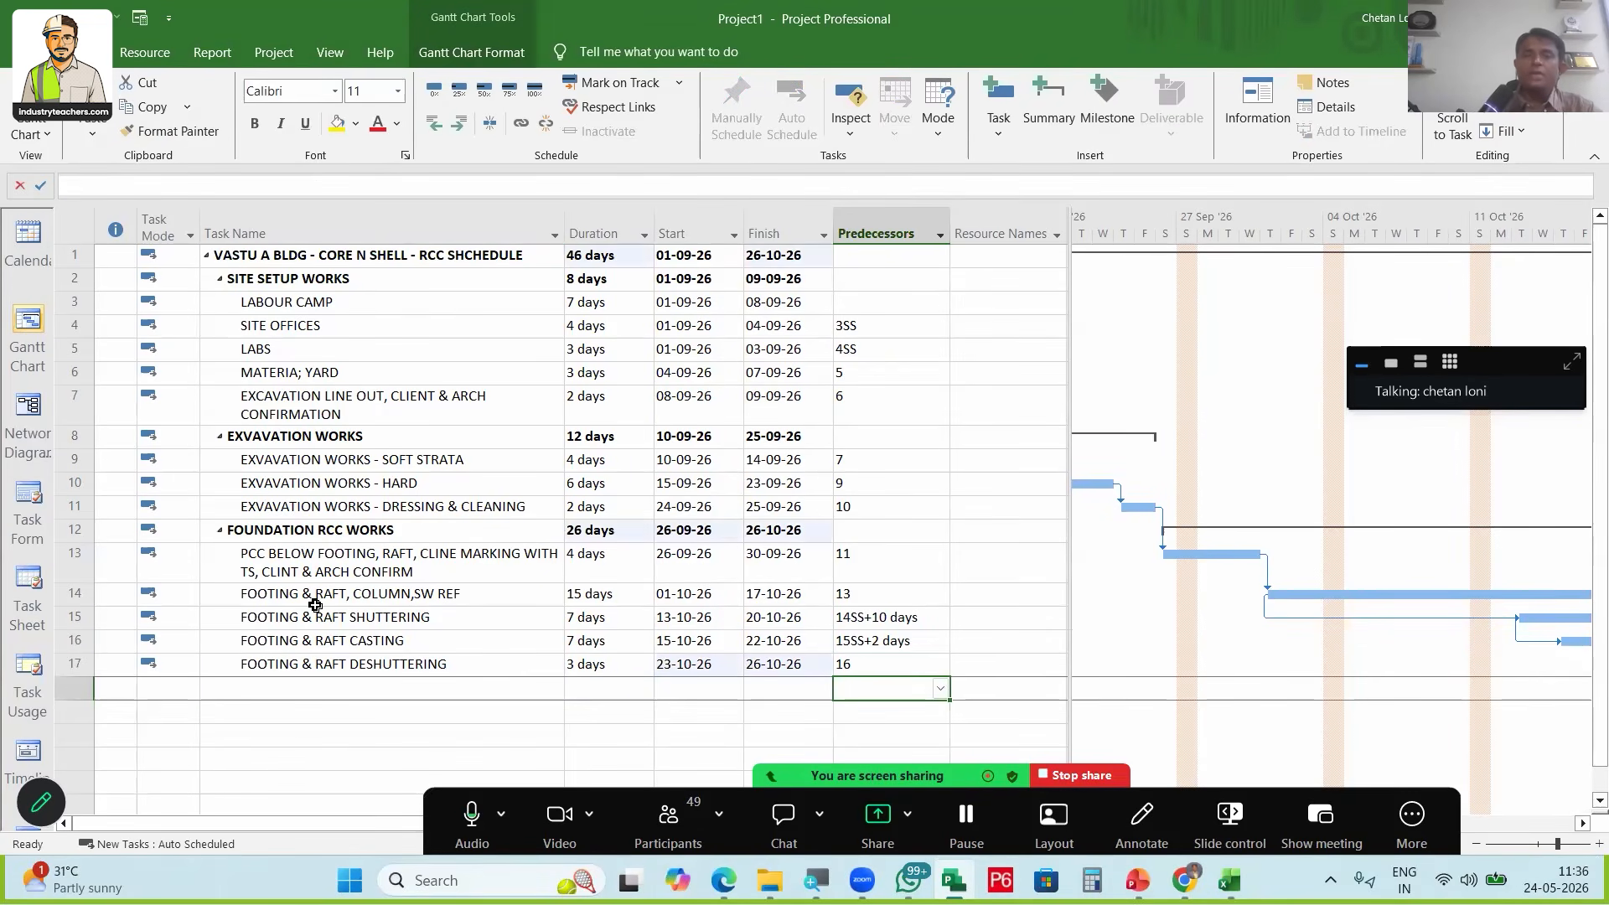
Add a task named FOUNDATION COLMN REF below FOOTING & RAFT DESHUTTERING
scroll(315, 605, down, 1)
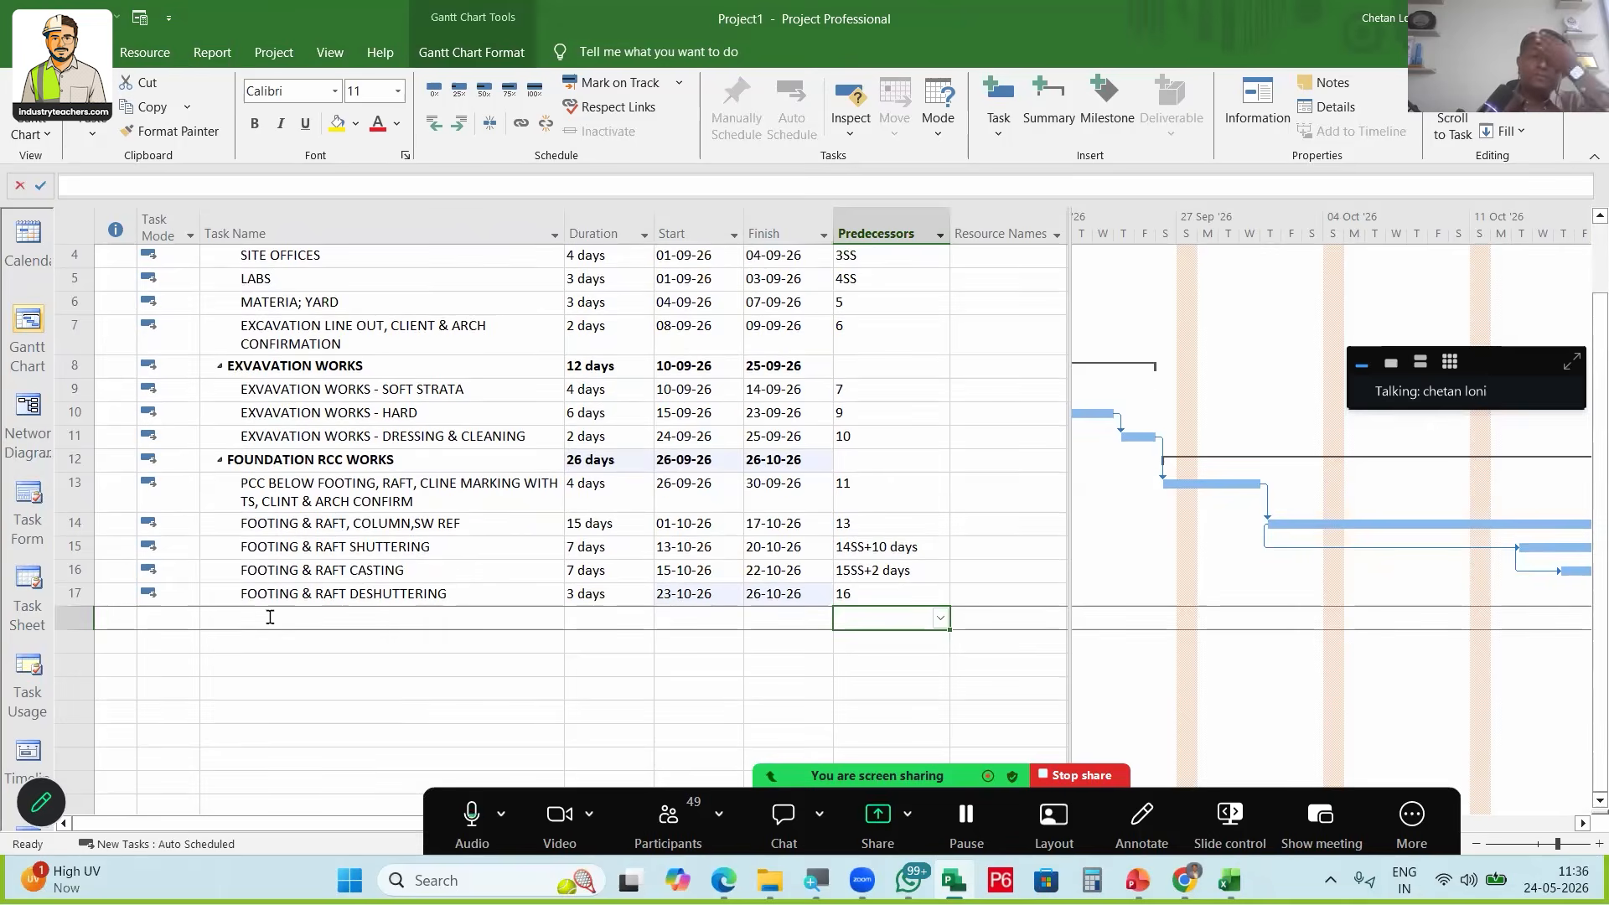
click(270, 616)
text(FOUH)
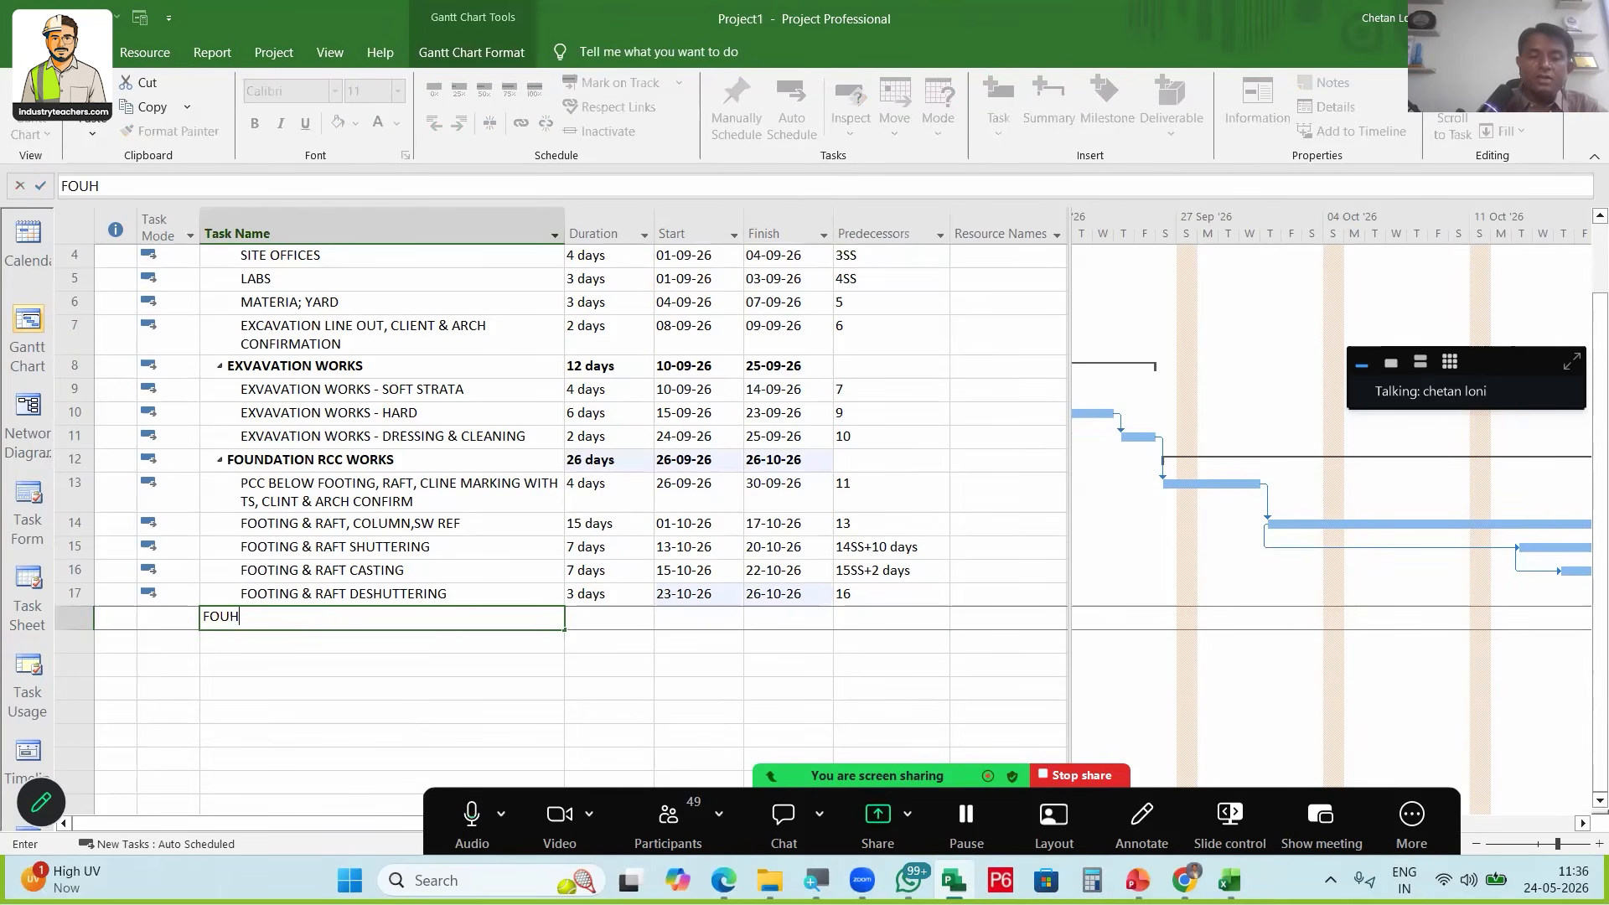
key(BackSpace)
text(NDATION COL)
key(BackSpace)
text(MN RF)
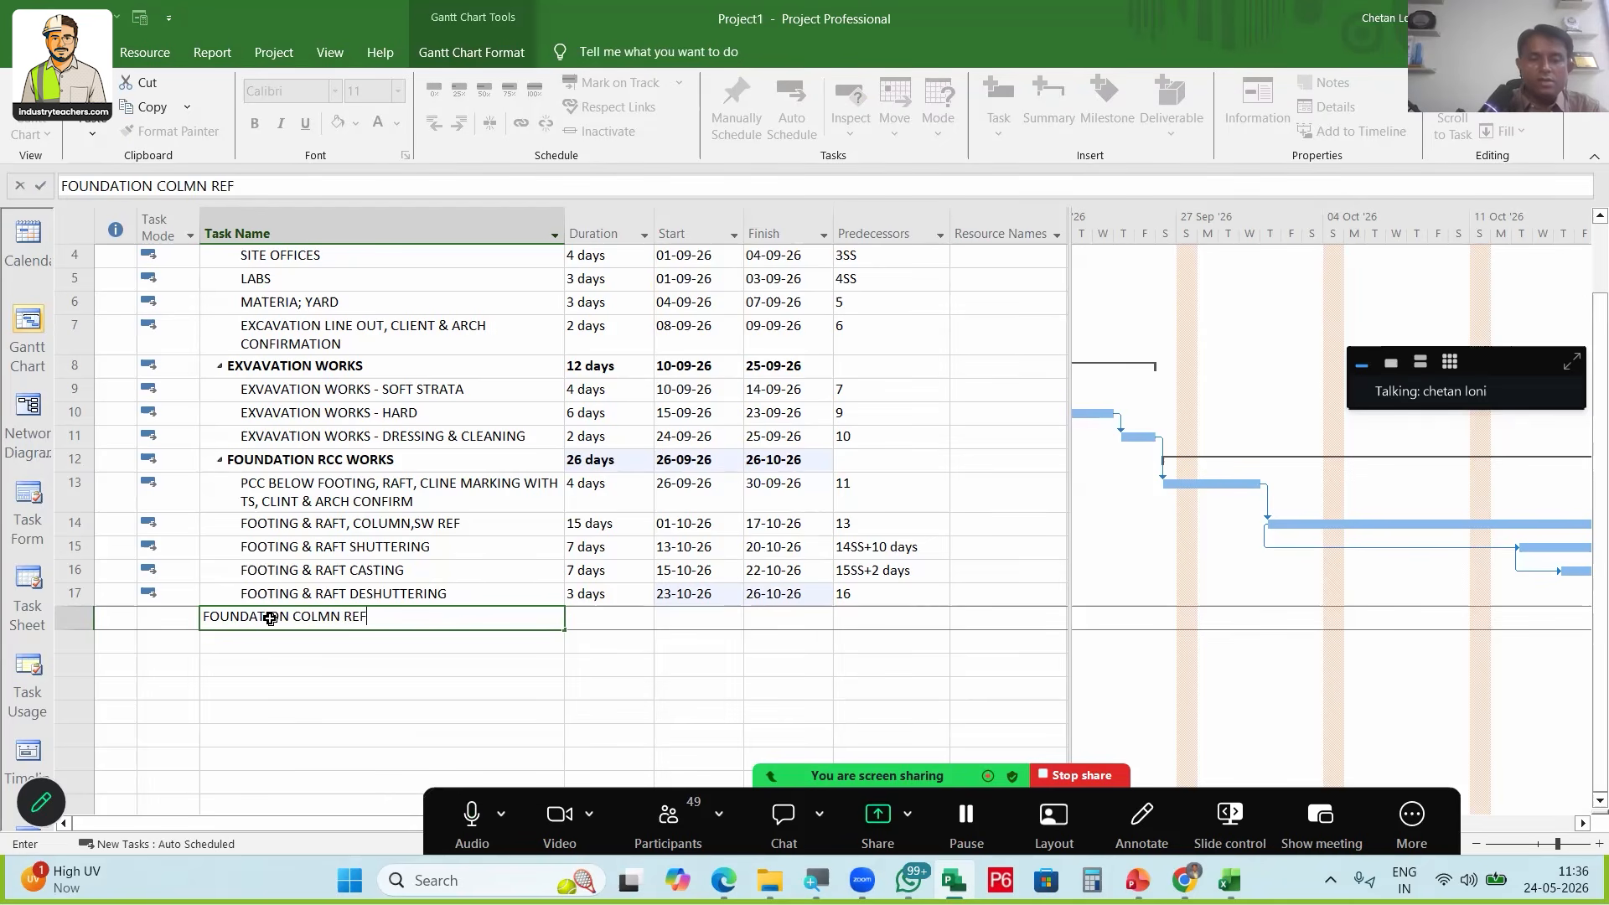
key(Return)
Fill the FOUNDATION COLMN REF name down into the three rows below it
key(Up)
key(shift+Down)
key(shift+Down)
key(shift+Down)
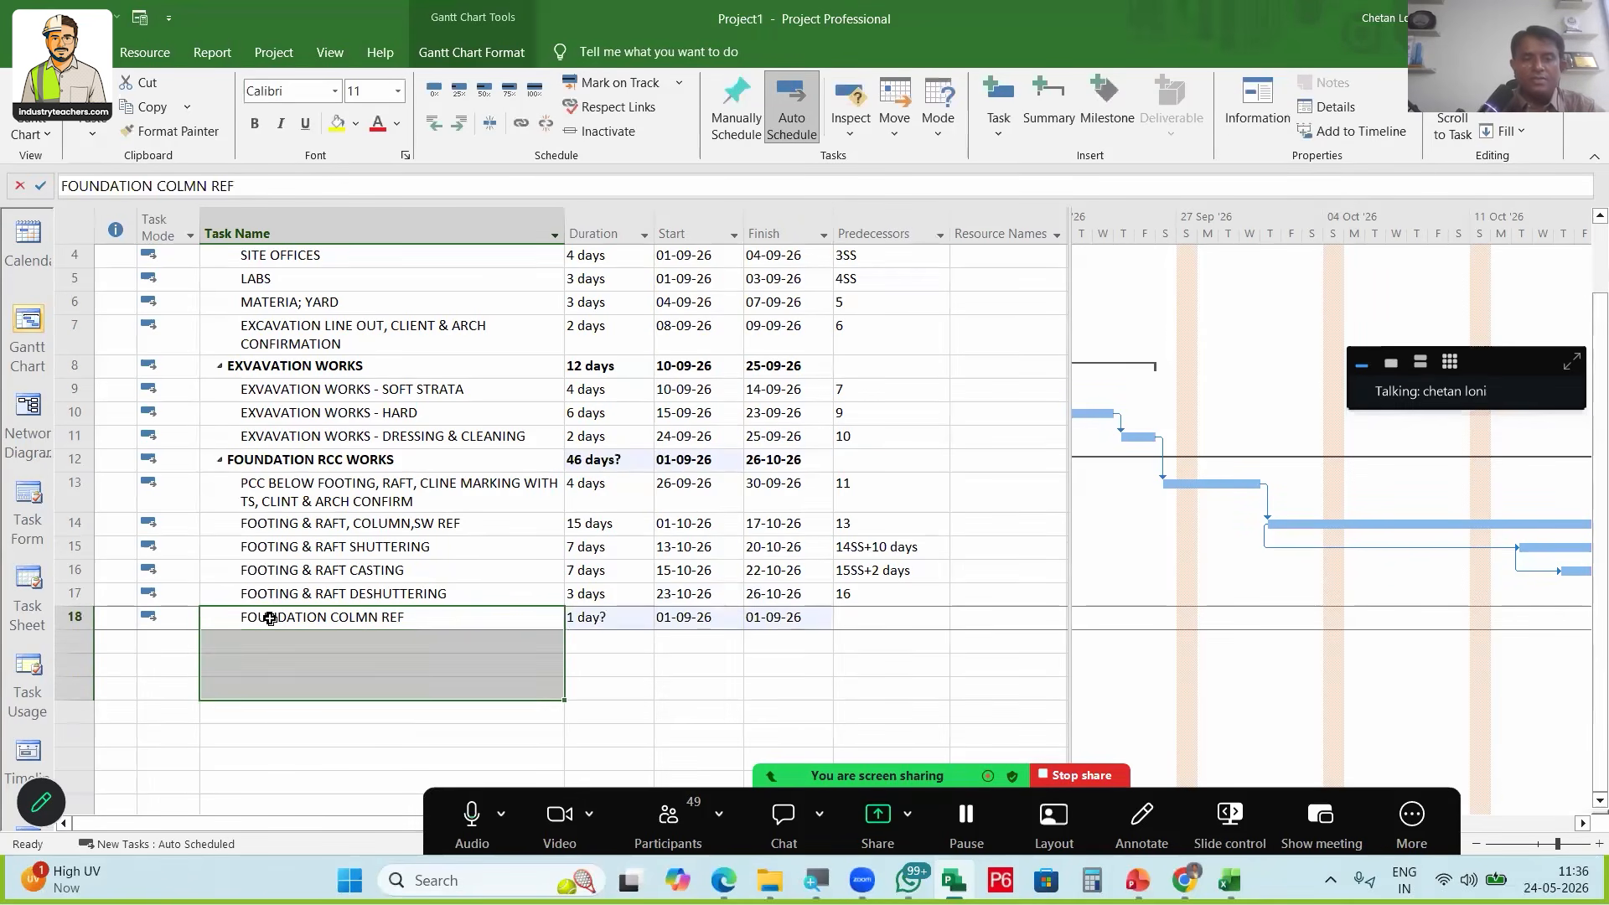
key(ctrl+d)
Rename the first copy of FOUNDATION COLMN REF as FOUNDATION COLMN SHUTT
key(Down)
key(F2)
key(BackSpace)
key(BackSpace)
key(BackSpace)
text(SHUTT)
key(Return)
Rename the second copy of FOUNDATION COLMN REF as FOUNDATION COLMN CASTING
key(F2)
text(CA)
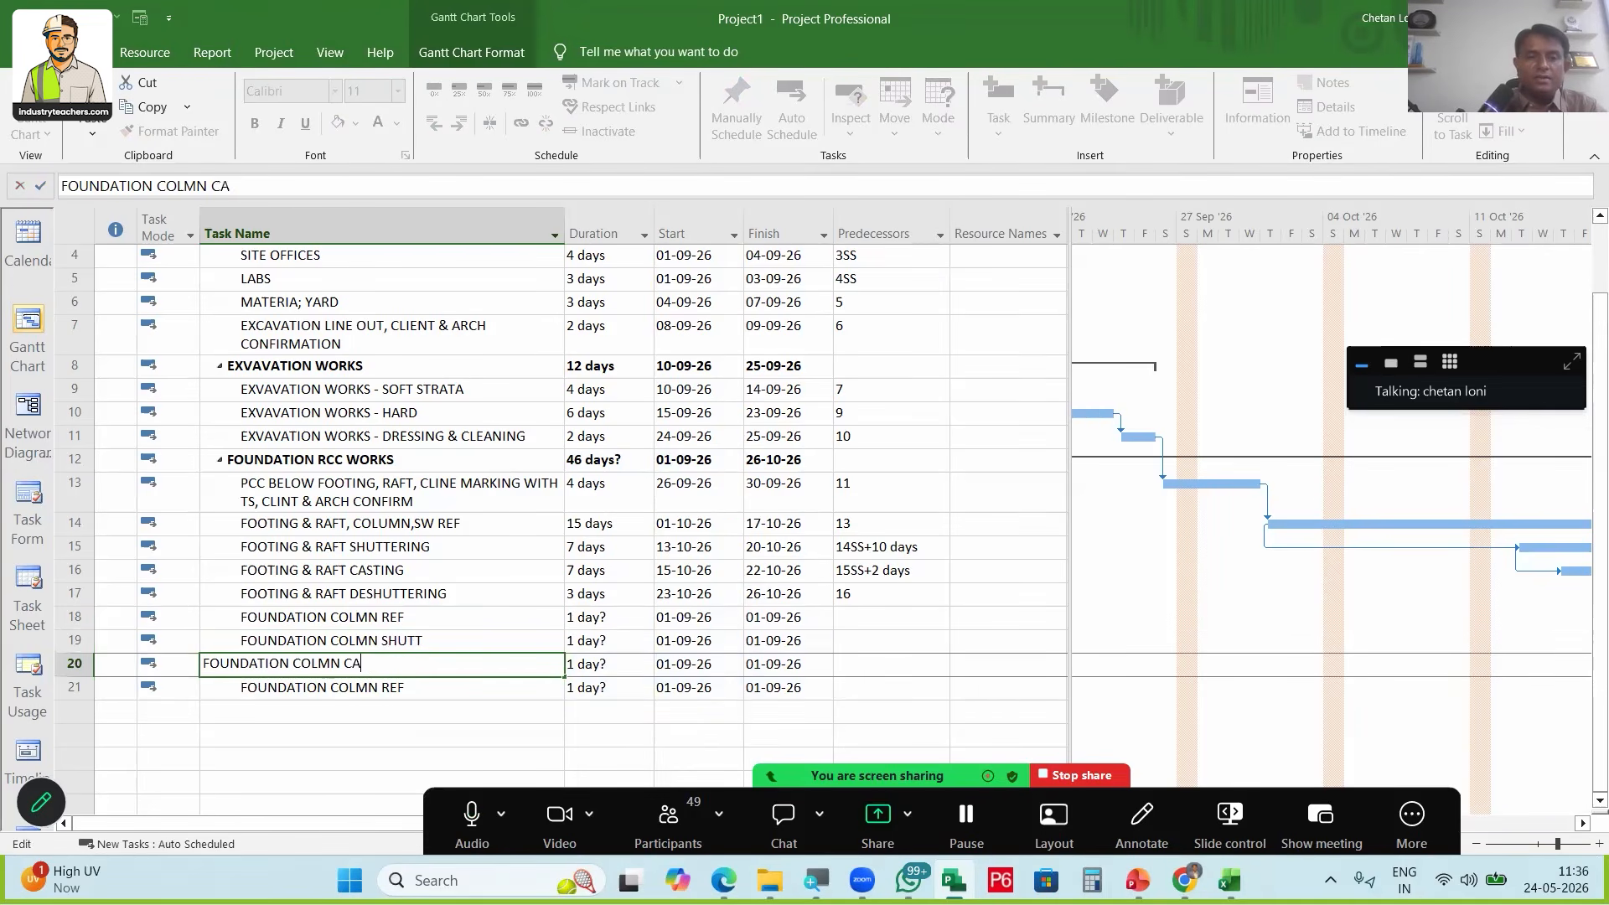
text(STING)
key(Return)
Rename the last copy of FOUNDATION COLMN REF as FOUNDATION COLMN DESHUTTR
key(F2)
key(BackSpace)
key(BackSpace)
key(BackSpace)
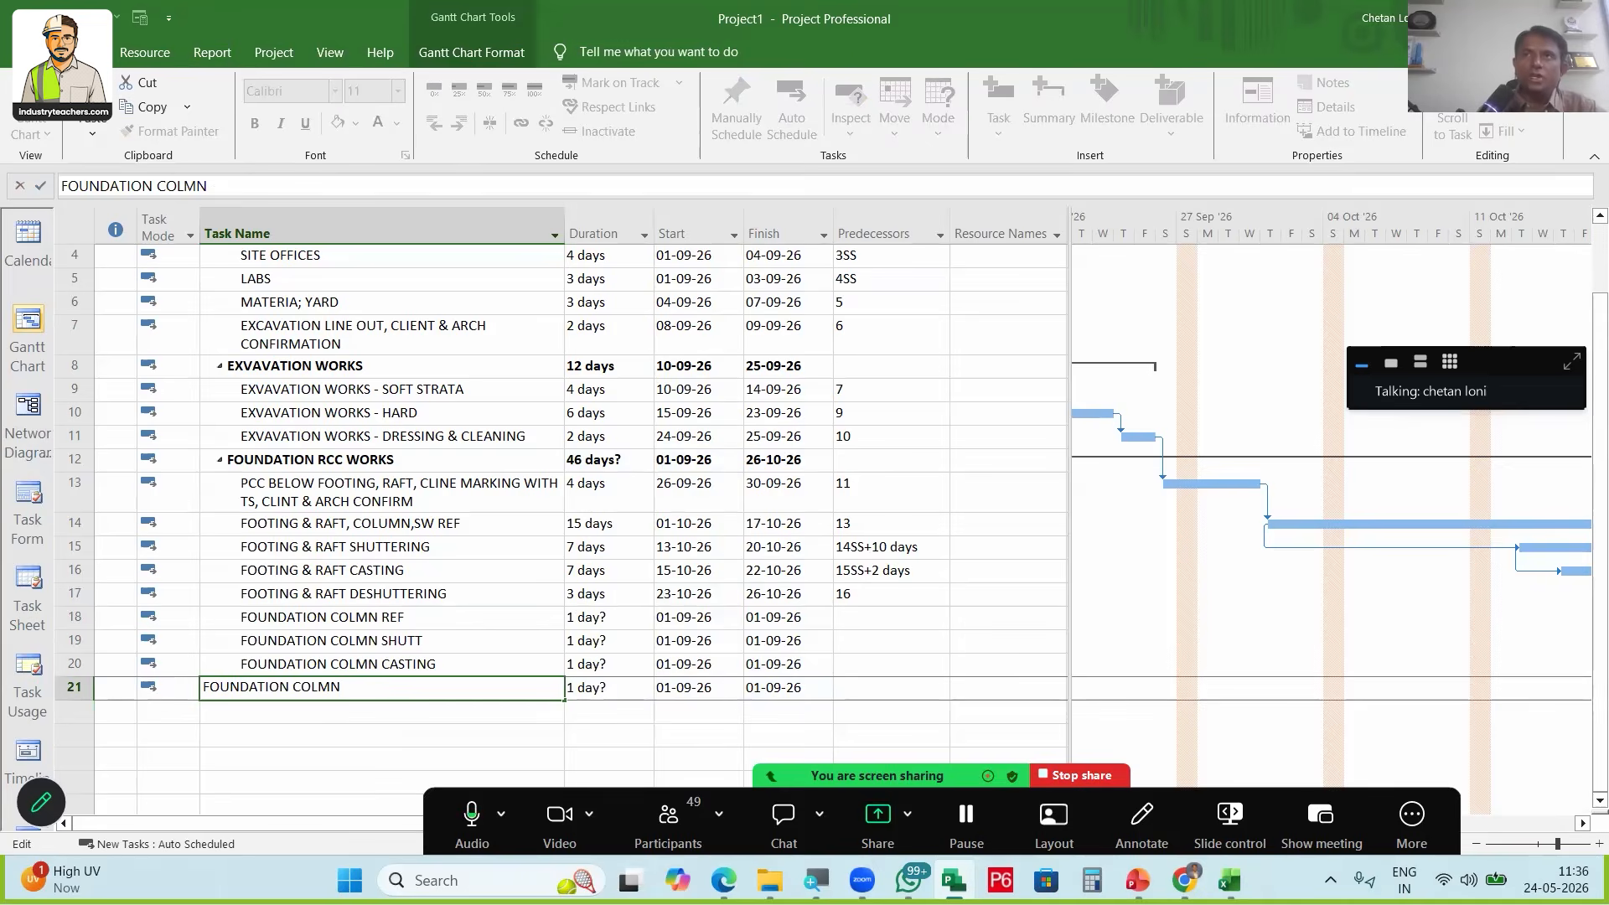
text(DESHUTTR)
key(Return)
Set the duration of the FOUNDATION COLMN REF task to 3 days
key(Up)
key(Up)
key(Up)
key(Up)
key(Up)
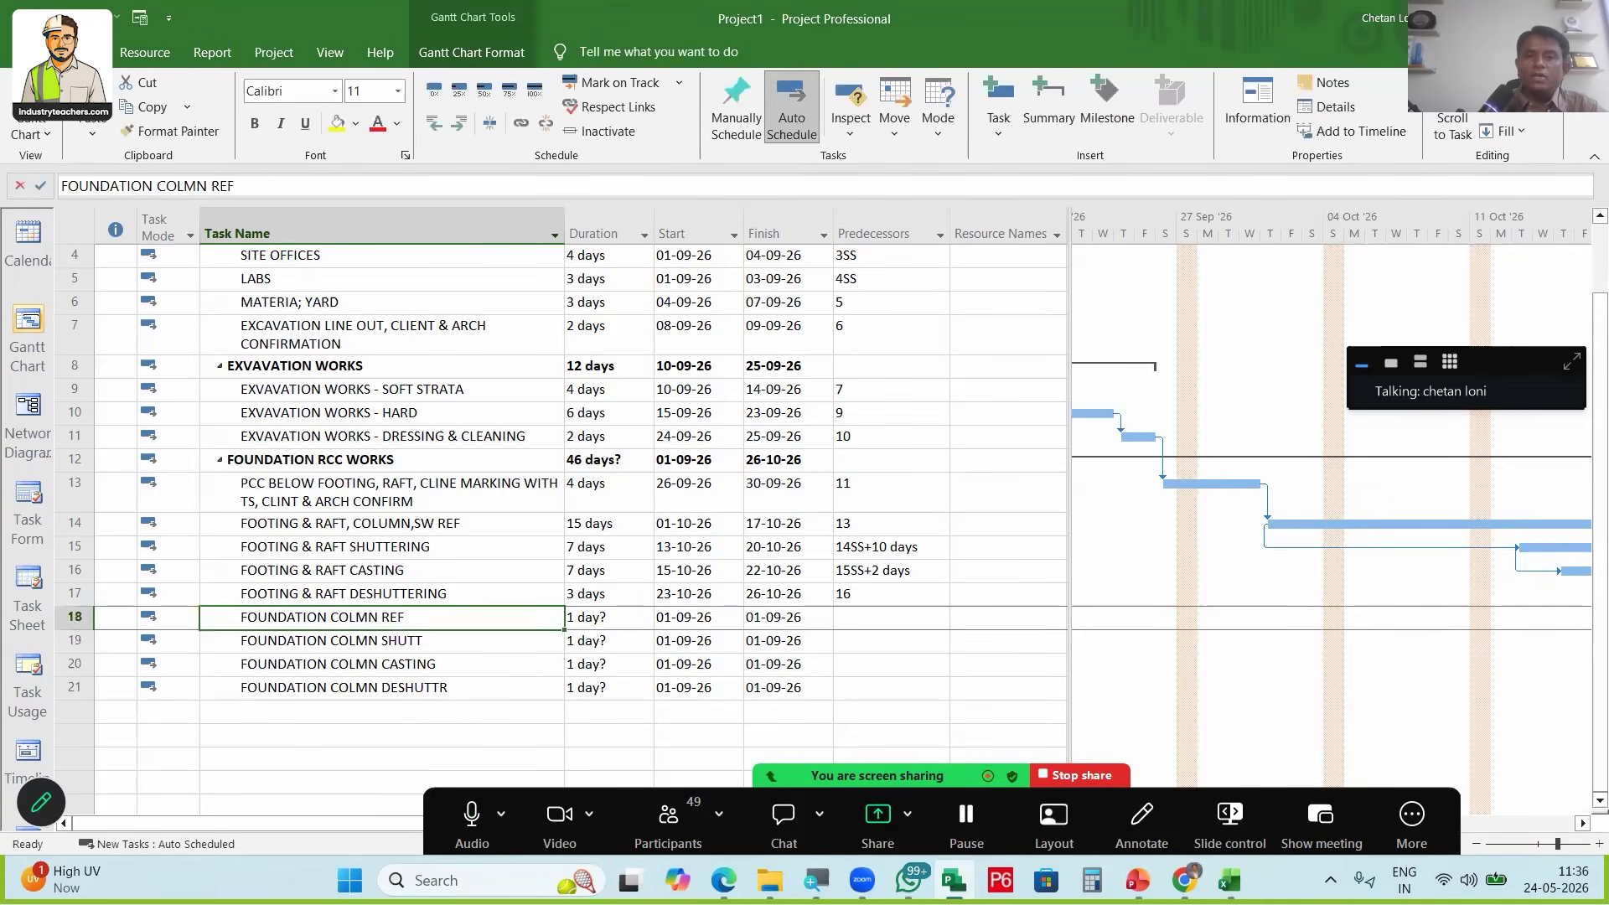
key(Right)
key(Down)
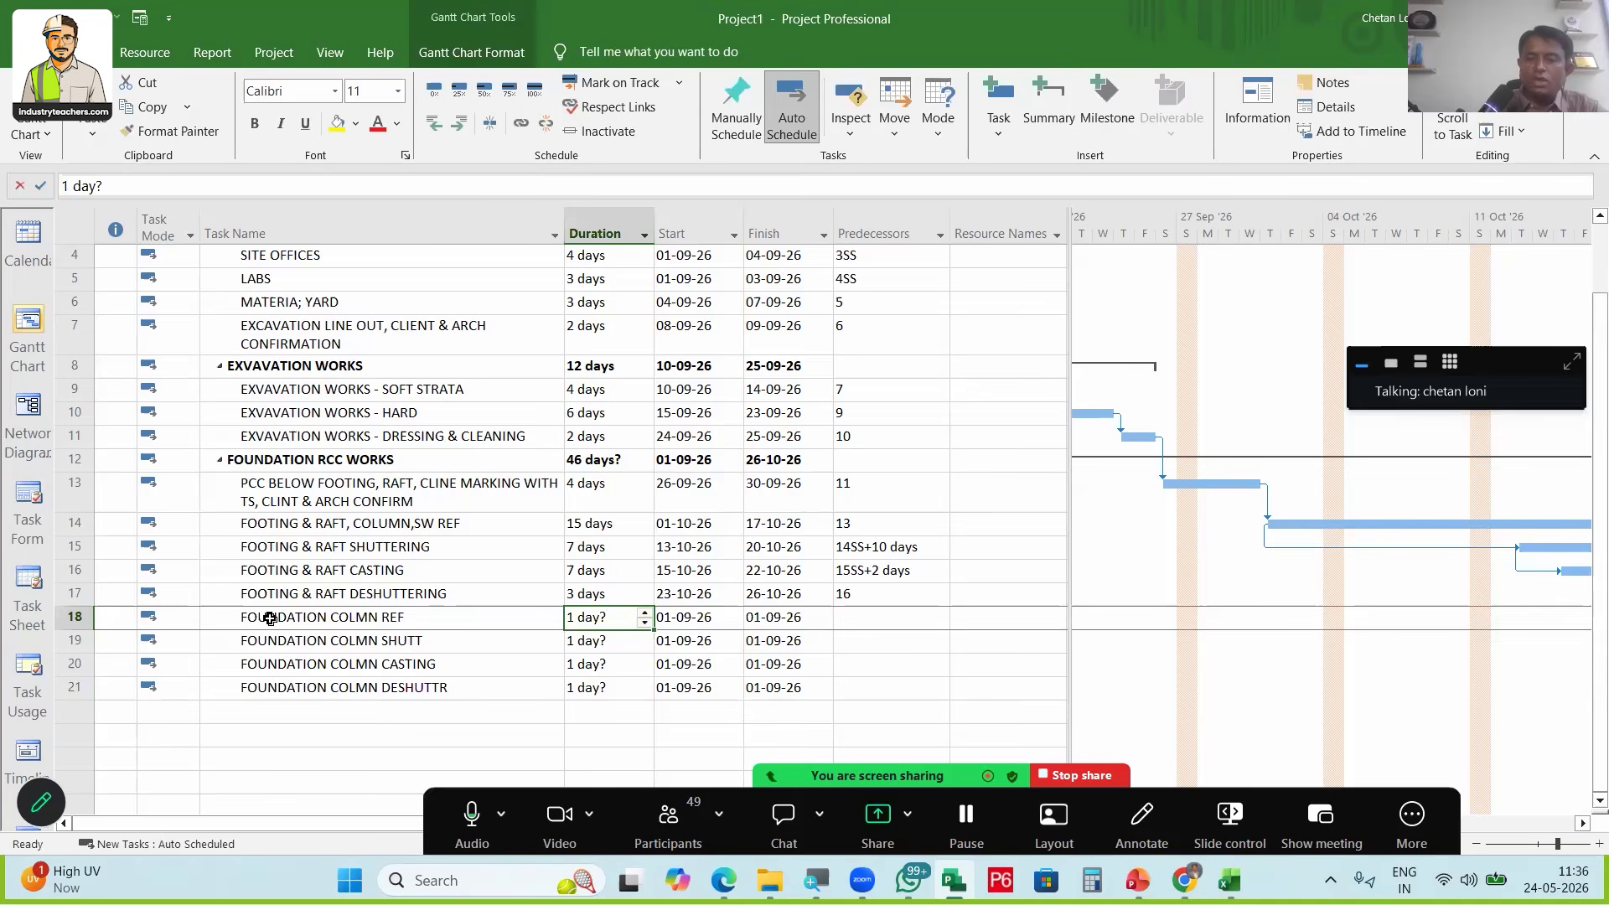
text(3)
key(Return)
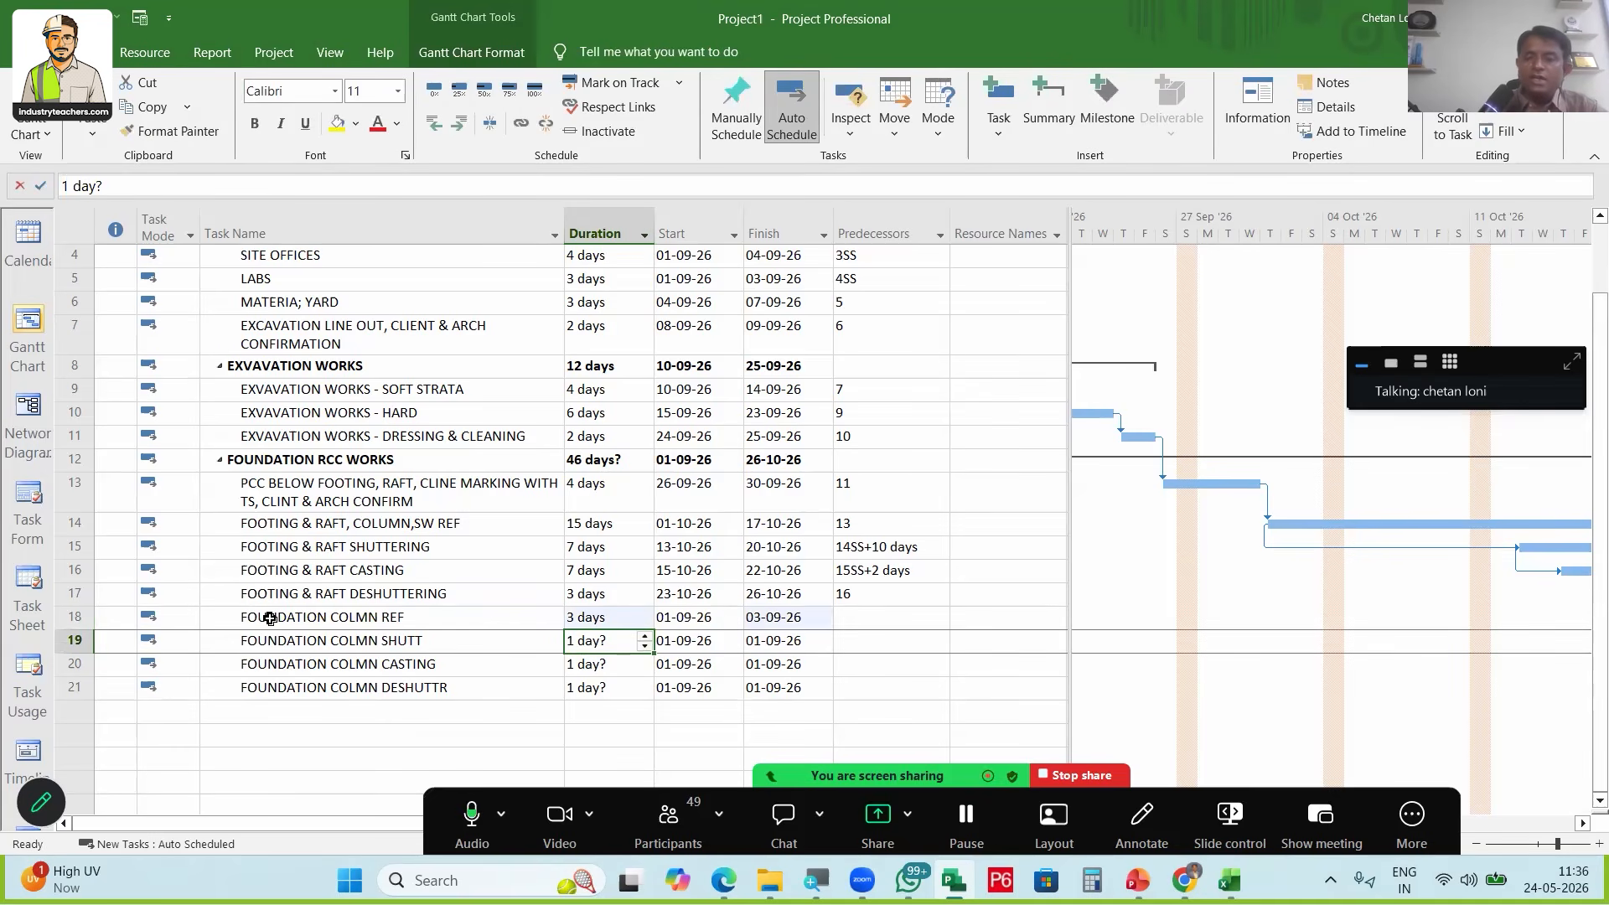
Set the durations of FOUNDATION COLMN SHUTT and CASTING to 3 days each and FOUNDATION COLMN DESHUTTR to 2 days
text(3)
key(Return)
text(3)
key(Return)
key(Return)
text(2)
key(Return)
Link tasks 17 to 21, from FOOTING & RAFT DESHUTTERING to FOUNDATION COLMN DESHUTTR, in finish-to-start sequence
drag(377, 593, 377, 687)
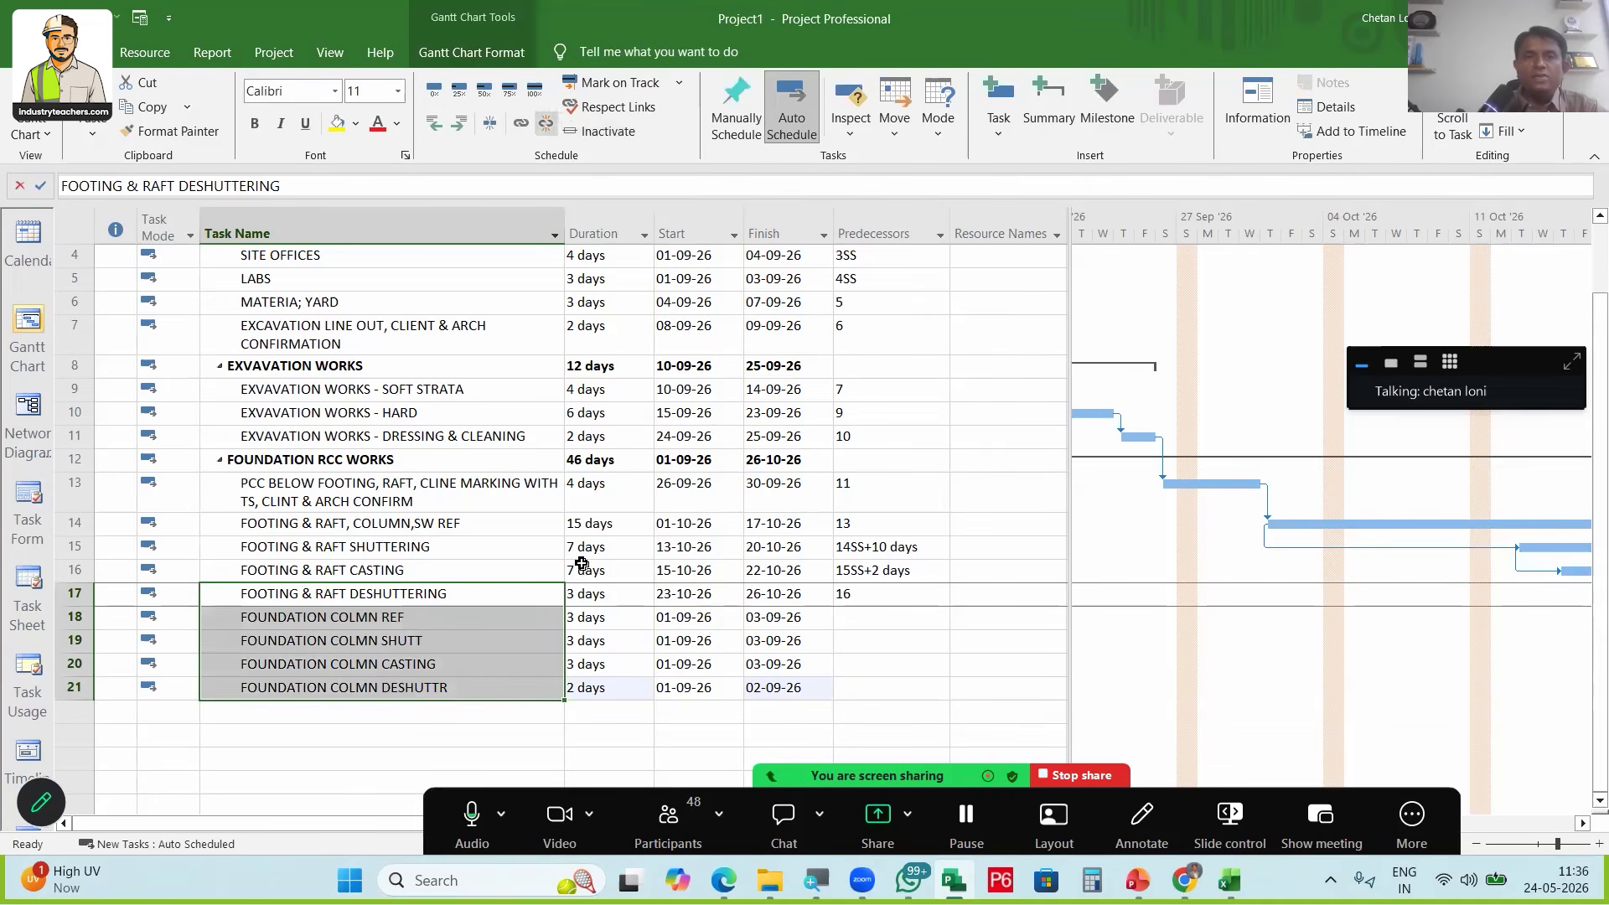
key(ctrl+F2)
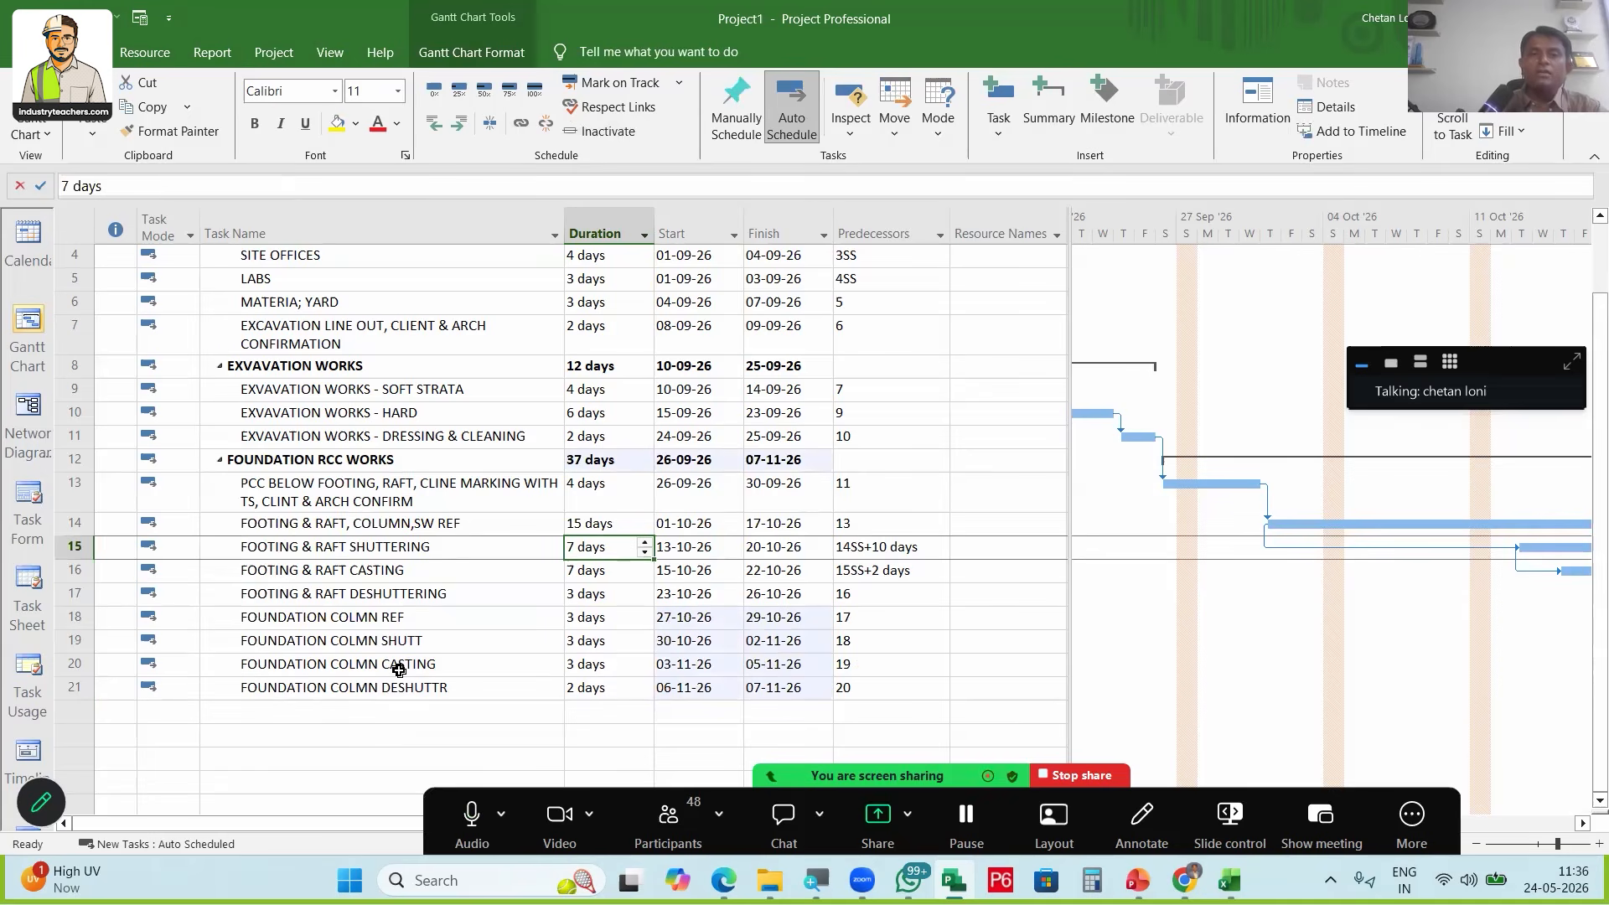
click(584, 466)
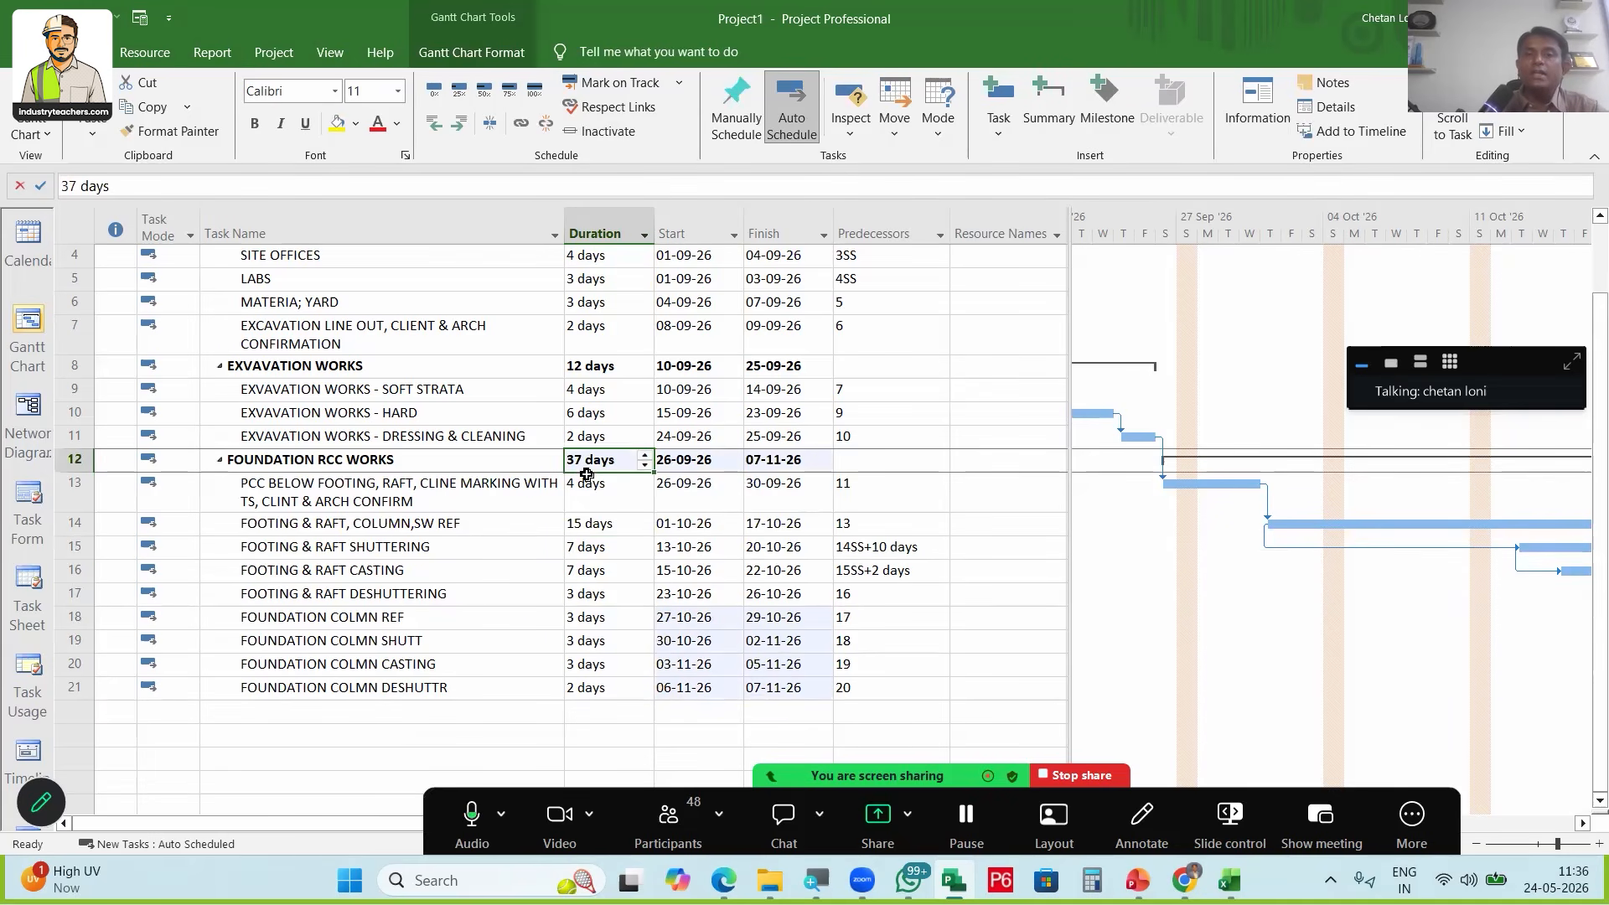
Add a task named BACKFILLING & COMPACTION' below FOUNDATION COLMN DESHUTTR
click(250, 712)
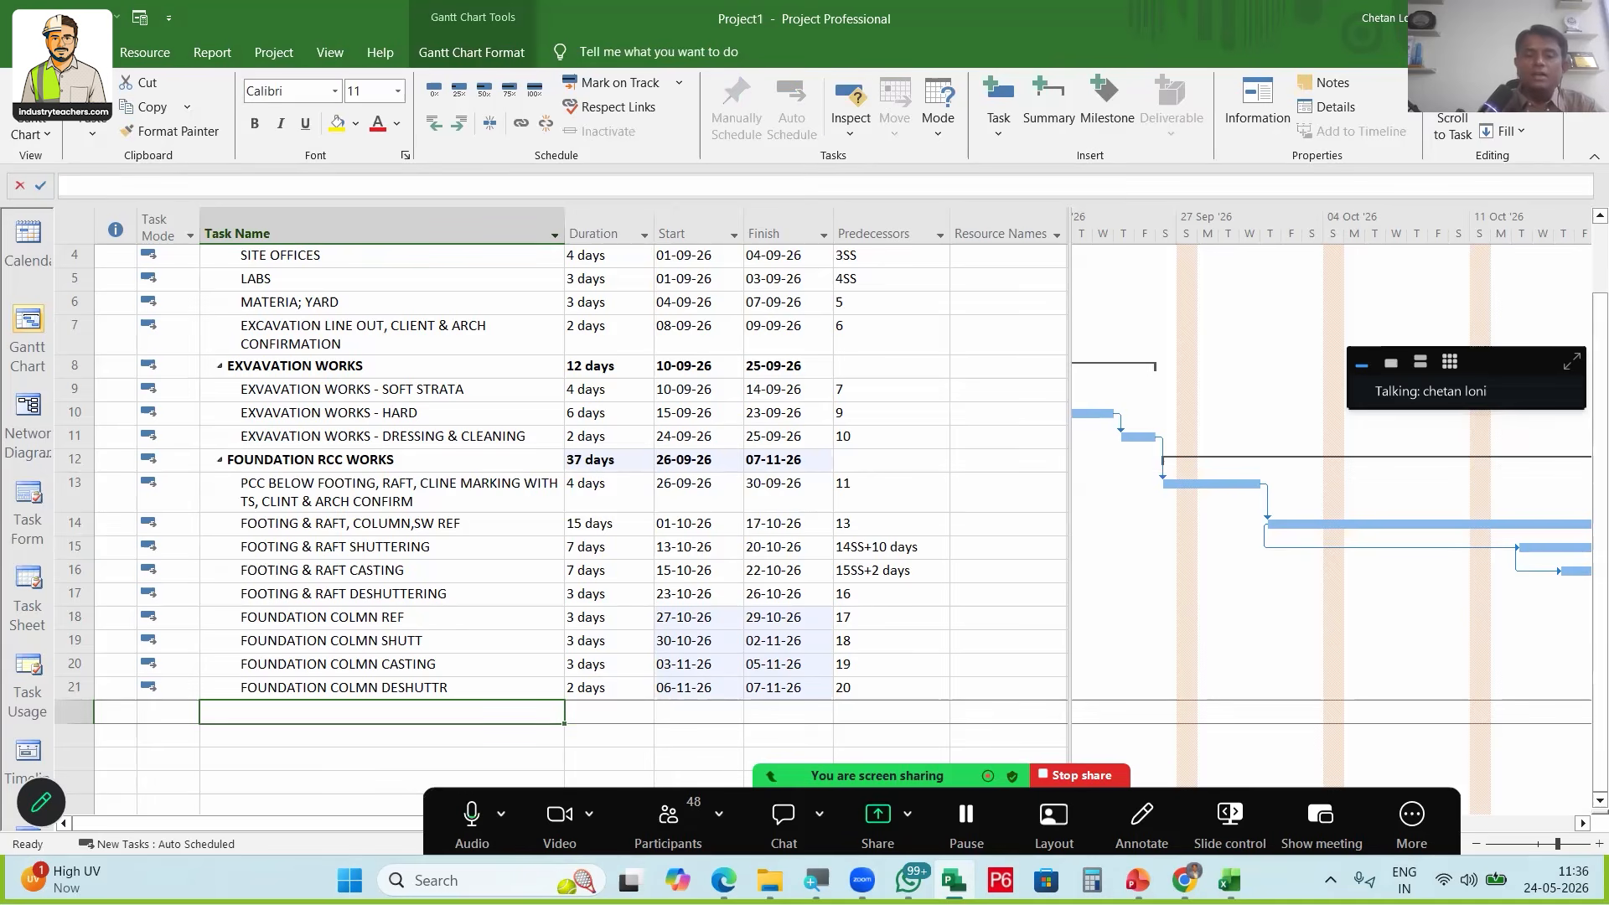
text(BACKFILLIN)
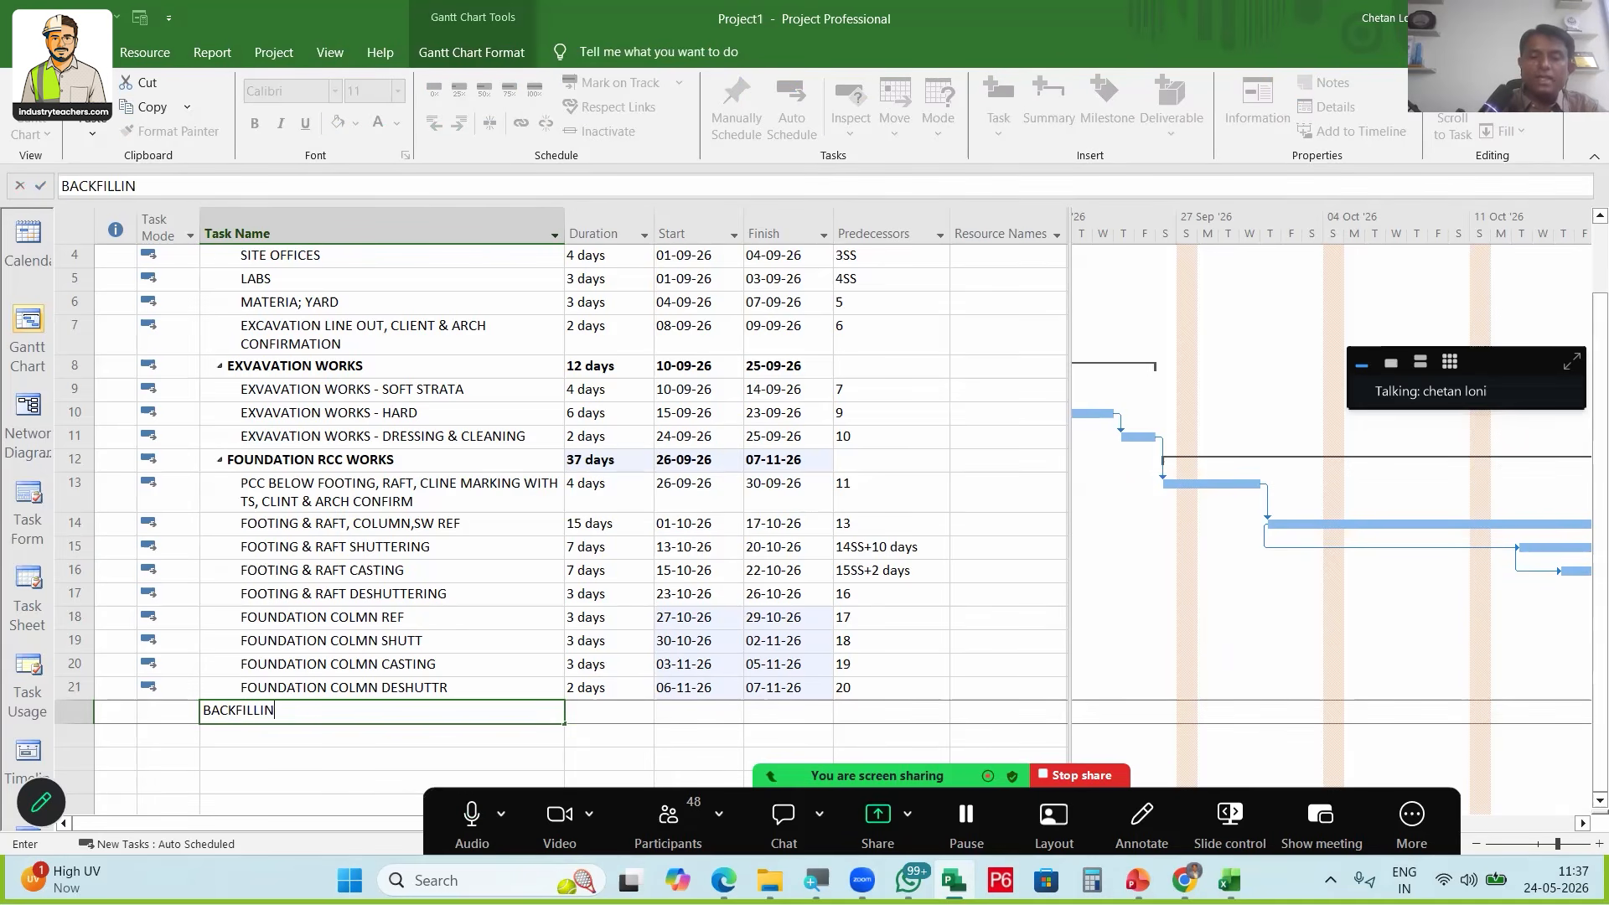
text(G & COMPACTION')
key(Return)
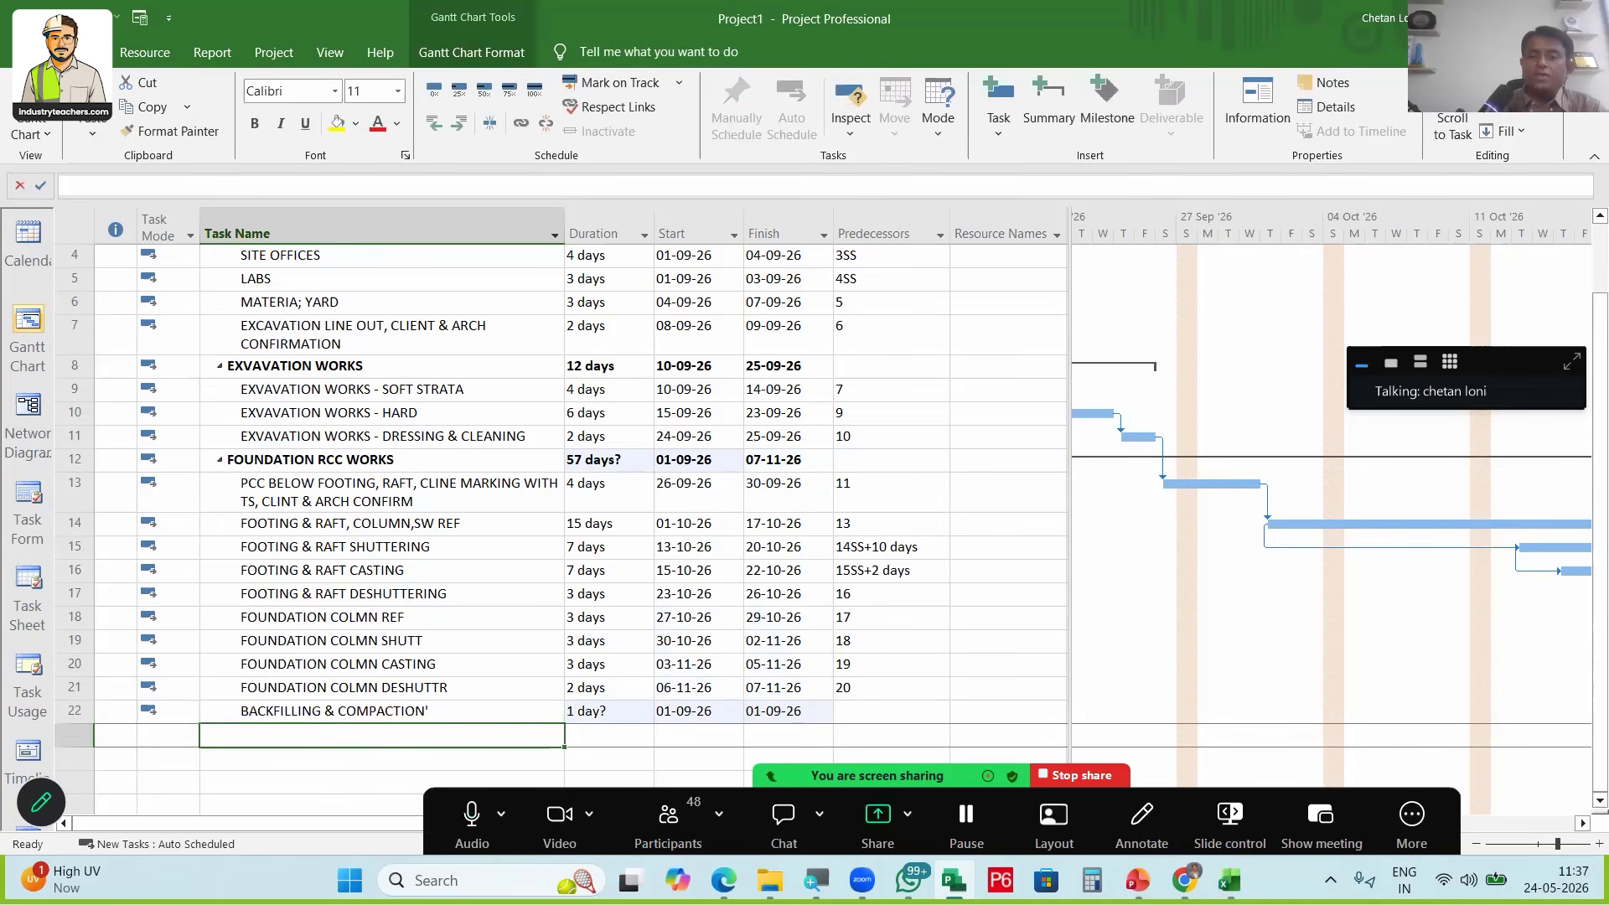
Sketch the excavated pit, footings, columns and backfill levels as an annotation over the schedule, and clear the drawing
click(1141, 825)
mouse_move(720, 471)
mouse_down()
mouse_move(988, 670)
mouse_move(1602, 379)
mouse_up()
drag(1013, 718, 1441, 648)
drag(1093, 675, 1106, 719)
drag(1255, 674, 1307, 660)
mouse_move(1371, 640)
mouse_down()
mouse_move(1378, 672)
mouse_move(1389, 651)
mouse_up()
mouse_move(1029, 701)
mouse_down()
mouse_move(1072, 713)
mouse_move(1148, 664)
mouse_move(1332, 648)
mouse_up()
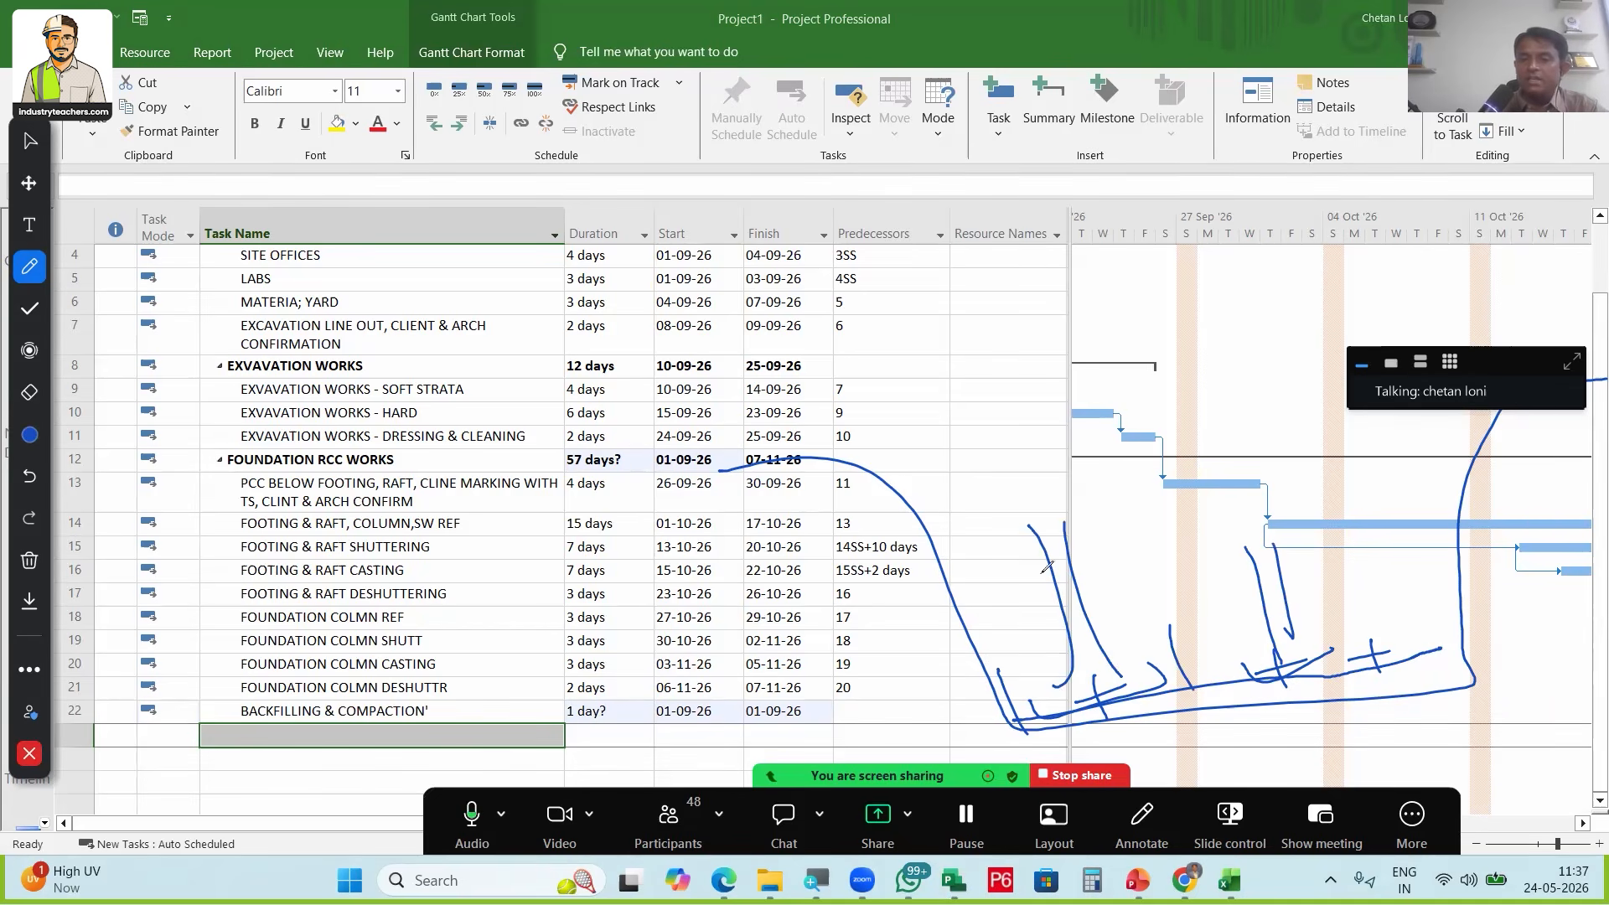
drag(1009, 676, 1172, 638)
drag(1024, 542, 1071, 679)
drag(1093, 534, 1128, 650)
drag(1016, 585, 1085, 553)
drag(1048, 576, 1089, 610)
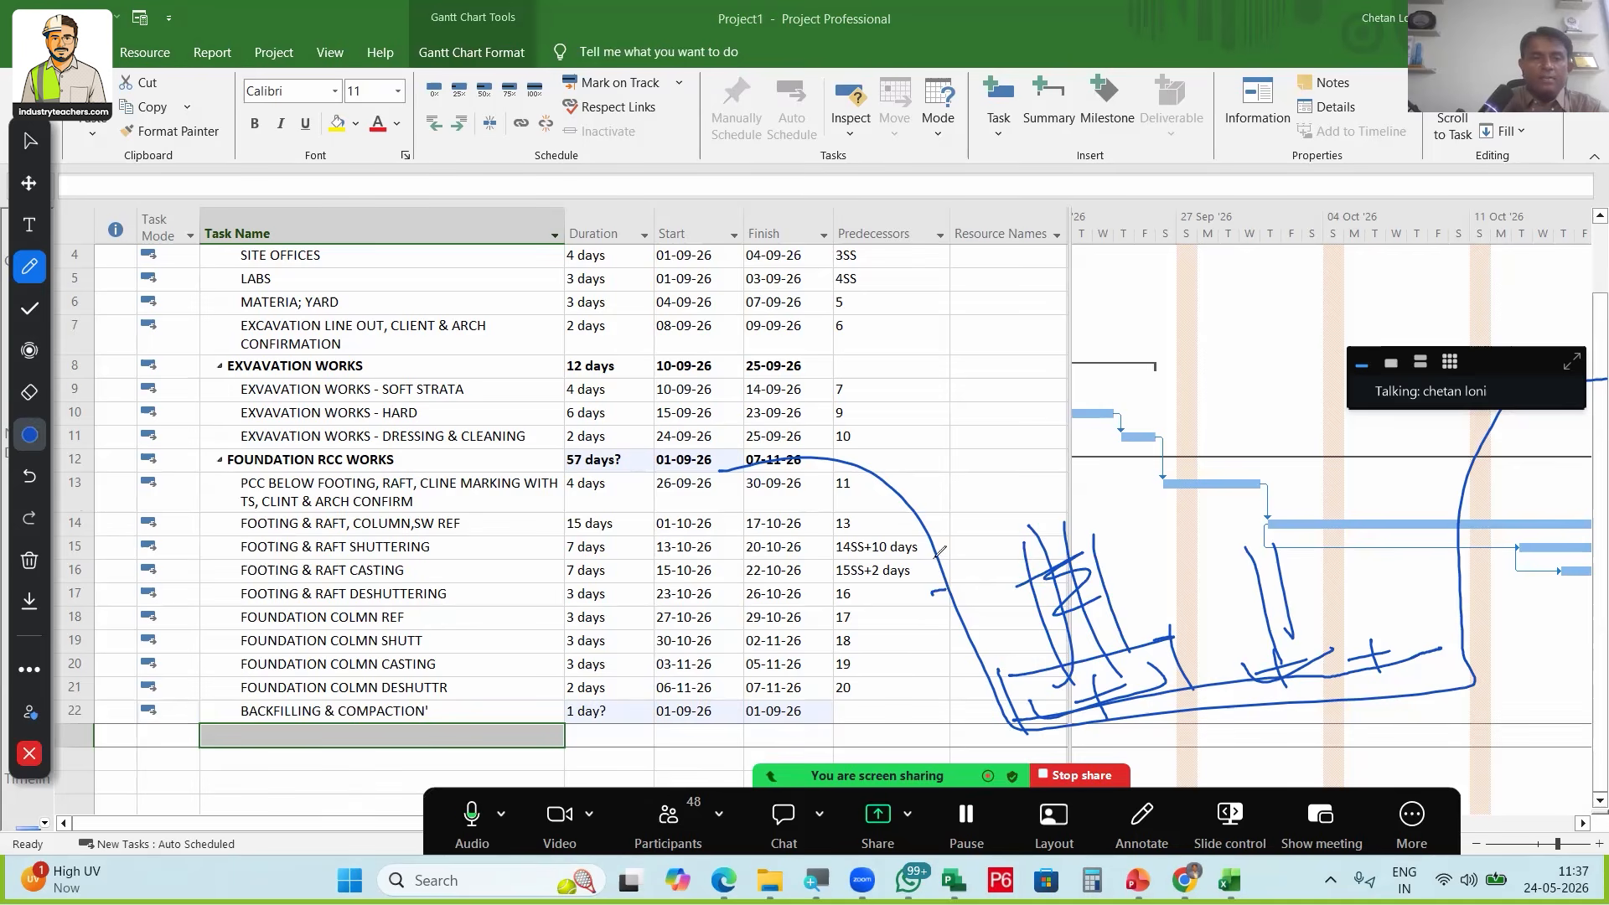
drag(930, 560, 1428, 461)
mouse_move(951, 645)
mouse_down()
mouse_move(1278, 513)
mouse_move(1412, 545)
mouse_up()
drag(850, 440, 1375, 319)
drag(1100, 394, 1138, 524)
drag(1151, 478, 1104, 547)
drag(1106, 374, 1035, 504)
drag(1026, 408, 1331, 326)
mouse_move(1270, 294)
mouse_down()
mouse_move(1272, 342)
mouse_move(1292, 341)
mouse_up()
drag(1273, 314, 1262, 353)
click(30, 559)
click(29, 753)
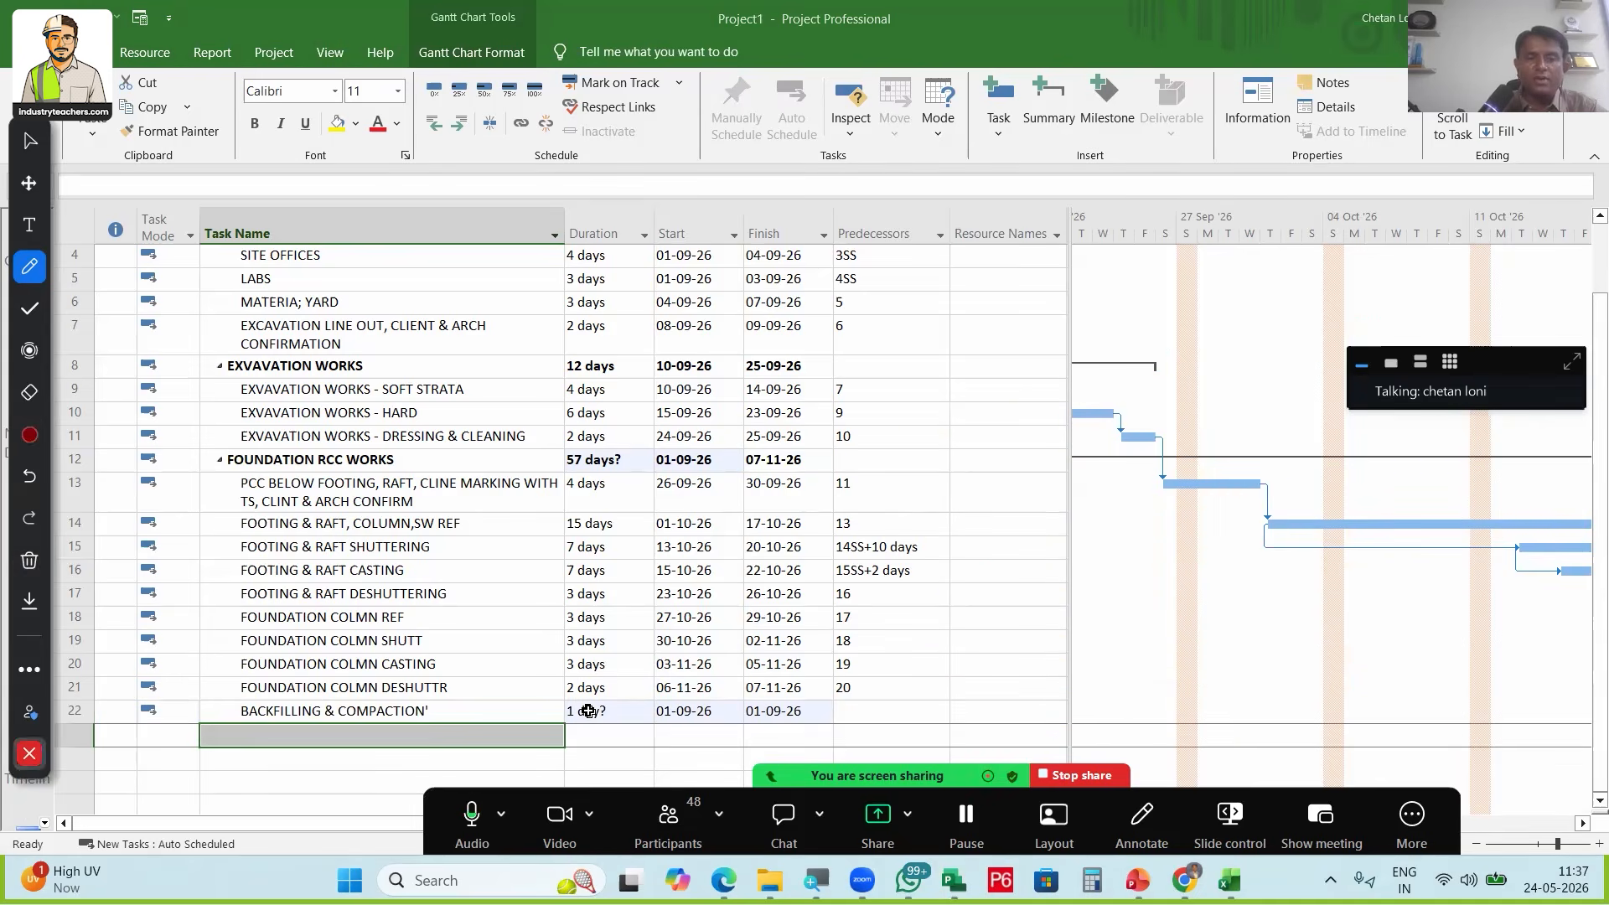
Give the BACKFILLING & COMPACTION' task a duration of 6 days and predecessor 21
click(680, 642)
click(589, 711)
text(6)
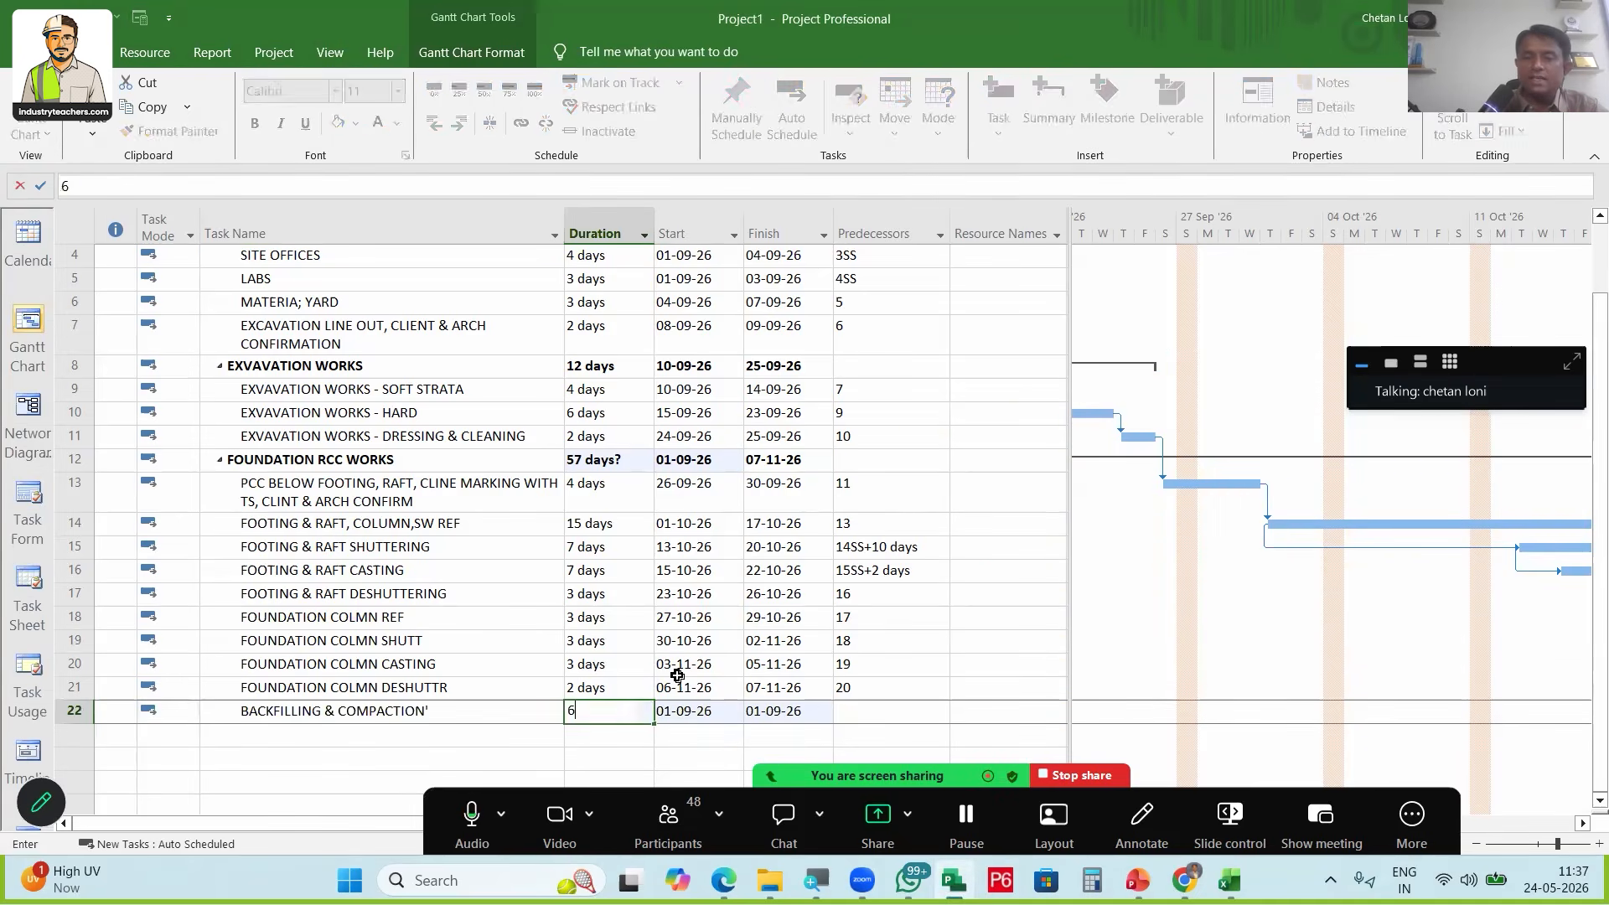
key(Tab)
key(Tab)
key(Tab)
key(Tab)
key(shift+Tab)
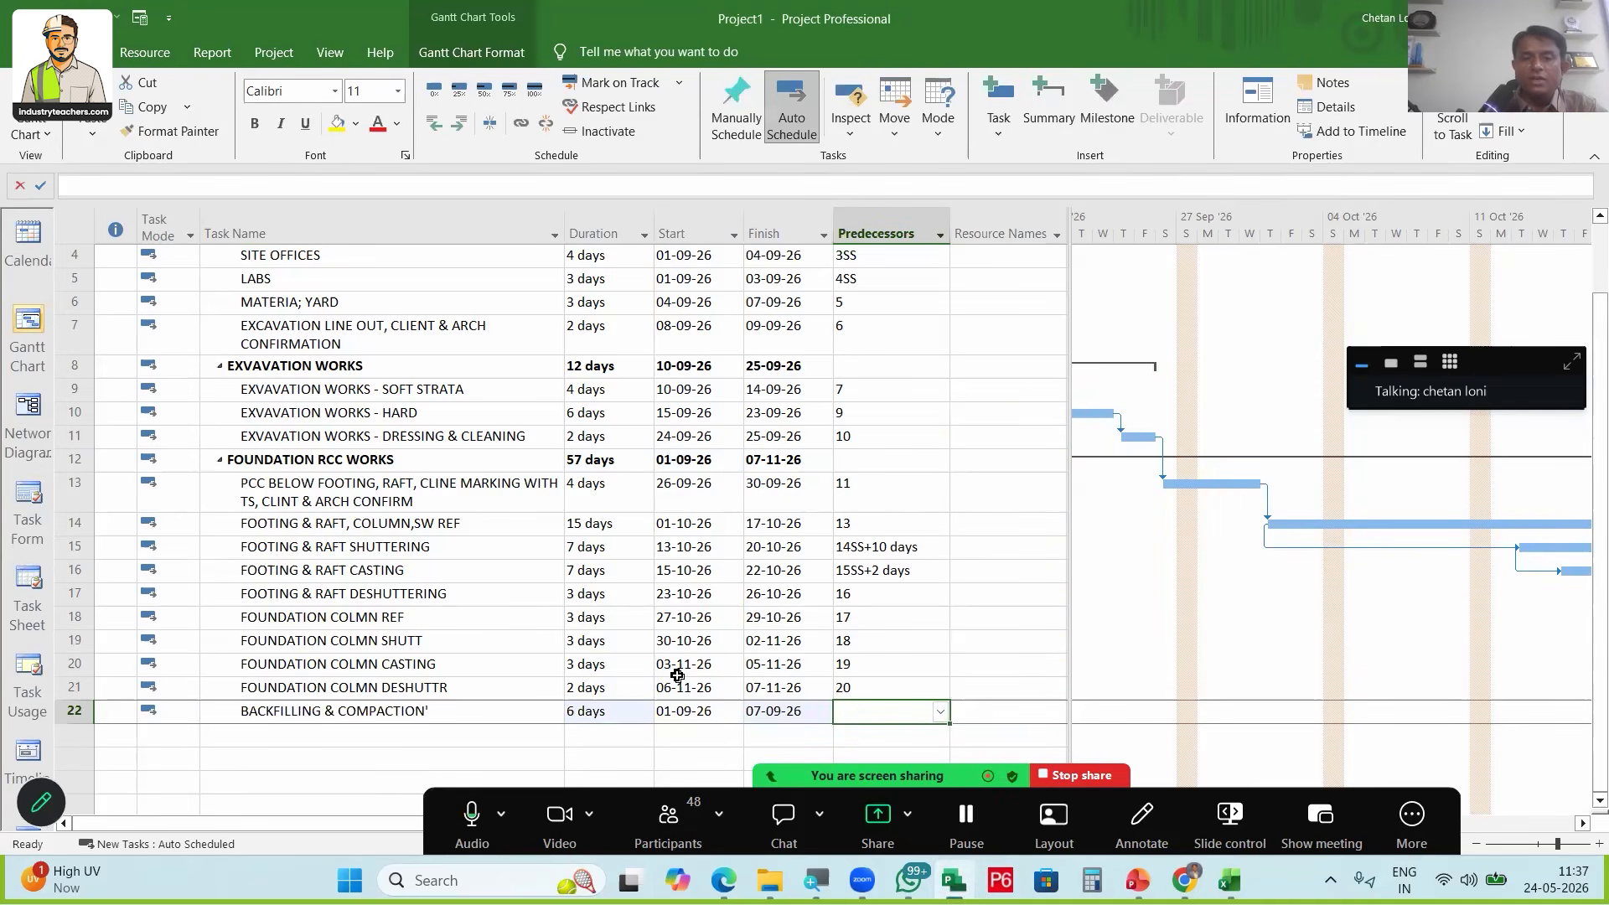
text(21)
key(Return)
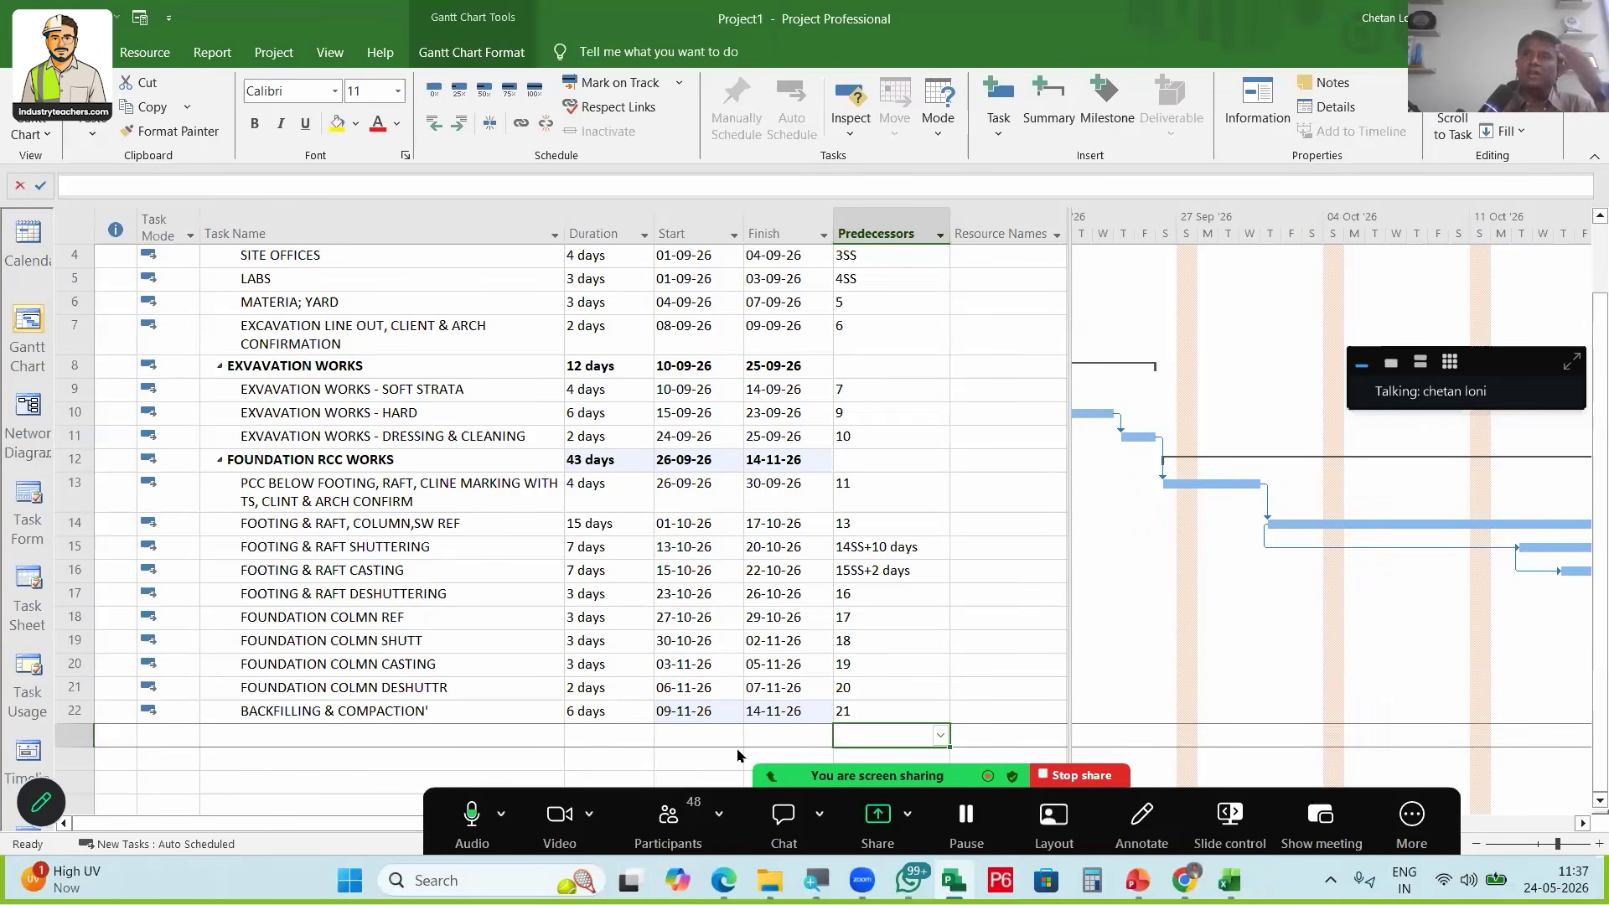
Add a task named PLINTH WORKS below BACKFILLING & COMPACTION'
click(696, 664)
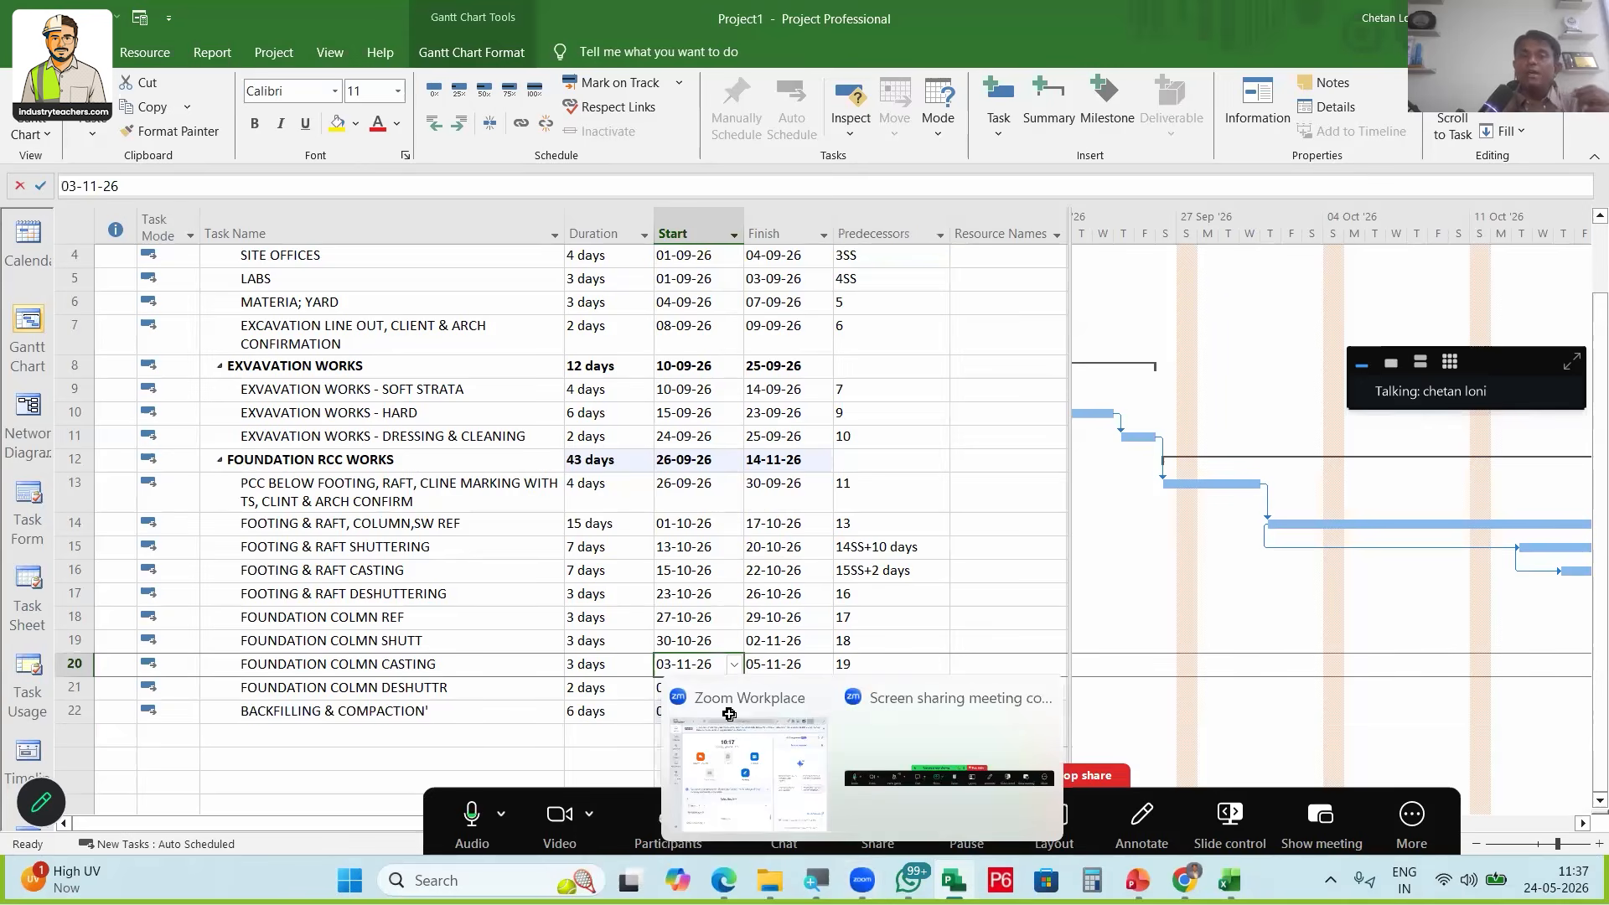
scroll(478, 654, down, 1)
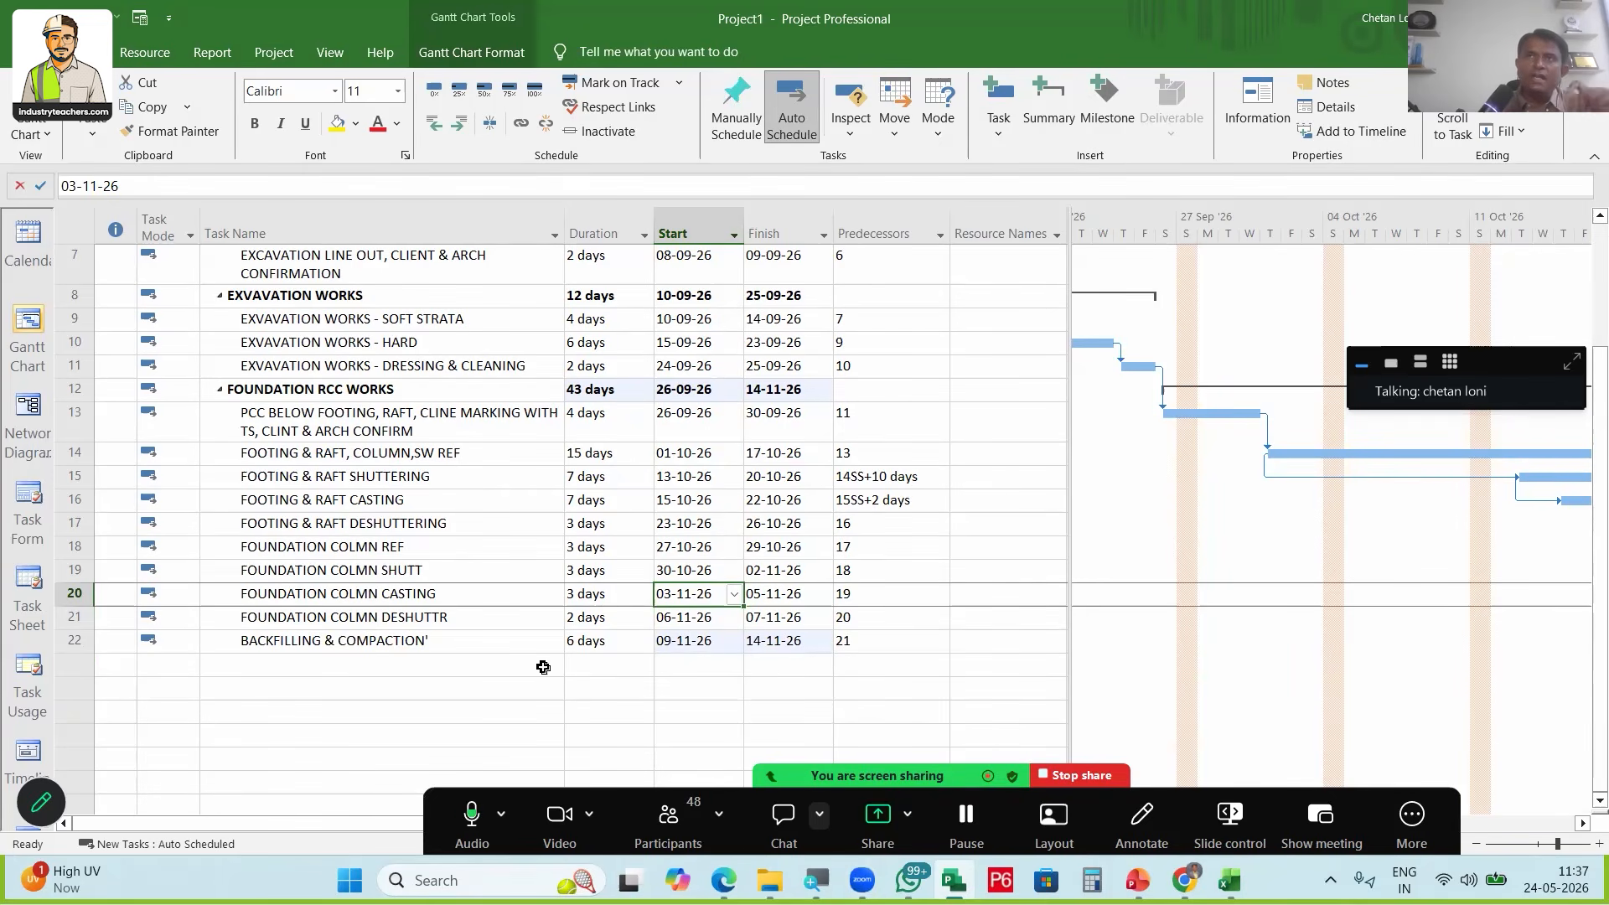
click(239, 667)
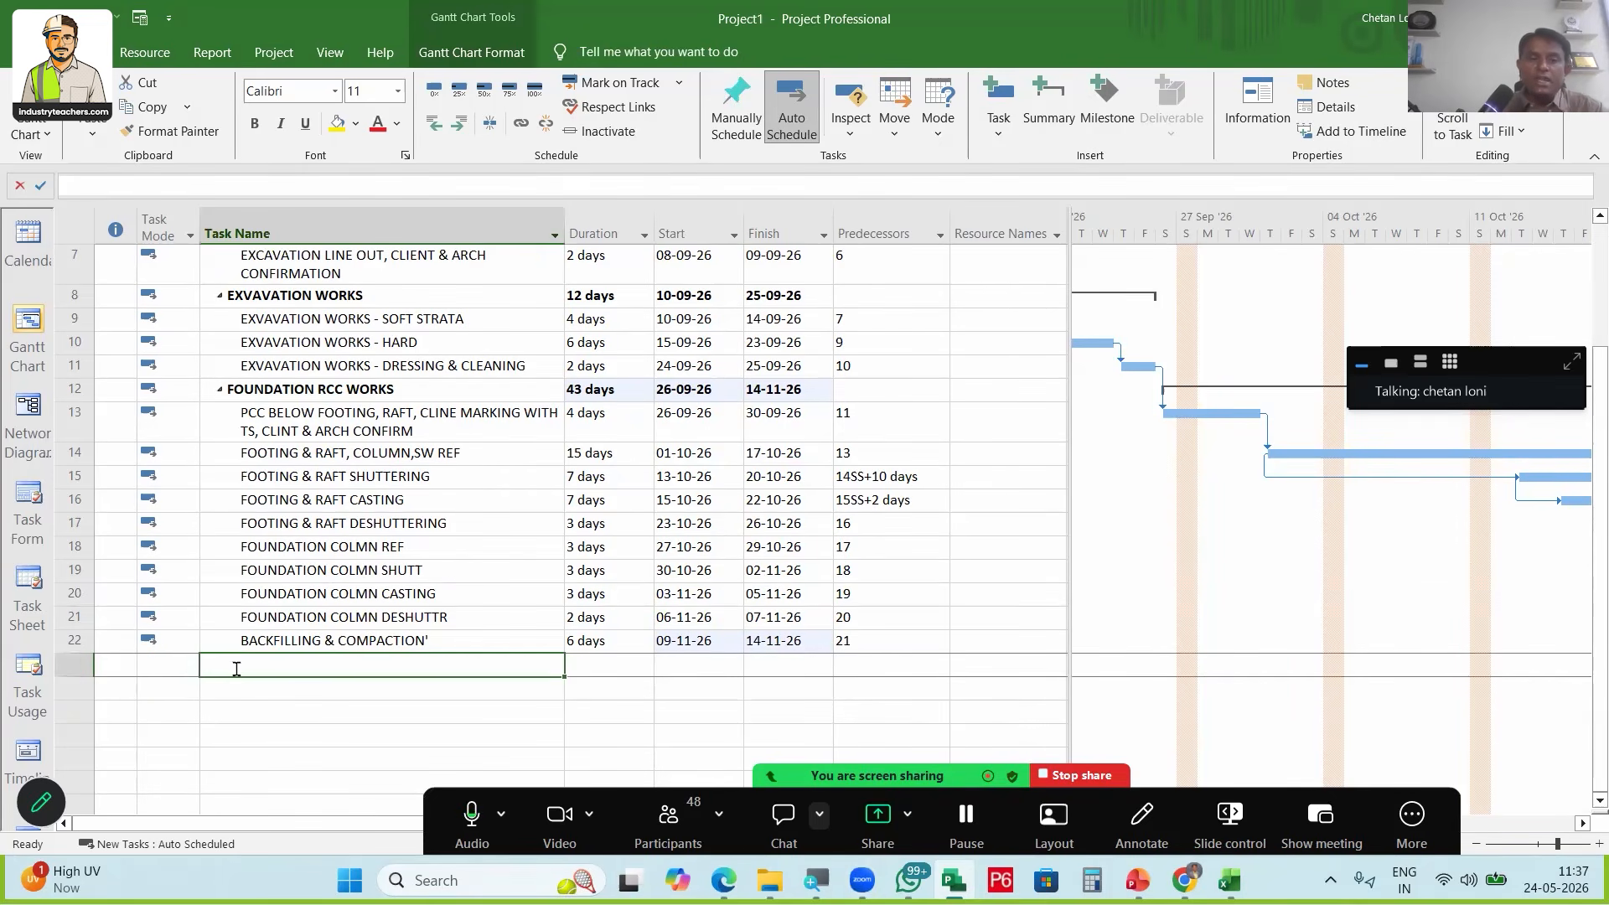
text(PLINTH WORKS)
key(Return)
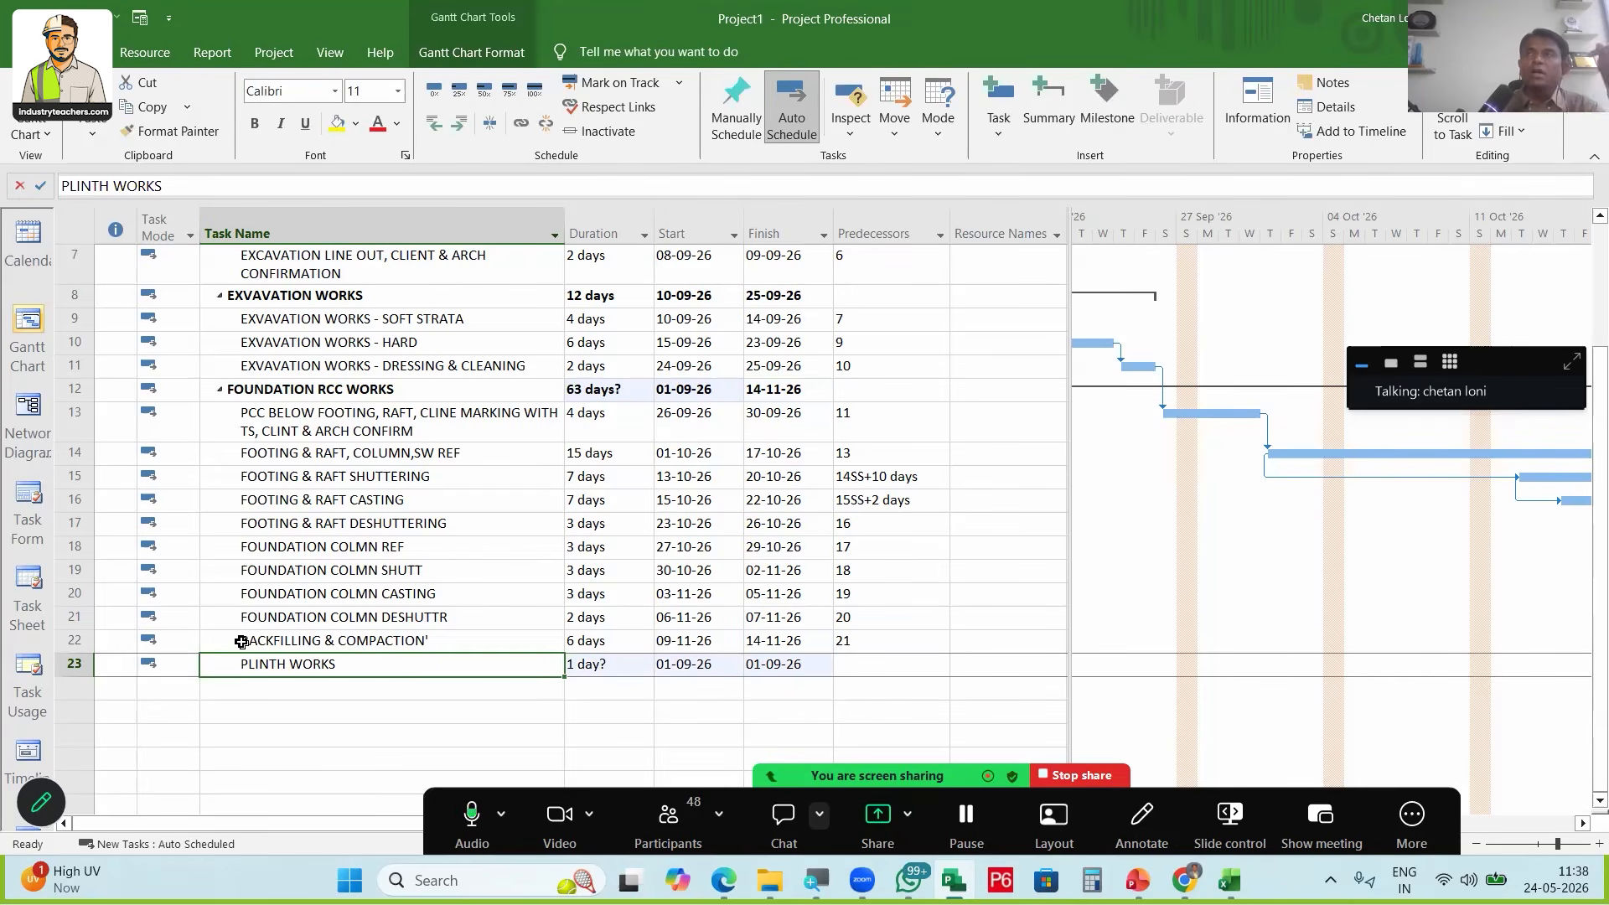
Handwrite the outdent and indent shortcuts as an annotation over the schedule, and clear the notes
click(1141, 817)
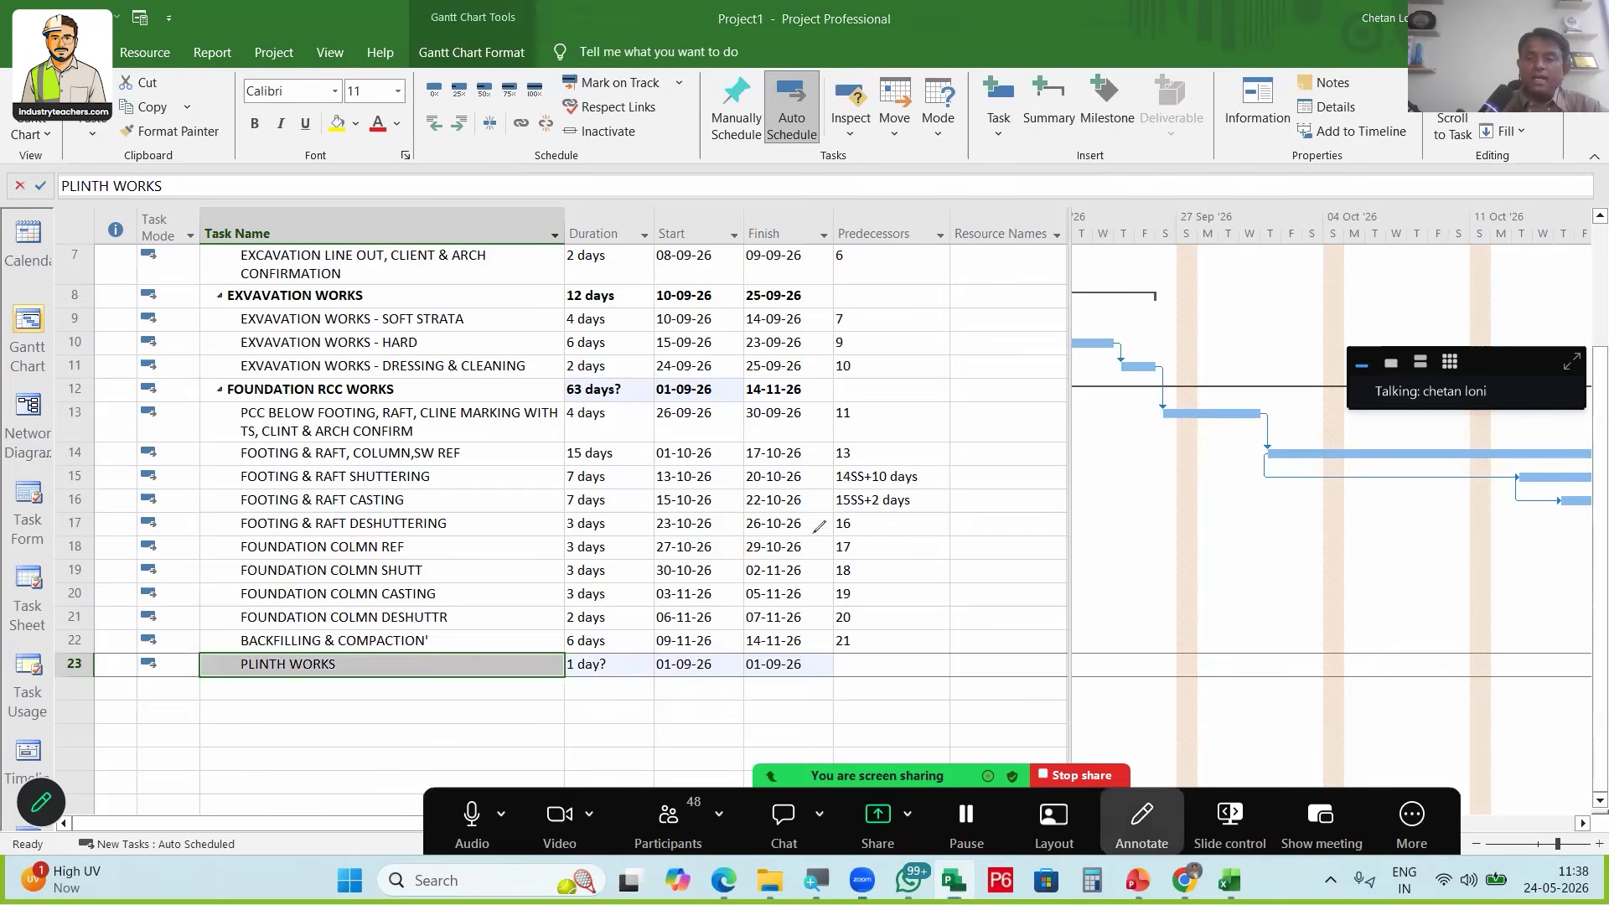
drag(744, 620, 793, 610)
drag(743, 583, 817, 579)
drag(810, 488, 848, 562)
drag(812, 534, 836, 517)
mouse_move(909, 437)
mouse_down()
mouse_move(930, 498)
mouse_move(1005, 459)
mouse_up()
drag(997, 386, 1016, 442)
drag(997, 433, 1047, 409)
drag(1141, 324, 1154, 370)
drag(1240, 311, 1115, 371)
drag(819, 722, 852, 710)
drag(812, 693, 882, 641)
drag(971, 601, 1039, 554)
mouse_move(1046, 578)
mouse_down()
mouse_move(1080, 521)
mouse_move(1268, 449)
mouse_up()
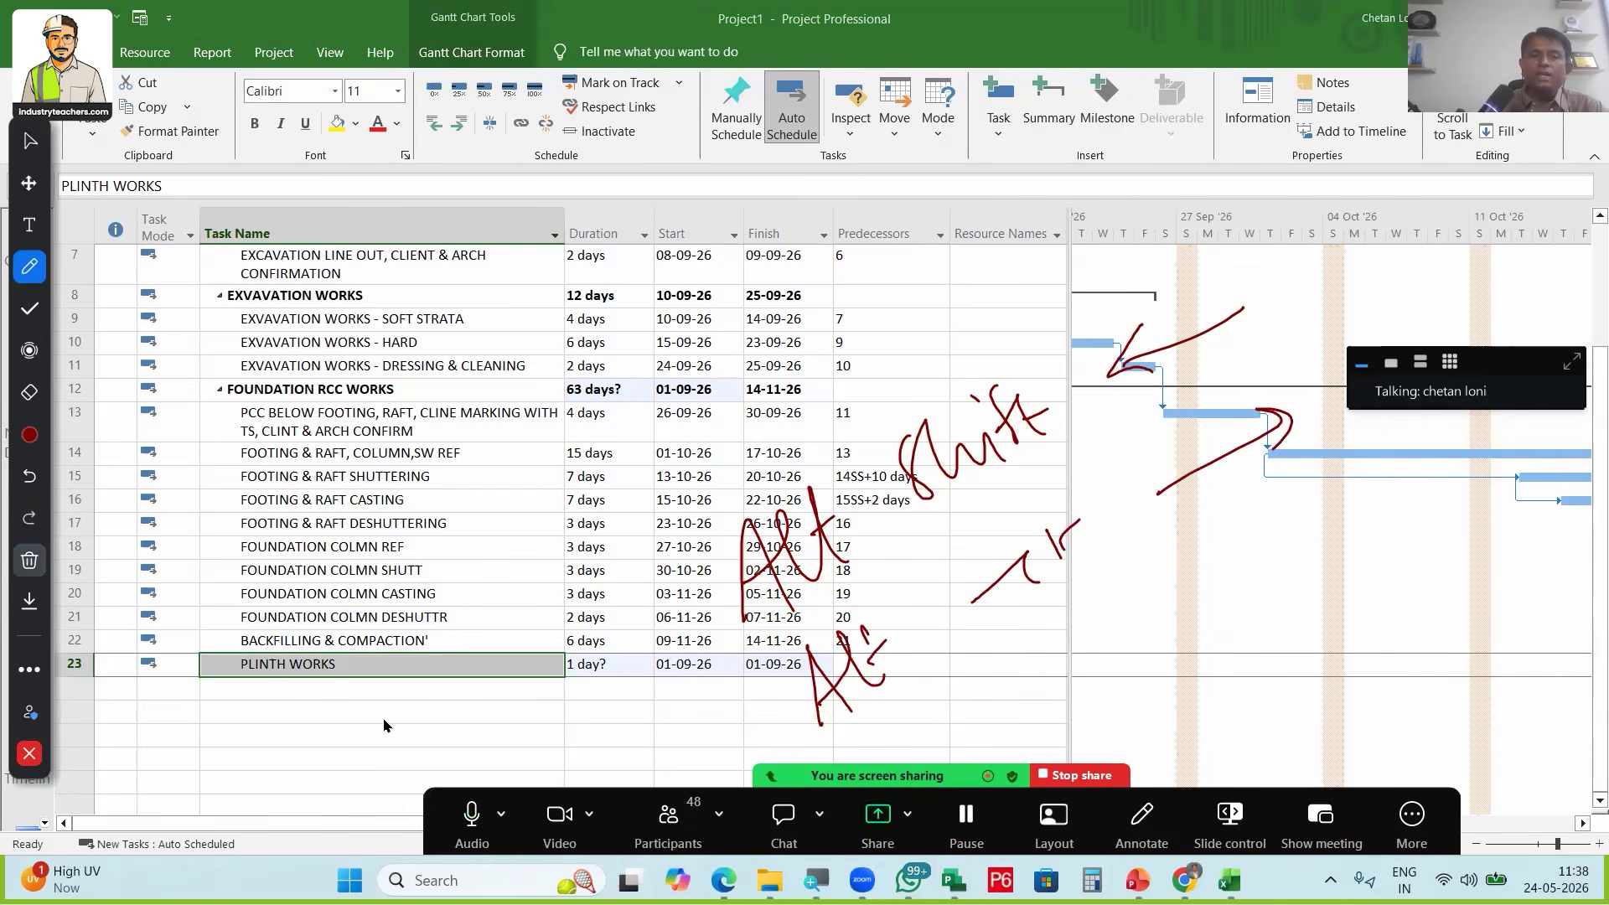
Outdent PLINTH WORKS one level and add PLINTH BEAM RCC as an indented subtask beneath it
key(alt+shift+Left)
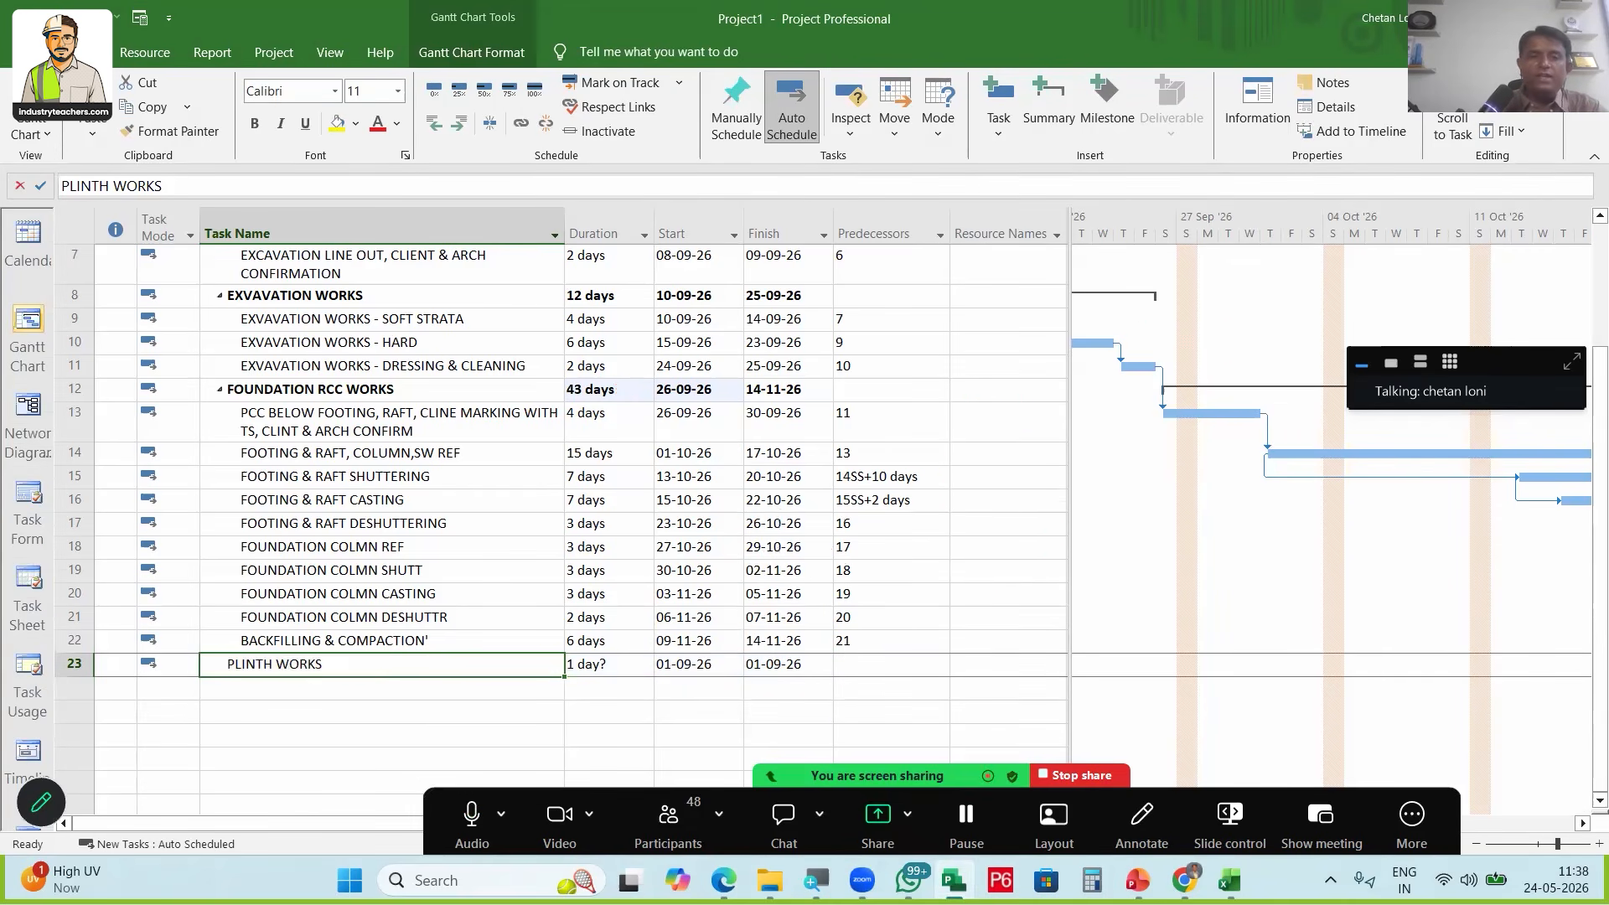
click(372, 685)
text(PLINTH BEAM RCC)
key(Return)
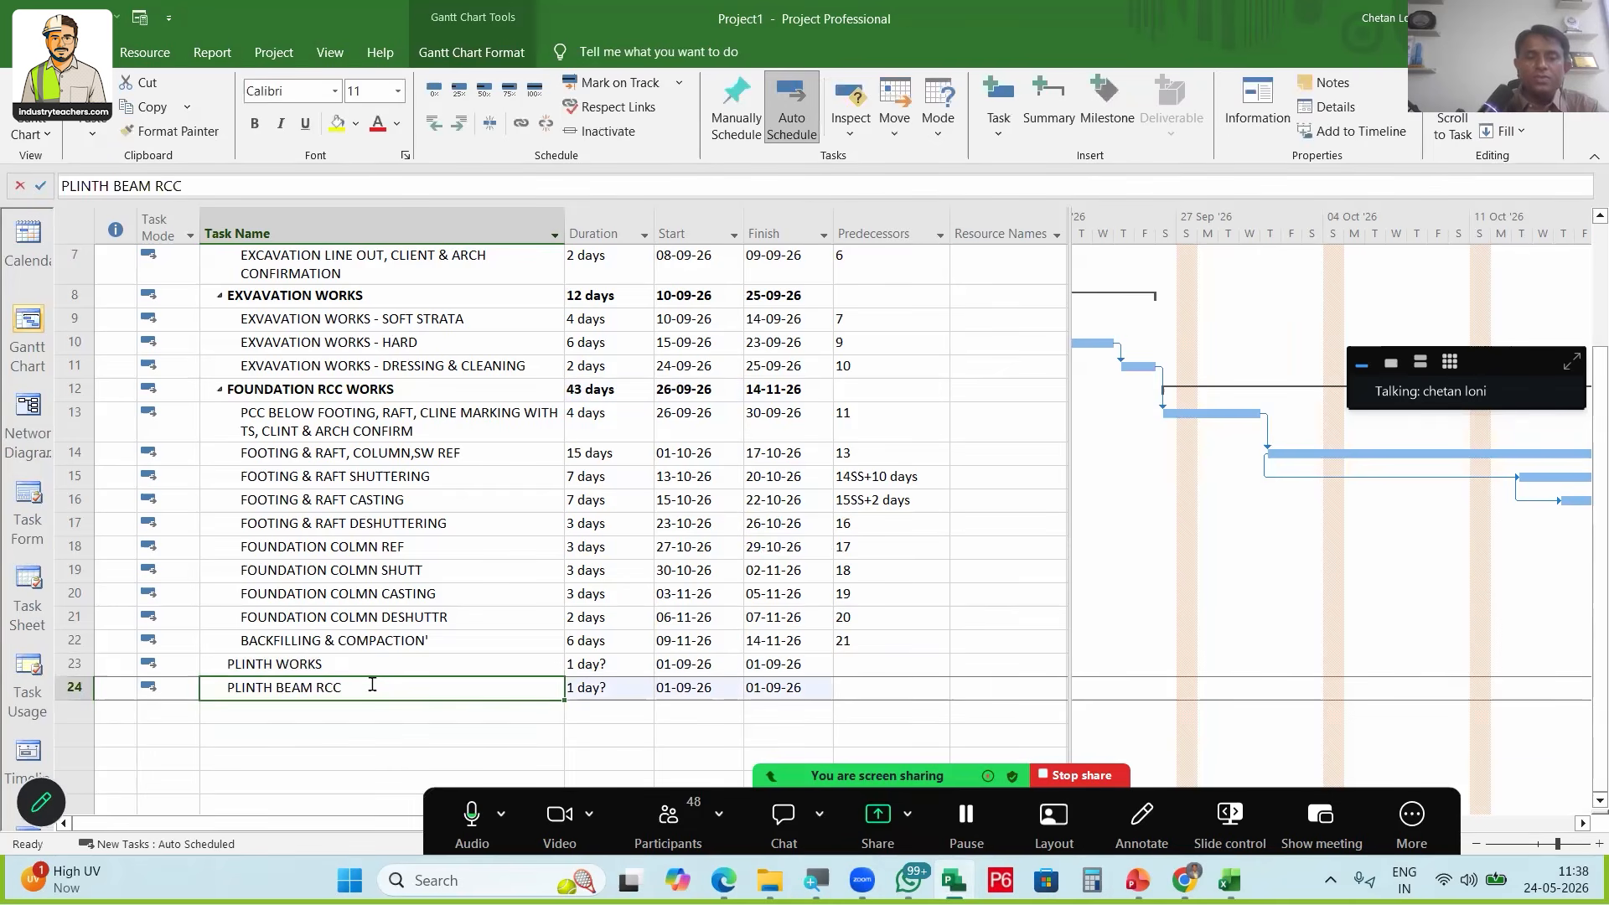
key(alt+shift+Right)
Give the PLINTH BEAM RCC task a duration of 10 days and predecessor 22
key(Right)
text(10)
key(Tab)
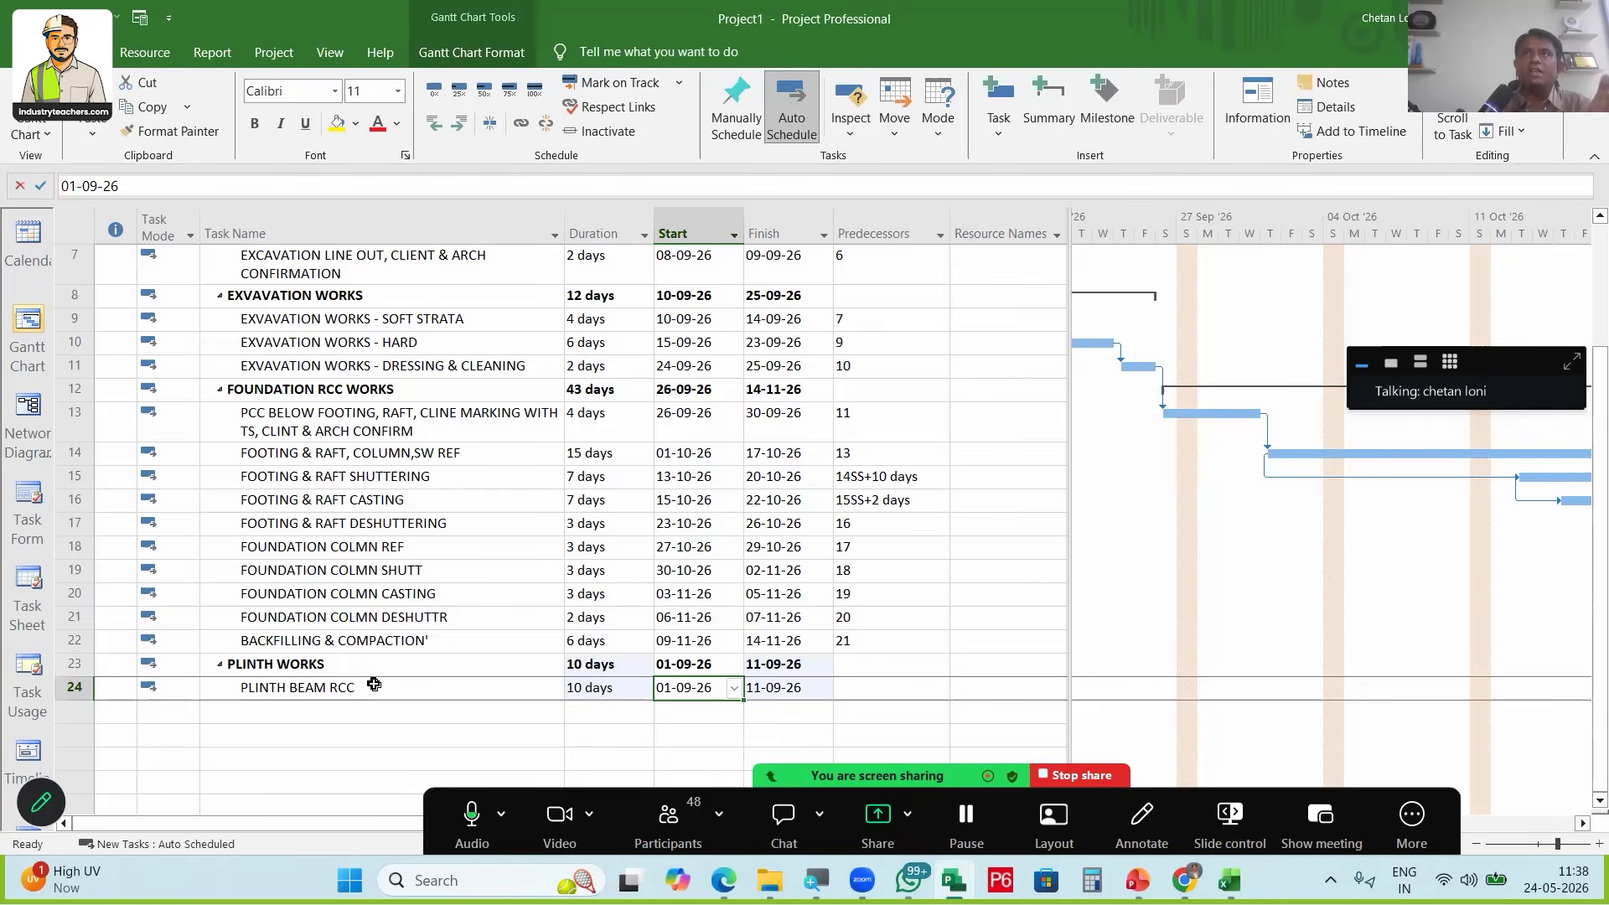
key(Tab)
key(Tab)
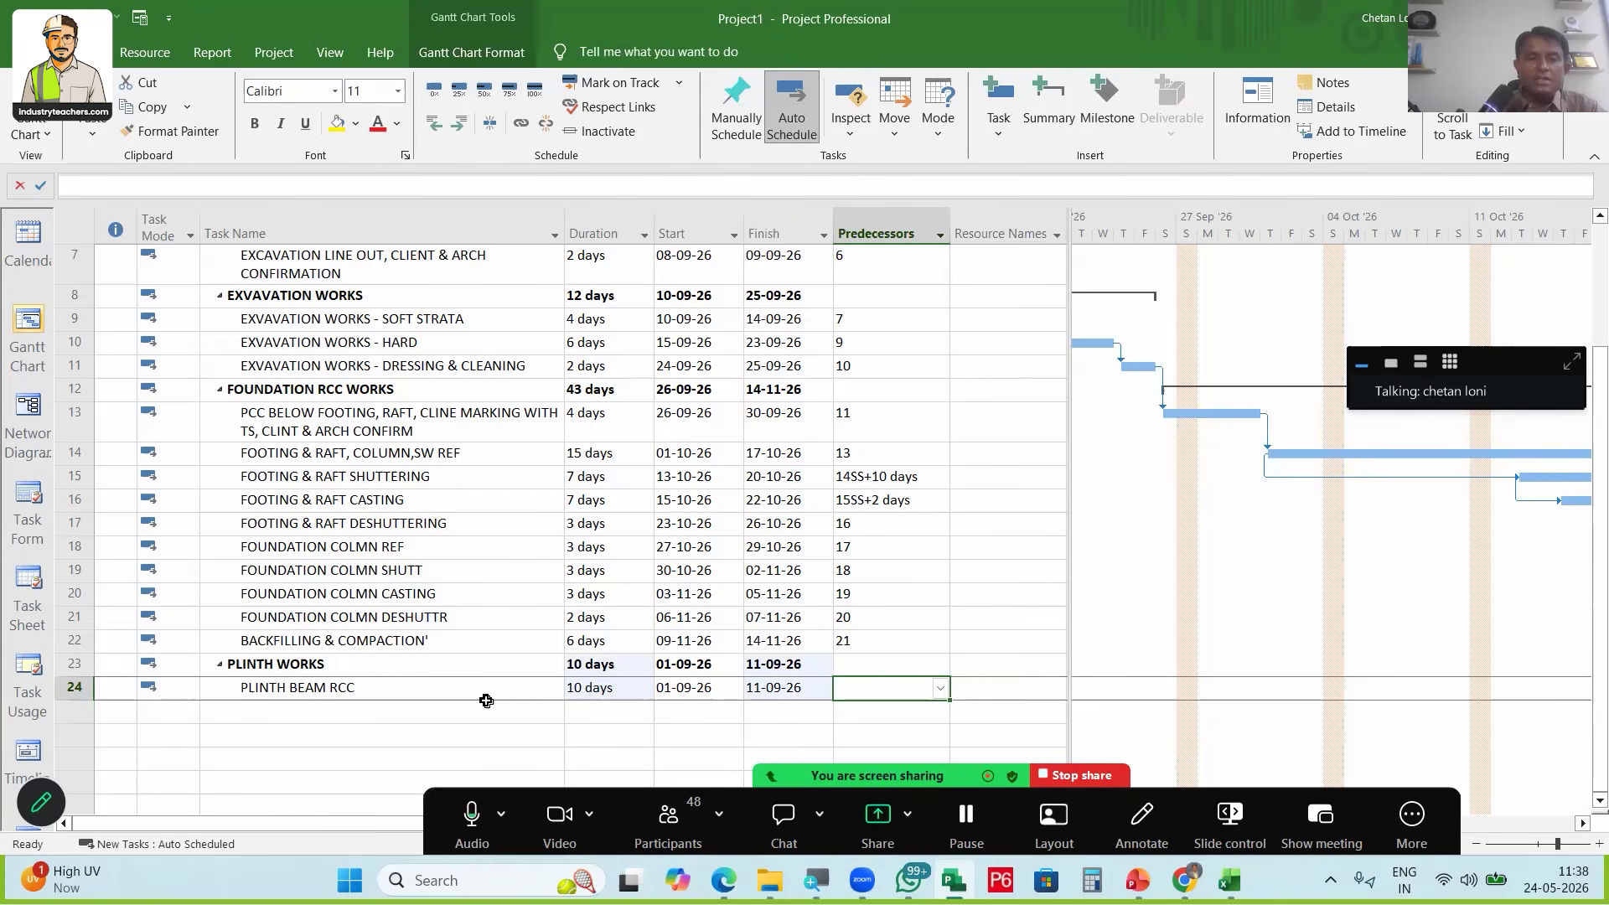
text(22)
key(Return)
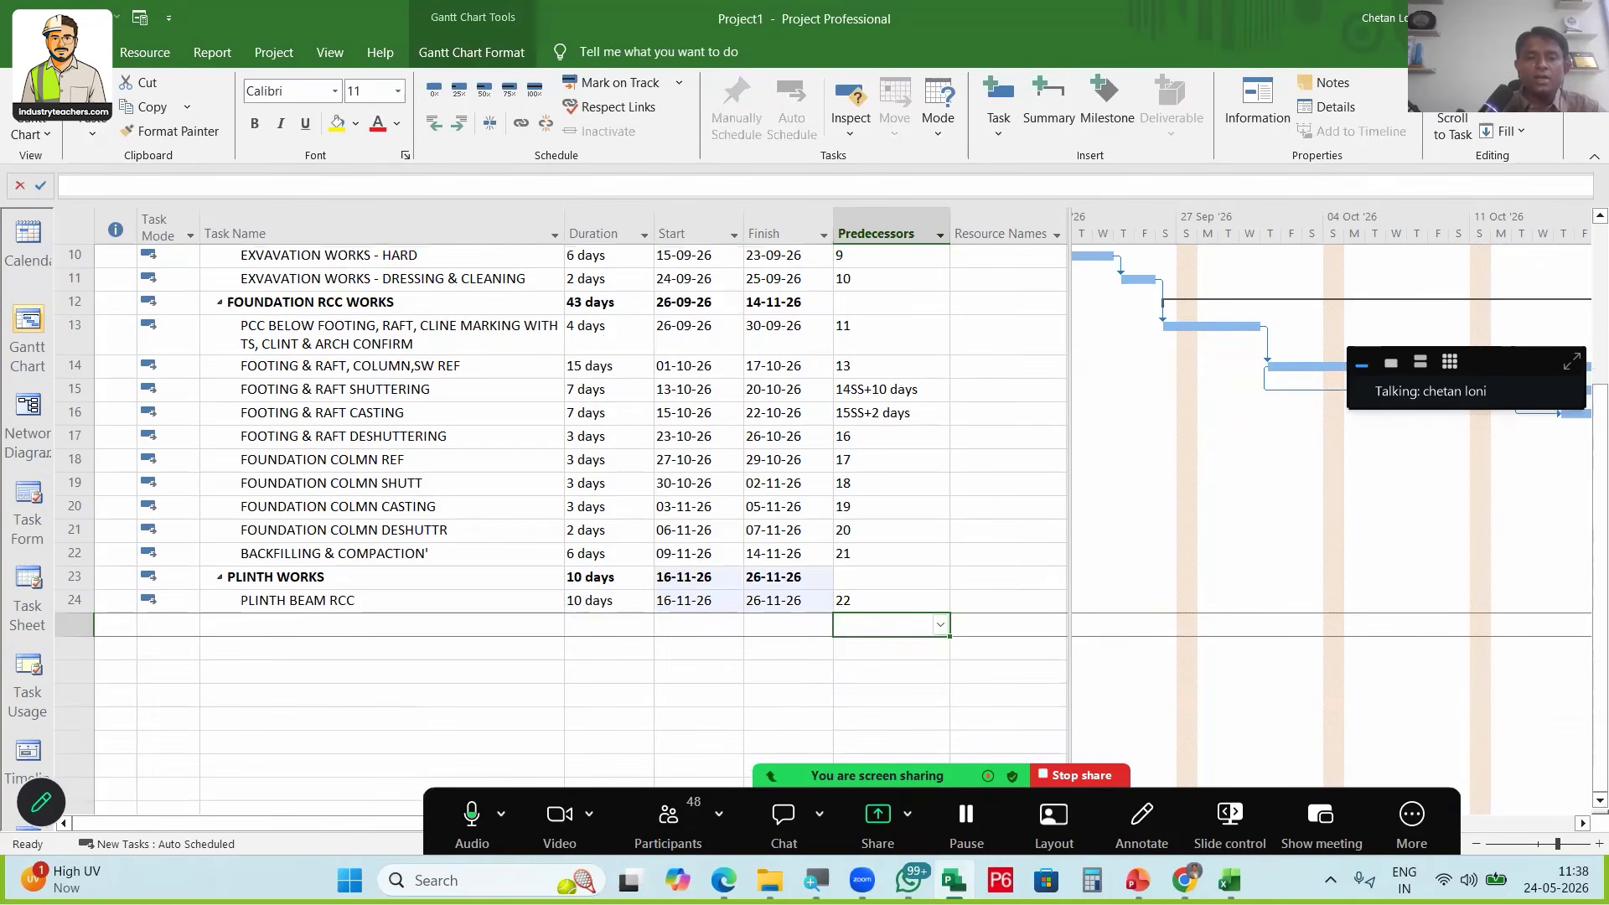
Add a task named PLINTH SOLLING, FILLING & COPAC below PLINTH BEAM RCC
key(Home)
text(PLI)
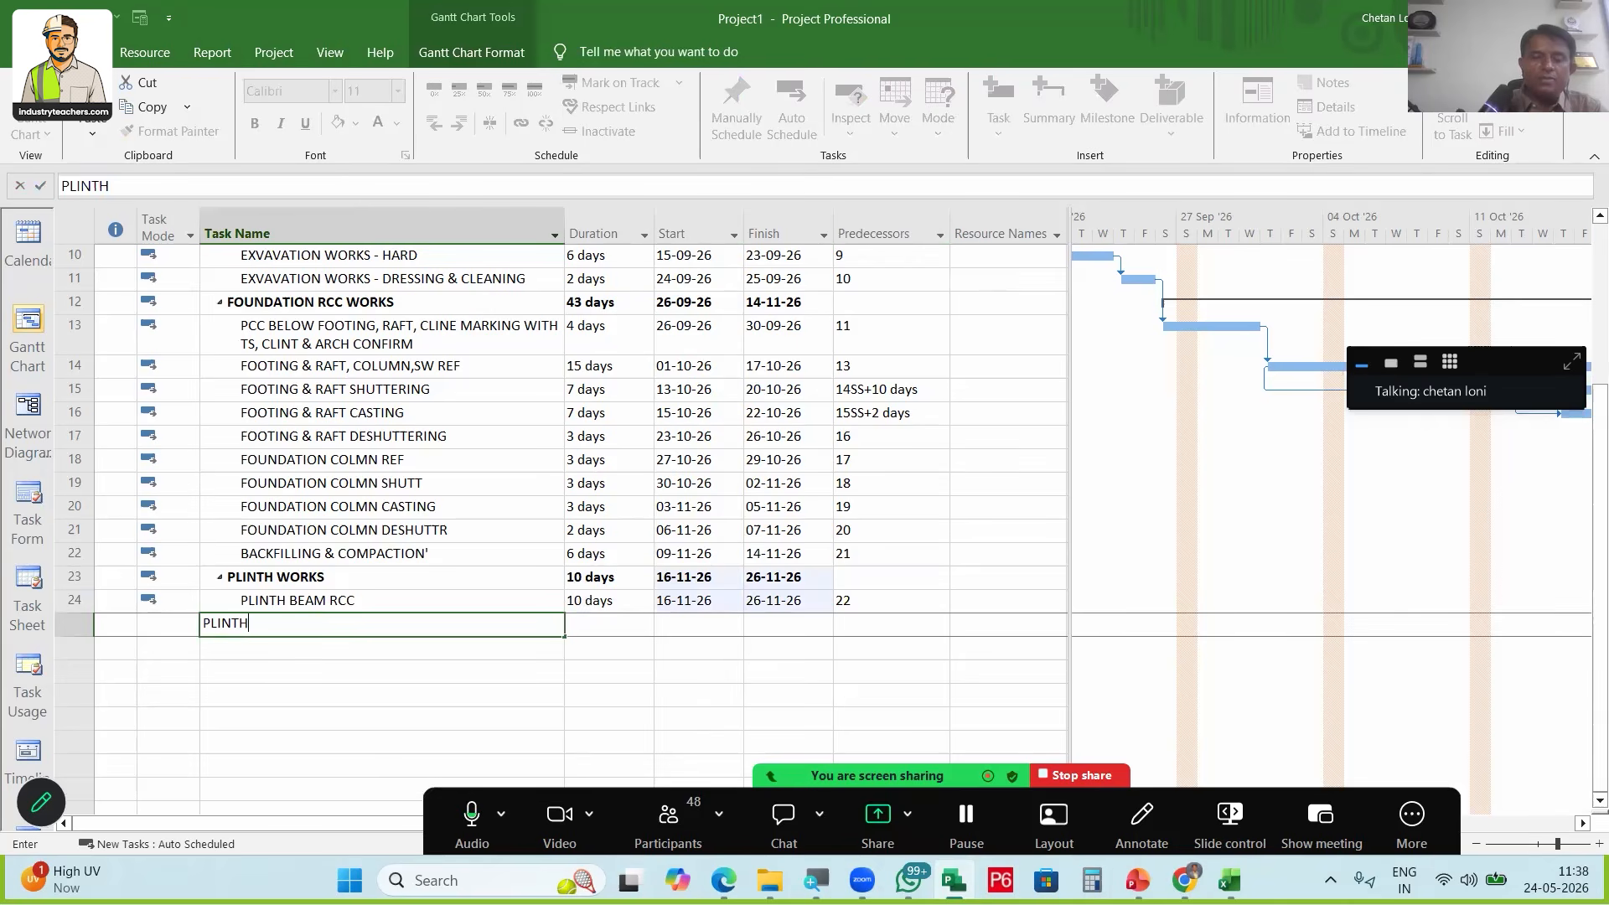
text(NTH SOLLING, FILLIN)
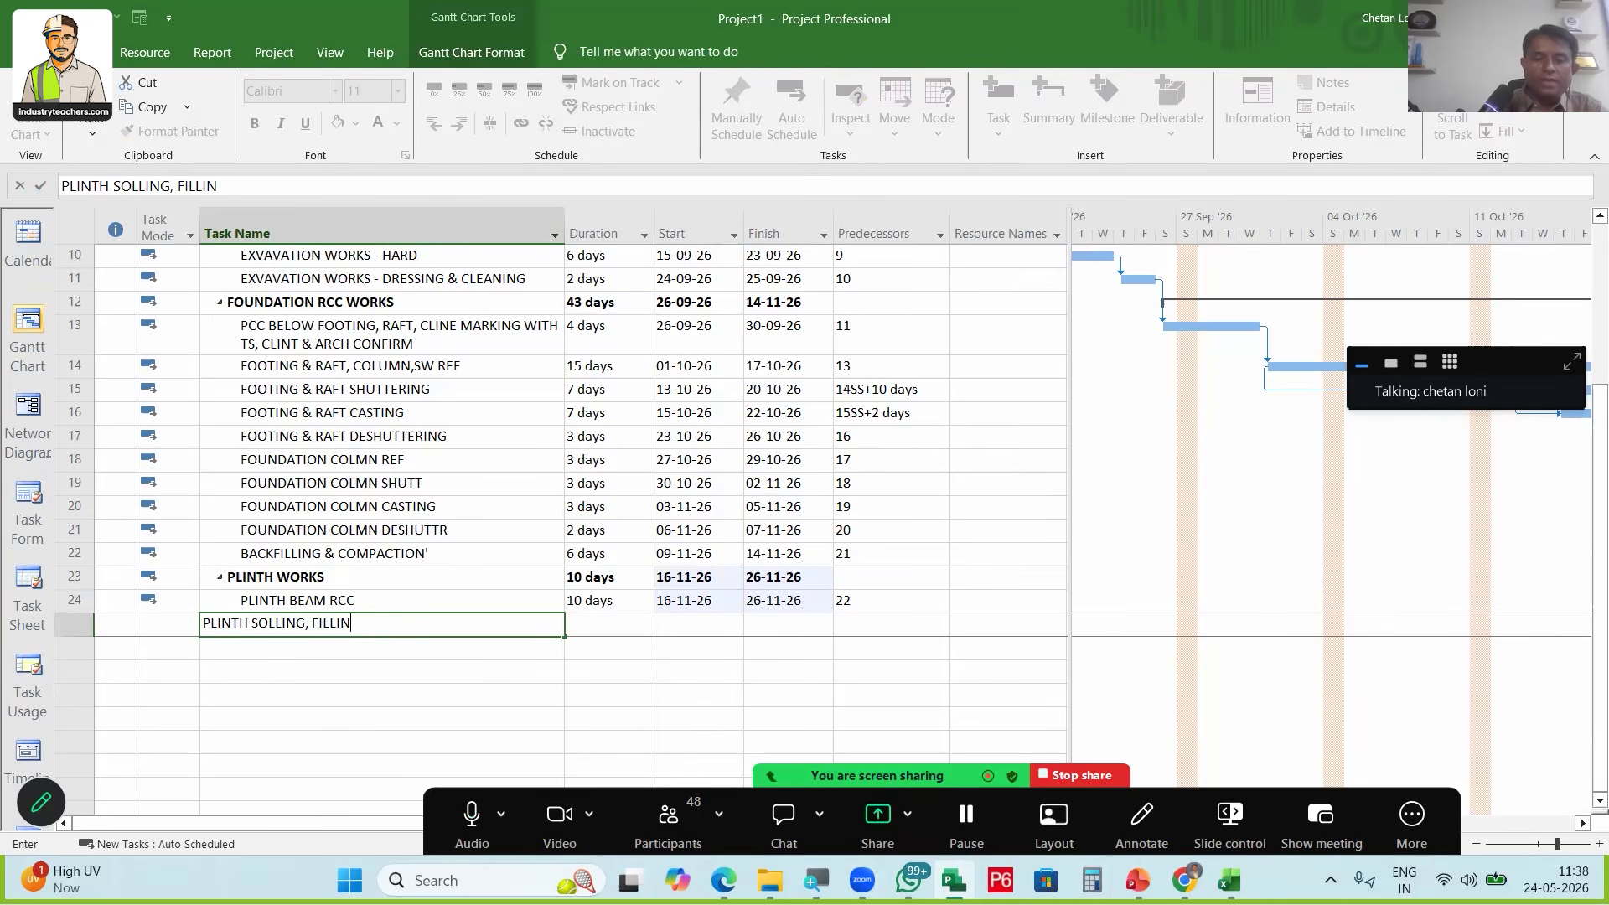
text(G & COPAC)
key(Tab)
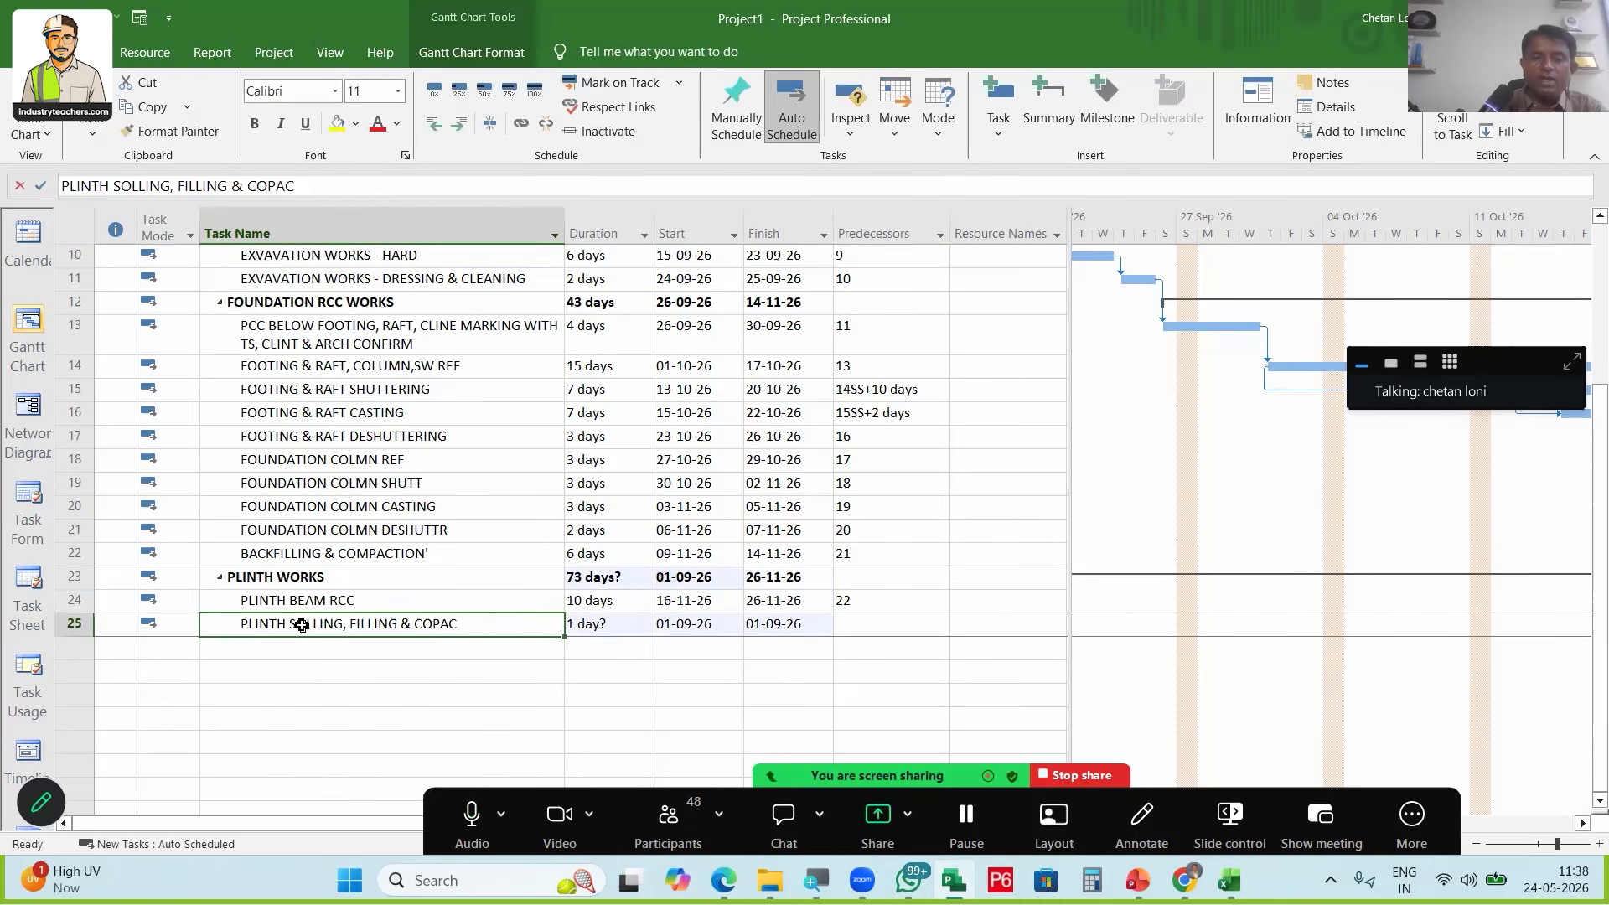
Give the PLINTH SOLLING, FILLING & COPAC task a duration of 6 days and predecessor 24SS+6 days
text(6)
key(Tab)
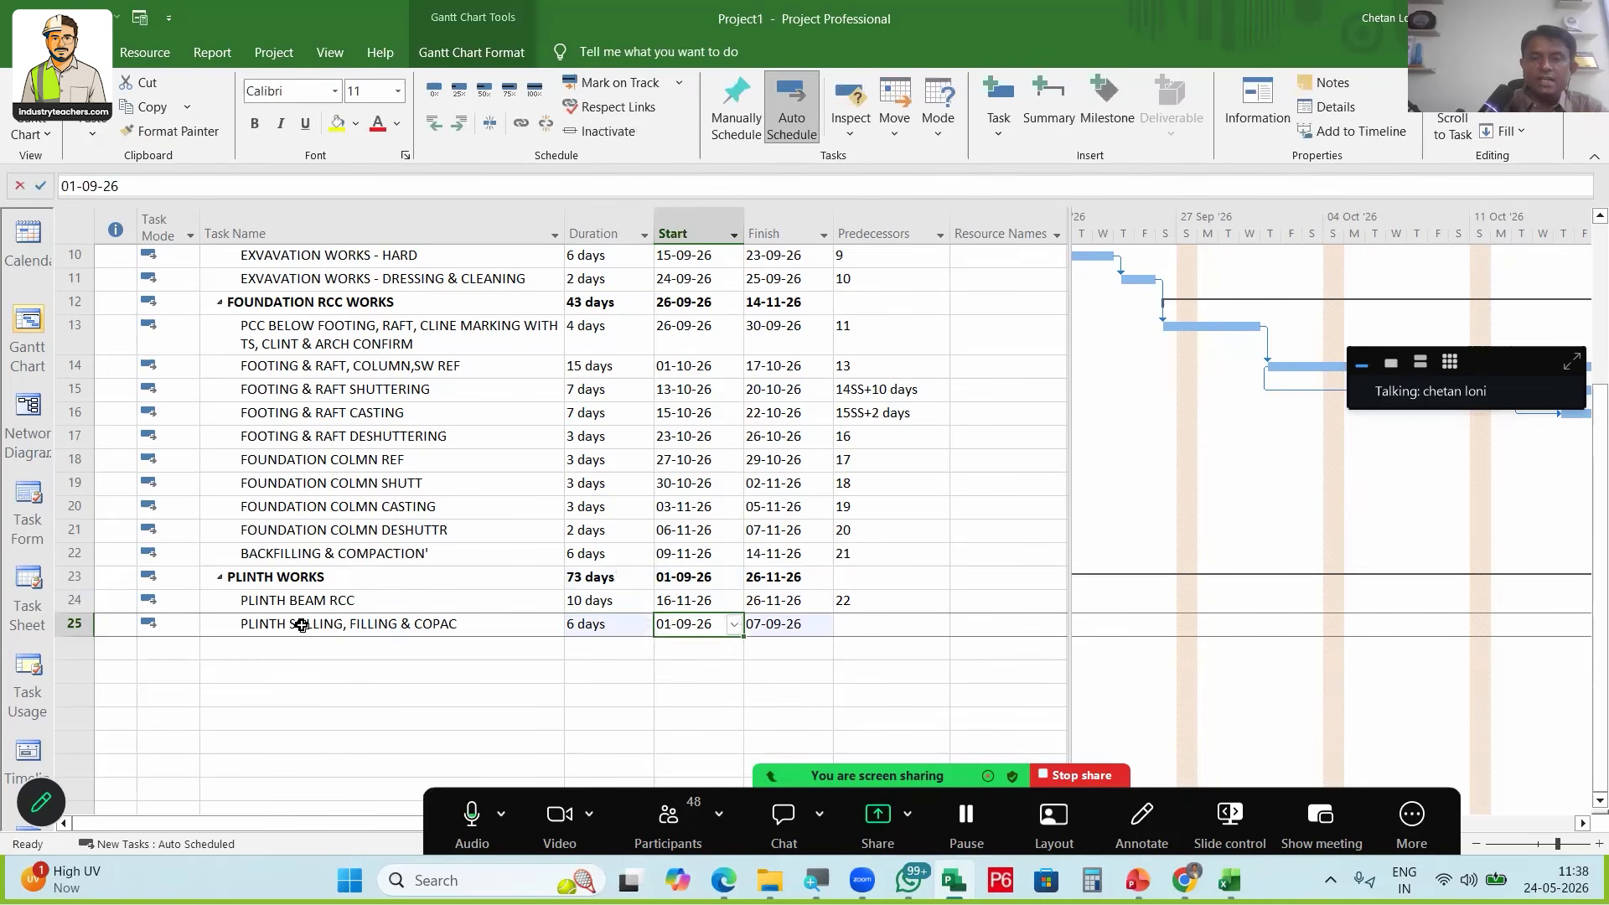
key(Tab)
key(Tab)
text(24SS)
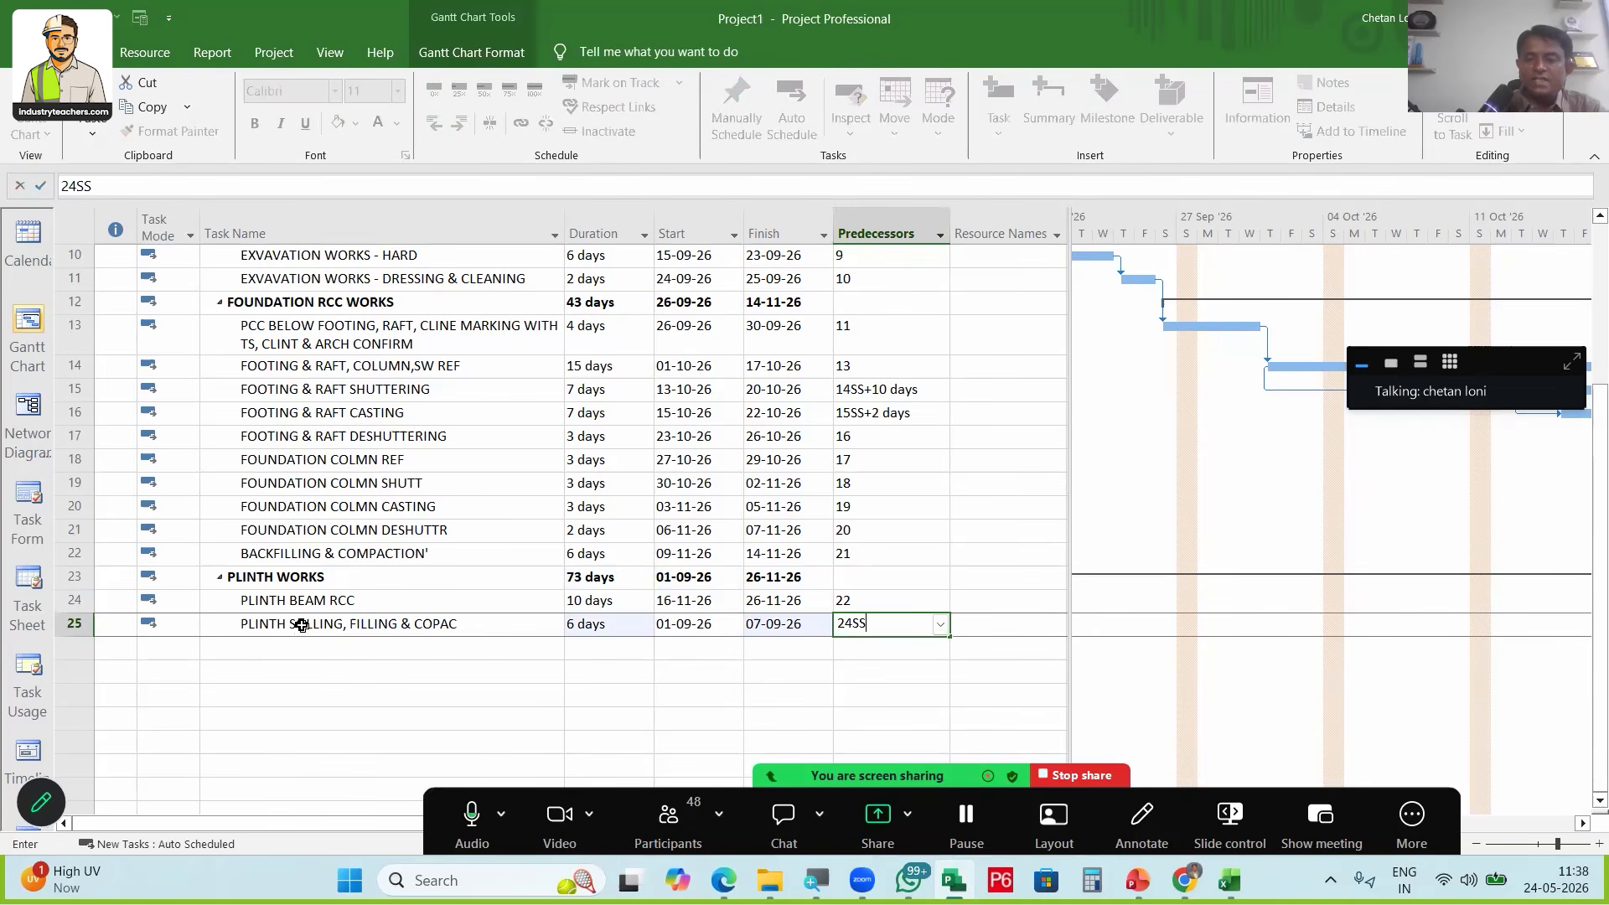
text(+6)
key(Return)
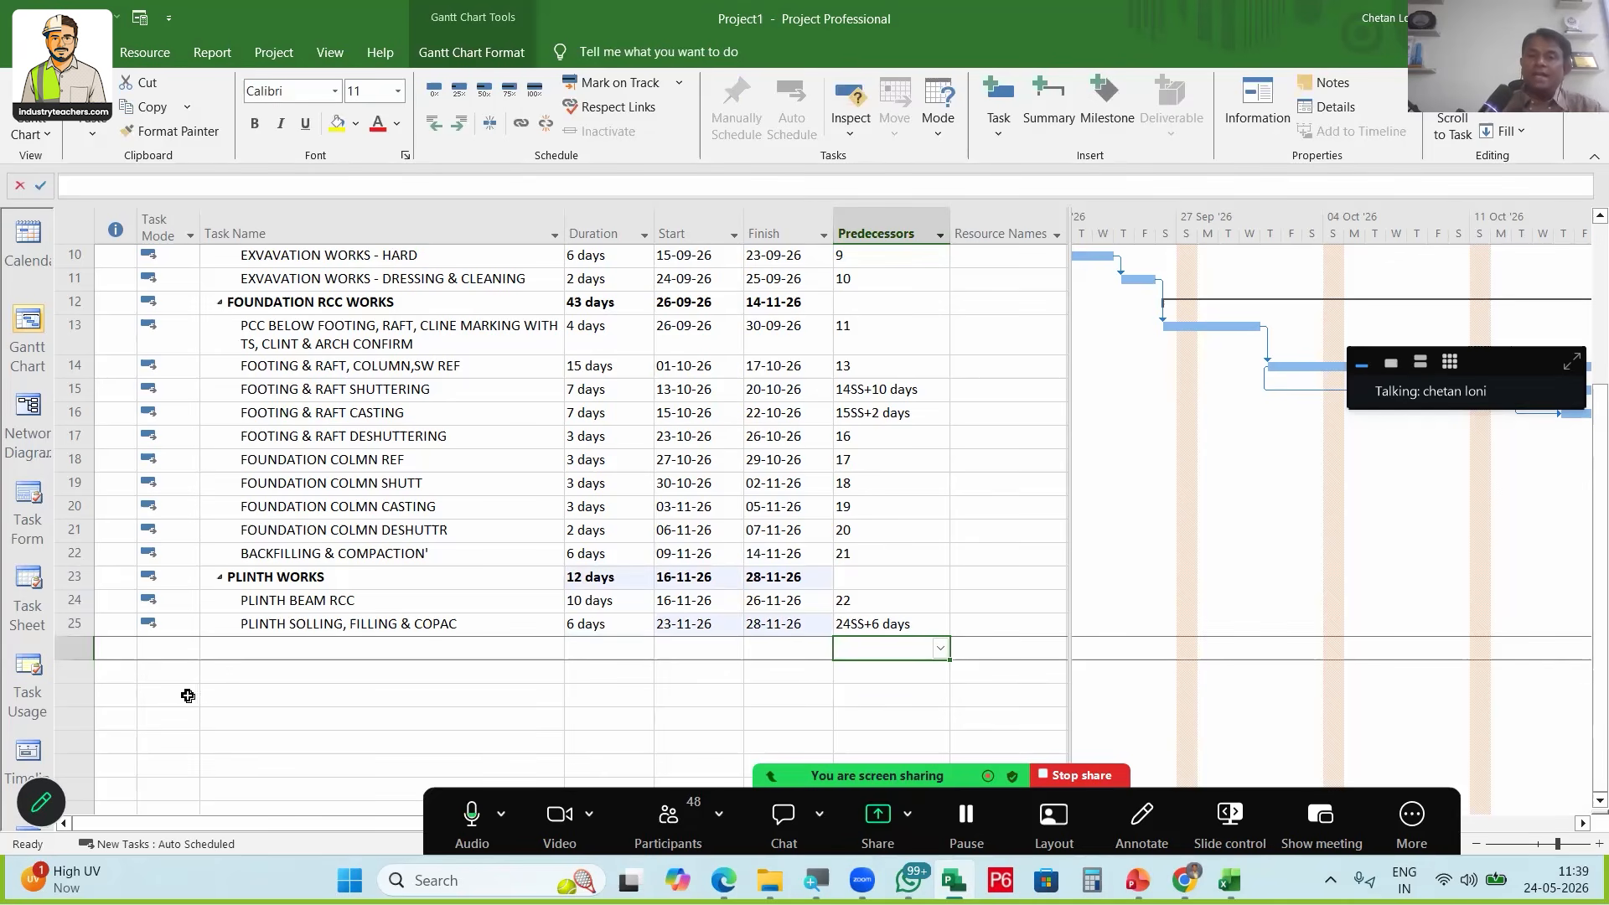
Draw two slab-level lines as an annotation in the empty area below the schedule, handwriting GP above the upper one and Baseme above the lower
click(222, 649)
scroll(375, 683, down, 2)
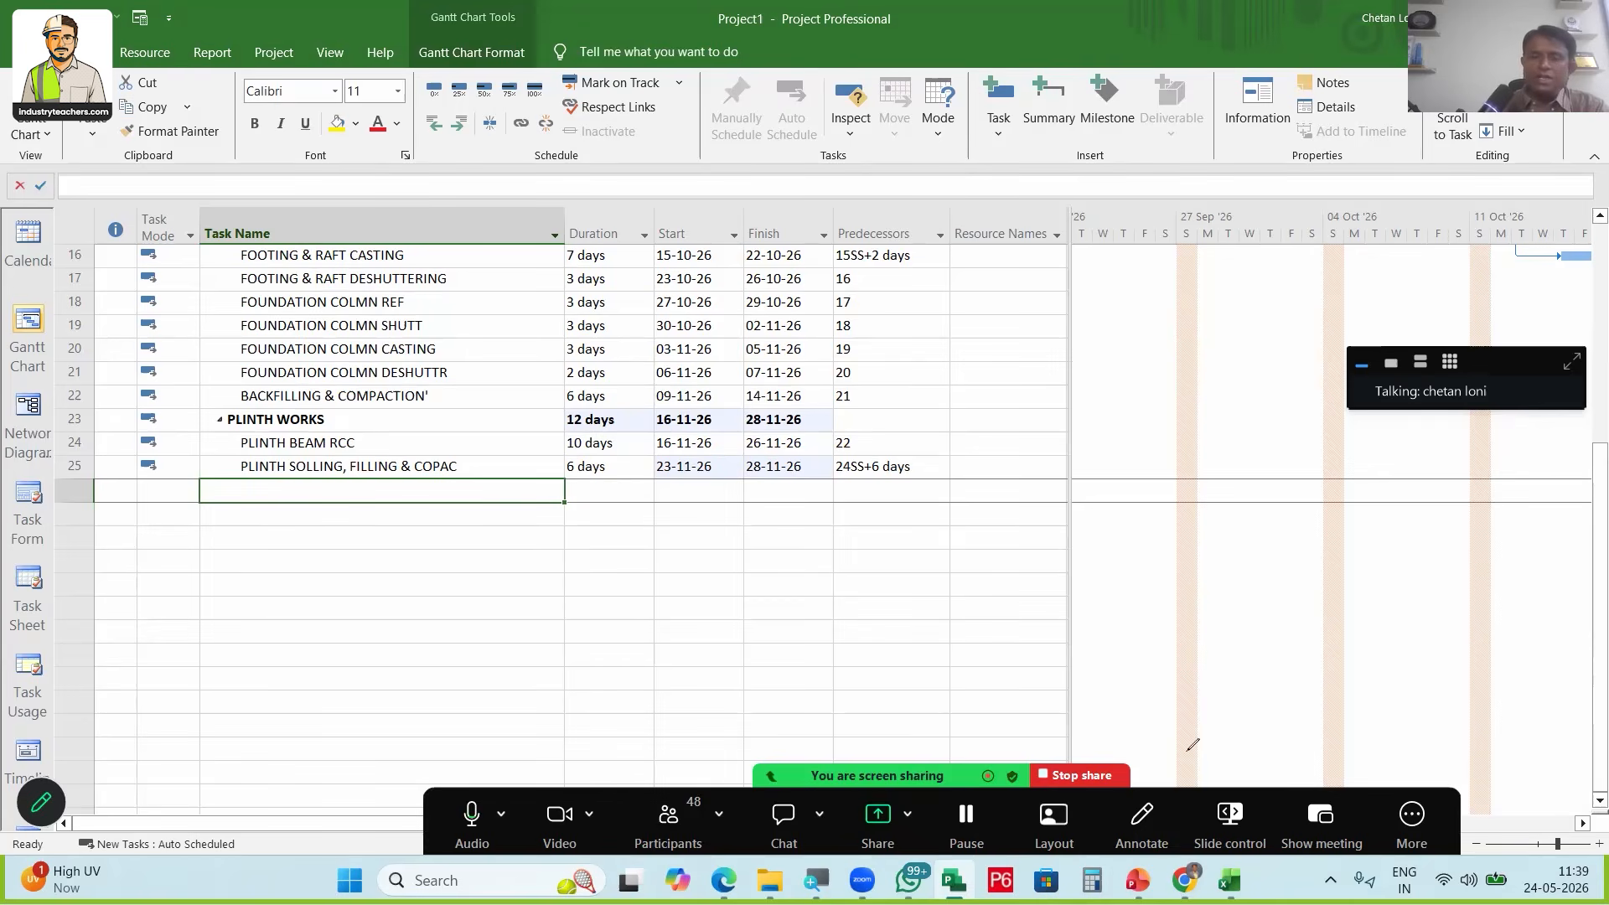
drag(1393, 634, 1389, 621)
drag(807, 582, 1542, 519)
drag(1099, 627, 1100, 651)
drag(1147, 634, 1153, 650)
drag(1181, 633, 1247, 624)
drag(1113, 508, 1114, 530)
drag(1328, 514, 1348, 513)
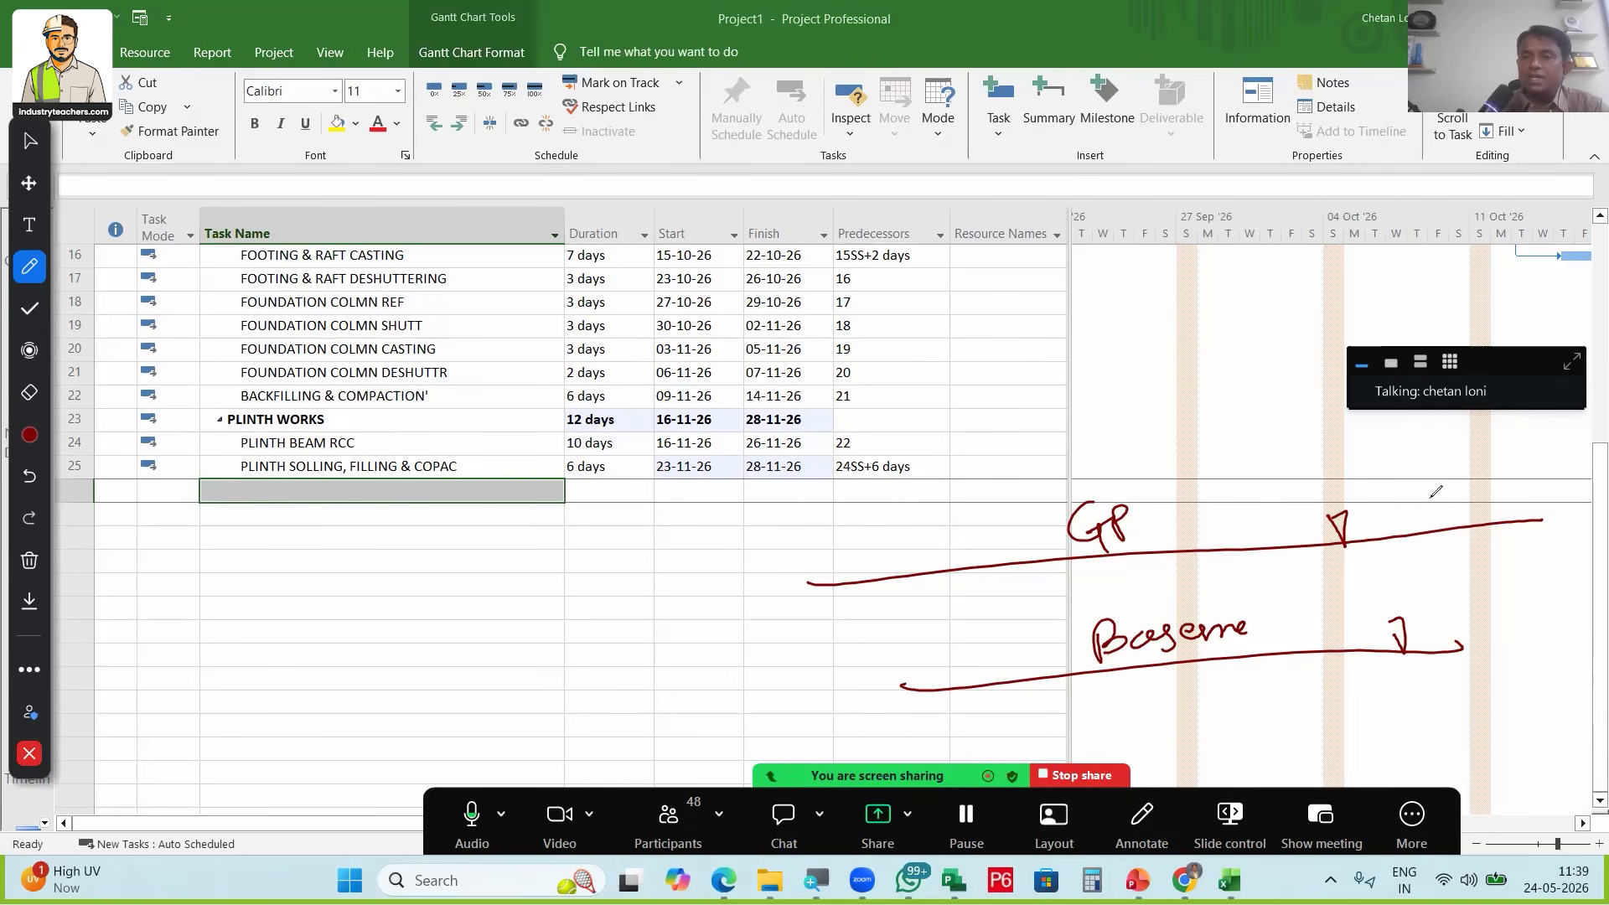
Annotate the upper slab line with a circled 1st Slab and GFSl, shade the level marks, and outline the floors as boxes
drag(1394, 503, 1535, 501)
drag(1387, 620, 1414, 655)
drag(1344, 505, 1348, 549)
mouse_move(953, 703)
mouse_down()
mouse_move(922, 576)
mouse_move(1163, 536)
mouse_move(1286, 531)
mouse_move(1326, 669)
mouse_up()
mouse_move(1374, 430)
mouse_down()
mouse_move(1381, 476)
mouse_move(1392, 454)
mouse_move(1398, 471)
mouse_up()
drag(1399, 429, 1423, 424)
drag(1399, 449, 1433, 464)
mouse_move(1463, 417)
mouse_down()
mouse_move(1483, 557)
mouse_move(1560, 469)
mouse_up()
mouse_move(888, 466)
mouse_down()
mouse_move(939, 595)
mouse_move(1287, 399)
mouse_move(1304, 550)
mouse_up()
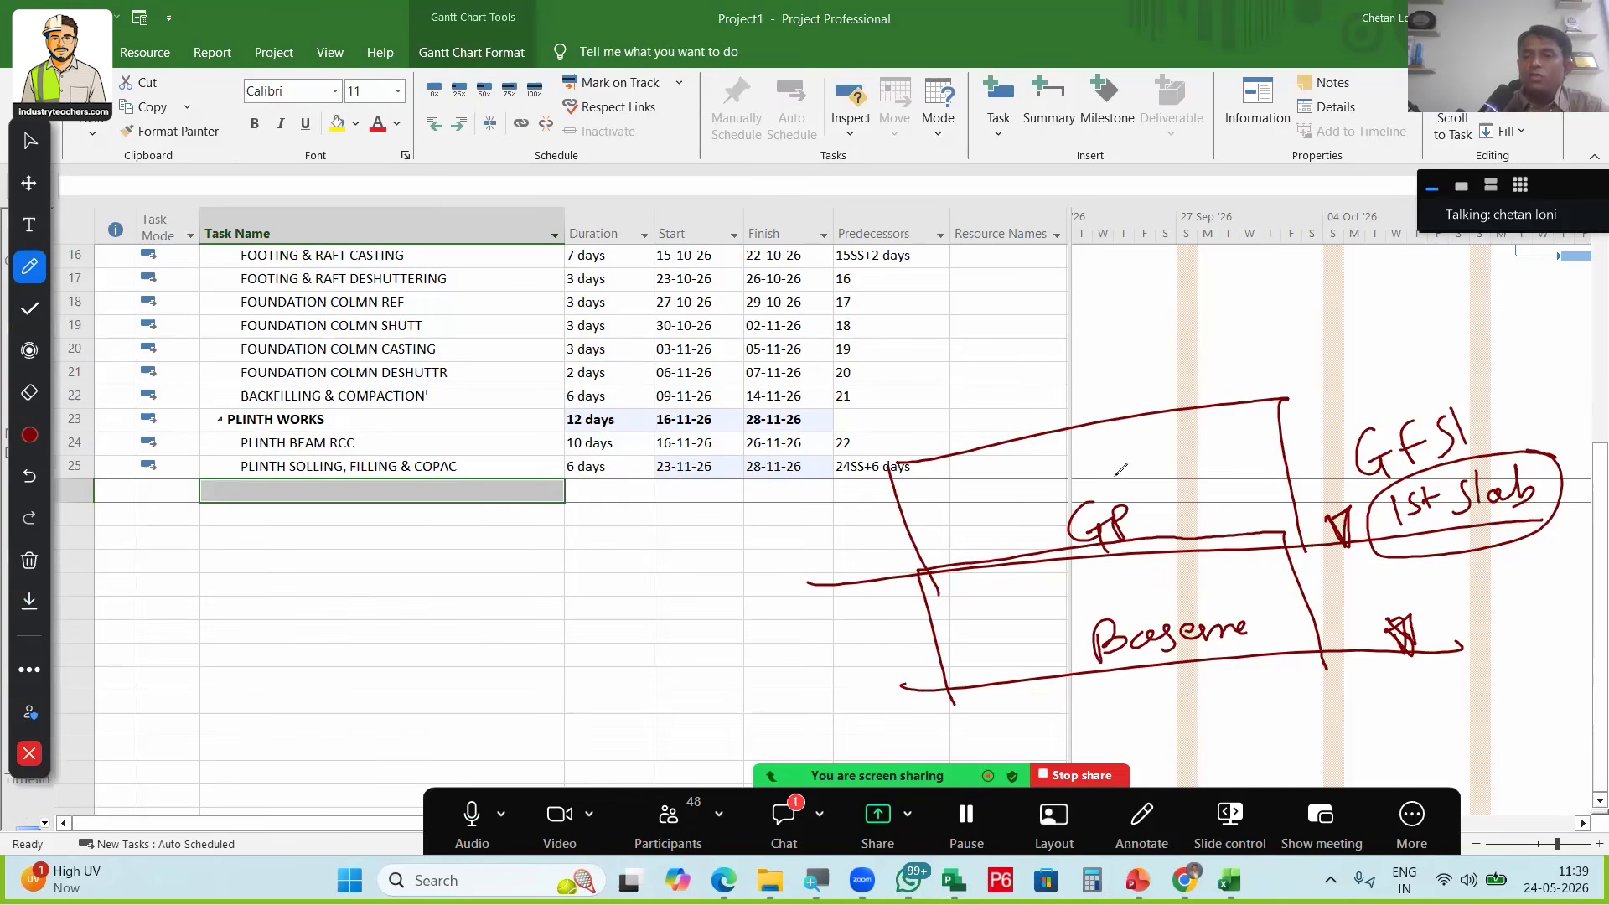
Extend the annotation sketch with another floor outline above GP and handwrite a label beside it
drag(1037, 363, 1053, 399)
drag(865, 399, 913, 500)
mouse_move(868, 398)
mouse_down()
mouse_move(1256, 306)
mouse_move(1285, 404)
mouse_move(1402, 370)
mouse_up()
mouse_move(1281, 402)
mouse_down()
mouse_move(1404, 369)
mouse_move(1354, 377)
mouse_up()
drag(1324, 364, 1372, 366)
mouse_move(1388, 338)
mouse_down()
mouse_move(1376, 362)
mouse_move(1397, 351)
mouse_up()
mouse_move(1429, 319)
mouse_down()
mouse_move(1416, 351)
mouse_move(1464, 351)
mouse_up()
drag(1478, 311, 1514, 319)
drag(1518, 305, 1526, 288)
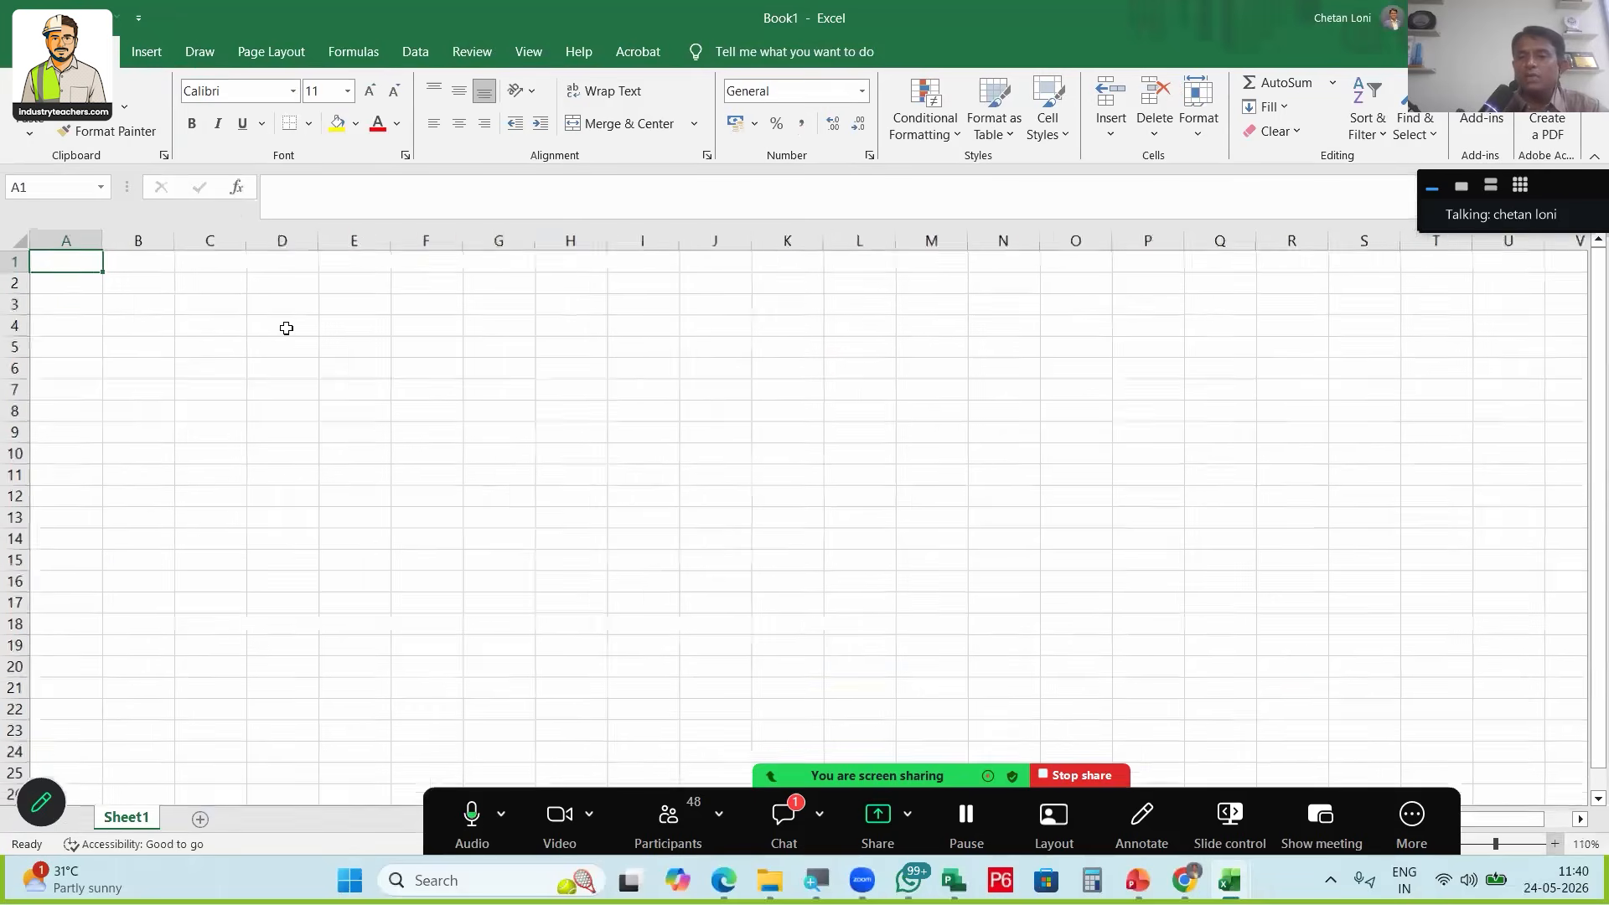
In the blank Excel workbook, enter GROUND FLOOR SLAB in C3 and widen column C to fit it
ctrl+scroll(285, 327, up, 2)
click(309, 327)
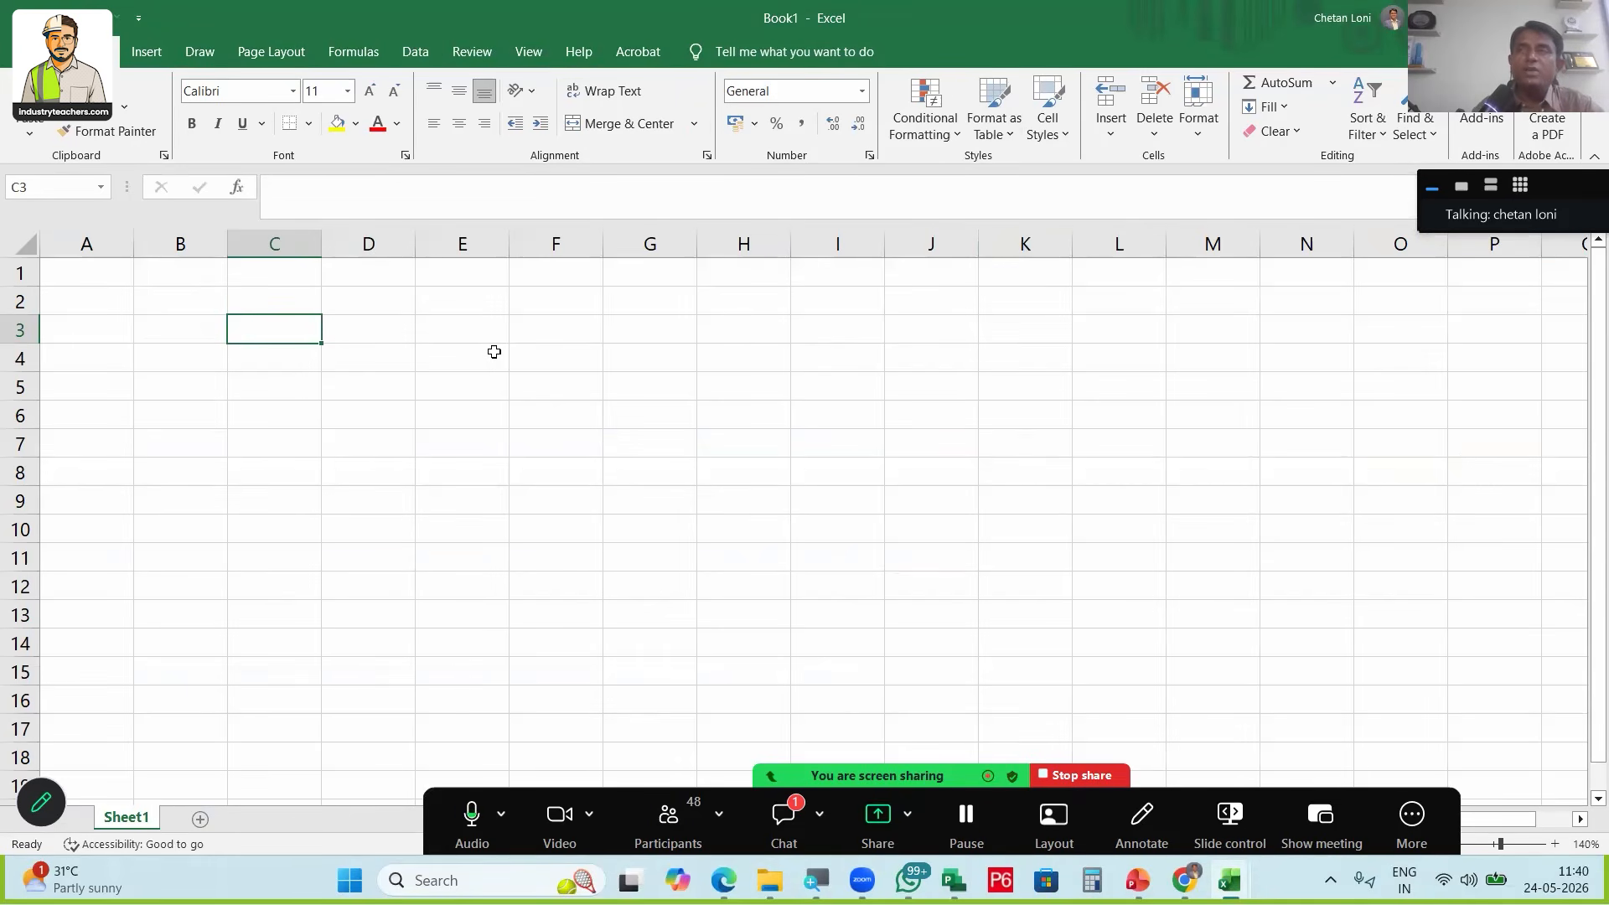
text(GROUND FLOOR SLAB)
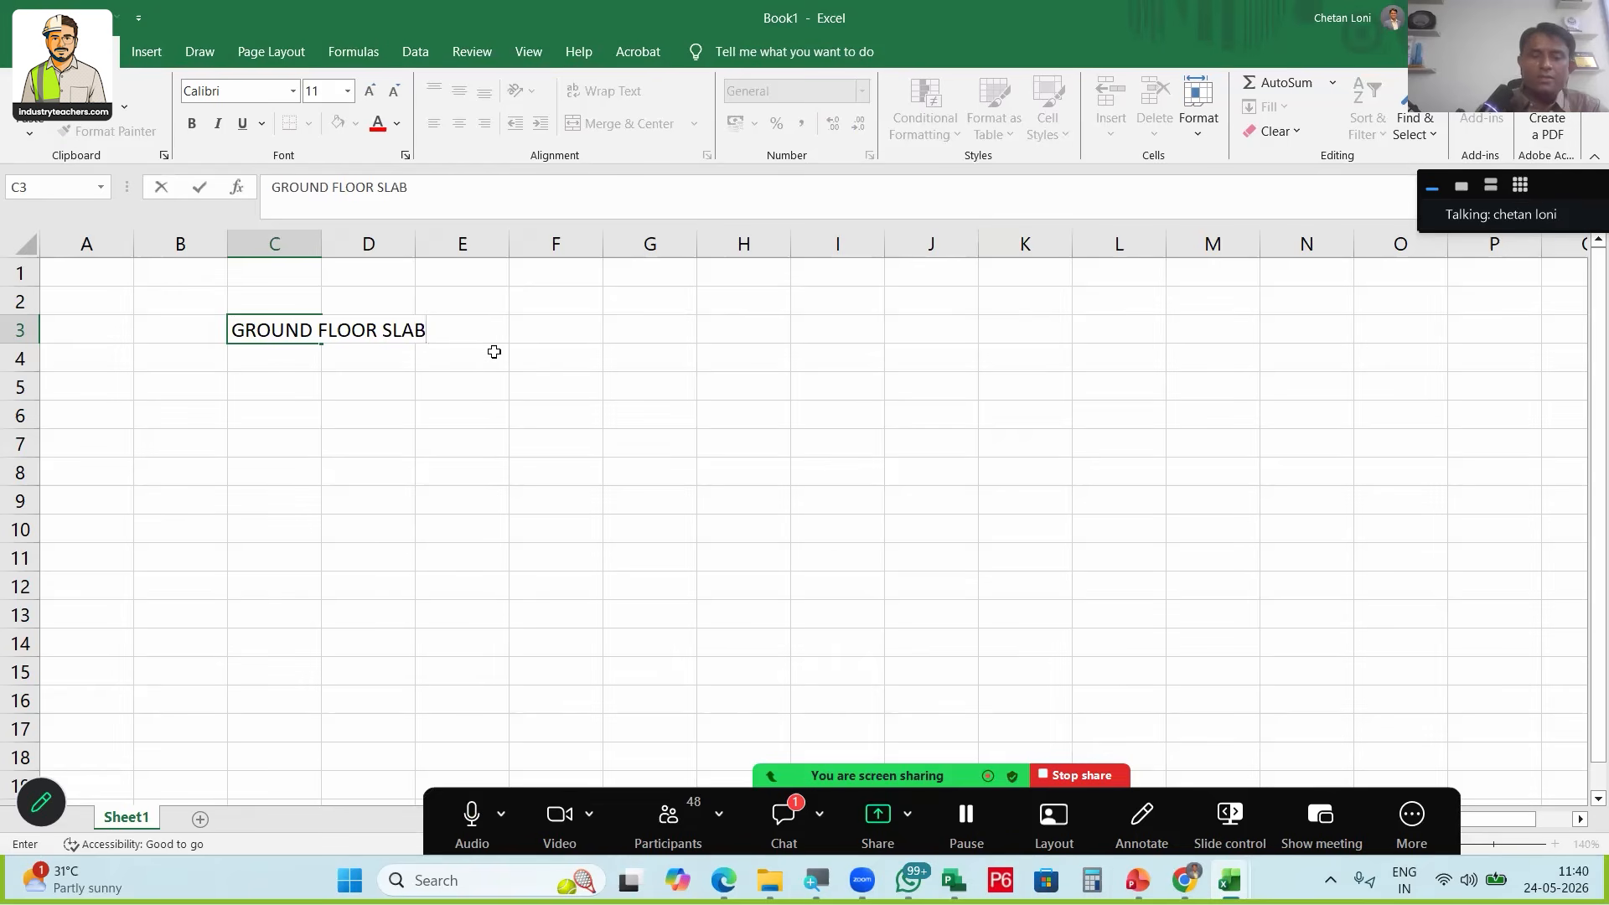
key(Return)
drag(321, 244, 554, 244)
Enter an opening bracket in D3, 1ST SLAB in E3 and a closing bracket in F3 beside GROUND FLOOR SLAB
key(Up)
key(Right)
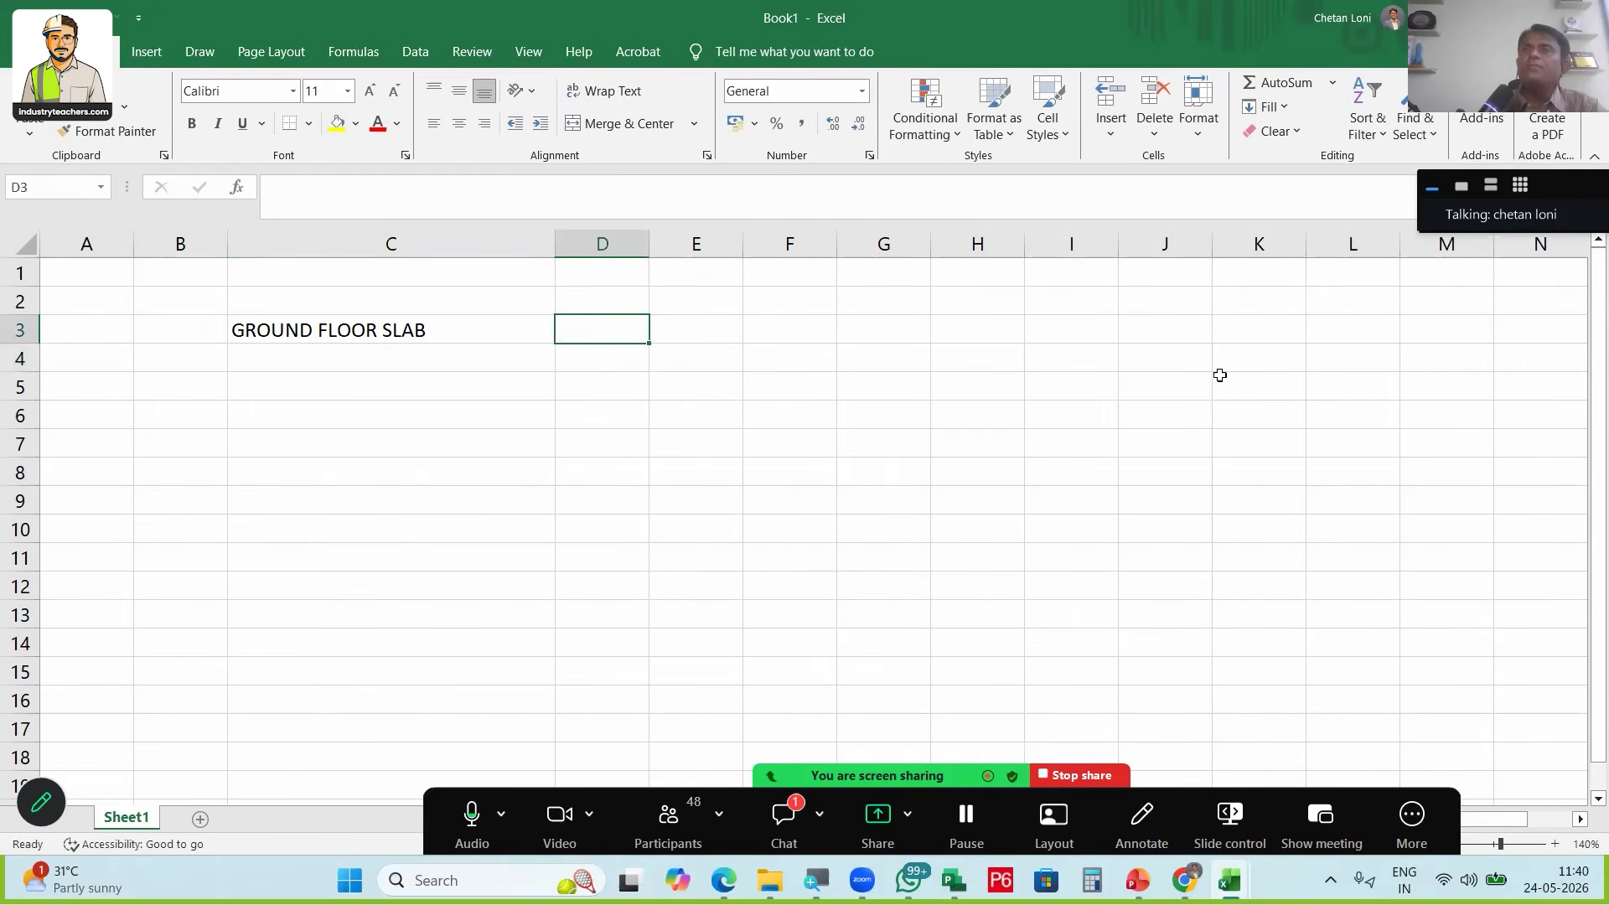
text(()
key(Return)
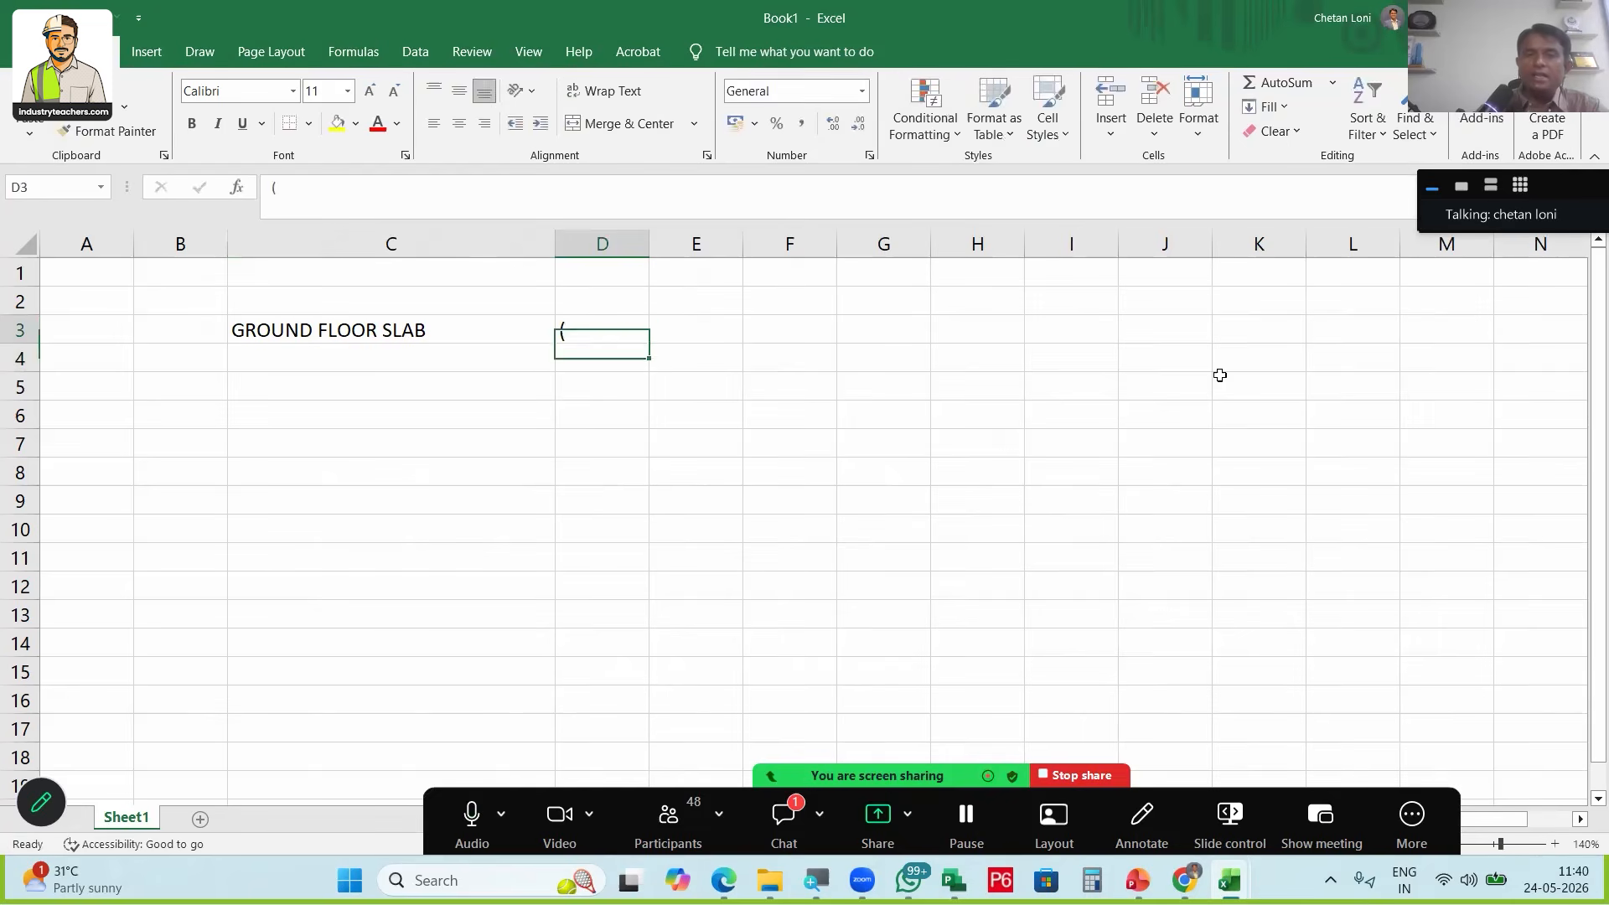
key(Up)
key(Right)
text(1ST SLAB)
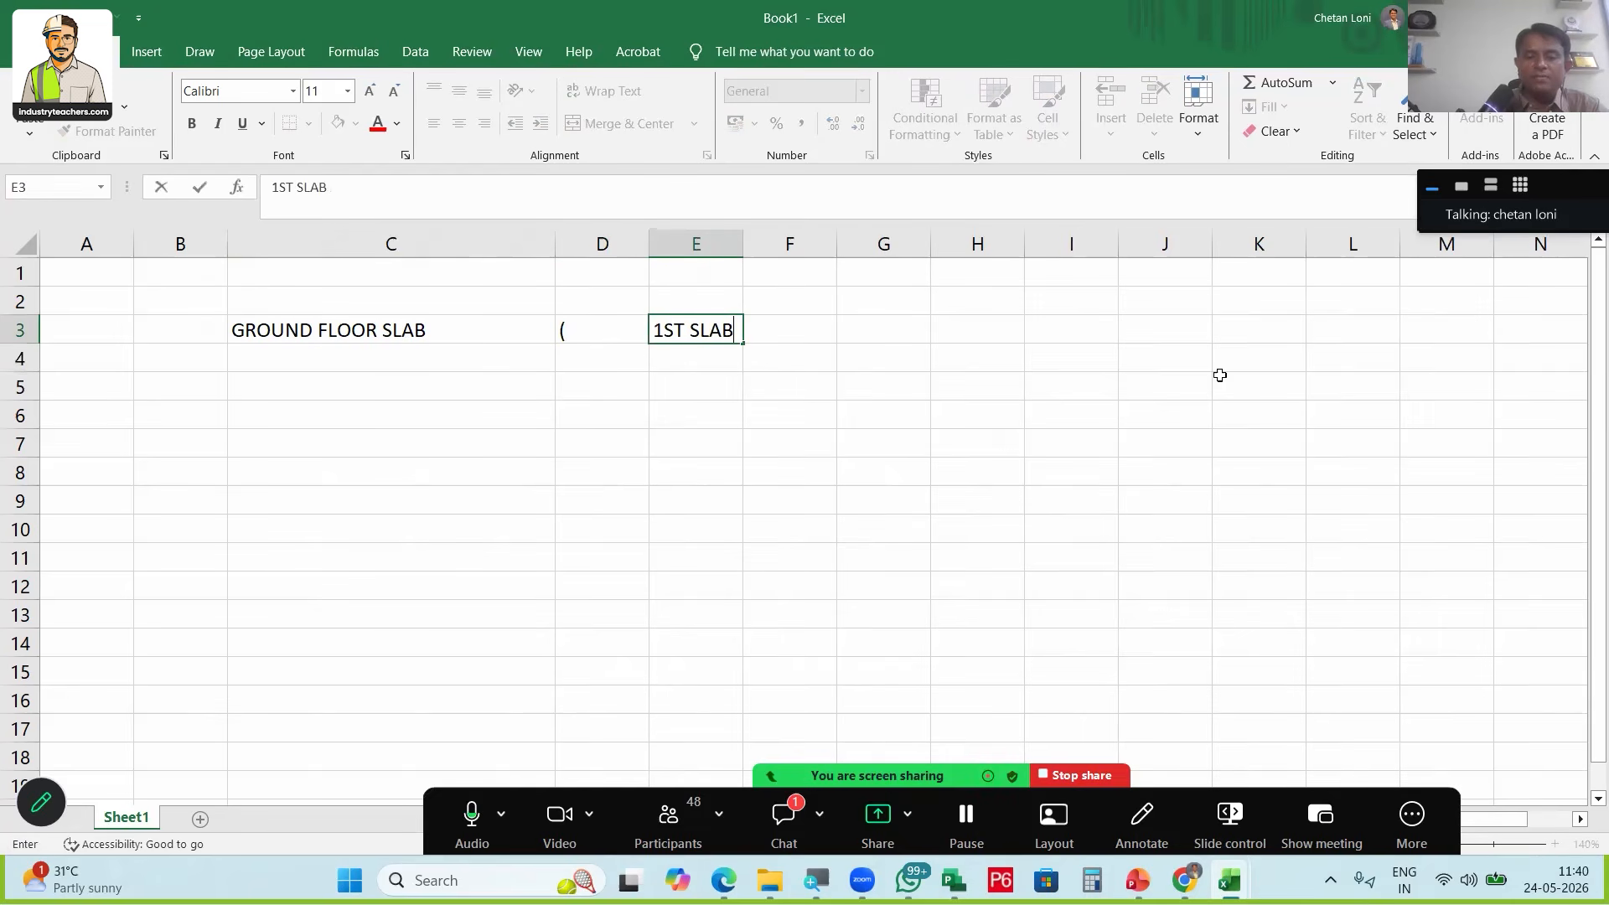
key(Tab)
text())
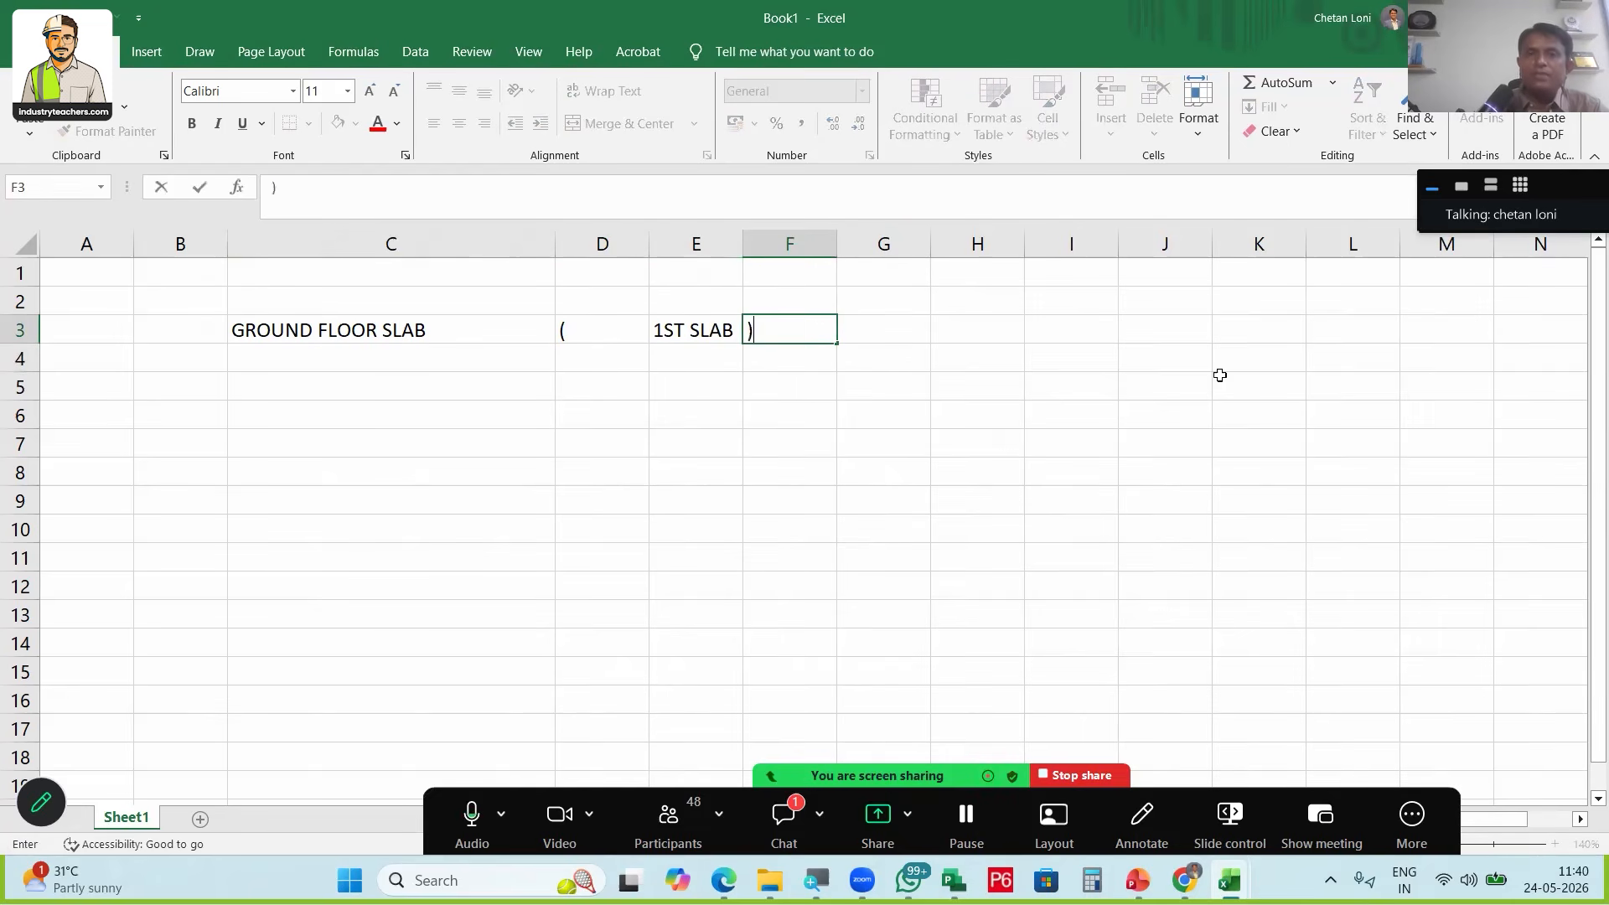
key(Return)
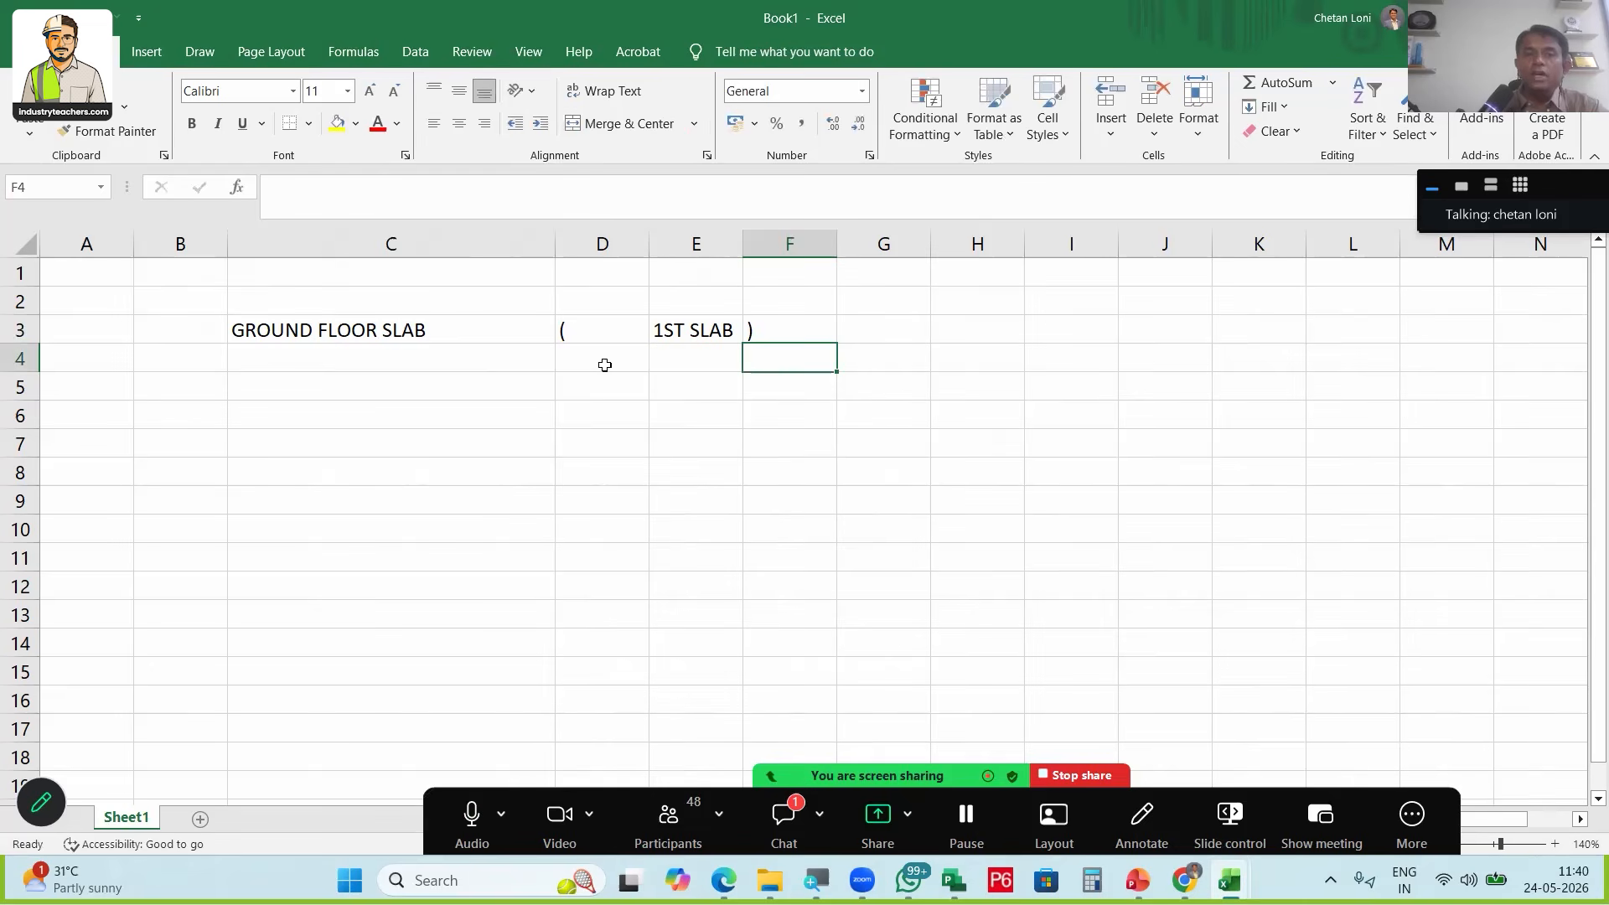
Enter 1ST FLOOR SLAB in C4 and fill the series down to 10th FLOOR SLAB in C13
key(Left)
key(Left)
key(Left)
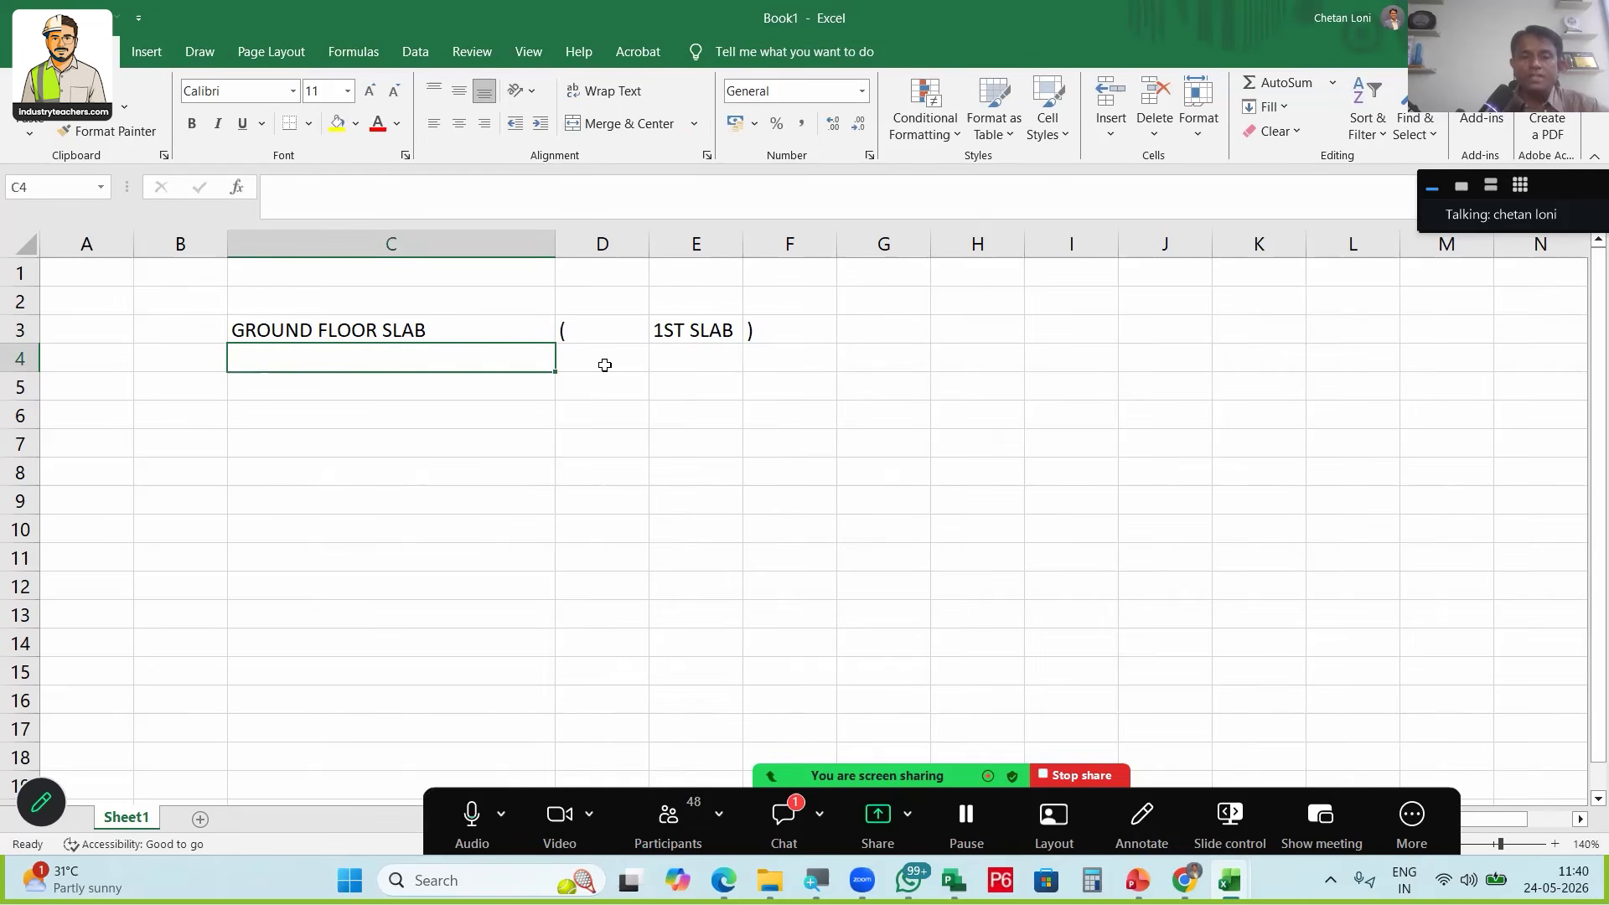
text(1)
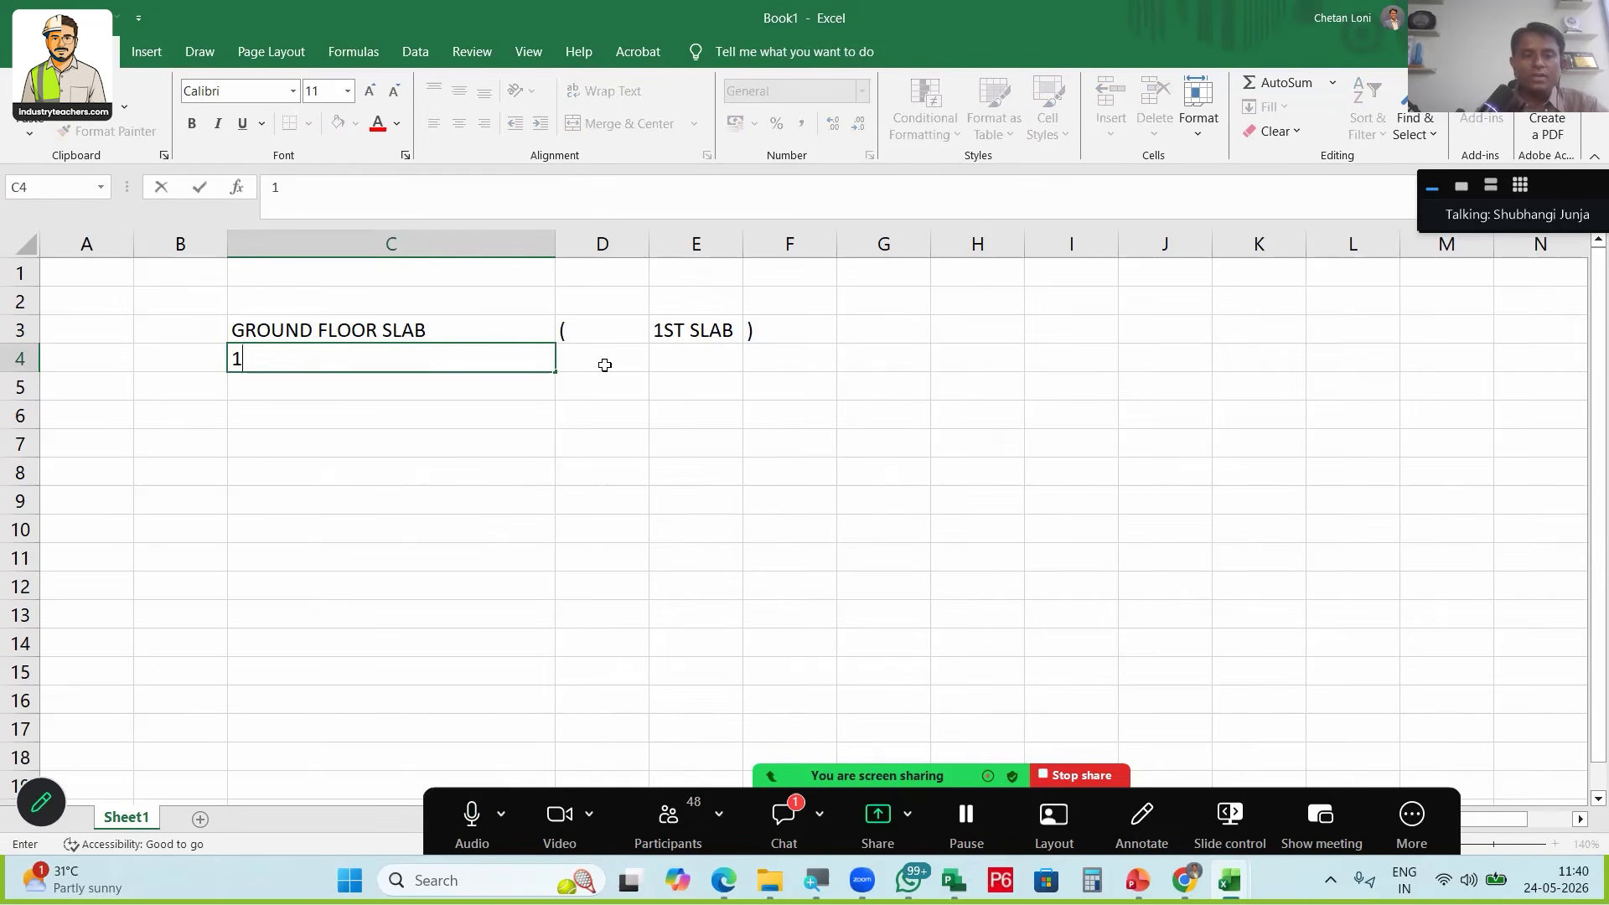
text(ST FLOOR SLAB)
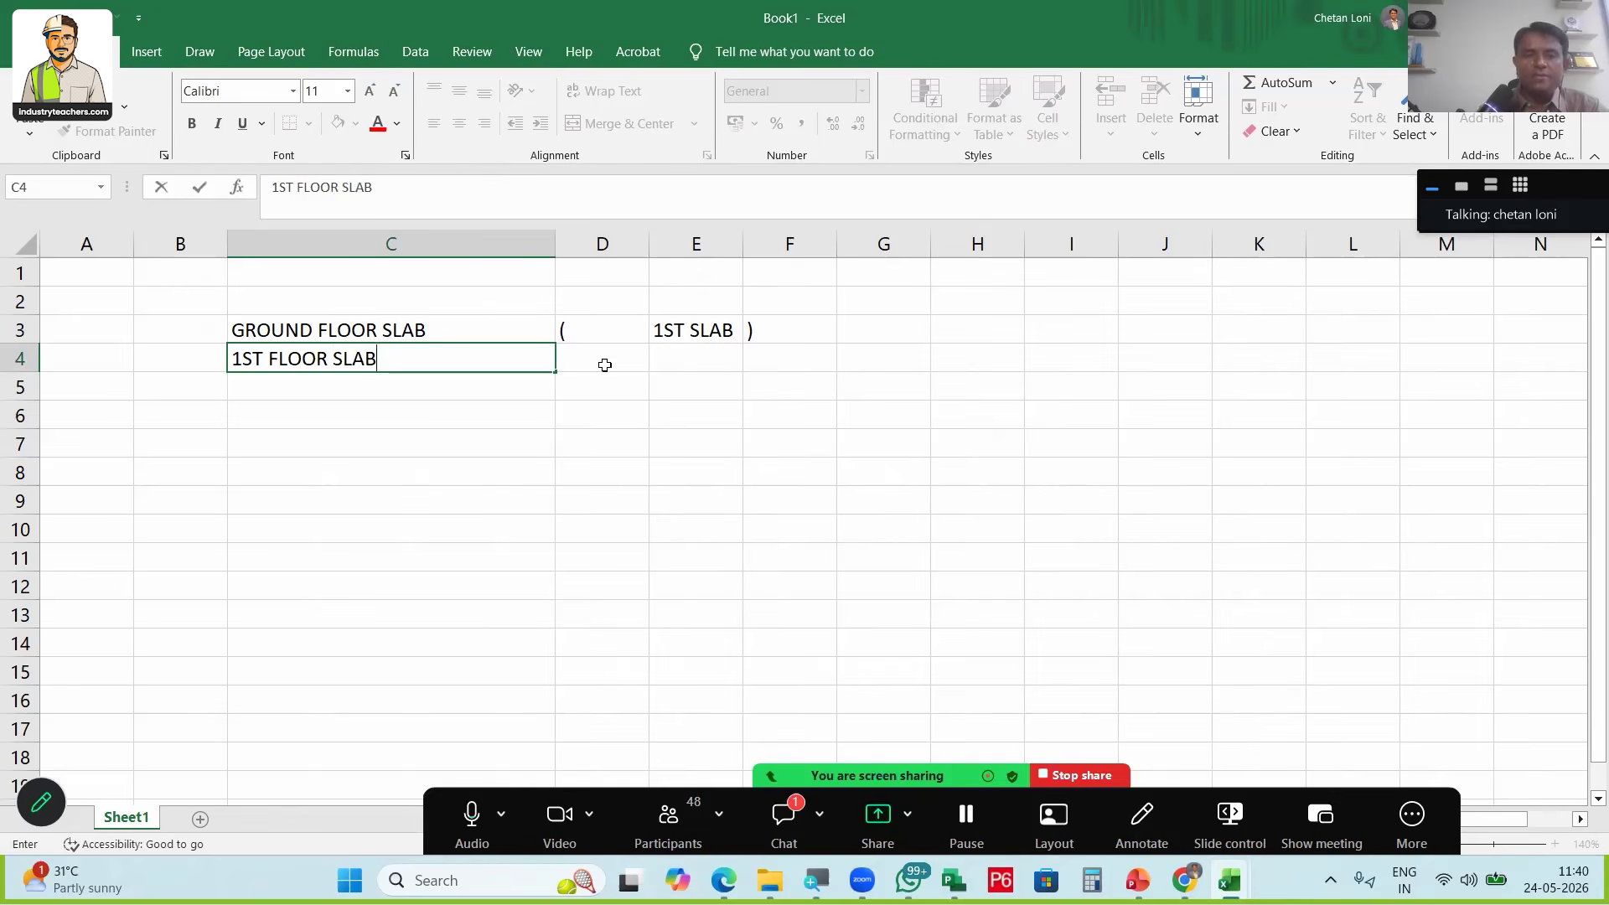
key(Return)
key(Up)
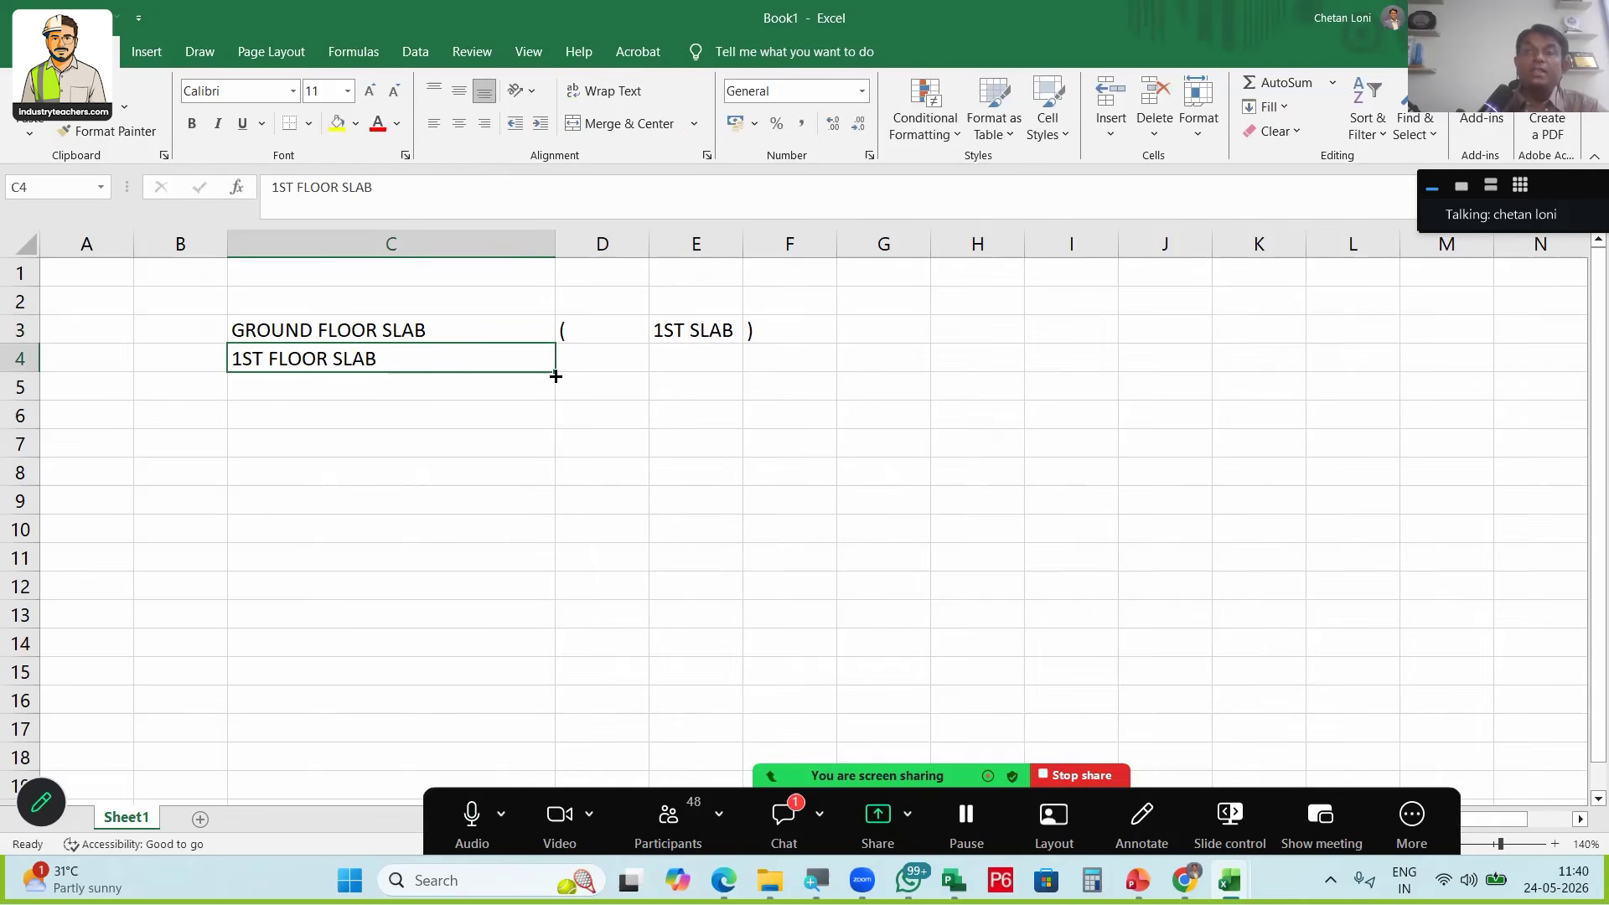
drag(557, 605, 556, 623)
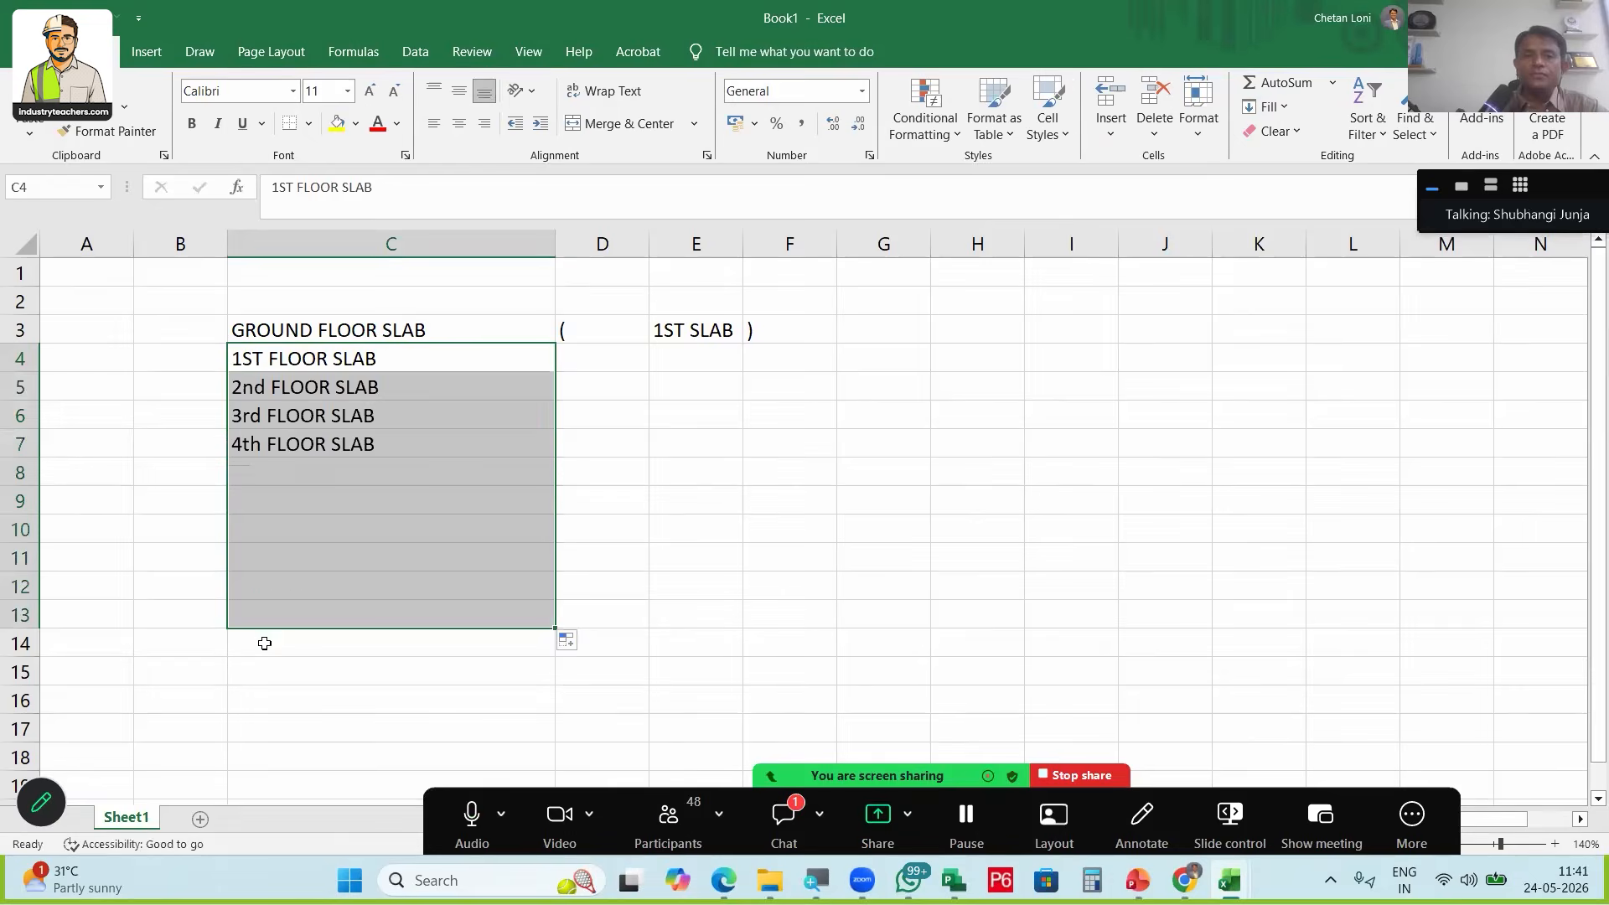
Enter TERRACE FLOOR SLAB in C14 below the 10th floor entry
click(363, 639)
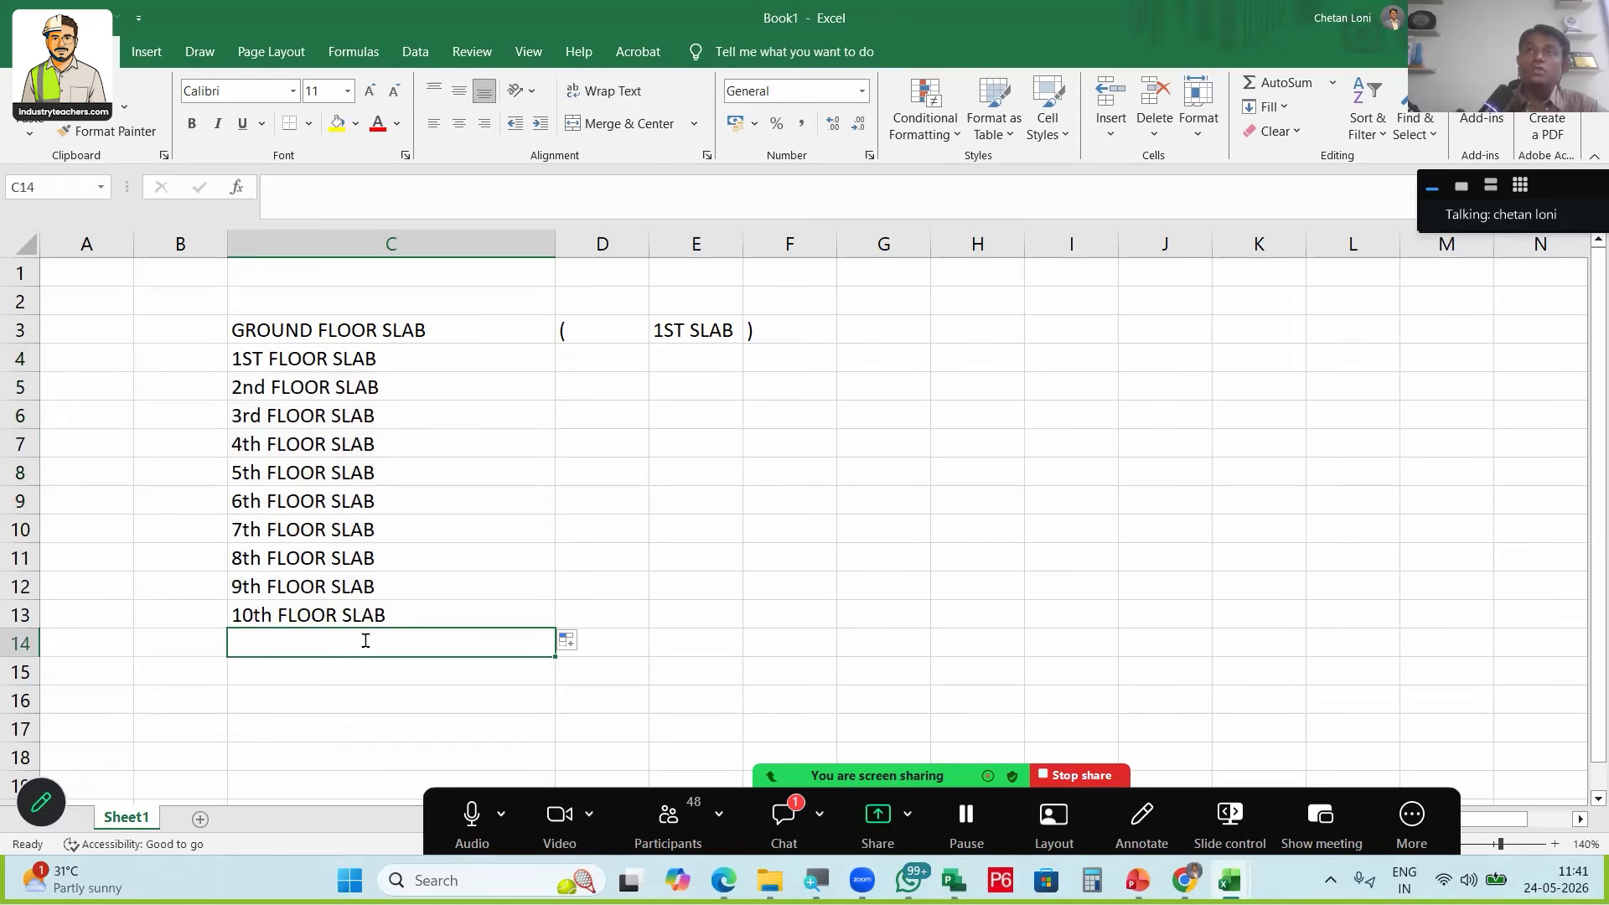
text(TERRACE FLOOR SLAB)
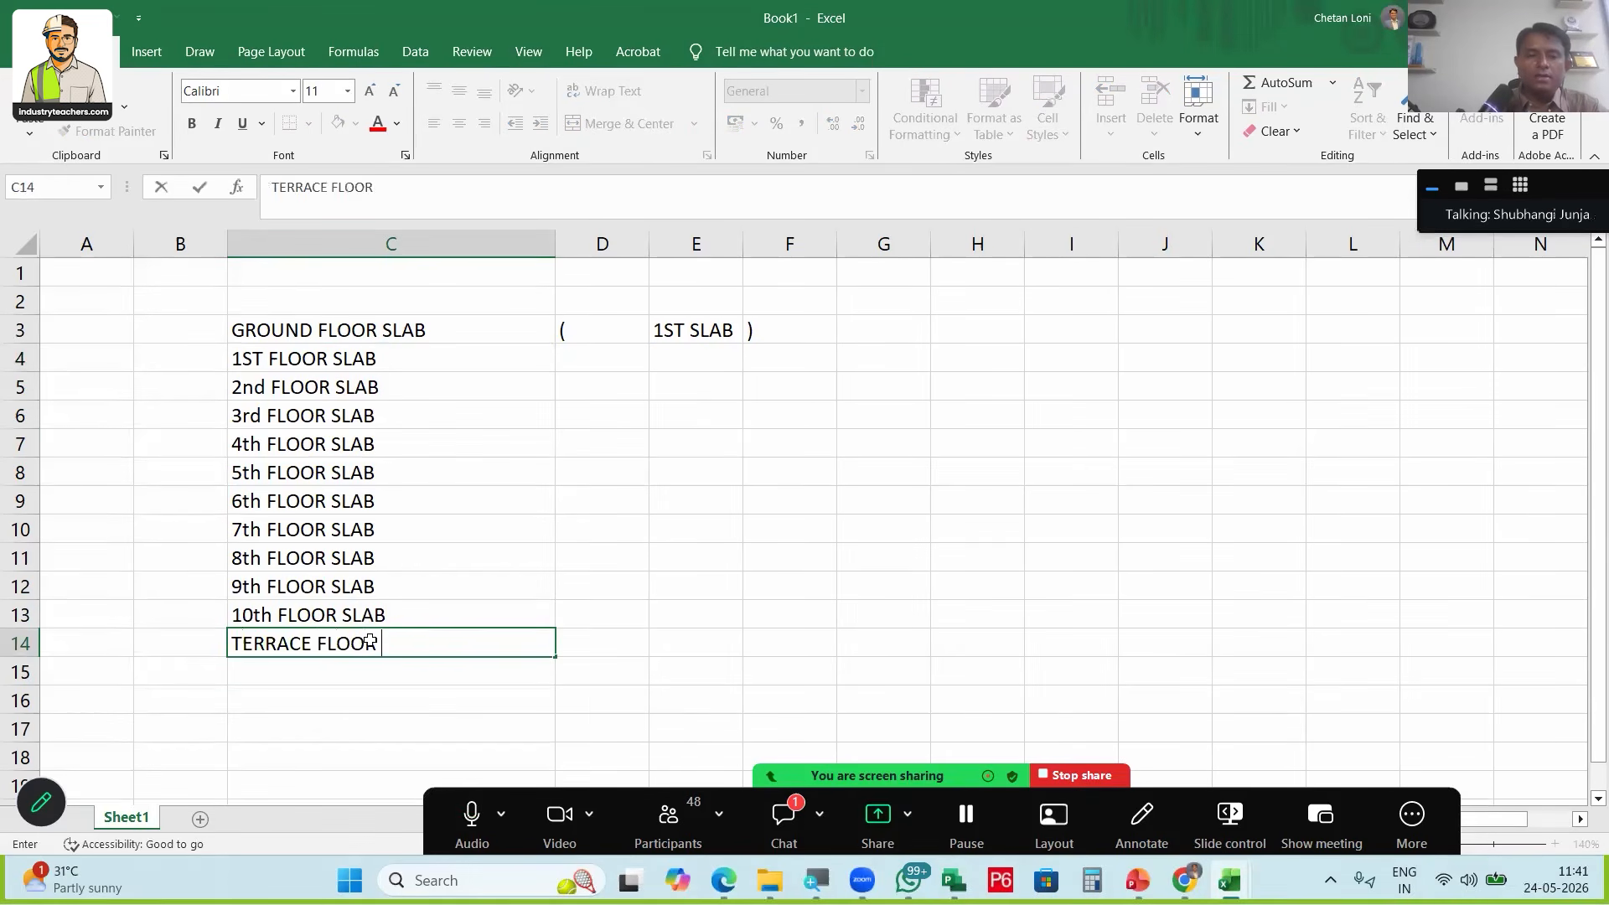
Complete the TERRACE FLOOR SLAB entry in C14 and fill the bracketed slab numbers in D3:F3 down to row 14
key(Return)
drag(603, 331, 805, 334)
double_click(837, 343)
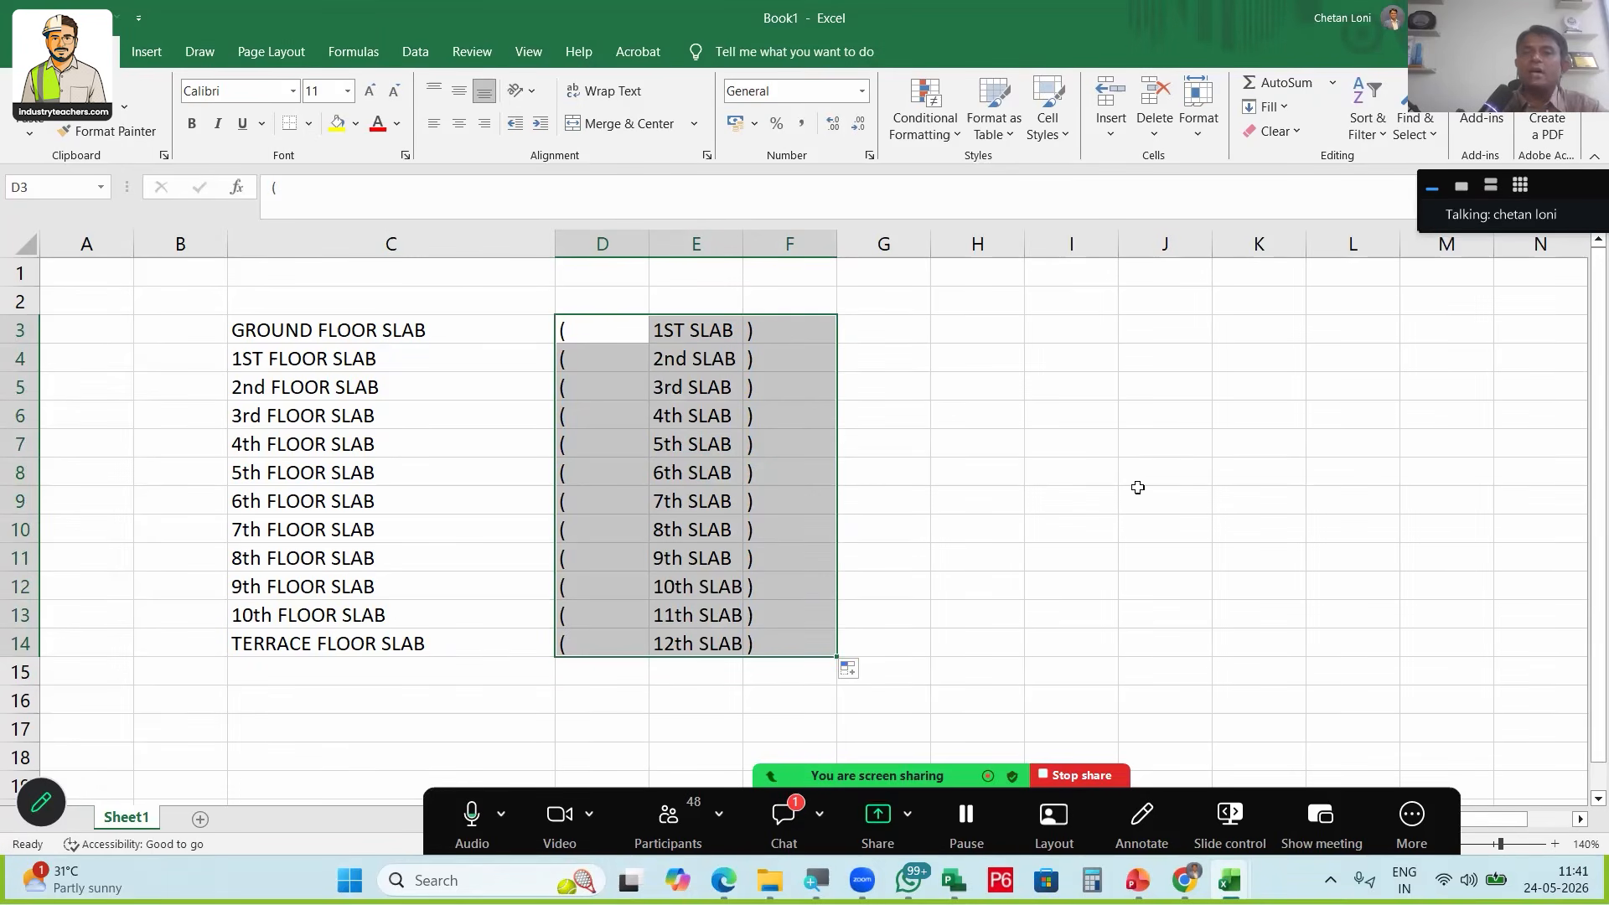
click(882, 333)
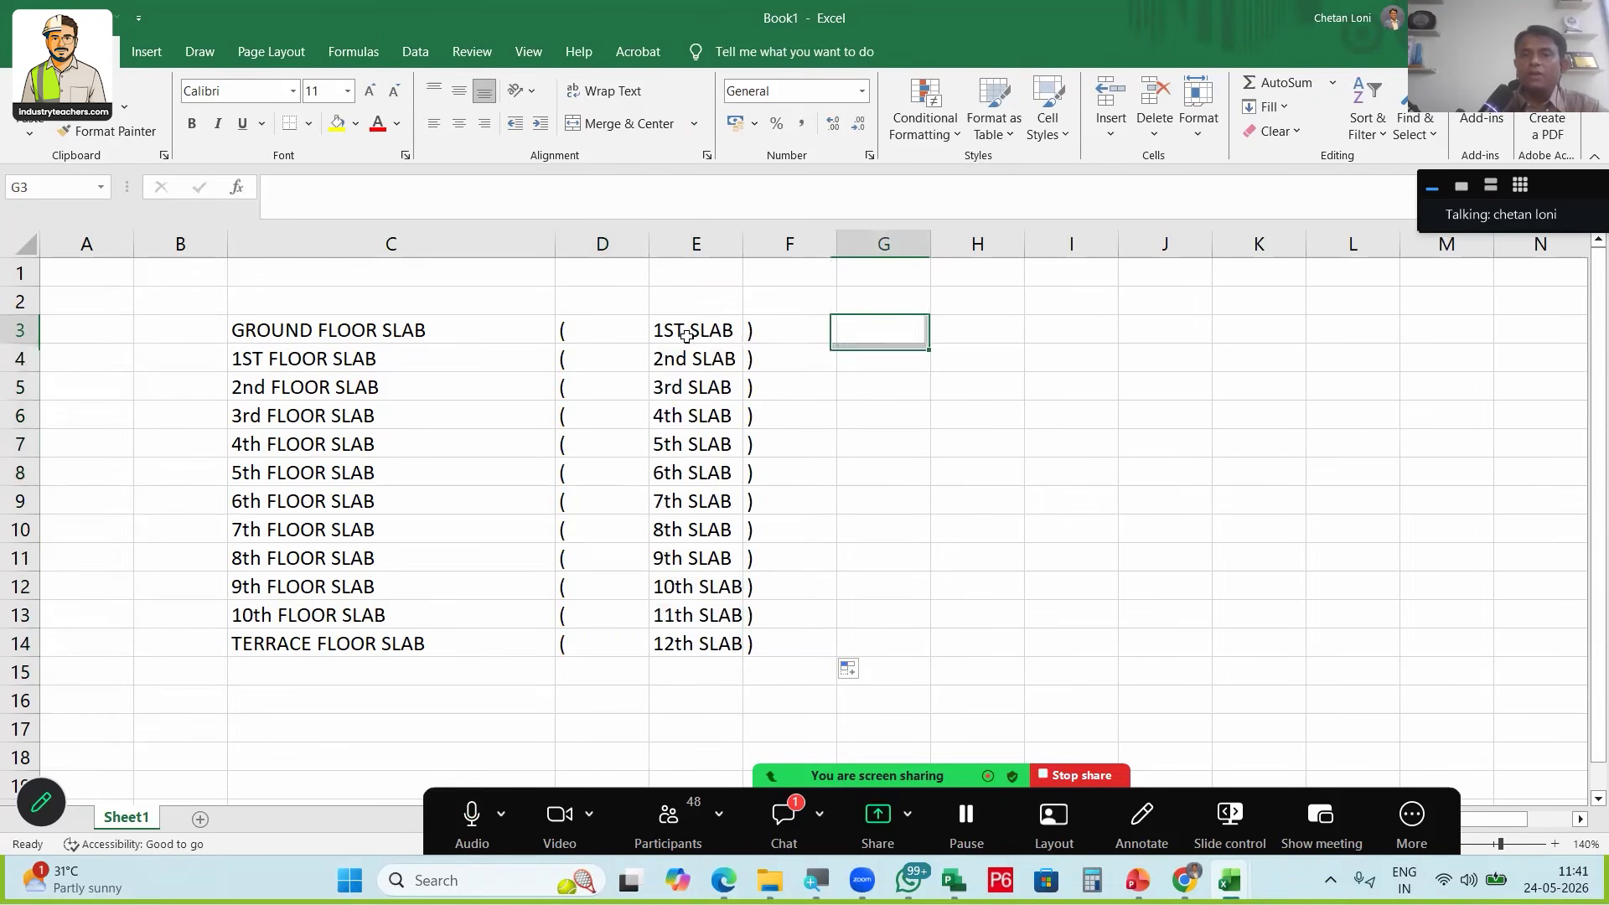
Enter a CONCATENATE formula in G3 that joins C3, D3, E3 and F3
drag(394, 331, 792, 335)
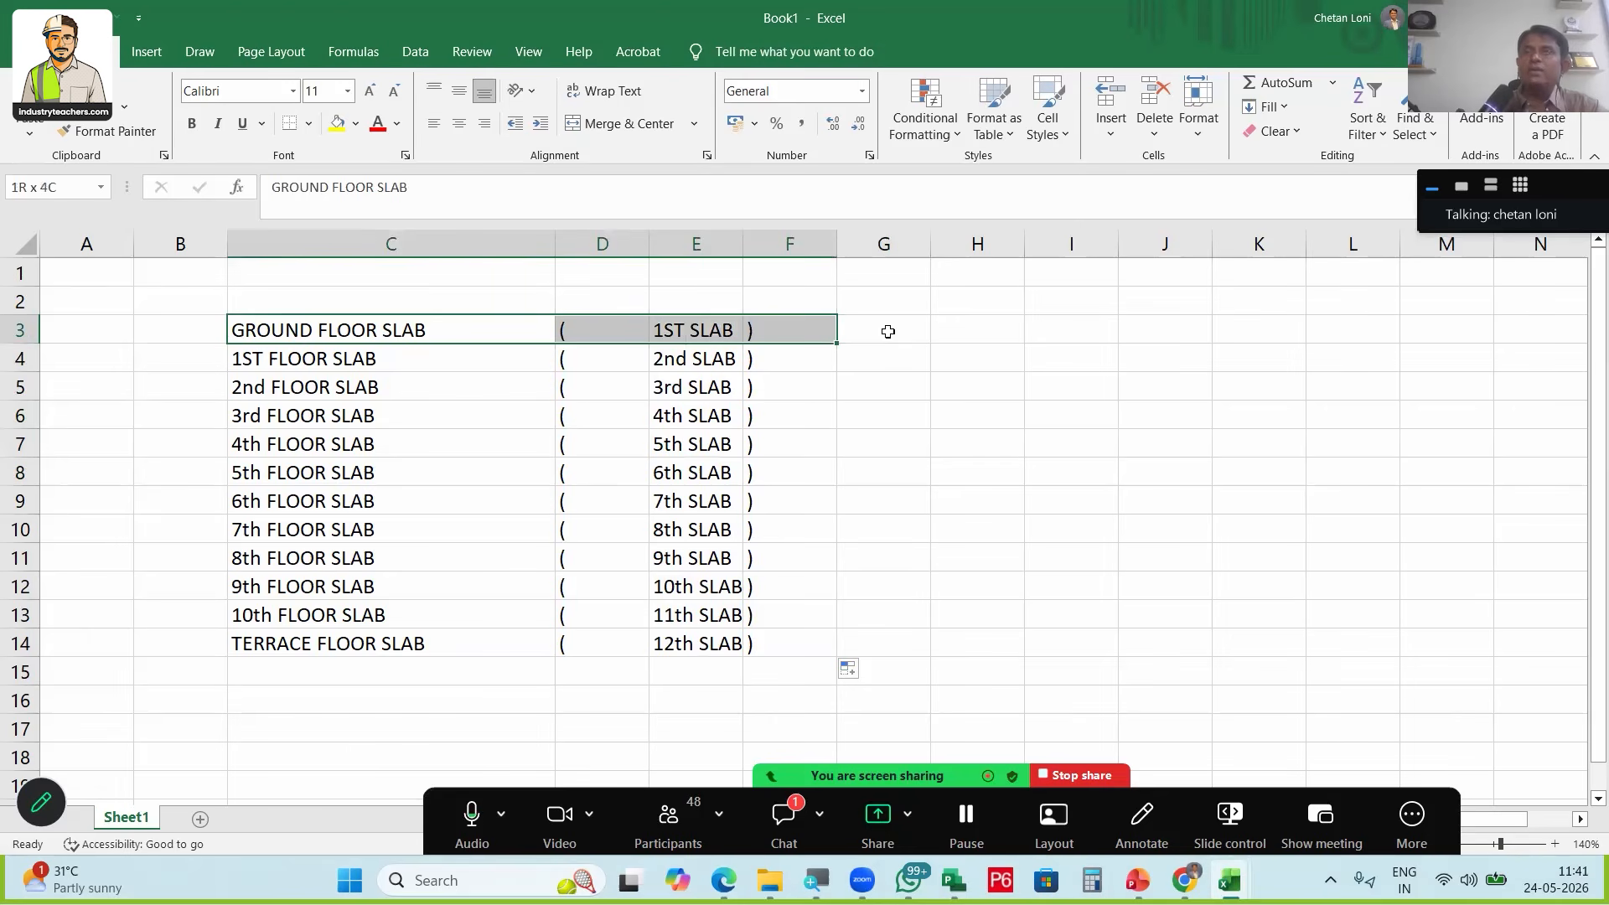
click(898, 334)
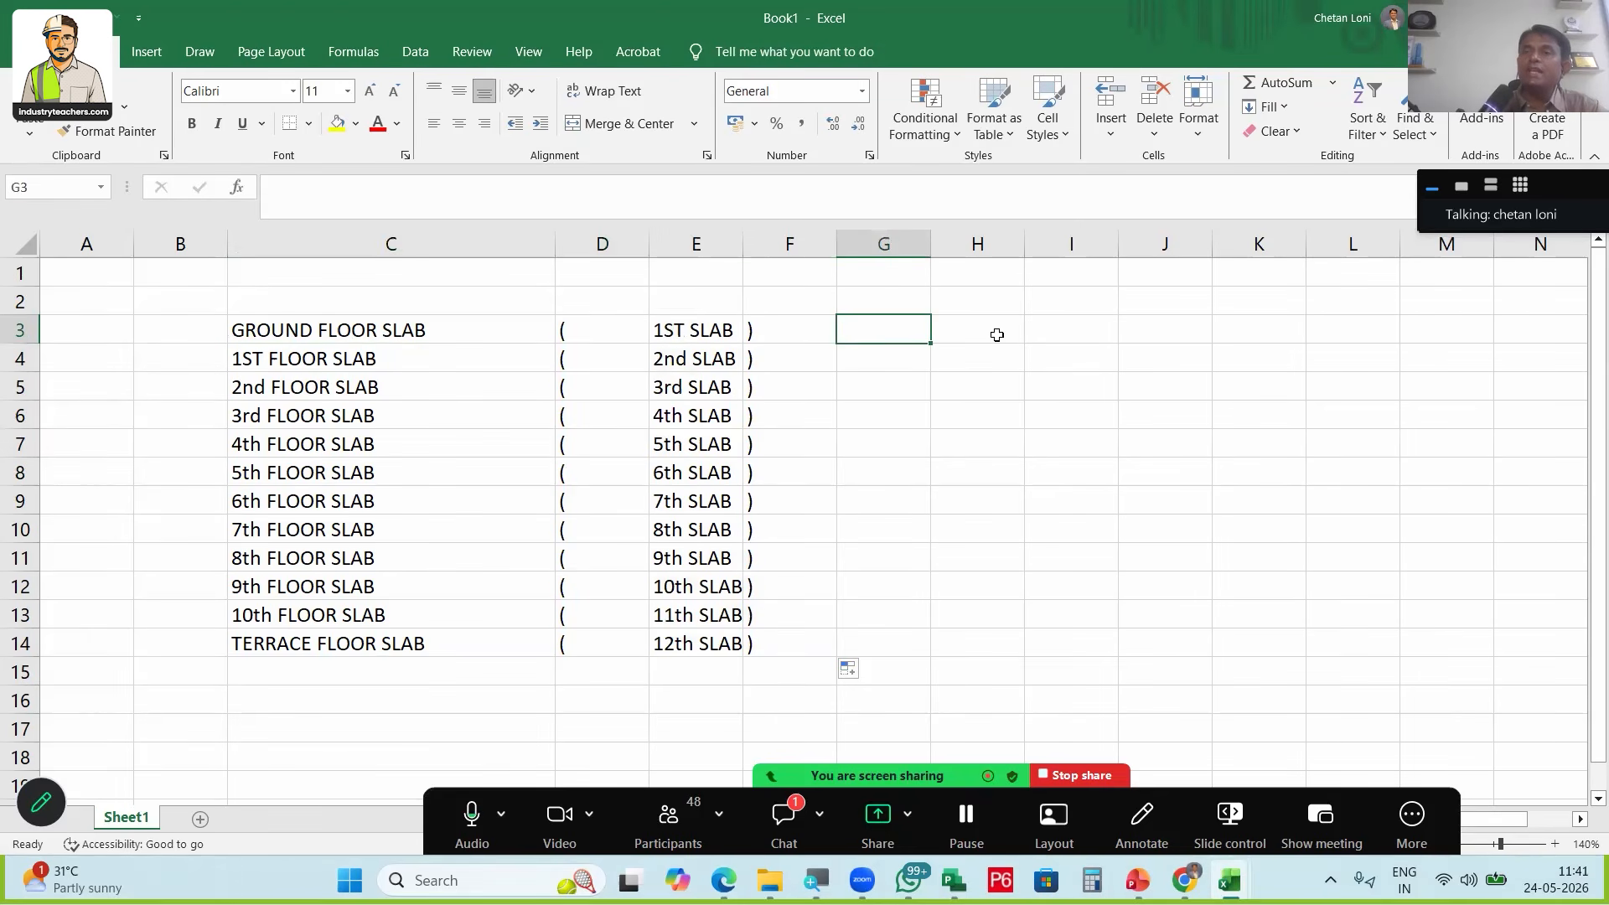
text(=)
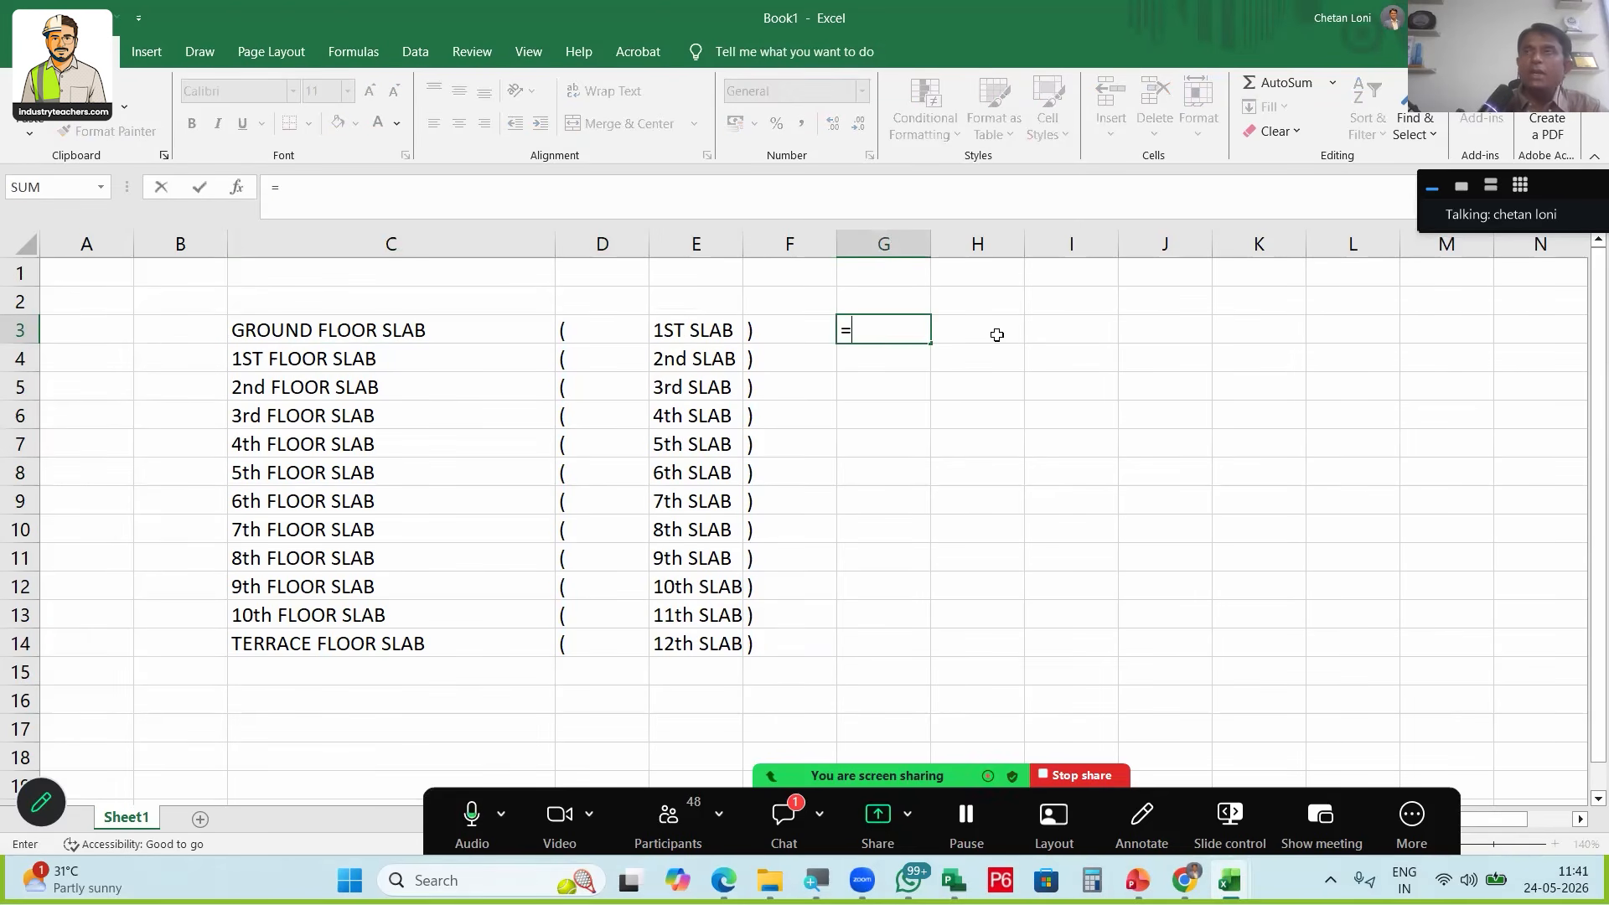
text(CONCAT)
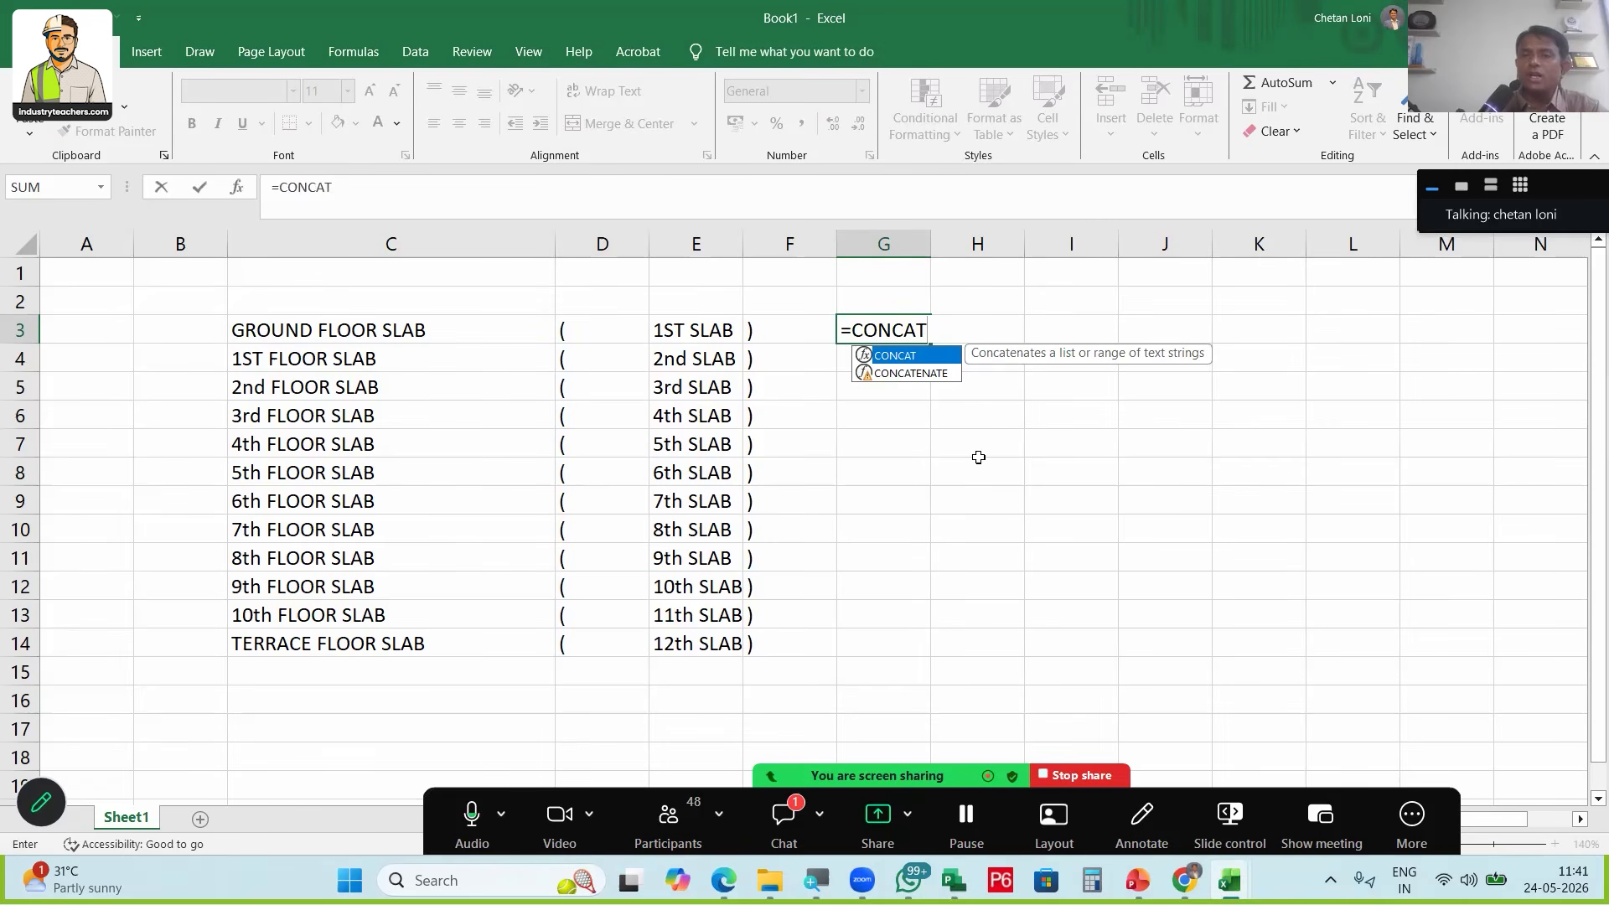
key(Down)
key(Tab)
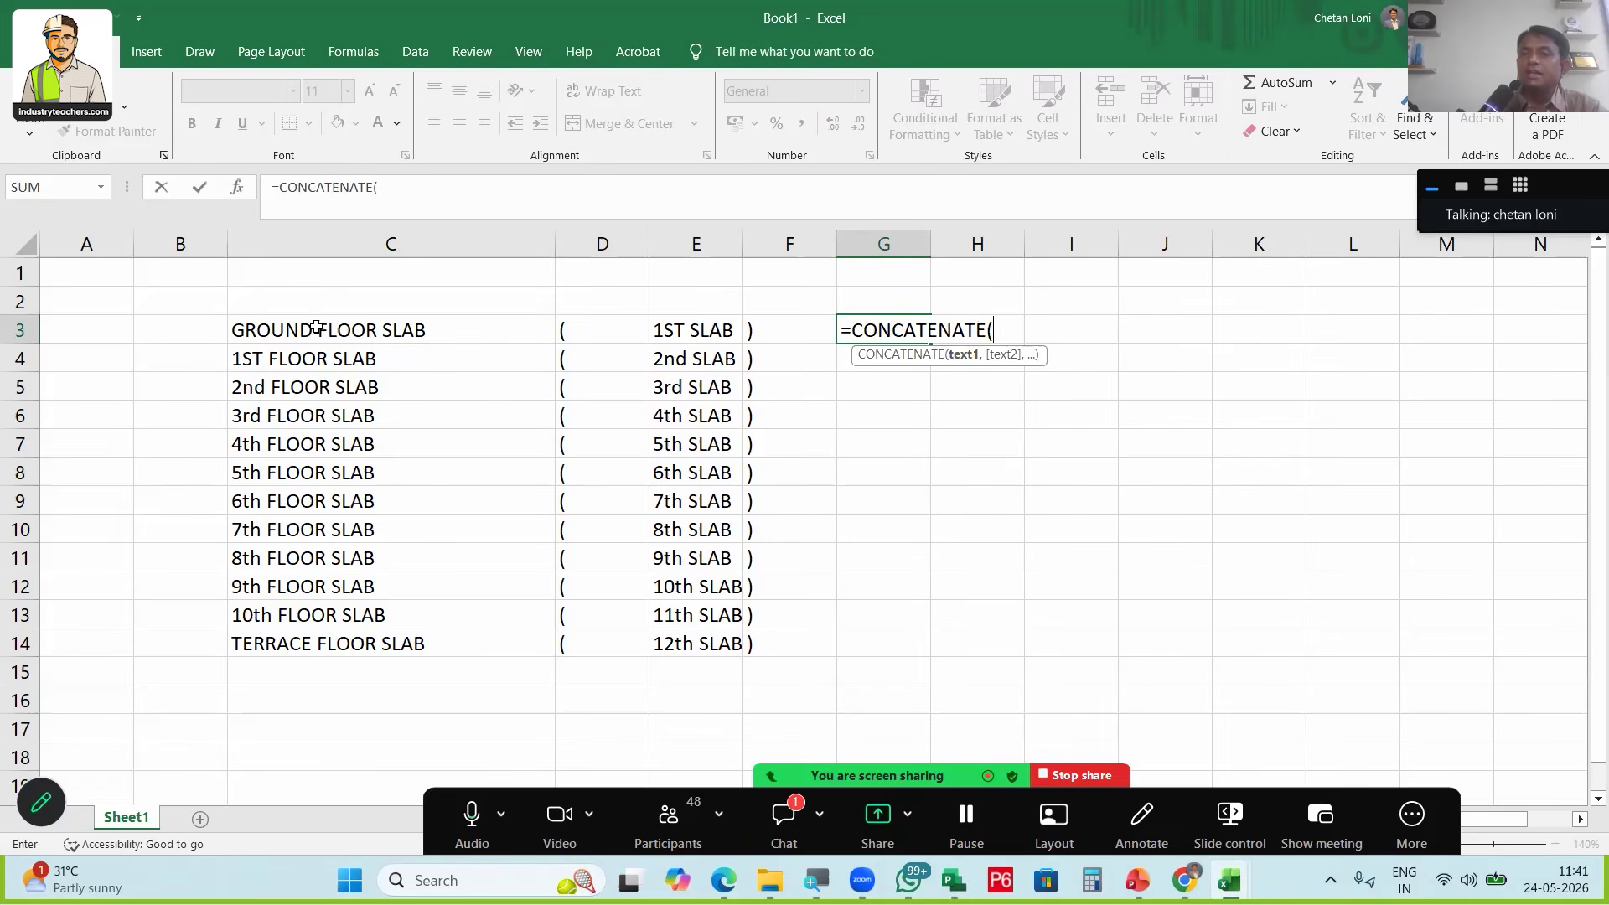
click(406, 331)
text(,)
click(645, 331)
text(,)
click(661, 329)
text(,)
click(790, 333)
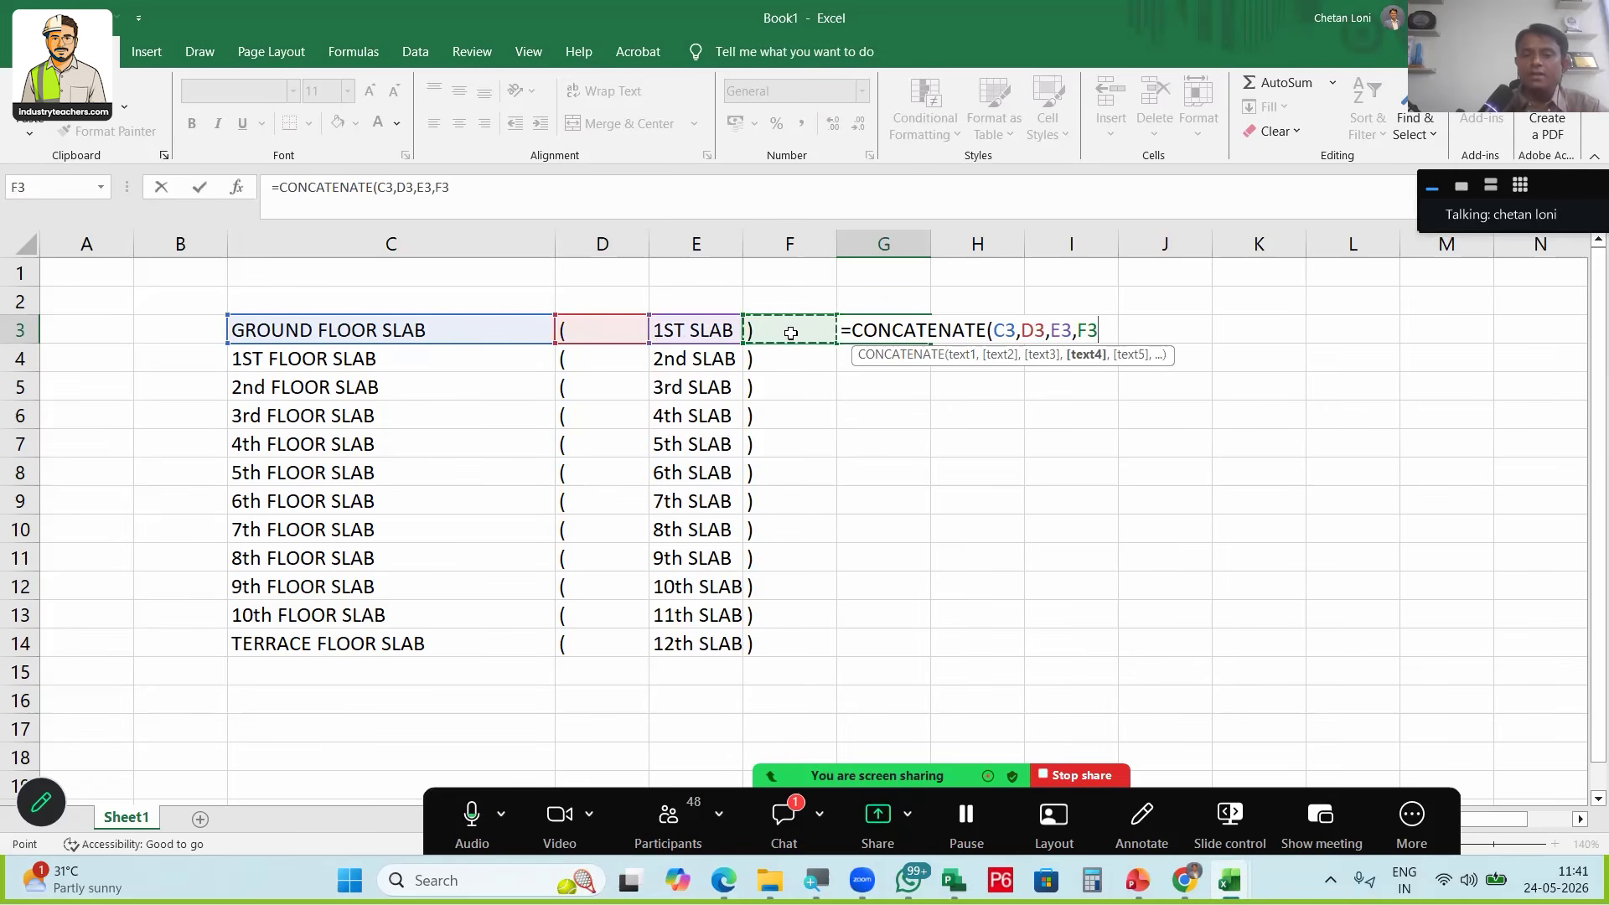
text())
key(Return)
Fill the G3 formula down to G14 in a widened column G and copy the combined slab names
drag(931, 244, 1205, 244)
click(1114, 330)
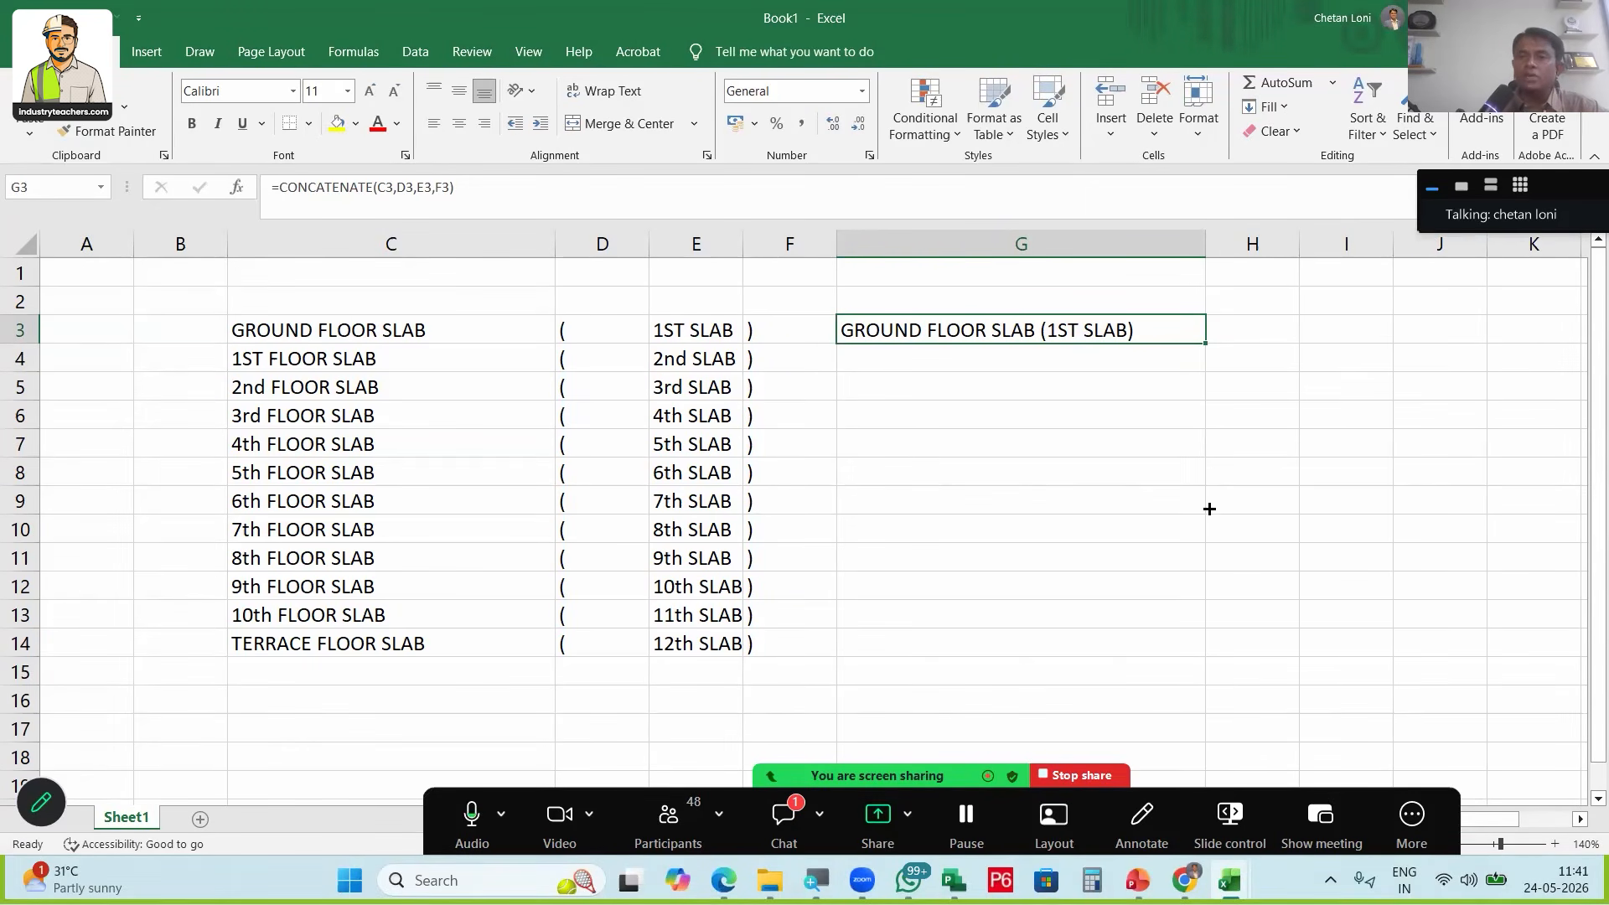
drag(1205, 343, 1020, 689)
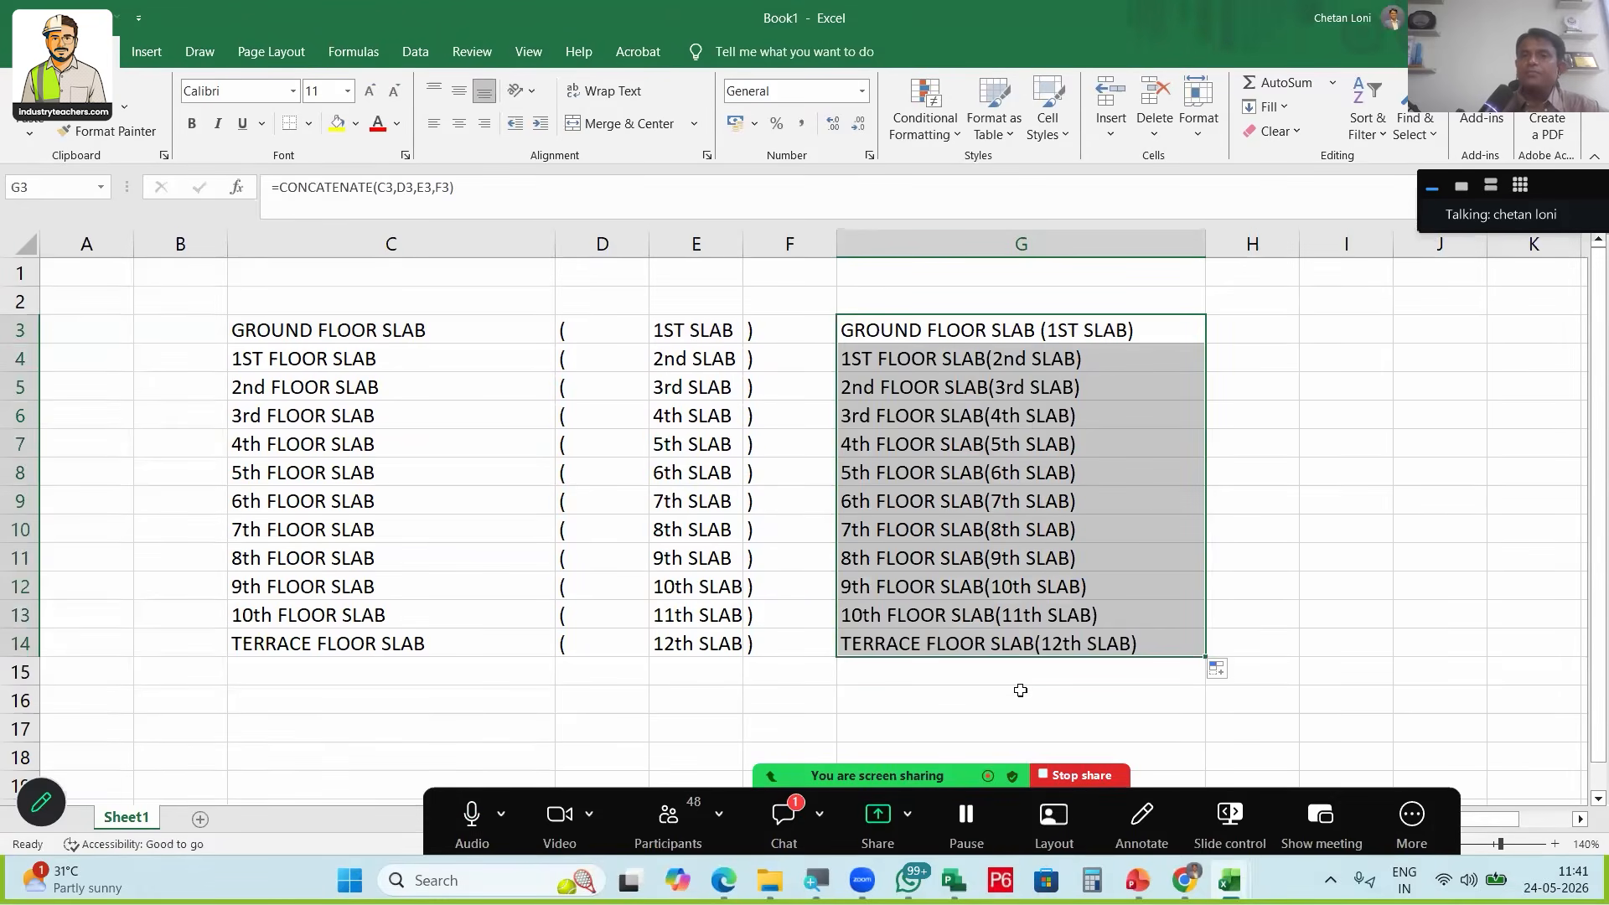
key(ctrl+c)
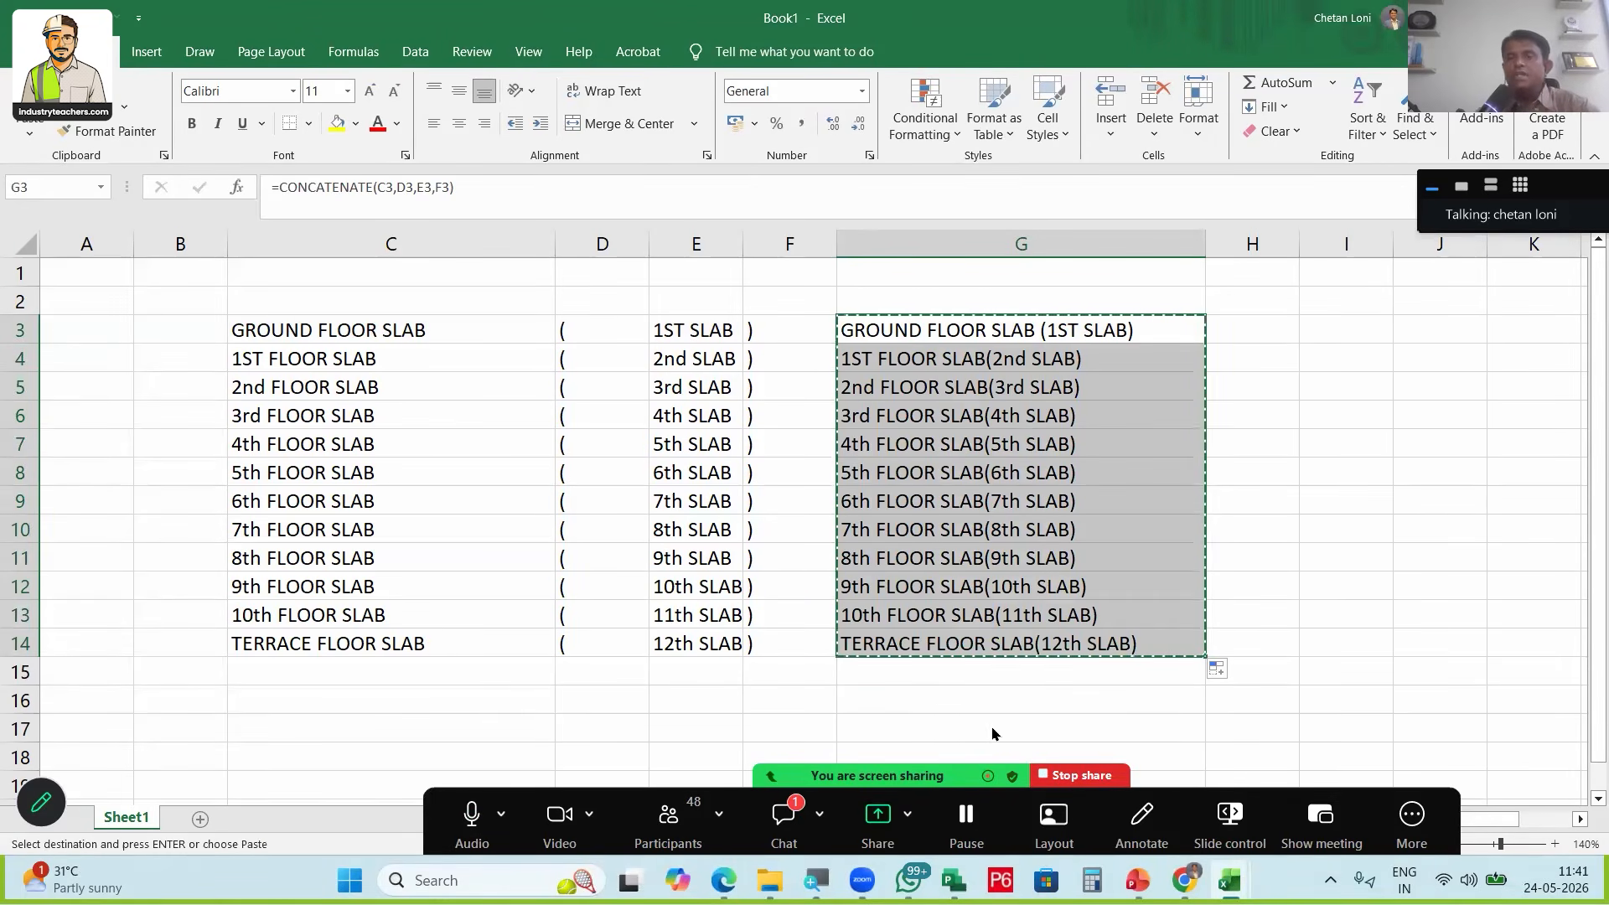
Switch to Microsoft Project and add the task SLAB RCC WORKS below the plinth tasks, outdented to the PLINTH WORKS level
click(954, 880)
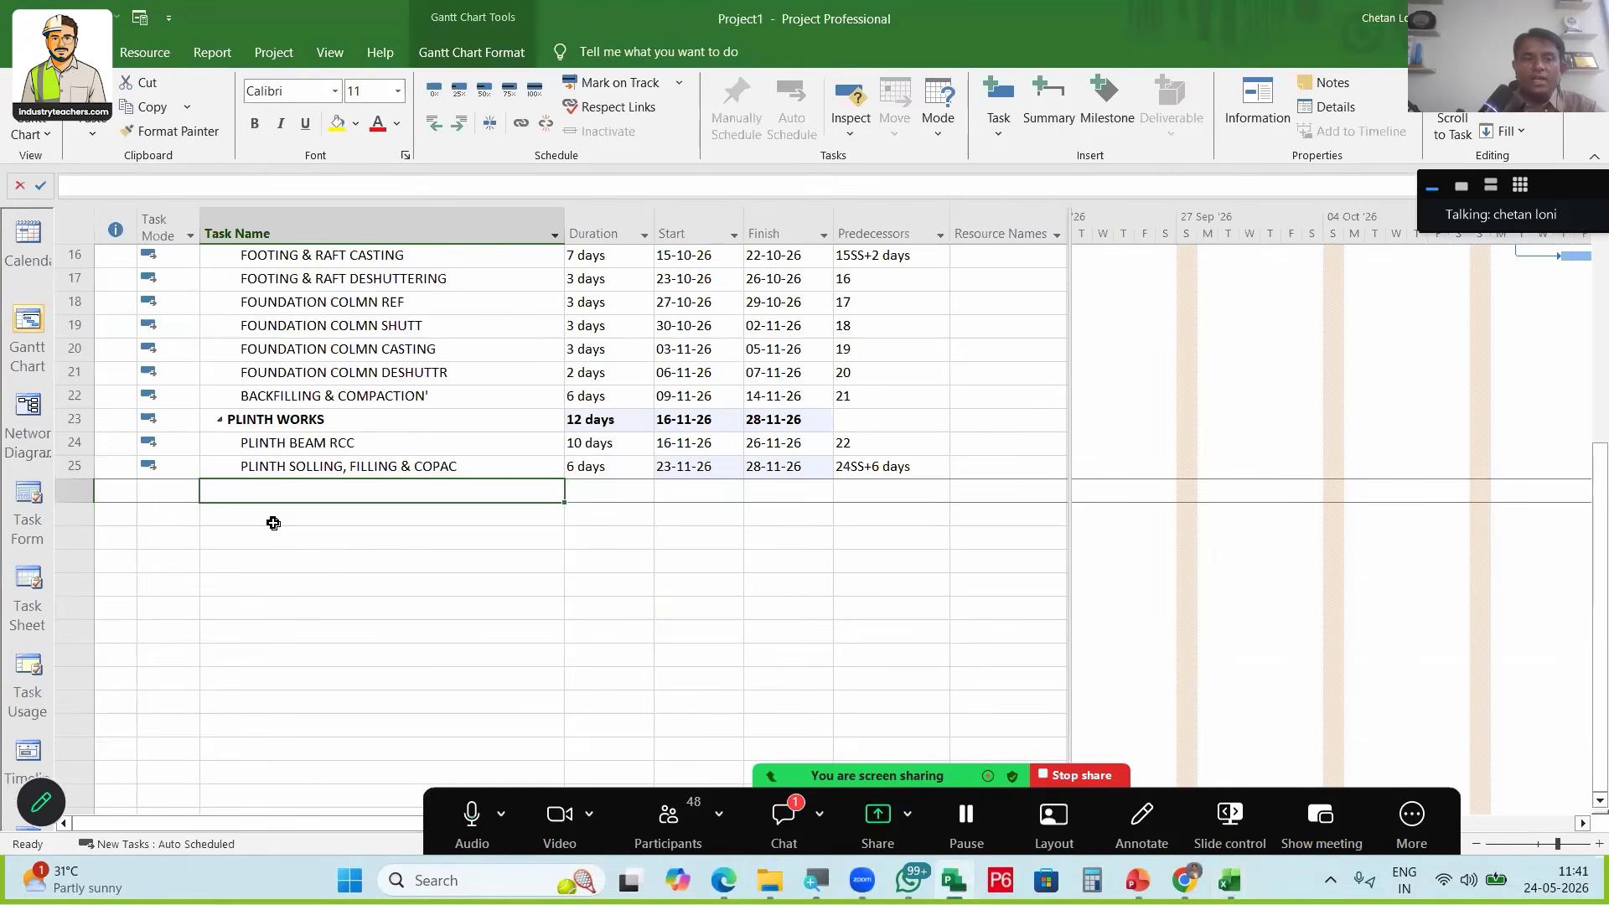
text(SLAB RCC)
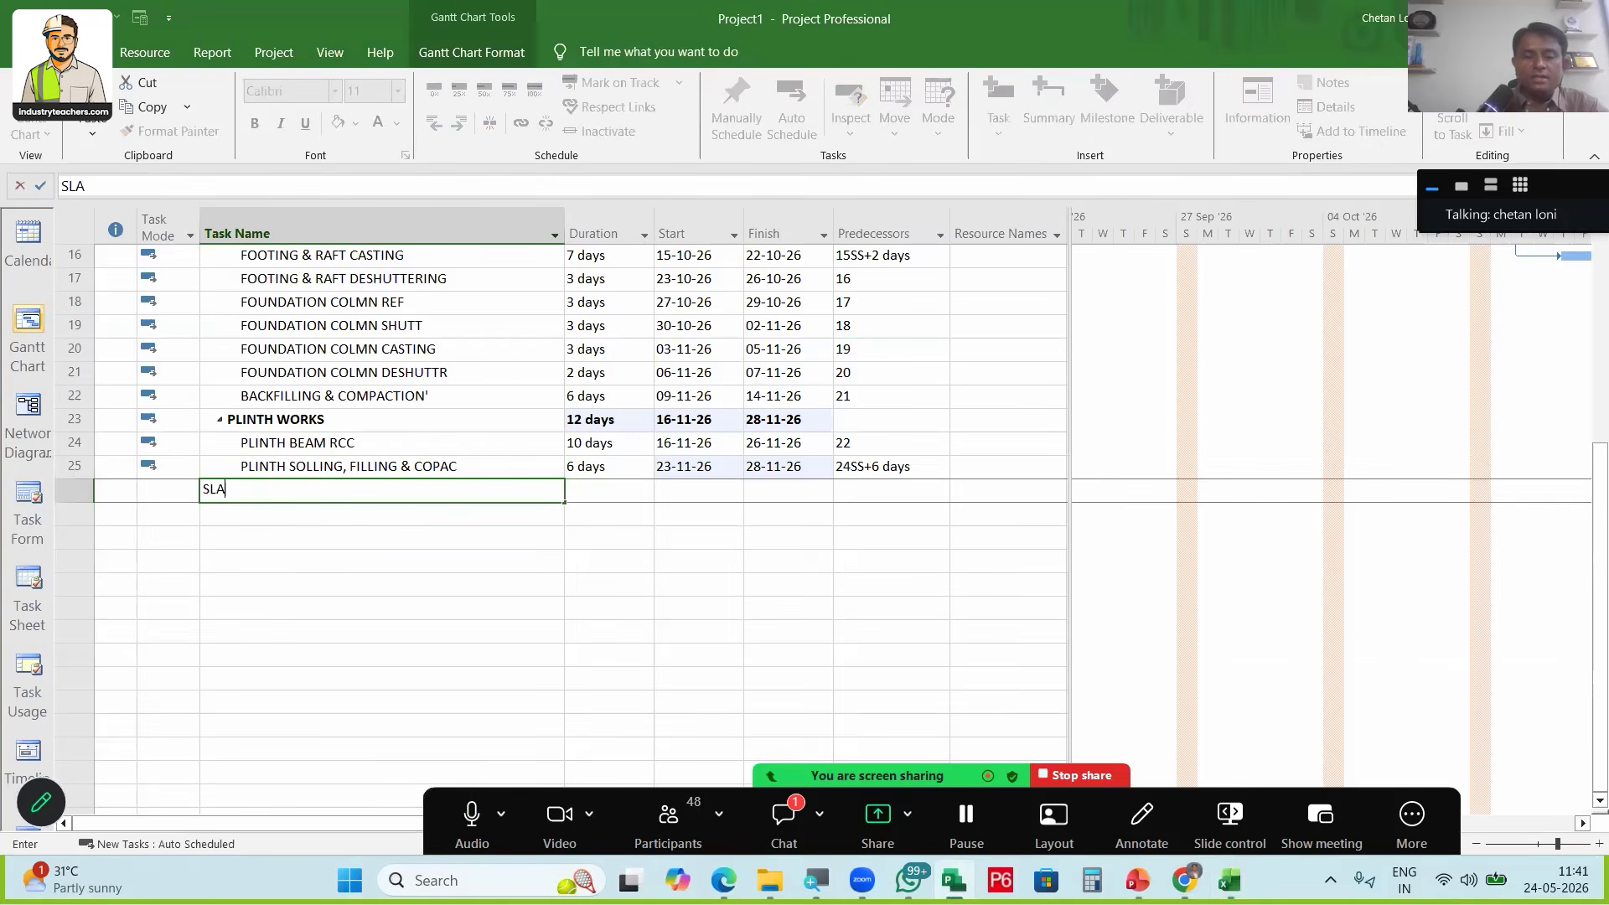
text(S)
key(Return)
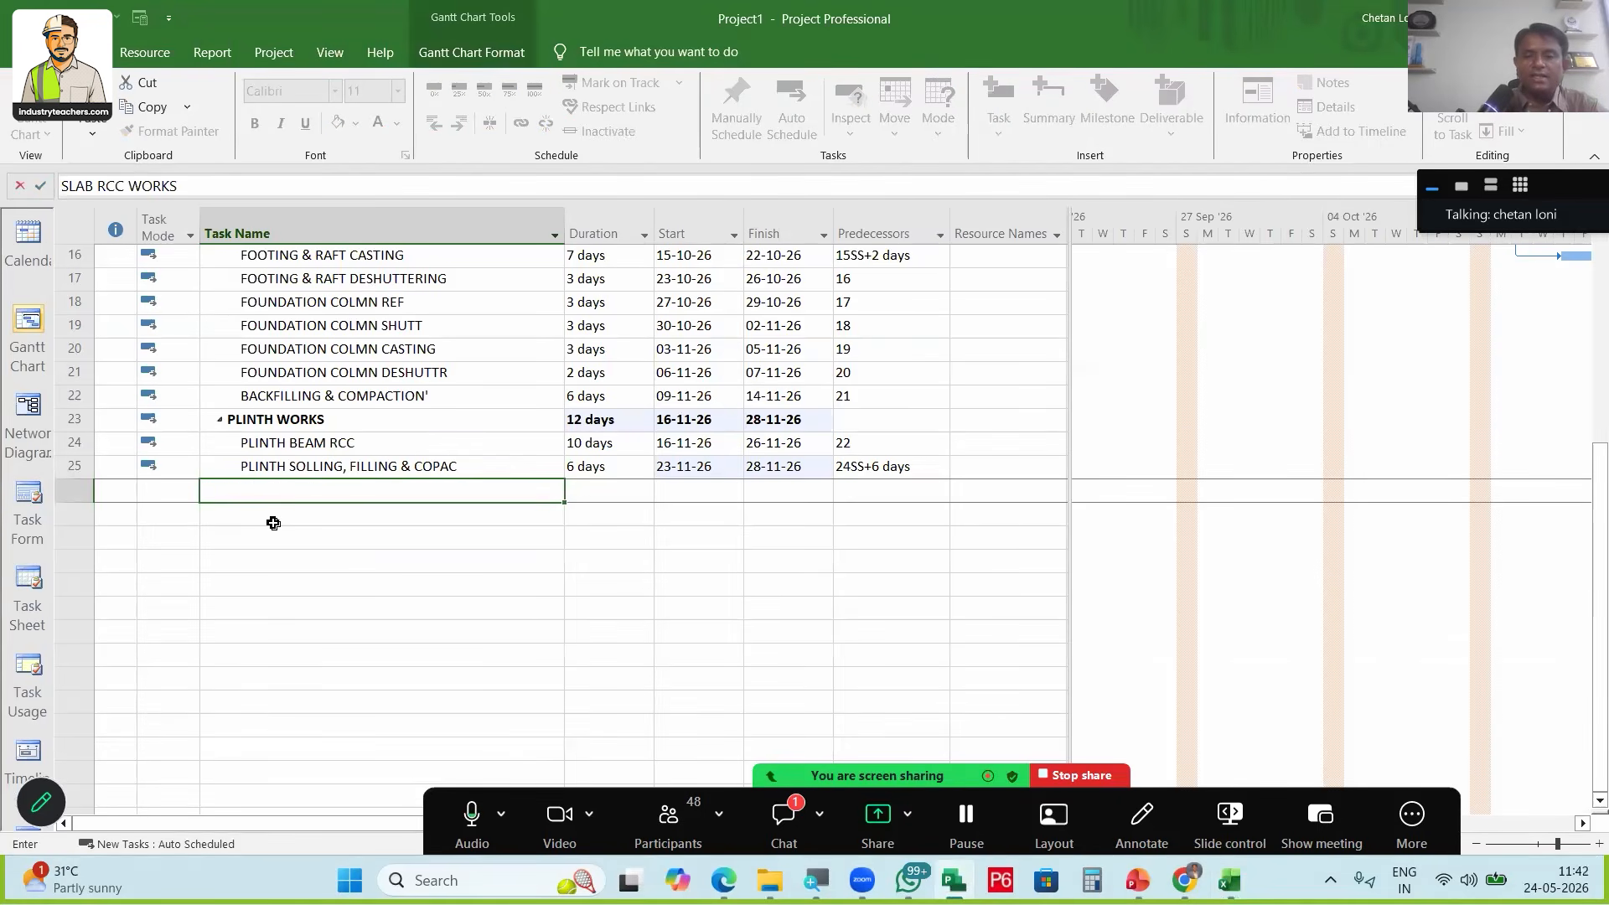
key(alt+shift+Left)
Paste the copied slab names below SLAB RCC WORKS and indent them as its subtasks
click(269, 515)
key(ctrl+v)
drag(267, 519, 285, 776)
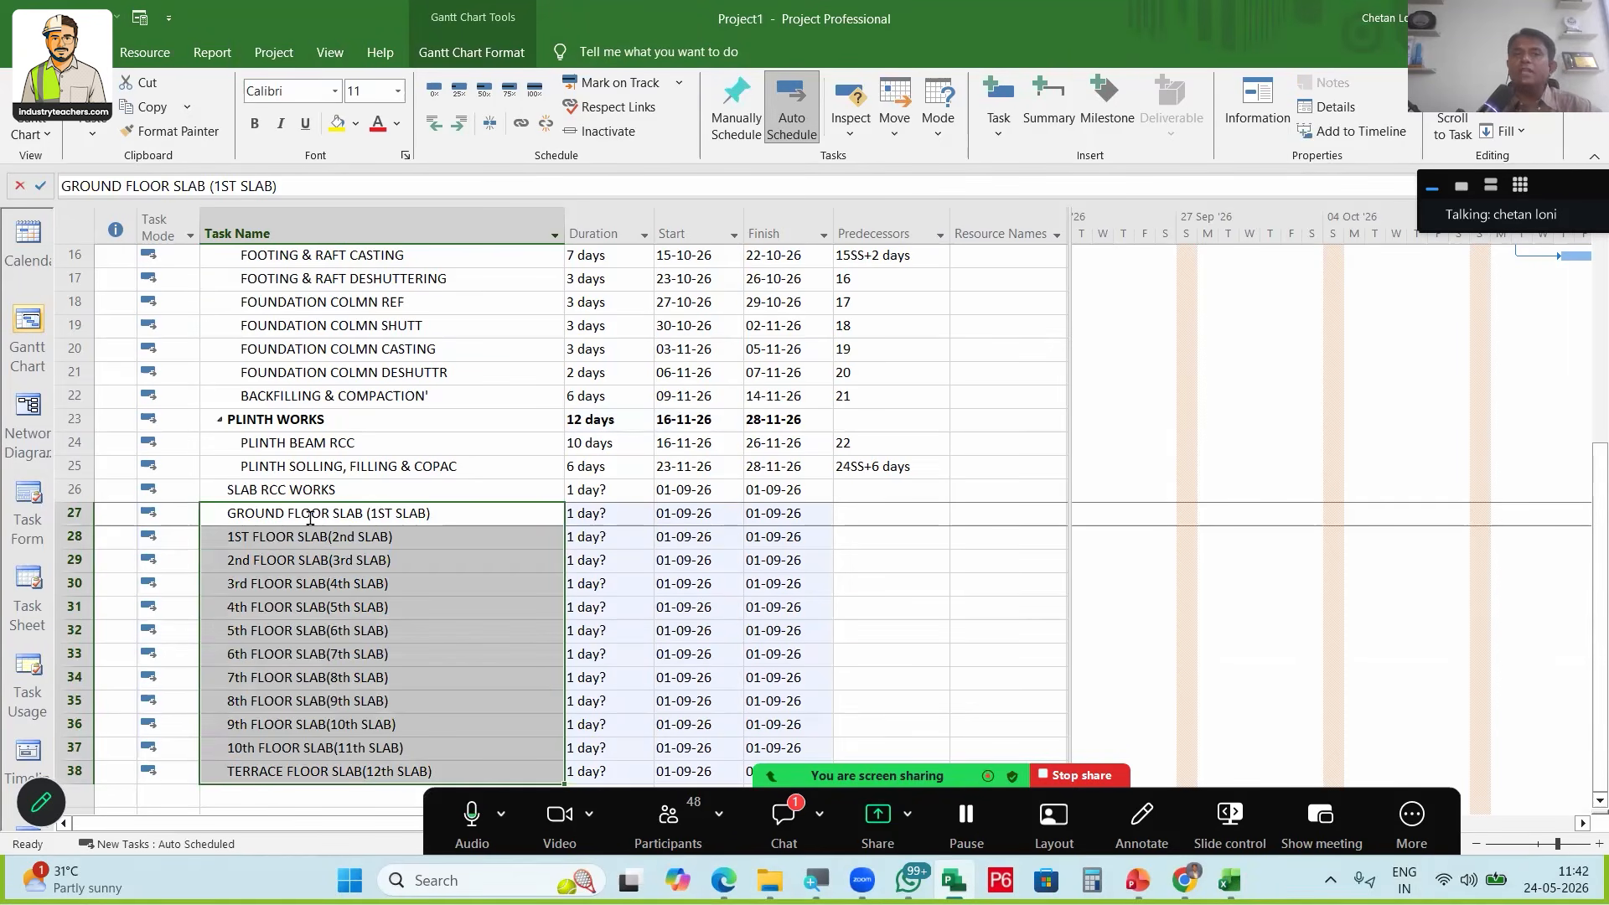
key(alt+shift+Right)
Set the duration of GROUND FLOOR SLAB (1ST SLAB) to 25 days and of 1ST FLOOR SLAB(2nd SLAB) to 20 days
scroll(587, 470, down, 2)
click(608, 489)
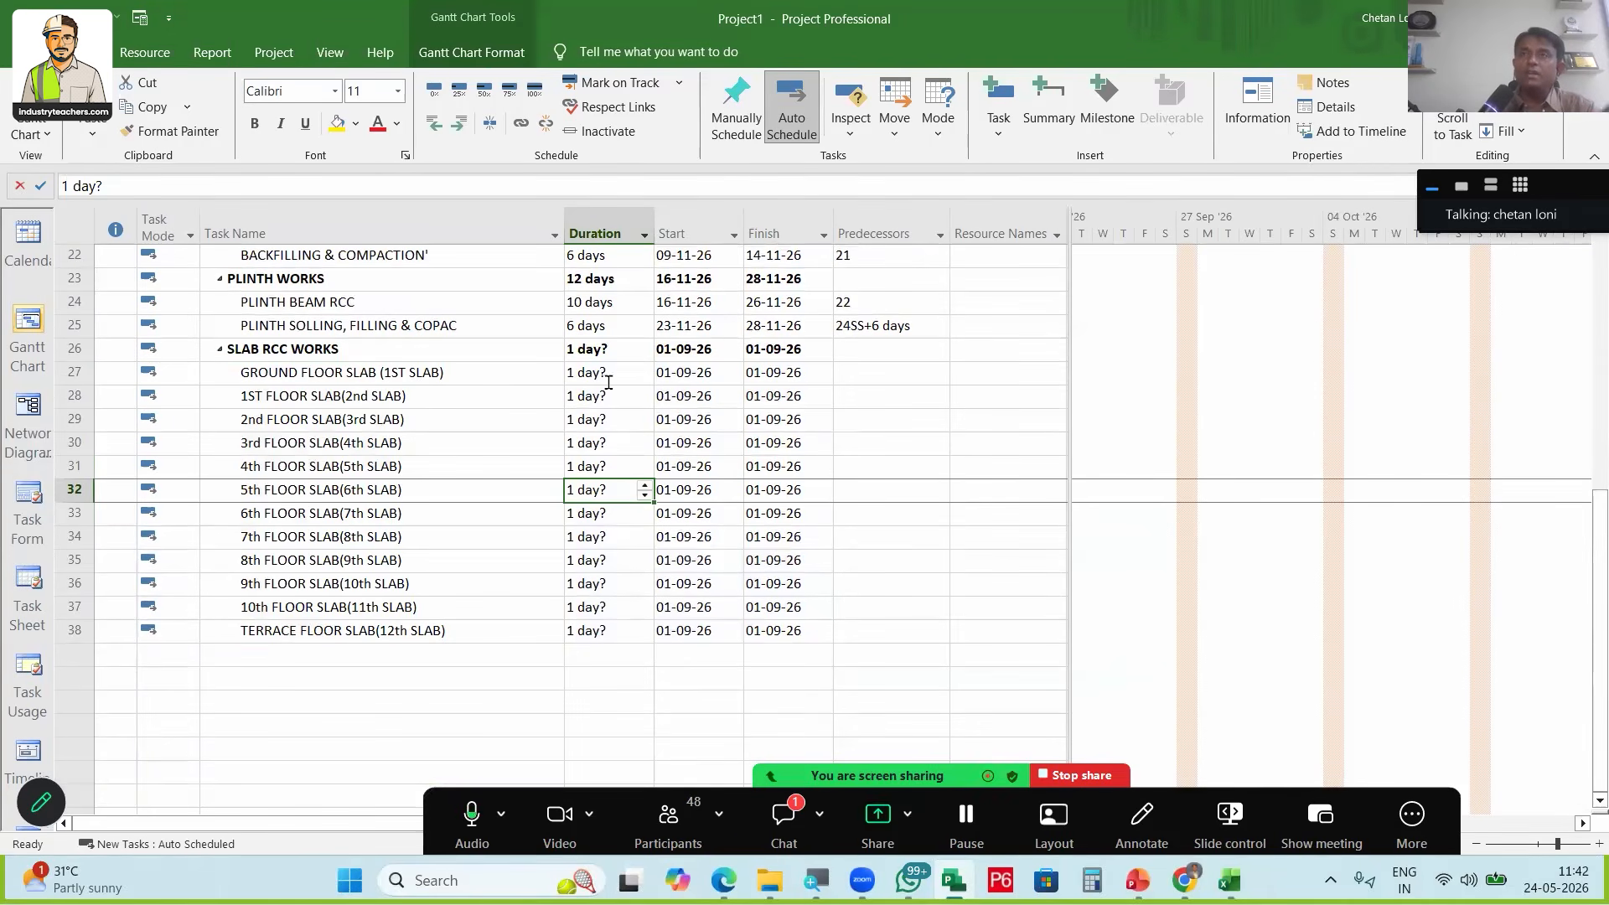
click(609, 382)
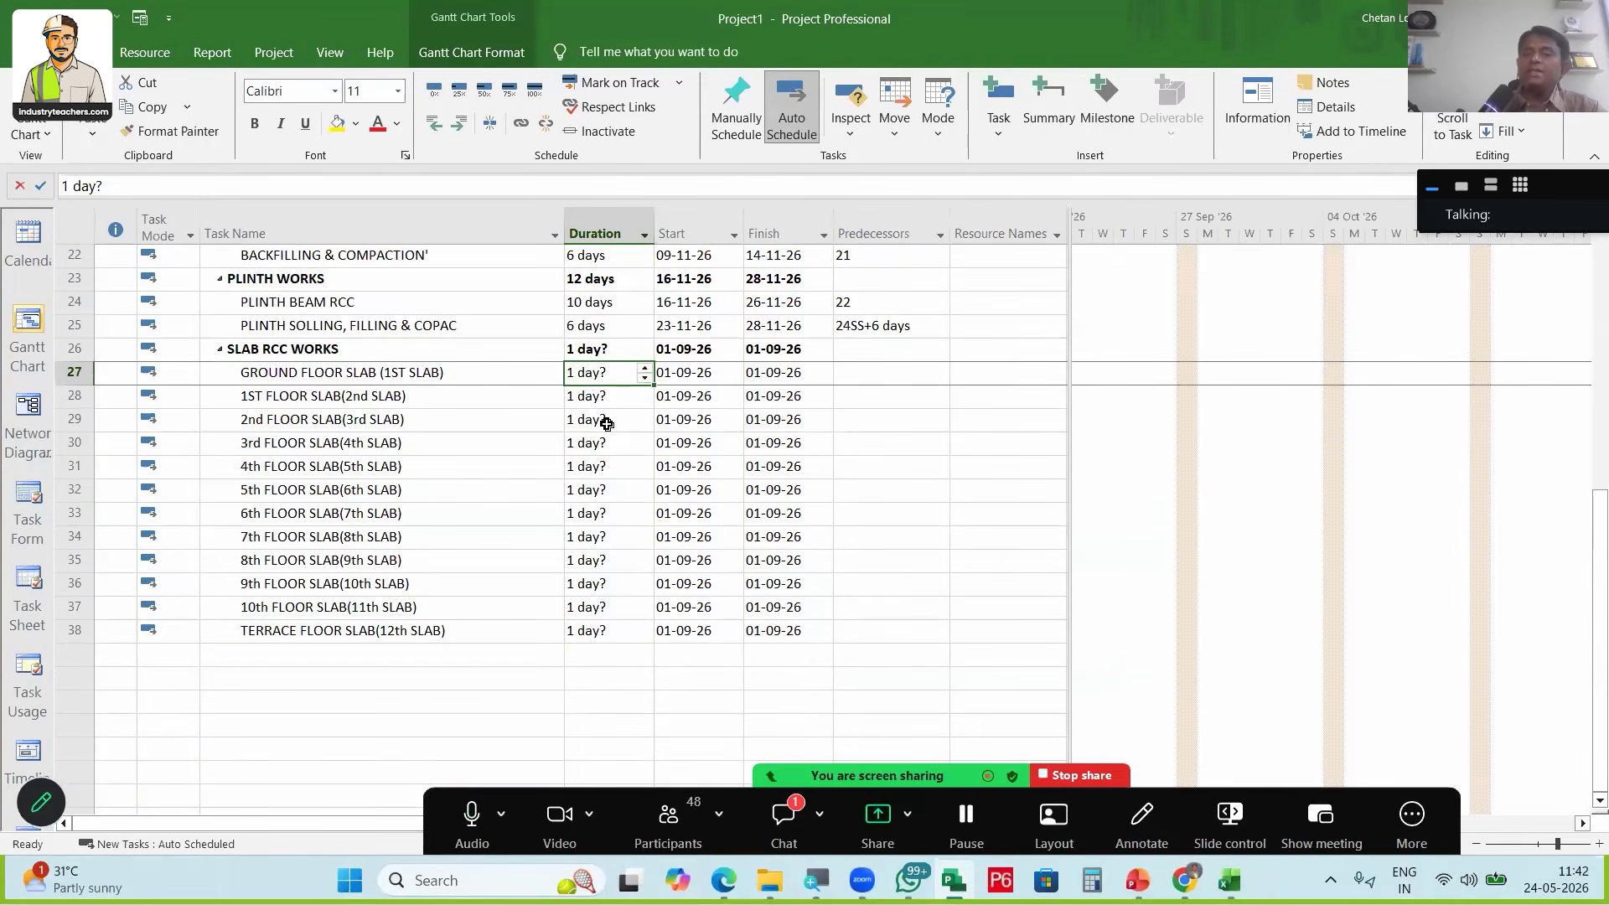
text(25)
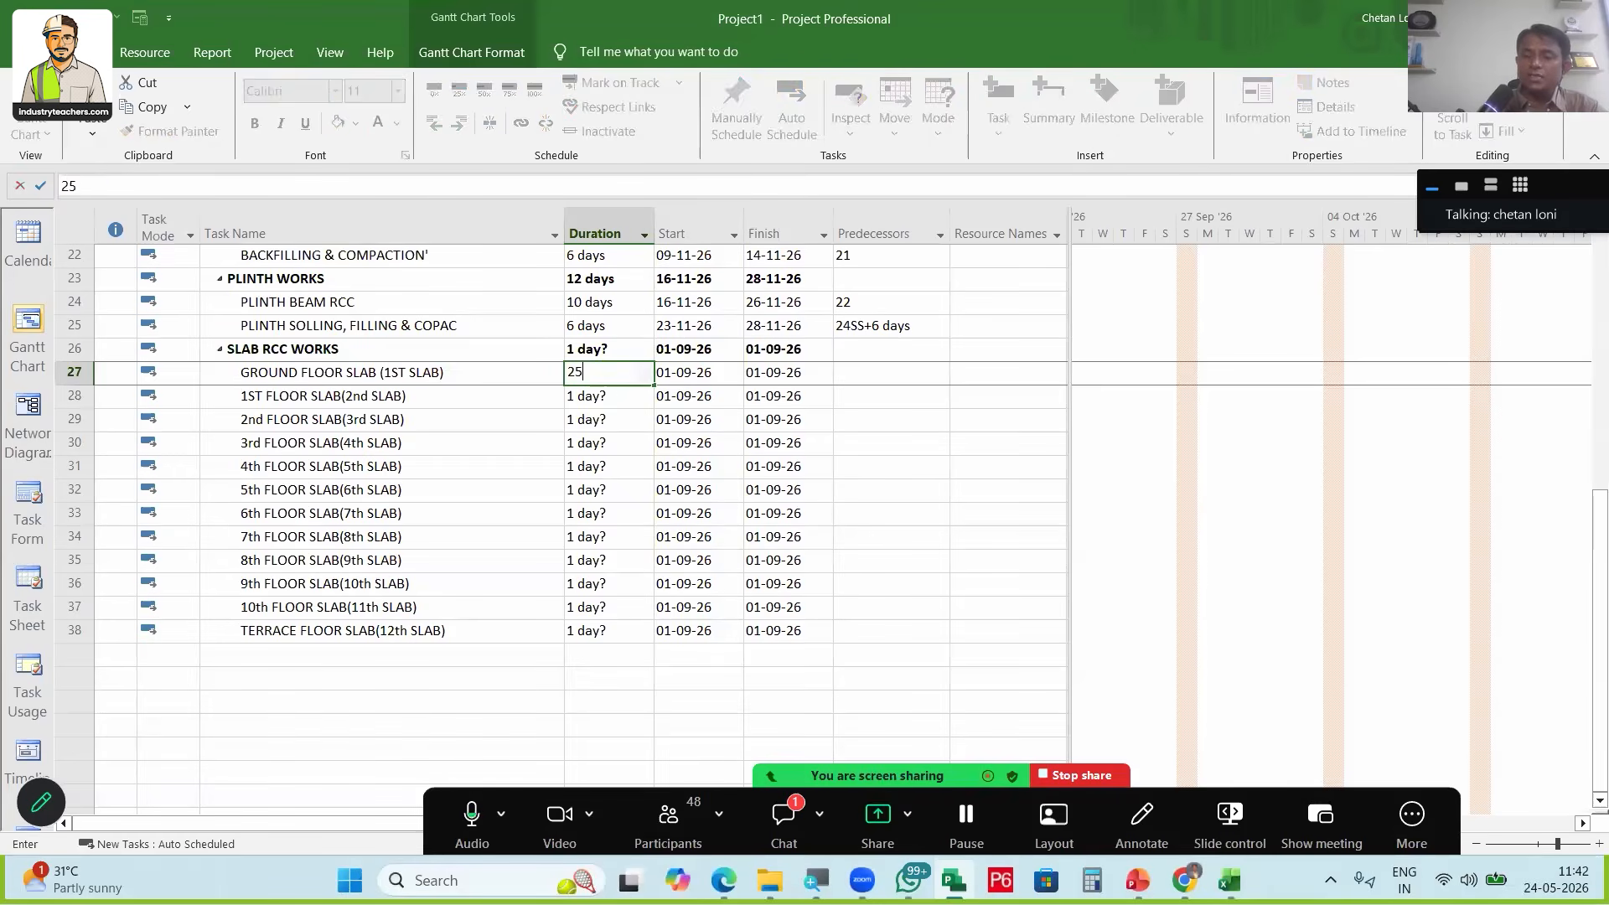
key(Return)
text(20)
key(Return)
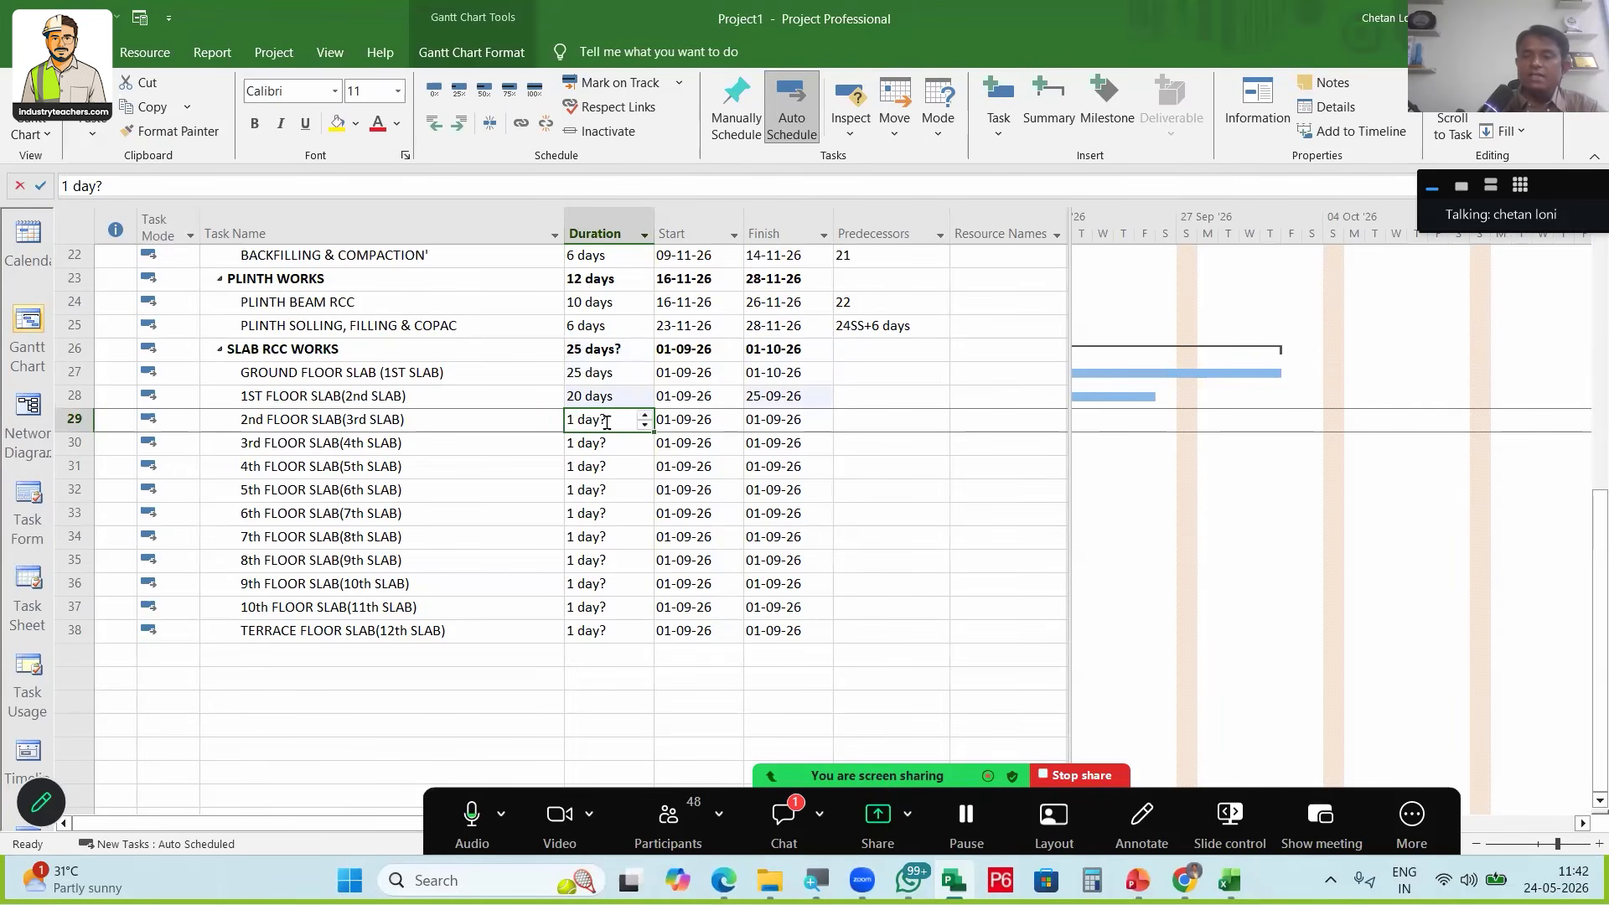
Set the duration of 2nd FLOOR SLAB(3rd SLAB) to 15 days and fill it down through TERRACE FLOOR SLAB(12th SLAB)
text(15)
key(Return)
drag(600, 419, 587, 630)
key(ctrl+d)
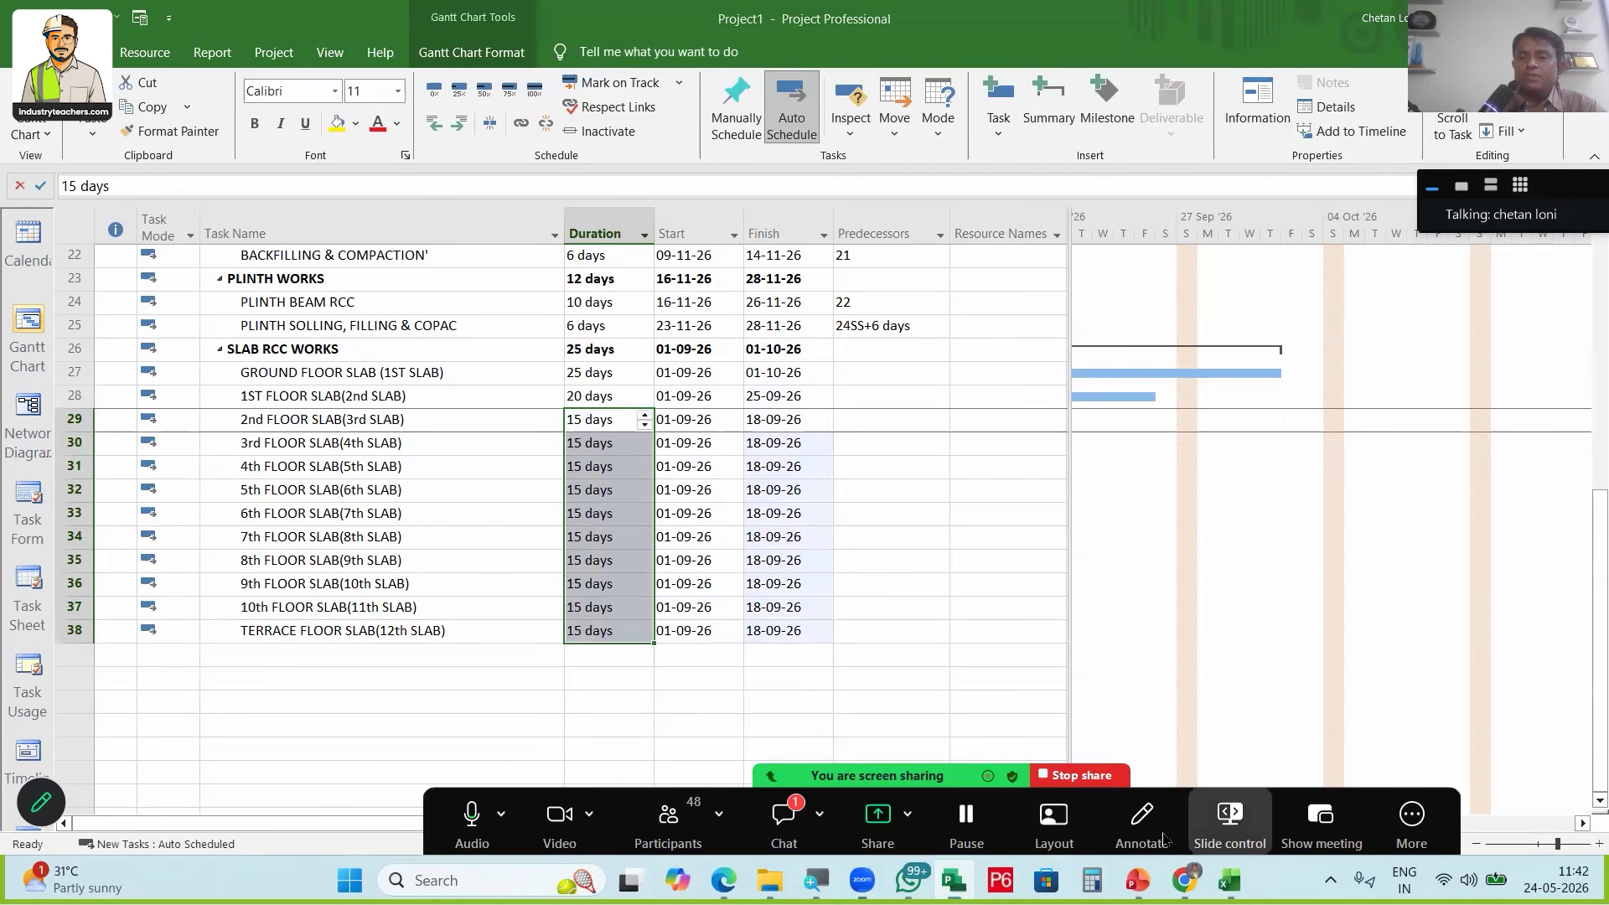
Highlight the empty predecessor cell of GROUND FLOOR SLAB (1ST SLAB) in yellow
click(255, 372)
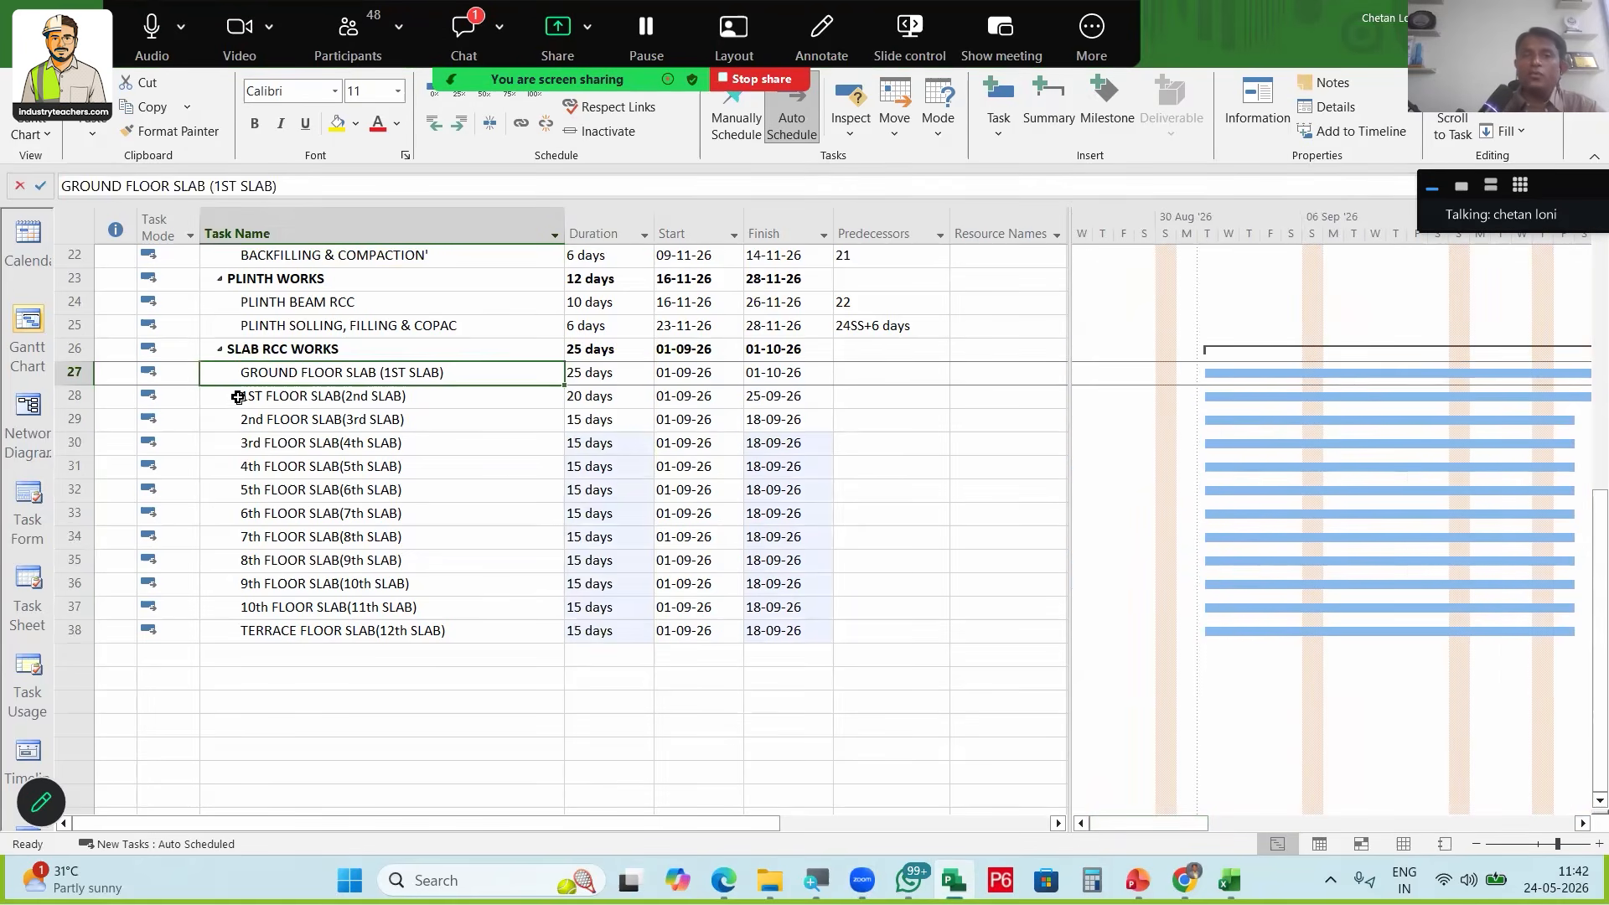
click(290, 490)
drag(306, 374, 336, 630)
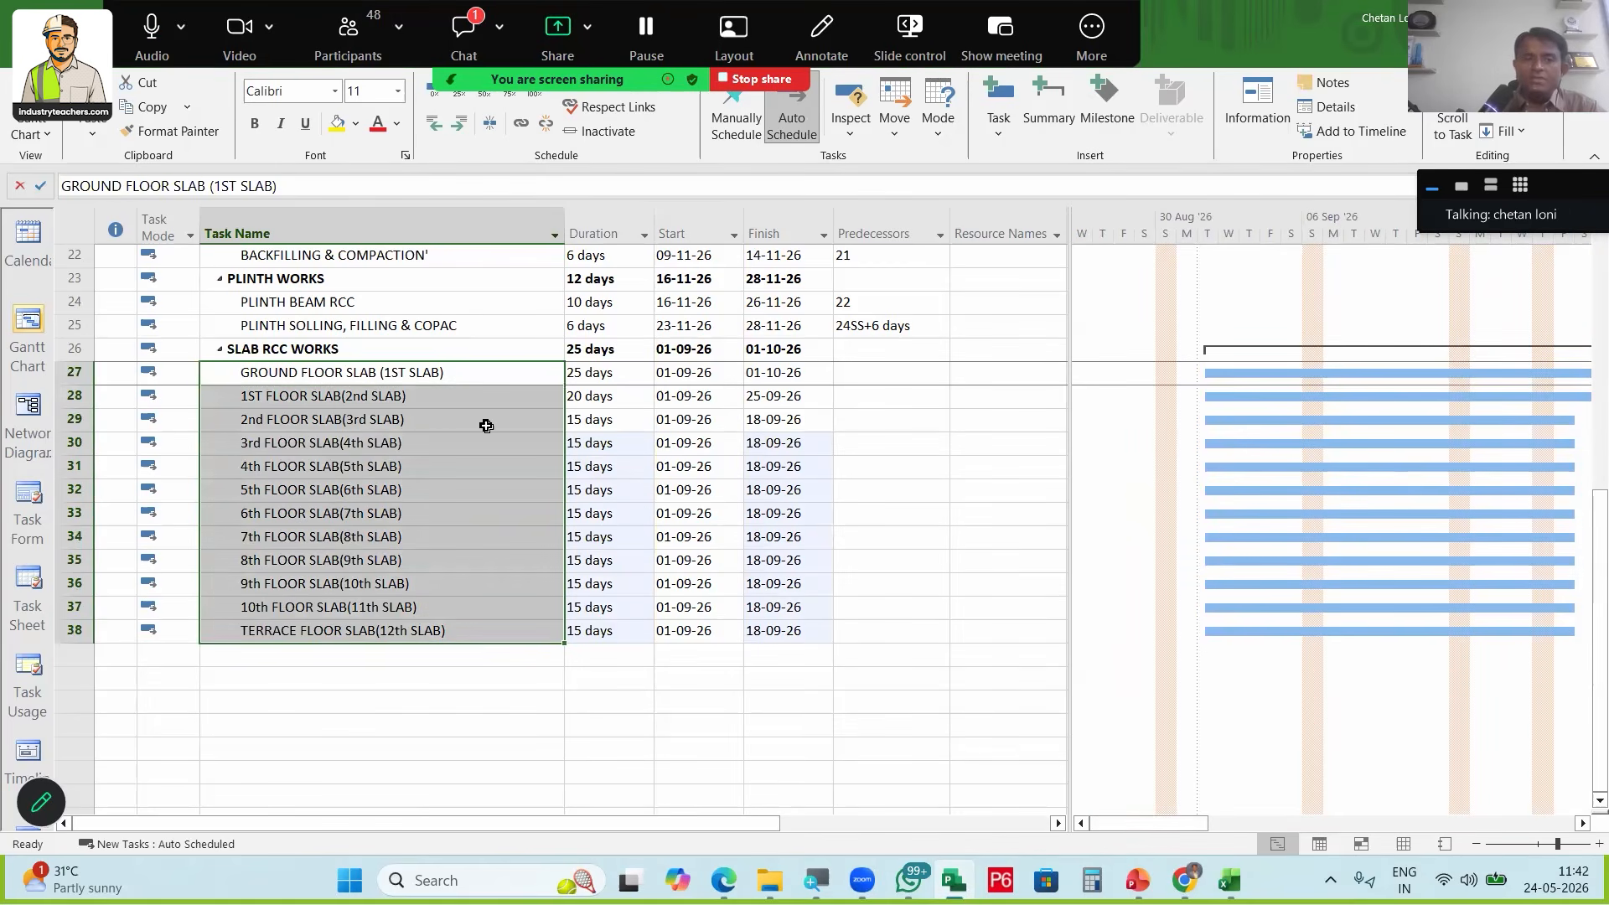
click(880, 374)
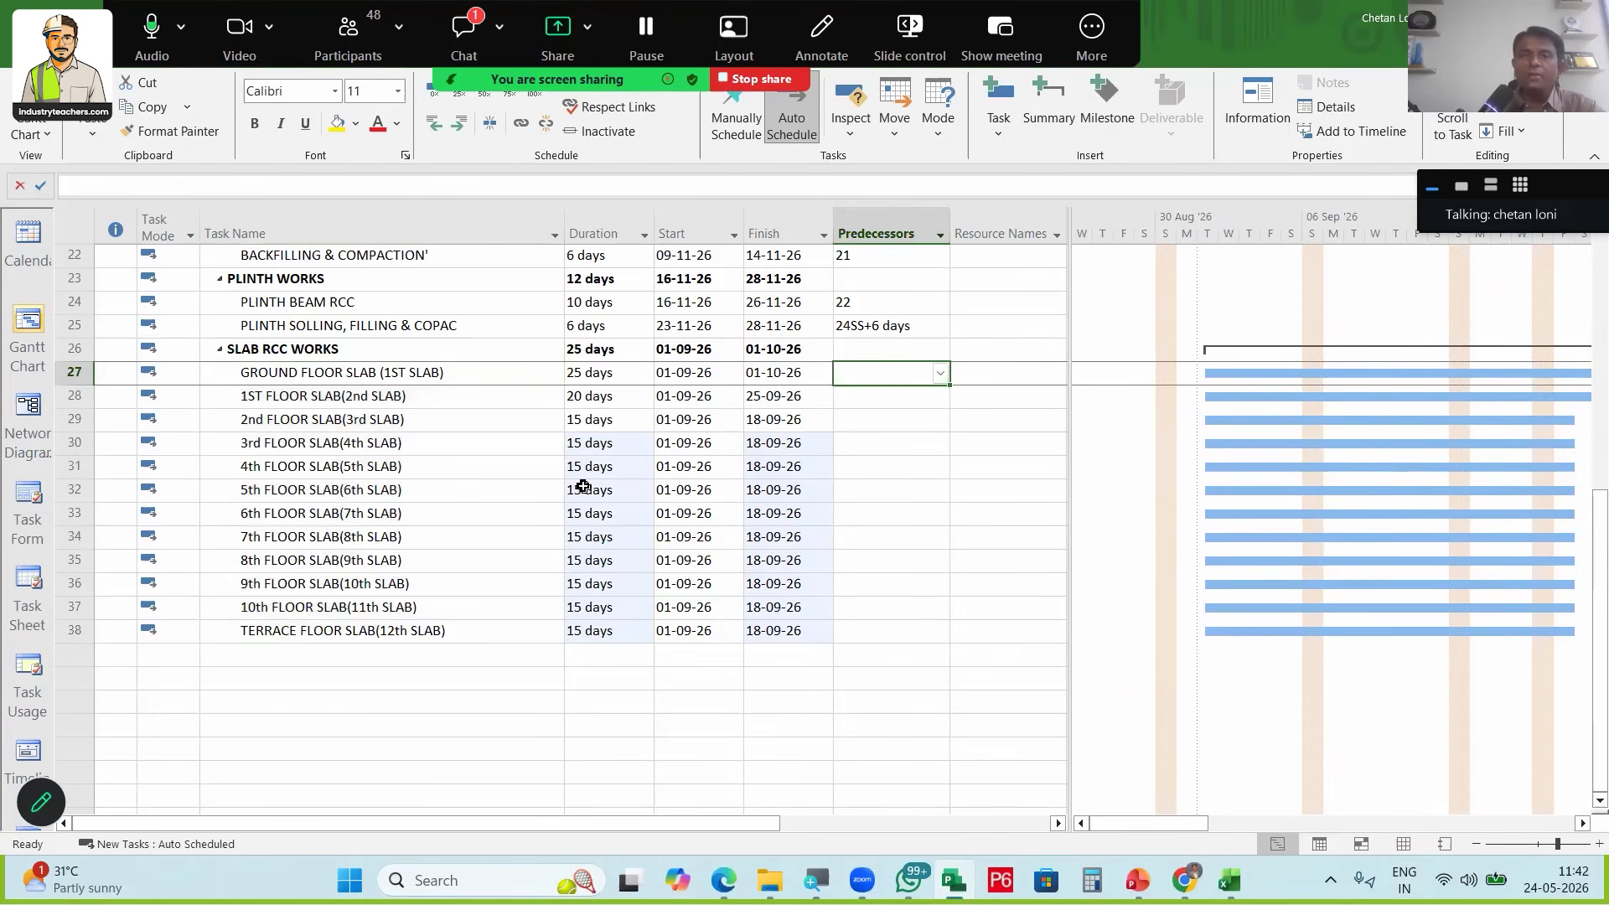
click(337, 123)
click(609, 536)
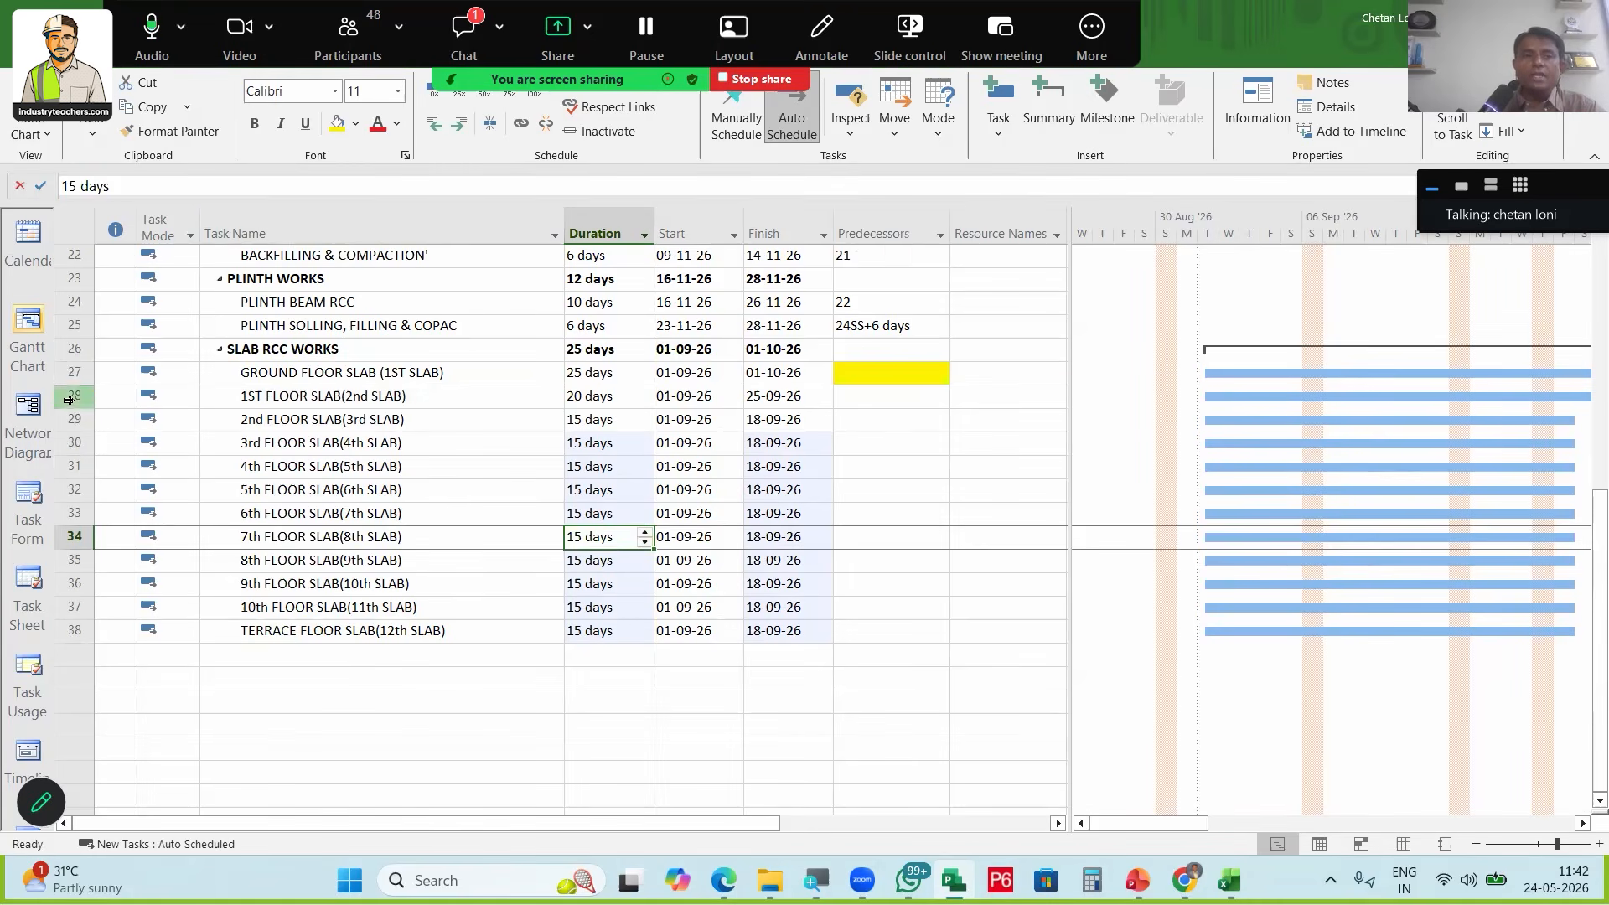
click(74, 374)
drag(73, 418, 73, 481)
drag(89, 609, 92, 630)
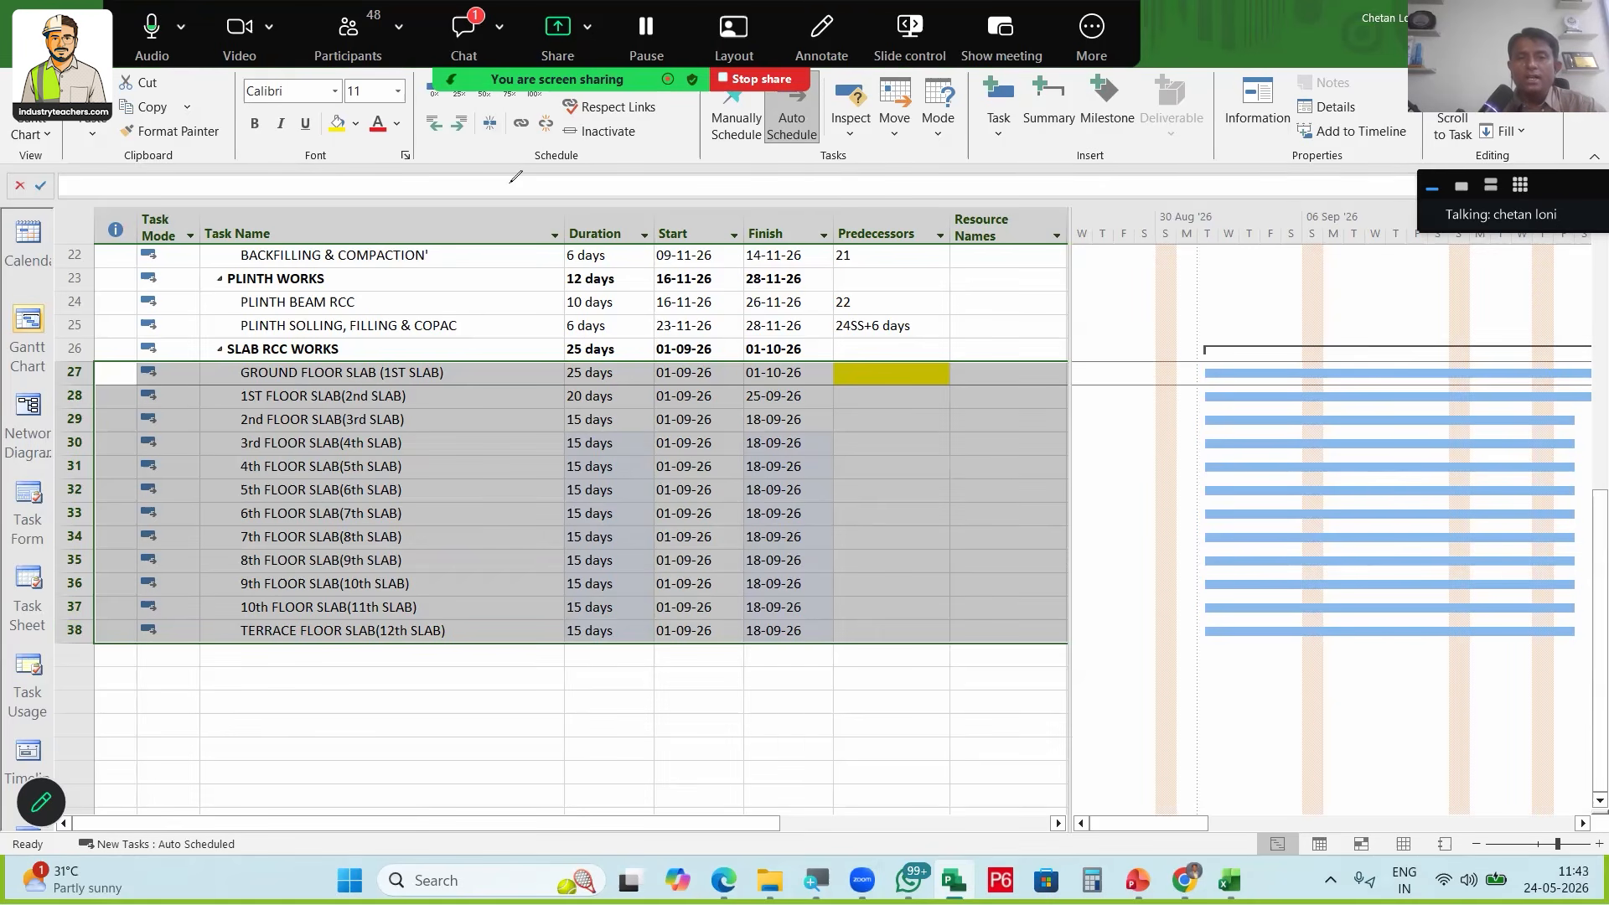
click(29, 350)
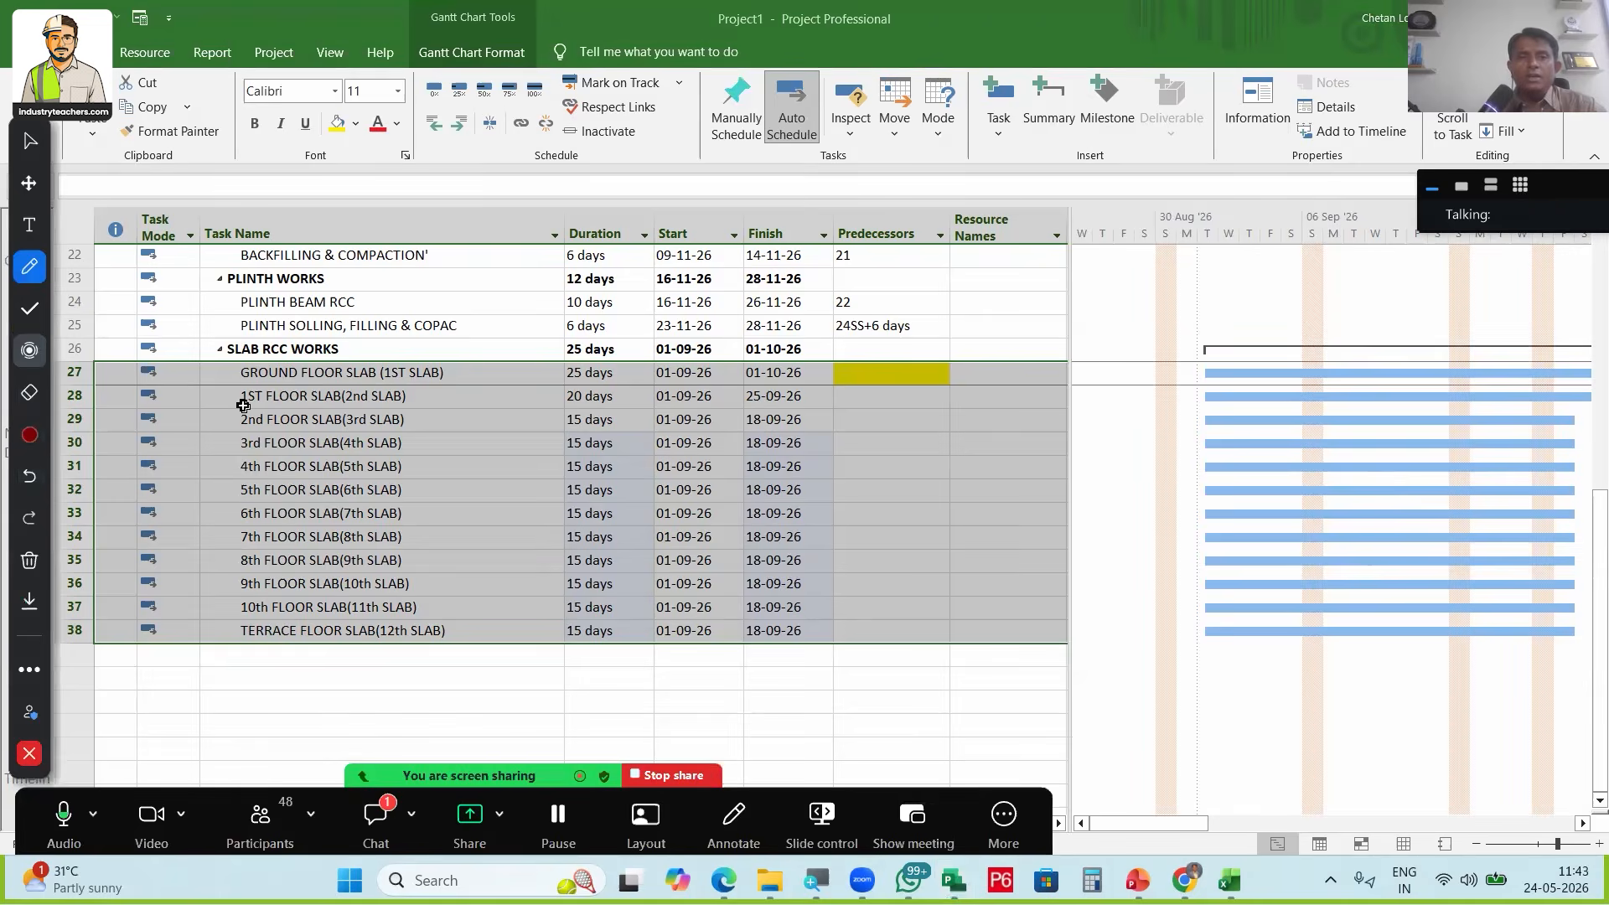
click(60, 406)
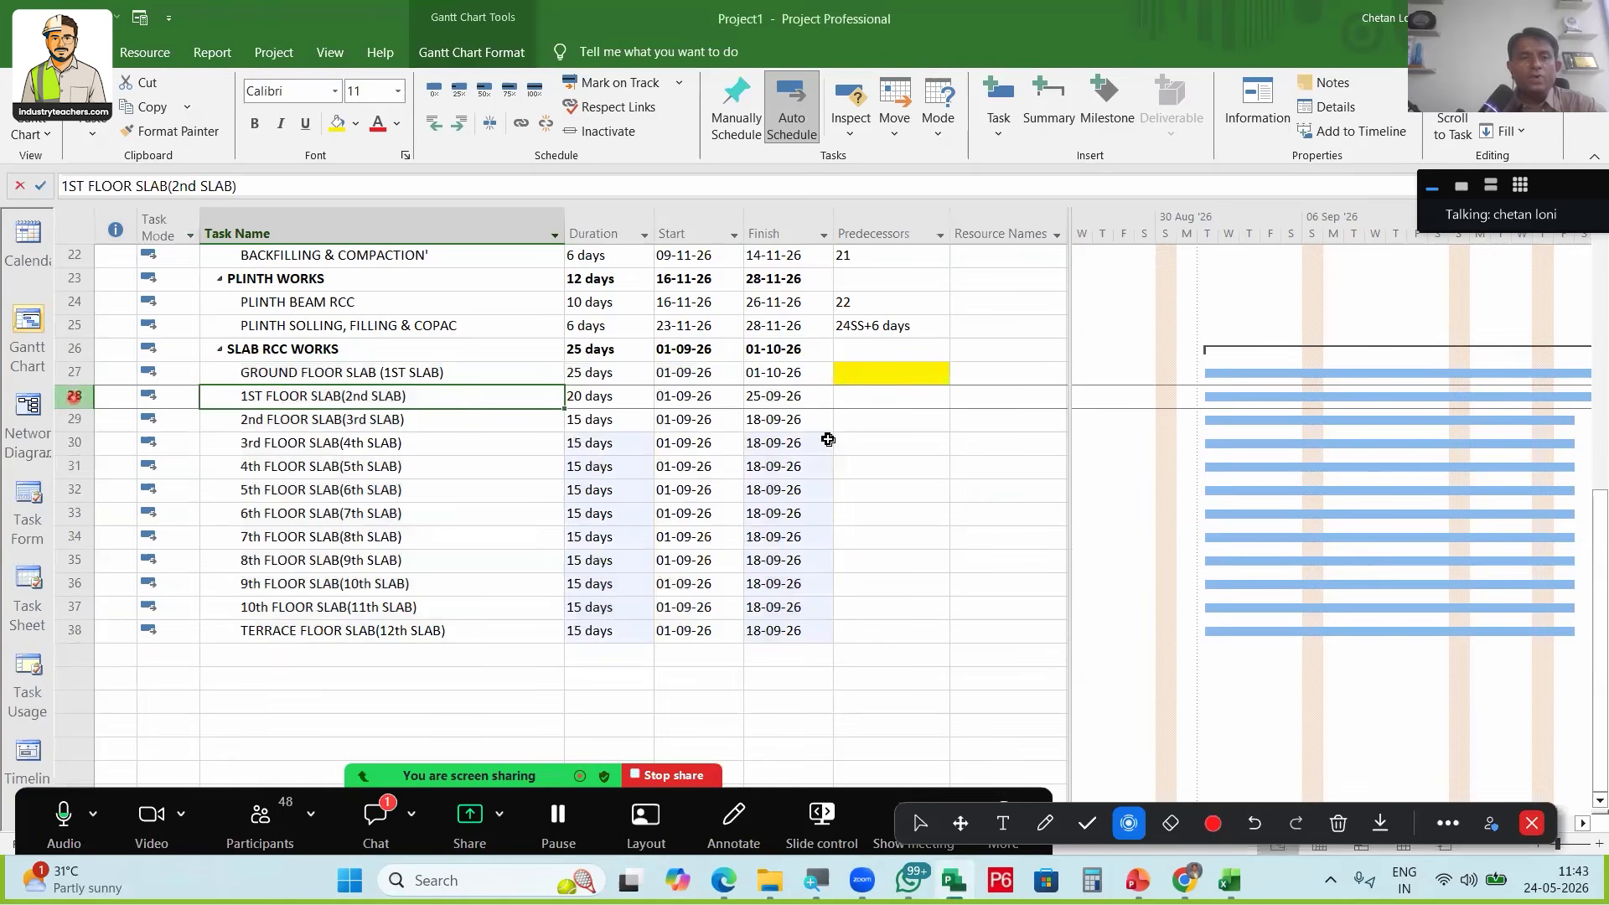
Try entering predecessor 27 for the 1ST FLOOR SLAB and 28 for the 2nd FLOOR SLAB, and undo both entries
click(866, 405)
text(27)
key(Return)
text(28)
key(Return)
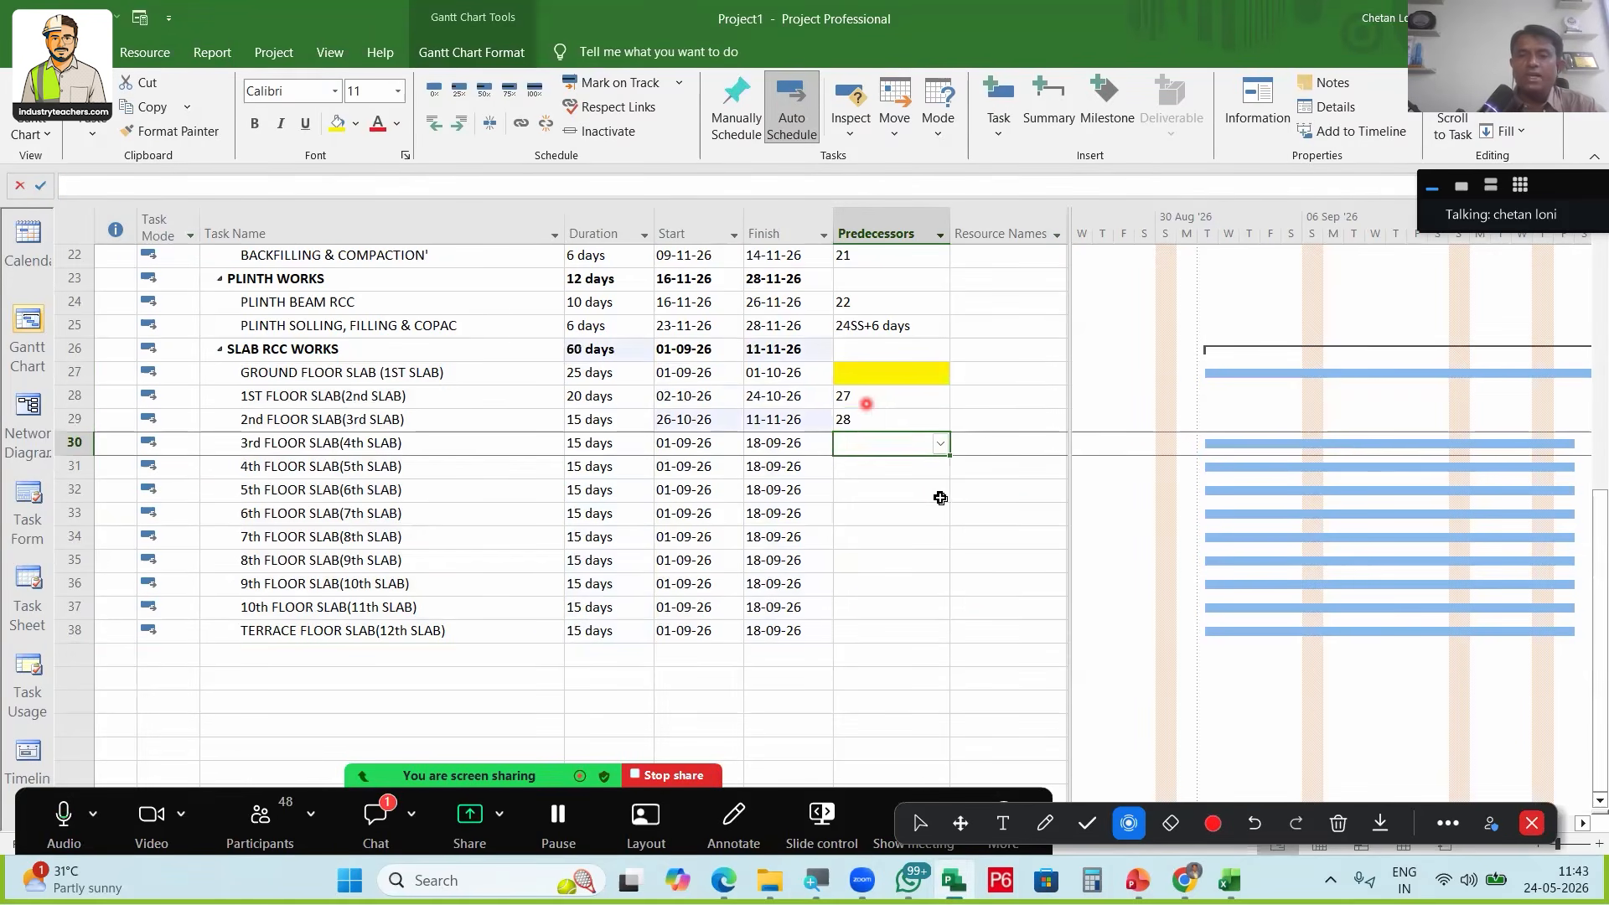
key(ctrl+z)
key(ctrl+z)
Link the slab tasks in rows 27 to 38 in sequence so each follows the previous one
drag(65, 374, 103, 629)
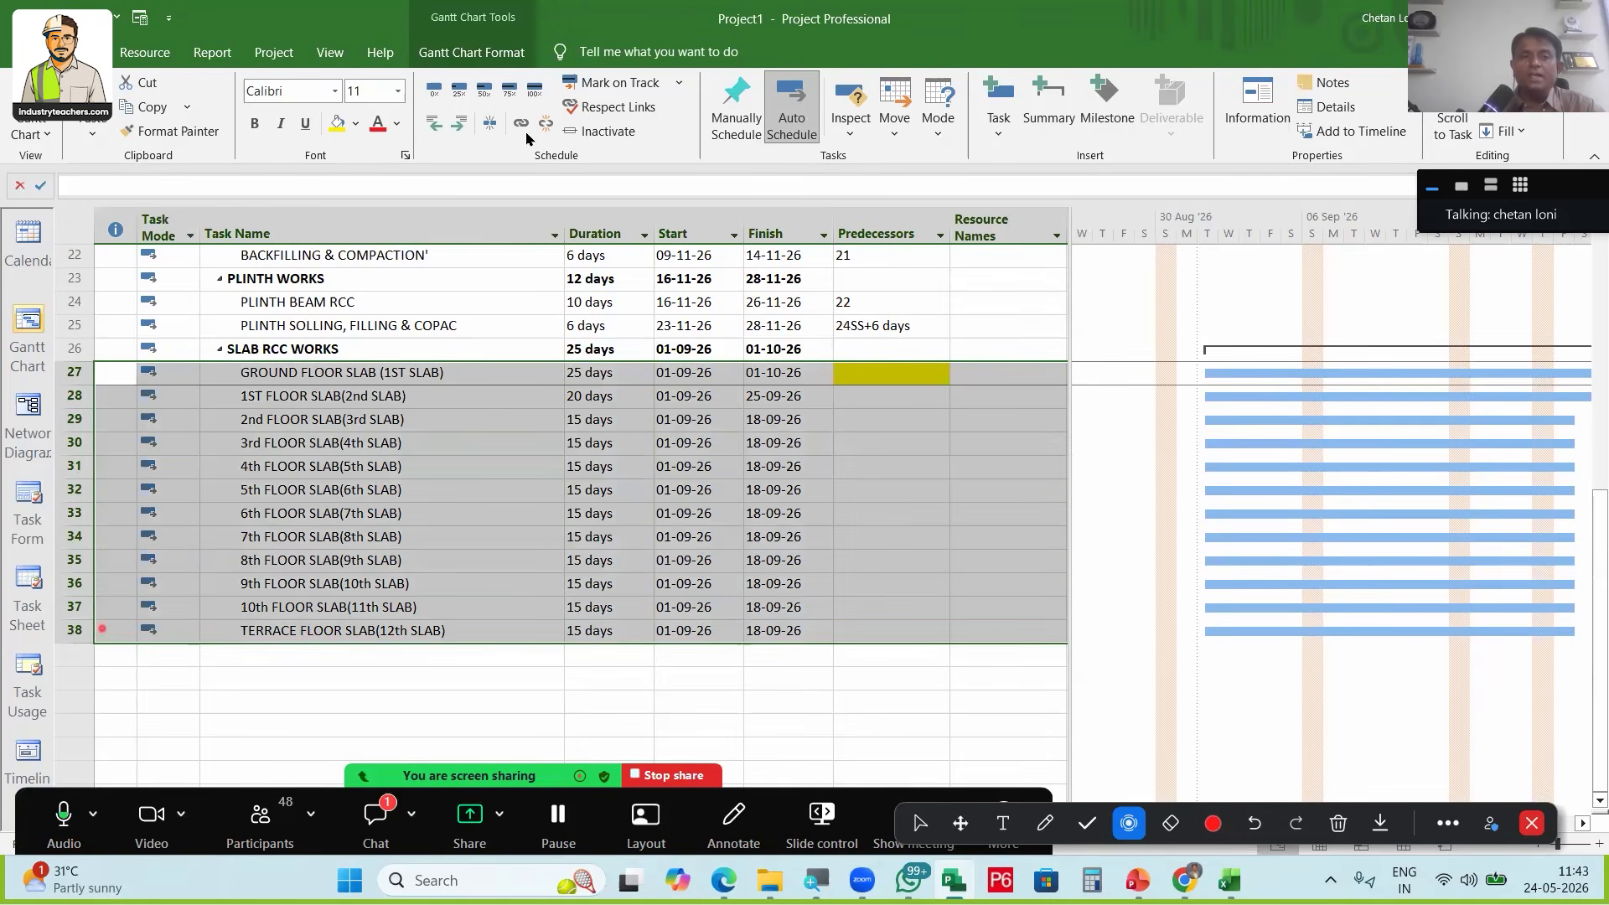
click(521, 124)
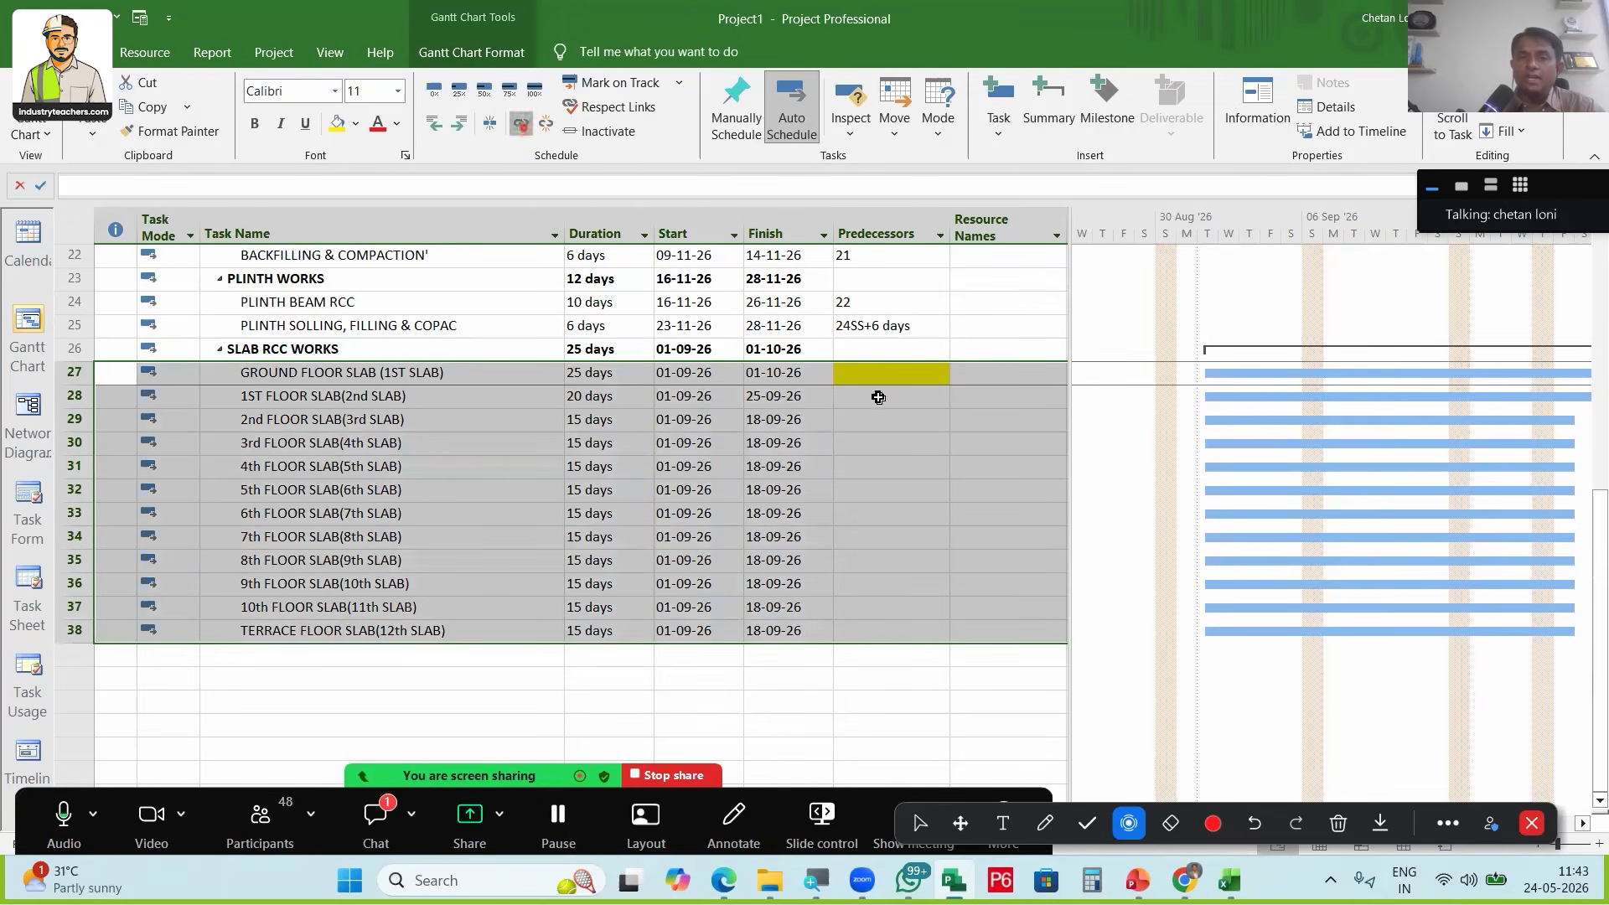
drag(891, 396, 888, 629)
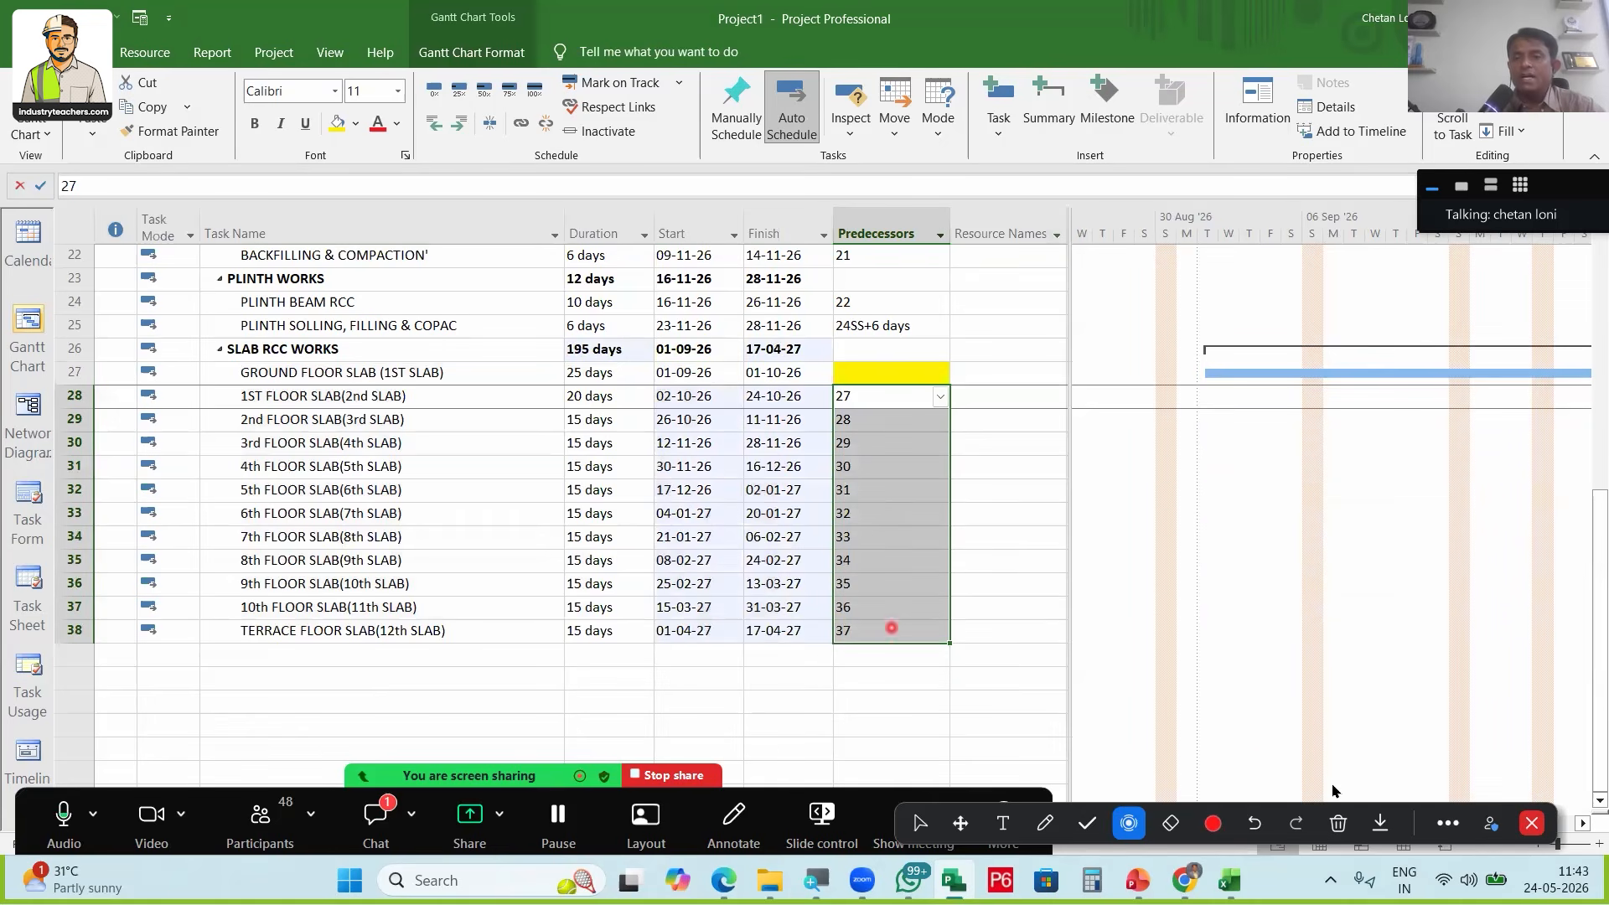
mouse_move(1257, 850)
mouse_down()
mouse_move(1371, 860)
mouse_move(1111, 829)
mouse_up()
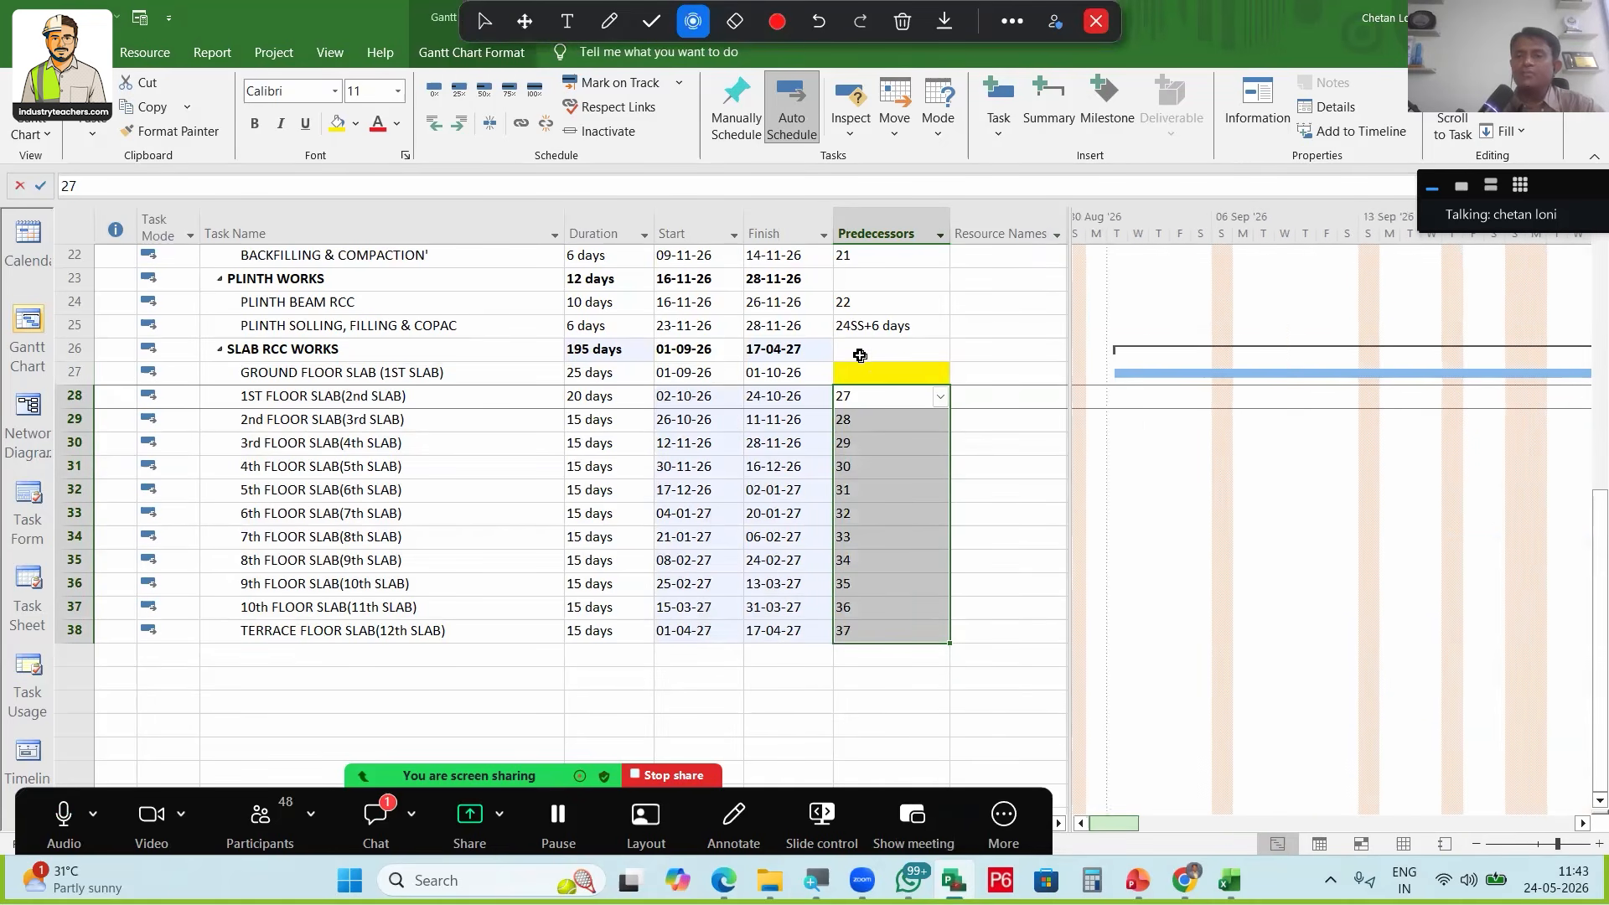
Set task 25, PLINTH SOLLING, FILLING & COPAC, as the predecessor of GROUND FLOOR SLAB (1ST SLAB)
click(858, 378)
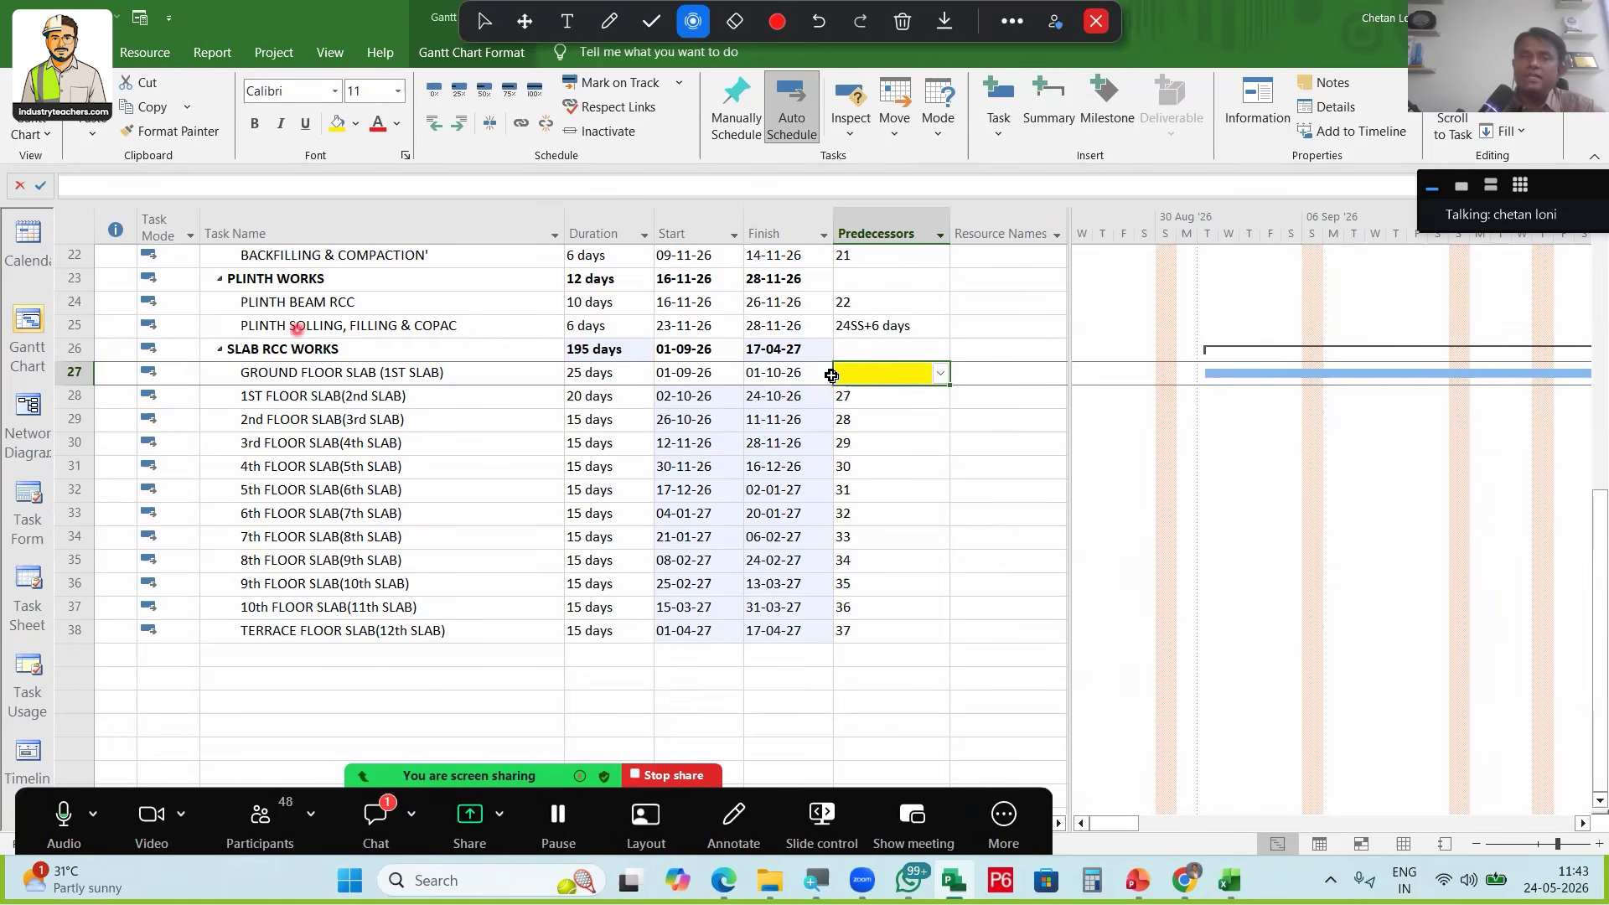
text(2)
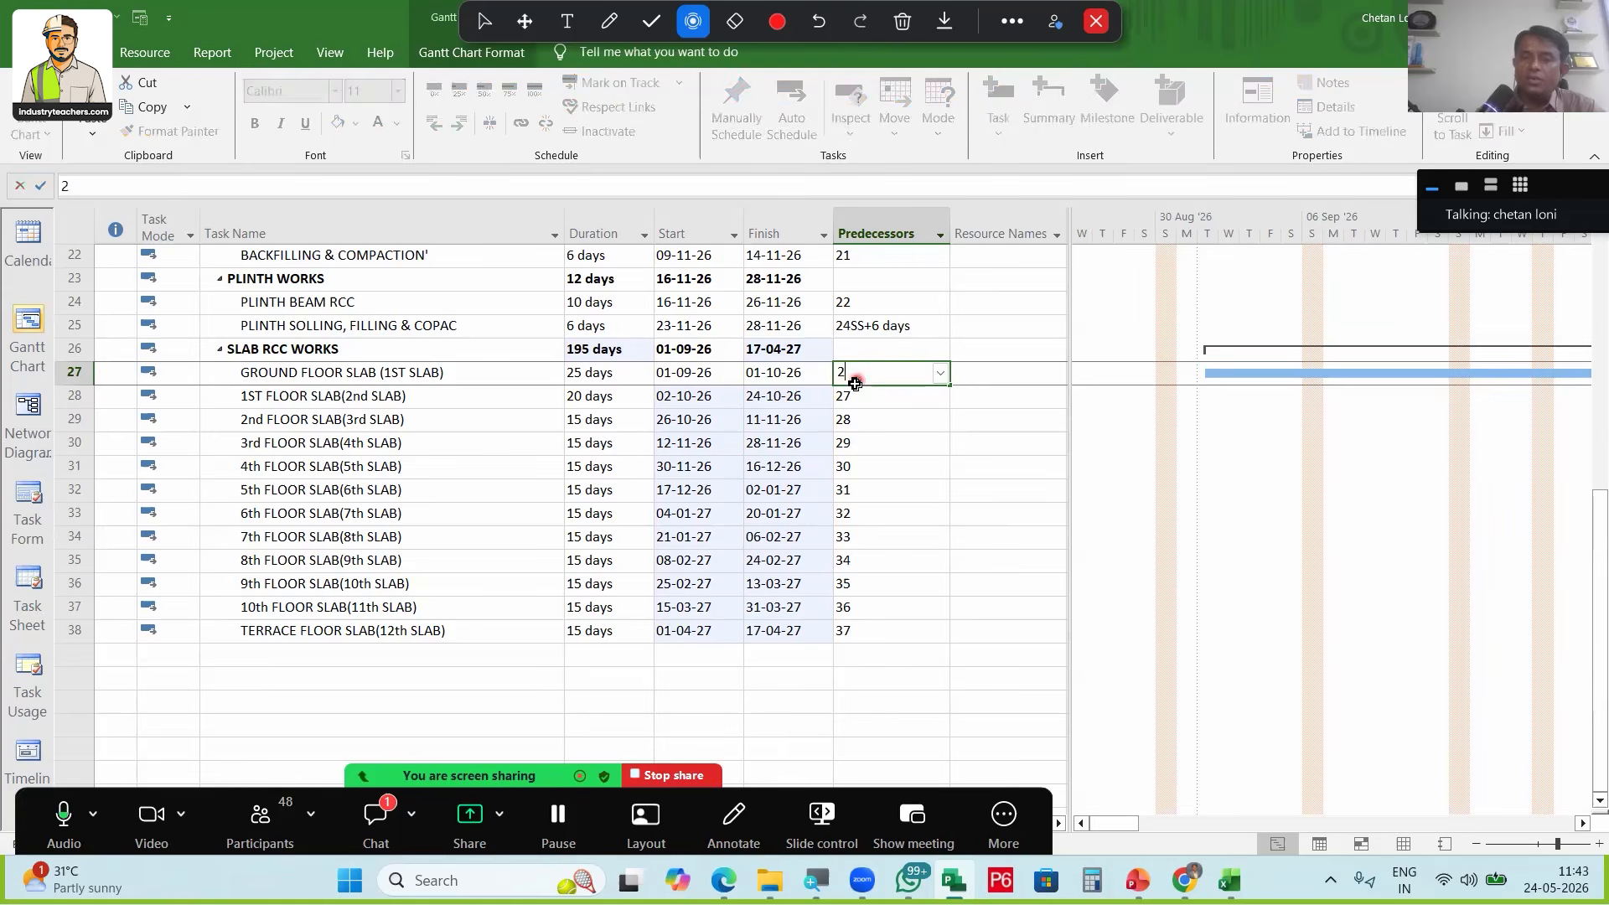
text(5)
key(Return)
scroll(801, 438, up, 7)
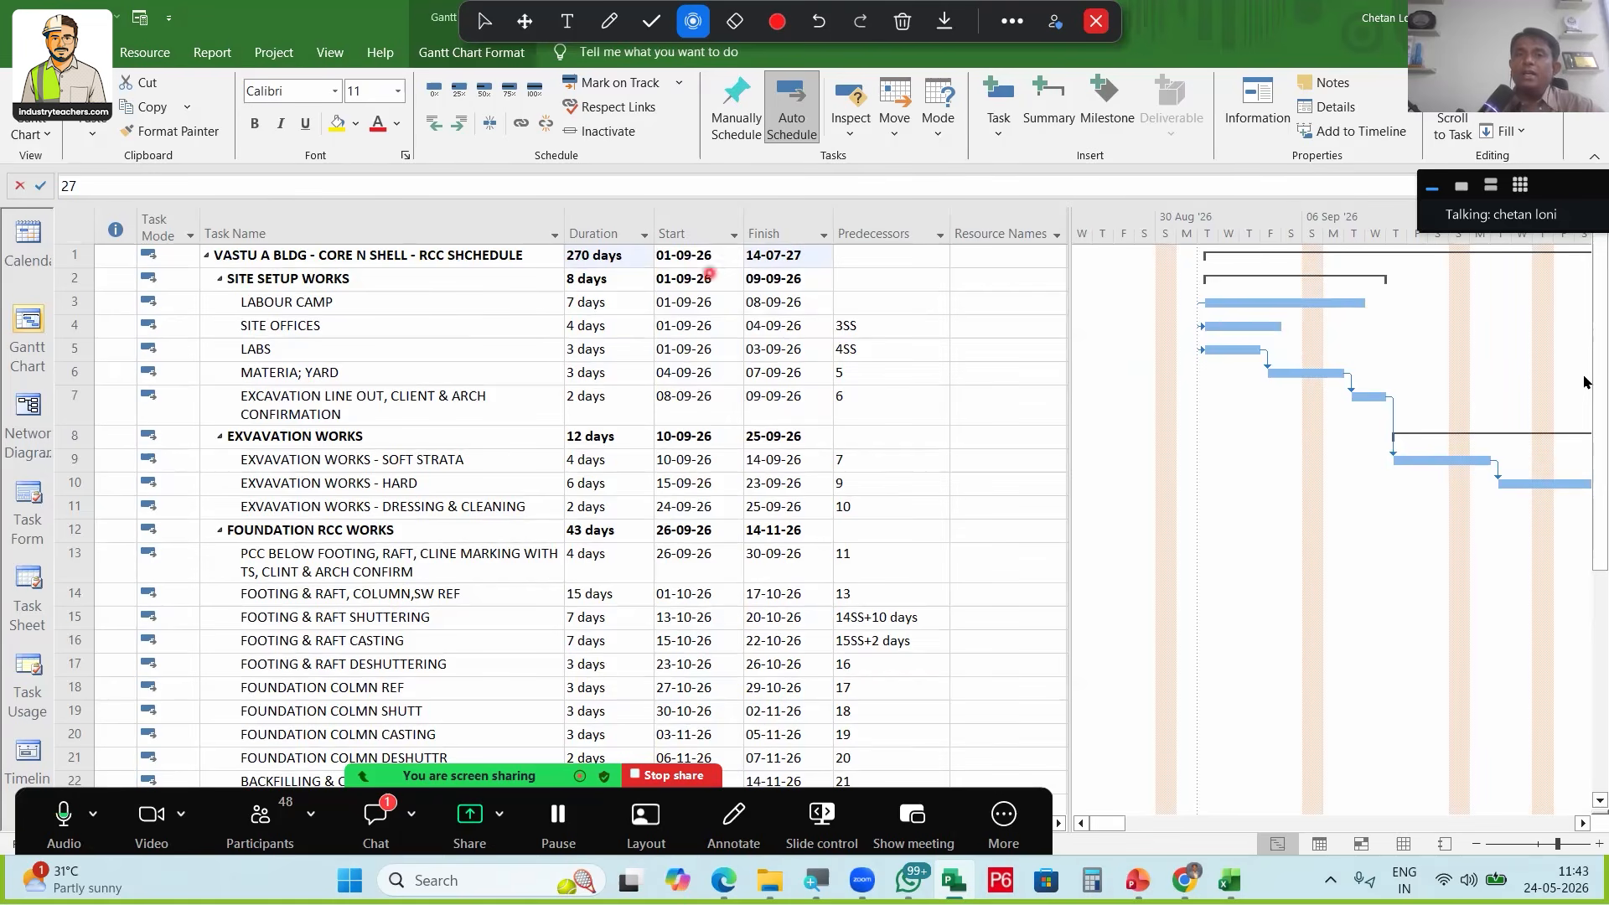
Widen the Gantt chart area beside the task table and show the critical tasks in red on the chart
click(700, 258)
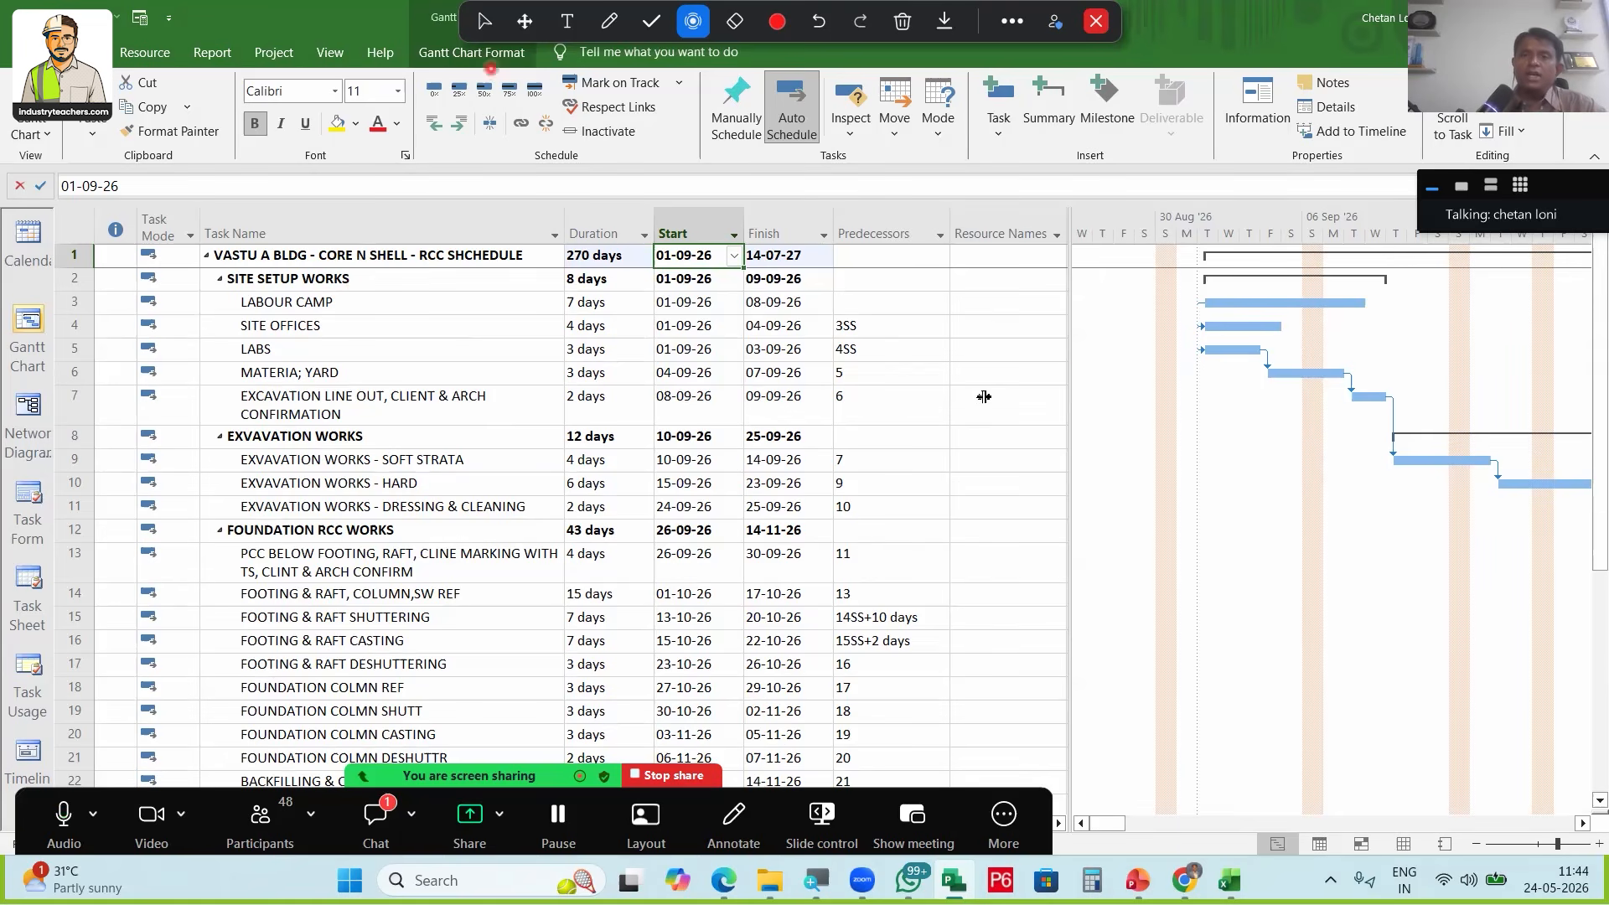
drag(1072, 352, 942, 442)
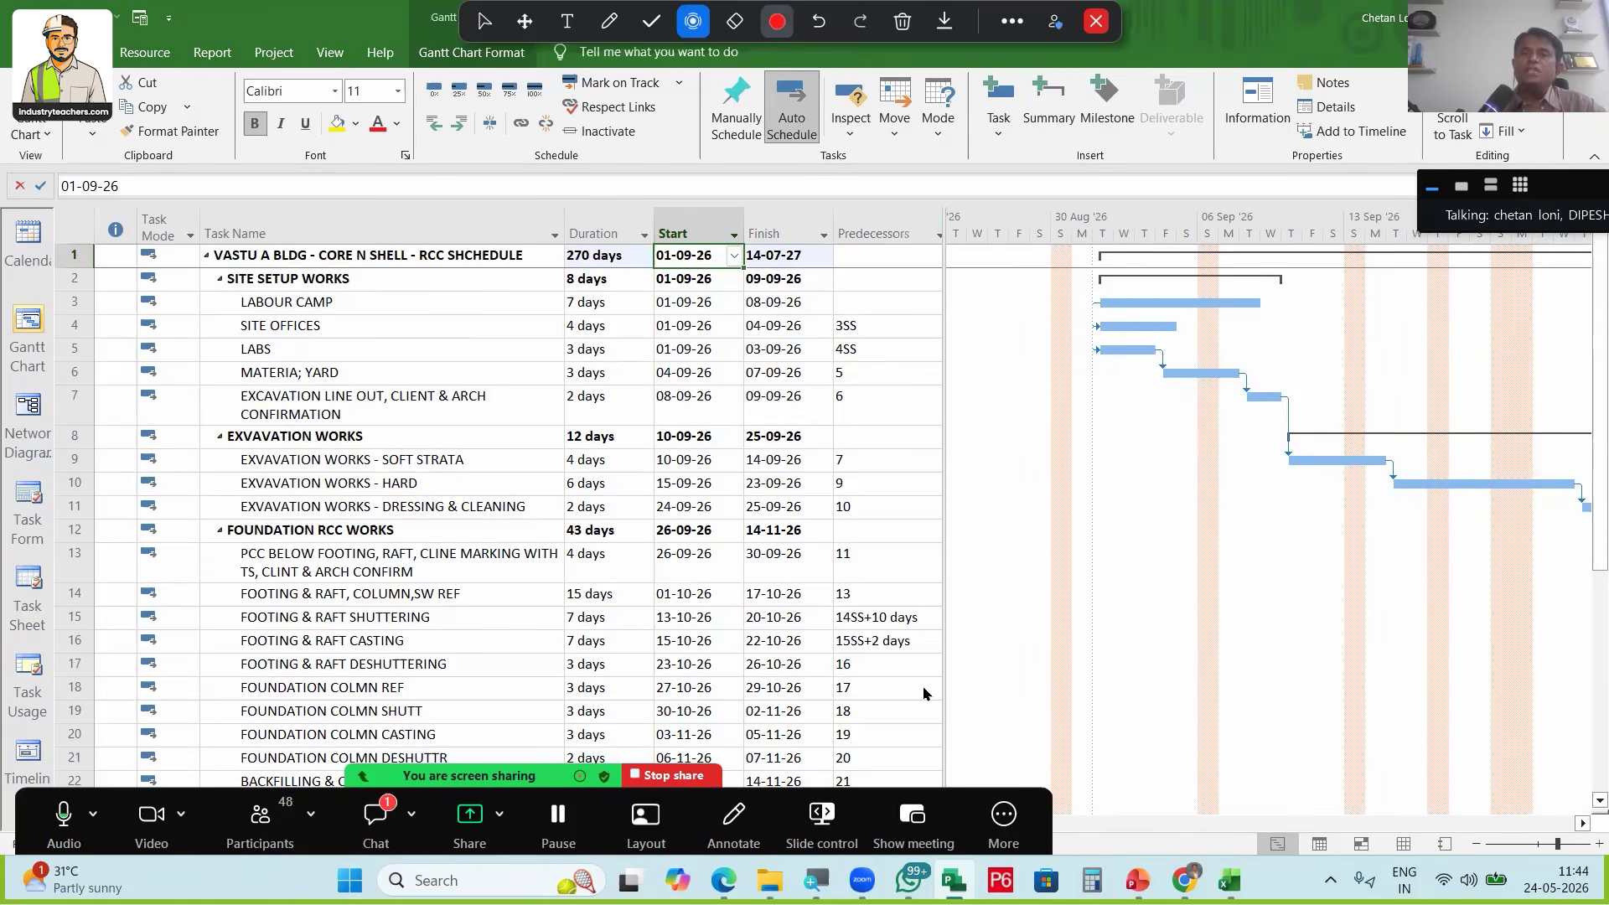
click(738, 823)
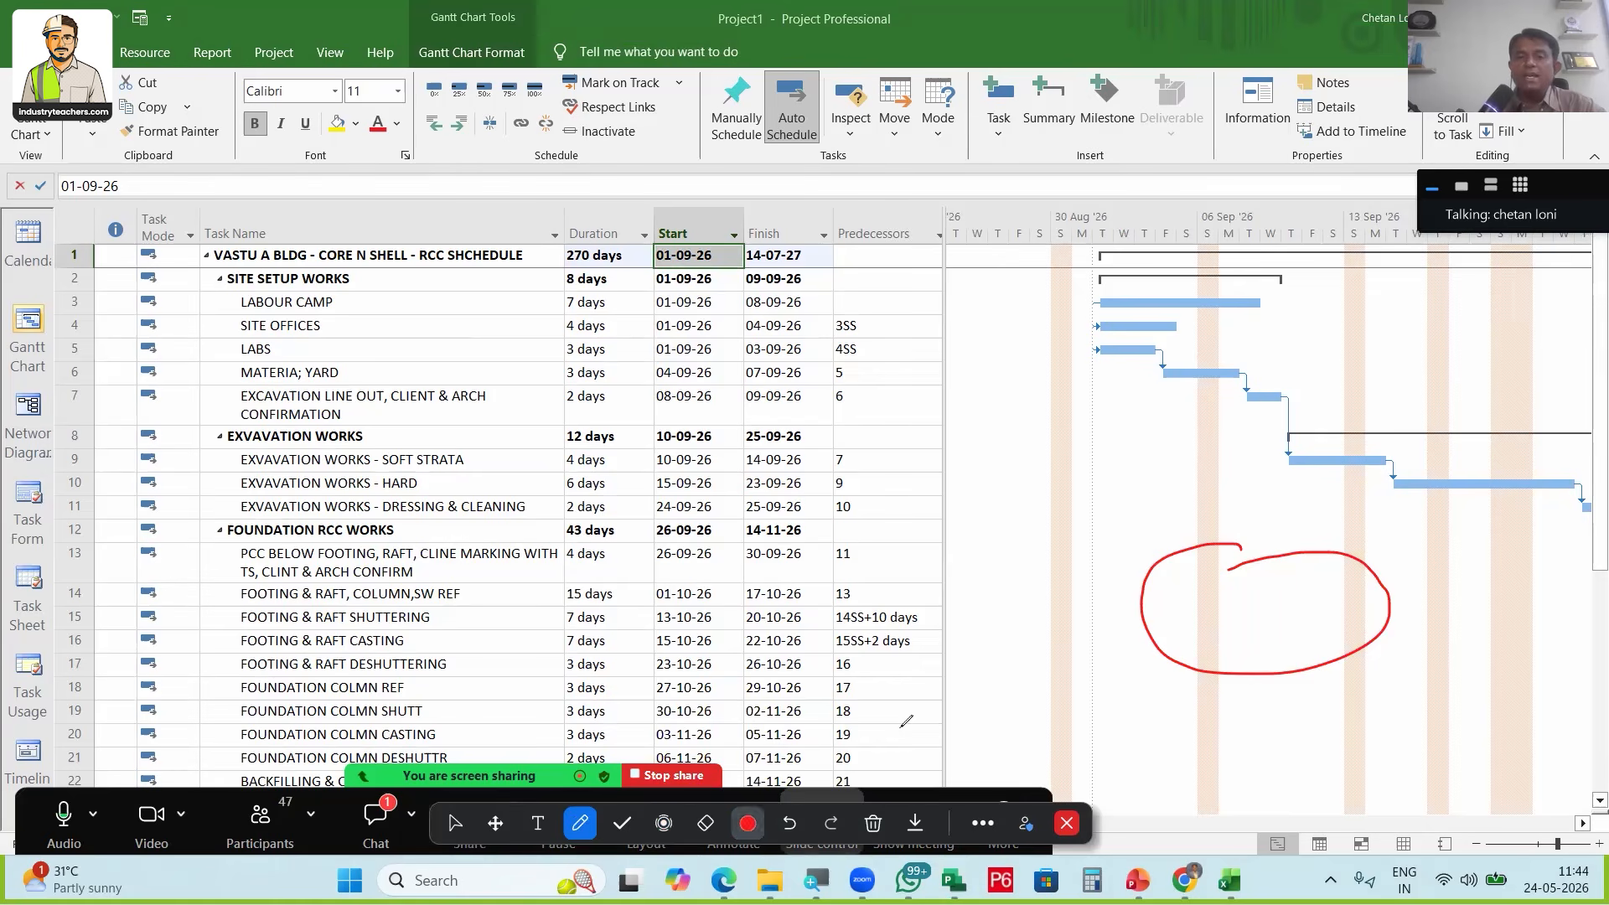
click(663, 822)
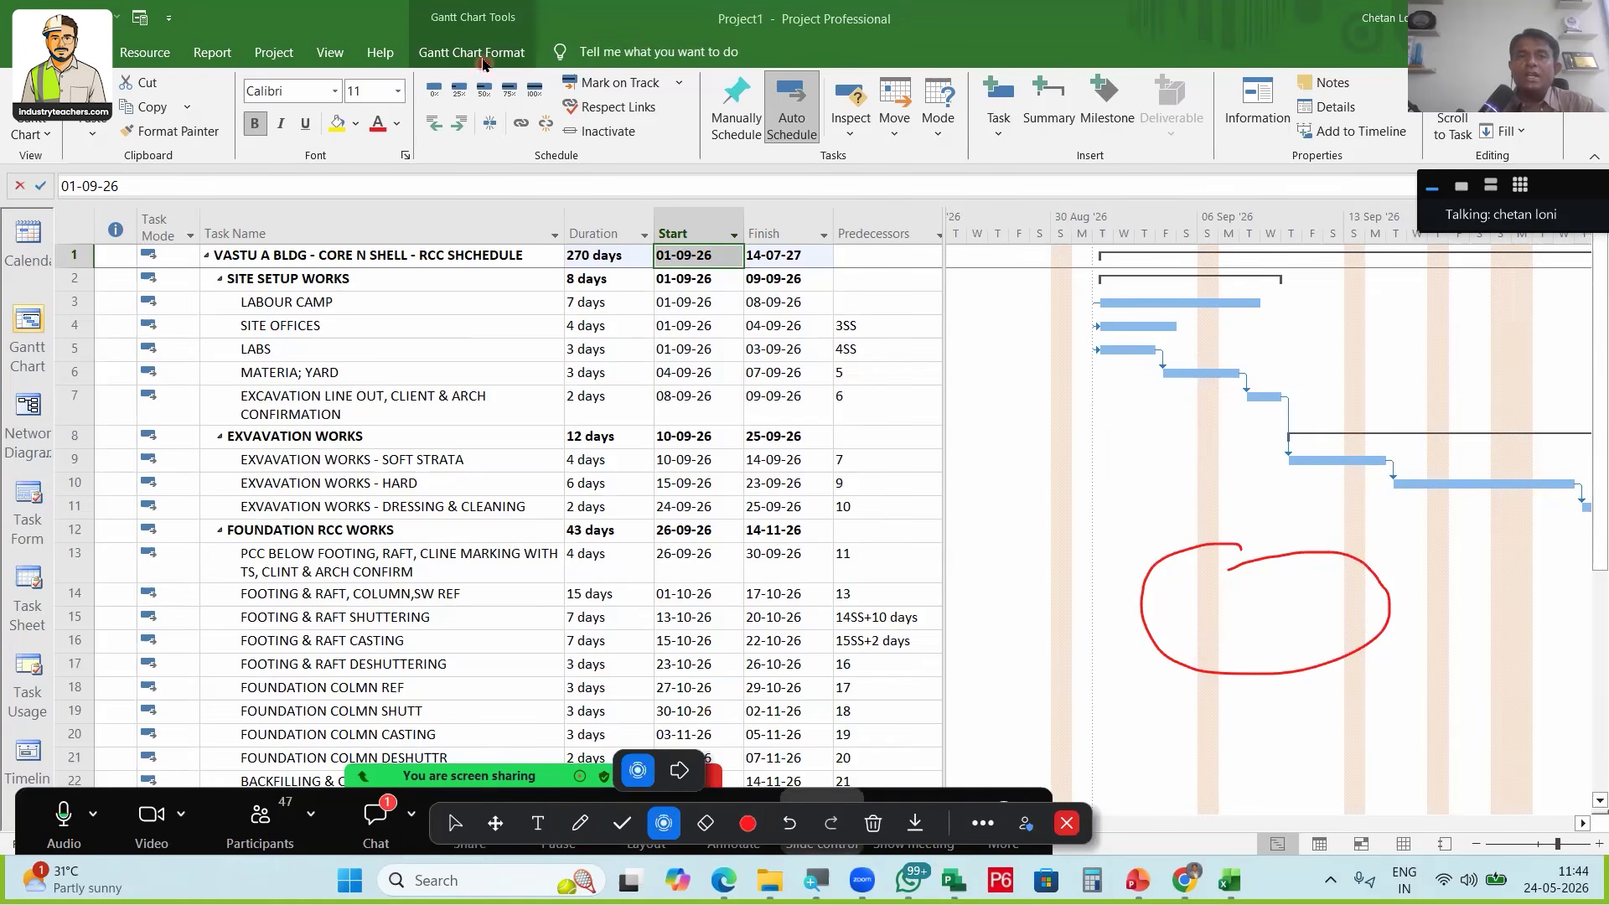
click(474, 53)
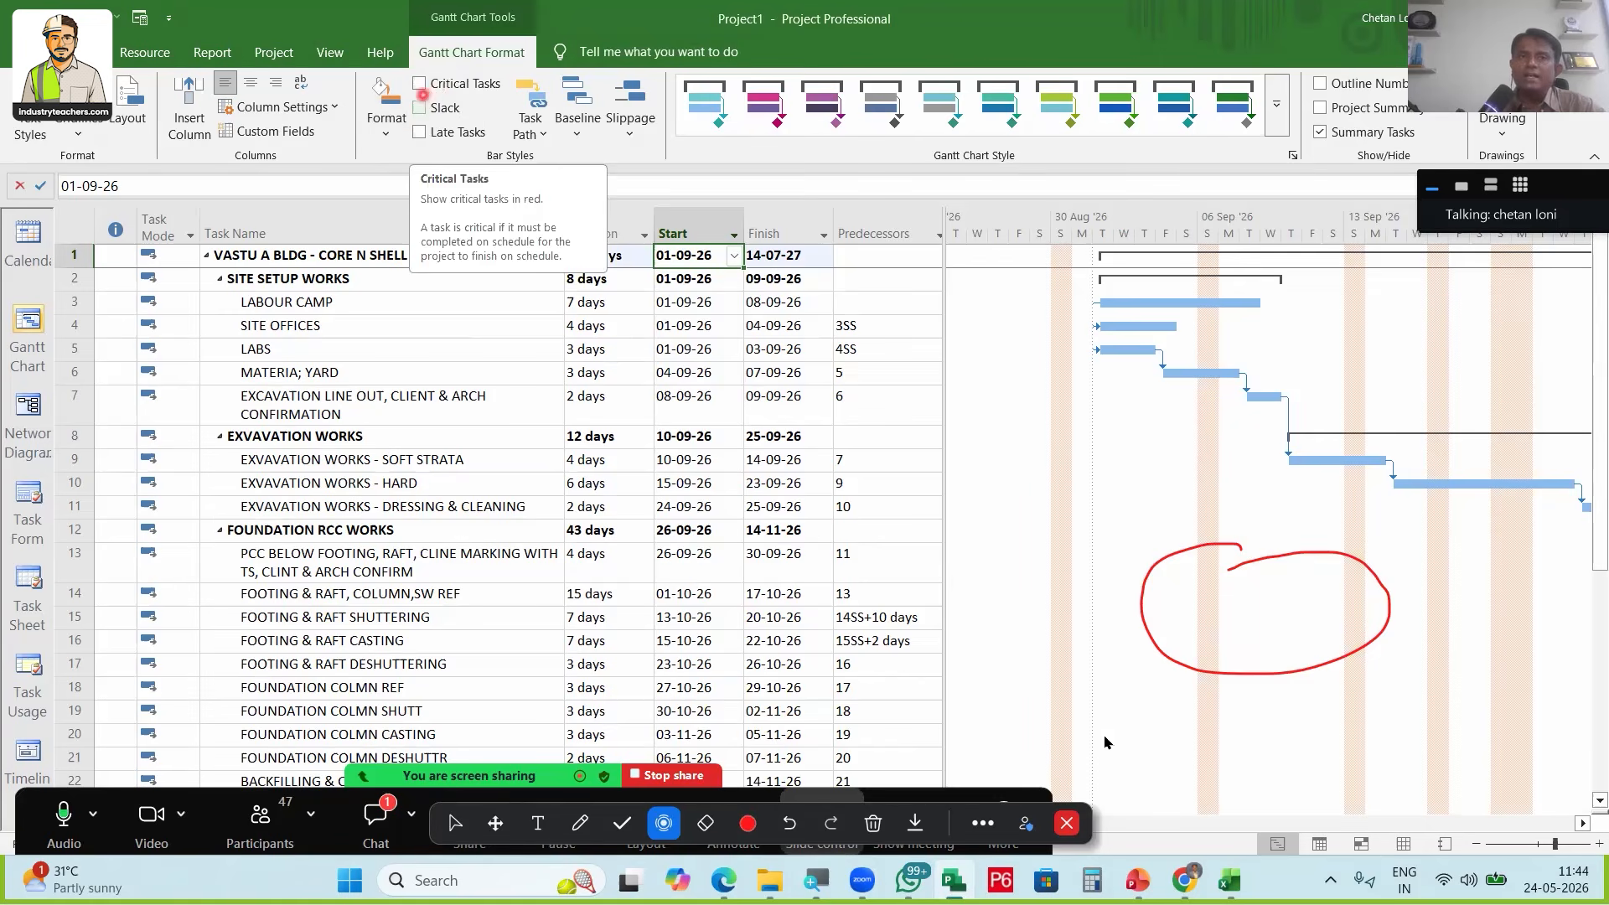
click(418, 83)
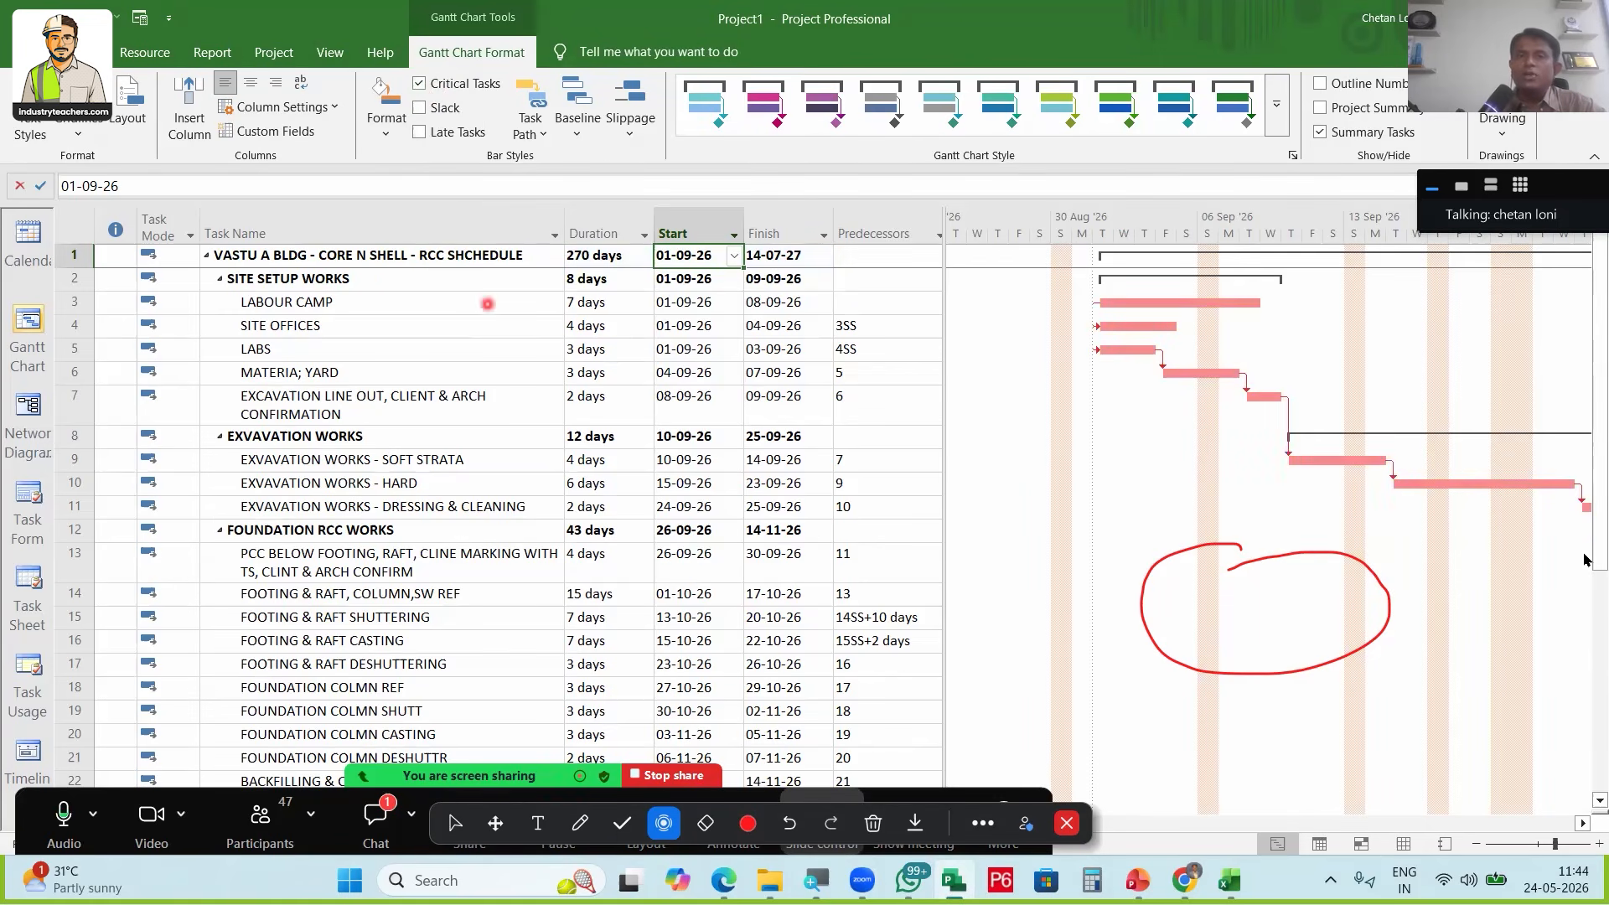
Examine the critical bars and links from the foundation works down to the slab works, and clear the red annotation circle
scroll(1606, 630, down, 2)
drag(1606, 630, 1601, 670)
click(1238, 824)
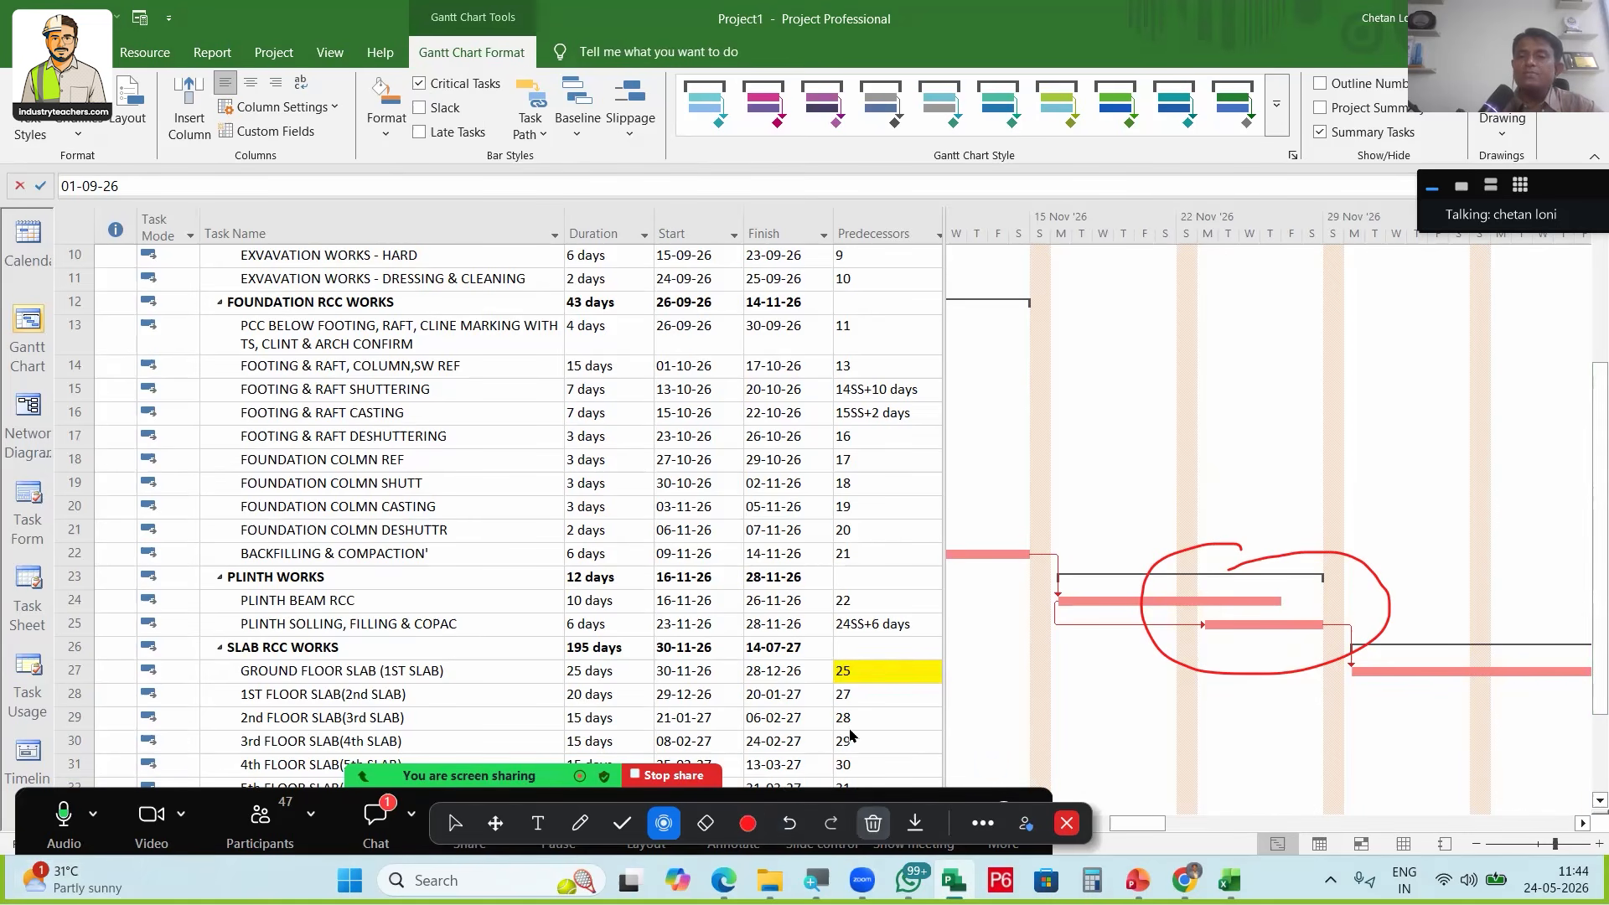
click(873, 823)
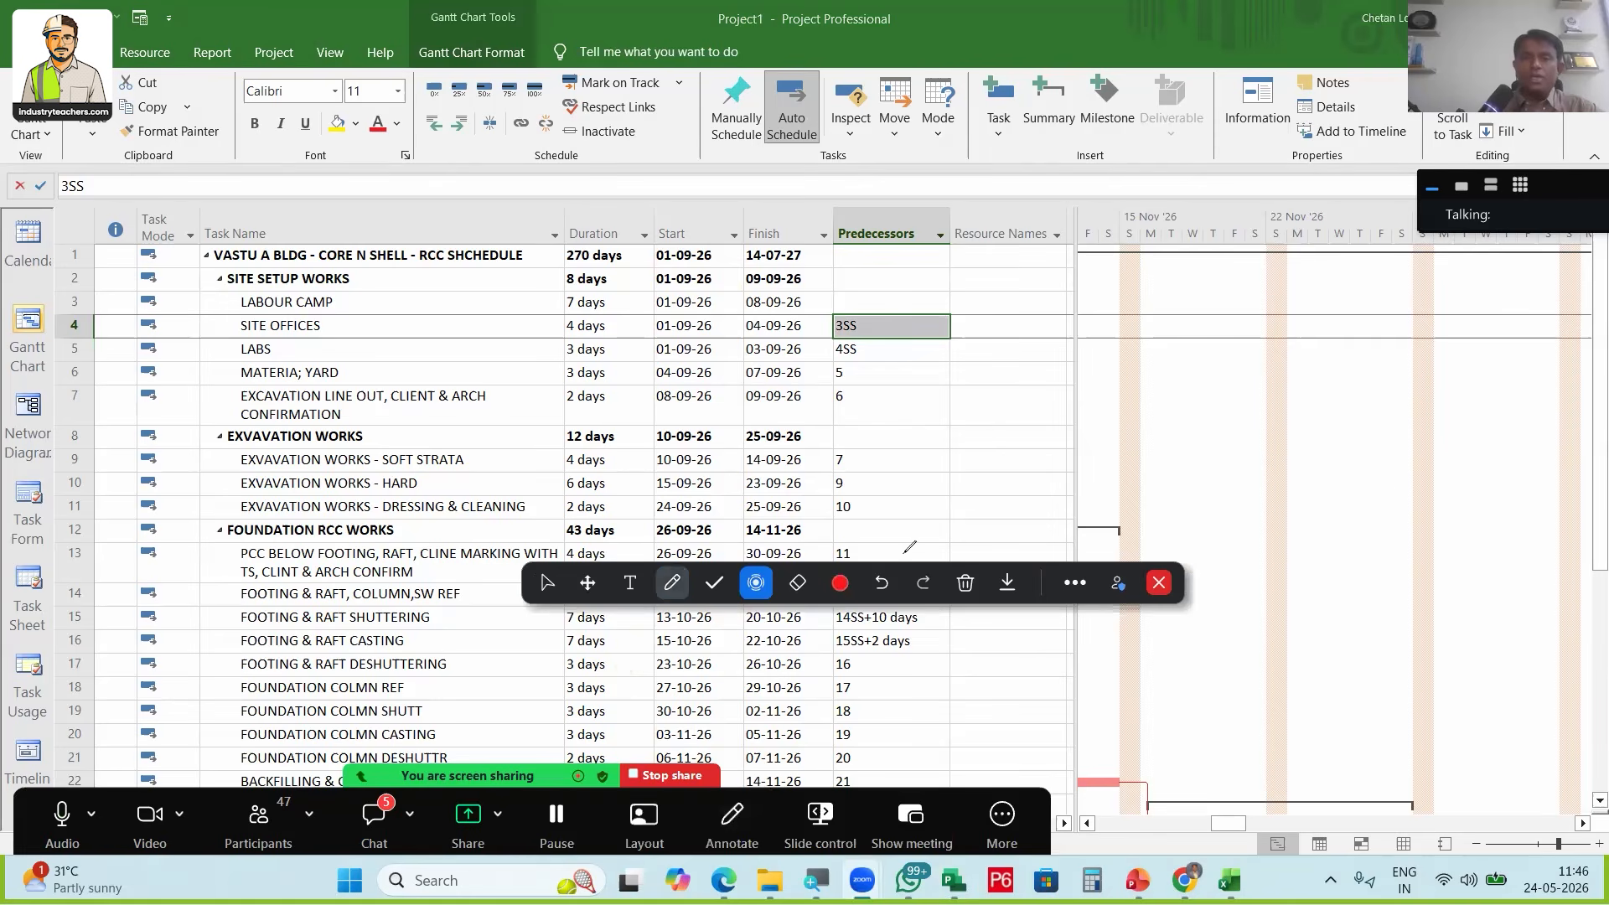
Annotate the Gantt chart with crossing axes, a circled origin marked 0 and a circled note reading plus, in dark red
drag(1130, 281, 1119, 605)
drag(974, 515, 1416, 492)
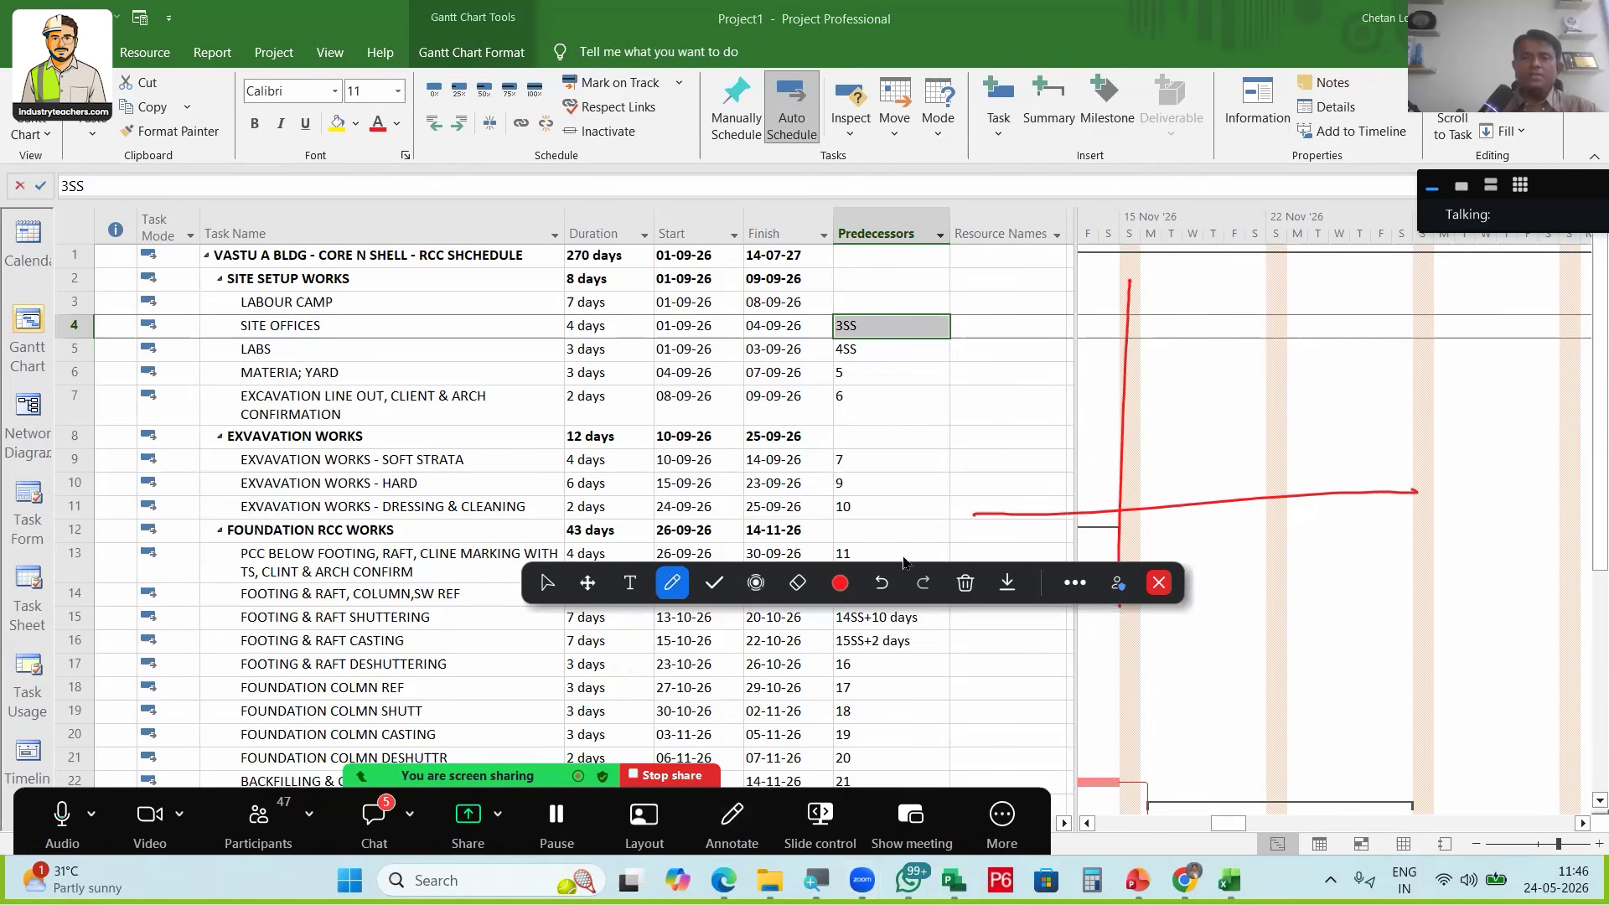
click(672, 582)
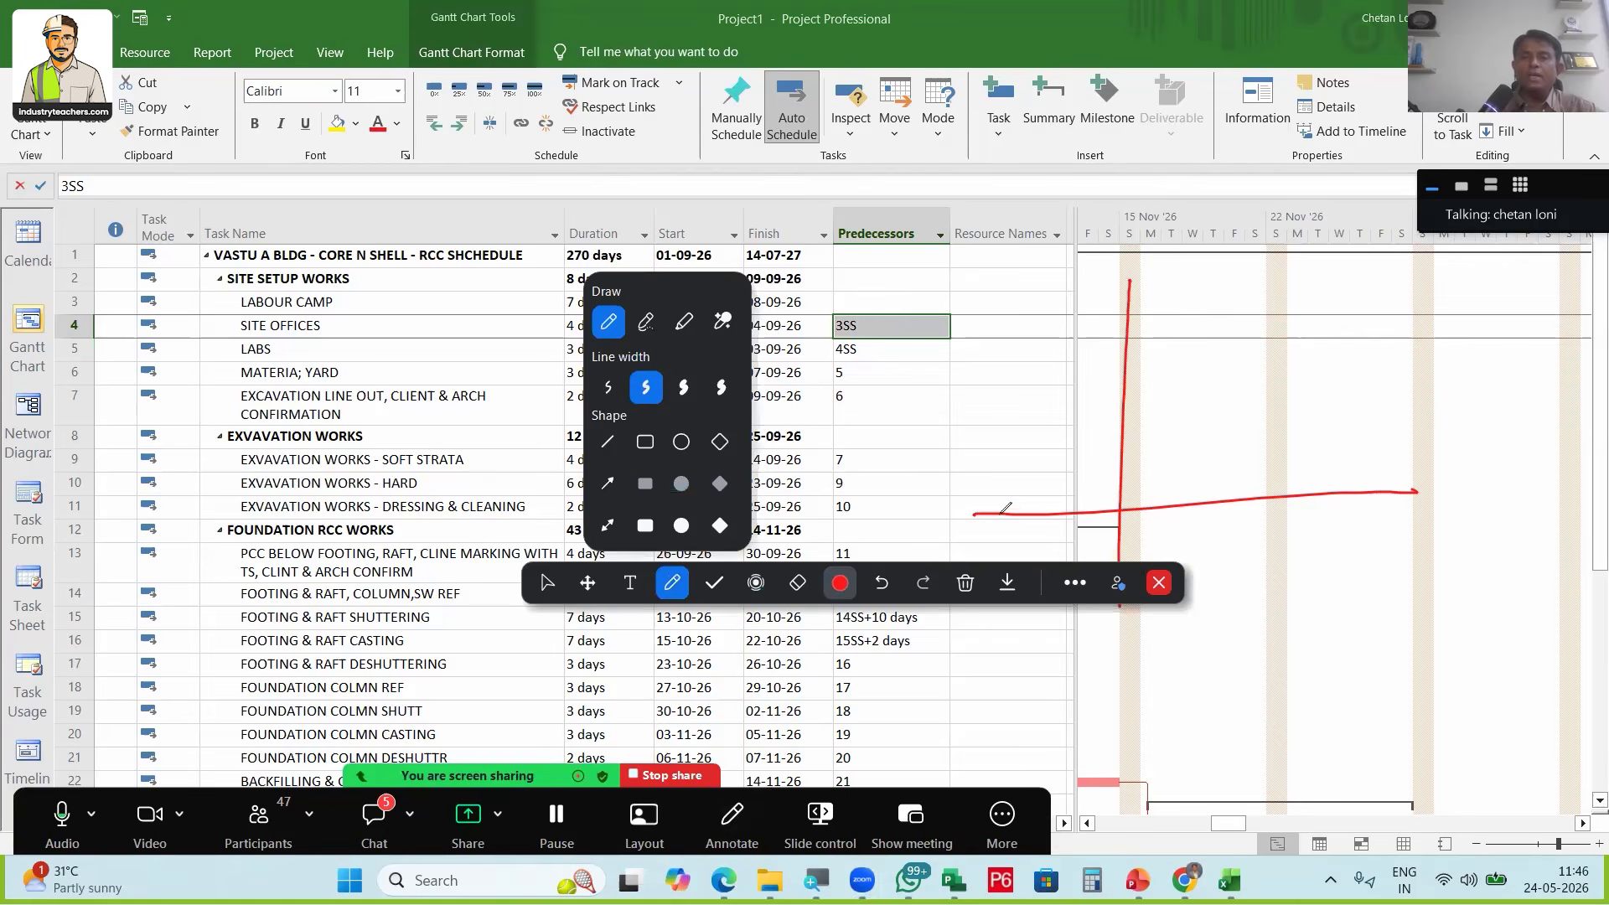
click(839, 582)
click(754, 658)
drag(1128, 276, 1117, 566)
drag(982, 518, 1584, 483)
mouse_move(1024, 338)
mouse_down()
mouse_move(945, 360)
mouse_move(940, 451)
mouse_up()
mouse_move(940, 414)
mouse_down()
mouse_move(960, 394)
mouse_move(973, 409)
mouse_up()
drag(977, 394, 999, 423)
mouse_move(1114, 512)
mouse_down()
mouse_move(1128, 507)
mouse_move(1110, 495)
mouse_move(1079, 537)
mouse_up()
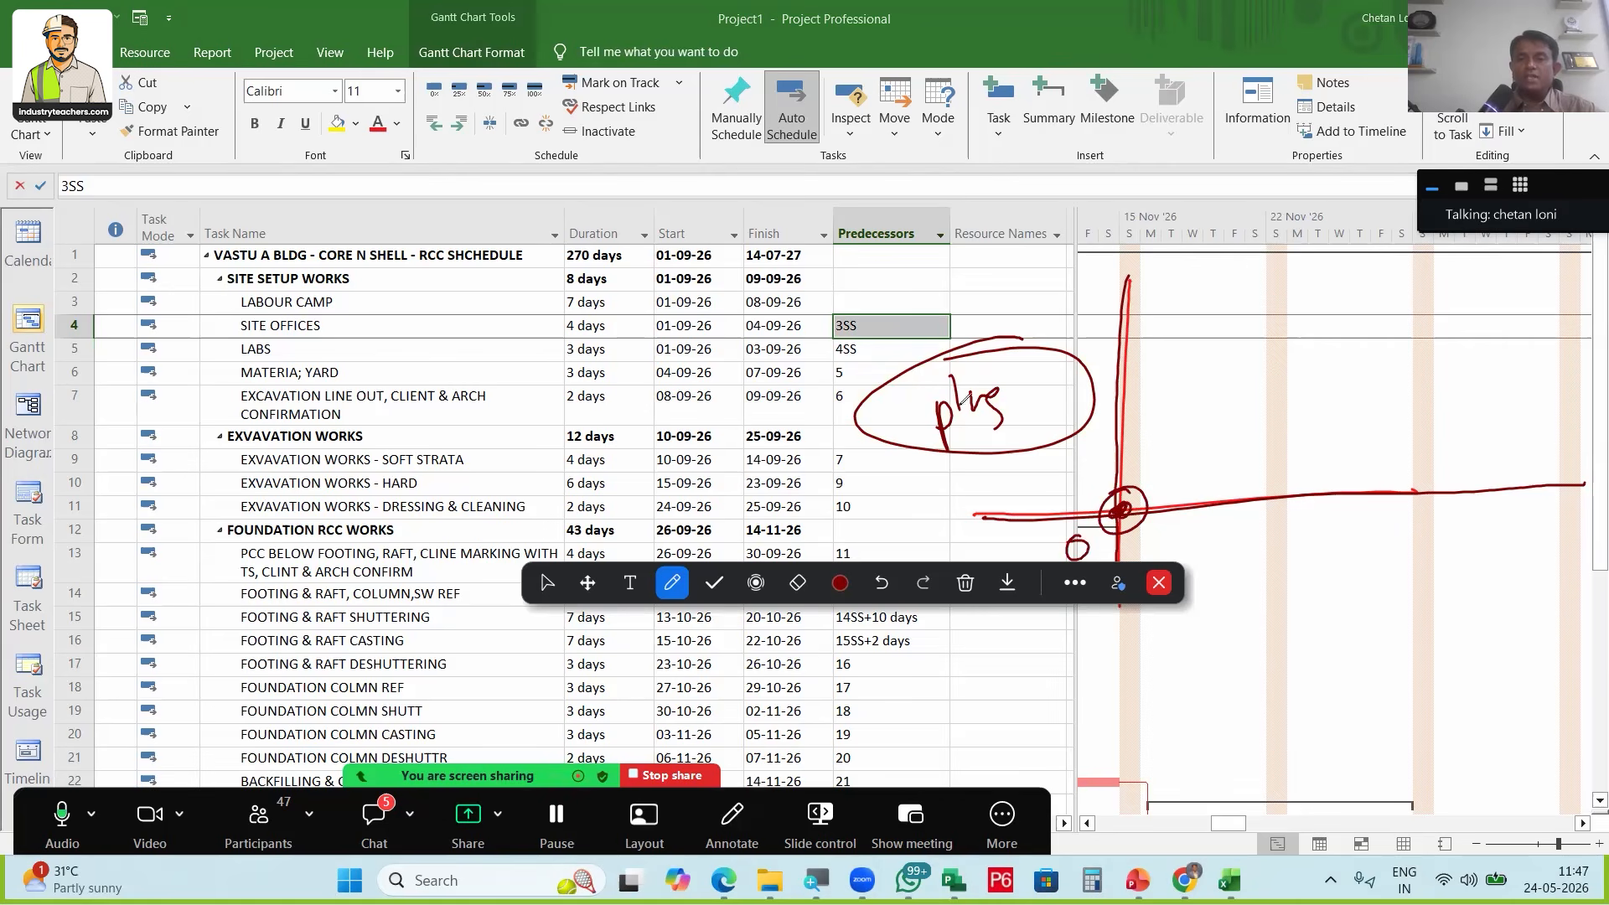
drag(996, 362, 992, 361)
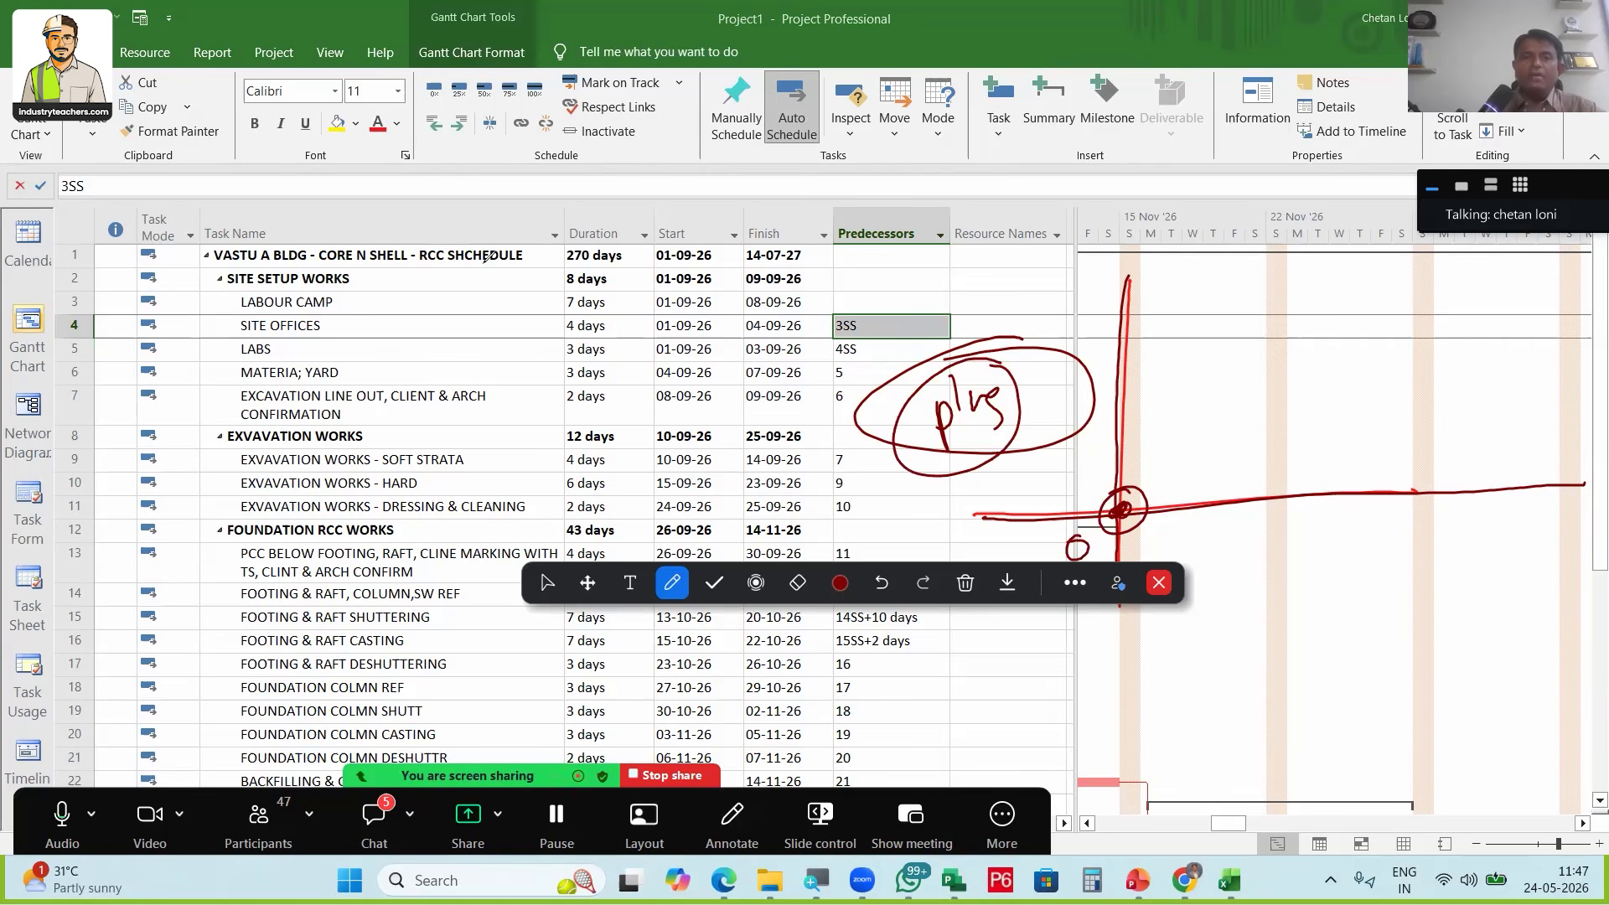
Write the revision sequence R0 - R1 - R2 over the table, frame R0 under the note Back up, and clear all annotations
drag(453, 268, 460, 305)
mouse_move(451, 270)
mouse_down()
mouse_move(492, 287)
mouse_move(500, 246)
mouse_move(641, 221)
mouse_up()
drag(649, 186, 645, 214)
drag(721, 165, 722, 196)
drag(719, 164, 741, 189)
mouse_move(746, 159)
mouse_down()
mouse_move(758, 175)
mouse_move(783, 164)
mouse_up()
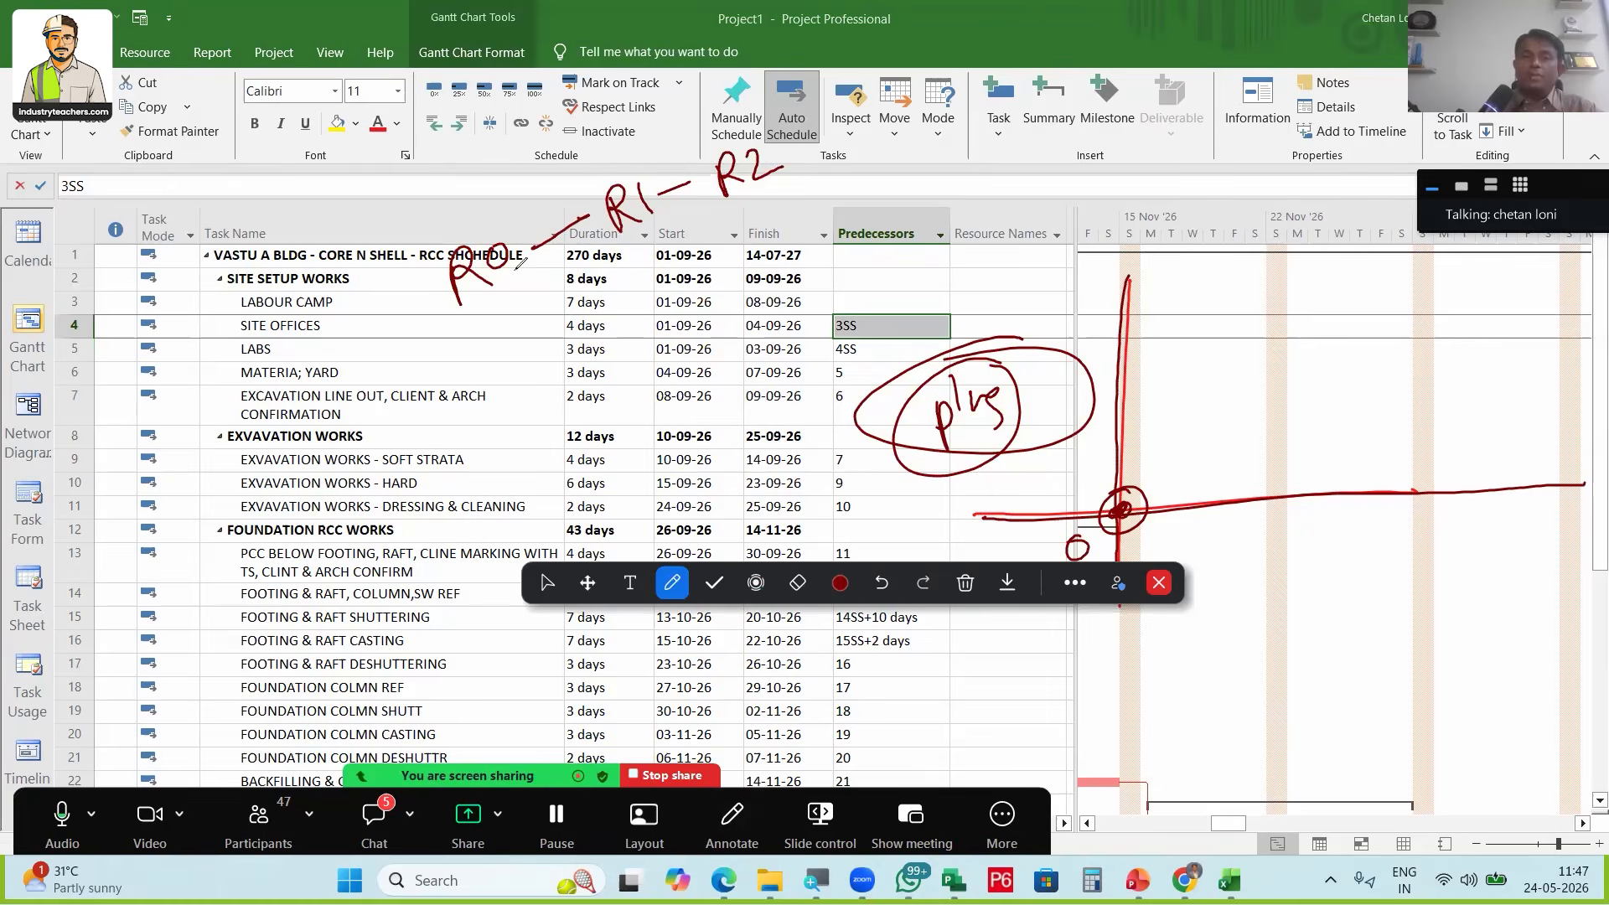
drag(519, 262, 513, 285)
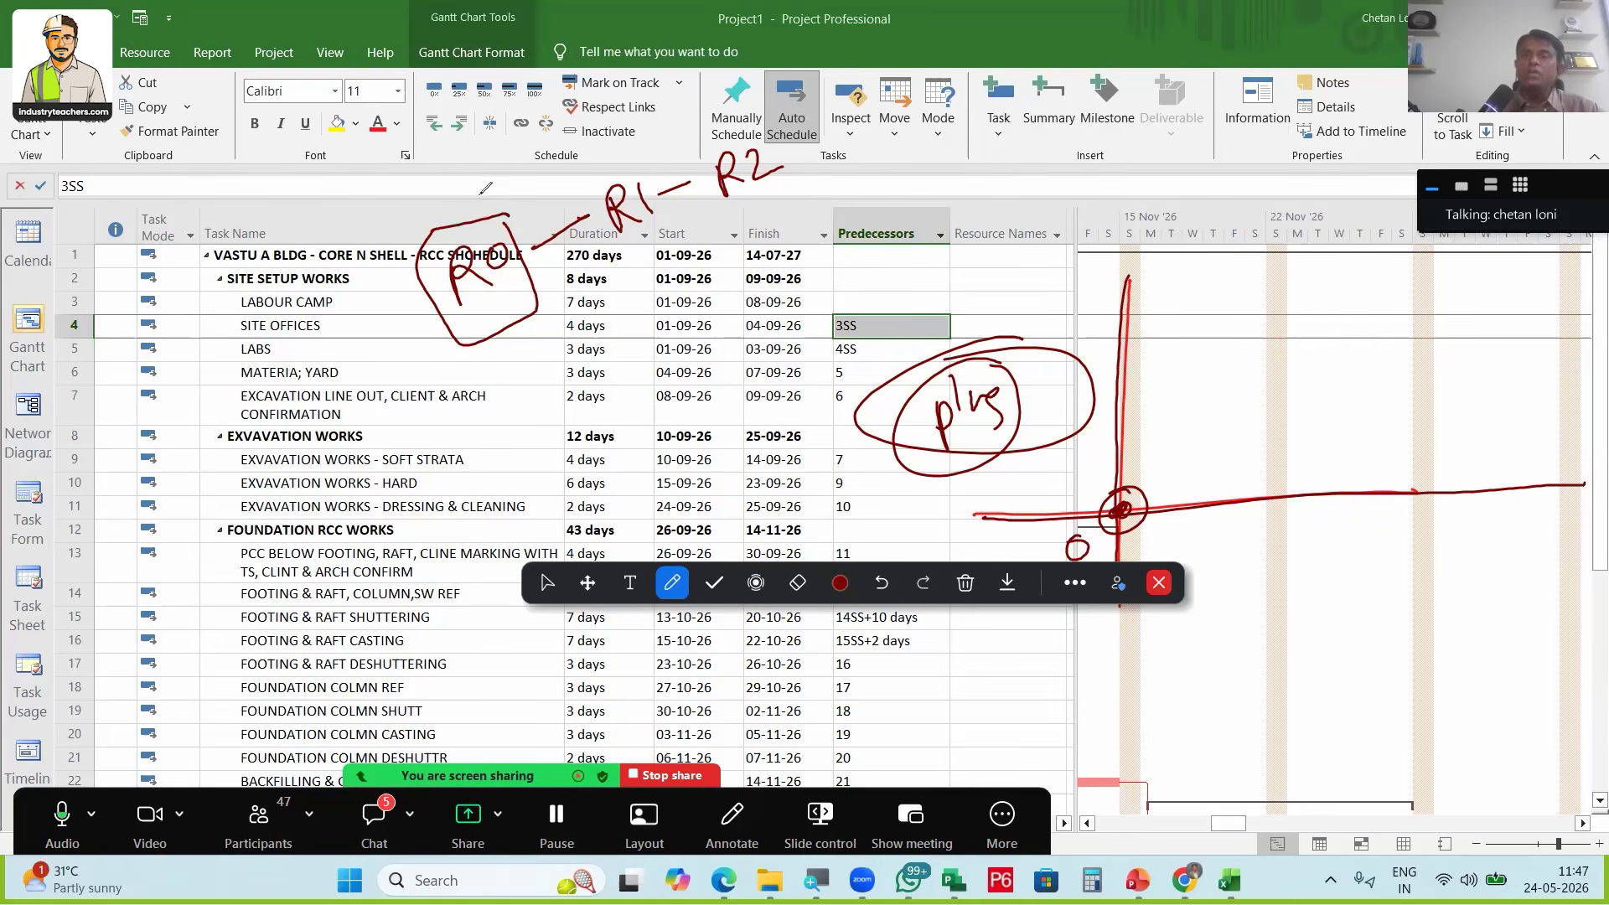
mouse_move(452, 219)
mouse_down()
mouse_move(467, 178)
mouse_move(556, 141)
mouse_move(605, 162)
mouse_up()
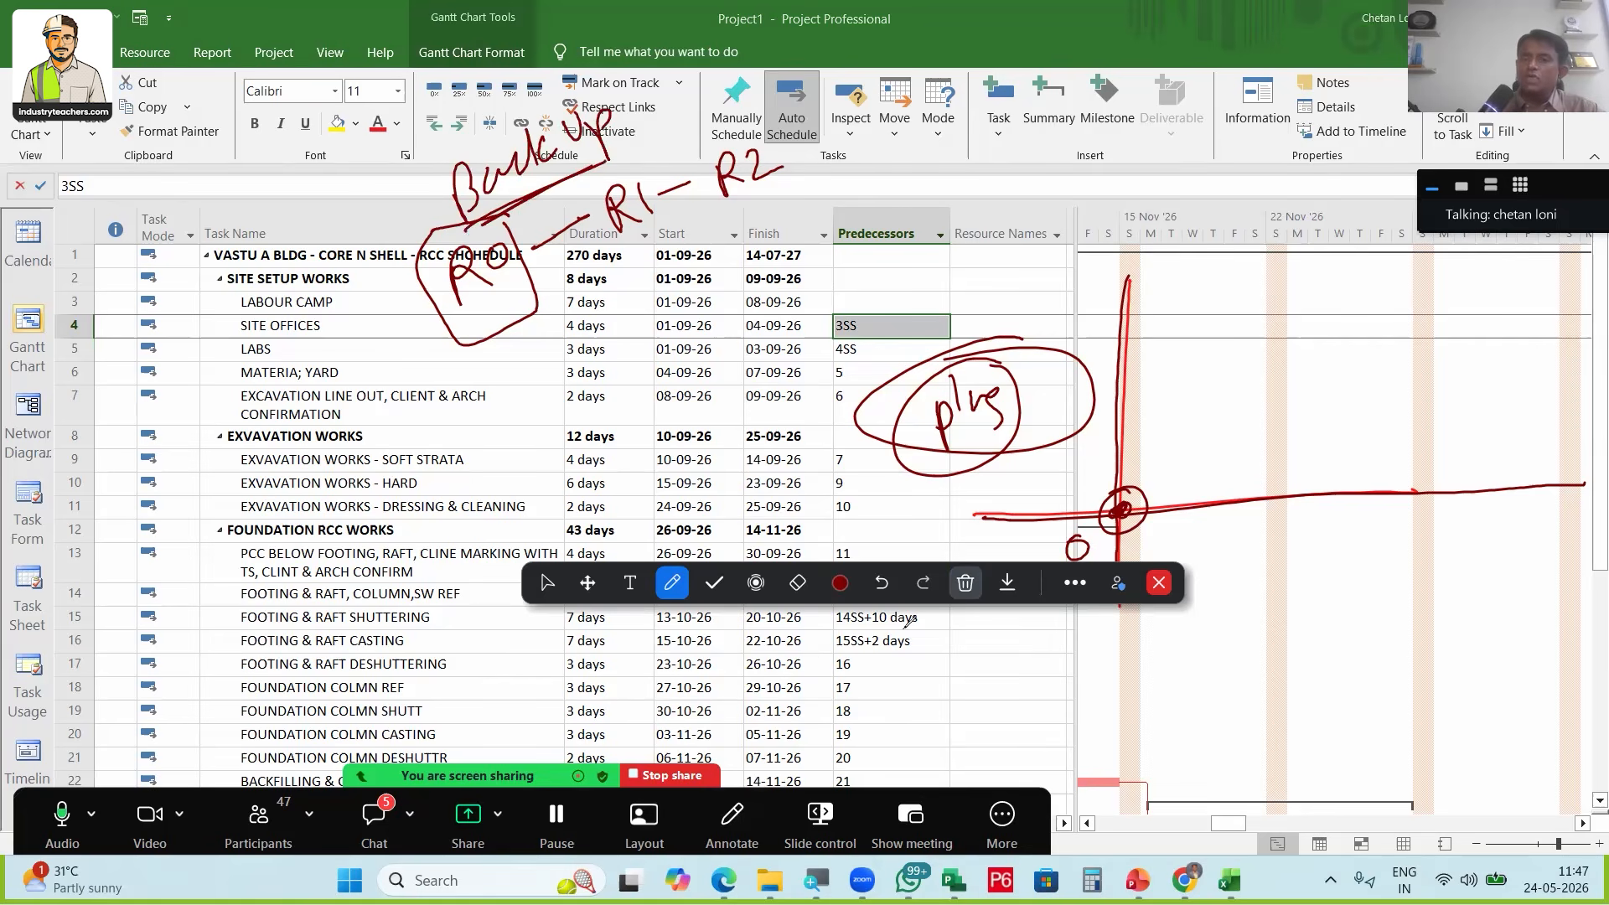
click(965, 583)
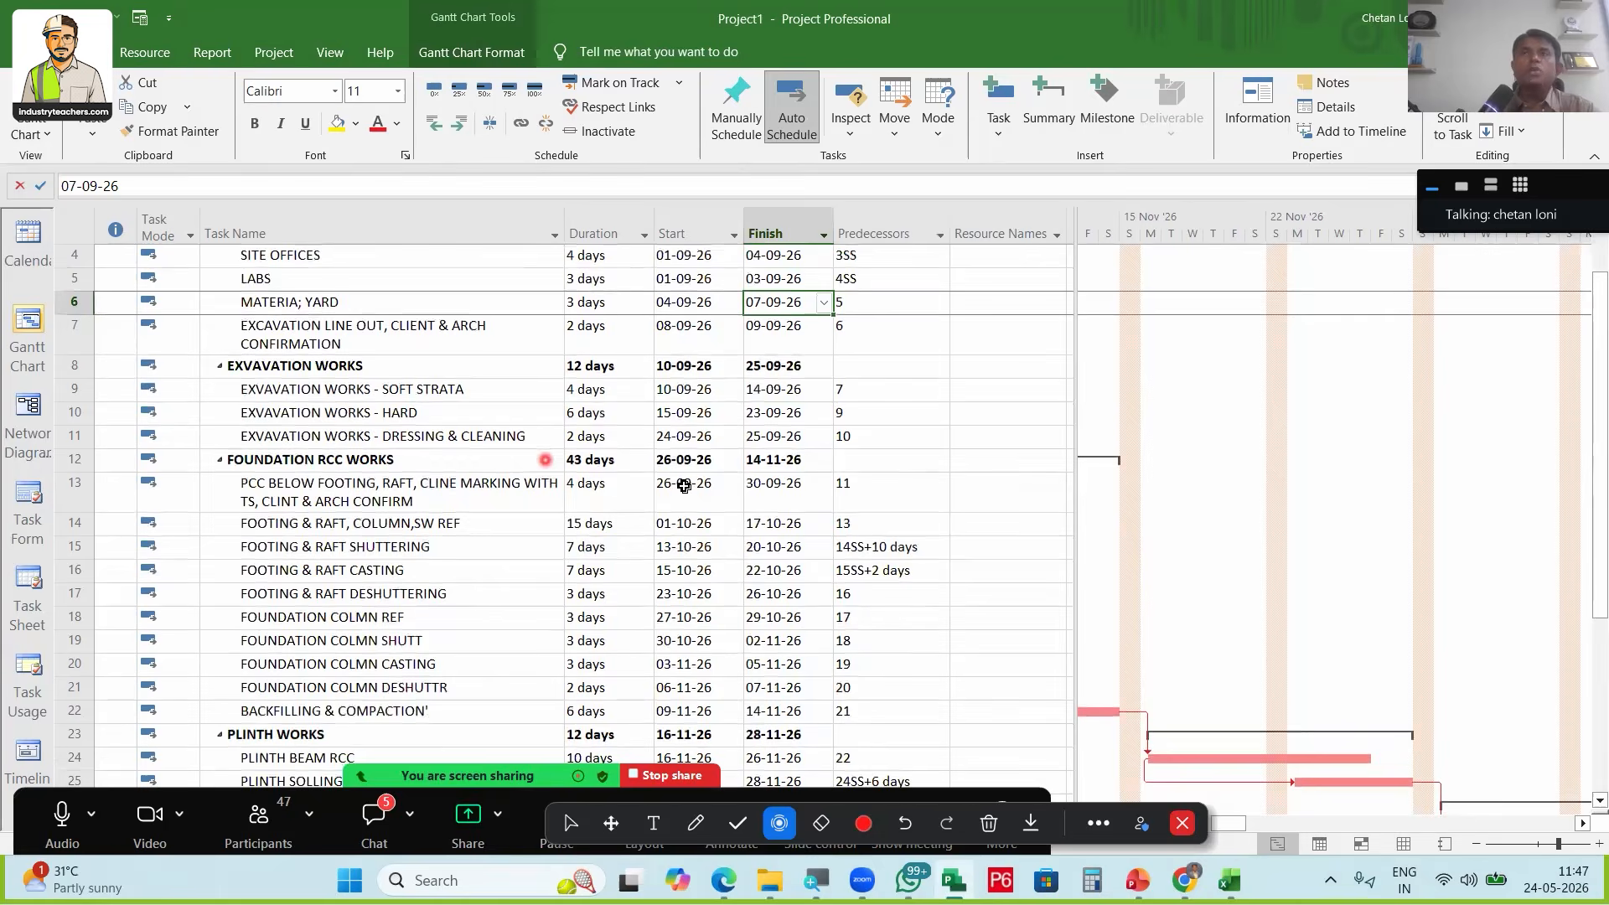
Sketch a triangle labelled Time, Cost and Quality over the Gantt chart, with the Duration column bracketed and Time circled
scroll(683, 486, up, 1)
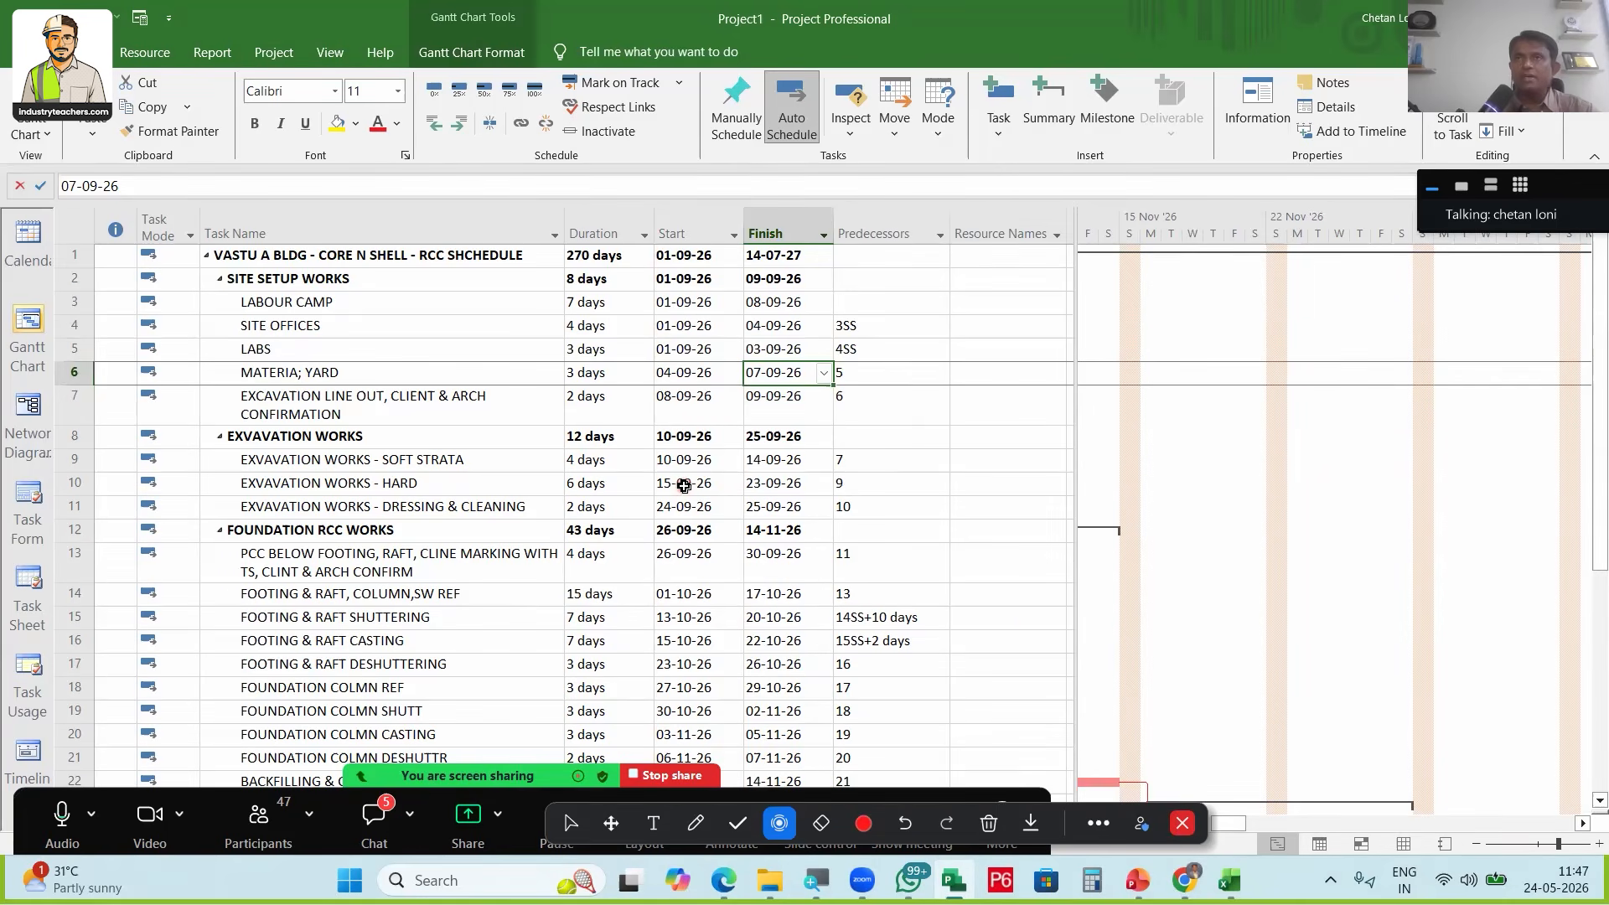
click(686, 687)
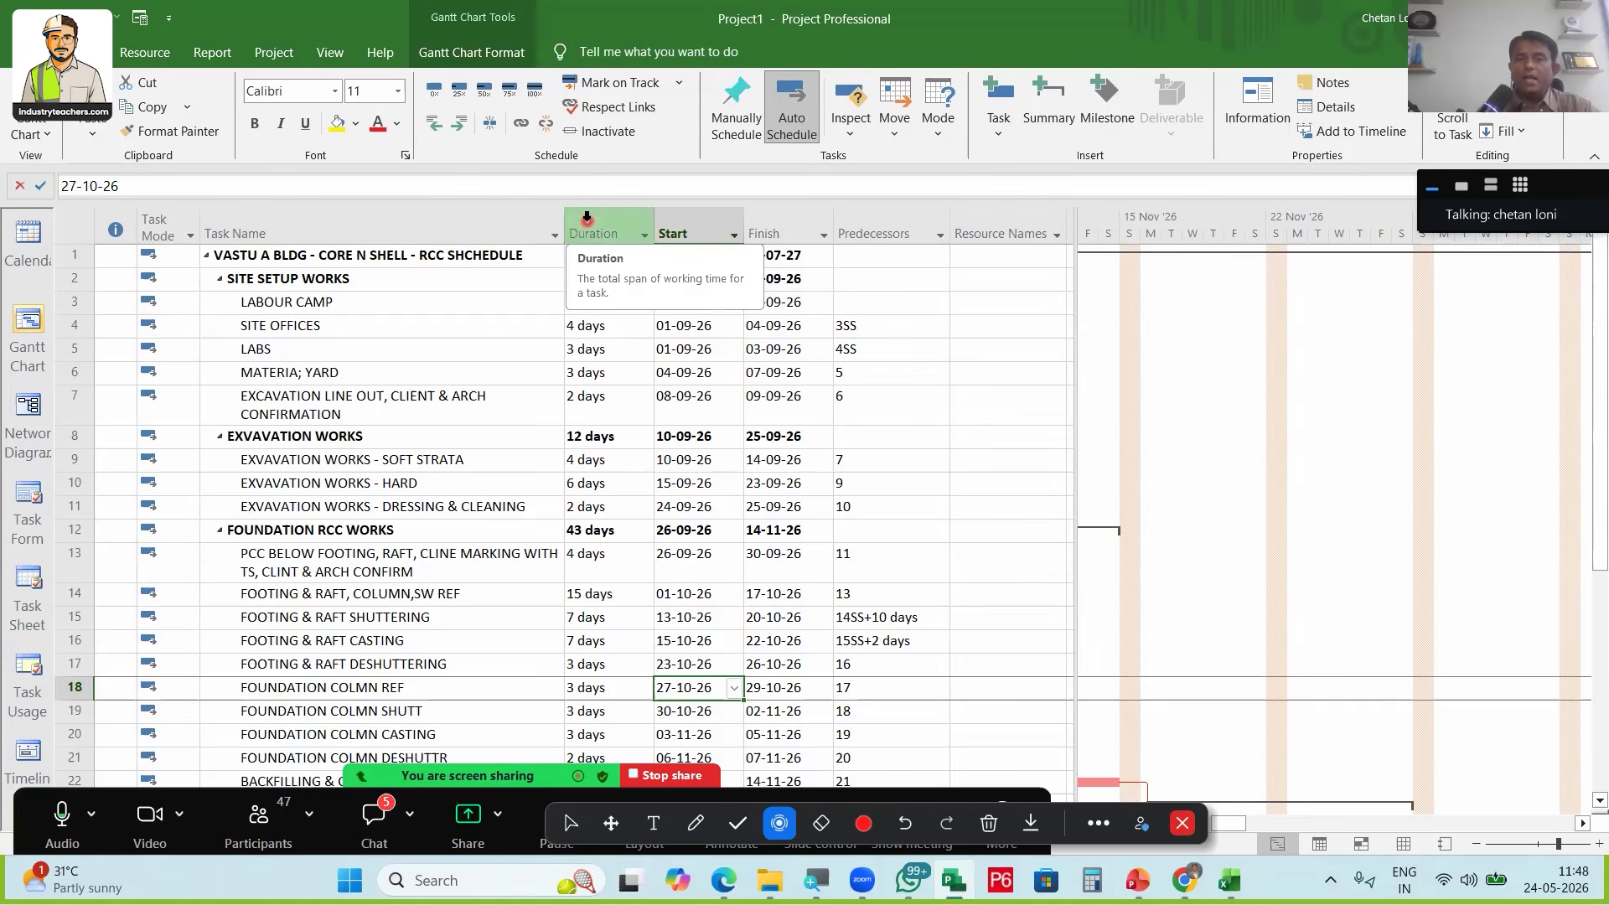
click(696, 823)
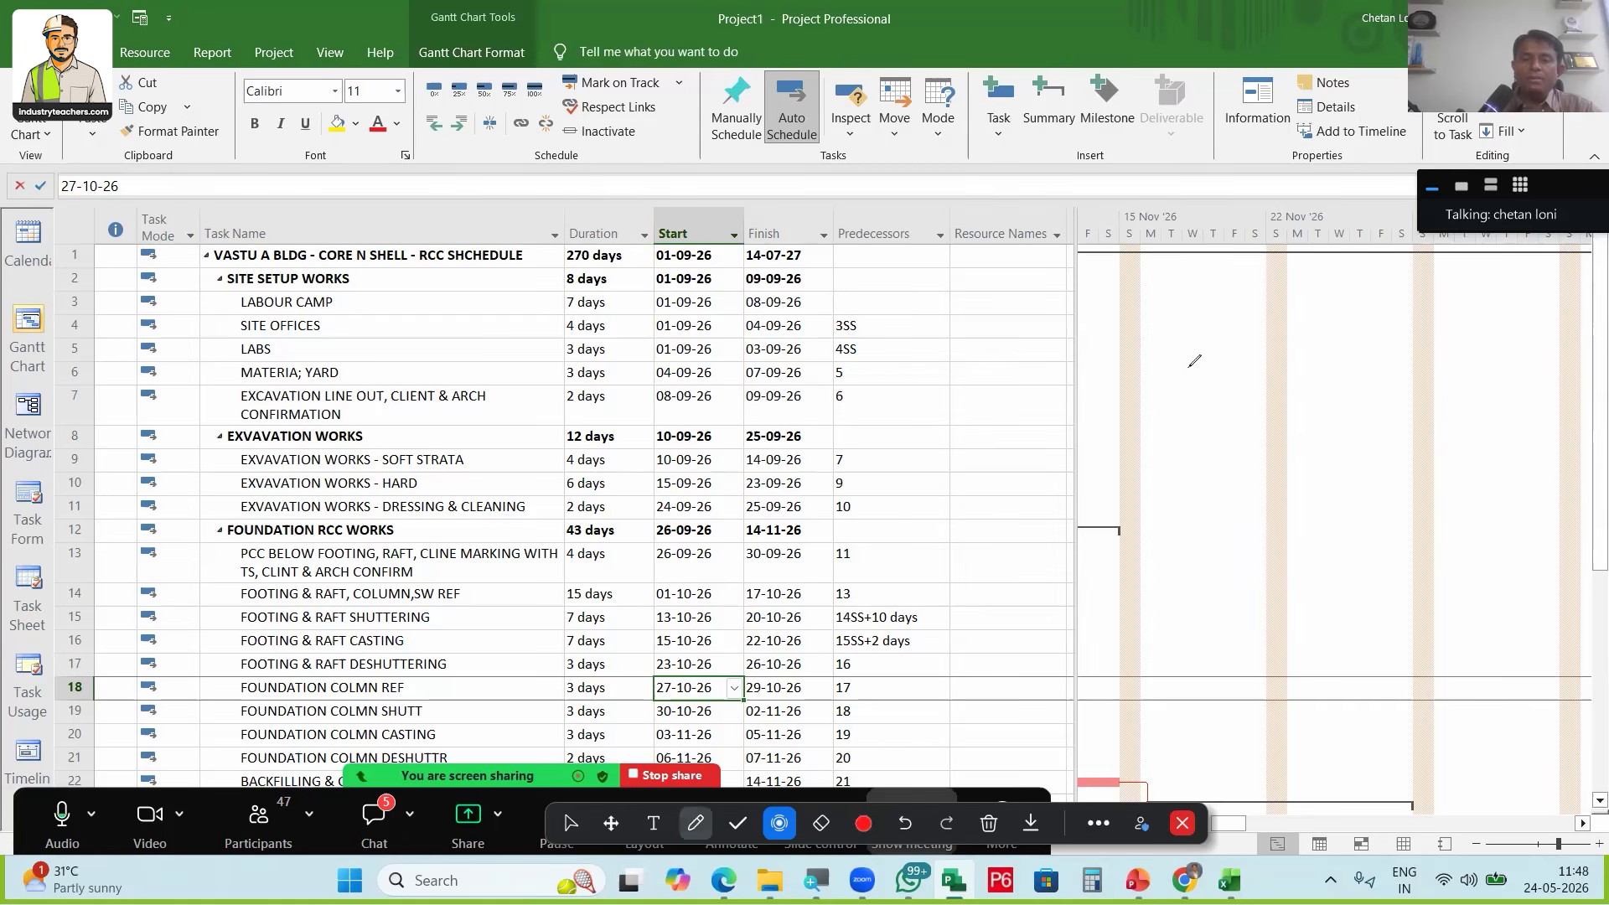
drag(1146, 298, 1193, 282)
mouse_move(1107, 560)
mouse_down()
mouse_move(1191, 366)
mouse_move(1300, 501)
mouse_move(1108, 559)
mouse_up()
drag(1177, 285, 1191, 337)
drag(1198, 302, 1200, 314)
drag(1037, 580, 1079, 624)
drag(1352, 509, 1379, 543)
drag(1207, 328, 1208, 344)
drag(1216, 330, 1261, 334)
drag(1078, 616, 1144, 591)
drag(1384, 536, 1413, 520)
drag(1415, 498, 1421, 523)
drag(1029, 674, 1146, 621)
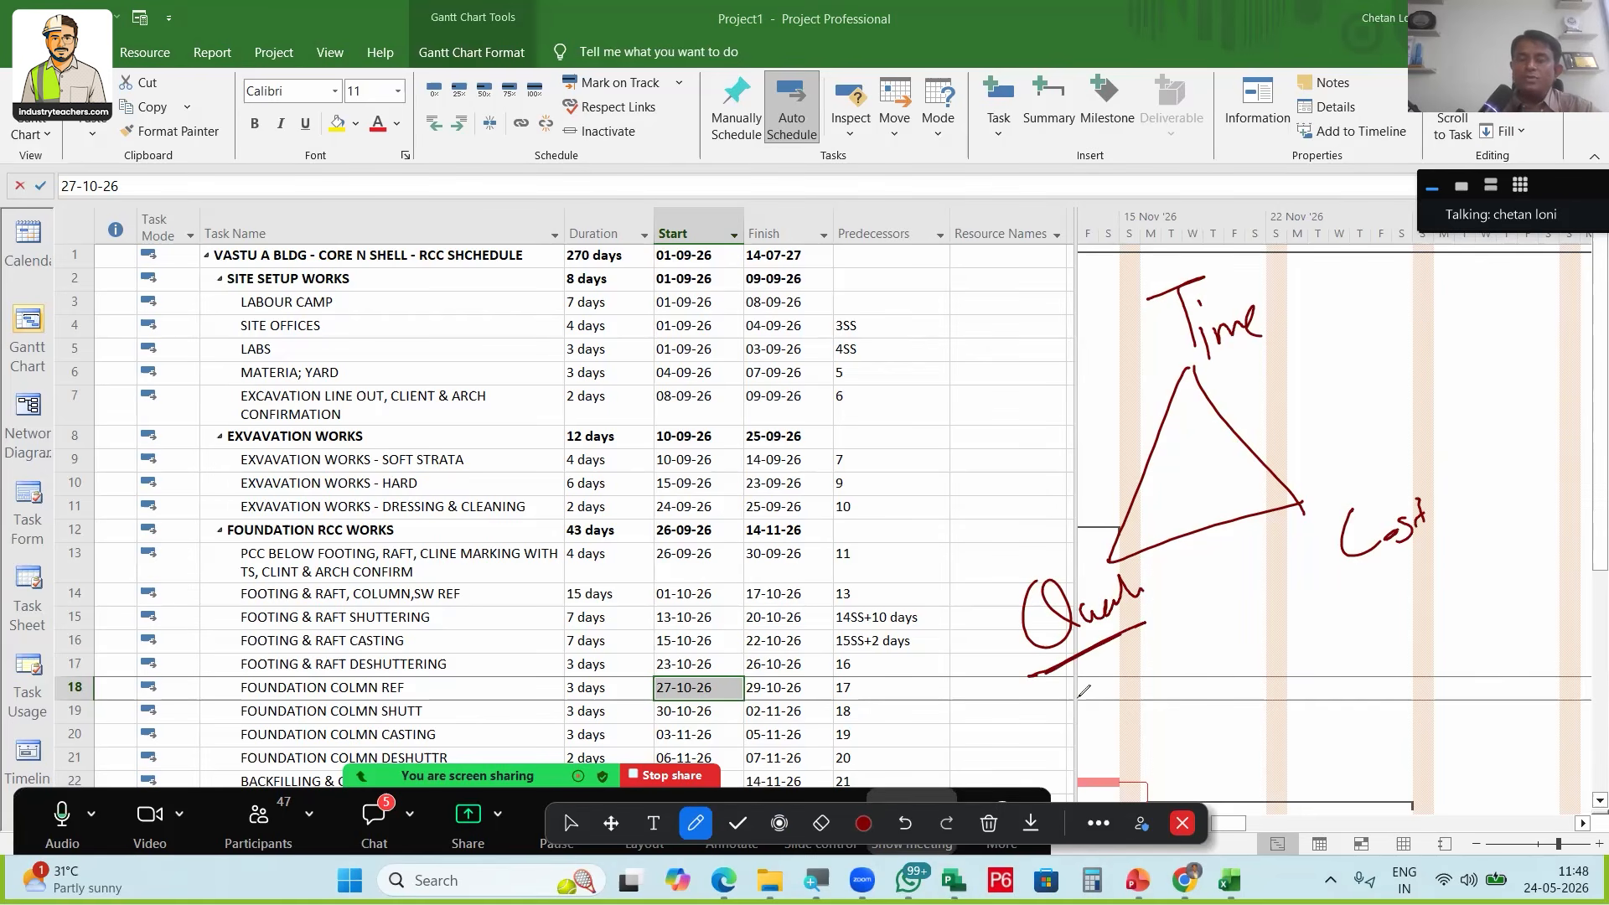
drag(582, 220, 668, 758)
mouse_move(1242, 218)
mouse_down()
mouse_move(1295, 284)
mouse_move(1257, 248)
mouse_up()
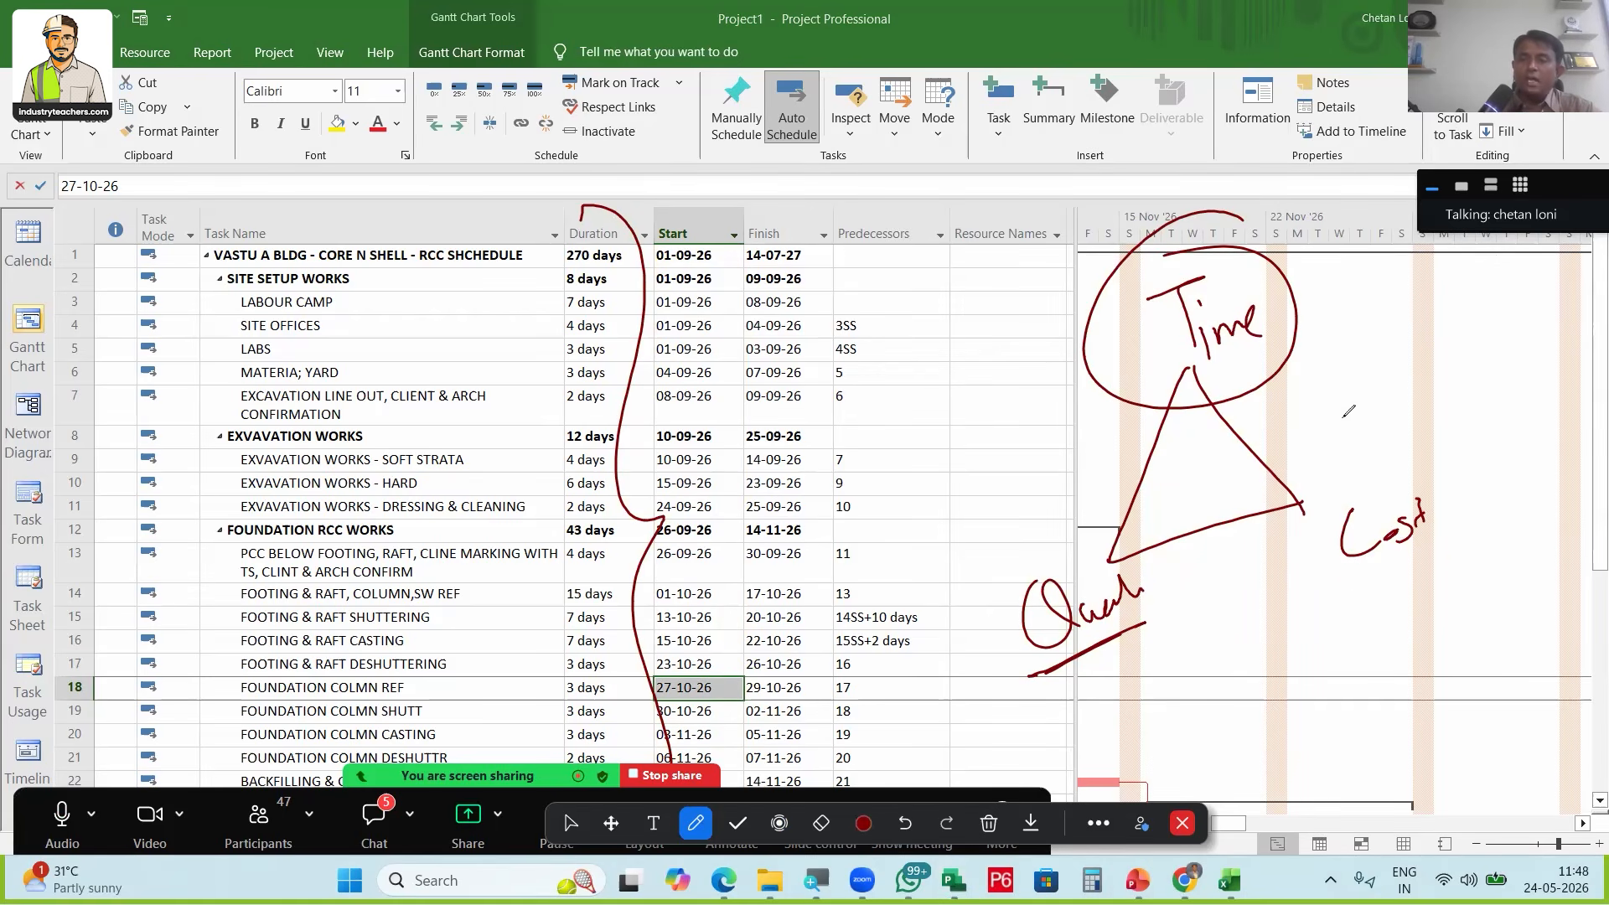
Underline Cost, note Res x Rat and Qty x Ra = Am above it, and clear all drawings before closing the annotation tools
drag(1350, 586, 1445, 555)
mouse_move(1342, 437)
mouse_down()
mouse_move(1357, 408)
mouse_move(1384, 404)
mouse_move(1387, 419)
mouse_move(1420, 387)
mouse_move(1496, 377)
mouse_up()
mouse_move(1502, 339)
mouse_down()
mouse_move(1504, 372)
mouse_move(1511, 352)
mouse_up()
drag(1329, 461, 1386, 438)
drag(1383, 450, 1557, 414)
drag(1558, 416, 1579, 409)
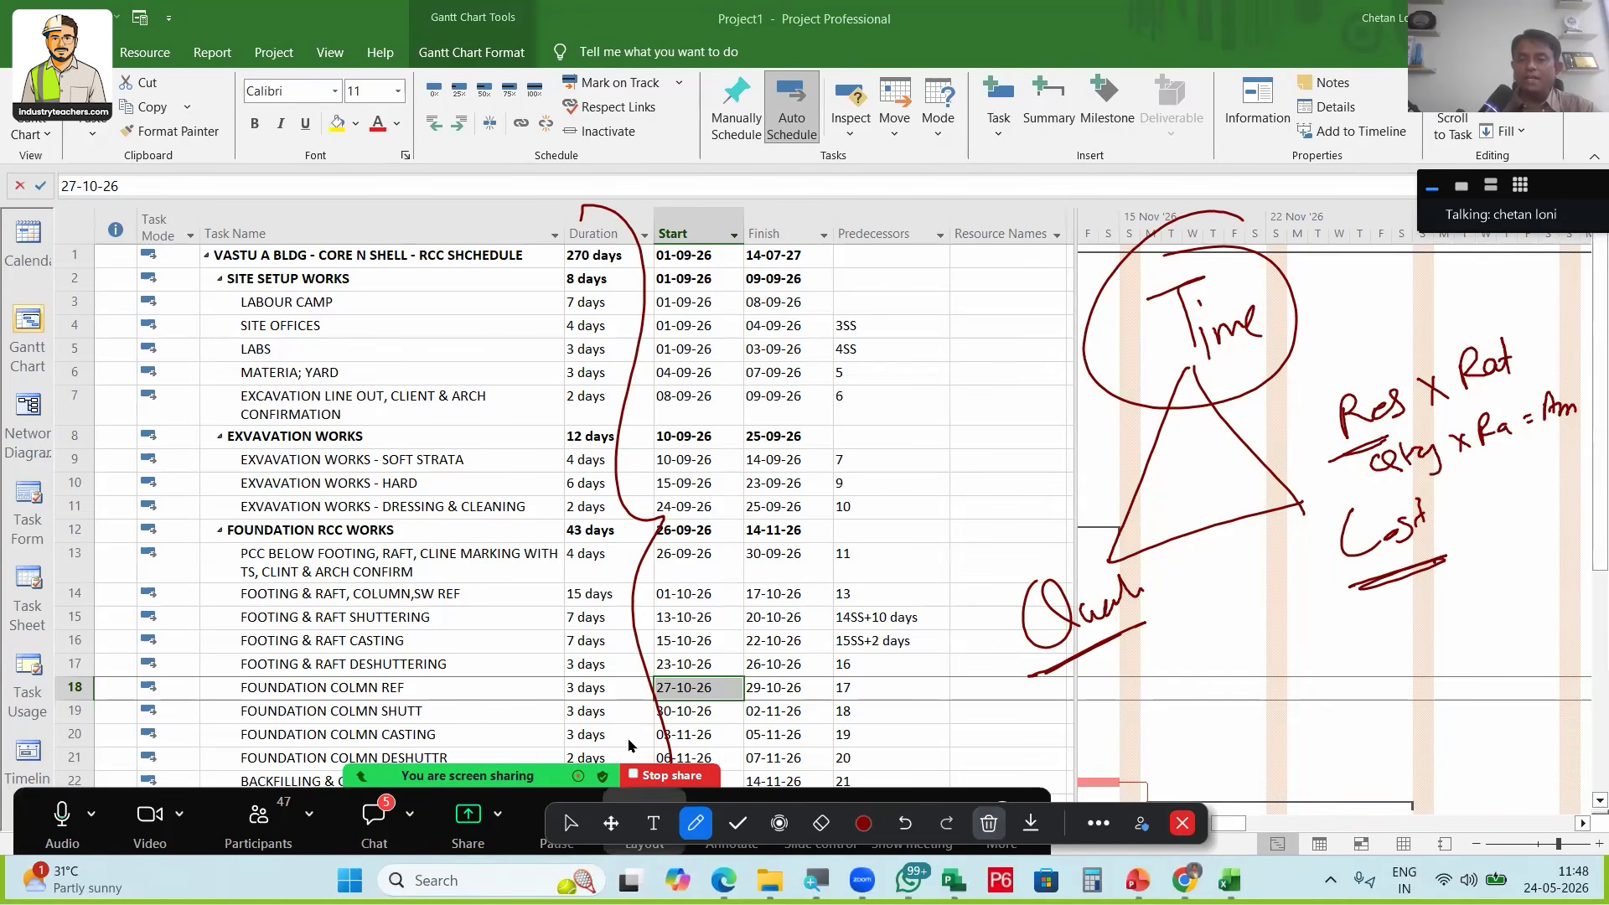
click(989, 822)
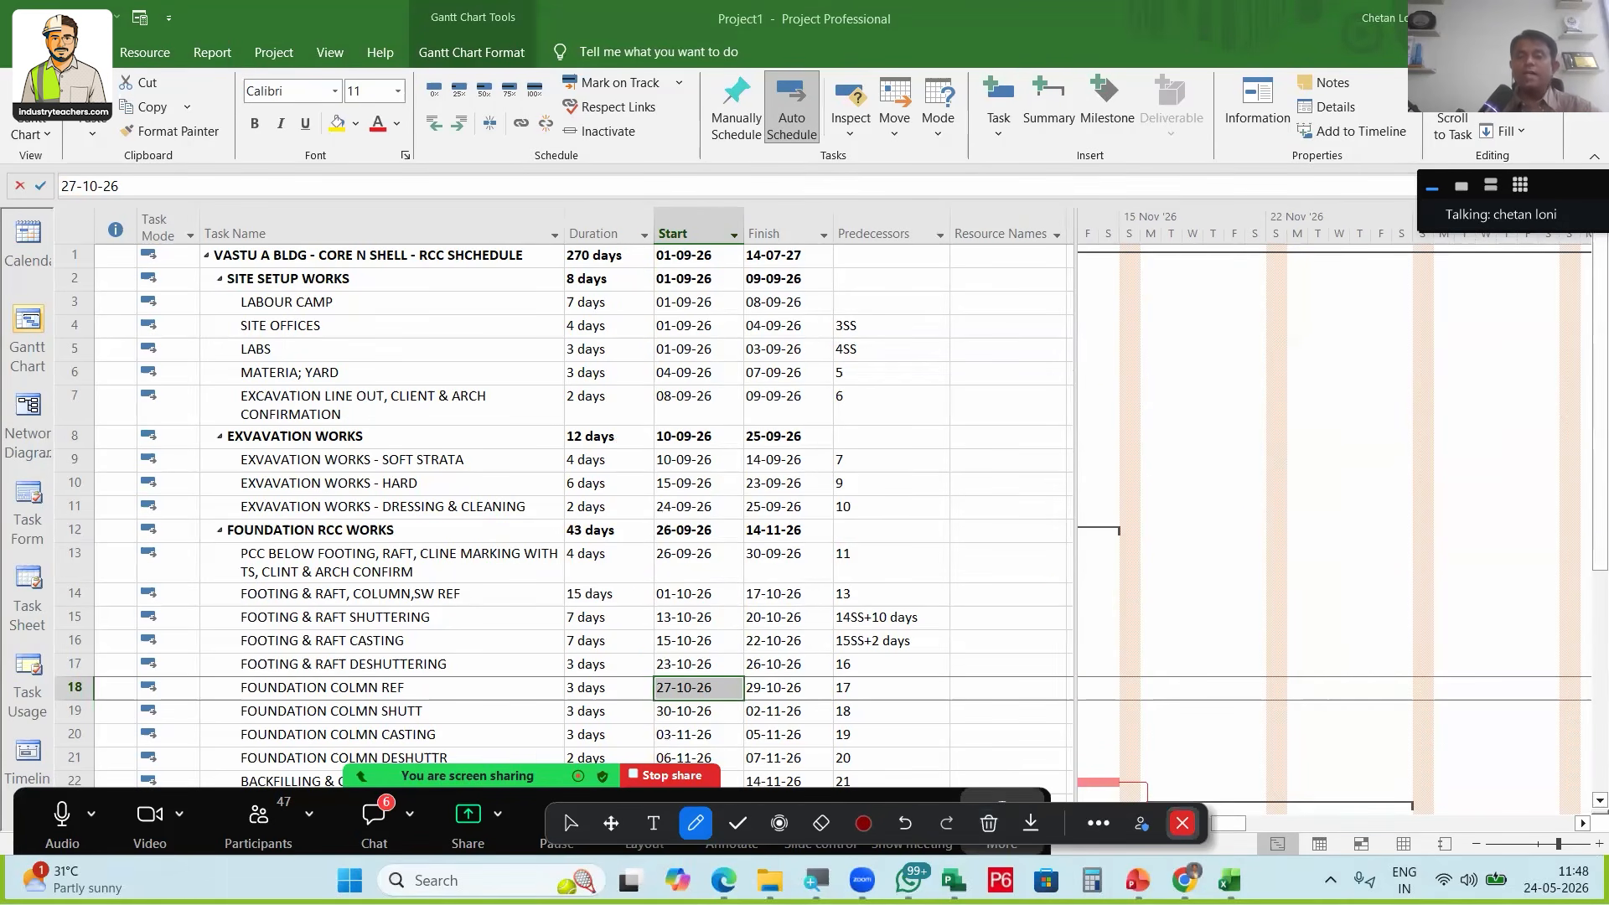
click(1181, 823)
mouse_move(816, 880)
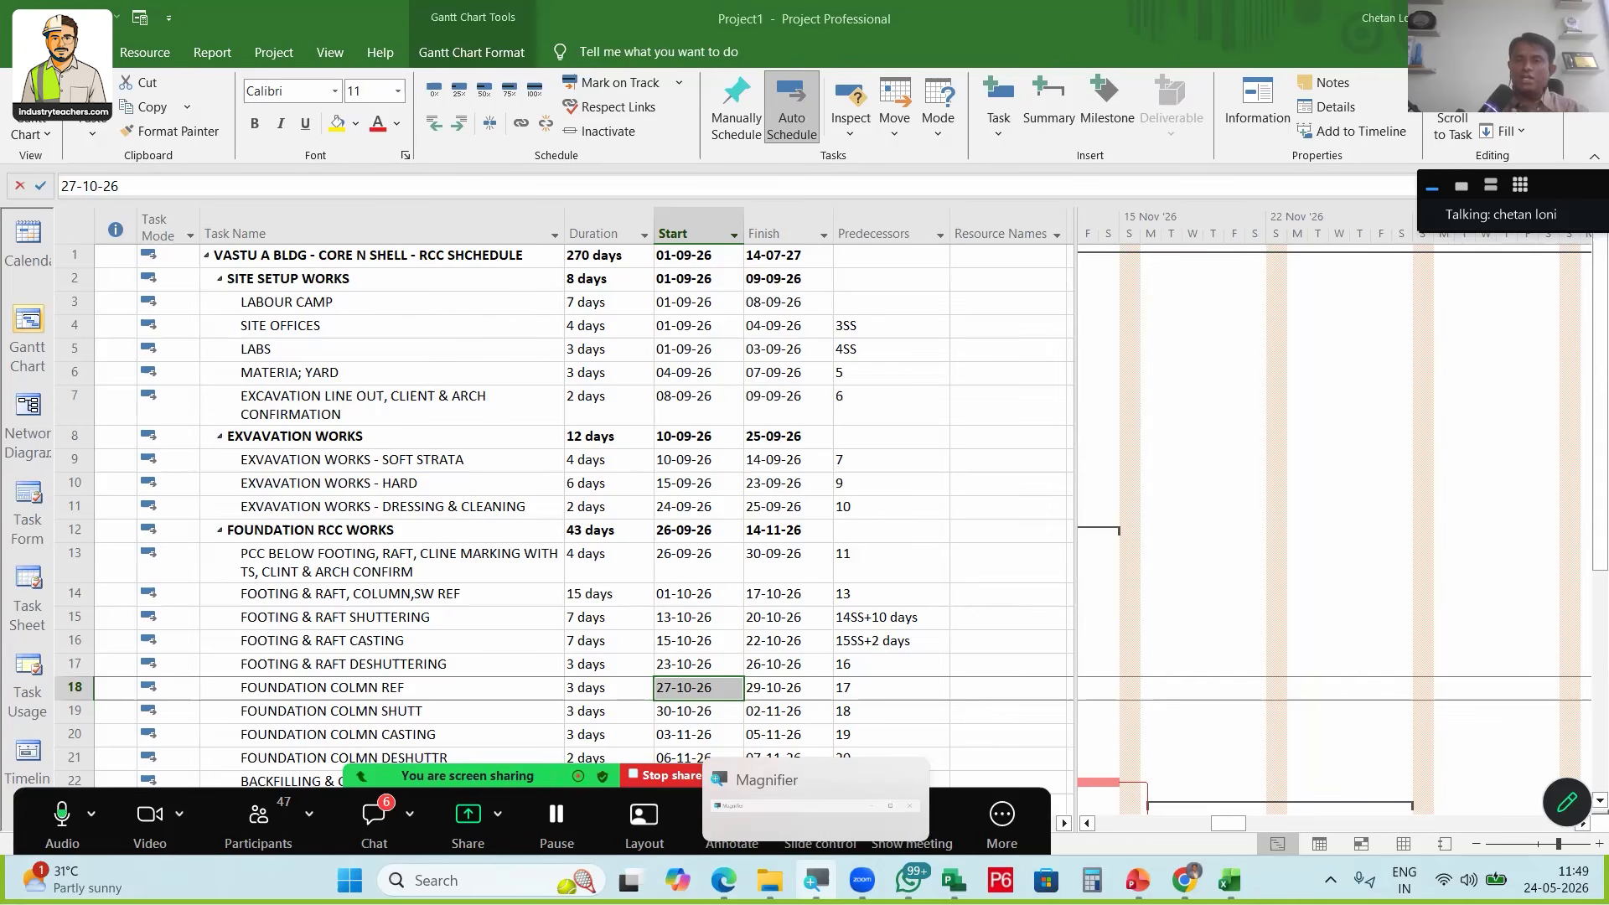
click(779, 619)
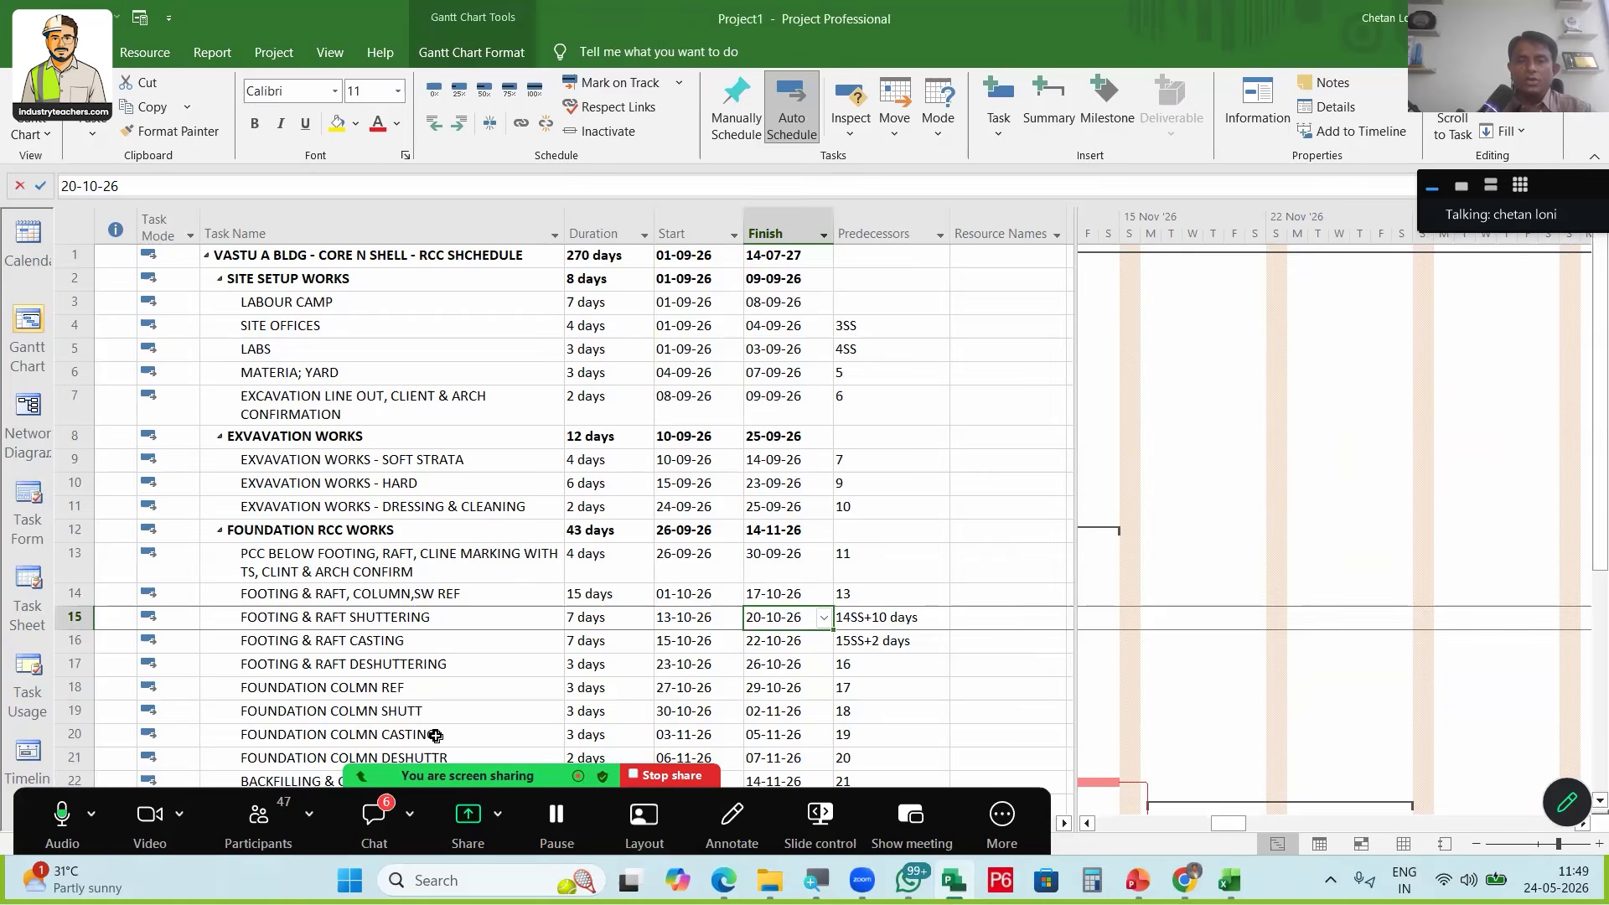
click(374, 822)
click(432, 482)
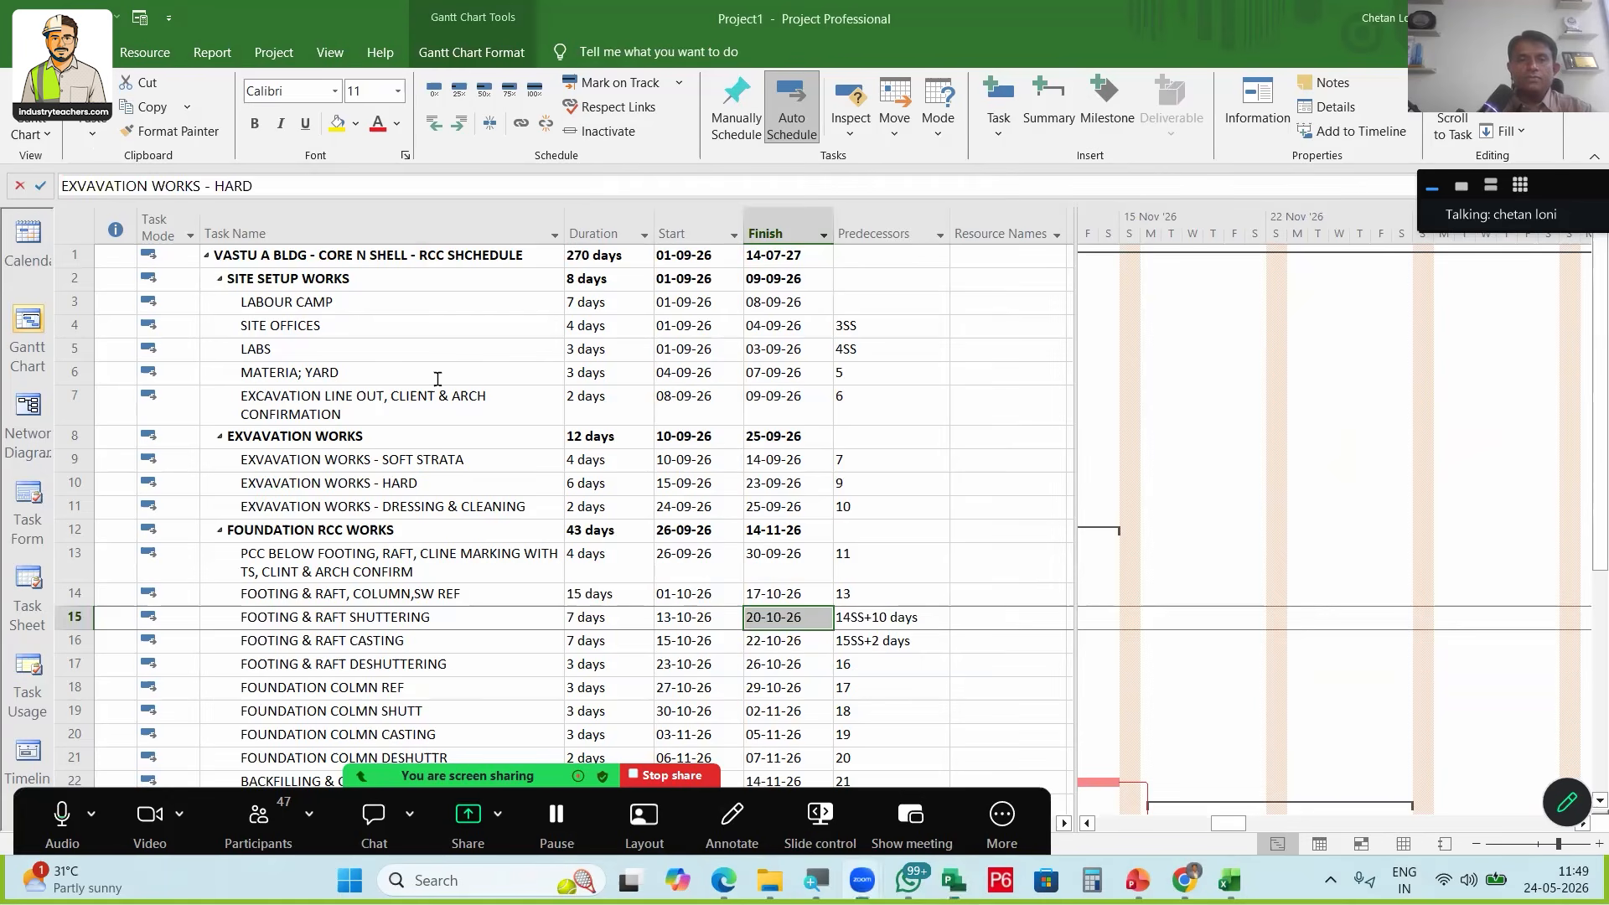
click(369, 372)
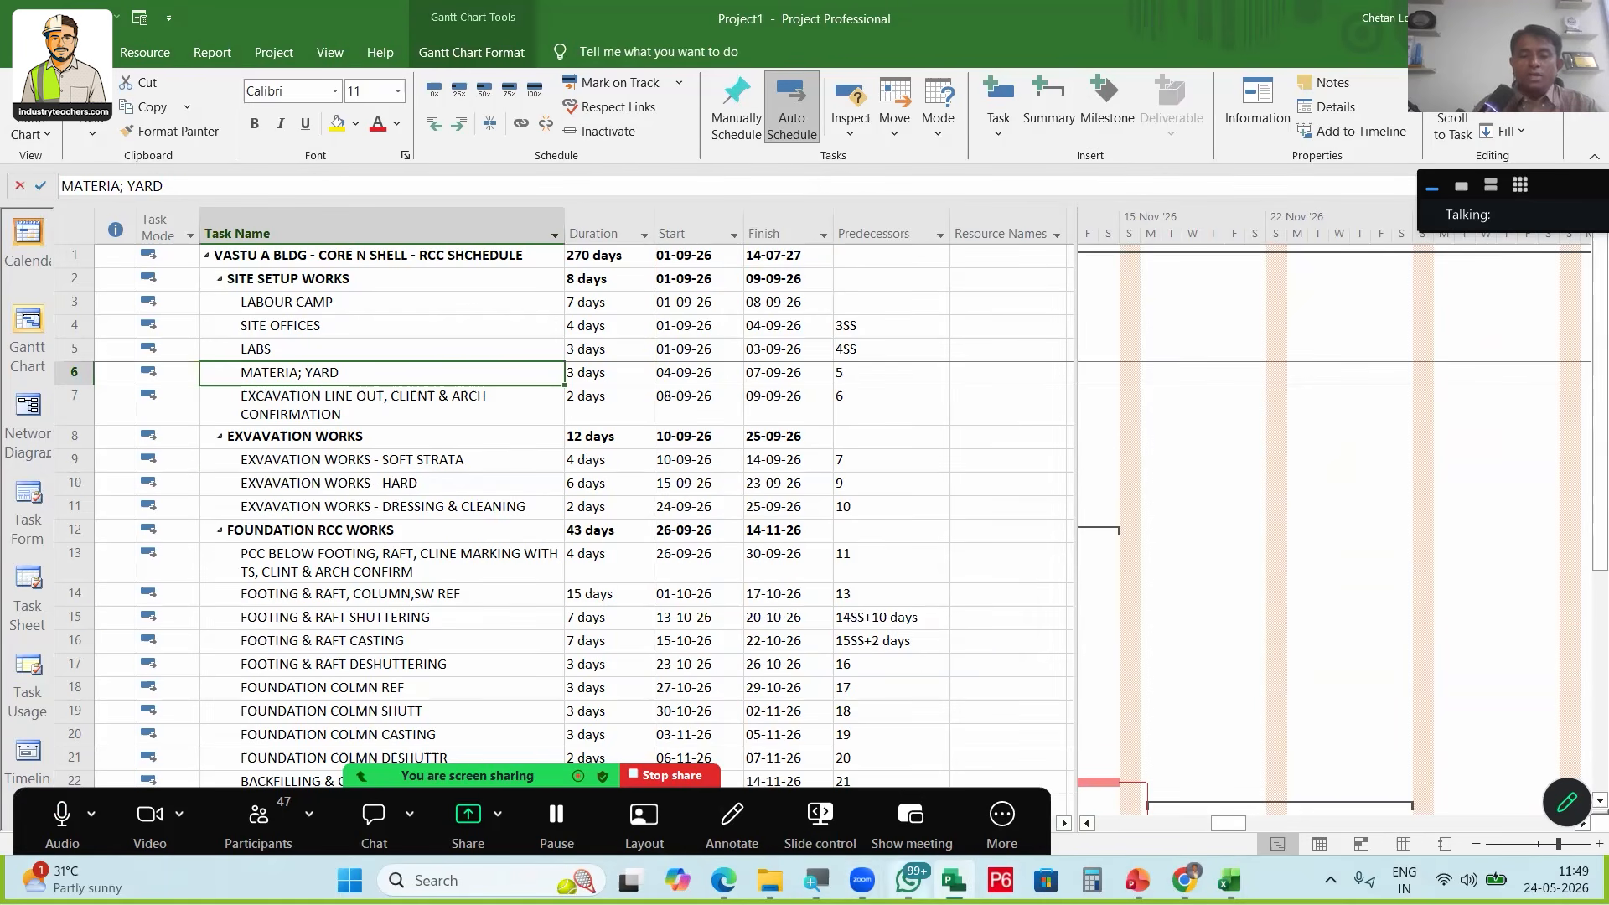
Switch to the Excel workbook Conventional-Estimate Budget_Apr26-Sample and bring up its RATES sheet
mouse_move(1228, 880)
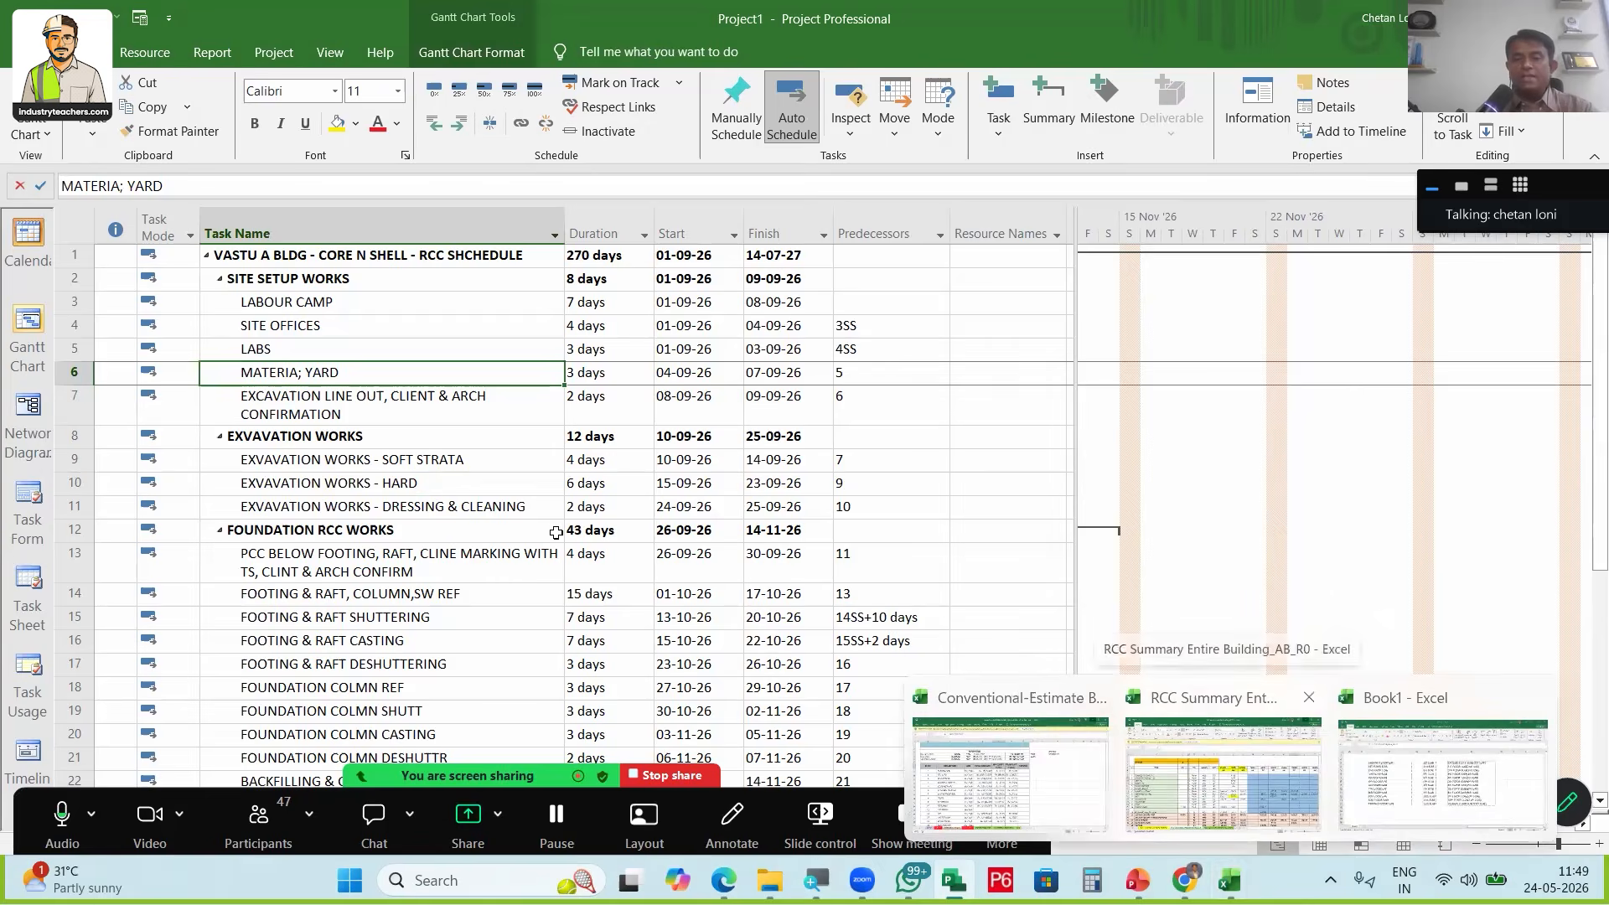
click(1014, 754)
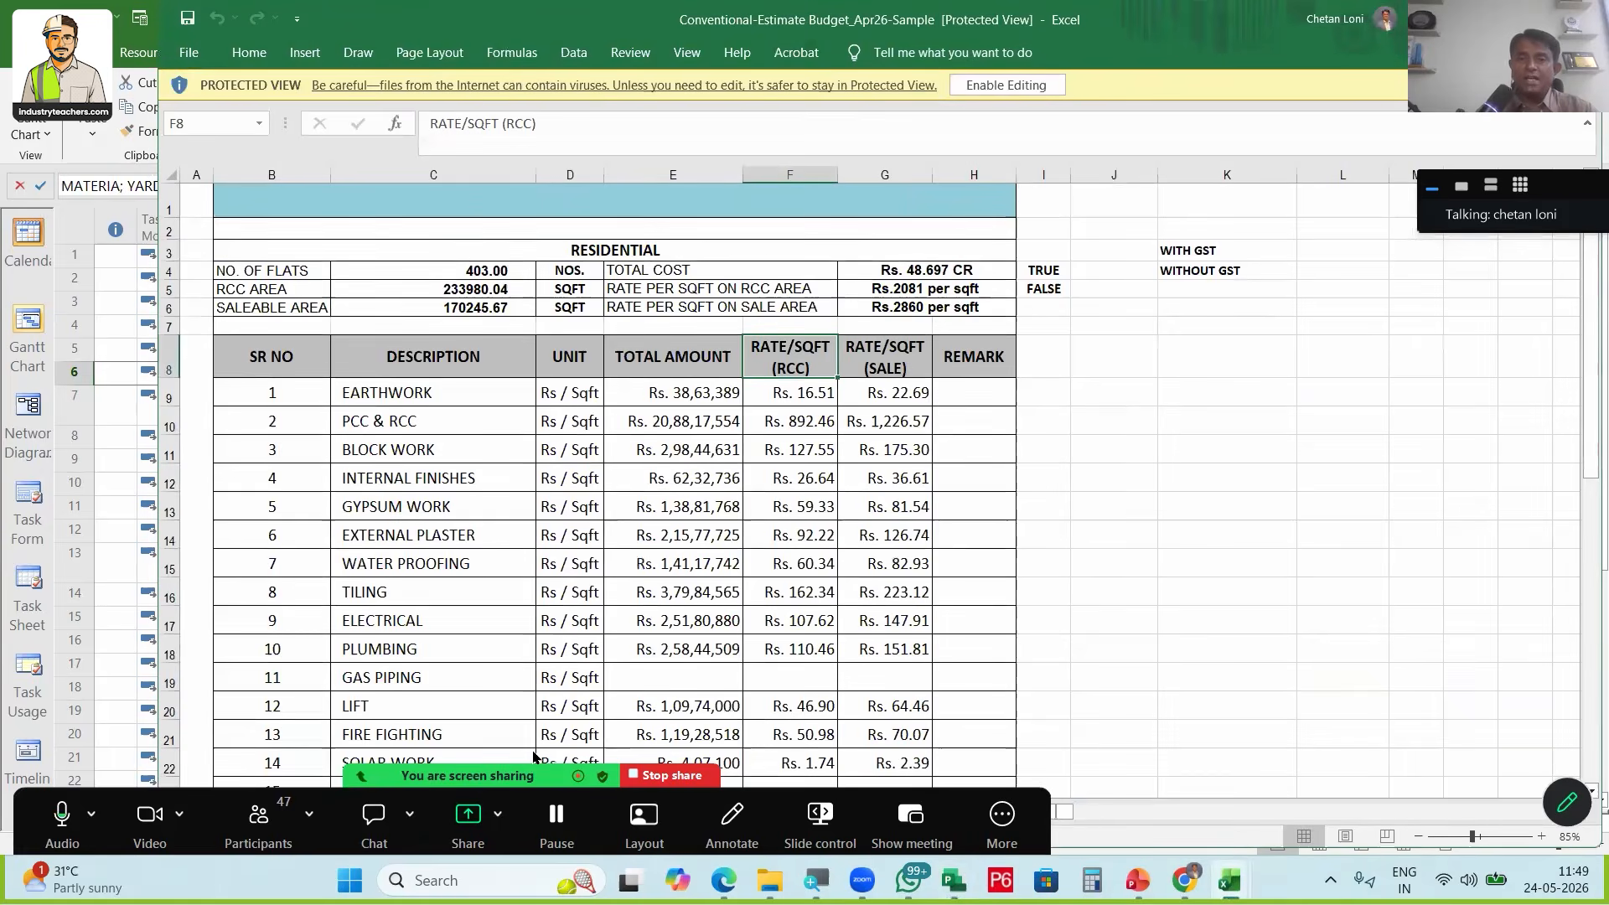
drag(536, 776, 832, 80)
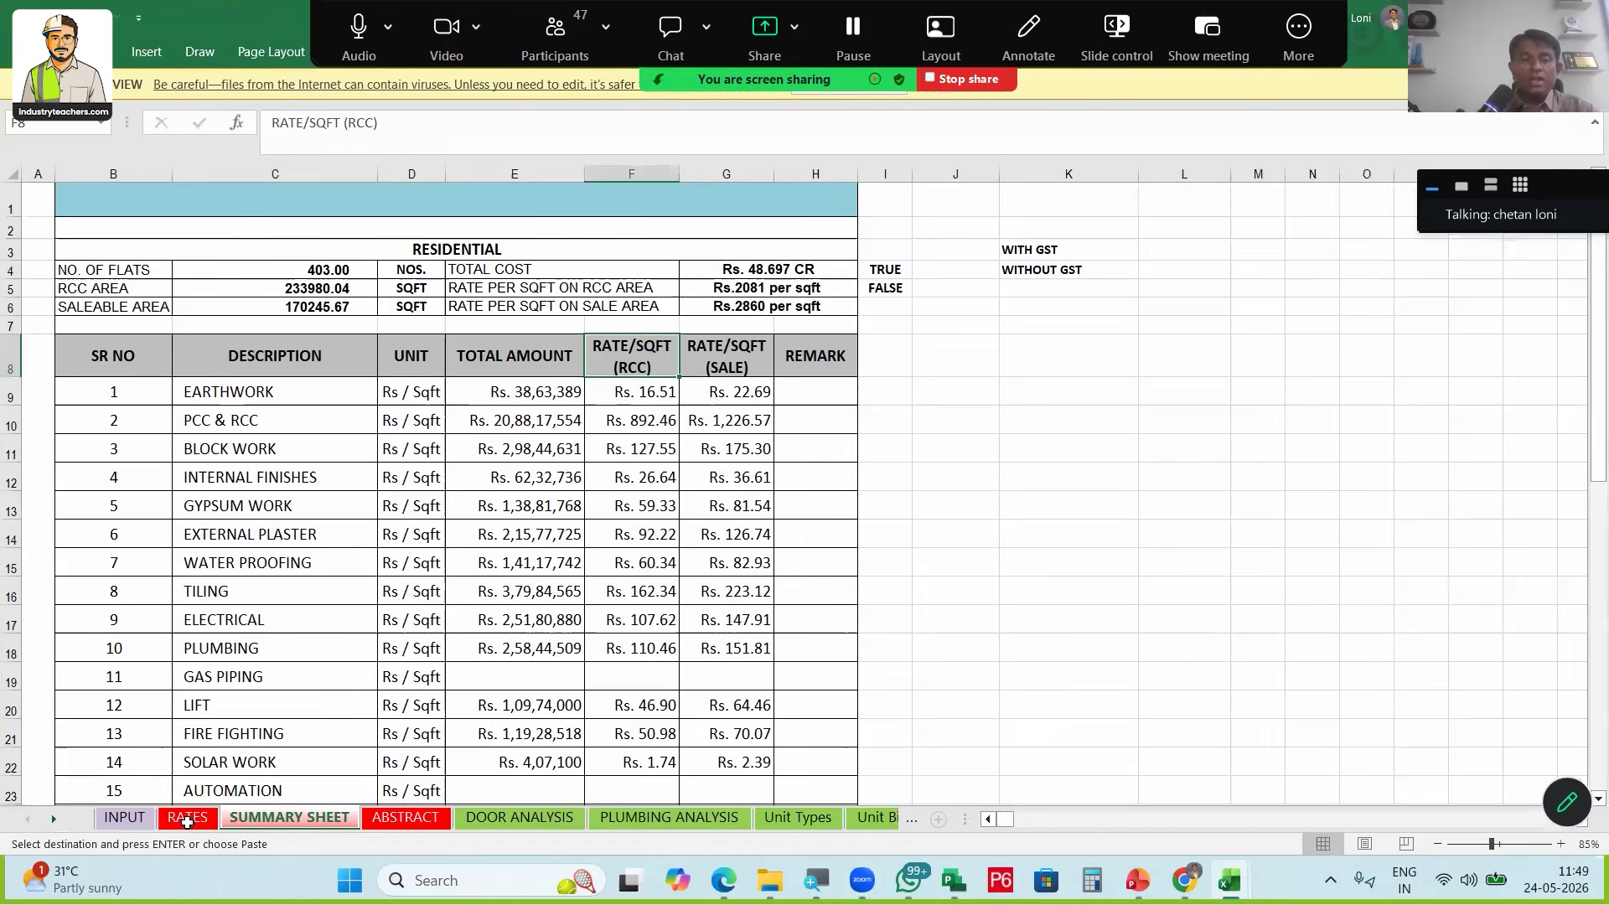
key(ctrl+Page_Up)
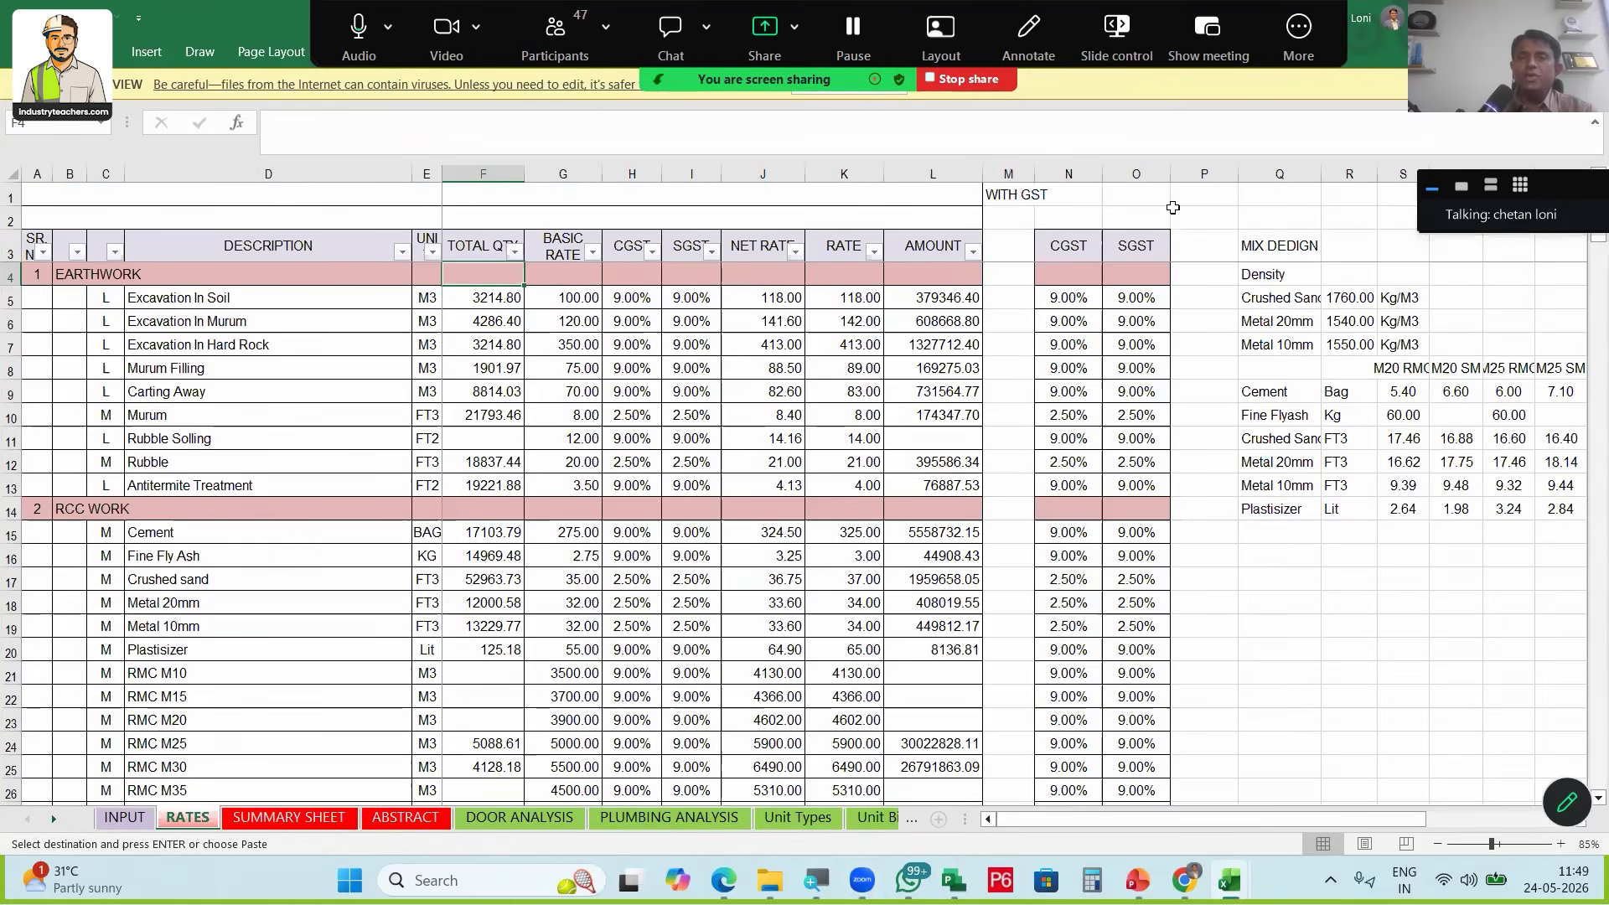
Examine the L, M and M+L codes of the earthwork, RCC and masonry items on the RATES sheet
drag(106, 318, 108, 391)
scroll(151, 528, down, 5)
scroll(152, 526, up, 5)
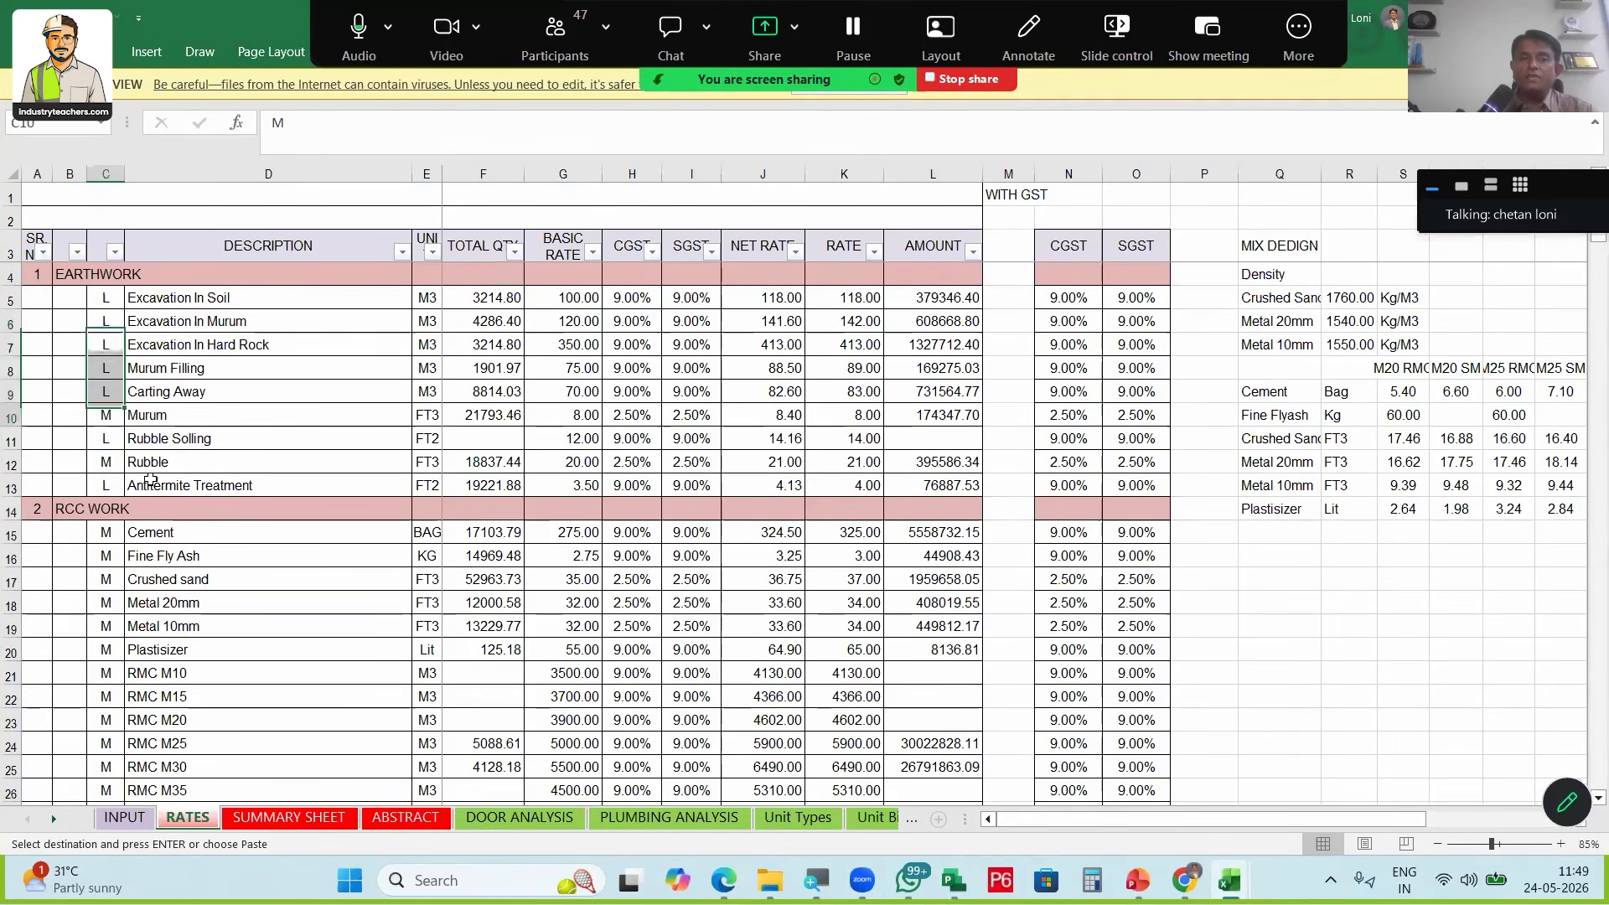
click(105, 414)
scroll(109, 545, down, 7)
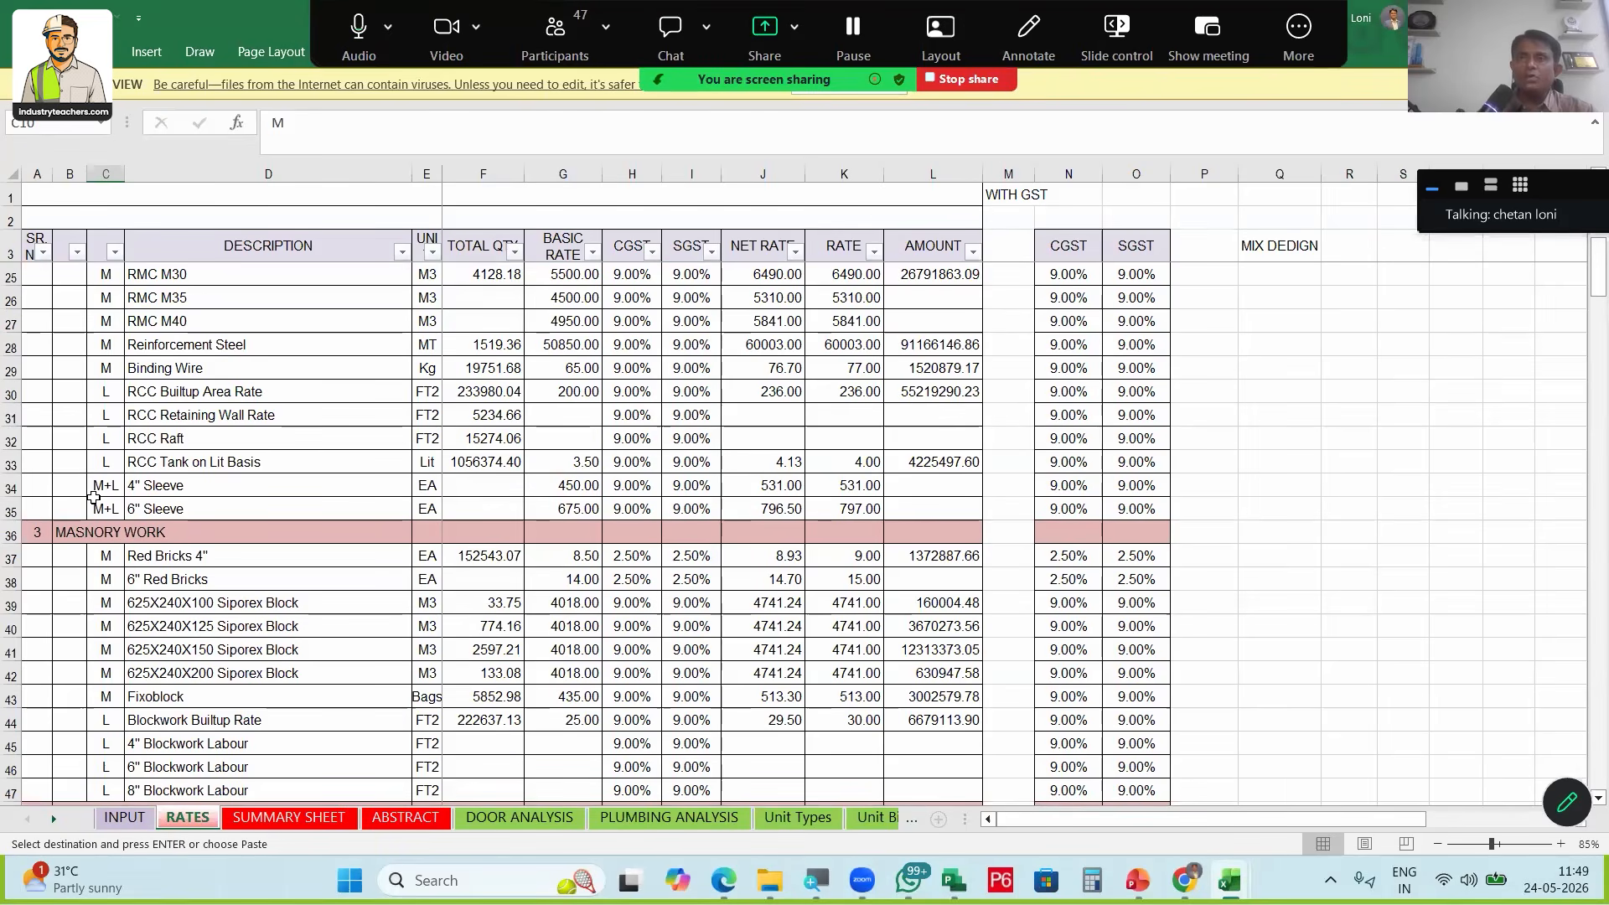
drag(97, 486, 102, 508)
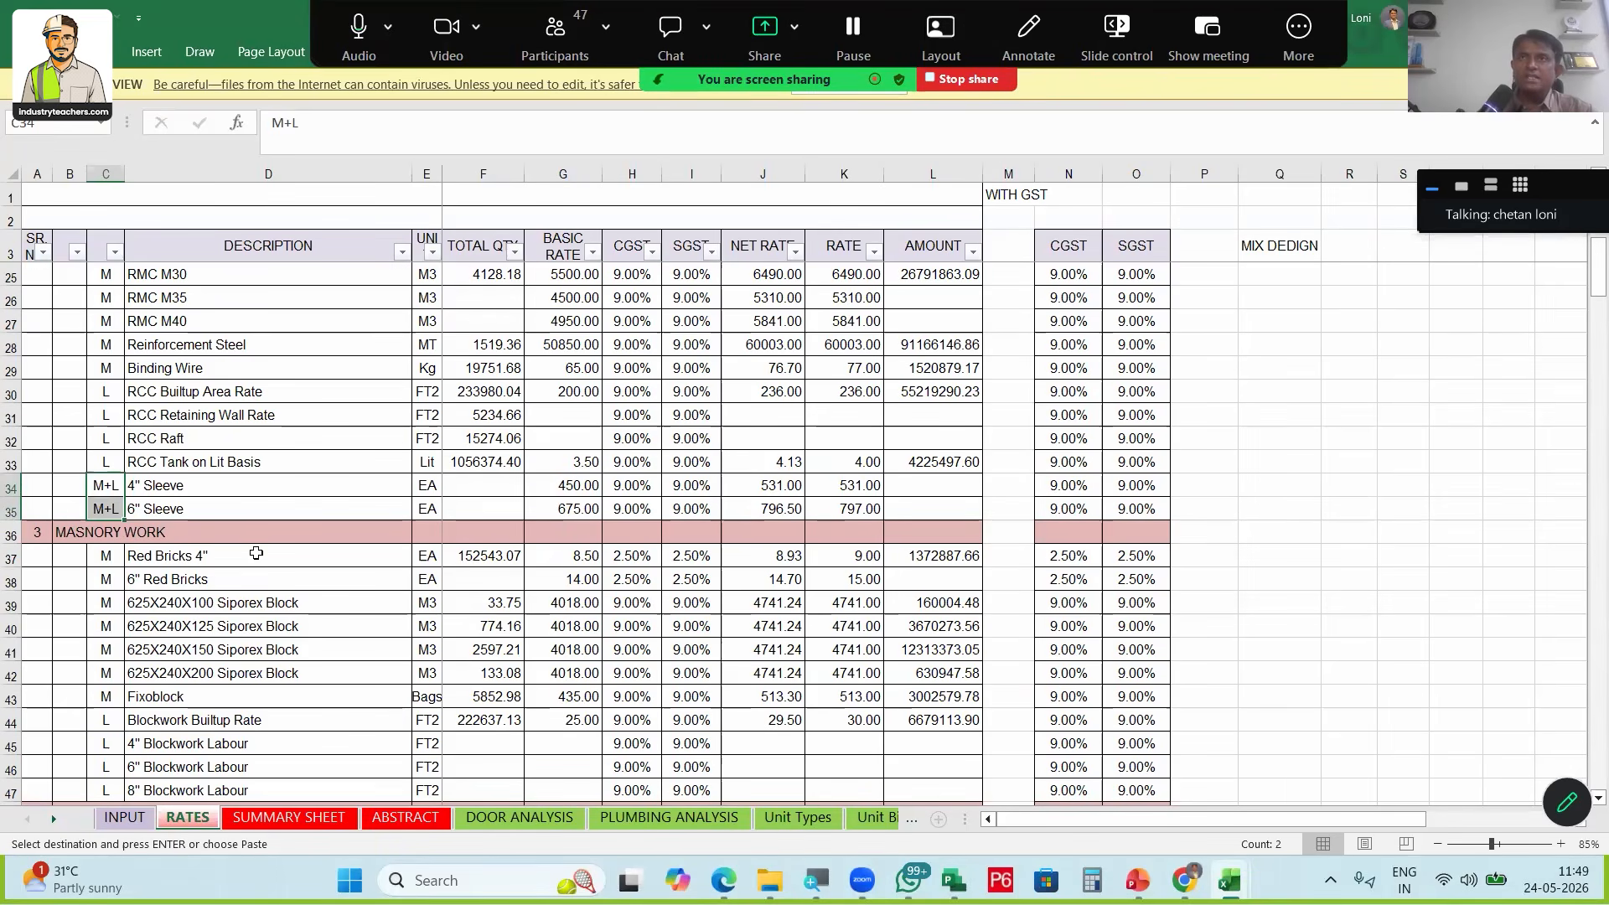
scroll(224, 494, up, 7)
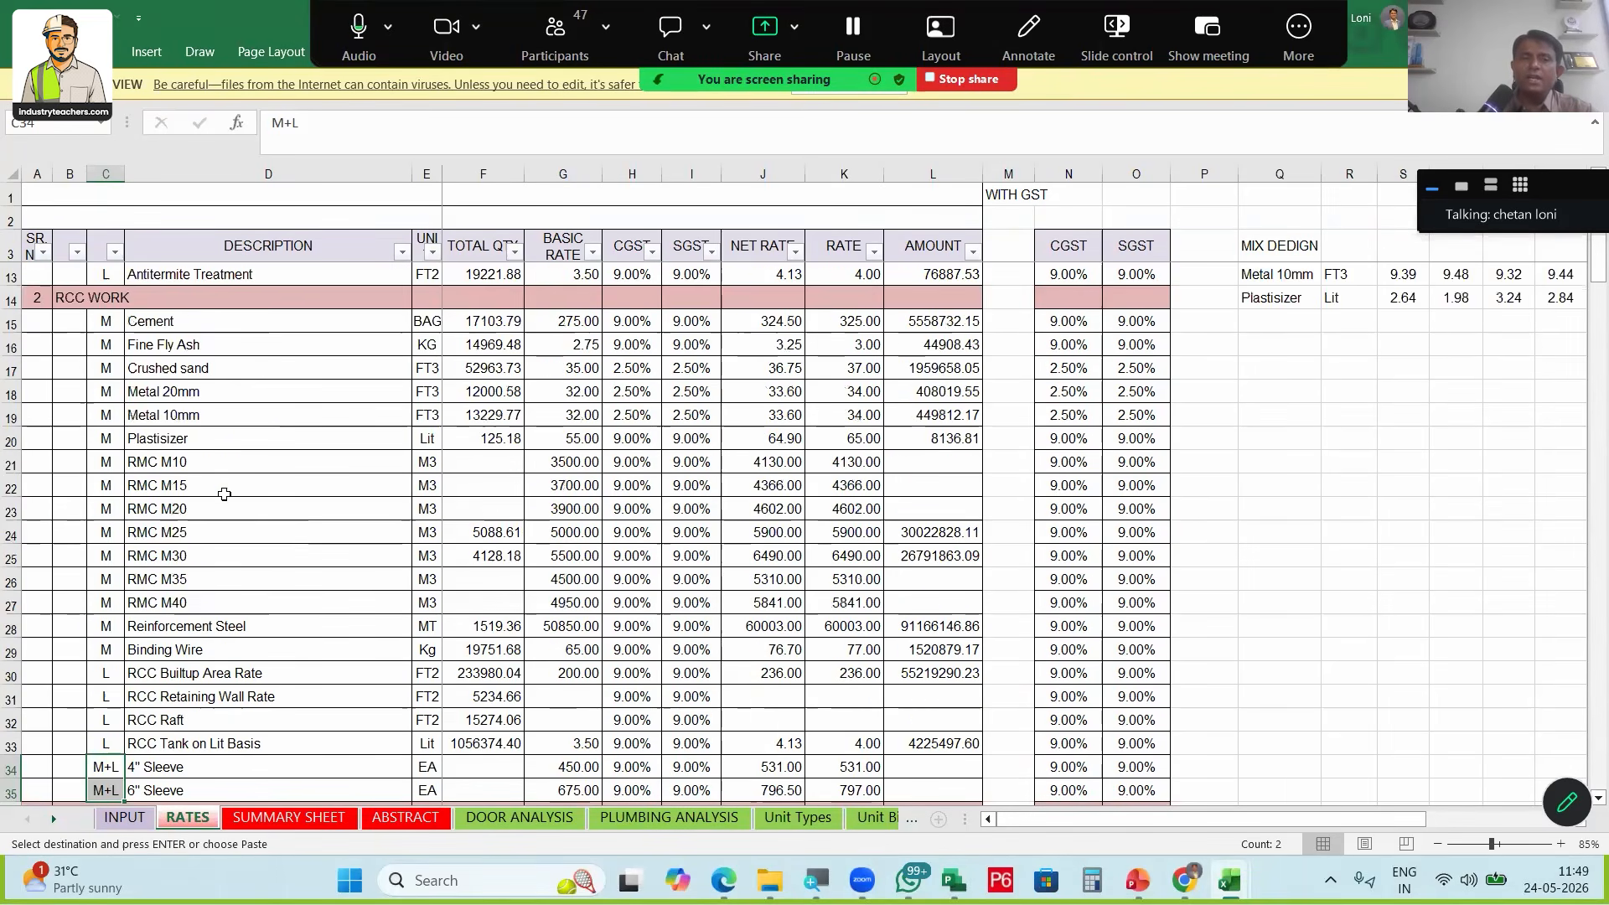
Review the earthwork and RCC rates, the SUMMARY SHEET cost breakdown and the ABSTRACT sheet of the budget workbook
scroll(404, 566, down, 2)
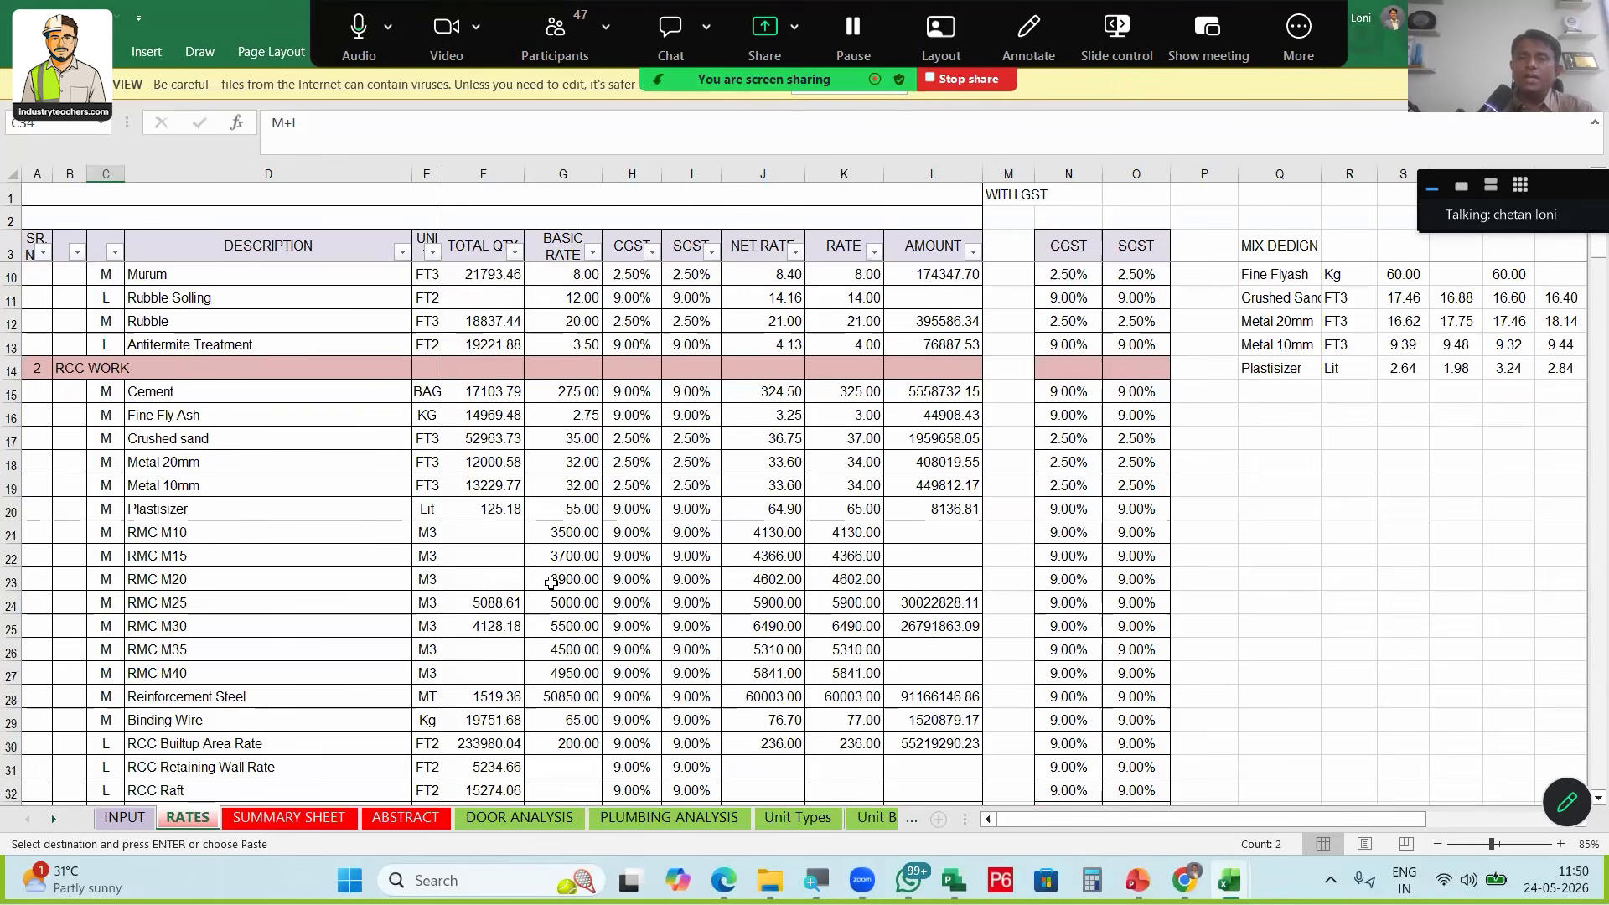
scroll(581, 736, up, 2)
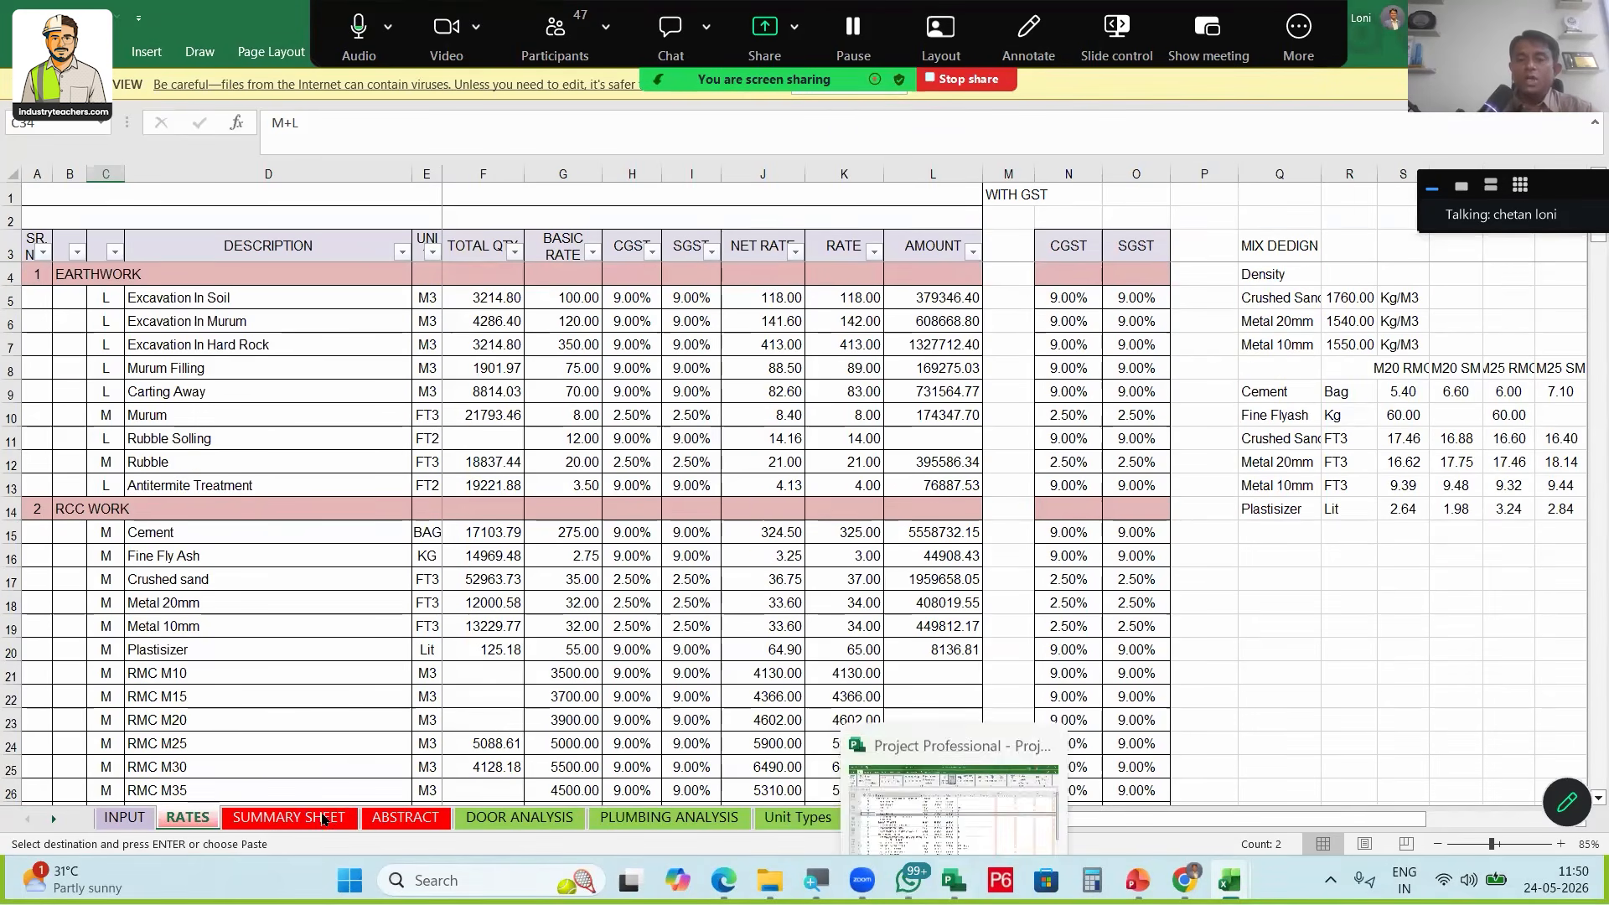
key(ctrl+Page_Down)
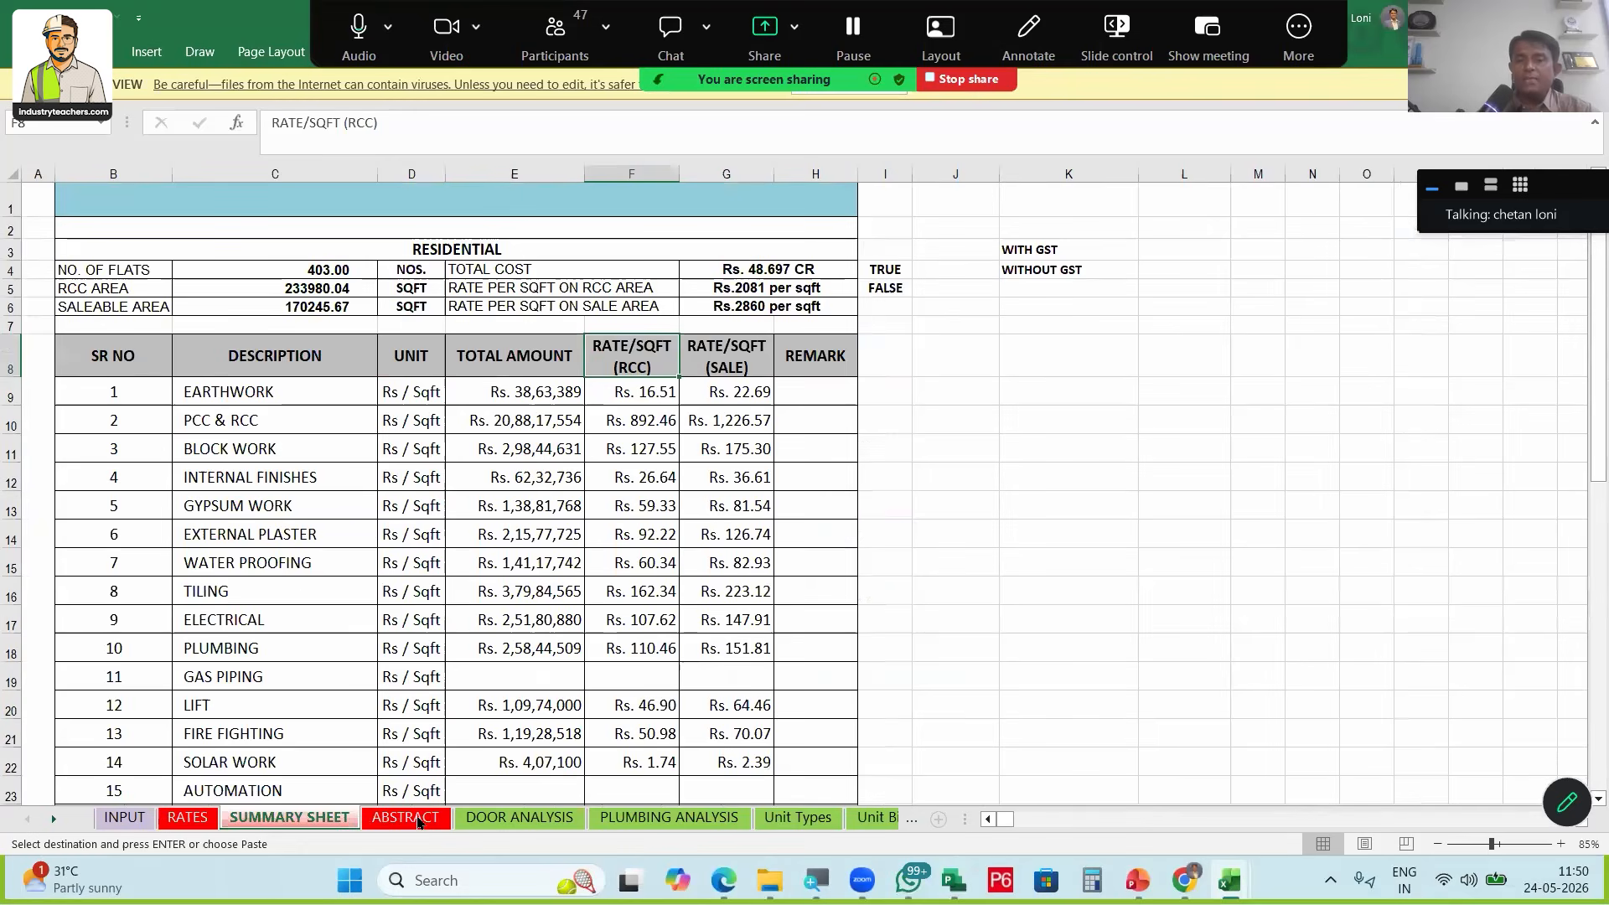
key(ctrl+Page_Down)
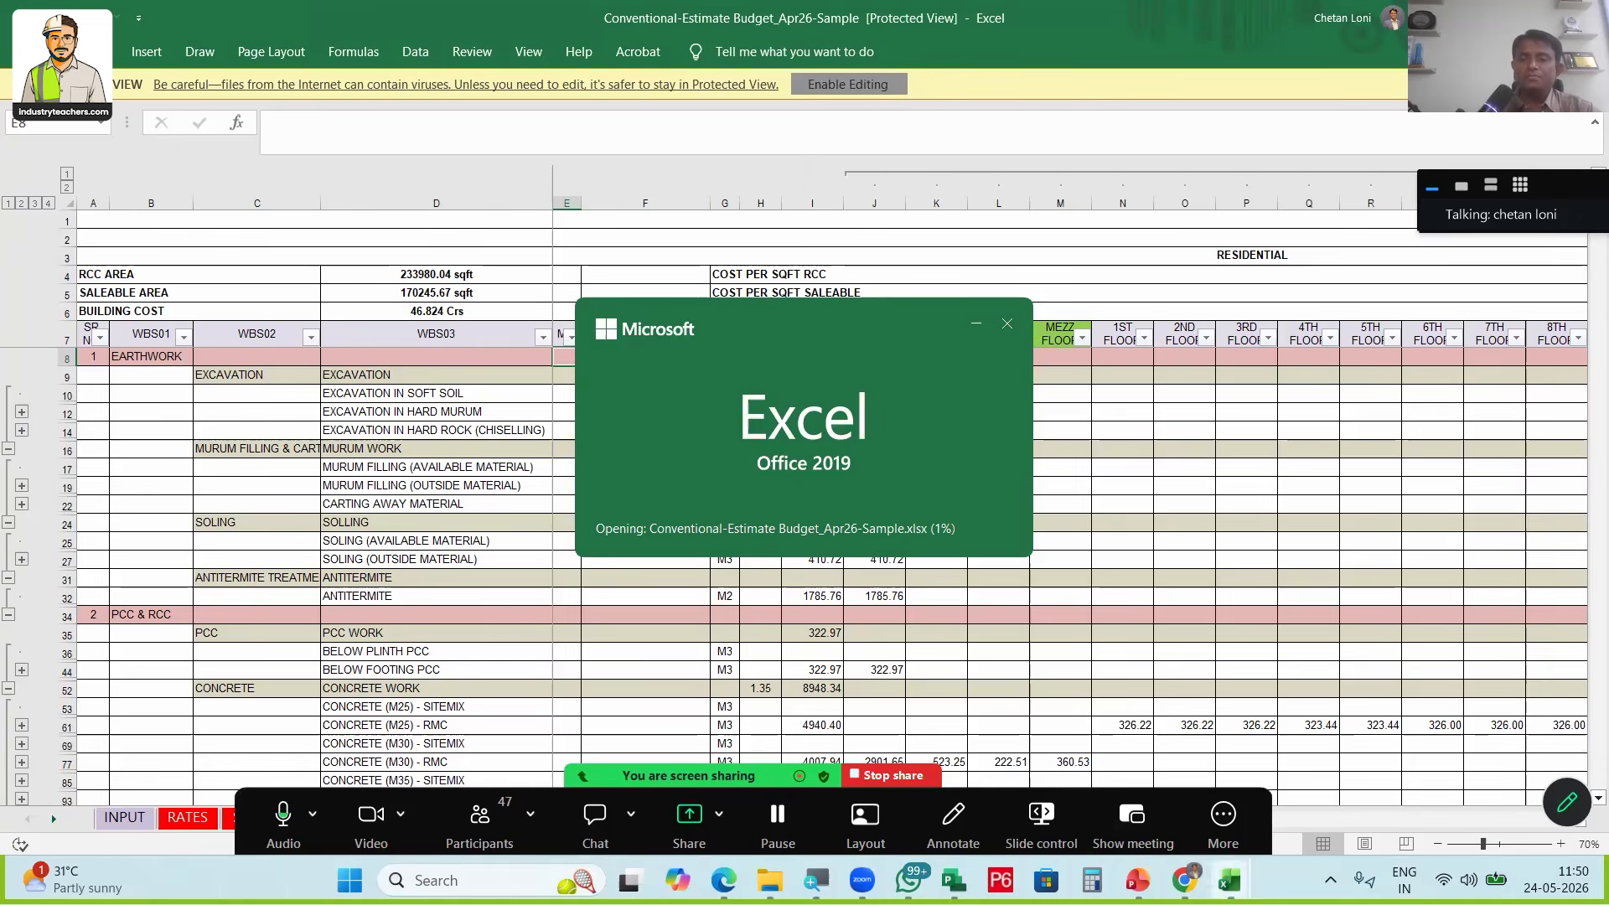
Switch to the Project schedule, circle the 43 days and 25 days durations, and bracket the FOUNDATION RCC WORKS tasks
click(954, 880)
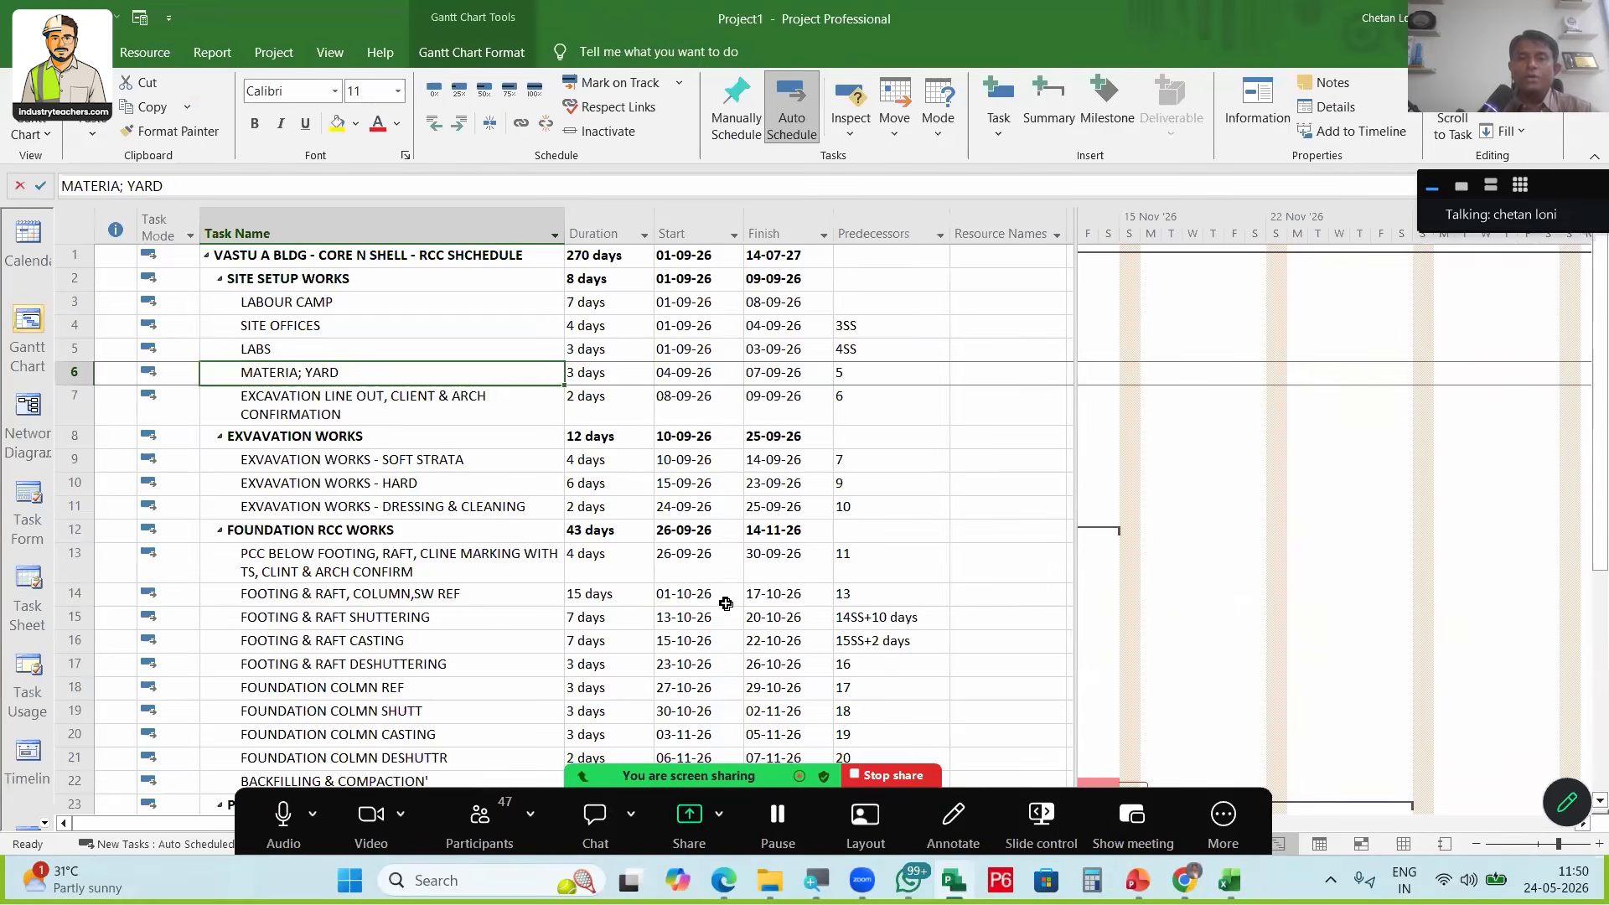
scroll(723, 612, down, 3)
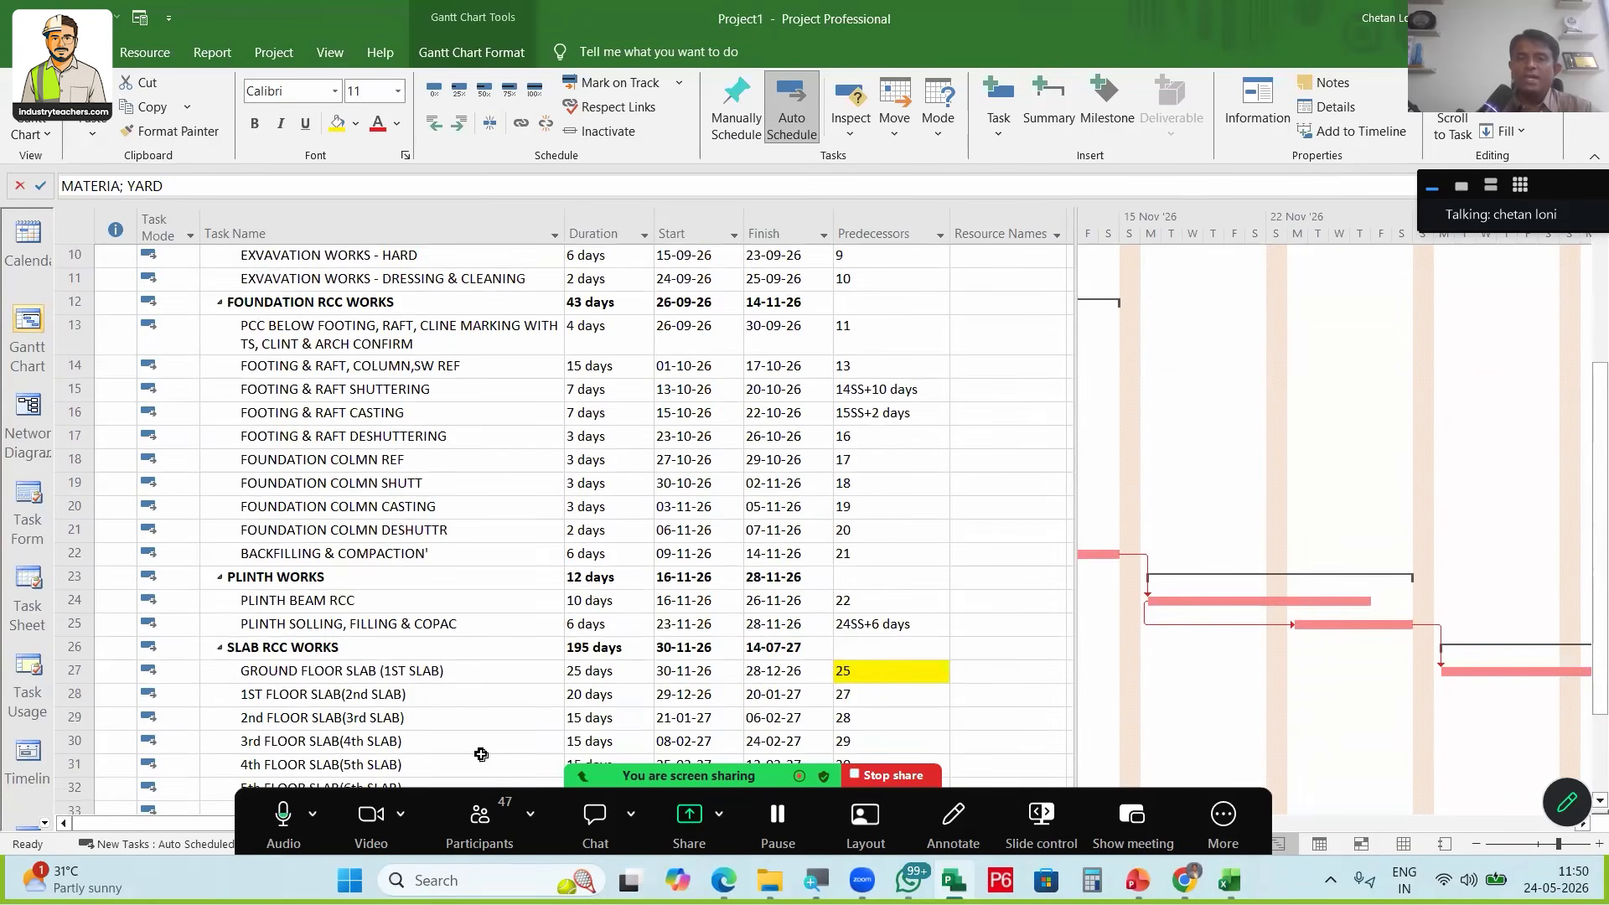
drag(610, 285, 603, 283)
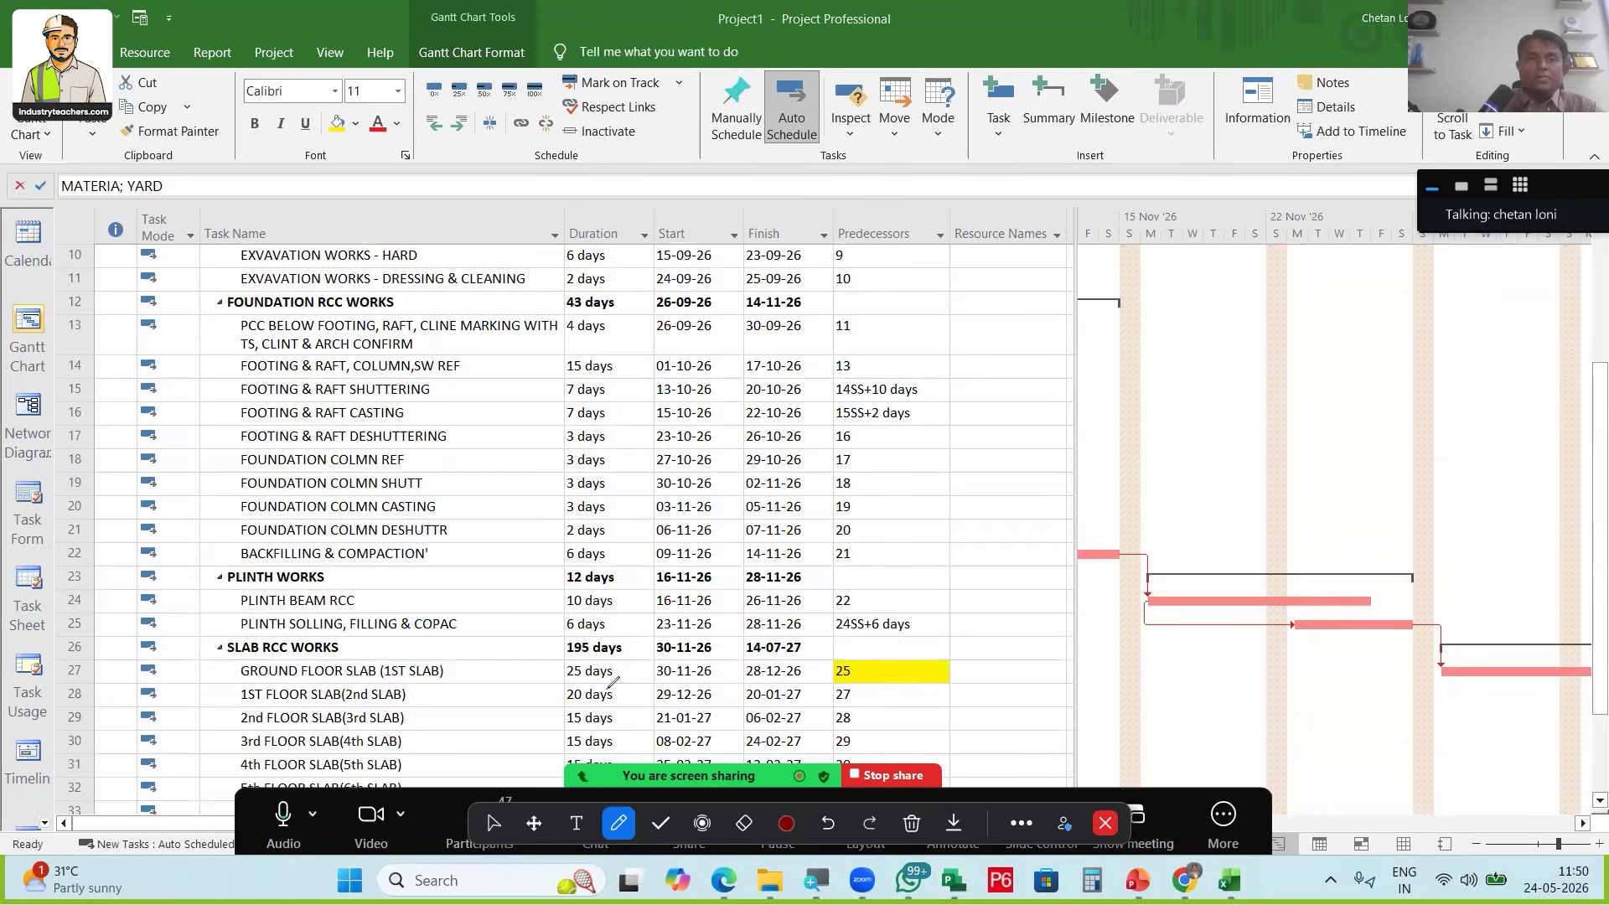
mouse_move(620, 647)
mouse_down()
mouse_move(578, 687)
mouse_move(634, 662)
mouse_up()
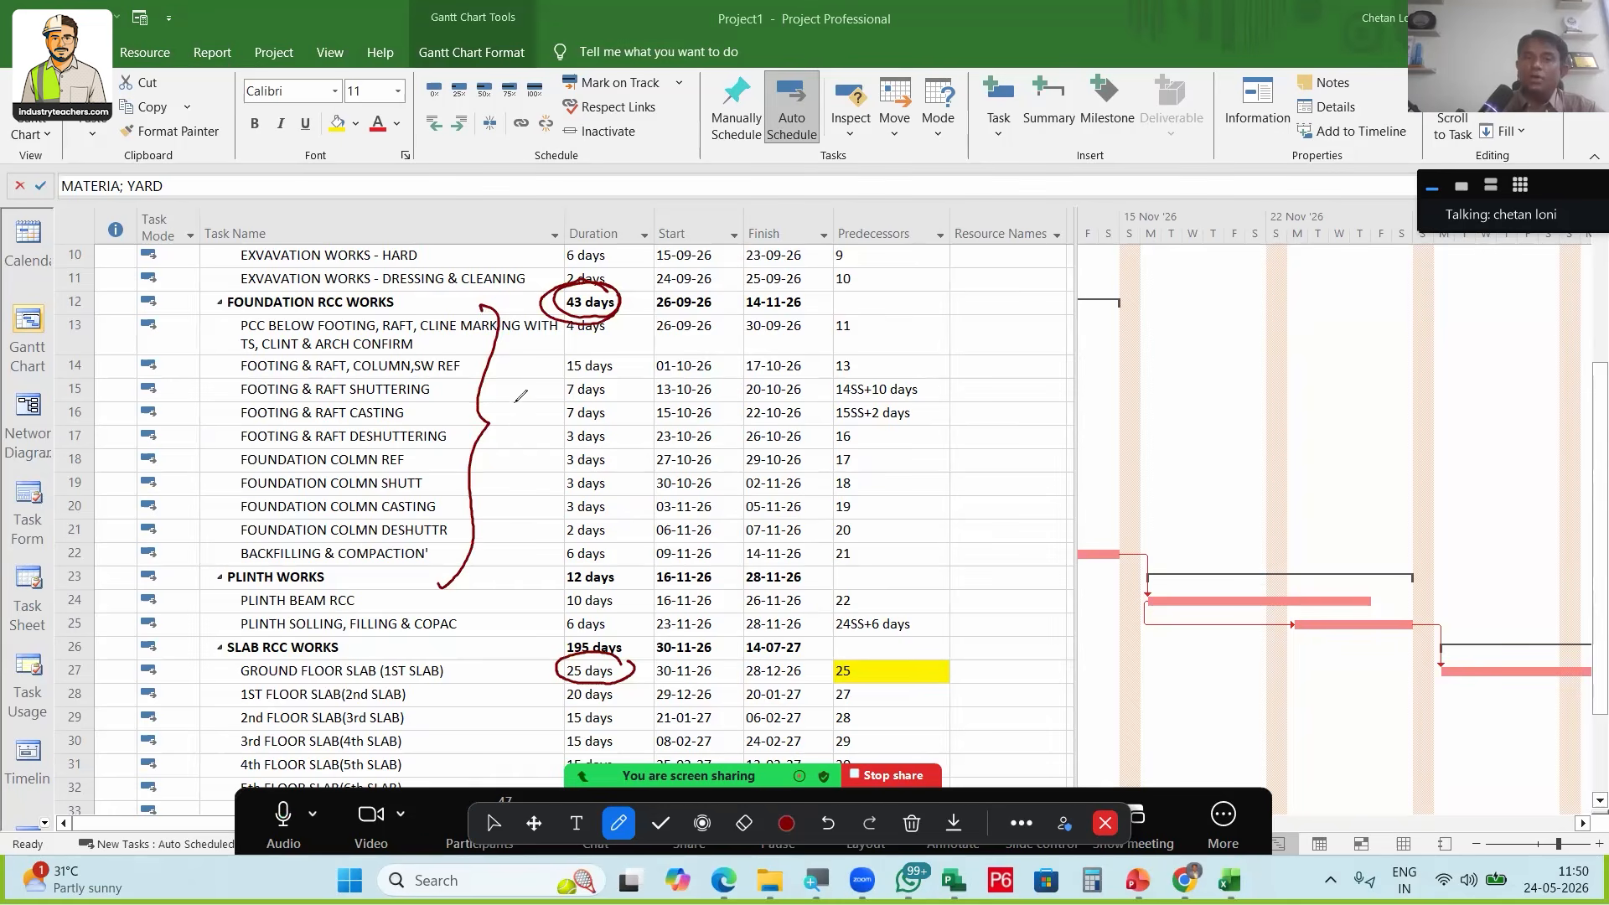
Write micro beside the bracketed foundation tasks and underline it twice
drag(501, 402, 560, 415)
click(550, 365)
mouse_move(578, 383)
mouse_down()
mouse_move(593, 400)
mouse_move(633, 380)
mouse_up()
drag(511, 455, 657, 397)
drag(657, 397, 525, 461)
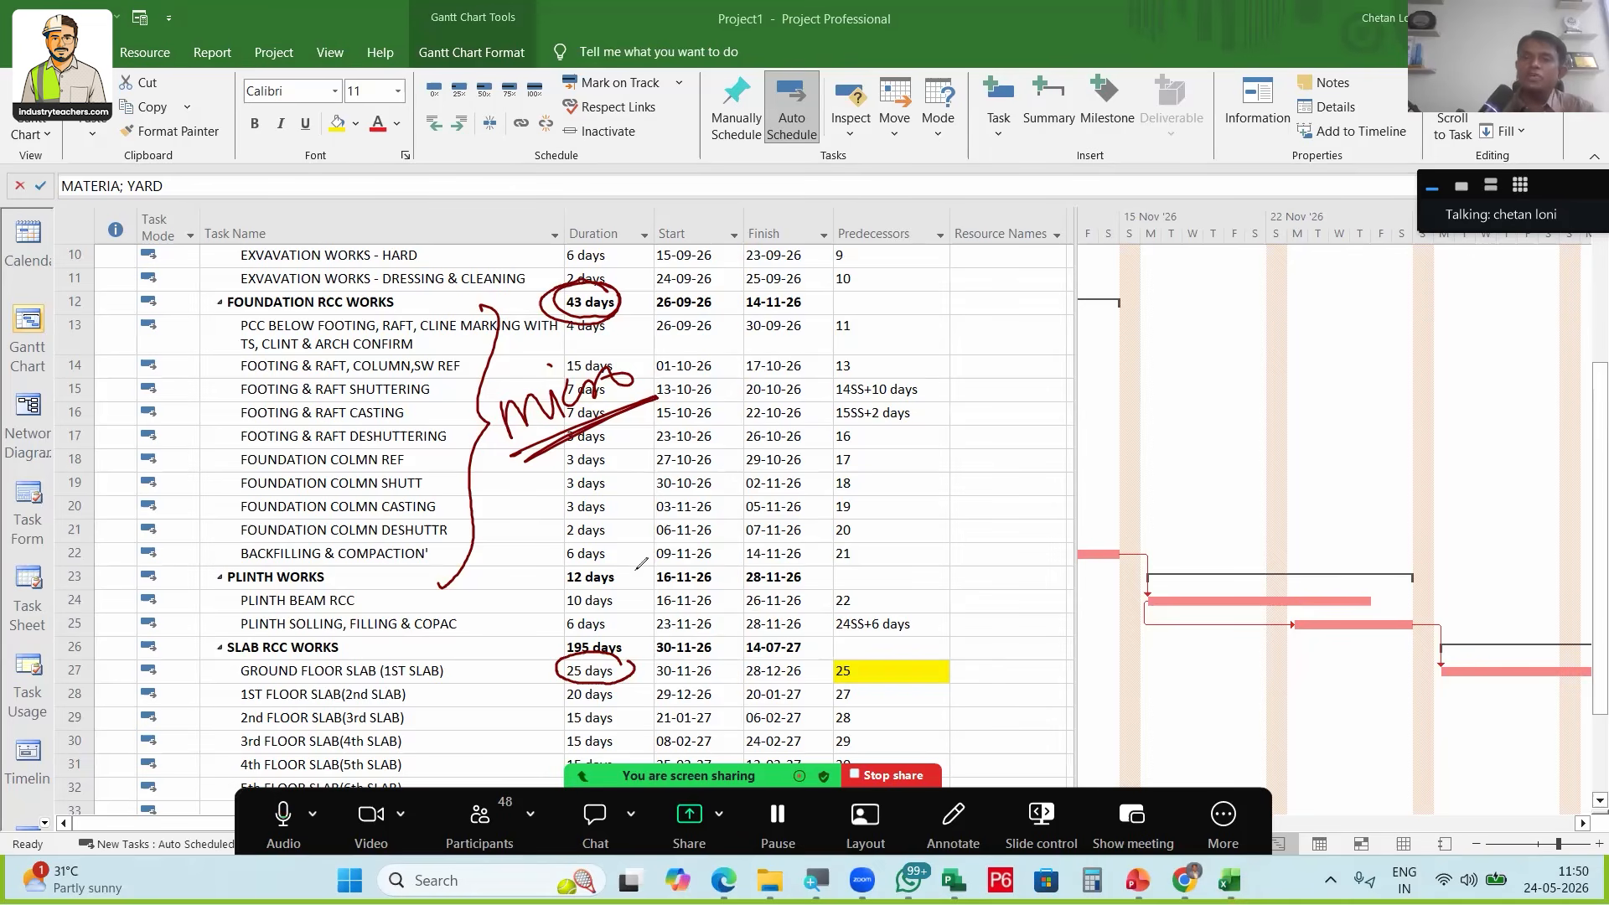
Draw a line from the circled ground floor slab duration into the Gantt chart, and clear all drawings
drag(634, 667, 1129, 501)
drag(1132, 502, 1240, 490)
drag(1257, 425, 1267, 469)
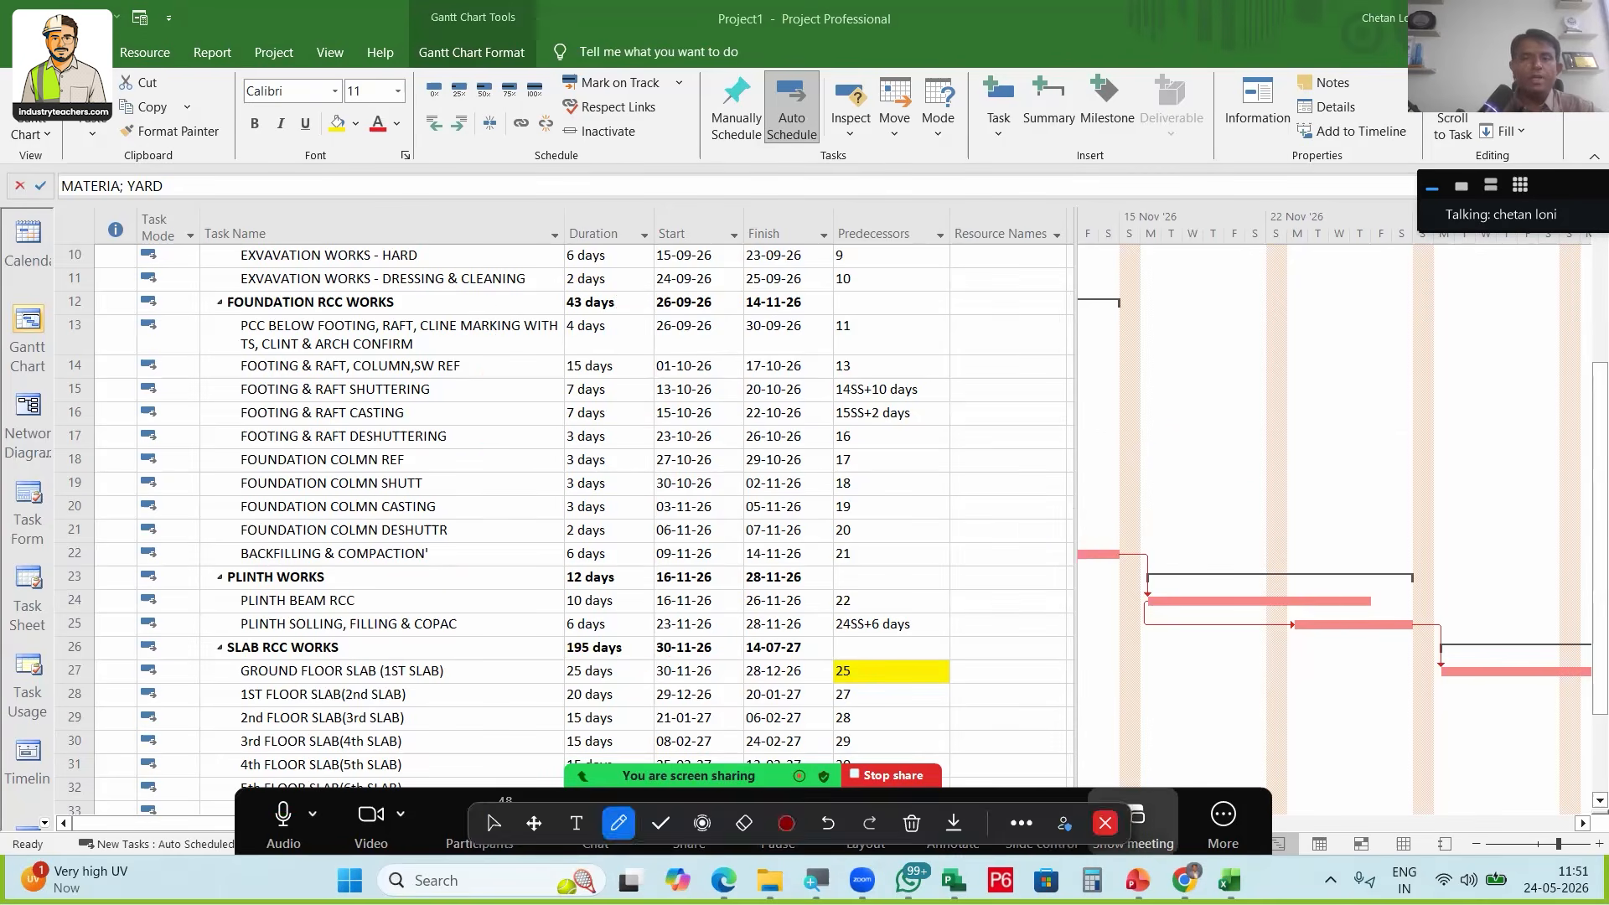
click(608, 436)
Look at the construction project resources slide in PowerPoint, and return to Project to open the Resource Sheet view
mouse_move(1140, 871)
click(1023, 775)
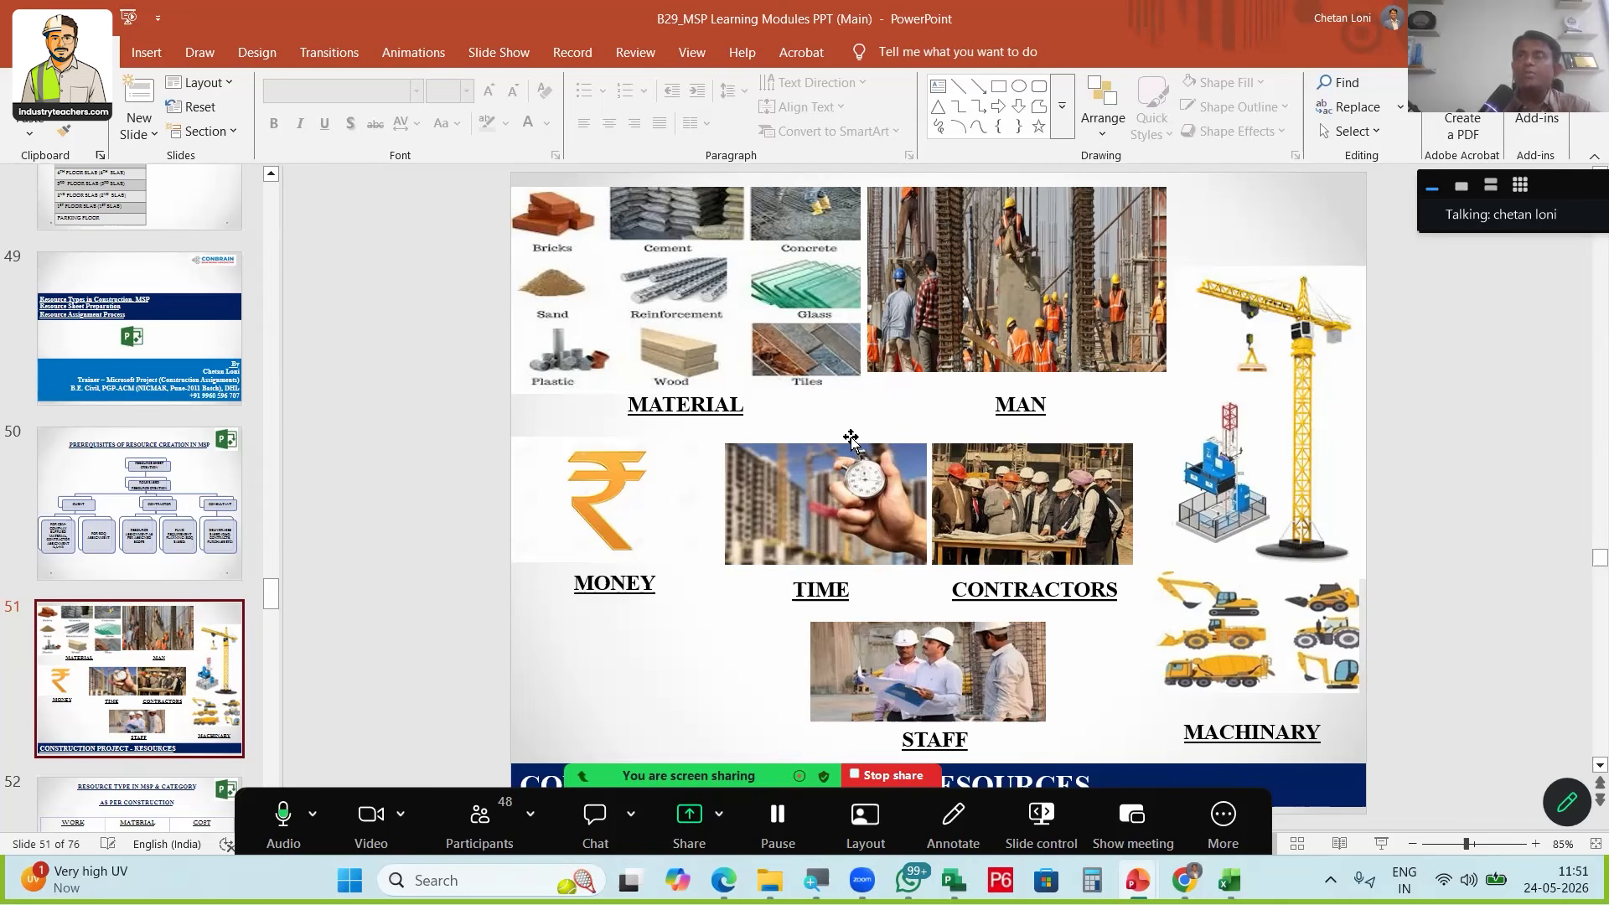
click(957, 882)
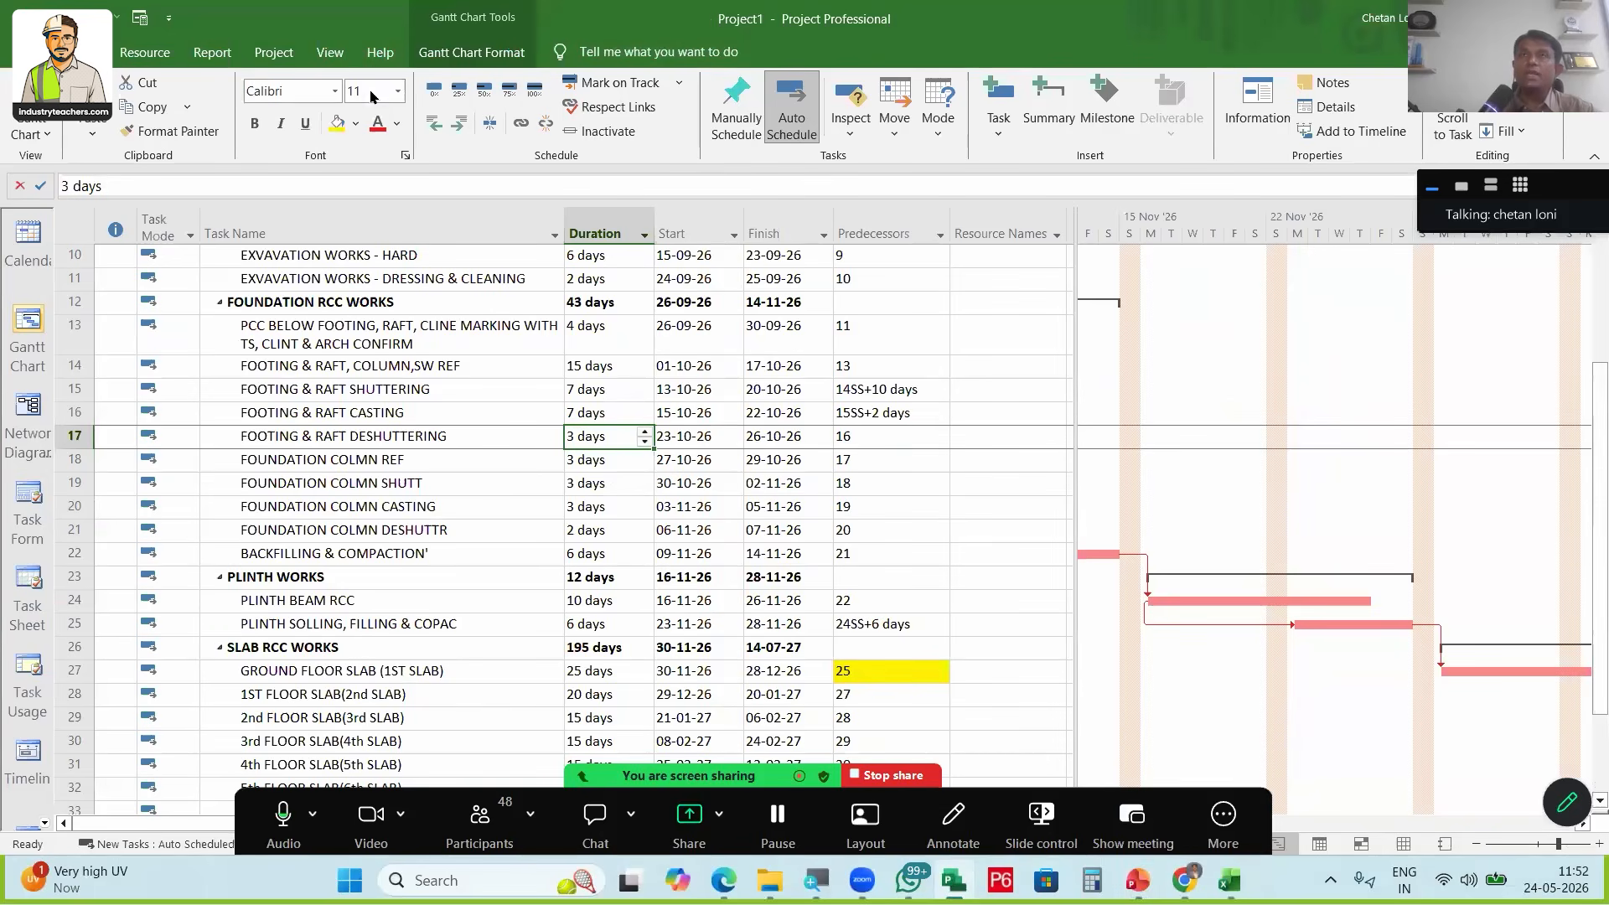
click(330, 52)
click(393, 106)
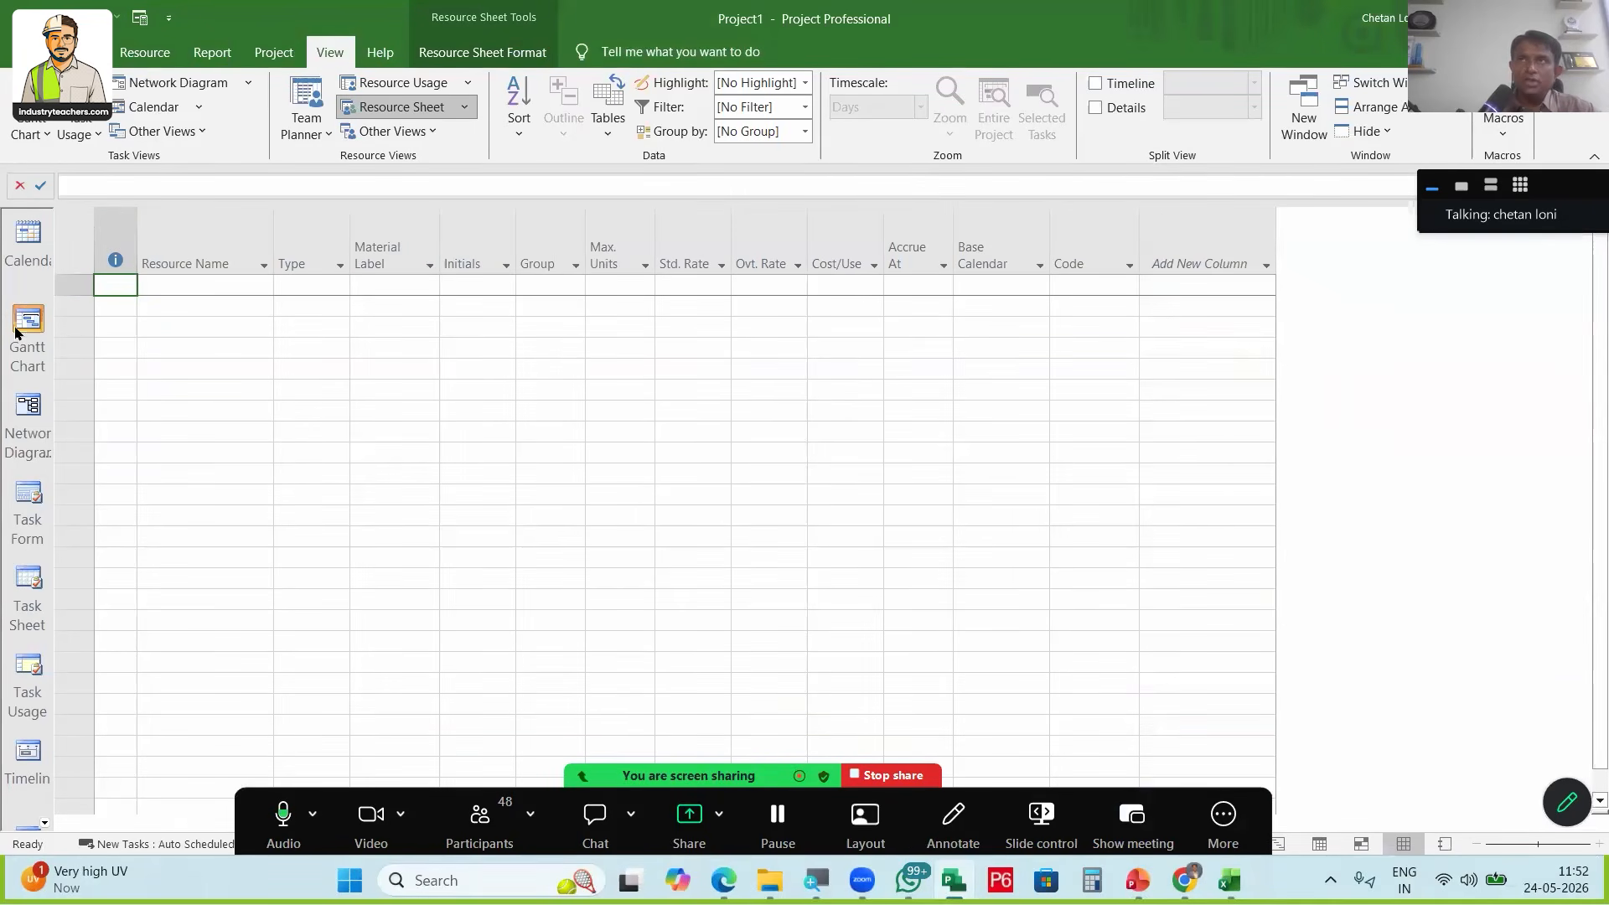
Add a first resource named CONCRETE - M30 to the resource sheet
click(200, 283)
click(199, 283)
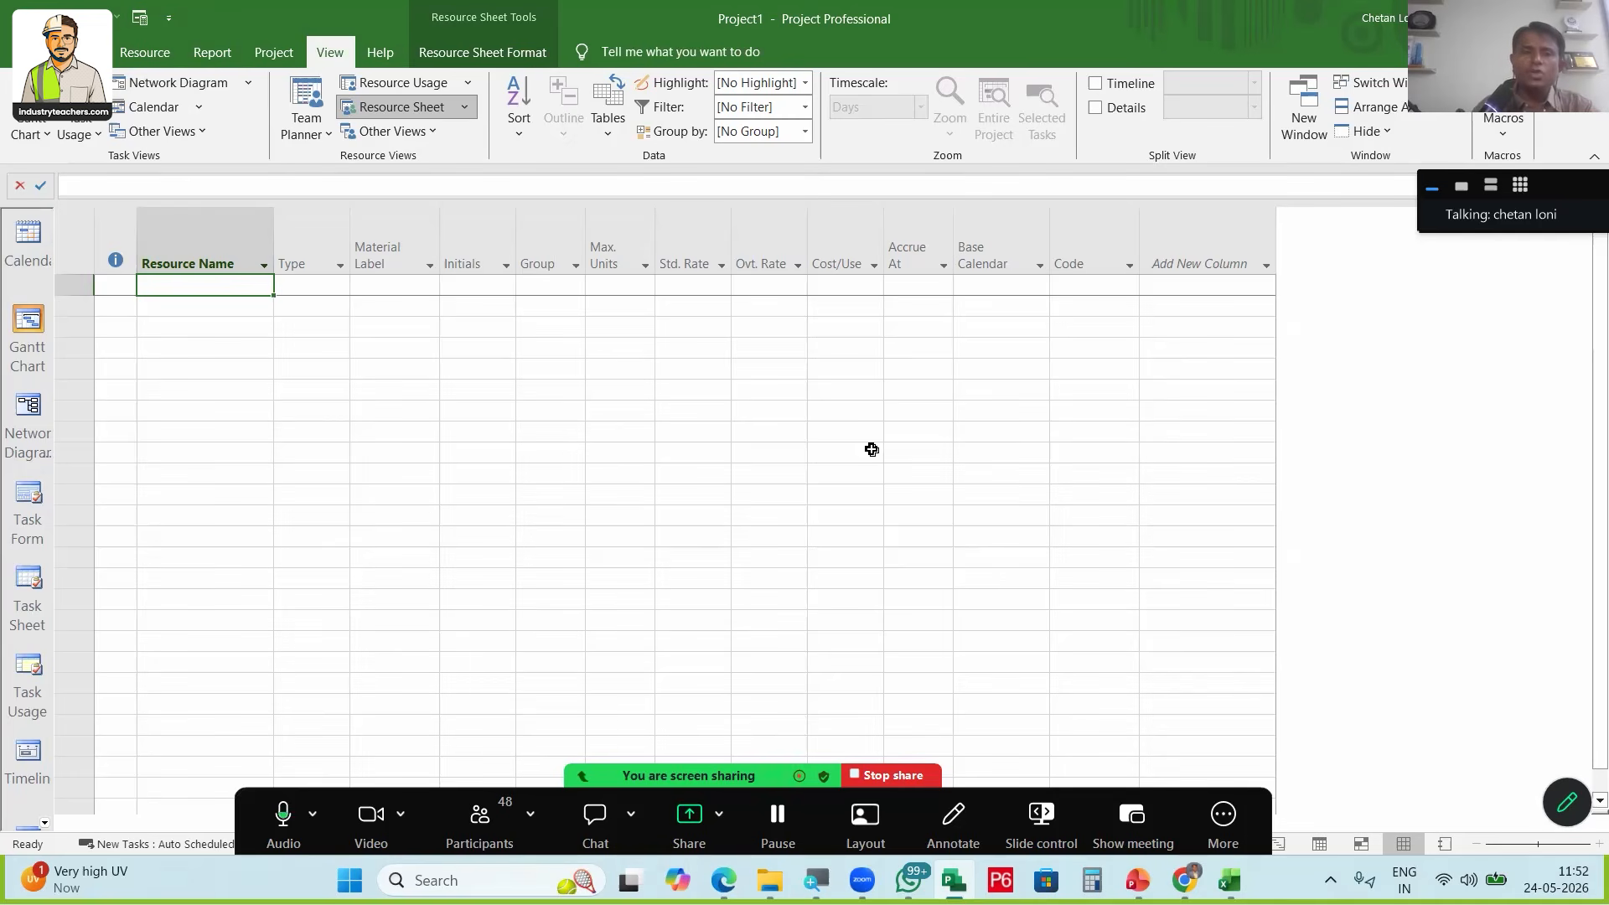
text(C)
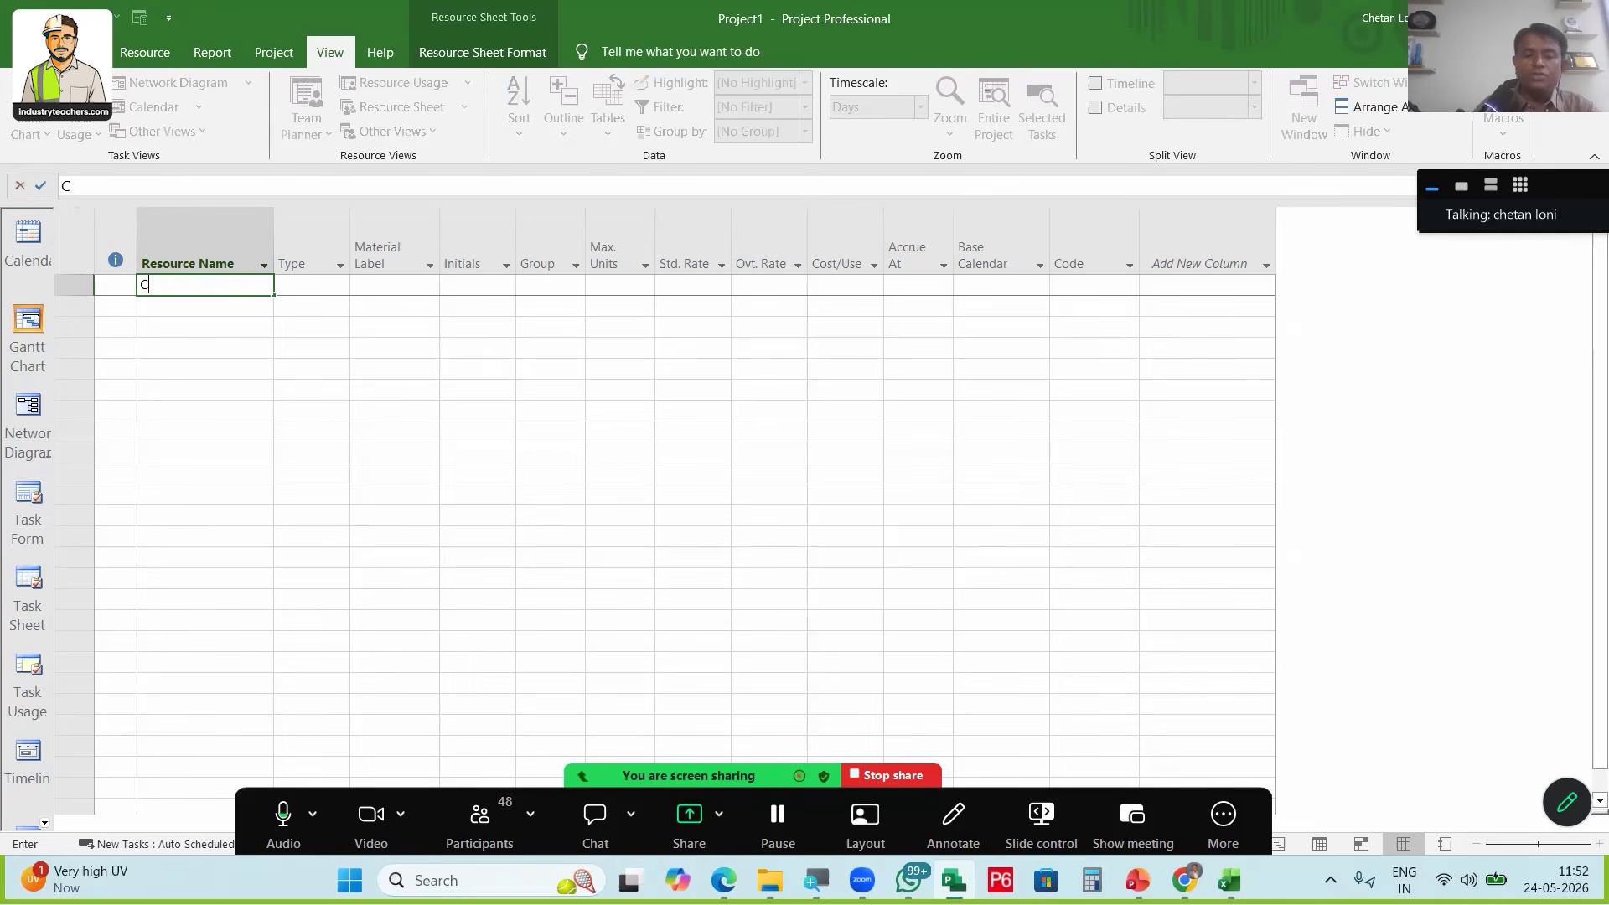
text(ONCRETE - M30)
key(Return)
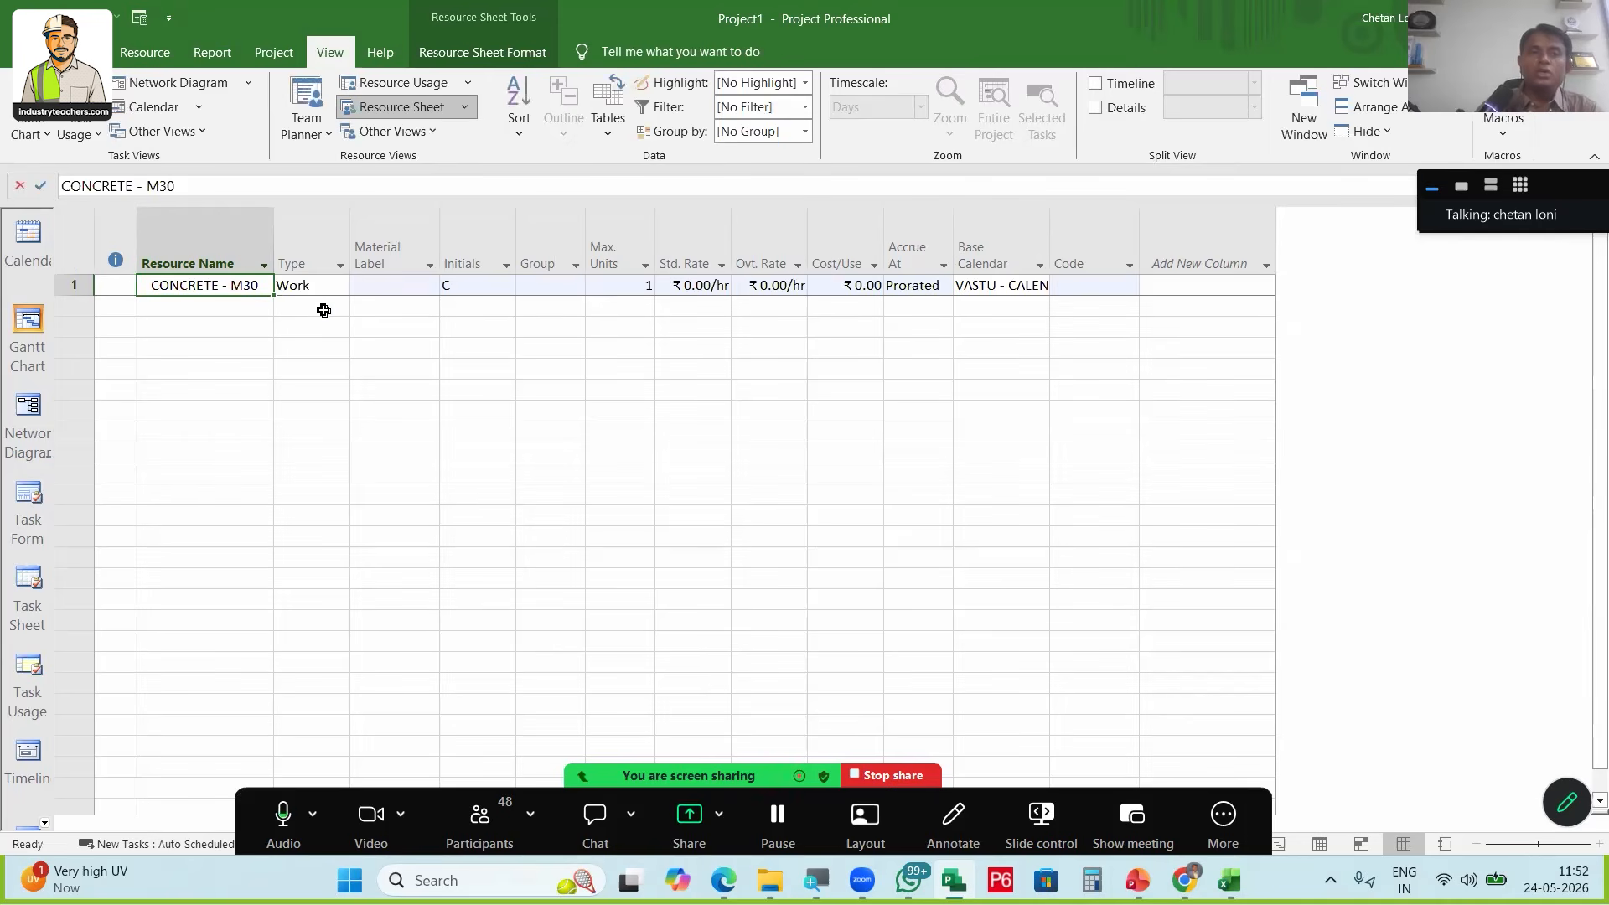
Set the CONCRETE - M30 resource's type to Material and its material label to CUM
click(338, 286)
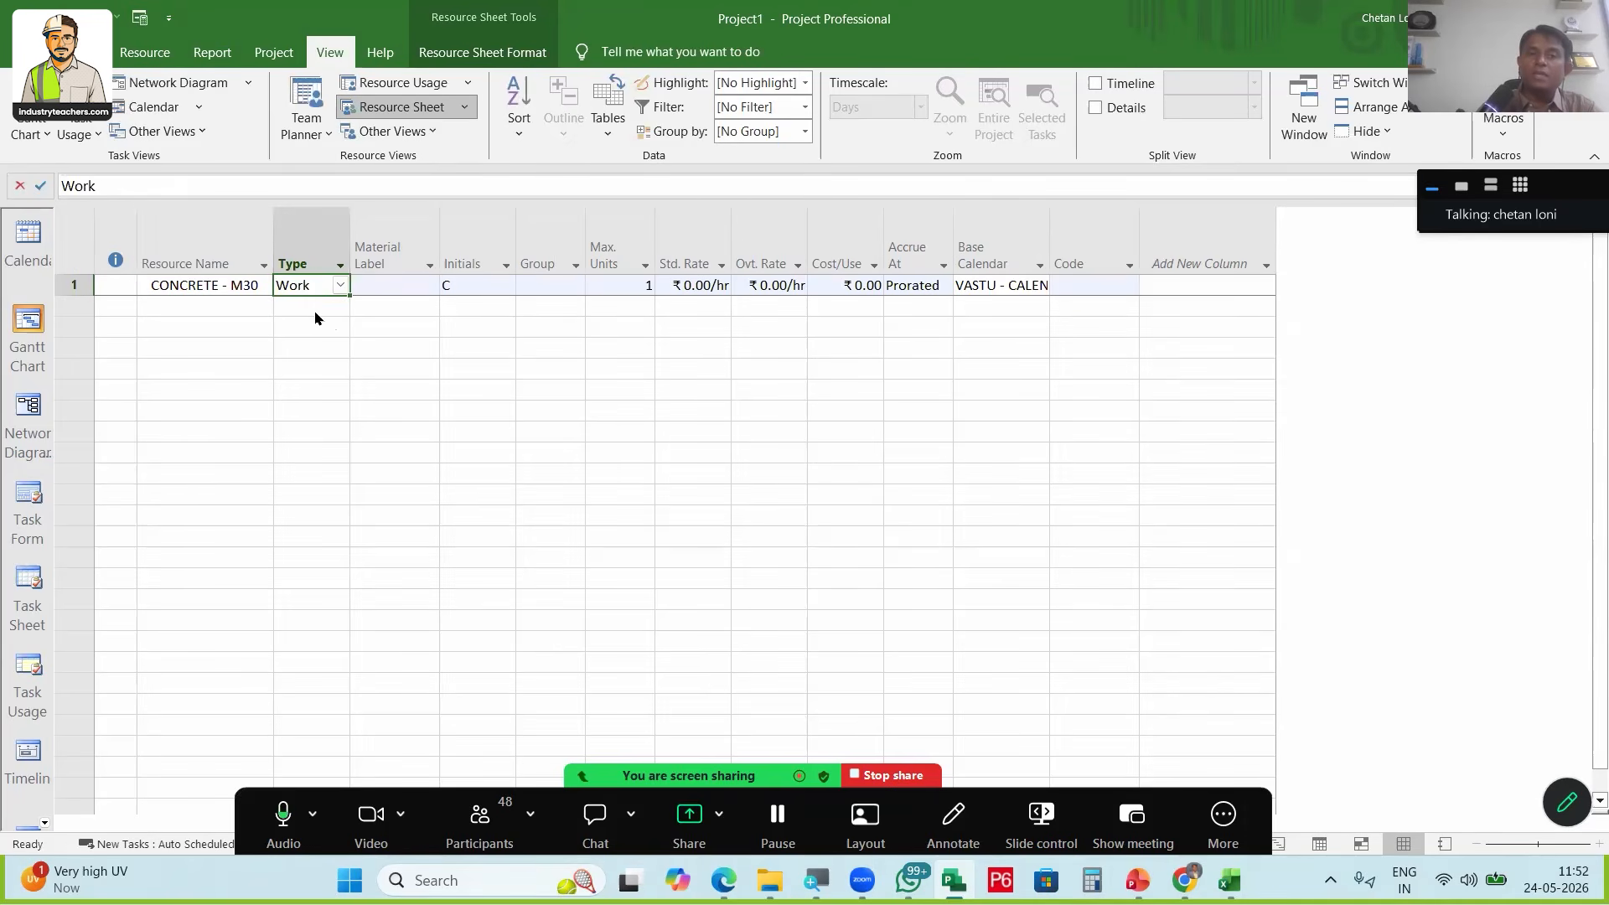
click(340, 285)
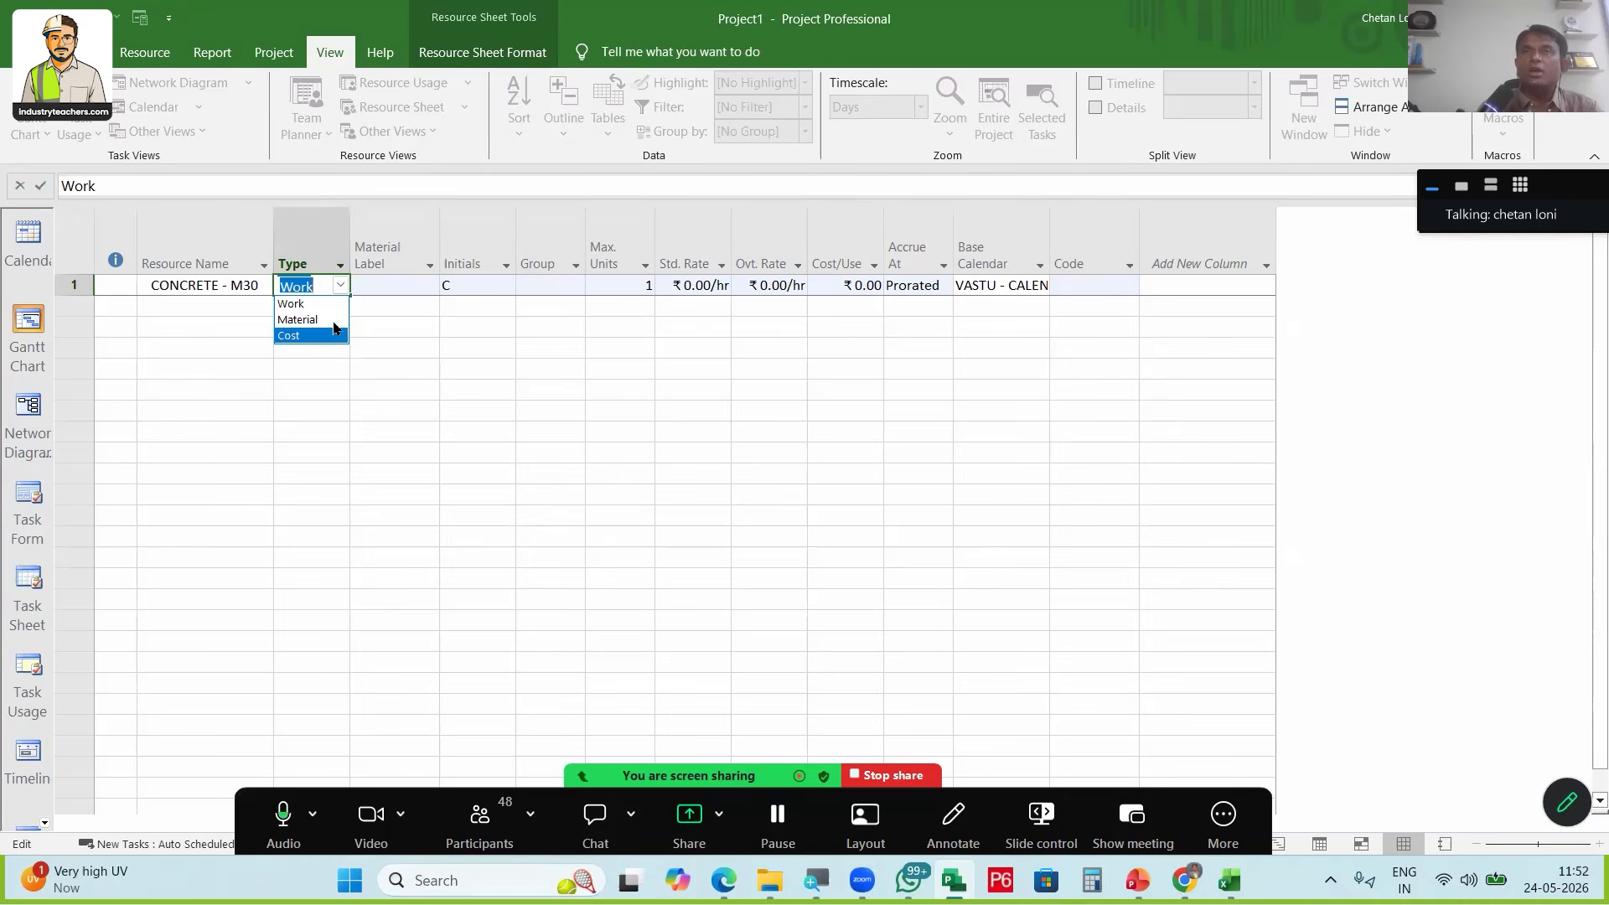
key(Return)
click(388, 285)
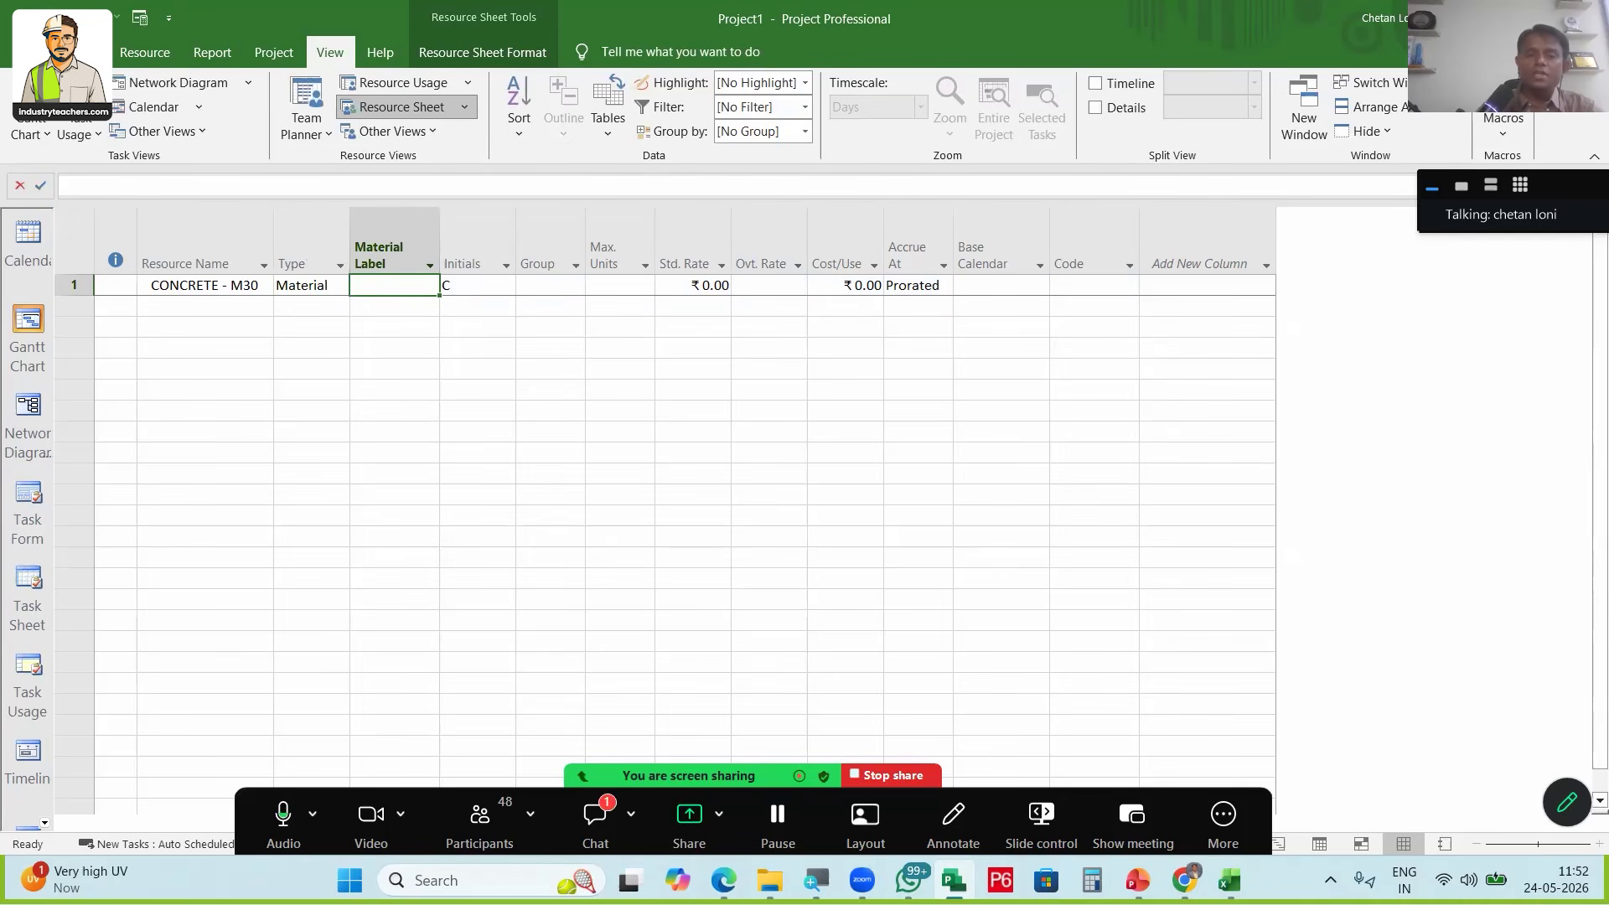
text(CUM)
key(Return)
Assign the CONCRETE - M30 resource to the group CONC
click(485, 284)
click(553, 241)
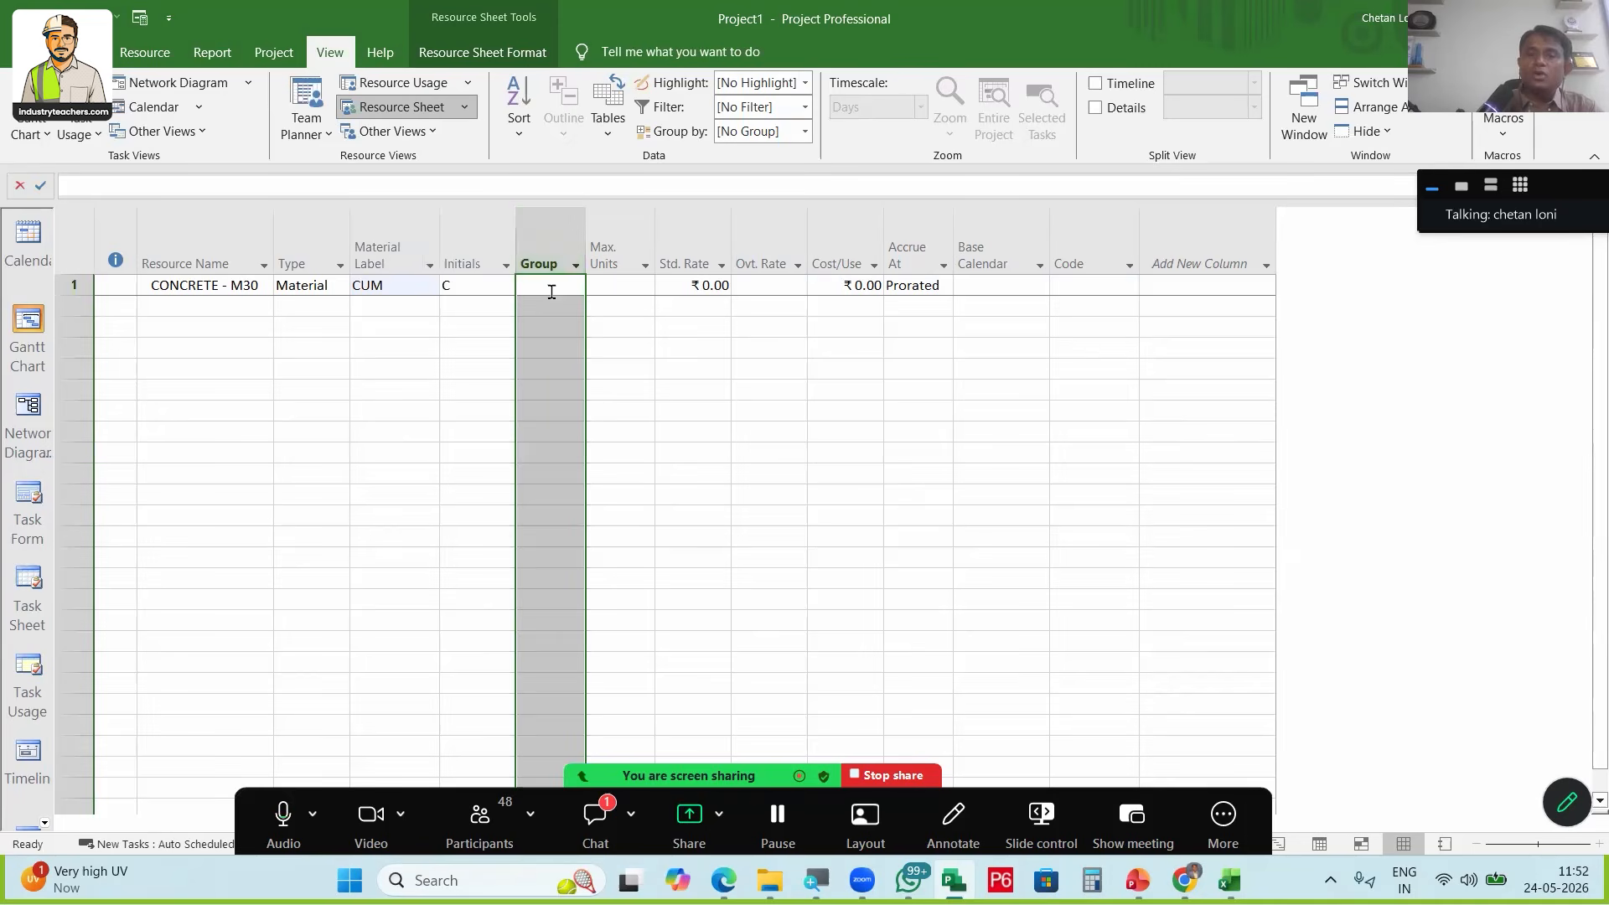
click(549, 348)
click(550, 285)
text(CONC)
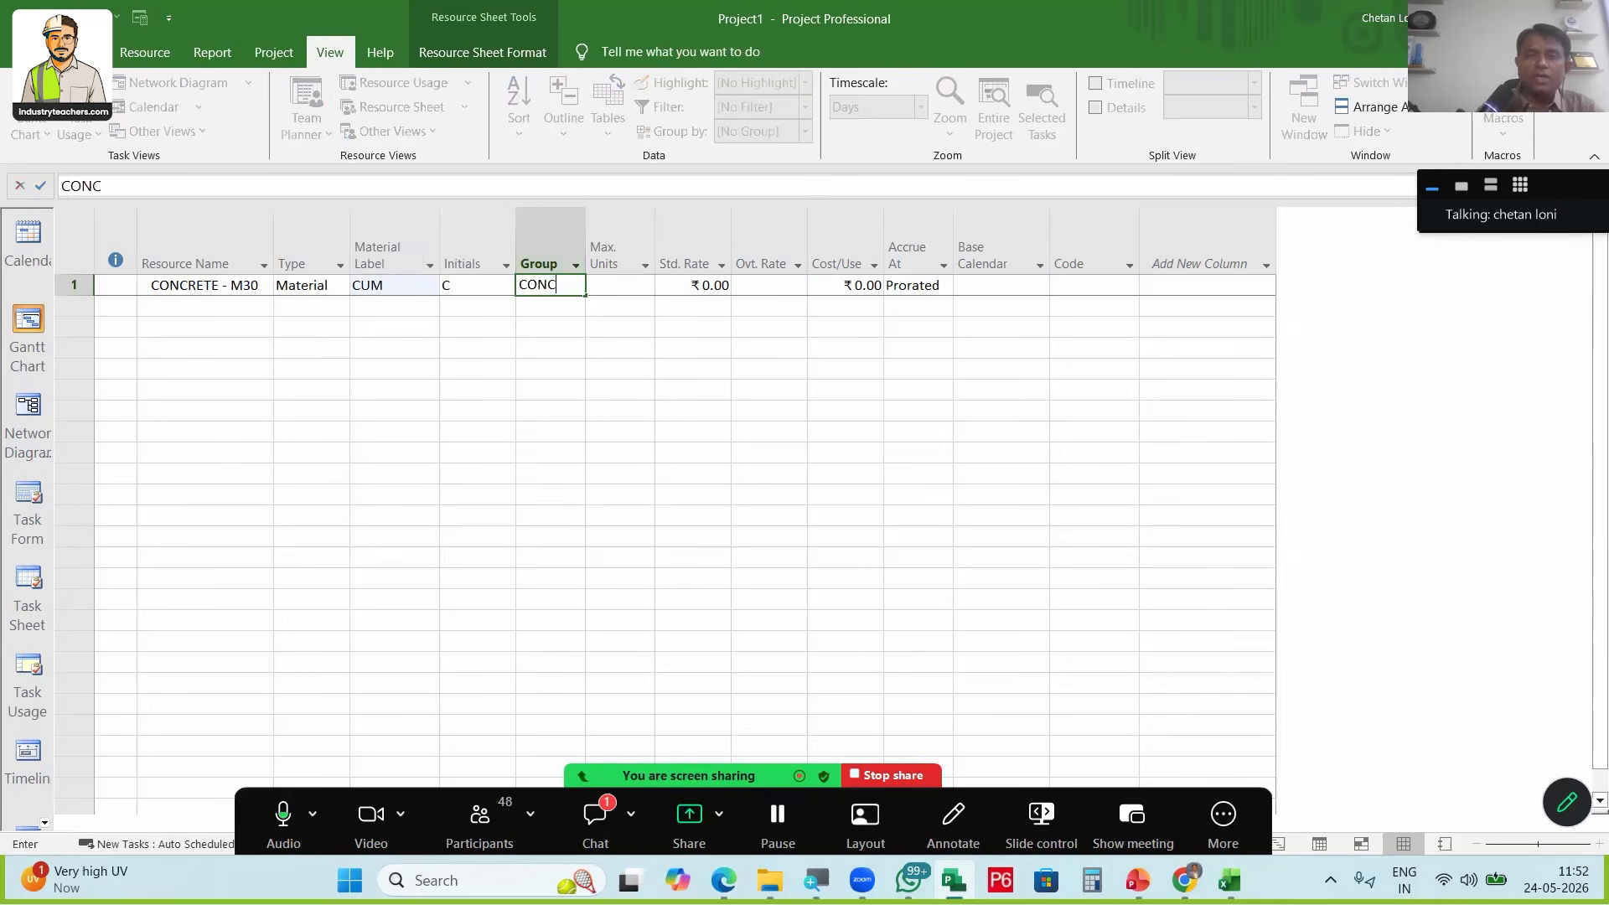
key(Return)
key(Up)
key(Right)
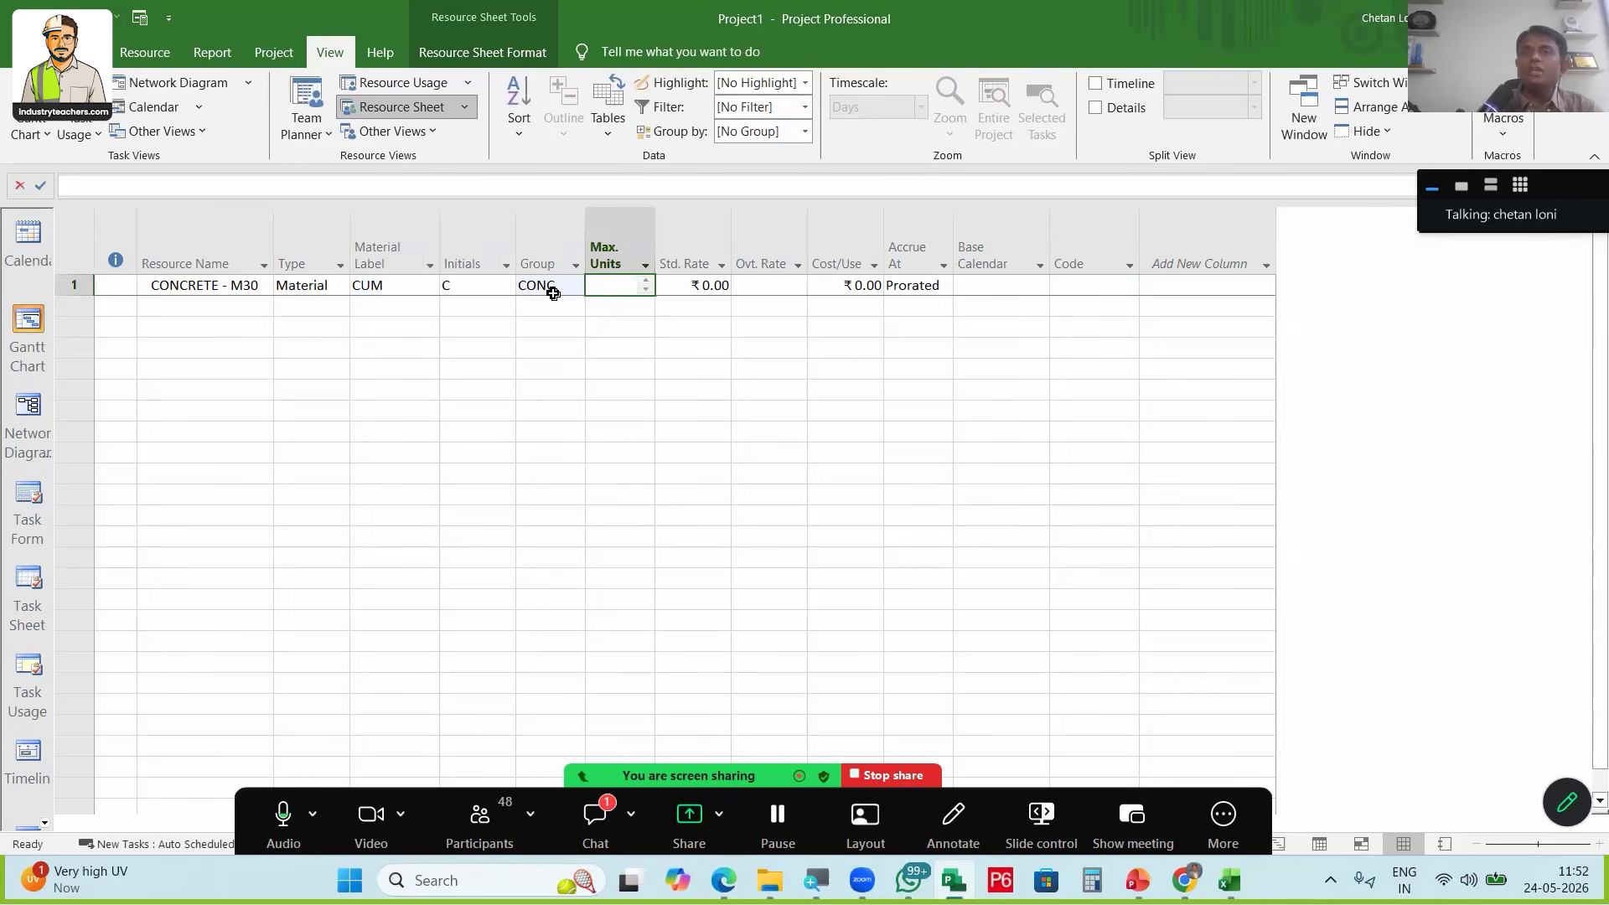
Look up the RMC M30 rate on the Excel RATES sheet and set CONCRETE - M30's standard rate to 6490
key(Right)
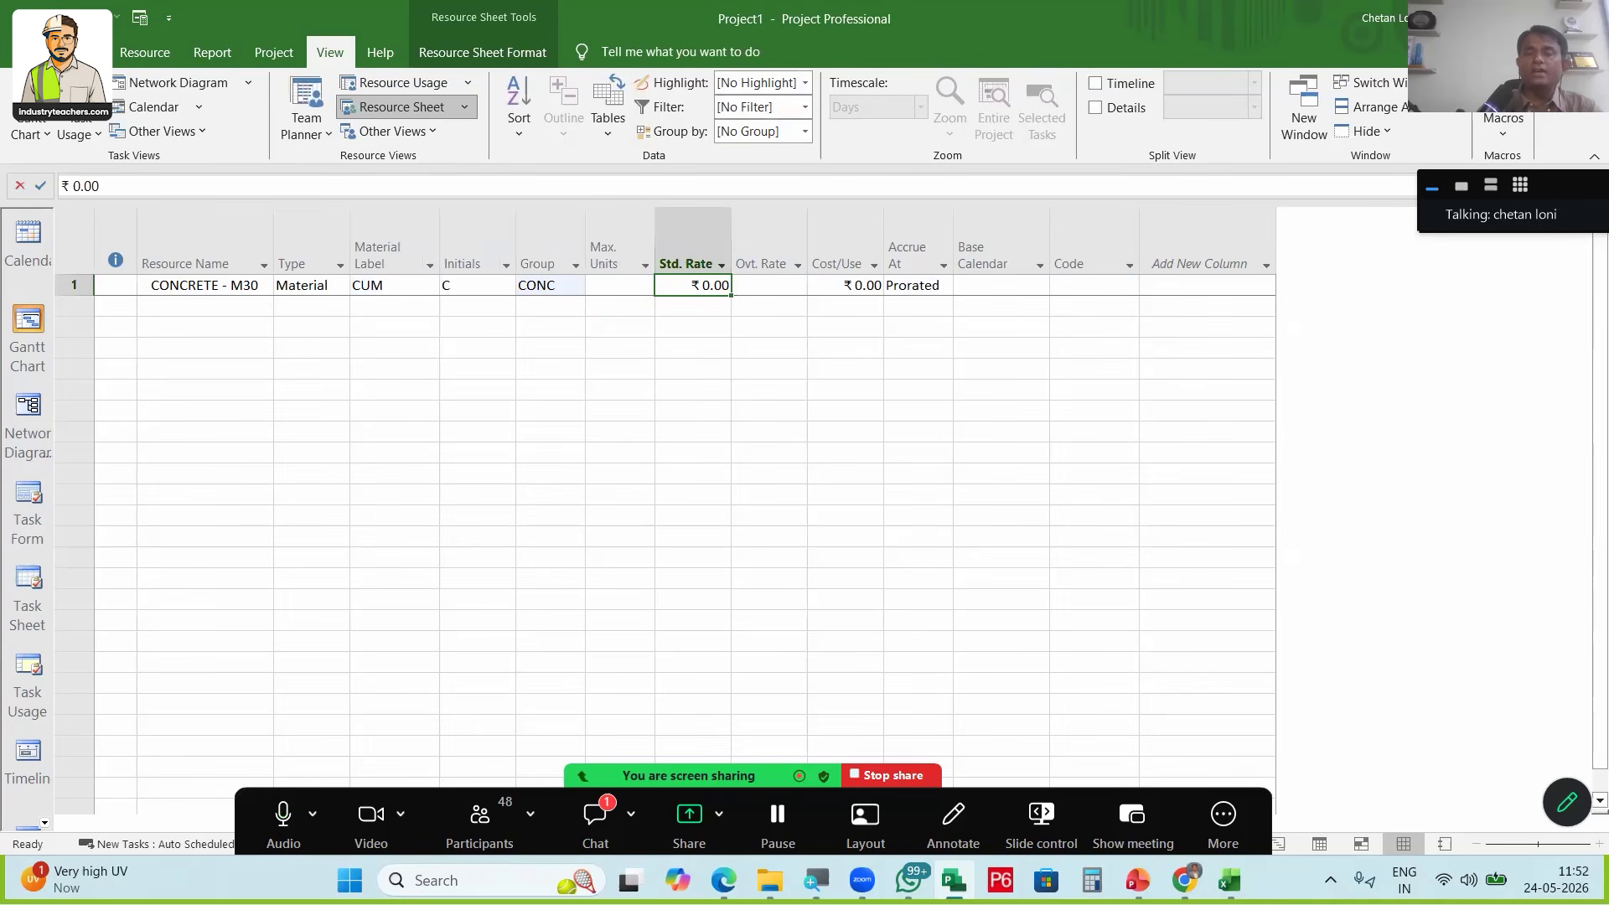
click(1228, 879)
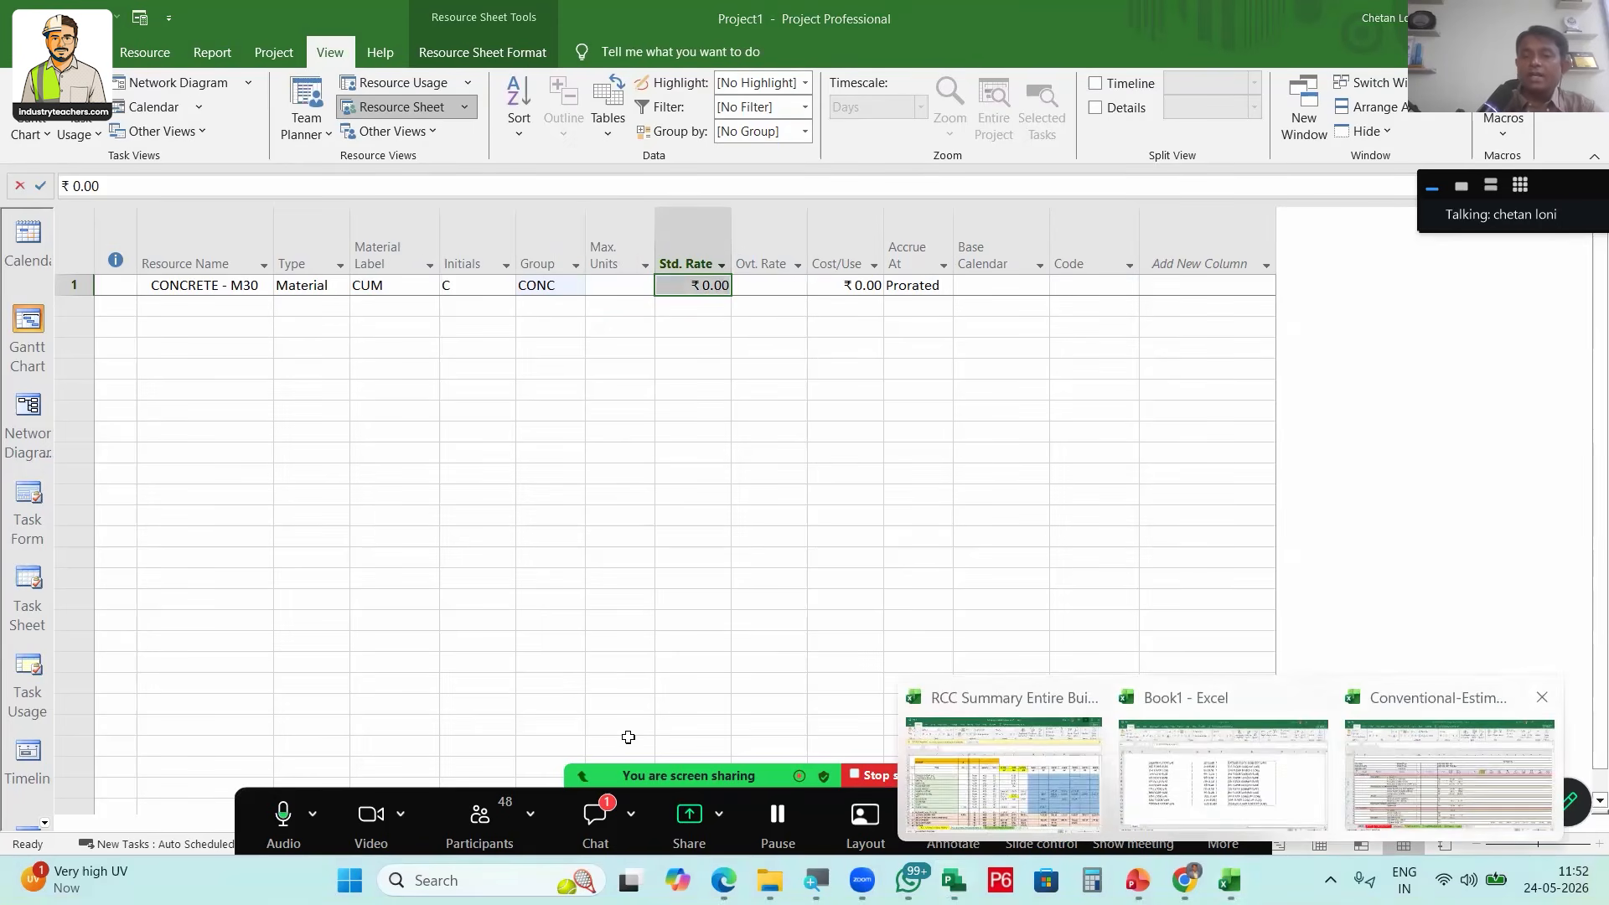
click(1450, 775)
click(182, 818)
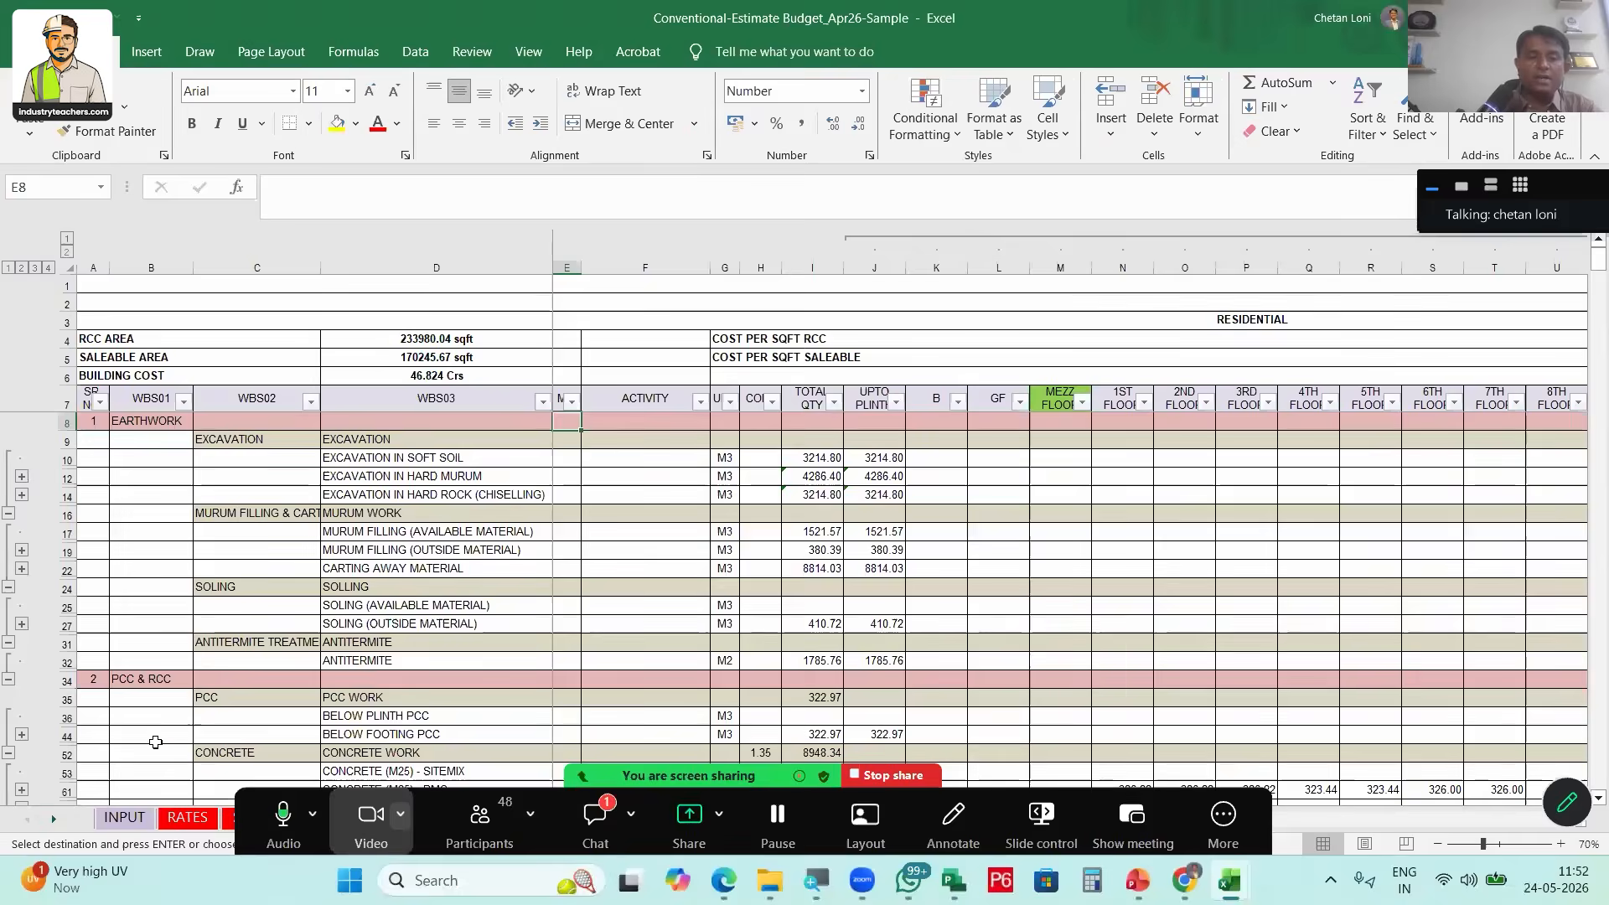
scroll(847, 749, down, 2)
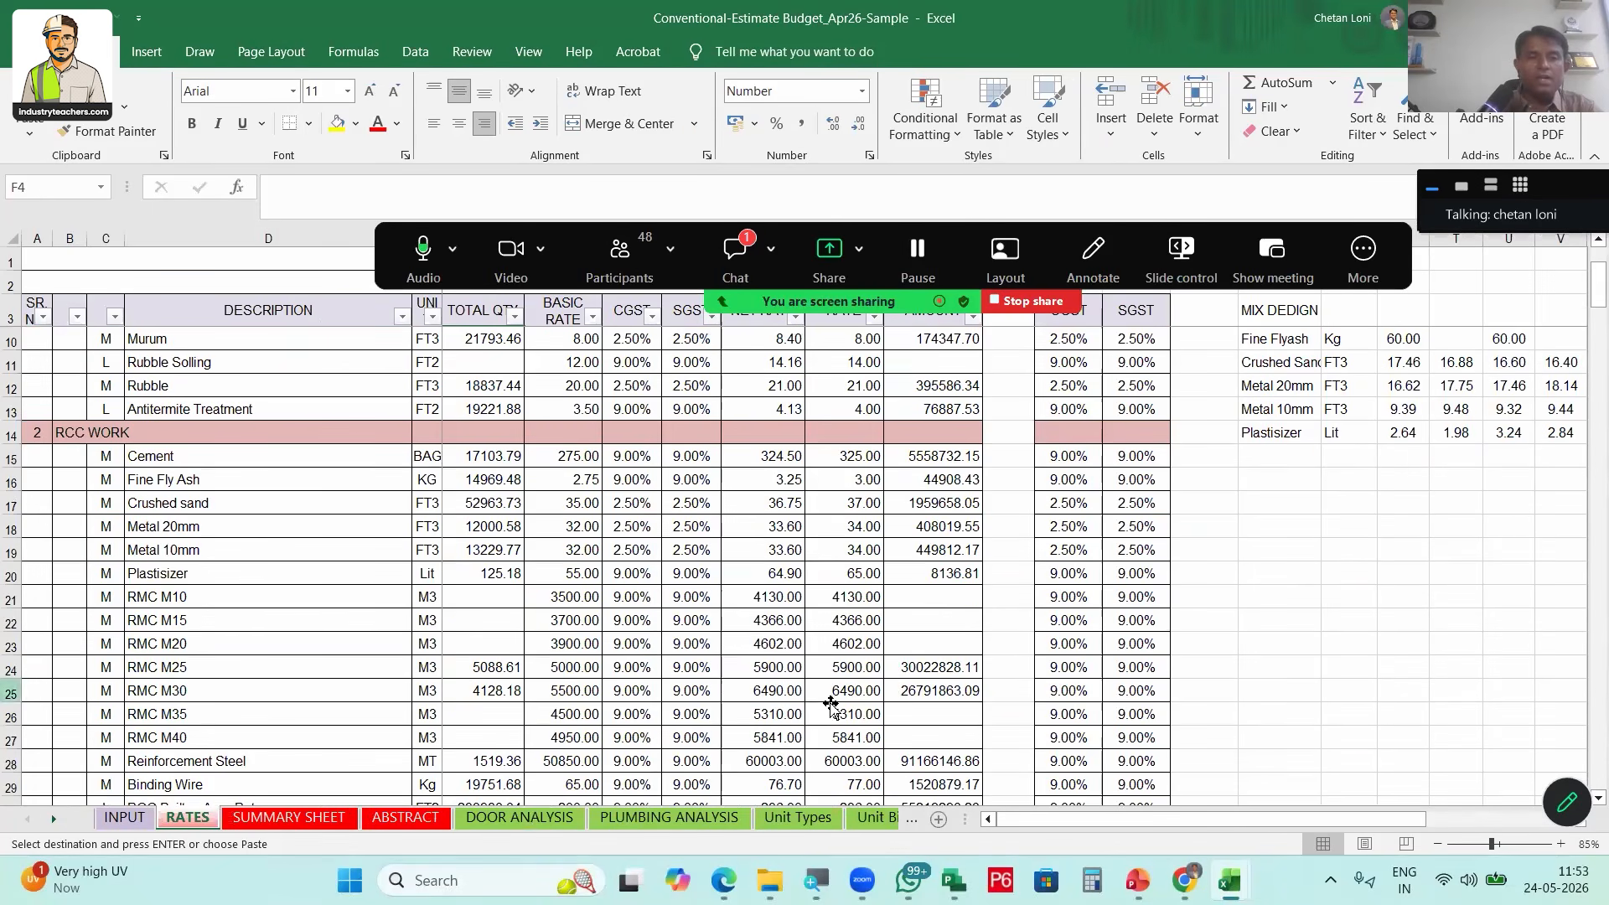
click(11, 690)
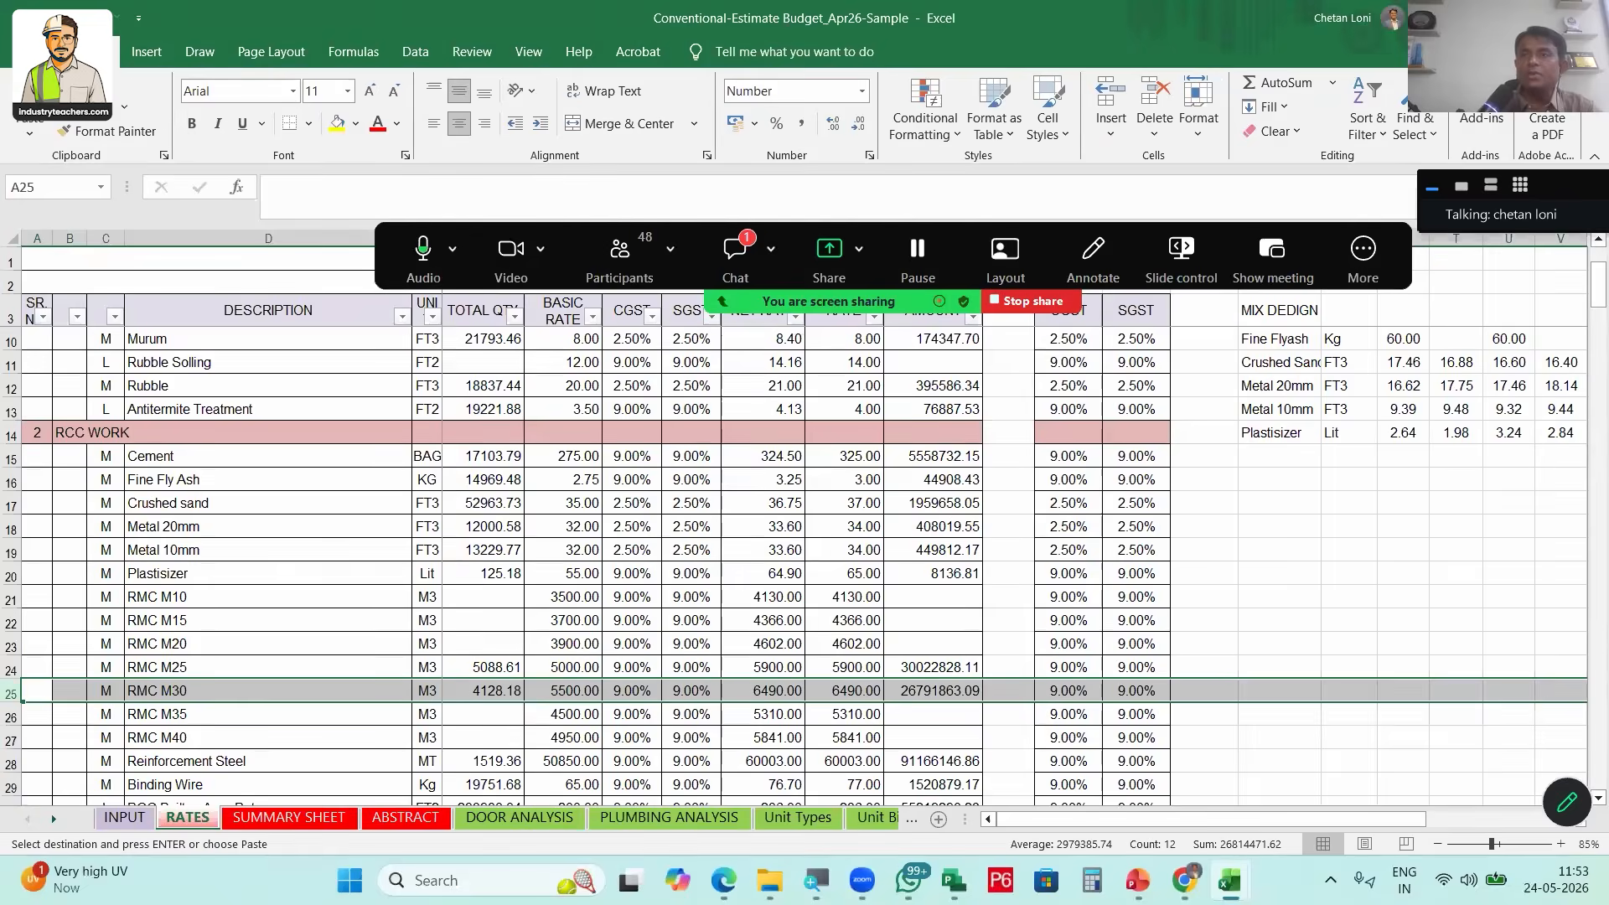
click(1488, 17)
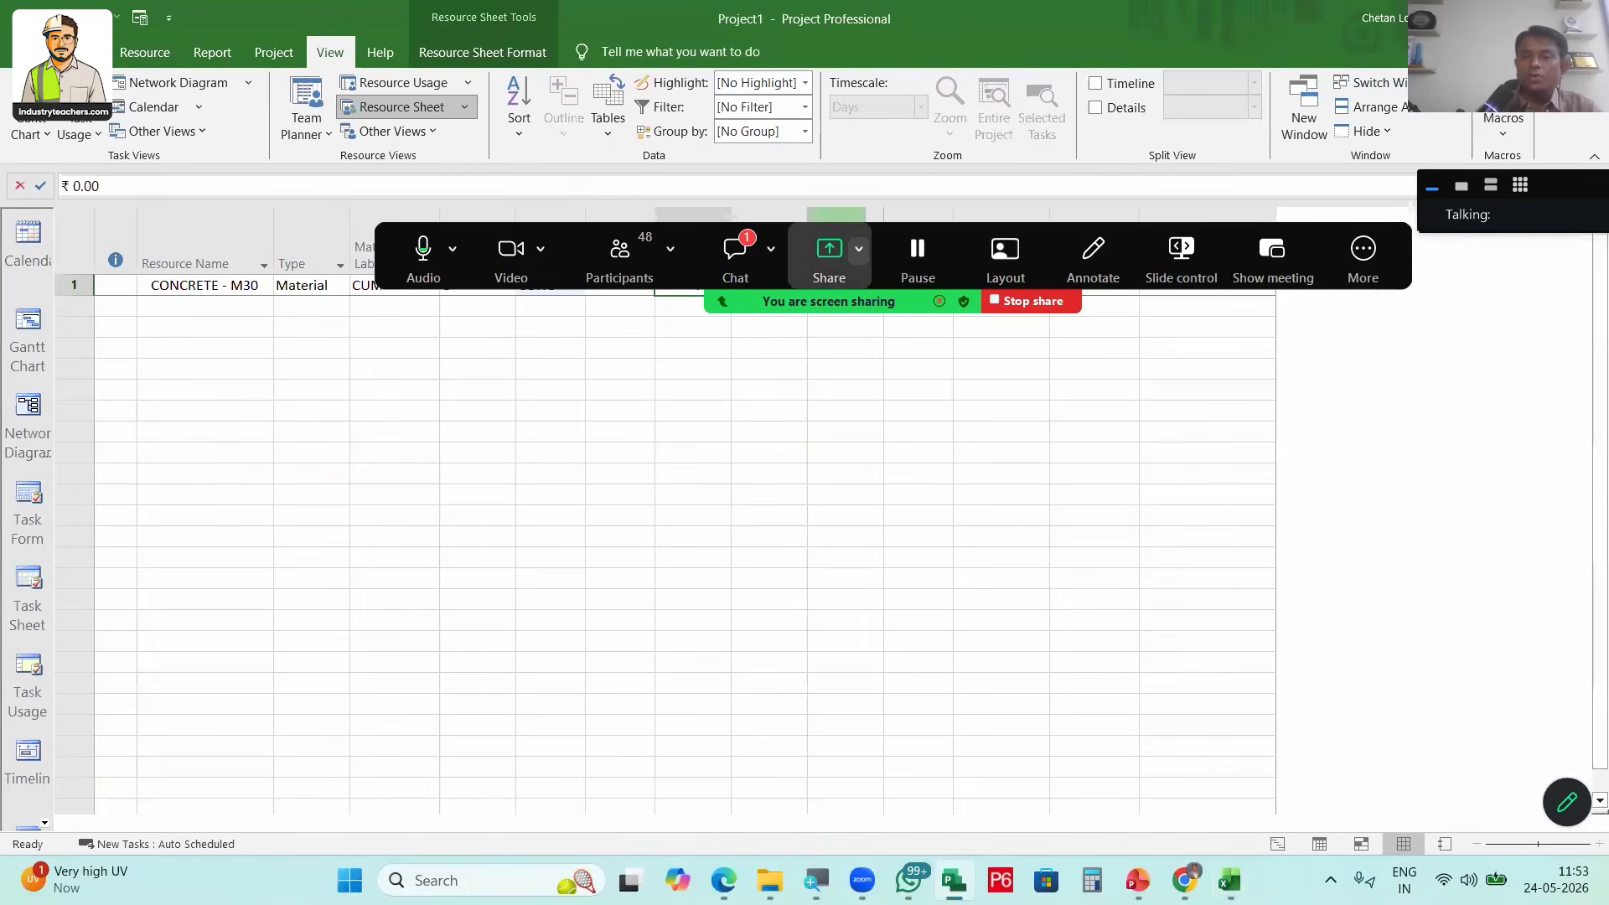
text(6490)
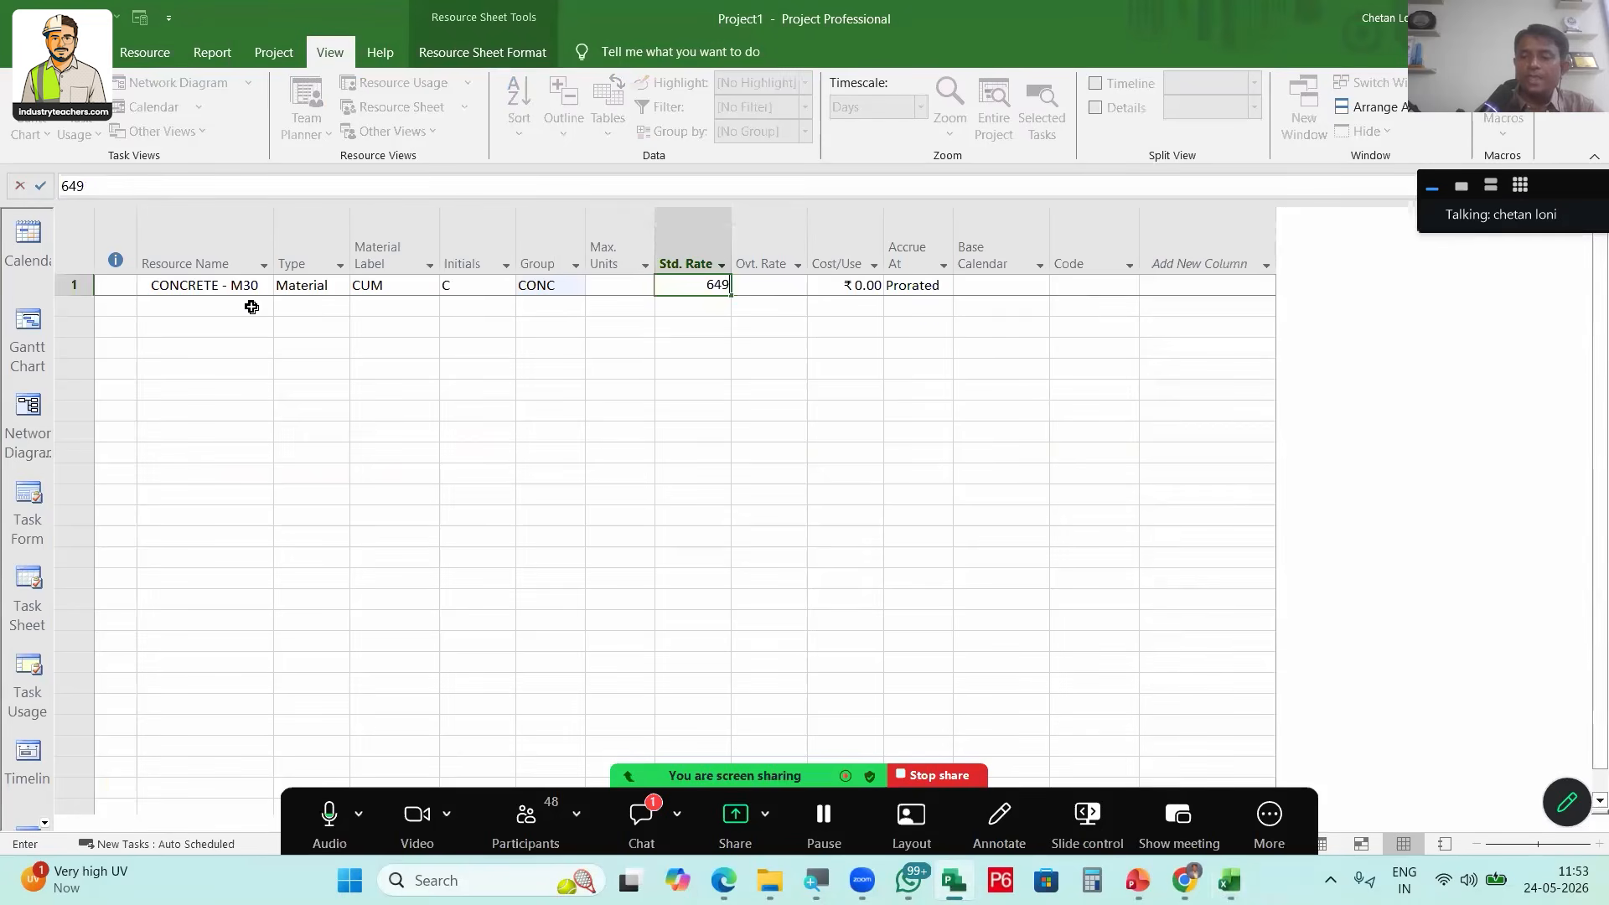
key(Return)
Add a second resource named REF STEEL and set its type to Material
click(249, 306)
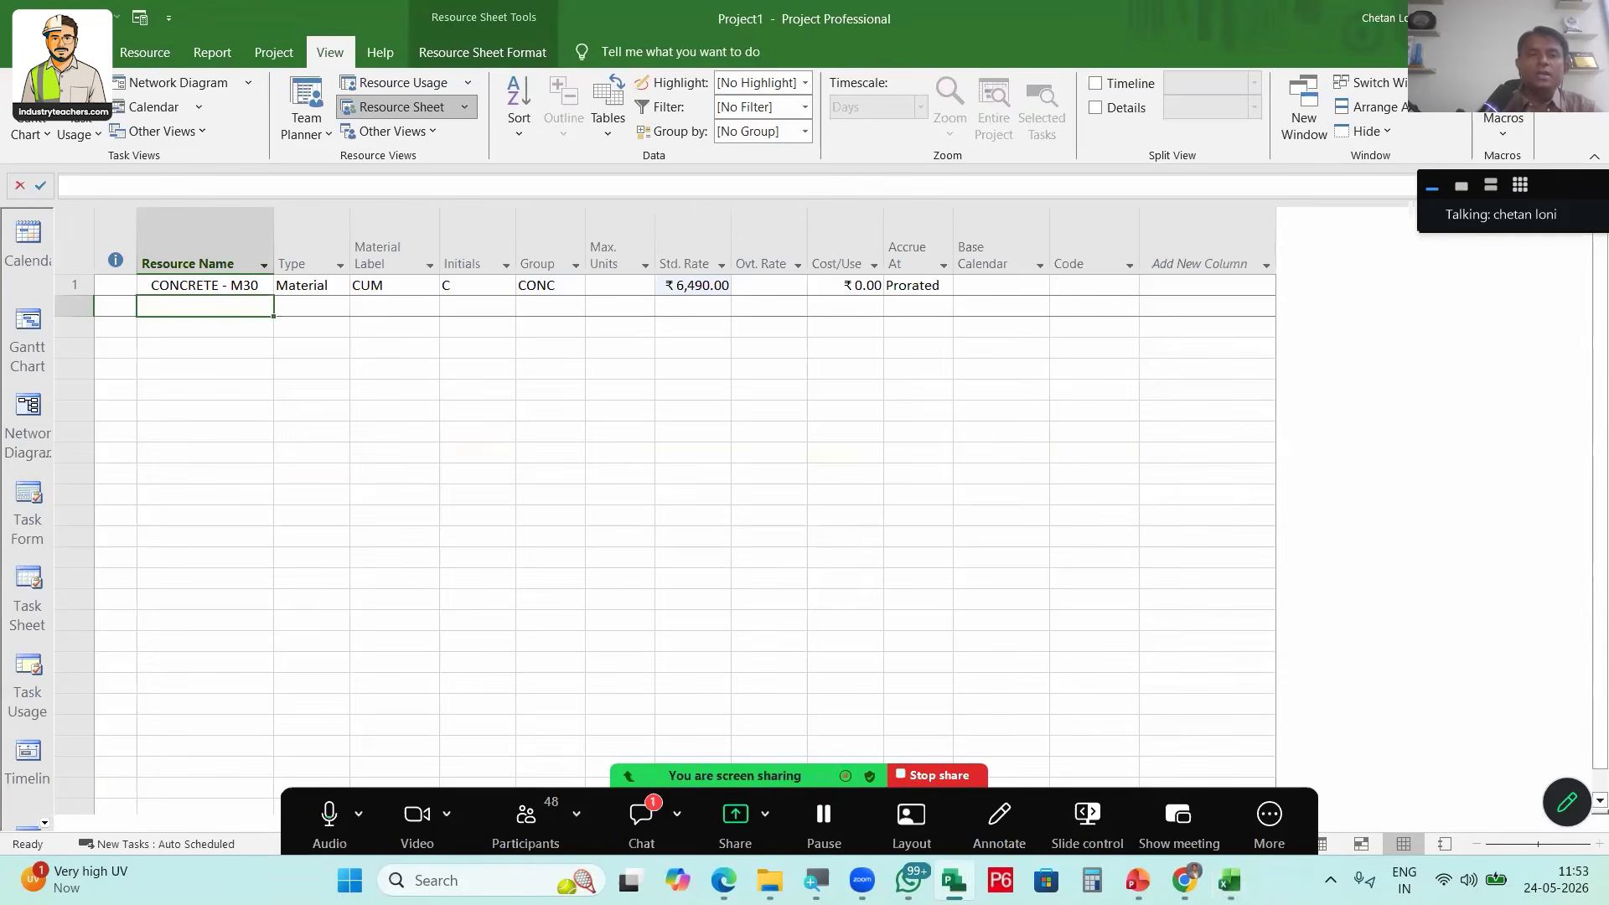
text(REF STEEL)
key(Return)
key(Up)
key(Right)
text(Material)
key(Return)
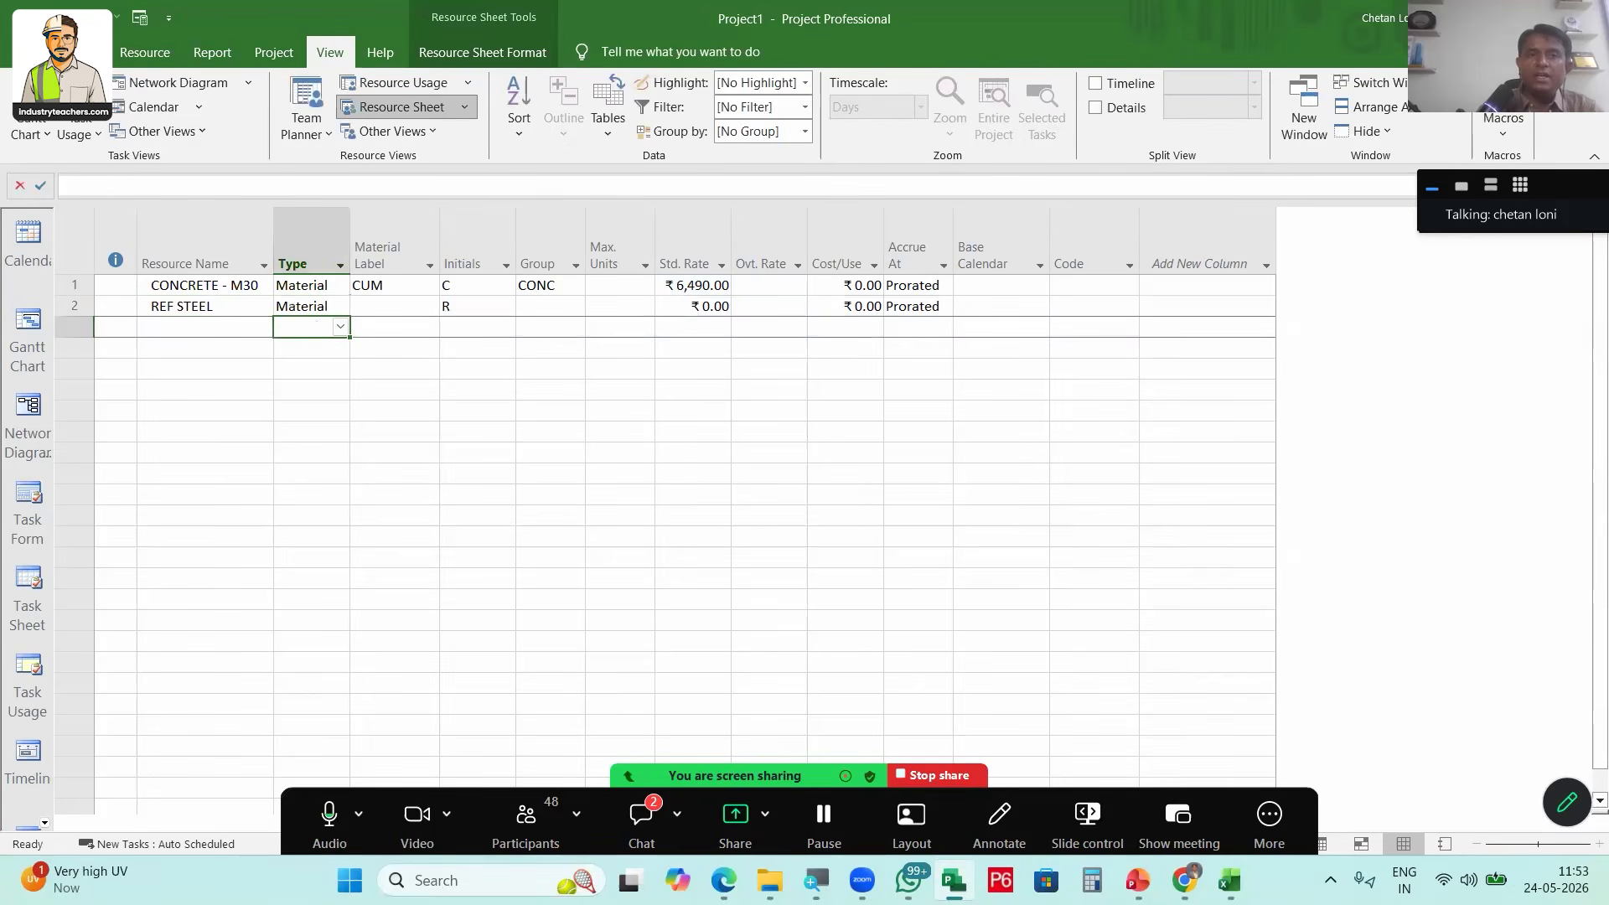
Set the REF STEEL resource's material label to MT and its group to STEEL
key(Up)
key(Right)
text(MT)
key(Return)
key(Up)
key(Right)
key(Right)
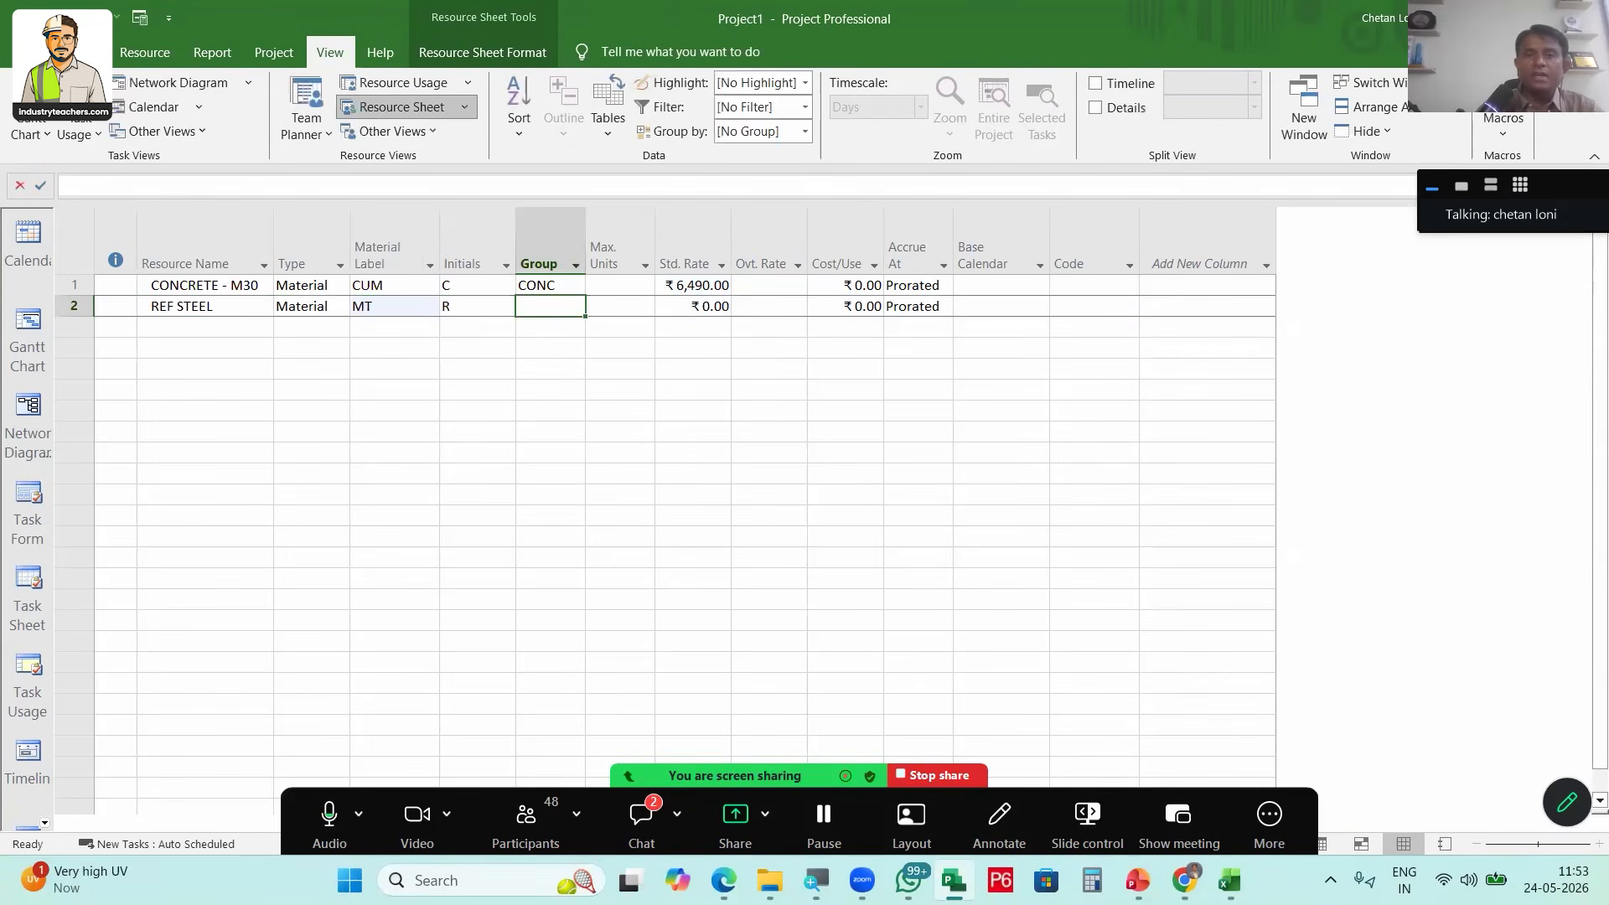
text(STEE)
key(Return)
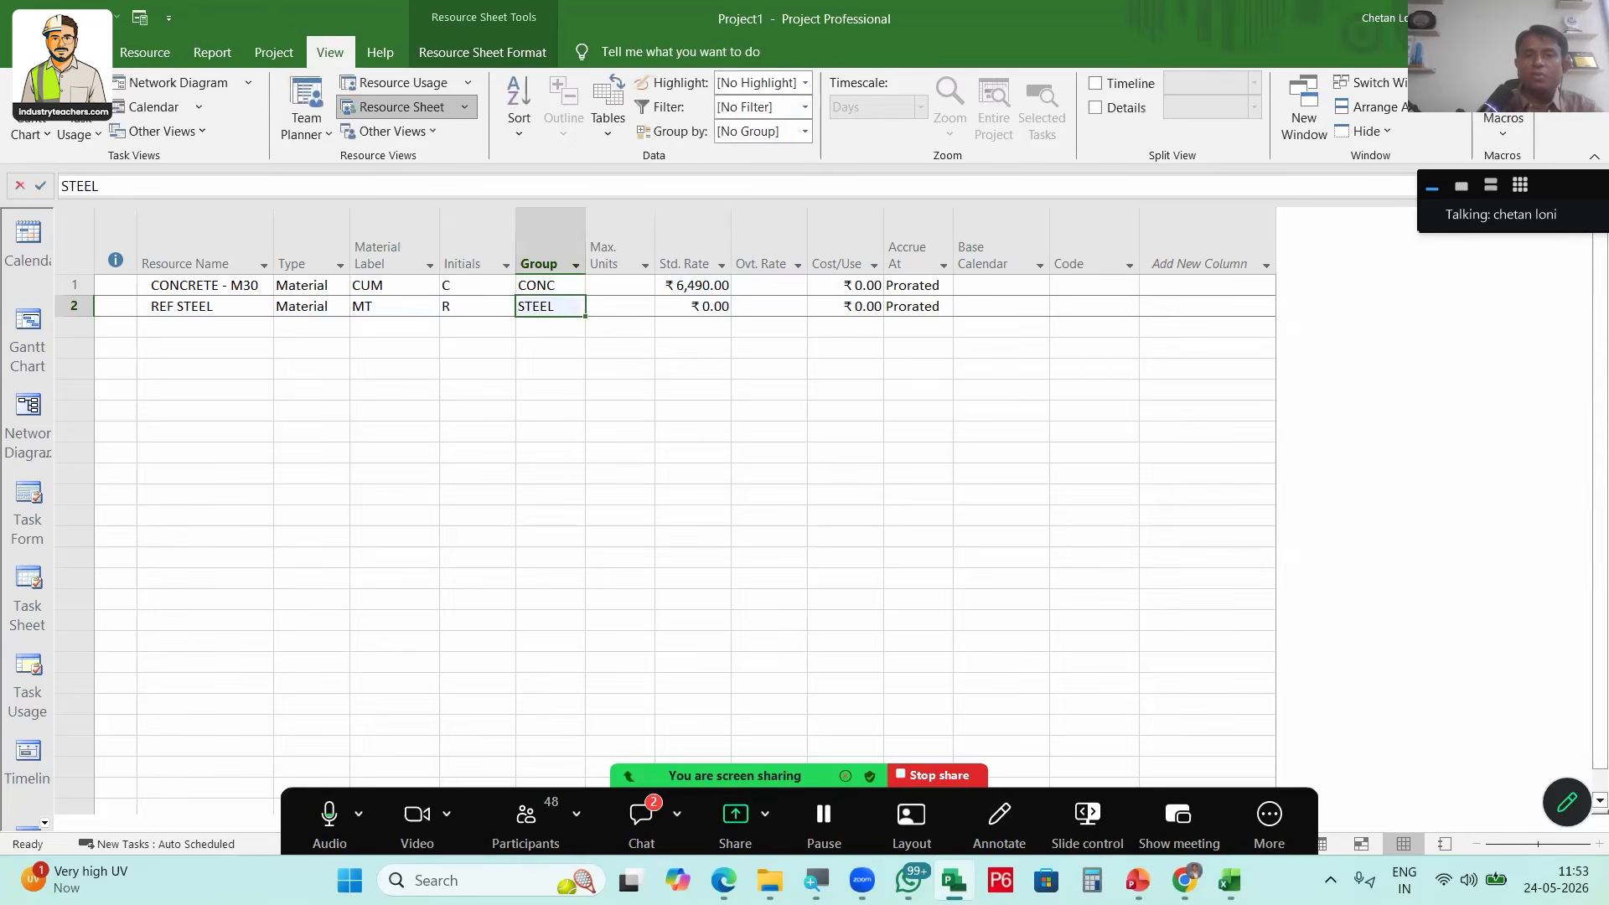
Switch to Excel and look up the Reinforcement Steel rate on the RATES sheet
key(Up)
key(Right)
key(Right)
click(1230, 881)
click(1453, 765)
scroll(231, 629, down, 2)
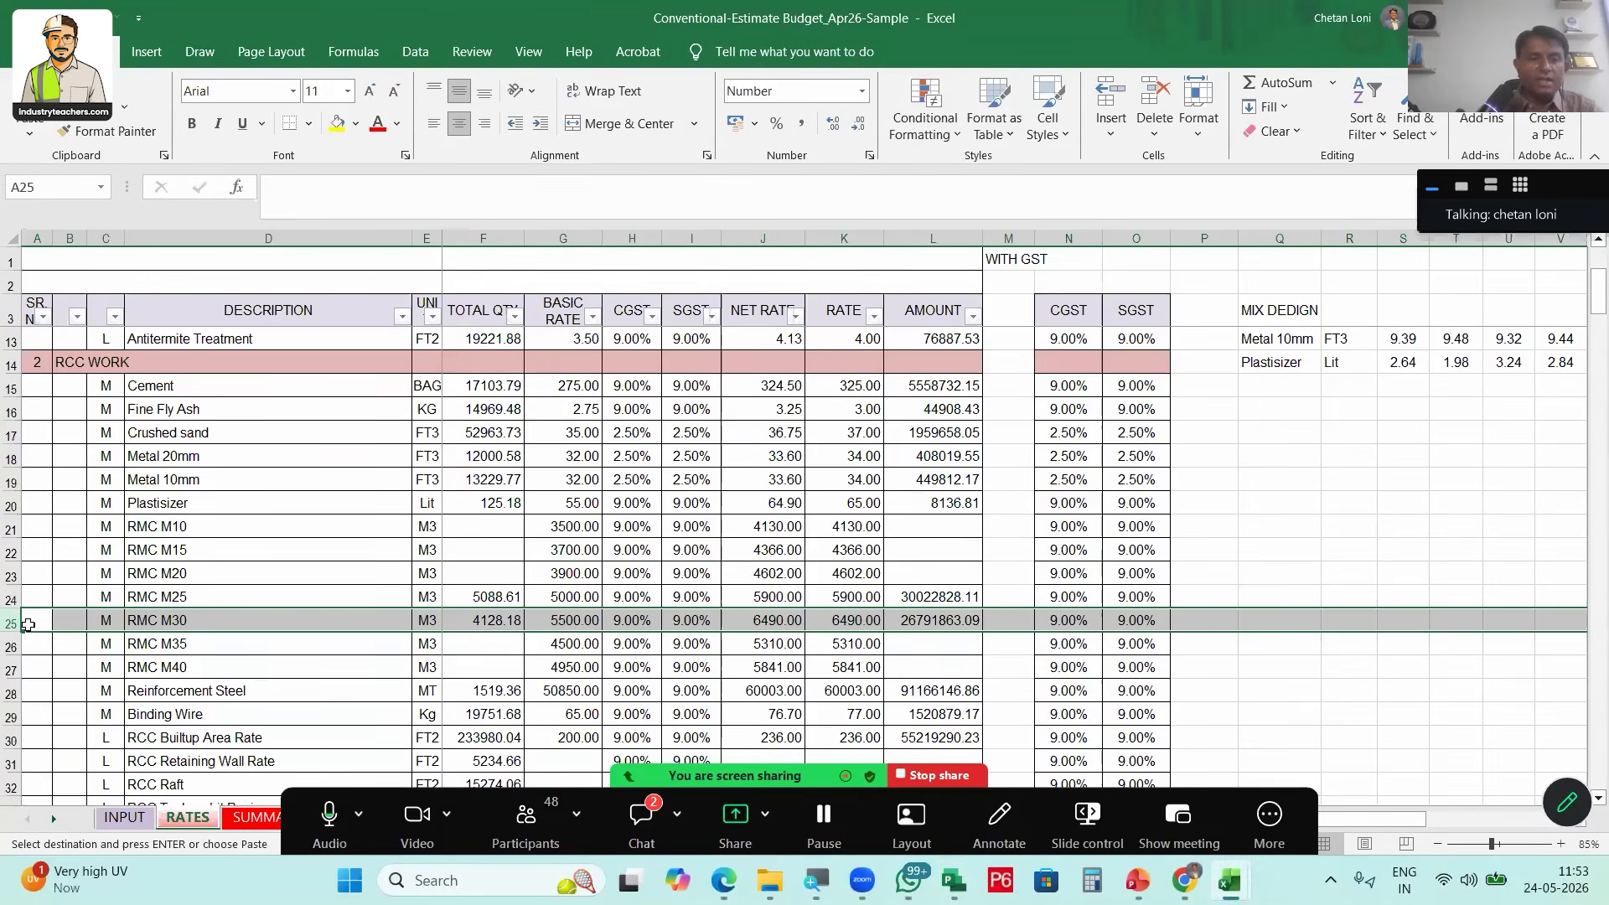
click(37, 620)
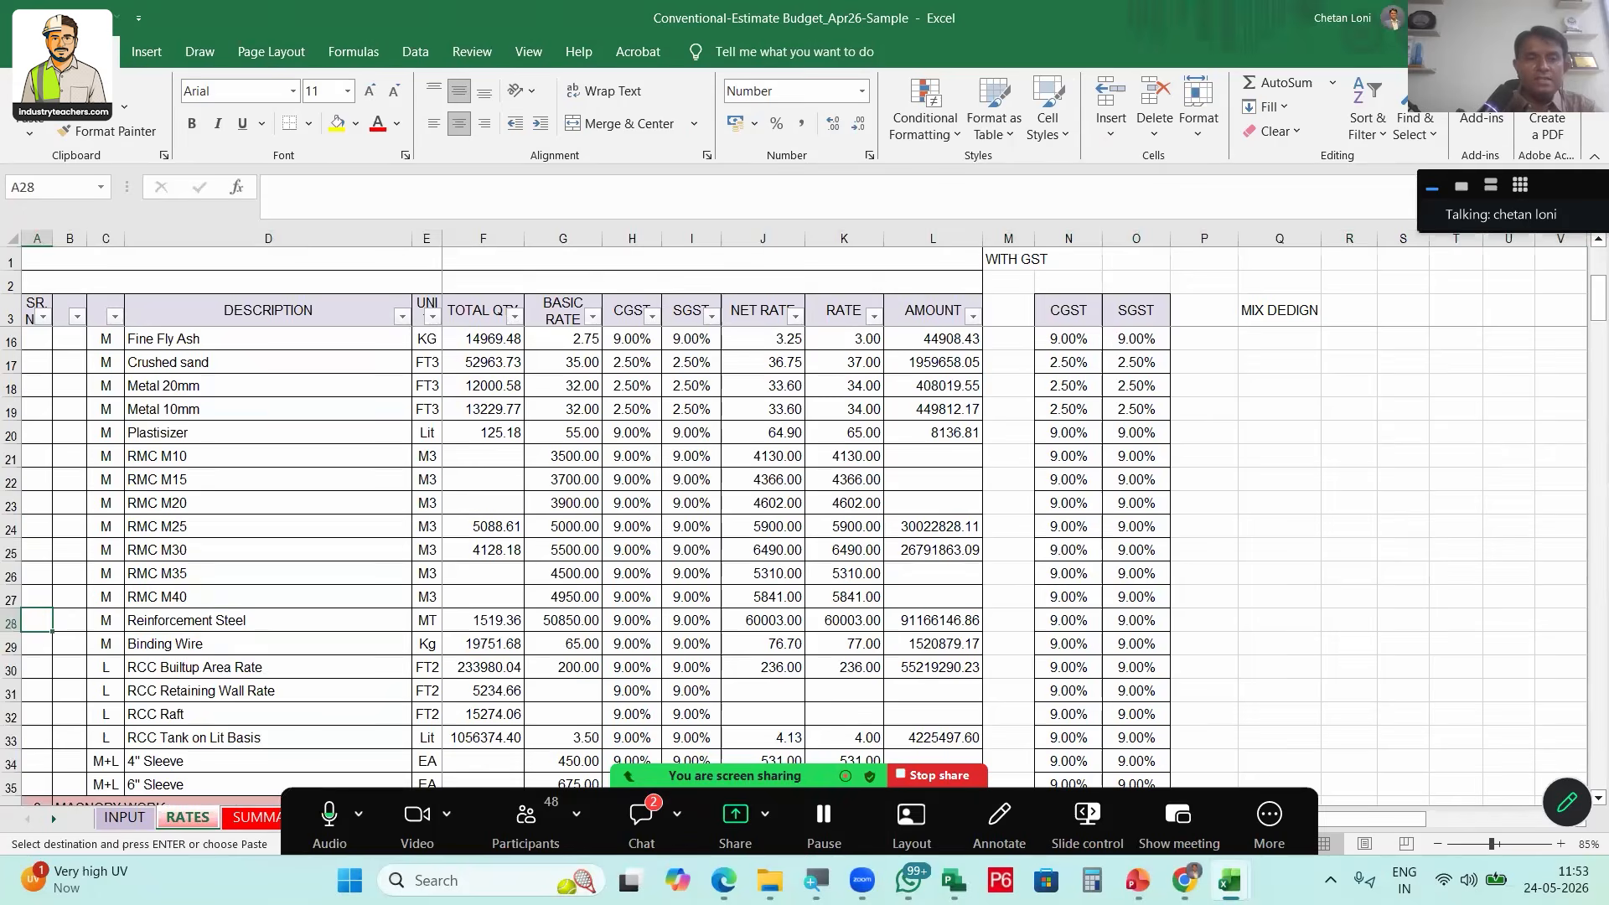
key(shift+space)
Switch back to Microsoft Project and set the REF STEEL resource's standard rate to 60000
key(alt+Tab)
click(768, 348)
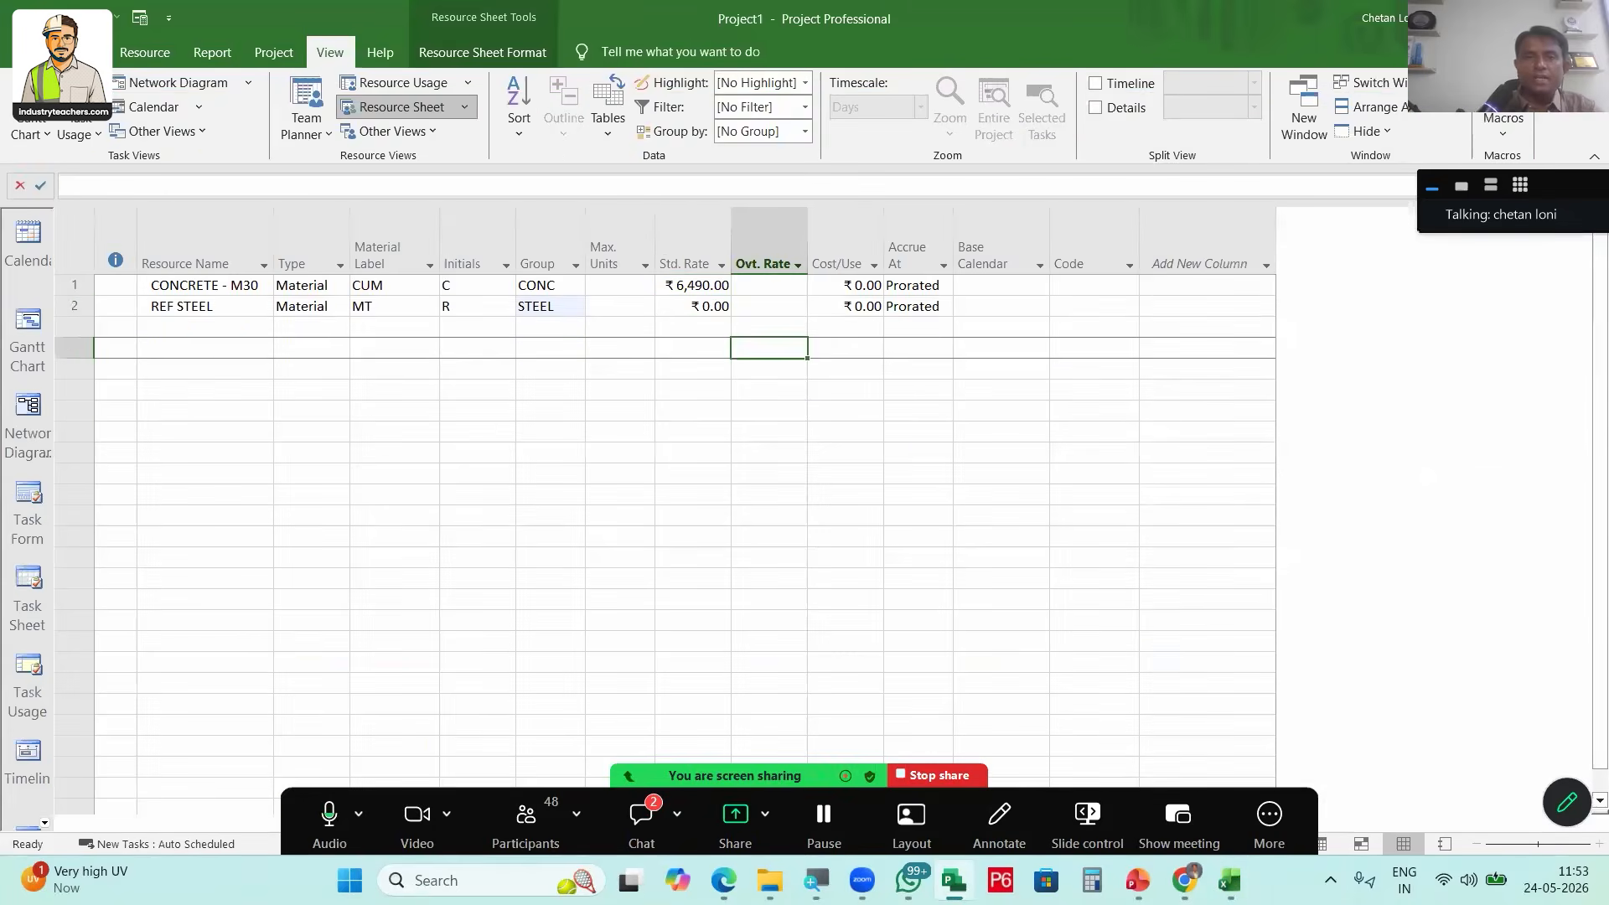
click(708, 306)
text(60000)
key(Return)
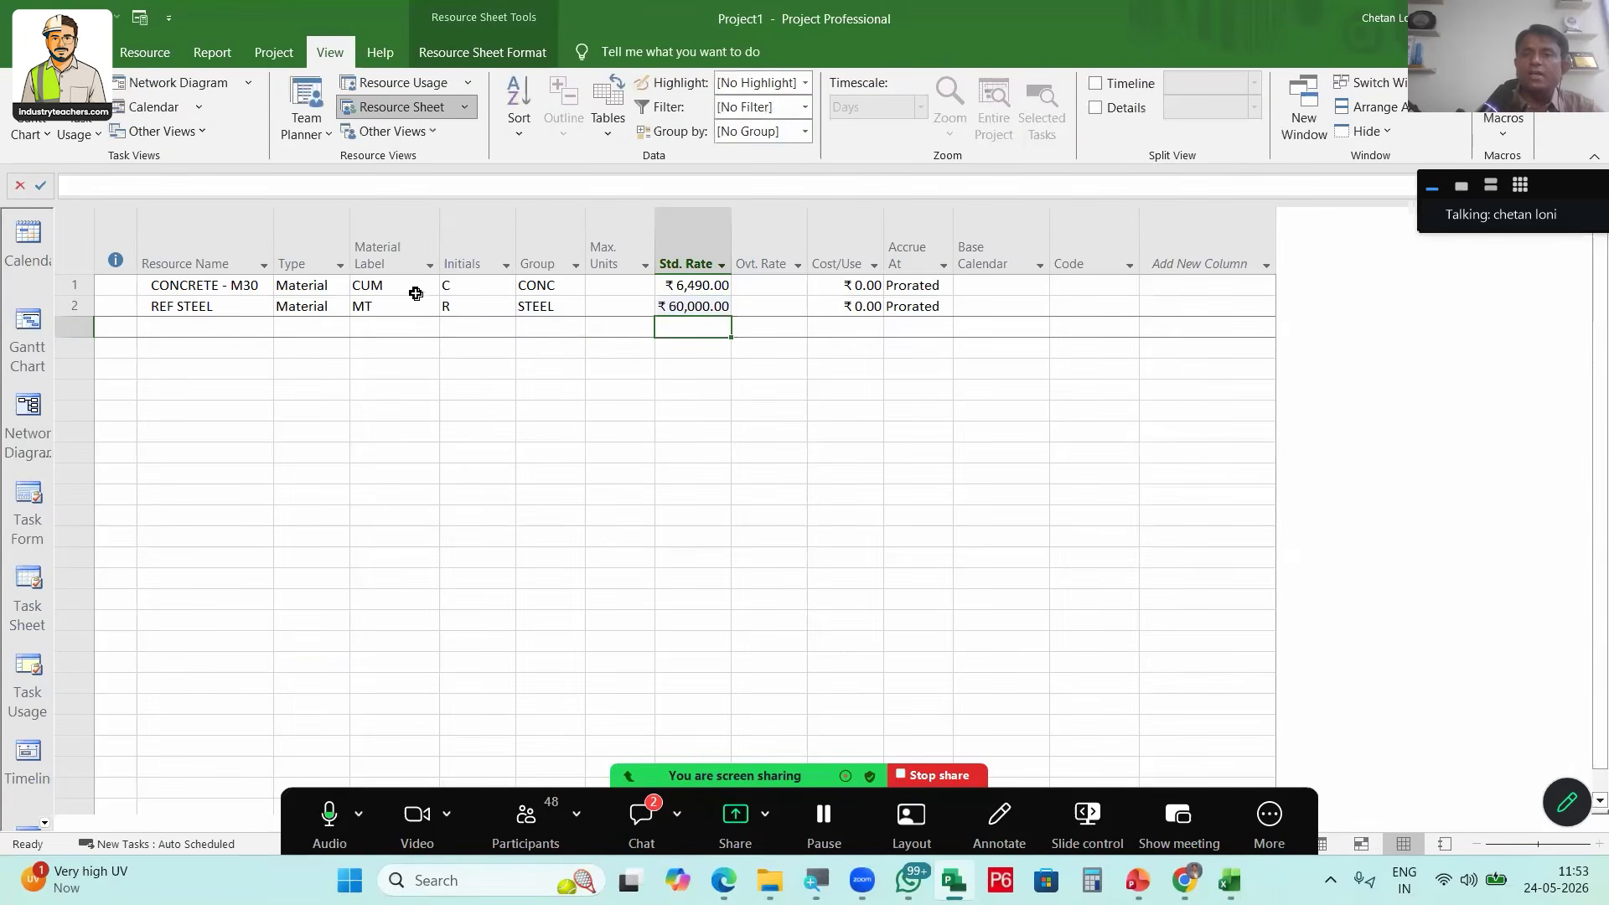
Add a third resource named RCC CONTRACTOR ON BUA BASIS and widen the Resource Name column to fit it
click(201, 332)
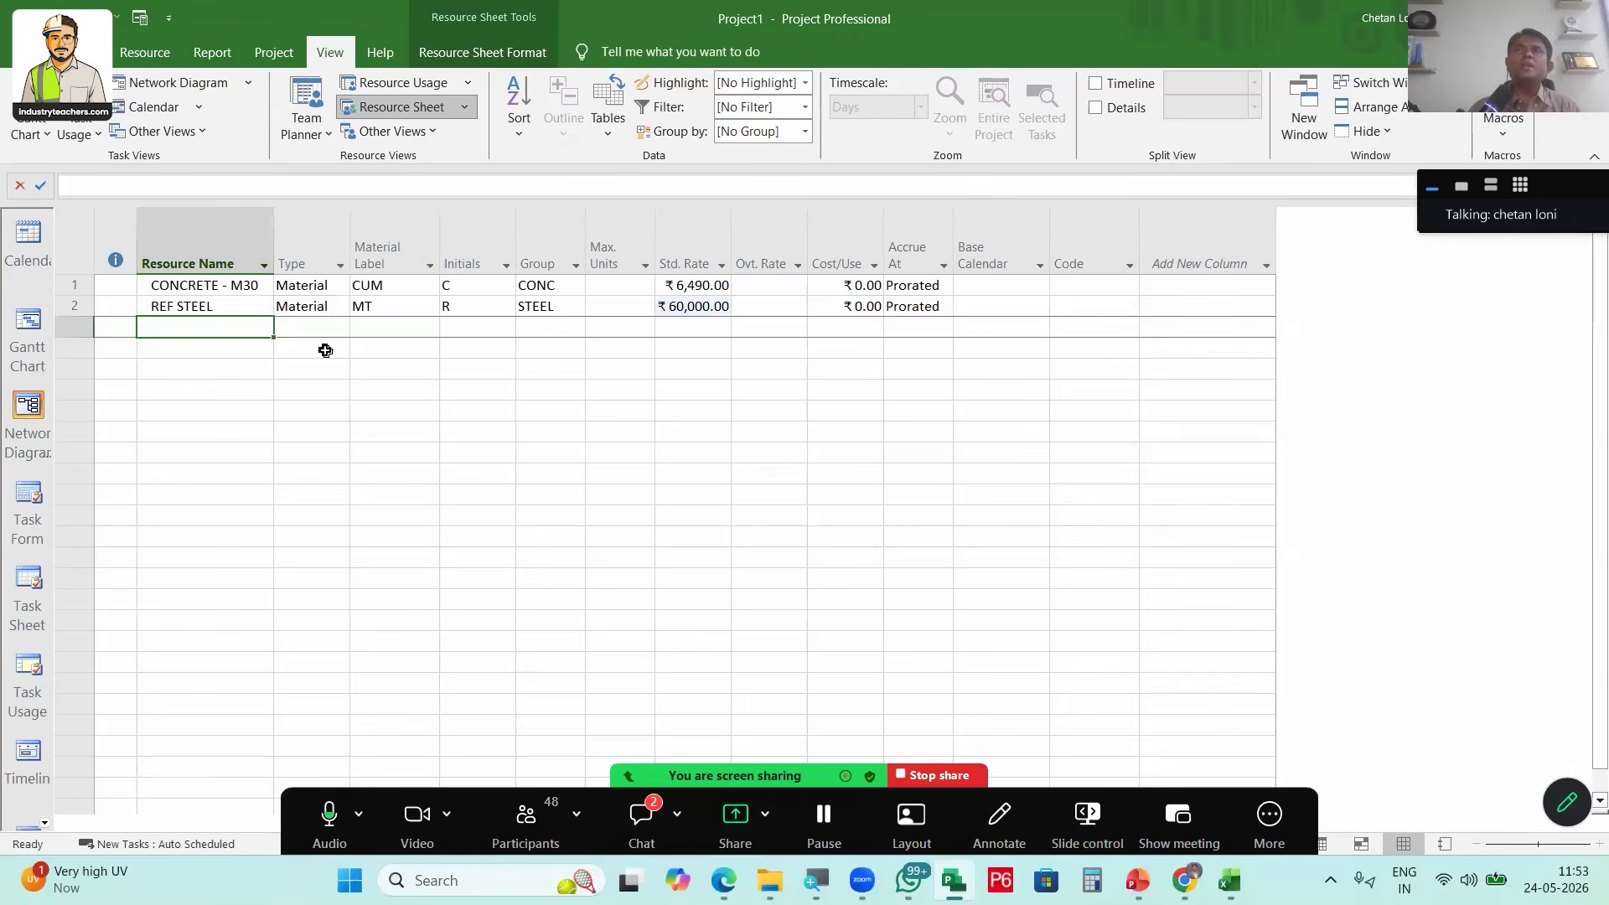
drag(278, 254, 306, 287)
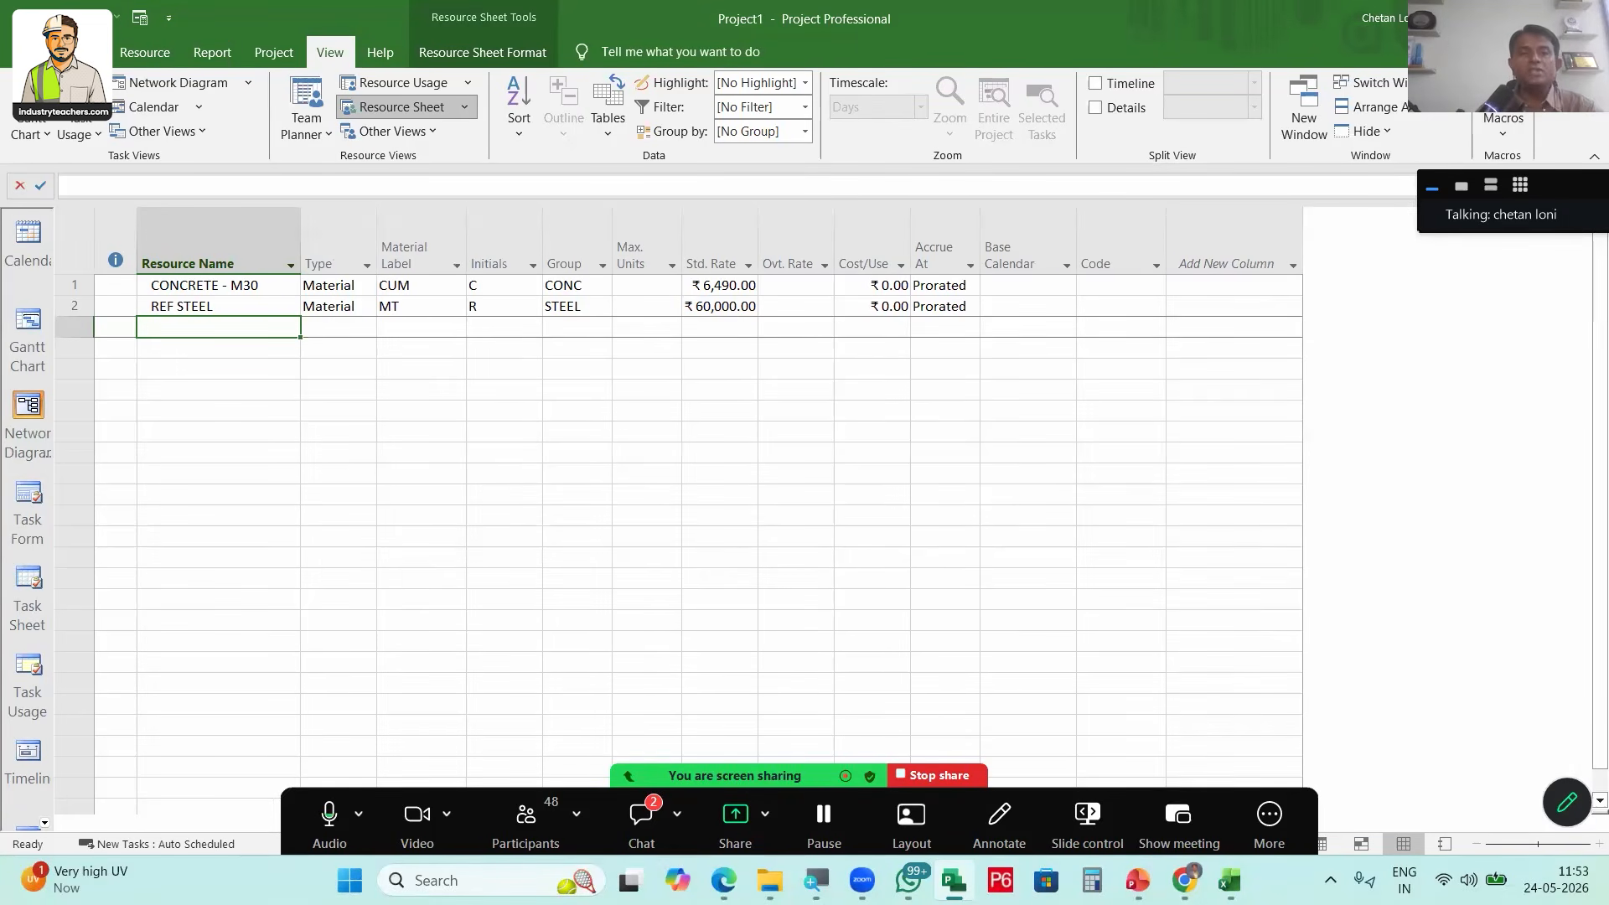
text(RCC CONTRACTOR ON BUA)
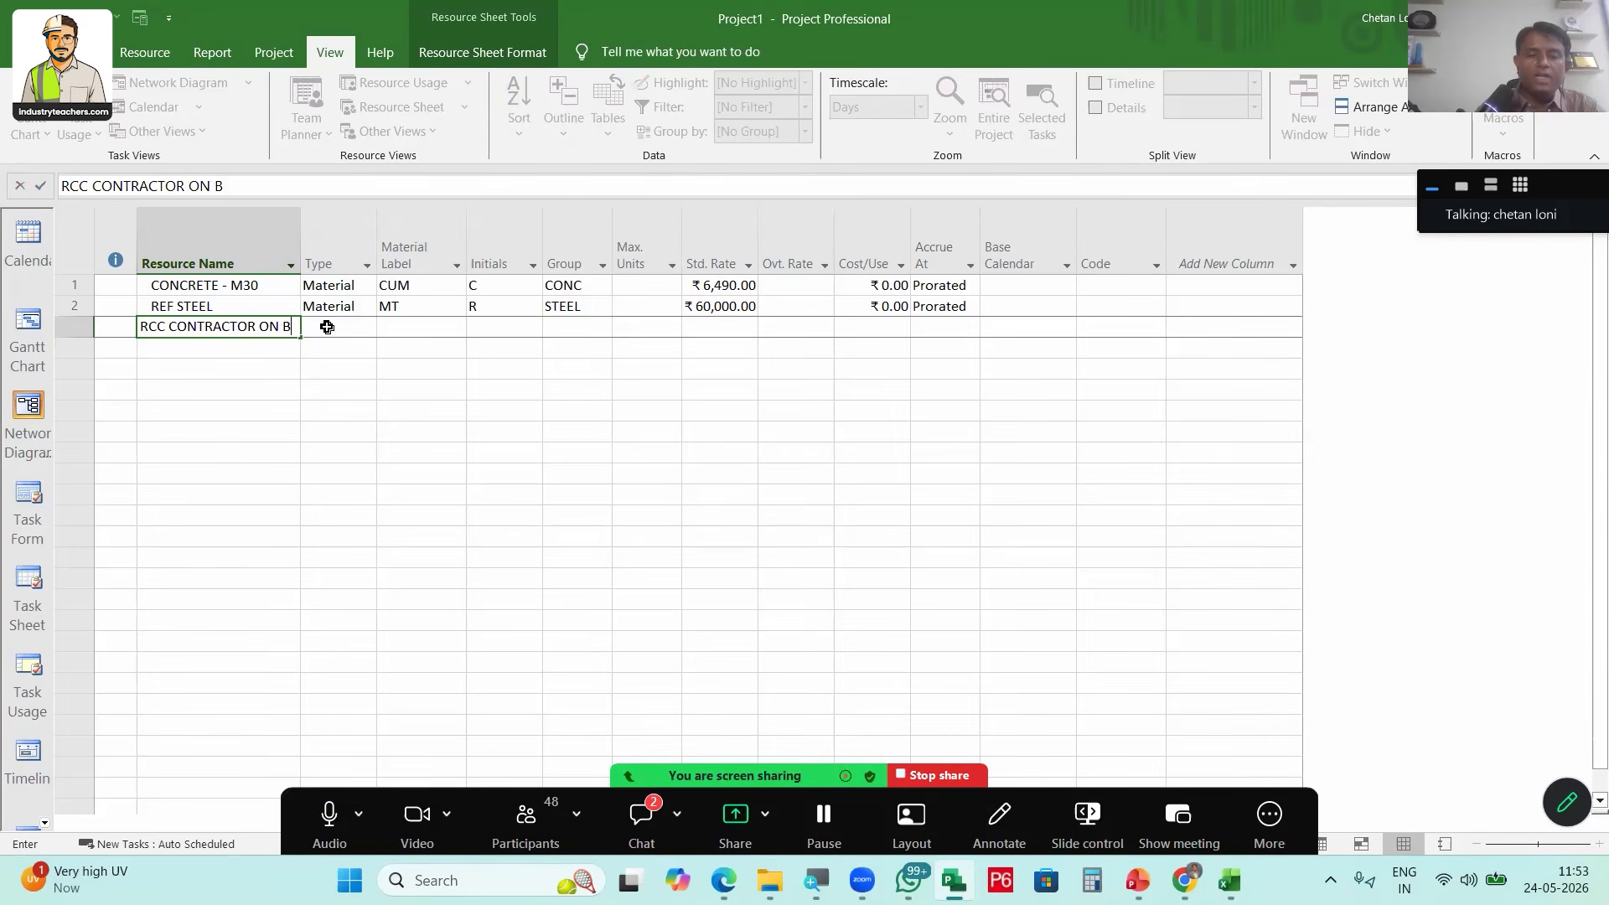
click(339, 411)
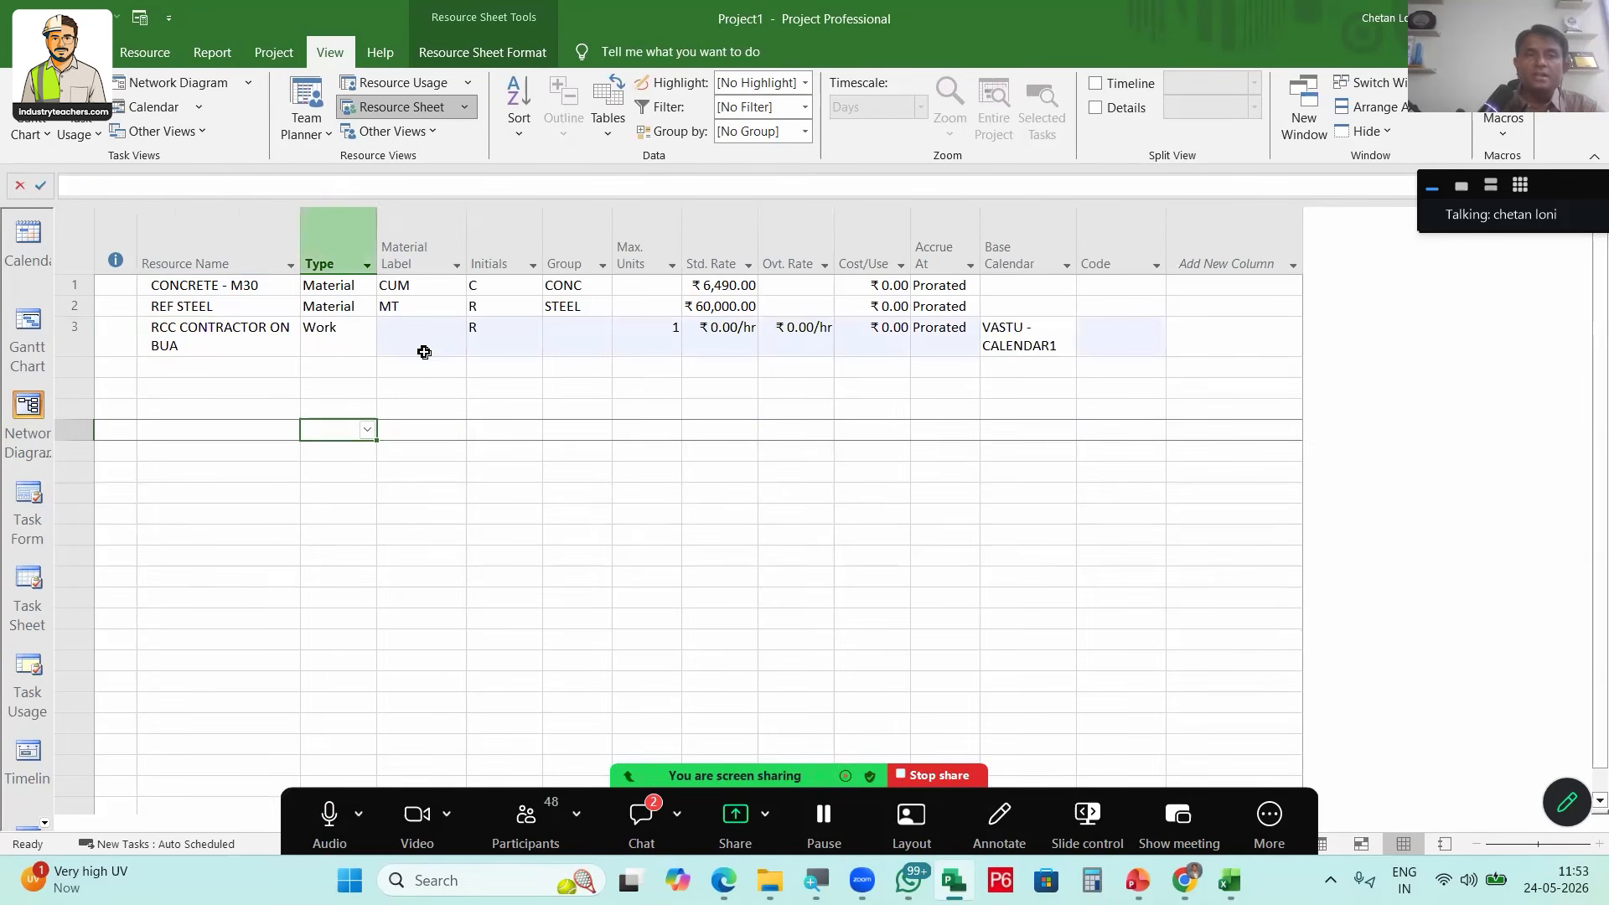
drag(299, 235, 366, 264)
click(382, 329)
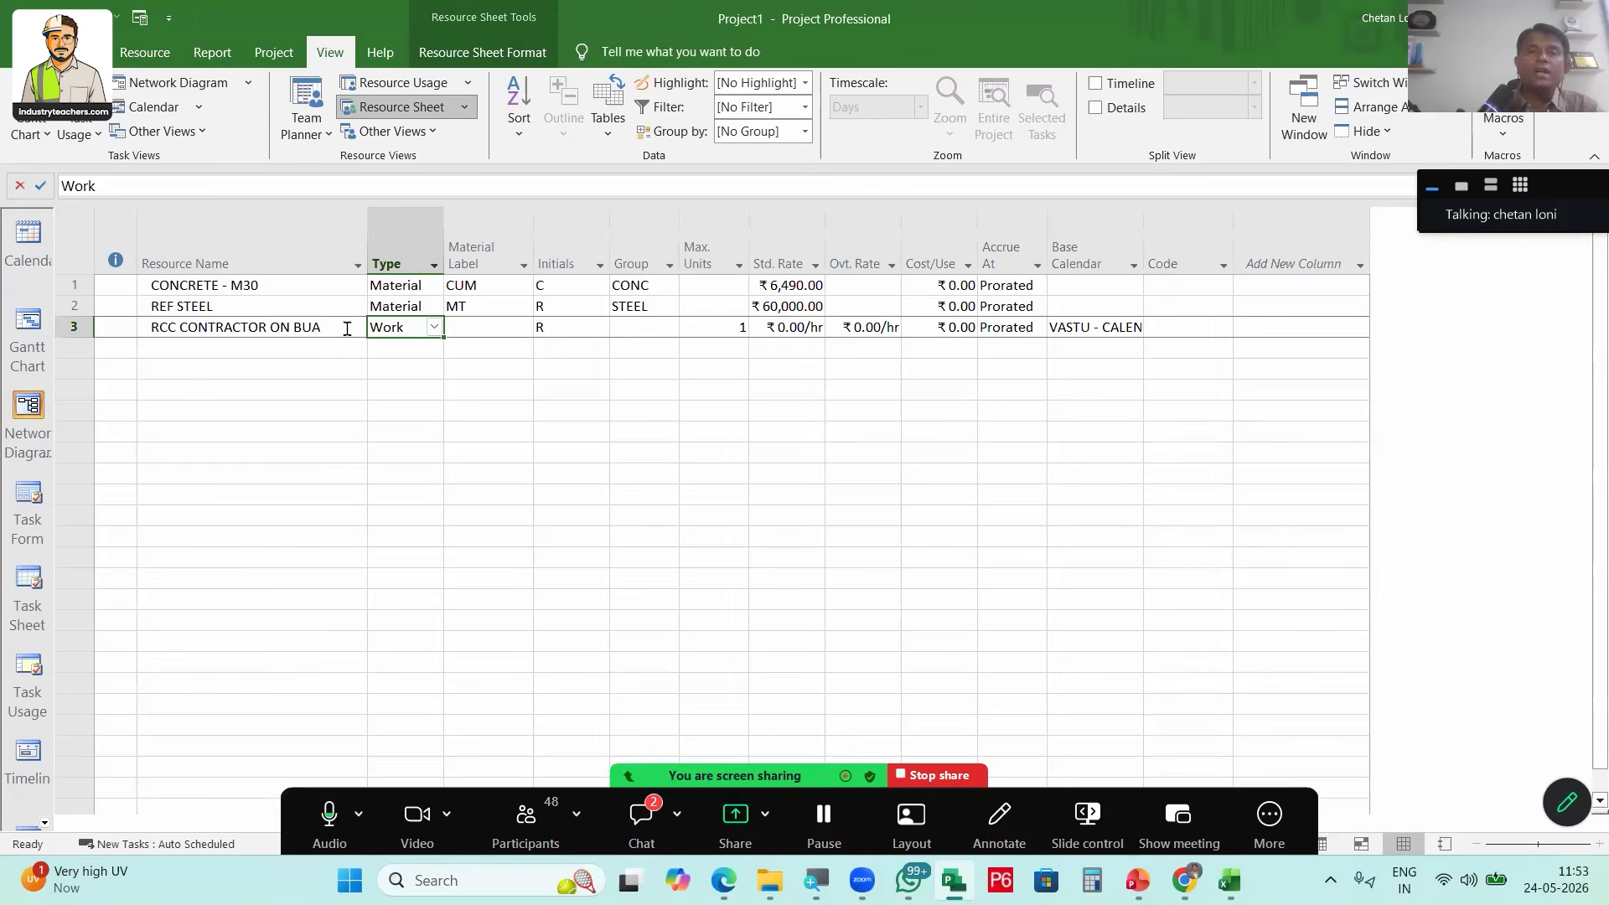
click(346, 329)
click(347, 328)
text(BASIS)
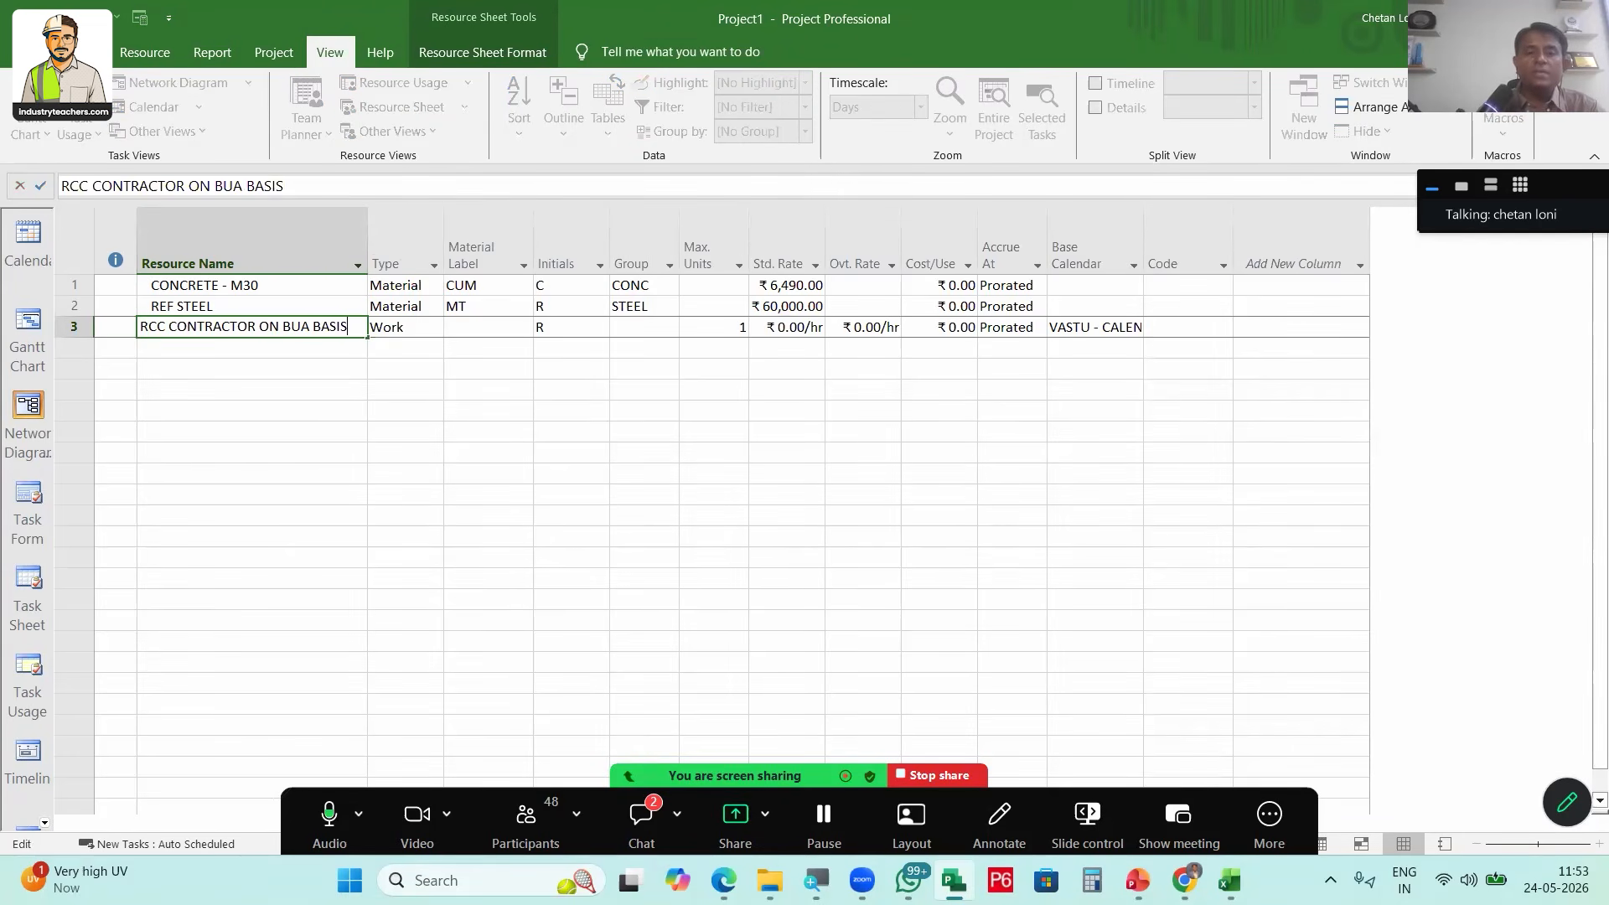
key(Return)
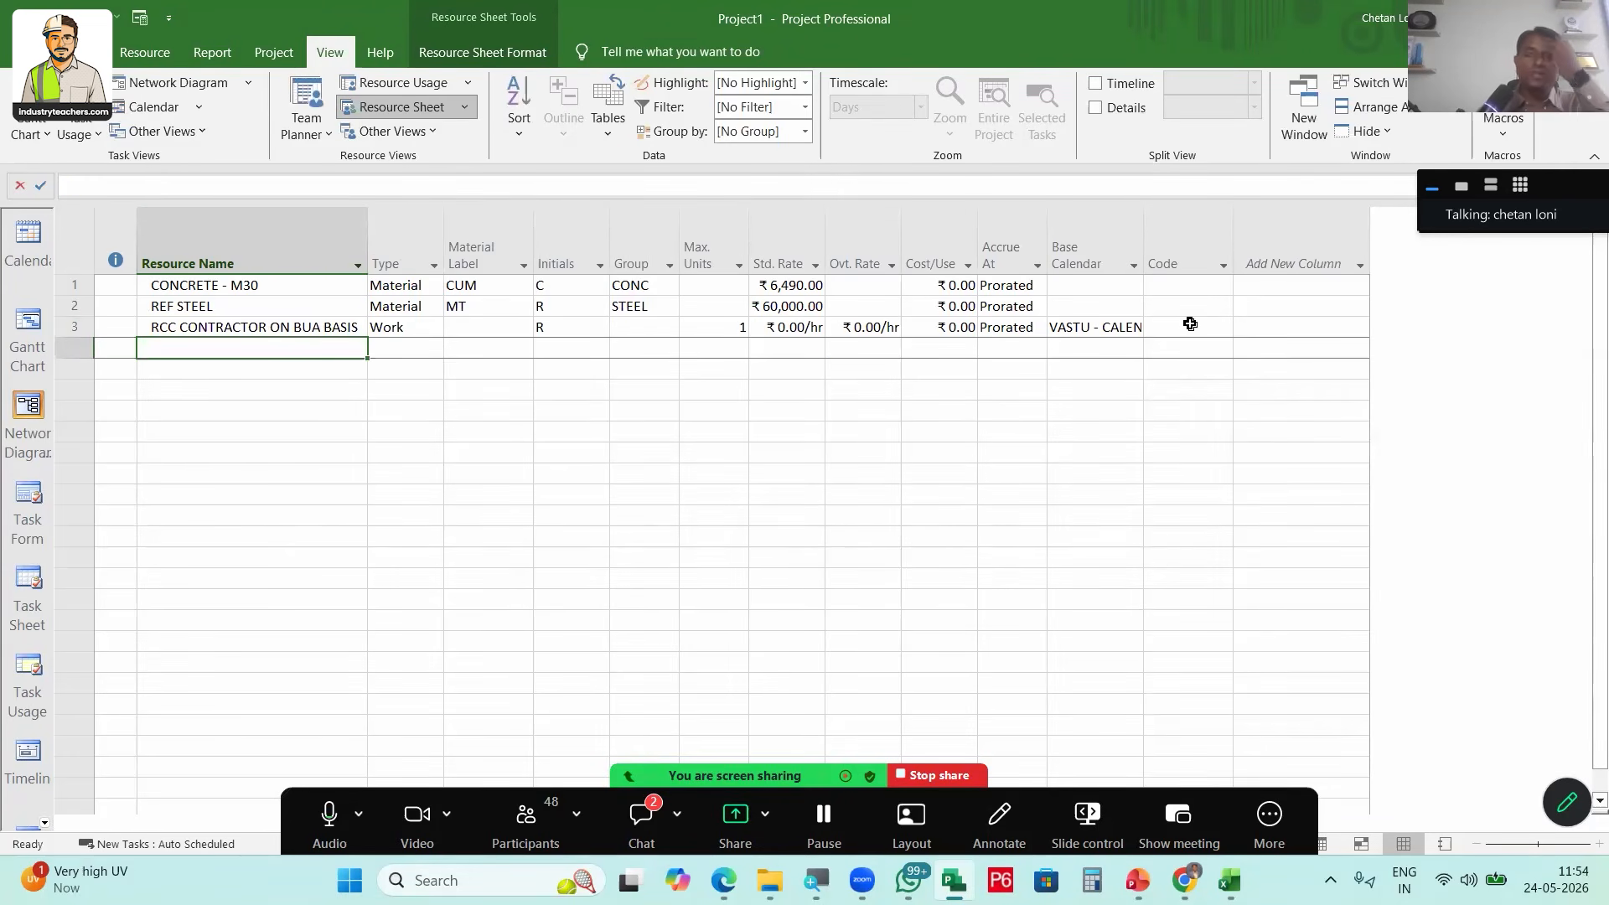
Set the RCC CONTRACTOR ON BUA BASIS resource's type to Material and its material label to SQFT
key(Up)
key(Right)
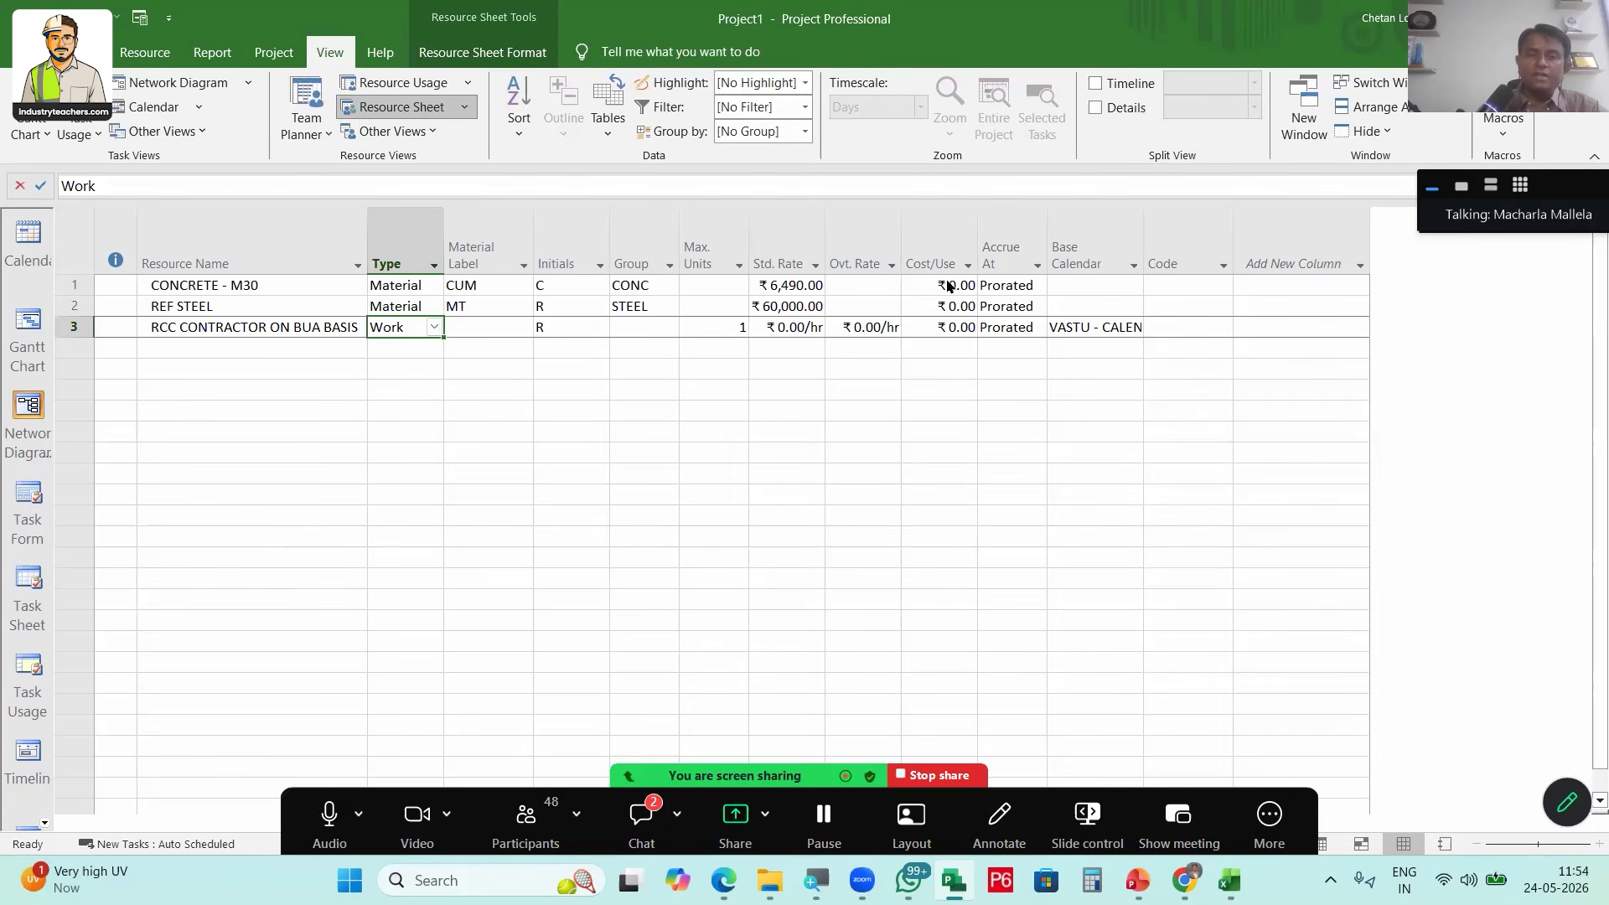
click(434, 328)
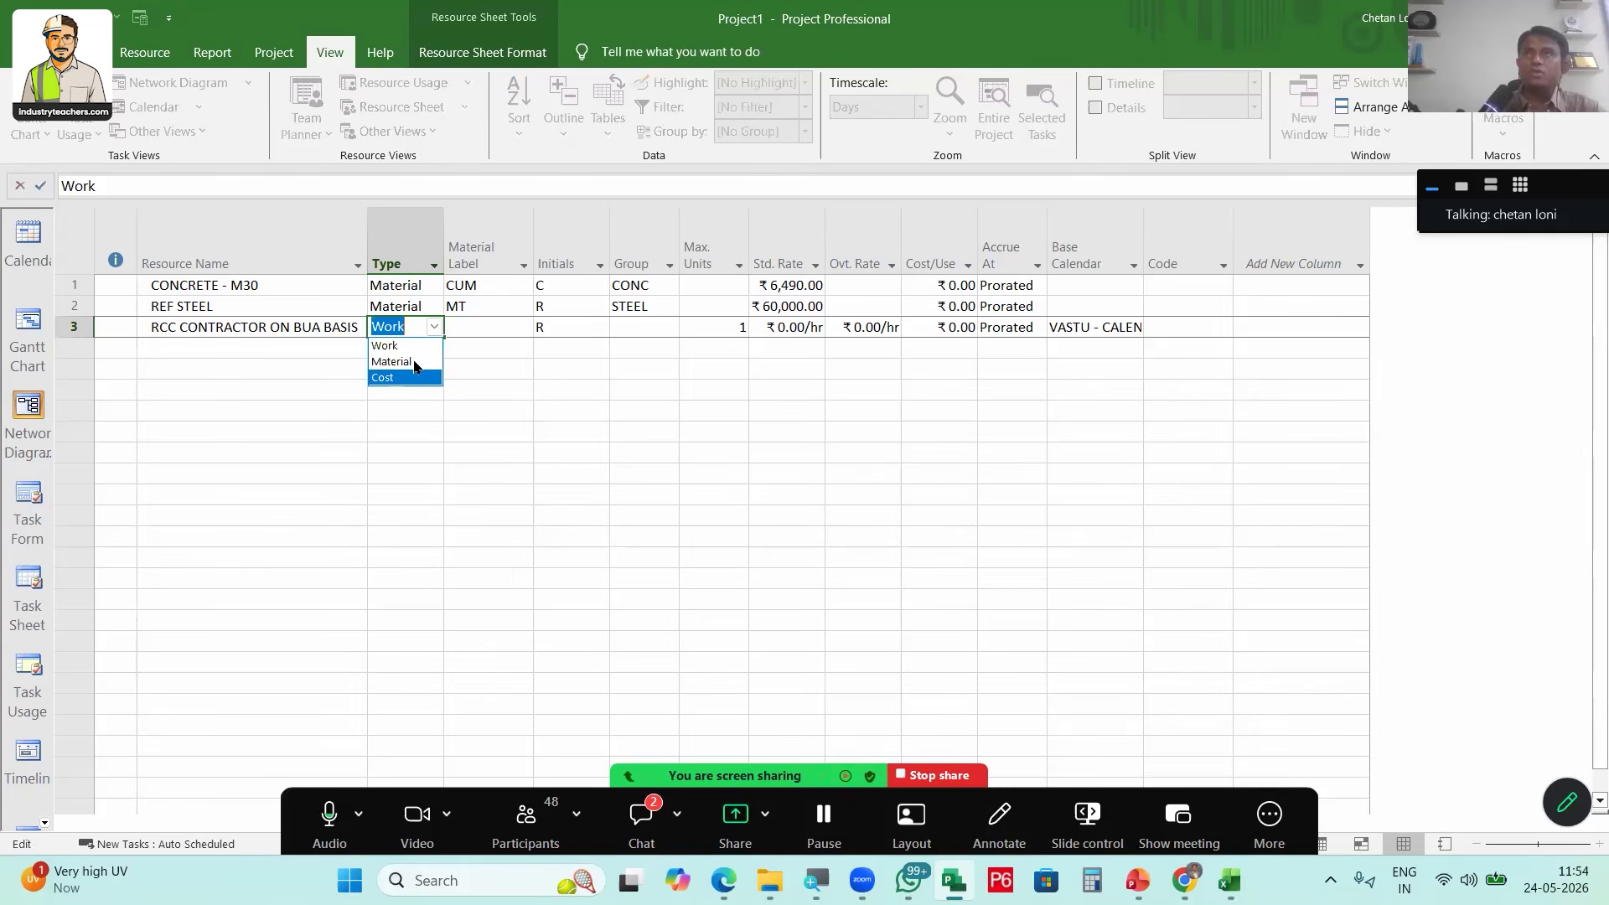
key(Return)
click(489, 328)
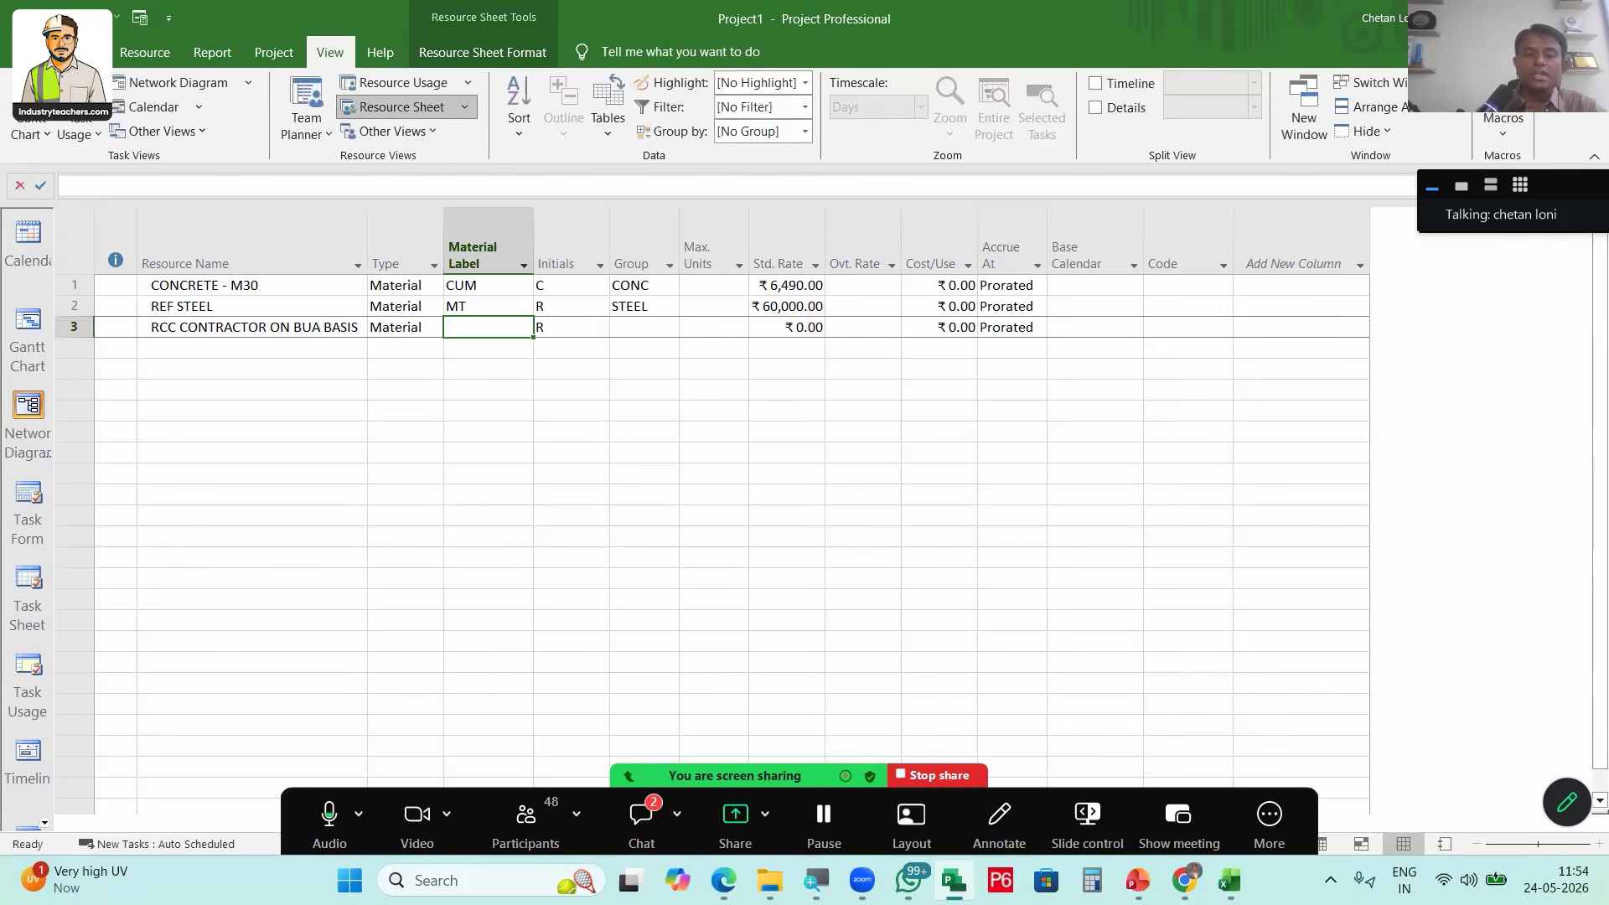
text(SQFT)
key(Return)
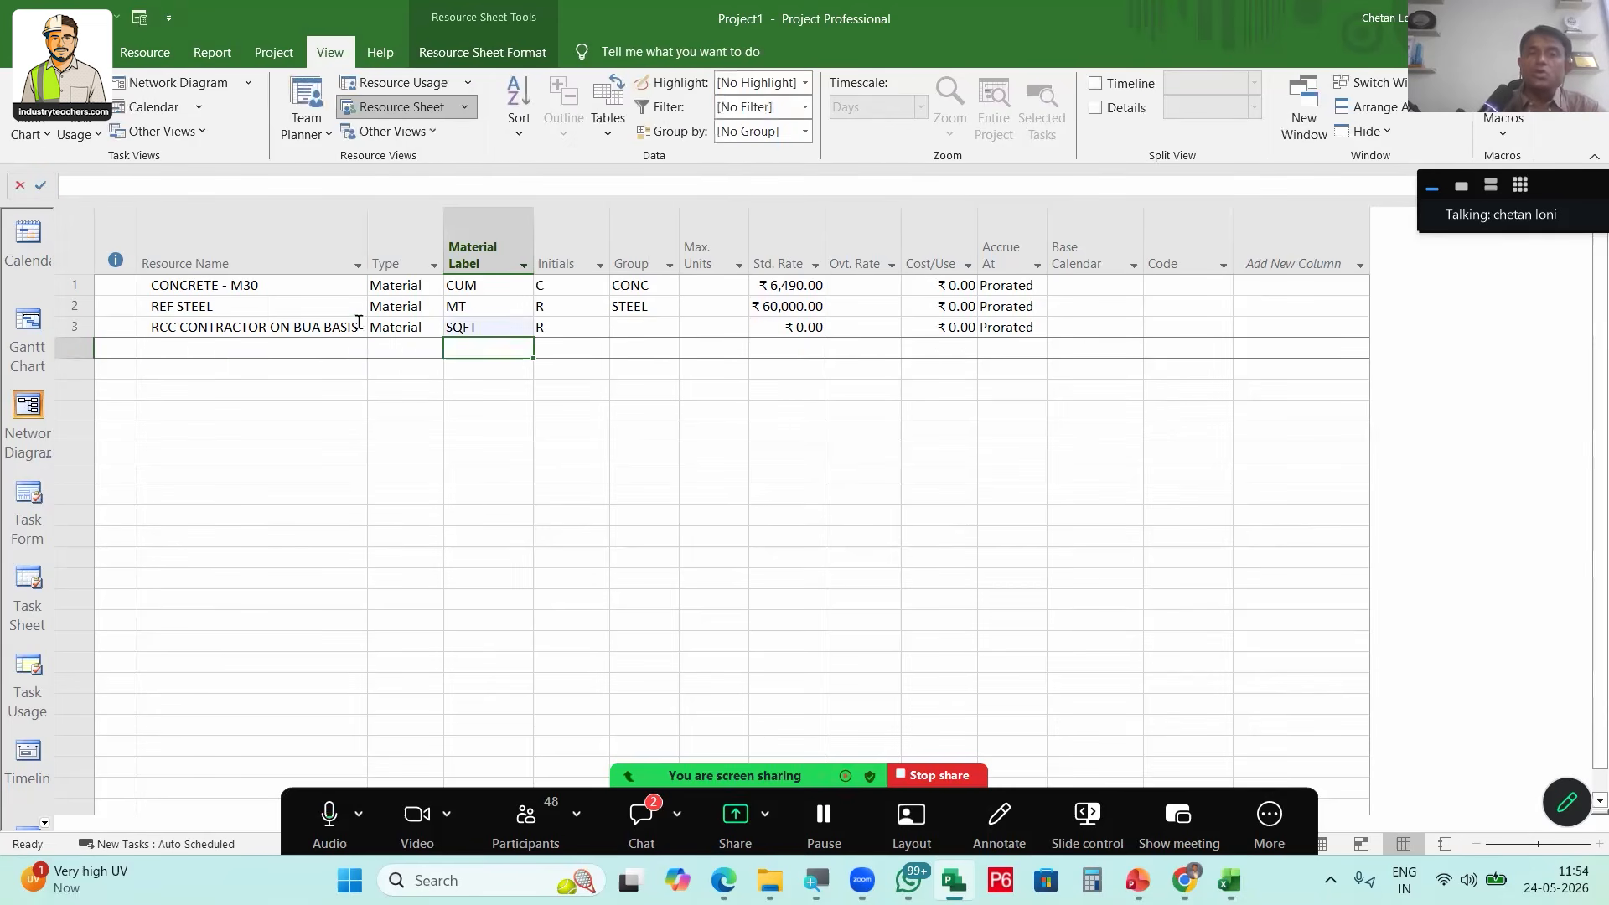
Assign RCC CONTRACTOR ON BUA BASIS to the group CONTR and set its standard rate to 180
click(359, 323)
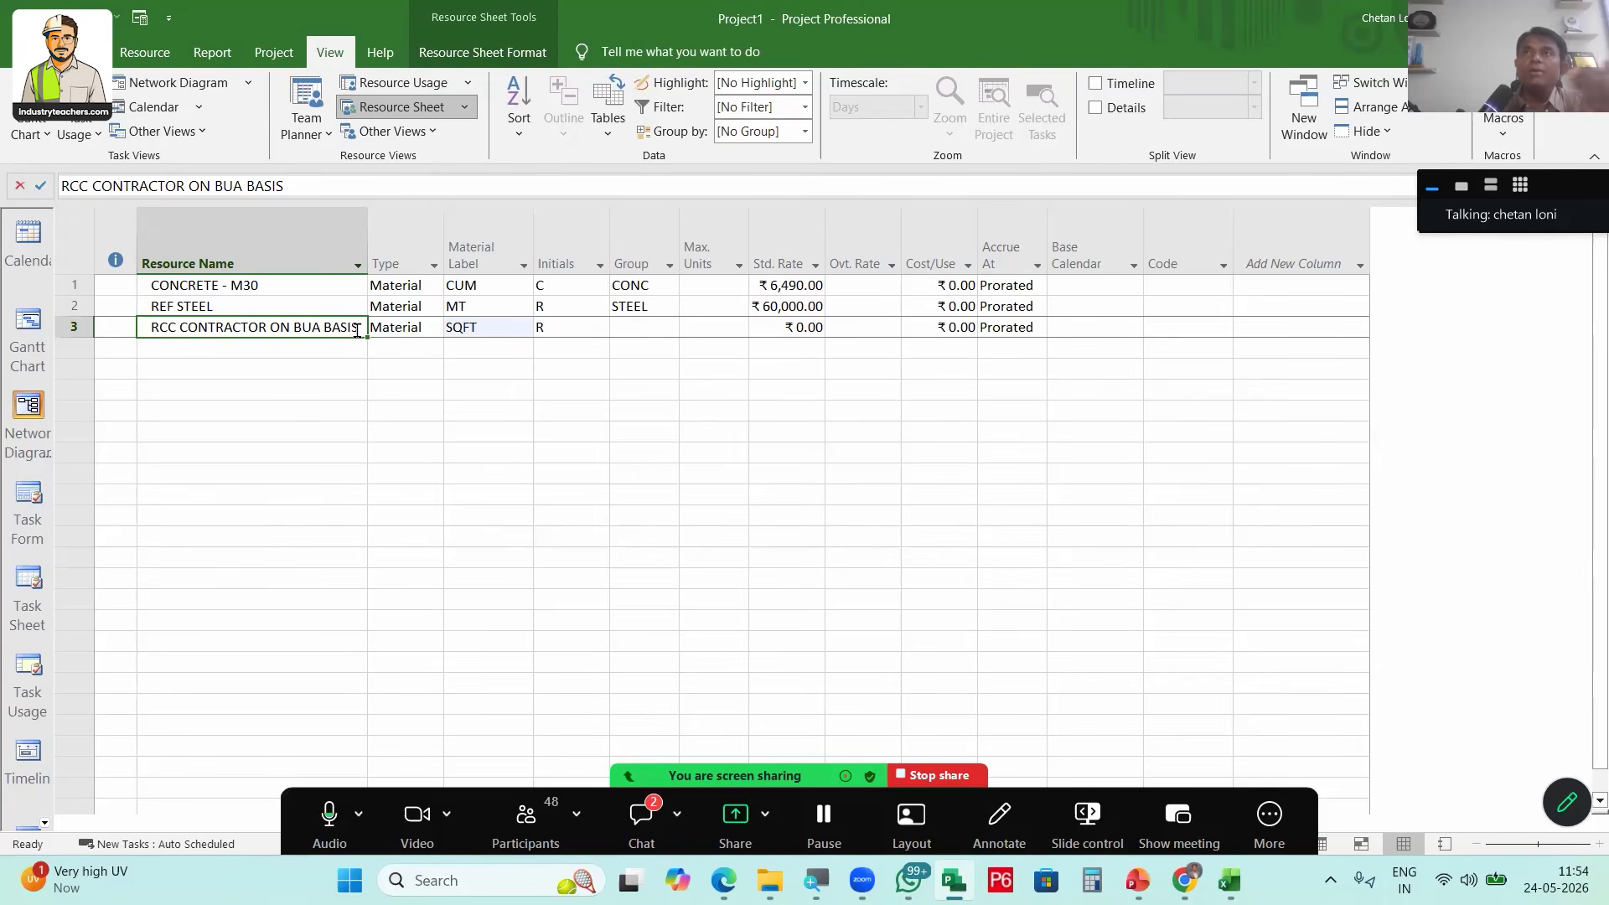
click(644, 327)
text(CONTR)
click(786, 326)
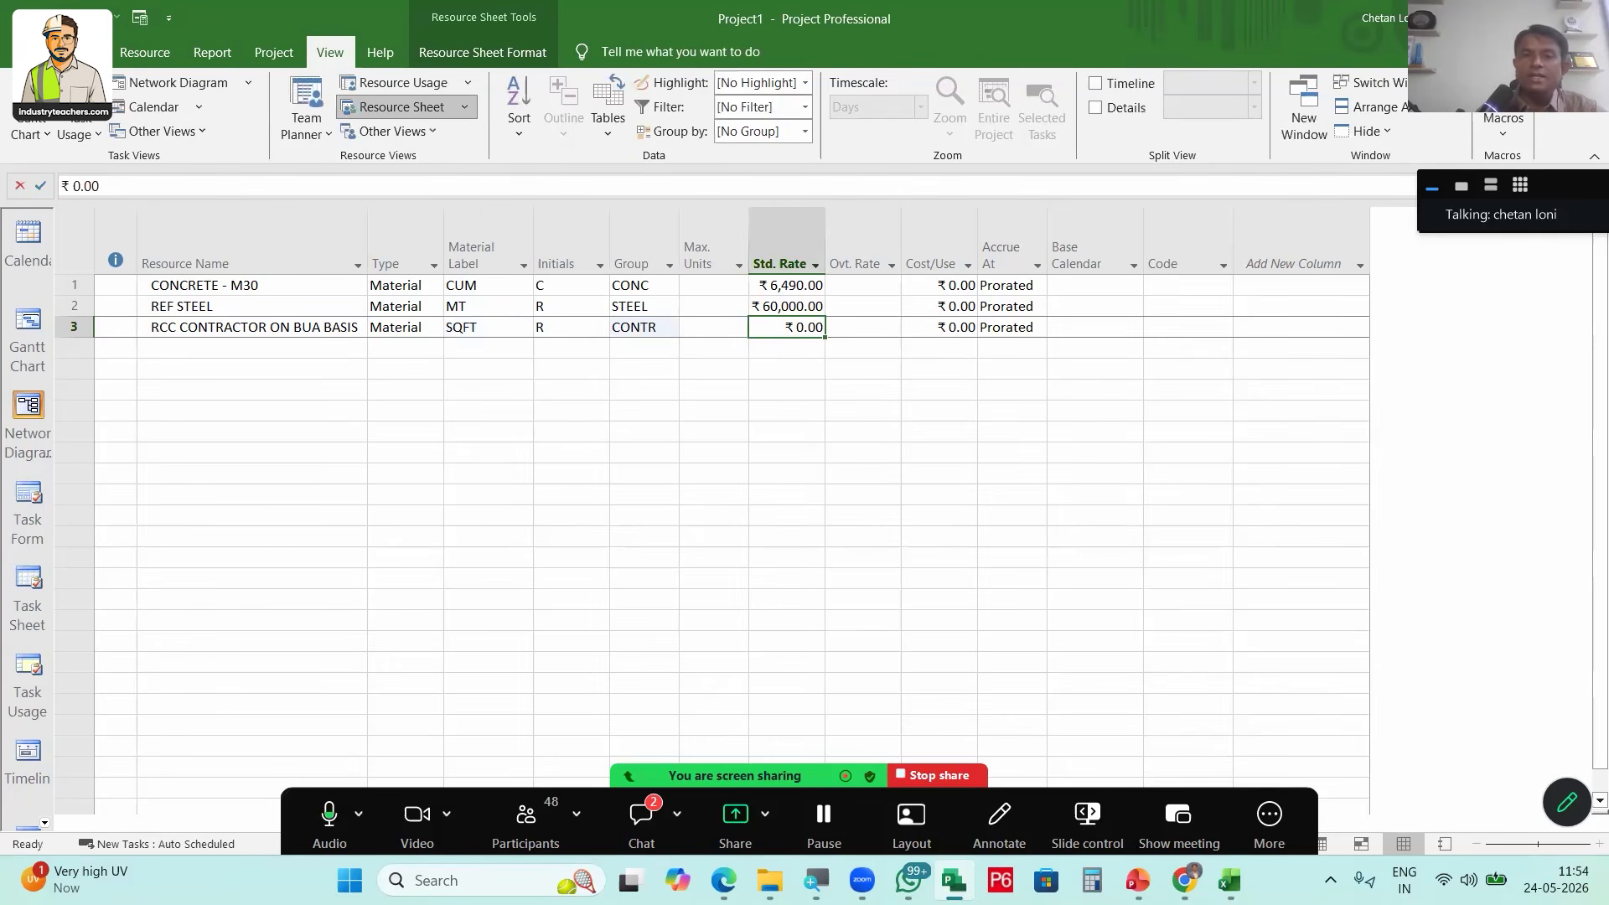
text(180)
key(Return)
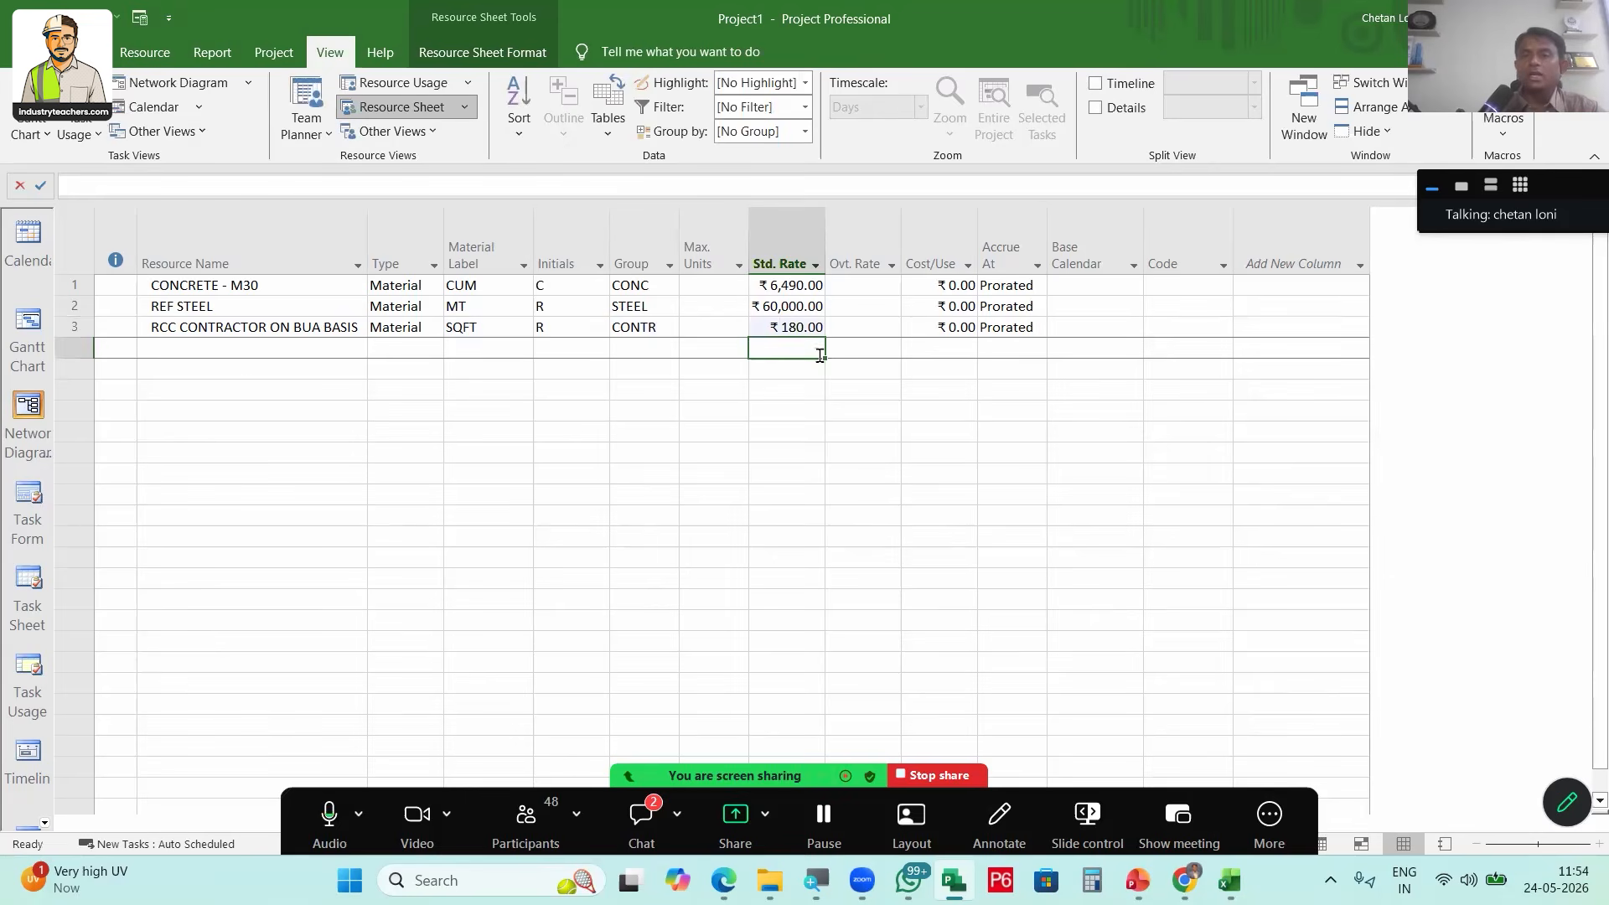
Add three labour resources named CARPENTERS RCC, FITTER RCC and MASON RCC below the contractor resource
click(243, 352)
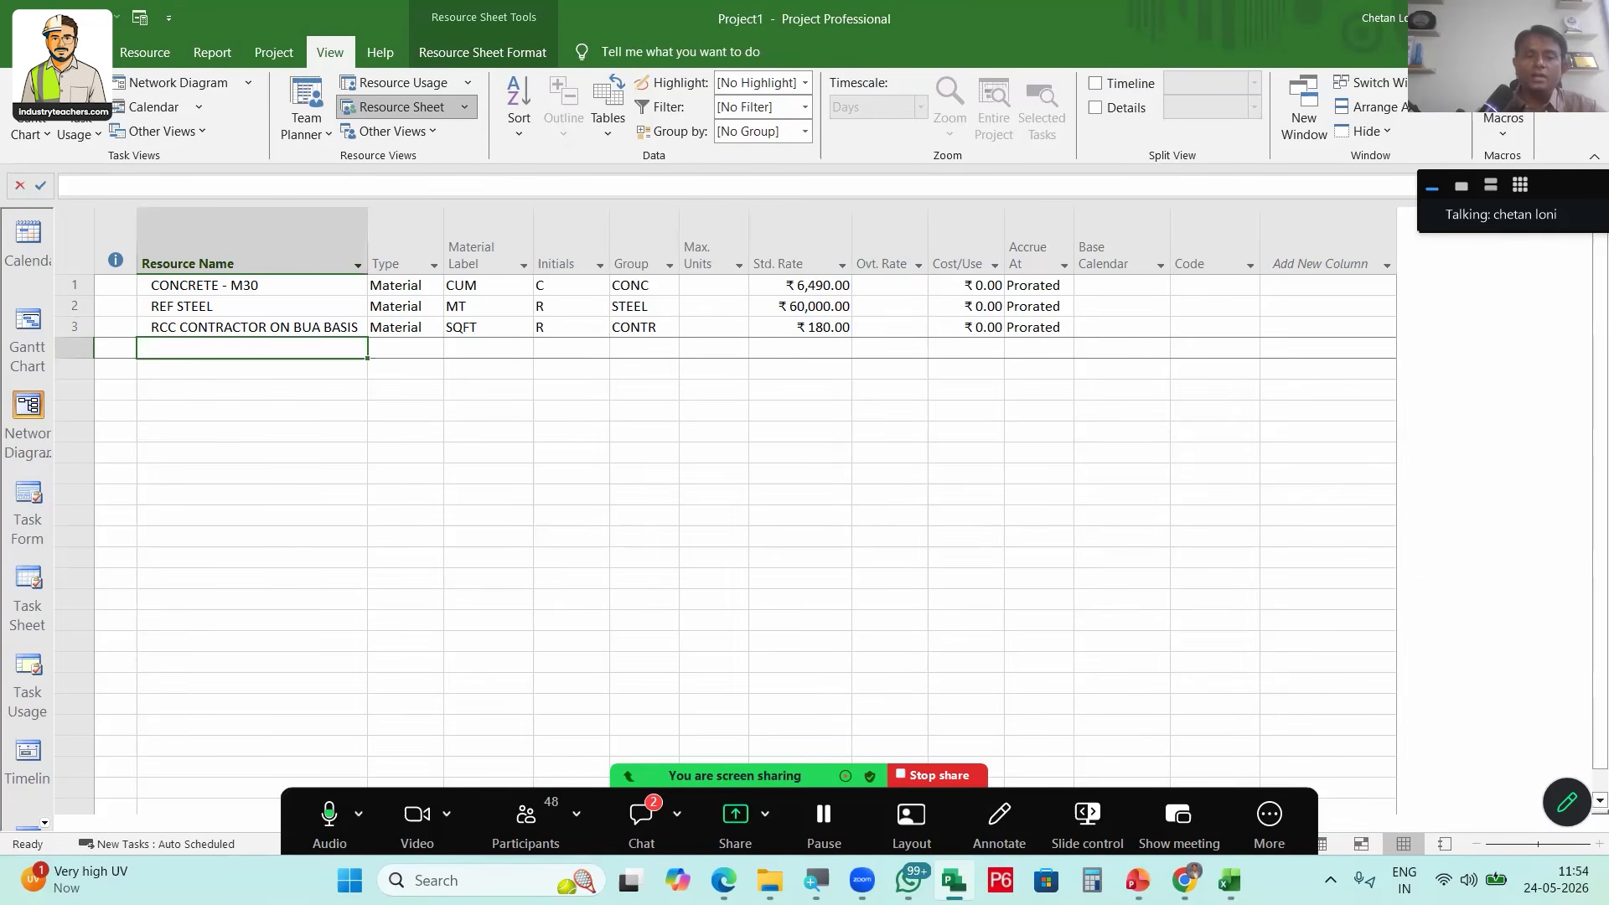
text(CARPENT)
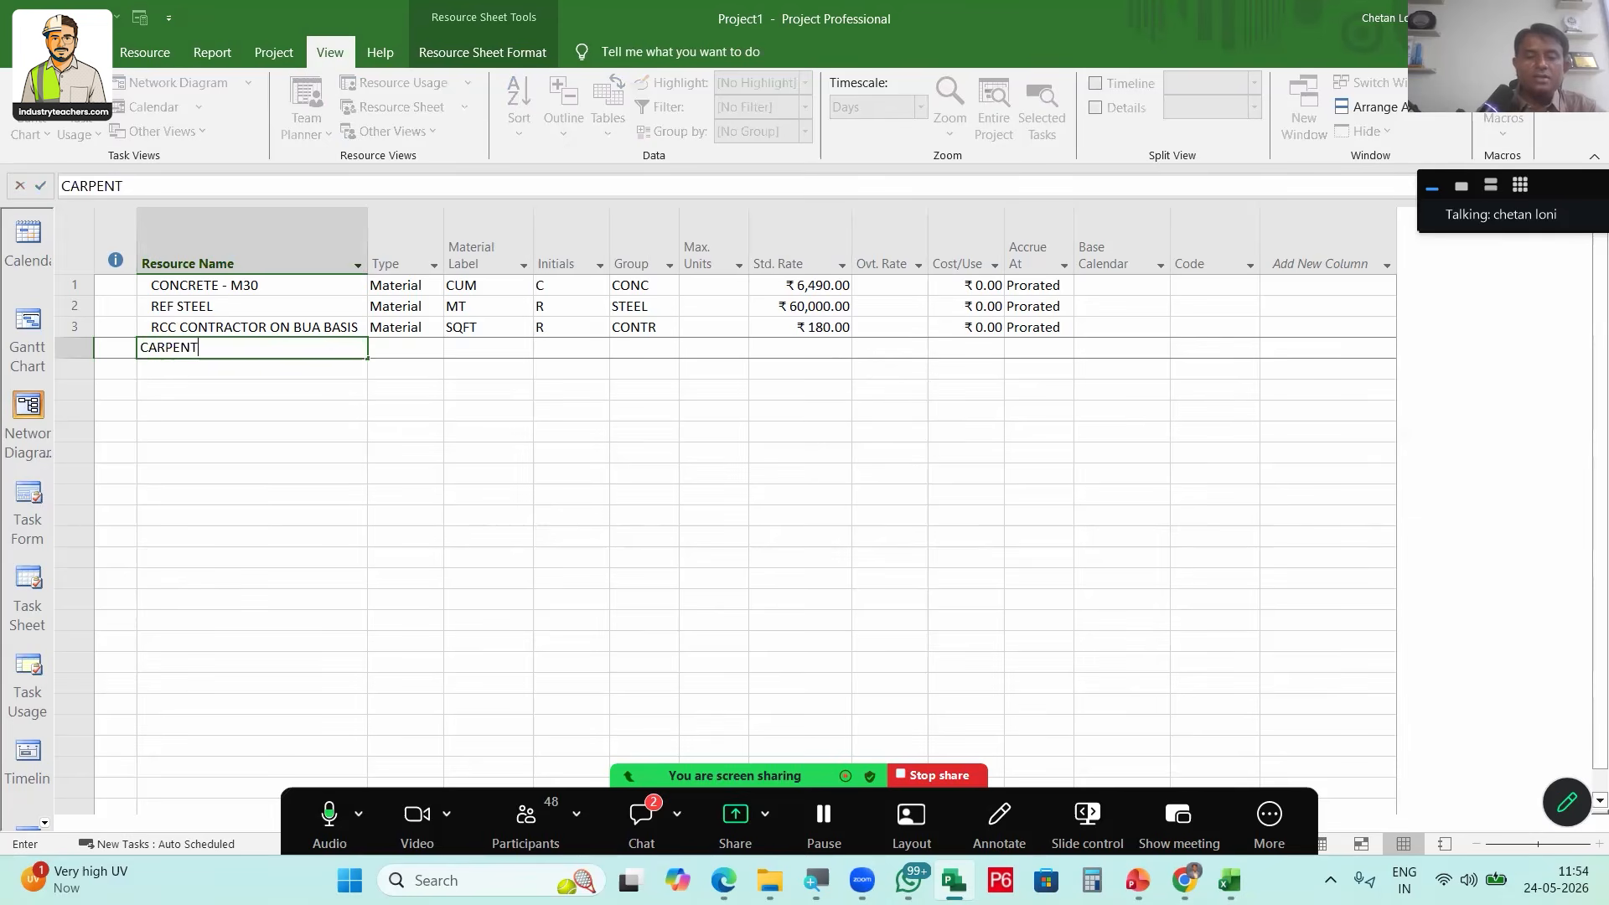
text(ERS RCC)
key(Return)
text(F)
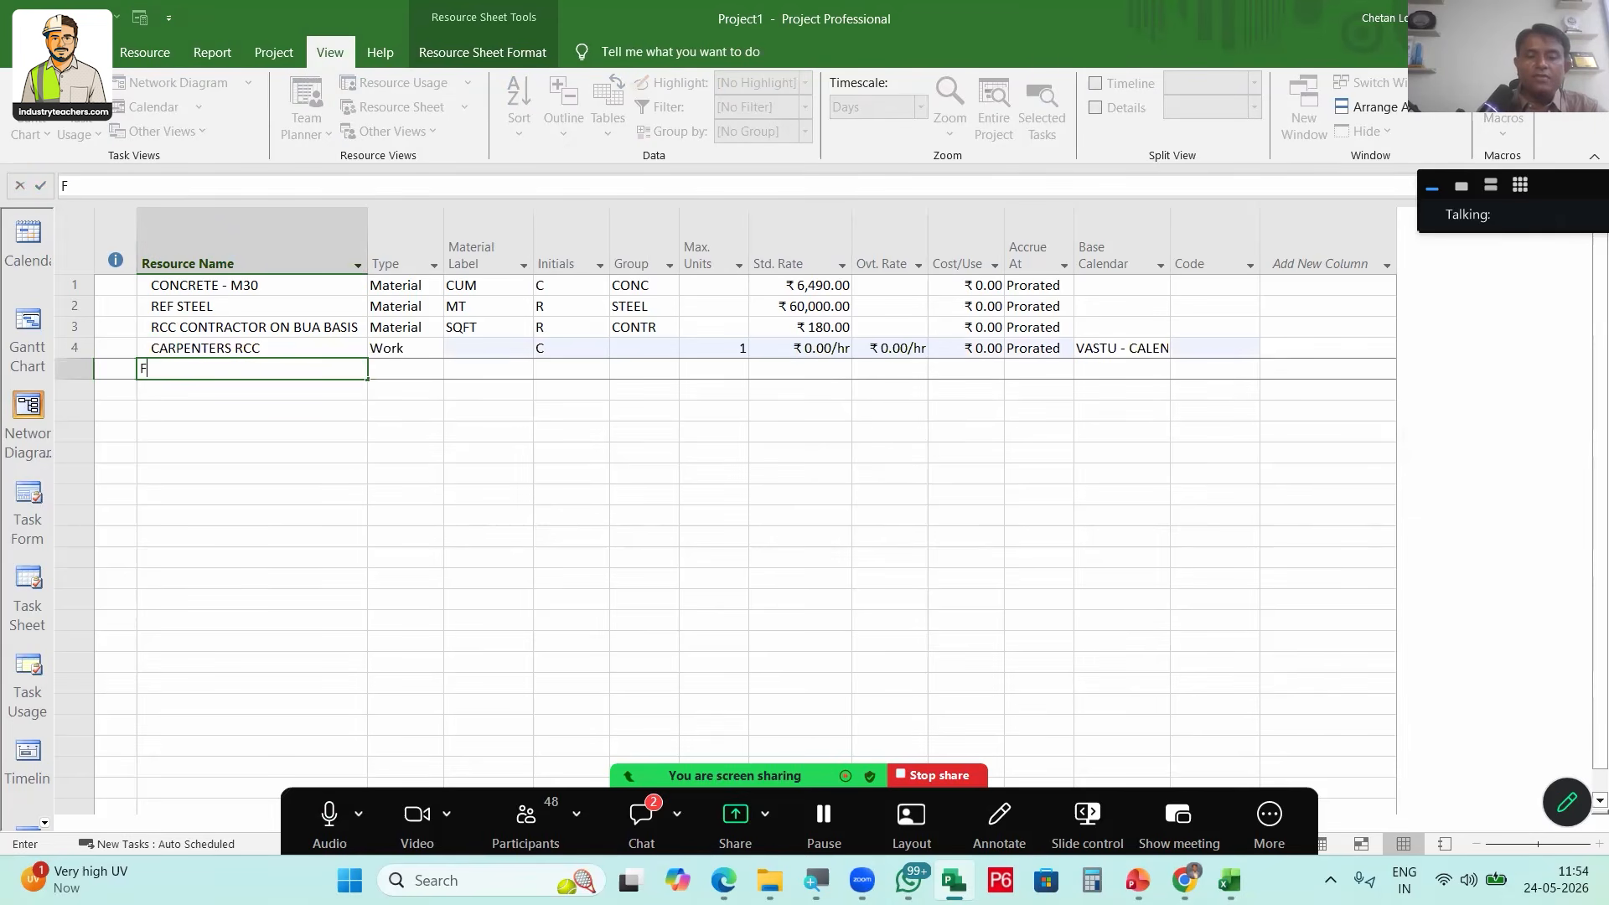
text(ITTER RCC)
key(Return)
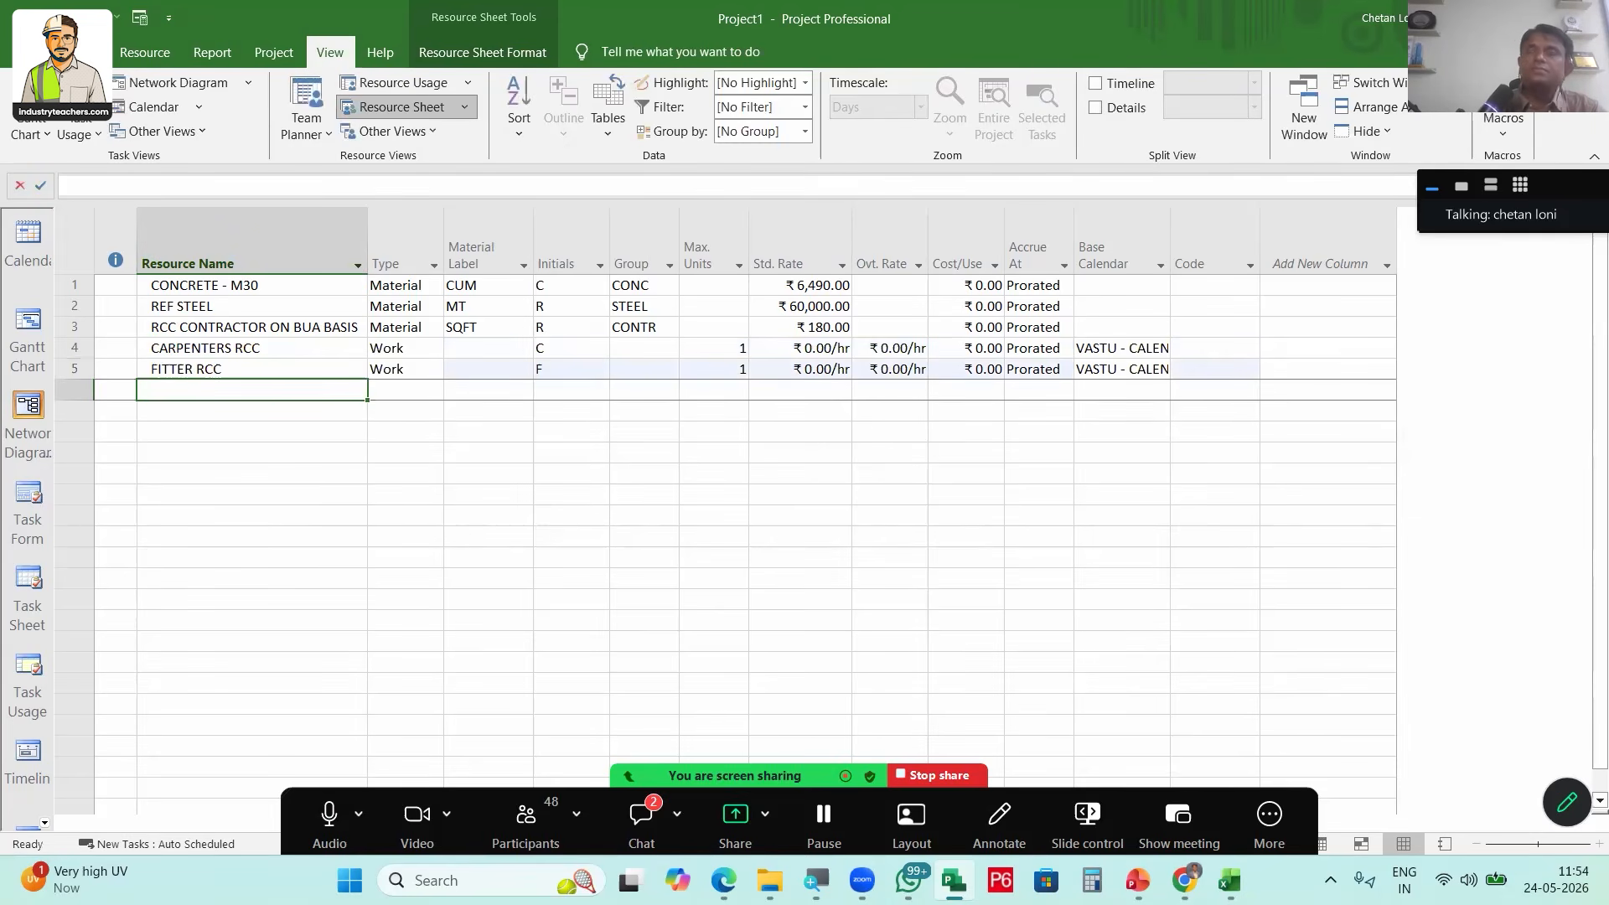
text(C)
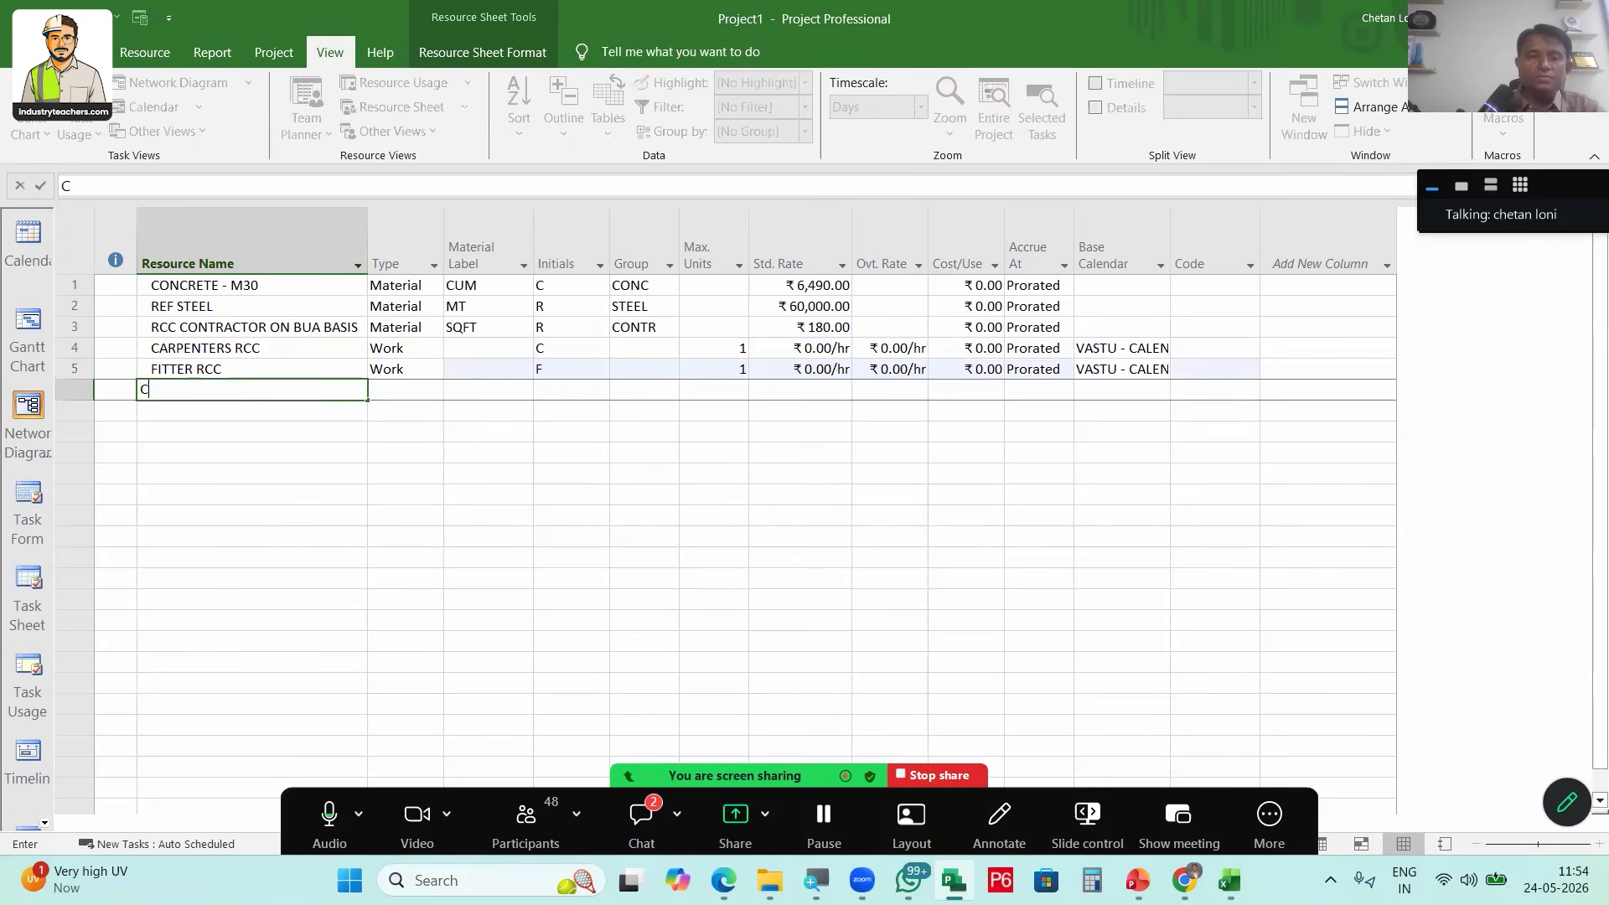
key(BackSpace)
text(MASON RCC)
key(Return)
Set the maximum units to 25 for CARPENTERS RCC, 28 for FITTER RCC and 10 for MASON RCC
drag(405, 347, 403, 390)
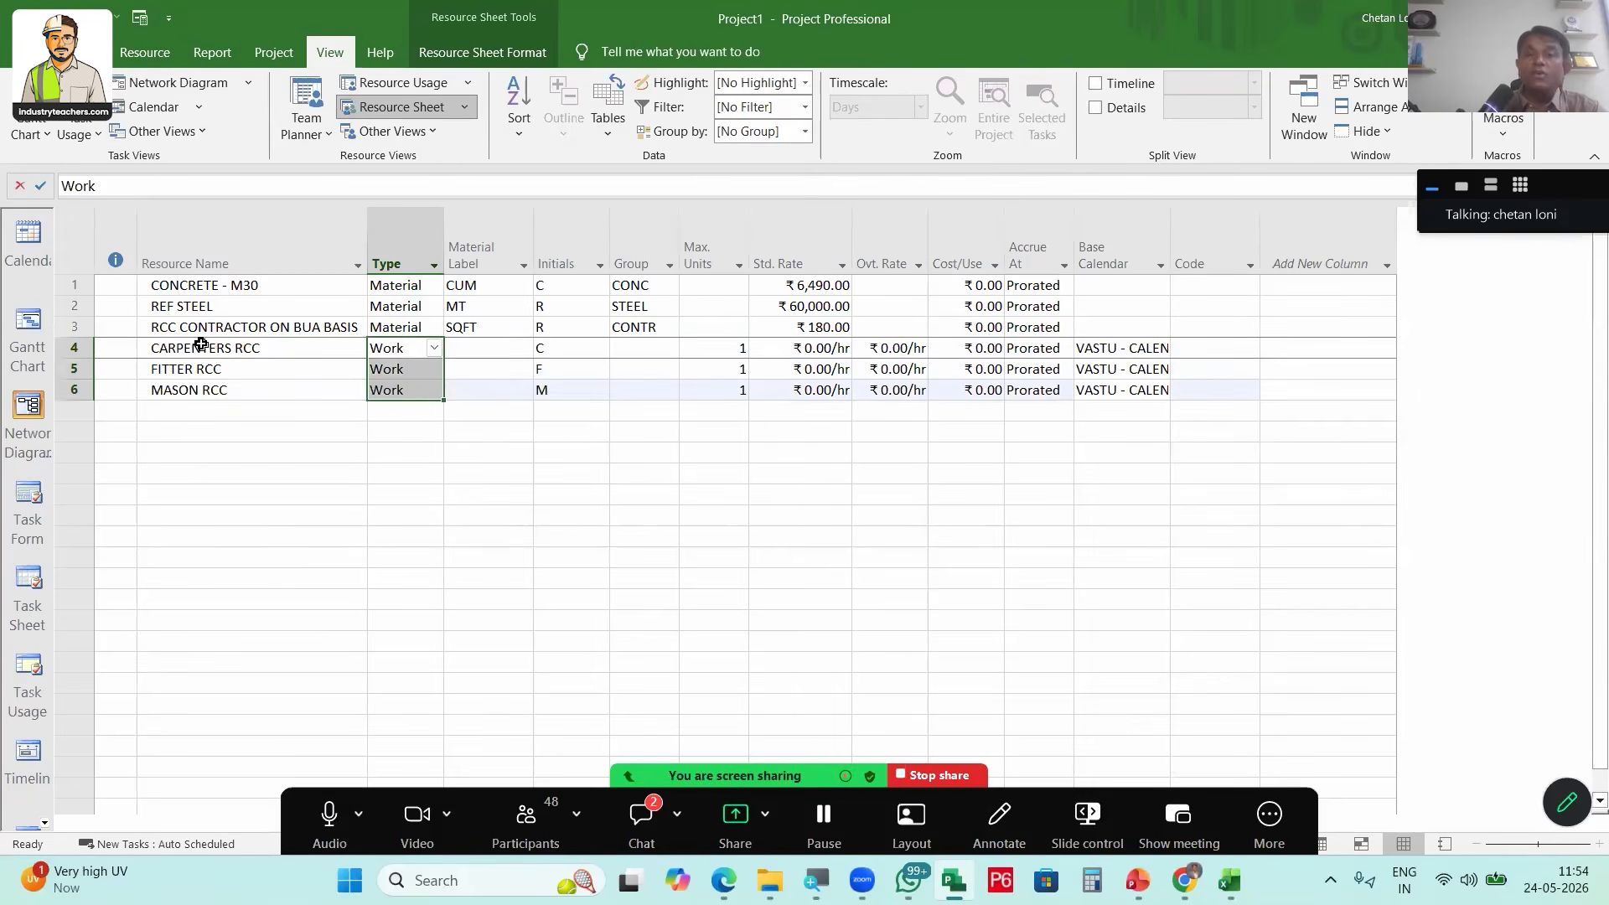
click(735, 348)
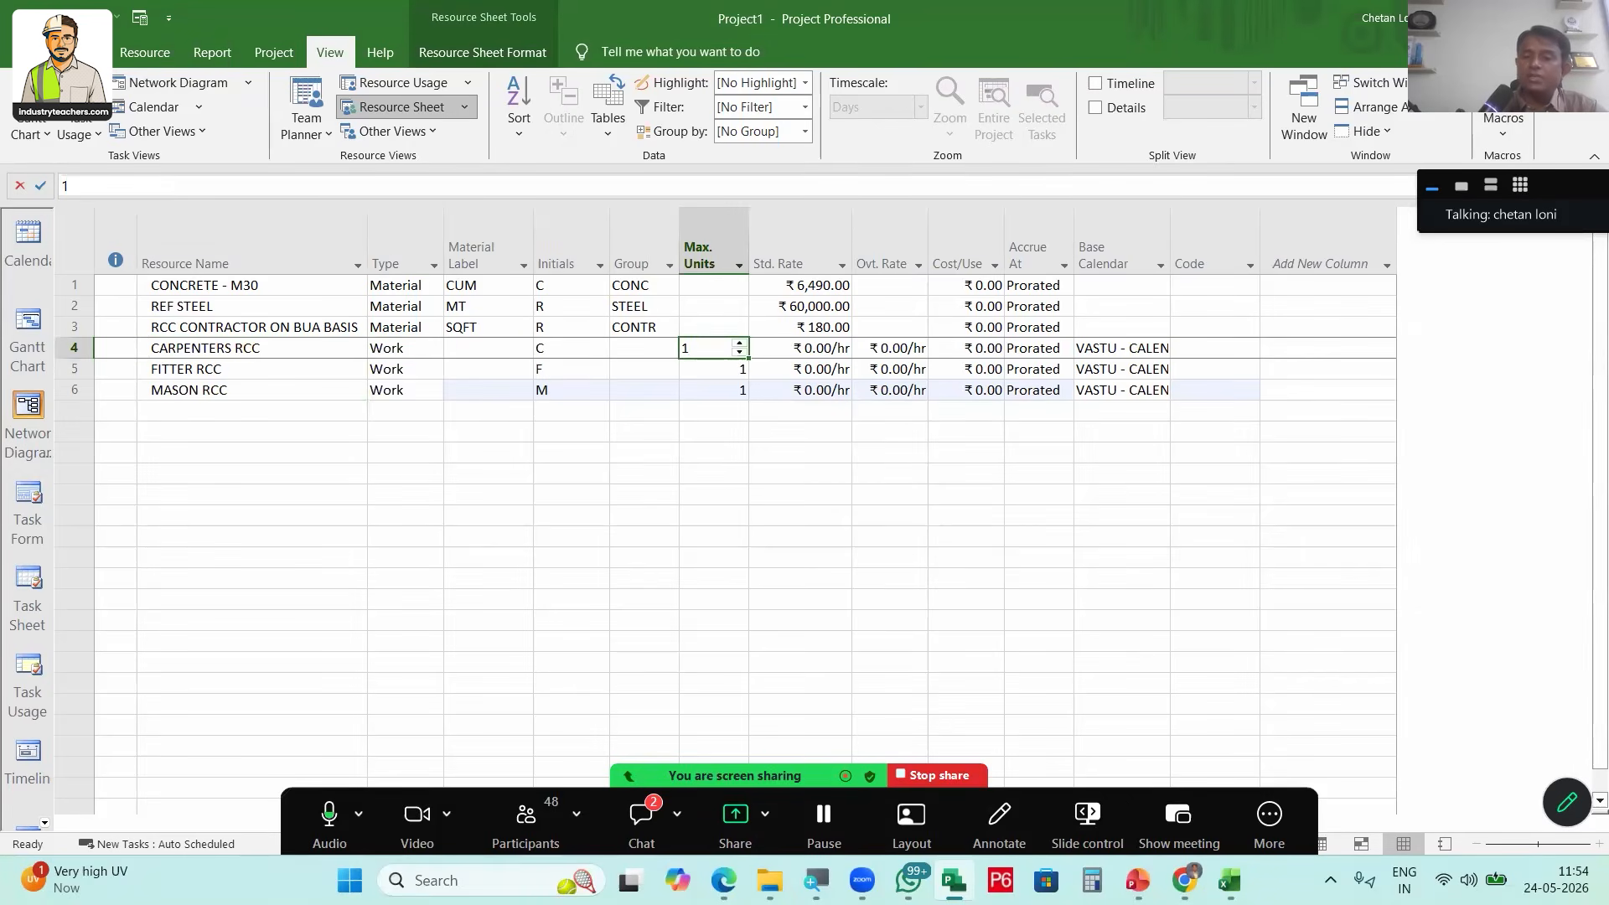
text(25)
key(Return)
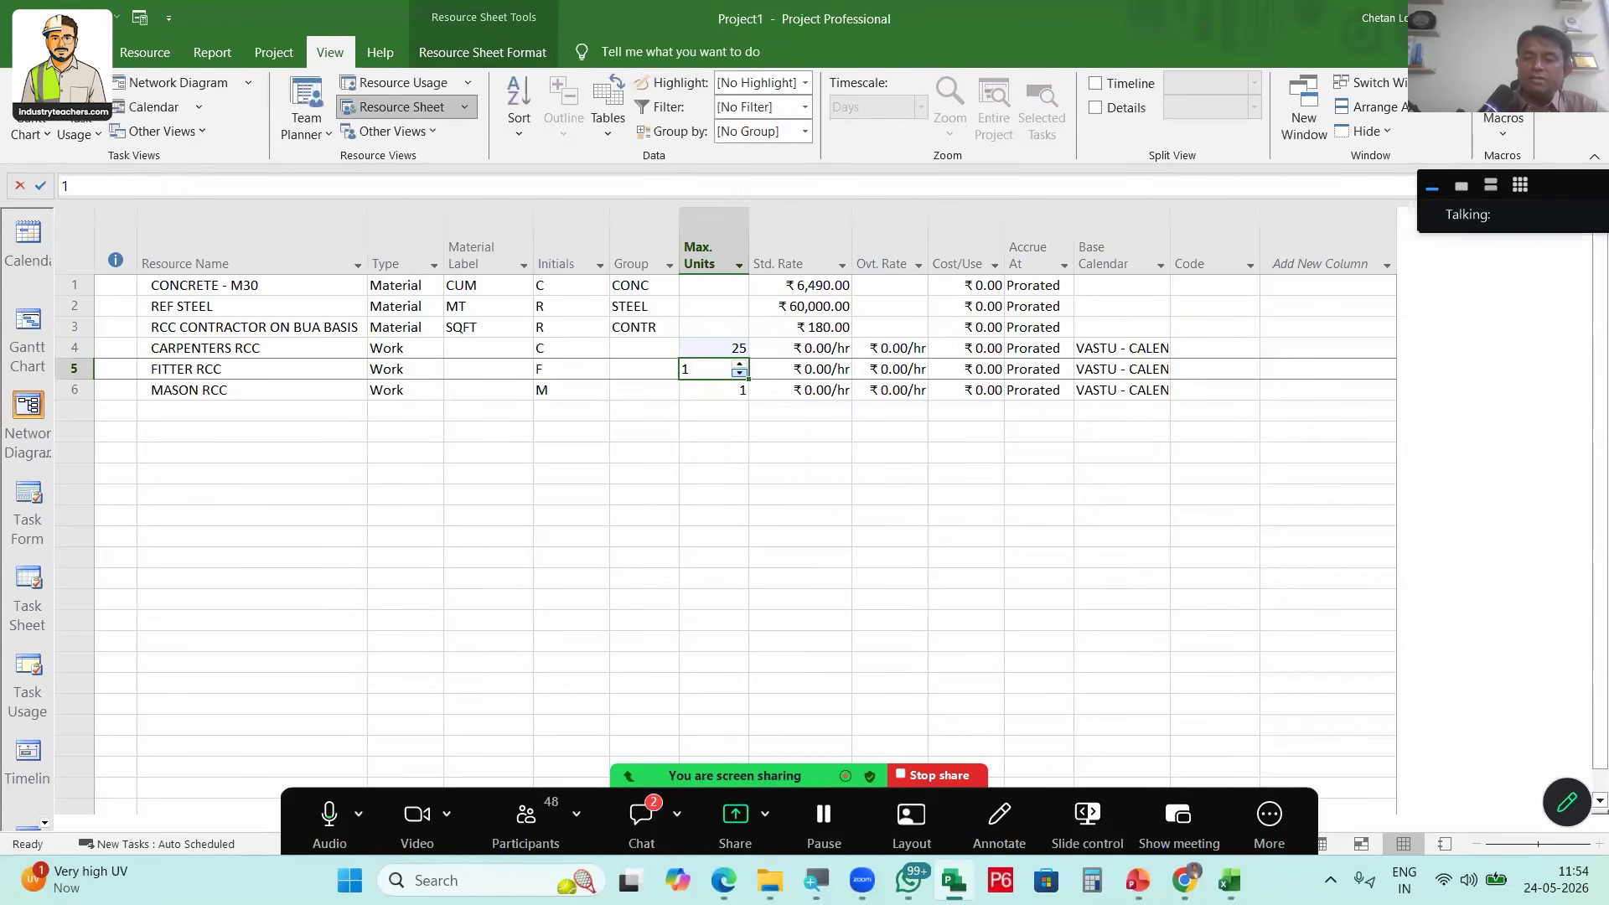
text(28)
key(Return)
text(1)
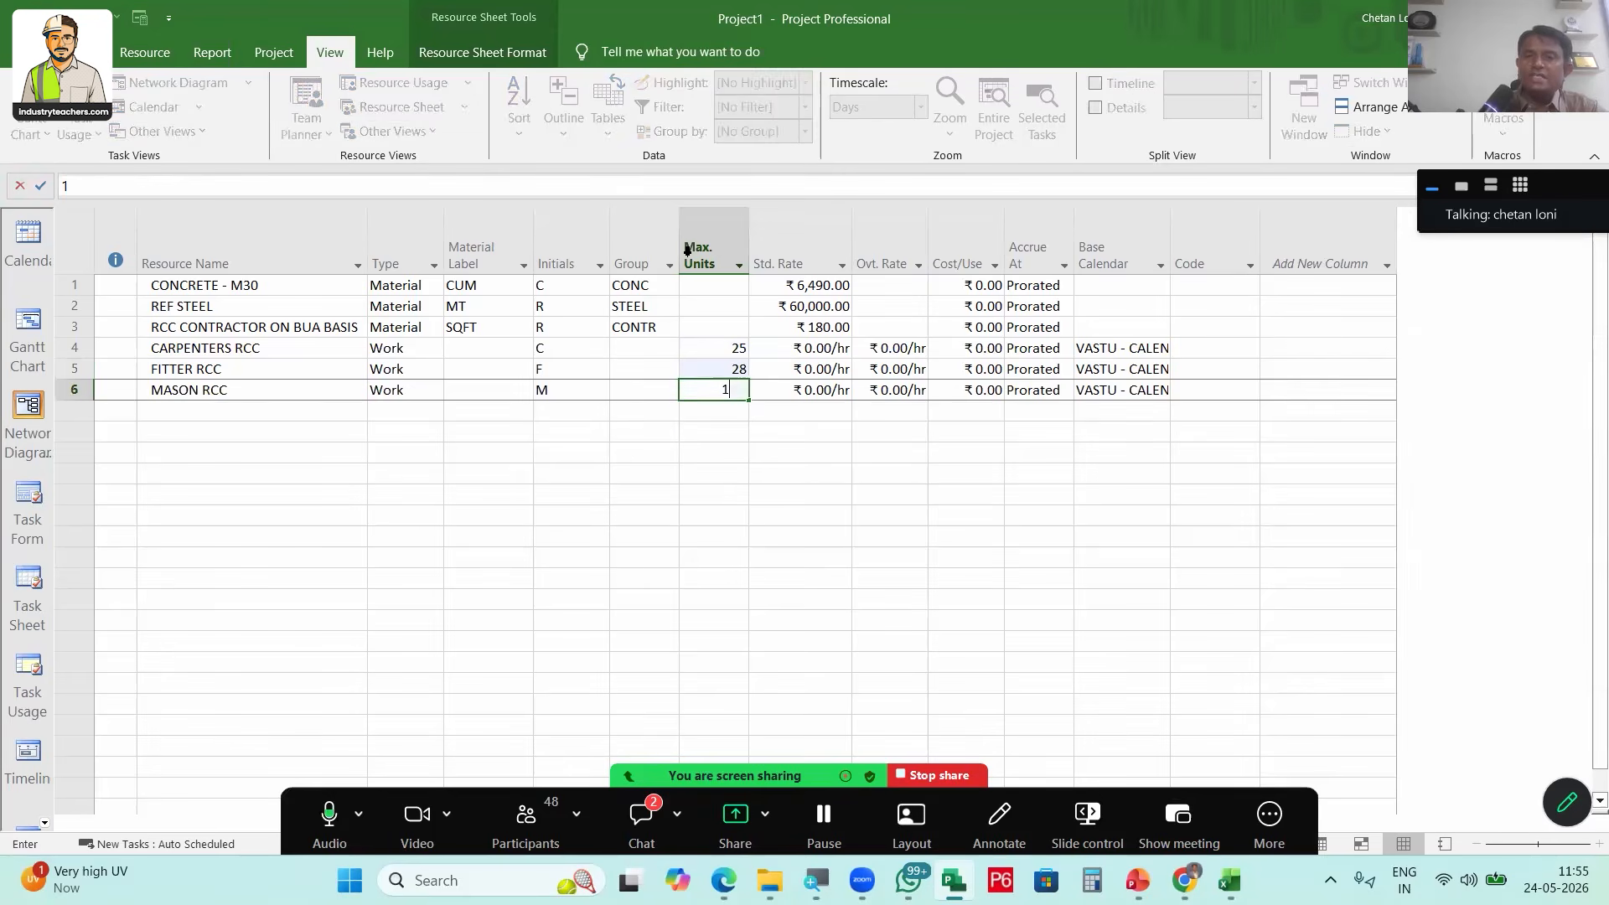
text(0)
key(Return)
drag(828, 357, 828, 423)
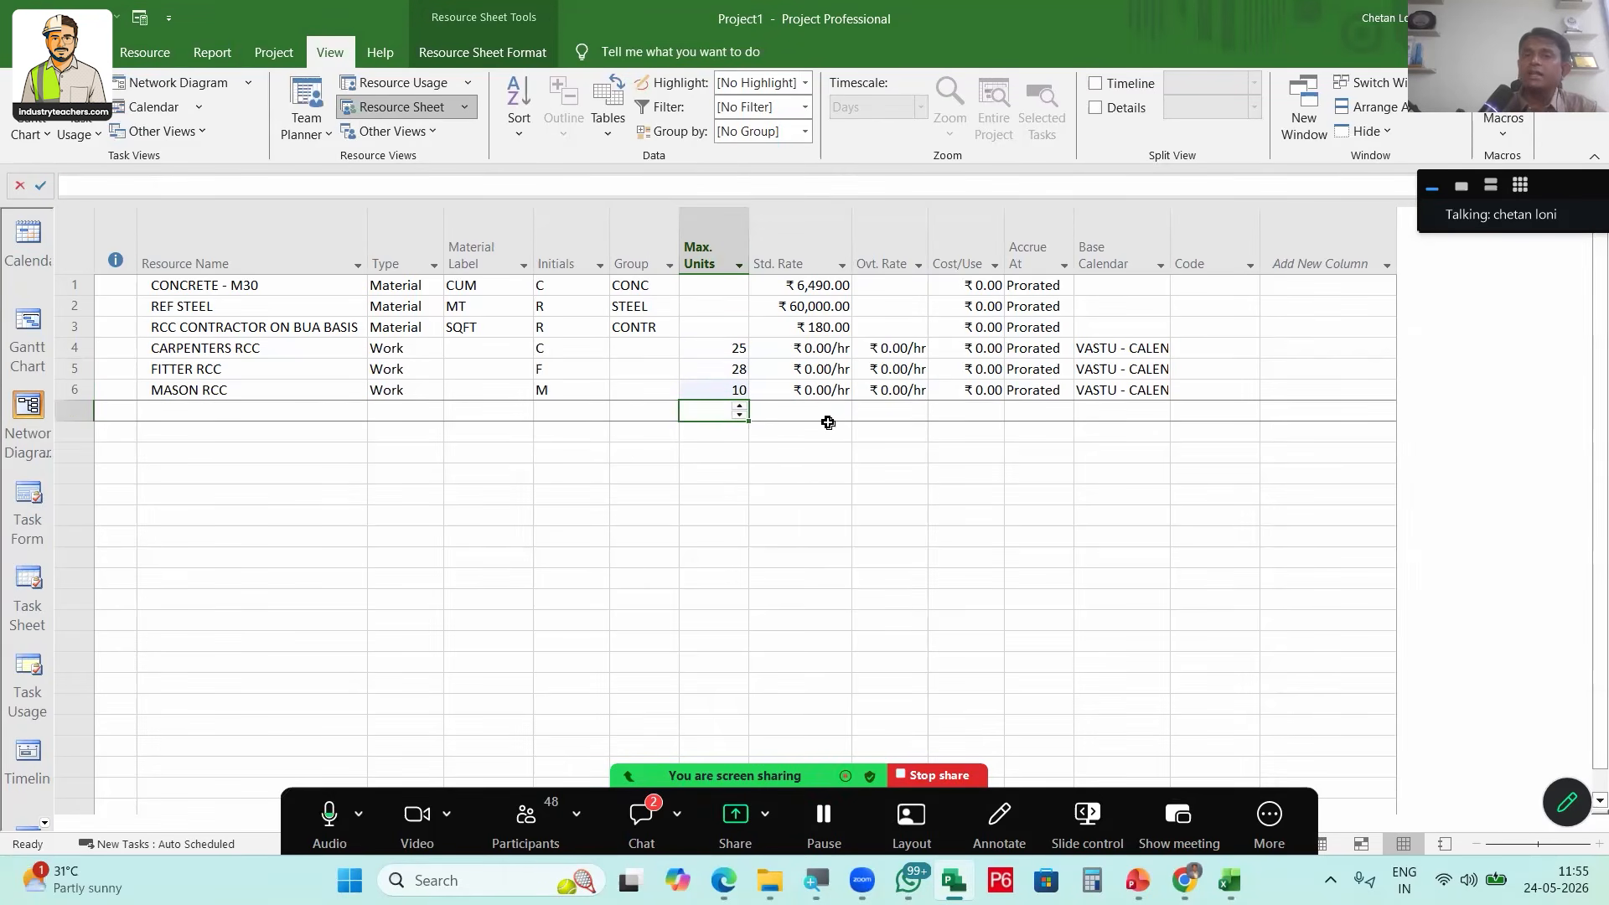
click(825, 327)
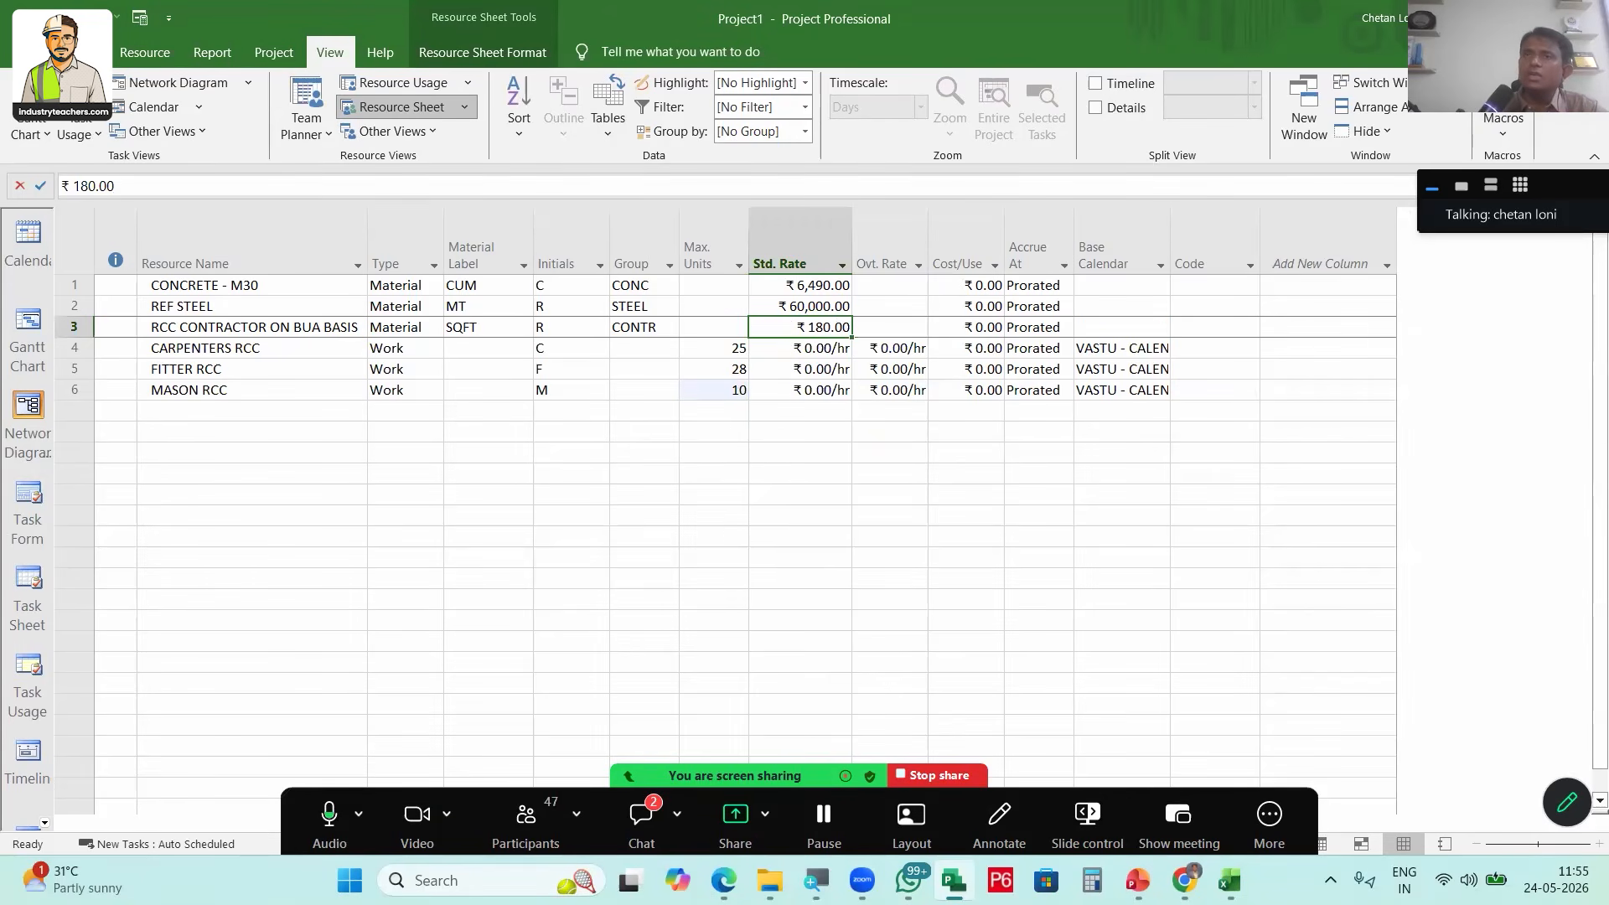
Return to the Gantt Chart and assign the REF STEEL resource to the FOOTING & RAFT, COLUMN,SW REF task
click(28, 326)
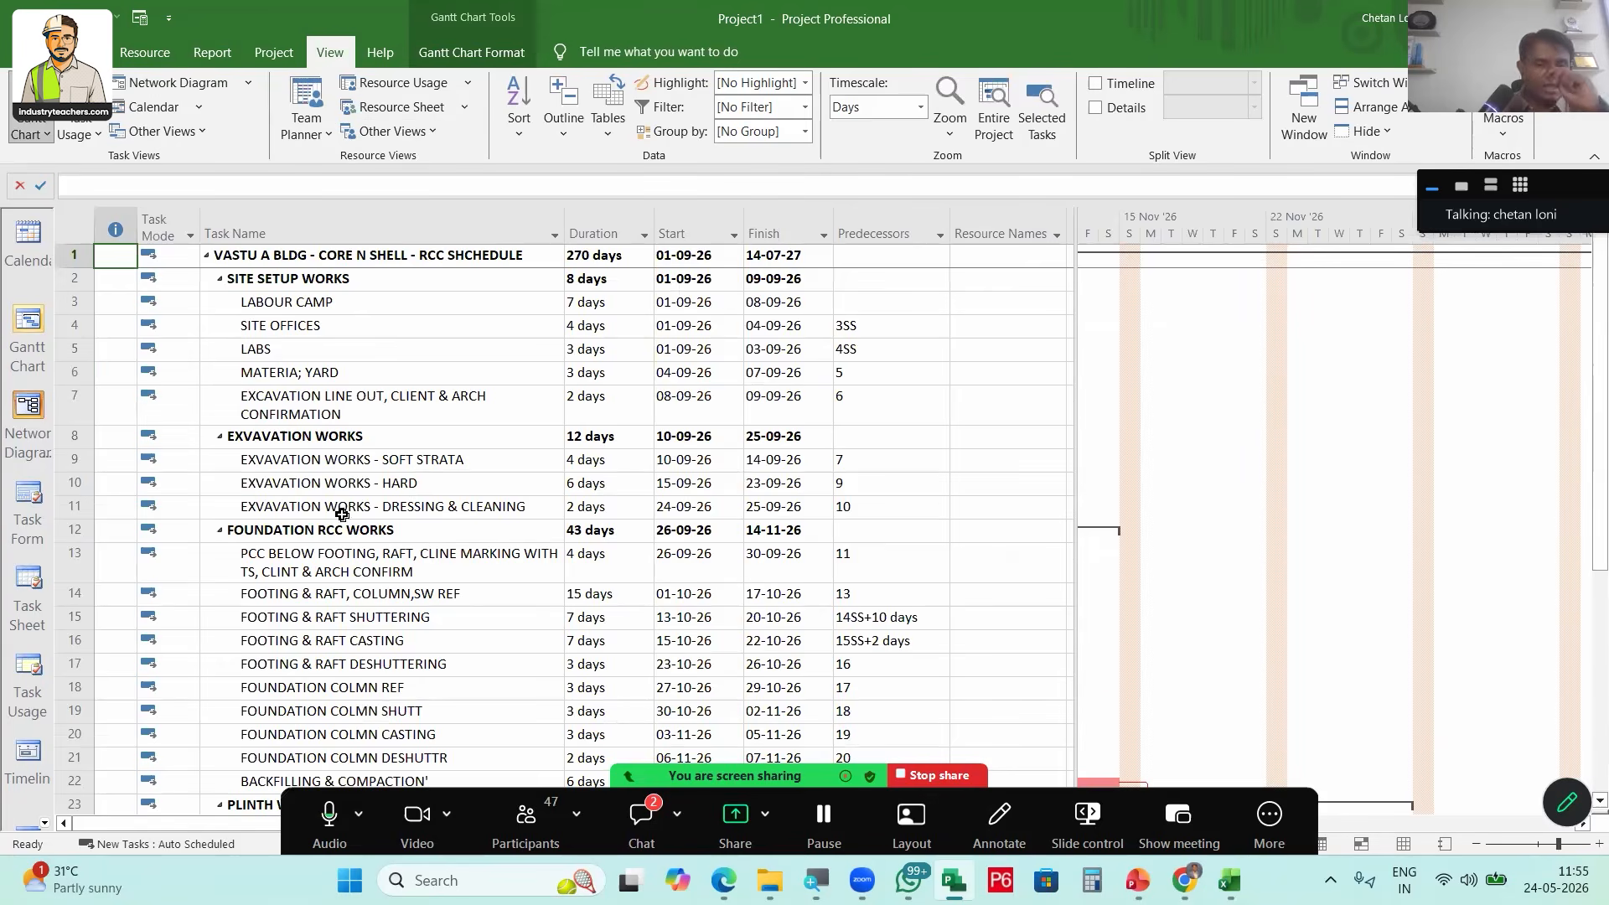
scroll(193, 588, down, 1)
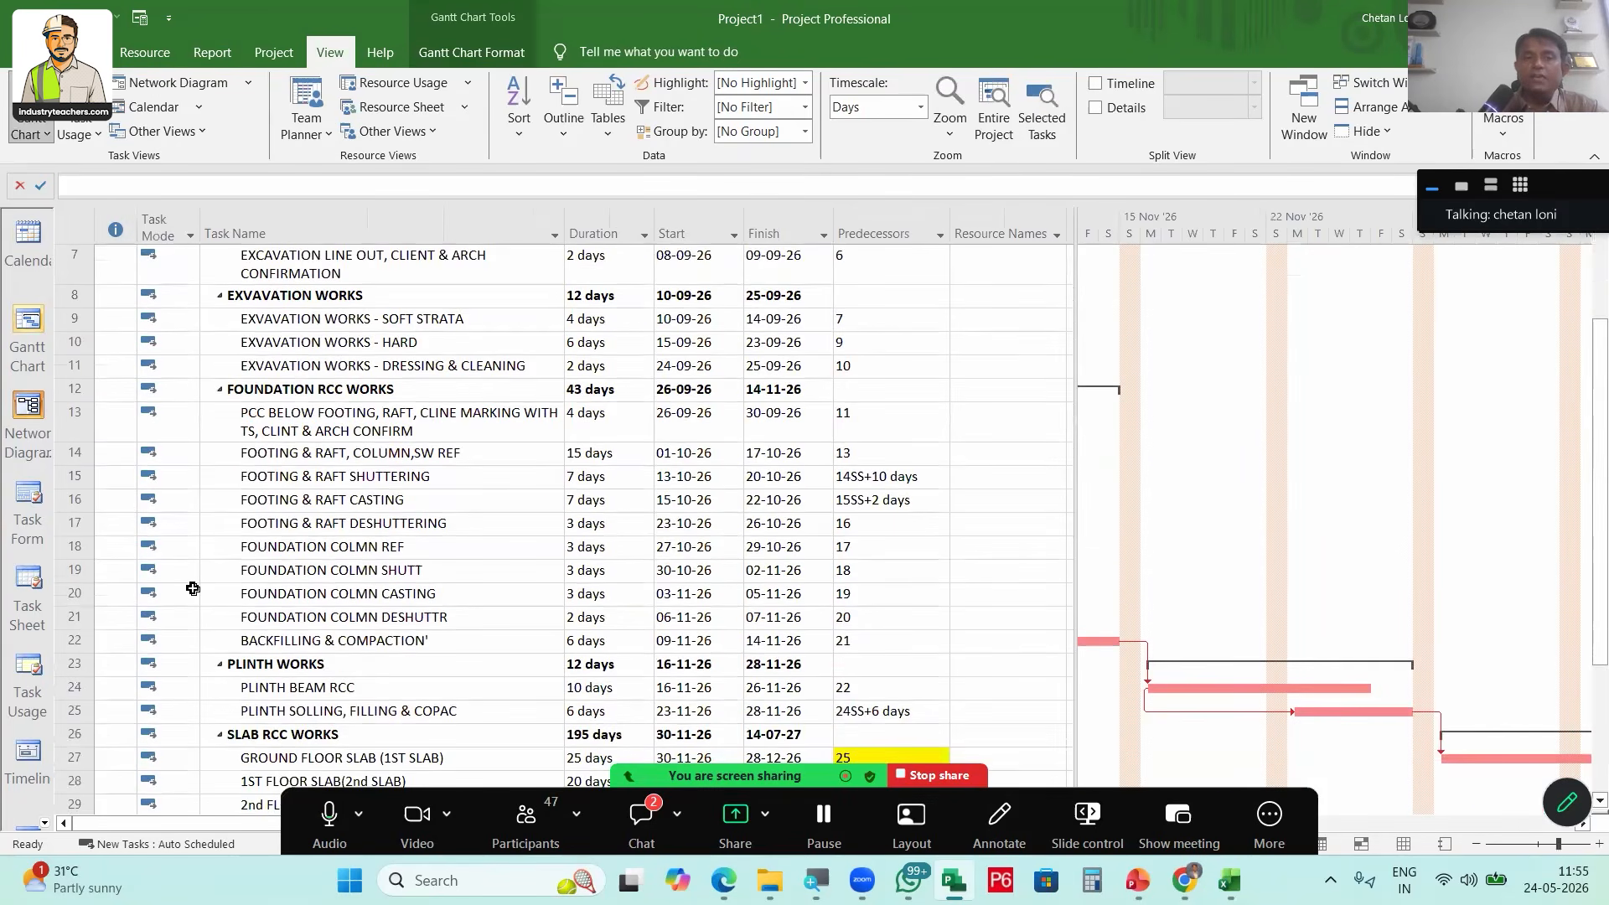
click(74, 389)
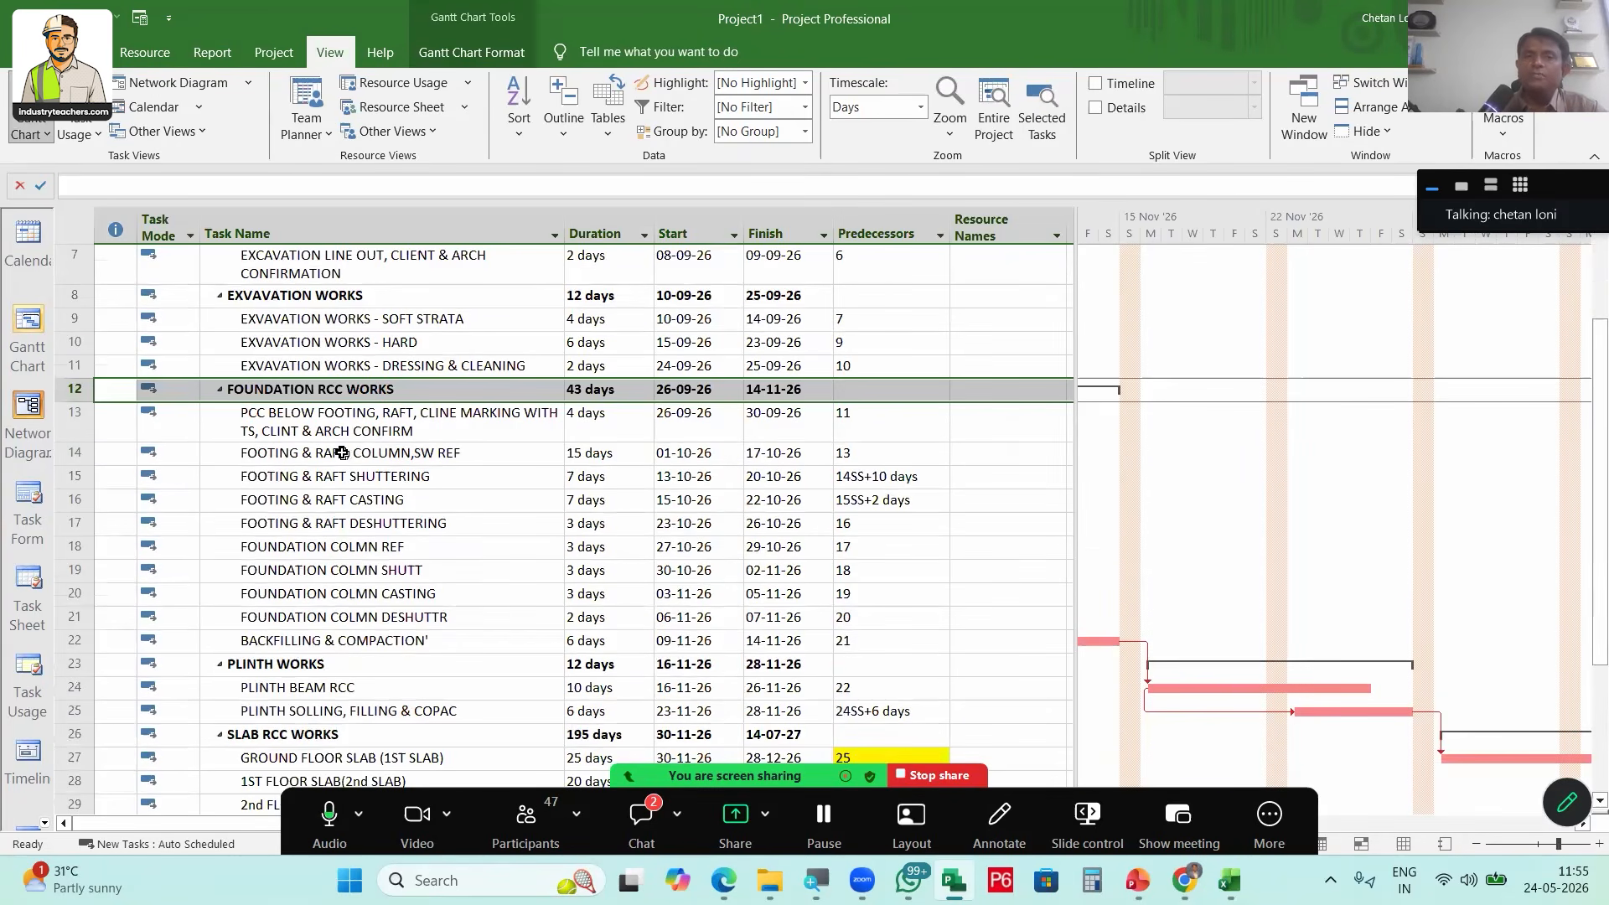
click(292, 431)
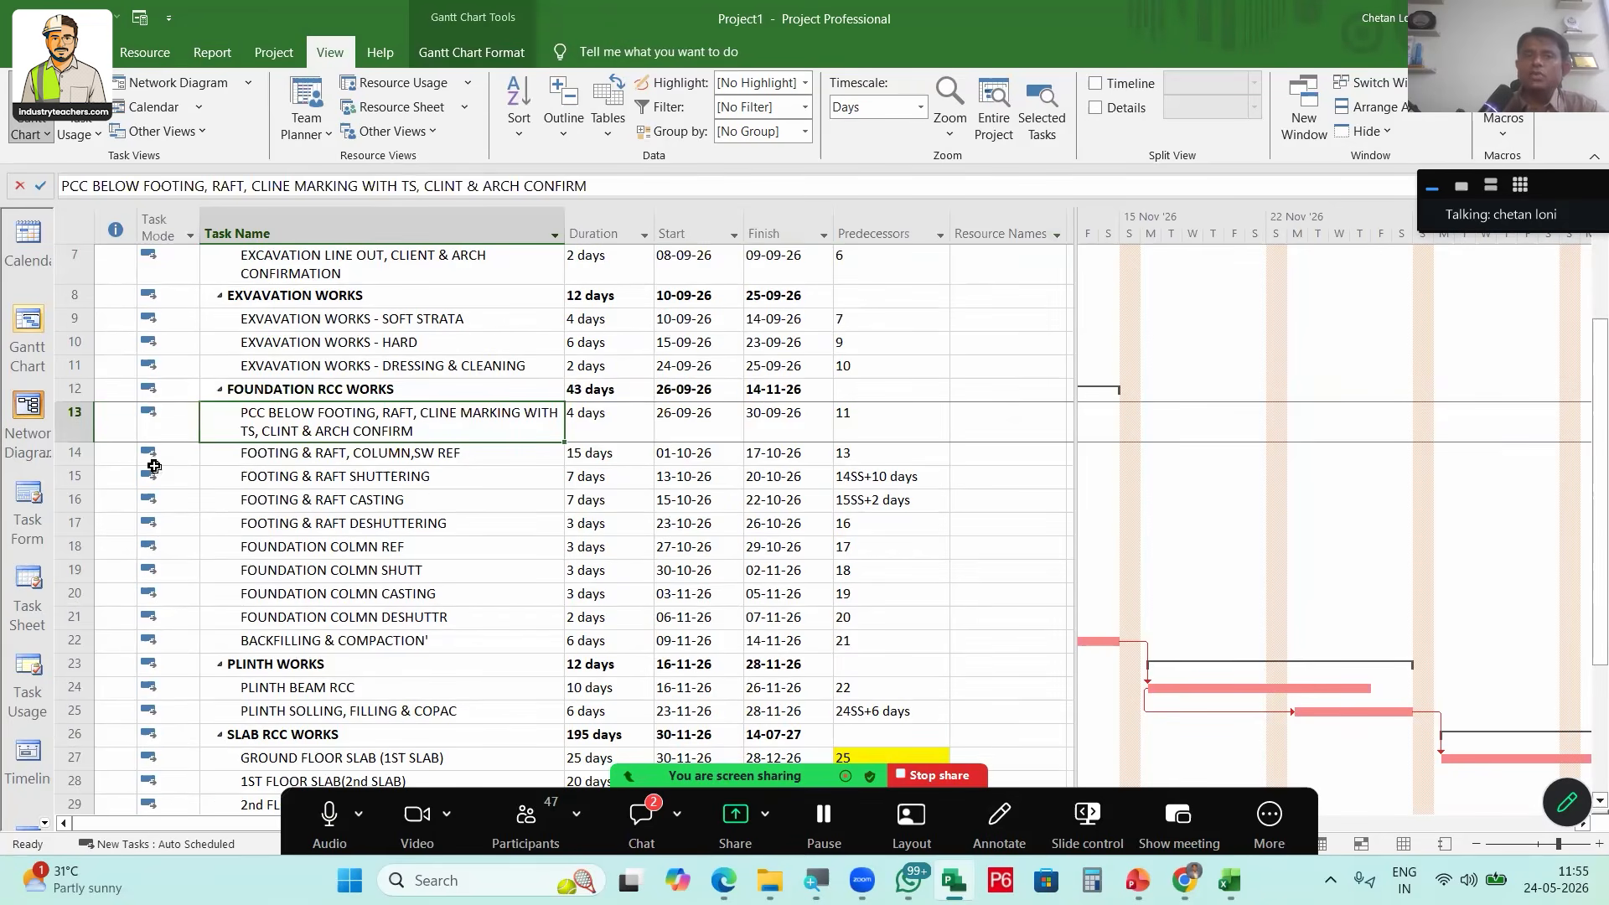
click(75, 453)
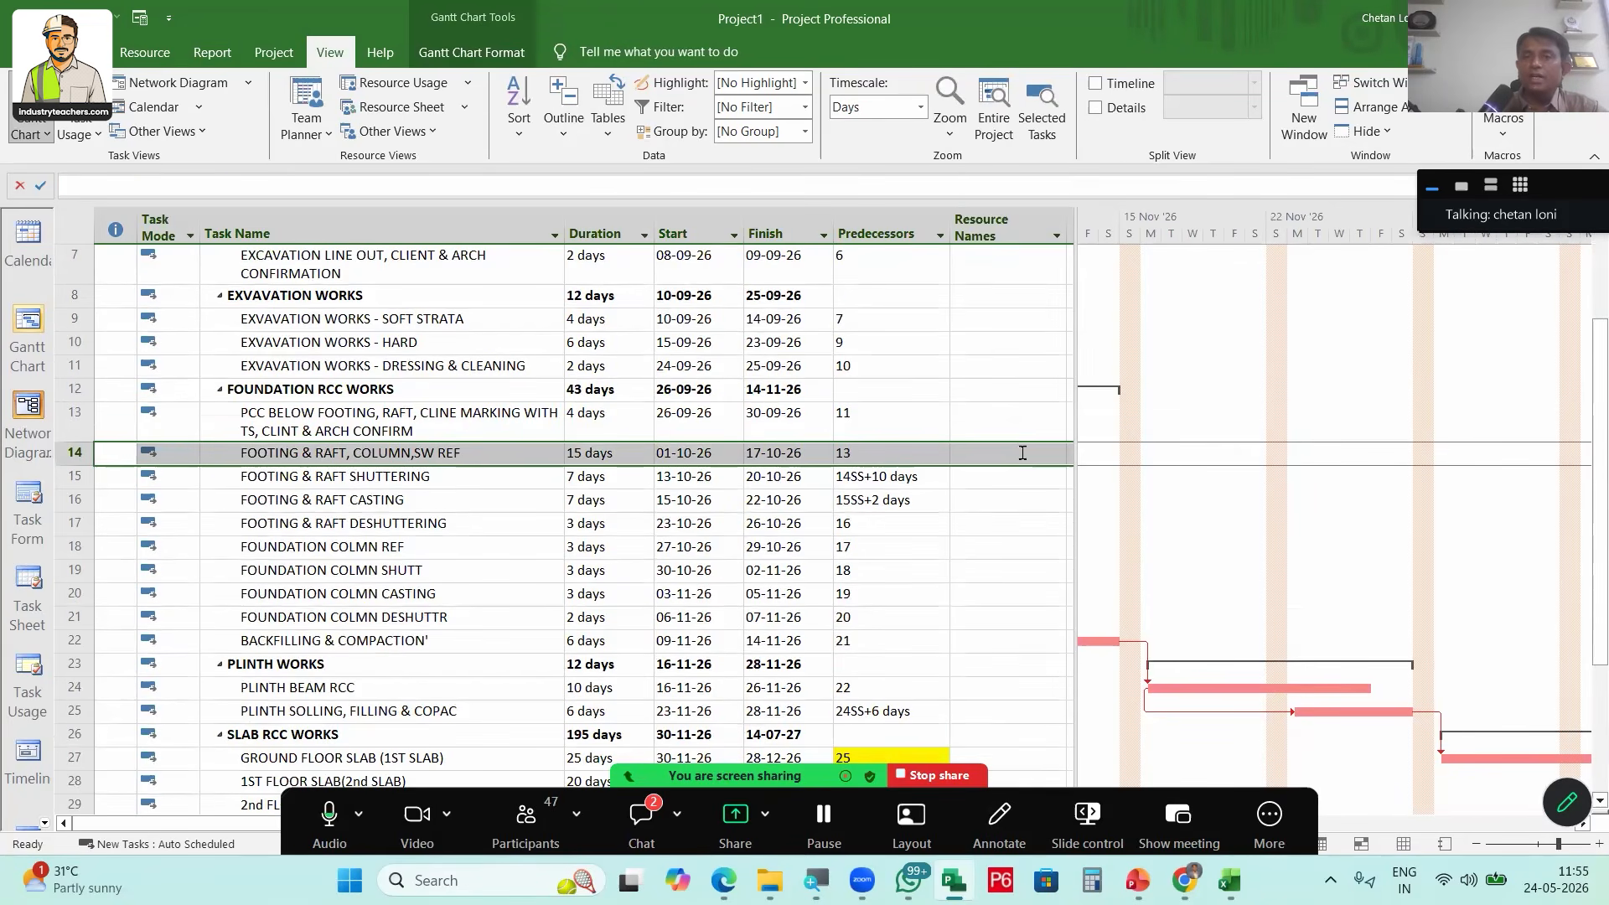
click(1058, 457)
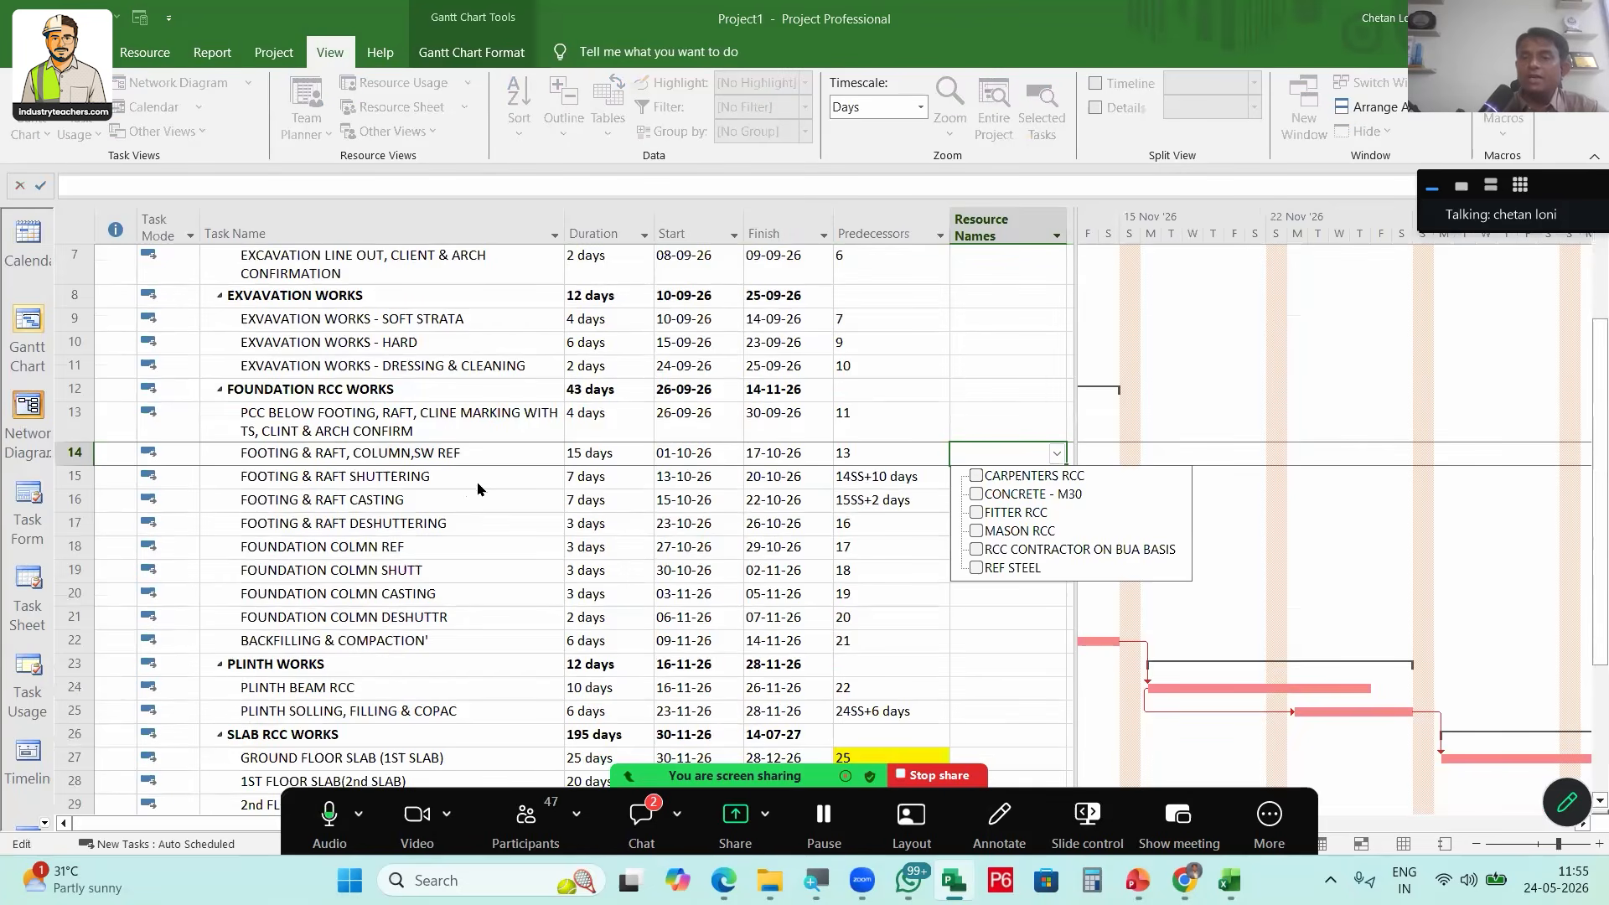
click(977, 568)
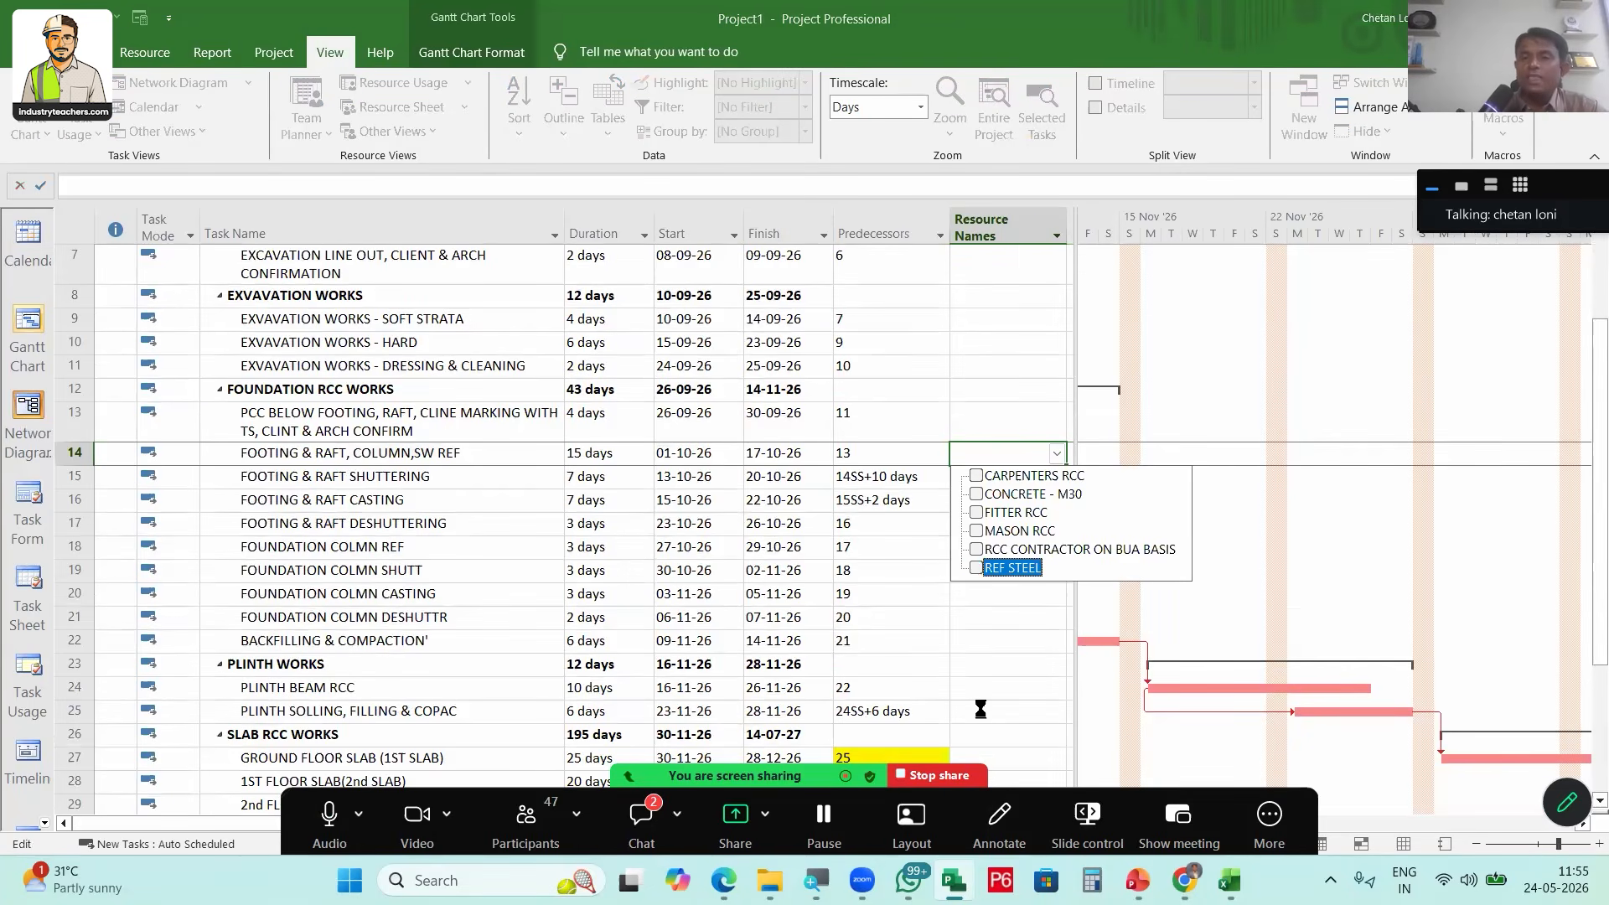
click(972, 461)
Set the REF STEEL units on the FOOTING & RAFT, COLUMN,SW REF task to 28.56 MT
double_click(1019, 450)
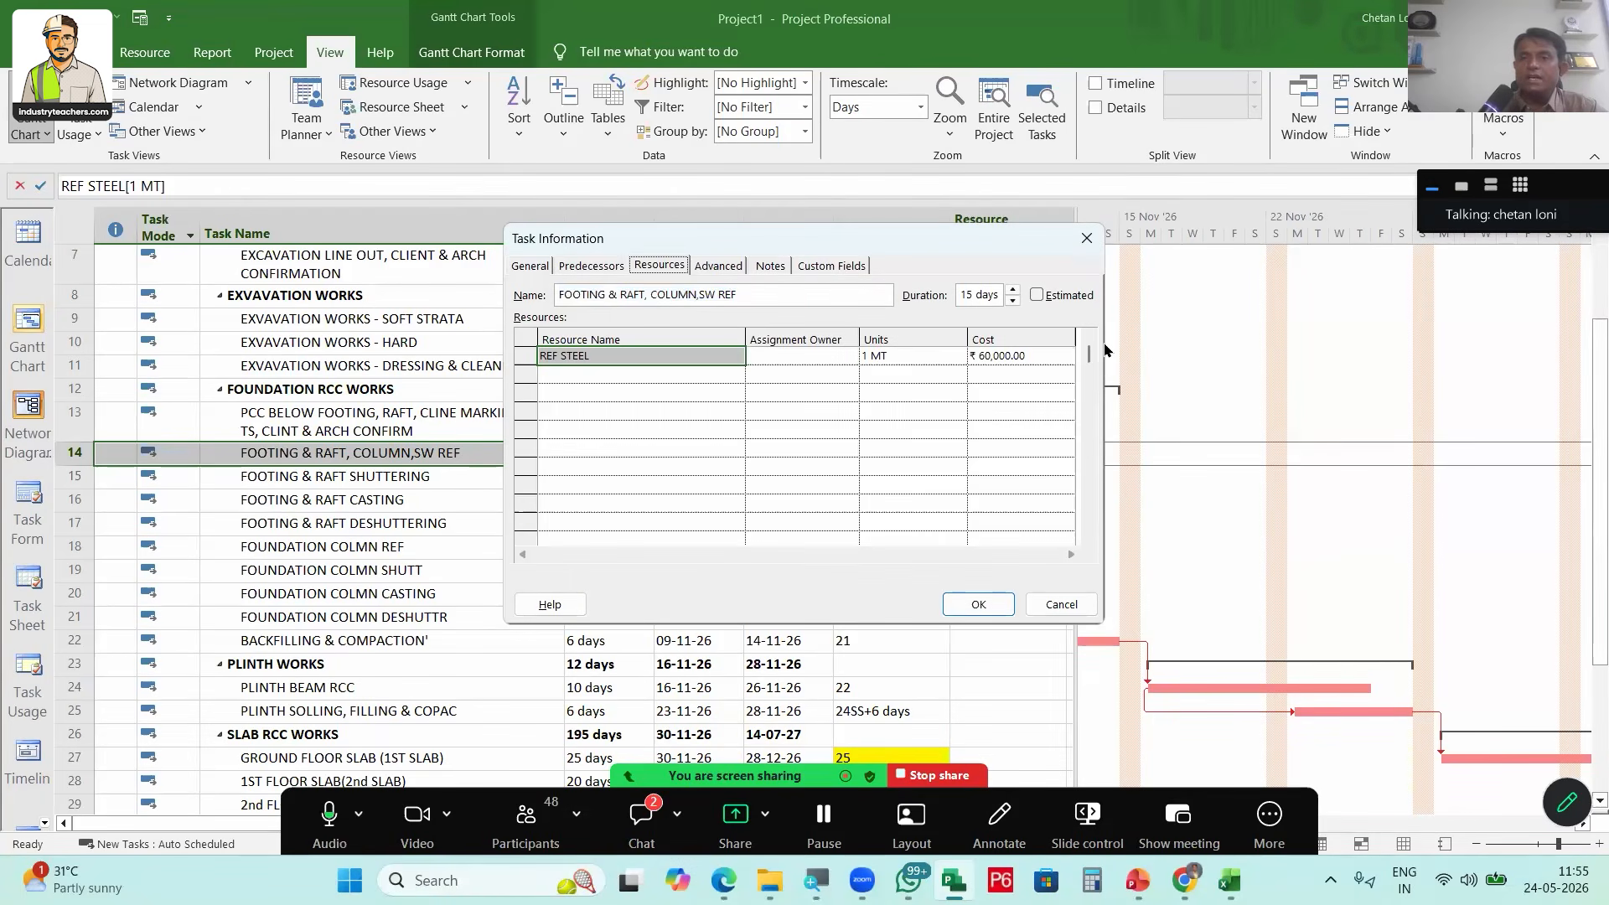
click(905, 356)
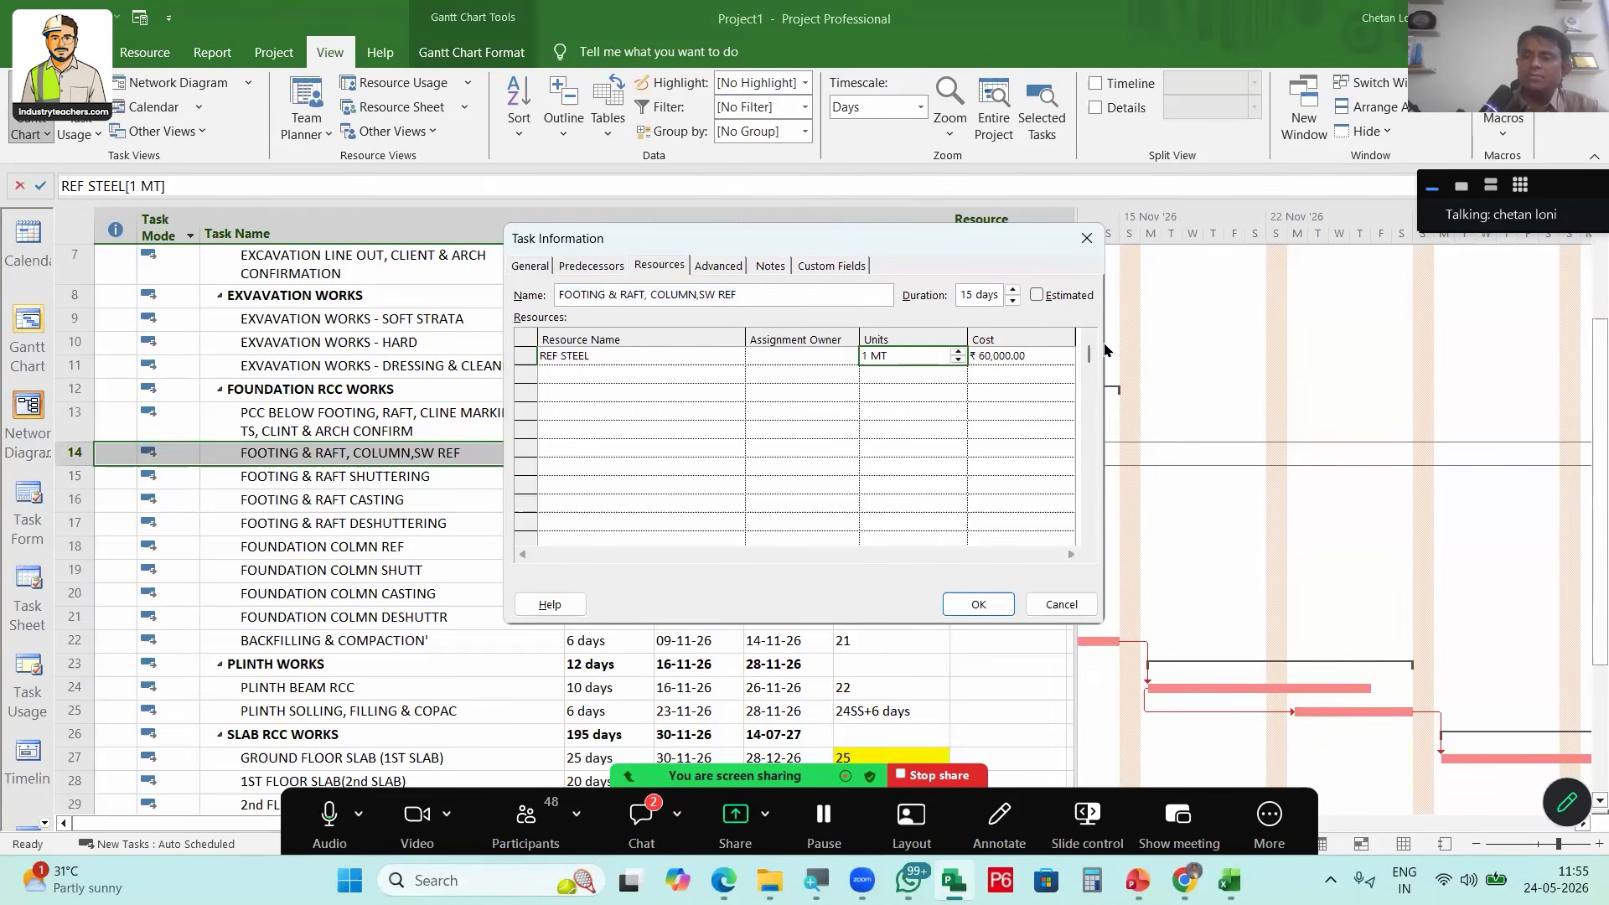
text(28.56)
key(Return)
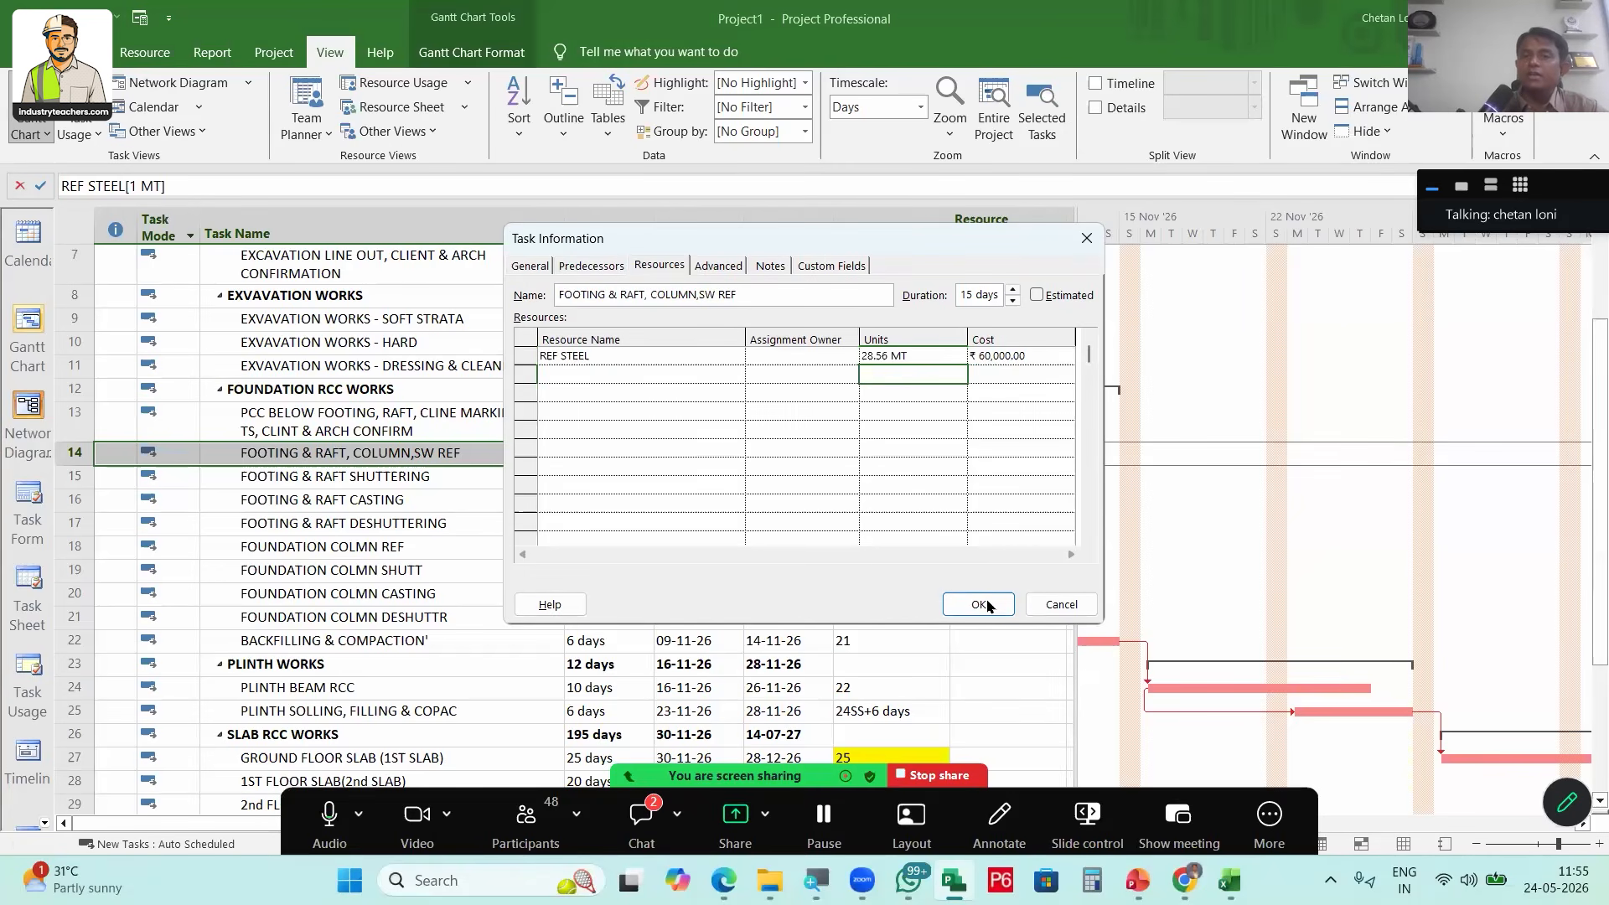
key(Return)
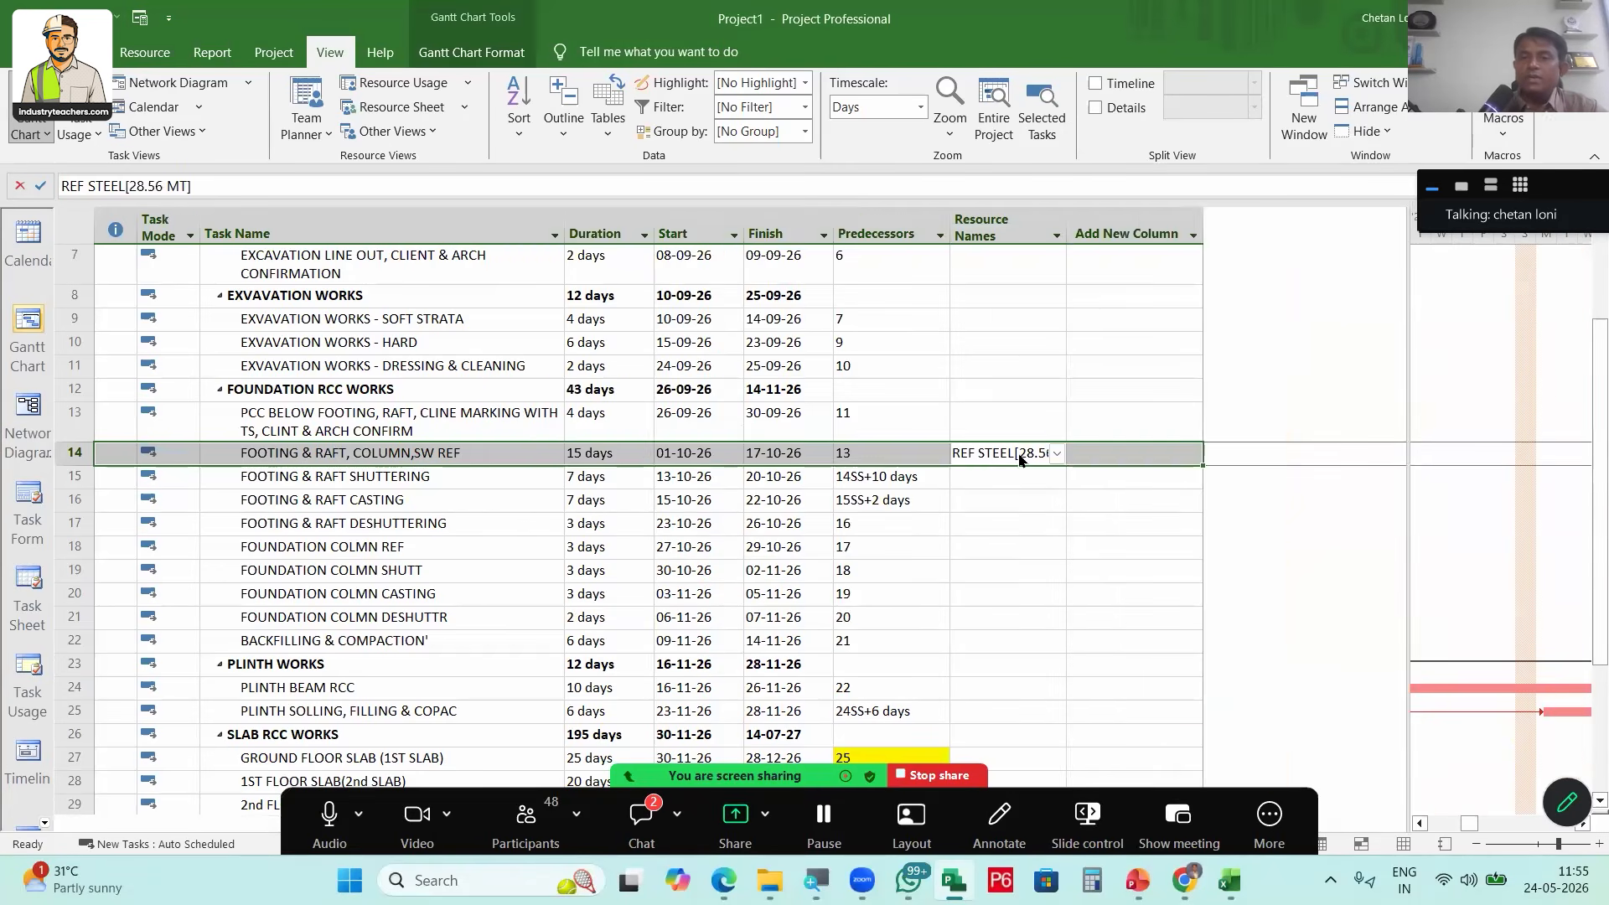
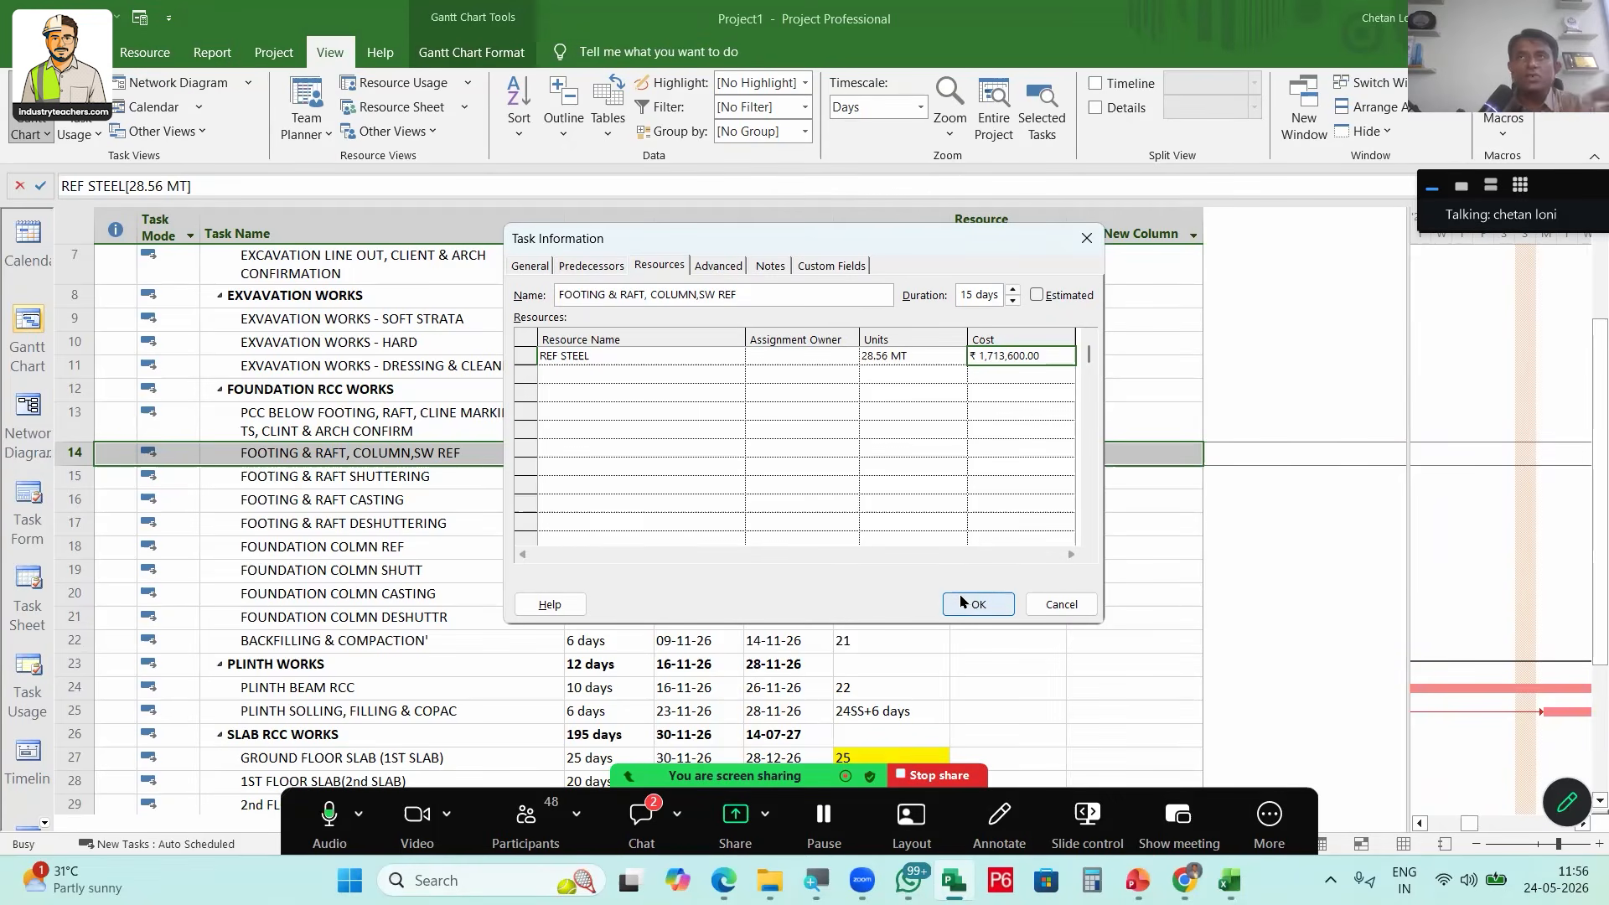
key(Return)
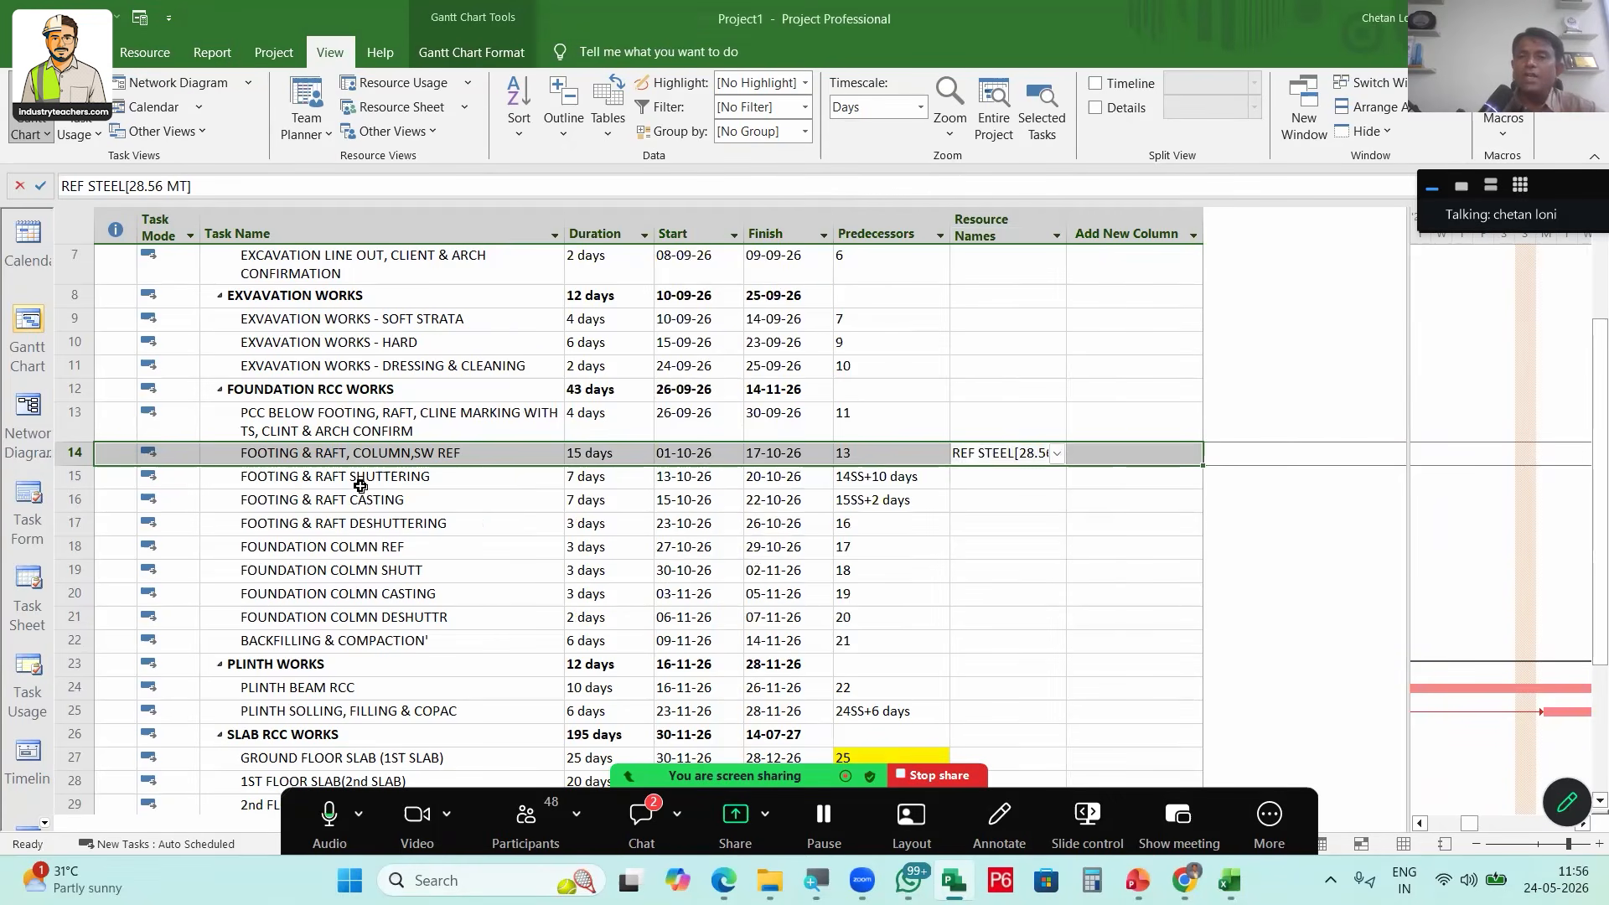
Assign the CONCRETE - M30 resource to the FOOTING & RAFT CASTING task
click(411, 480)
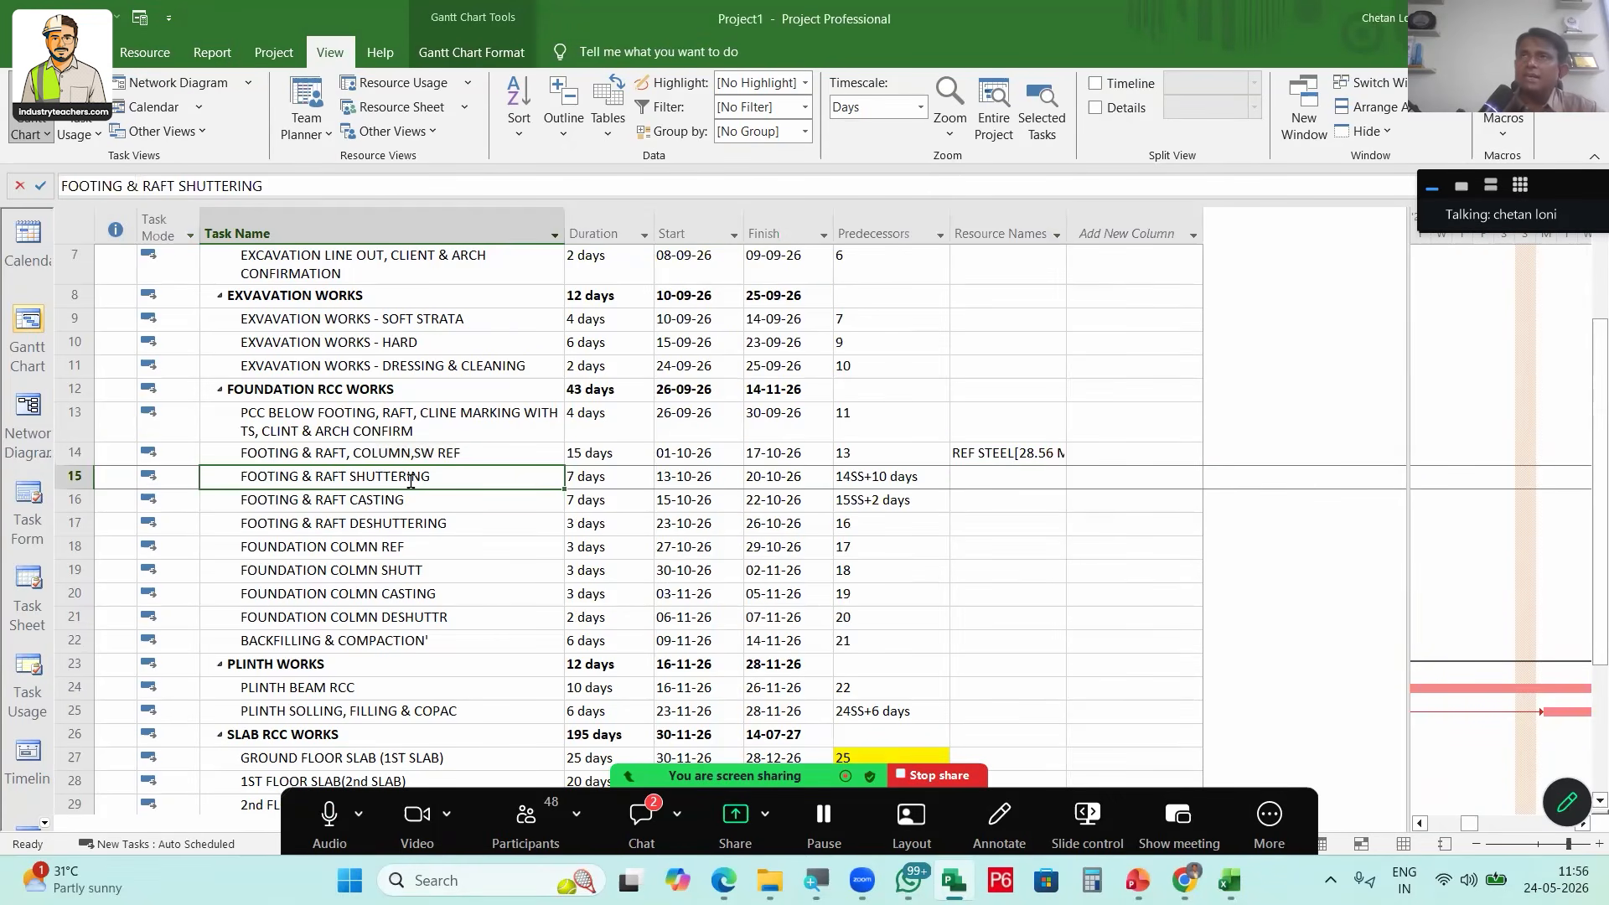
click(1052, 503)
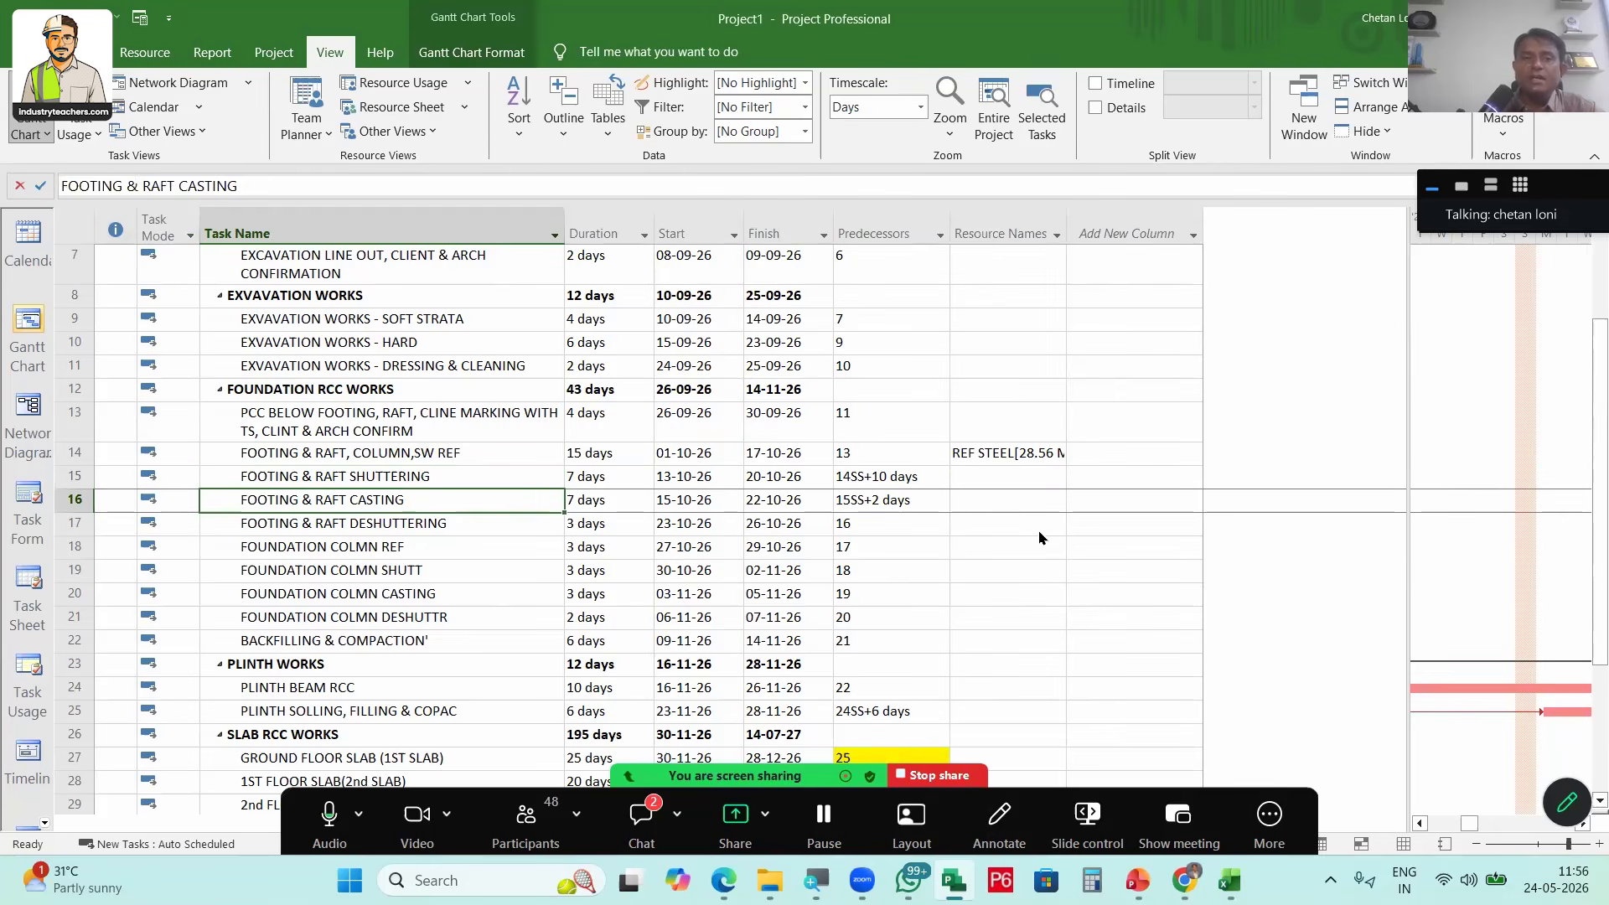
click(1056, 500)
click(976, 541)
click(977, 505)
click(982, 570)
Set the CONCRETE - M30 units on the FOOTING & RAFT CASTING task to 165 CUM
double_click(982, 504)
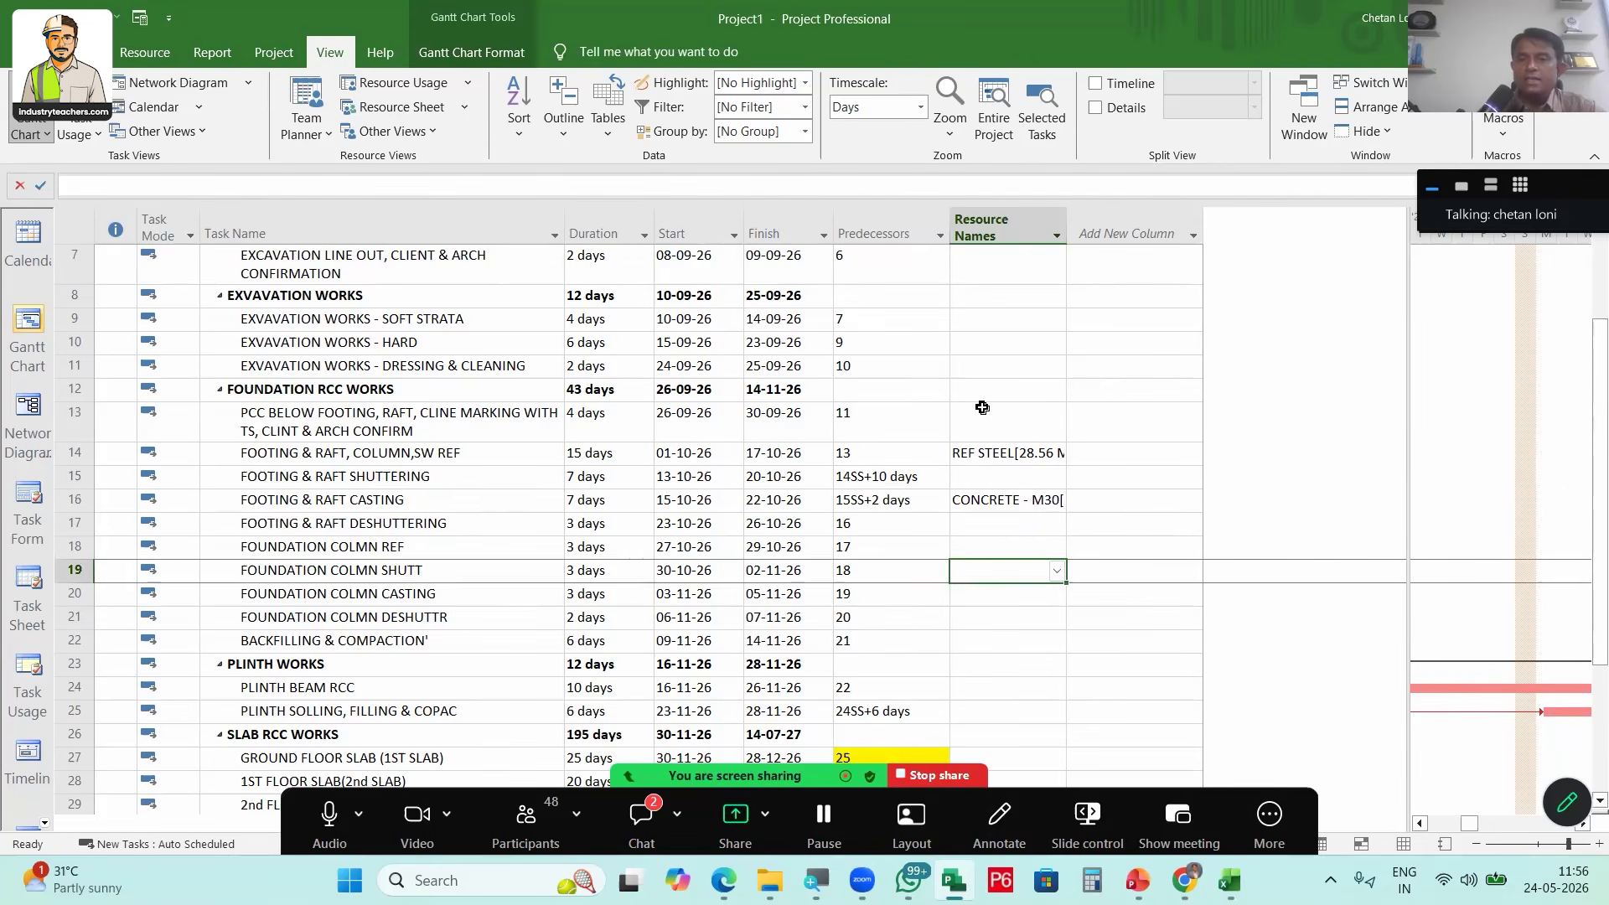
click(937, 358)
text(165)
key(Return)
click(977, 601)
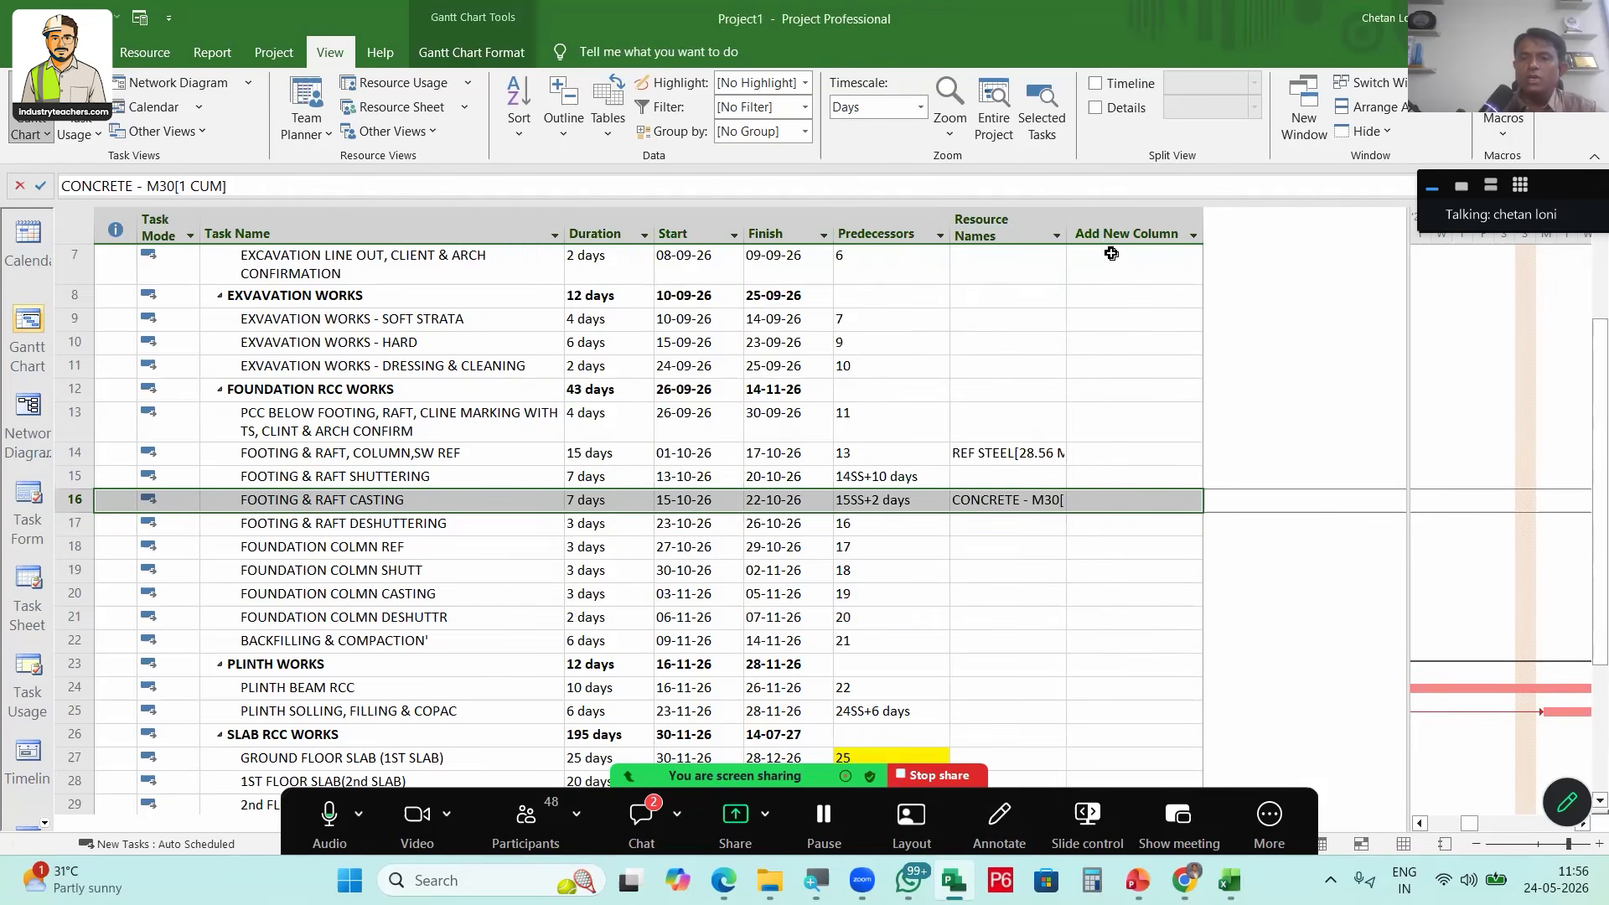
Add a Cost column to the task table and check the cost of FOUNDATION RCC WORKS
click(1113, 232)
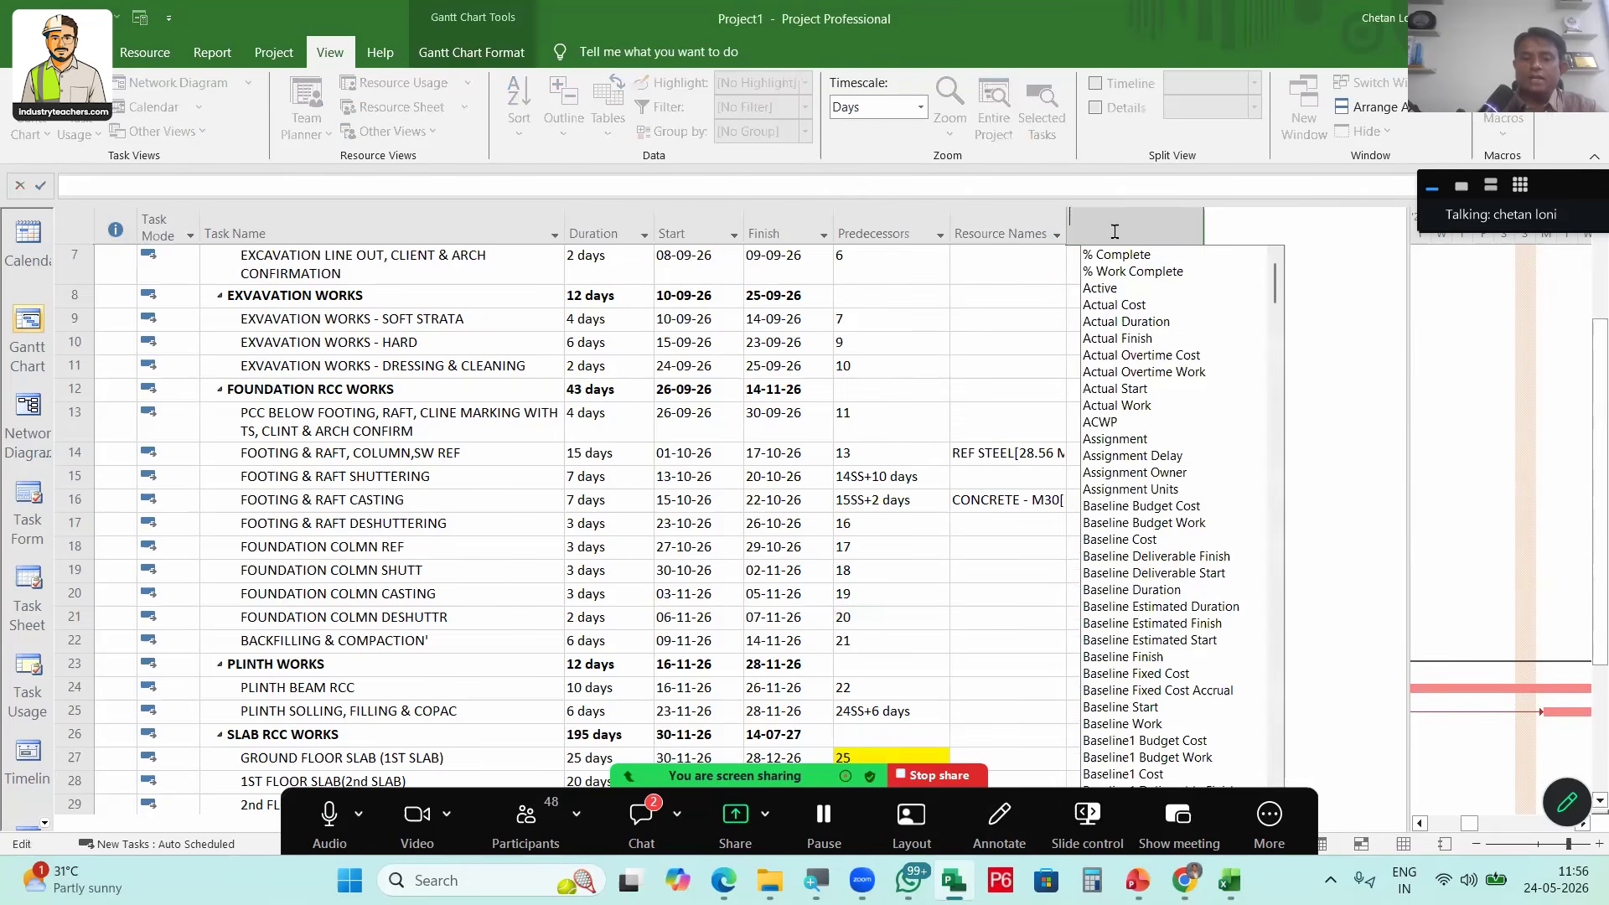
text(COST)
click(1124, 461)
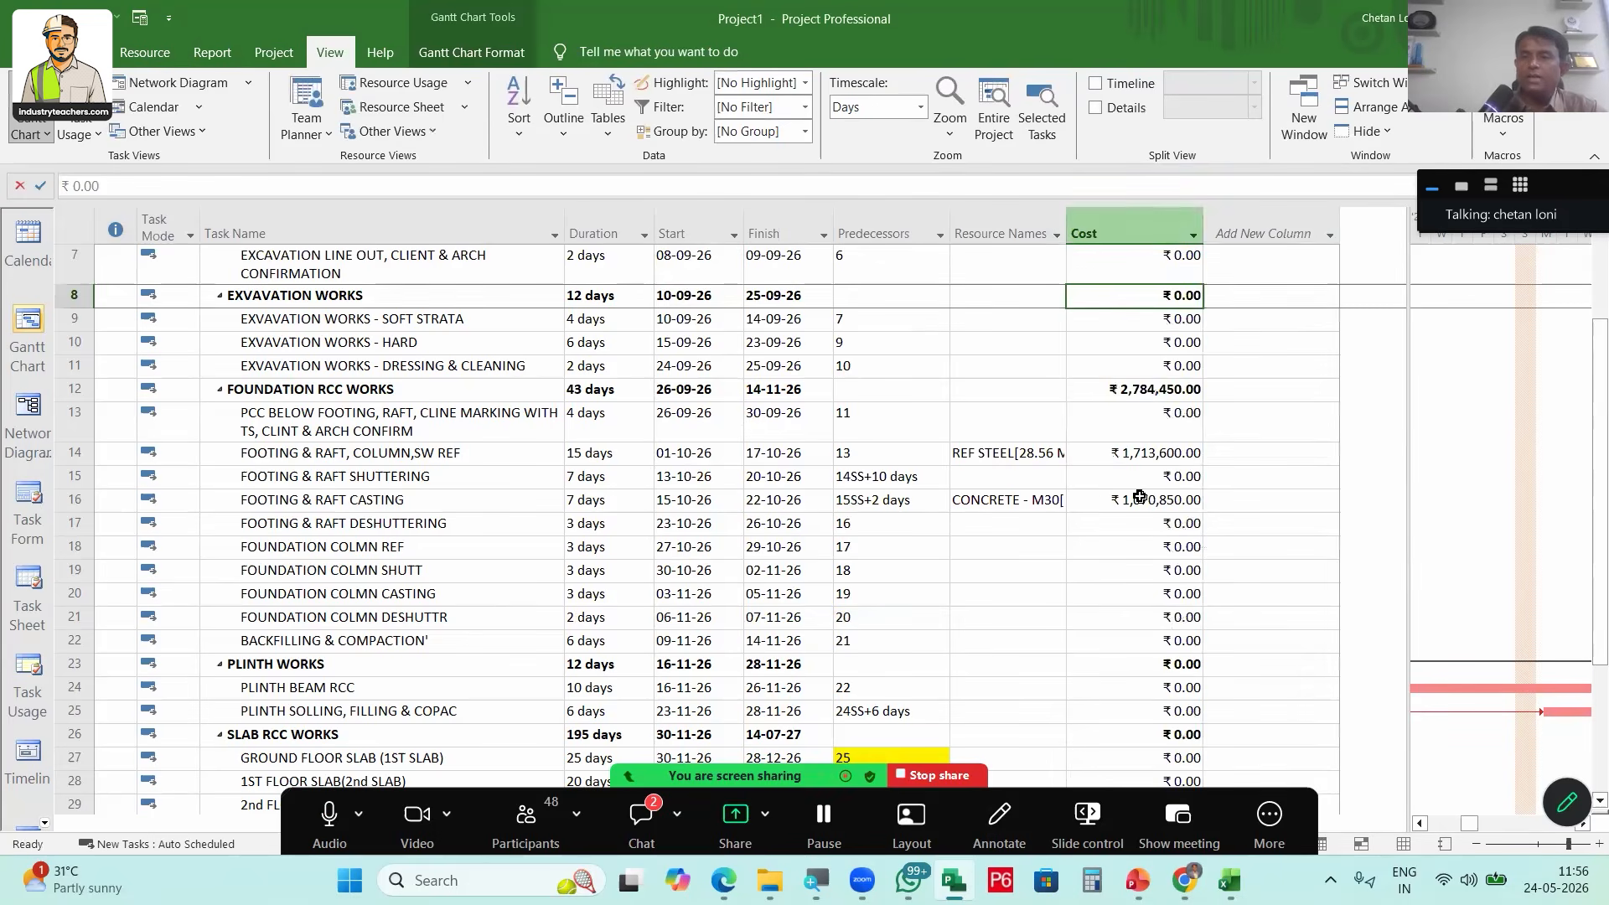
click(1148, 500)
click(1147, 389)
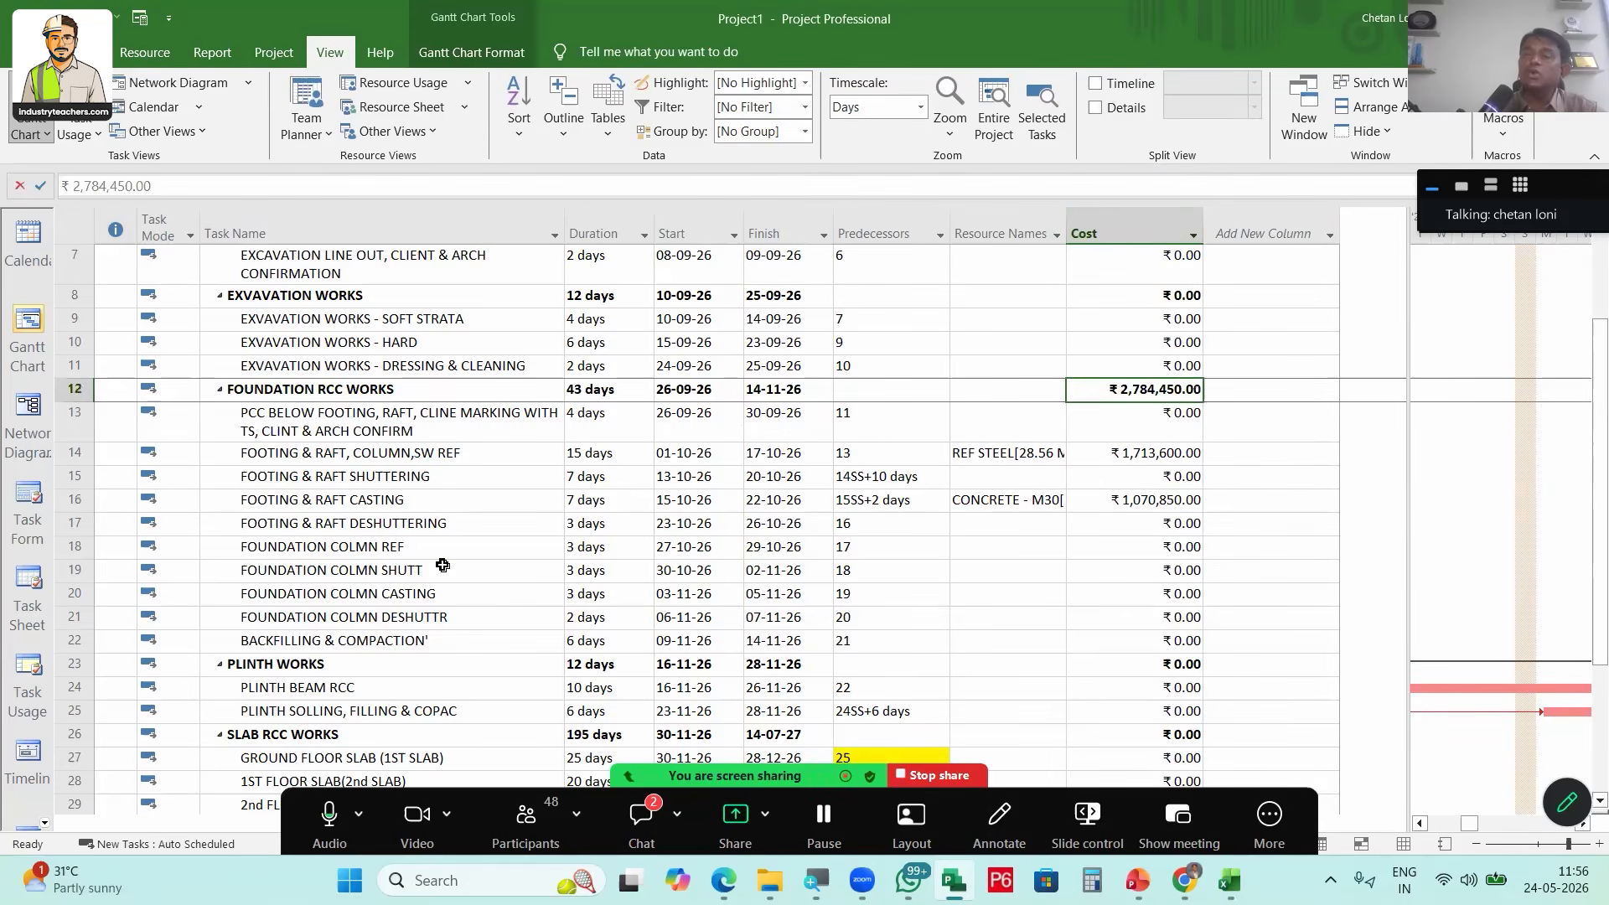
Copy the REF STEEL assignment from FOOTING & RAFT, COLUMN,SW REF to the FOUNDATION COLMN REF task
click(379, 551)
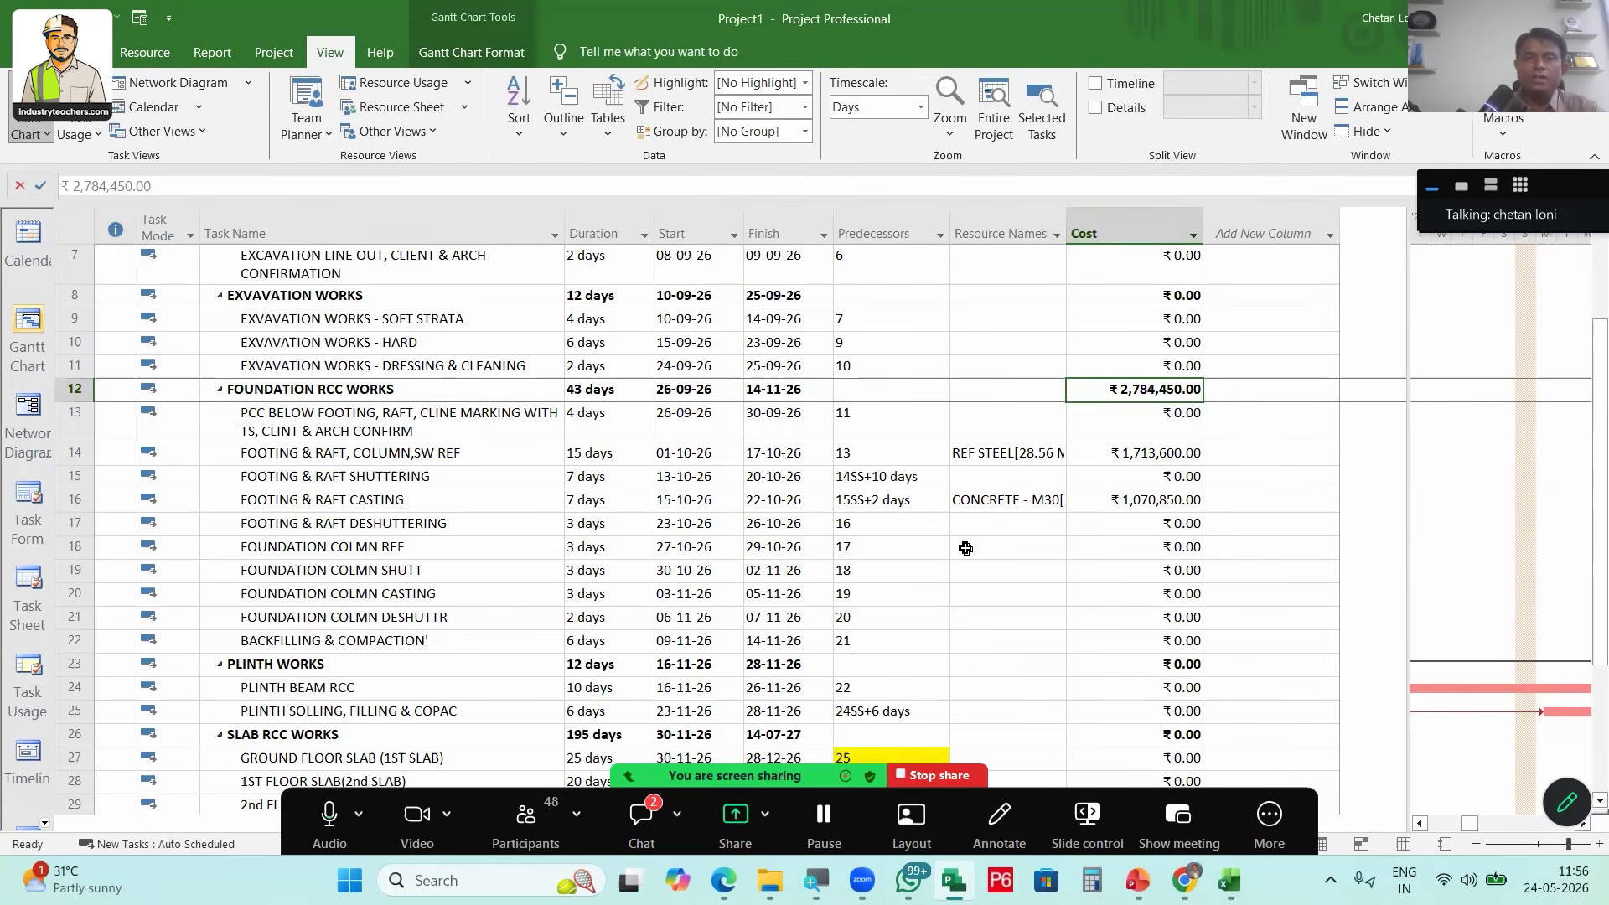
click(1002, 547)
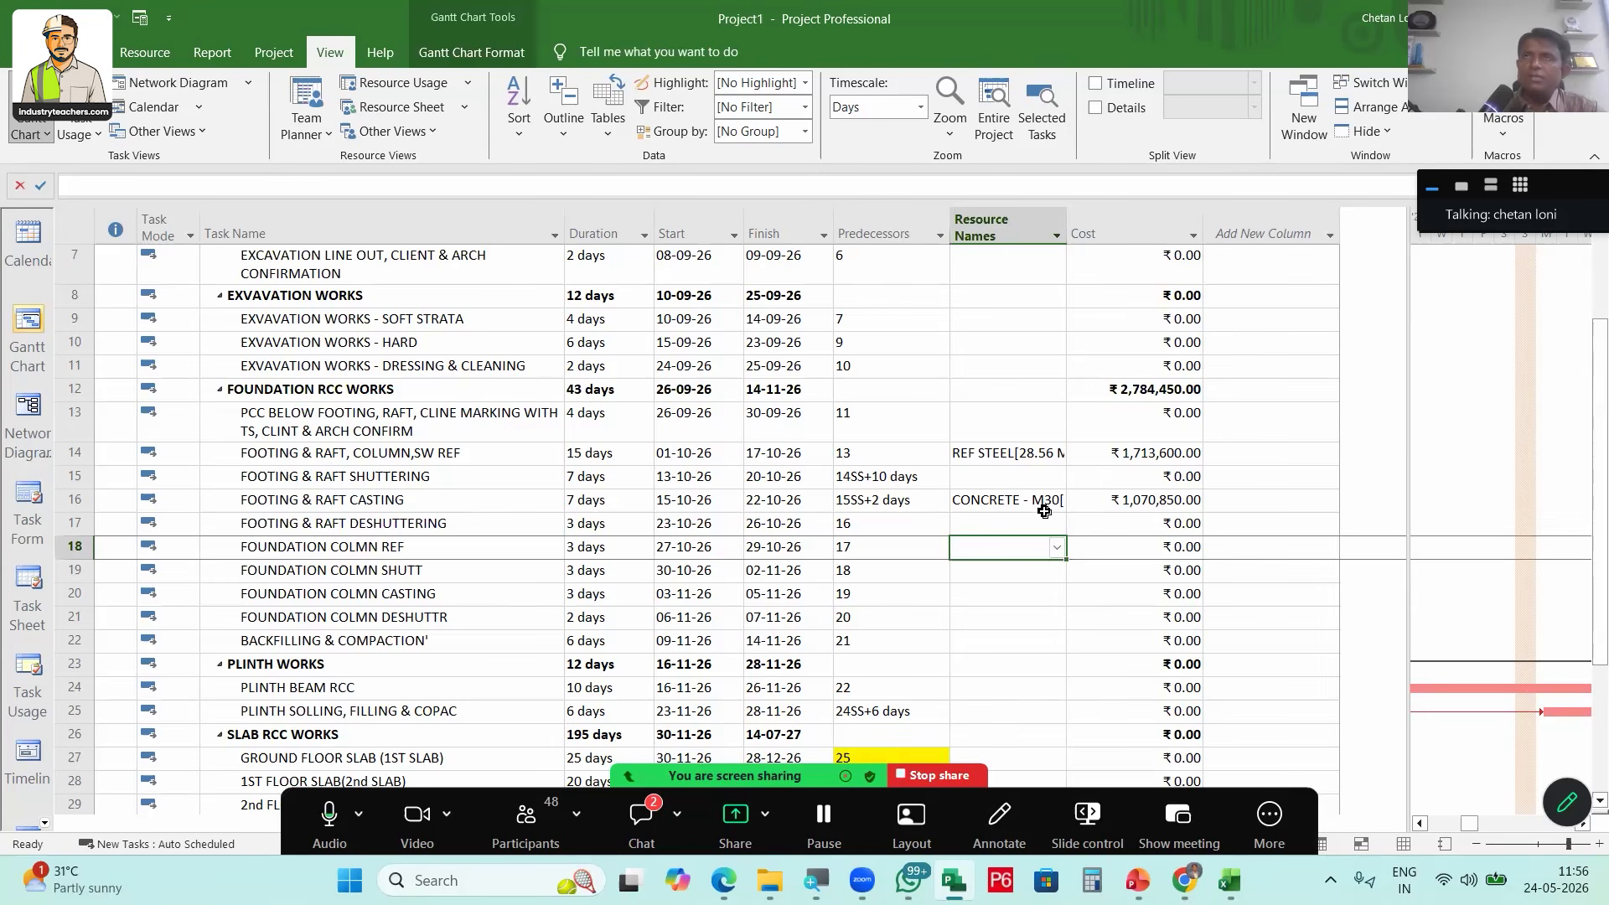
click(1019, 455)
click(1019, 545)
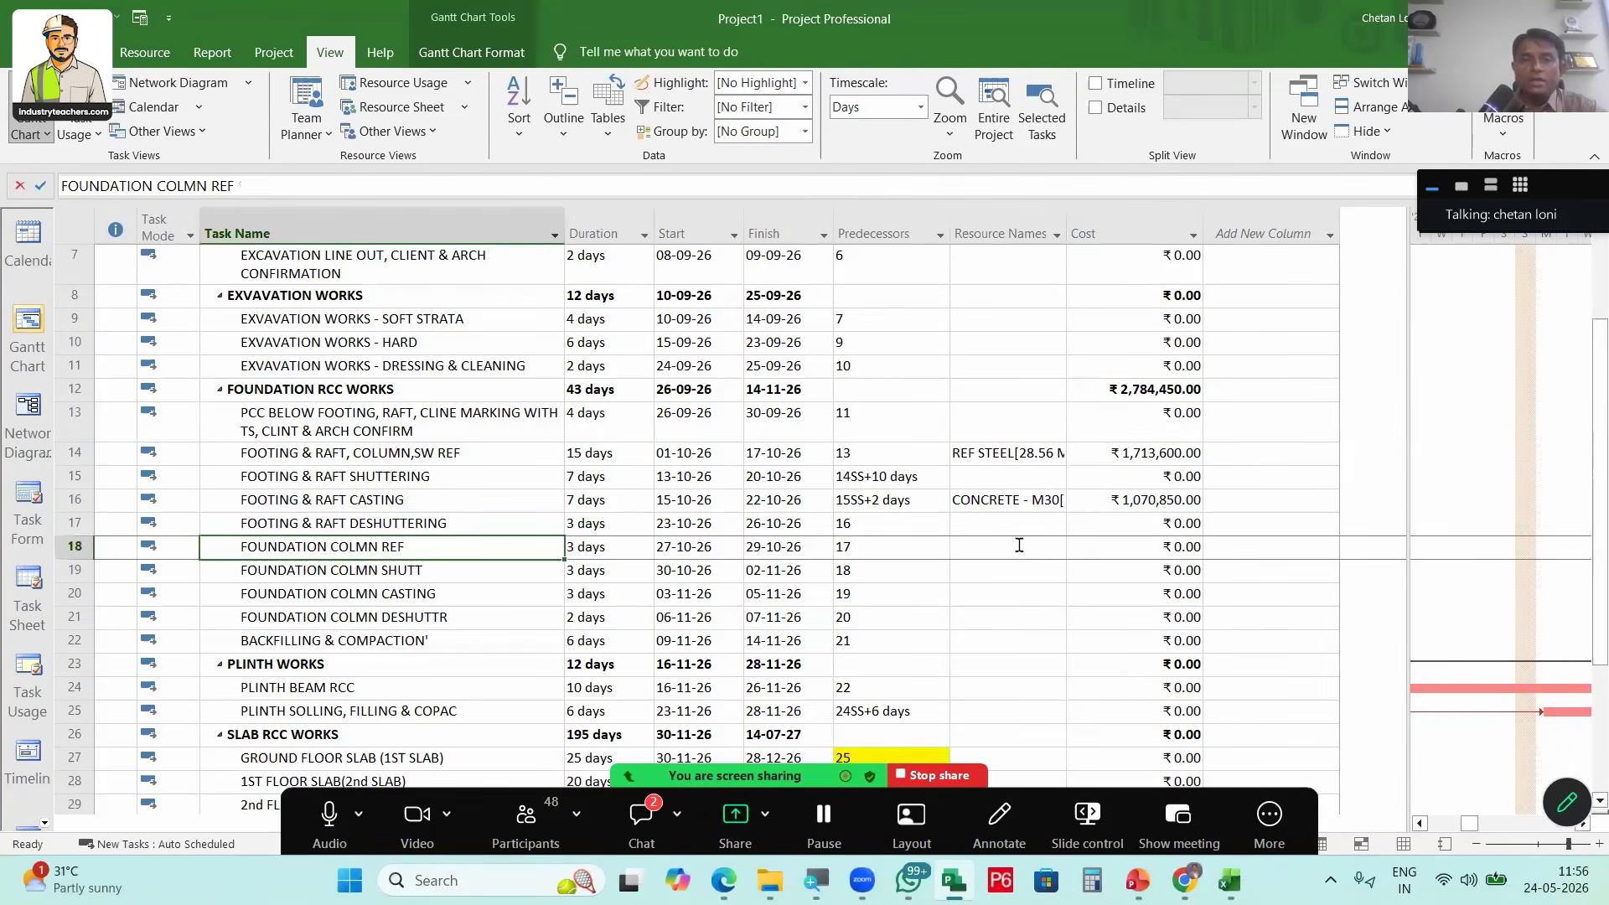
key(Right)
key(Right)
key(Right)
key(Right)
key(Right)
text(REF STEEL[28.56 MT])
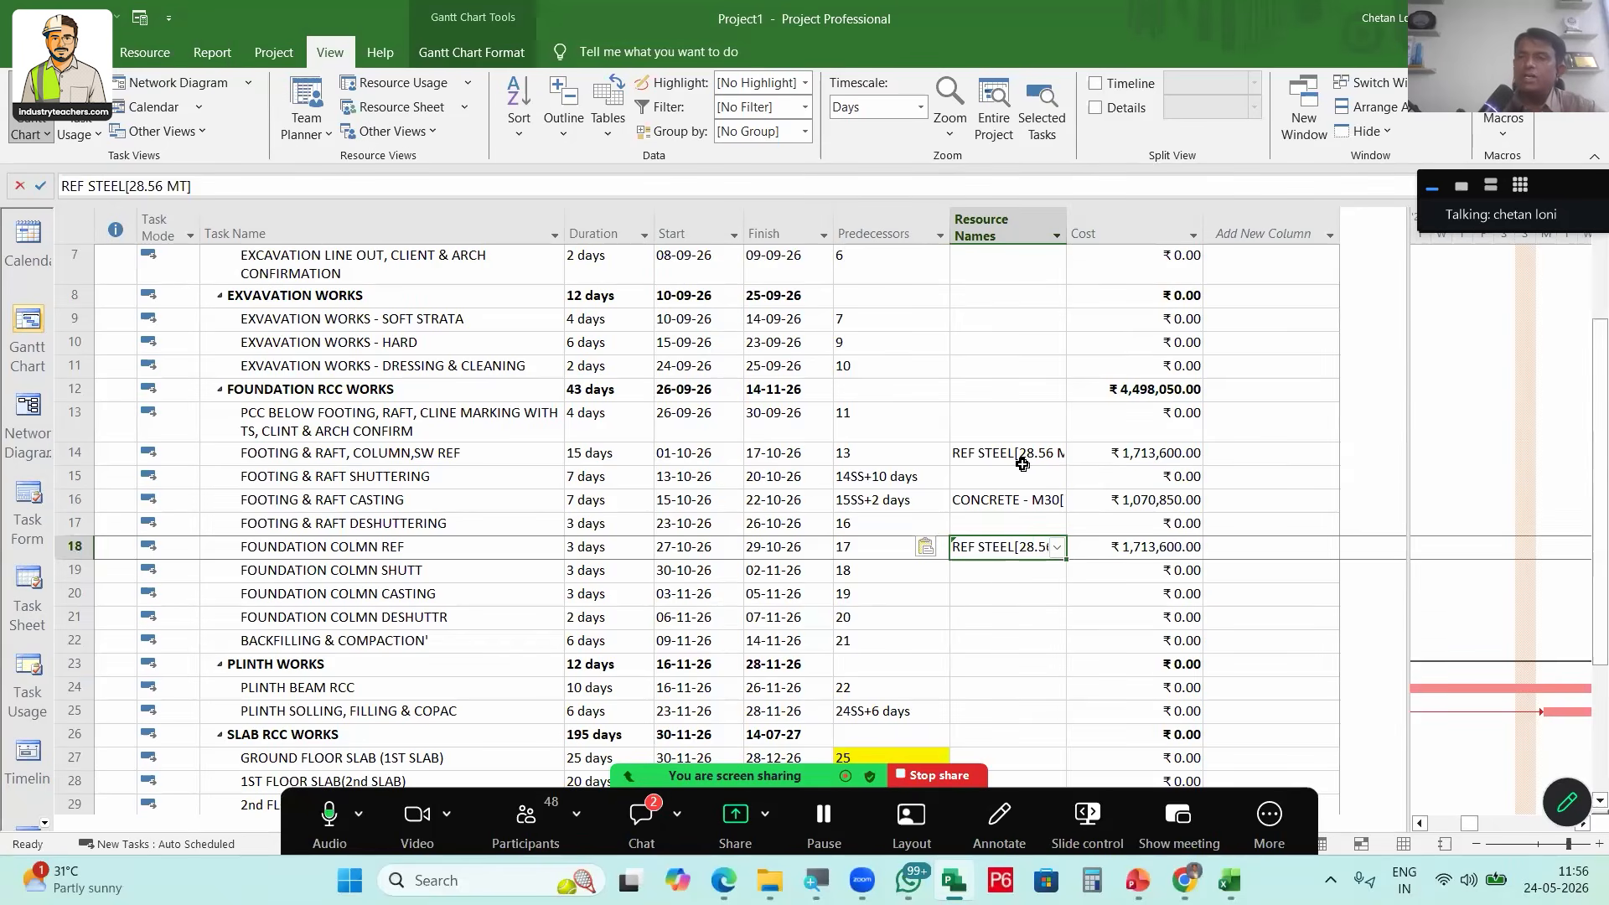
key(Down)
key(Down)
key(Down)
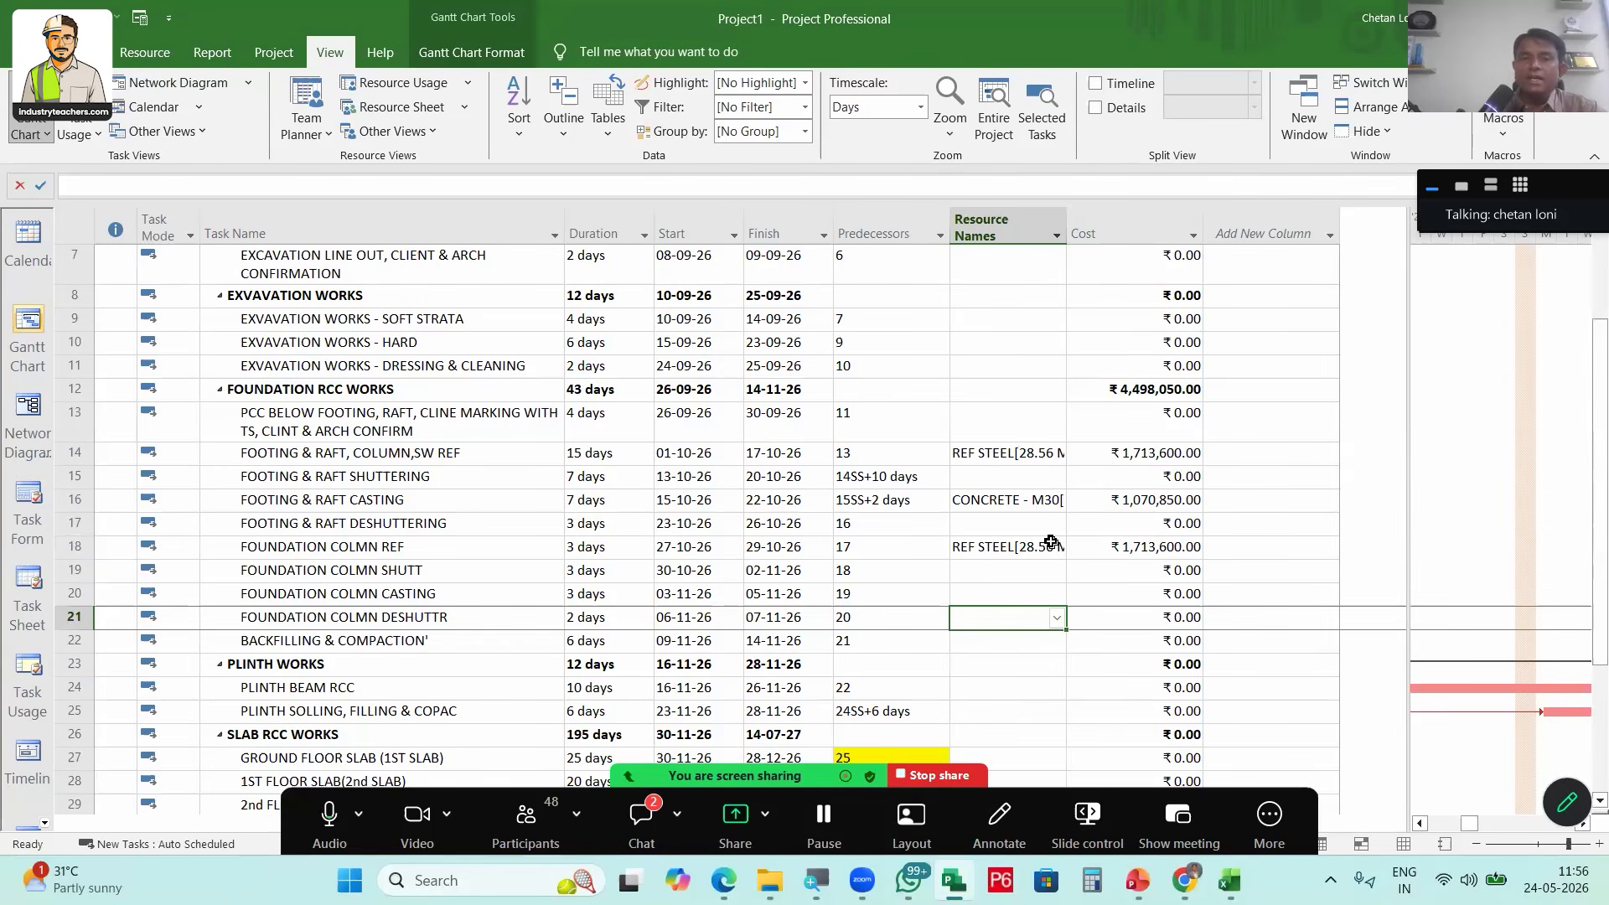
Set the REF STEEL units on the FOUNDATION COLMN REF task to 12.65 MT
double_click(1021, 556)
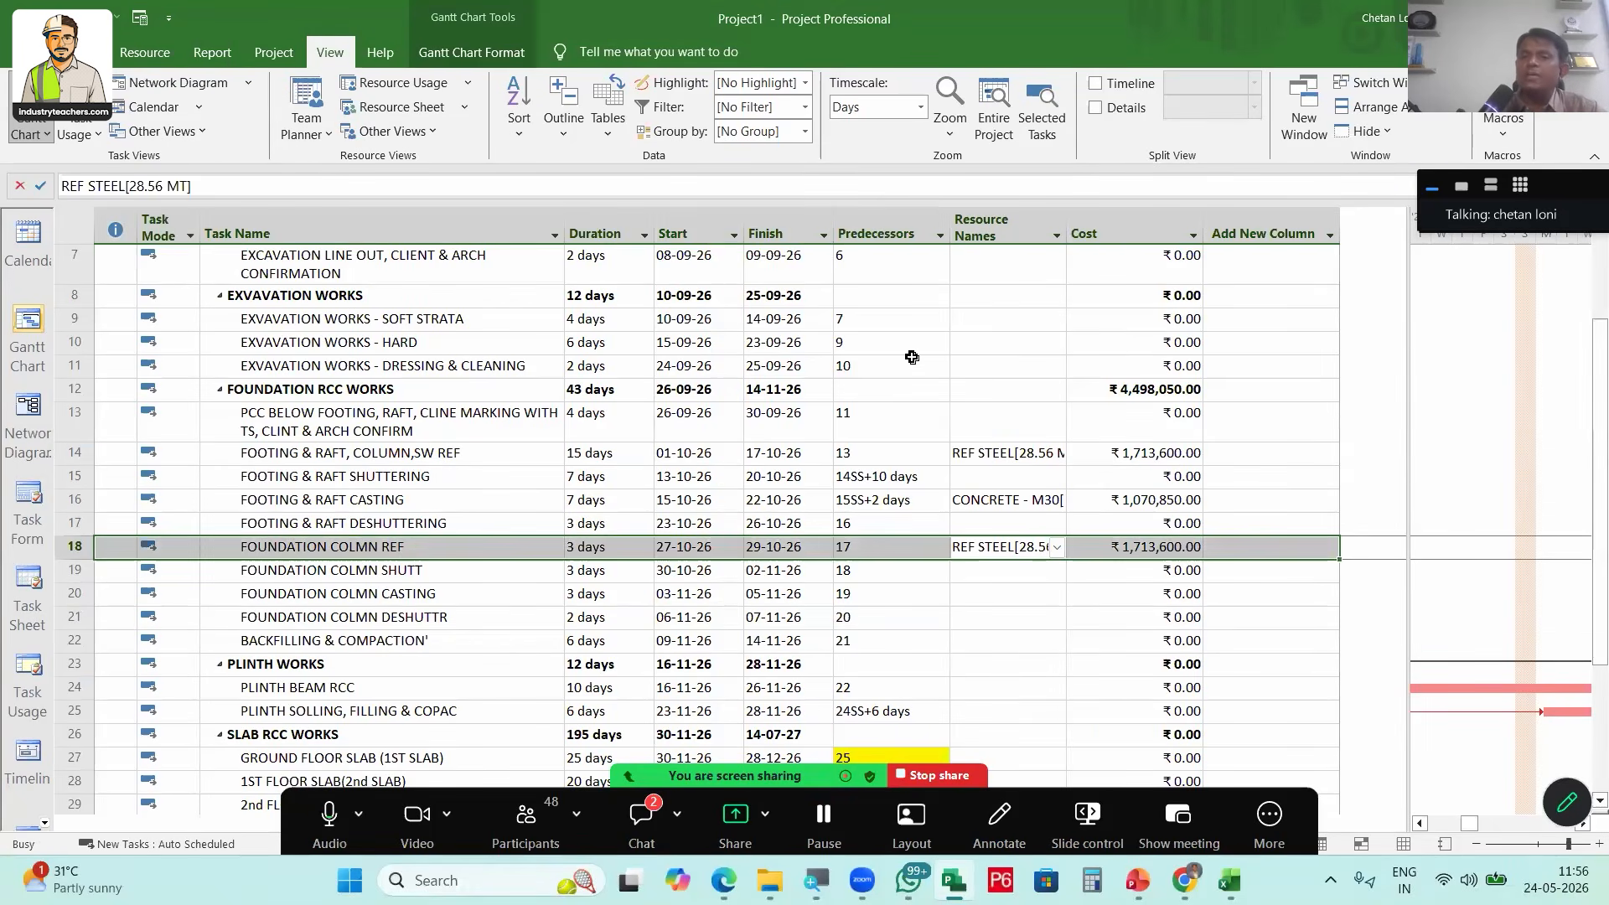
click(915, 356)
text(12.65)
key(Return)
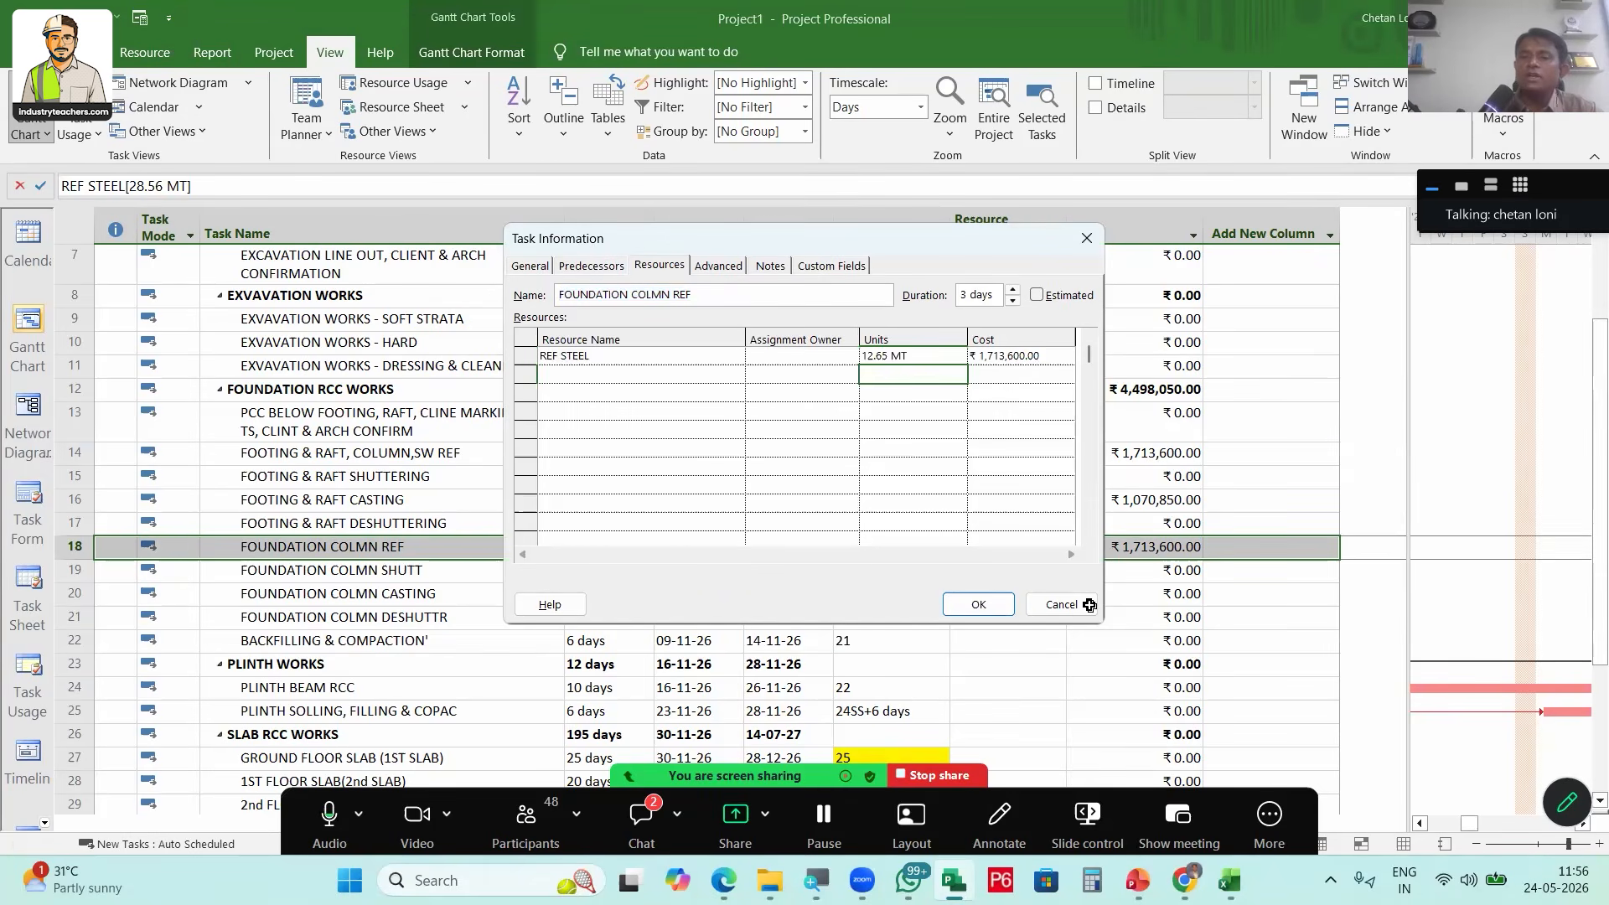
click(999, 604)
Copy the CONCRETE - M30 assignment from FOOTING & RAFT CASTING to the FOUNDATION COLMN CASTING task
key(Down)
key(Down)
click(998, 592)
click(1003, 503)
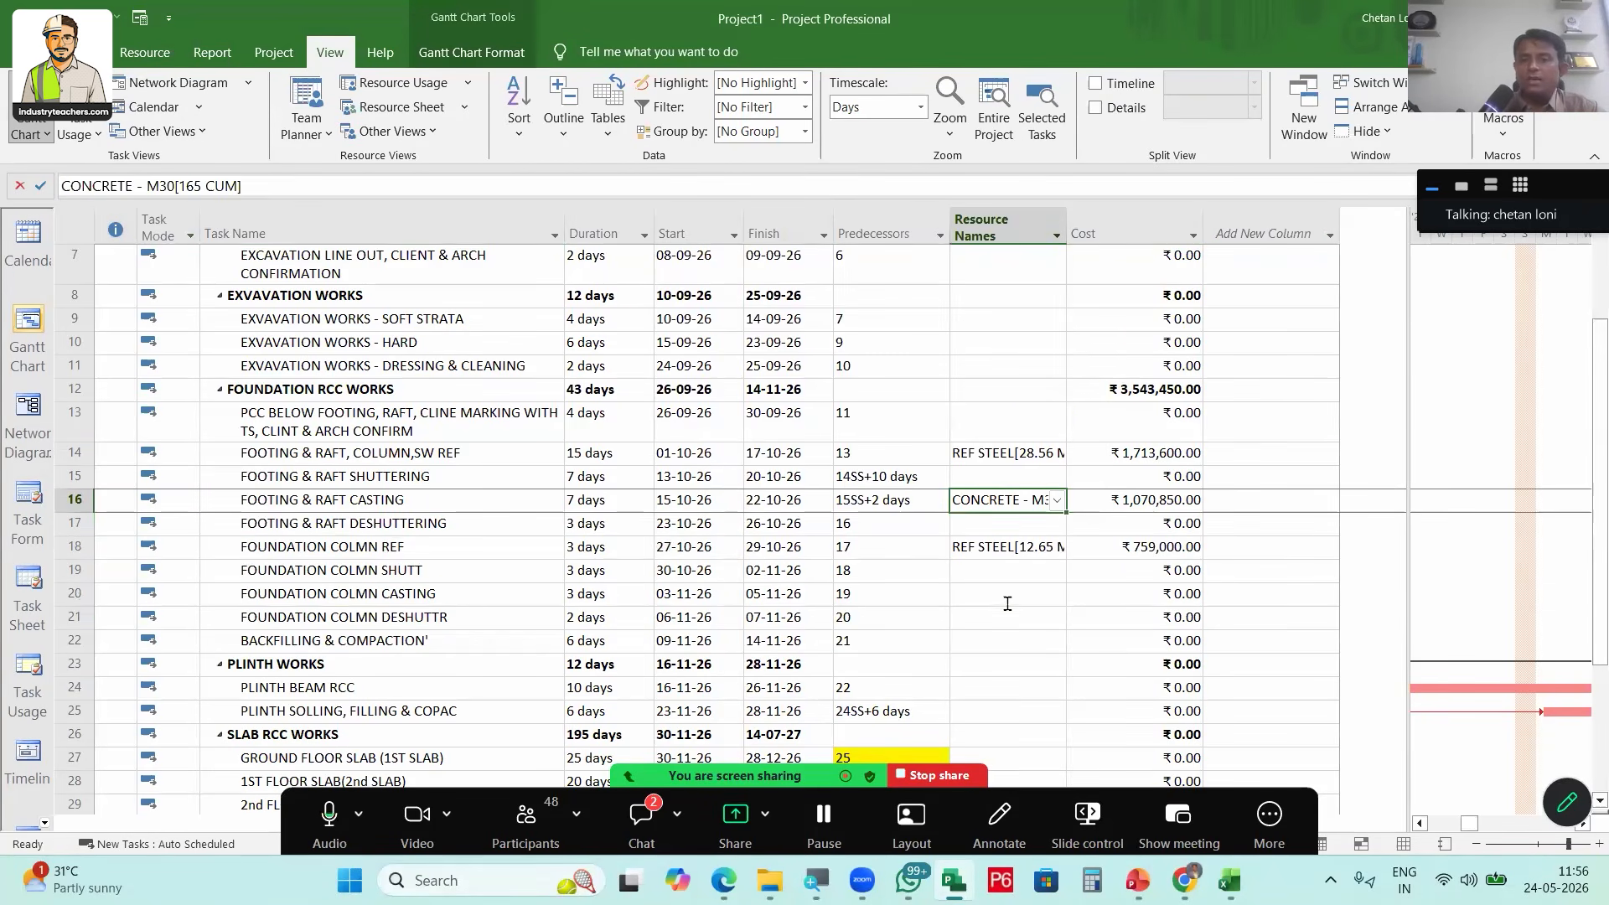
click(1019, 599)
text(CONCRETE - M30[165 CUM])
Set the CONCRETE - M30 units on the FOUNDATION COLMN CASTING task to 86 CUM
key(shift+F2)
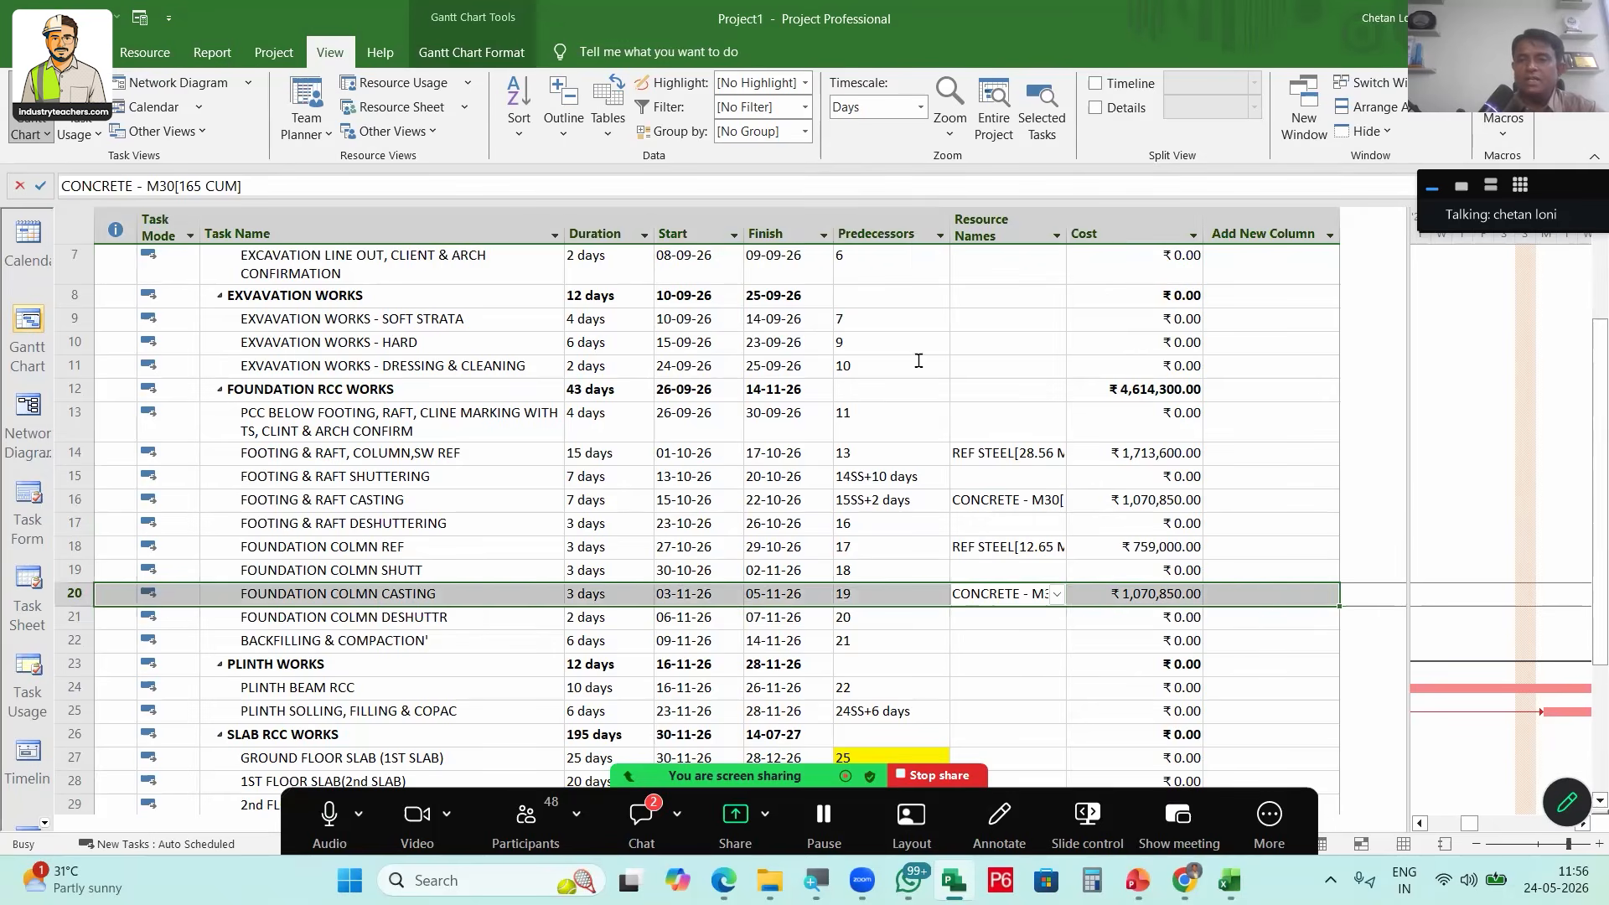
click(919, 361)
text(86)
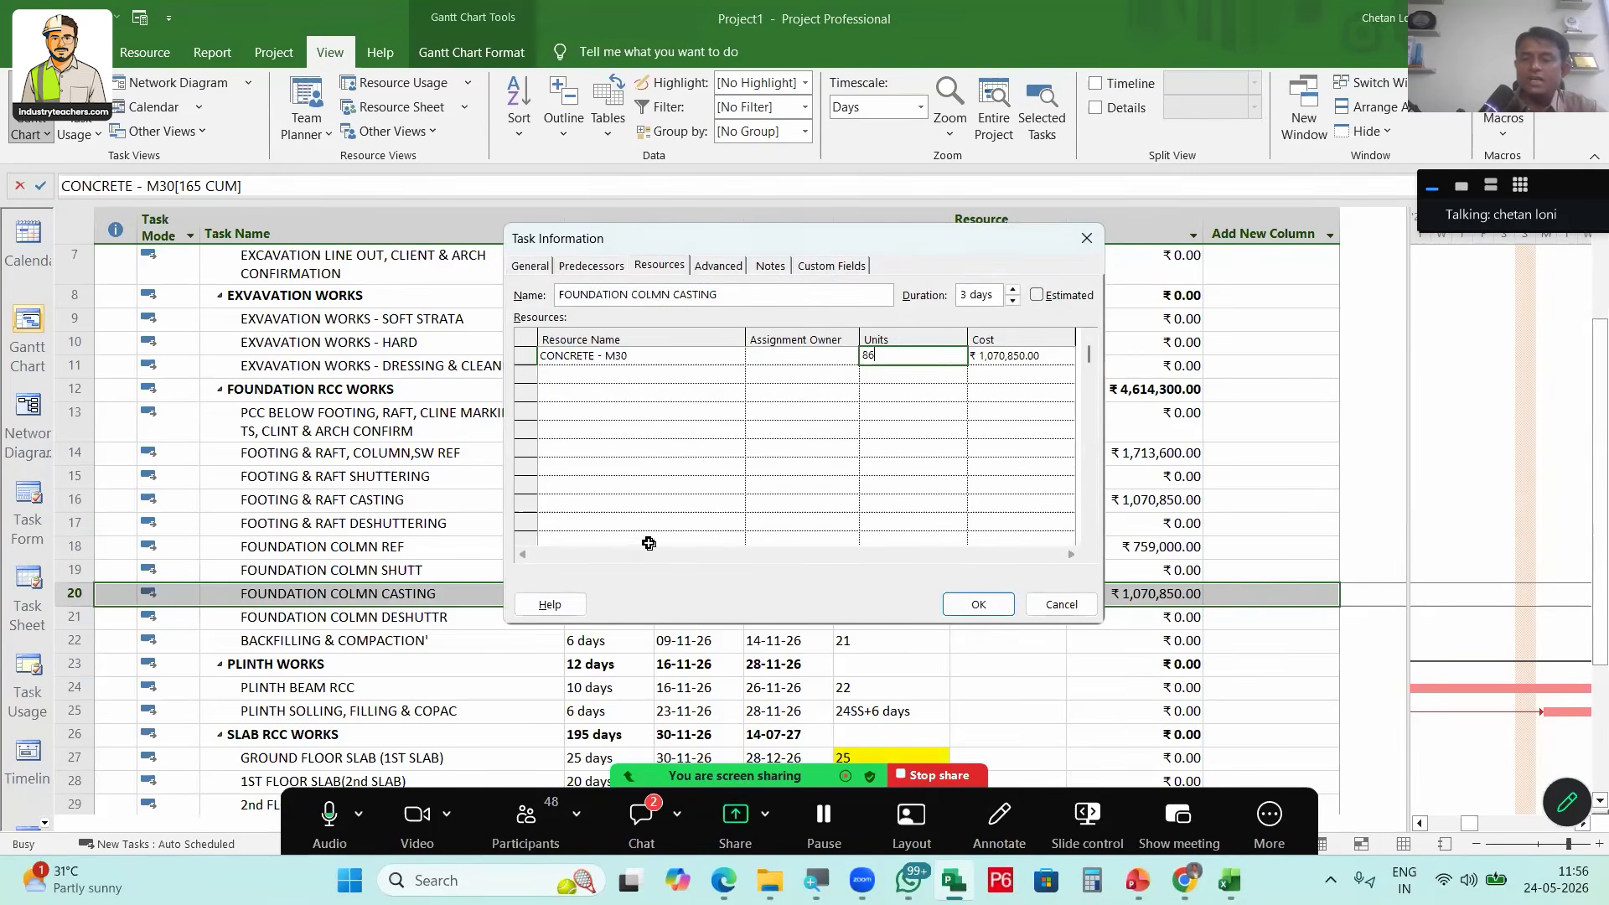
key(Return)
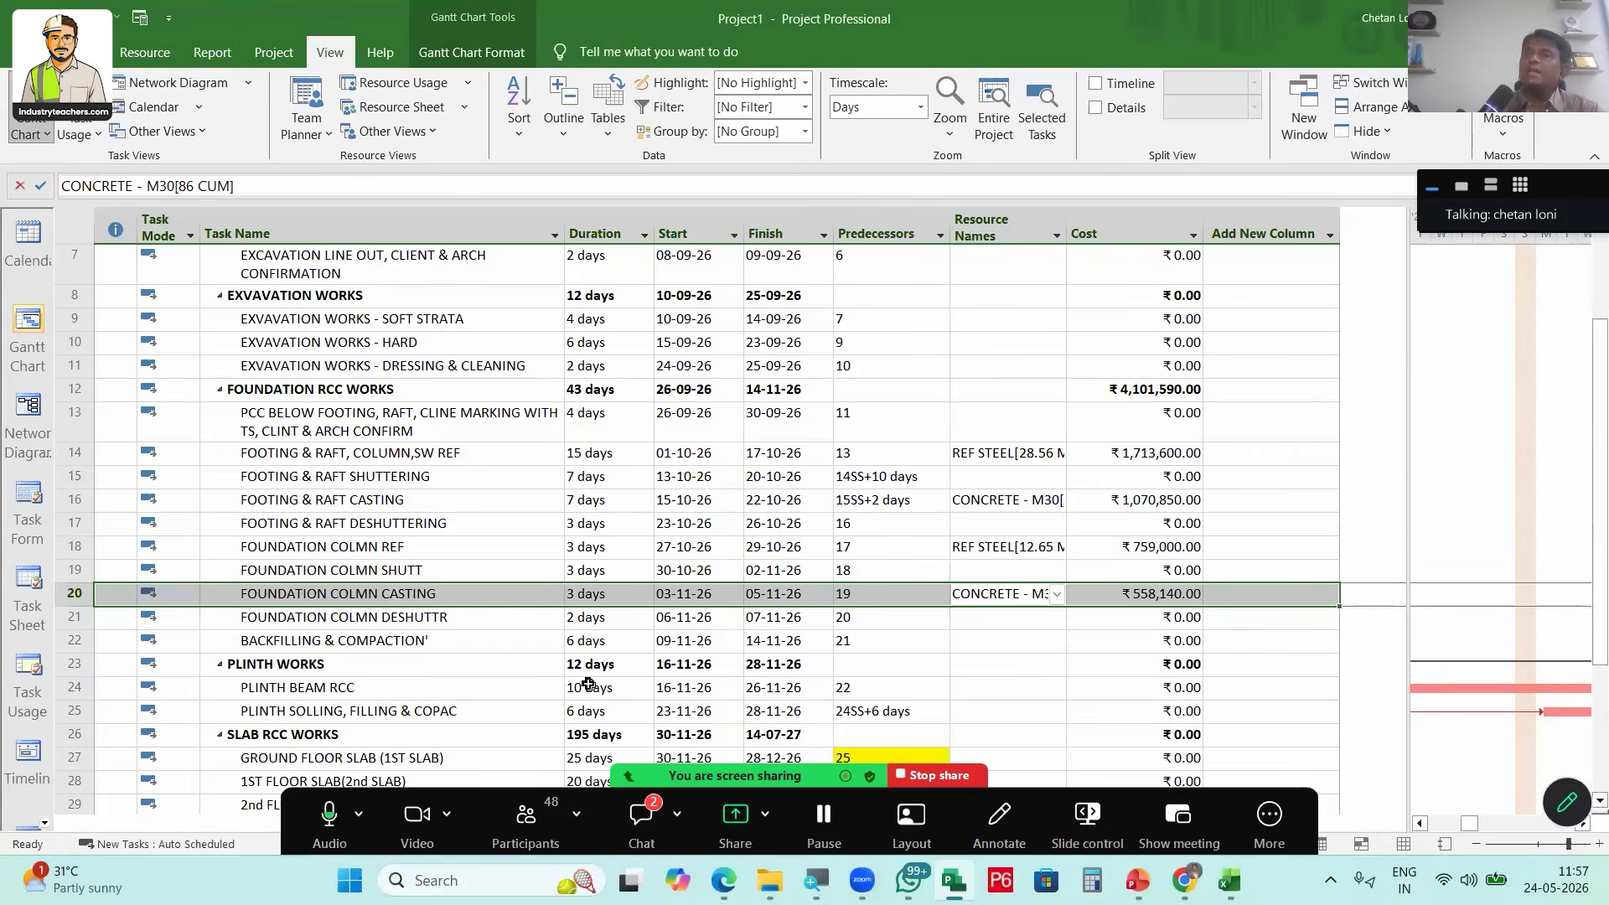
Assign the CONCRETE - M30, REF STEEL and RCC CONTRACTOR ON BUA BASIS resources to the GROUND FLOOR SLAB (1ST SLAB) task
scroll(395, 553, down, 2)
scroll(1093, 523, down, 1)
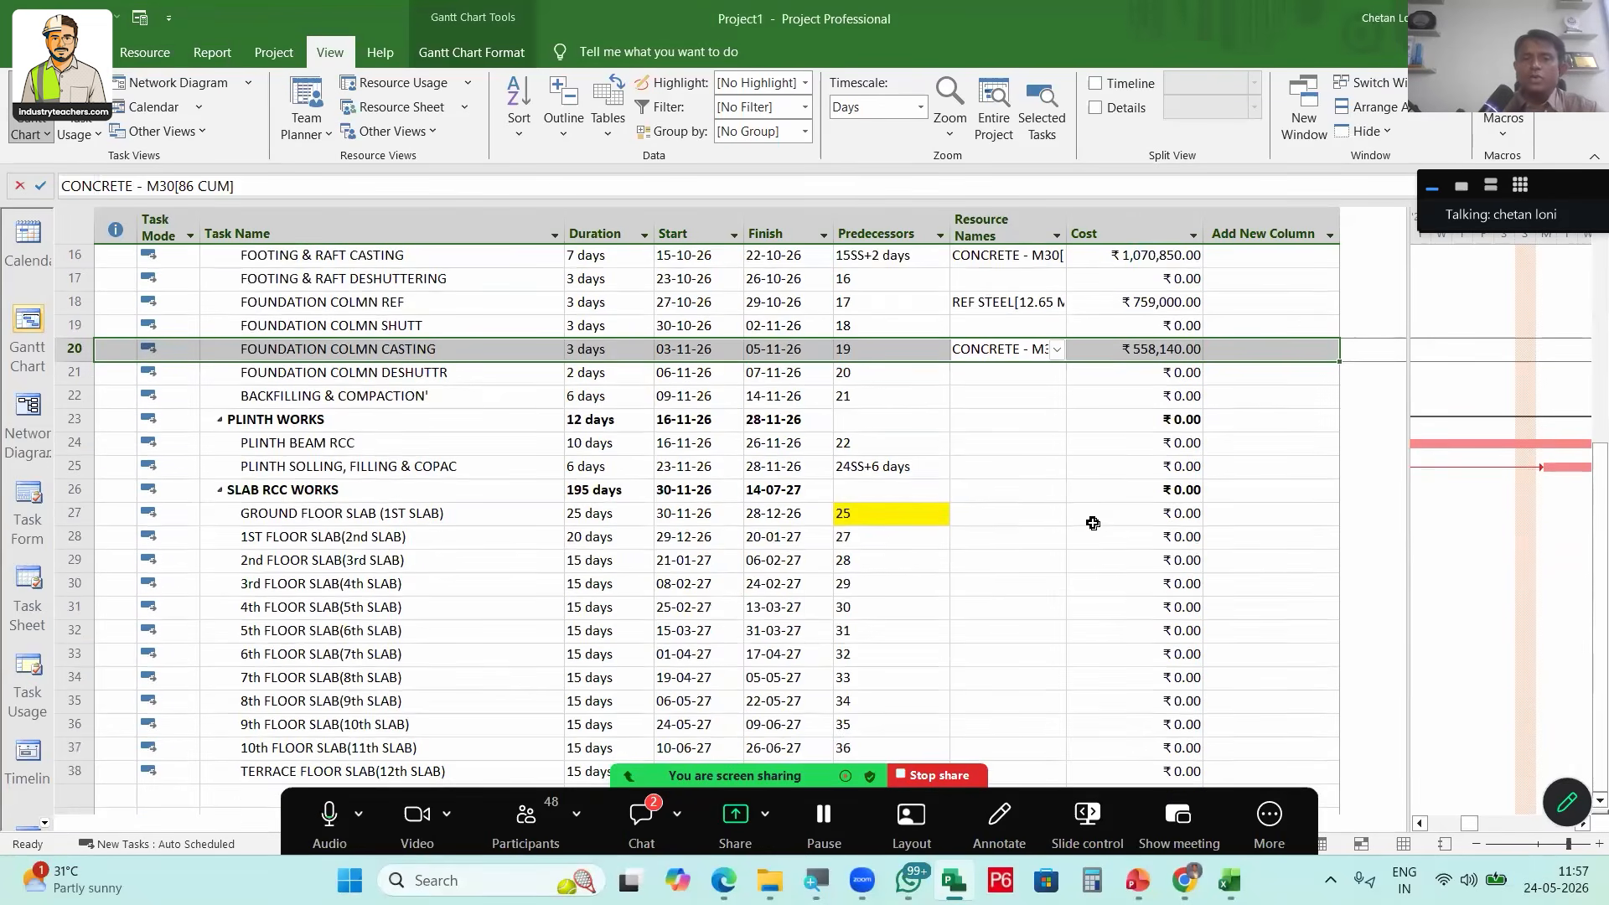
click(396, 537)
click(1041, 514)
click(1020, 559)
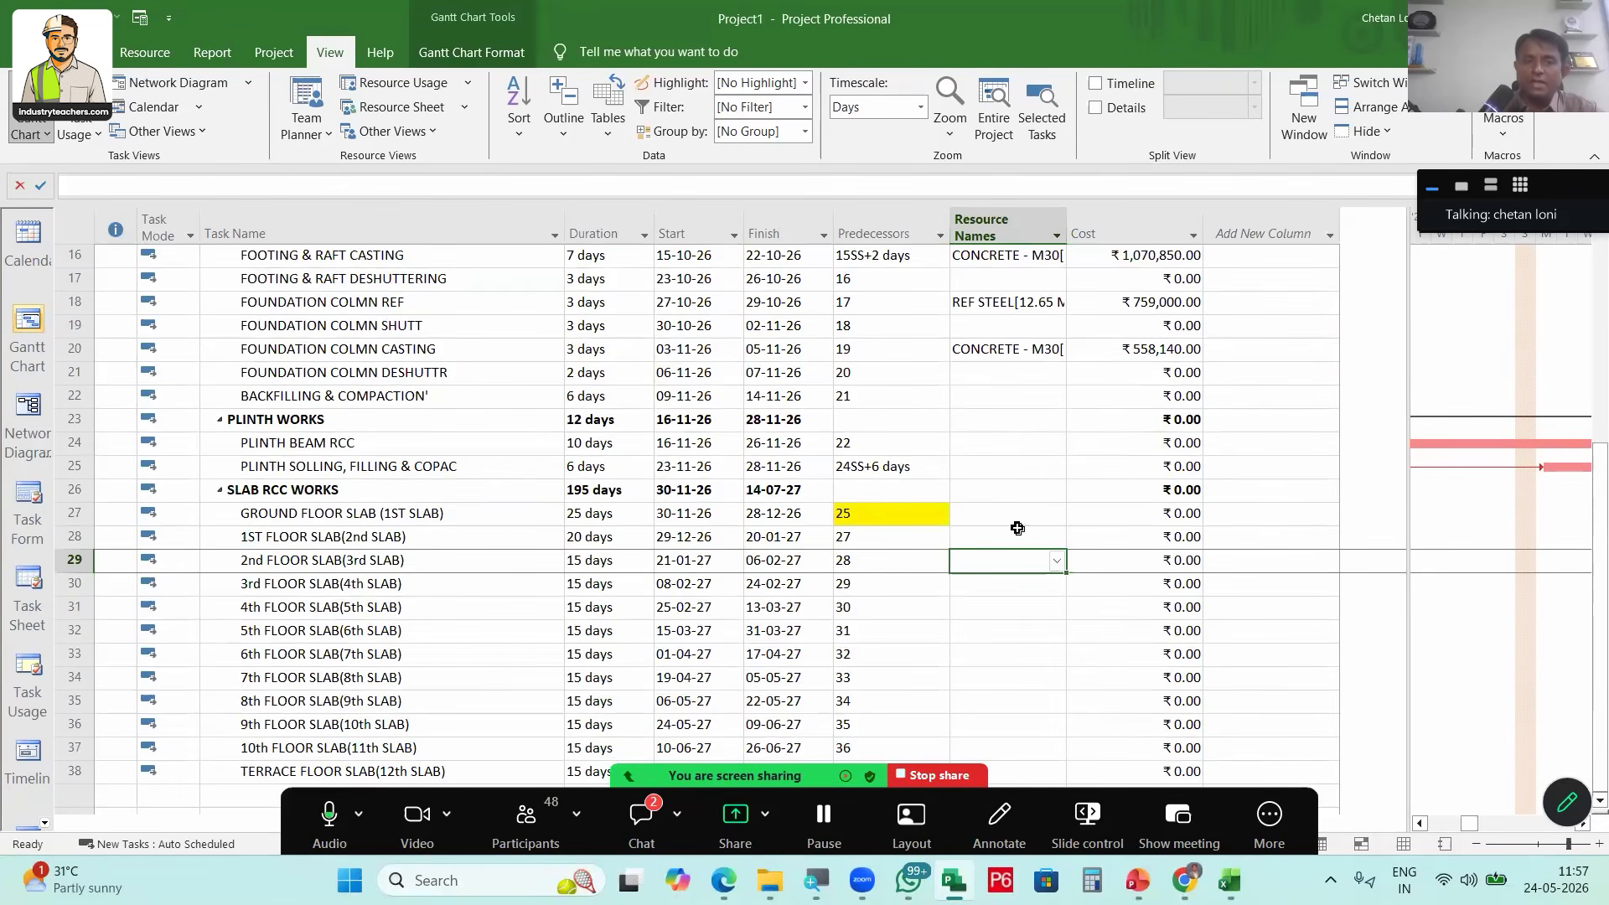
click(470, 514)
click(1014, 515)
click(1005, 304)
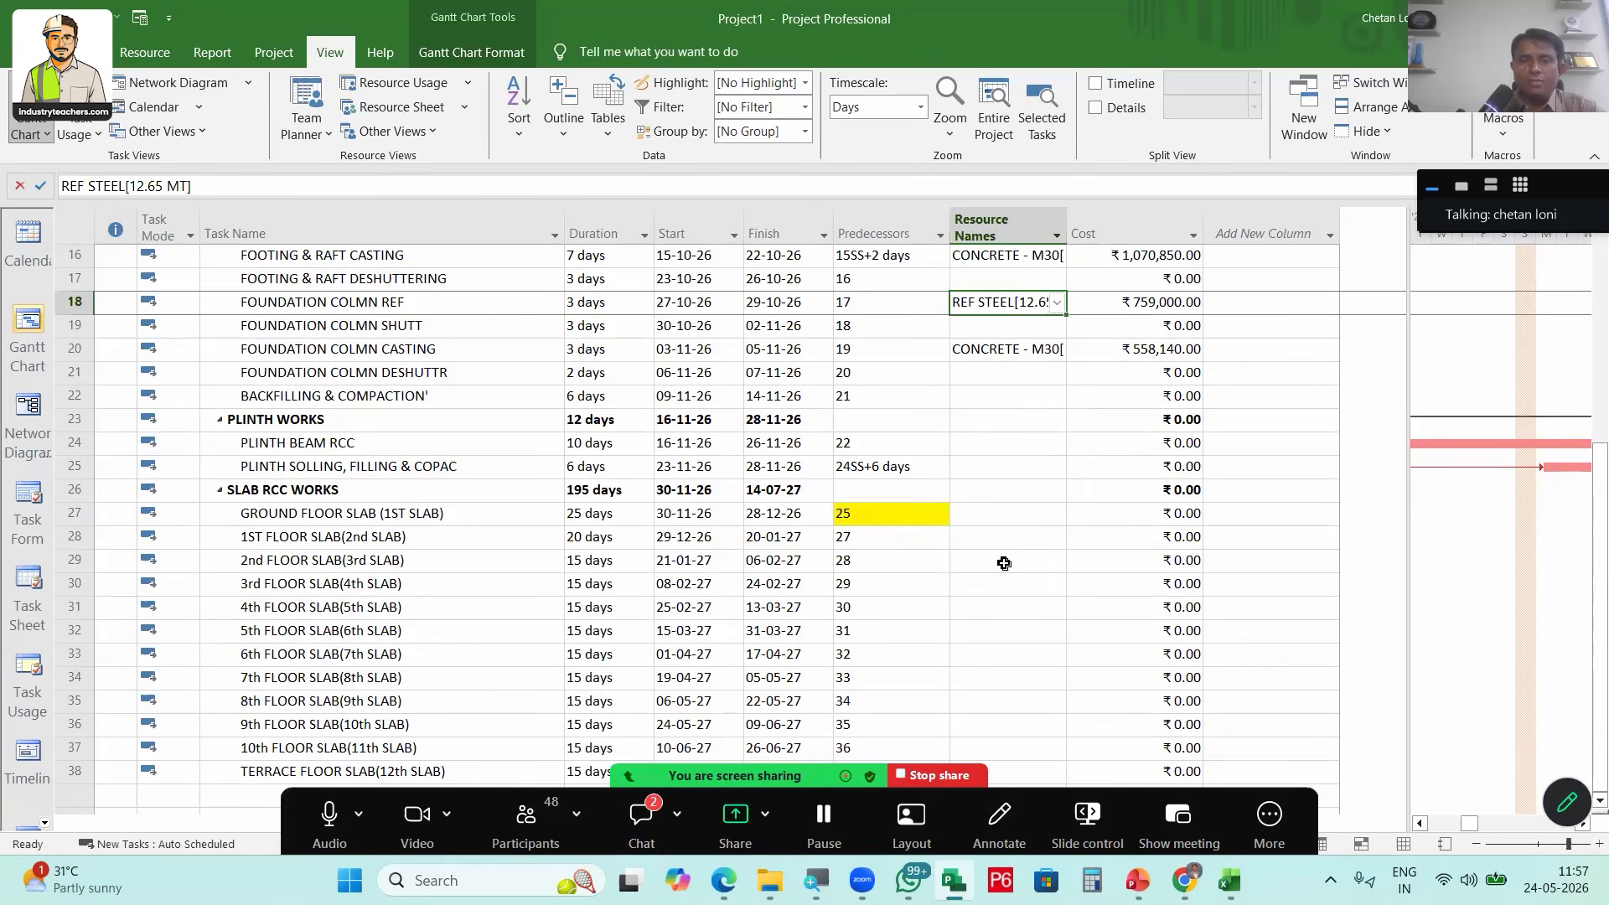
double_click(984, 515)
key(Escape)
click(1056, 514)
click(1015, 558)
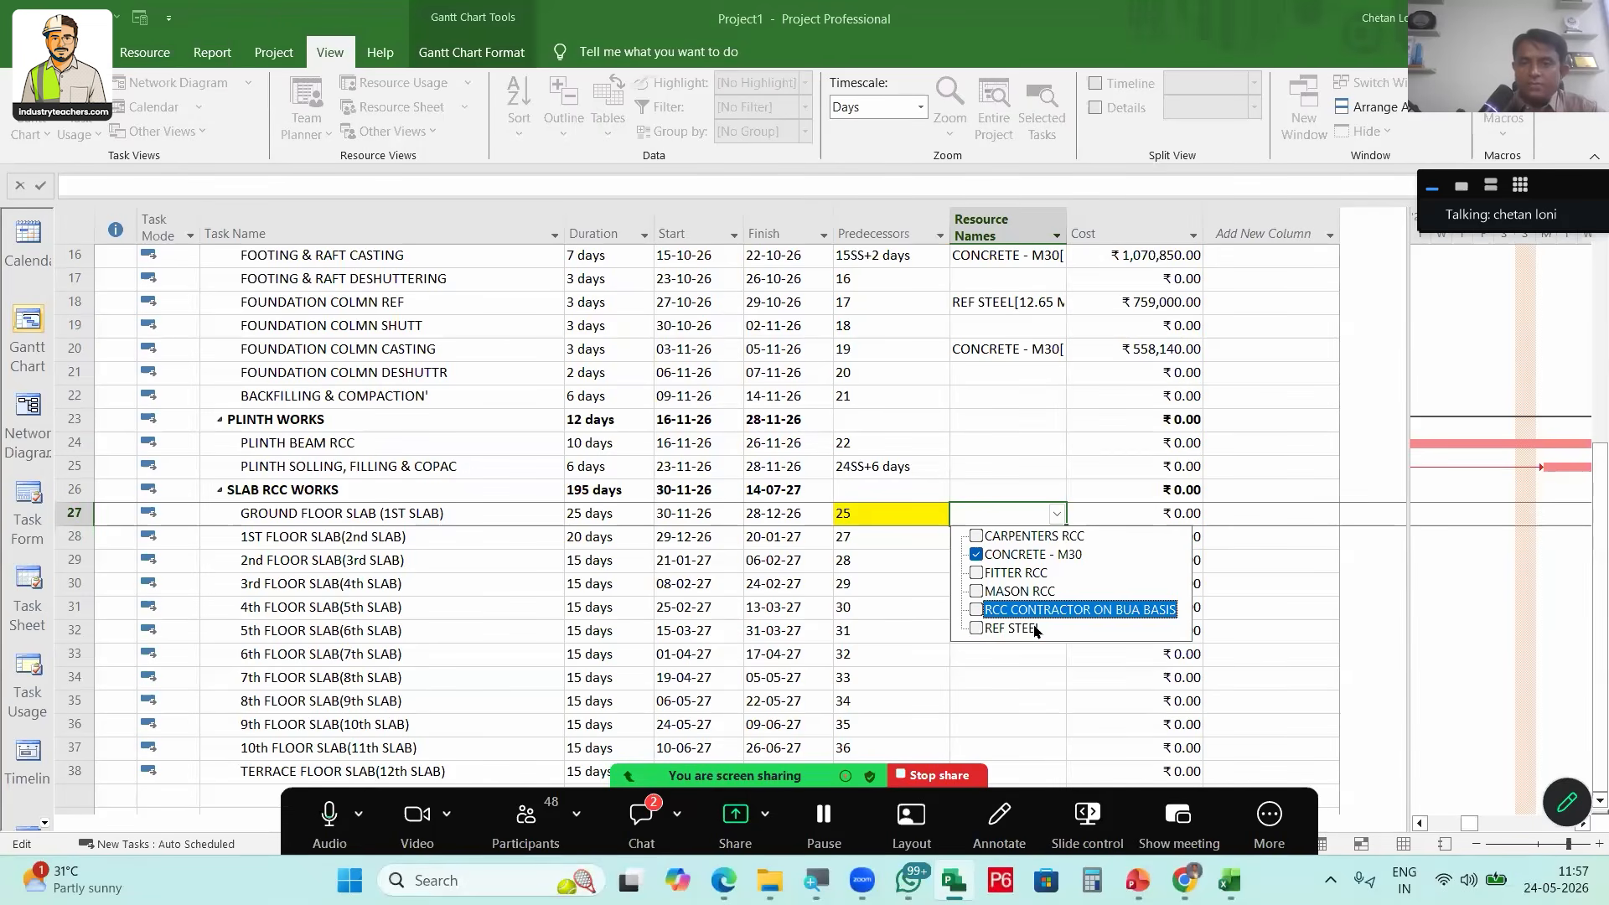
click(1035, 630)
click(1028, 611)
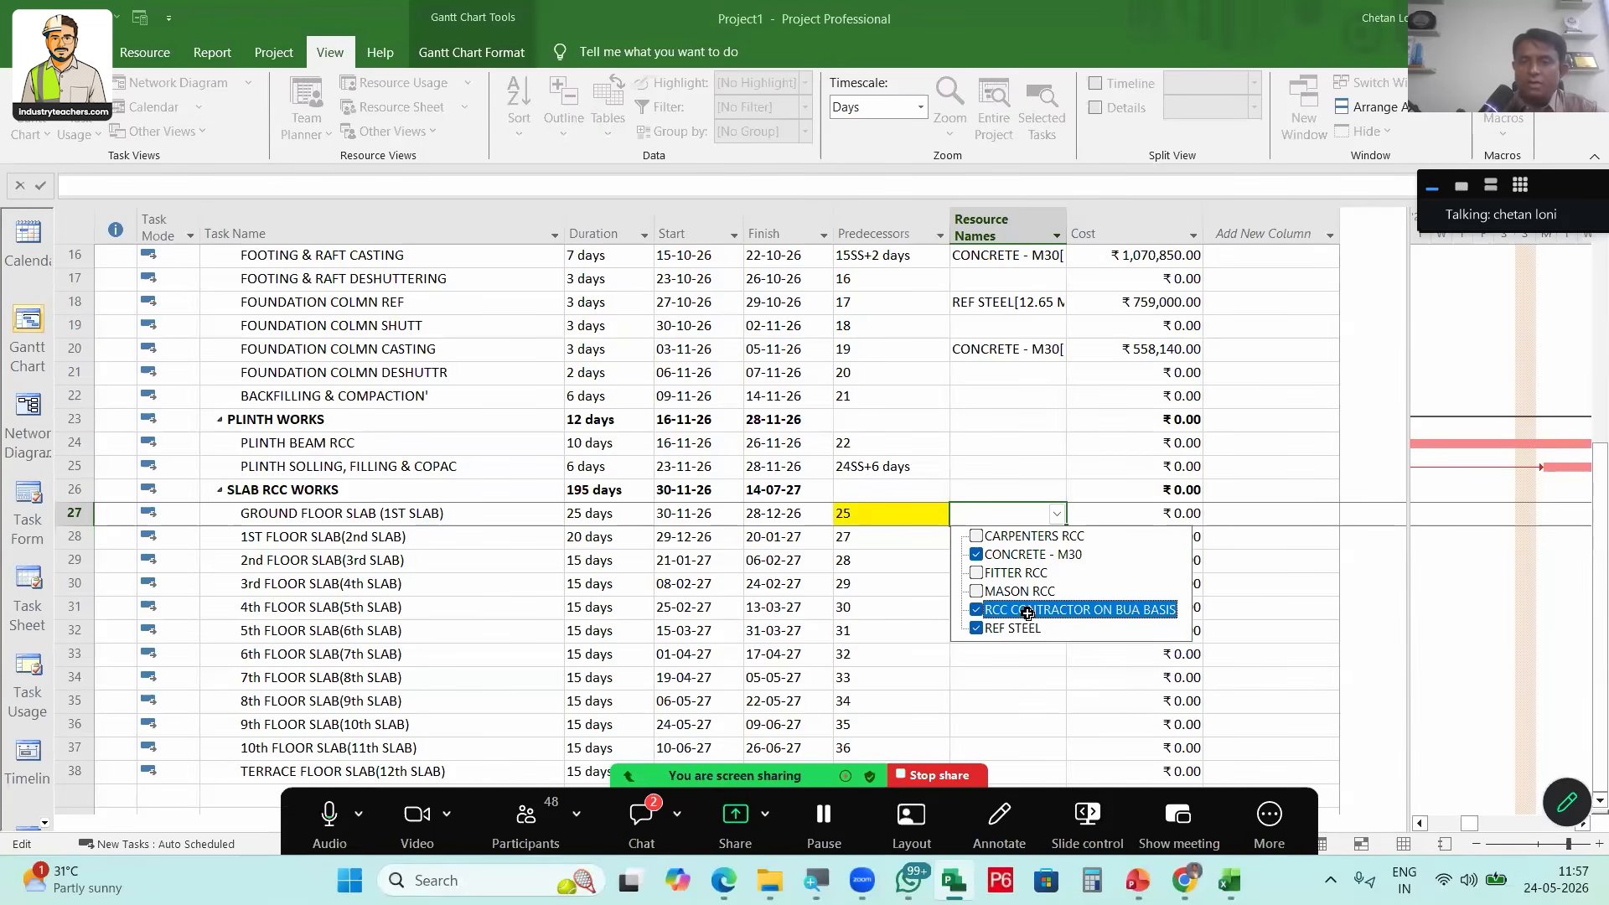
click(972, 521)
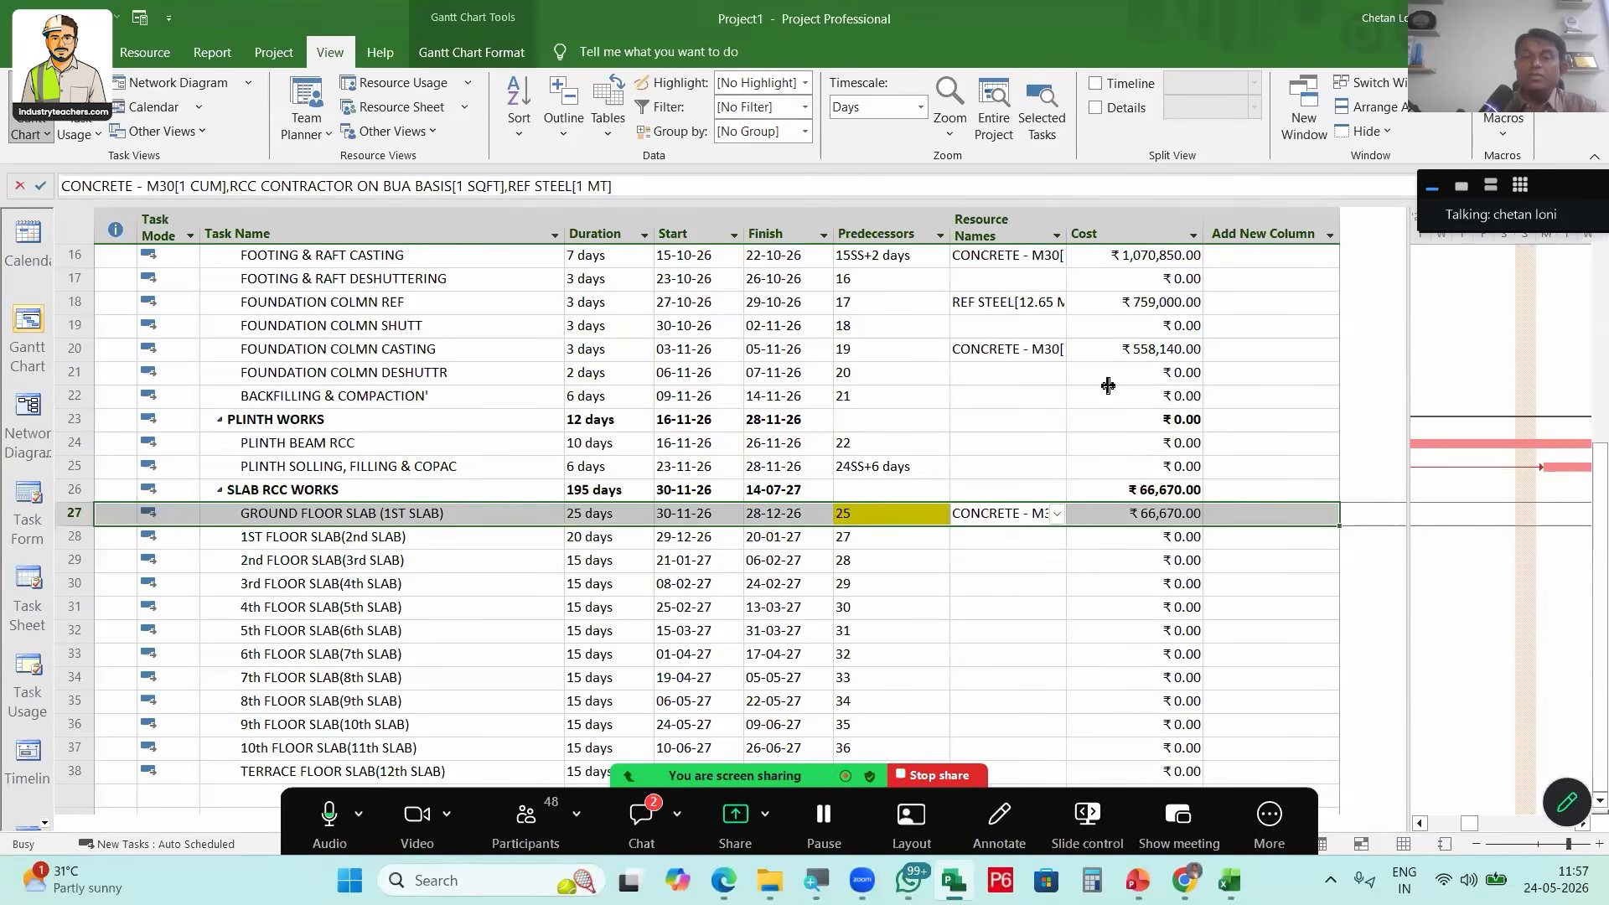
Set the ground floor slab's units to 185 CUM concrete, 8,500 SQFT RCC contractor and 32.5 MT steel
key(shift+F2)
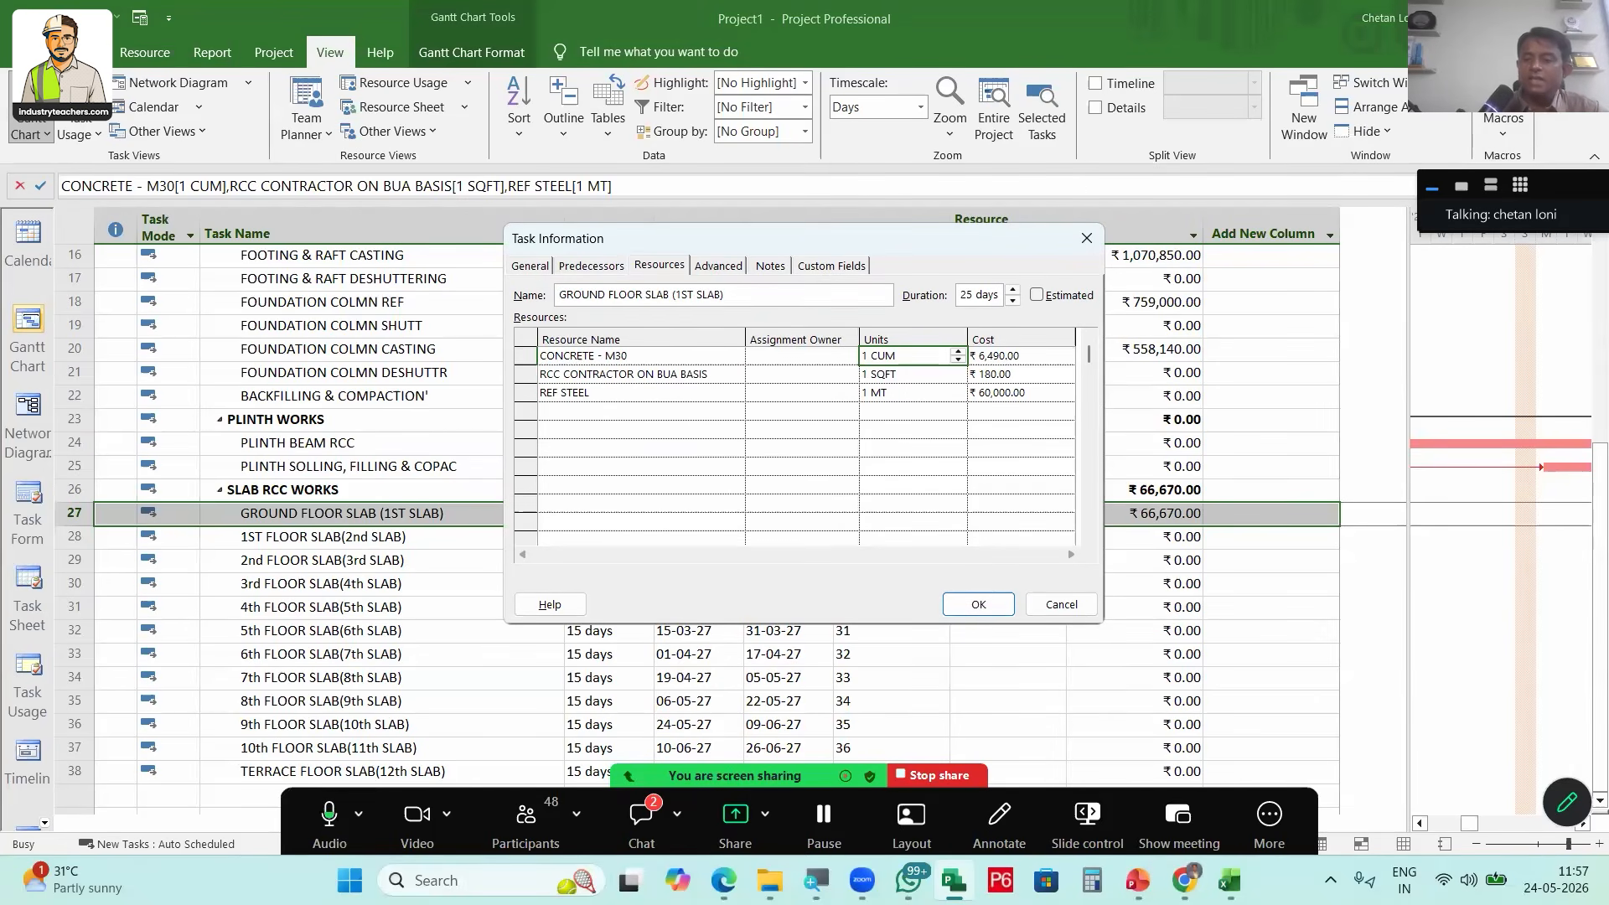
text(85)
key(Return)
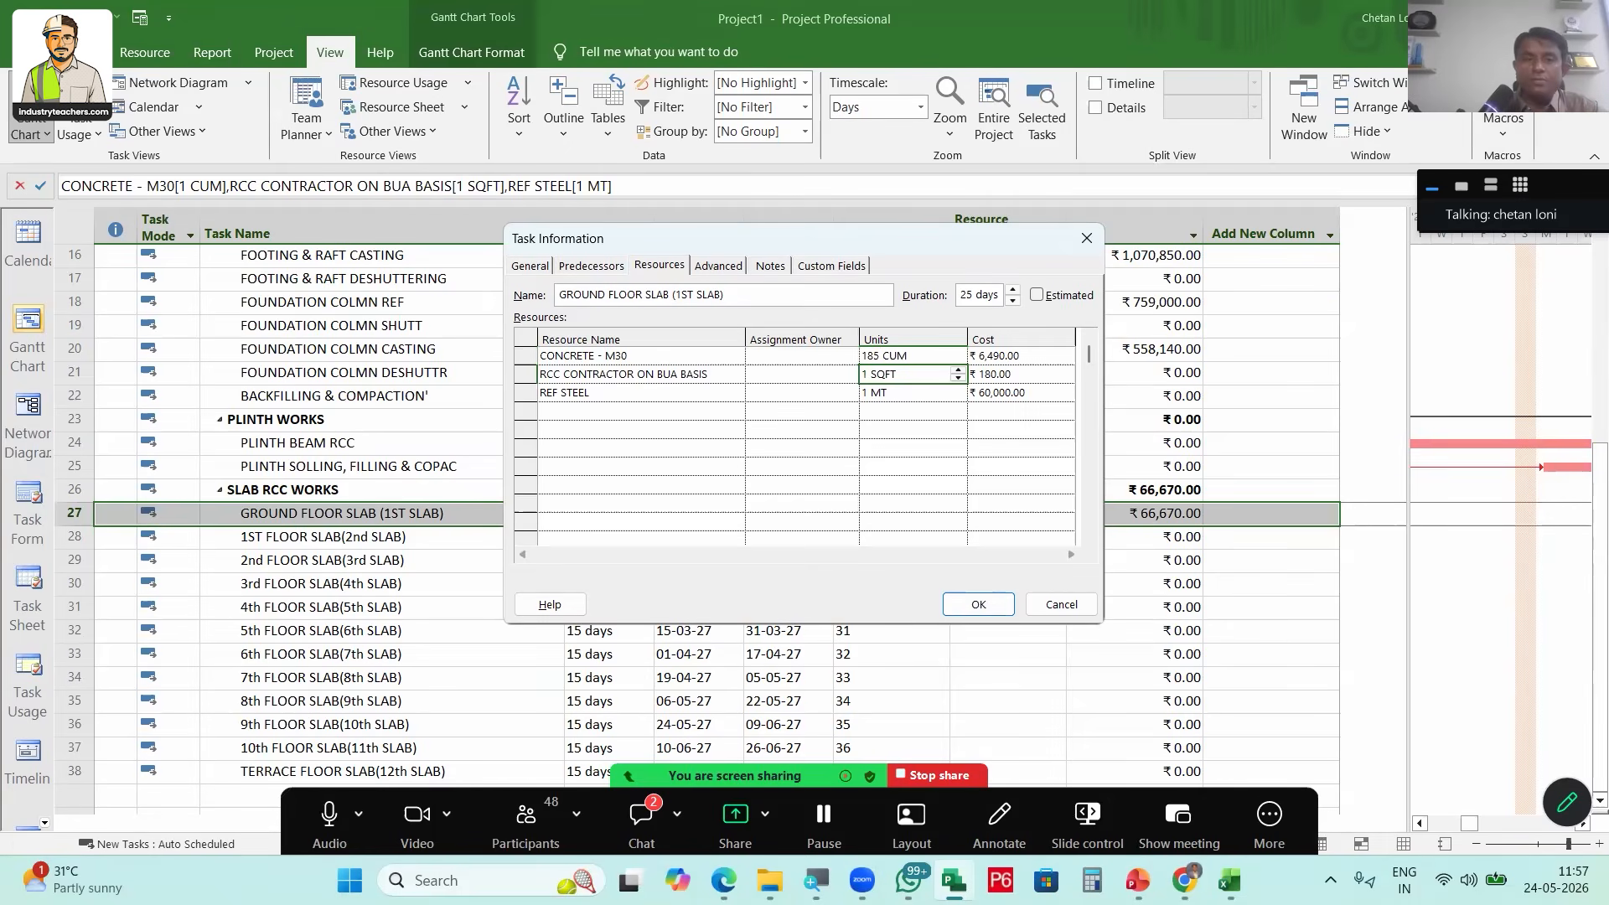
text(8500)
key(Return)
text(32.5)
key(Return)
key(Return)
click(1141, 513)
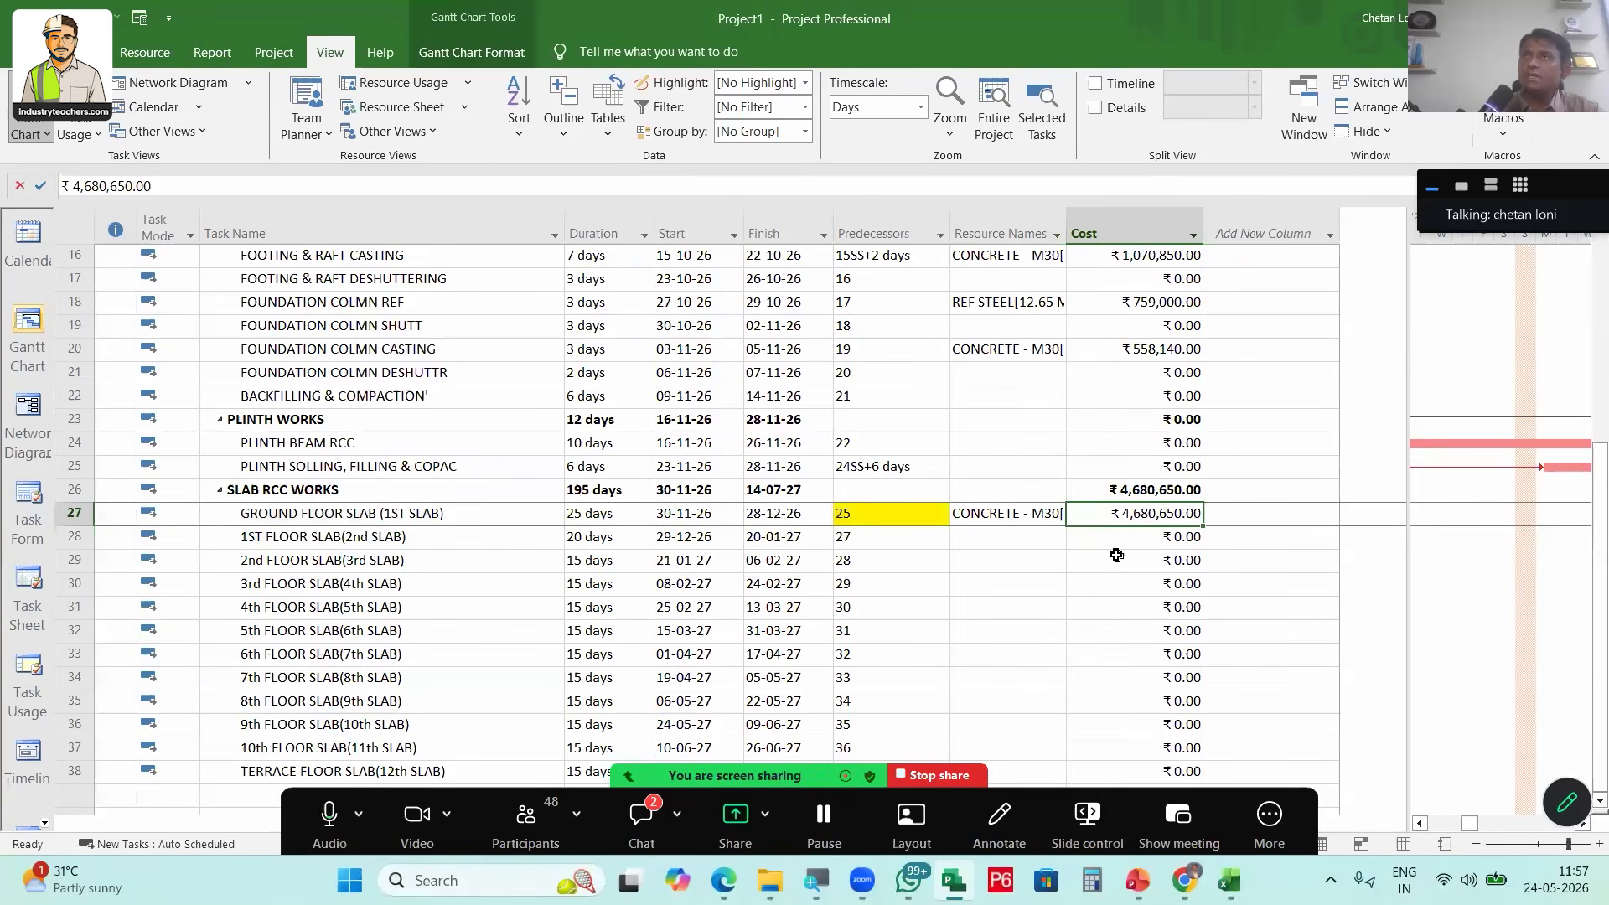
Add CARPENTERS RCC, FITTER RCC and MASON RCC to the GROUND FLOOR SLAB (1ST SLAB) task's resources
double_click(1013, 516)
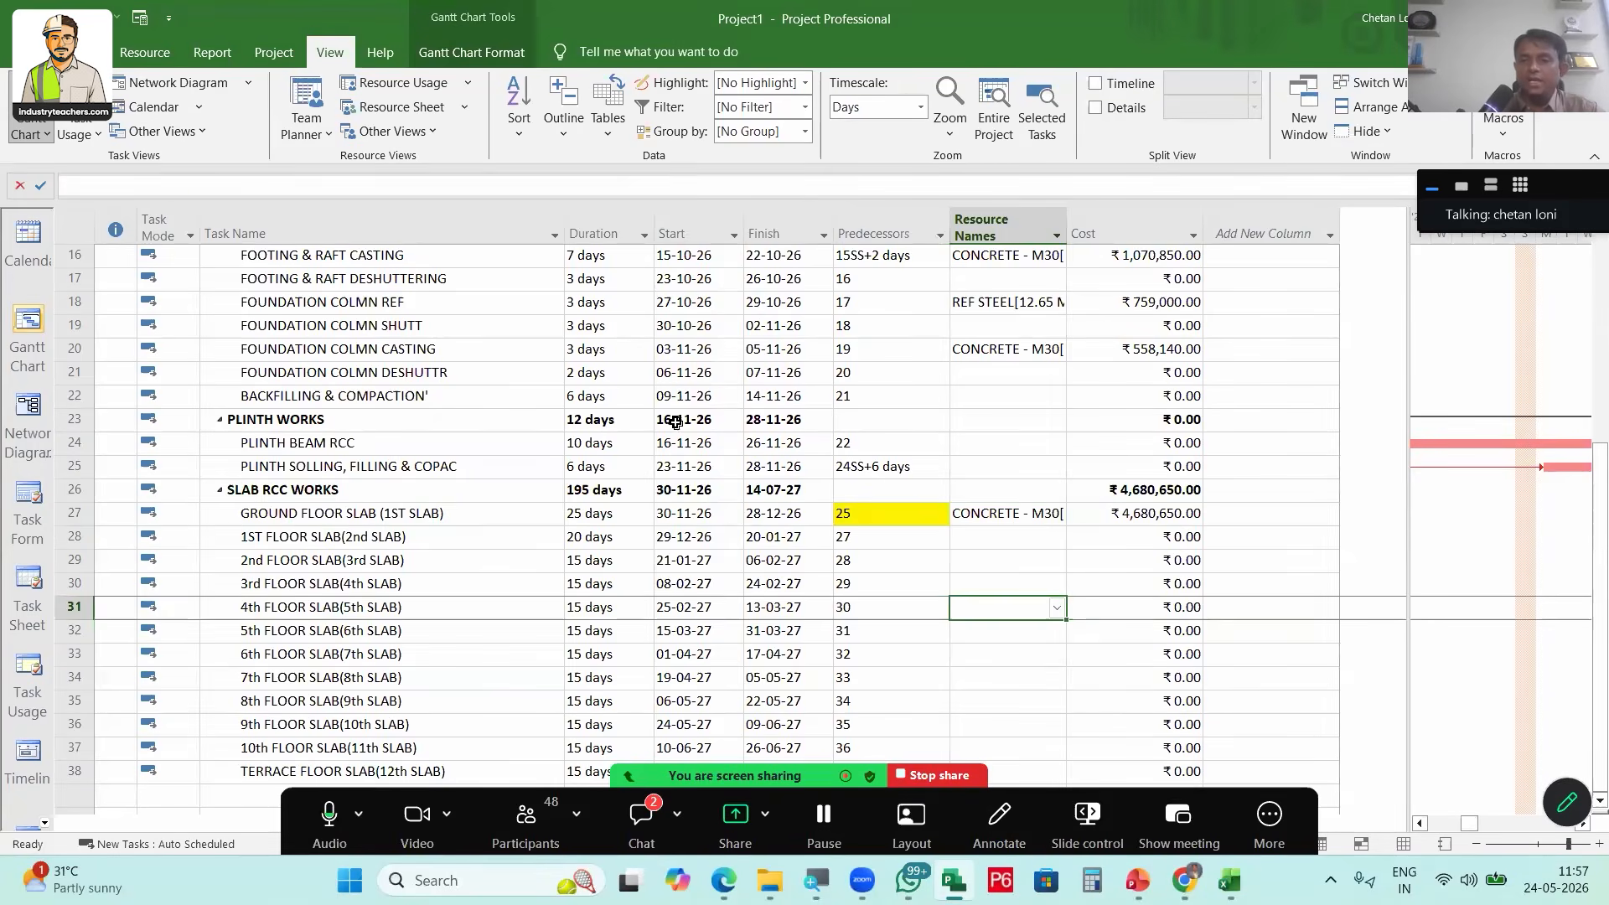
click(1086, 239)
click(1010, 630)
click(1057, 514)
click(976, 536)
click(976, 573)
click(975, 591)
click(977, 517)
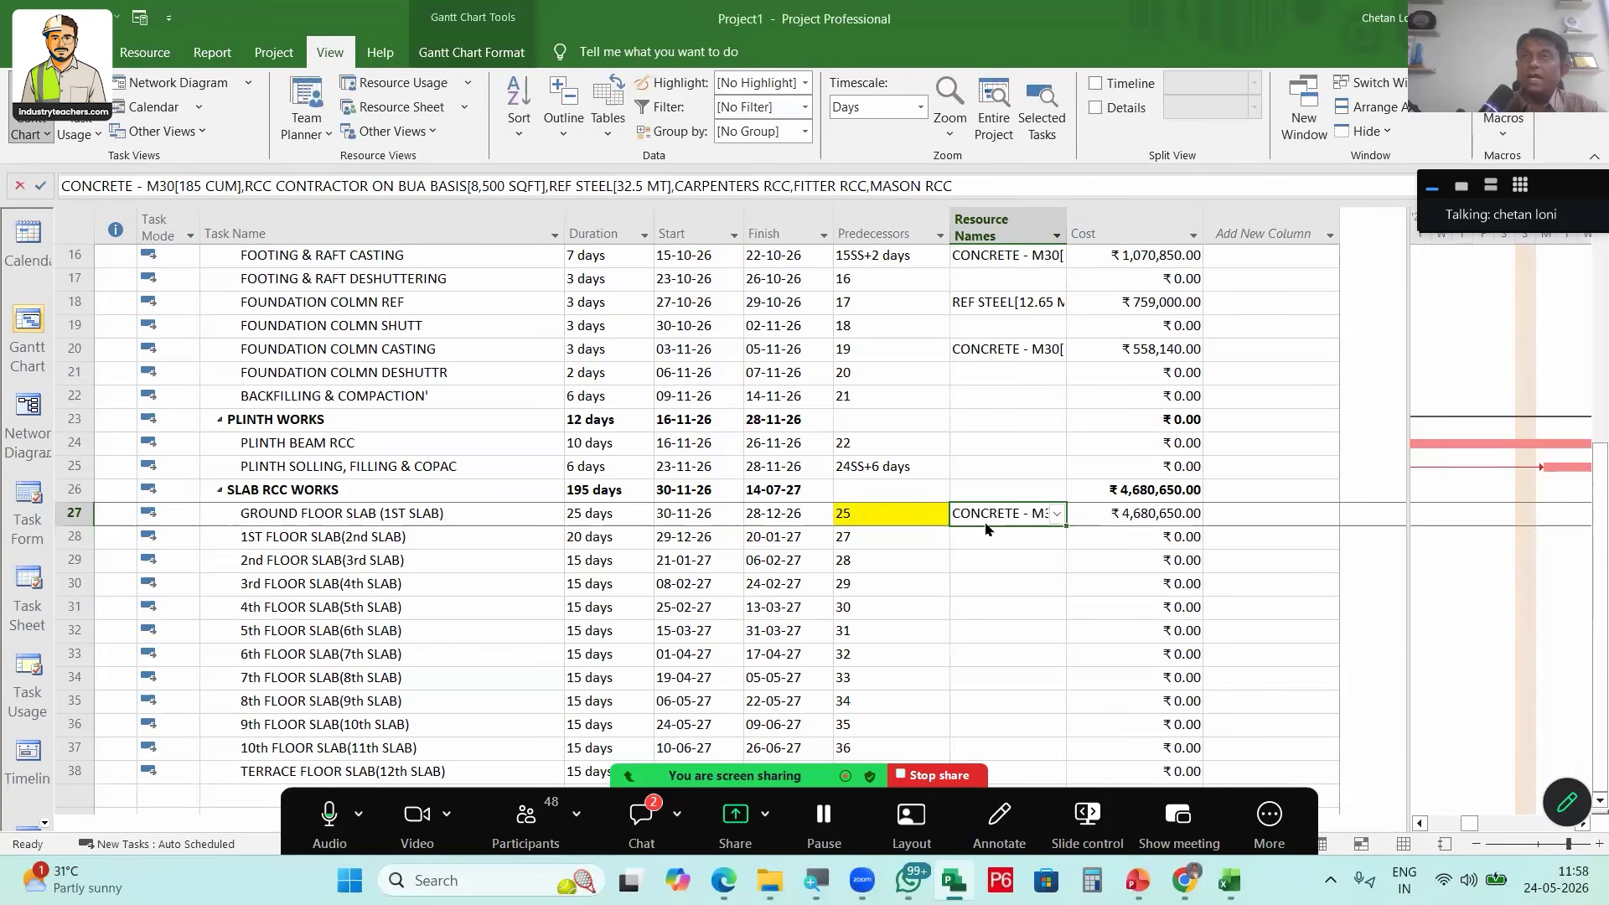
Set the ground floor slab's labour units to 10 CARPENTERS RCC, 12 FITTER RCC and 4 MASON RCC
click(937, 410)
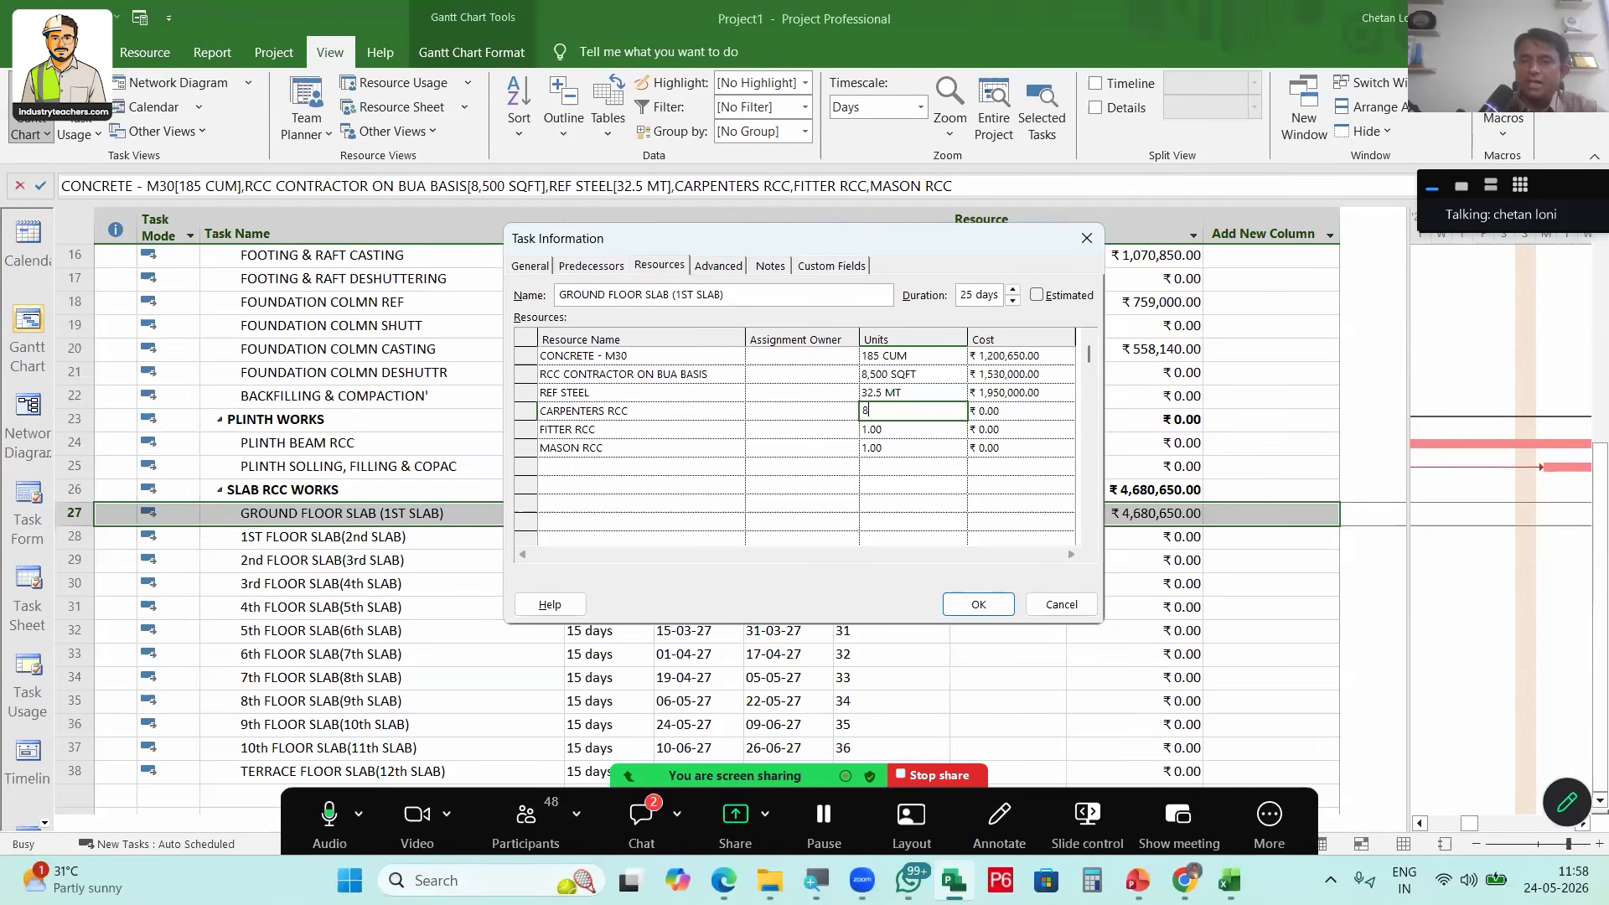
text(10)
key(Return)
text(12)
key(Return)
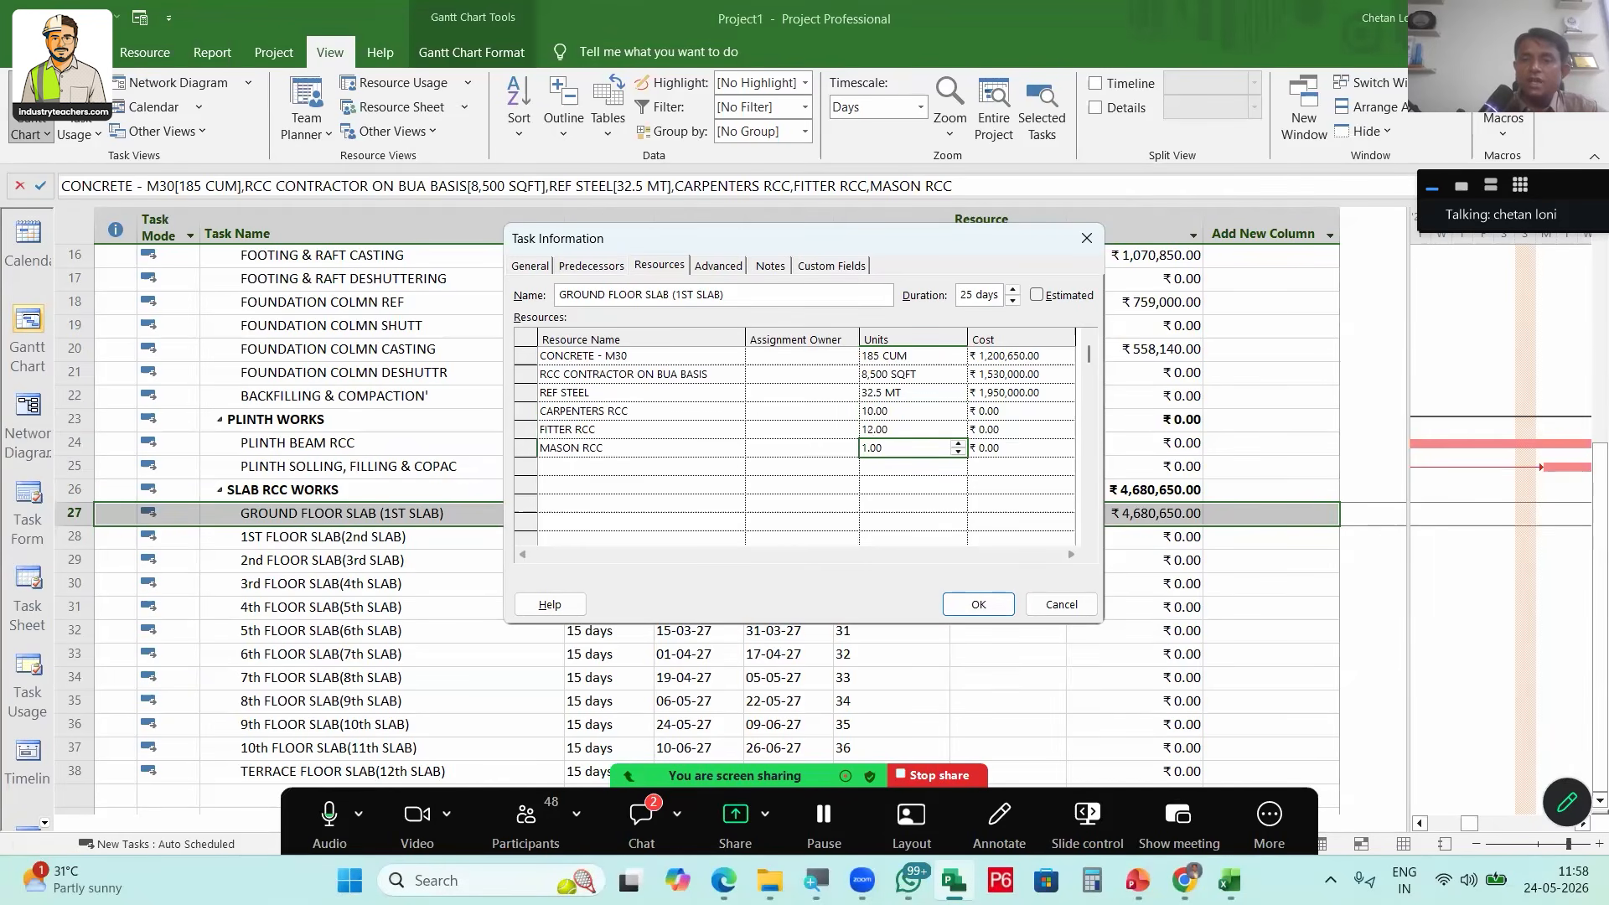
text(4)
click(978, 604)
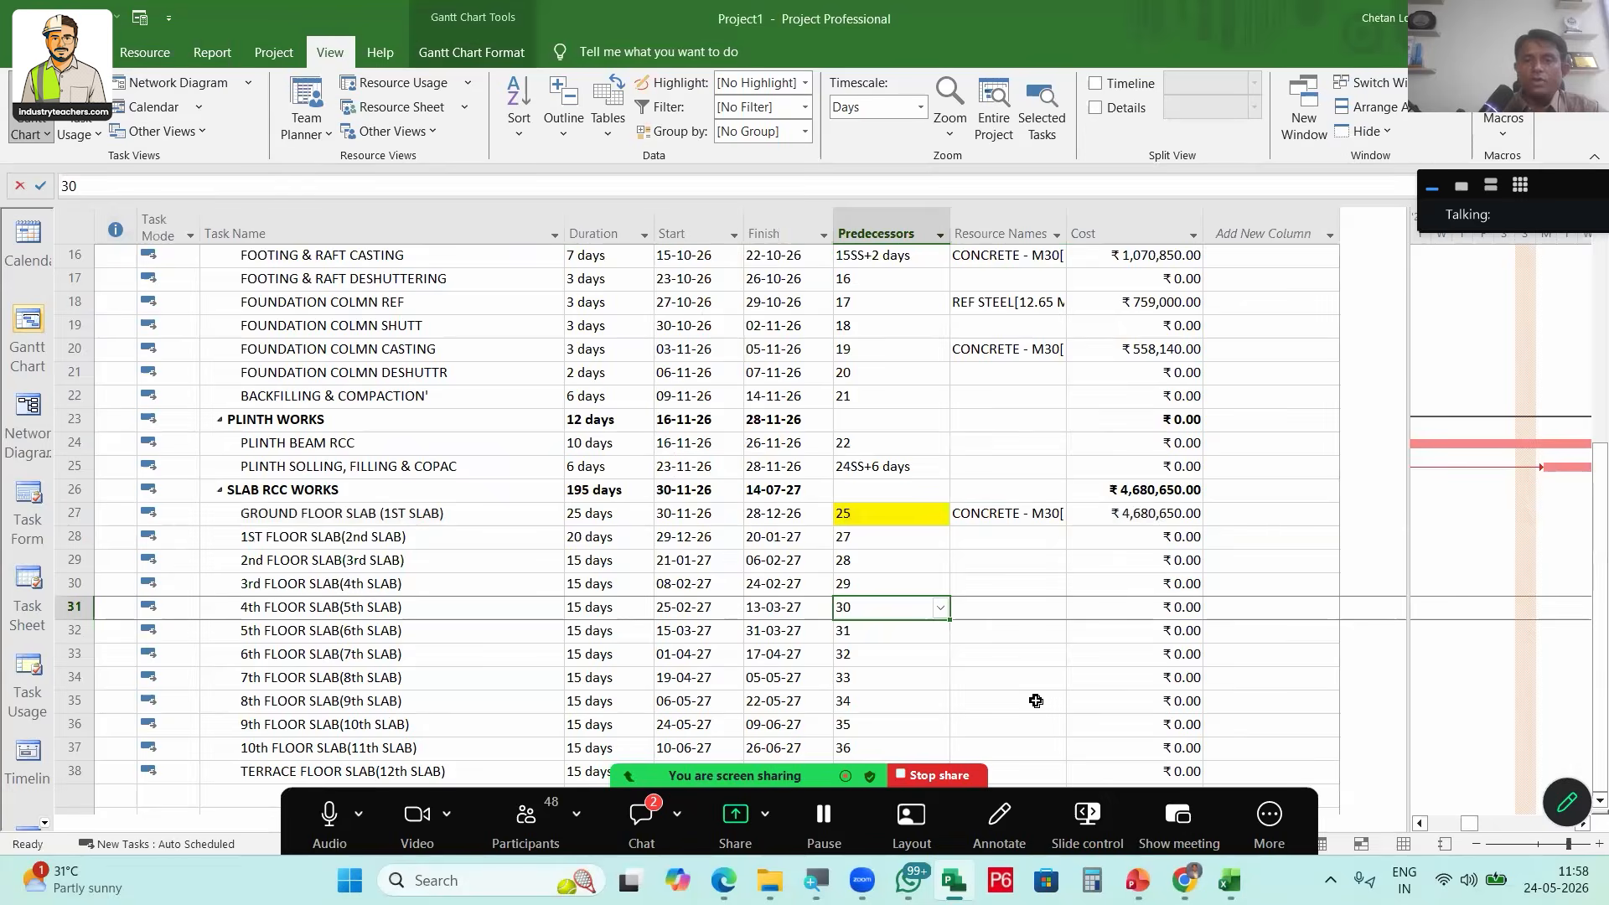
Fill the ground floor slab's resource assignments down through all slab tasks to TERRACE FLOOR SLAB(12th SLAB)
scroll(1033, 704, down, 1)
shift+click(1035, 704)
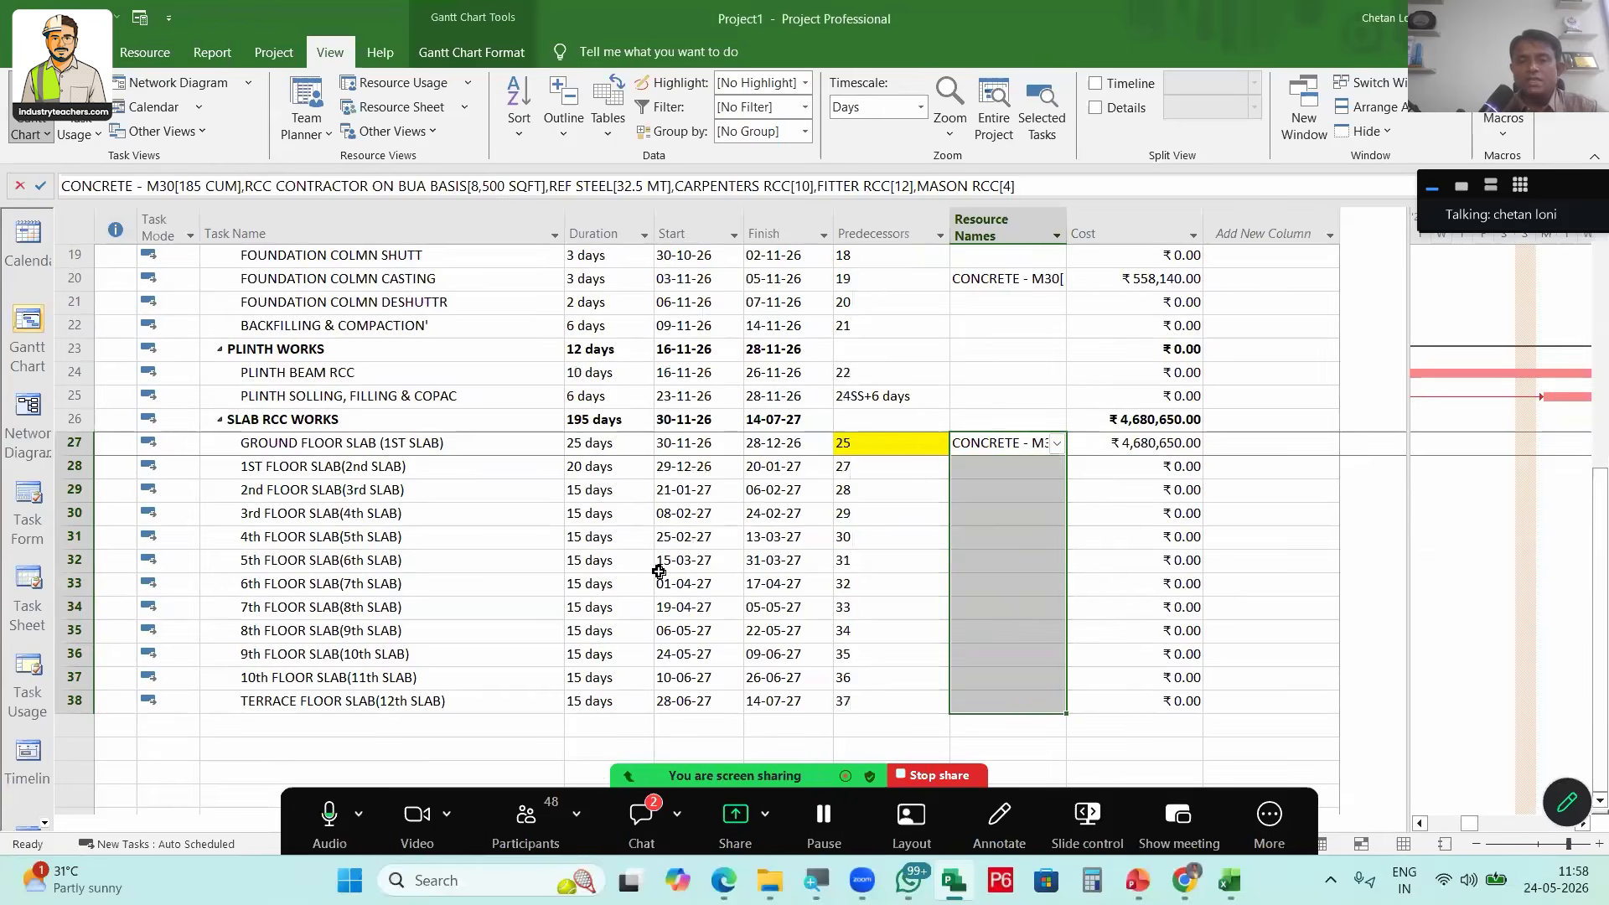
key(ctrl+d)
click(784, 584)
scroll(1131, 547, up, 3)
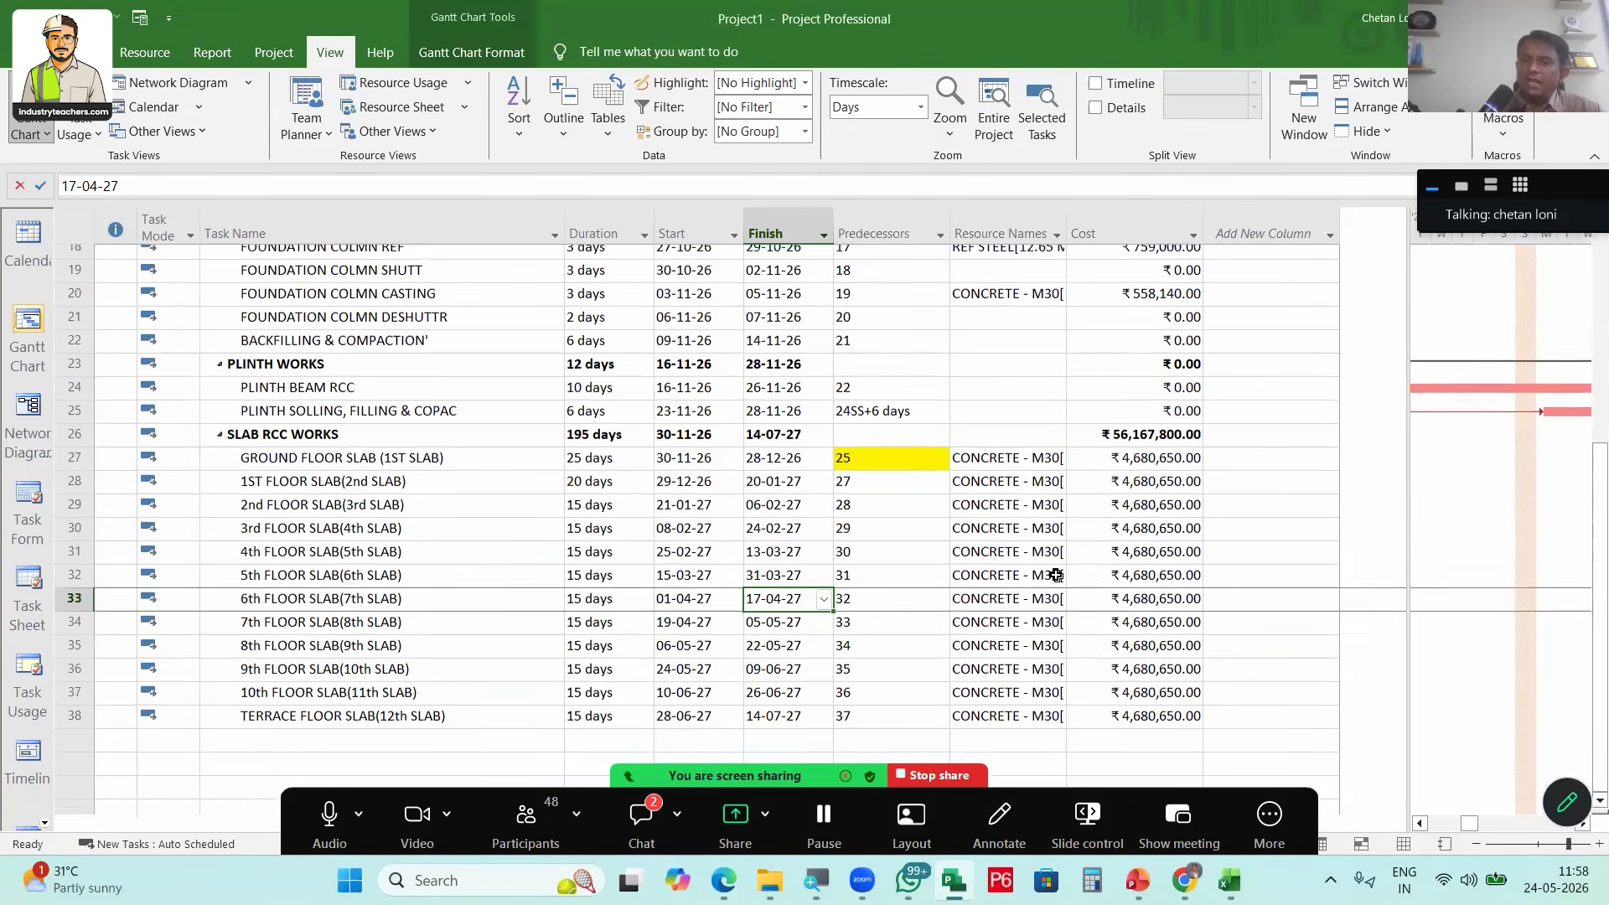
scroll(1056, 575, down, 1)
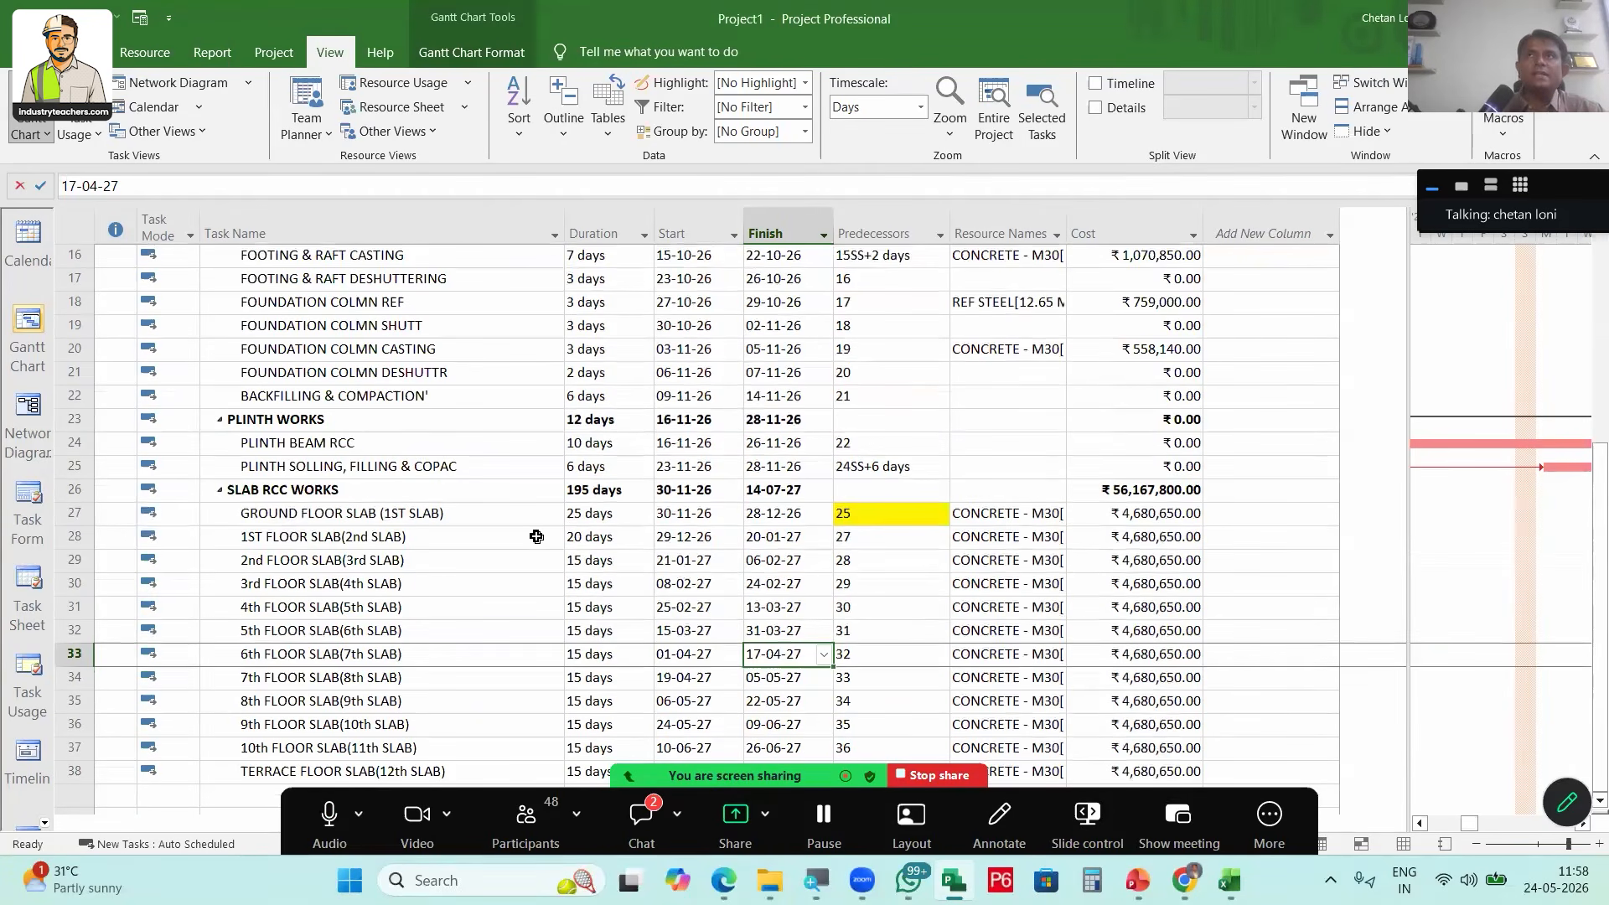
Highlight the total cost cell of the VASTU A BLDG - CORE N SHELL project summary task in yellow
click(610, 514)
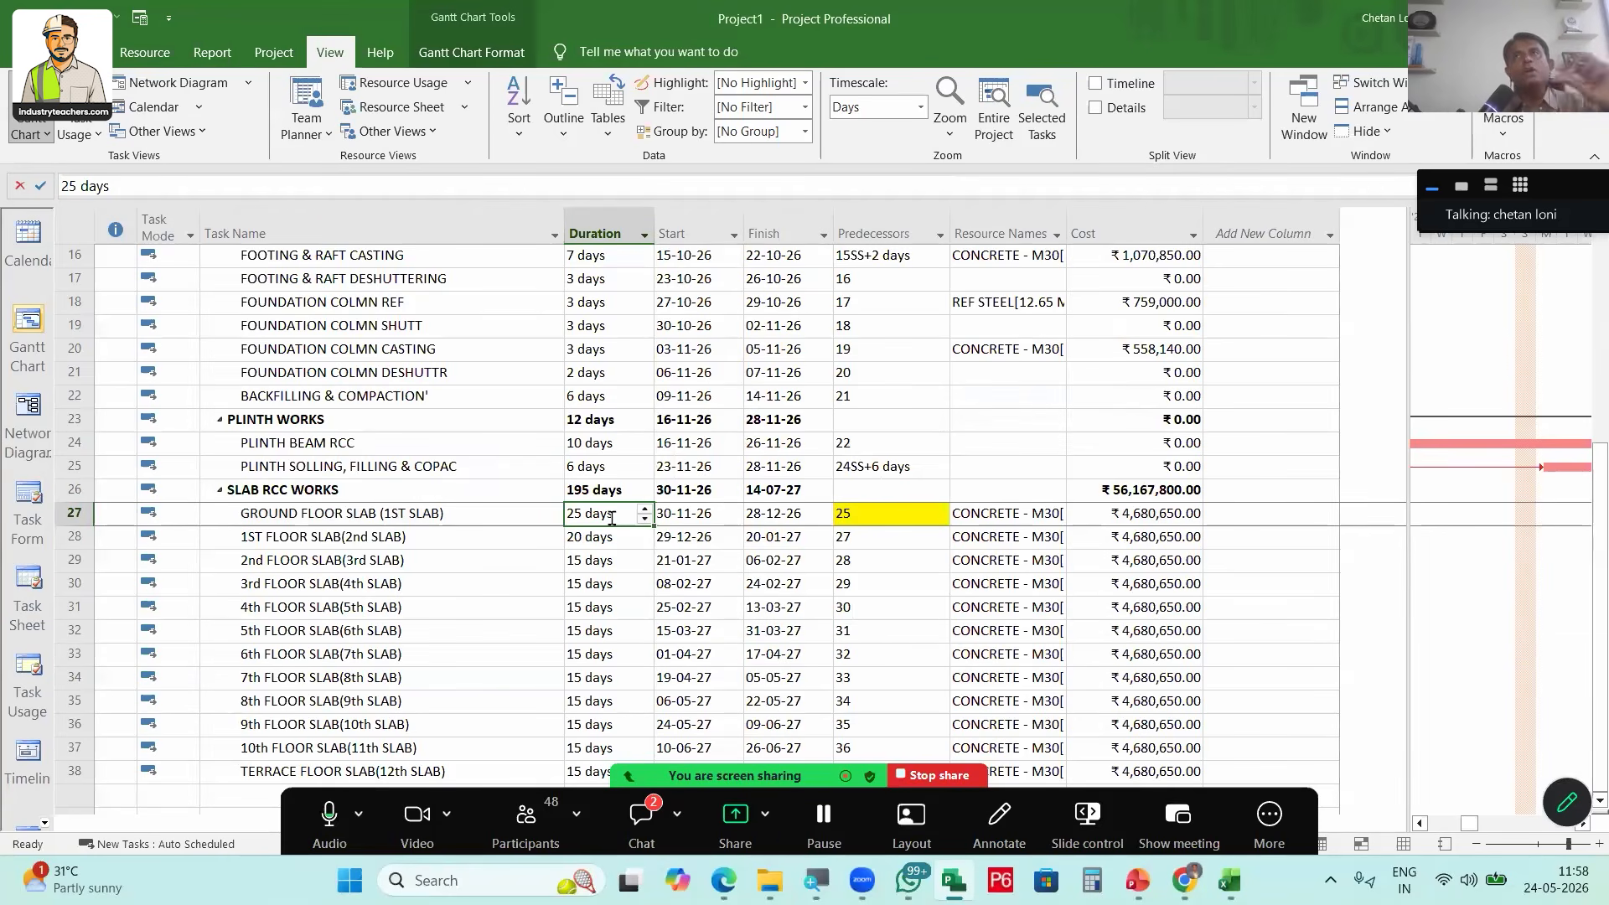
scroll(828, 635, up, 5)
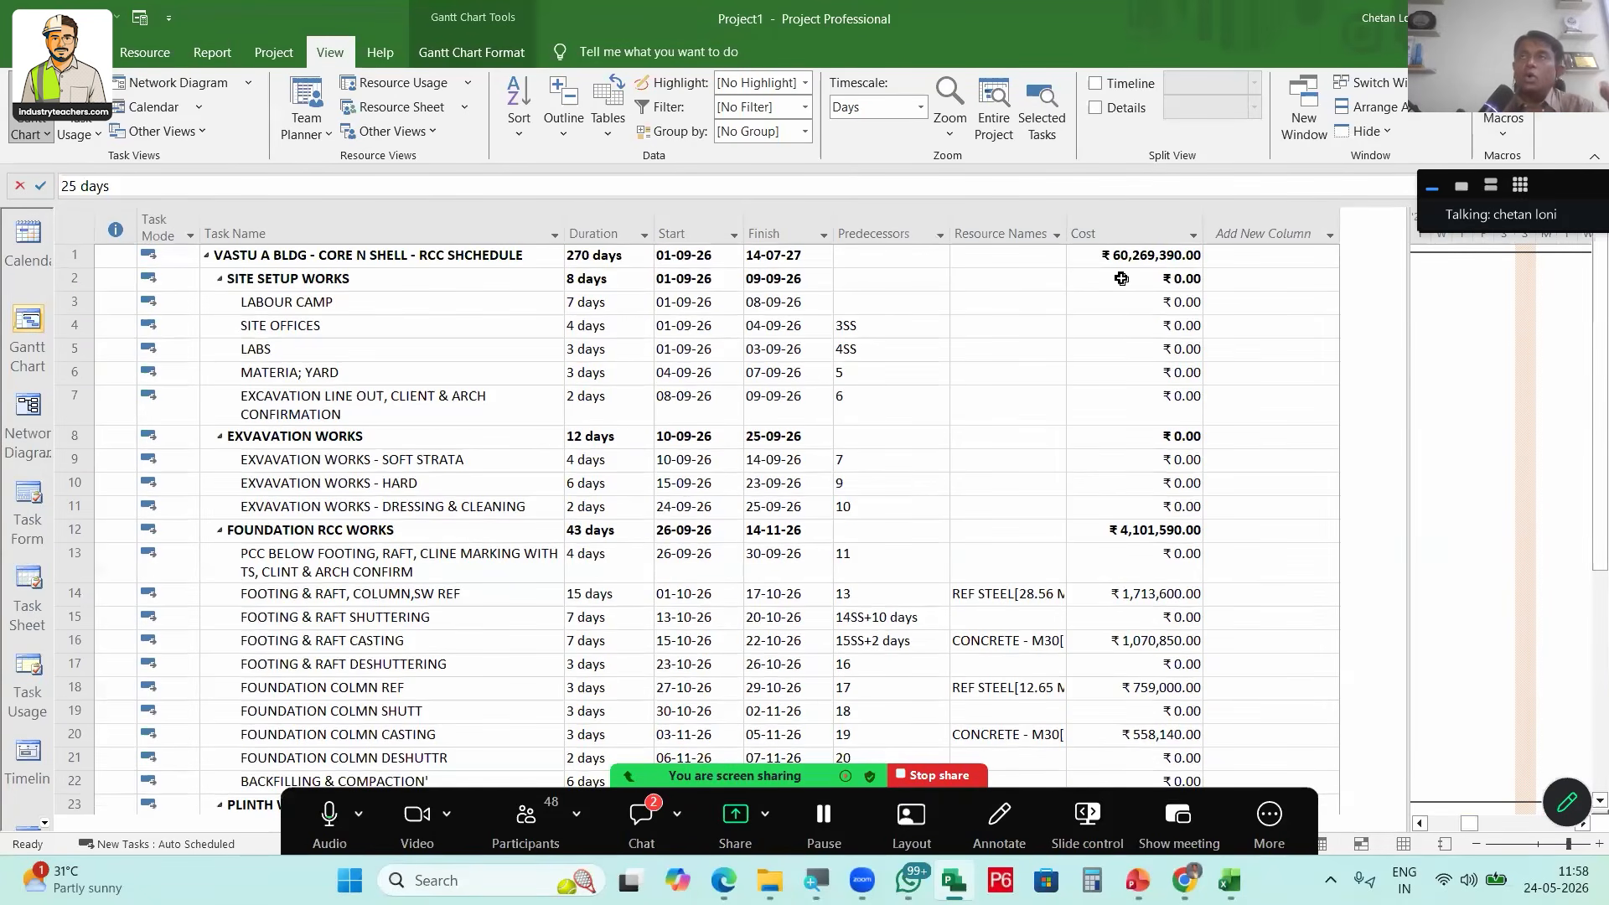
click(1139, 256)
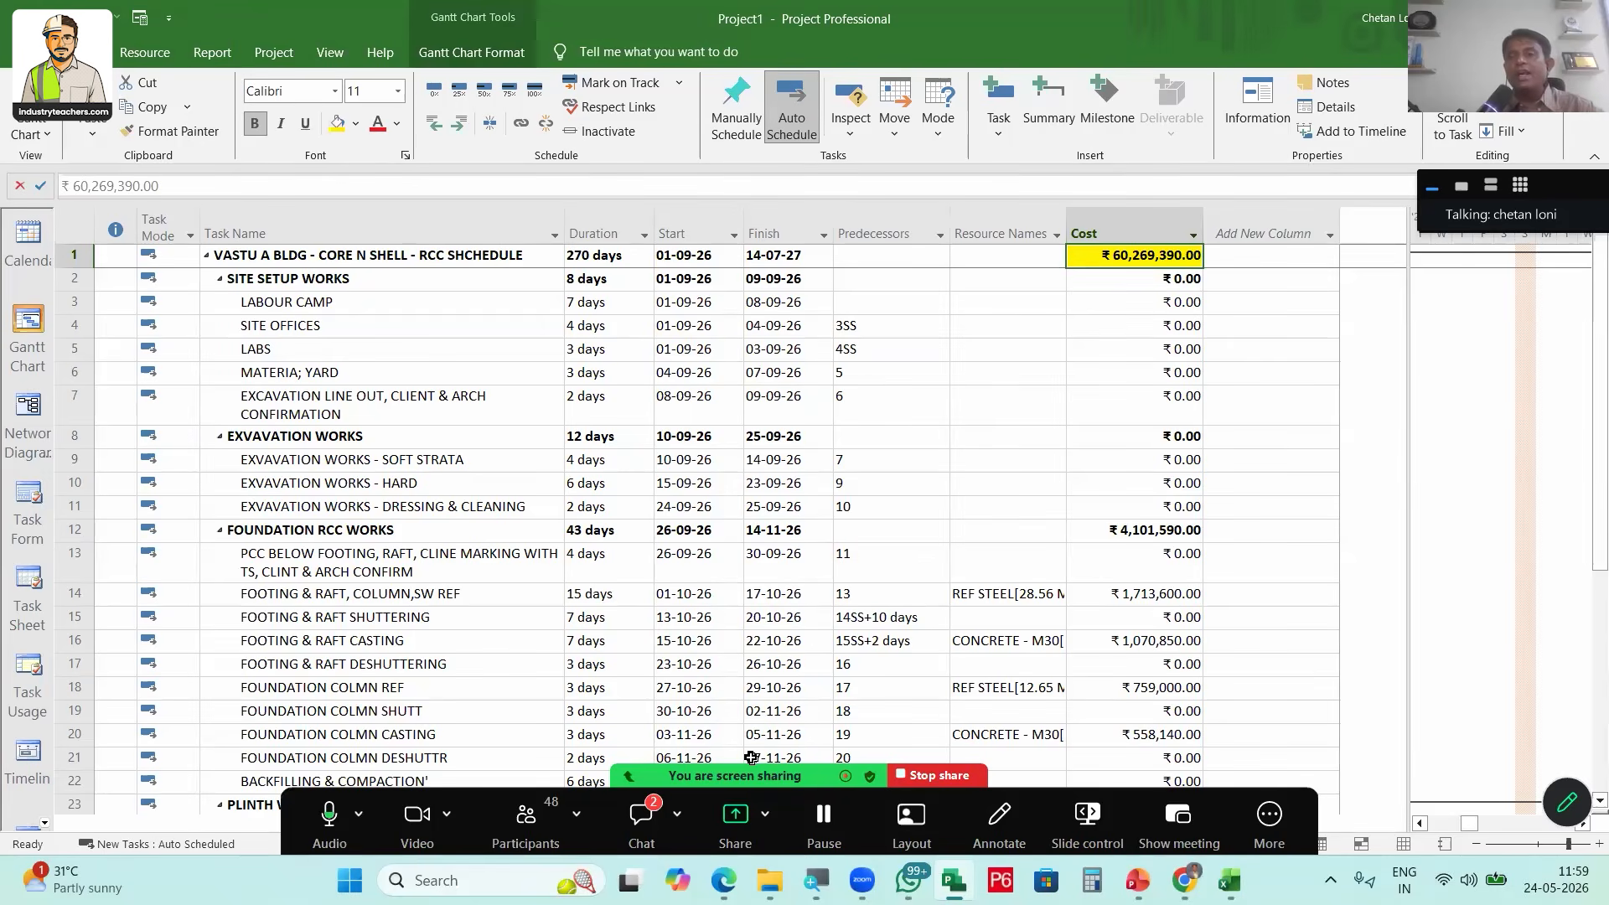
click(1167, 347)
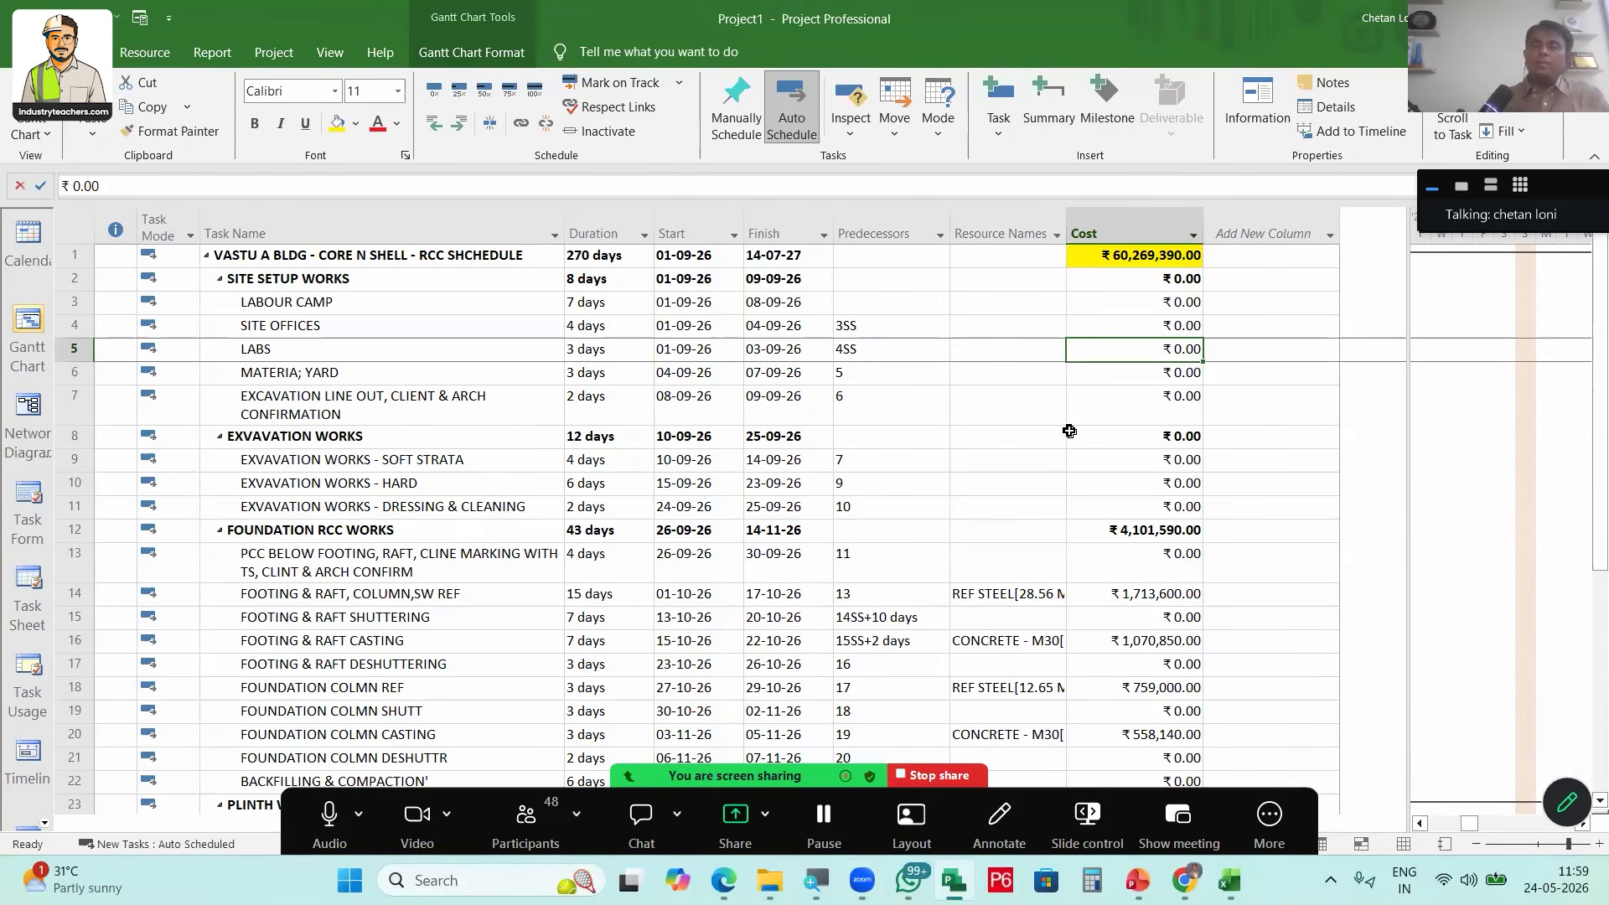
Handwrite and underline a short note beside the Cost column with Zoom's annotation pen
scroll(167, 578, down, 4)
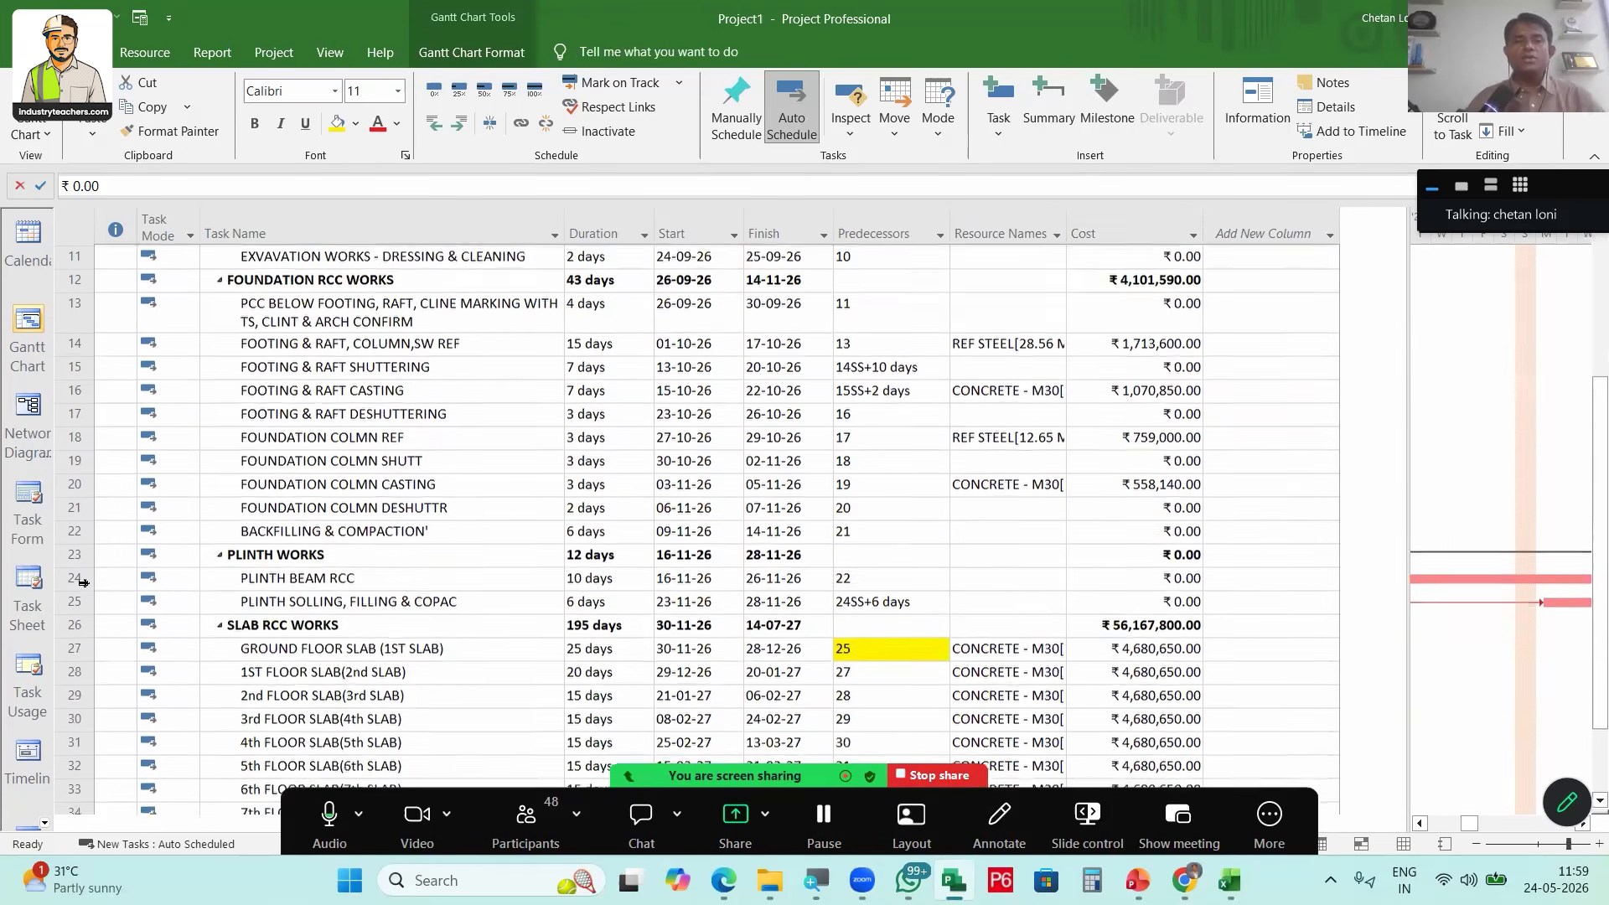
click(75, 576)
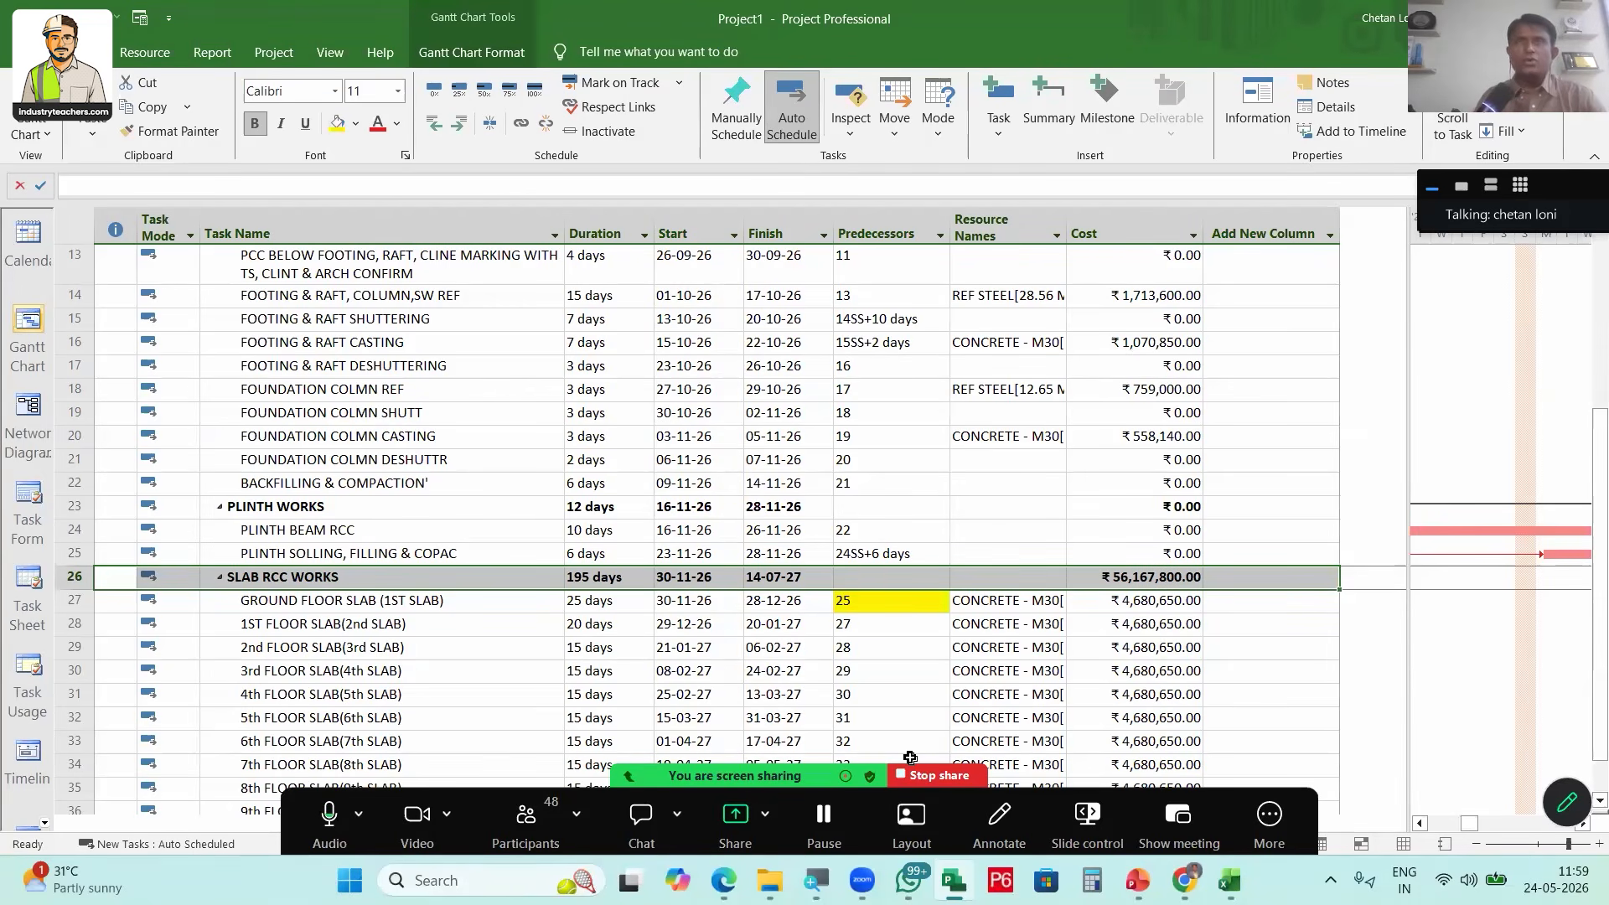
click(999, 819)
mouse_move(1257, 341)
mouse_down()
mouse_move(1290, 357)
mouse_move(1288, 387)
mouse_move(1362, 301)
mouse_move(1399, 348)
mouse_up()
drag(1405, 278, 1439, 317)
mouse_move(1439, 326)
mouse_down()
mouse_move(1473, 311)
mouse_move(1467, 289)
mouse_up()
drag(1280, 436, 1521, 324)
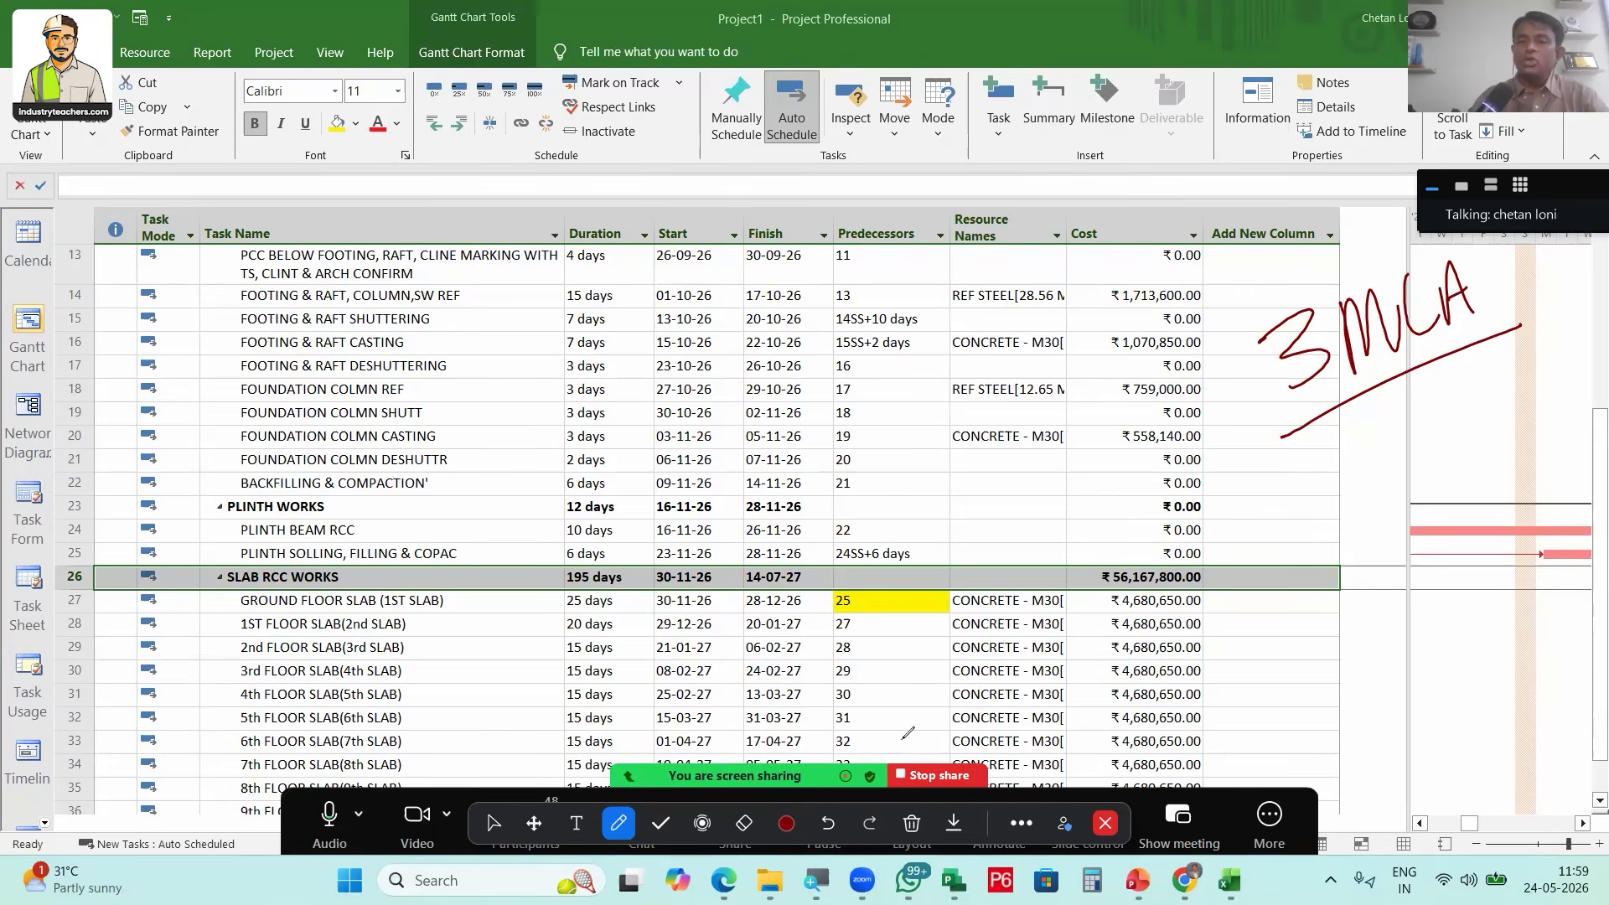
Start a Date Range filter on the schedule for tasks that start or finish after 23-11-2026
click(331, 54)
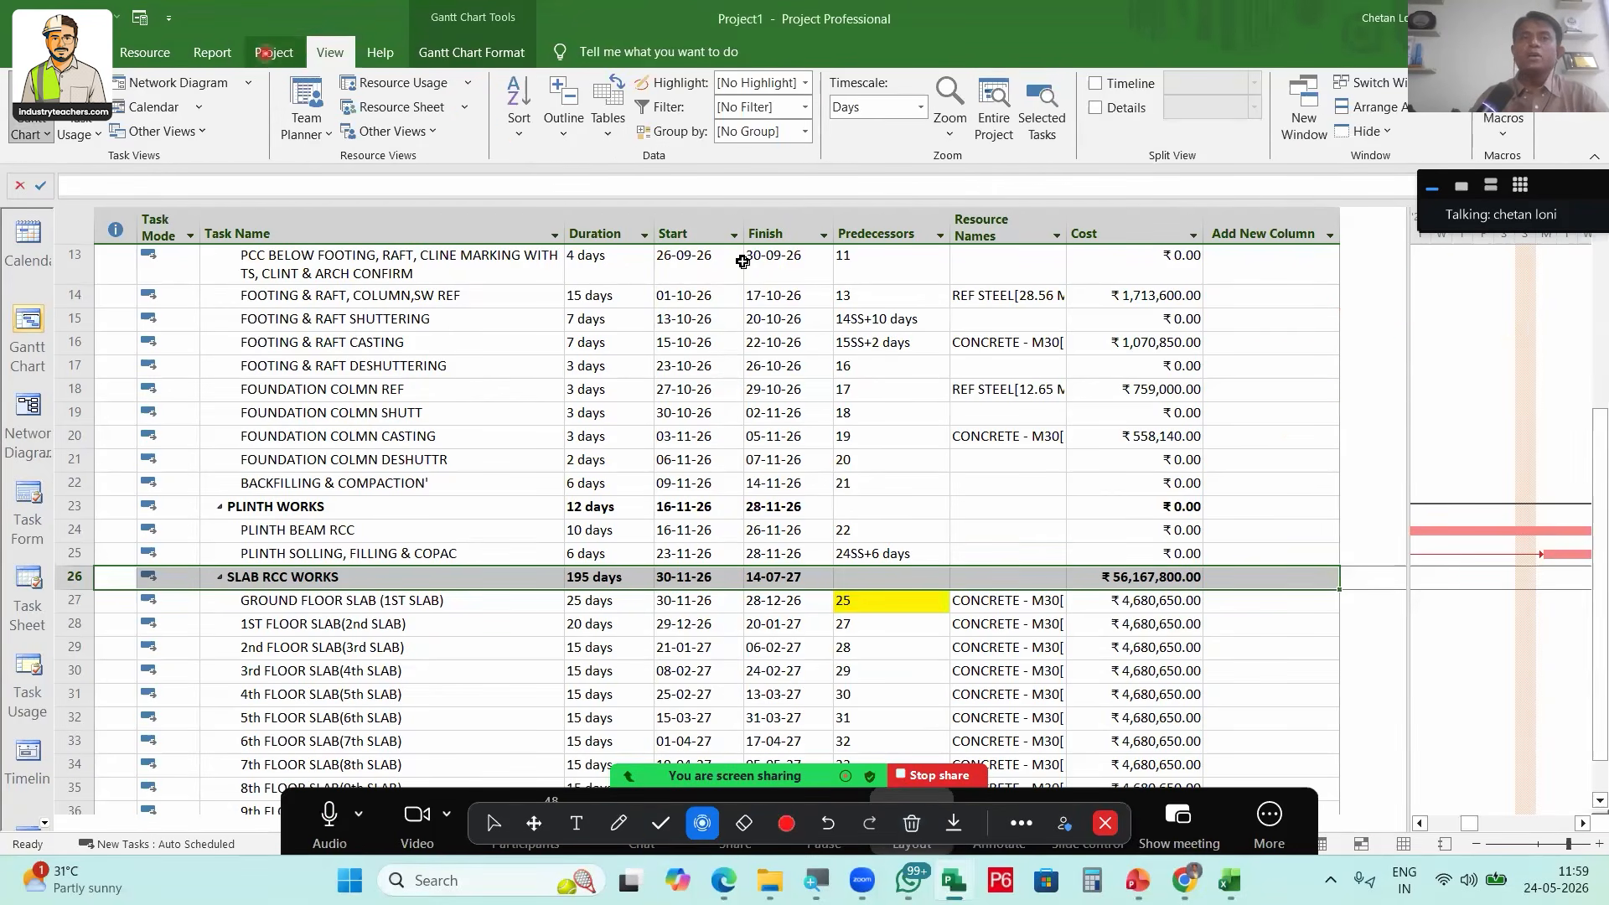
click(806, 107)
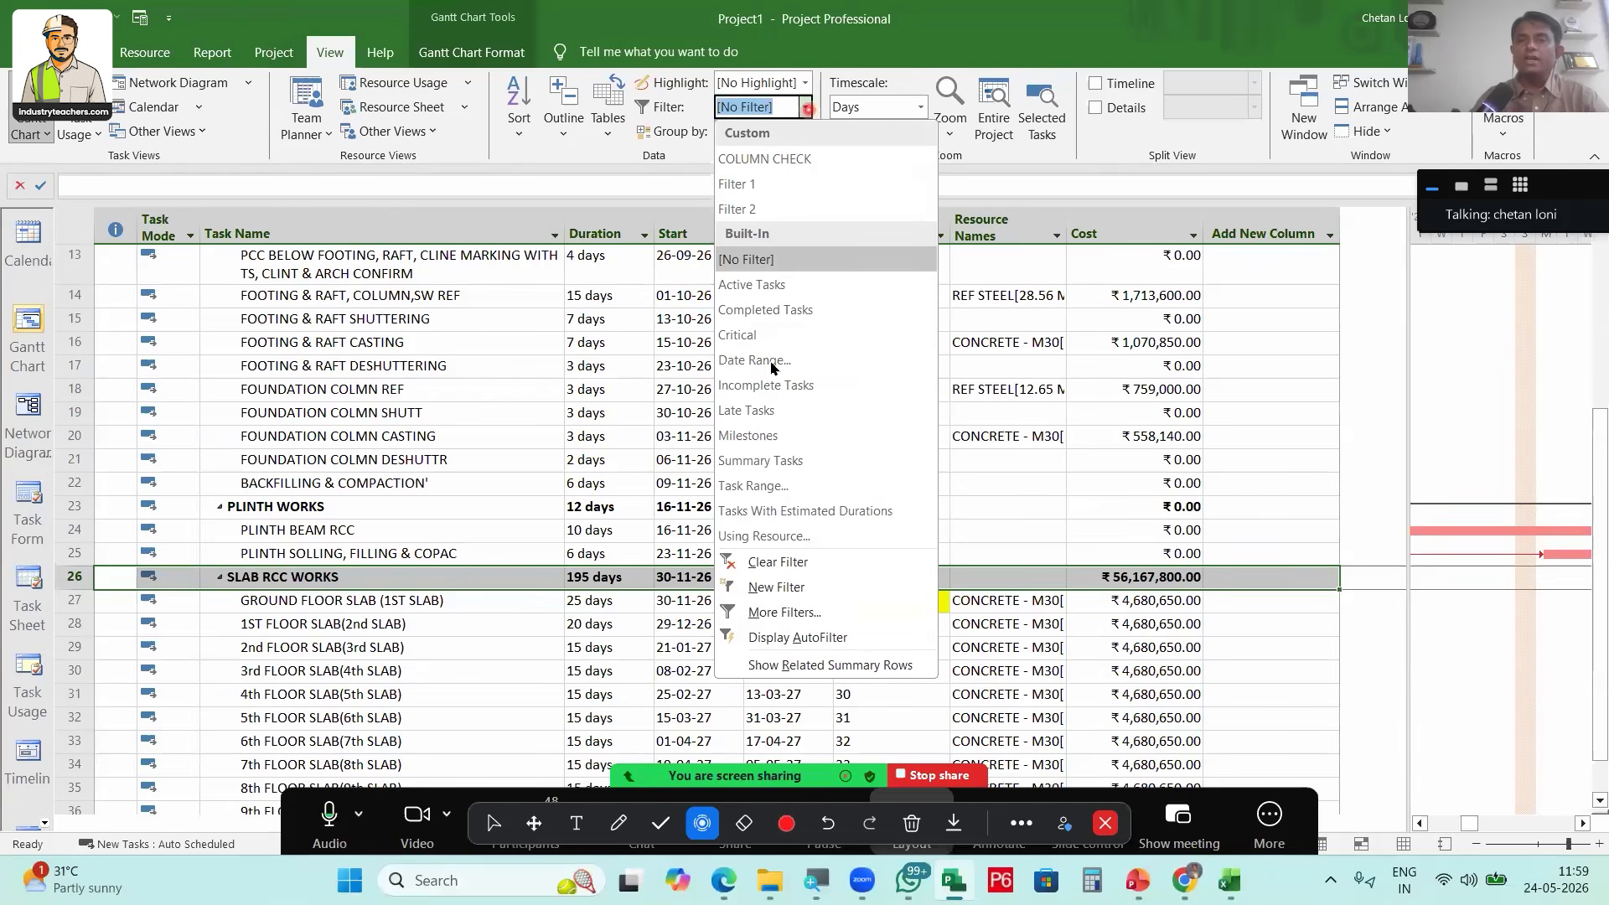
click(769, 361)
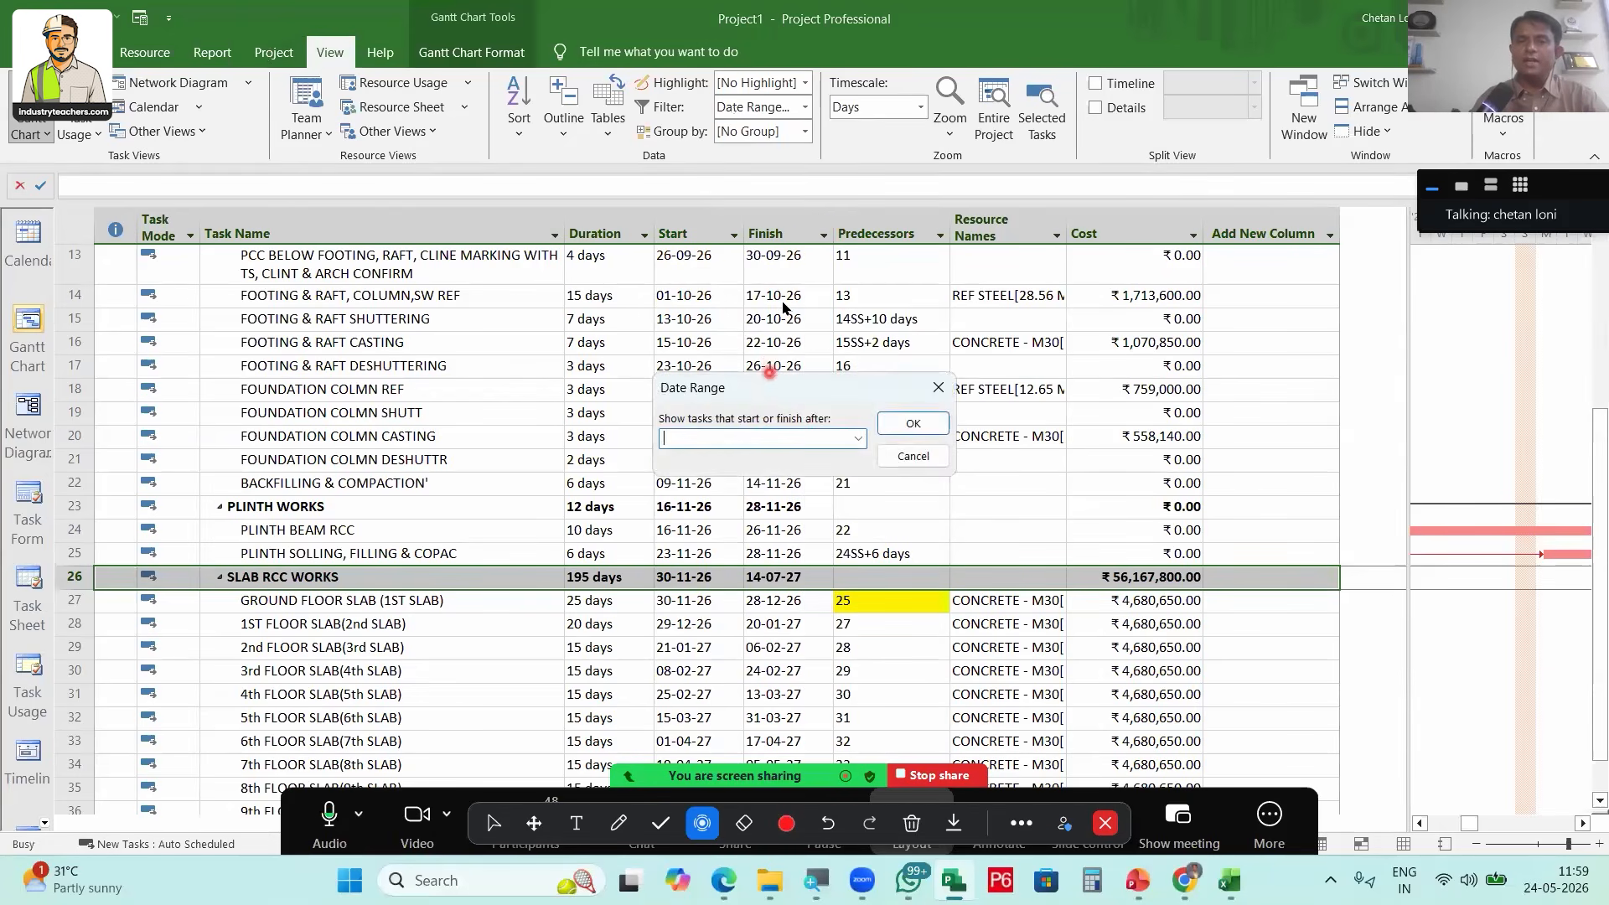
click(779, 295)
click(775, 319)
click(775, 319)
click(775, 319)
click(775, 319)
click(775, 319)
click(656, 426)
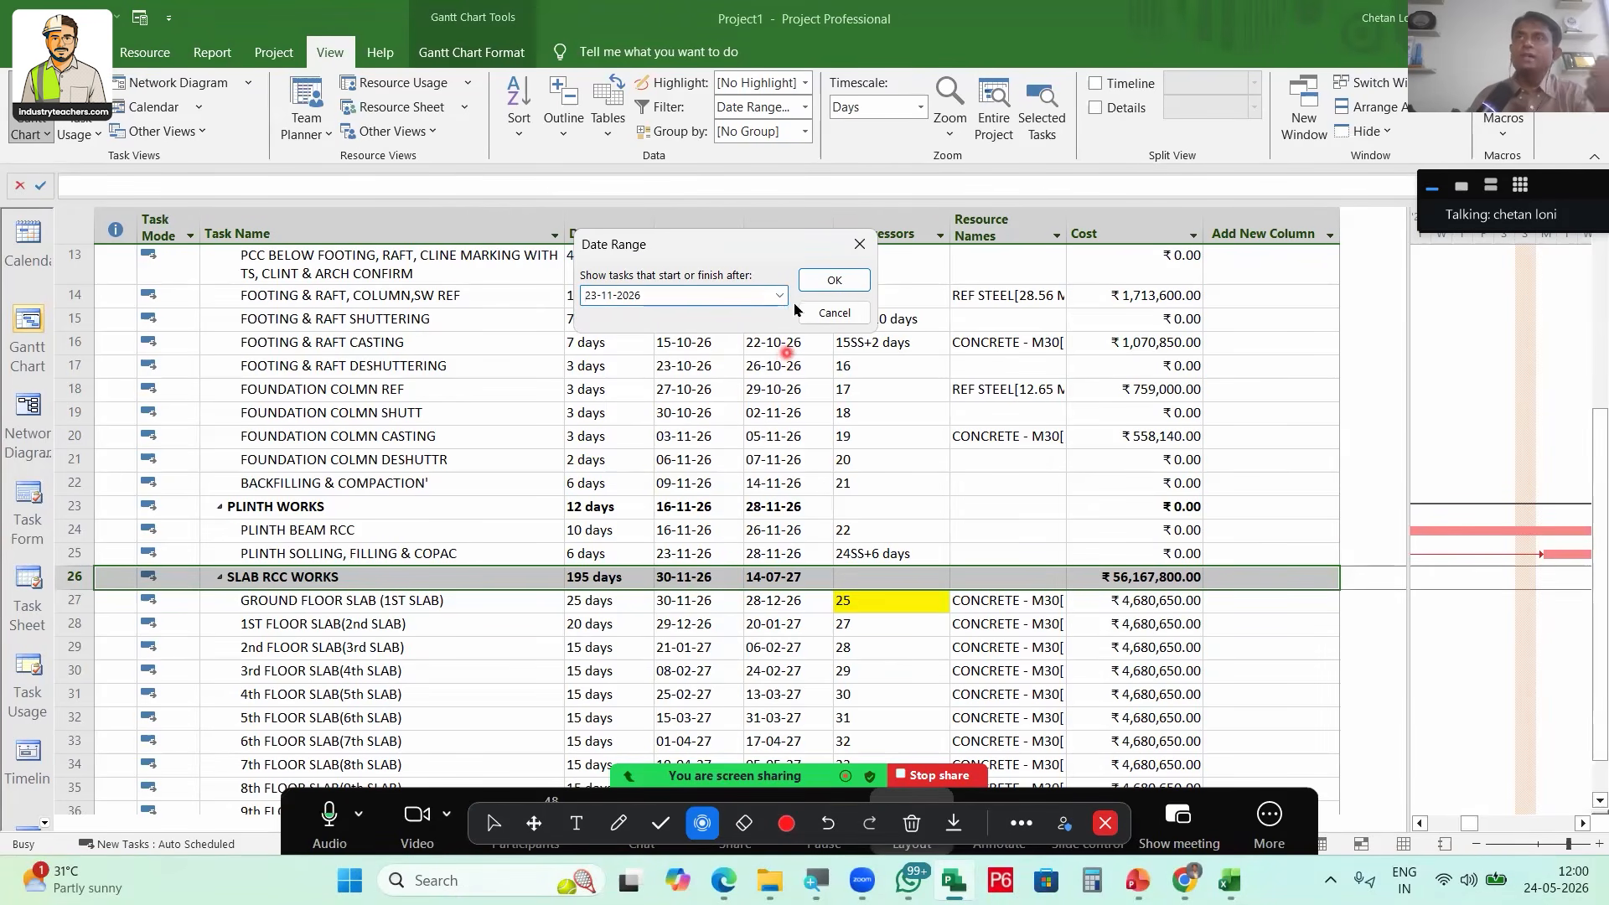
click(835, 280)
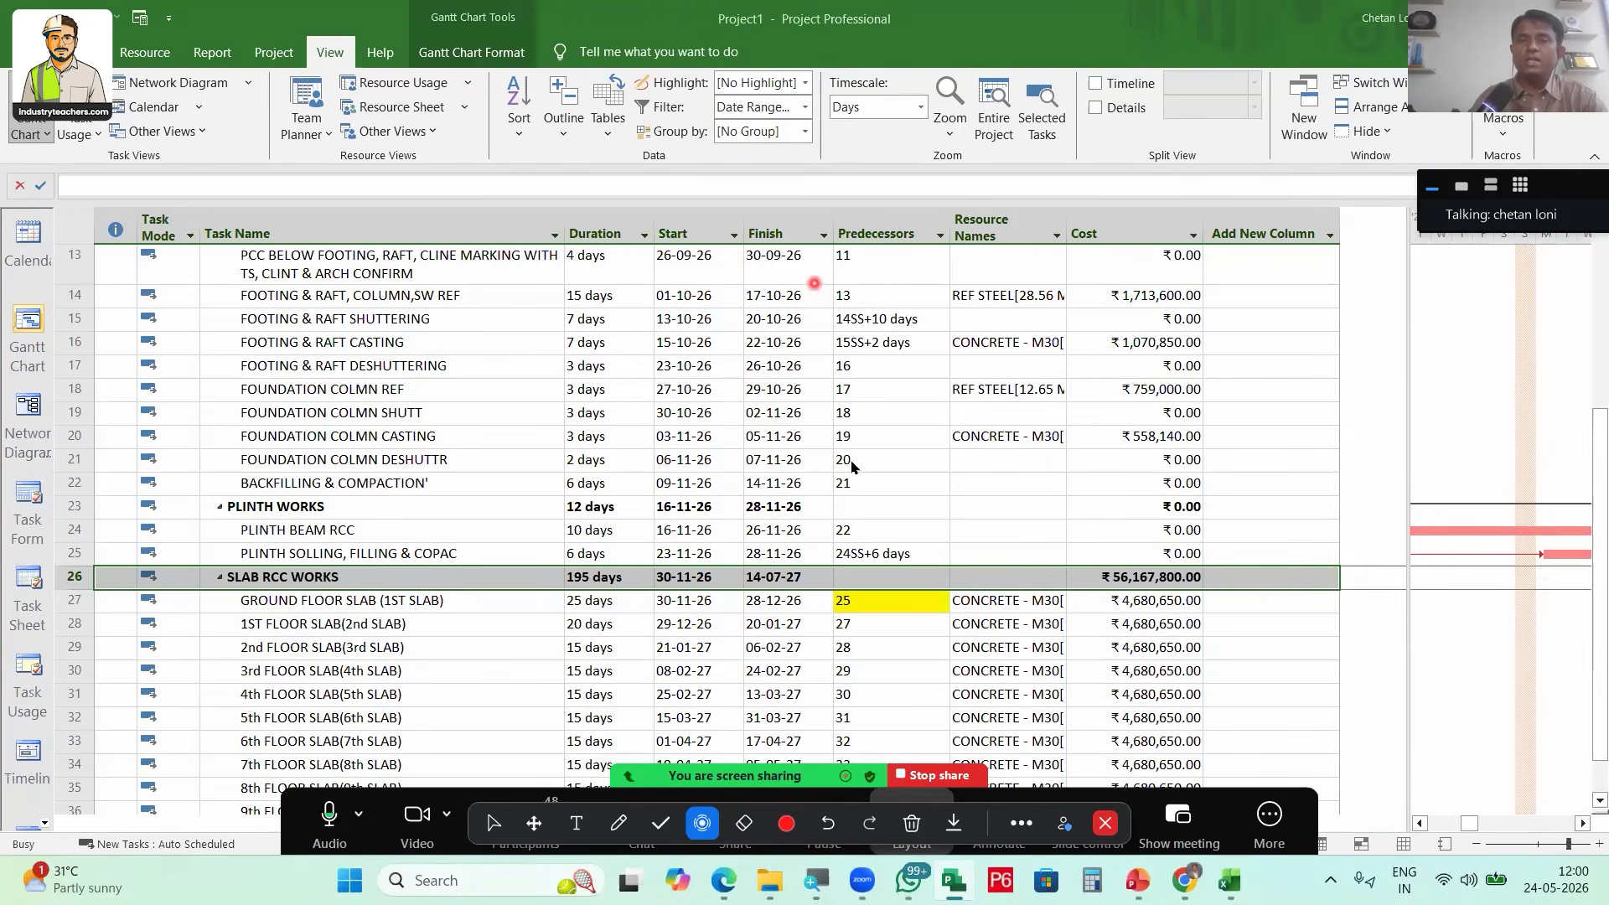
Set the Date Range filter's end date to 28-02-2027 and apply the filter
click(858, 438)
click(853, 462)
click(853, 463)
click(852, 463)
click(853, 462)
click(853, 463)
click(853, 462)
click(853, 463)
click(853, 462)
click(853, 463)
click(713, 569)
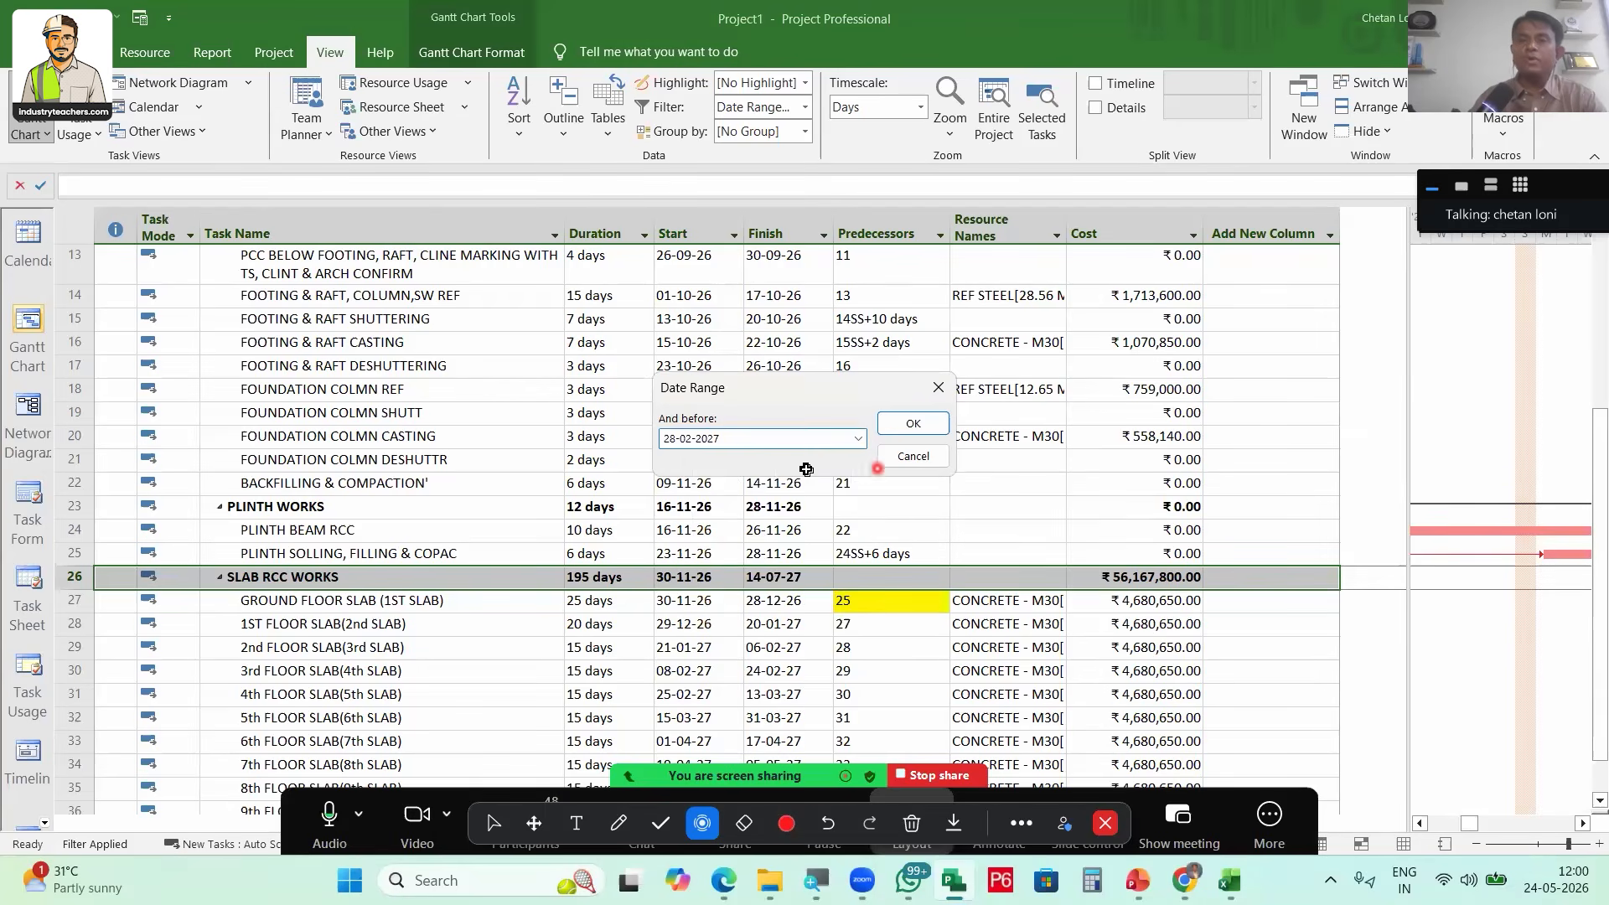
click(910, 425)
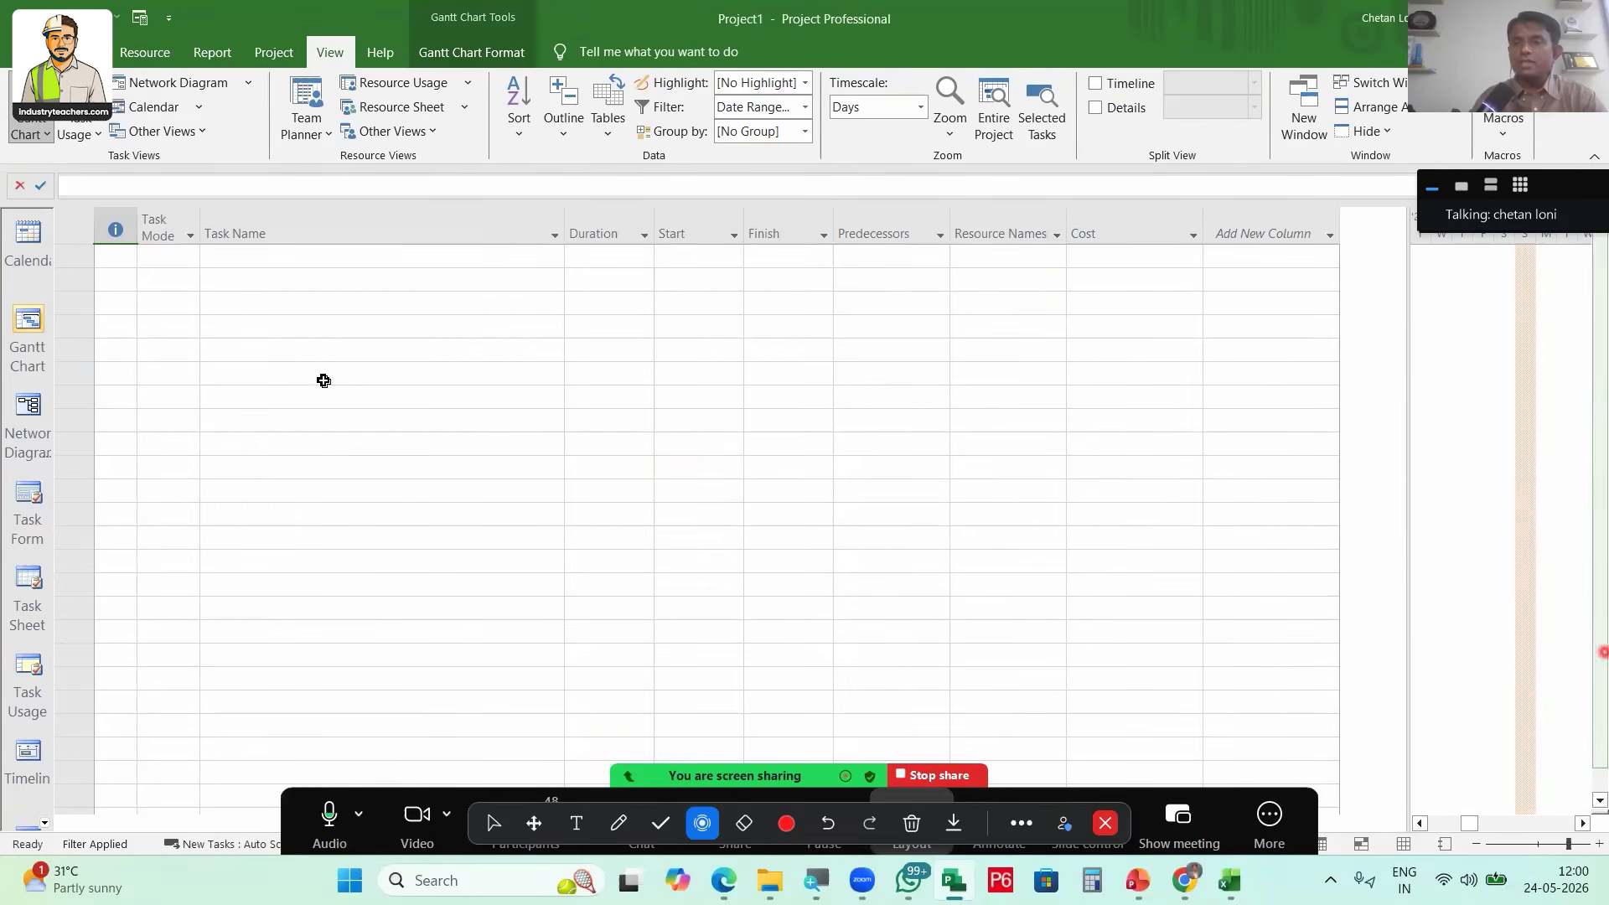
Examine the filtered tasks and their Gantt bars, resizing the task table to extend as far as the Cost column
scroll(323, 380, up, 5)
scroll(685, 327, down, 1)
scroll(685, 327, down, 1)
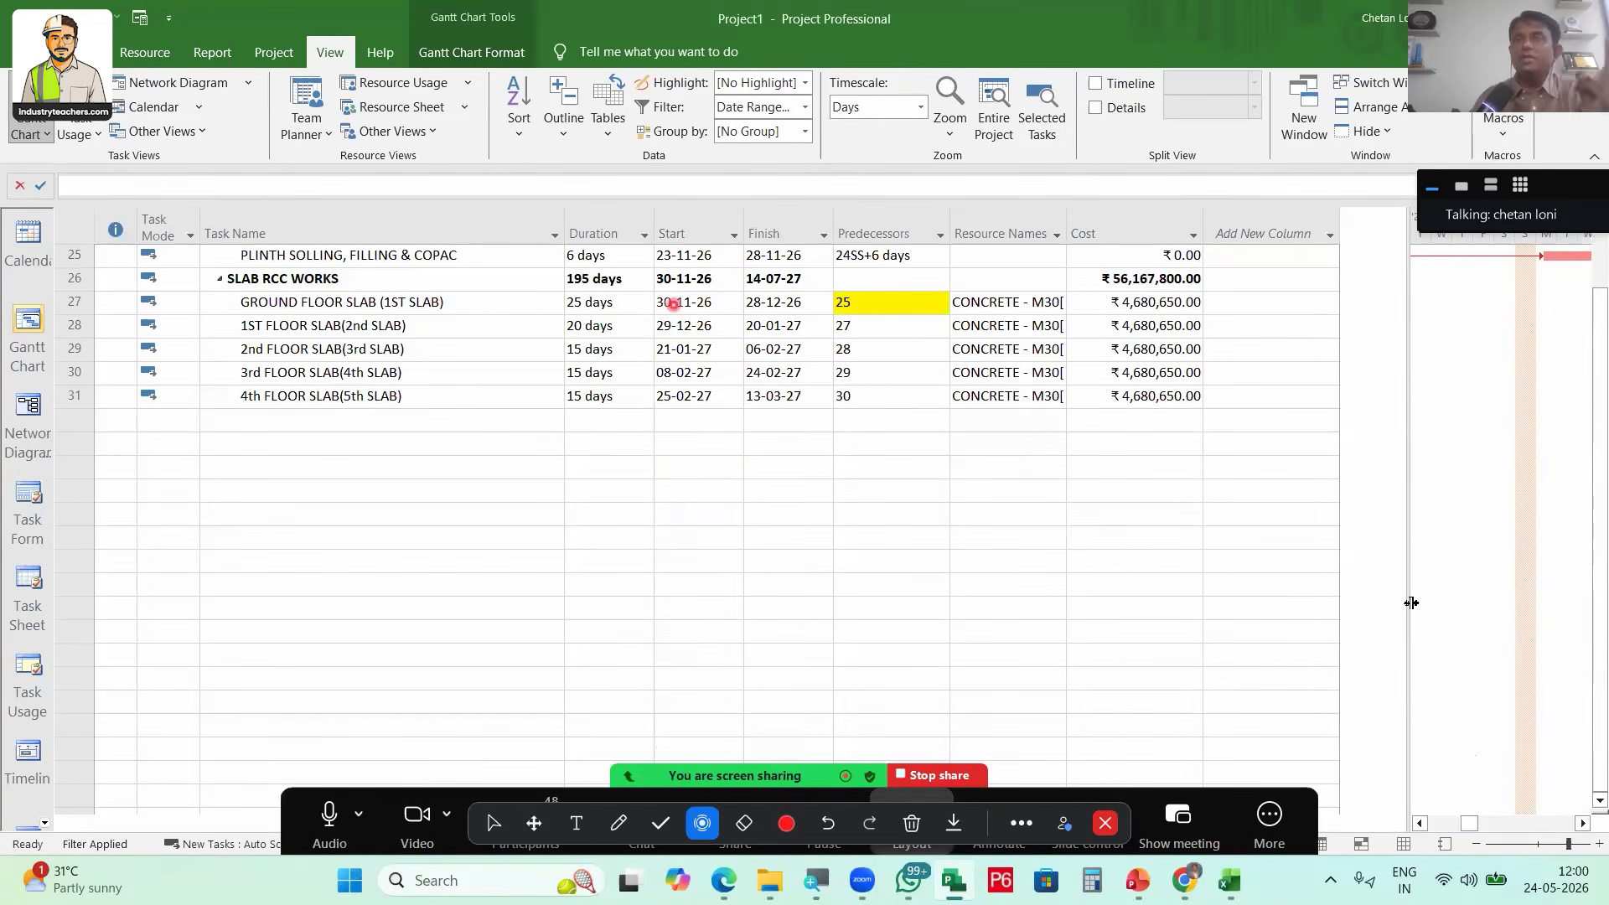
drag(1411, 603, 687, 603)
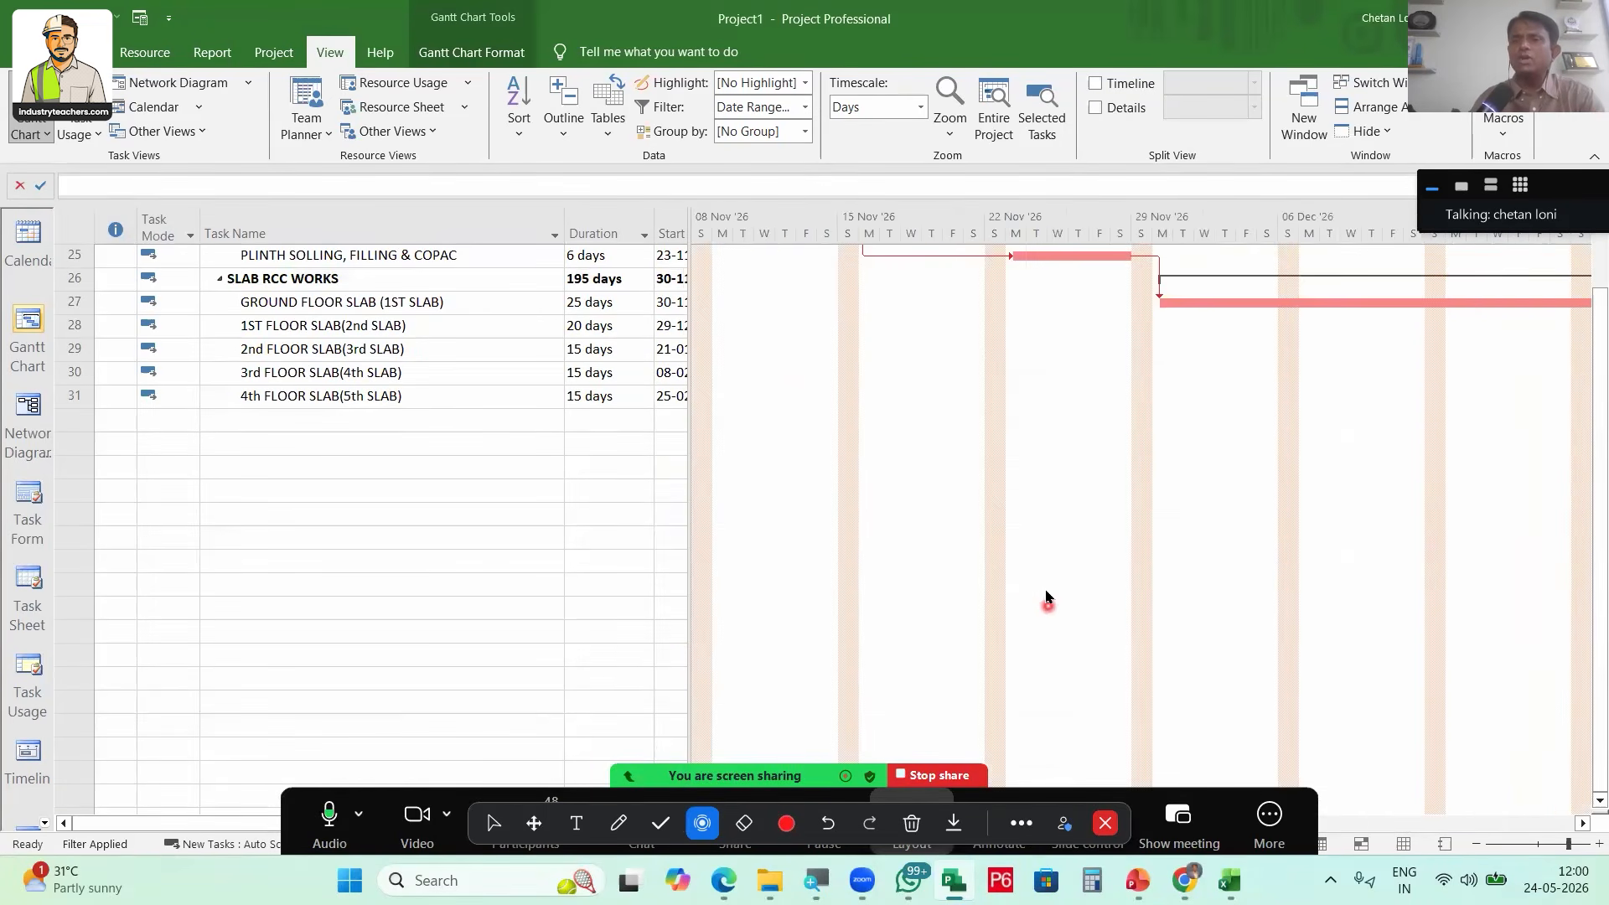
scroll(1046, 596, up, 1)
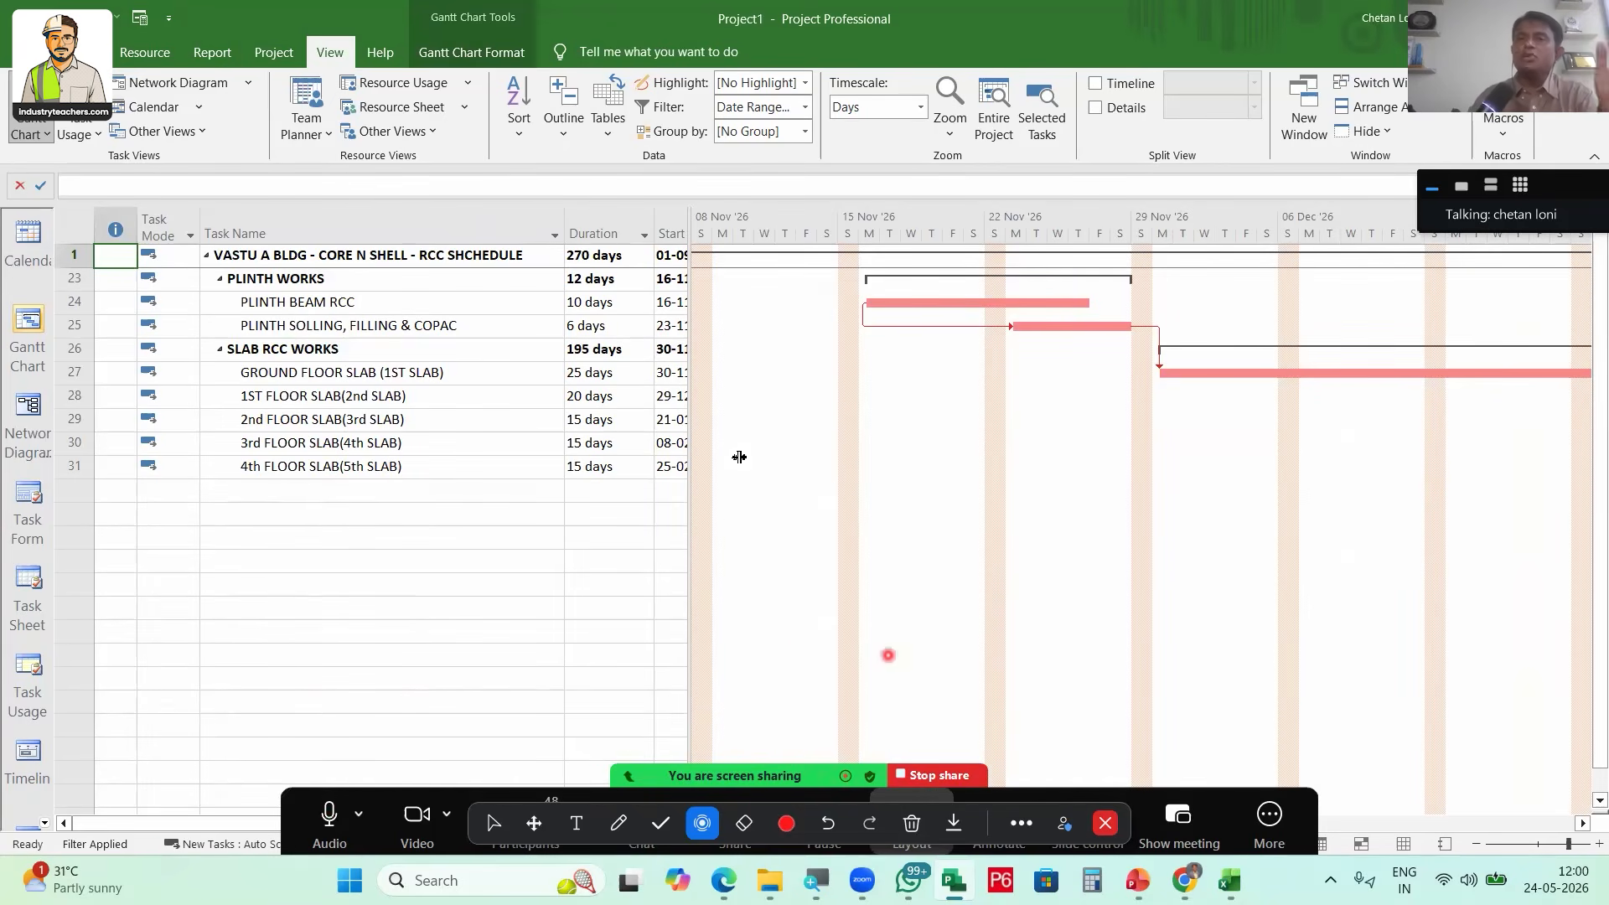
drag(702, 427, 1127, 427)
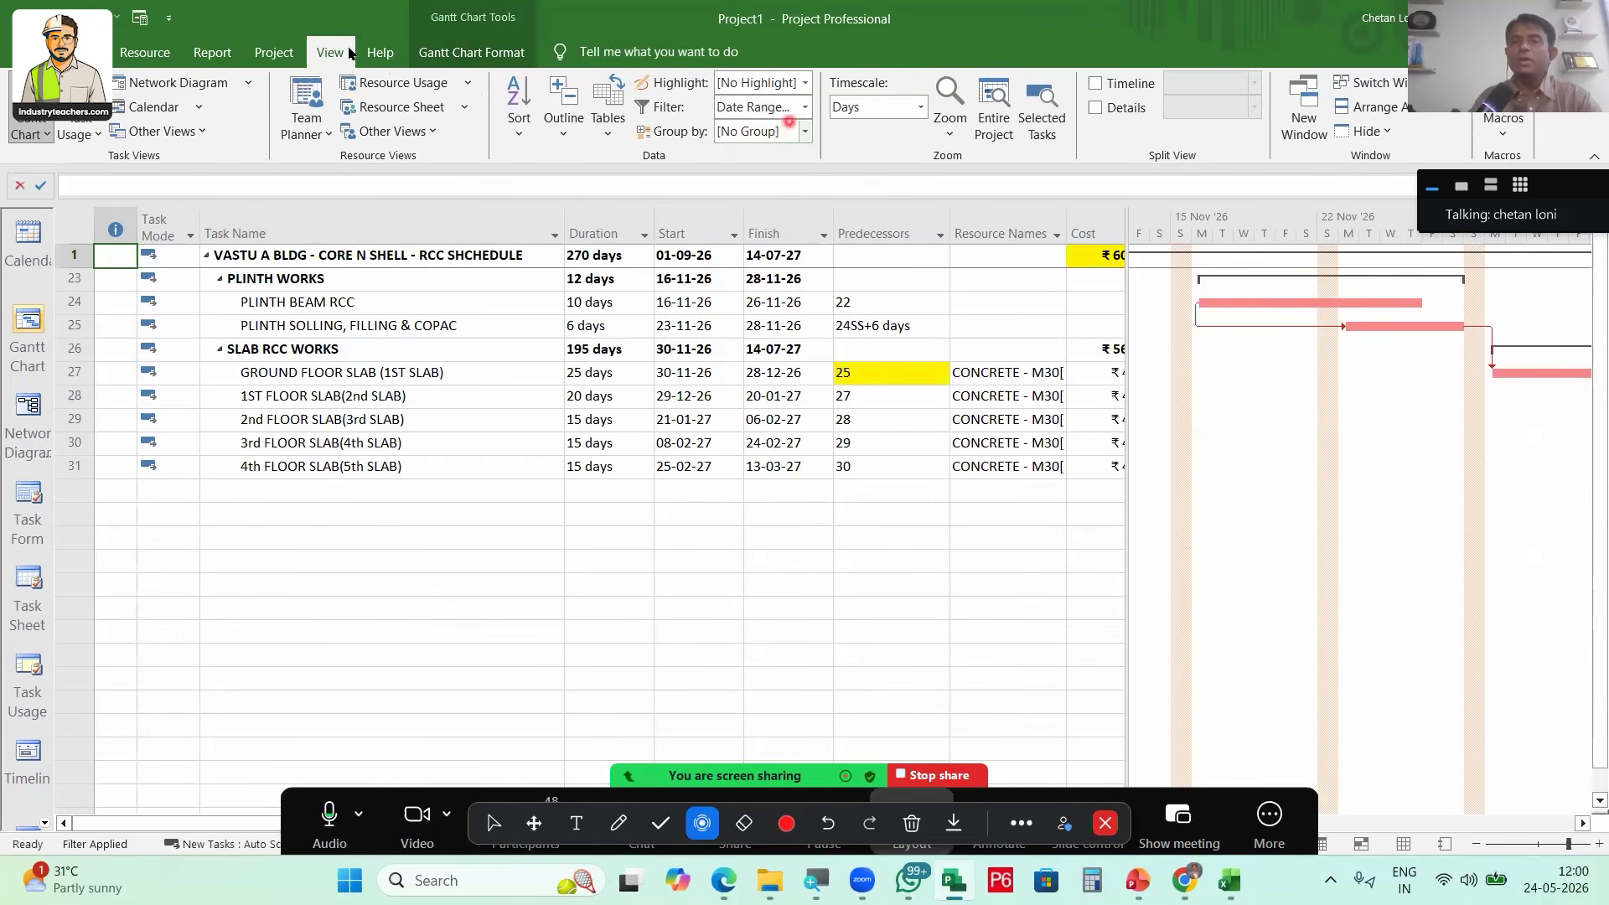
Remove the Date Range filter from the schedule and review the full task list
click(805, 107)
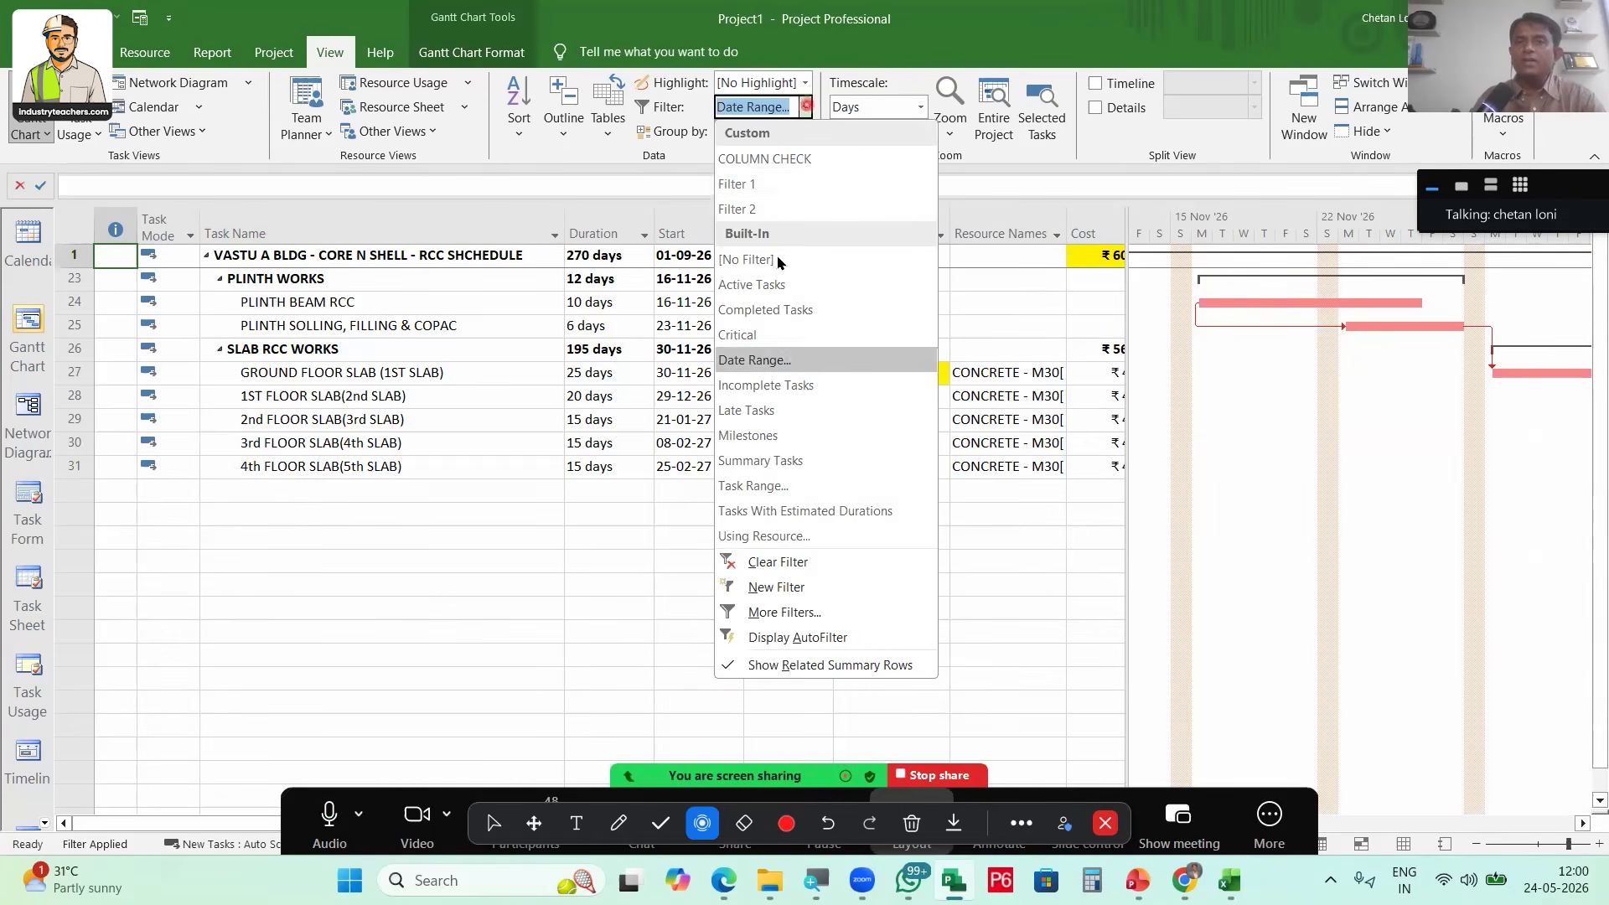
click(749, 259)
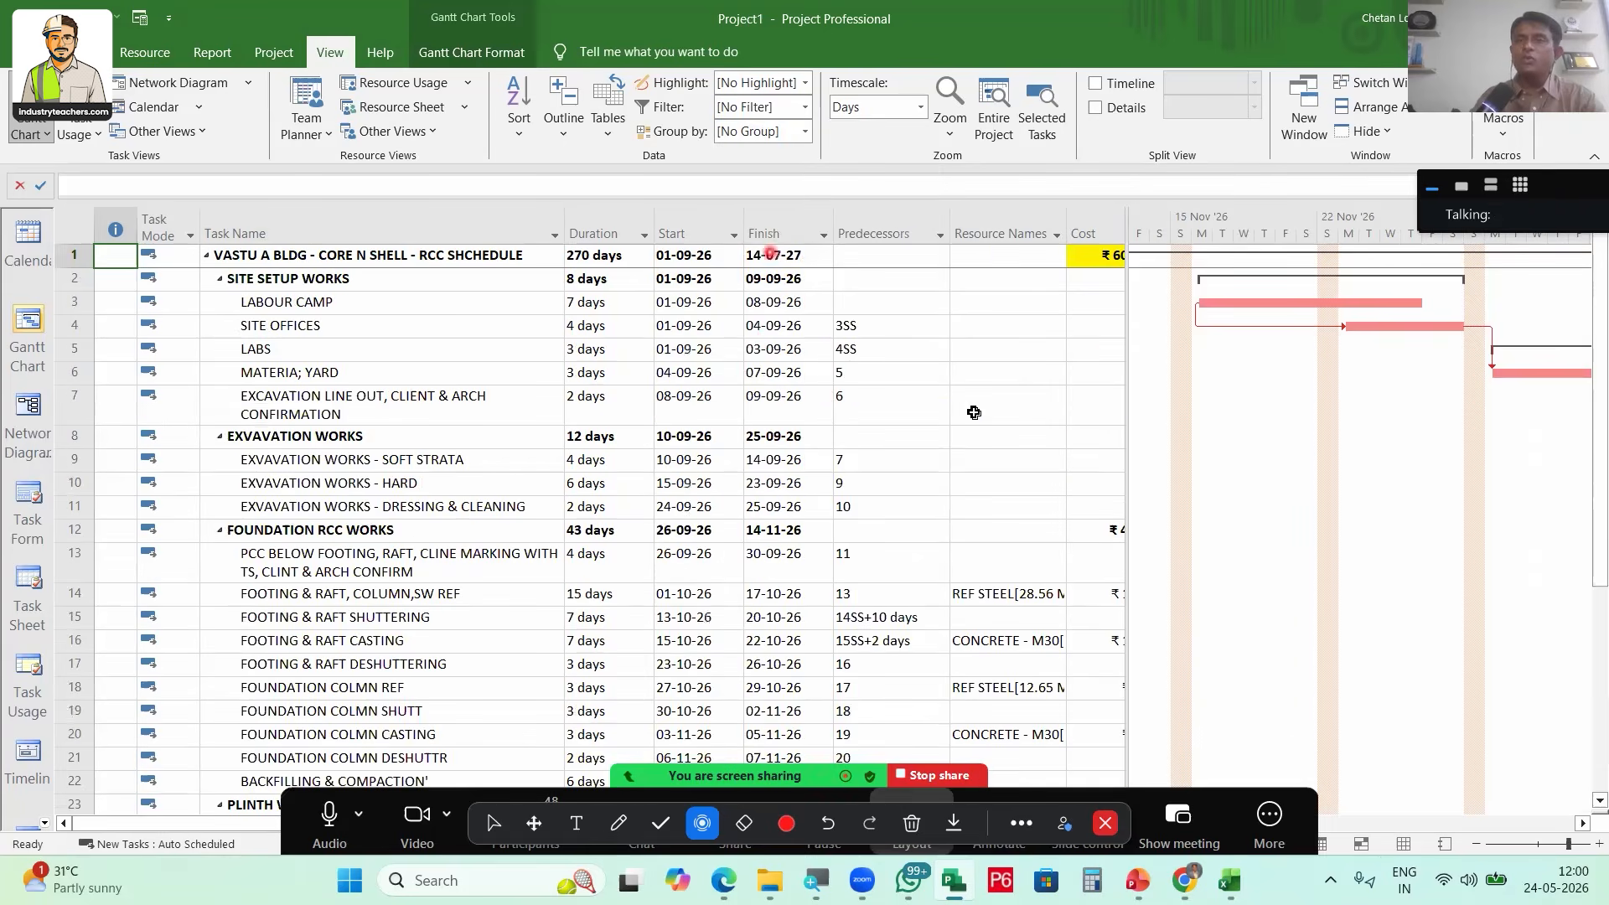
scroll(1302, 682, down, 5)
scroll(1302, 683, down, 4)
scroll(1239, 743, up, 9)
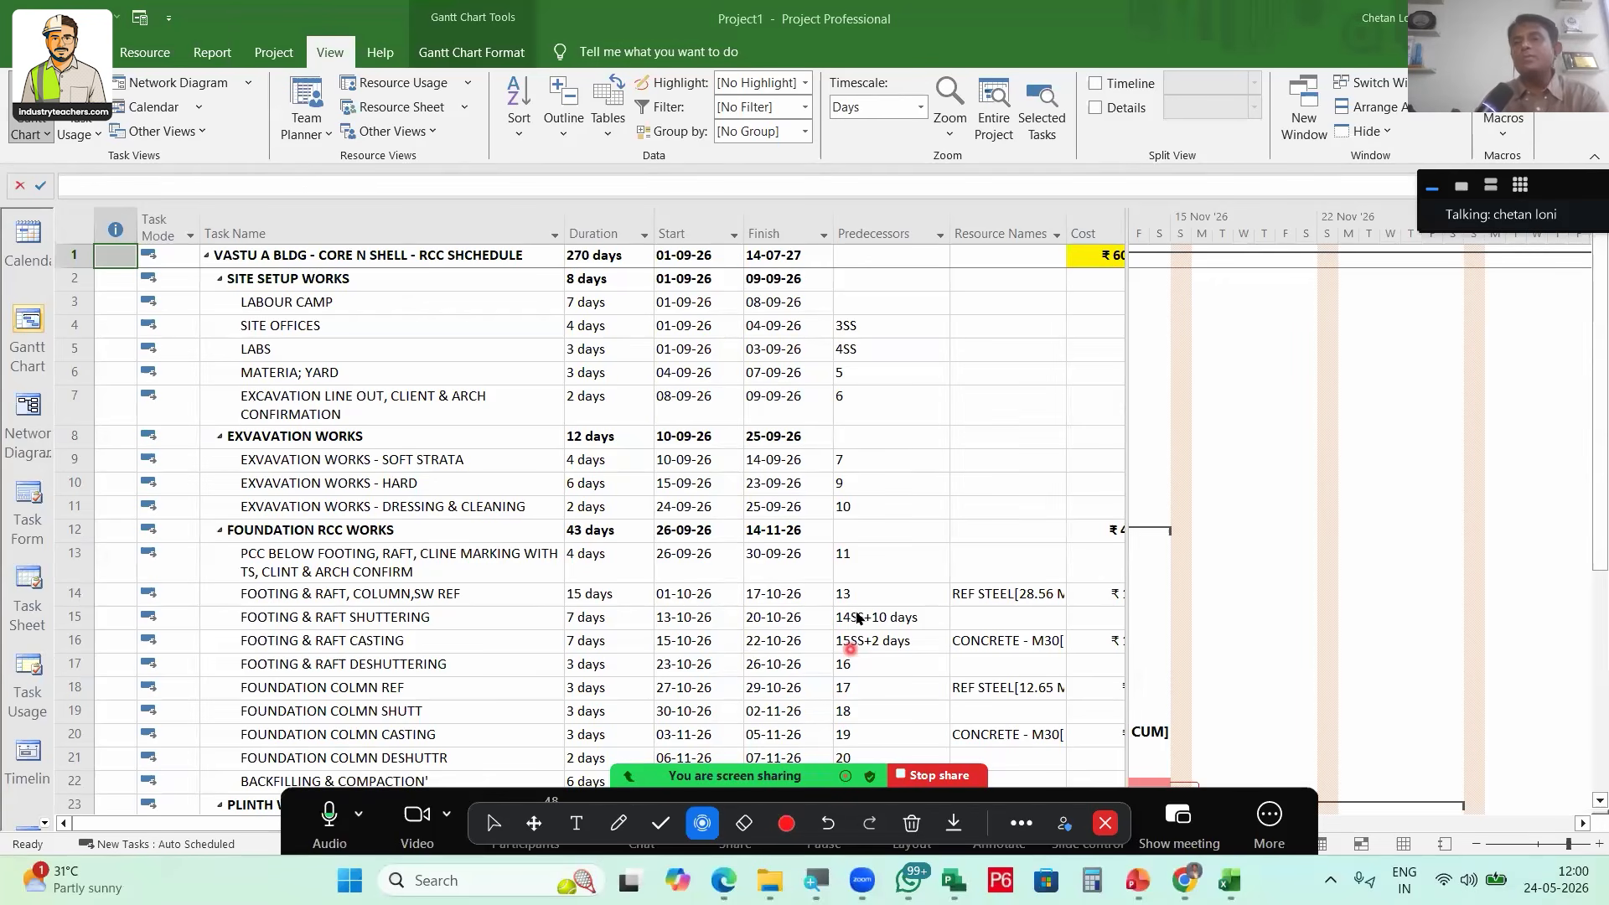
click(930, 412)
scroll(530, 484, down, 3)
scroll(530, 503, up, 3)
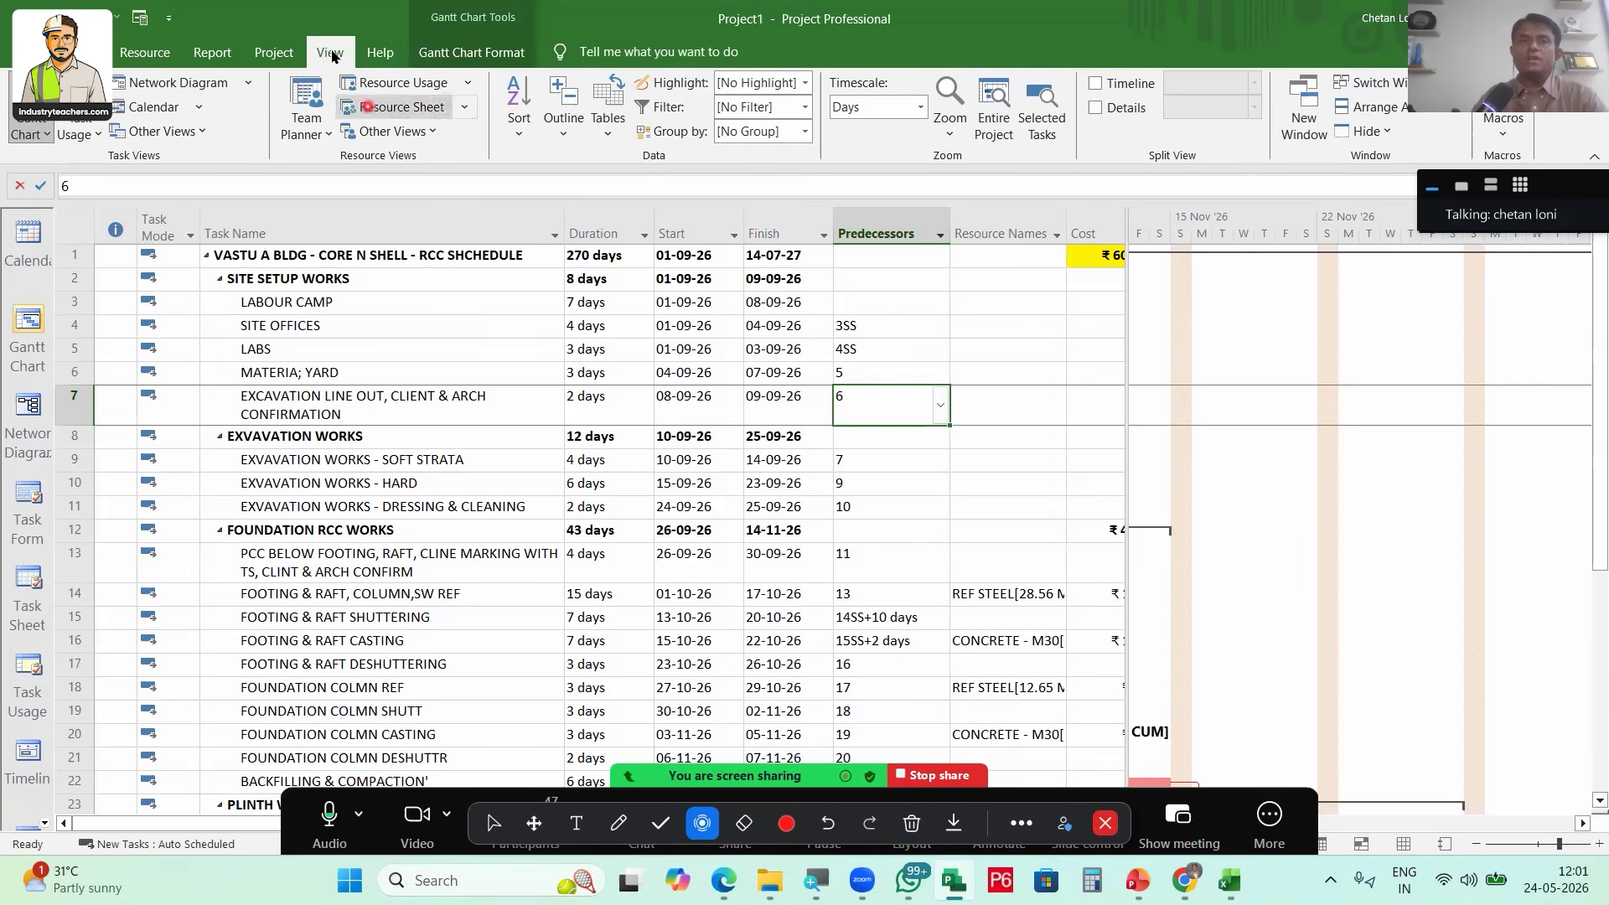
Switch to the Resource Usage view, widen the resource names, and collapse the assignments under every resource from Unassigned to MASON RCC
click(413, 93)
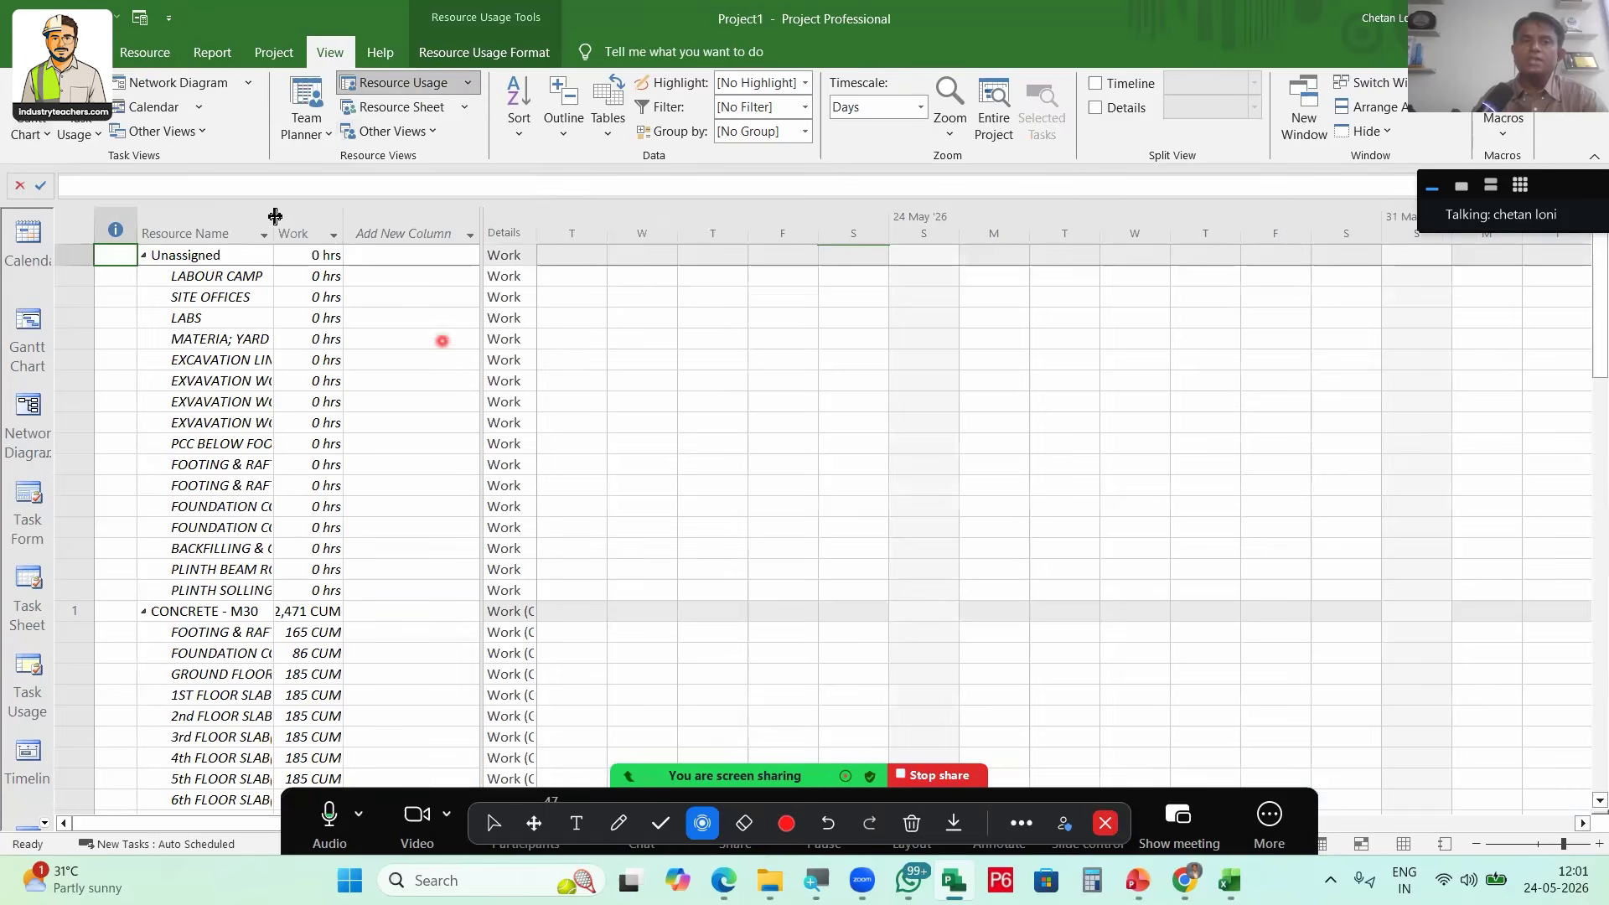
drag(483, 251, 693, 267)
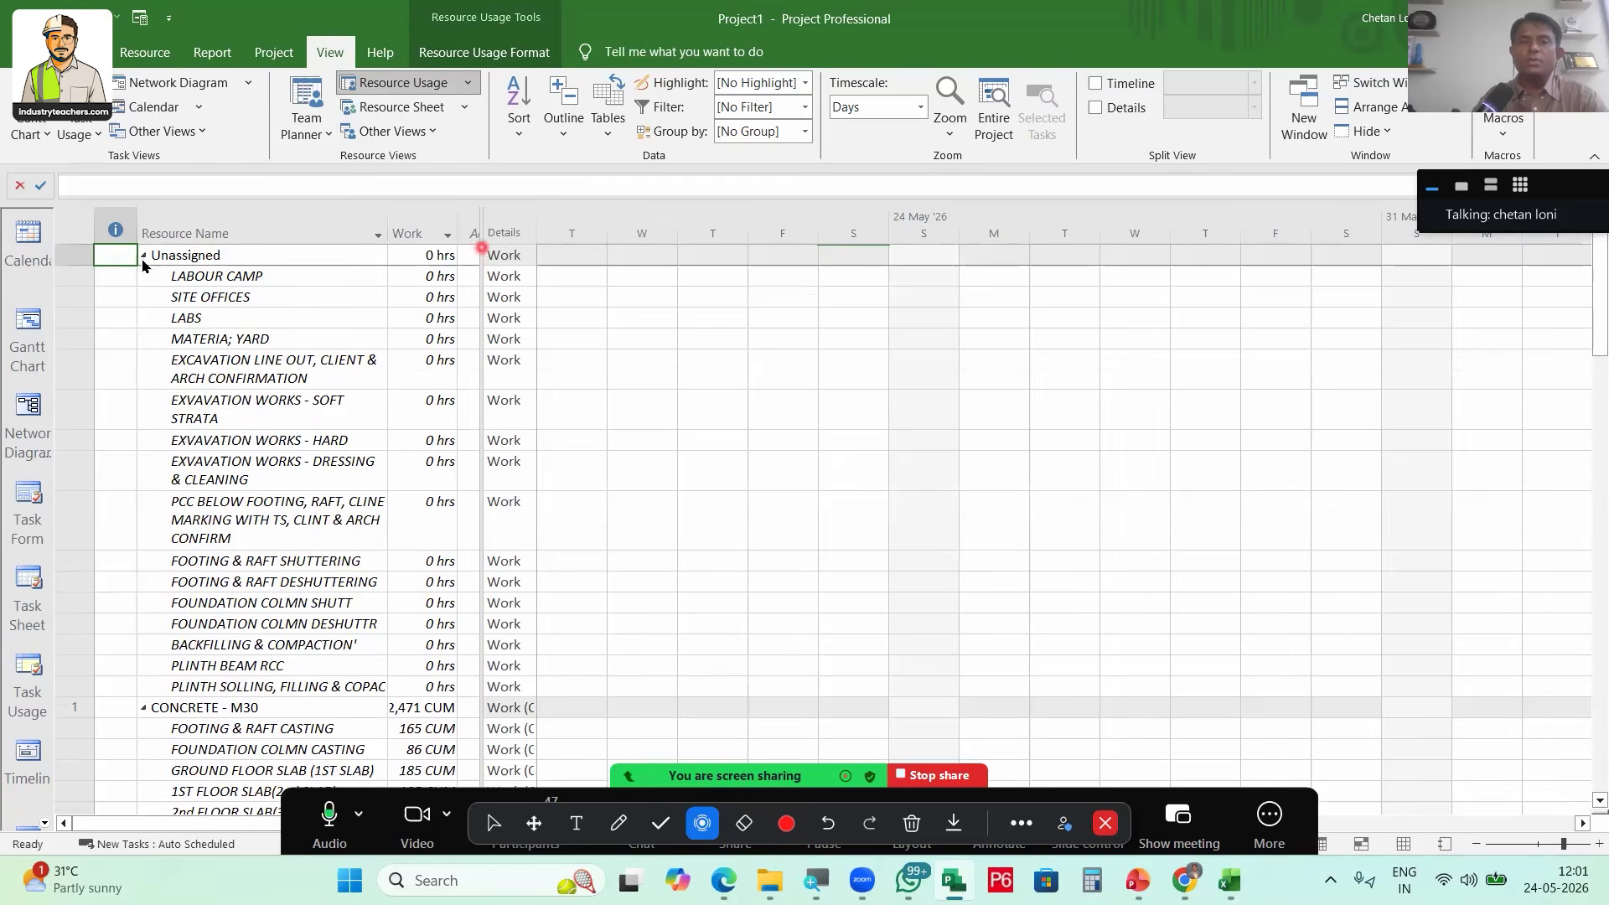
click(145, 256)
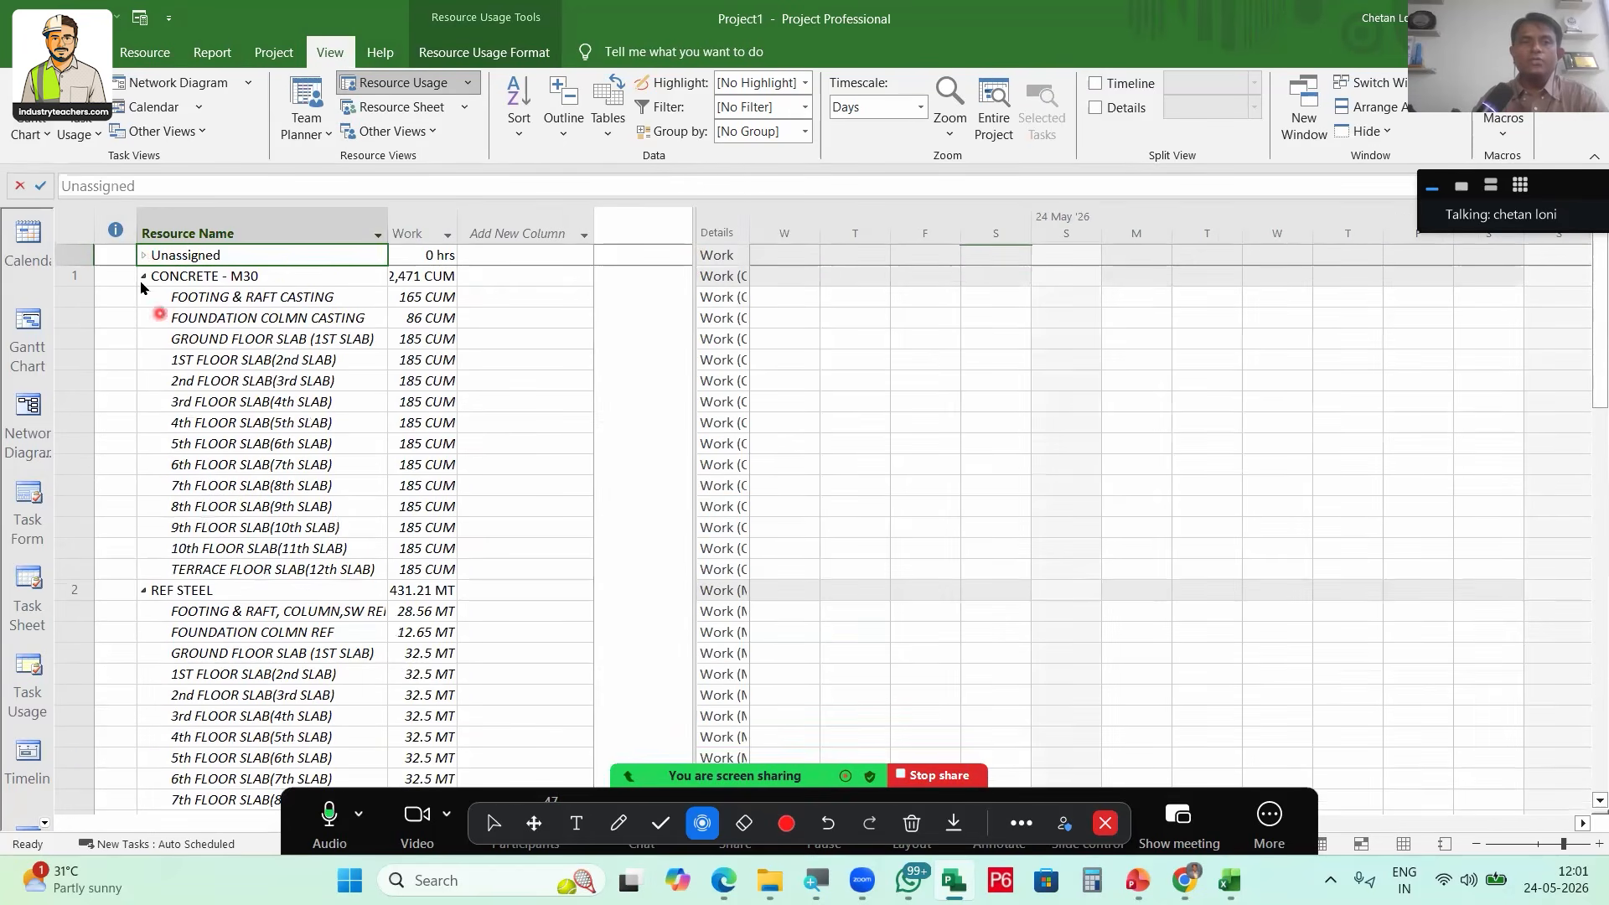
click(143, 277)
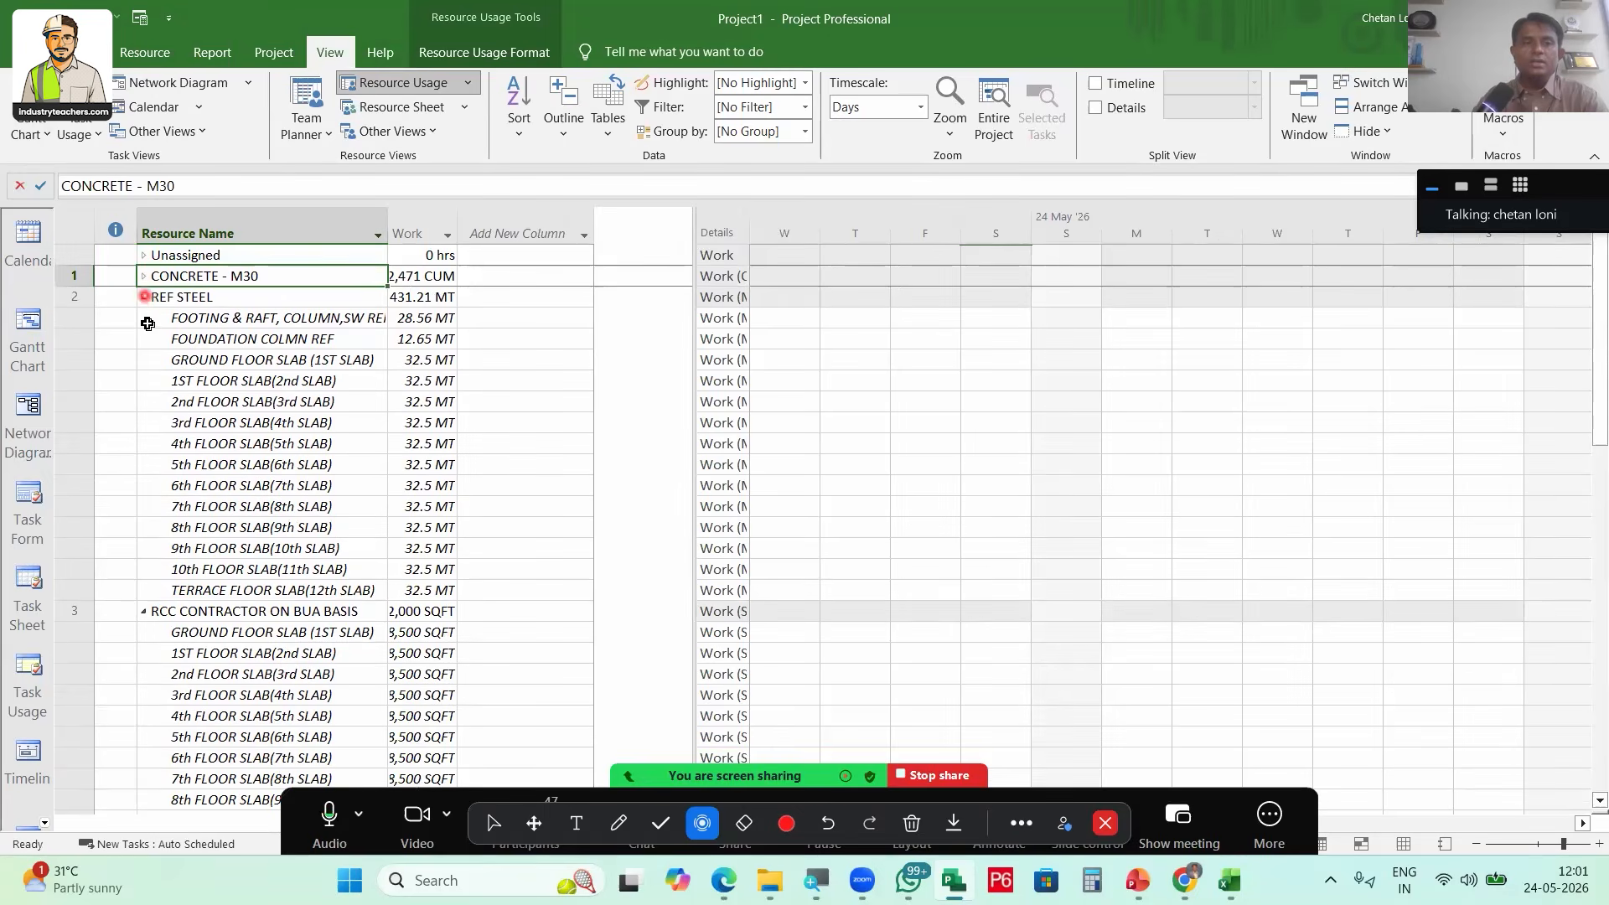
click(143, 297)
click(144, 318)
click(144, 339)
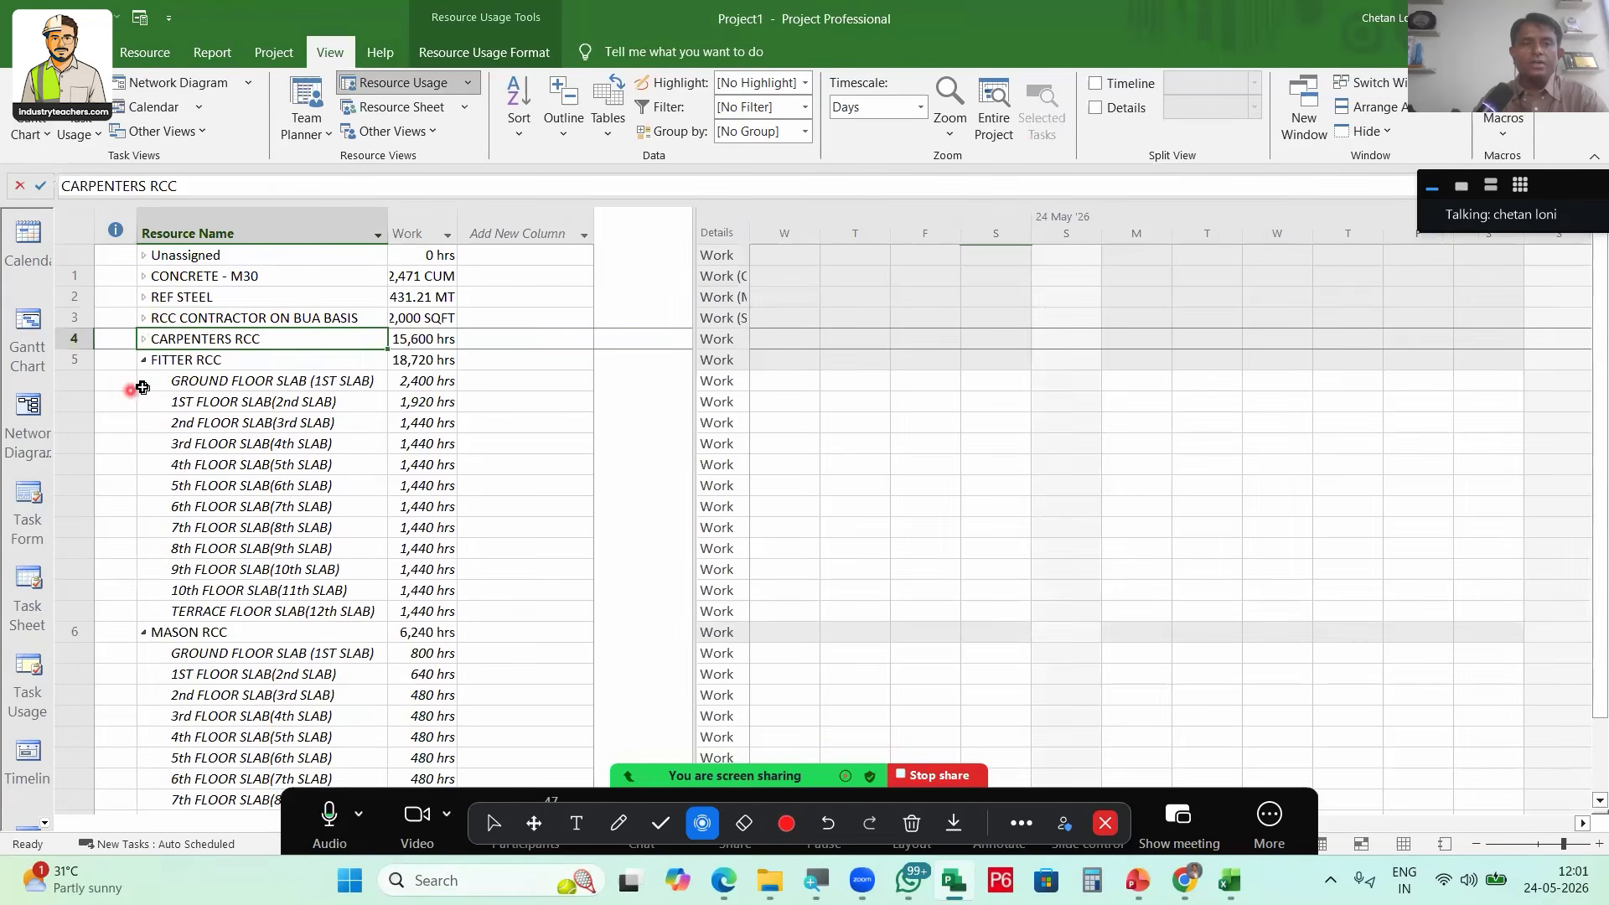
click(143, 359)
click(143, 381)
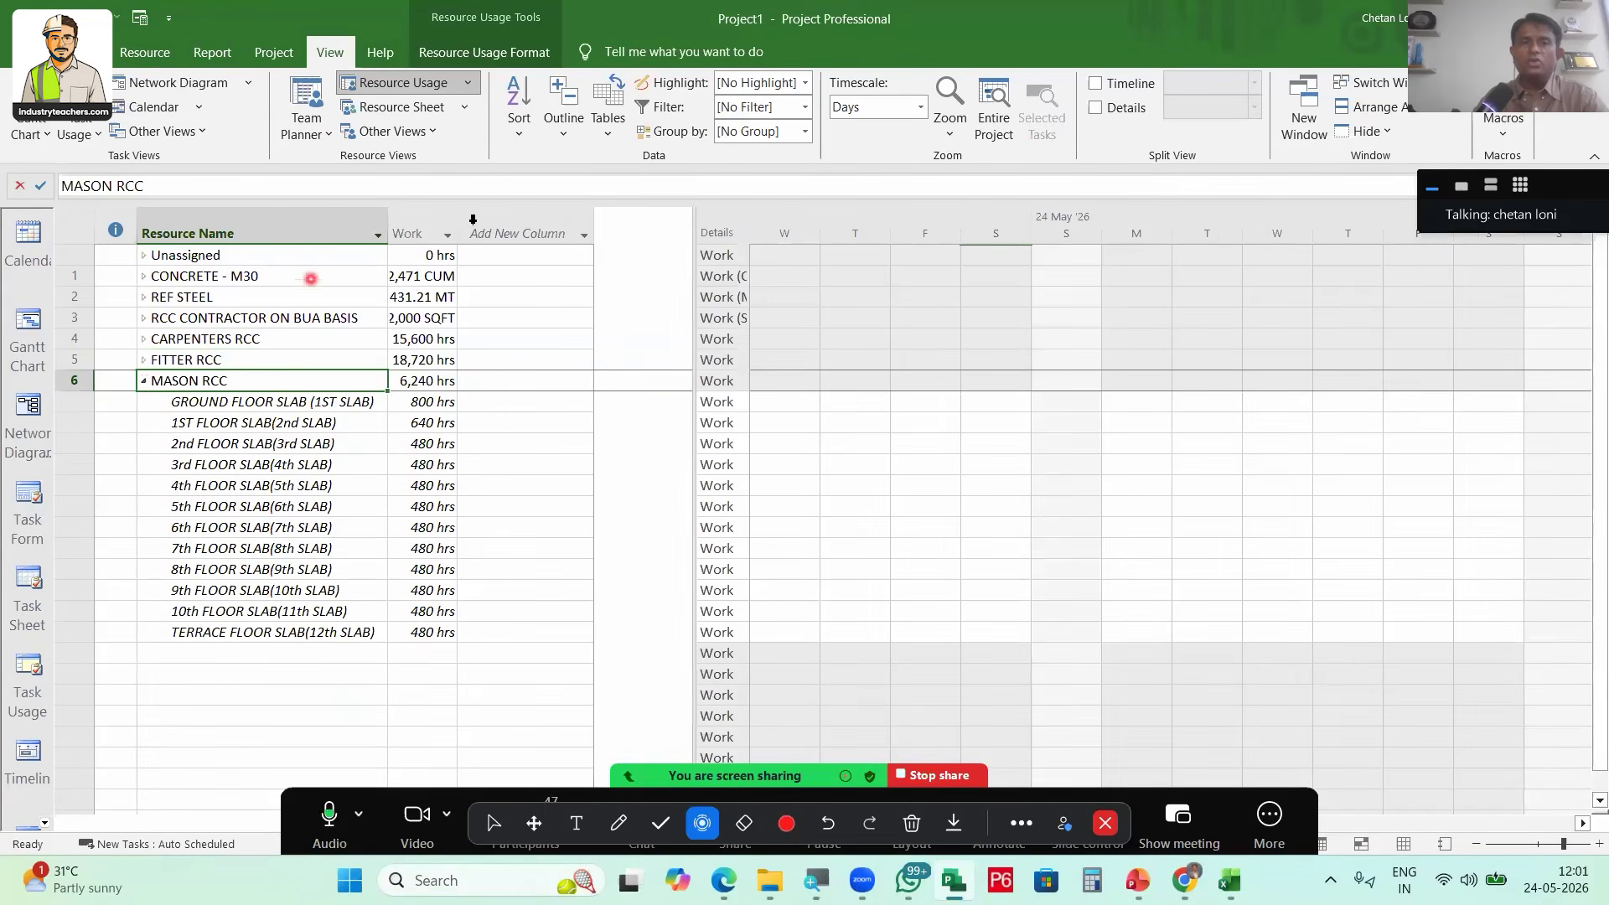
Widen the Work and Details columns to fit the full quantities, and inspect the CONCRETE - M30 and REF STEEL work totals
drag(455, 223, 490, 223)
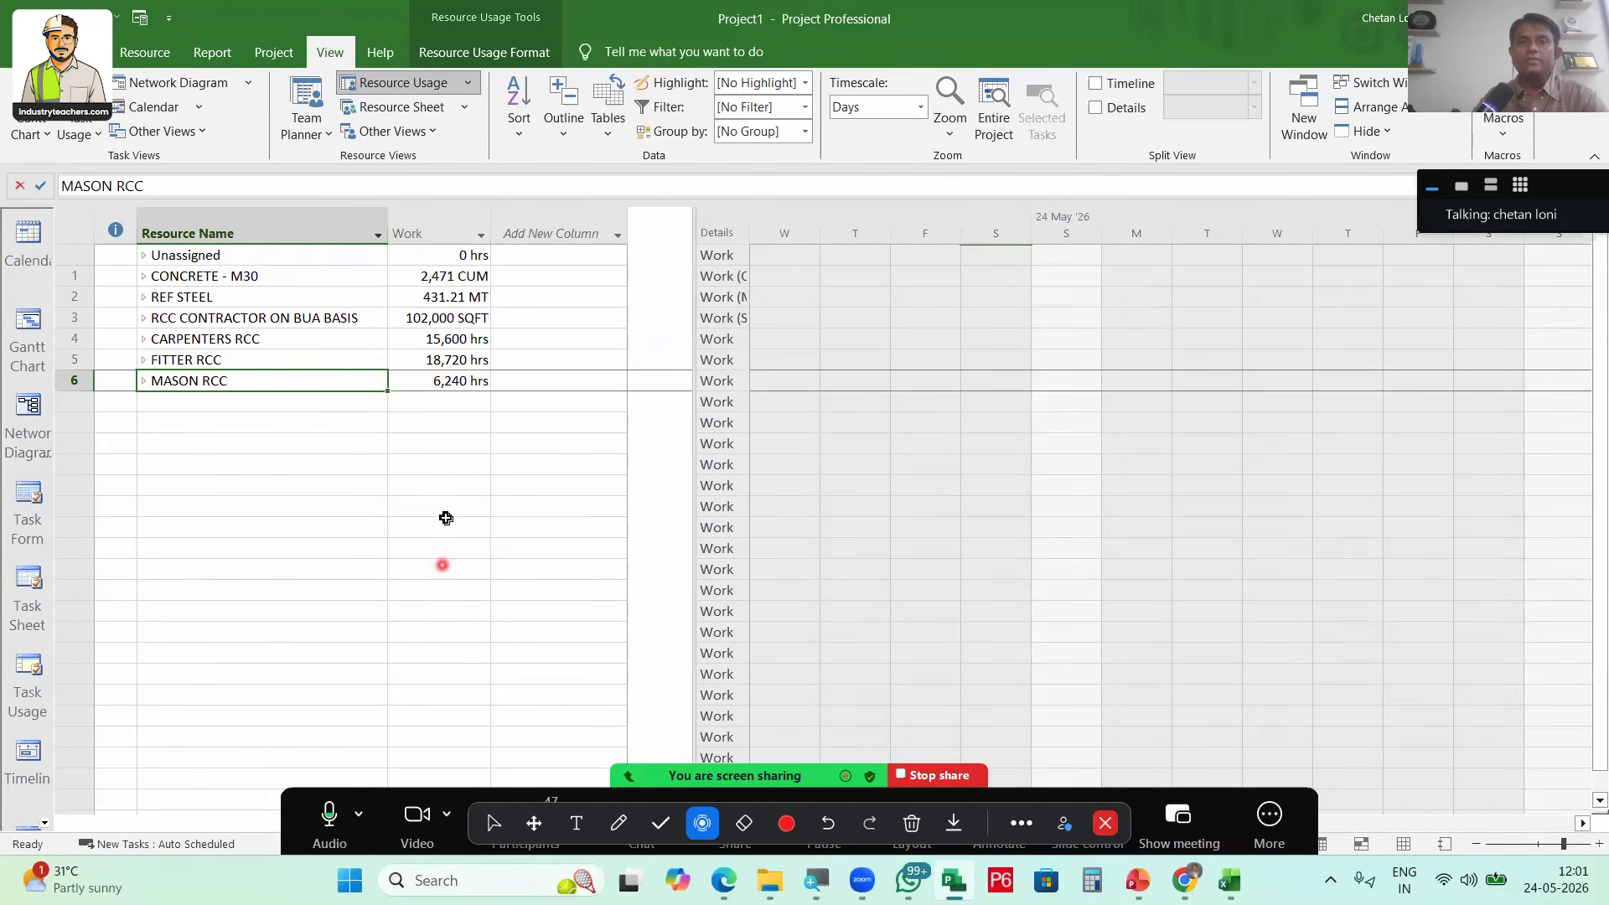
drag(694, 402, 514, 403)
drag(570, 228, 630, 229)
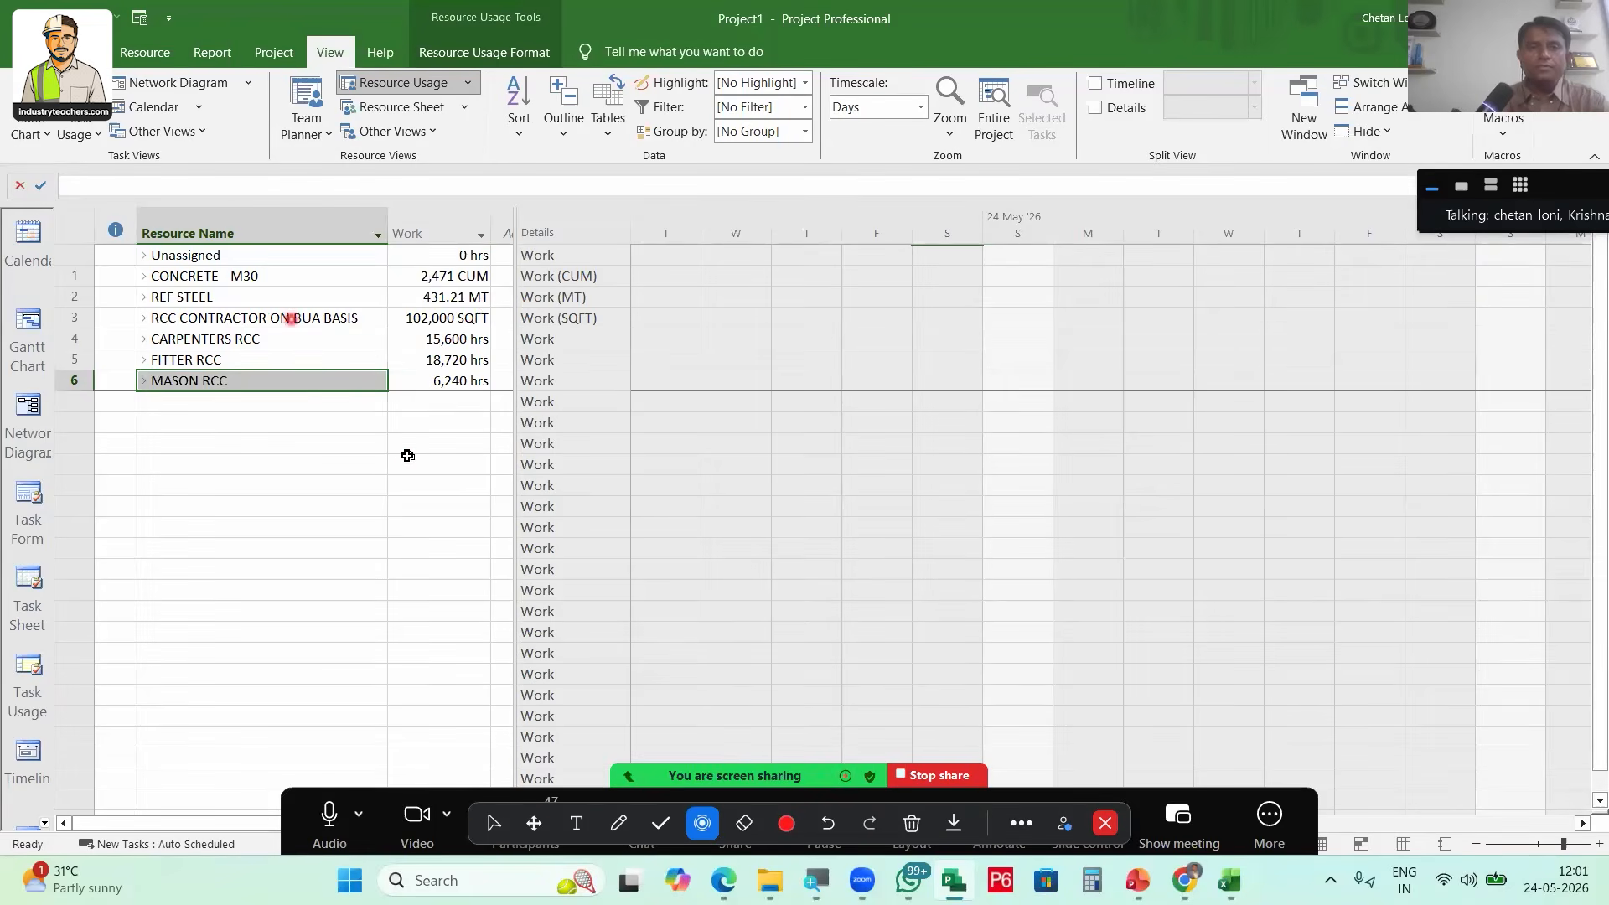
click(423, 275)
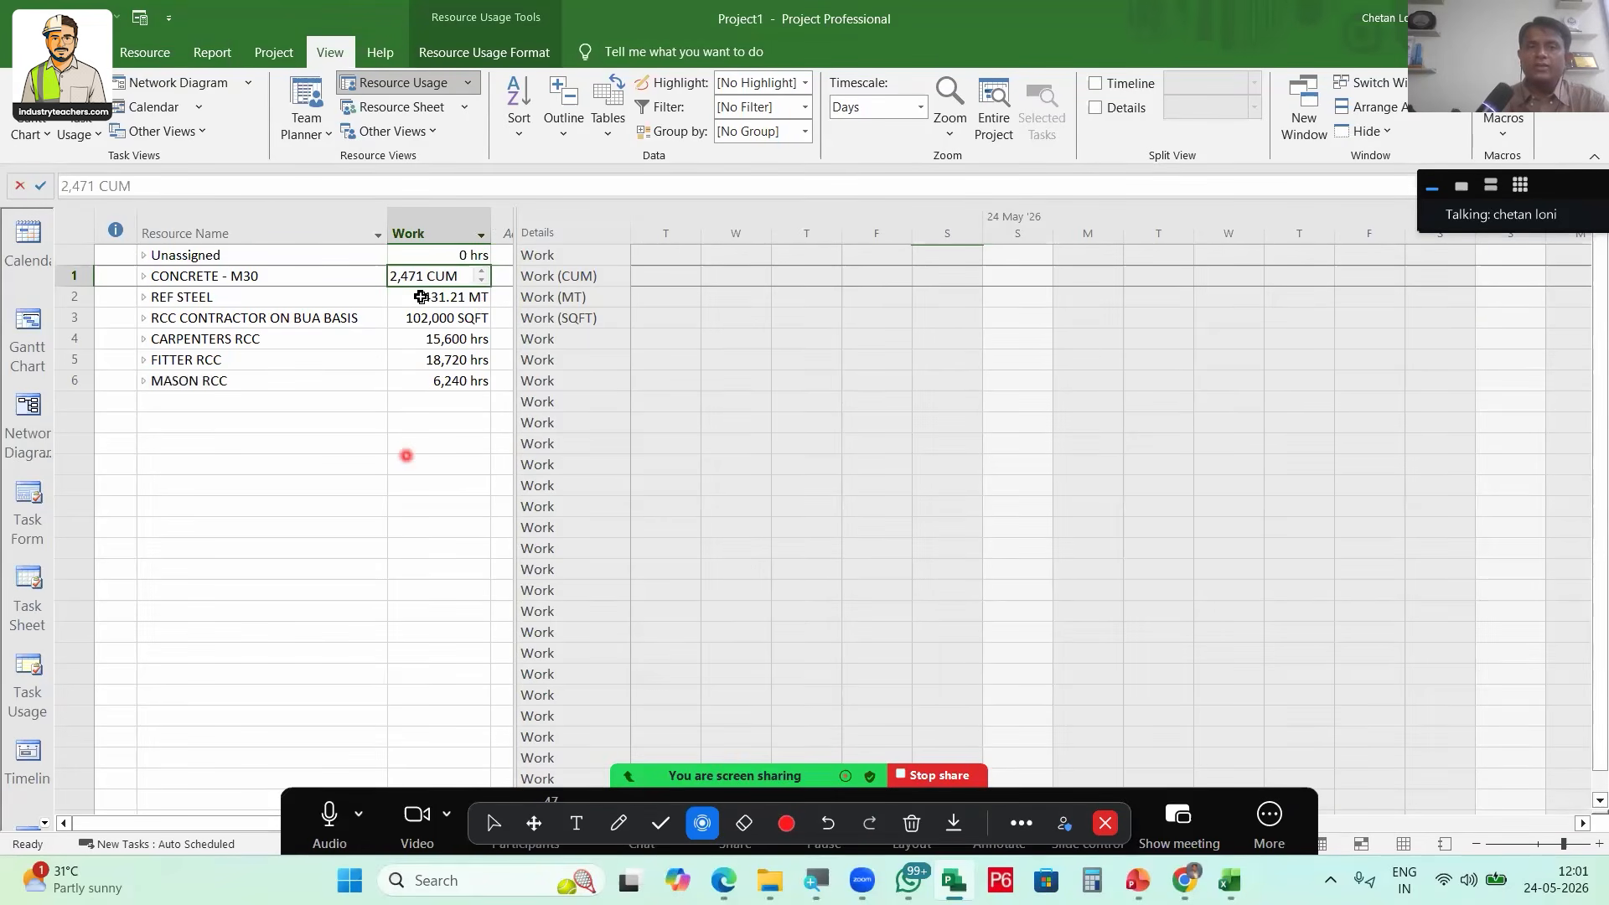
click(397, 297)
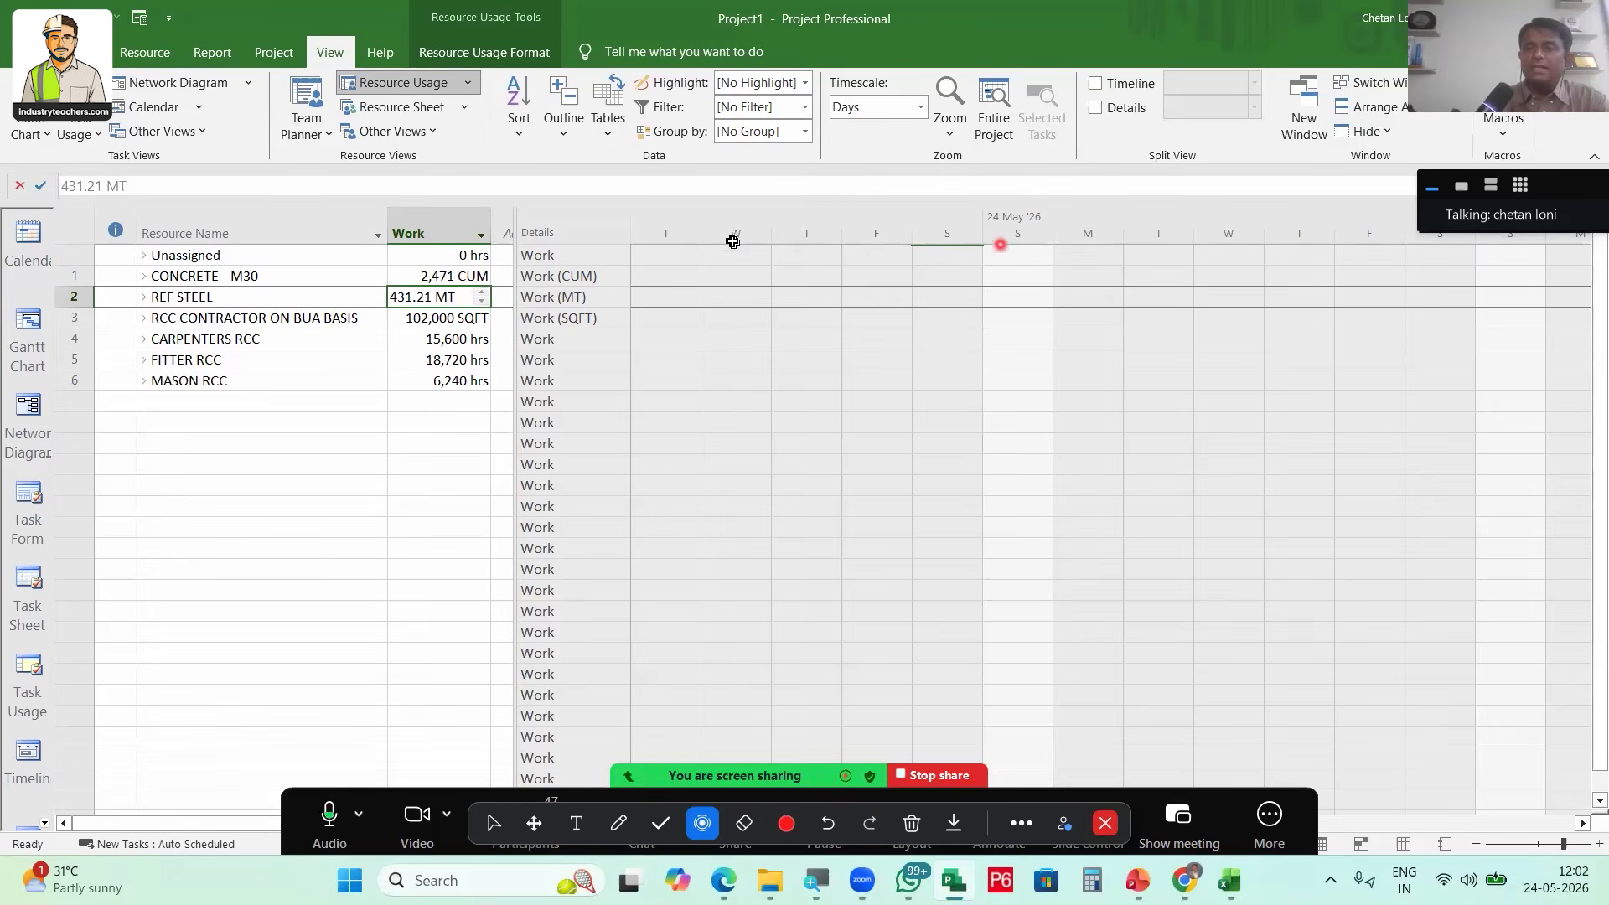
Open the Resource Usage timescale settings and set the middle tier units to Years
click(851, 235)
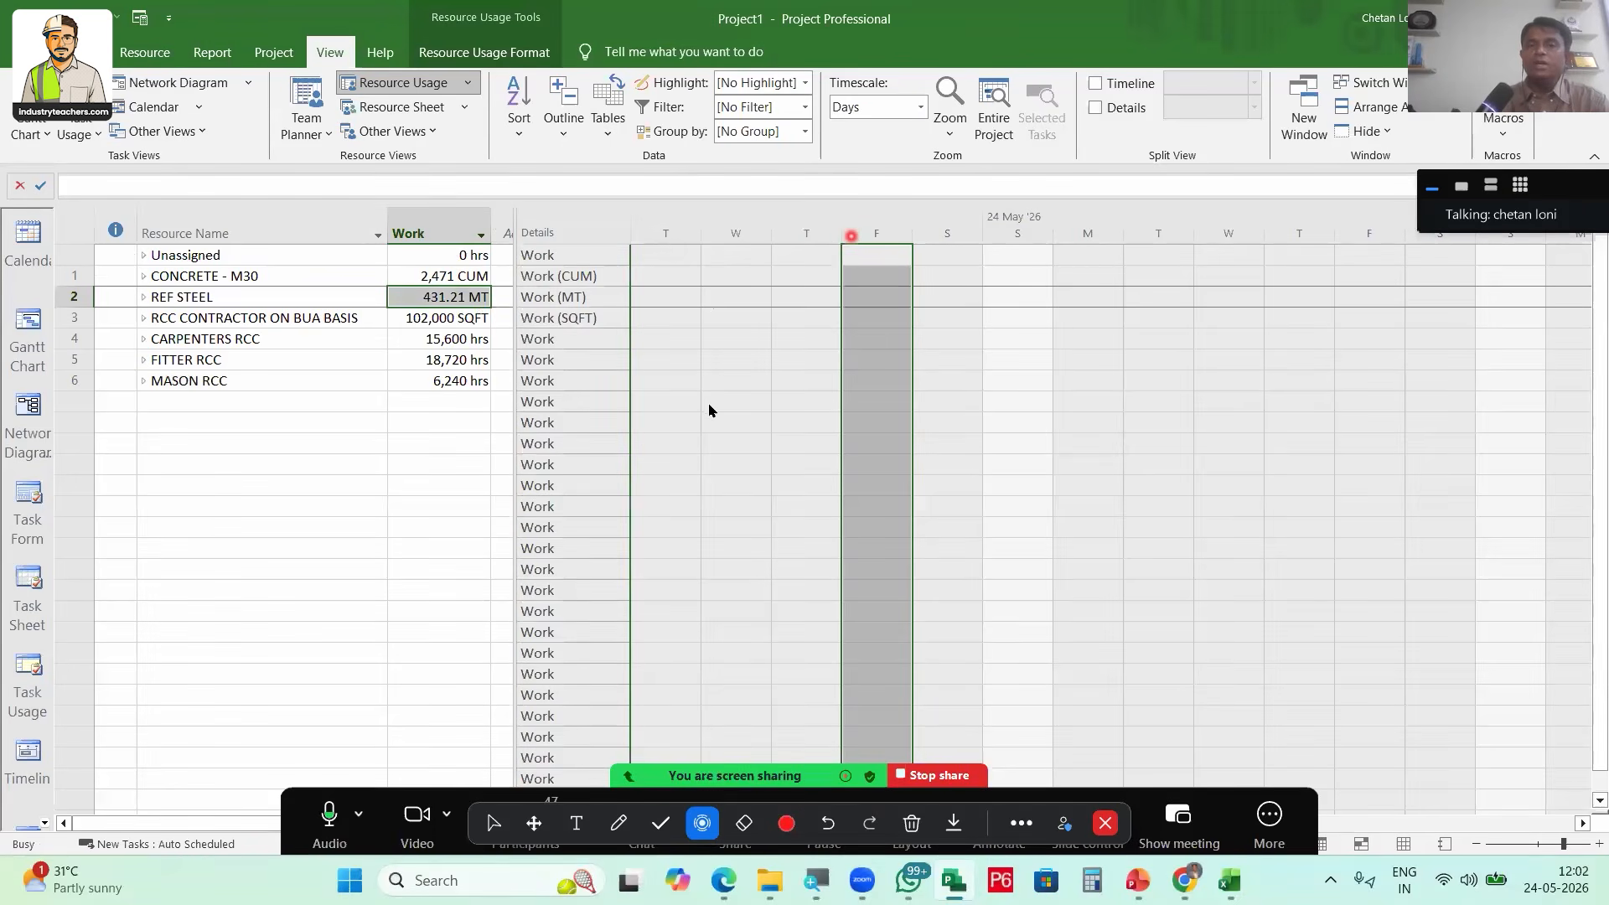
double_click(852, 236)
click(690, 290)
click(653, 344)
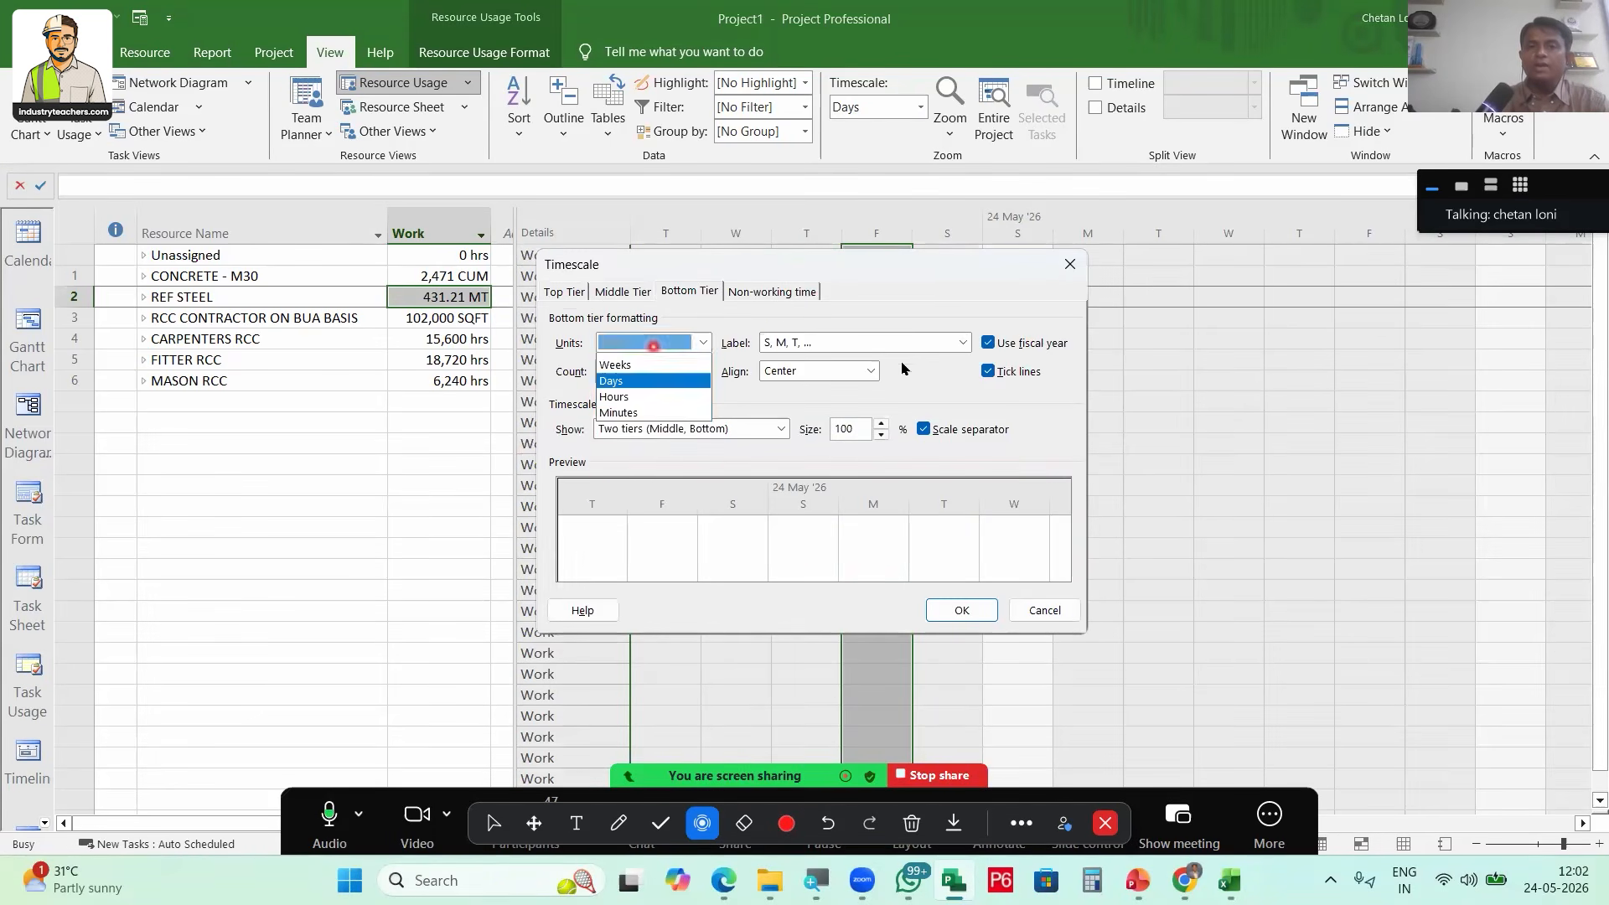
click(658, 410)
click(984, 298)
click(622, 291)
click(650, 342)
click(645, 352)
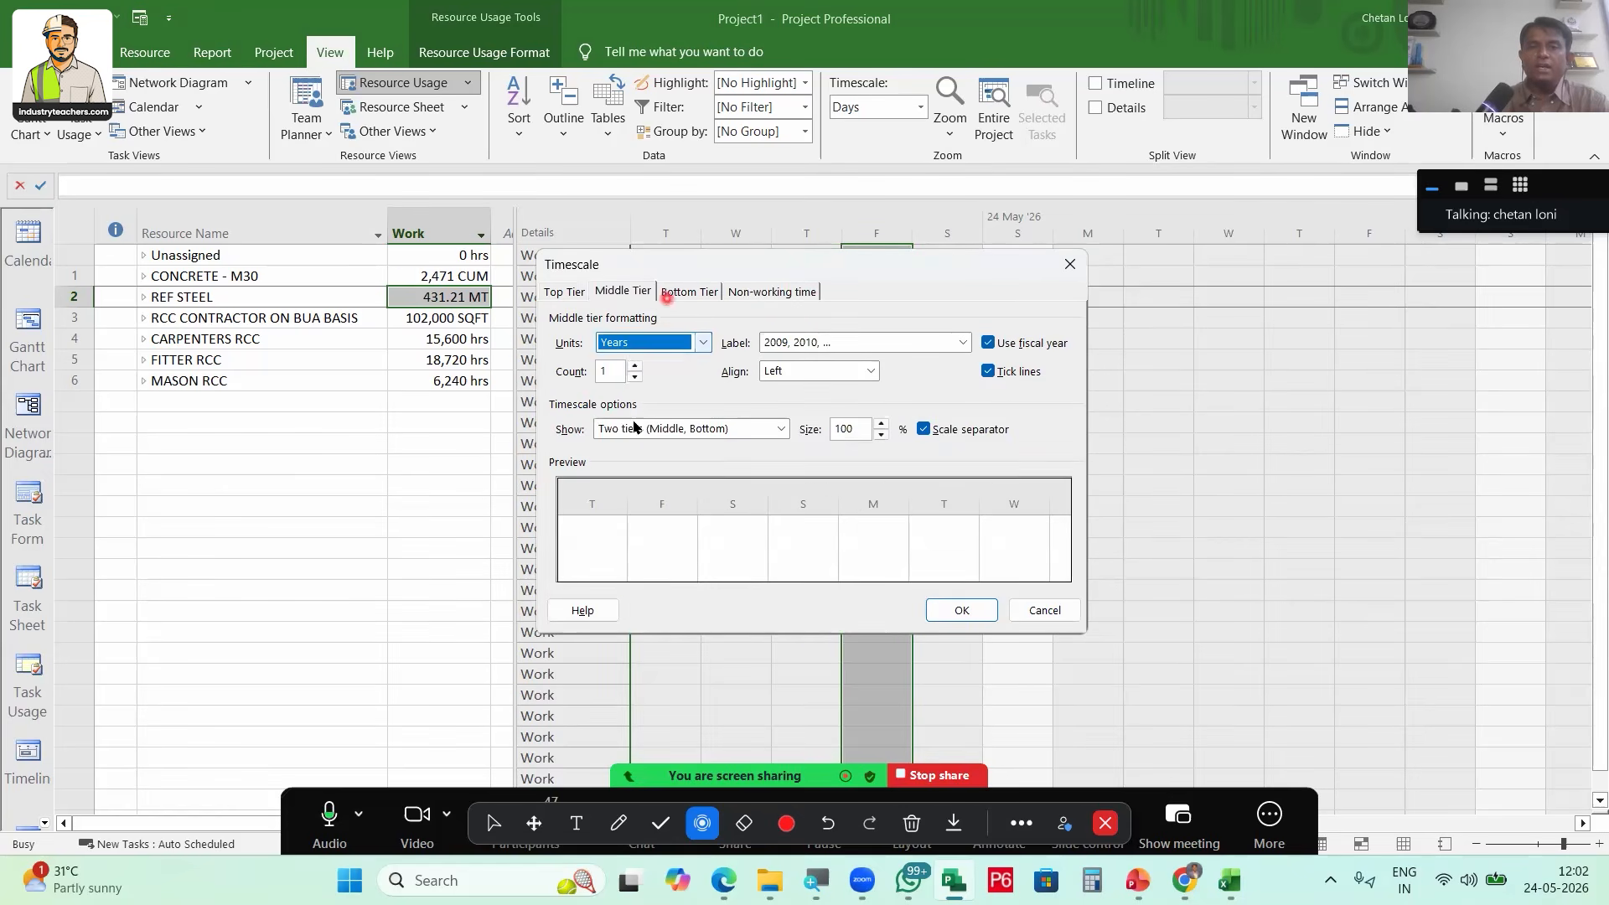
Set the timescale's bottom tier units to Months and apply the timescale
click(689, 290)
click(702, 342)
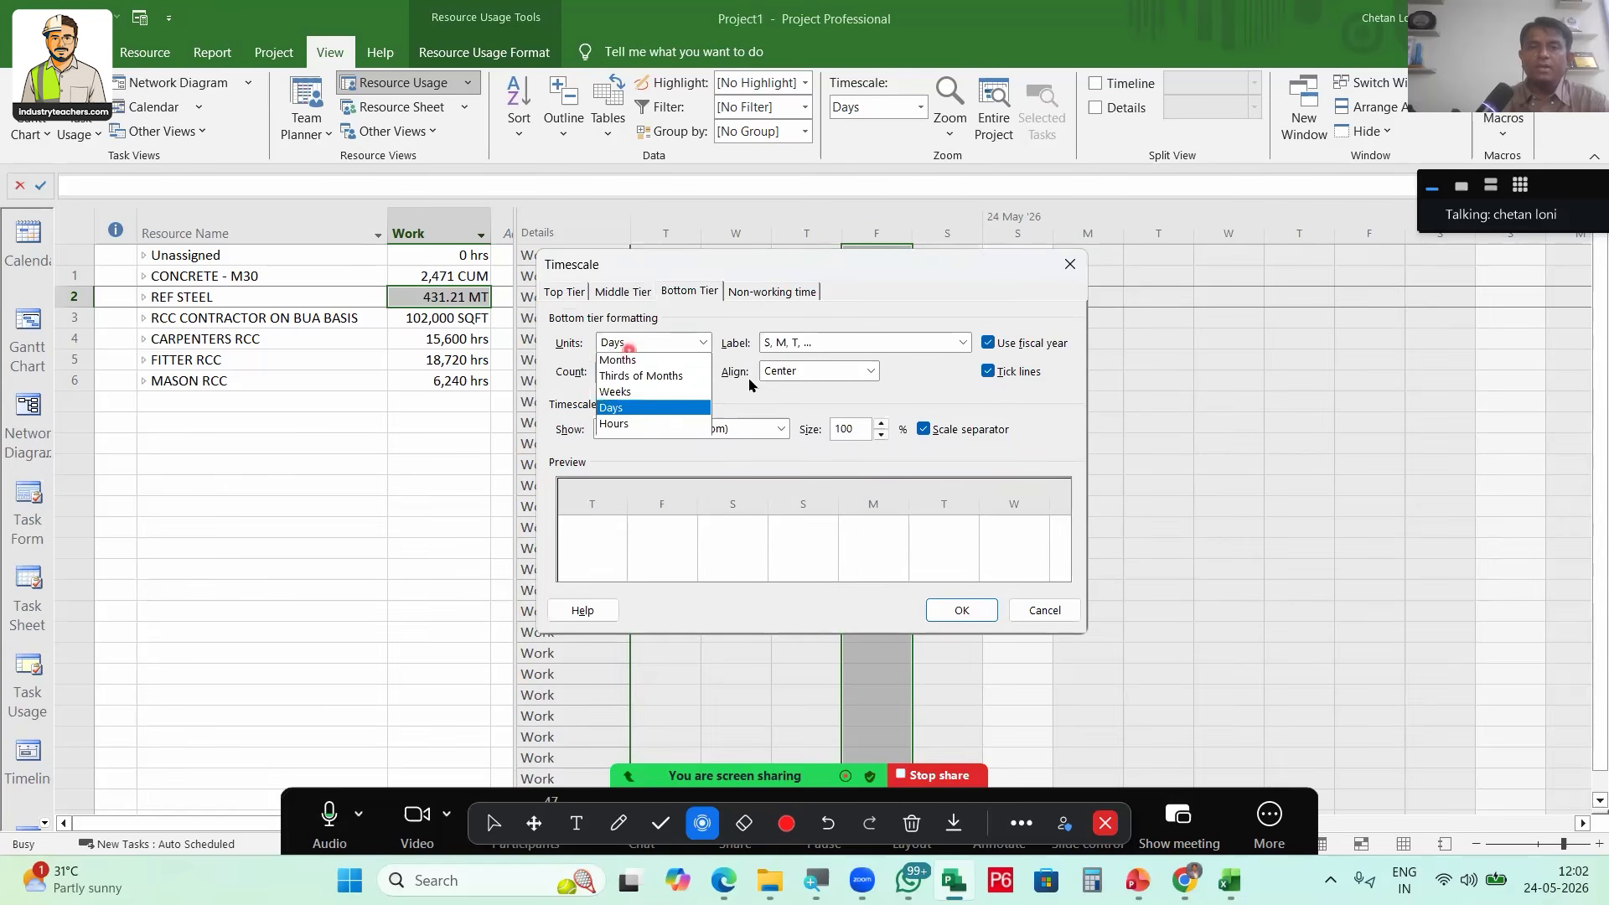
click(957, 614)
click(960, 611)
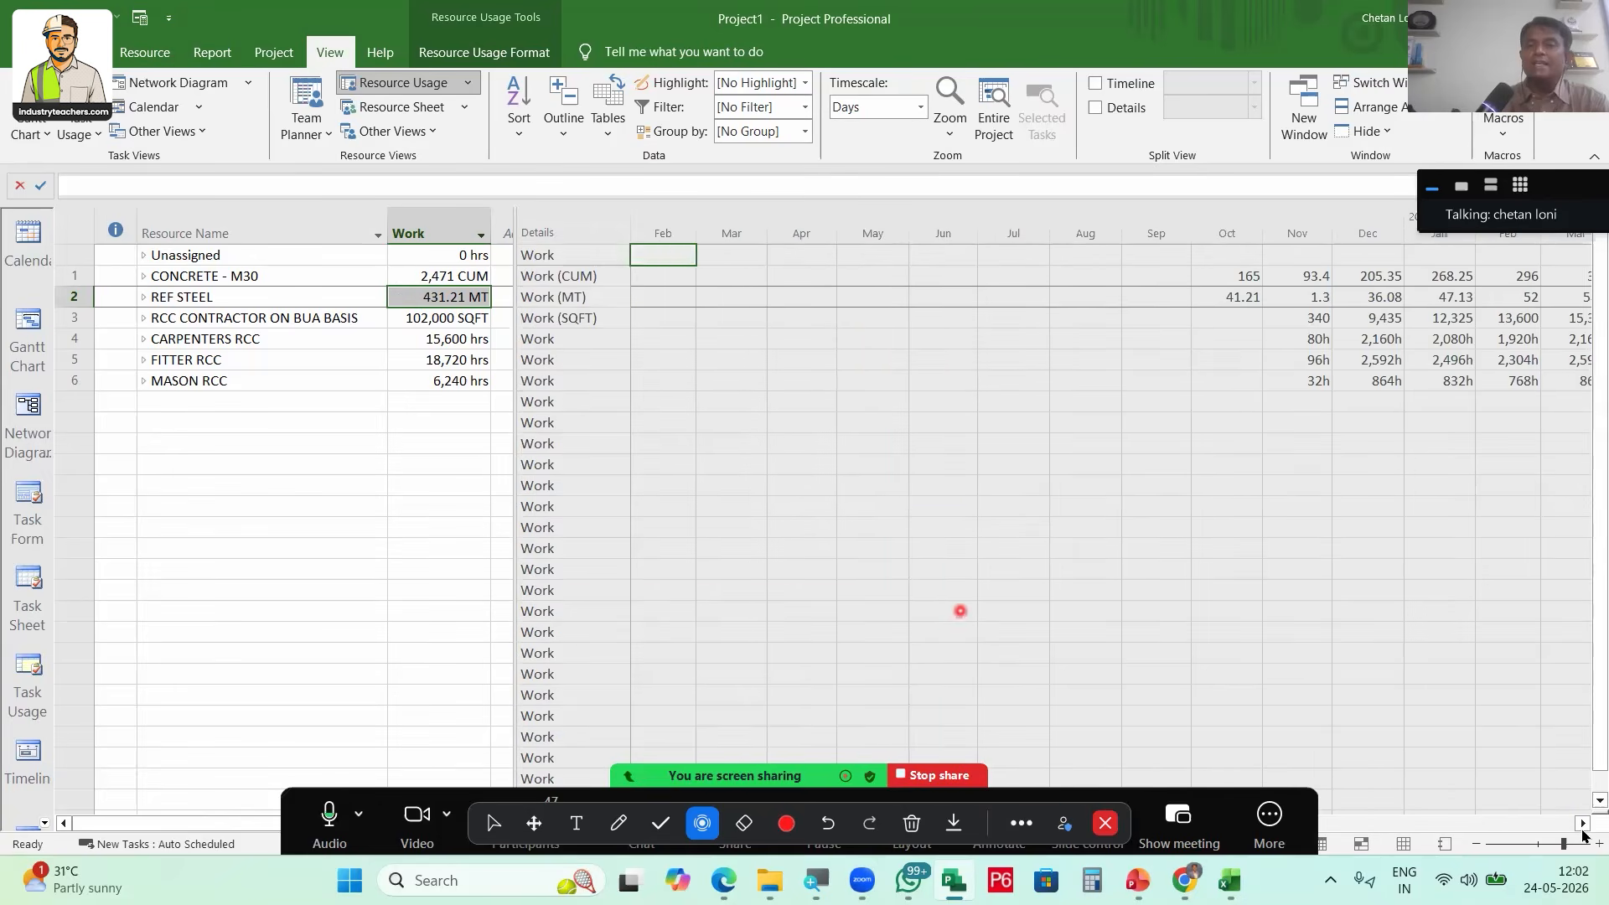
Examine the March 2027 resource quantities and select the CONCRETE - M30 monthly work from October to March
click(1582, 823)
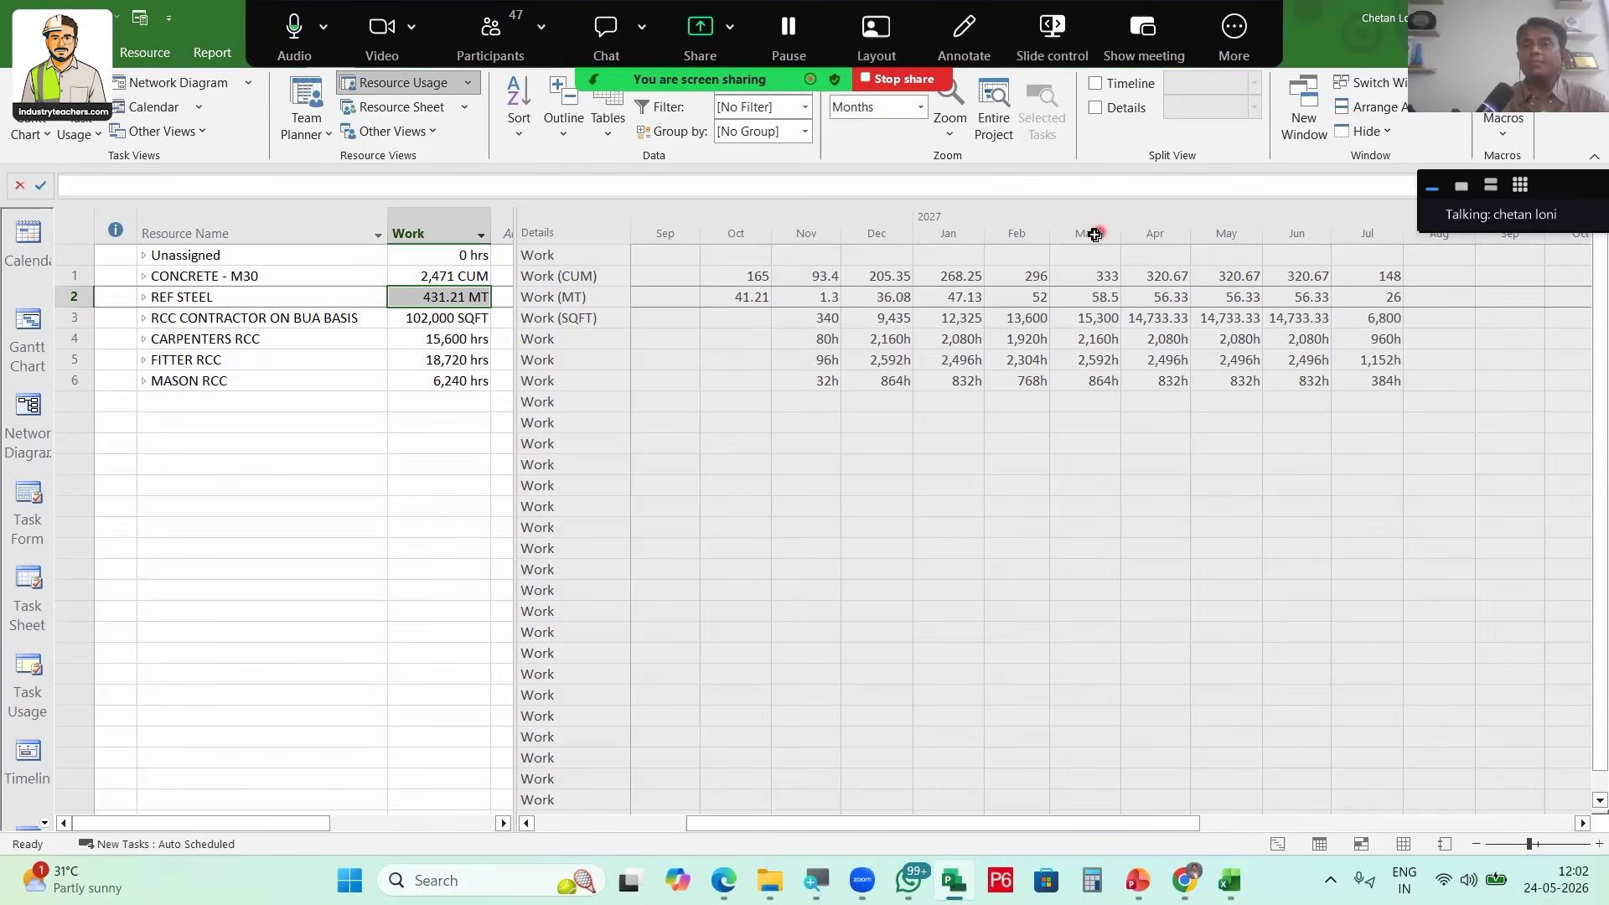
click(1094, 234)
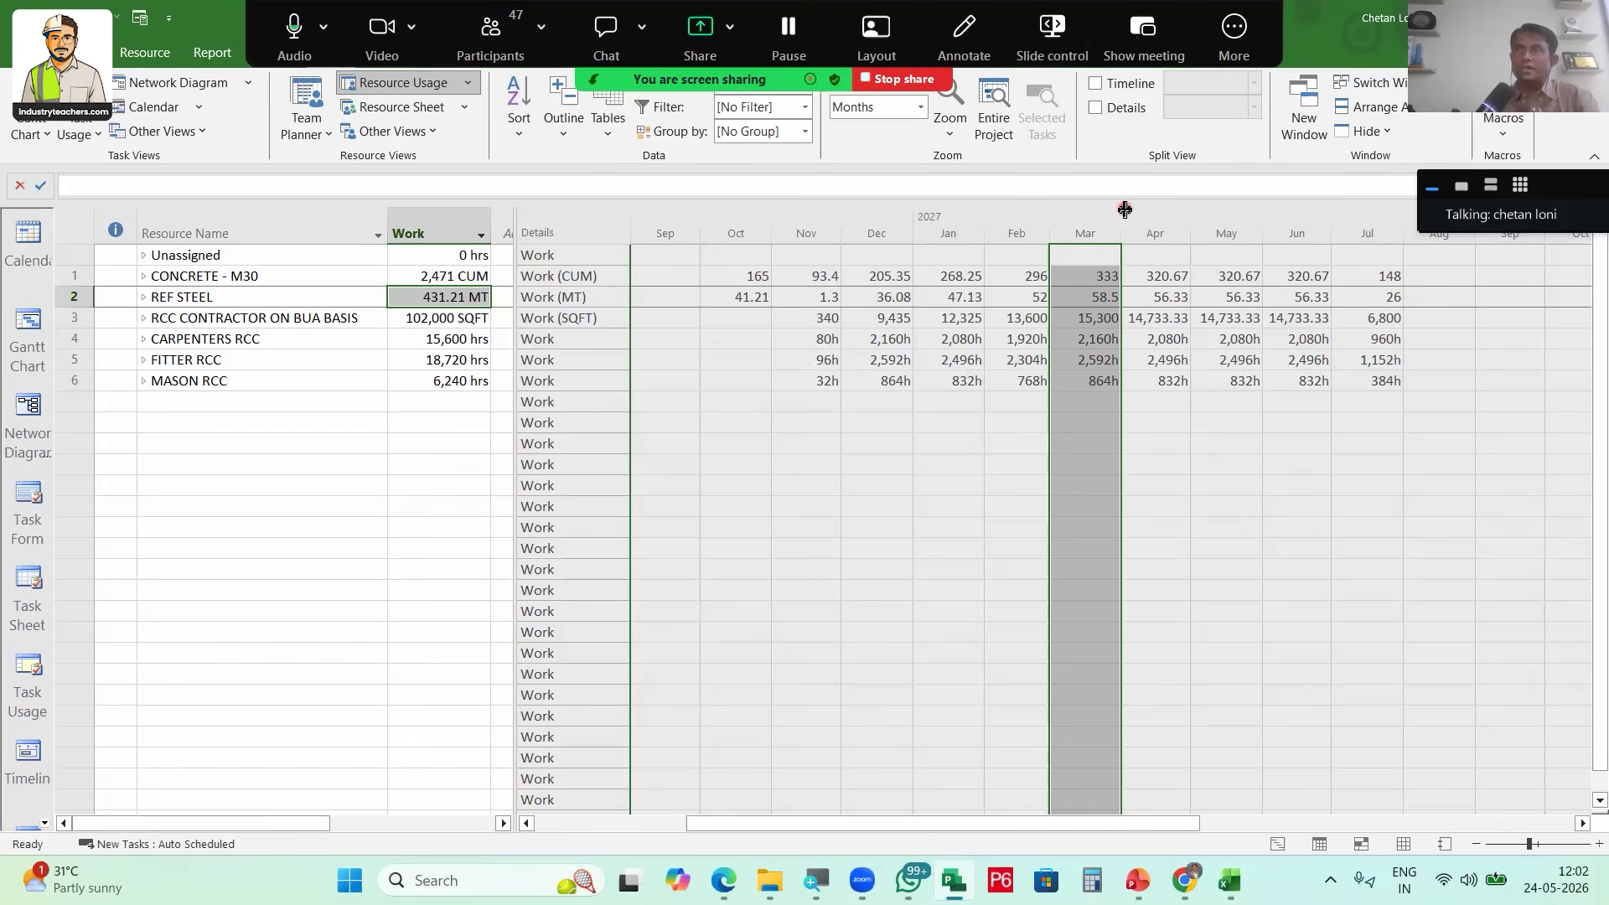
click(735, 275)
shift+click(1089, 276)
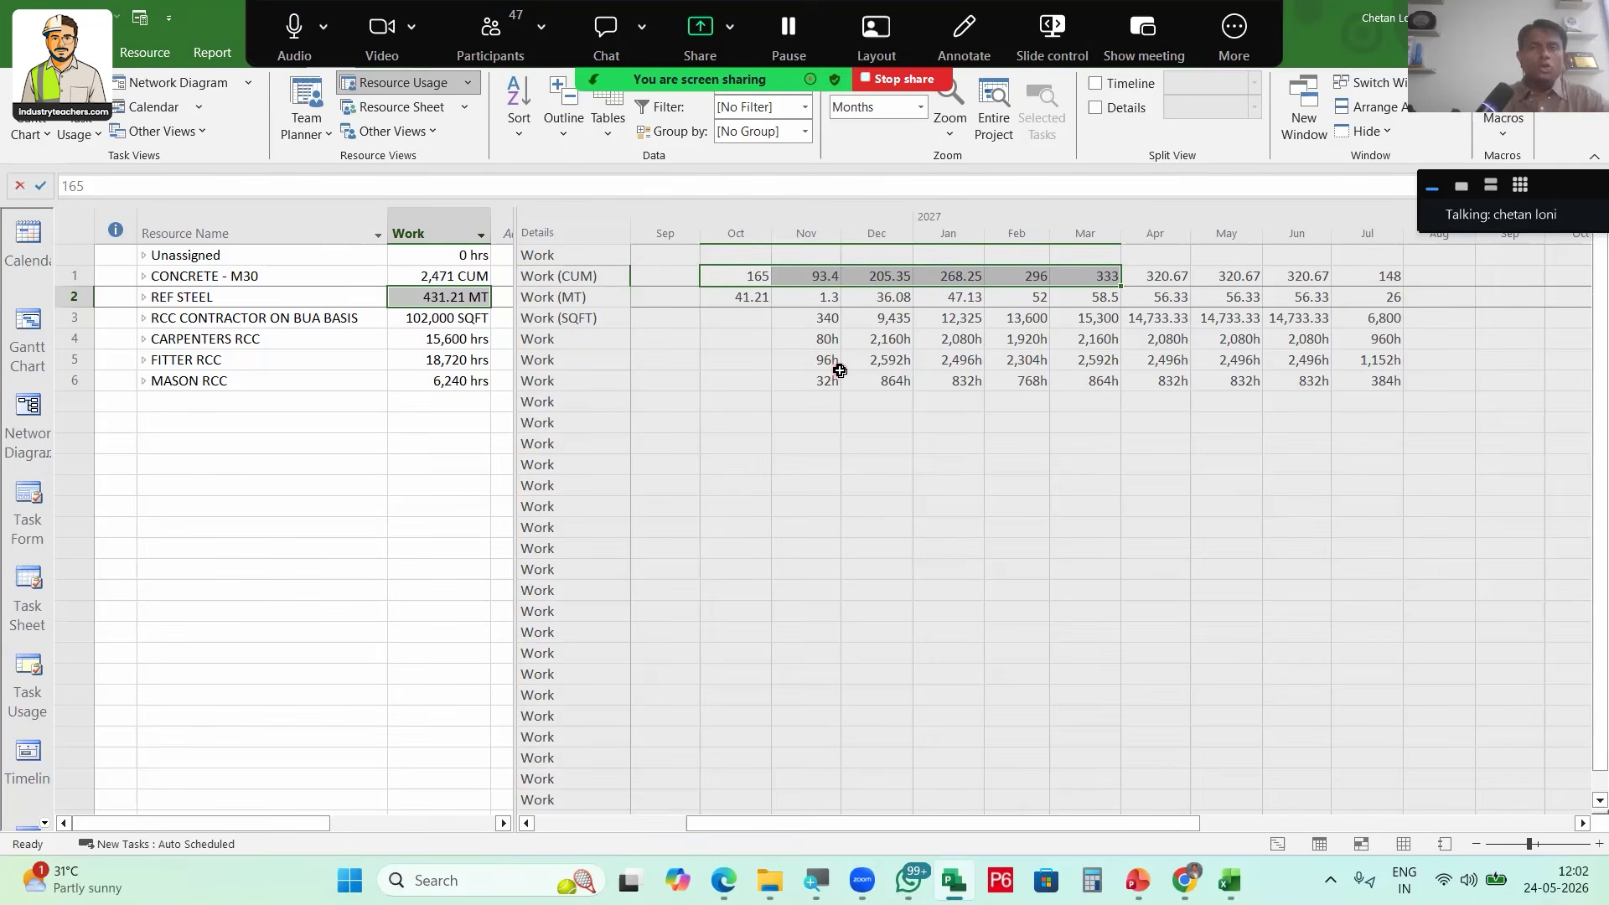
Add Cumulative Work rows to the monthly usage details and select the March 2027 column
right_click(719, 331)
click(777, 421)
click(1581, 823)
click(1581, 823)
click(1032, 225)
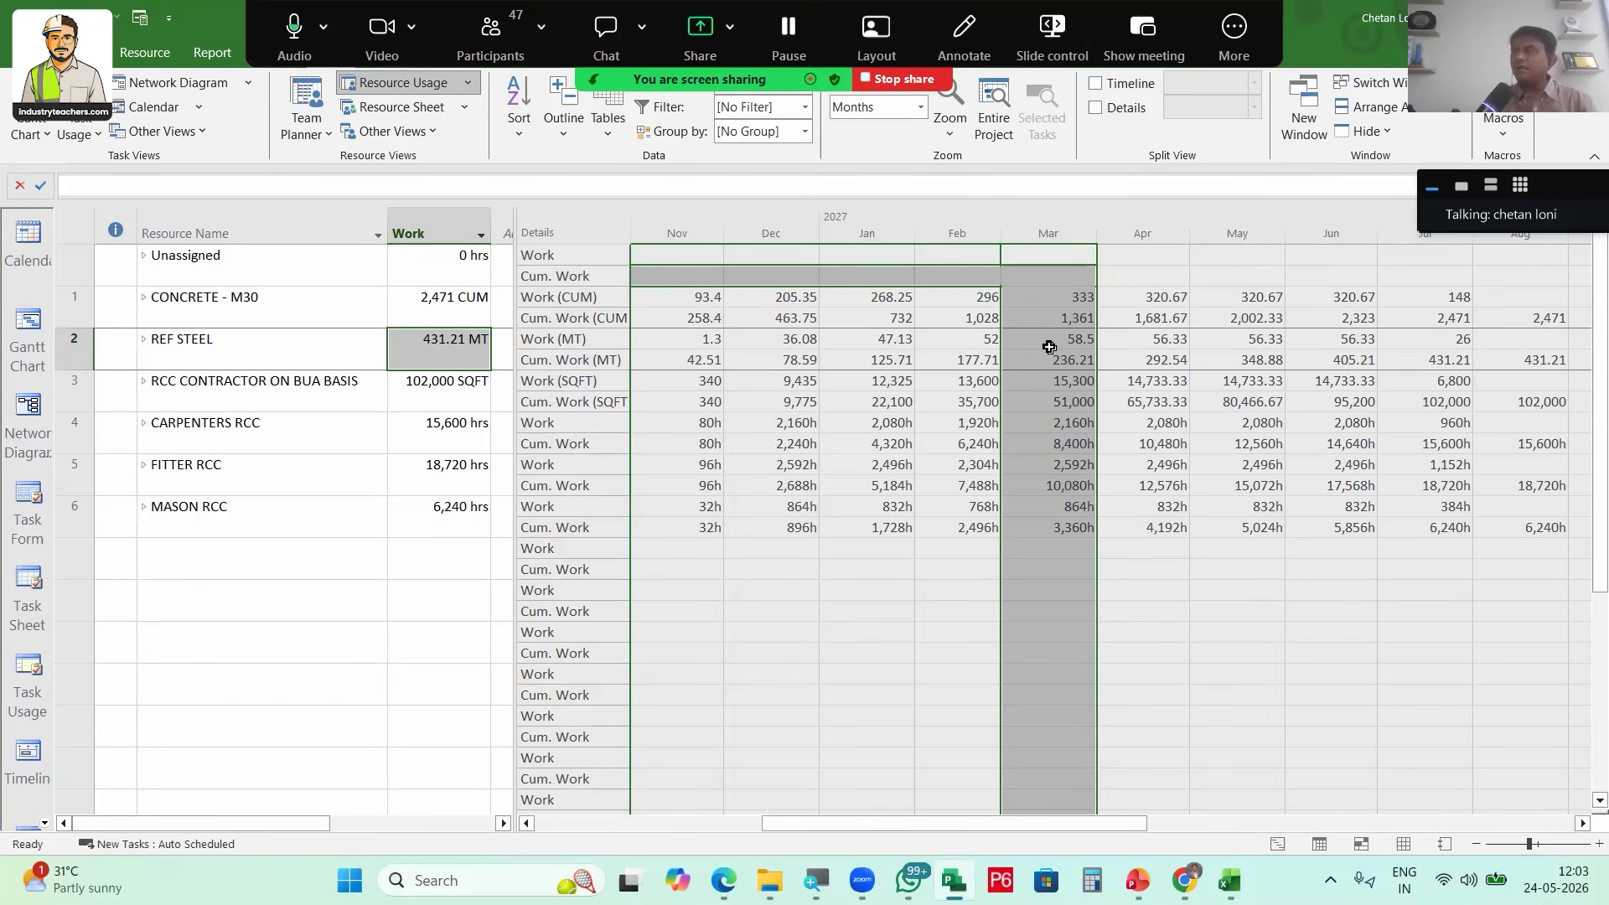
right_click(945, 310)
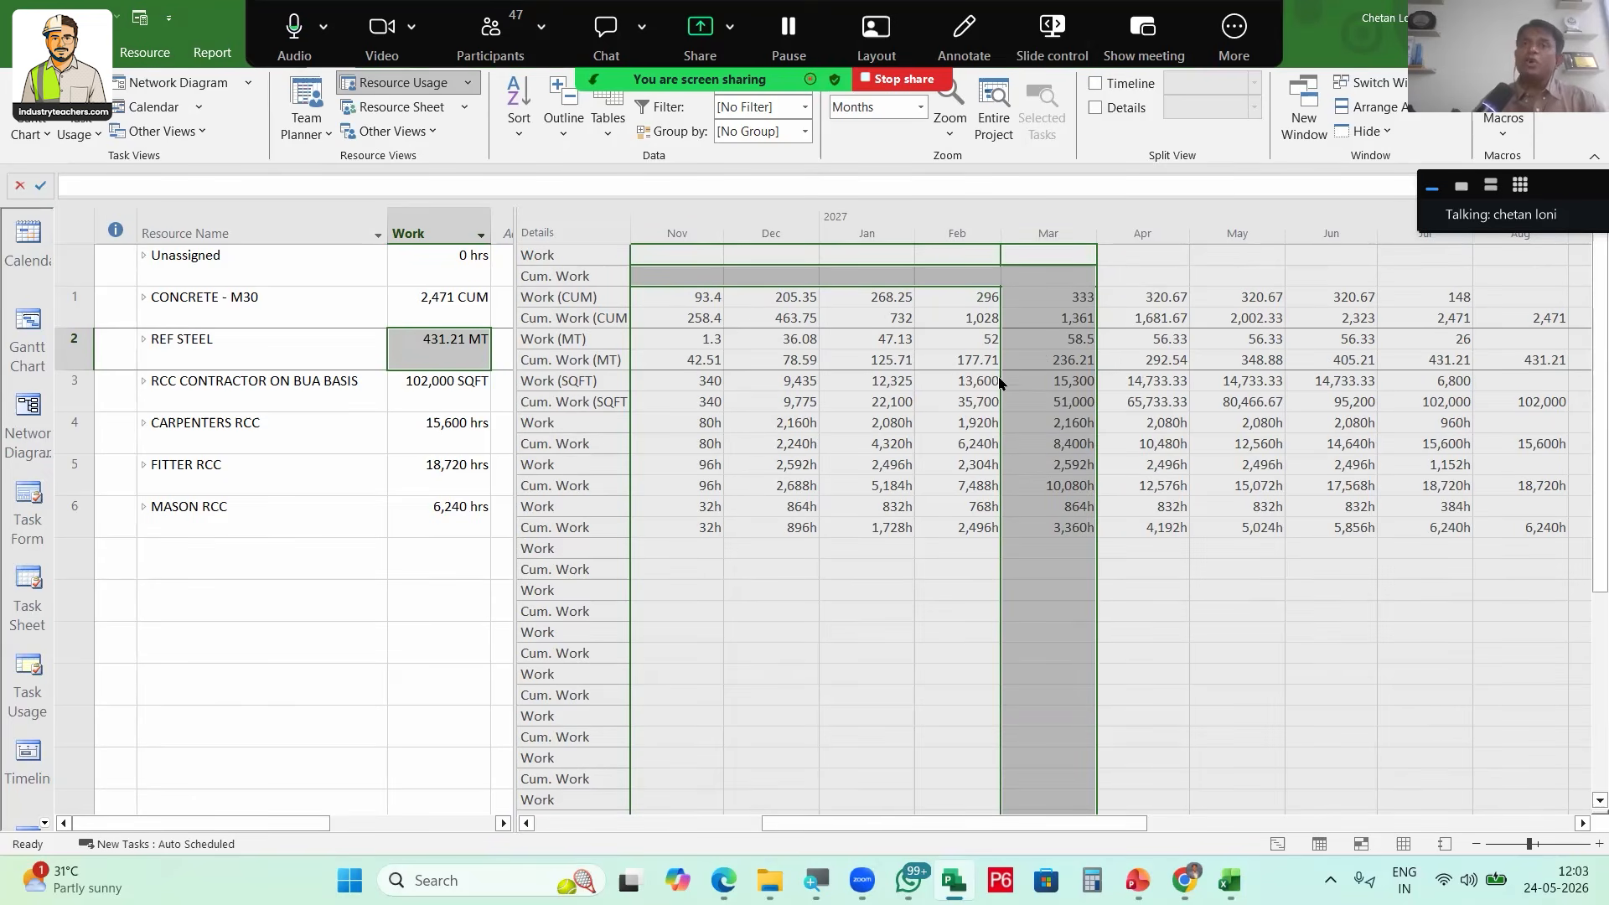
click(990, 449)
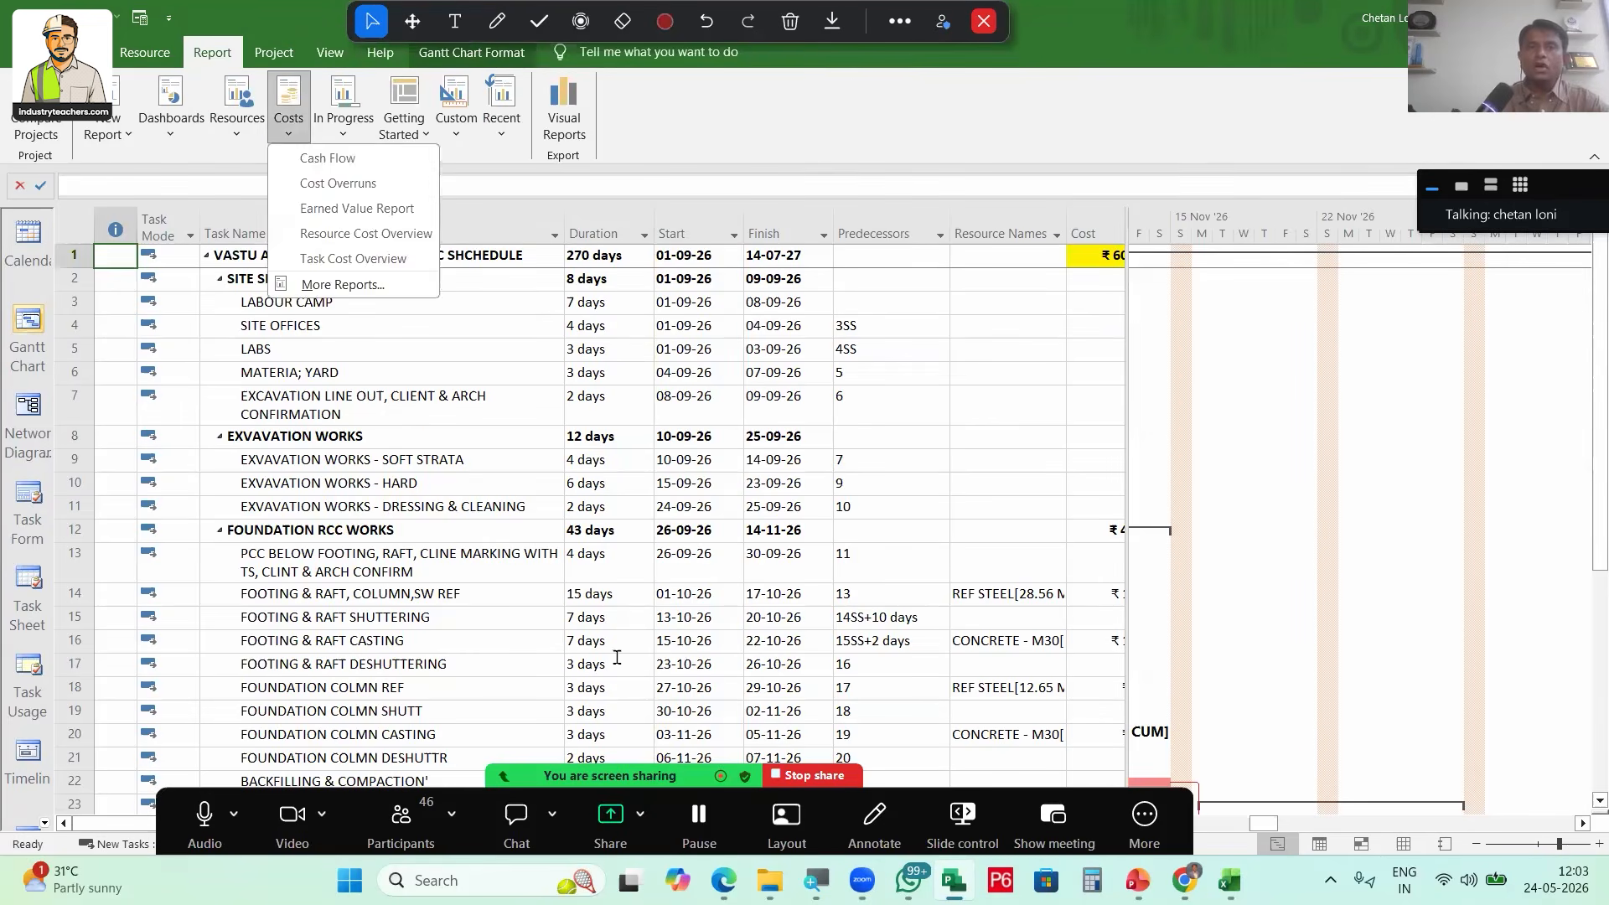
Open the Cash Flow cost report and delete the explanatory text box beside the chart
click(559, 660)
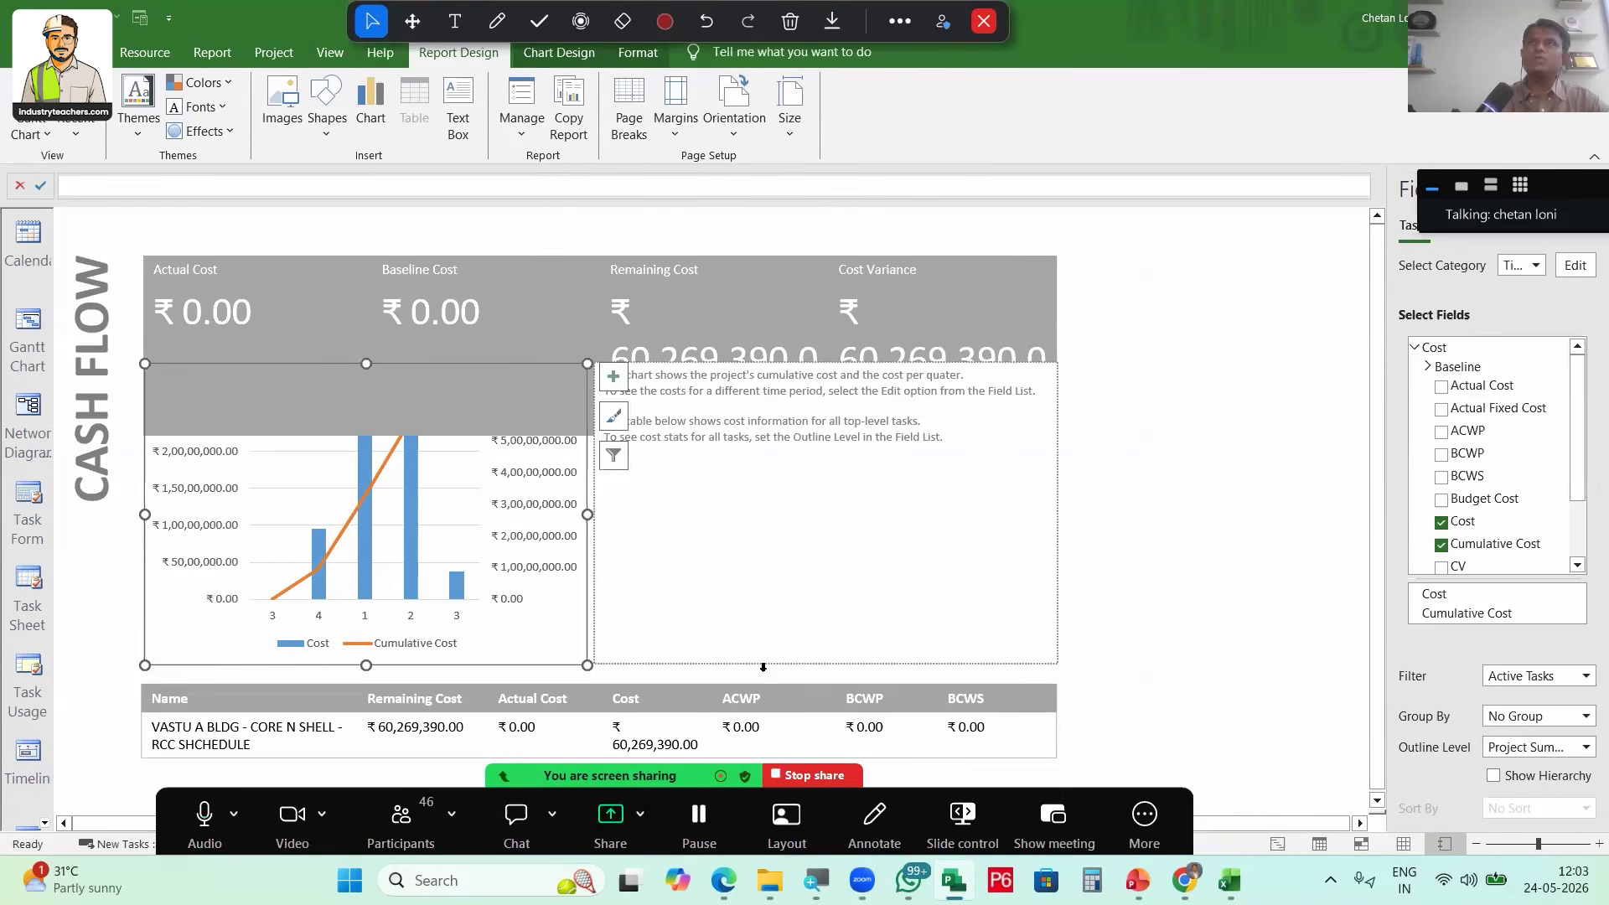
drag(1057, 573, 1123, 590)
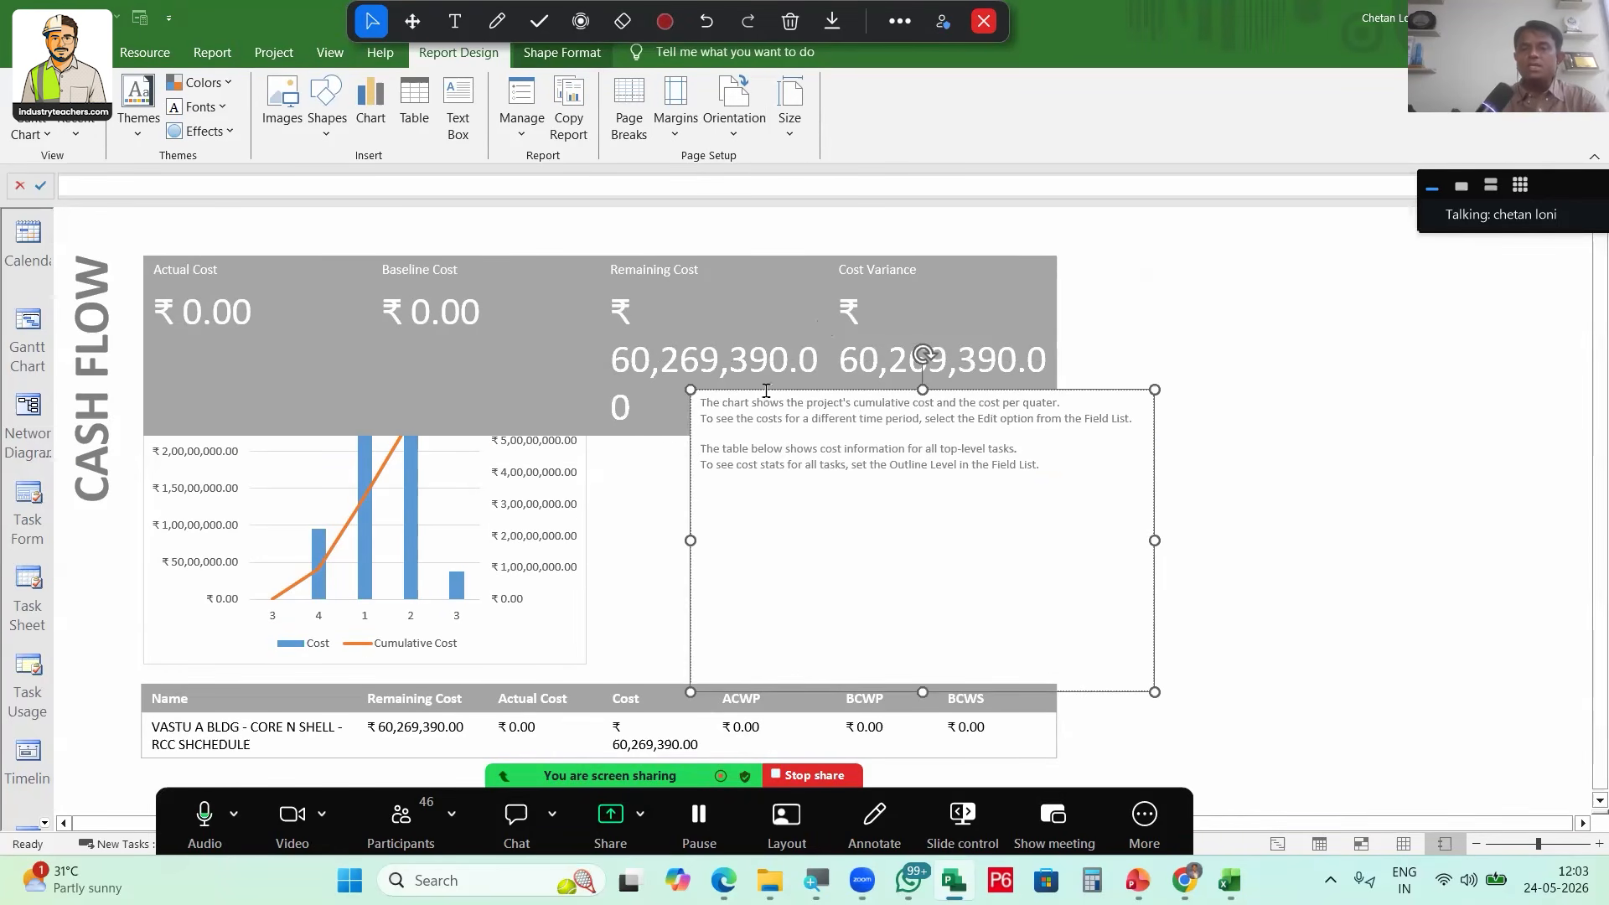
key(Delete)
Set the report's upper cost table to font size 12 and enlarge the cost chart to roughly the table's width
click(1003, 261)
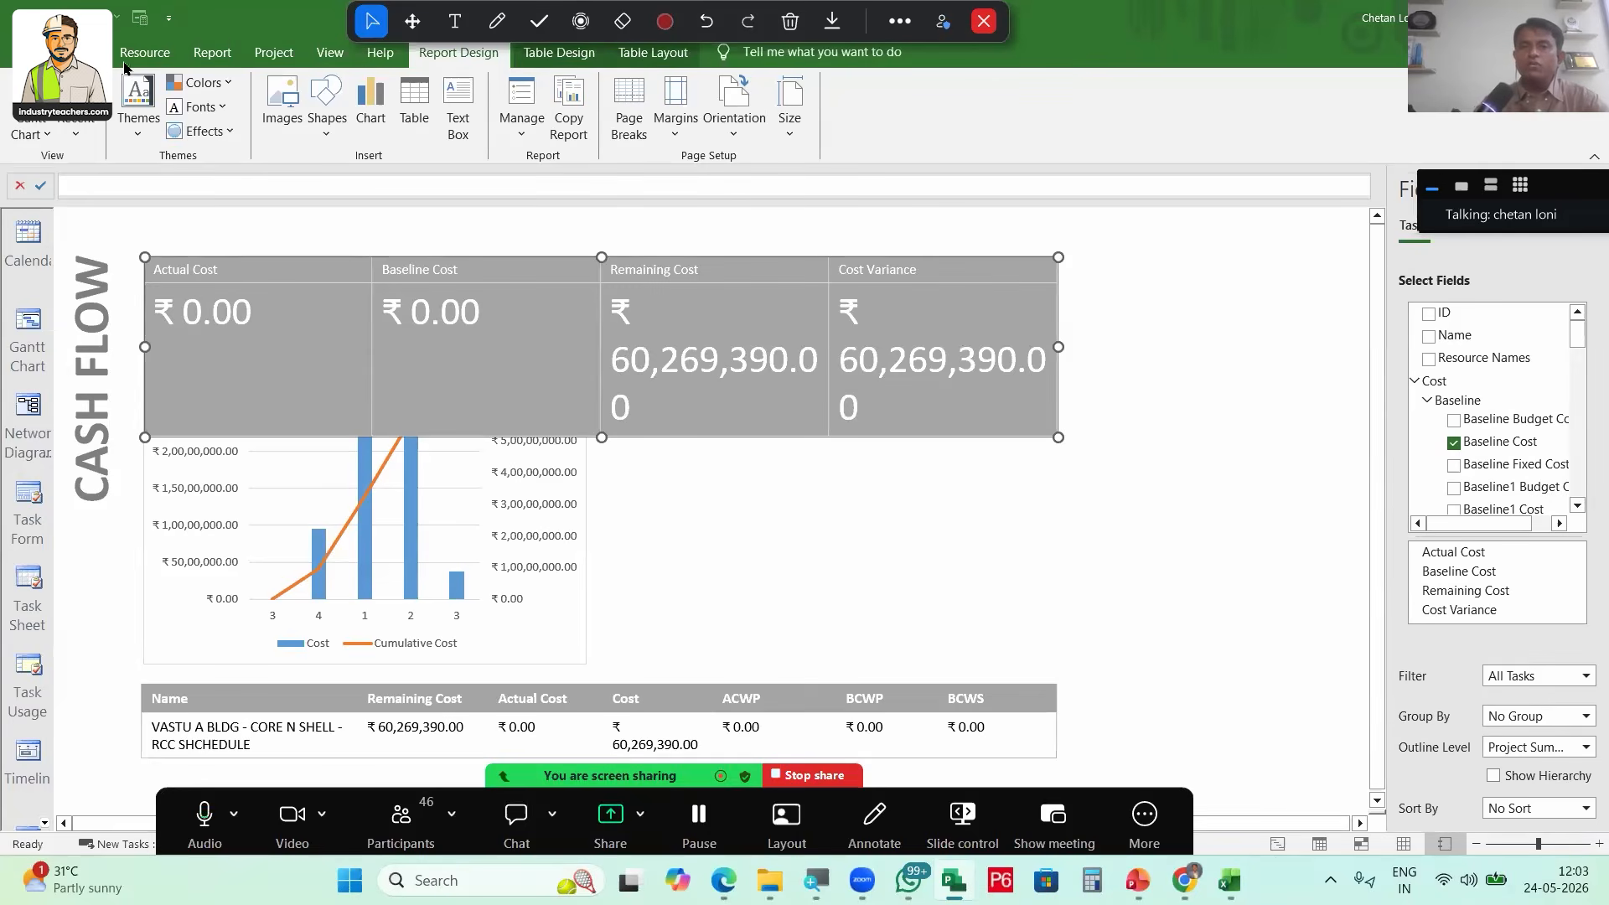
click(91, 52)
click(367, 91)
text(12)
key(Return)
drag(586, 663, 1067, 647)
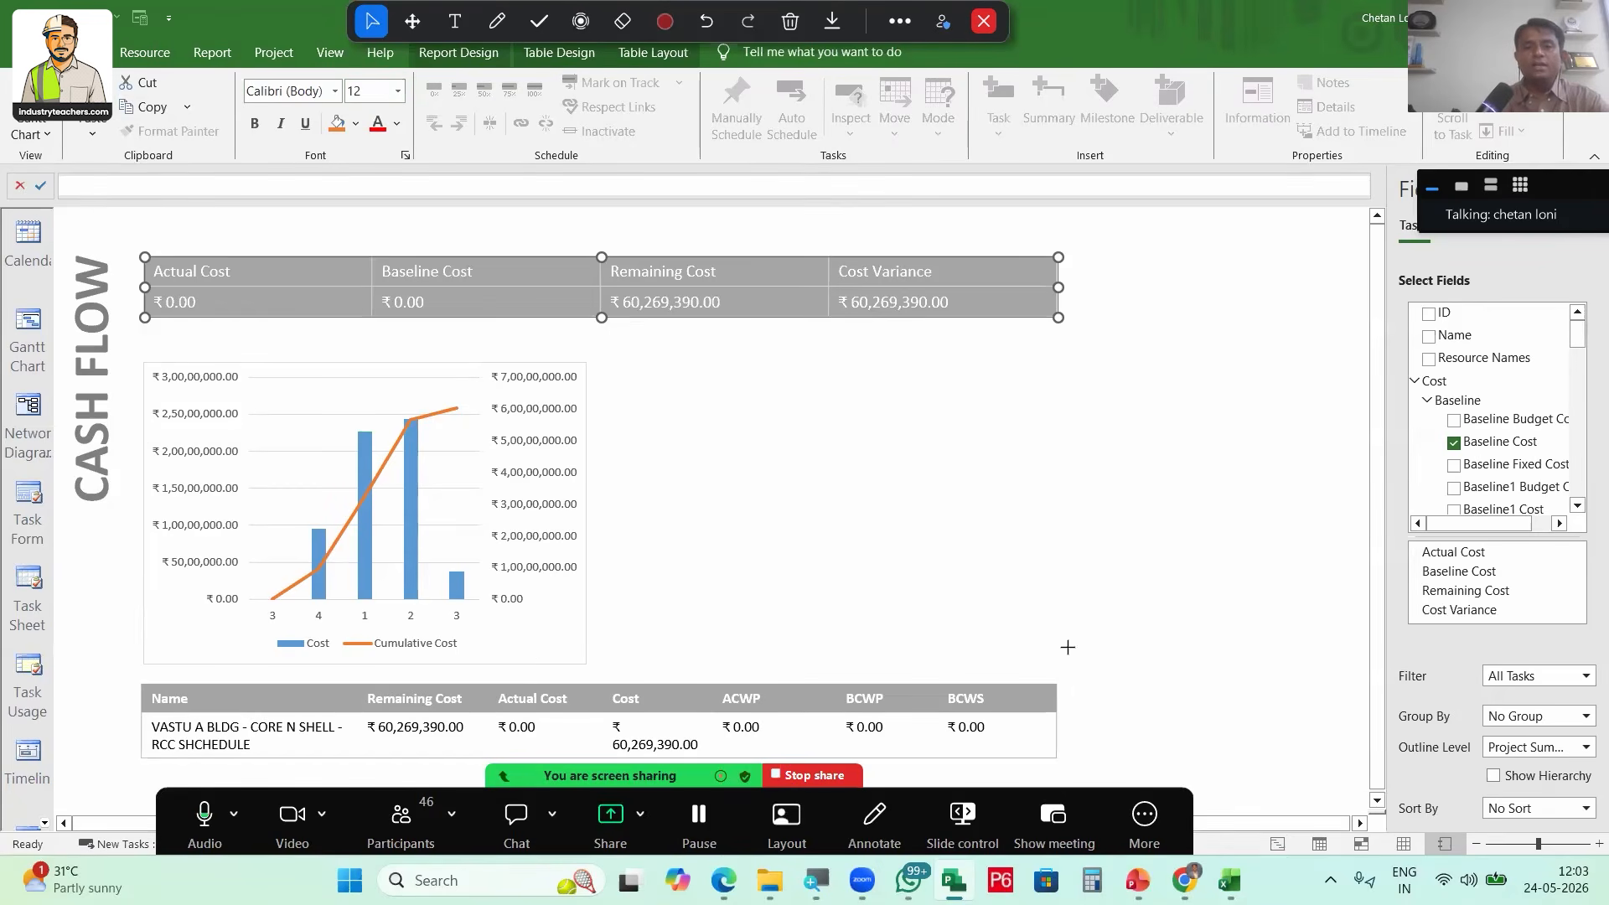
drag(607, 363, 610, 325)
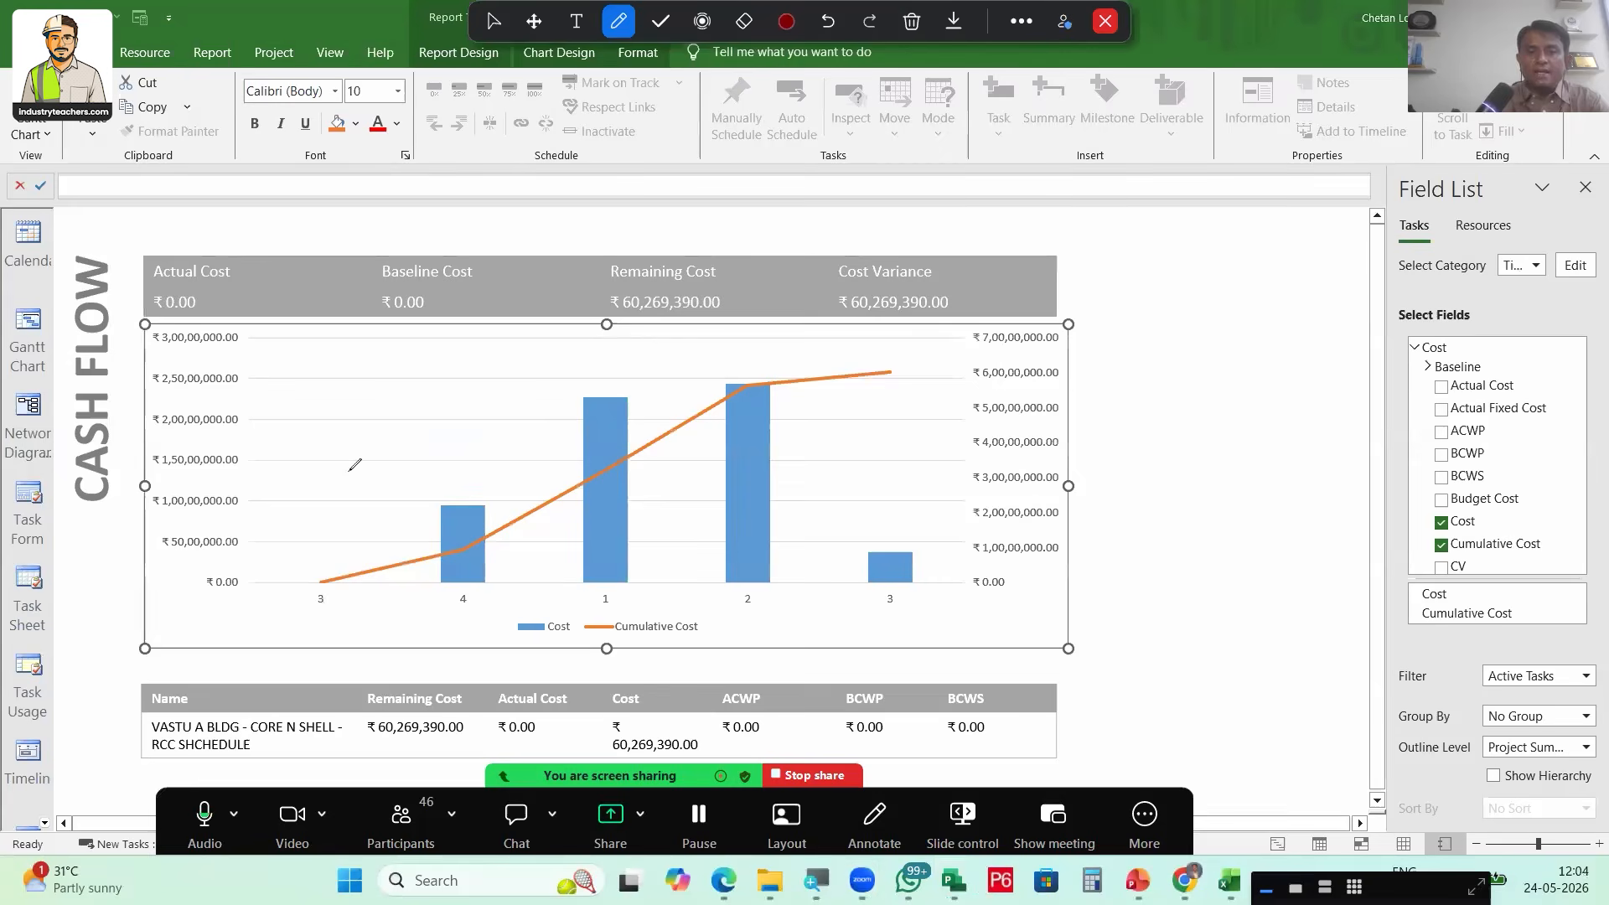
Annotate both vertical axes of the cash flow chart with arrows labelled y, tick marks and a handwritten 50L
drag(269, 305, 279, 609)
drag(258, 337, 288, 346)
drag(275, 281, 282, 316)
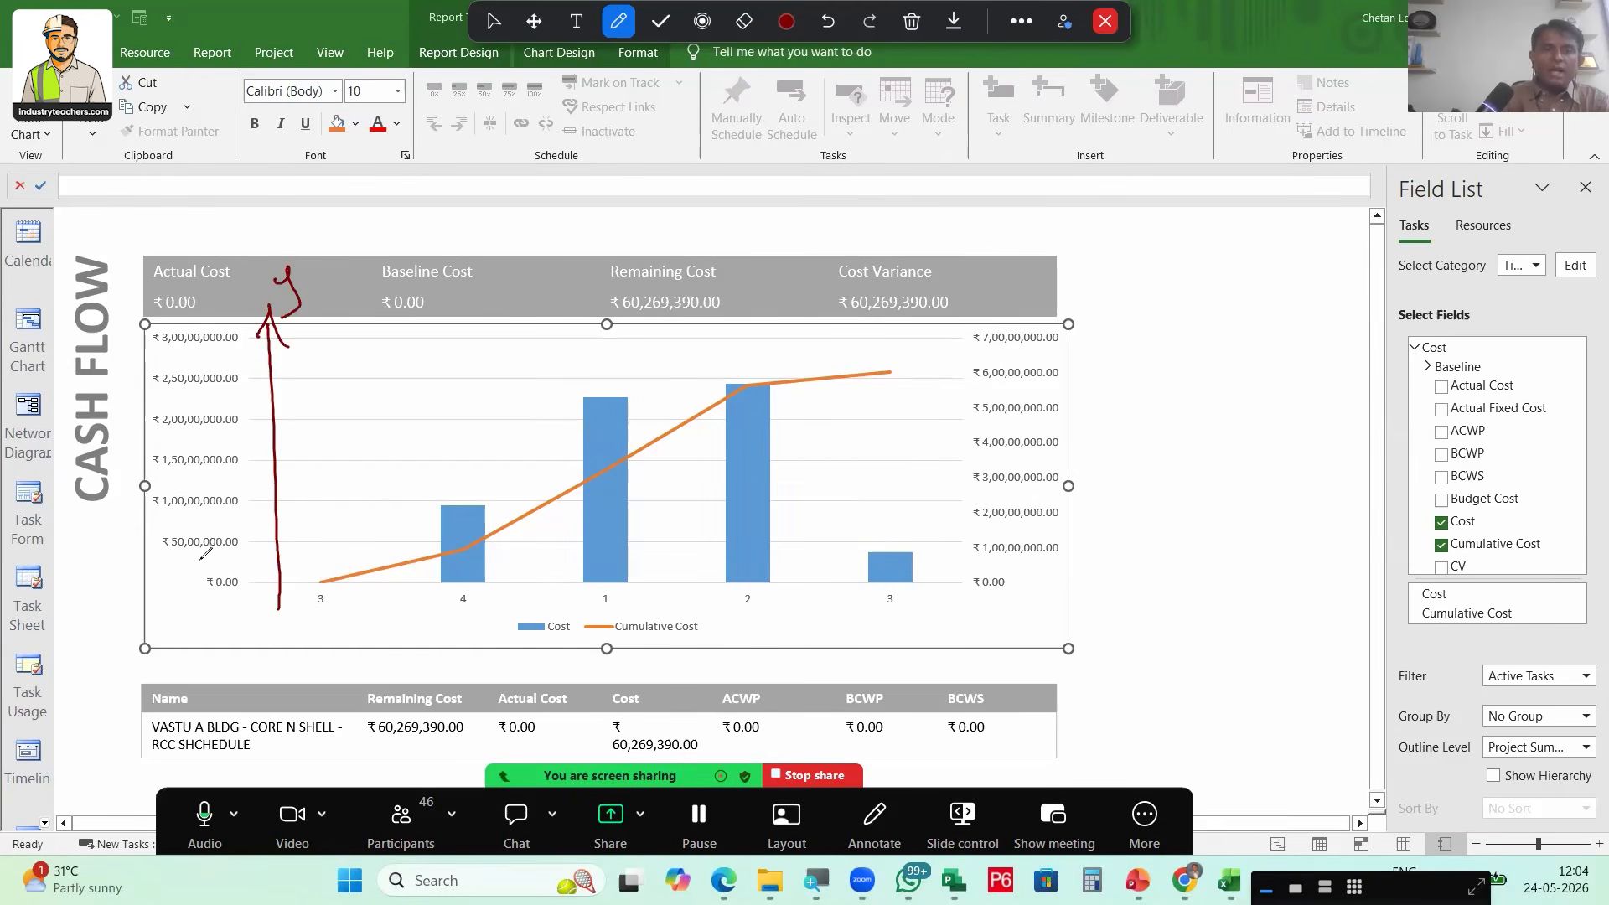
drag(214, 553, 216, 581)
mouse_move(209, 512)
mouse_down()
mouse_move(210, 540)
mouse_move(147, 587)
mouse_move(189, 558)
mouse_up()
mouse_move(955, 330)
mouse_down()
mouse_move(950, 570)
mouse_move(968, 340)
mouse_up()
mouse_move(961, 282)
mouse_down()
mouse_move(976, 289)
mouse_move(955, 306)
mouse_up()
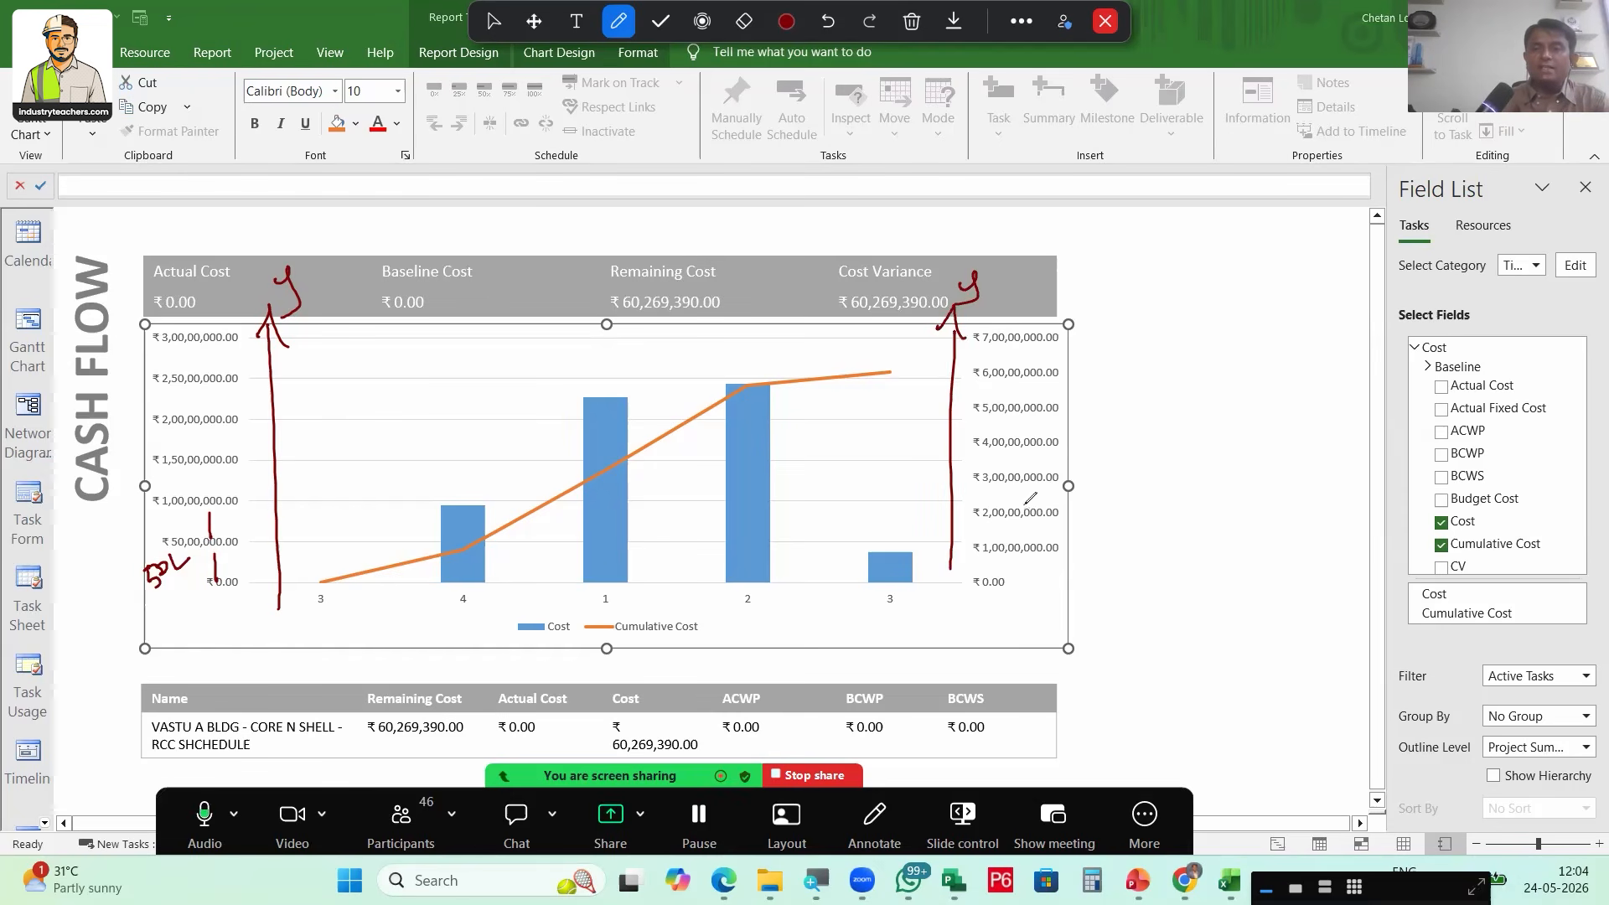
drag(991, 516, 991, 537)
drag(996, 484, 994, 504)
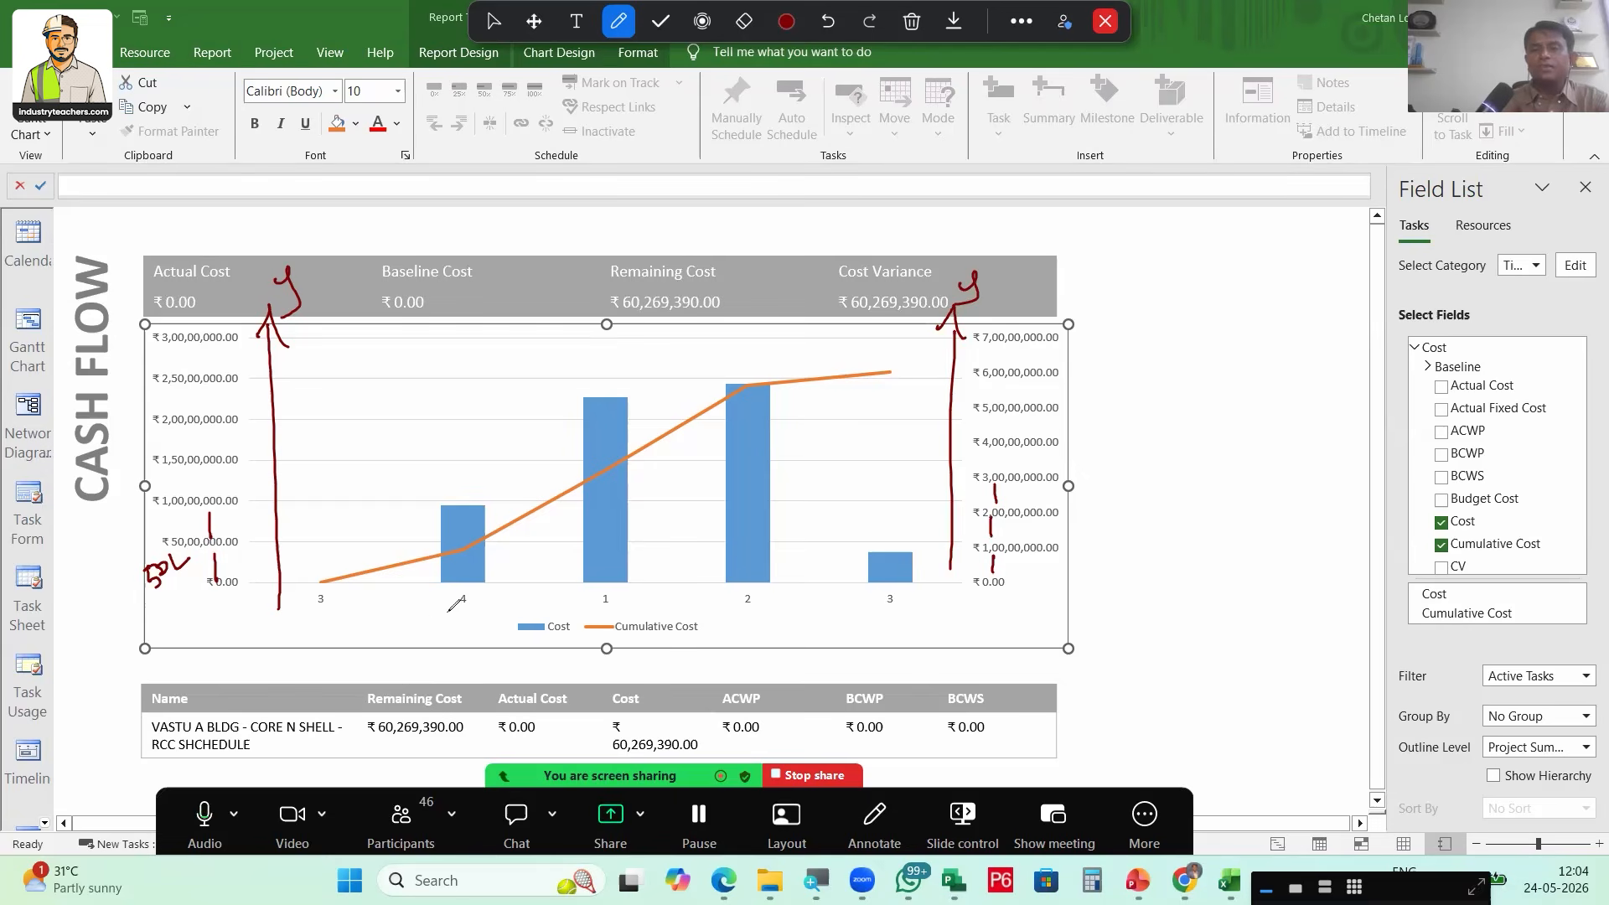
Circle and underline the chart's horizontal axis periods and handwrite Q and M beneath them
mouse_move(537, 593)
mouse_down()
mouse_move(494, 577)
mouse_move(645, 655)
mouse_move(695, 558)
mouse_move(469, 575)
mouse_up()
drag(326, 629, 364, 620)
drag(458, 624, 490, 614)
drag(604, 613, 641, 605)
drag(753, 620, 789, 614)
drag(887, 619, 922, 610)
mouse_move(892, 622)
mouse_down()
mouse_move(911, 618)
mouse_move(829, 632)
mouse_move(856, 650)
mouse_up()
mouse_move(948, 668)
mouse_down()
mouse_move(965, 652)
mouse_move(987, 668)
mouse_up()
Circle the Field List heading and its Edit option with the annotation pen, and clear all the drawings
mouse_move(1449, 166)
mouse_down()
mouse_move(1512, 179)
mouse_move(1511, 216)
mouse_move(1500, 172)
mouse_up()
drag(1579, 240, 1566, 244)
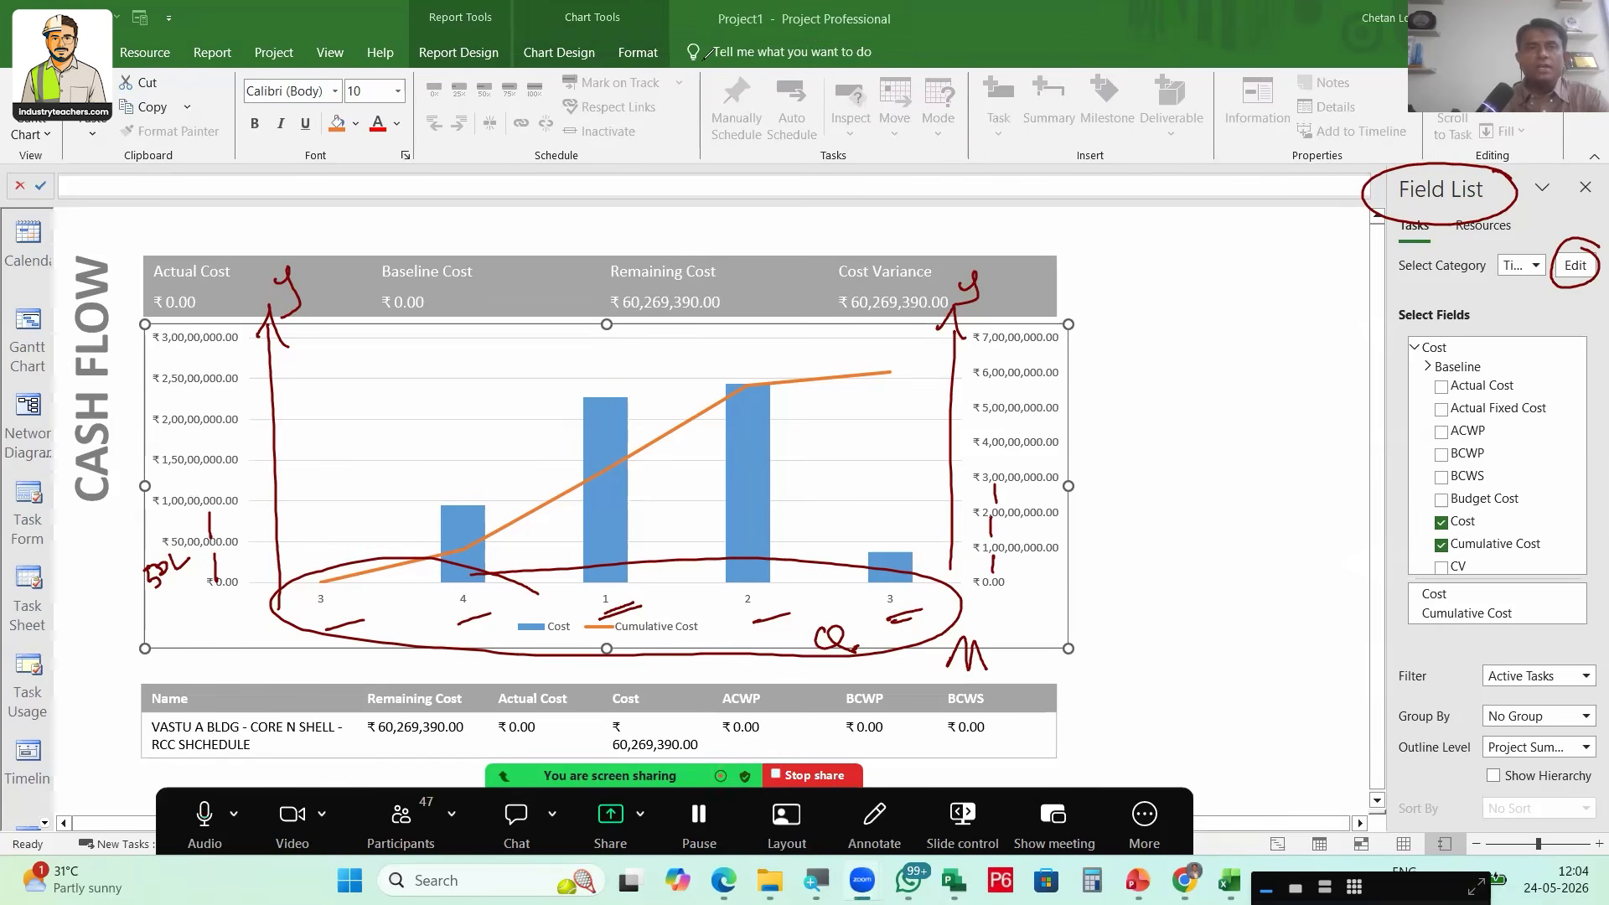
click(912, 21)
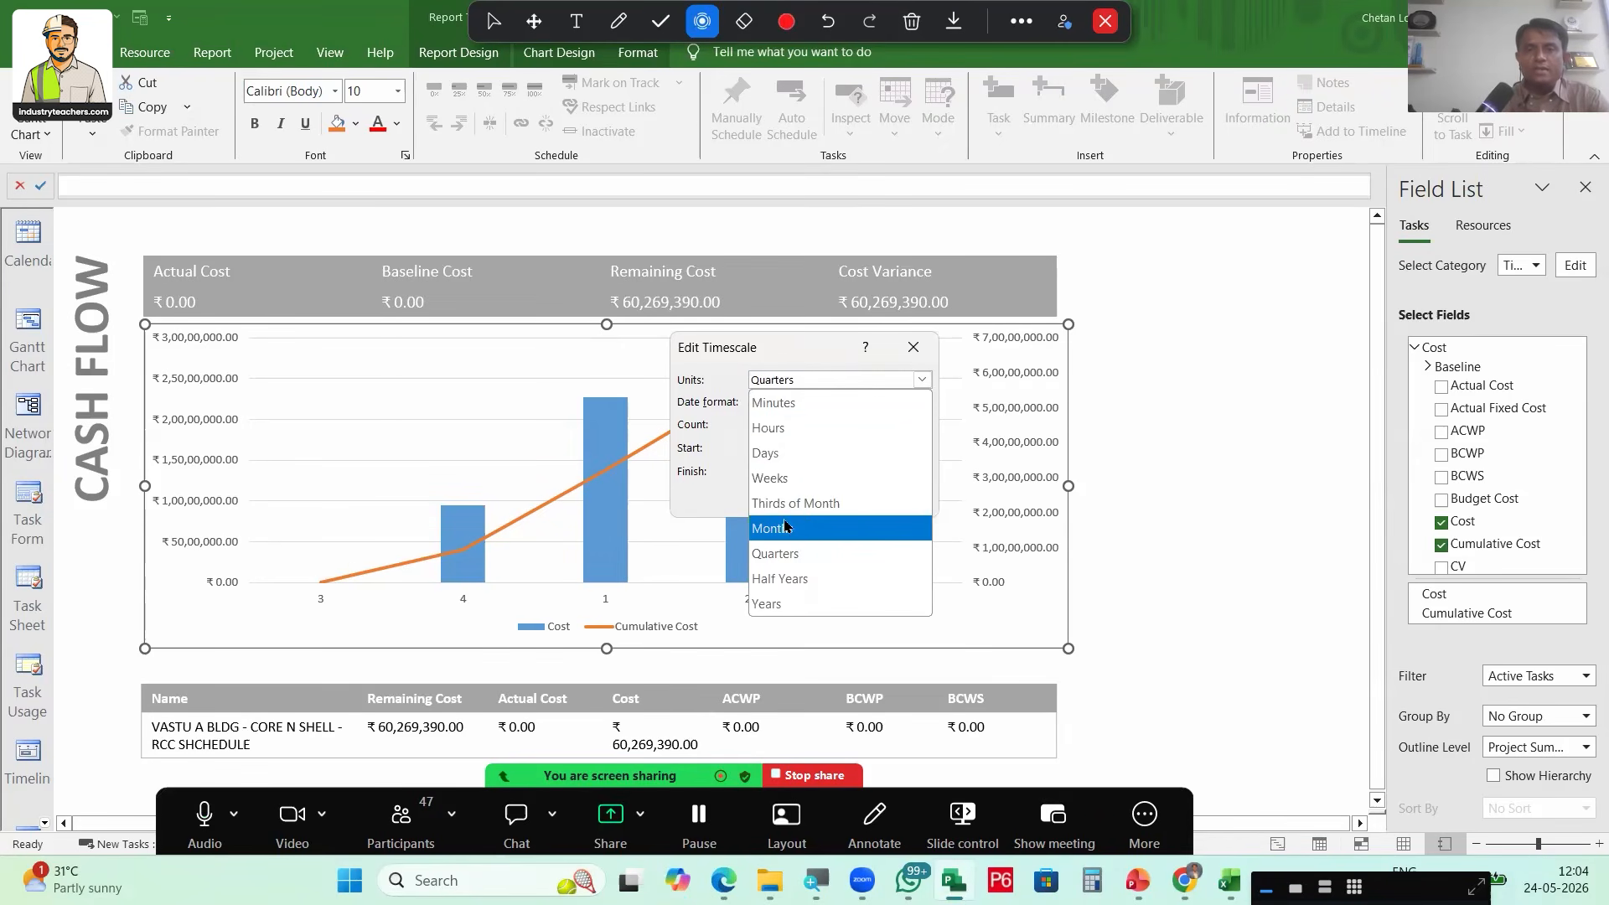
Set the cash flow chart's timescale to Months with abbreviated month and two-digit year labels, and enlarge the chart beyond the table's width
click(771, 527)
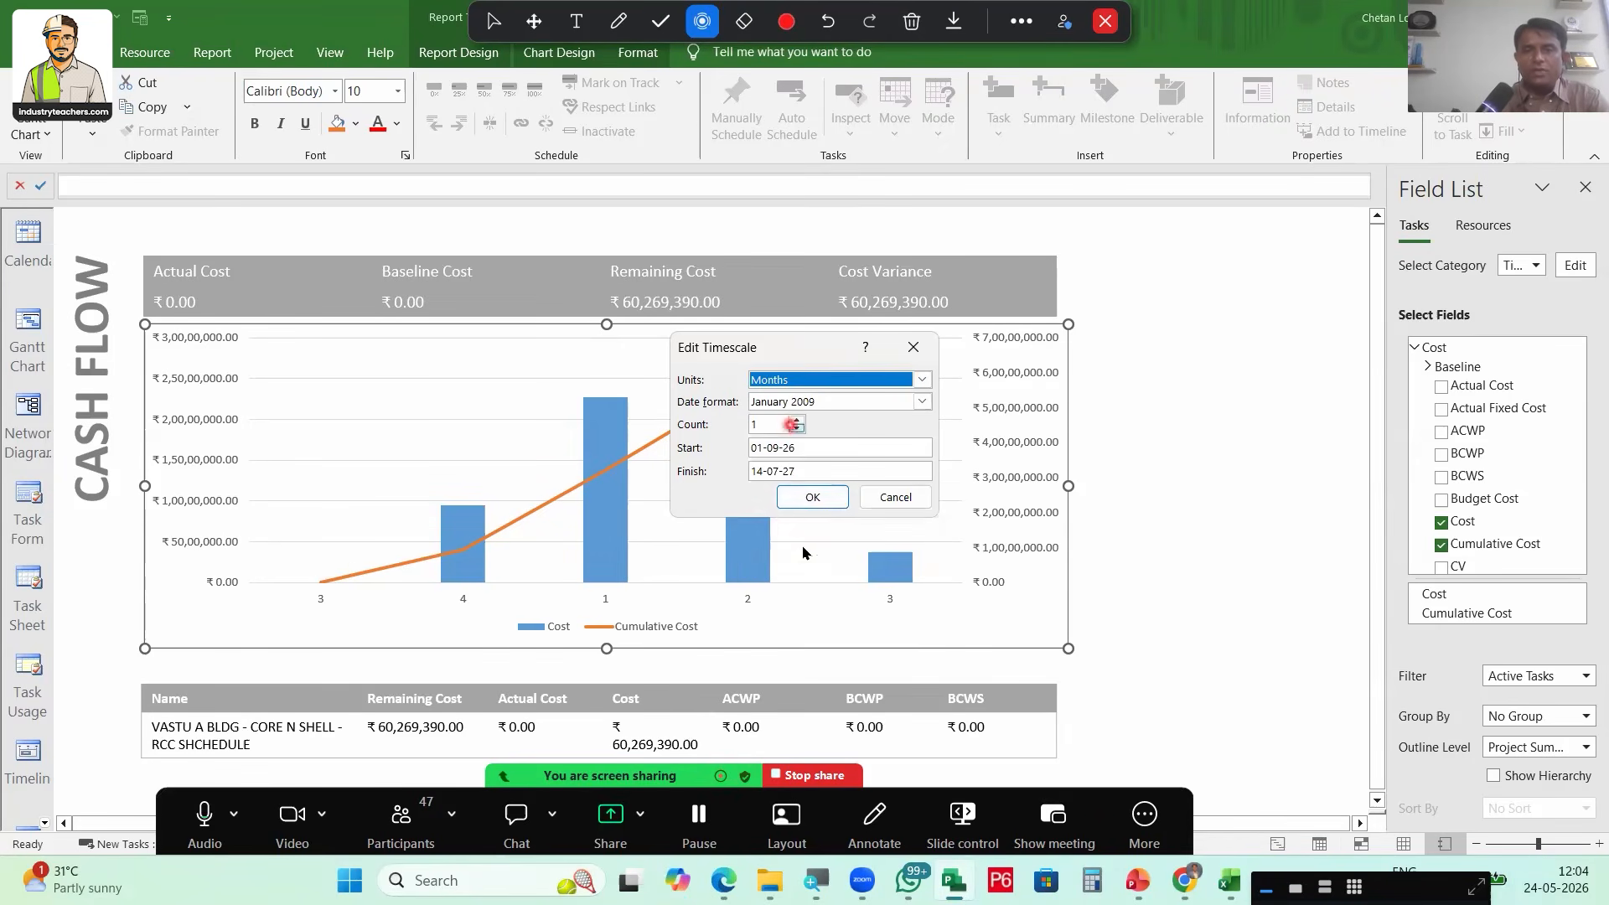
click(922, 401)
click(769, 449)
click(817, 495)
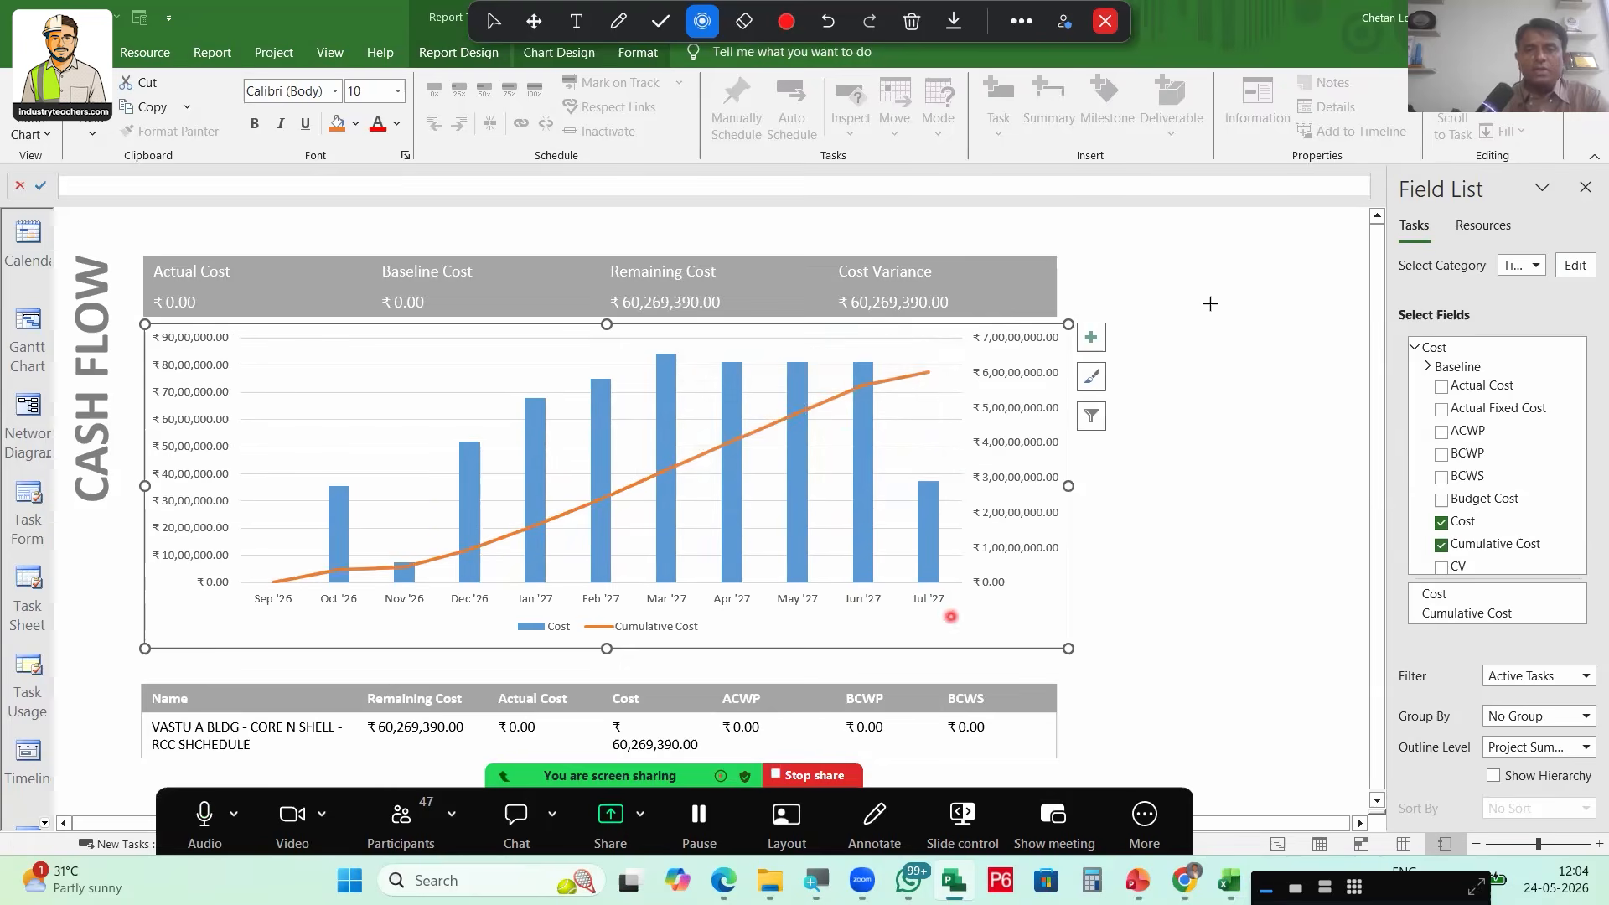
drag(1069, 325, 1208, 306)
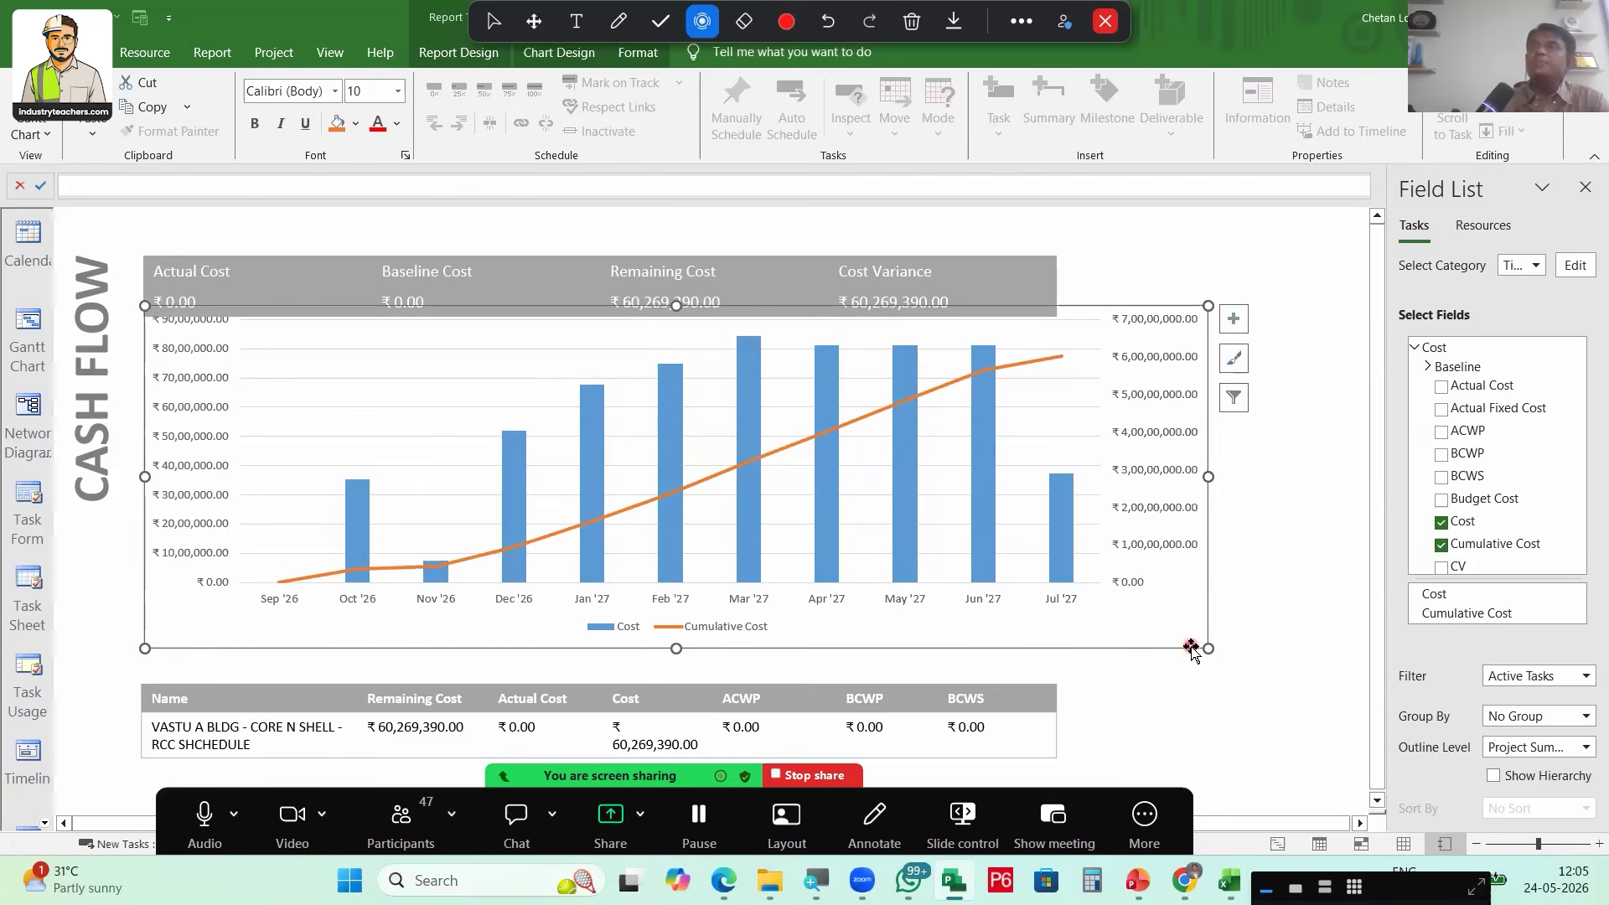
Draw a blue annotation line from the top of the Mar '27 cost bar to the primary cost axis and handwrite 78L above it
click(786, 21)
click(856, 162)
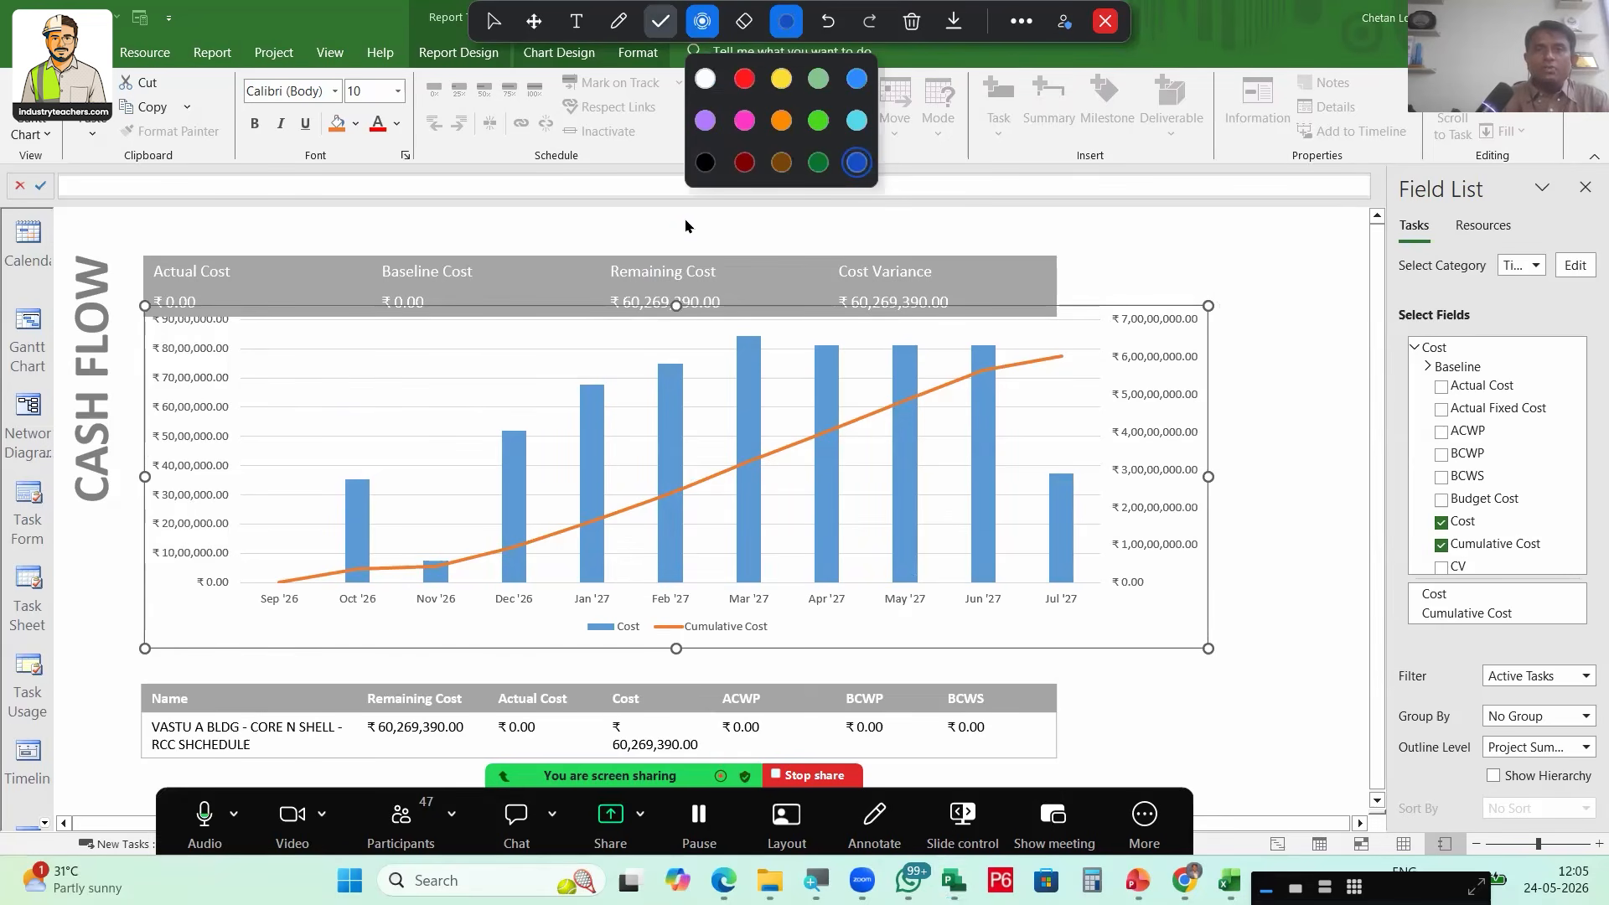
click(618, 21)
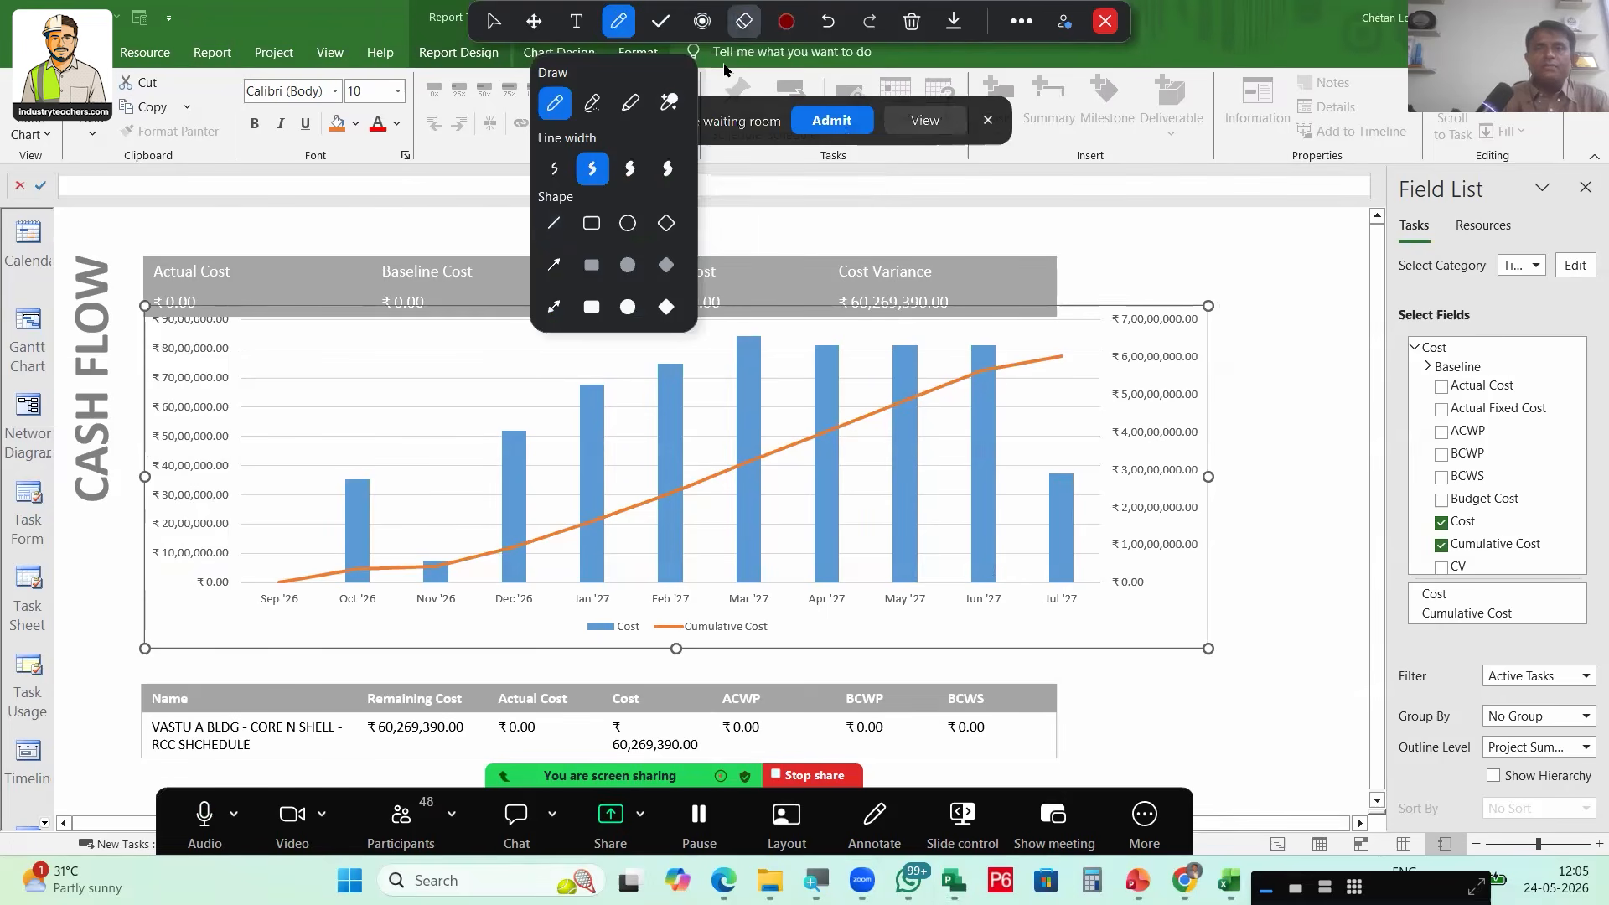
click(786, 21)
click(857, 162)
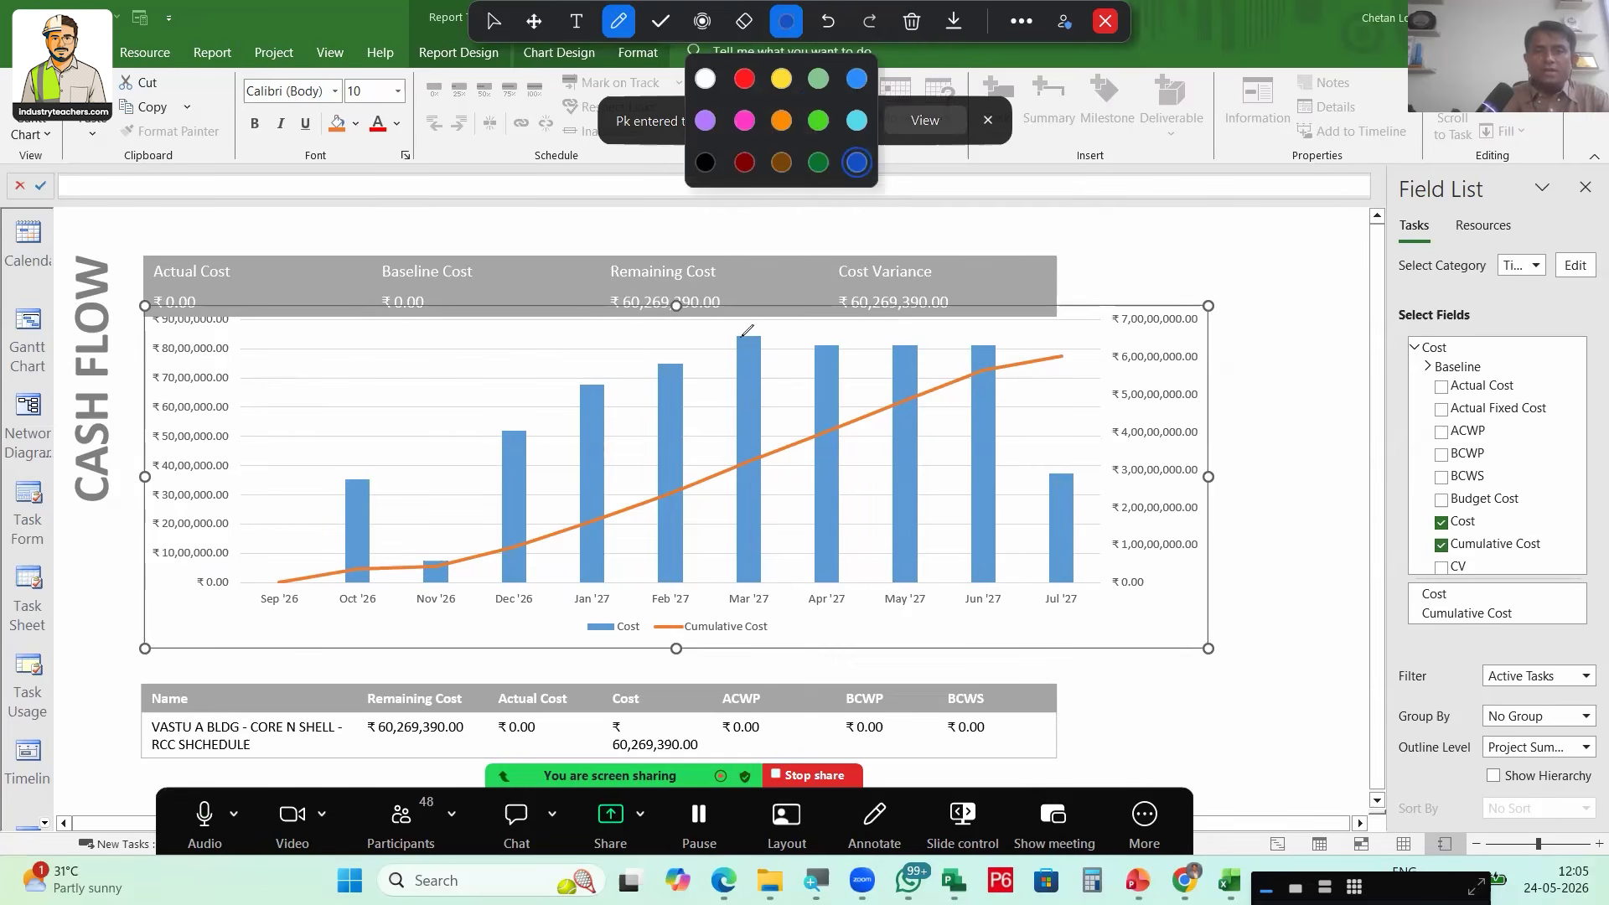
drag(736, 339, 218, 359)
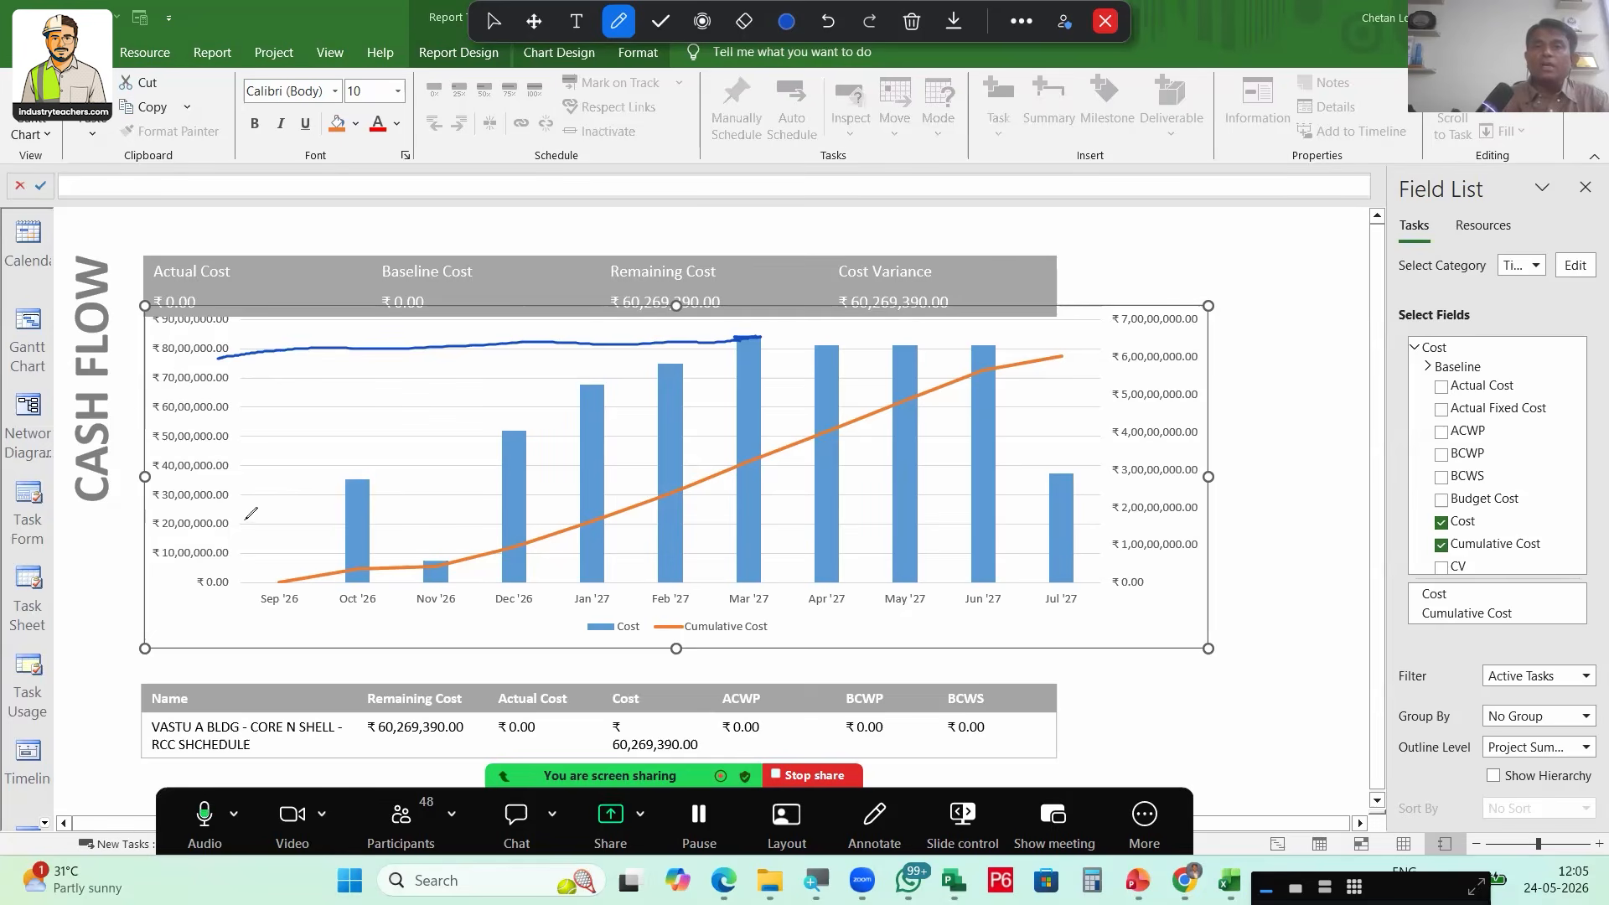
drag(235, 336, 238, 347)
drag(255, 330, 255, 332)
drag(265, 325, 285, 329)
drag(214, 358, 250, 353)
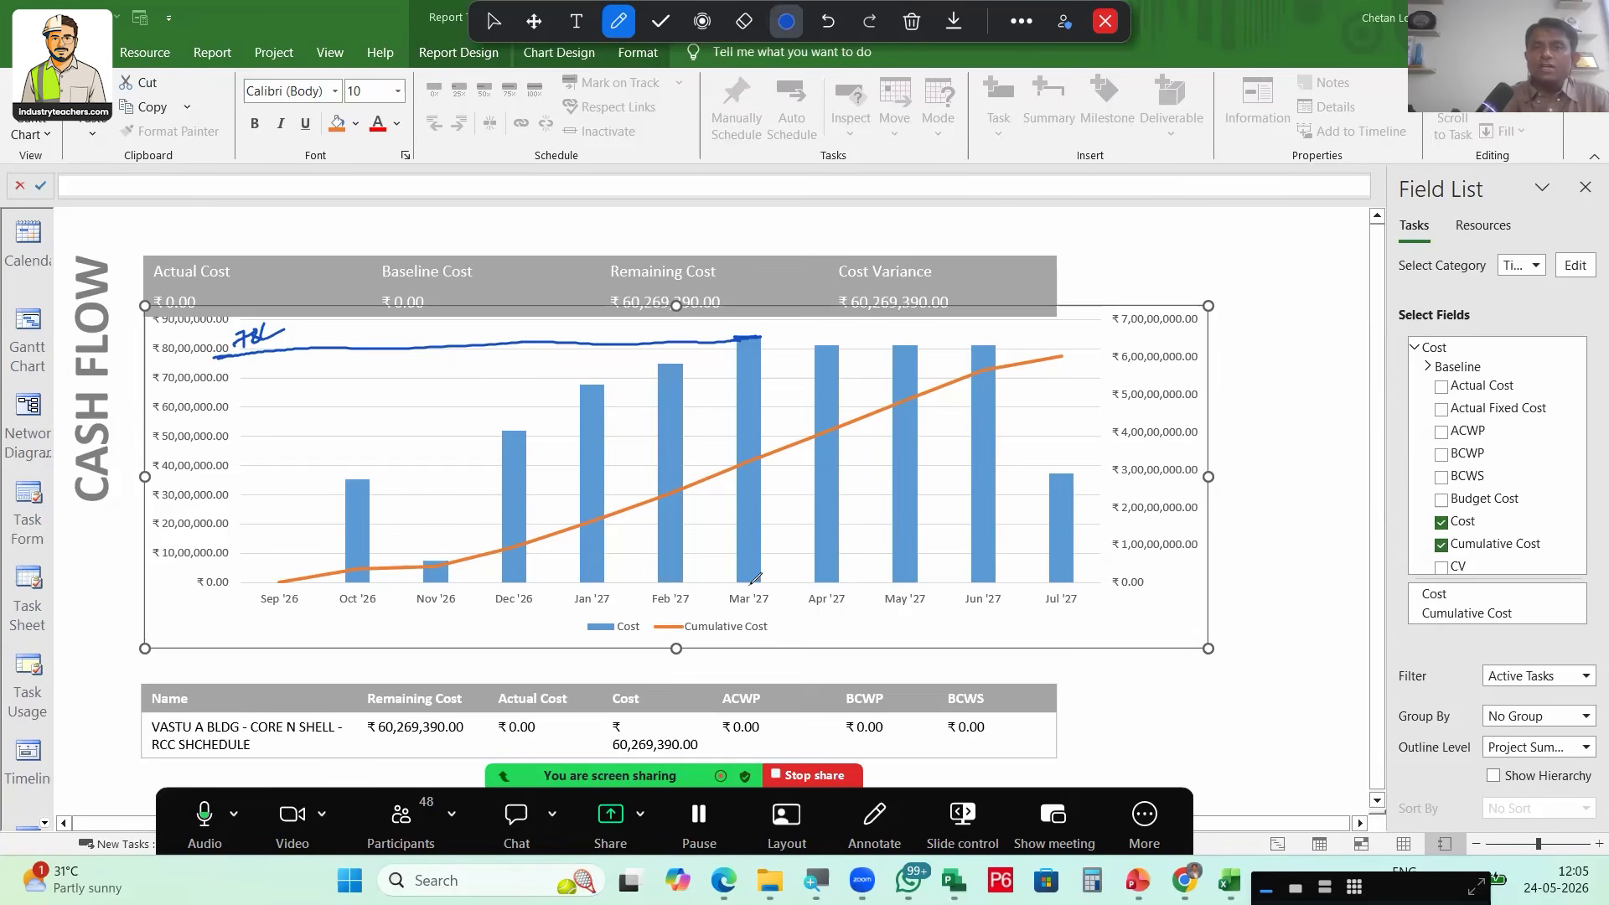
Trace the Mar '27 cumulative cost in orange to the secondary axis with a circled 3.1, and clear and close the annotations
click(786, 22)
click(781, 120)
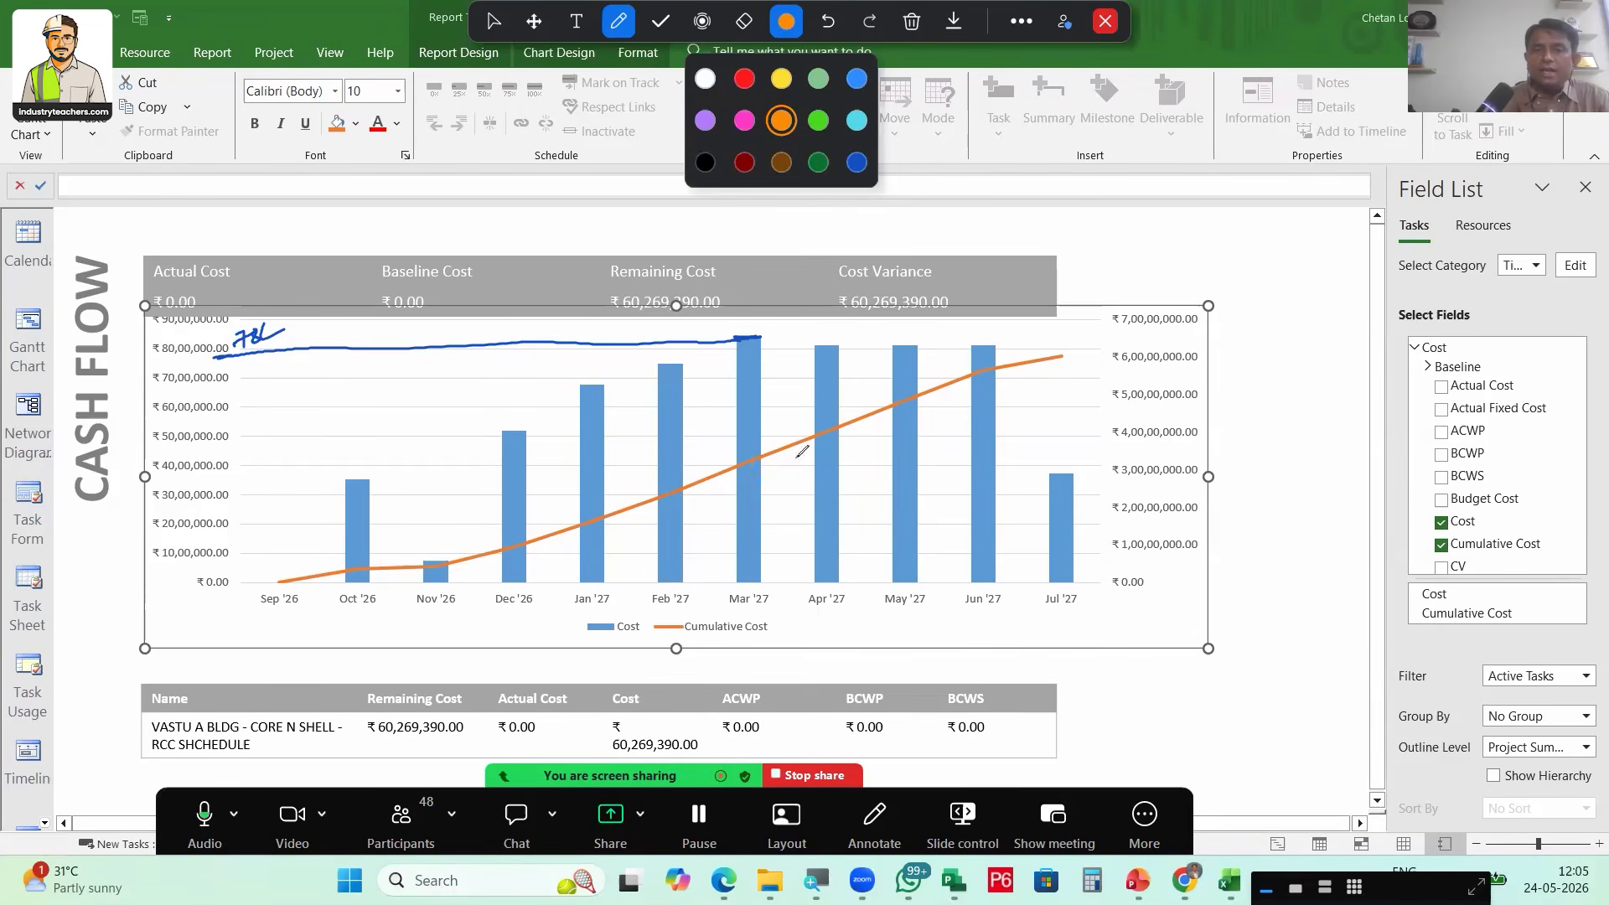
click(746, 463)
drag(748, 464, 1111, 462)
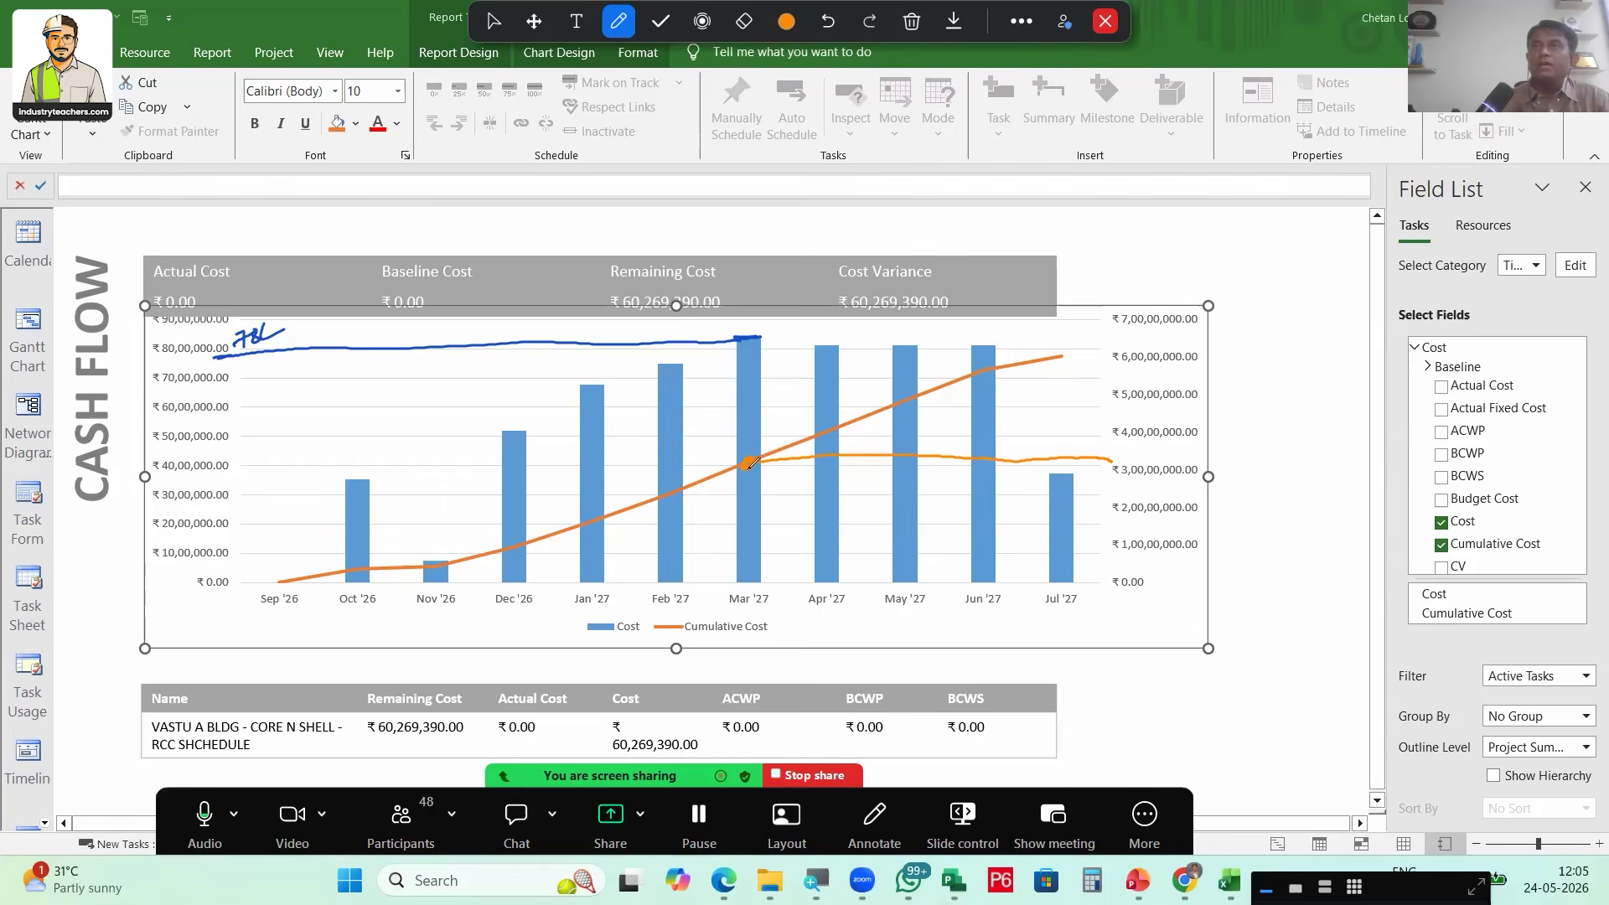
drag(1126, 453, 1133, 466)
drag(1180, 415, 1118, 418)
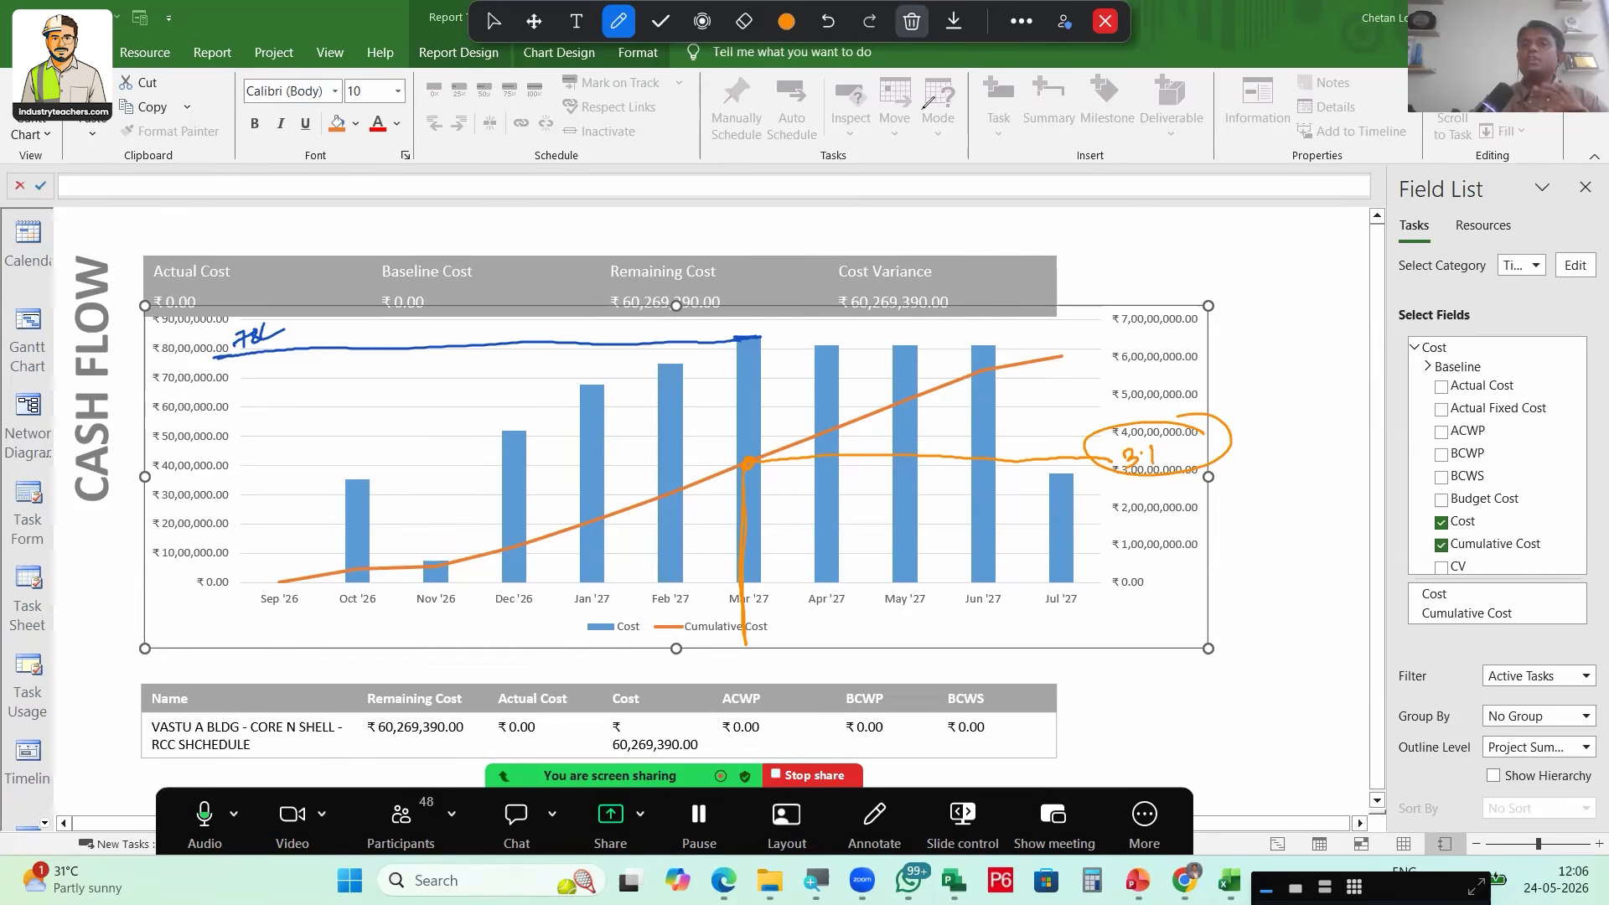
click(912, 21)
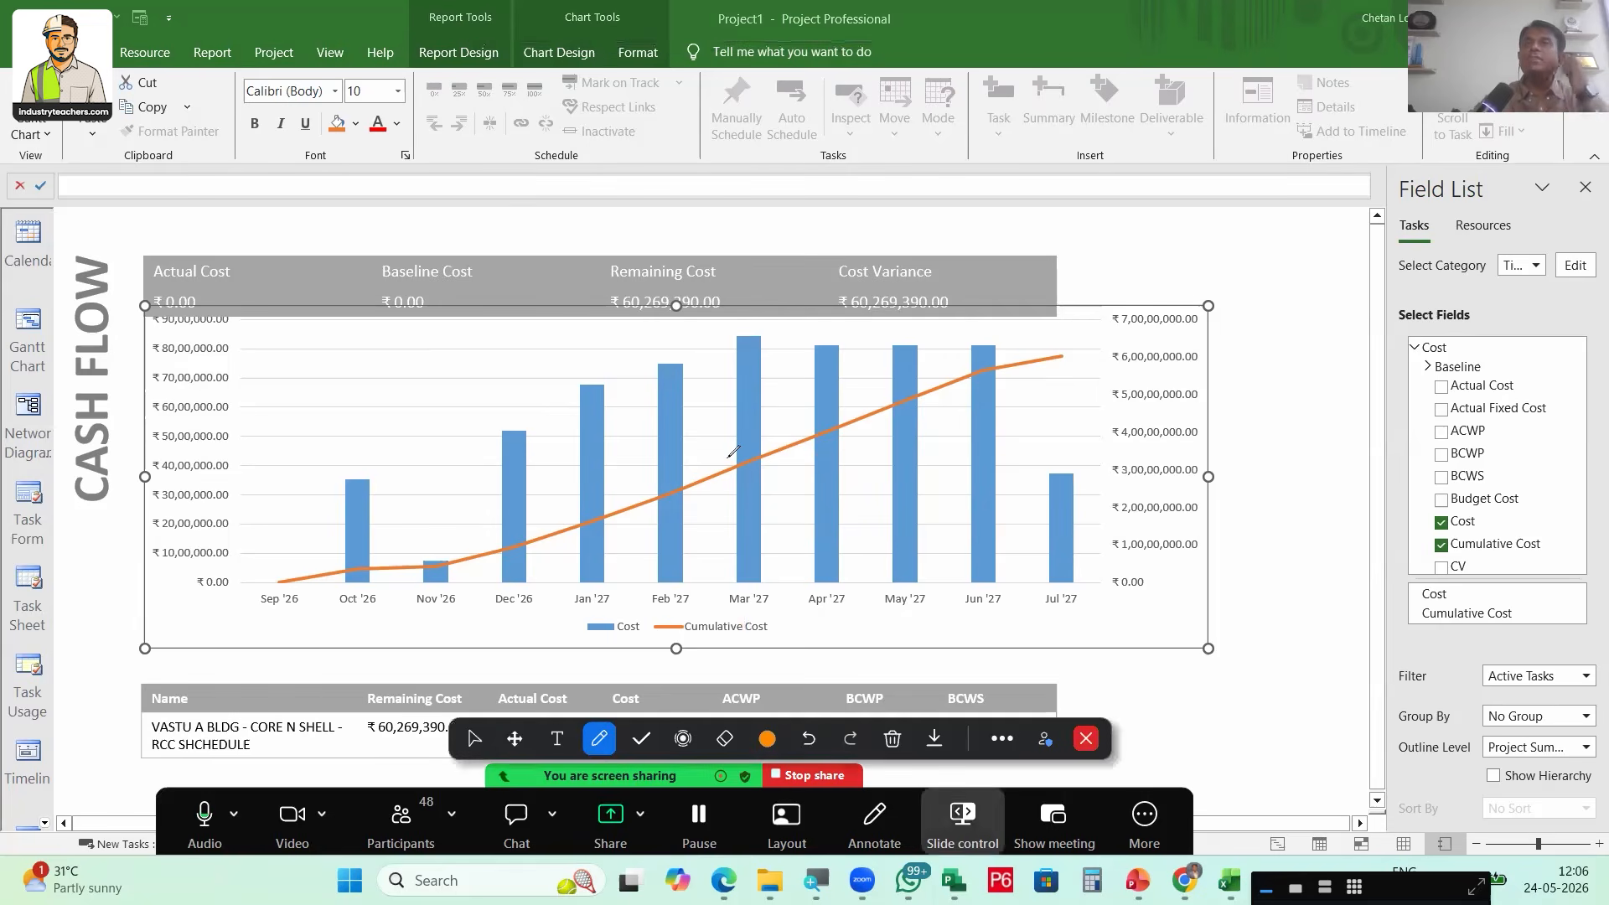
click(1086, 738)
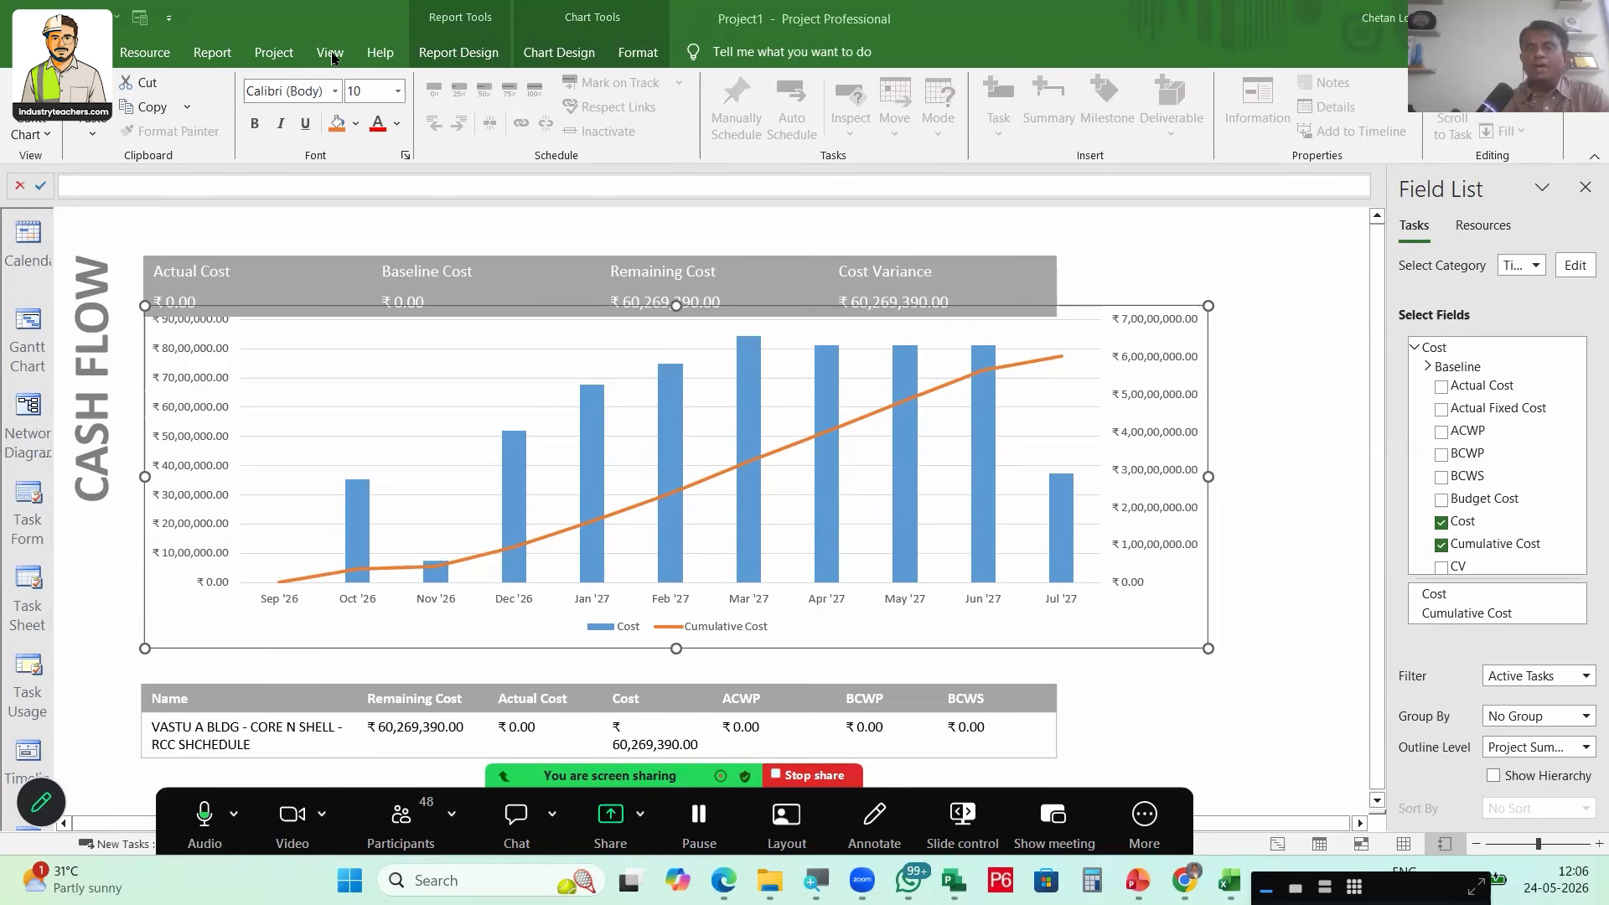
Generate the Cash Flow Report visual report in Excel with usage data at the Months level
click(211, 51)
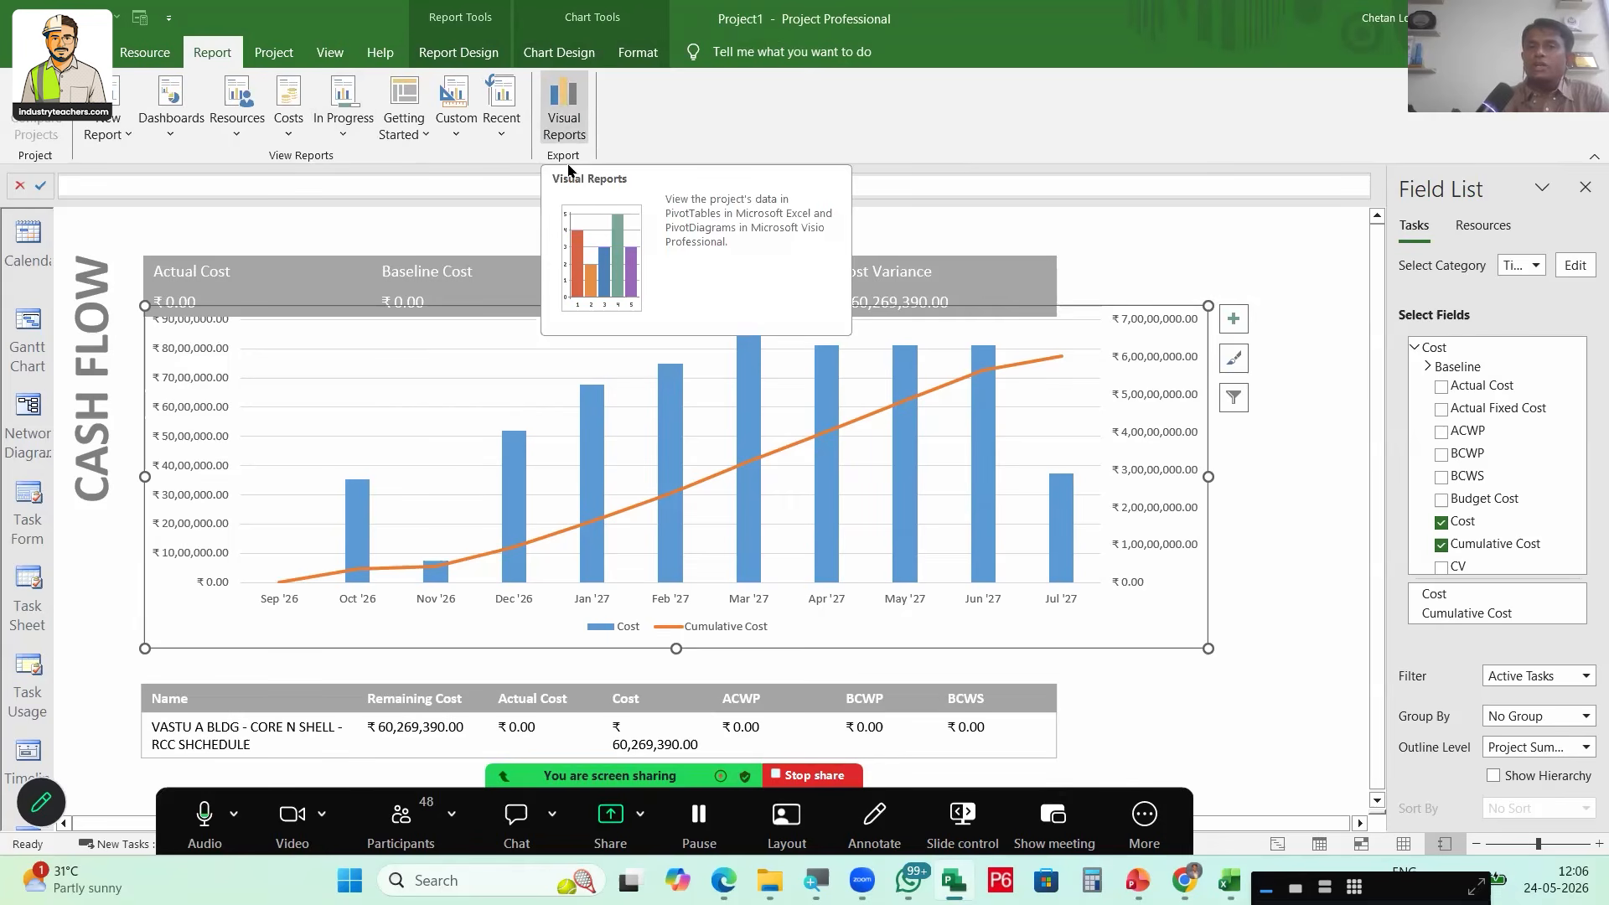
click(563, 109)
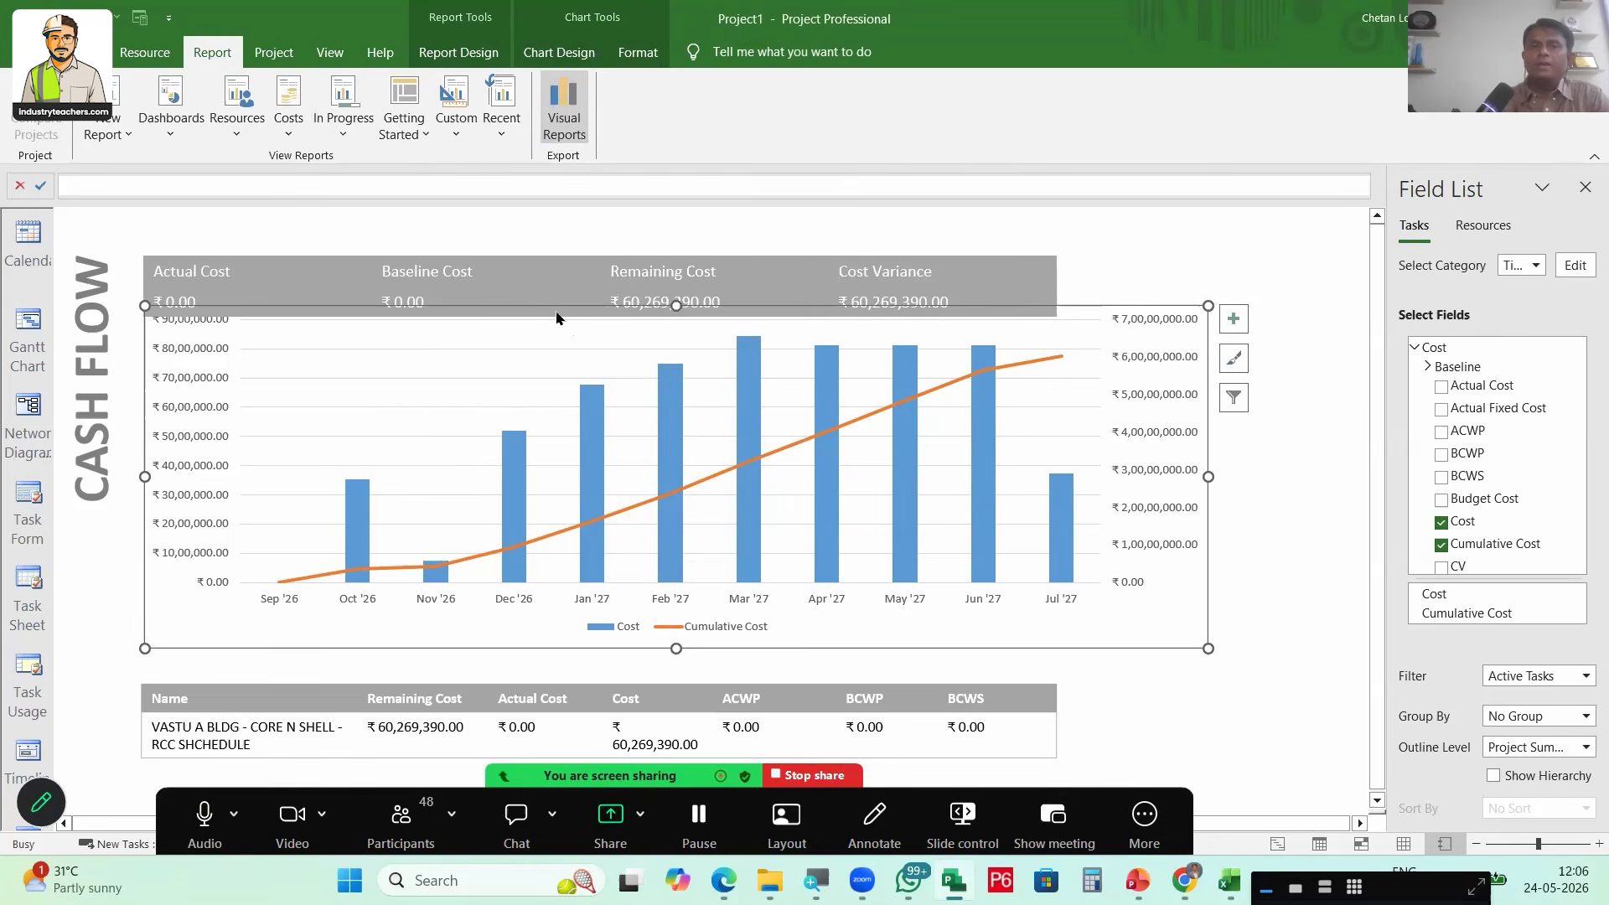
click(595, 321)
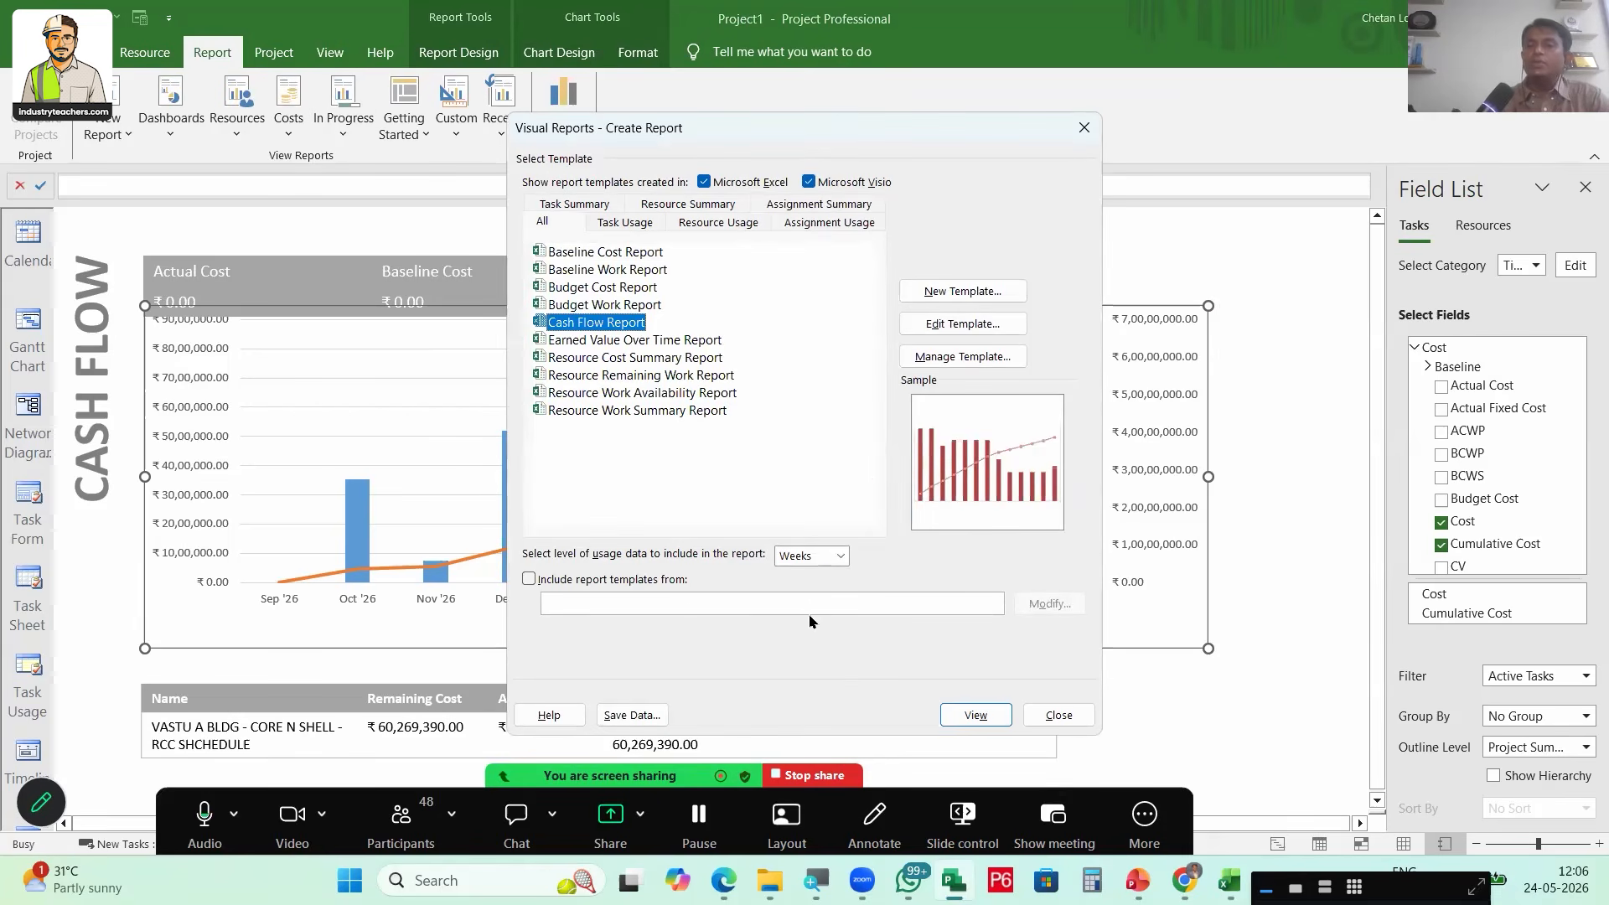
click(811, 556)
click(806, 610)
click(975, 715)
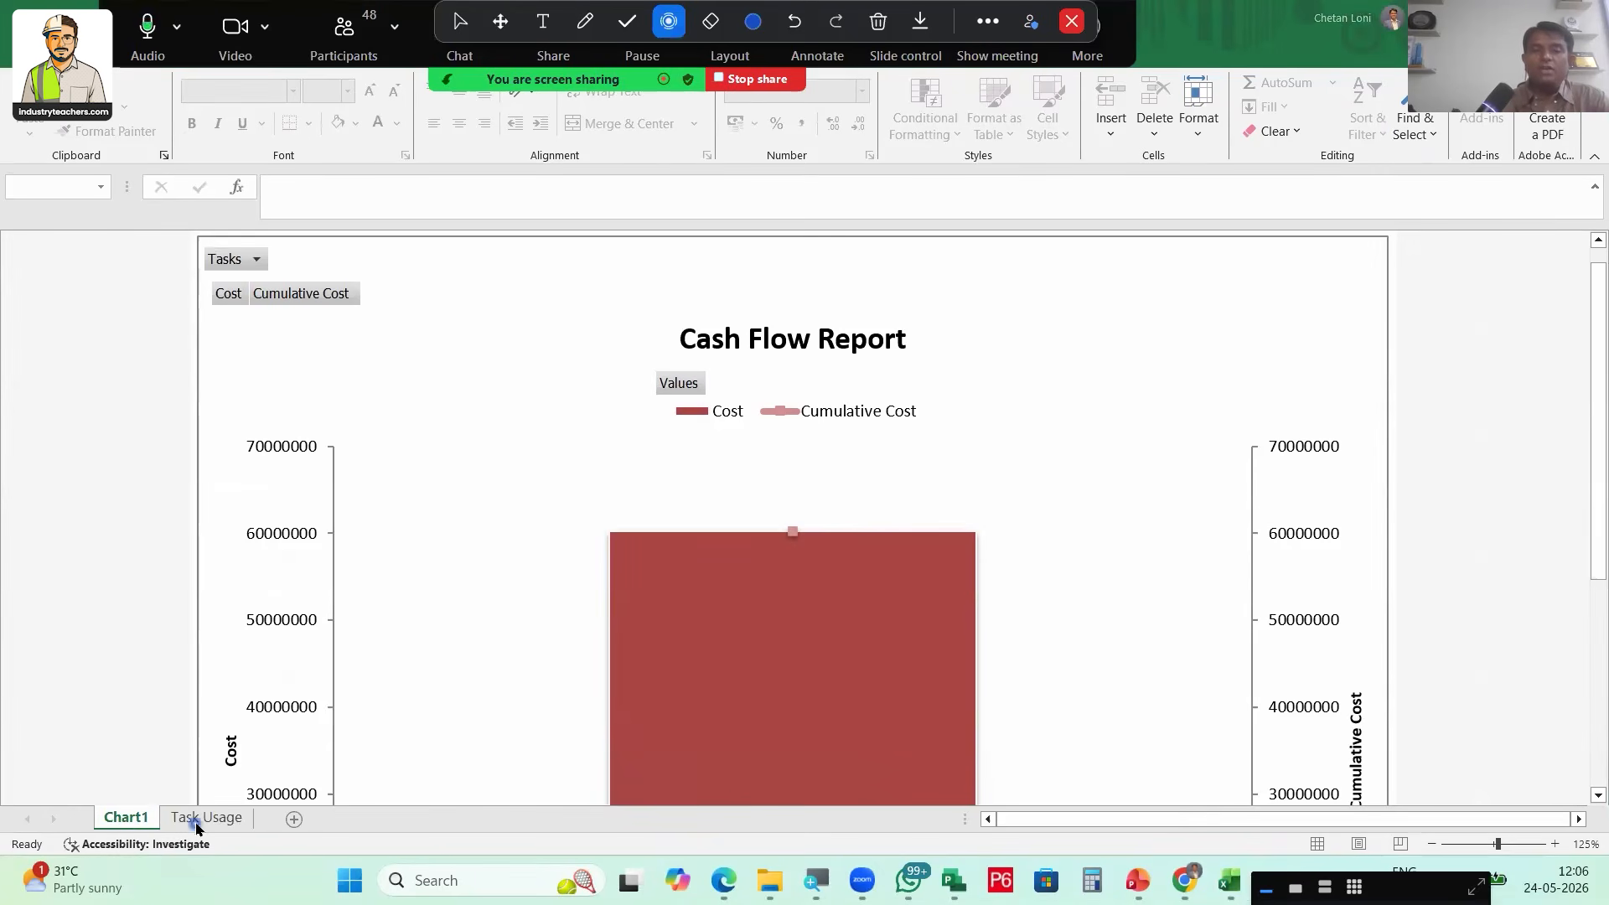
On the Task Usage sheet, move the Tasks field from the pivot table's filters to its rows
click(199, 818)
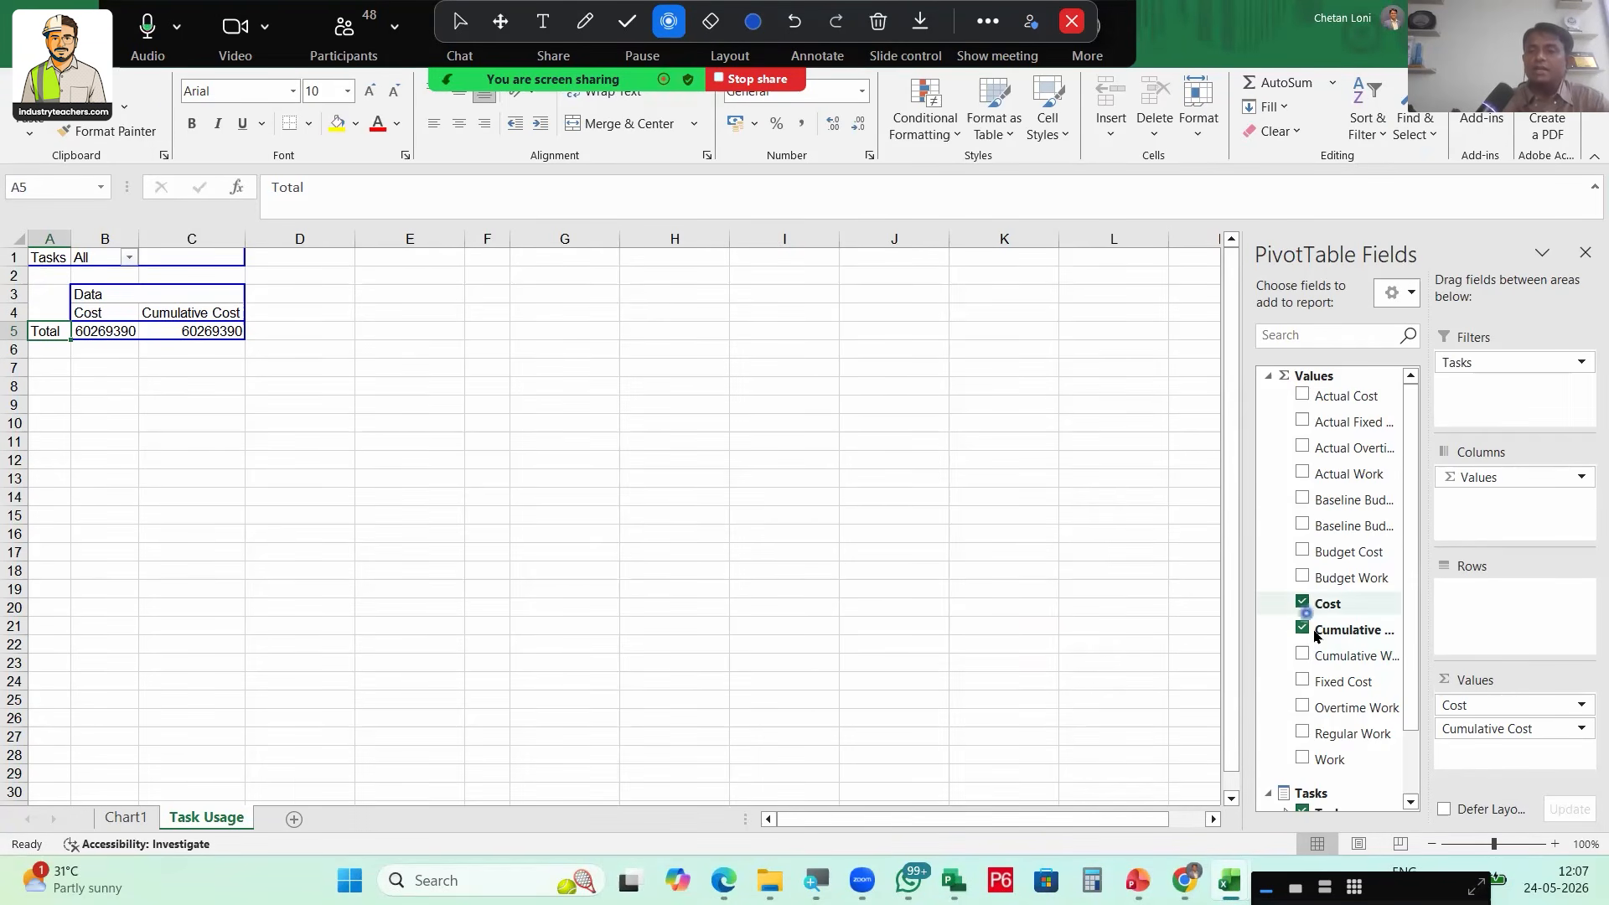
scroll(1305, 735, down, 1)
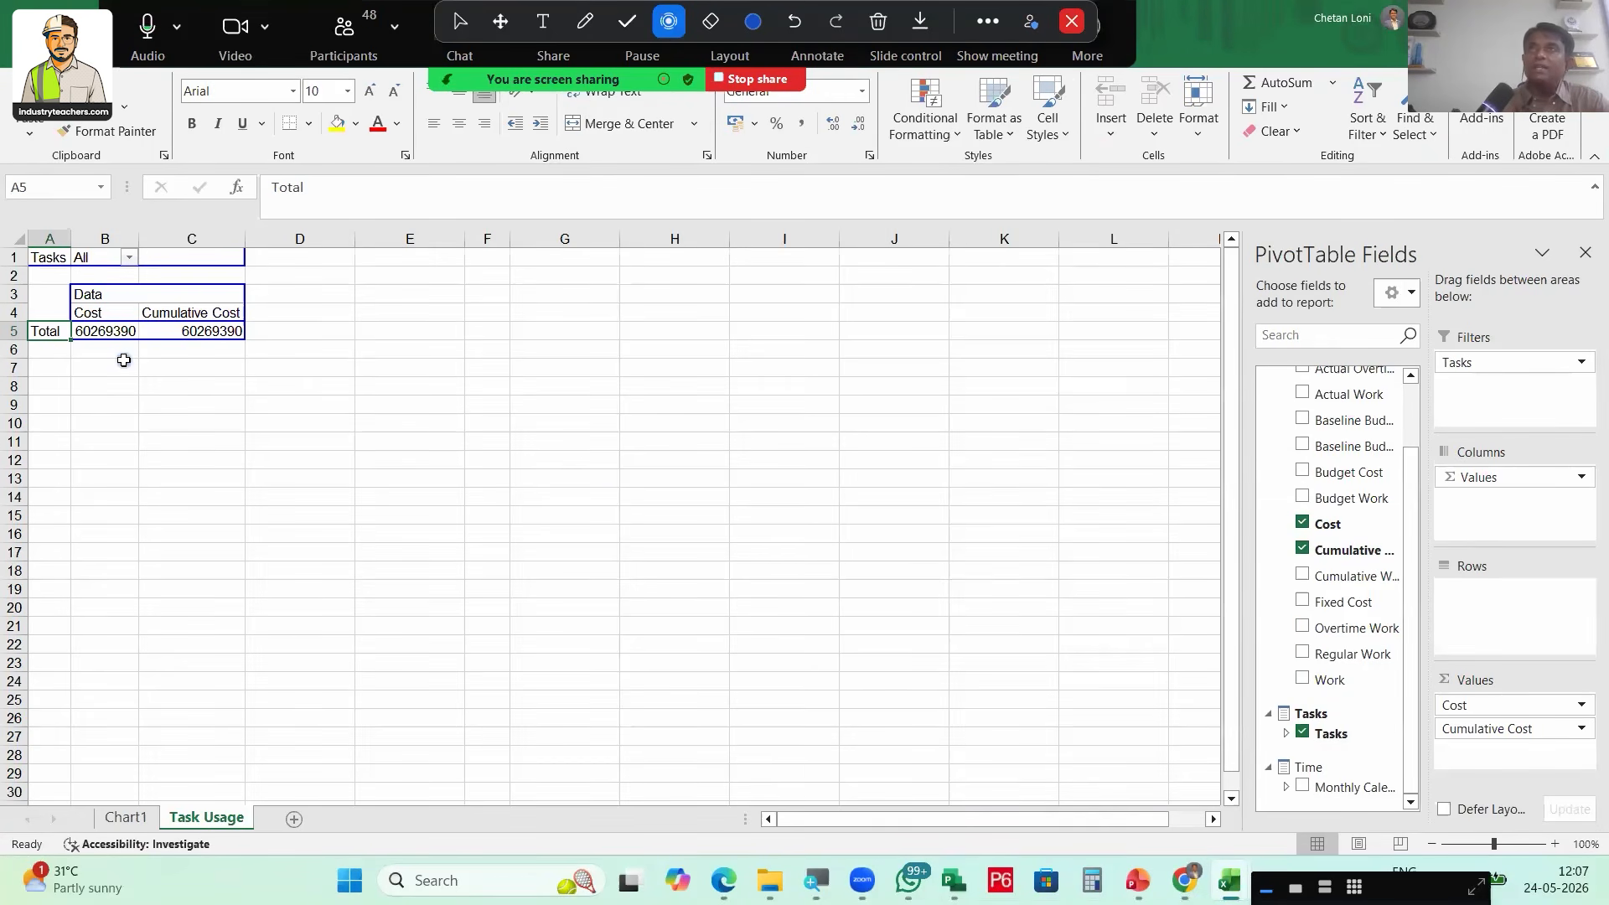
click(1302, 733)
click(1302, 733)
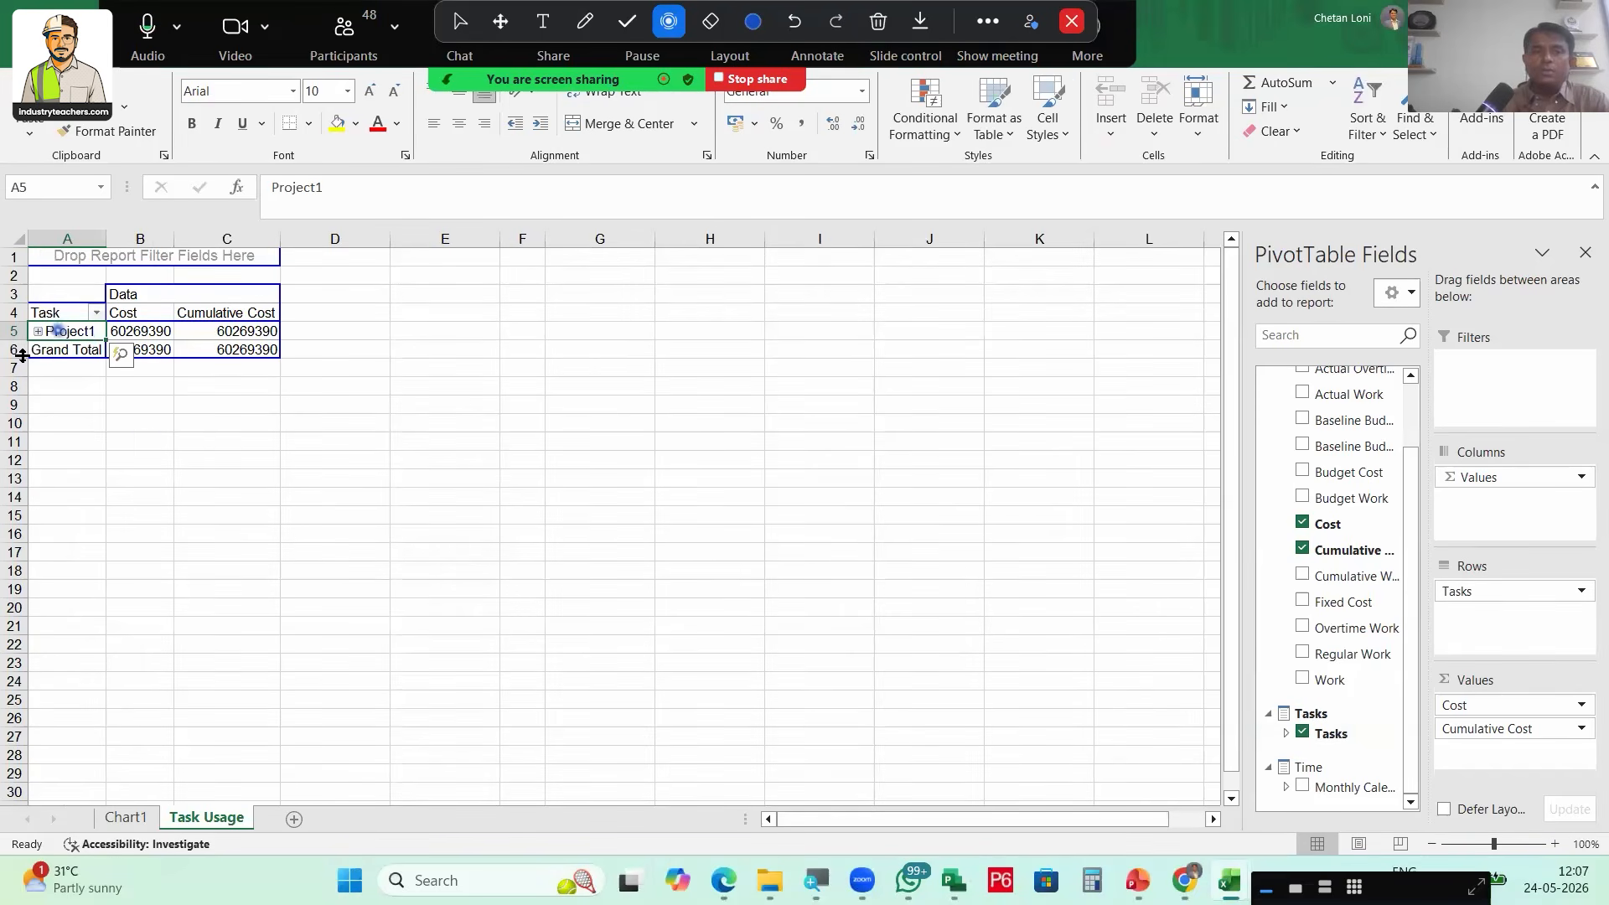
Expand Project1 and the VASTU A BLDG summary in the pivot table, and narrow the Task 1 column
click(38, 331)
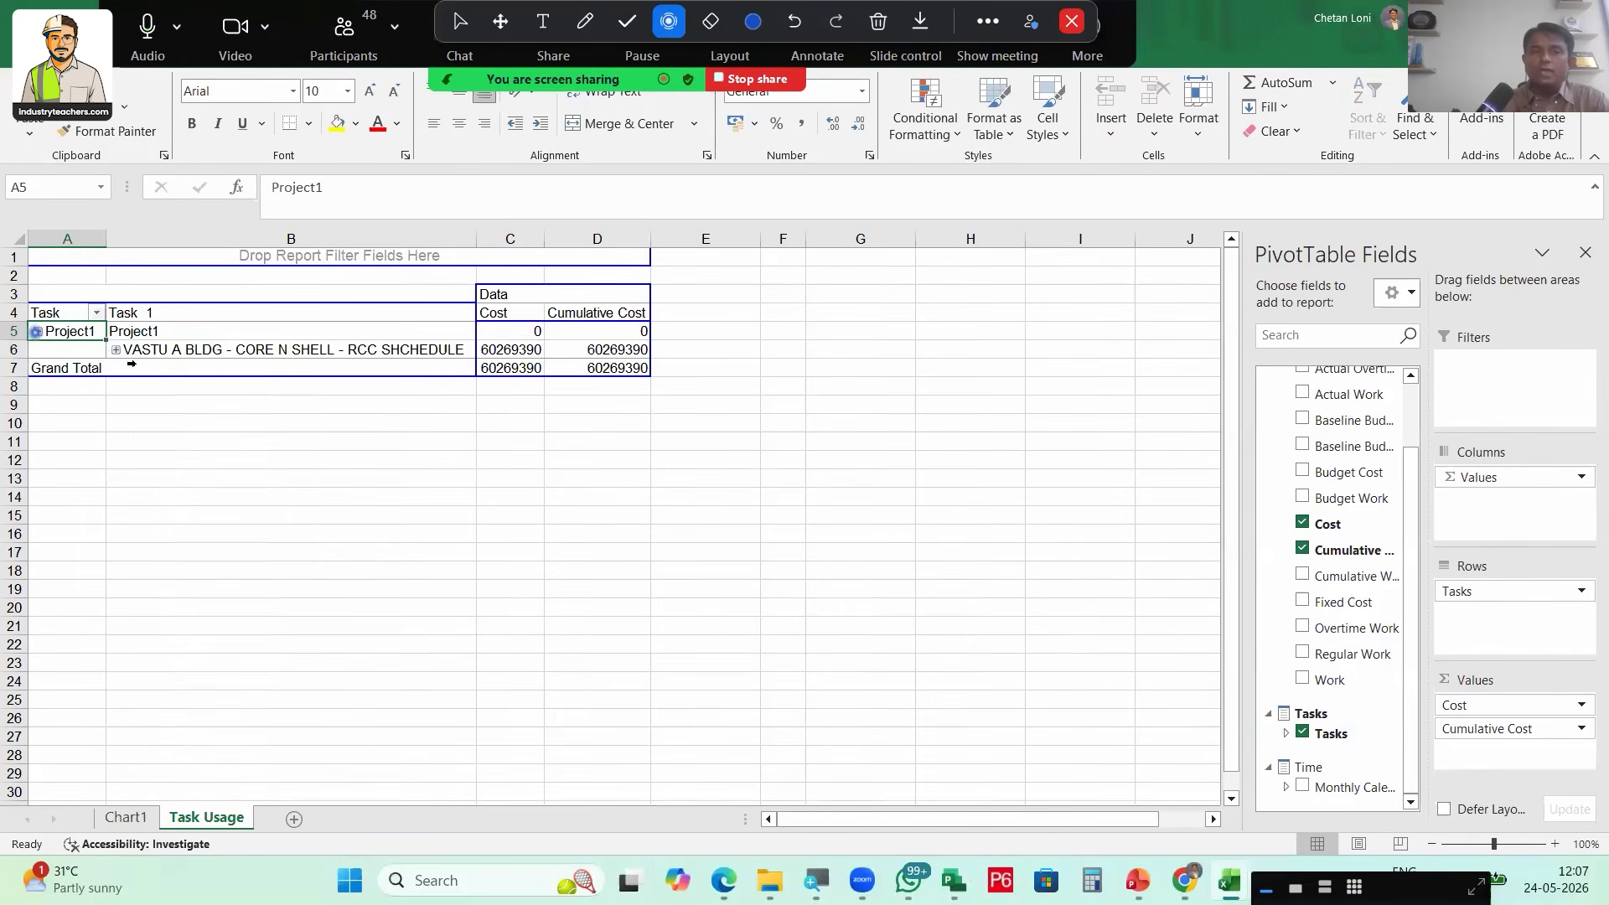
click(463, 390)
click(116, 350)
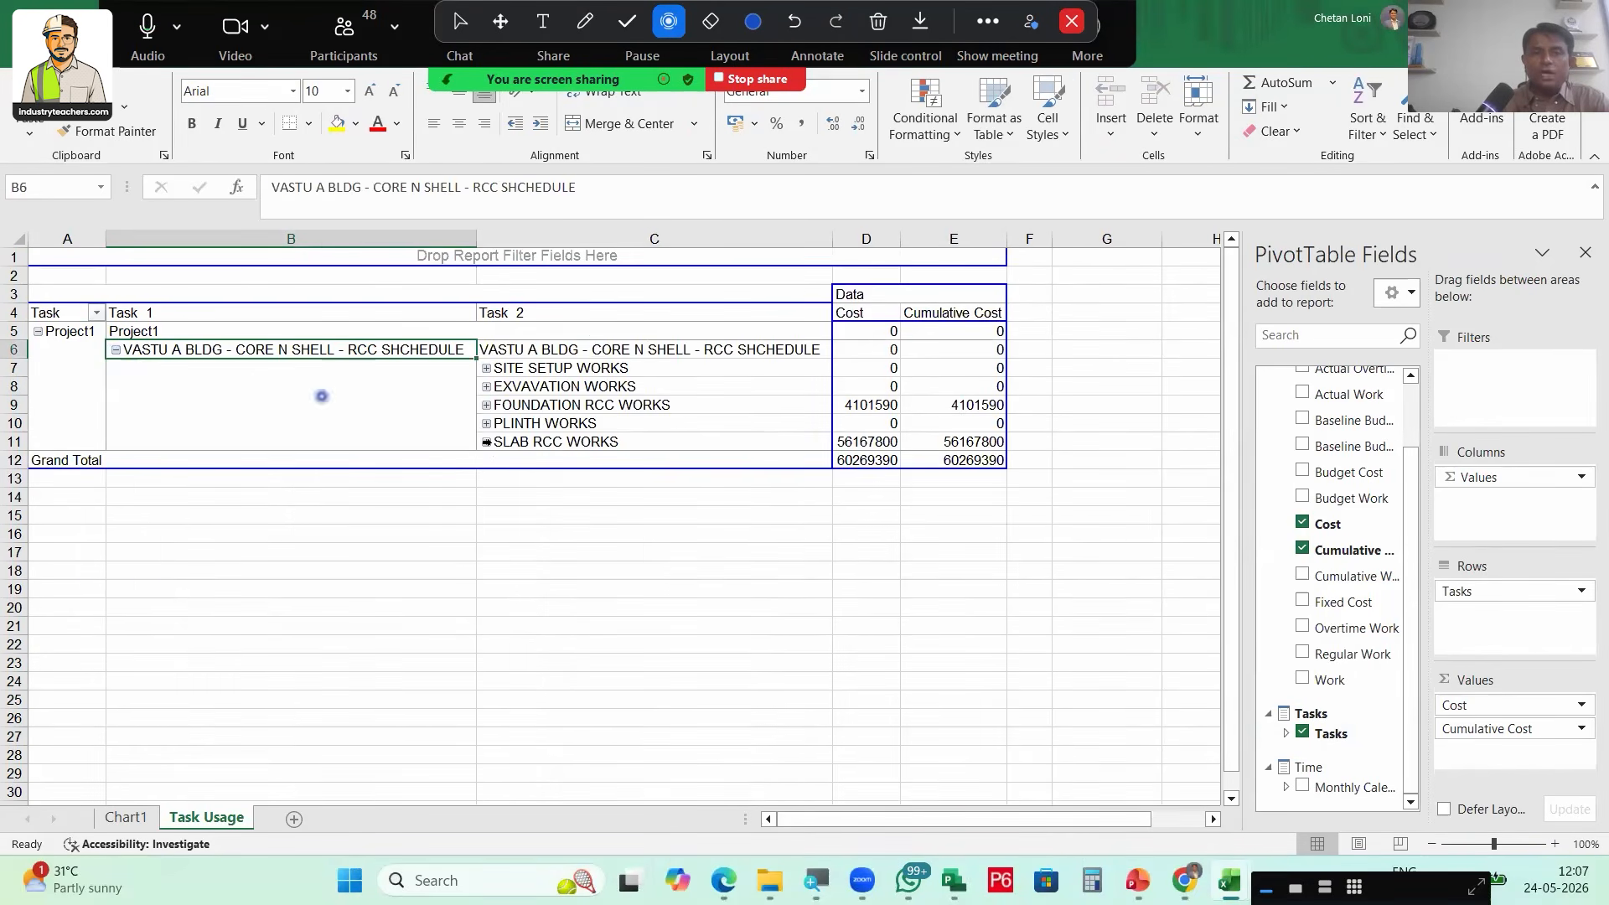
drag(475, 240, 212, 366)
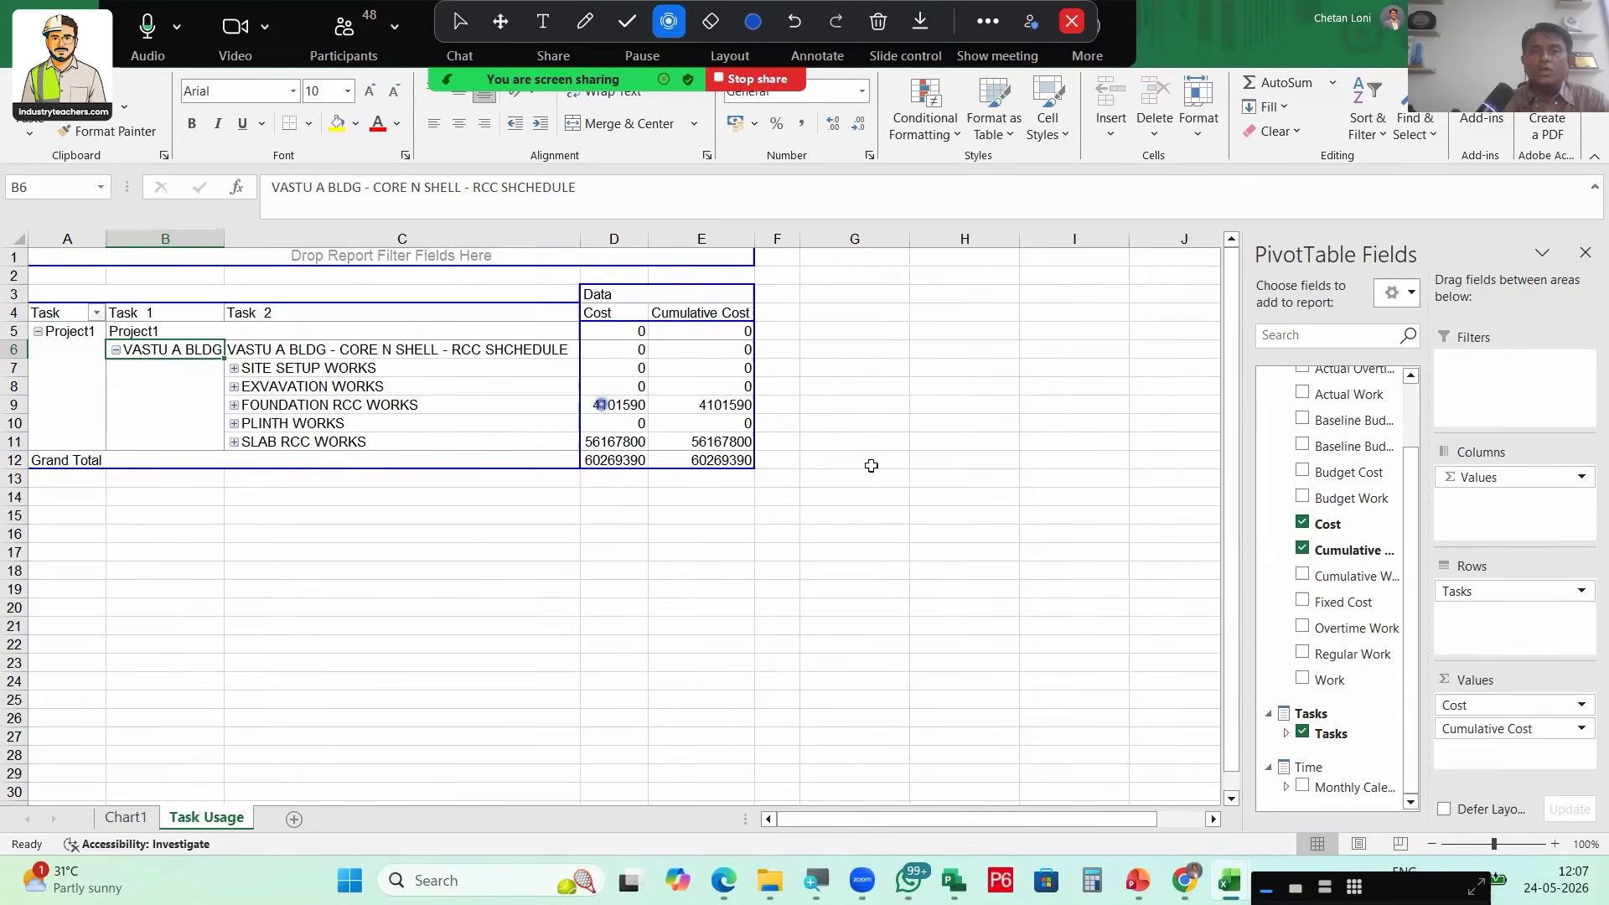
Expand SLAB RCC WORKS into its individual floor slabs and narrow the Task 2 column
click(238, 445)
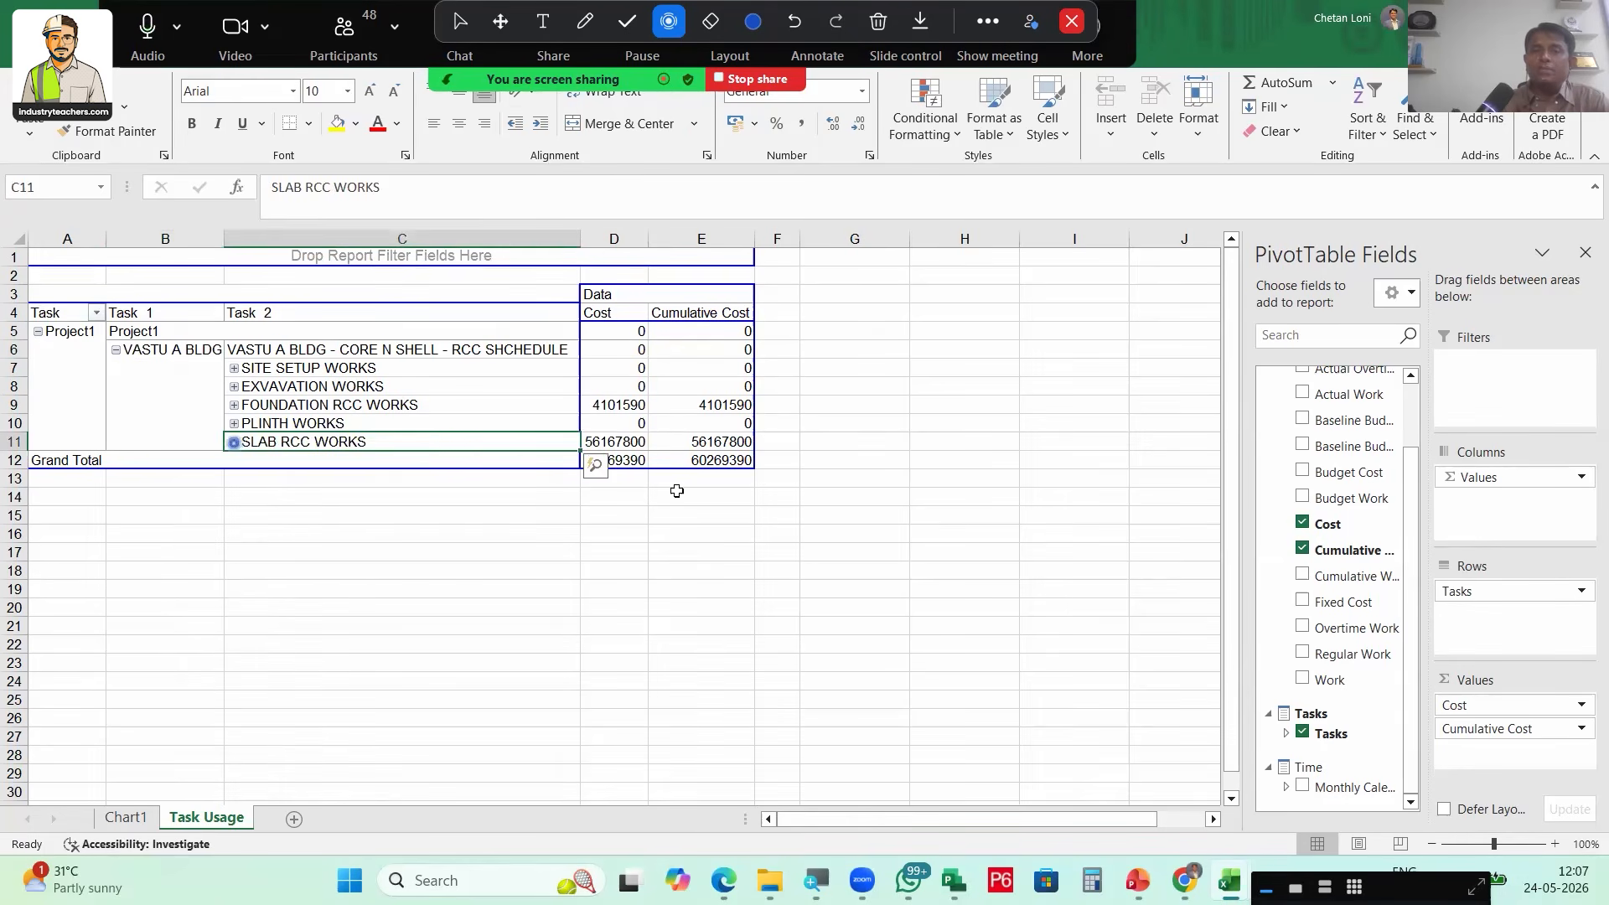
click(608, 443)
click(616, 406)
click(234, 442)
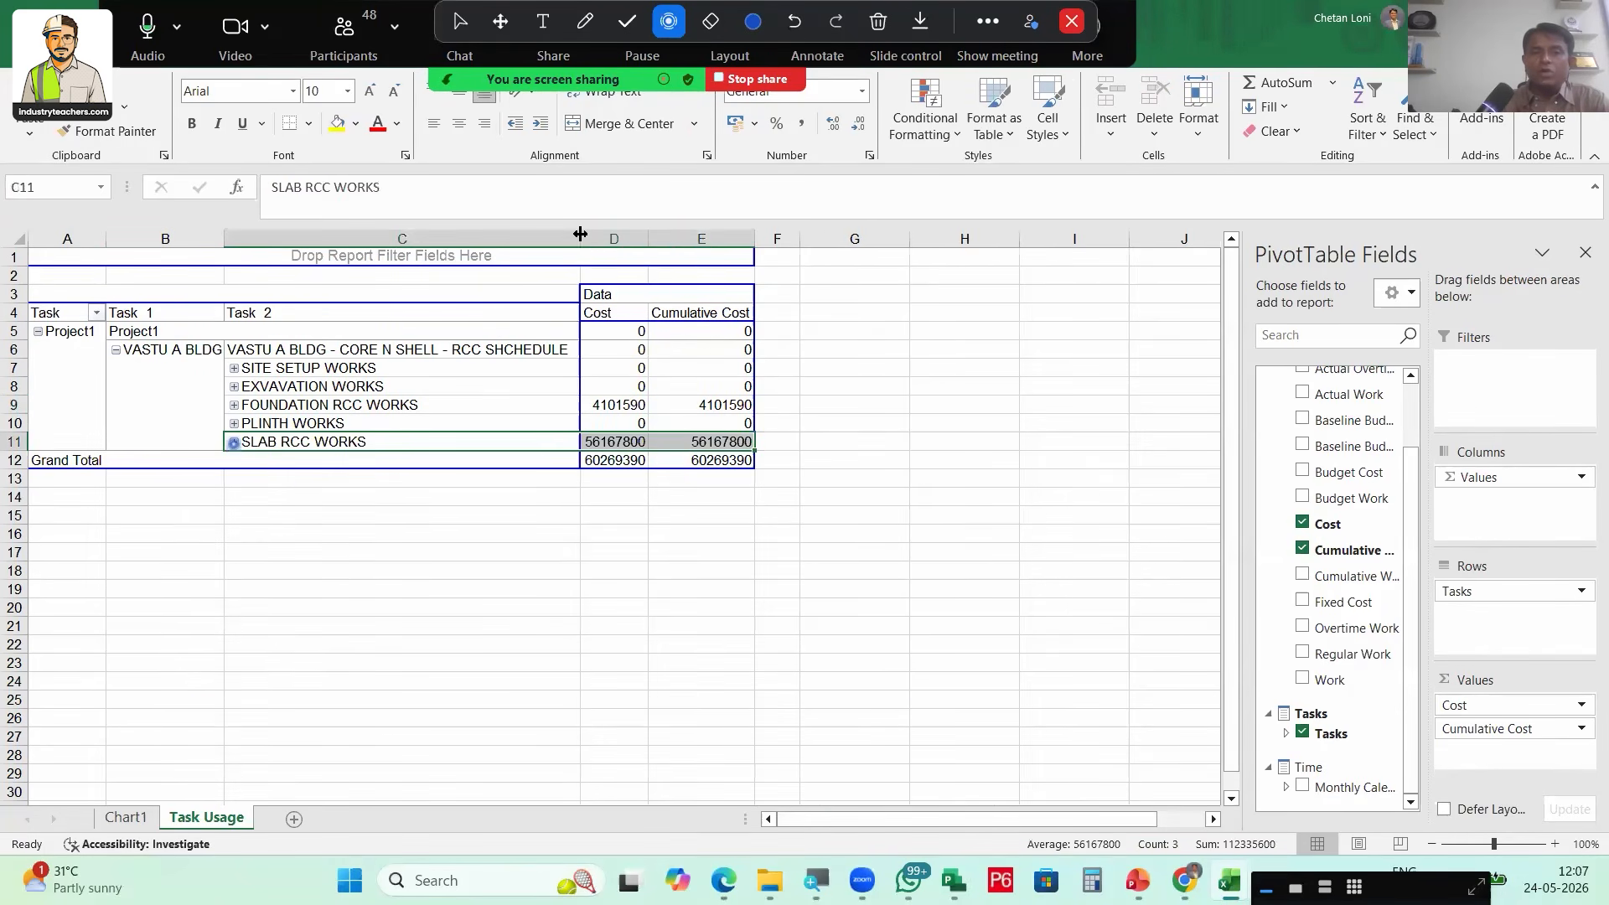
drag(547, 239, 394, 239)
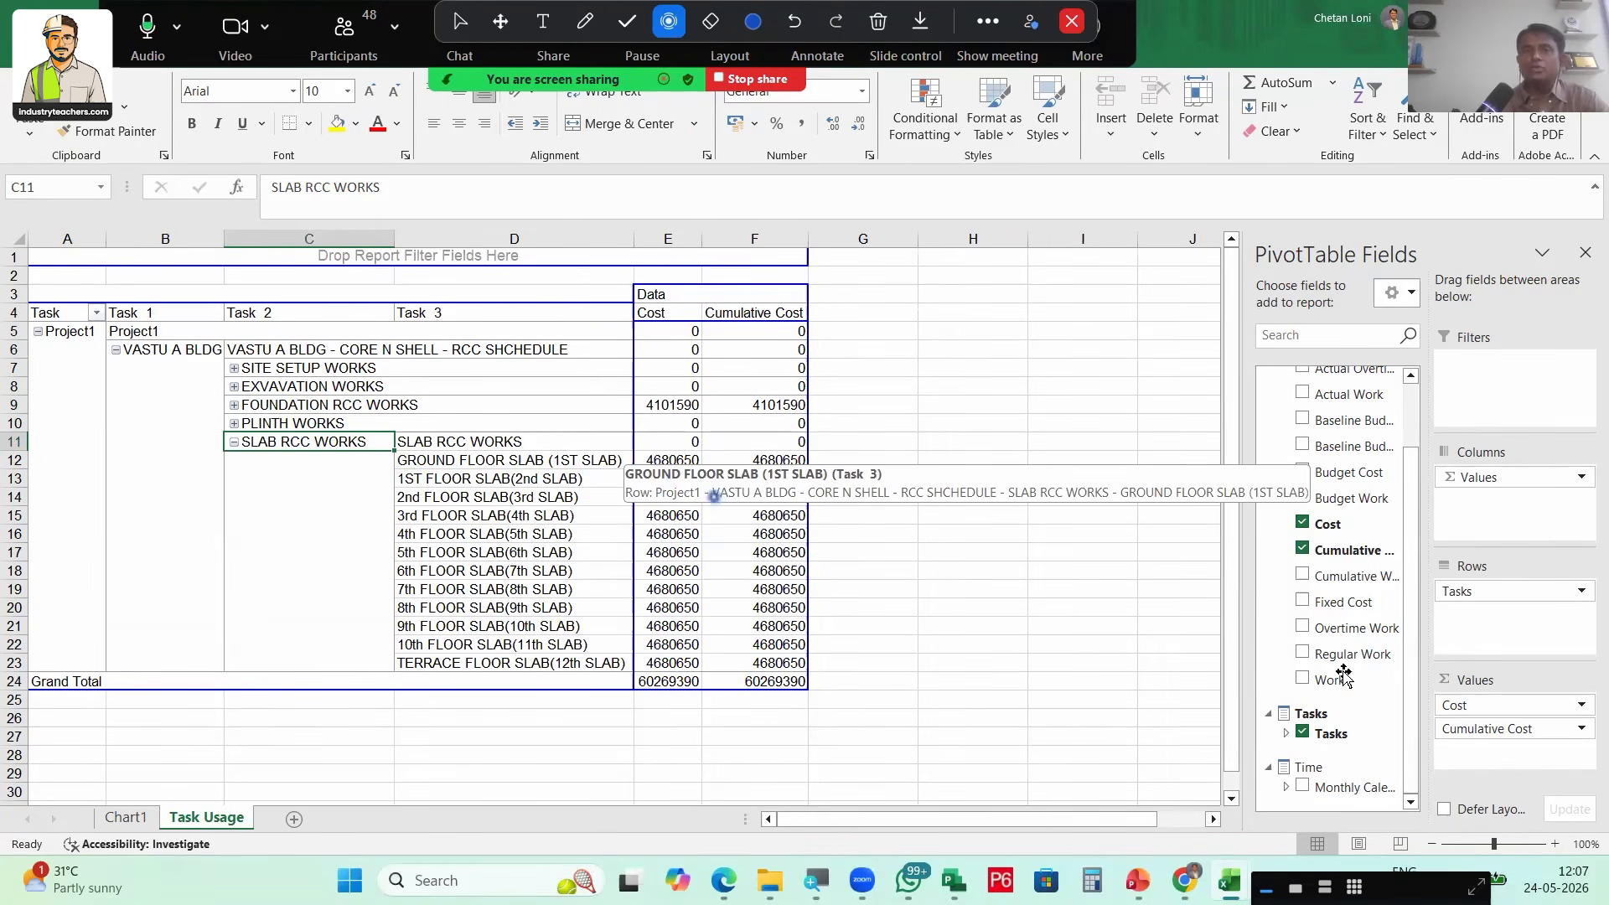
Widen the pivot field pane, add the Monthly Calendar field as columns, and expand 2026 into months
click(670, 497)
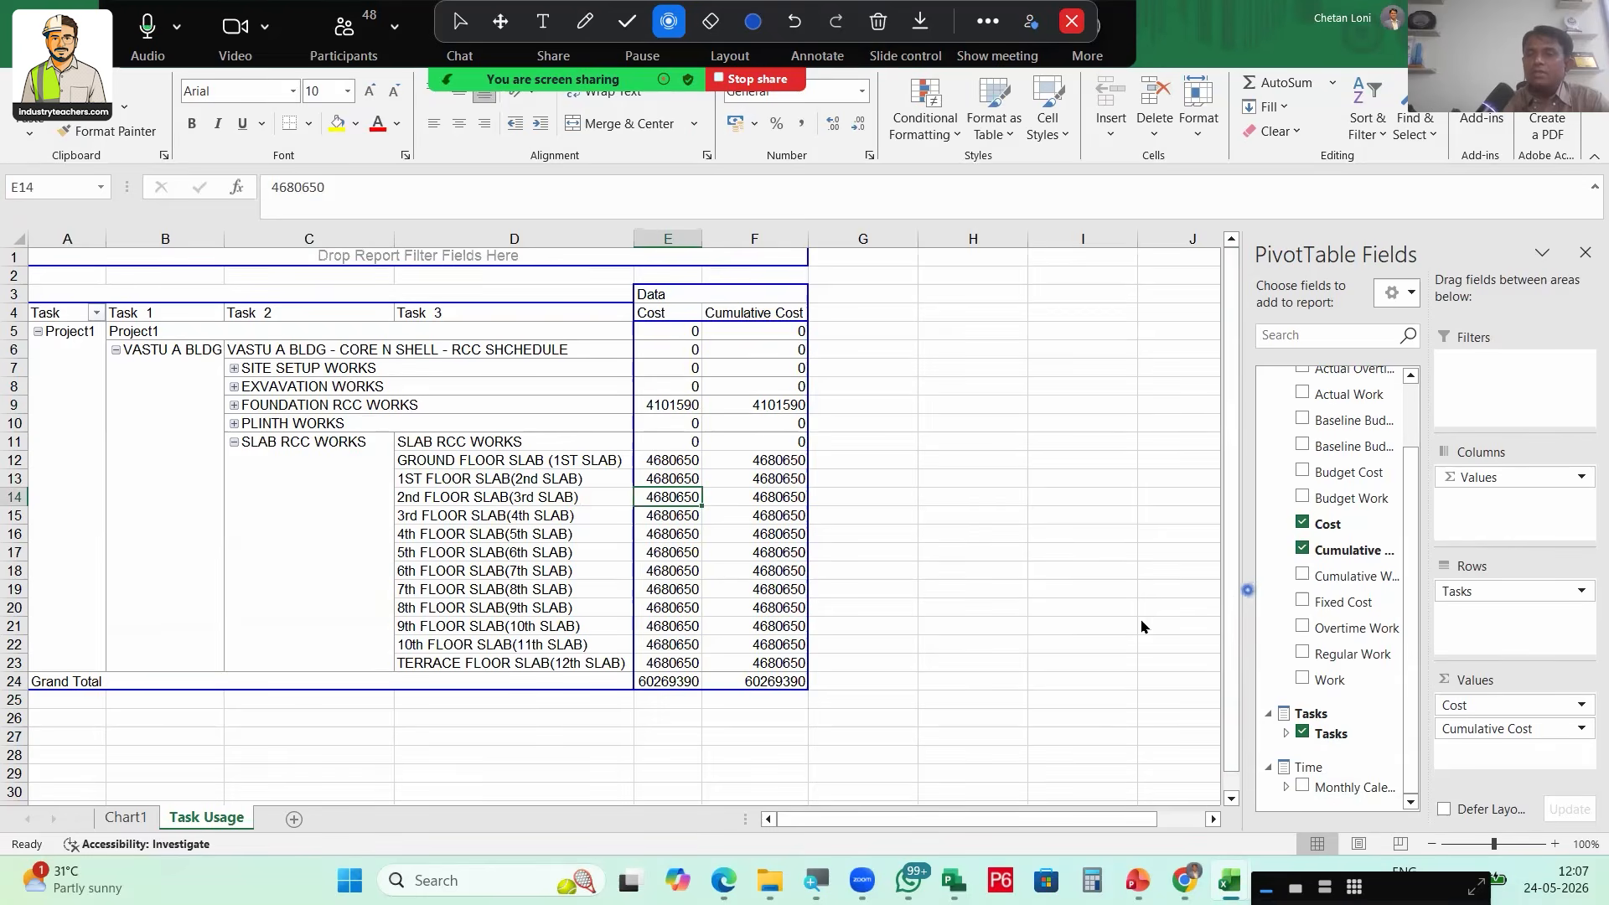
drag(1244, 589, 1141, 627)
click(1200, 787)
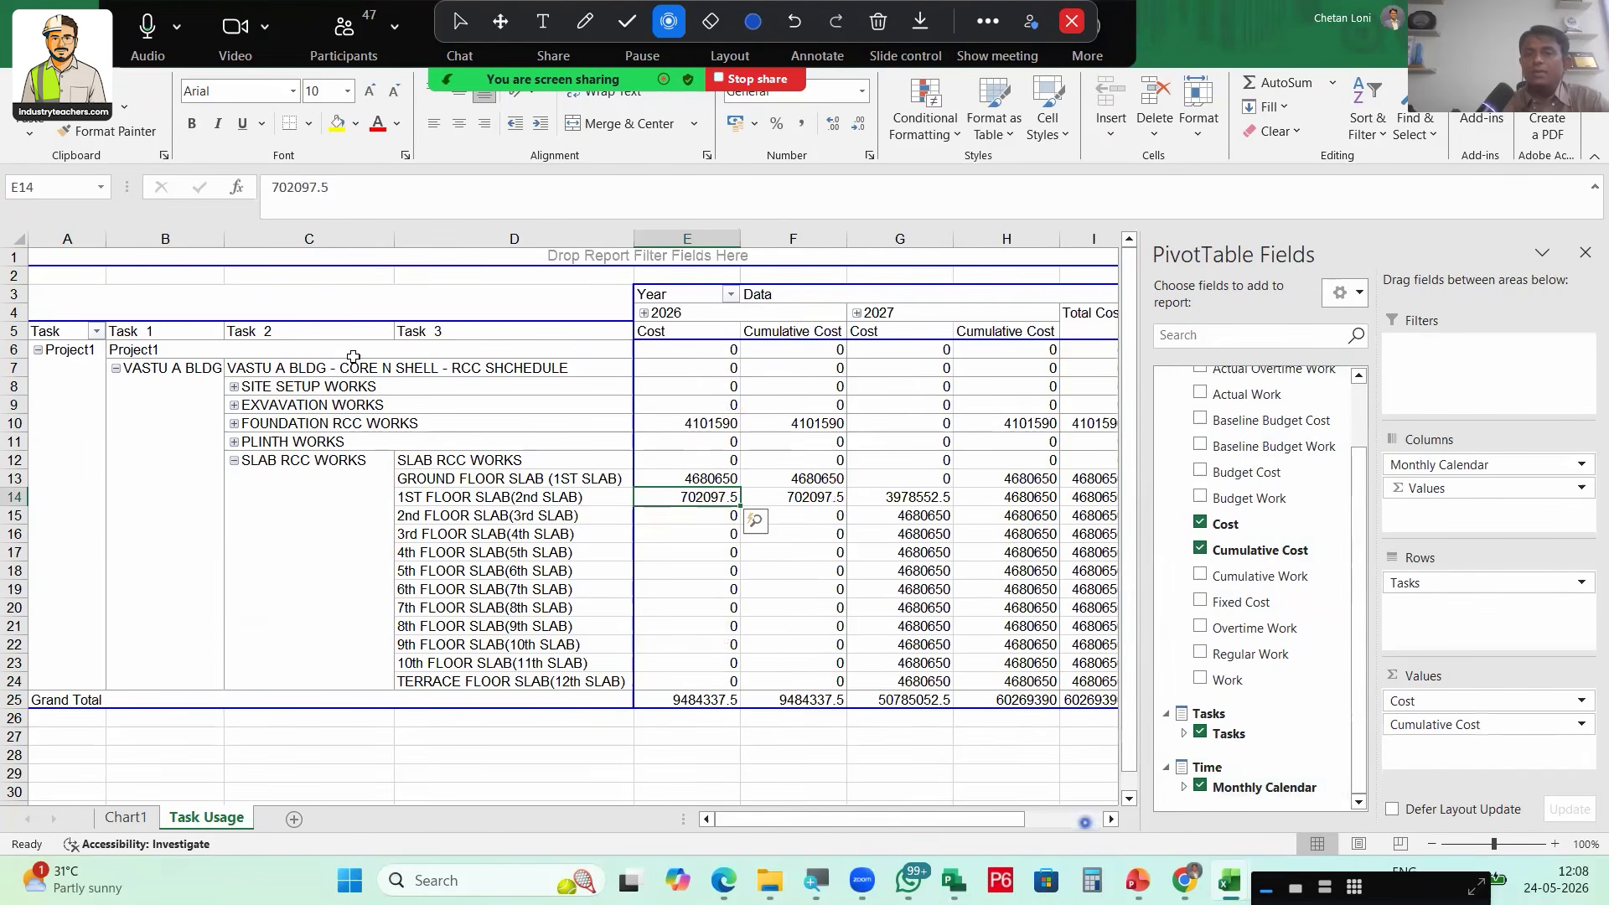
scroll(354, 357, right, 4)
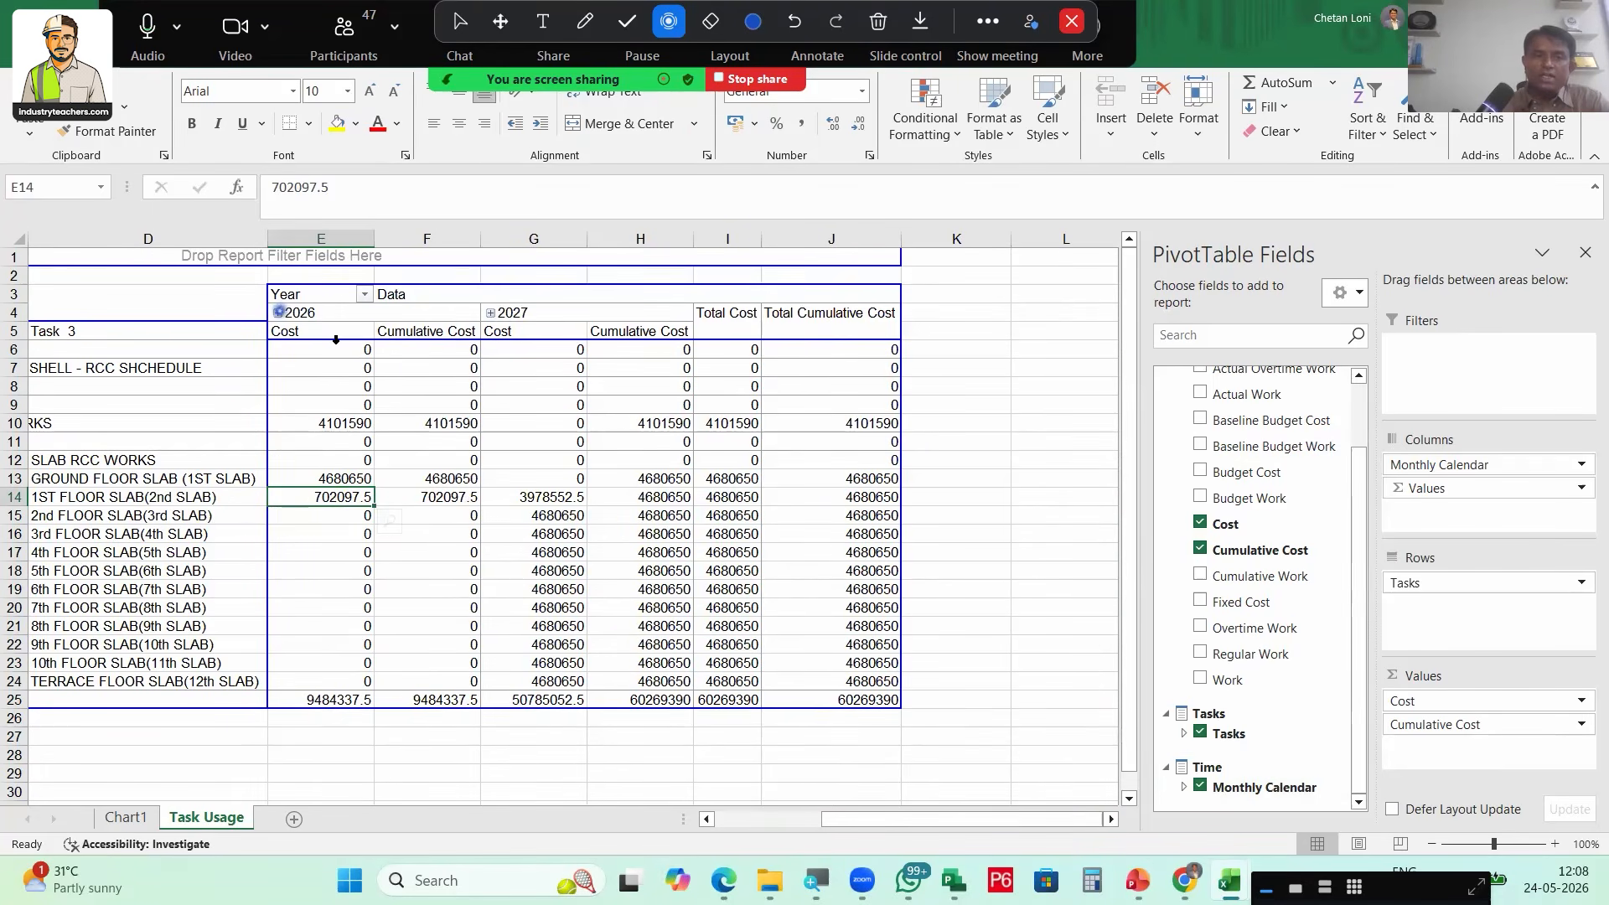
click(279, 312)
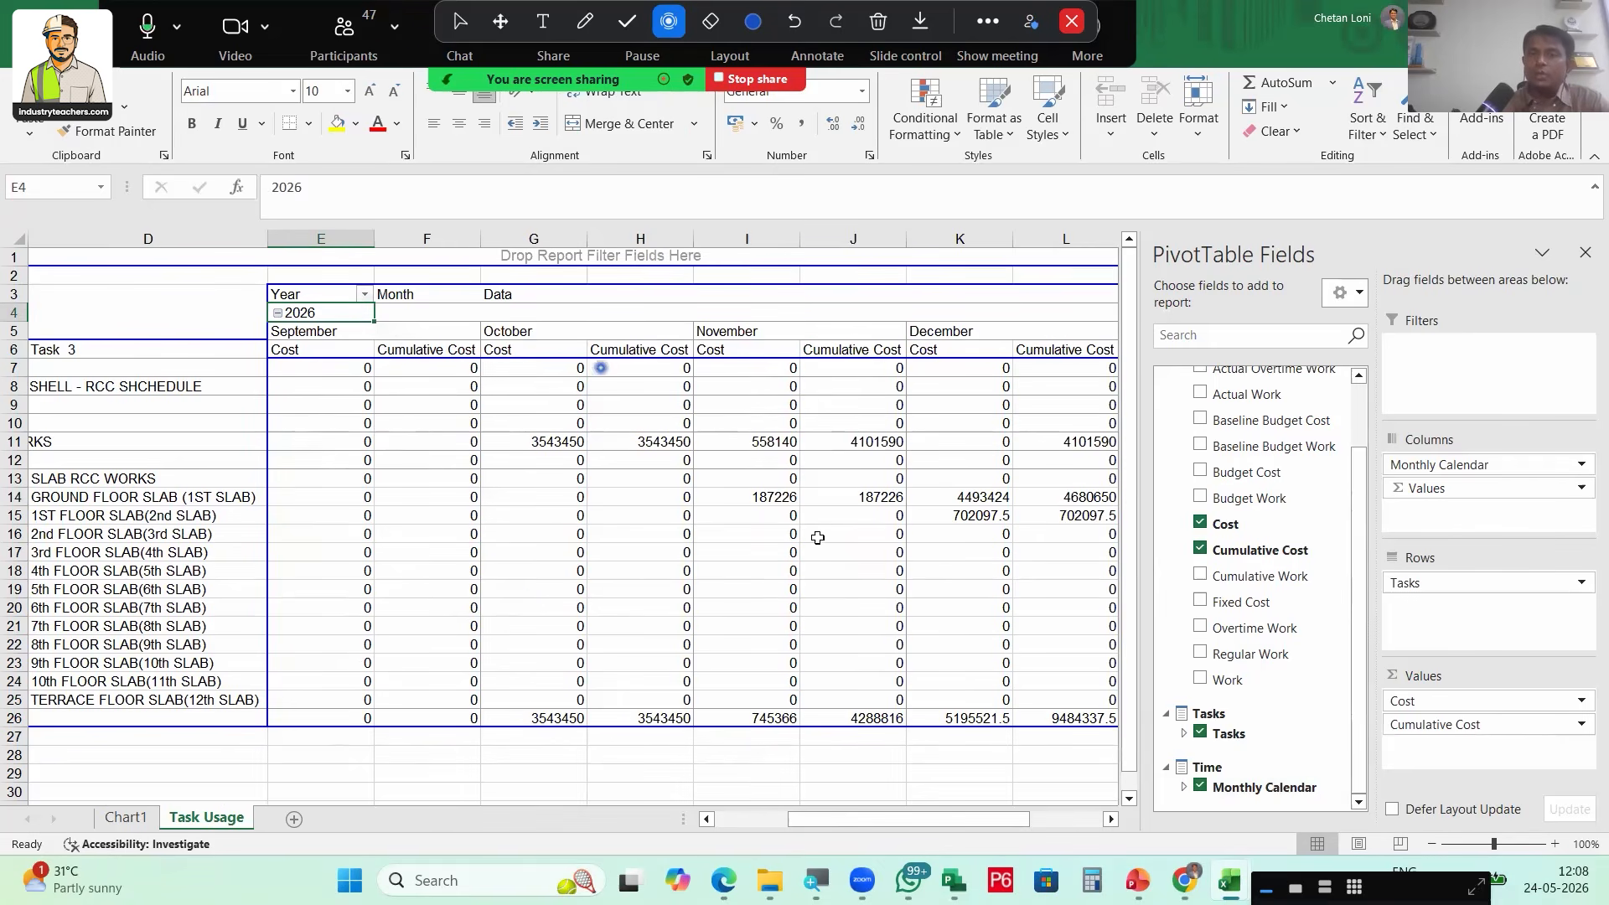
Remove Cumulative Cost from the pivot table and expand 2027 into months
click(1199, 549)
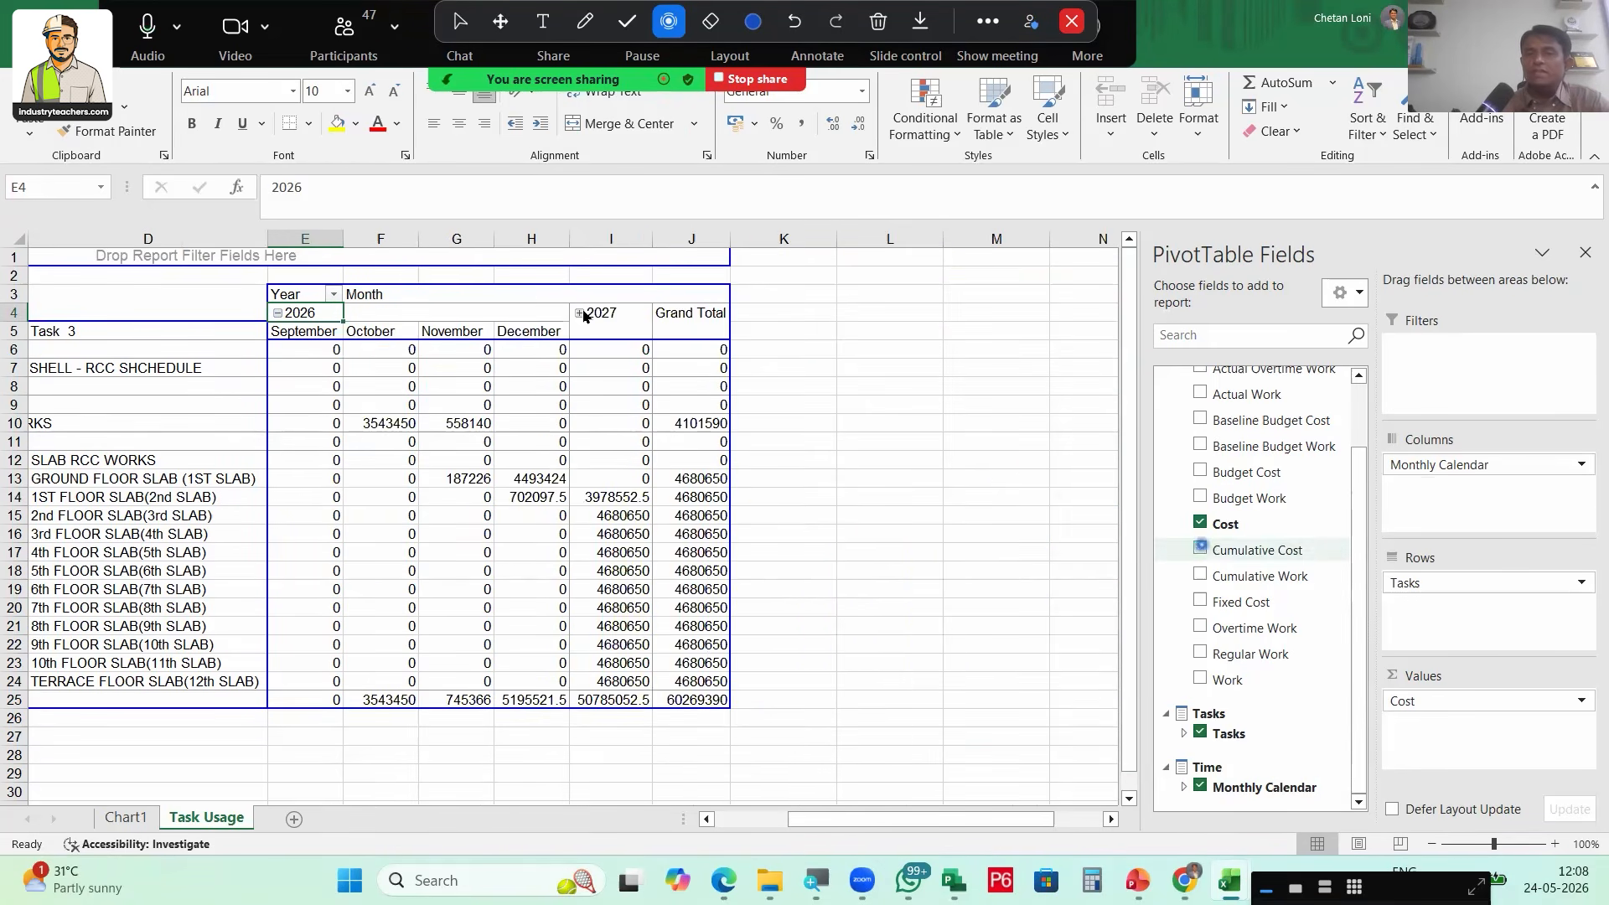
click(579, 314)
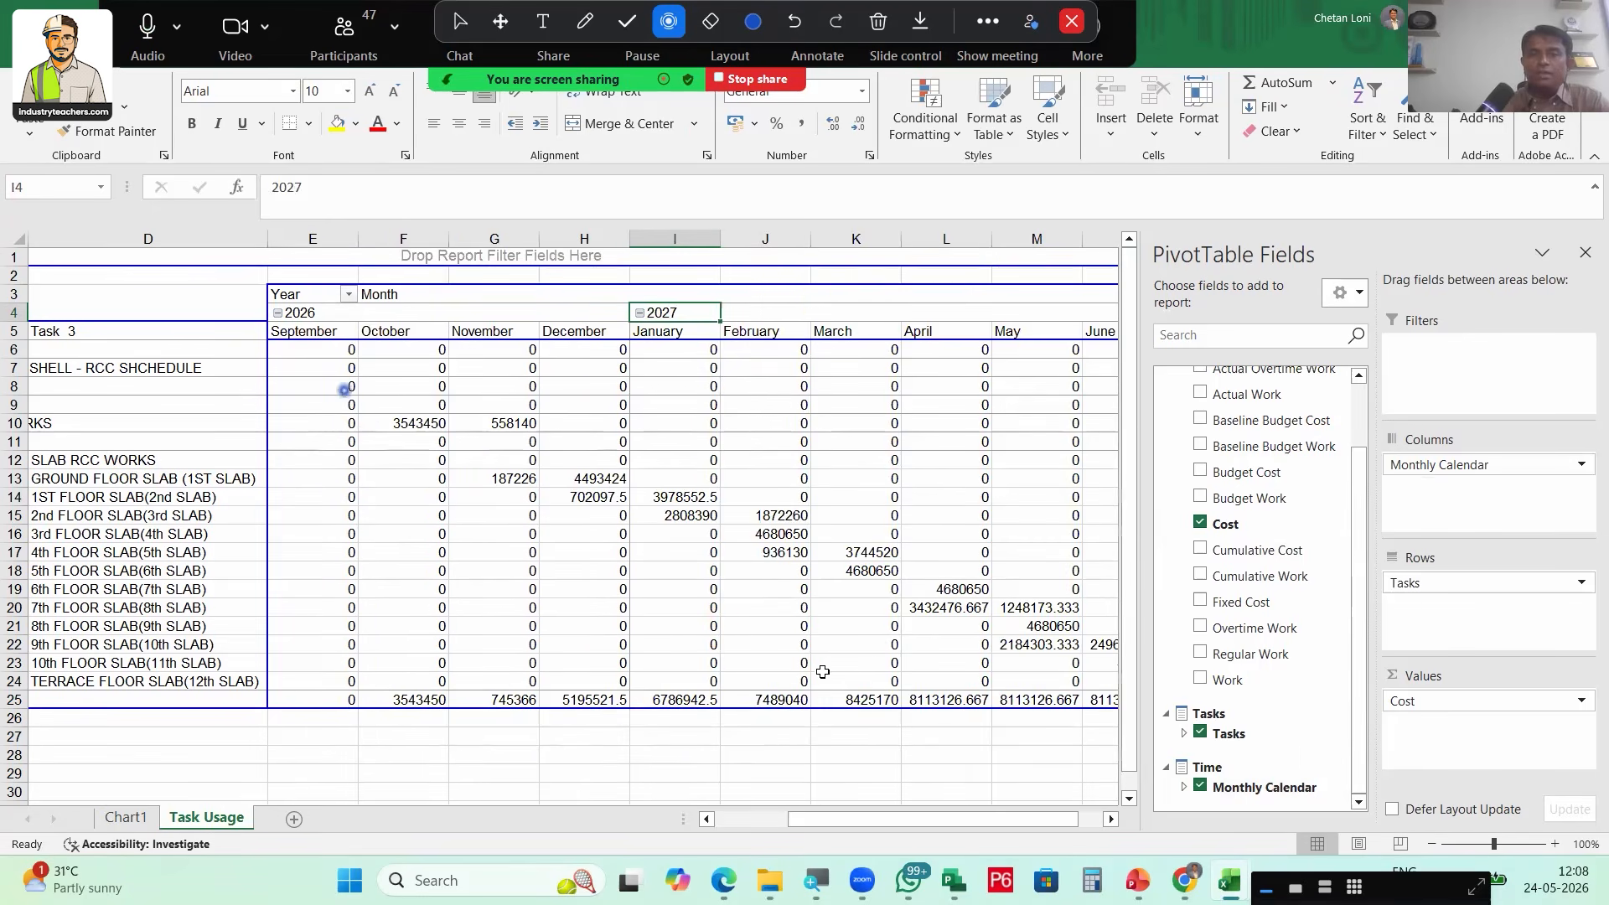
drag(888, 819, 760, 835)
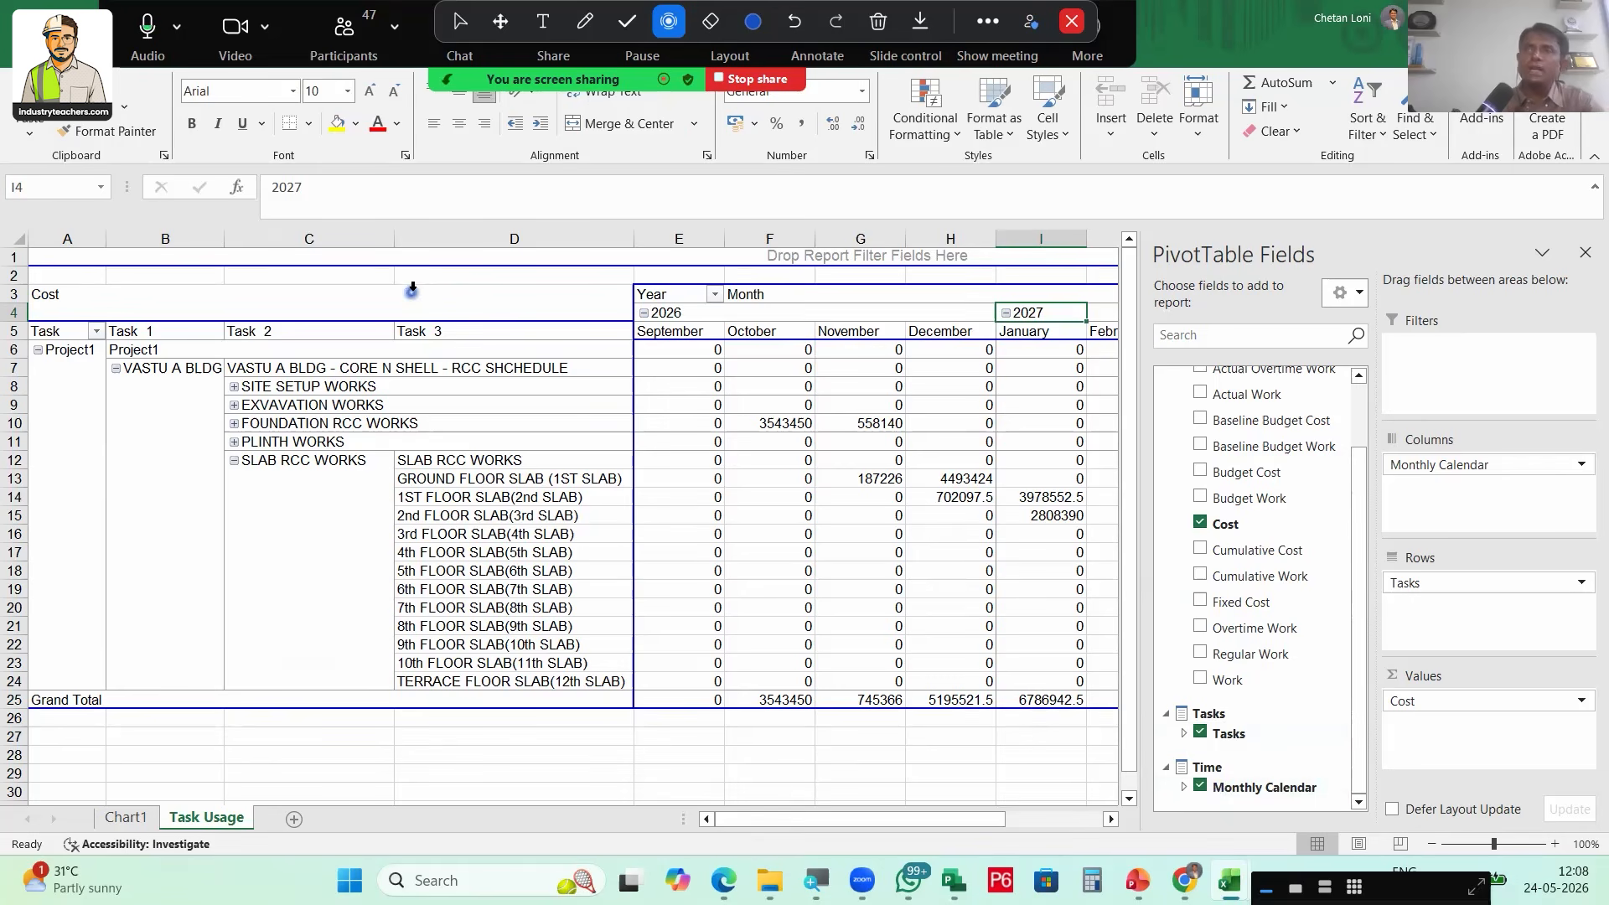
click(698, 416)
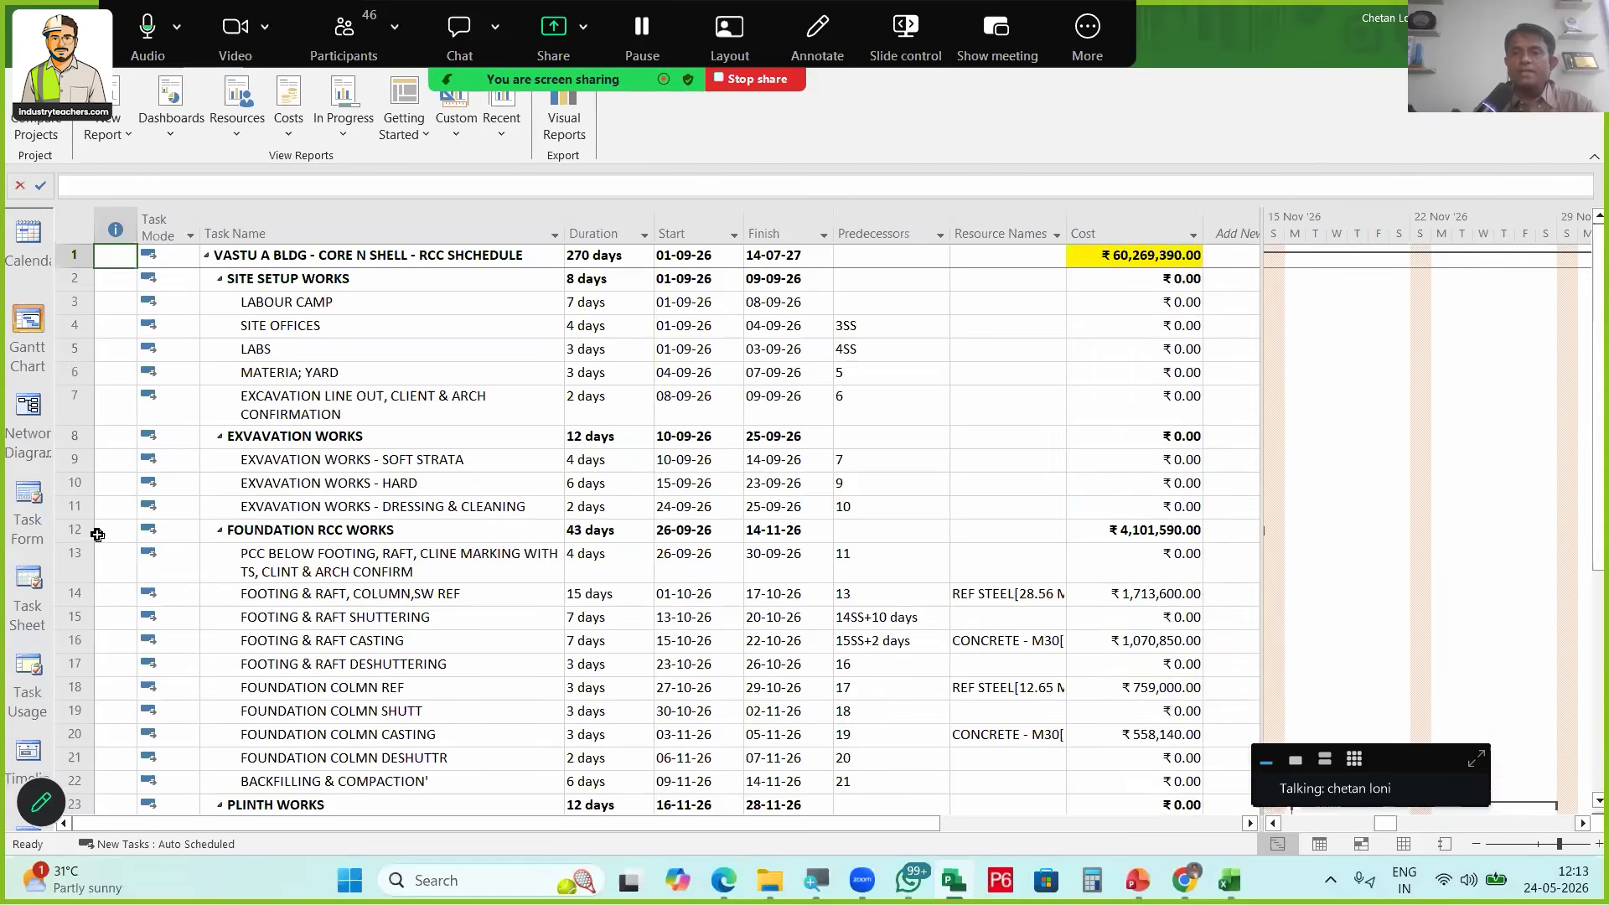
In Microsoft Project's Gantt Chart, select the FOOTING & RAFT, COLUMN,SW REF task row and highlight it in yellow
scroll(214, 528, down, 1)
click(75, 523)
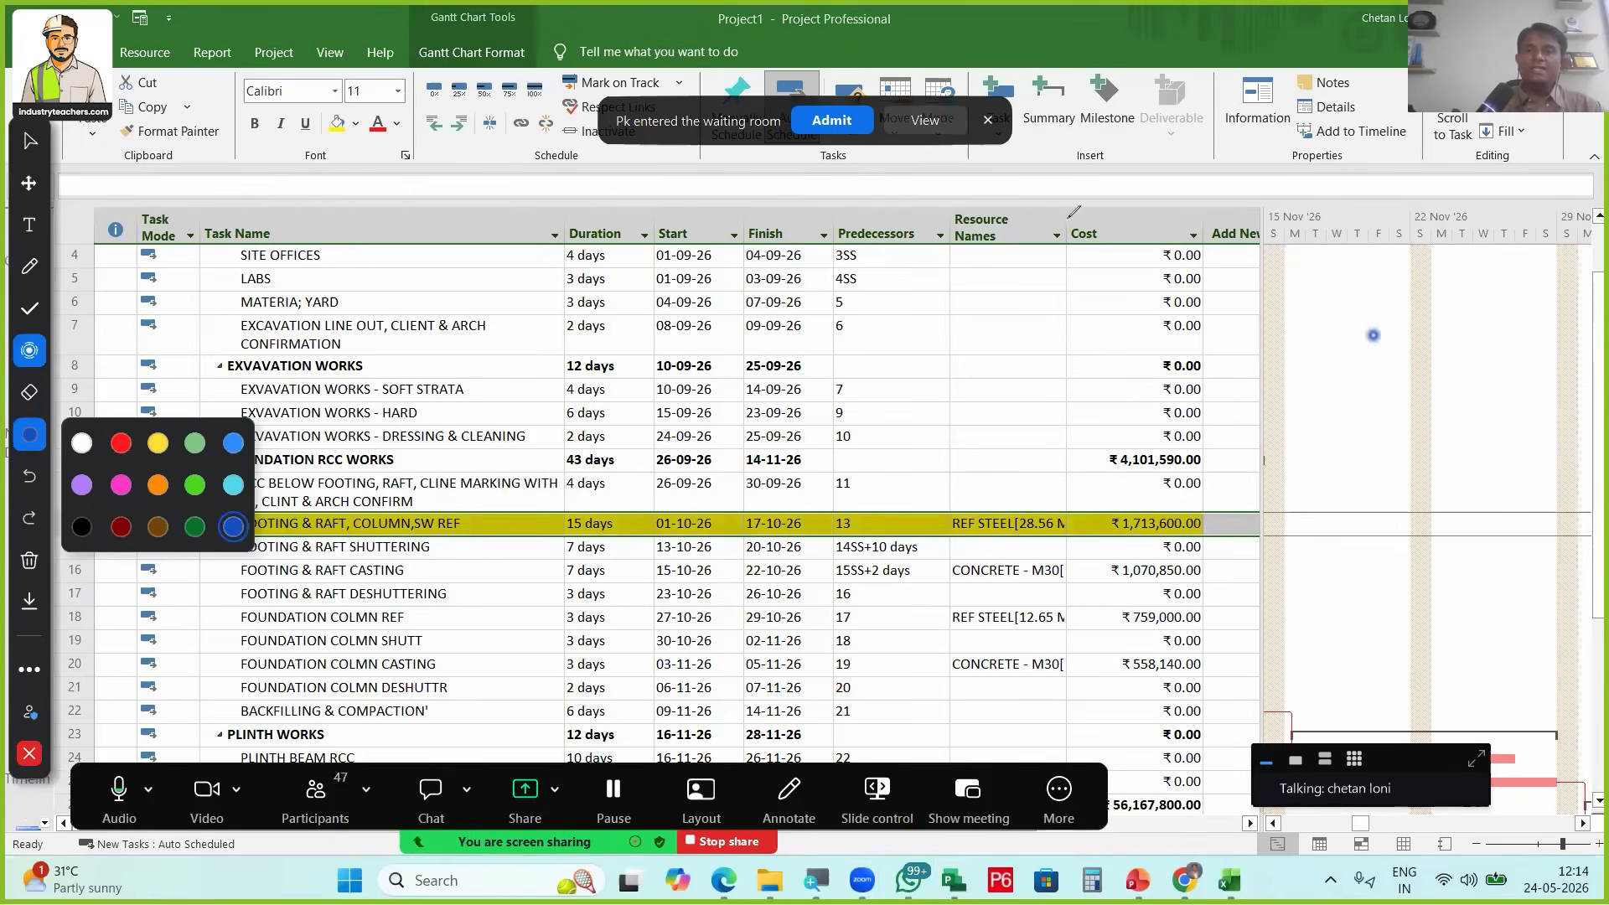
Draw a blue pen box over the Gantt chart, label it for footing and raft reinforcement, and mark its duration as 15
click(29, 266)
drag(1269, 323, 1265, 396)
click(29, 434)
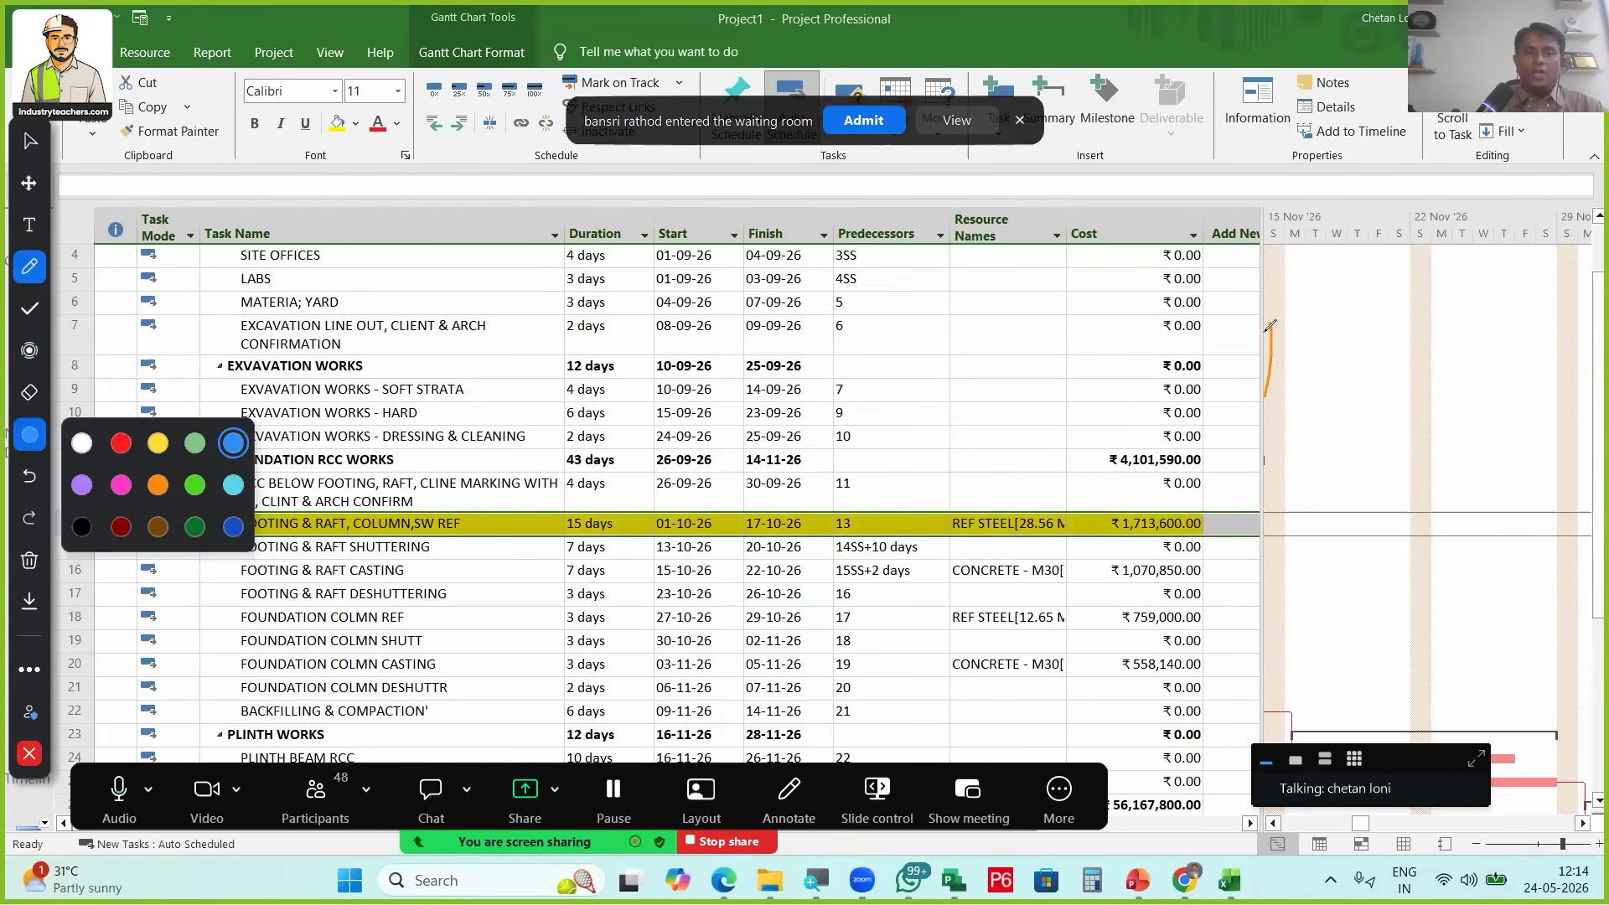
click(235, 445)
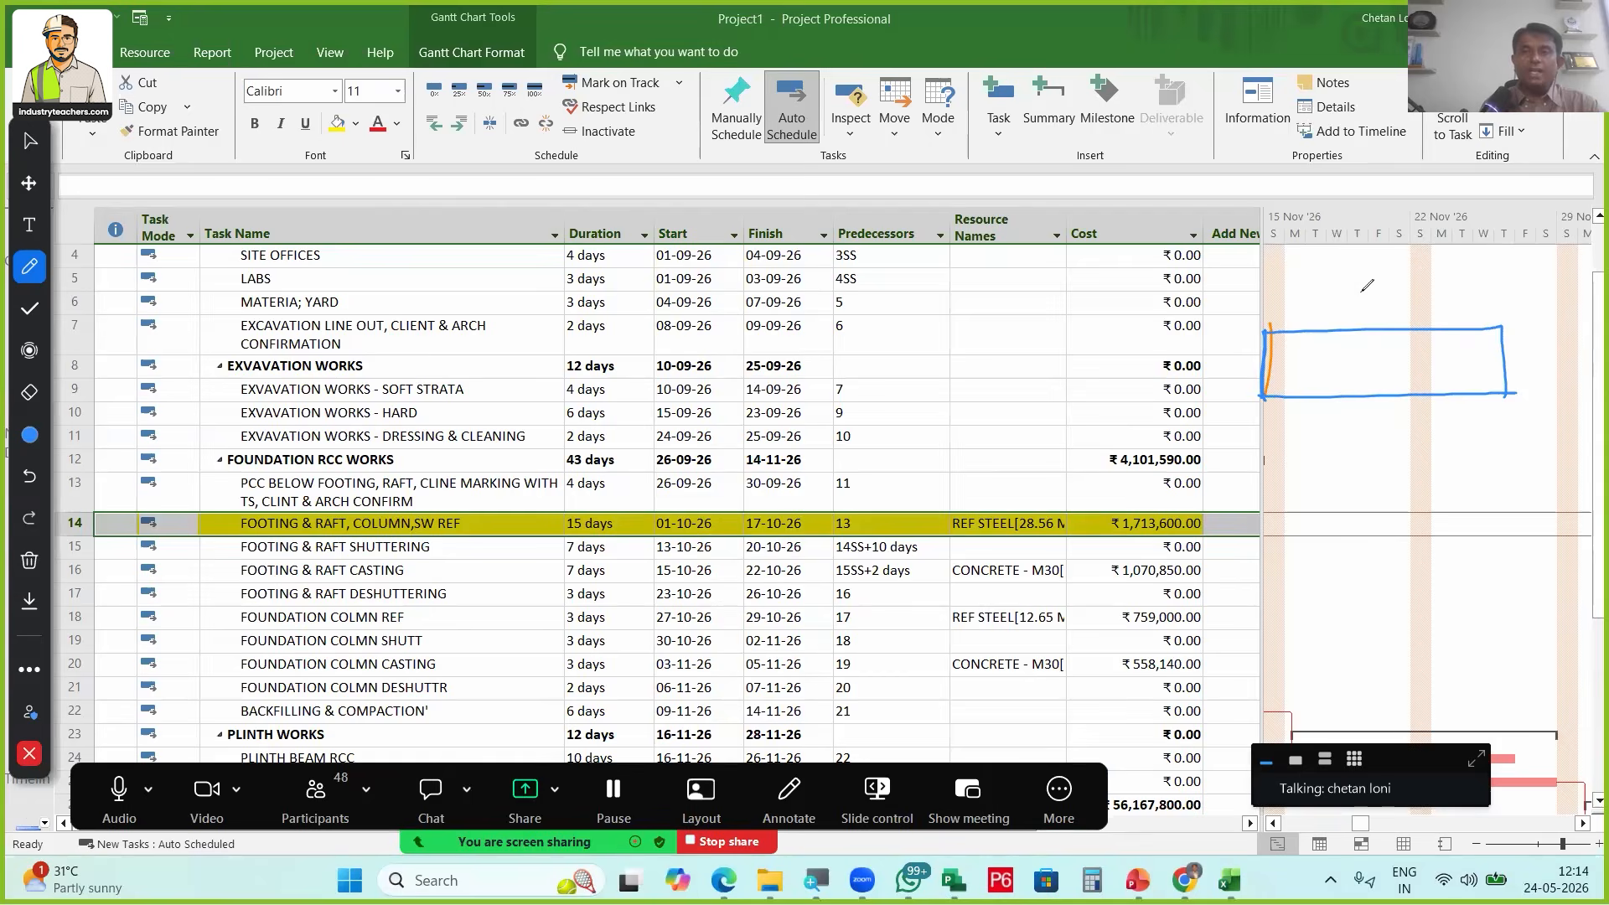
mouse_move(1366, 285)
mouse_down()
mouse_move(1334, 285)
mouse_move(1511, 255)
mouse_move(1475, 249)
mouse_move(1526, 267)
mouse_up()
drag(635, 501, 587, 494)
drag(1376, 411, 1386, 439)
Circle the box's two upper corners, write the dates 1/10 and 17/10 beside them, and underline the dates and duration
drag(1282, 318, 1213, 330)
drag(1225, 283, 1228, 340)
drag(1244, 292, 1254, 311)
drag(1502, 320, 1530, 334)
drag(1534, 309, 1544, 339)
drag(1559, 310, 1556, 334)
drag(1572, 309, 1569, 310)
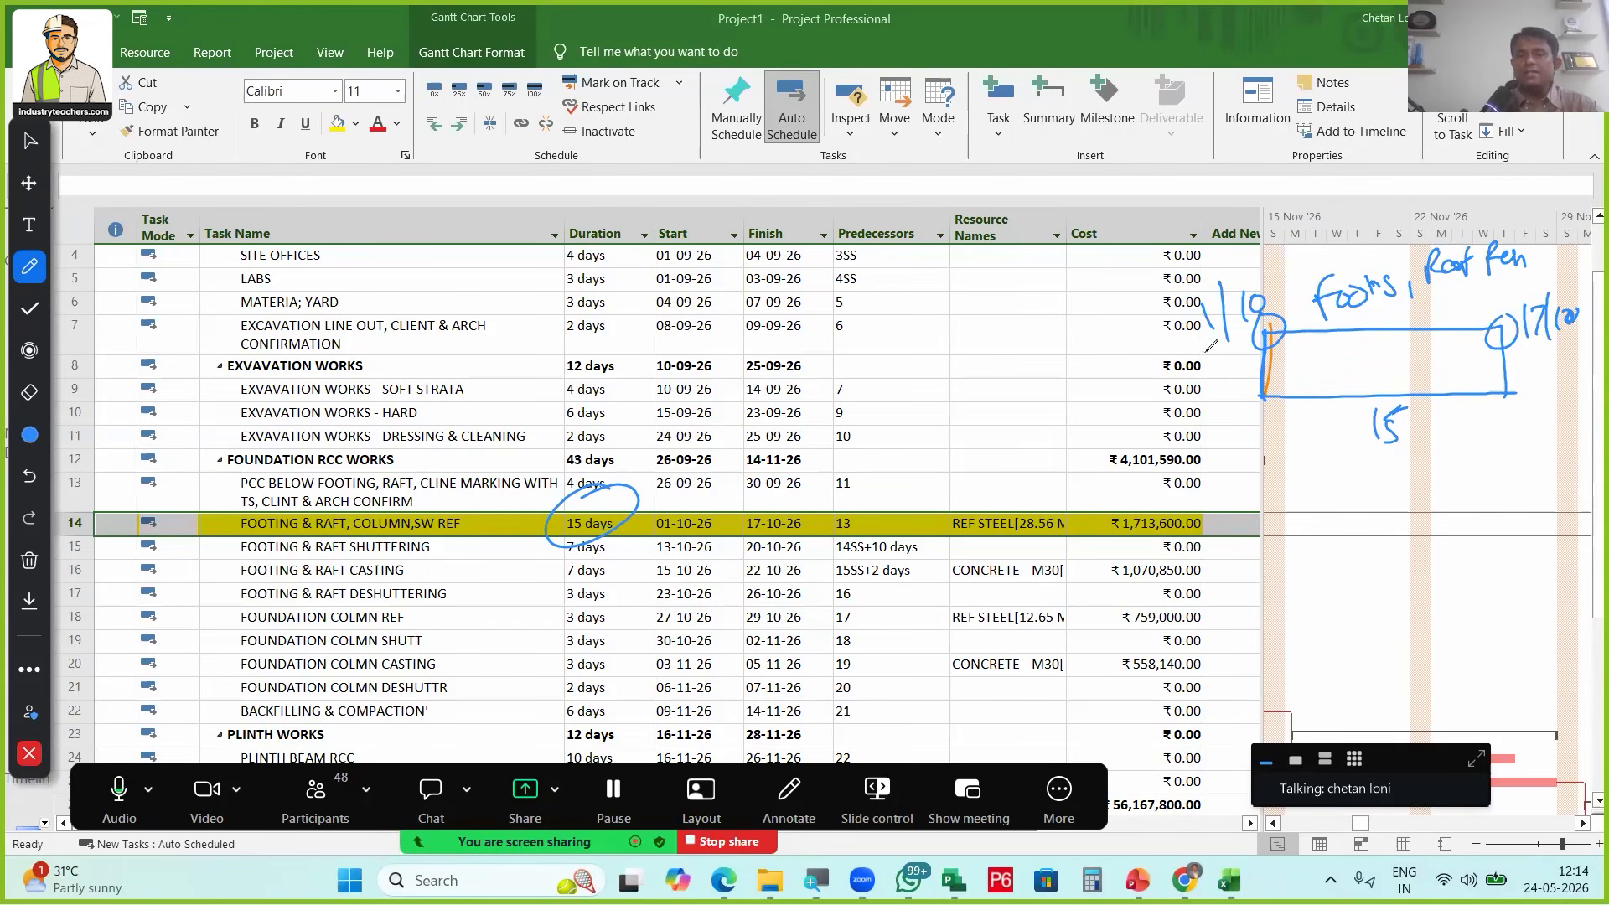
drag(1269, 322, 1209, 354)
drag(1526, 351, 1577, 335)
drag(1360, 468, 1402, 450)
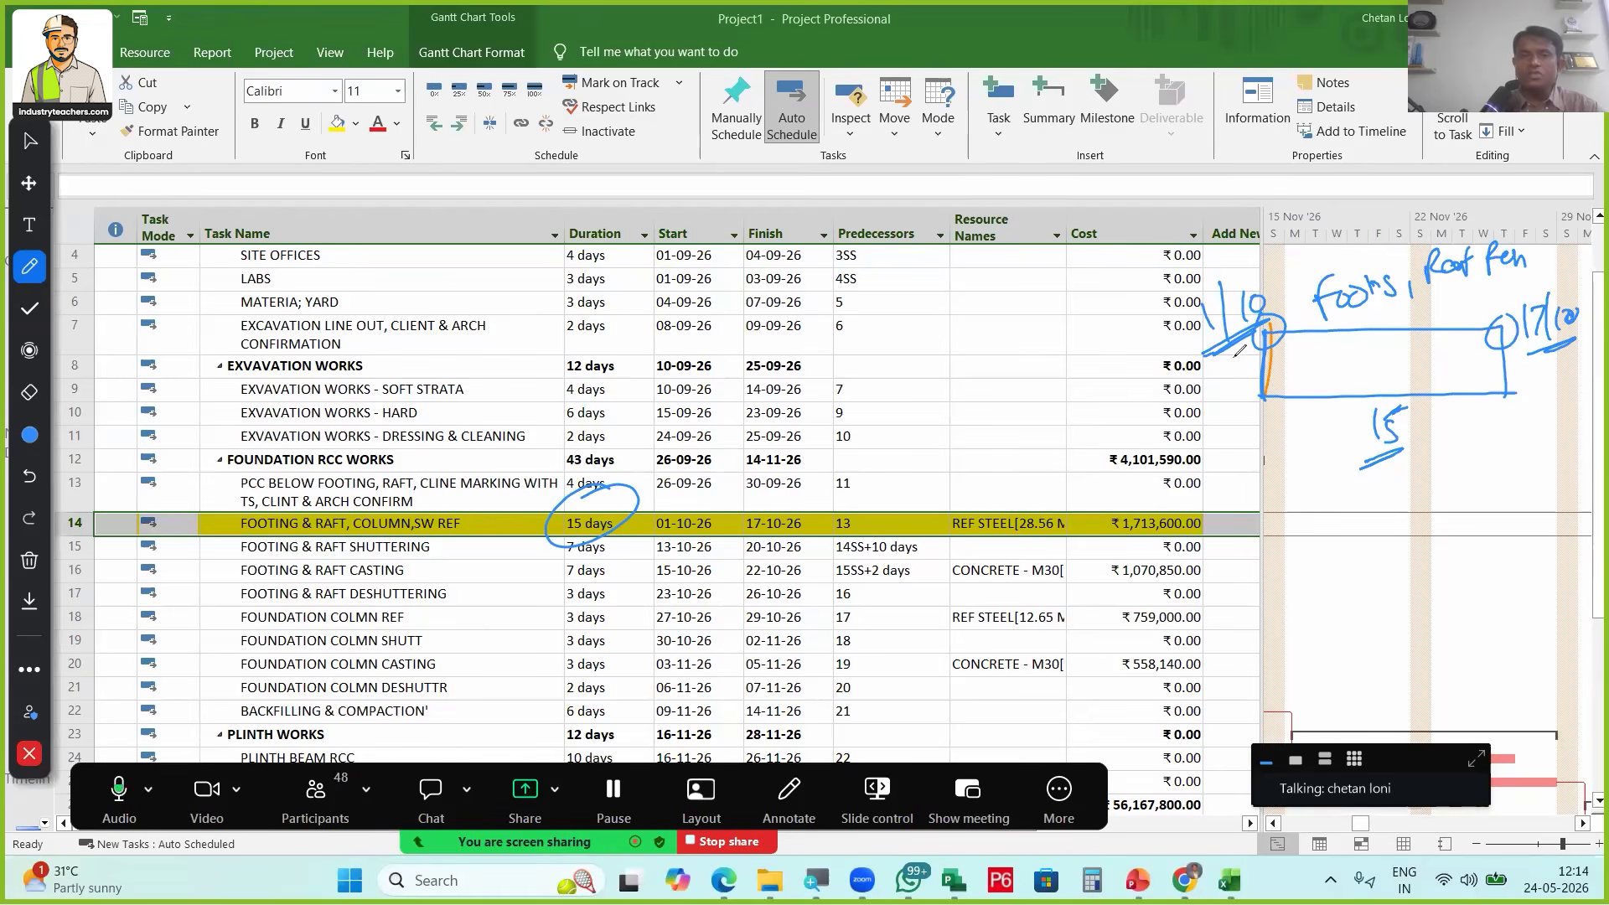
Circle the footing row's REF STEEL quantity and draw an arrow from the box down to the handwritten value 28.56
drag(1048, 499, 1029, 553)
drag(1283, 398, 1288, 524)
drag(1266, 507, 1298, 506)
drag(1257, 559, 1274, 586)
drag(1286, 564, 1282, 588)
mouse_move(1323, 560)
mouse_down()
mouse_move(1307, 586)
mouse_move(1332, 571)
mouse_up()
Draw a second arrow down from the box, underline the footing row's cost, and write 17.13 L below the arrow
drag(1467, 374, 1479, 490)
drag(1462, 476, 1482, 492)
drag(1119, 541, 1176, 540)
drag(1465, 512, 1470, 548)
mouse_move(1475, 518)
mouse_down()
mouse_move(1488, 543)
mouse_move(1521, 536)
mouse_up()
click(1504, 530)
drag(1549, 499, 1571, 514)
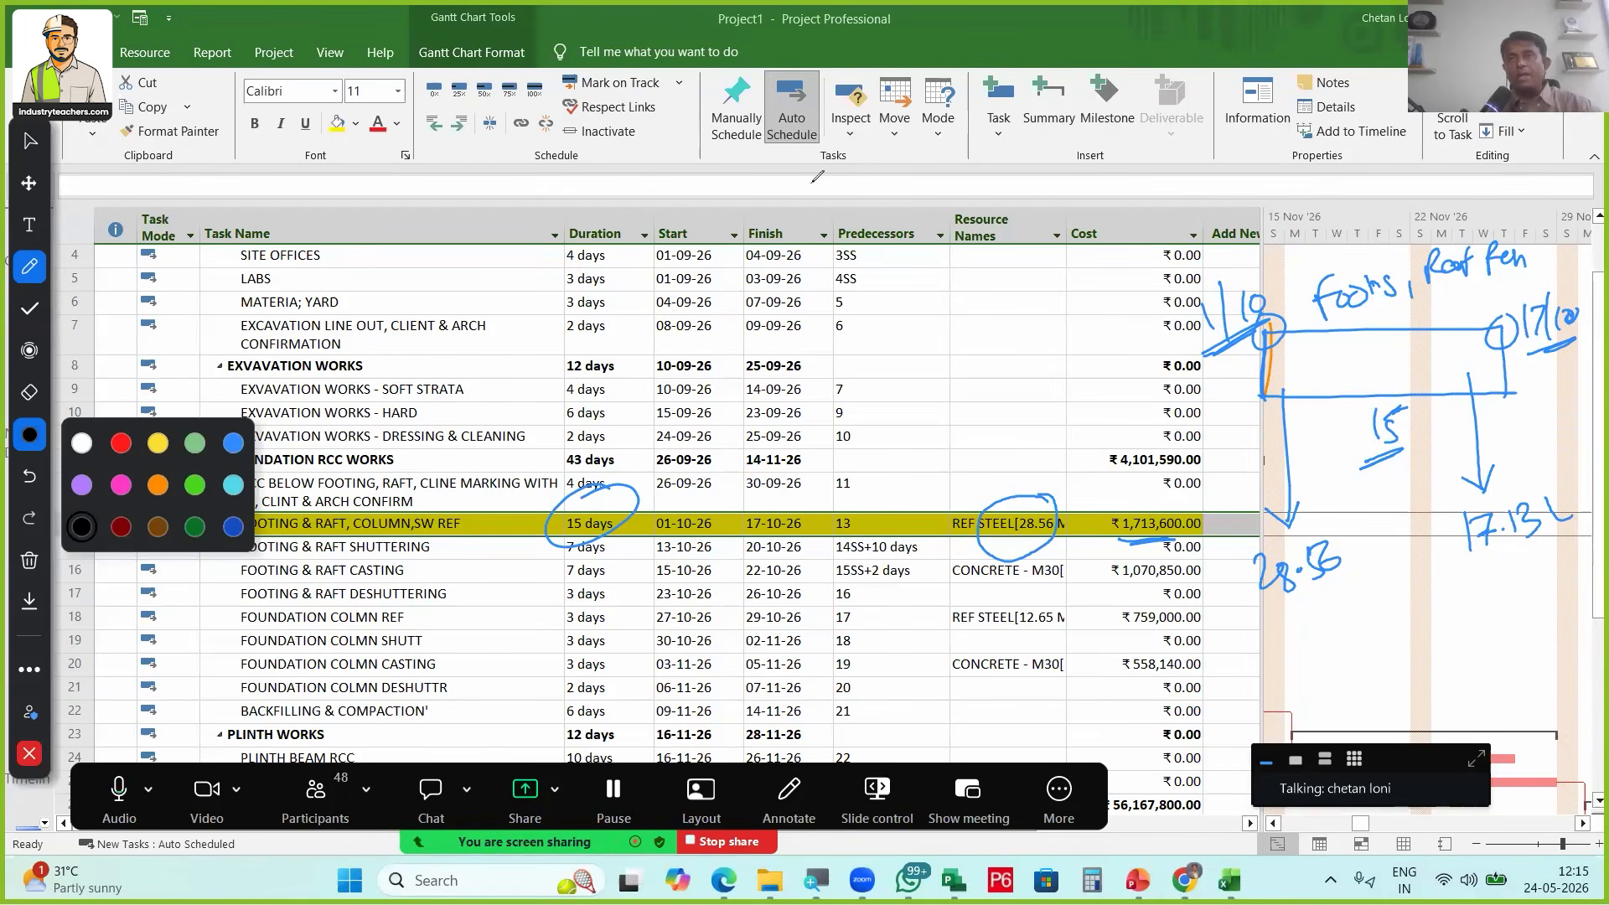
Write "freeze" in black above the task table and underline it twice
drag(830, 153, 813, 211)
drag(809, 192, 918, 184)
drag(919, 171, 948, 177)
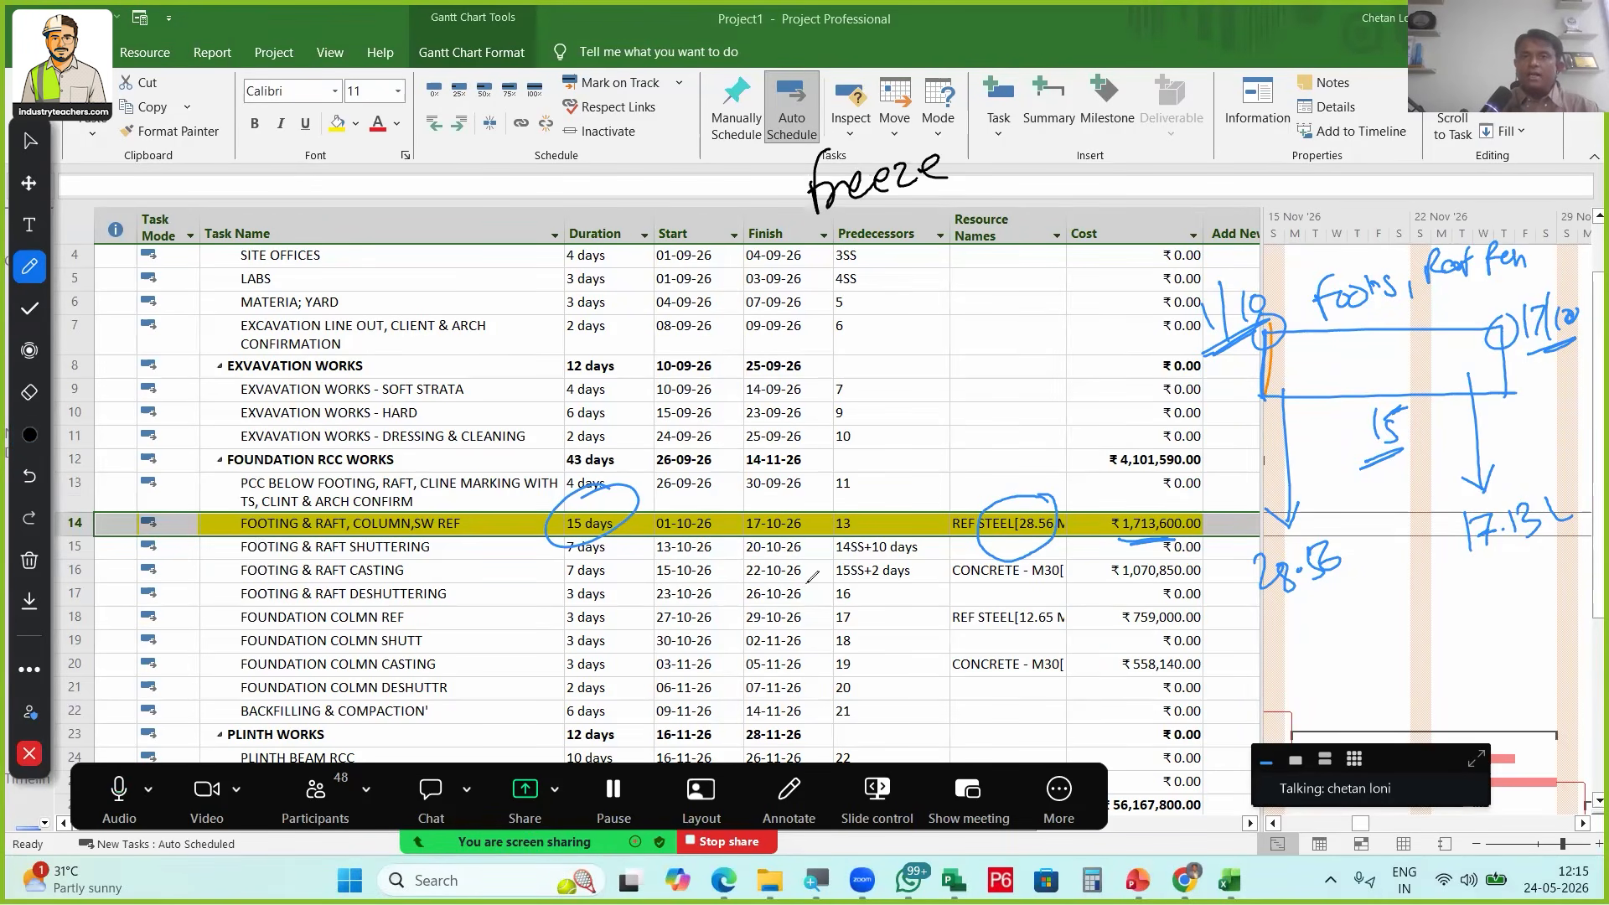
drag(807, 242, 963, 191)
drag(812, 247, 988, 188)
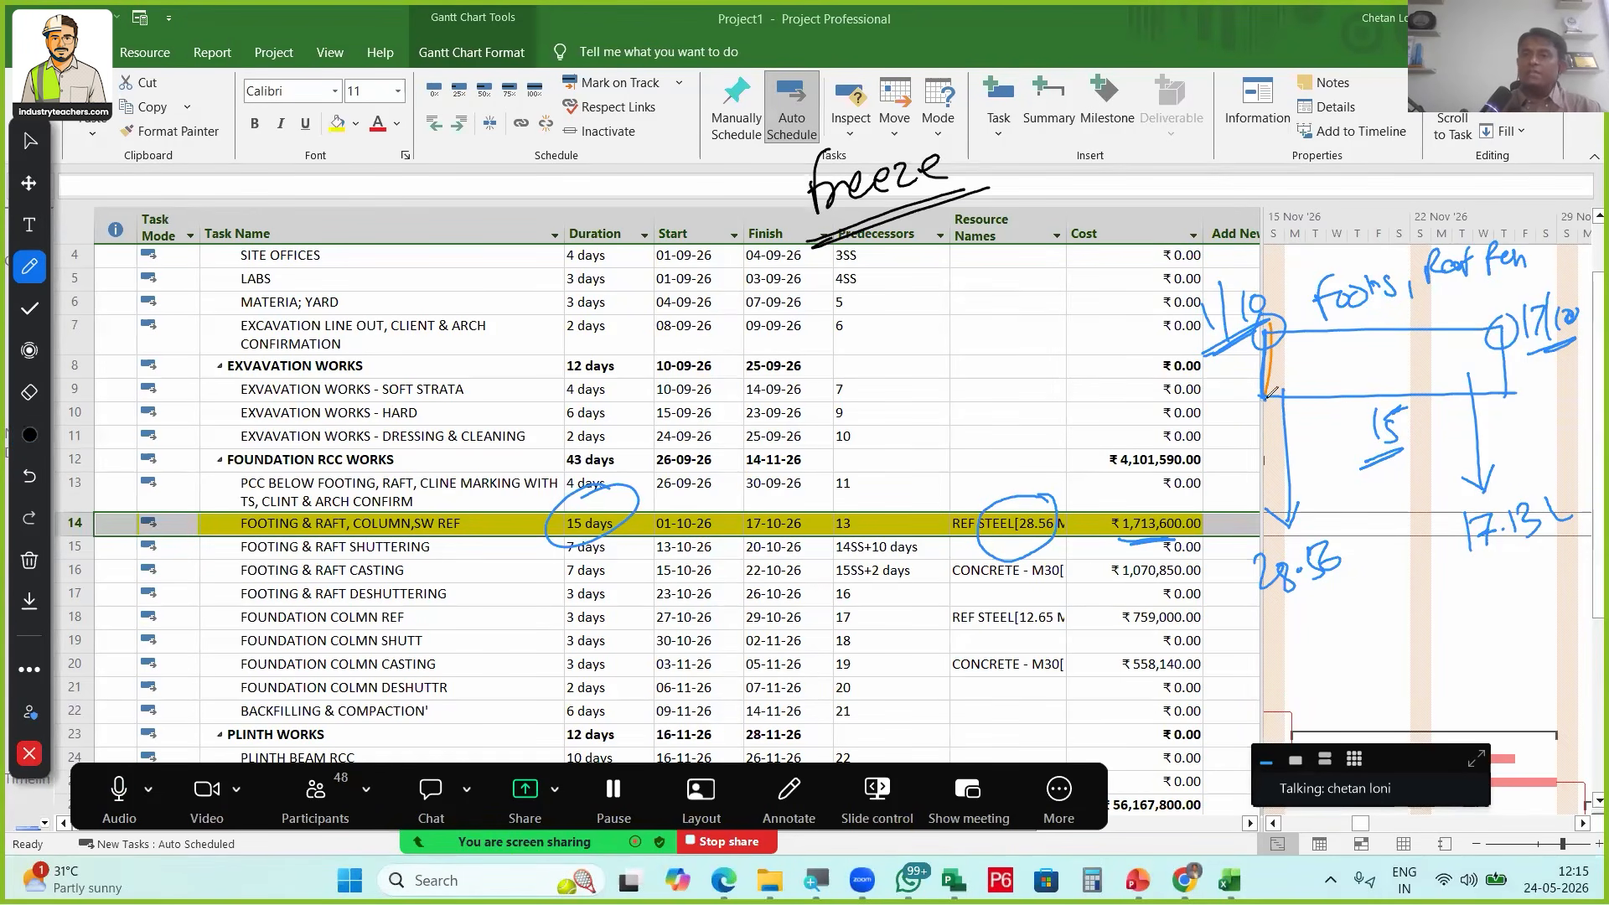
Draw a hatched black bar beneath the blue box and underline the handwritten dates, duration, quantity and cost in black
mouse_move(1259, 423)
mouse_down()
mouse_move(1261, 402)
mouse_move(1425, 399)
mouse_move(1508, 420)
mouse_up()
mouse_move(1259, 421)
mouse_down()
mouse_move(1513, 419)
mouse_move(1298, 406)
mouse_move(1506, 409)
mouse_up()
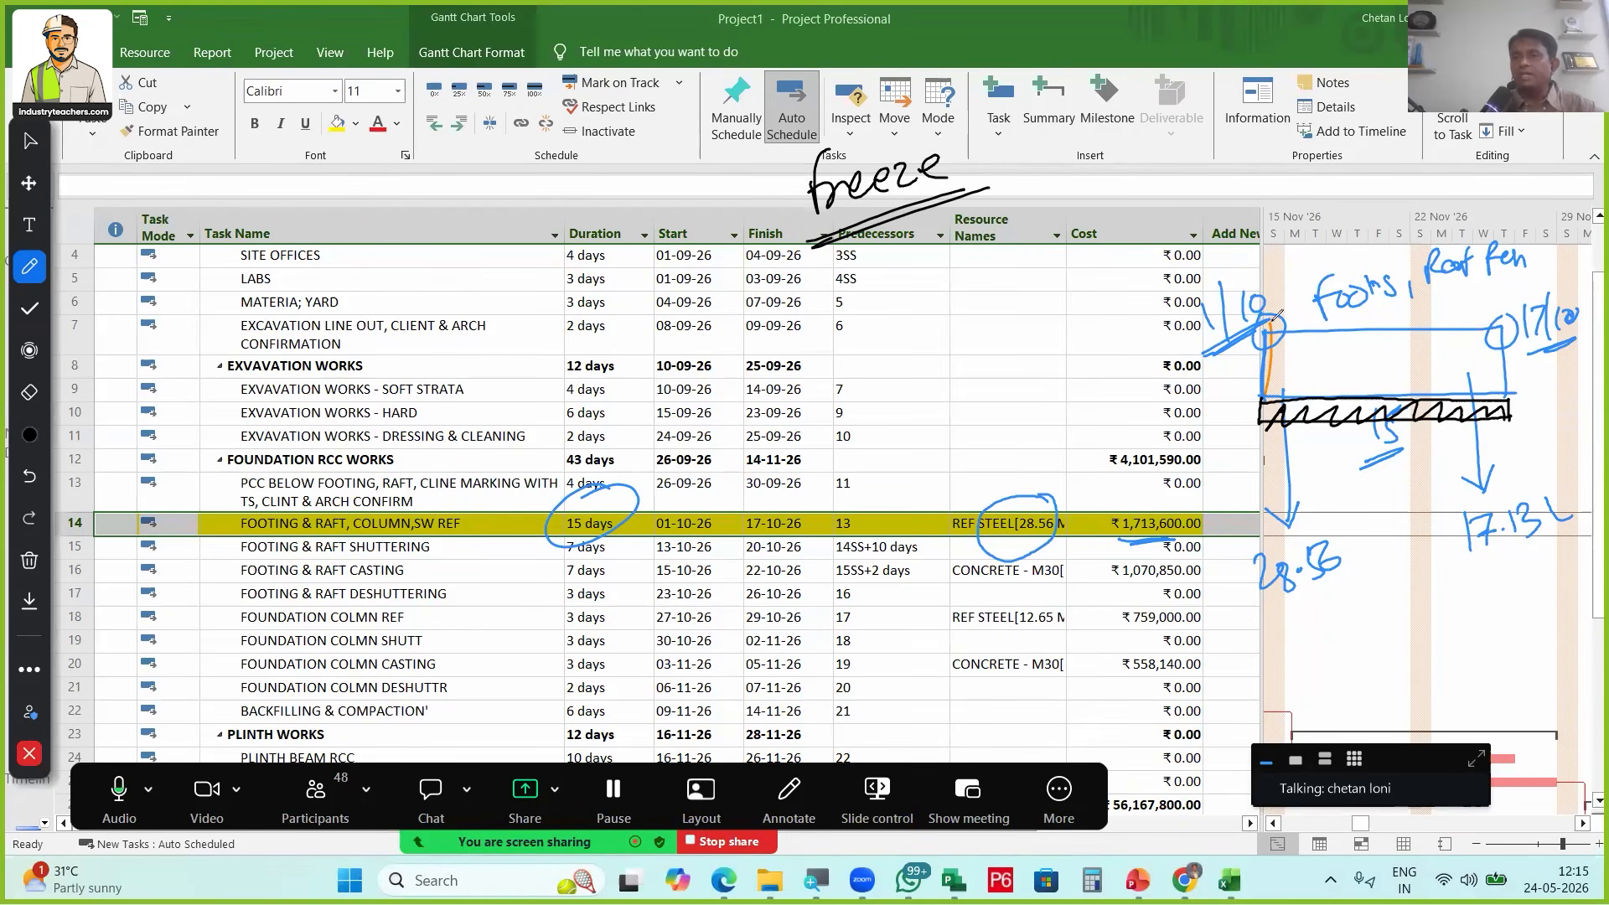
mouse_move(1184, 365)
mouse_down()
mouse_move(1283, 320)
mouse_move(1257, 329)
mouse_up()
drag(1531, 358, 1598, 322)
drag(1364, 472, 1430, 440)
drag(1246, 631, 1366, 588)
mouse_move(1249, 630)
mouse_down()
mouse_move(1391, 575)
mouse_move(1580, 536)
mouse_up()
drag(1476, 563, 1563, 541)
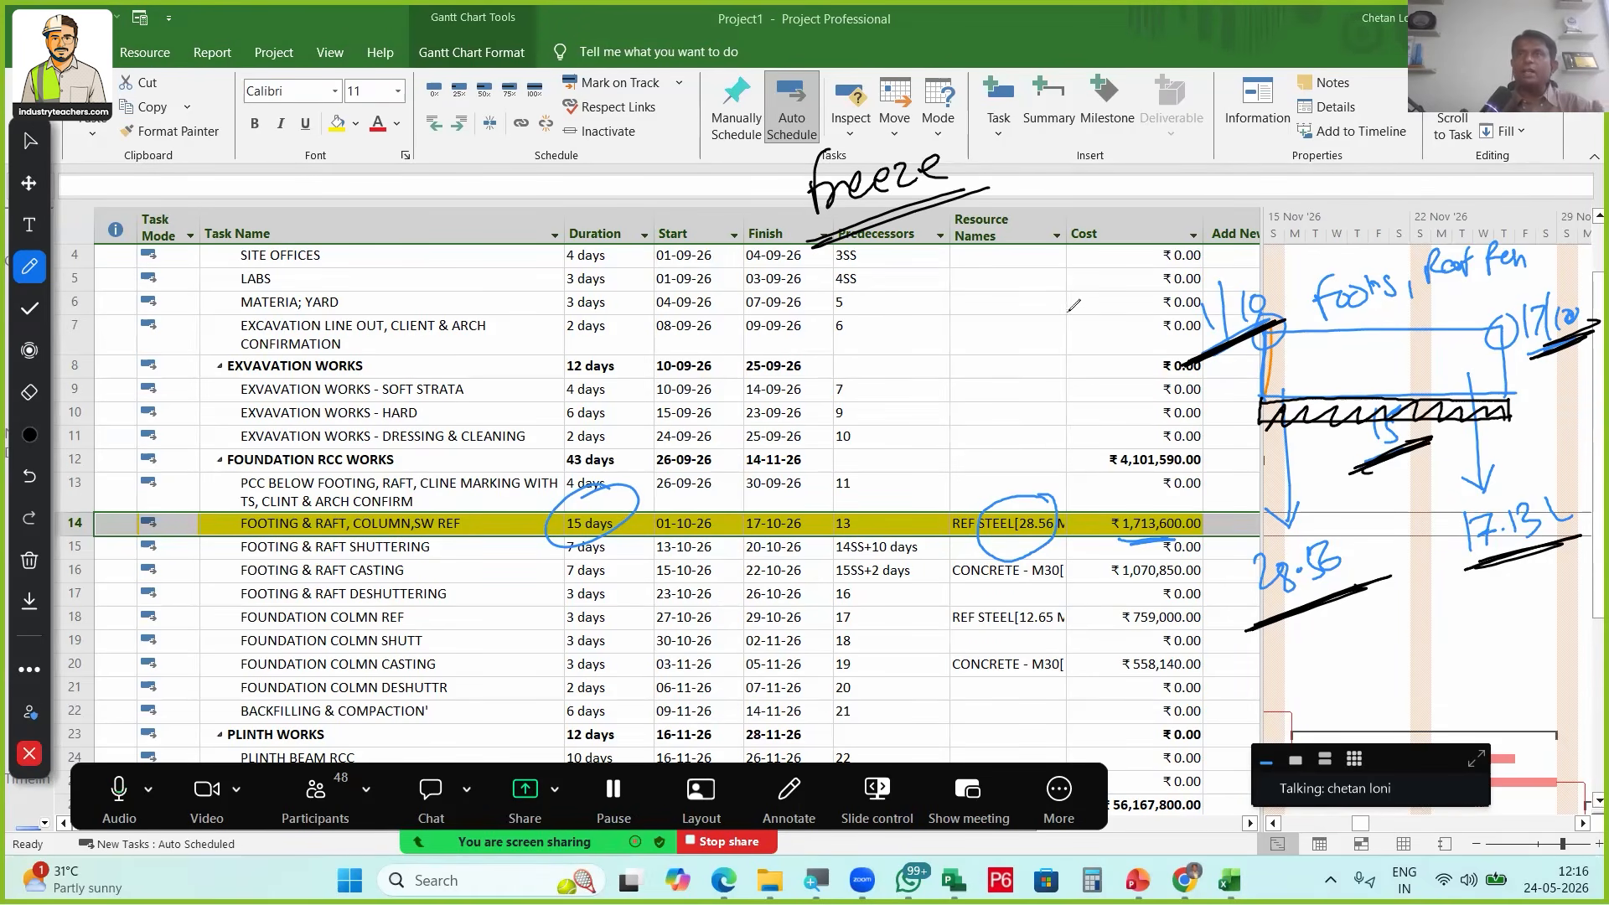
Circle the Duration, Start and Finish columns in black, underline the handwritten 15 again, and end the screen annotation
mouse_move(690, 175)
mouse_down()
mouse_move(641, 152)
mouse_move(582, 189)
mouse_up()
drag(1350, 480, 1429, 439)
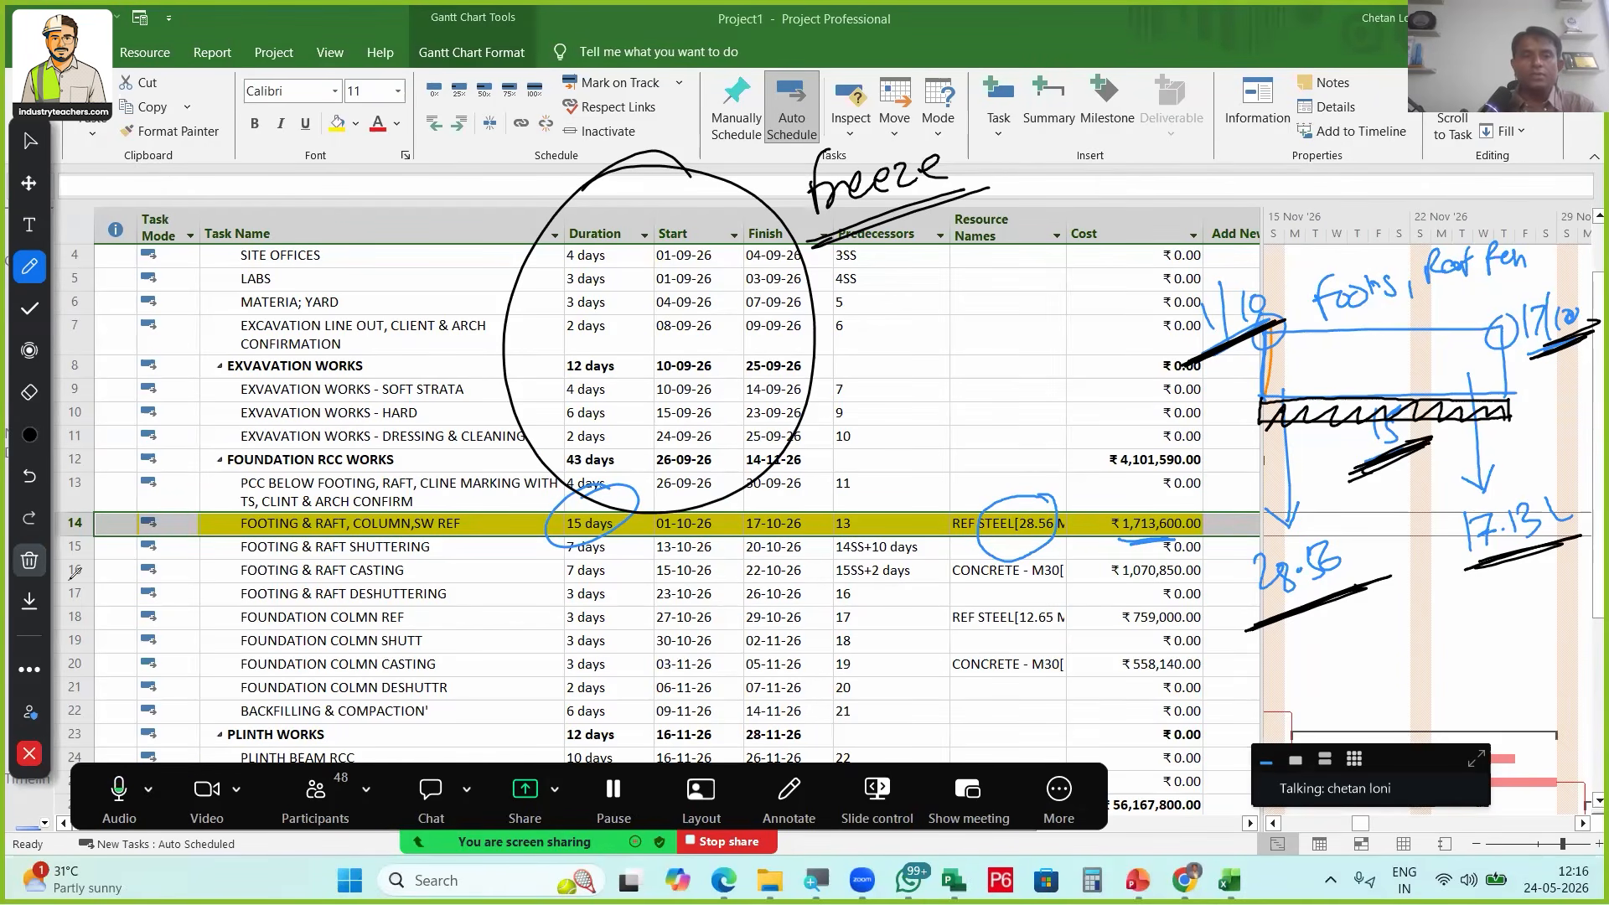
click(30, 753)
click(274, 53)
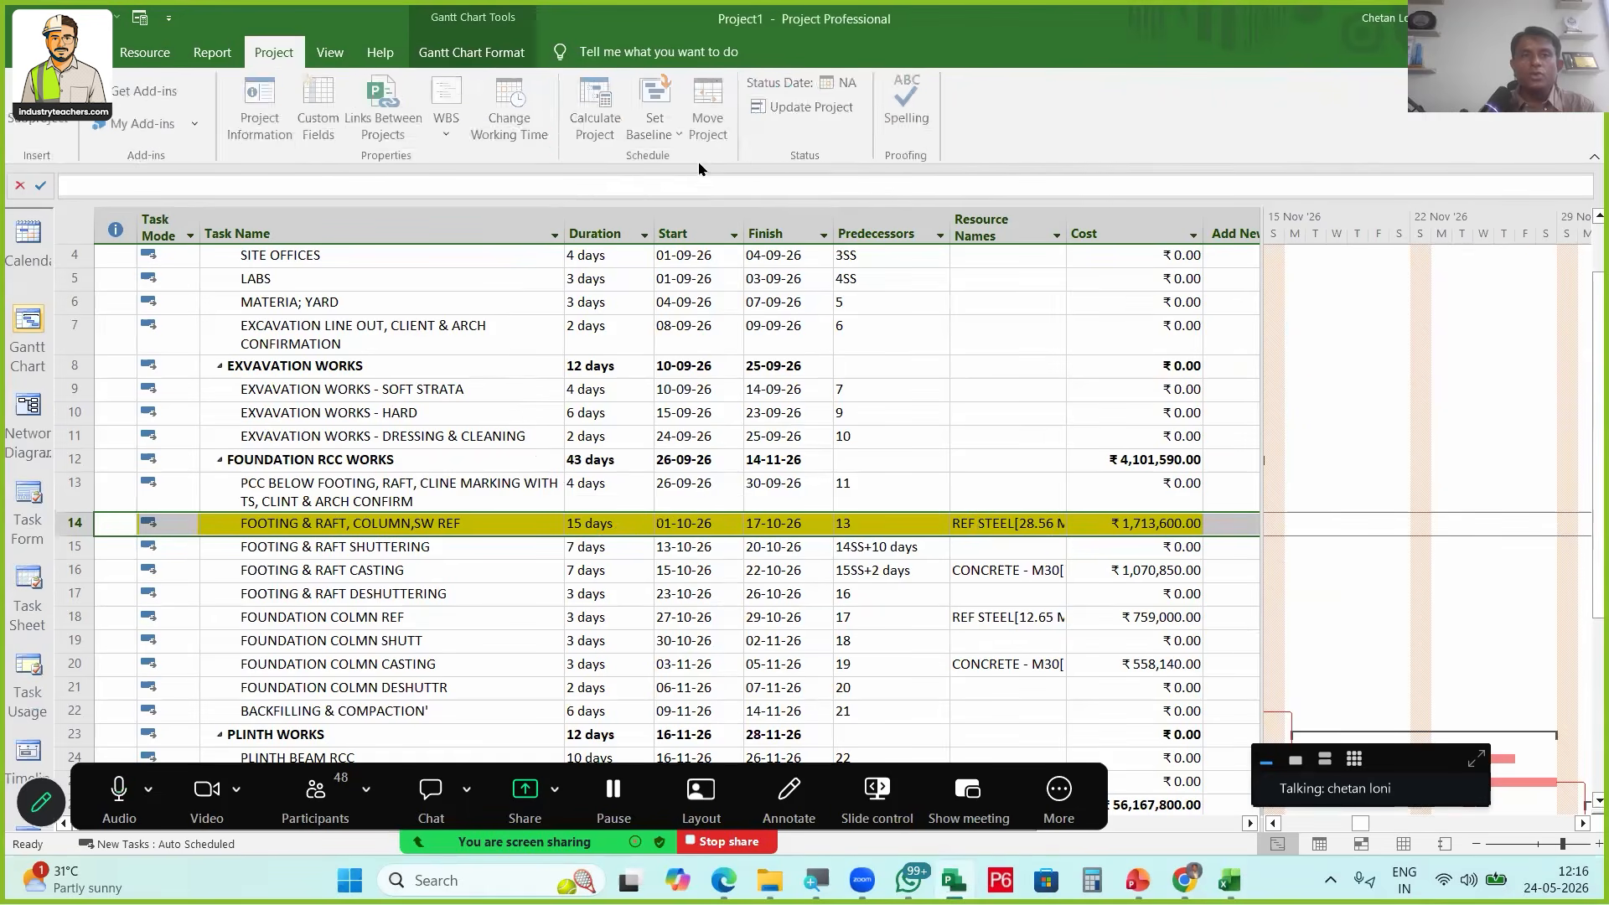
click(656, 109)
click(698, 157)
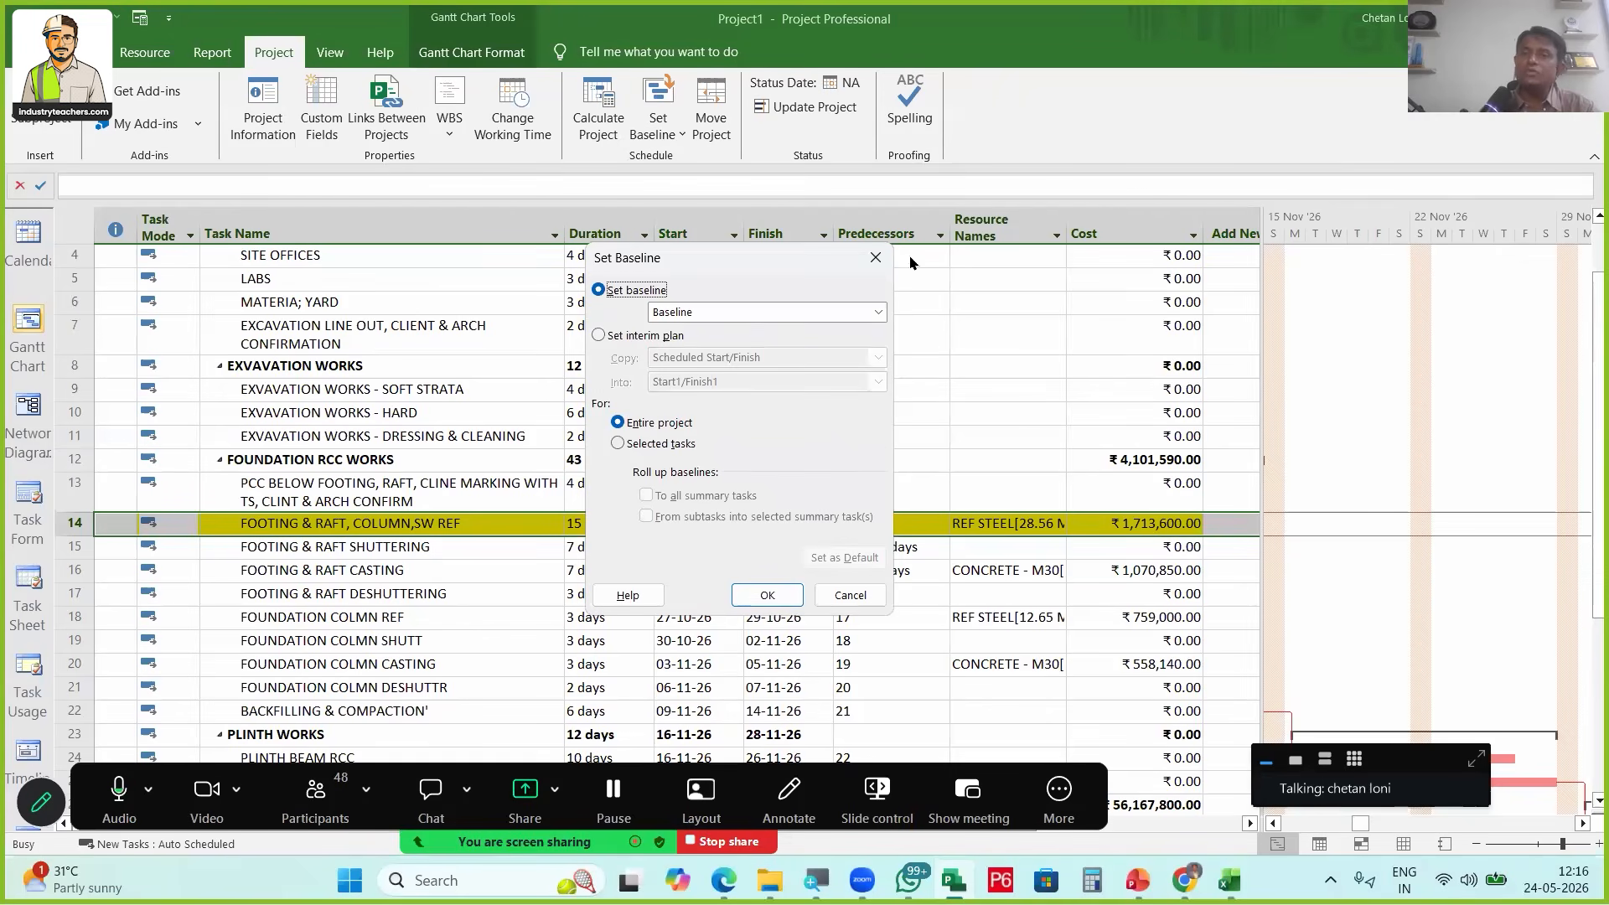
key(Return)
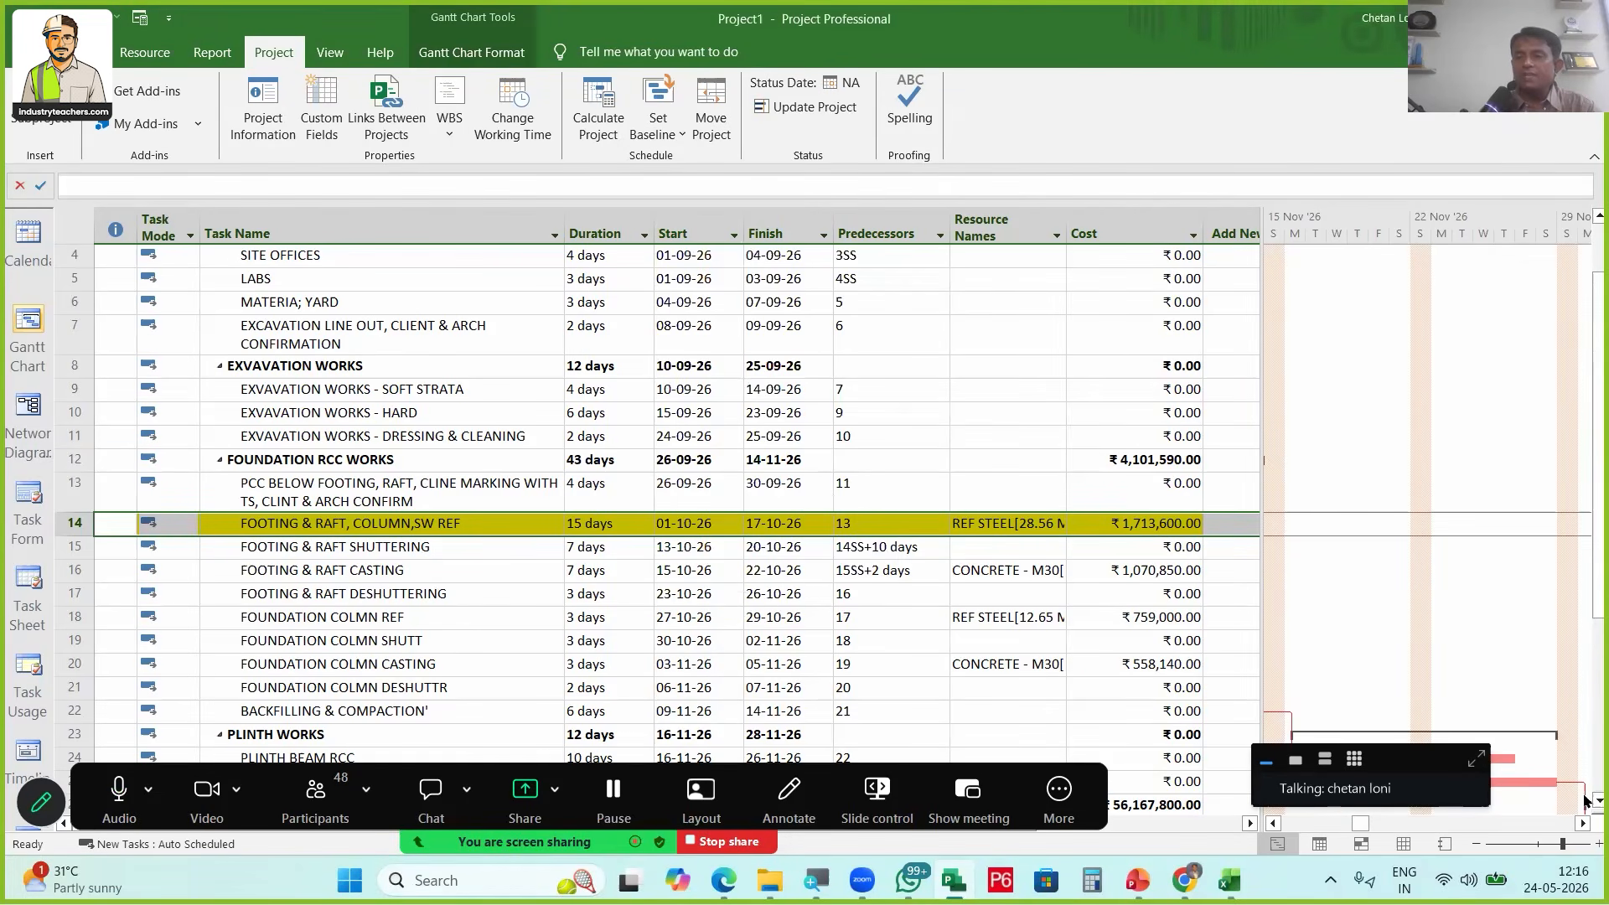
Narrow the Task Name column and widen the Gantt chart area so the monthly timescale covers the slab tasks
scroll(929, 374, down, 3)
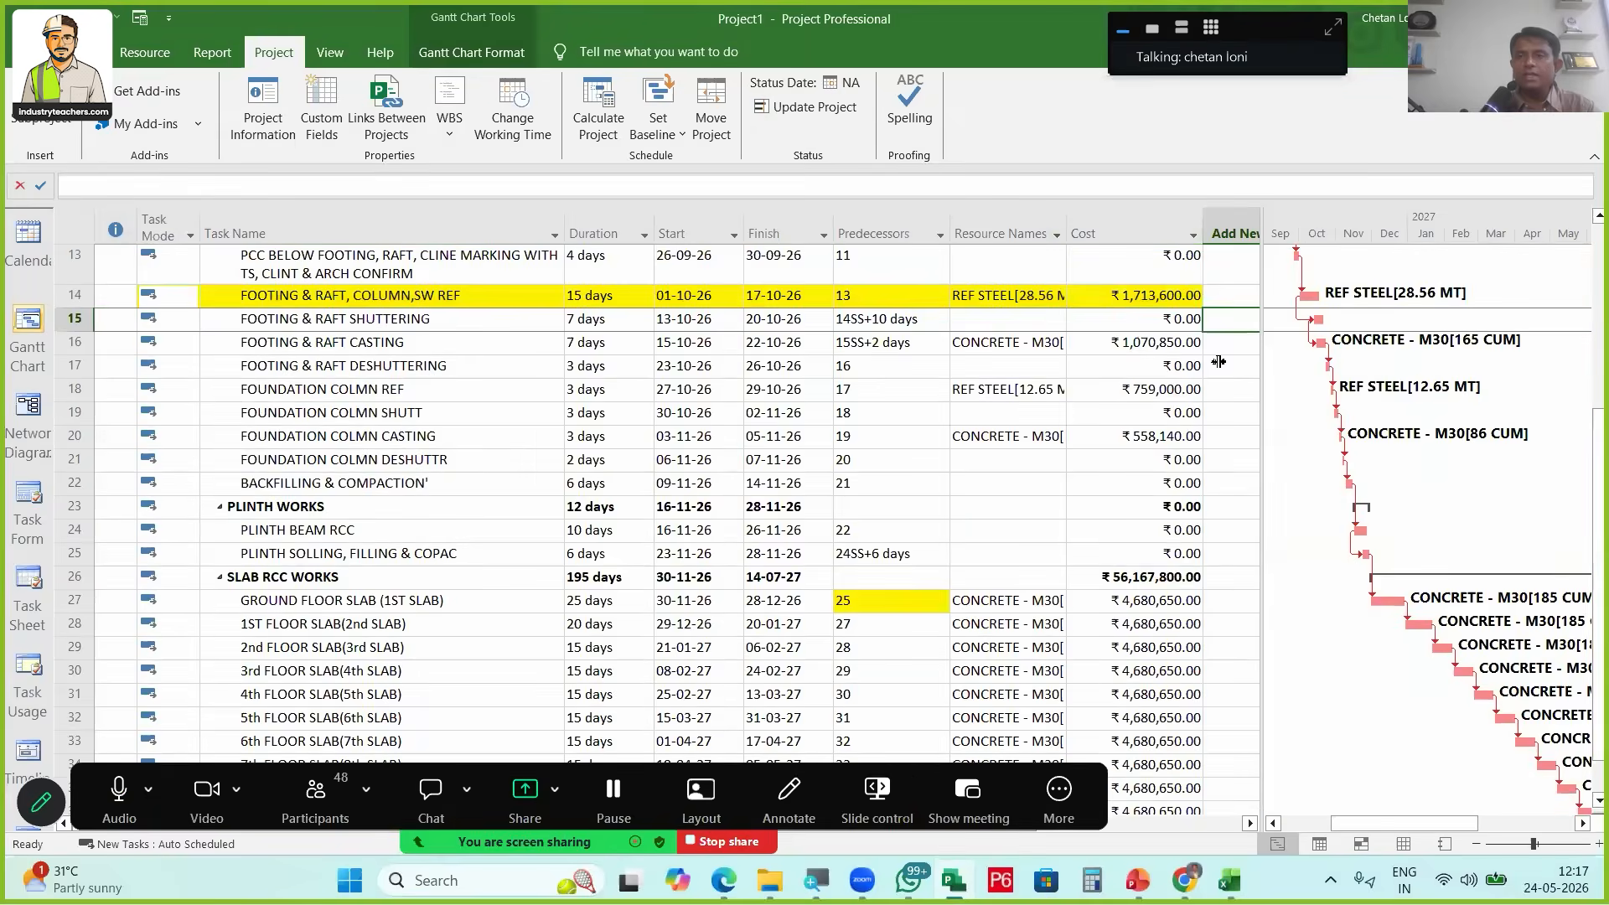
drag(1262, 358, 1216, 358)
drag(563, 233, 503, 233)
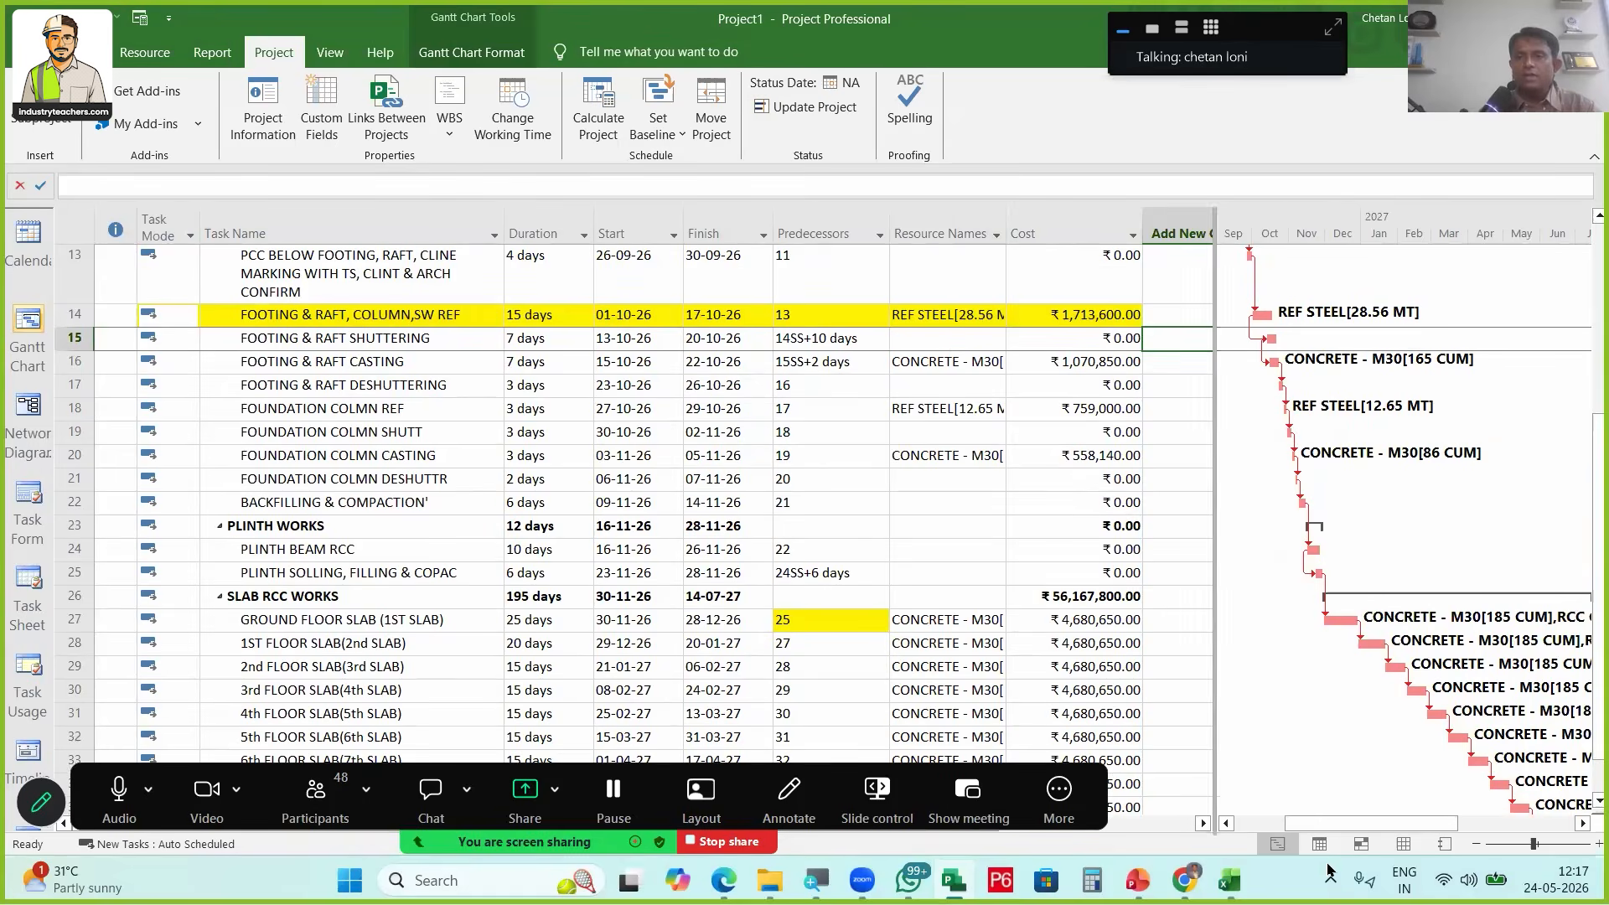
drag(1214, 452, 1155, 452)
scroll(1477, 334, right, 1)
Remove the resource name text beside the red task bars by editing the Gantt bar styles
right_click(1477, 333)
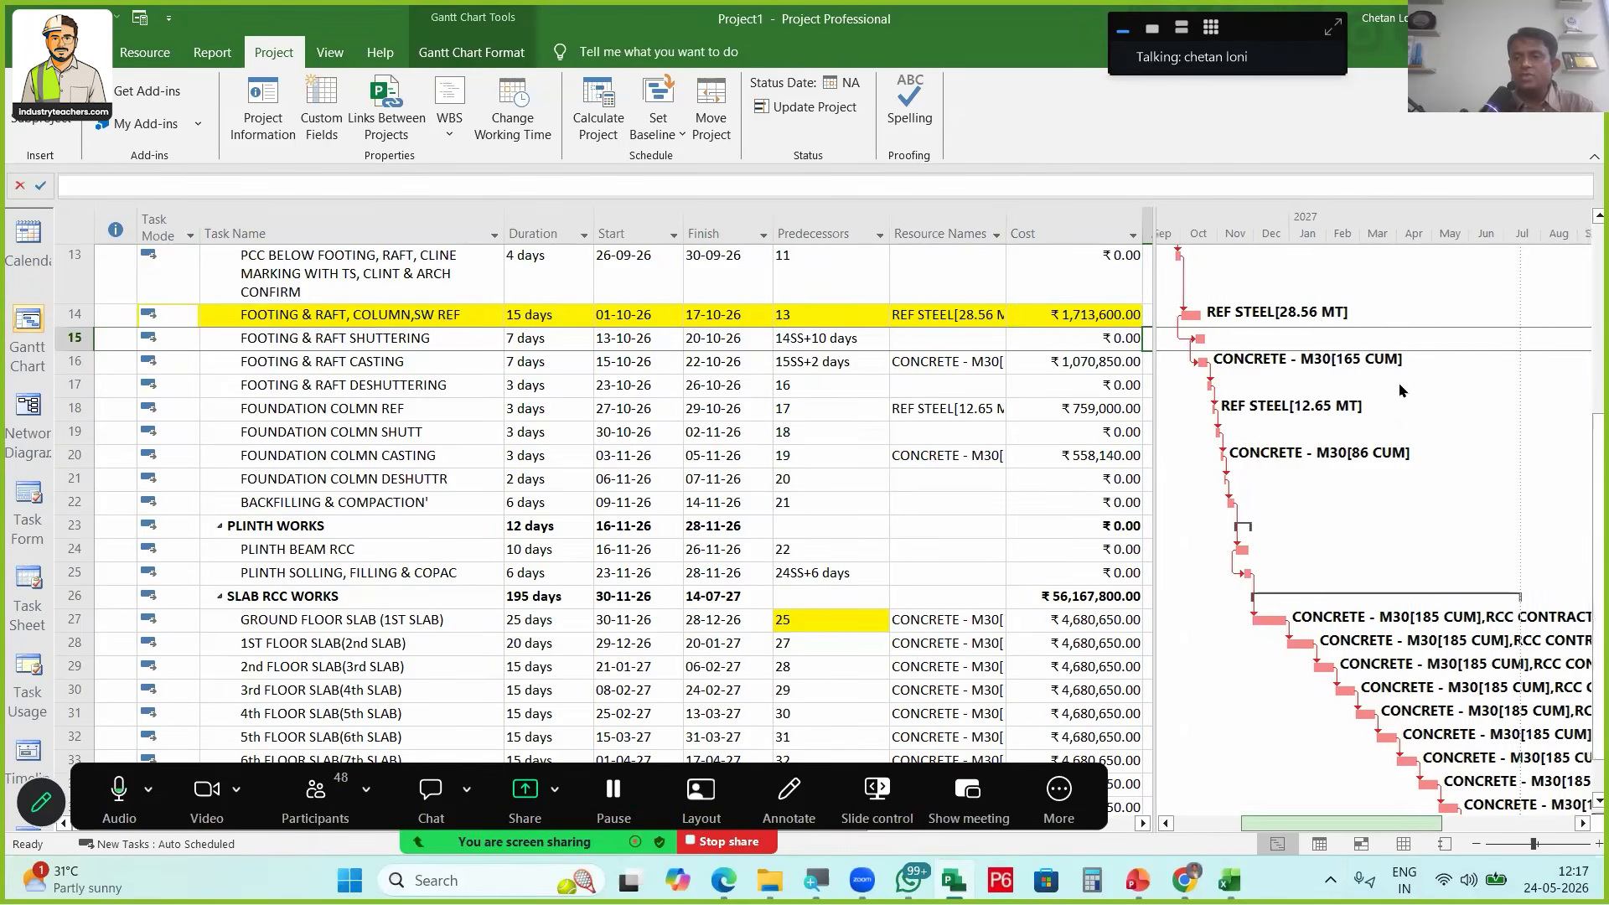
click(410, 422)
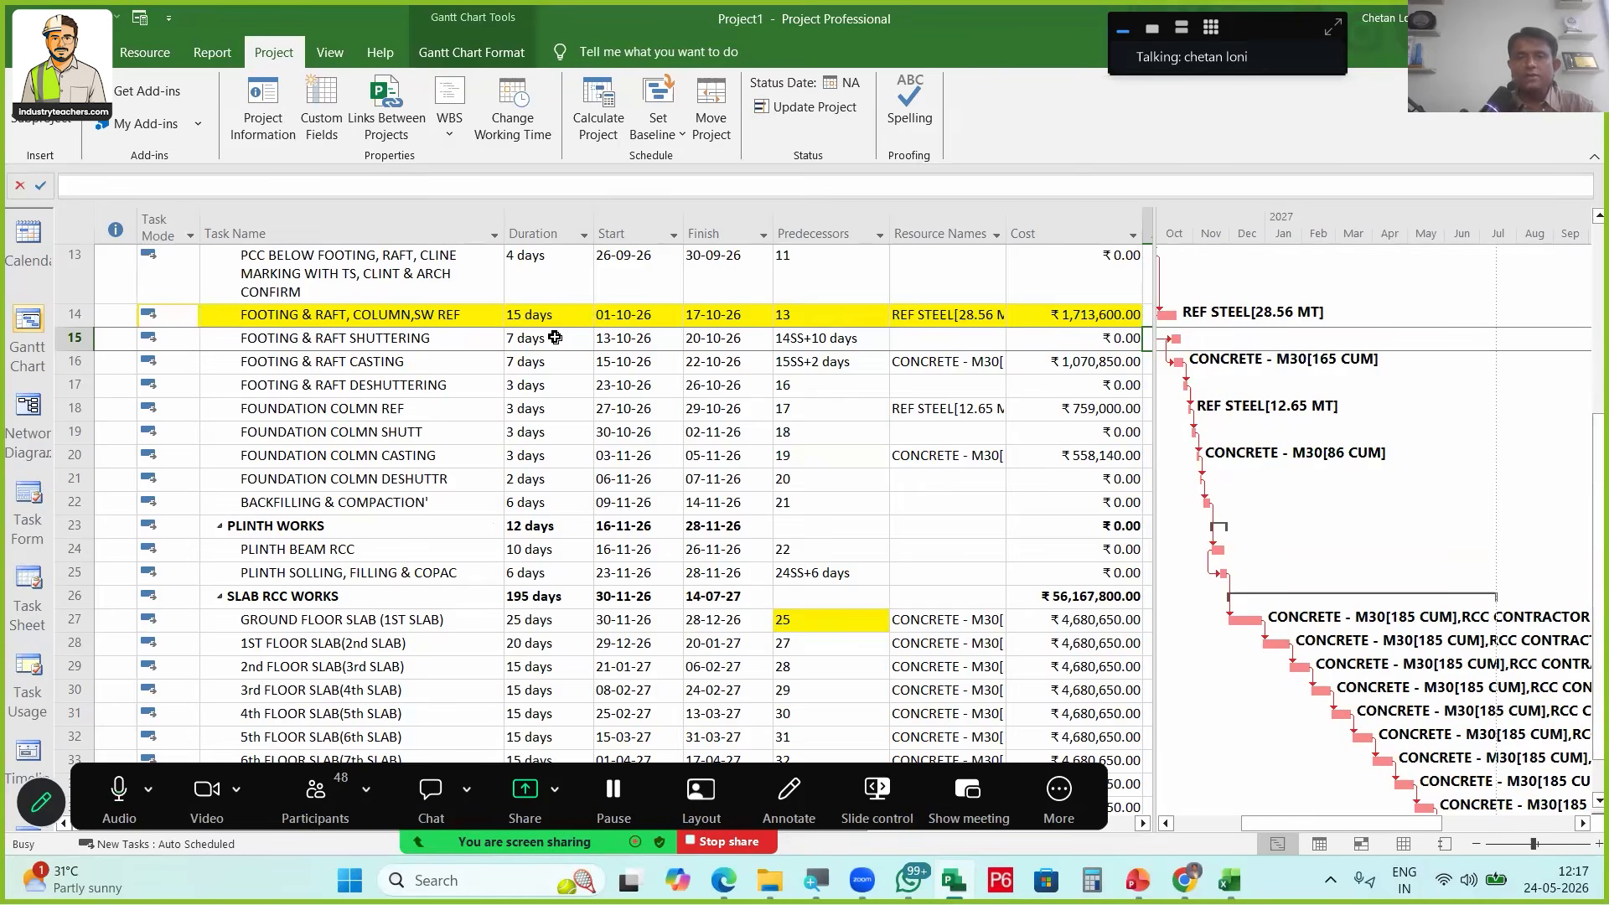
click(754, 633)
scroll(517, 394, down, 9)
click(511, 299)
click(639, 596)
key(Delete)
click(1019, 704)
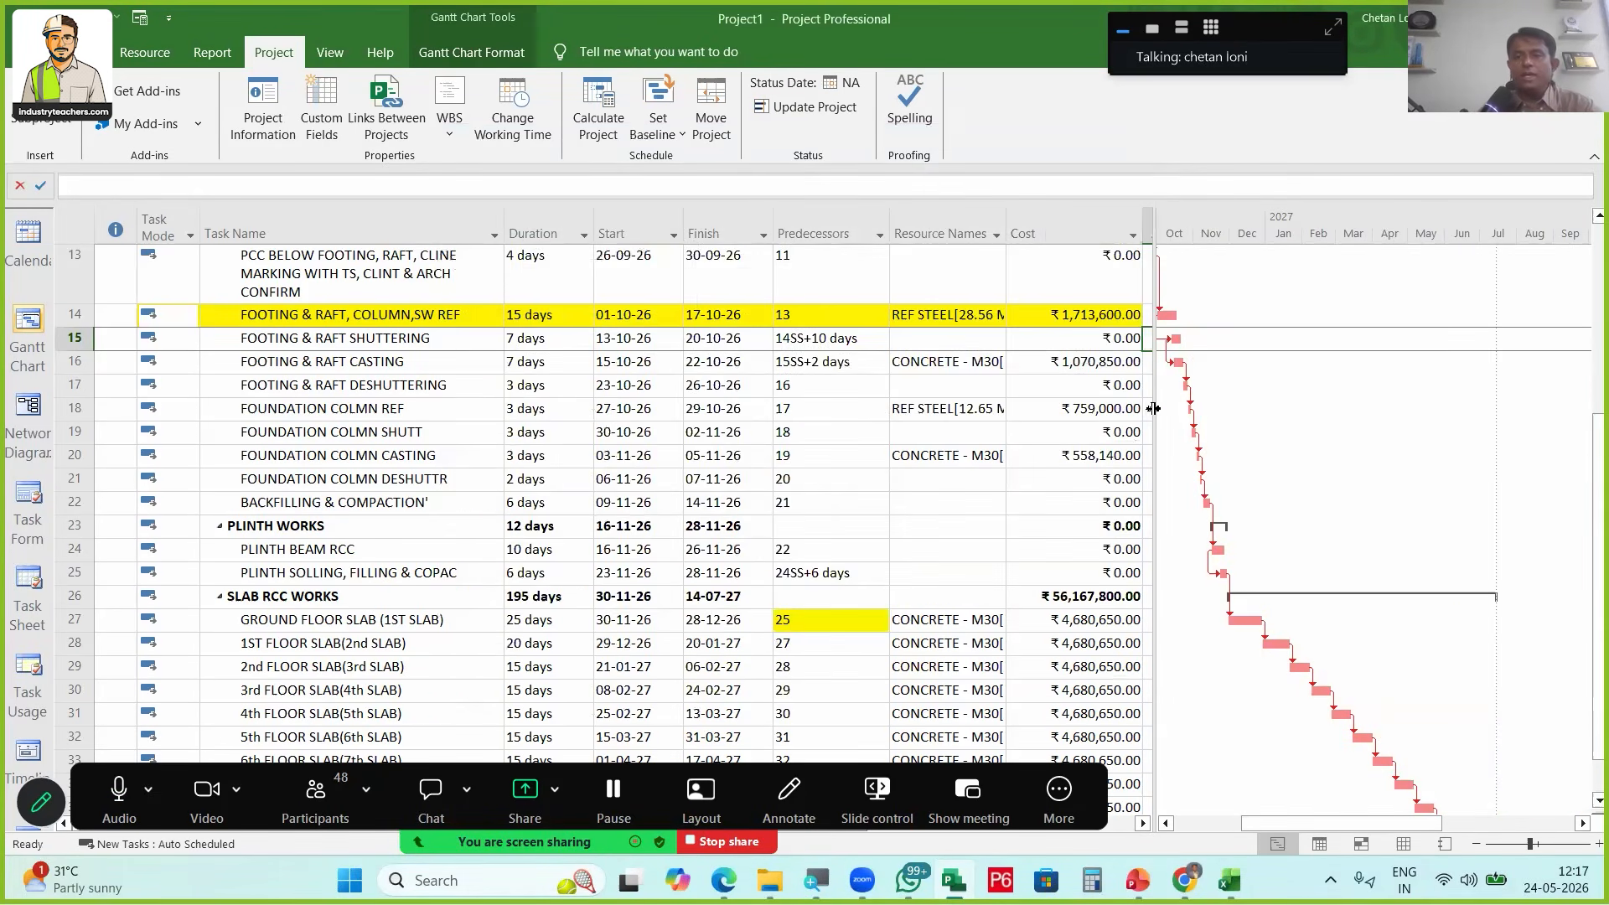
Set the project baseline, using Baseline for the entire project
click(658, 113)
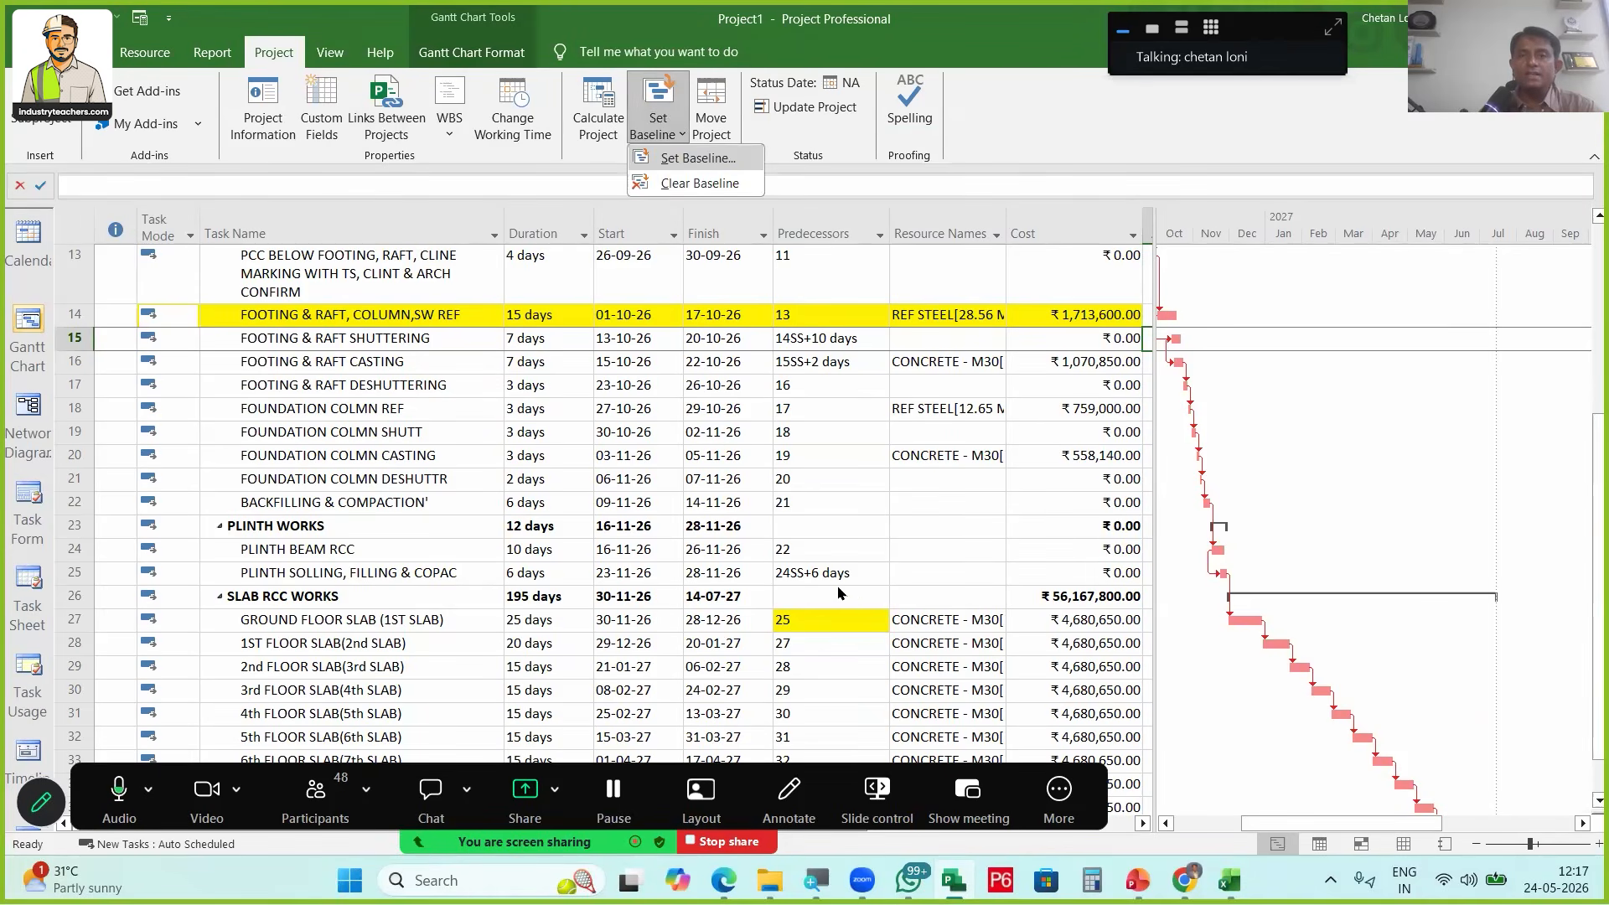
key(Return)
click(787, 307)
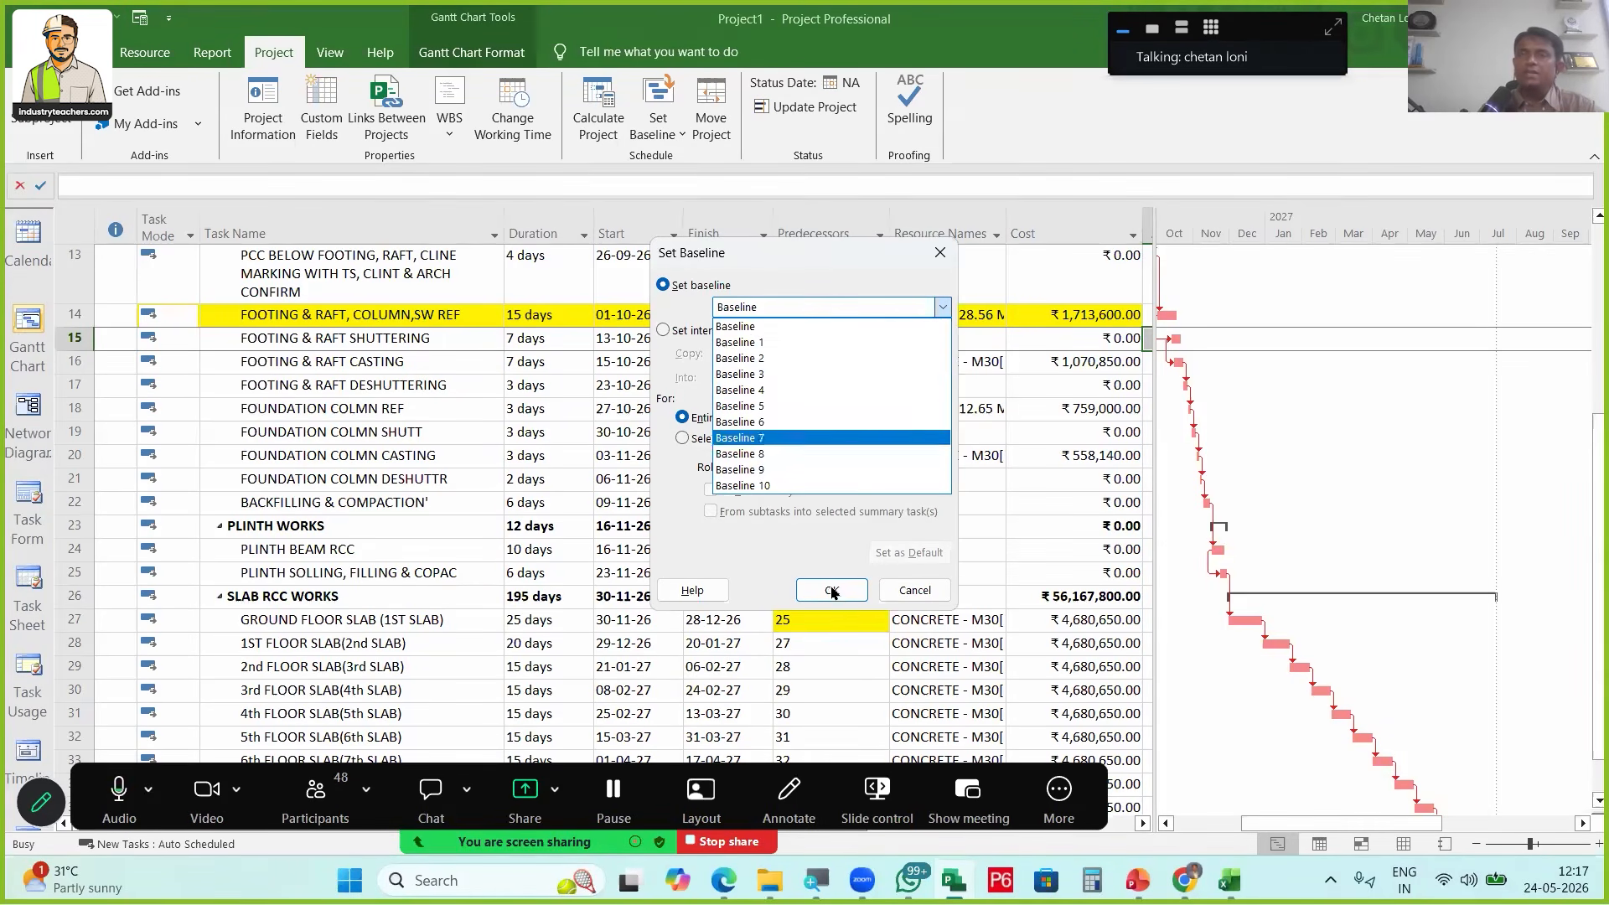
click(802, 587)
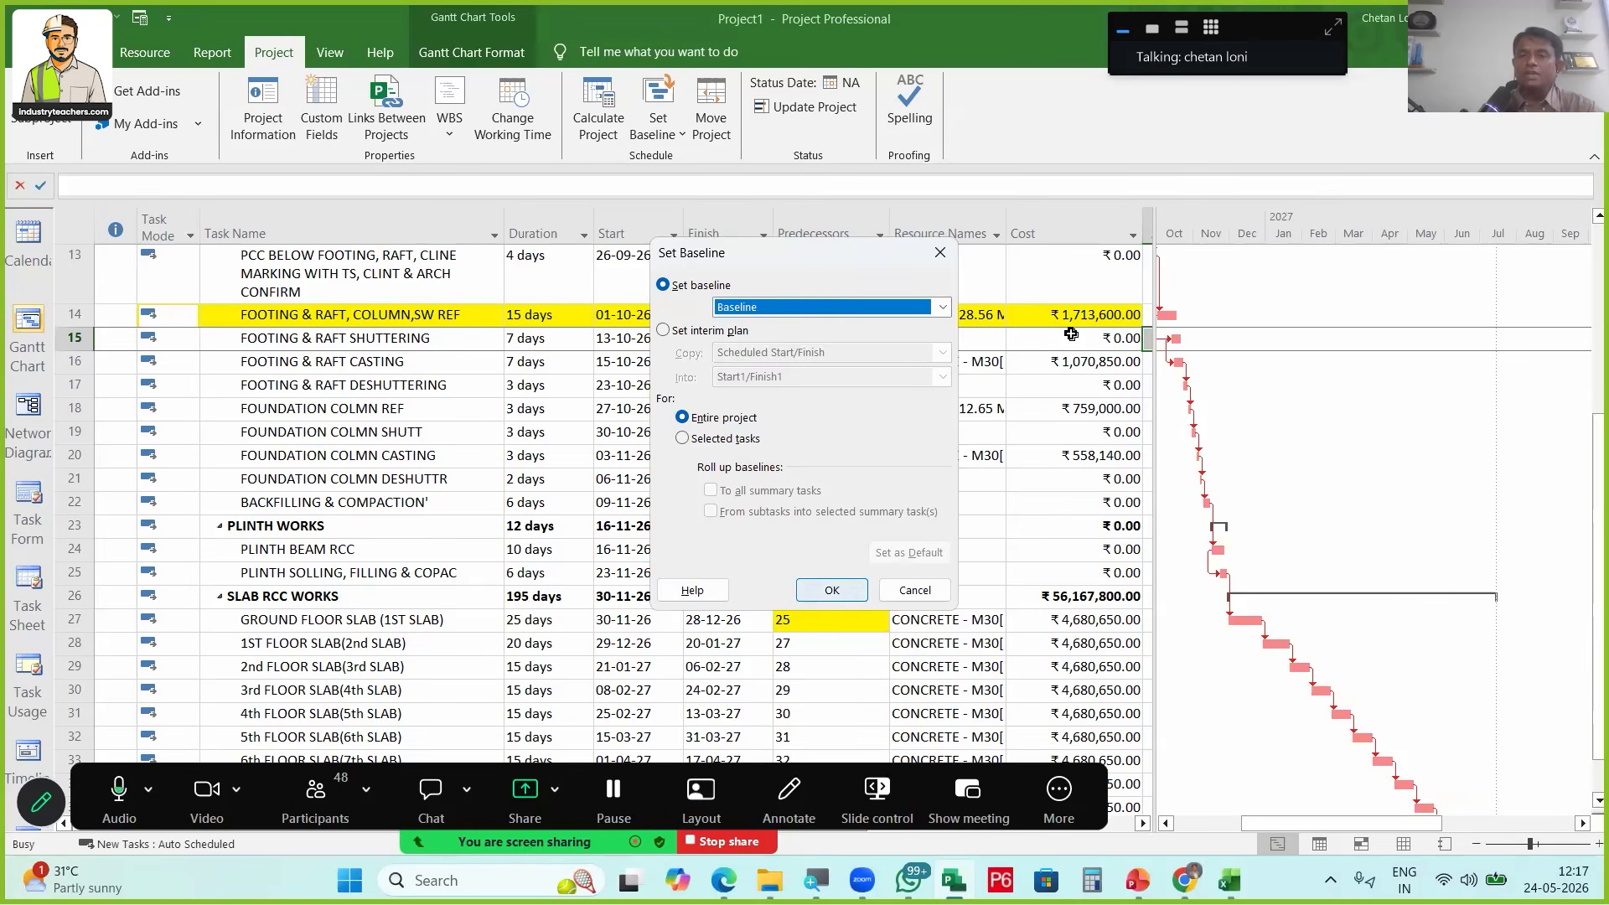
click(805, 588)
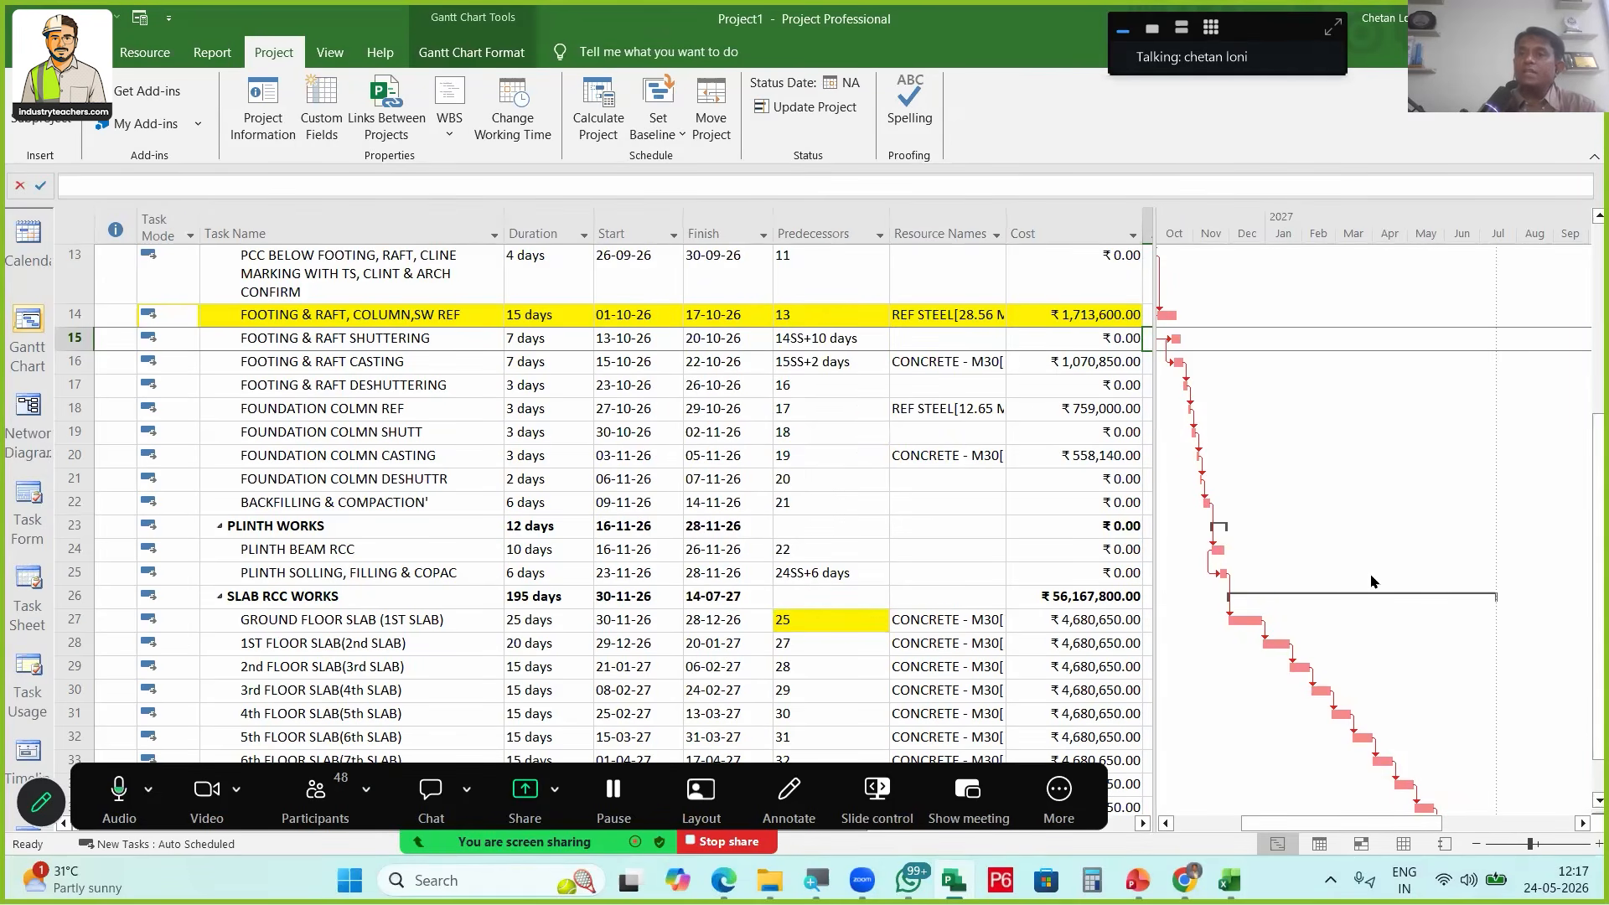
Show the saved Baseline bars on the Gantt chart
right_click(1318, 377)
mouse_move(1383, 522)
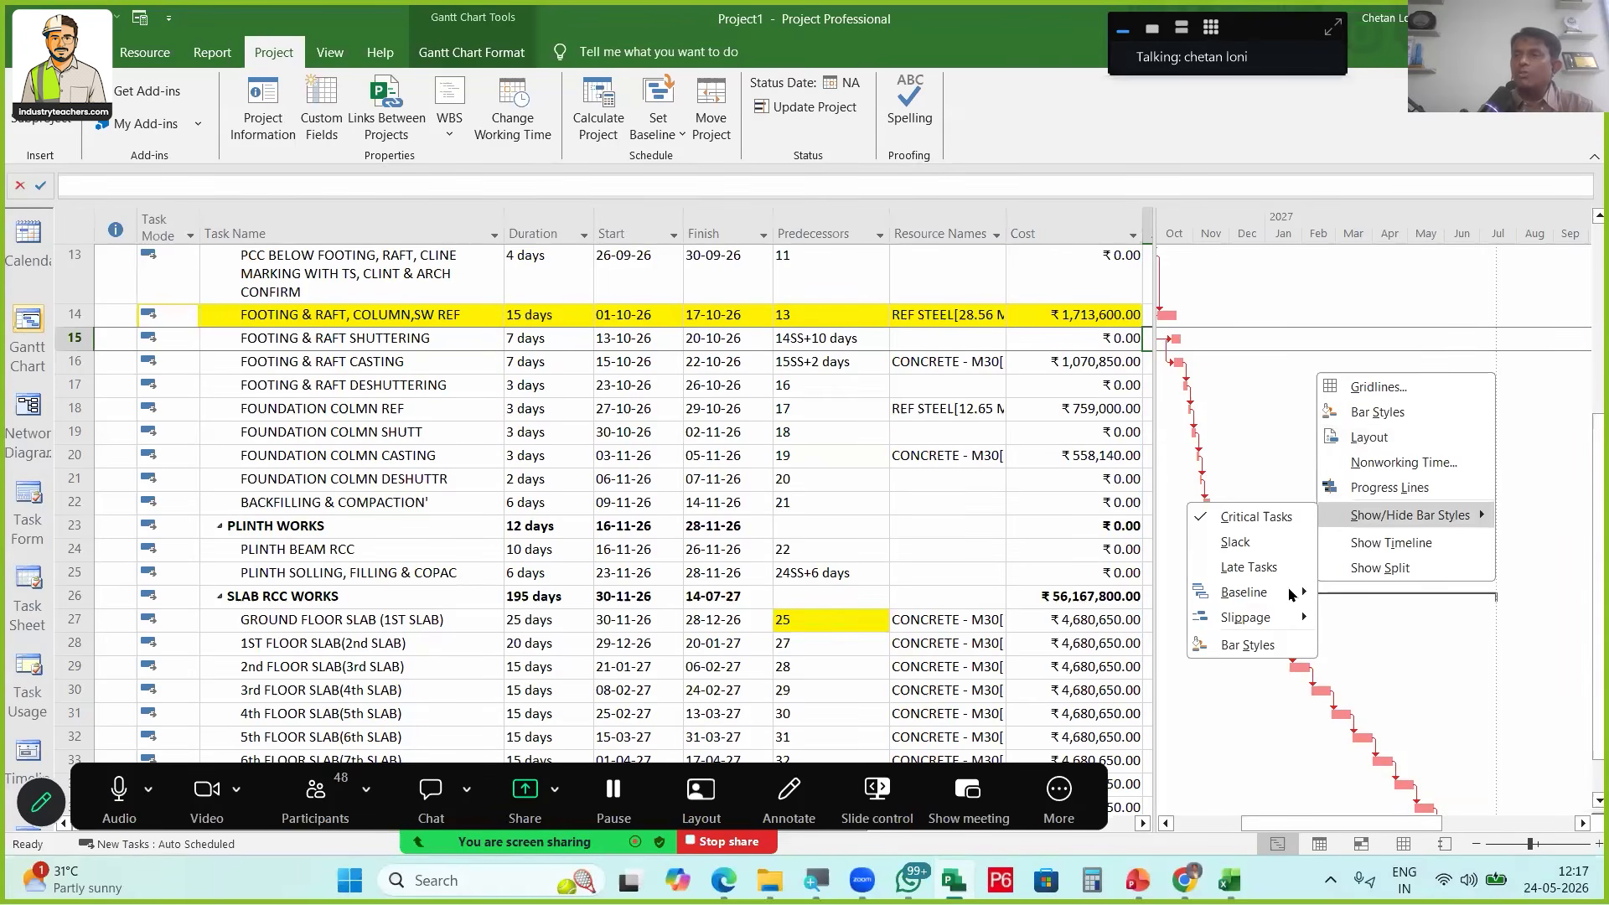
mouse_move(1257, 593)
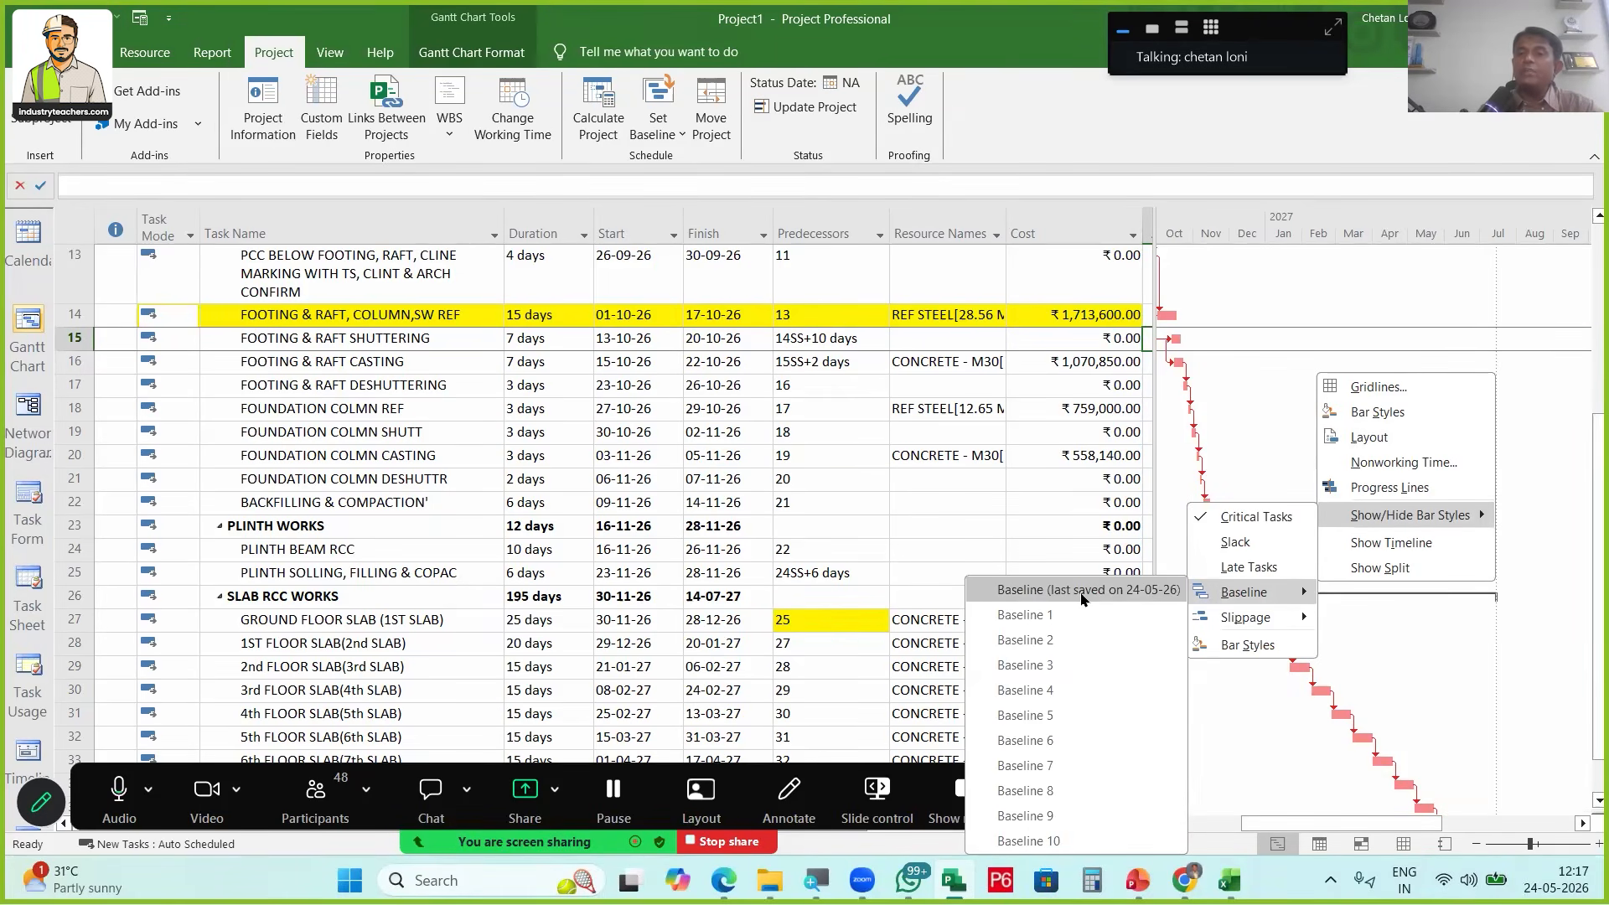
click(1081, 591)
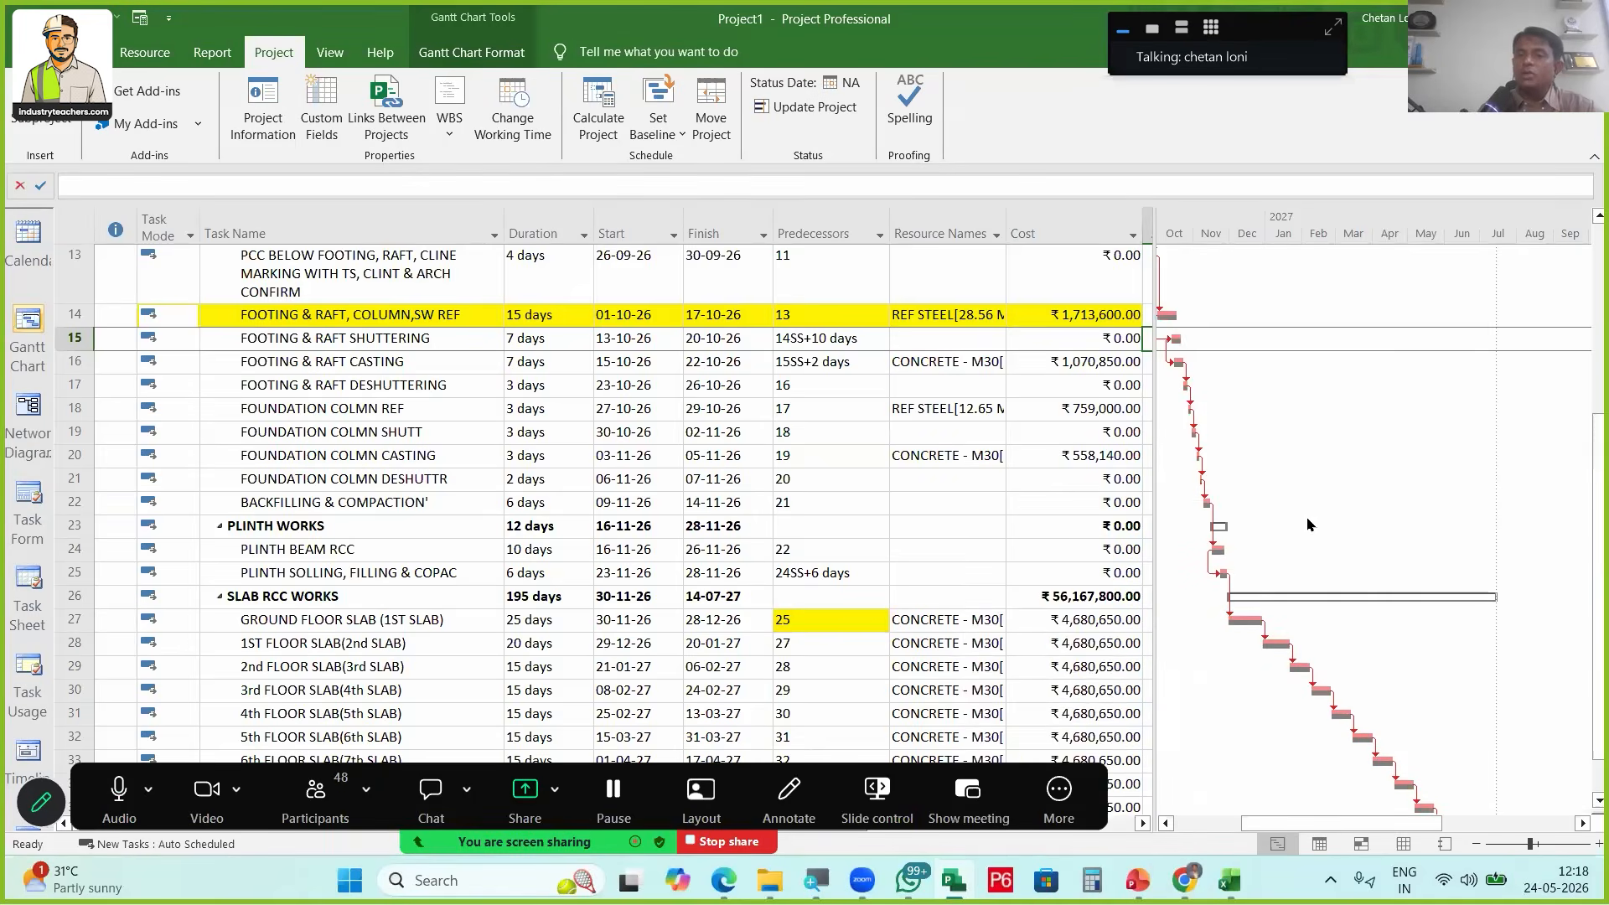
Insert a Baseline Finish column before the Predecessors column
scroll(1240, 477, down, 3)
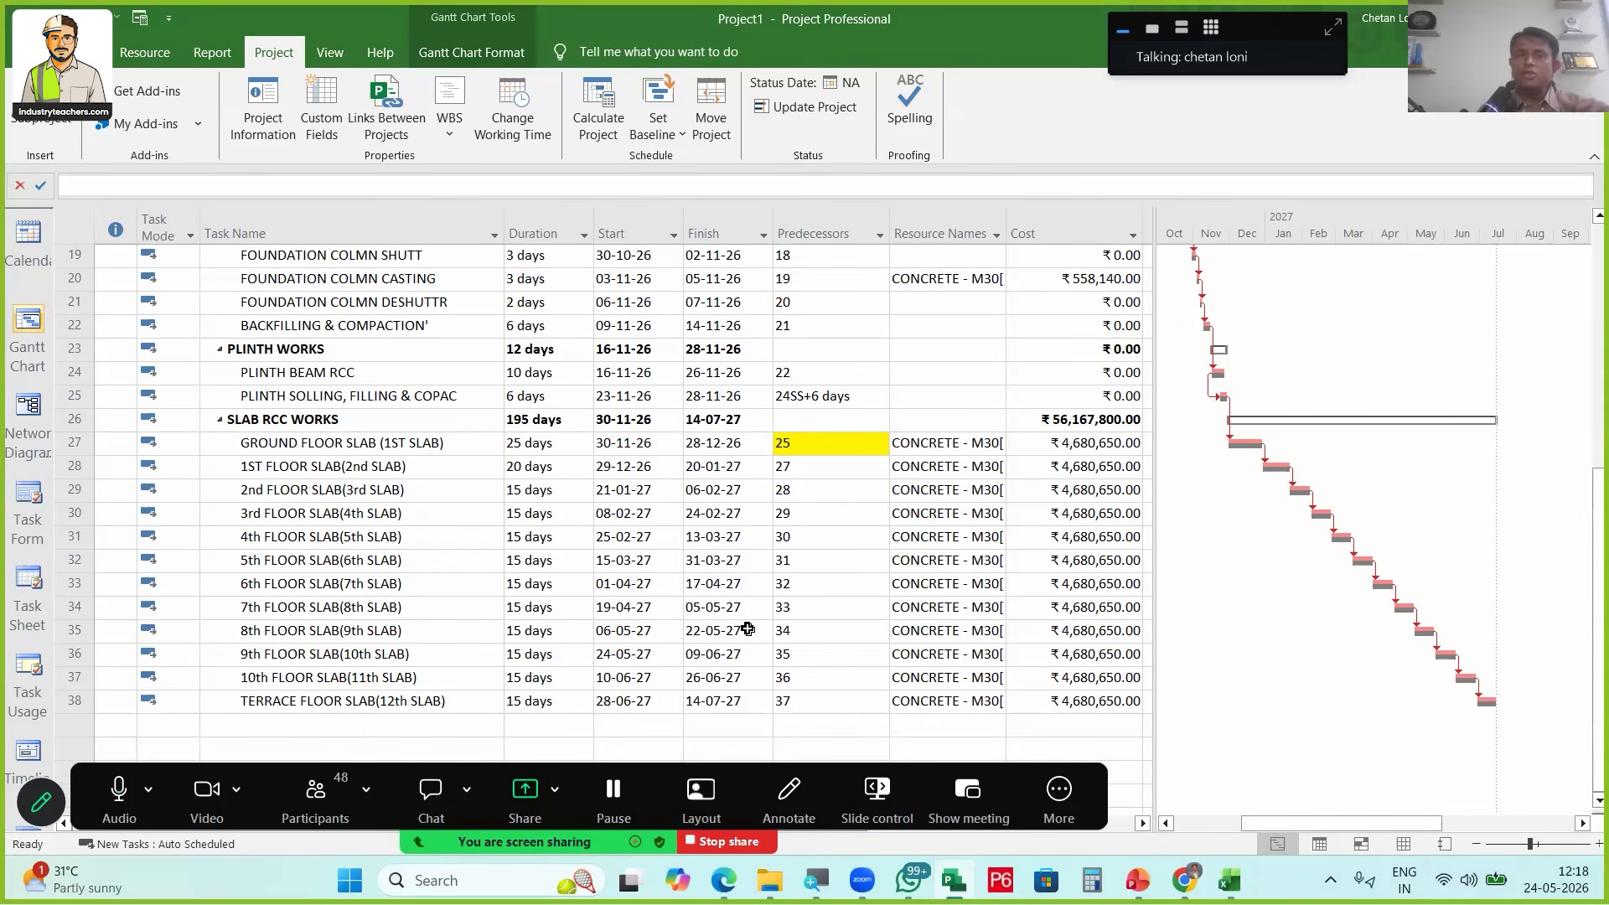
scroll(695, 503, up, 6)
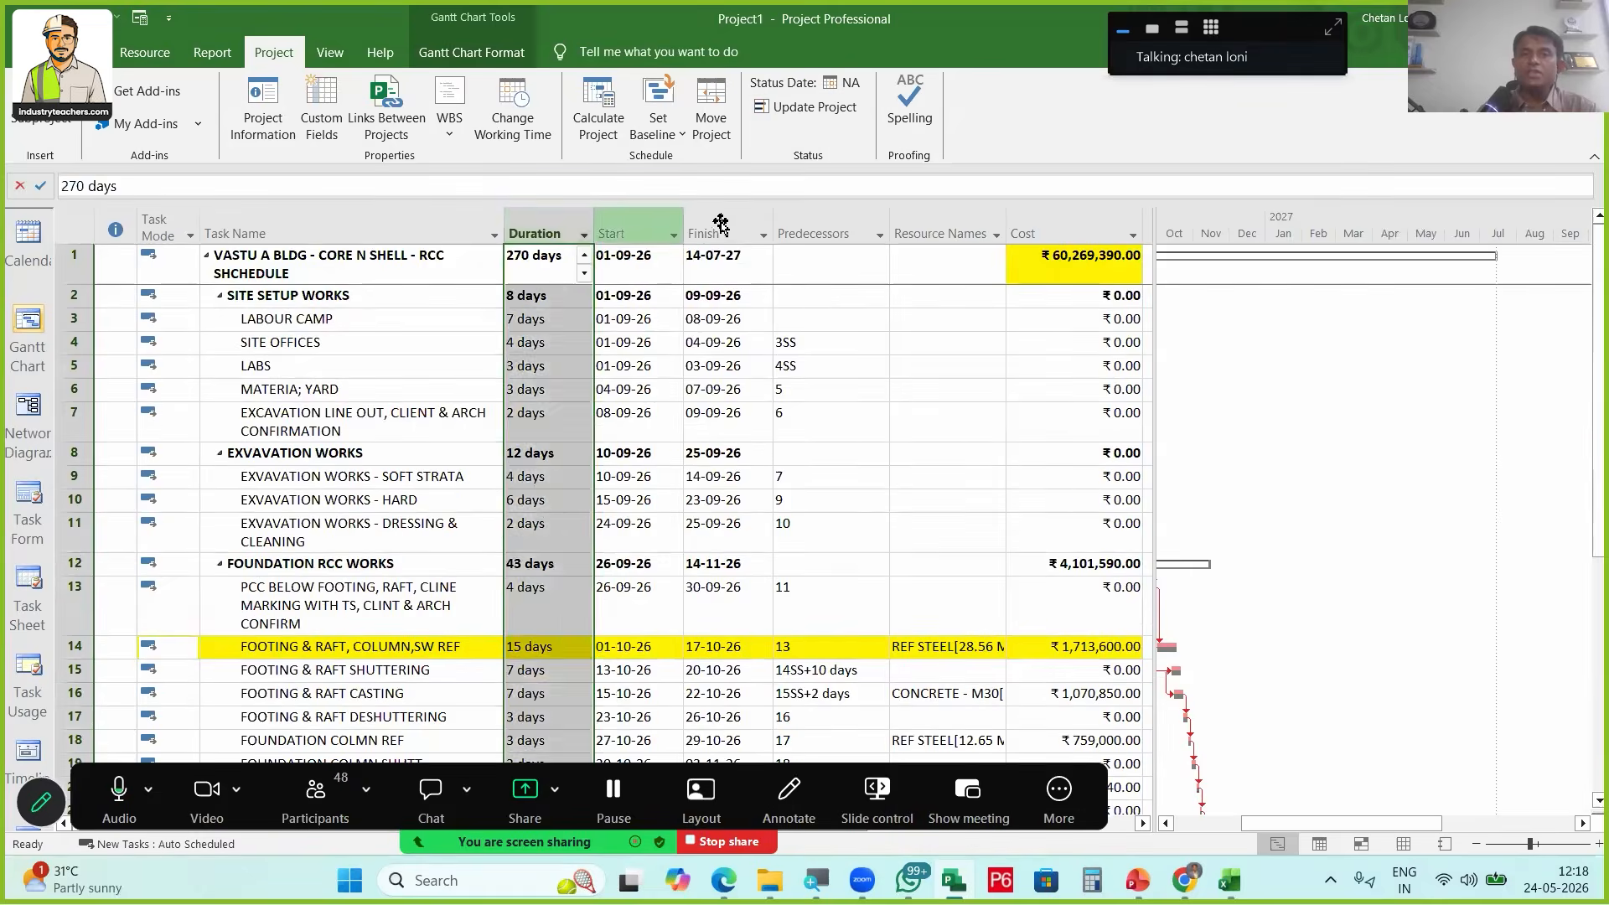
click(708, 233)
right_click(803, 233)
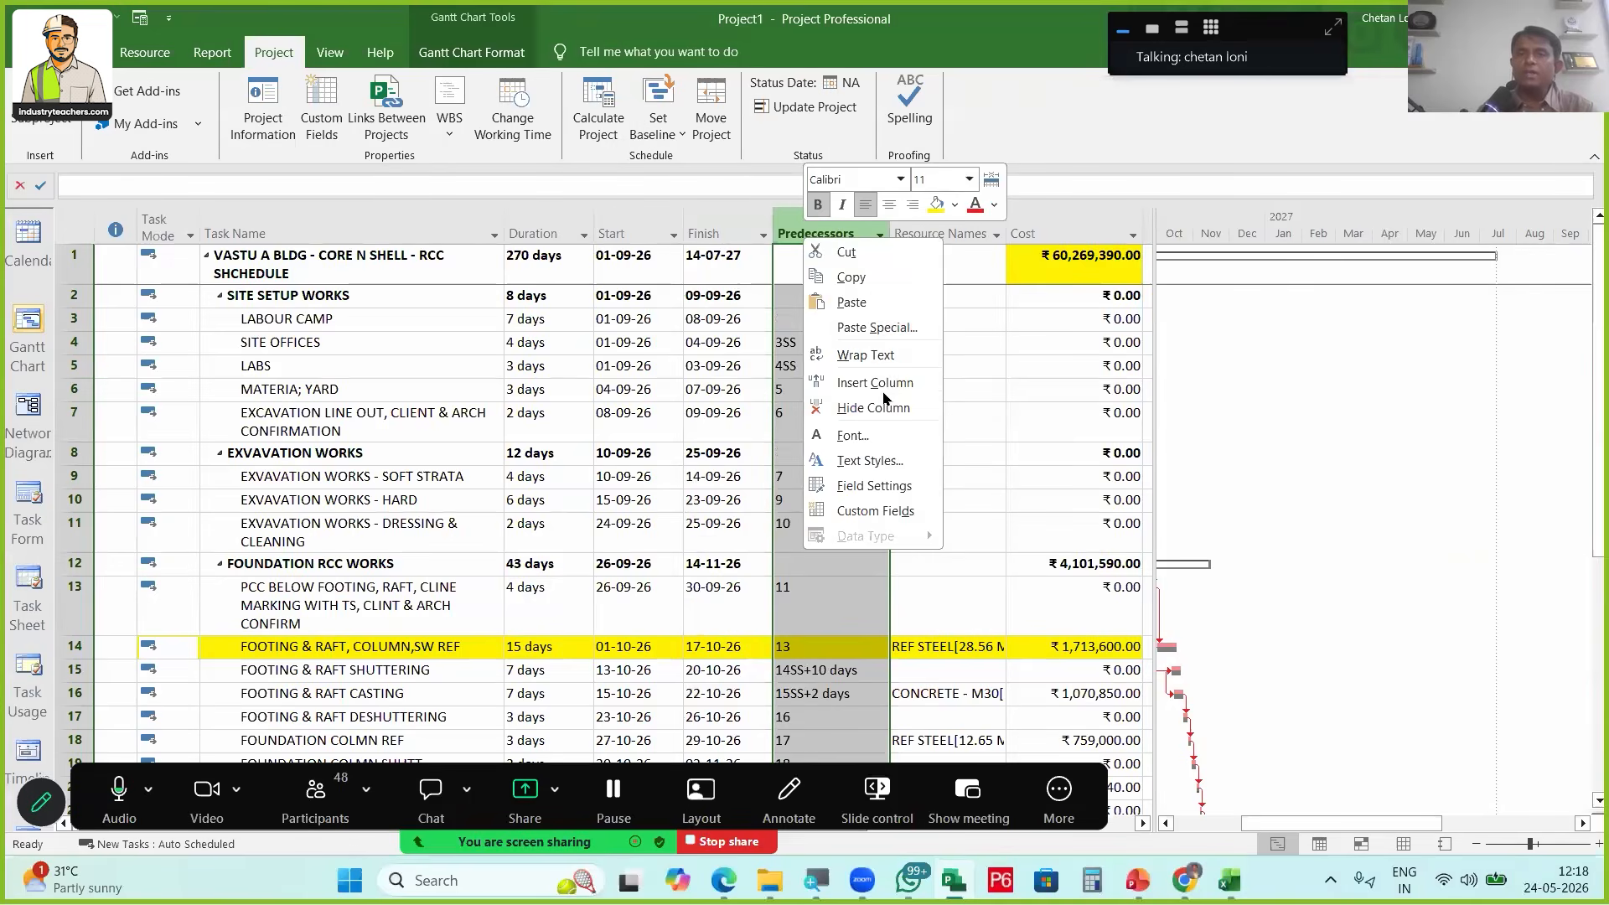
click(883, 386)
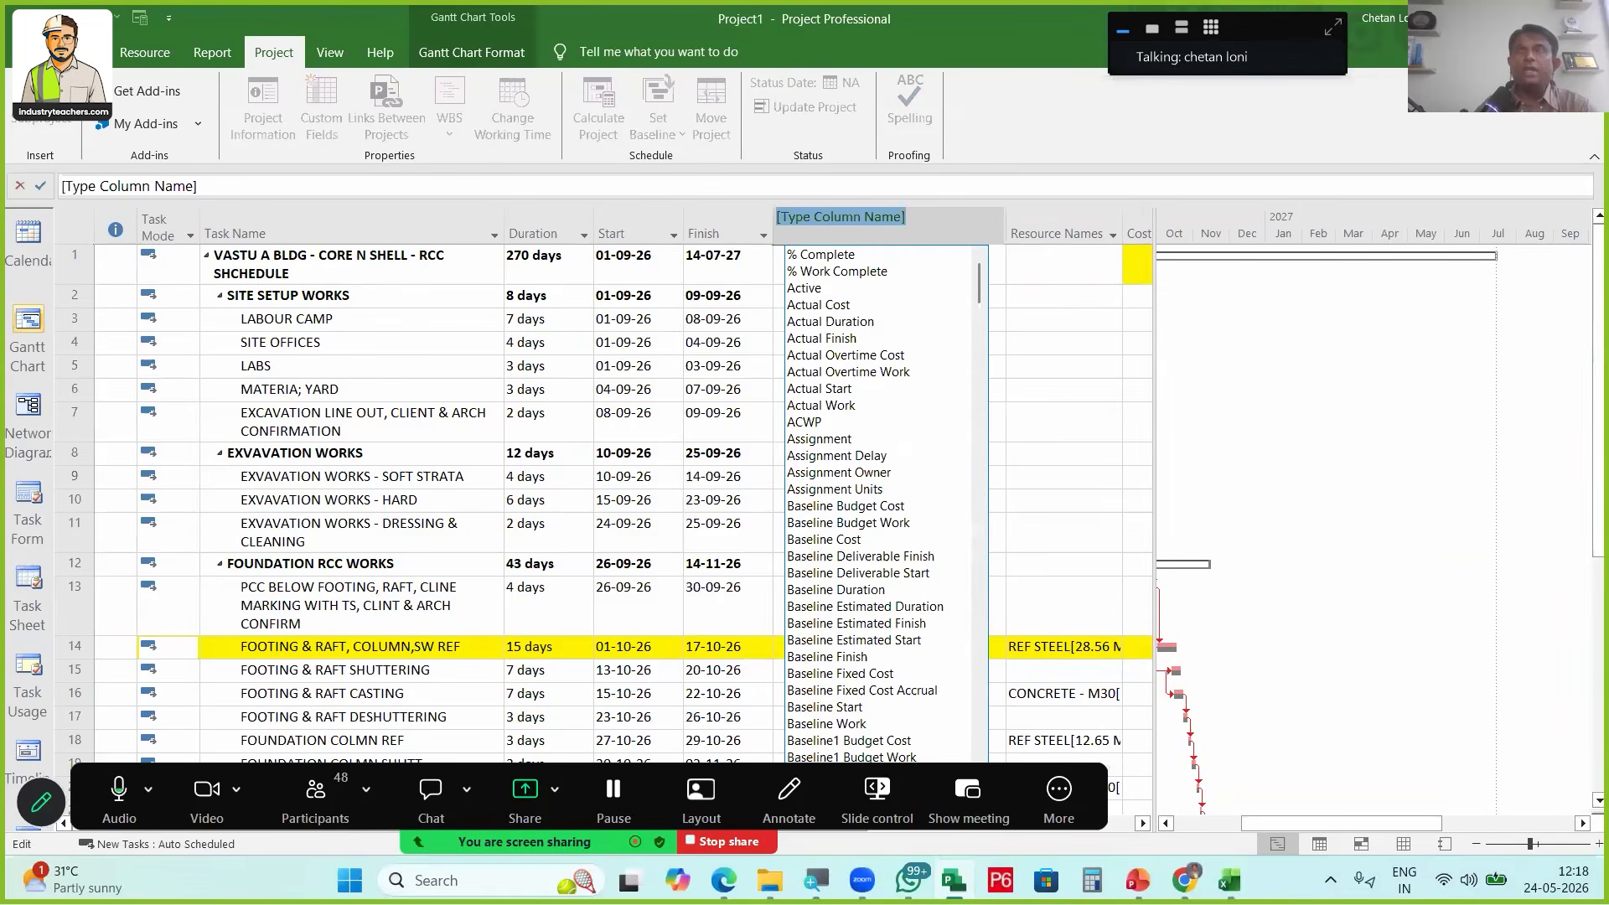
text(BASELINE Finish)
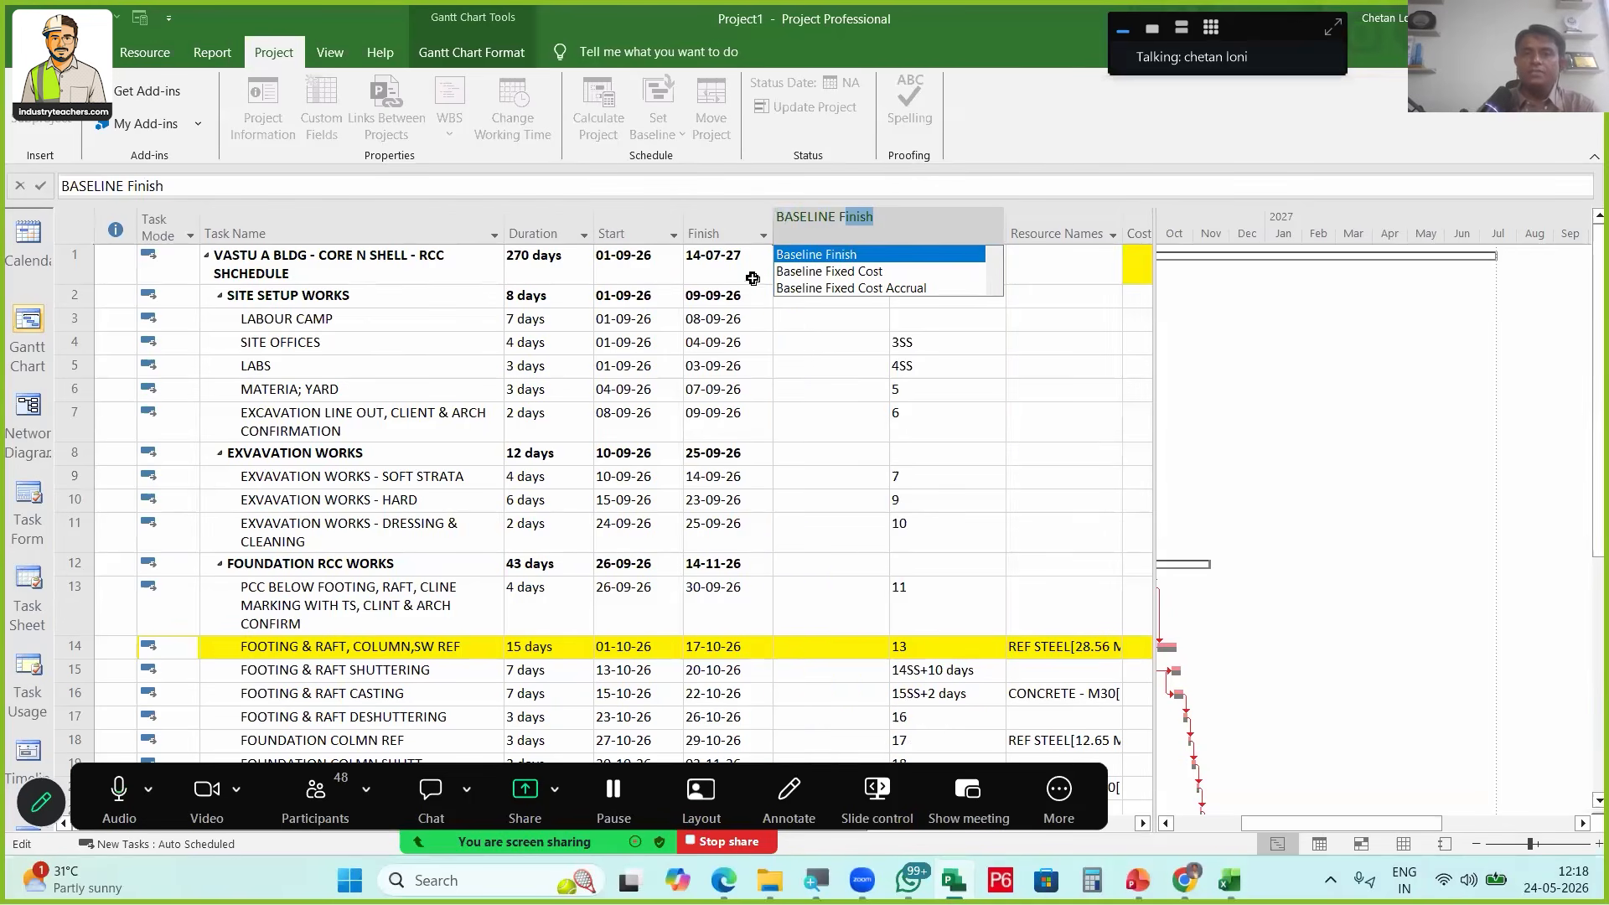
click(748, 274)
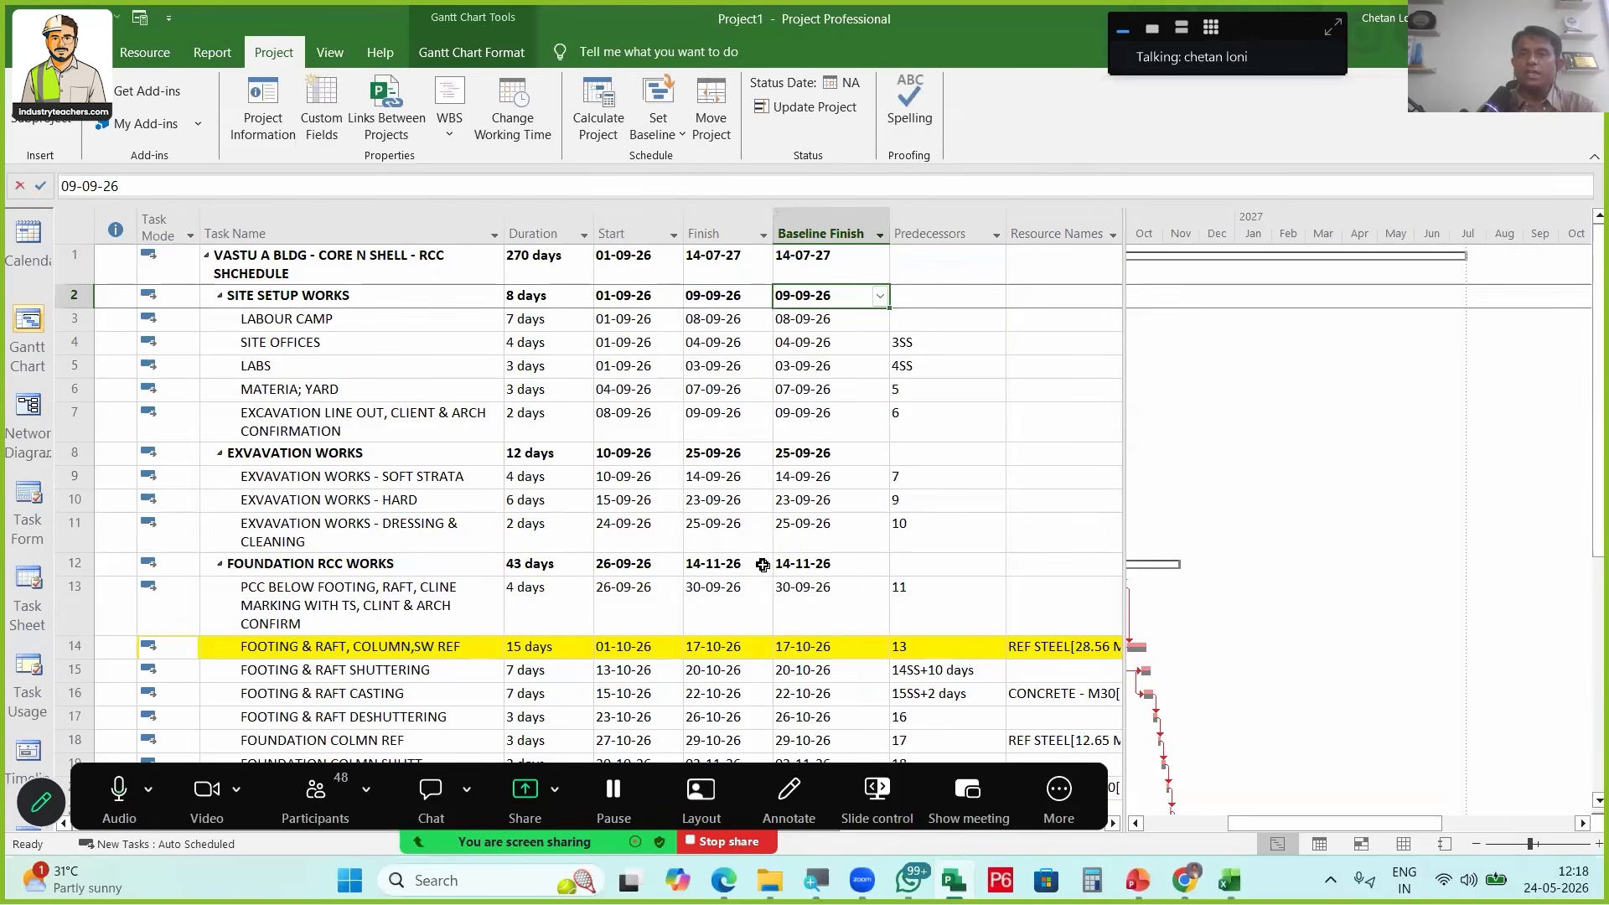
Compare the Finish and Baseline Finish dates by selecting the upper rows of each column, starting from the project summary
key(shift+Down)
key(shift+Down)
key(shift+Down)
key(shift+Down)
key(shift+Down)
key(shift+Down)
key(shift+Down)
key(shift+Down)
key(shift+Down)
key(shift+Down)
key(shift+Down)
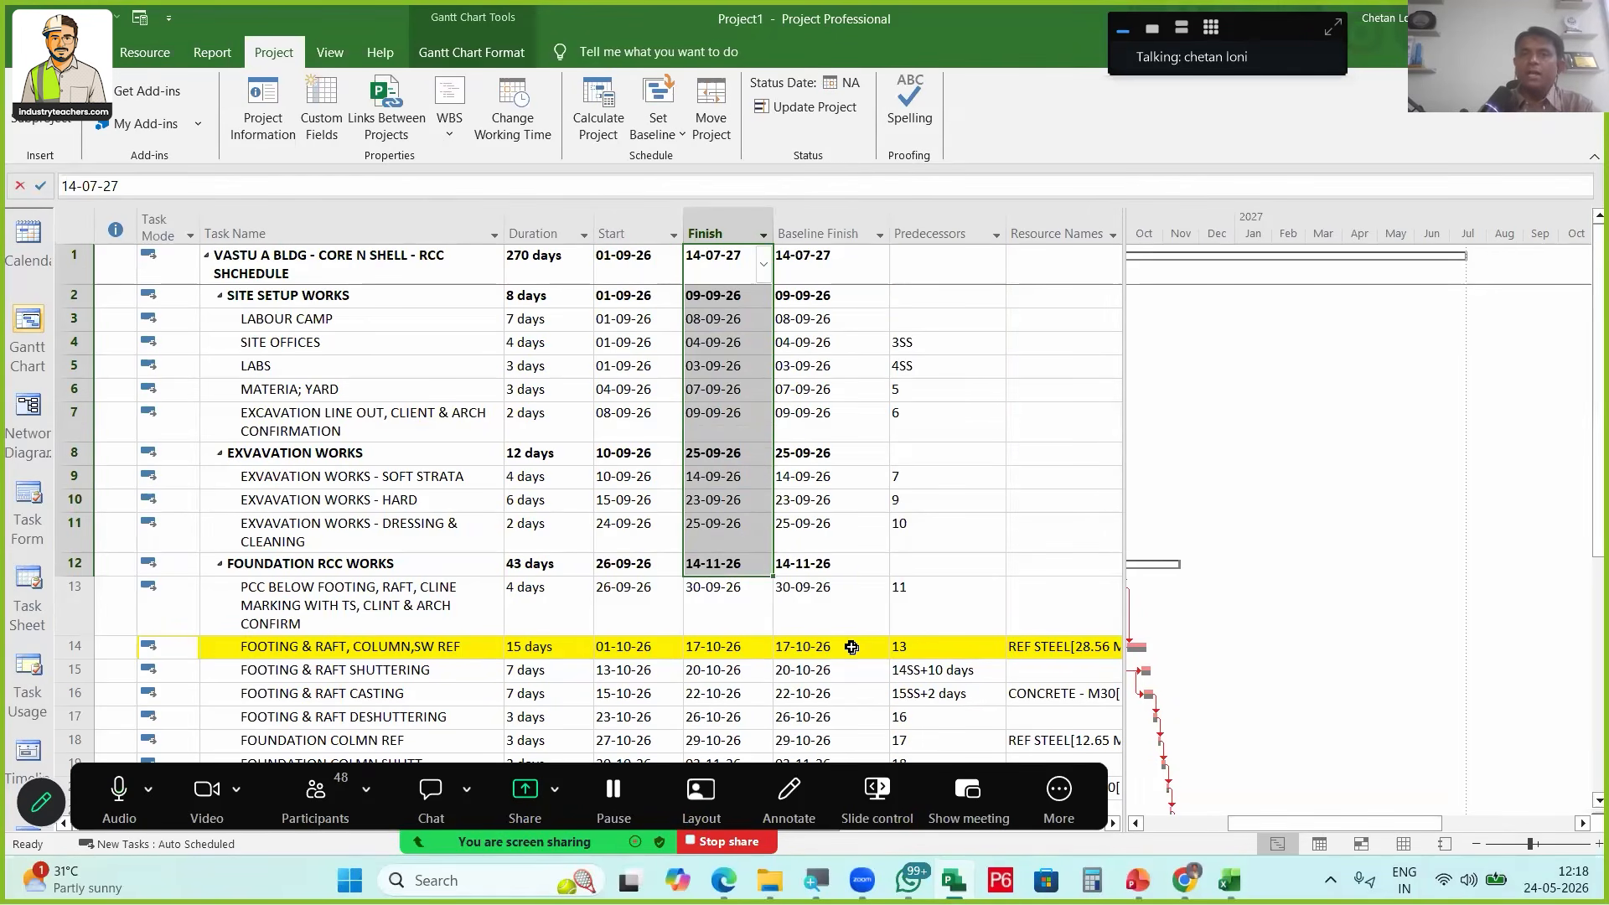
drag(829, 264, 851, 647)
Widen the task table, add a Baseline Cost column after Cost, and select the project summary's Cost cell
drag(1124, 270, 1587, 344)
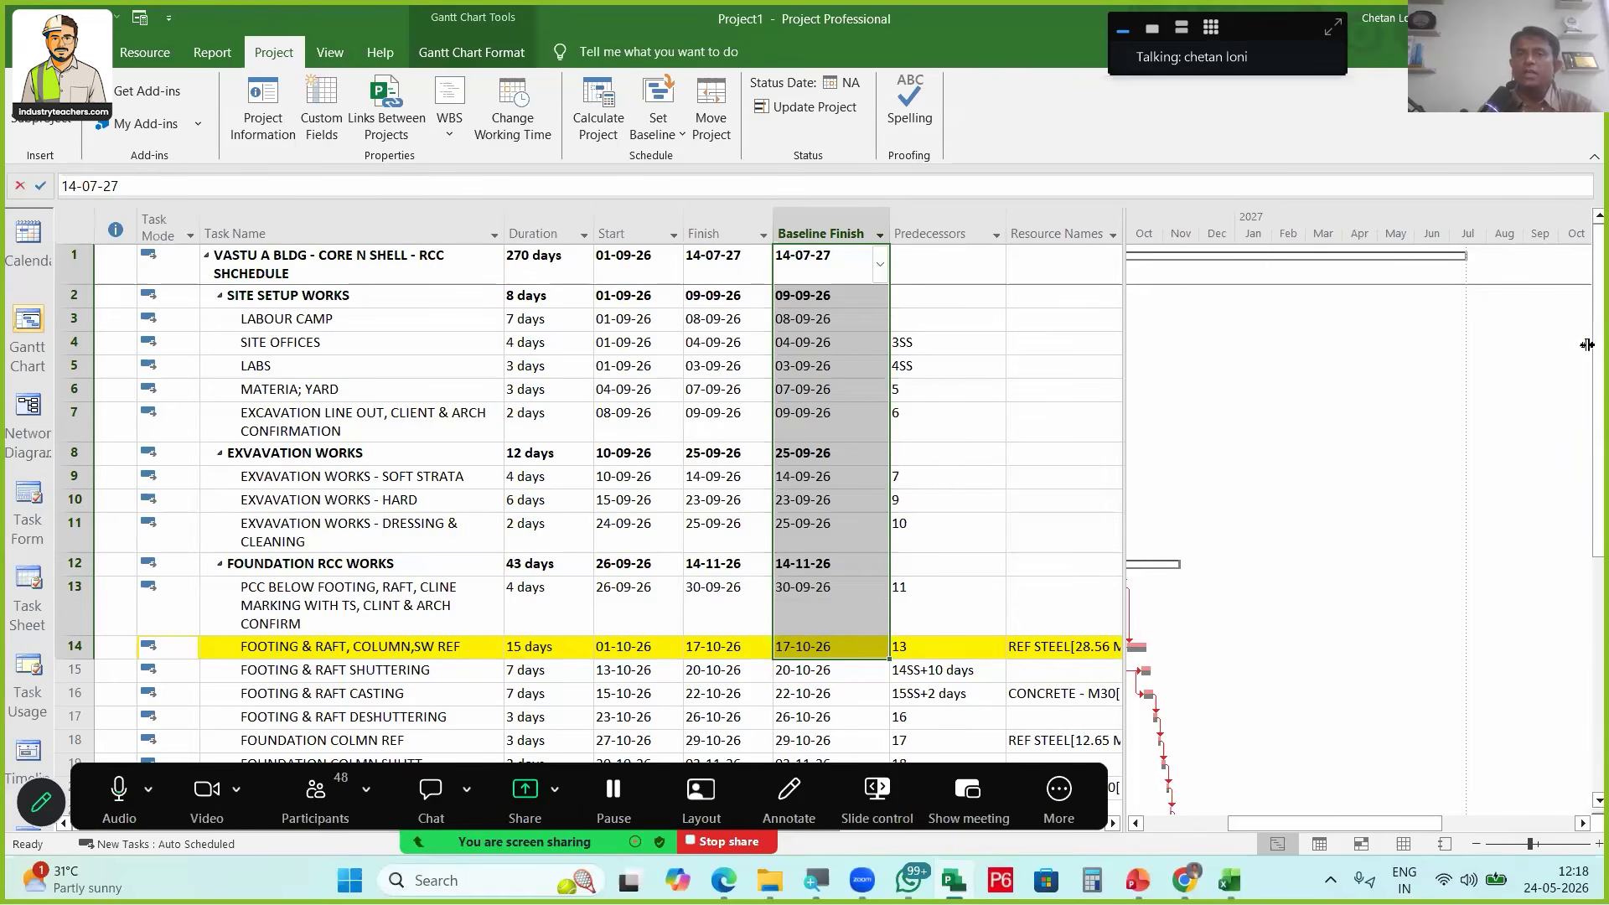
click(1202, 231)
click(1300, 232)
text(BASELINE Cost)
key(Return)
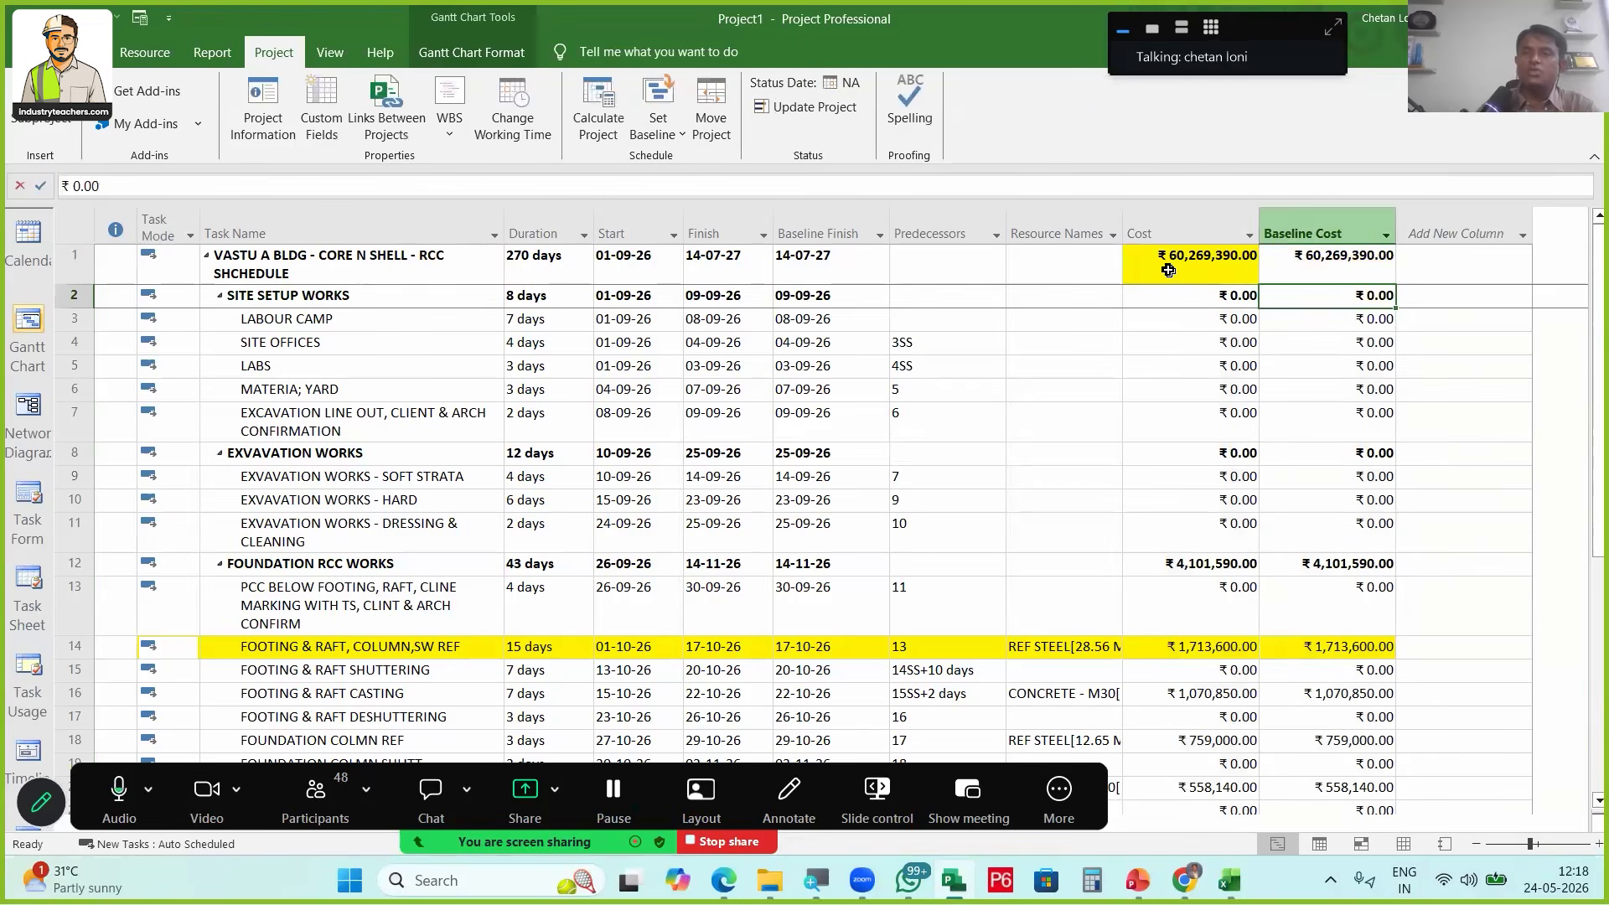
click(1168, 270)
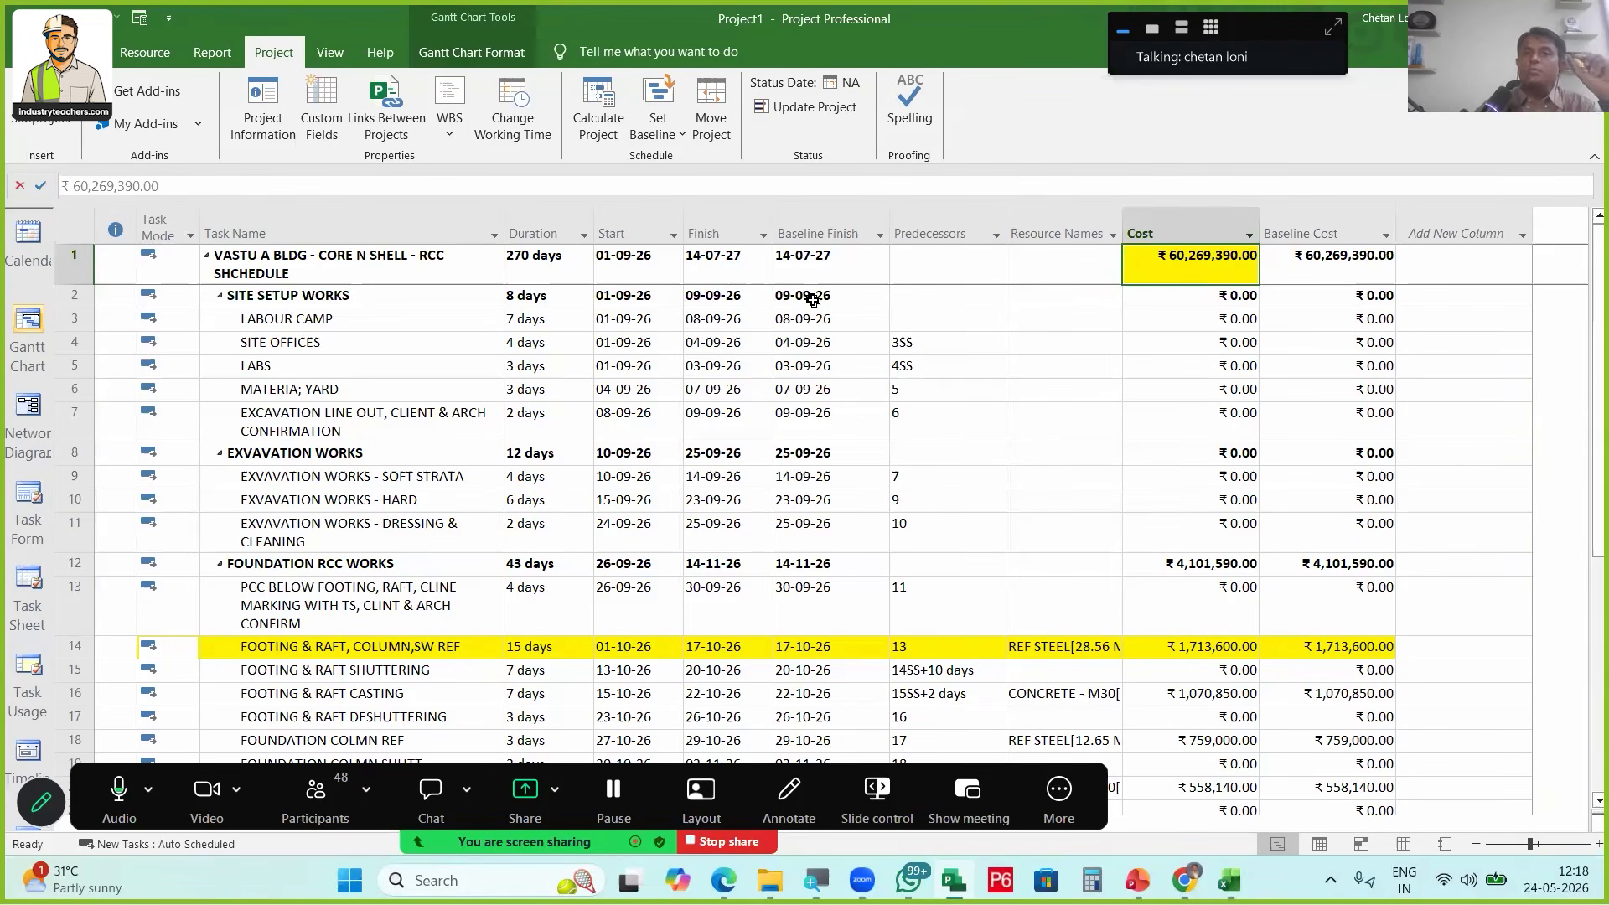
Compare the project summary's Finish with its Baseline Finish and its Cost with its Baseline Cost
click(729, 267)
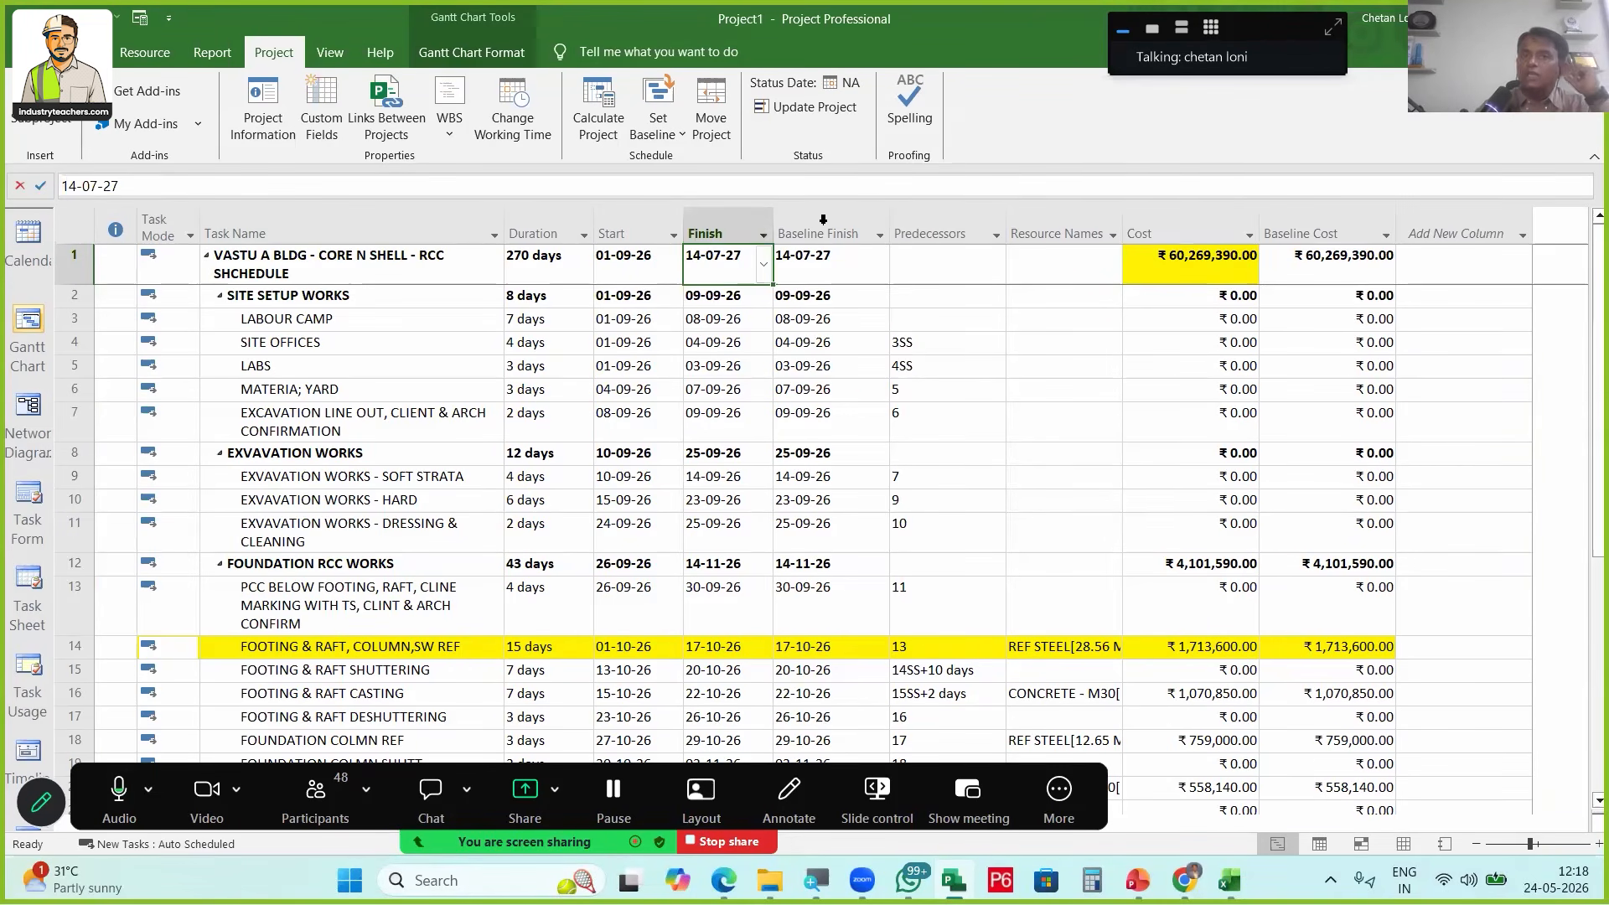
click(830, 268)
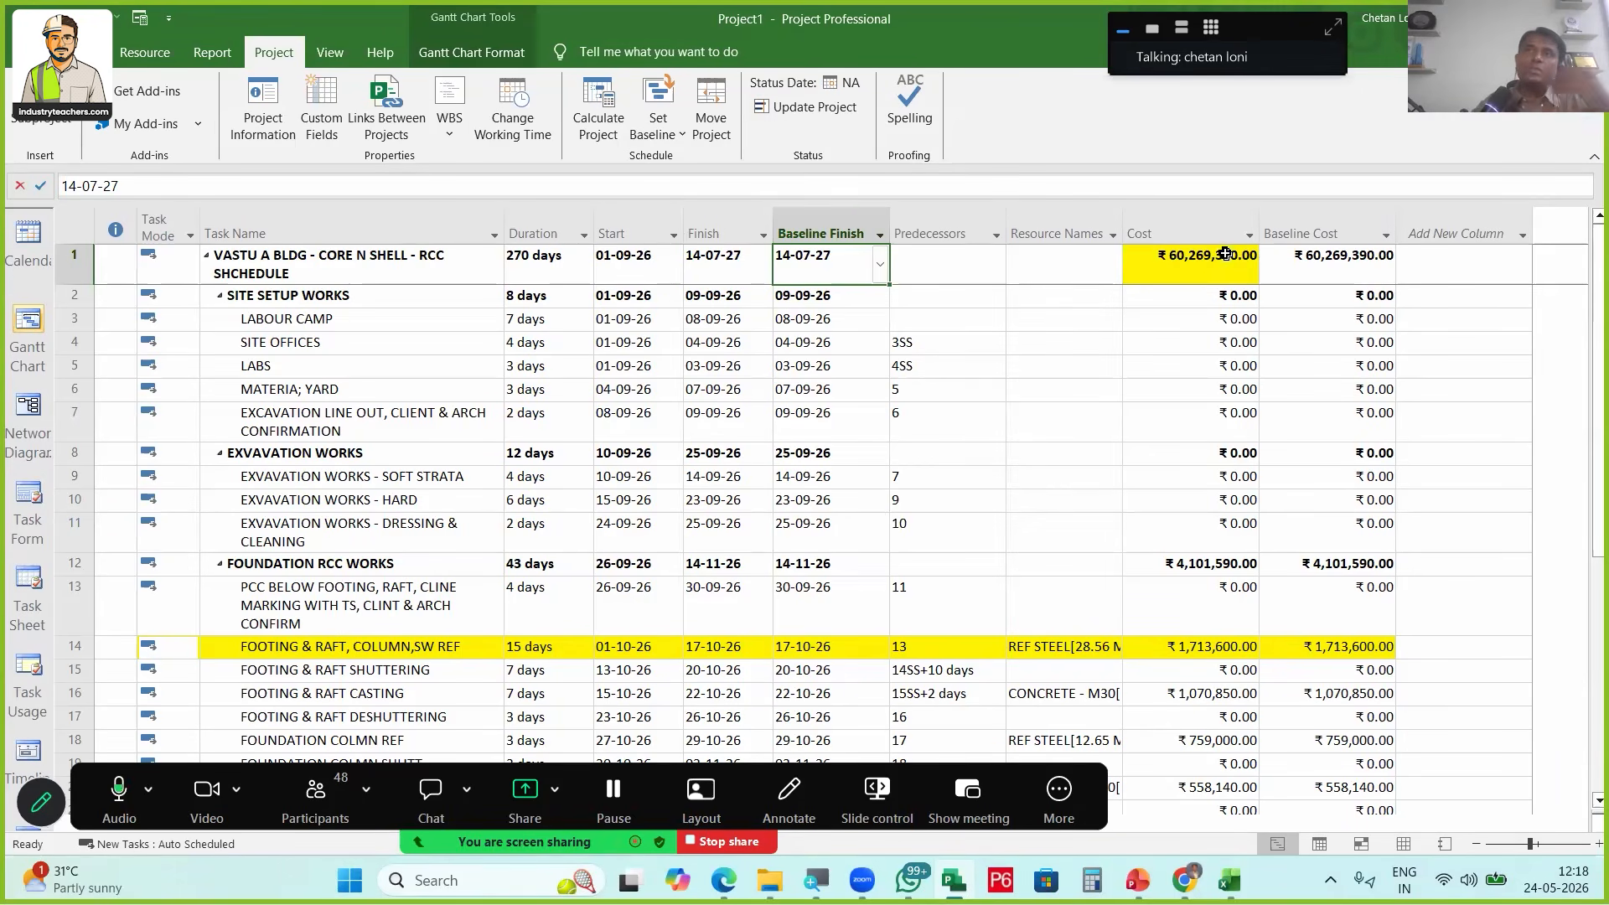
click(1197, 269)
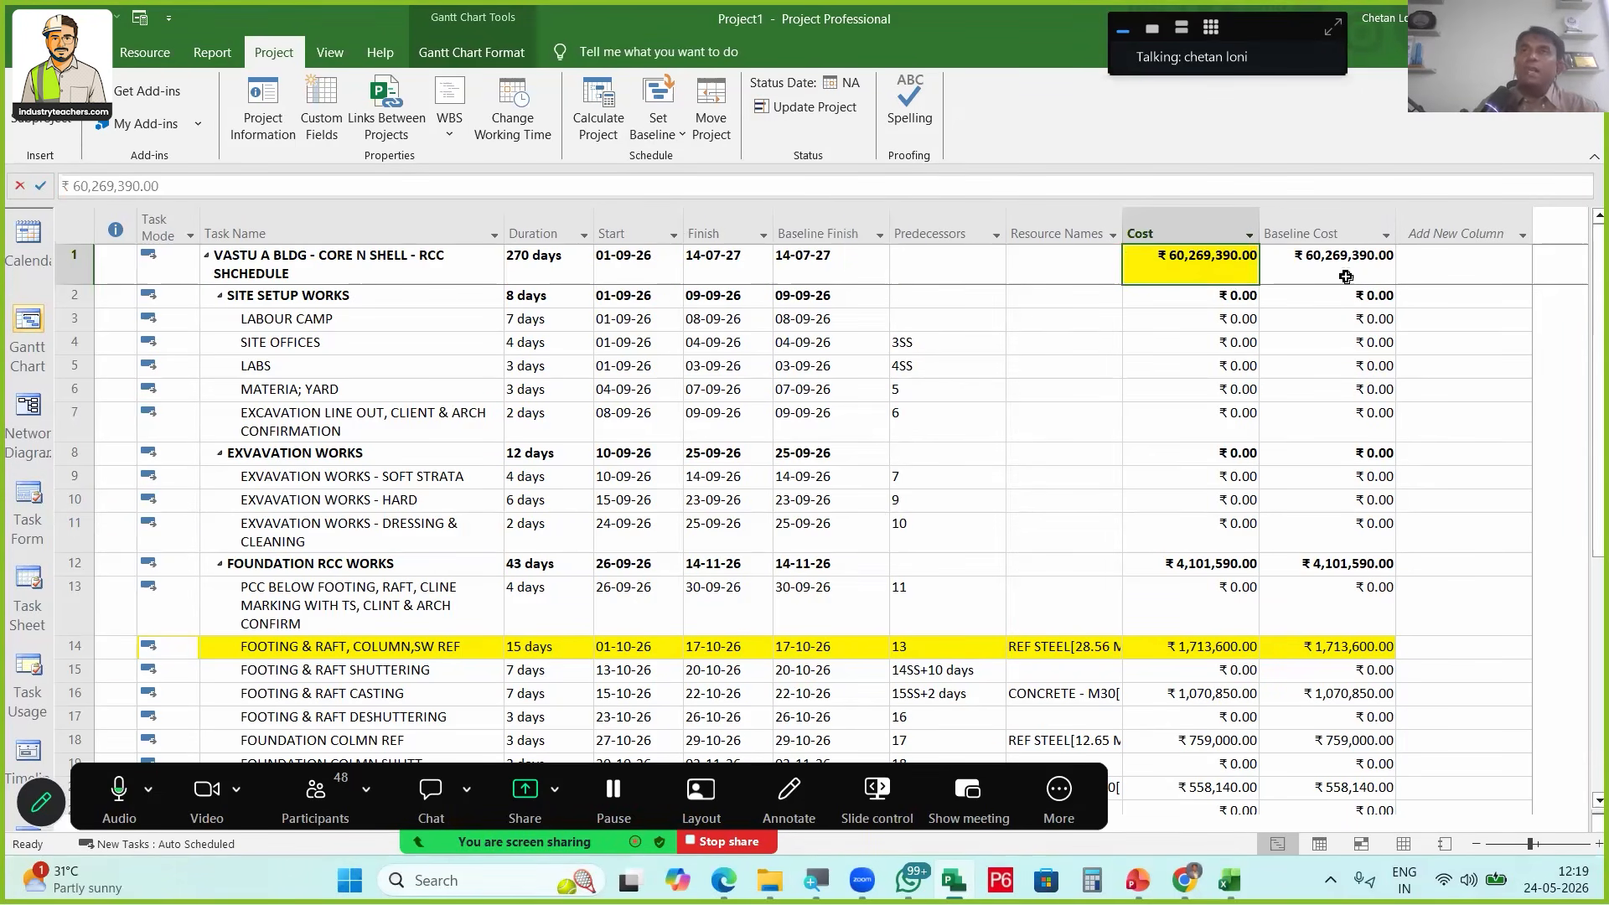
click(1307, 266)
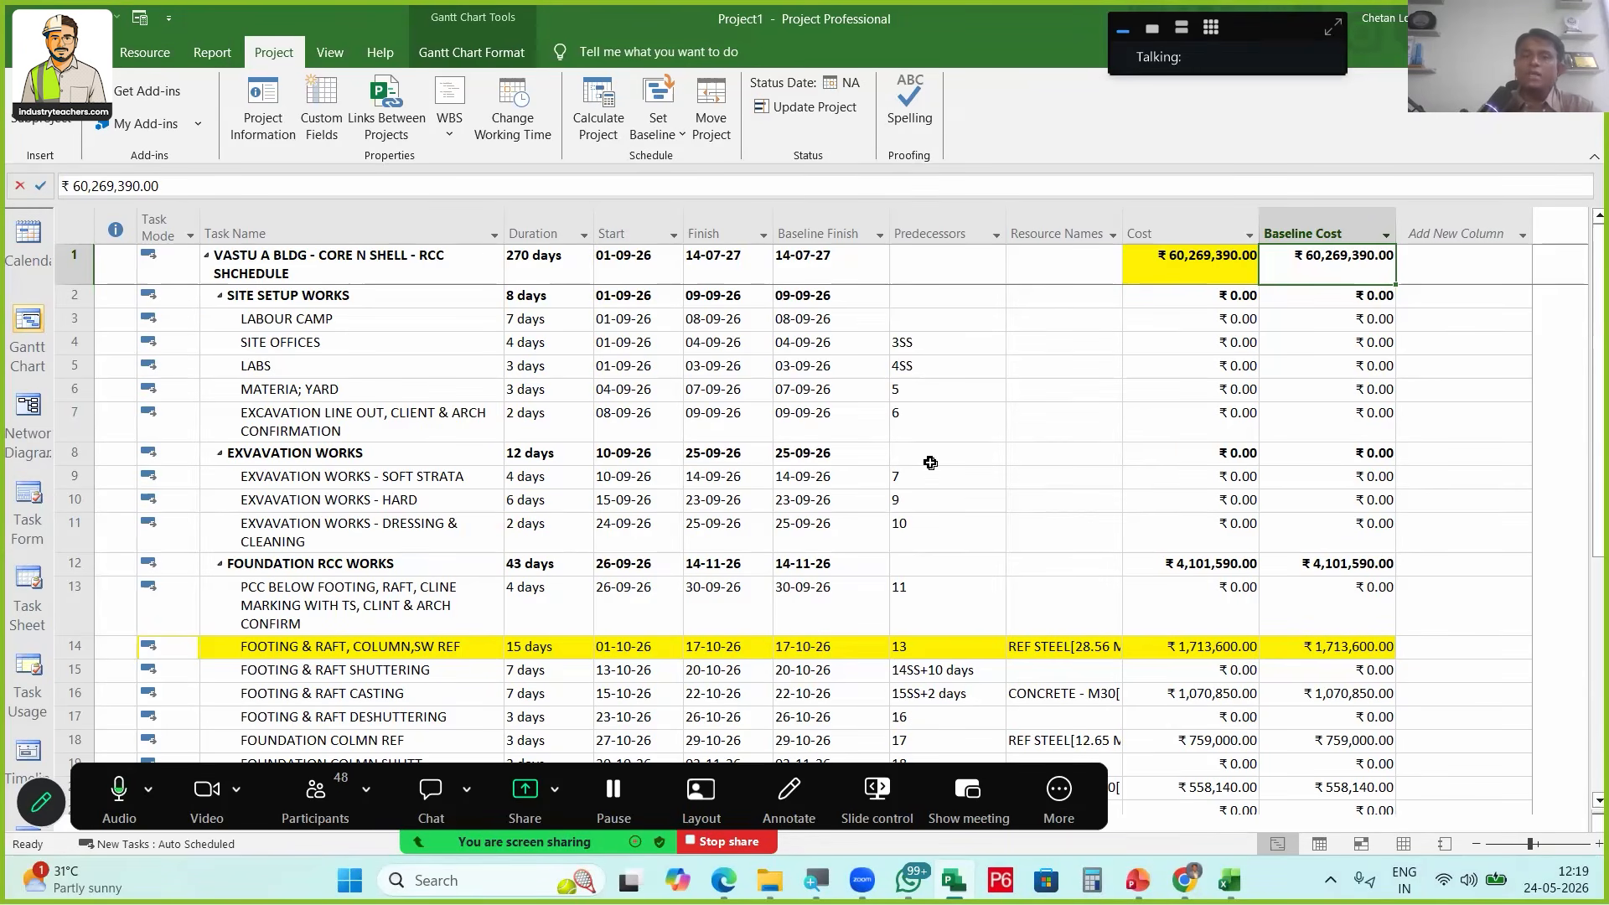
Add an MEP SERVICES task below the terrace floor slab and outdent it to the level of SLAB RCC WORKS
scroll(288, 659, down, 8)
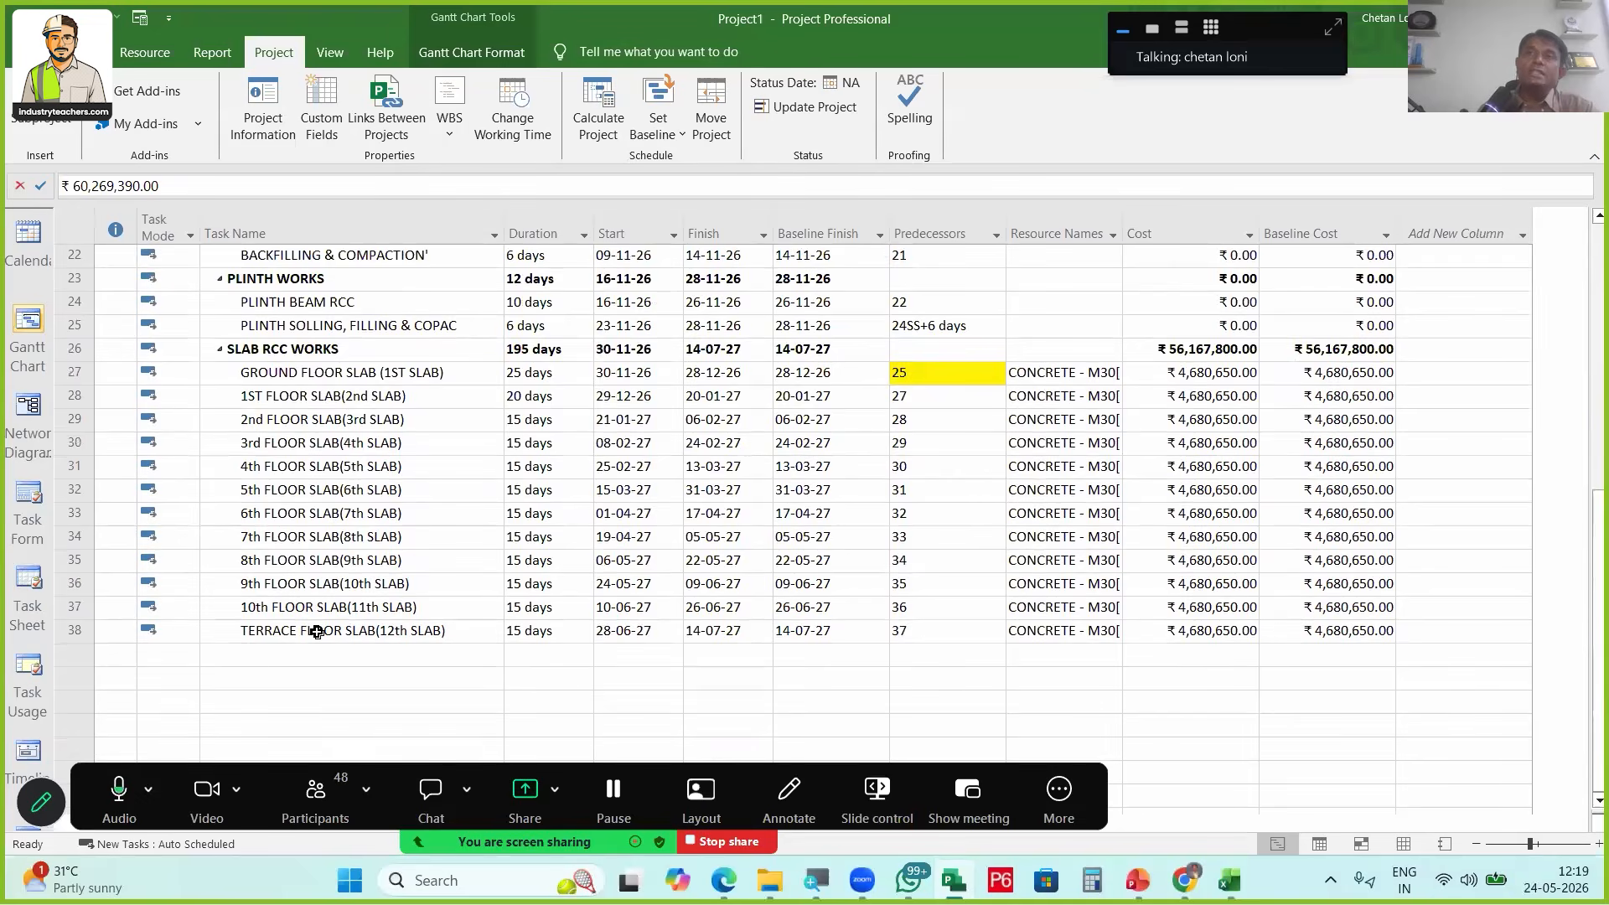
click(317, 632)
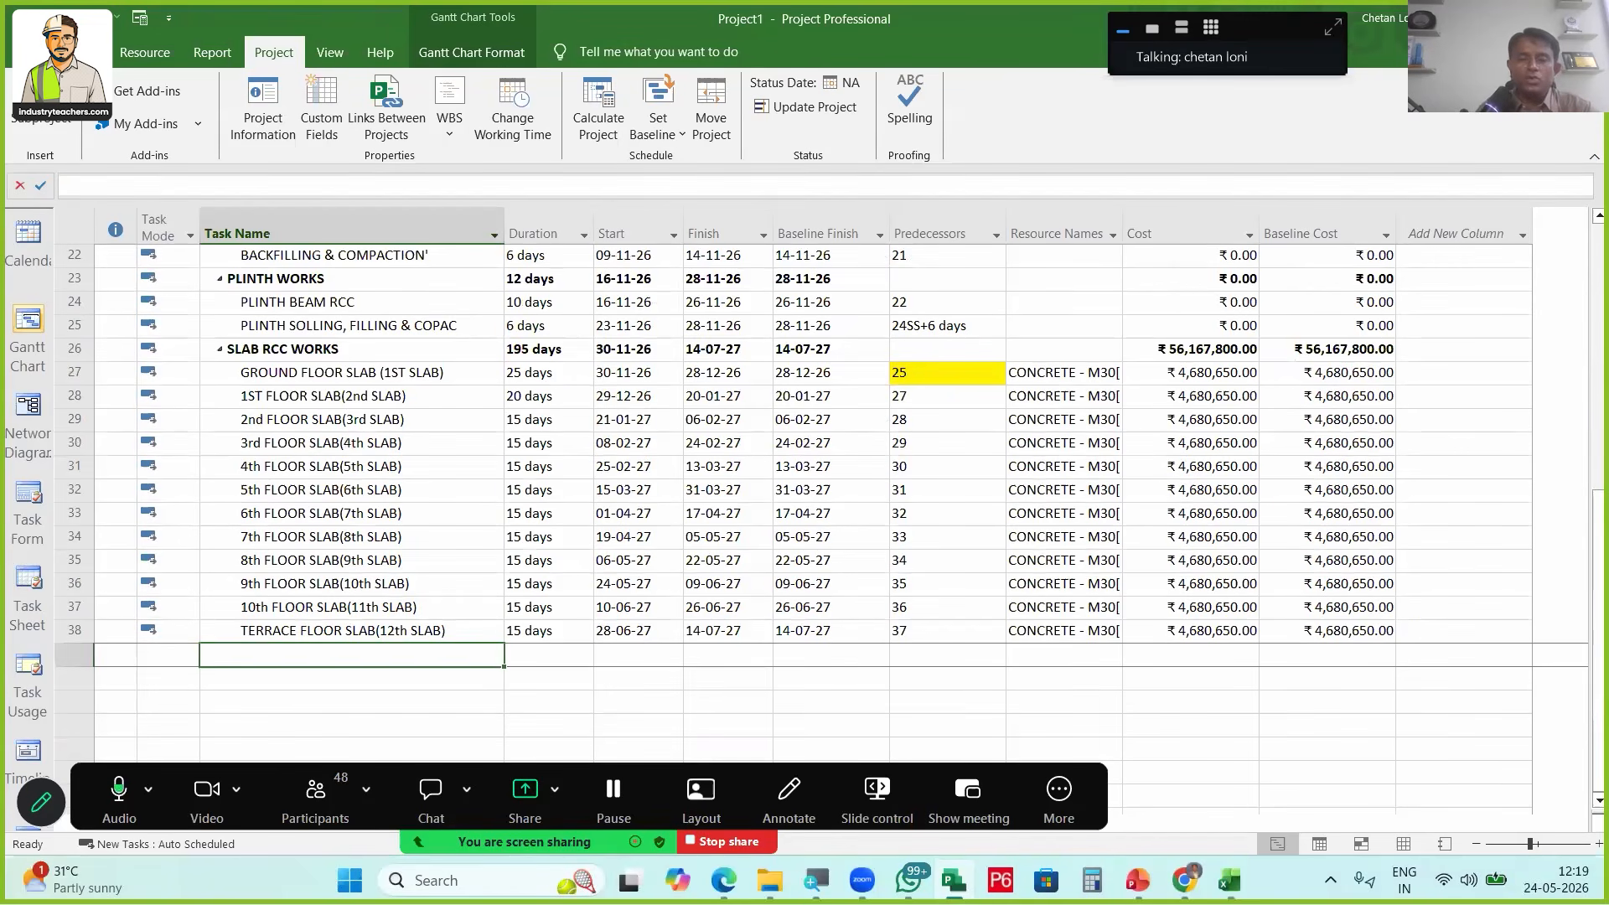
text(MEP SERVICES)
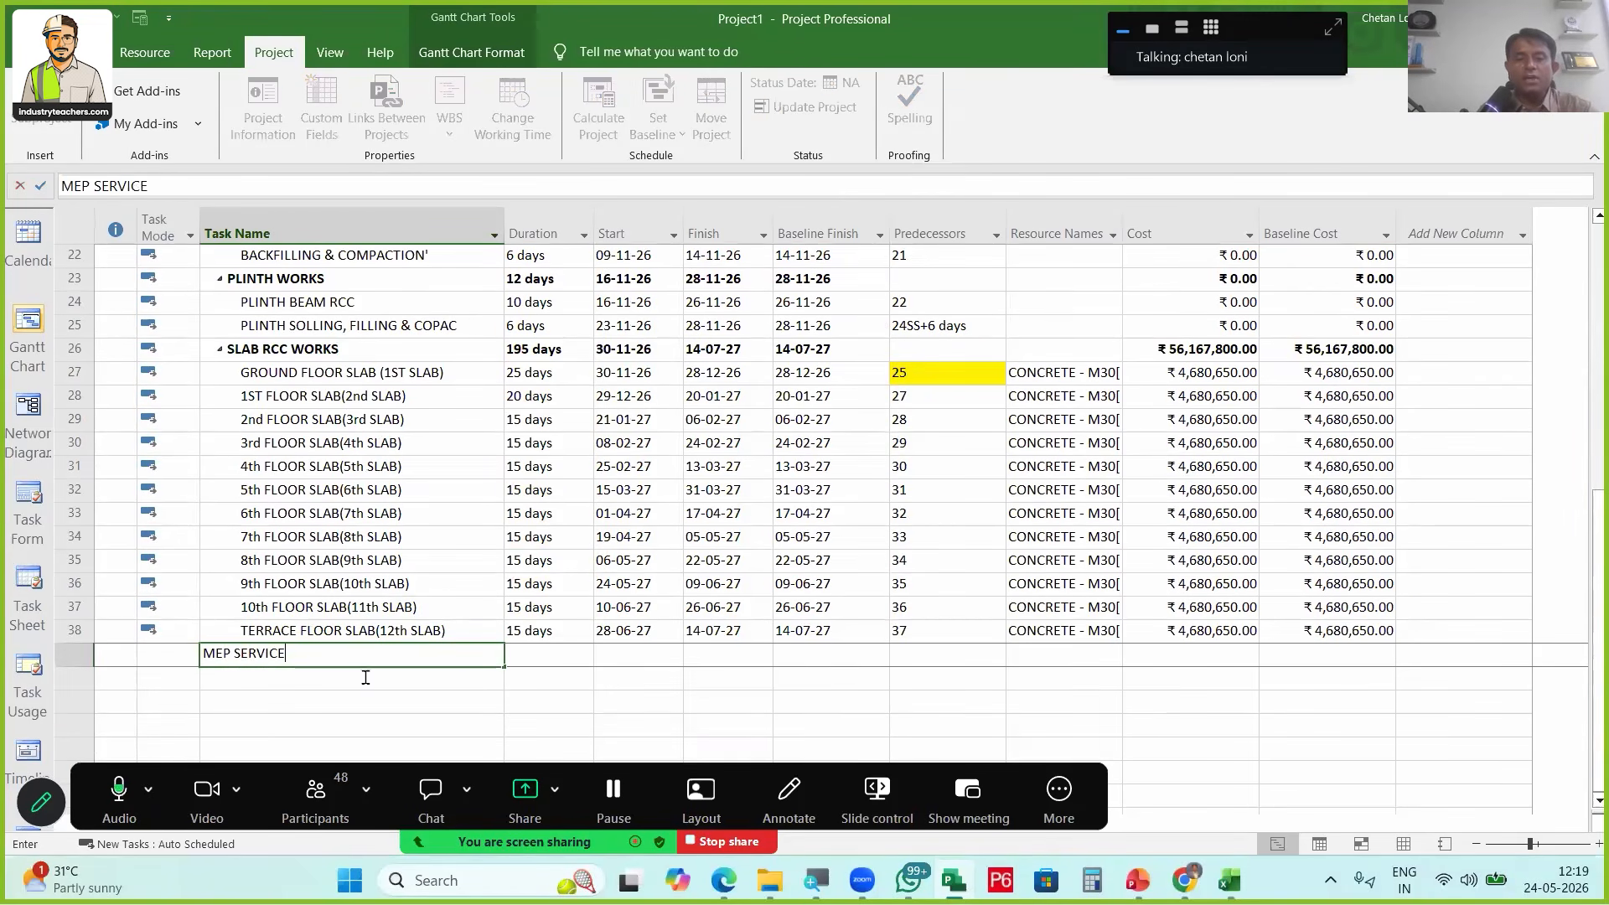
key(Return)
click(335, 661)
key(alt+shift+Left)
key(Down)
Add tasks 1ST FLR and 2ND FLR below MEP SERVICES and indent both as its subtasks
text(1ST F)
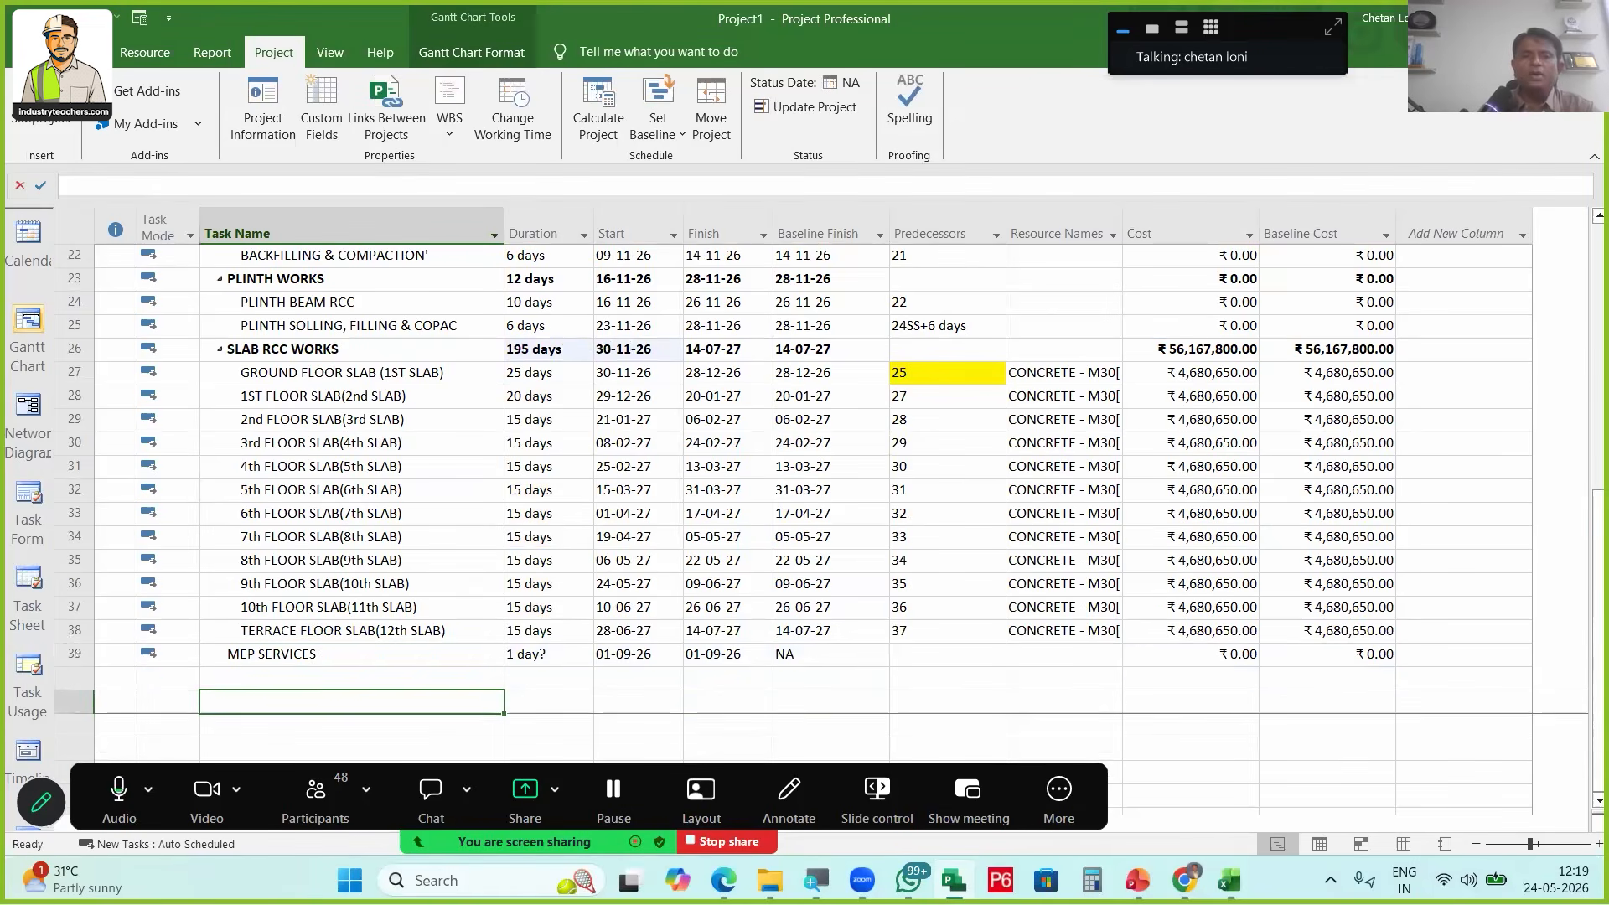
text(LR)
key(Return)
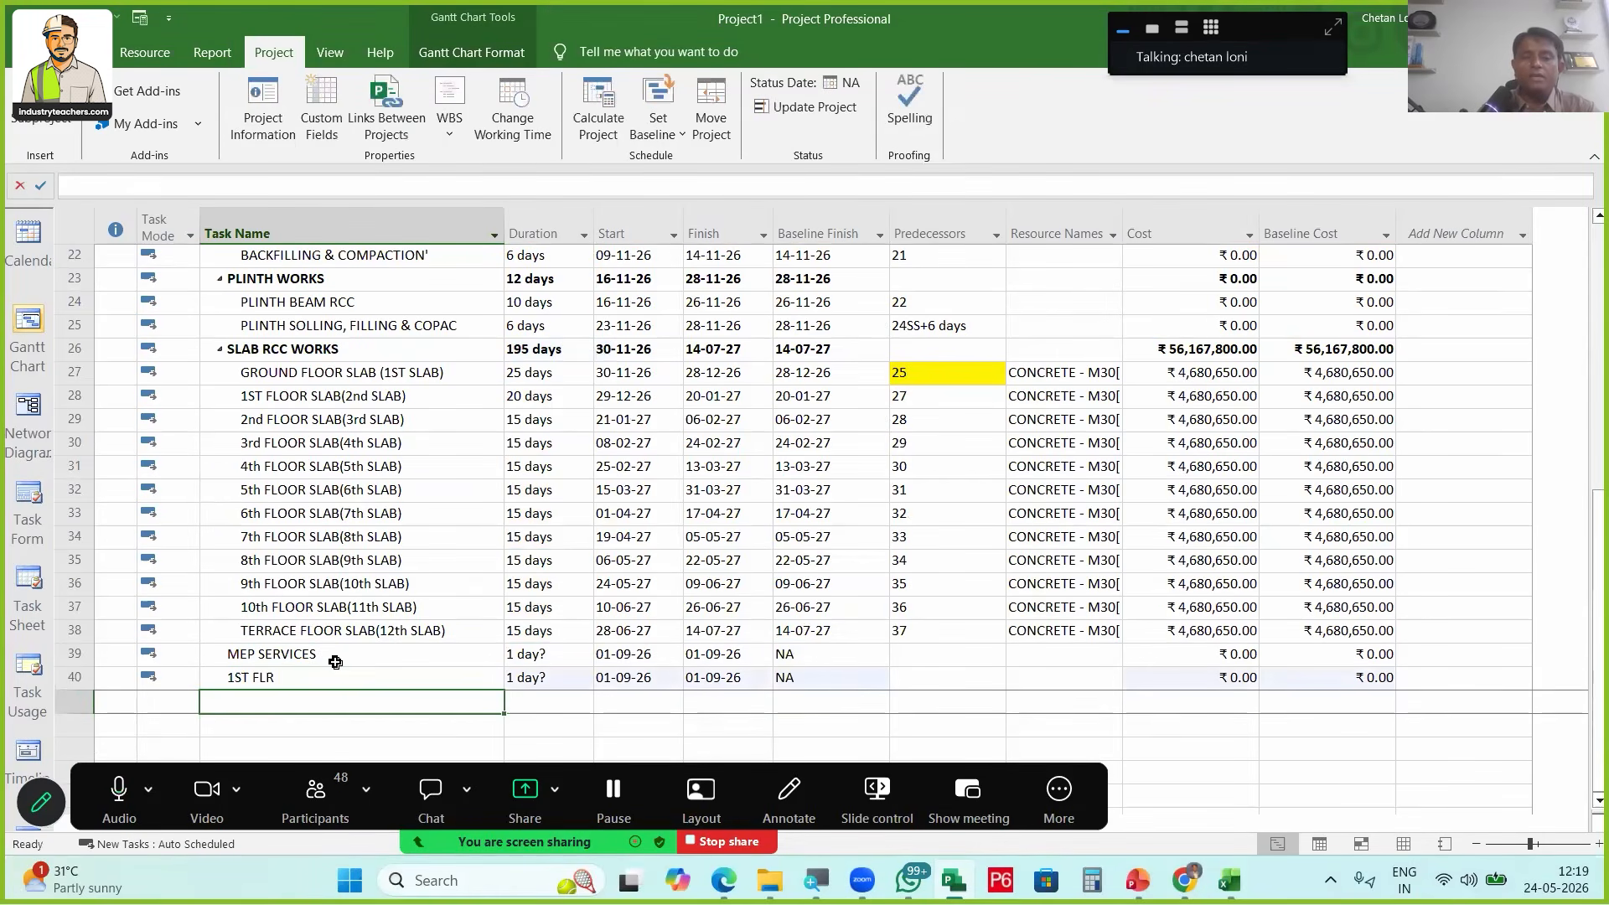
text(2ND )
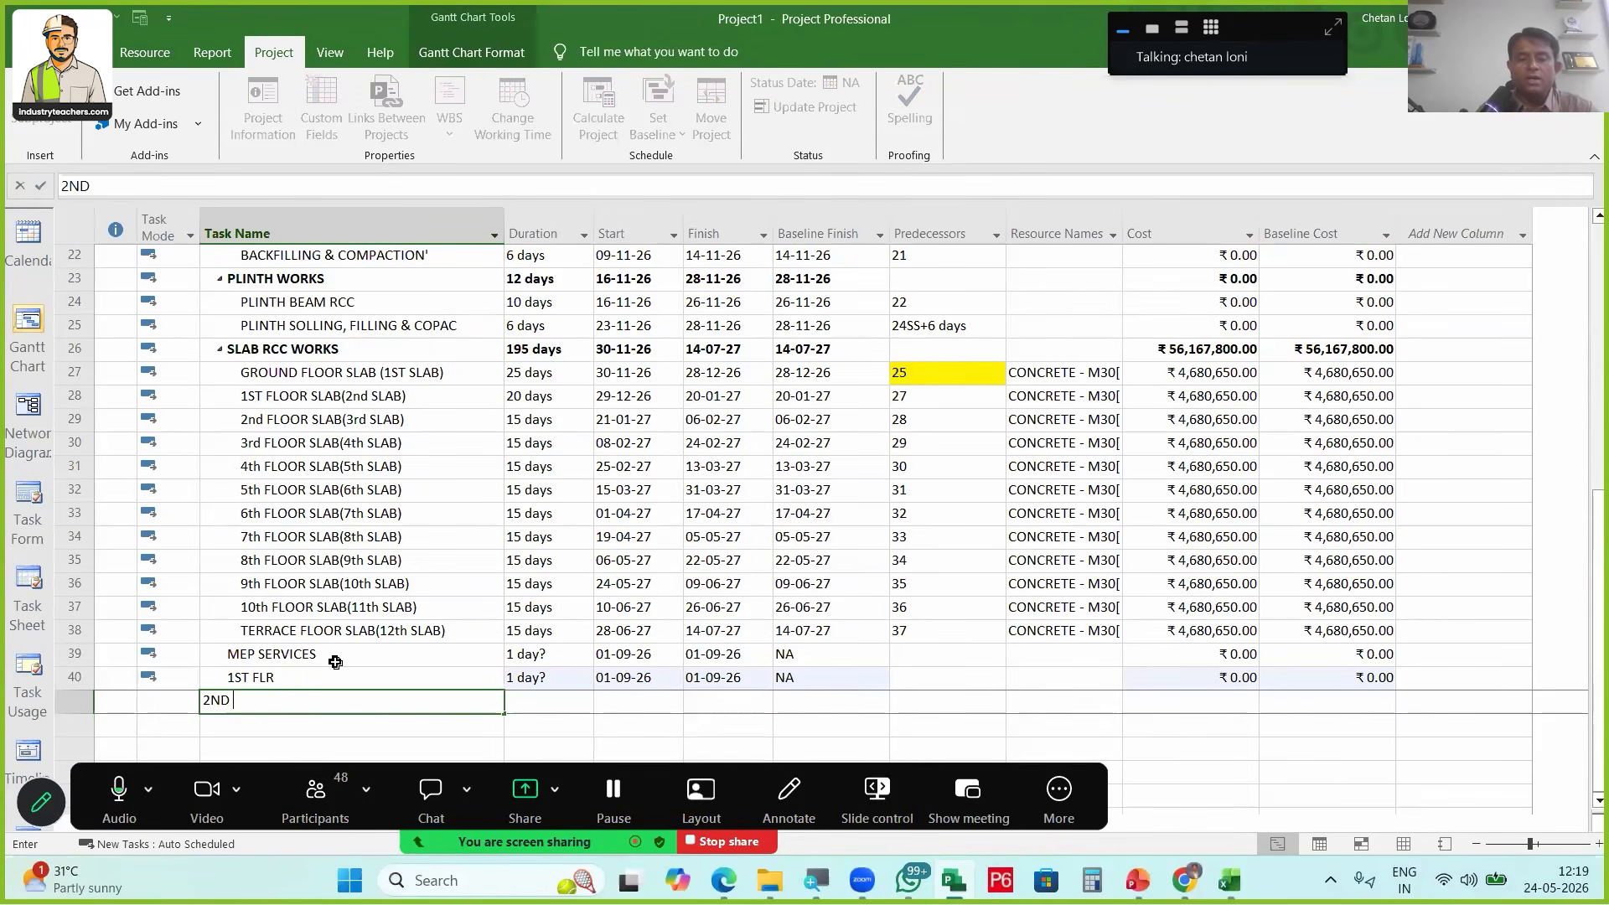
text(FLR)
key(Return)
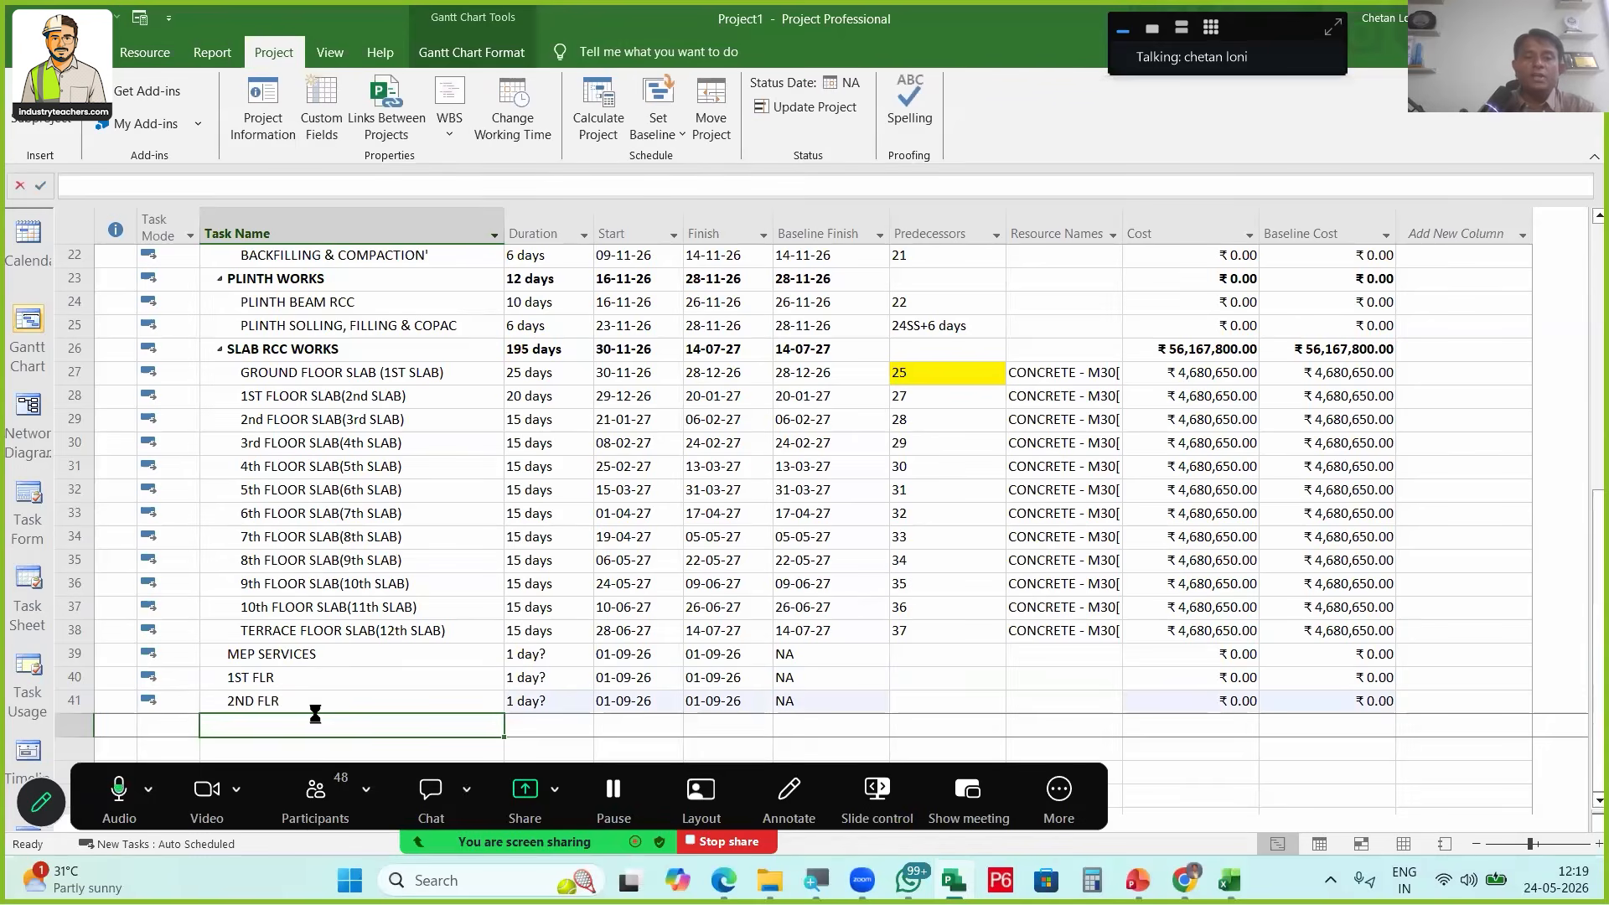
key(shift+Up)
key(shift+Up)
key(alt+shift+Right)
Set the durations of the MEP 1ST FLR and 2ND FLR tasks to 25 days each
click(538, 670)
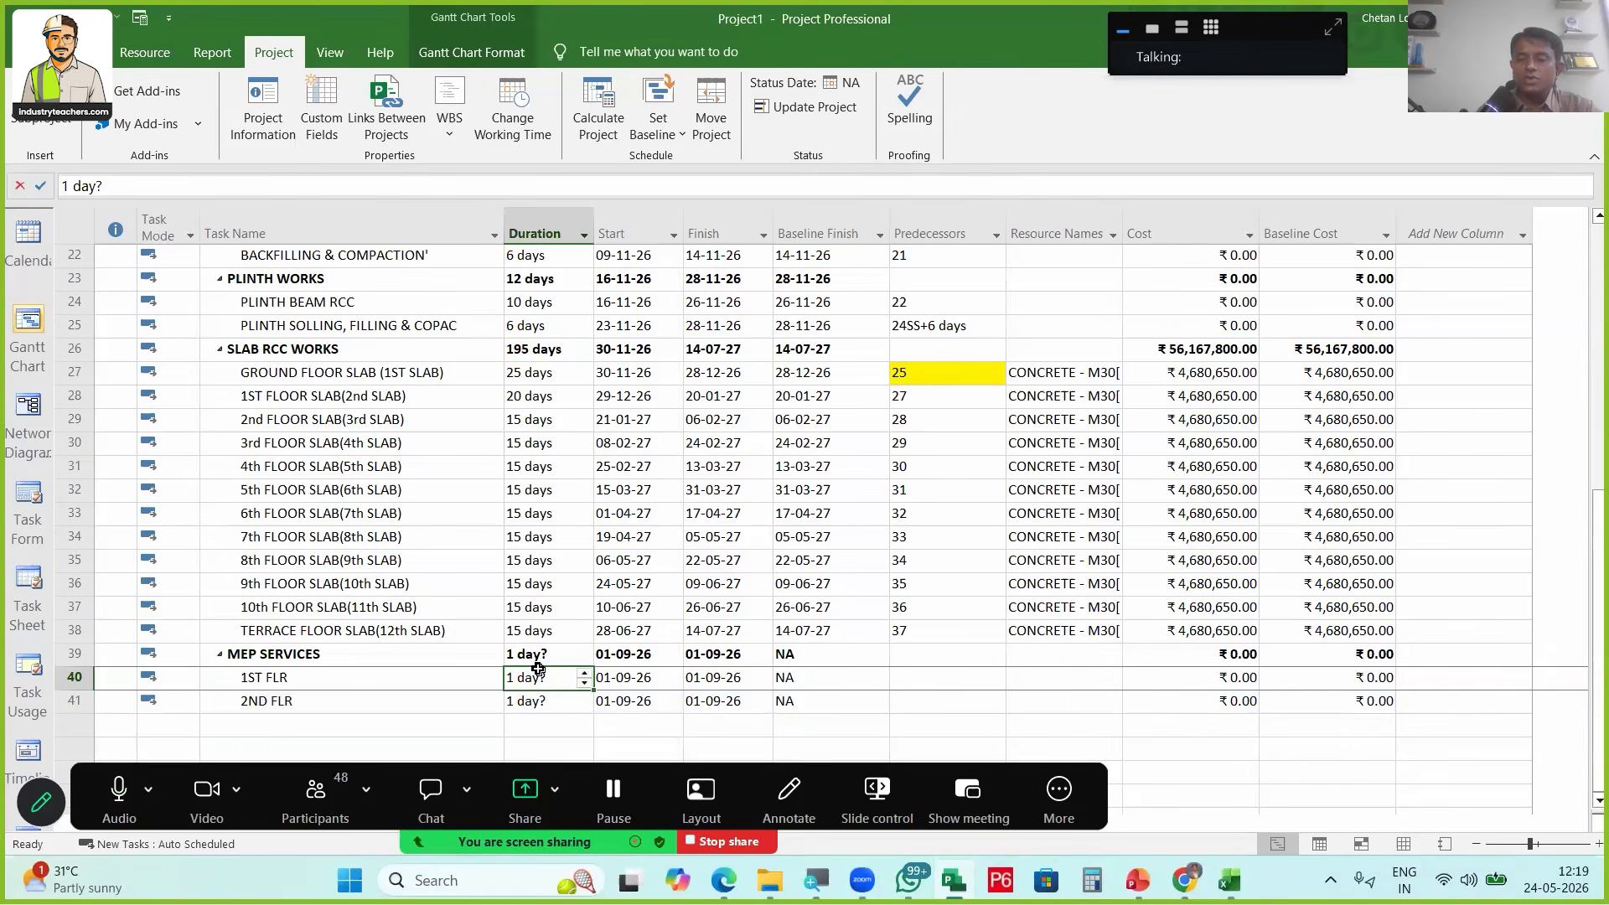
text(25)
key(Return)
text(25)
key(Return)
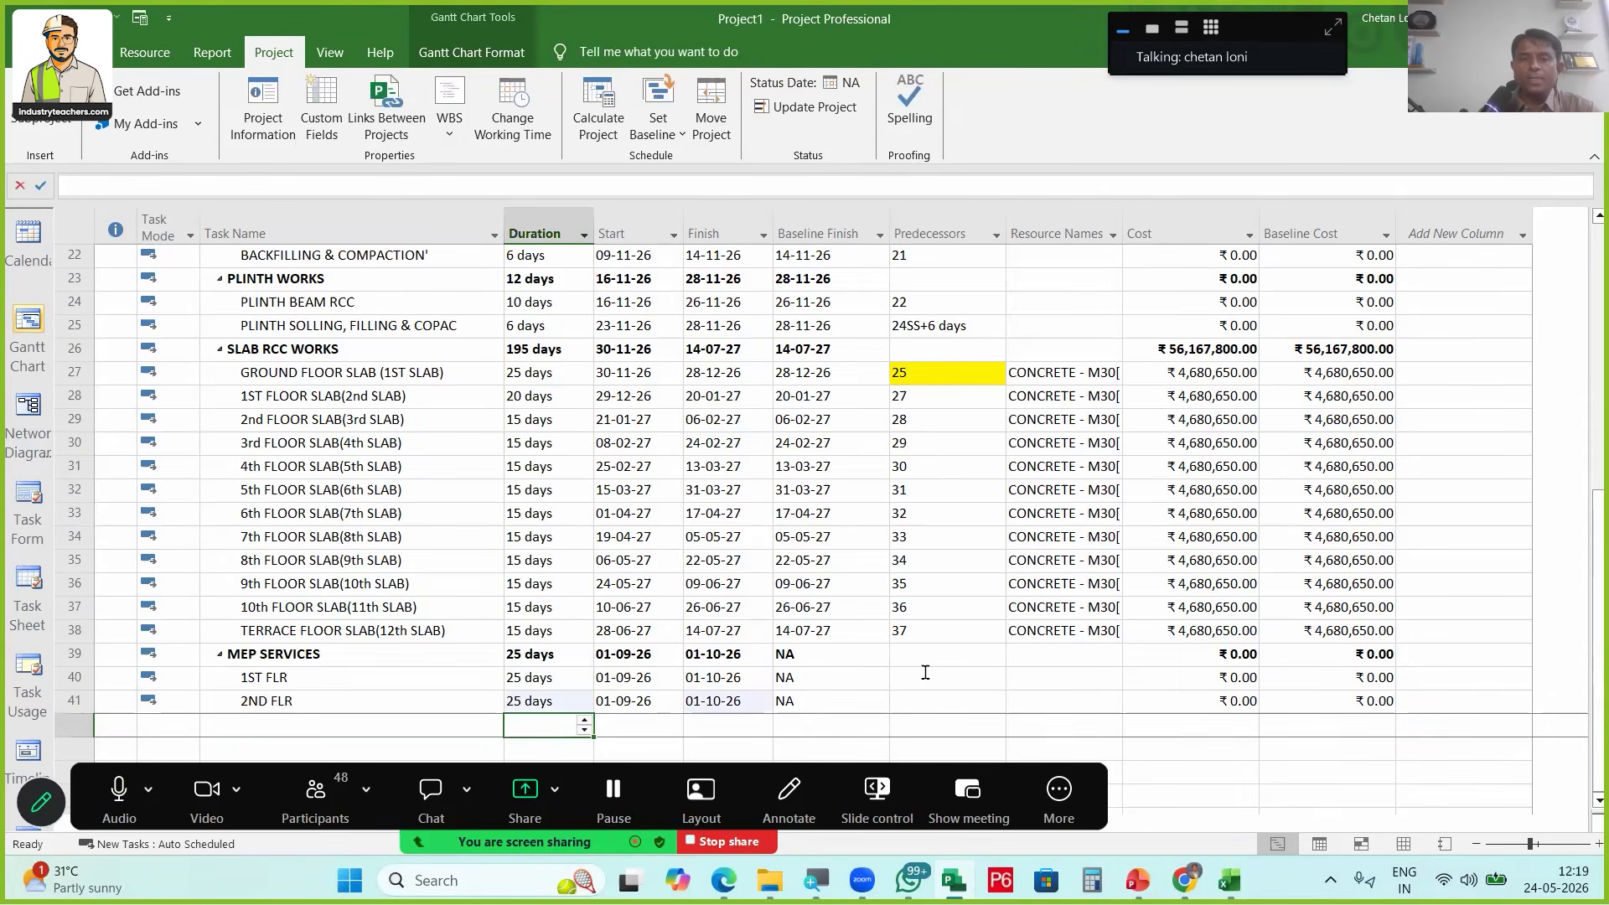
Set predecessor 31 for the MEP 1ST FLR task and predecessor 32 for 2ND FLR
click(925, 673)
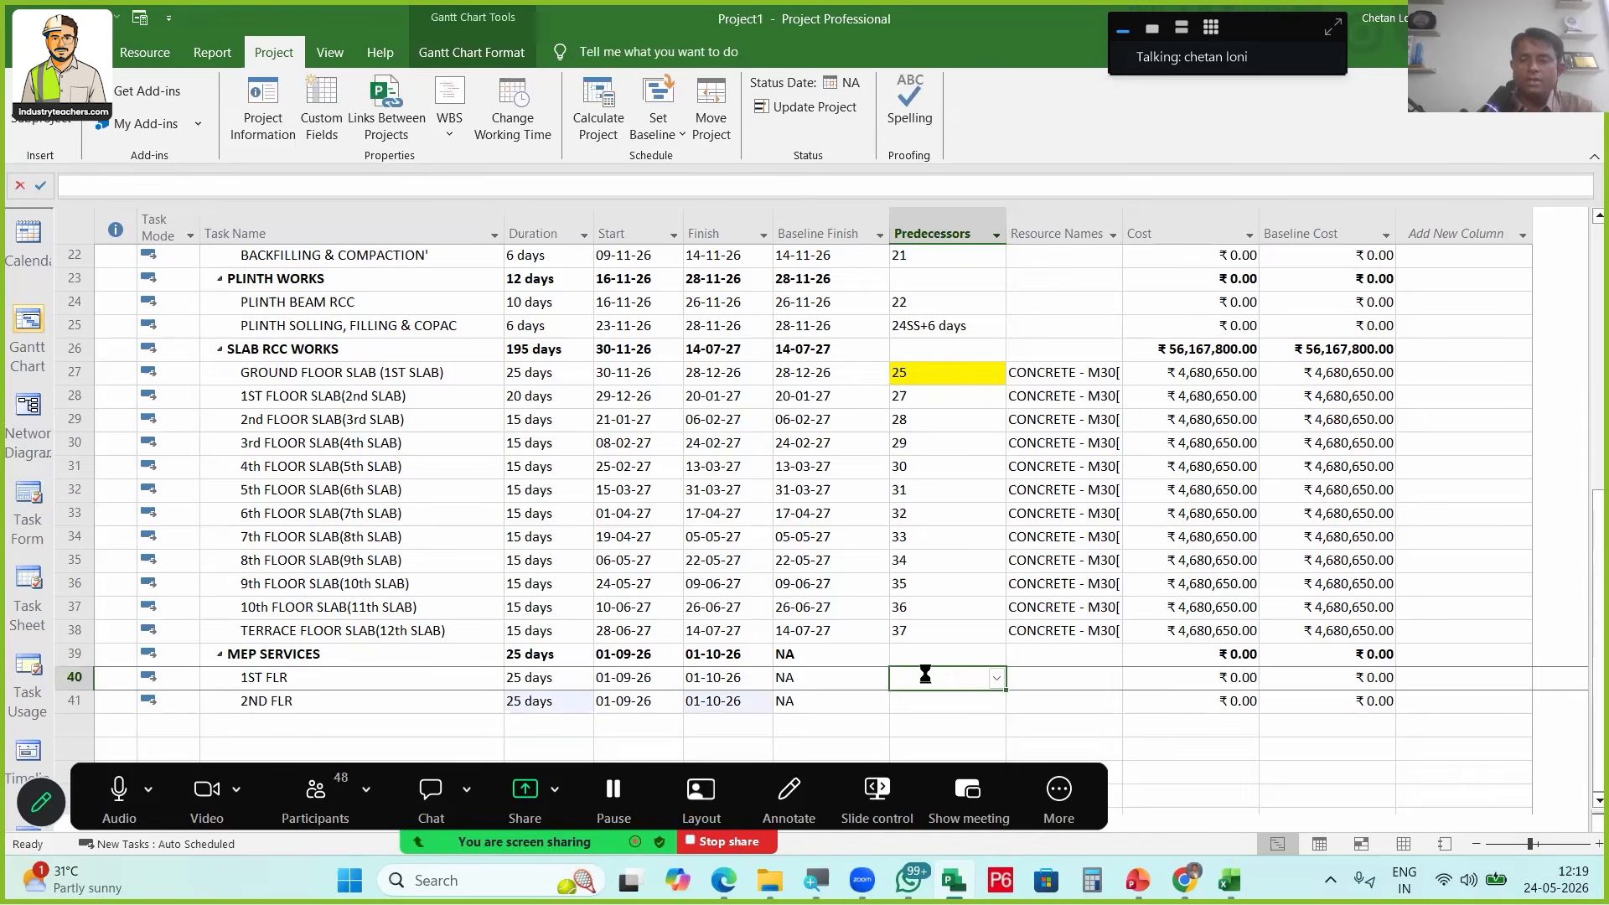
text(31)
key(Return)
text(32)
key(Return)
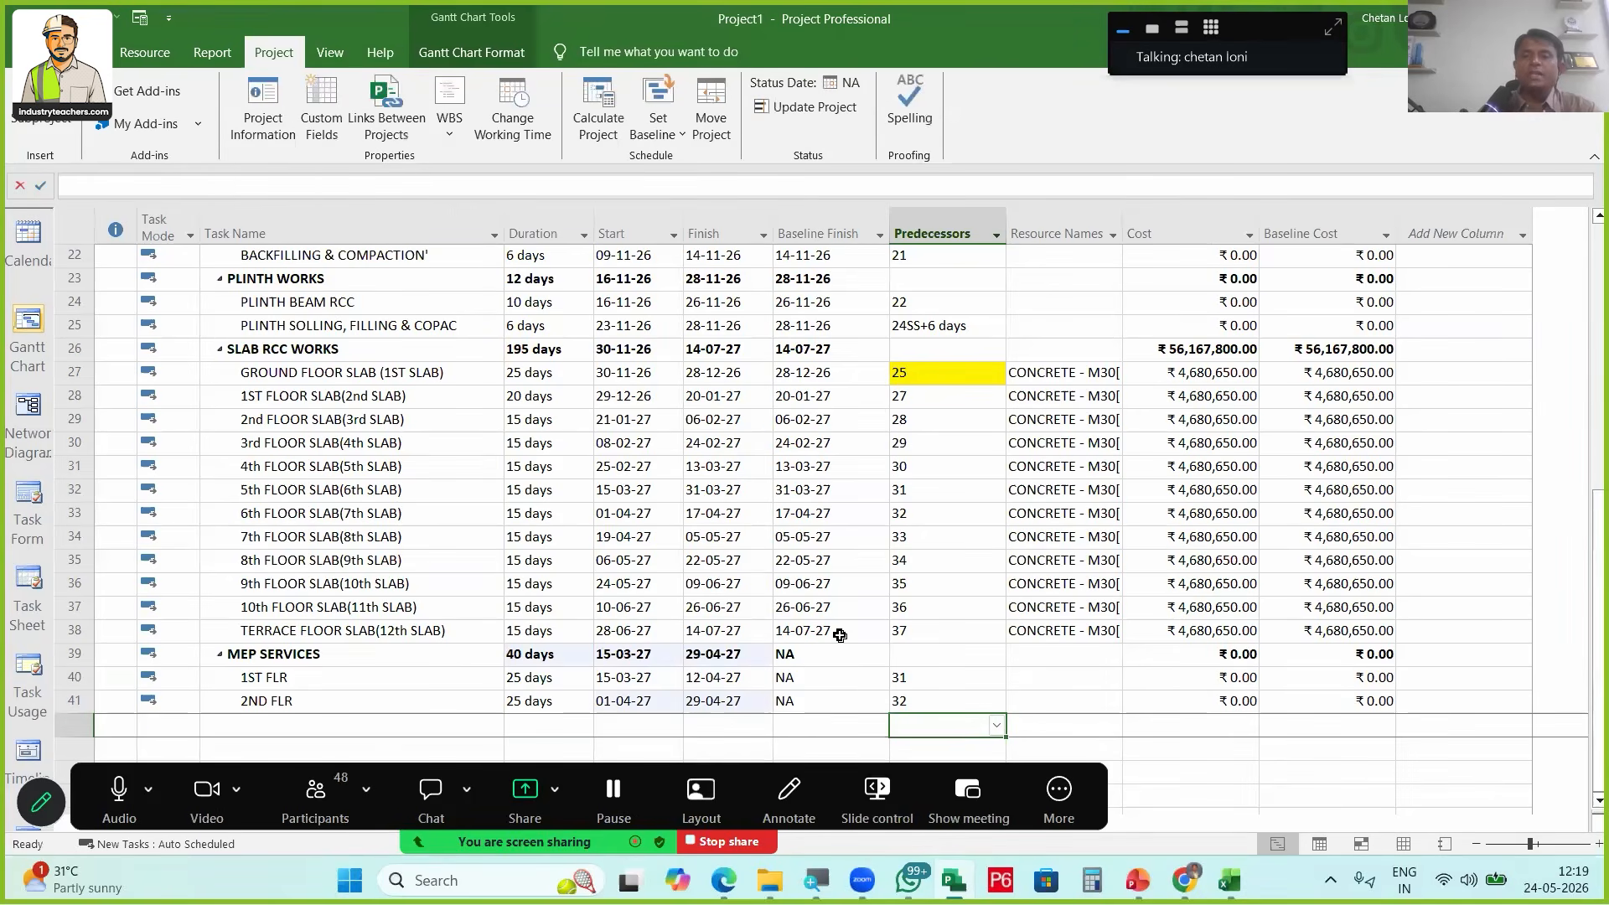
Highlight the Baseline Finish and Cost cells of the two MEP floor tasks in yellow
scroll(840, 634, down, 1)
drag(829, 607, 830, 630)
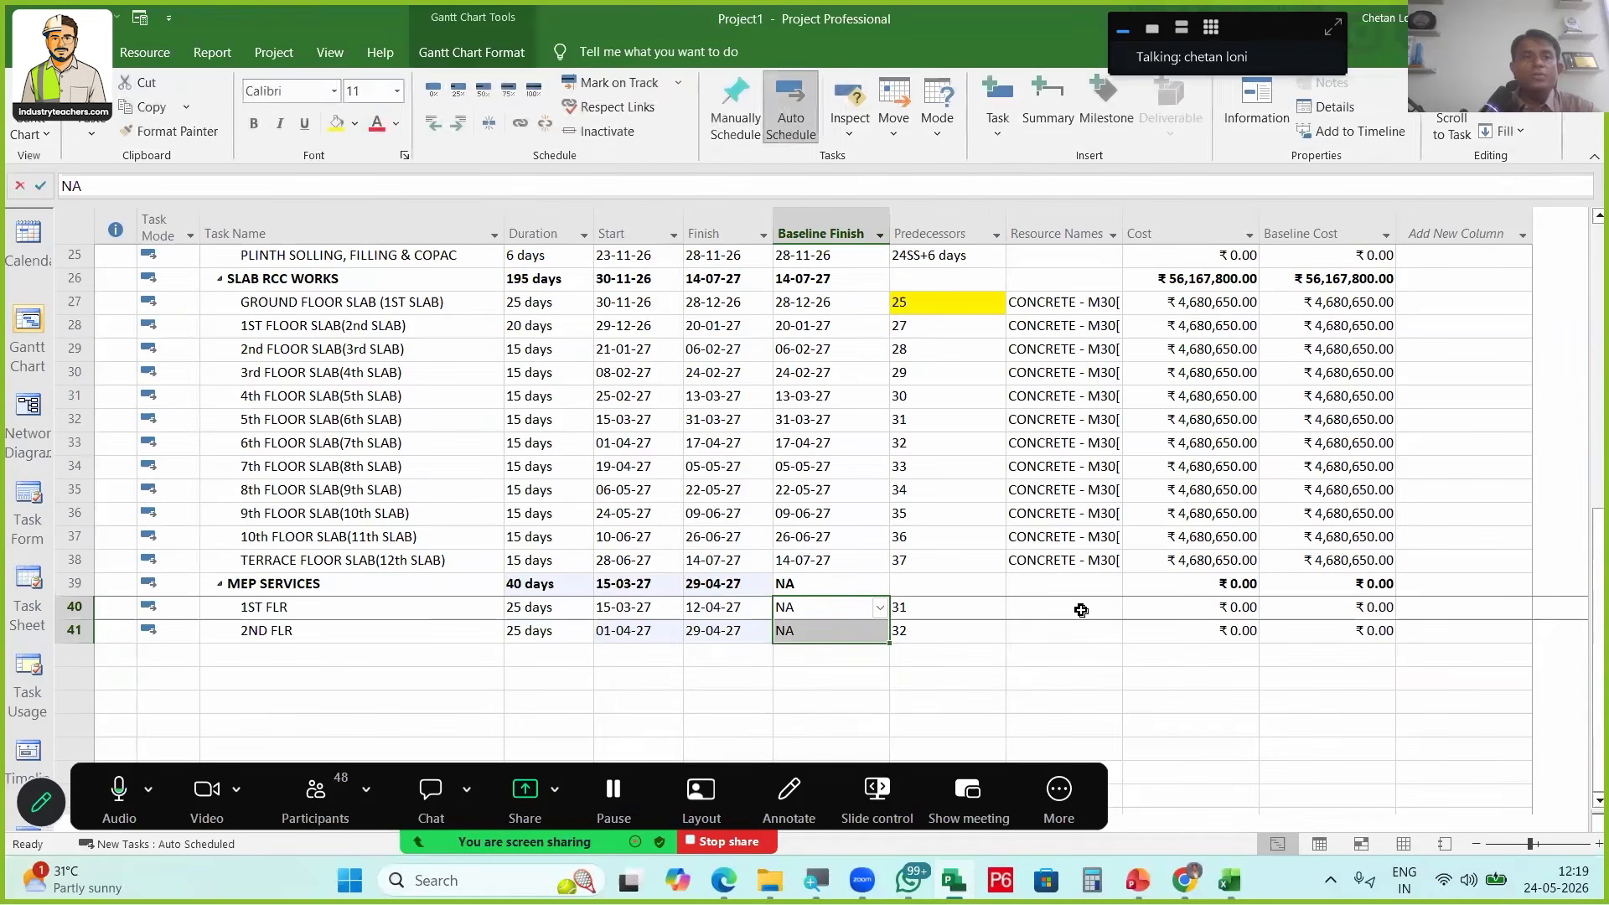
click(335, 124)
click(177, 131)
drag(1206, 607, 1209, 672)
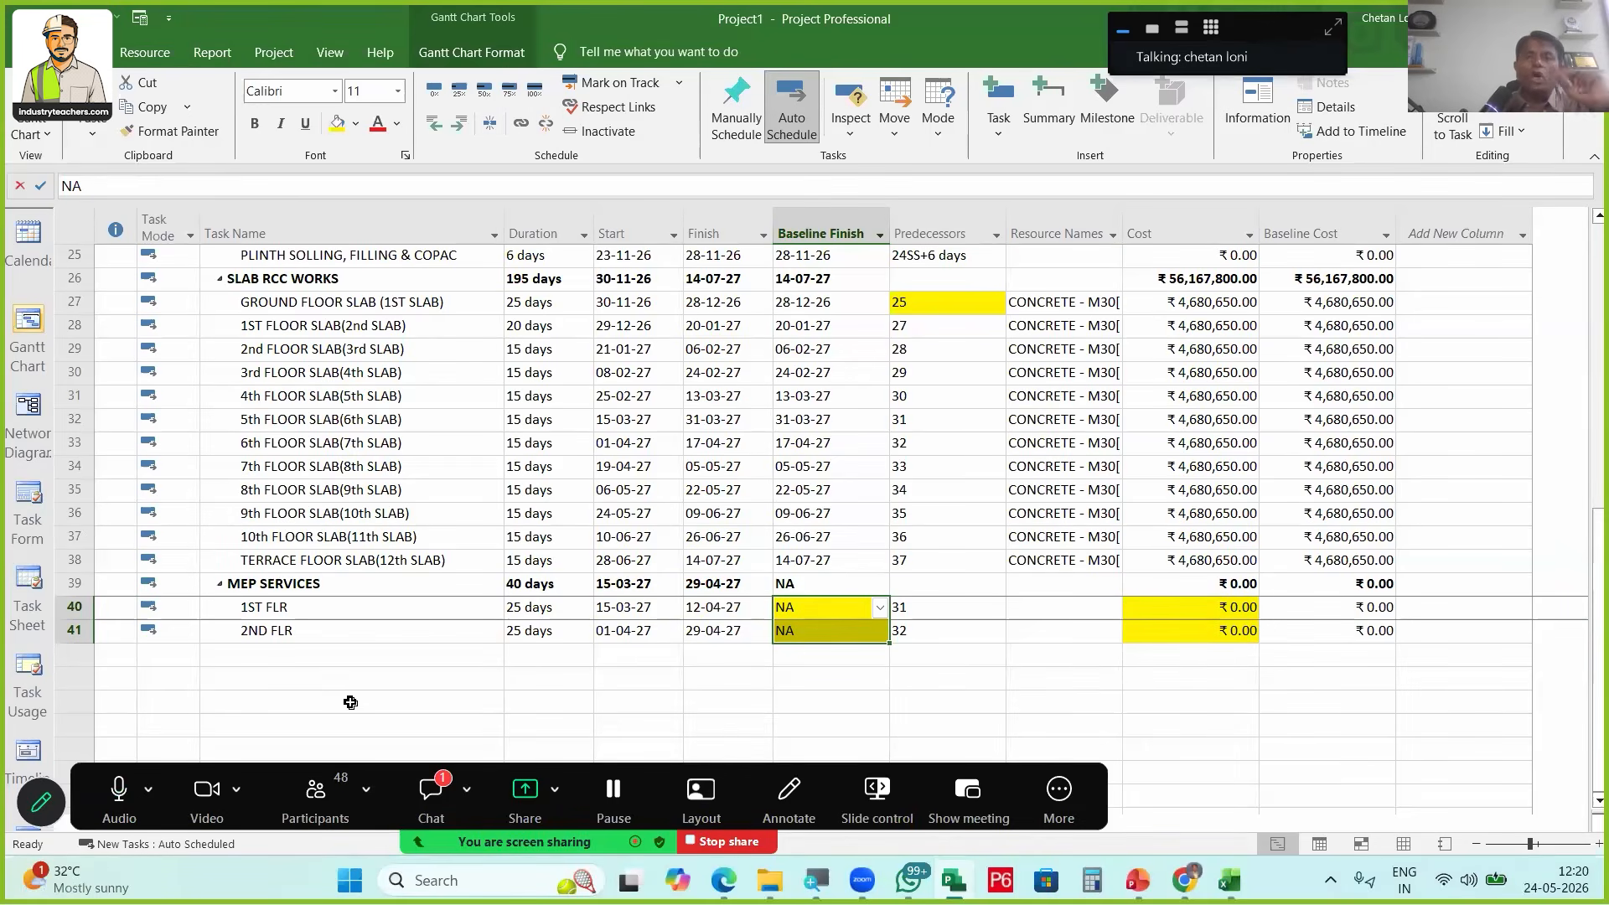
Set Baseline 1 for the entire project instead of overwriting the existing Baseline
click(273, 52)
click(658, 125)
click(698, 158)
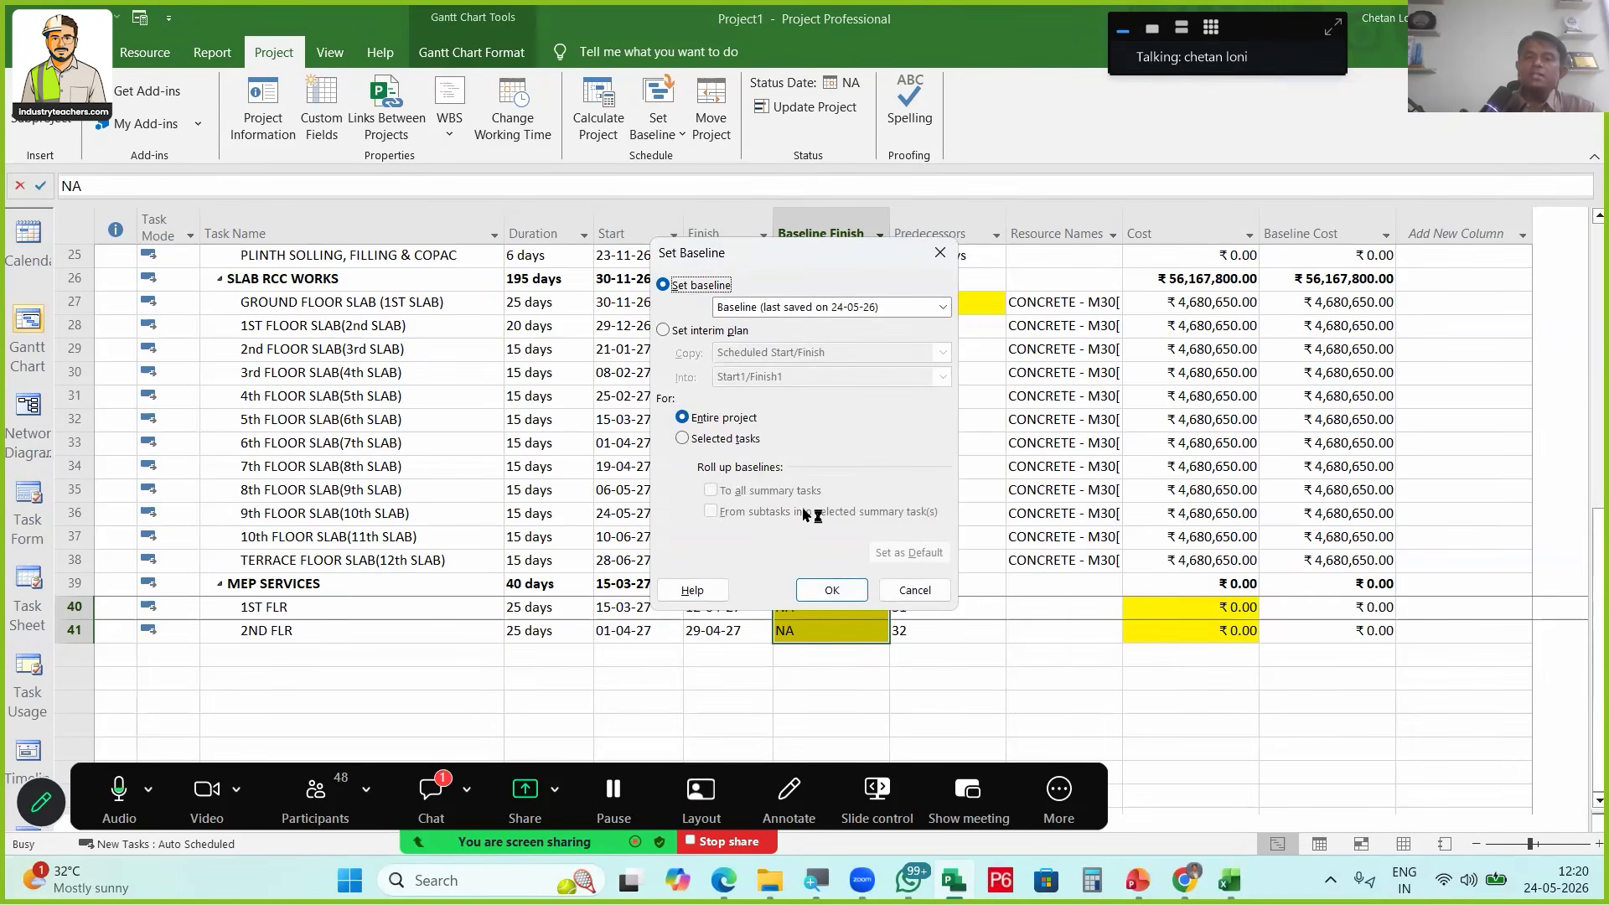
click(832, 590)
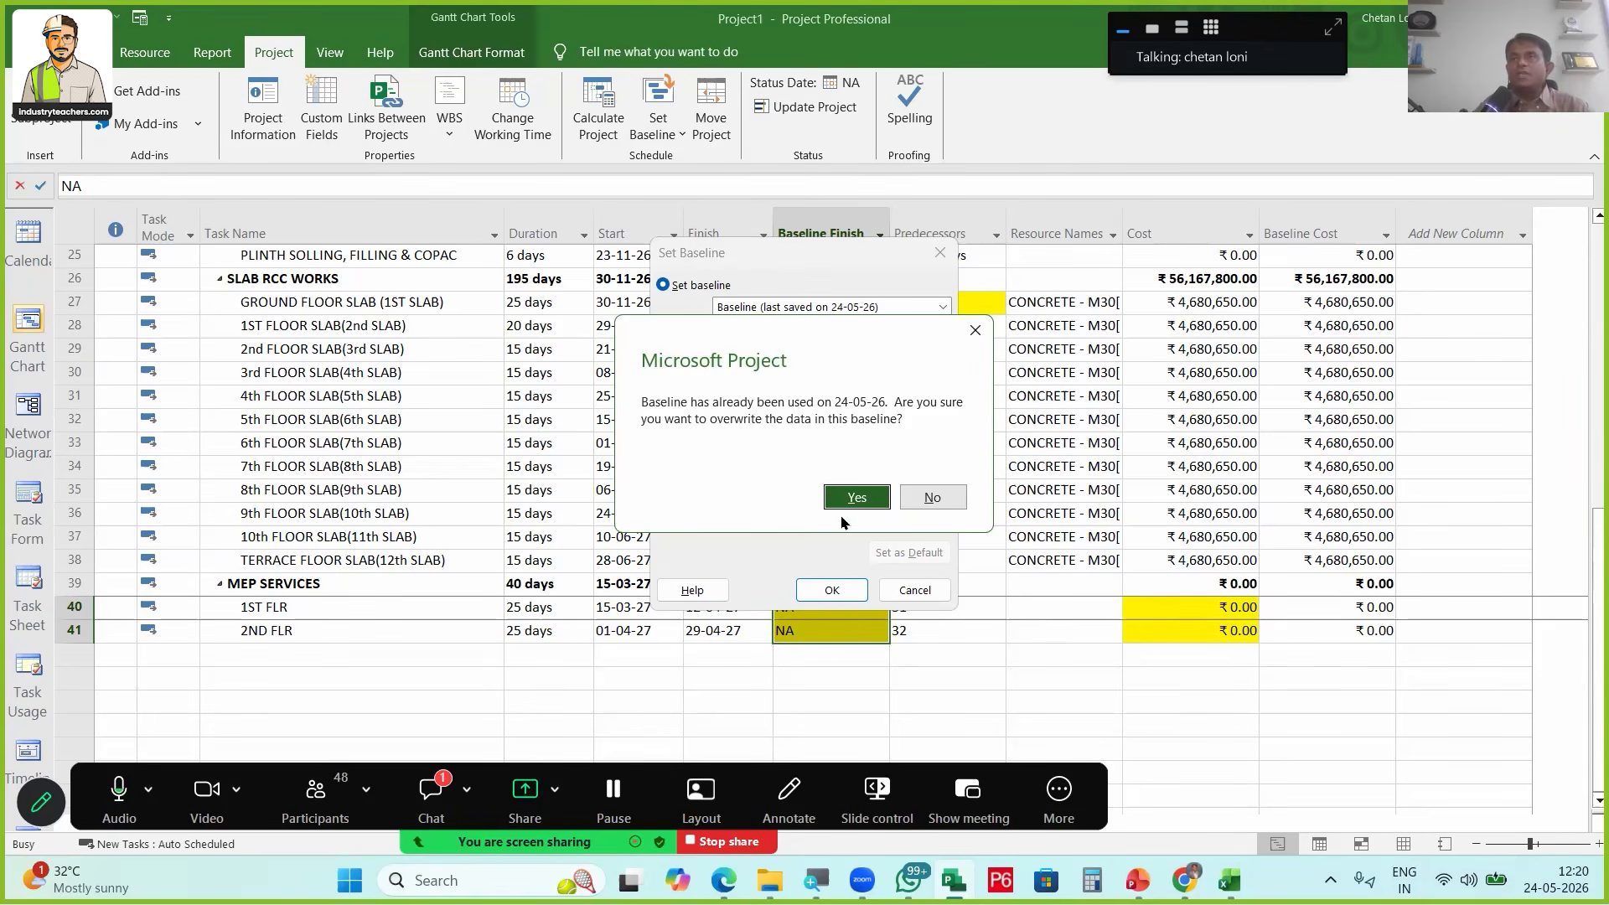
click(975, 331)
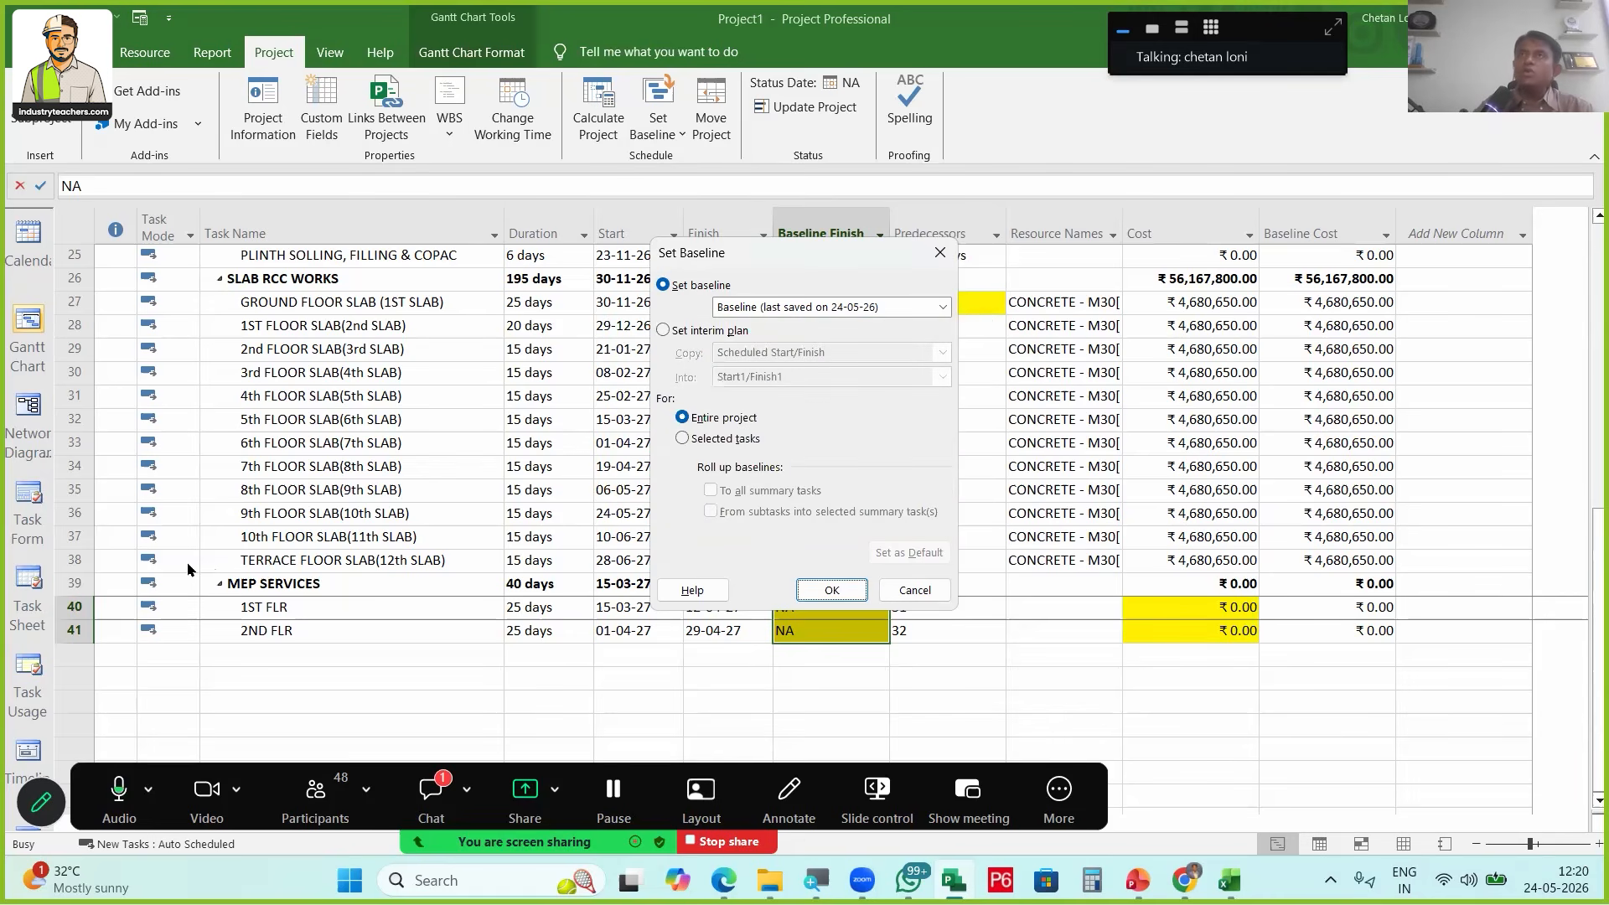
click(778, 308)
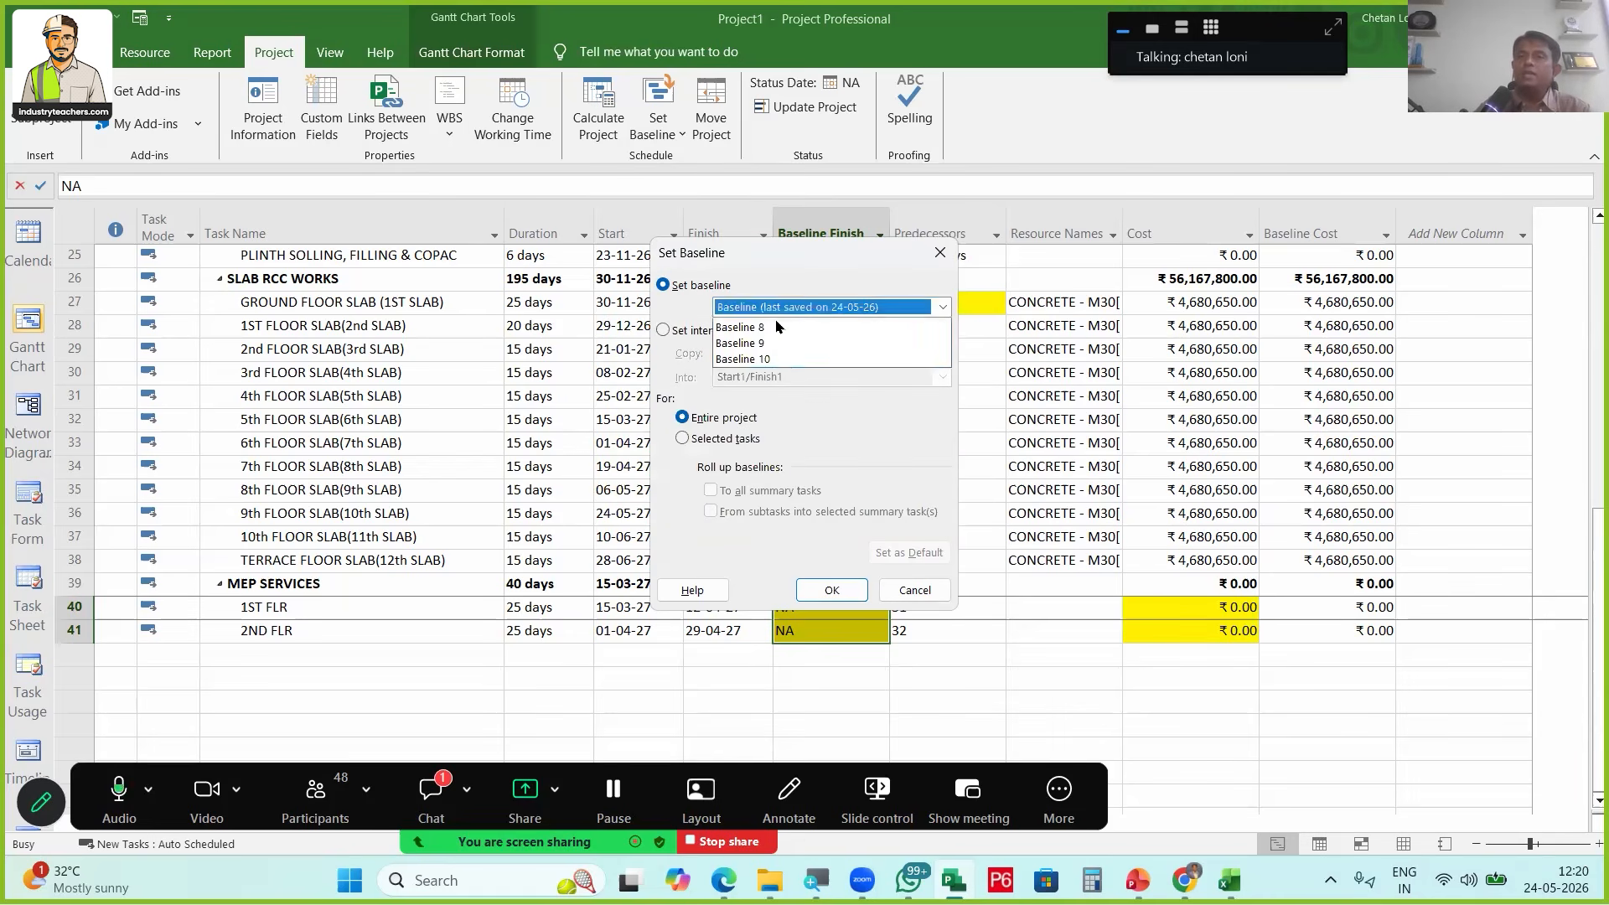
click(739, 342)
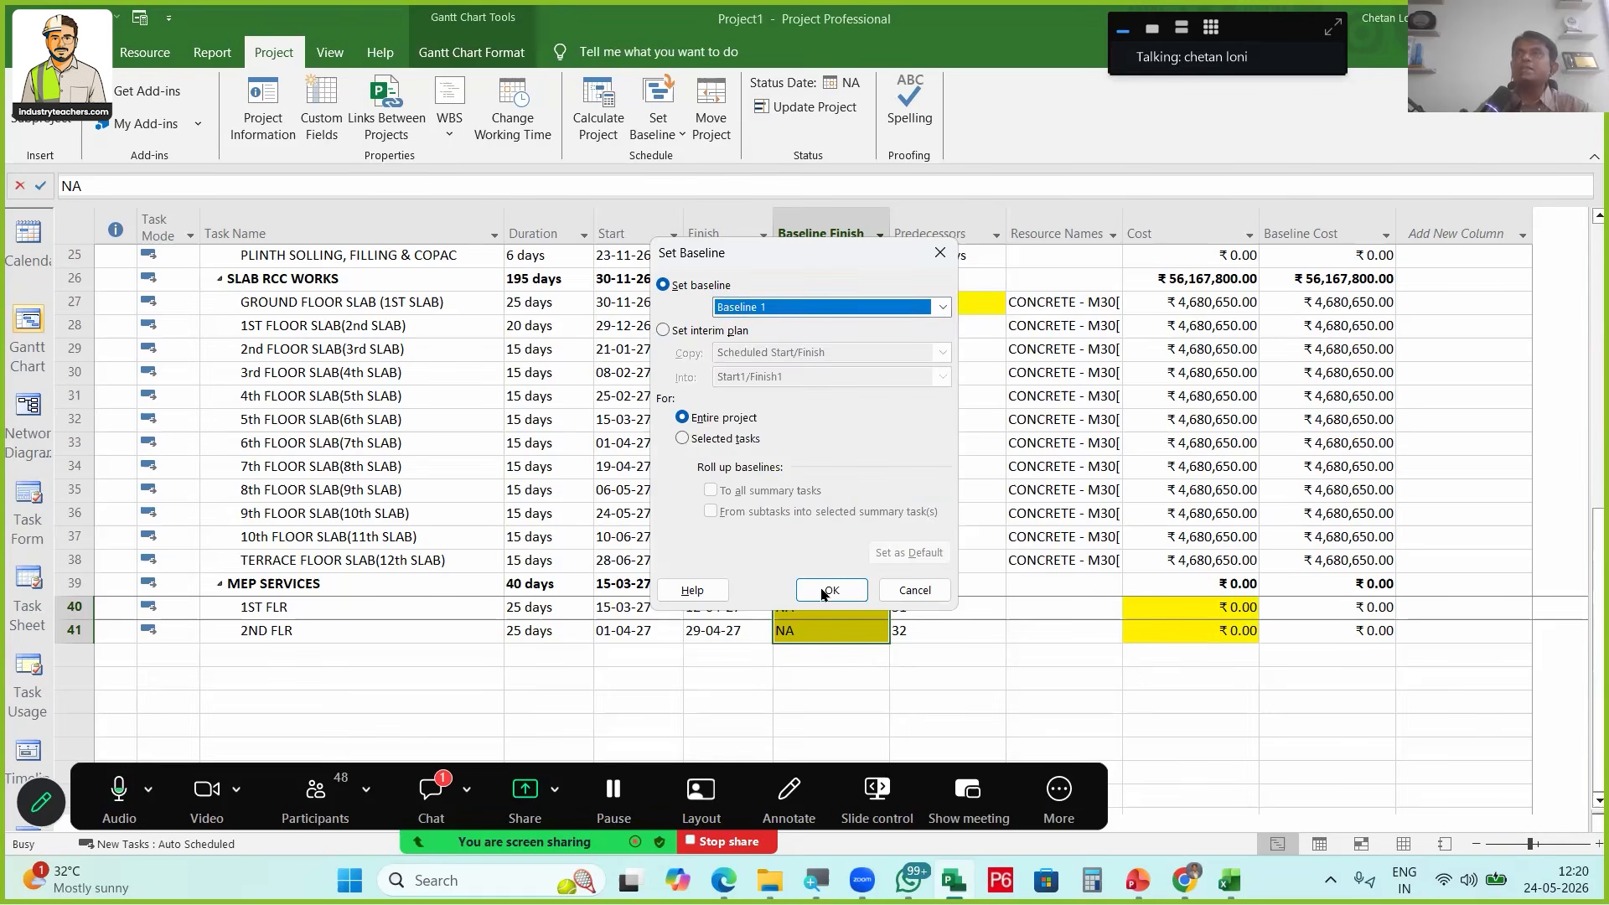
click(828, 591)
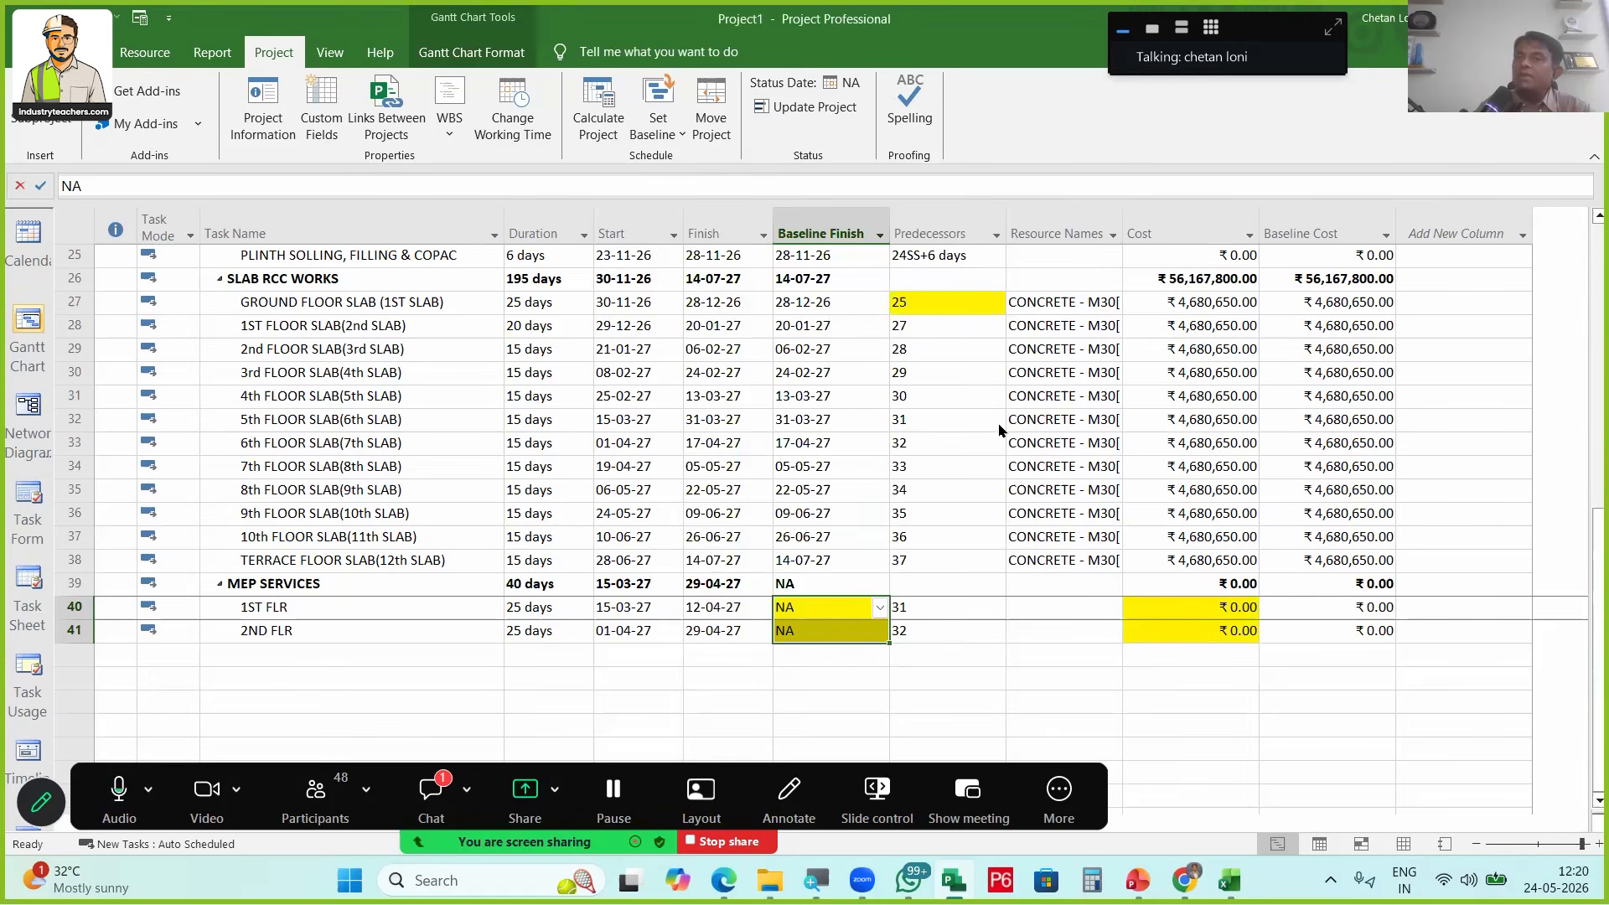
Insert a Baseline1 Finish column before the Predecessors column
right_click(939, 226)
click(997, 375)
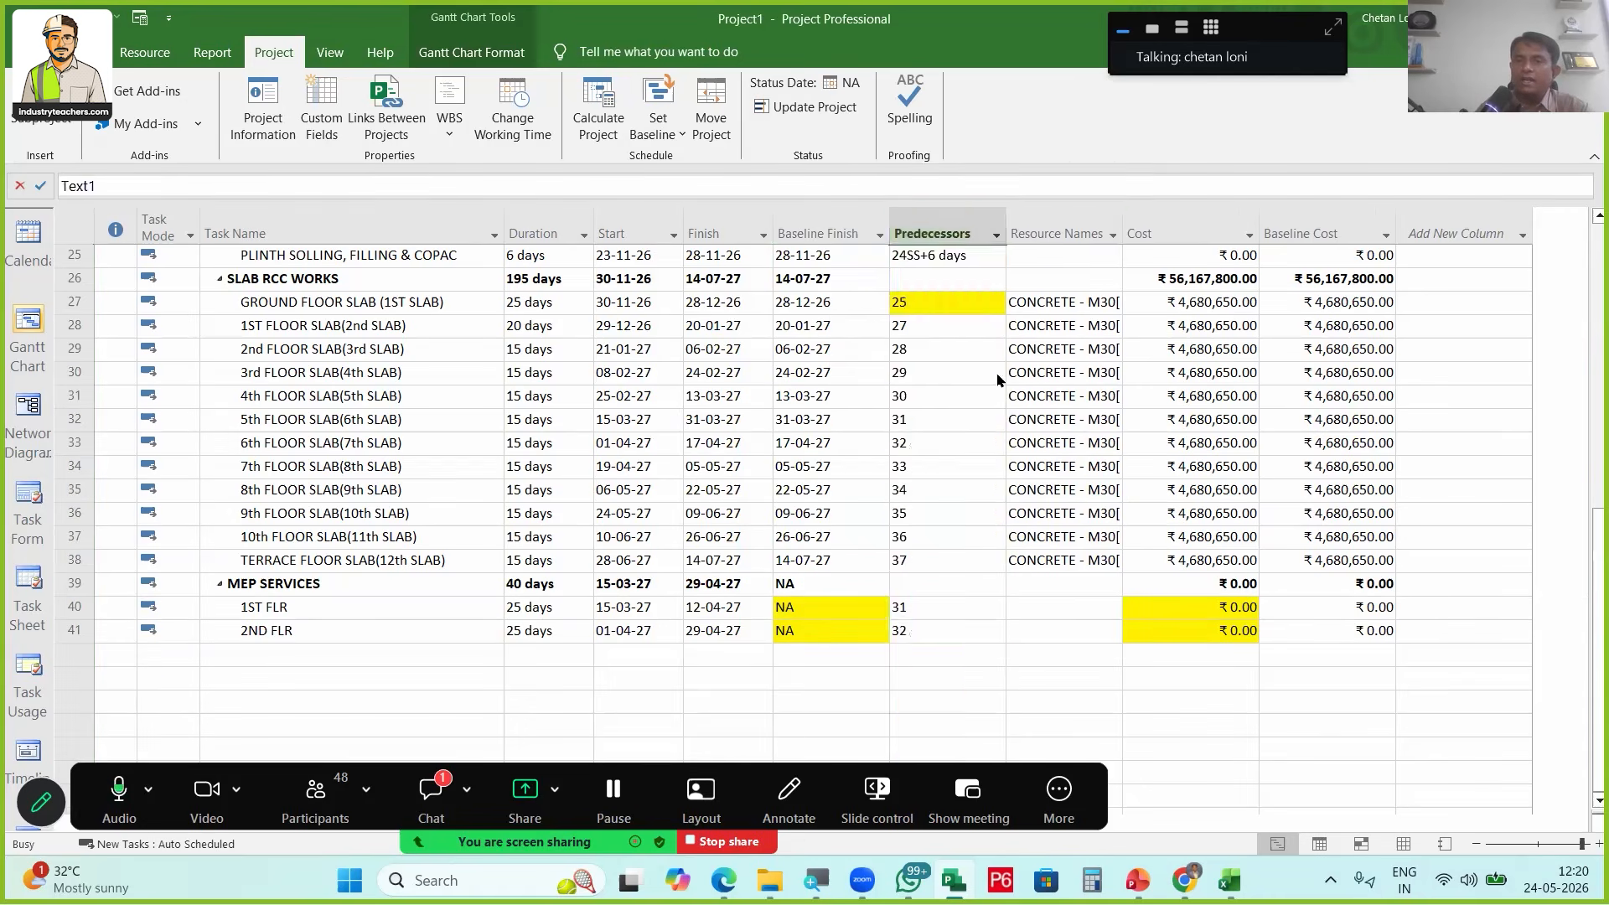
text(BASELINE )
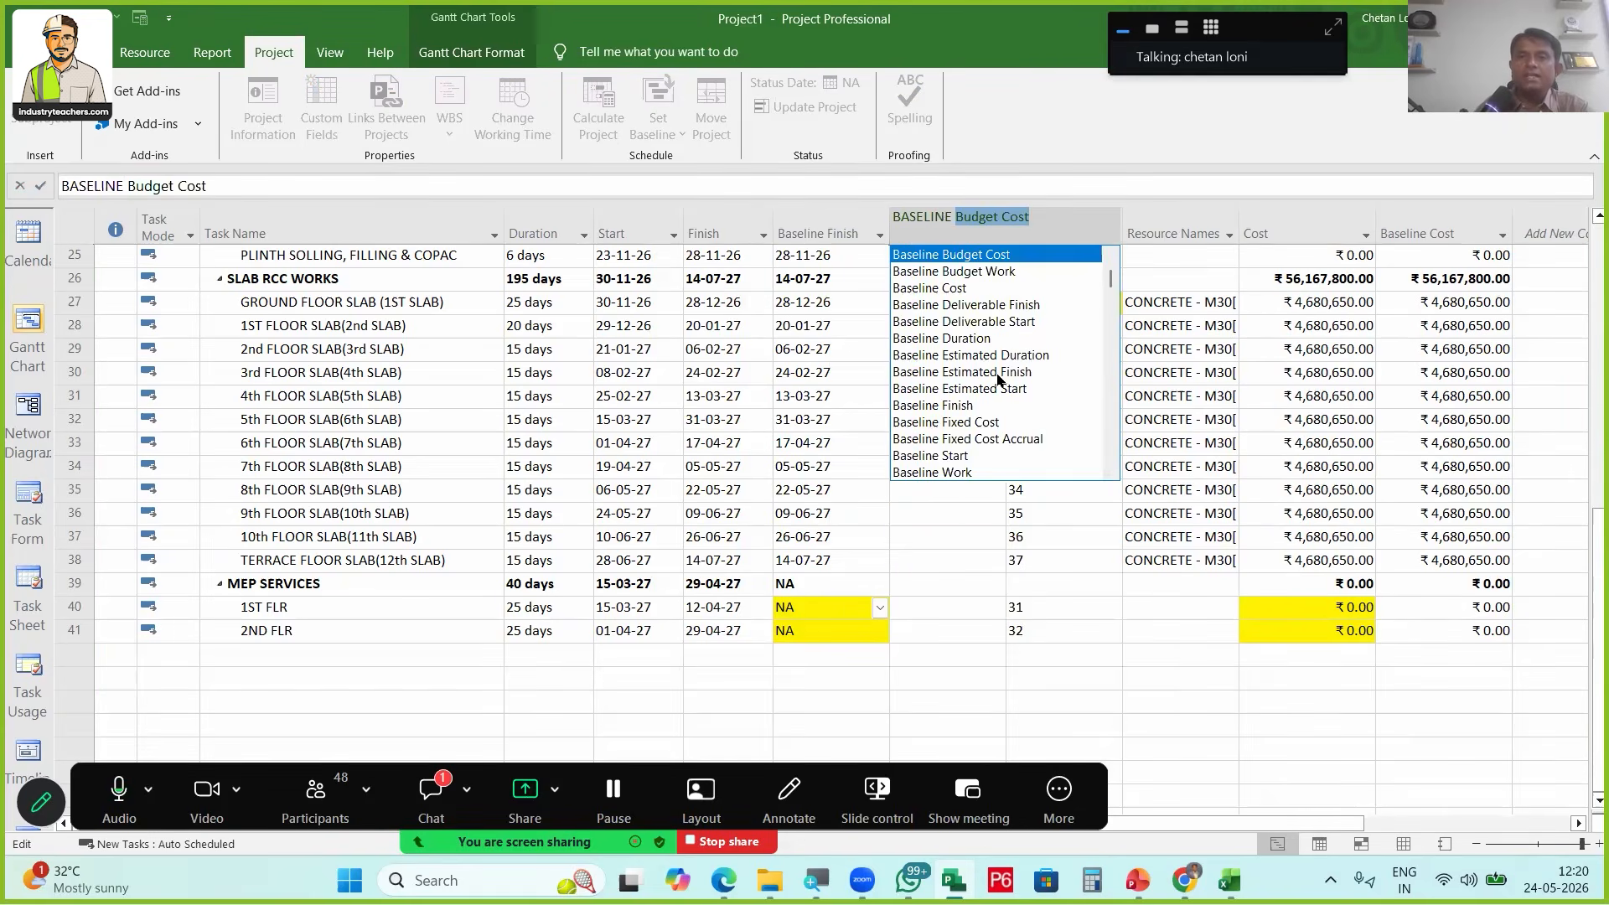
text(1)
key(BackSpace)
key(BackSpace)
text(1 Finish)
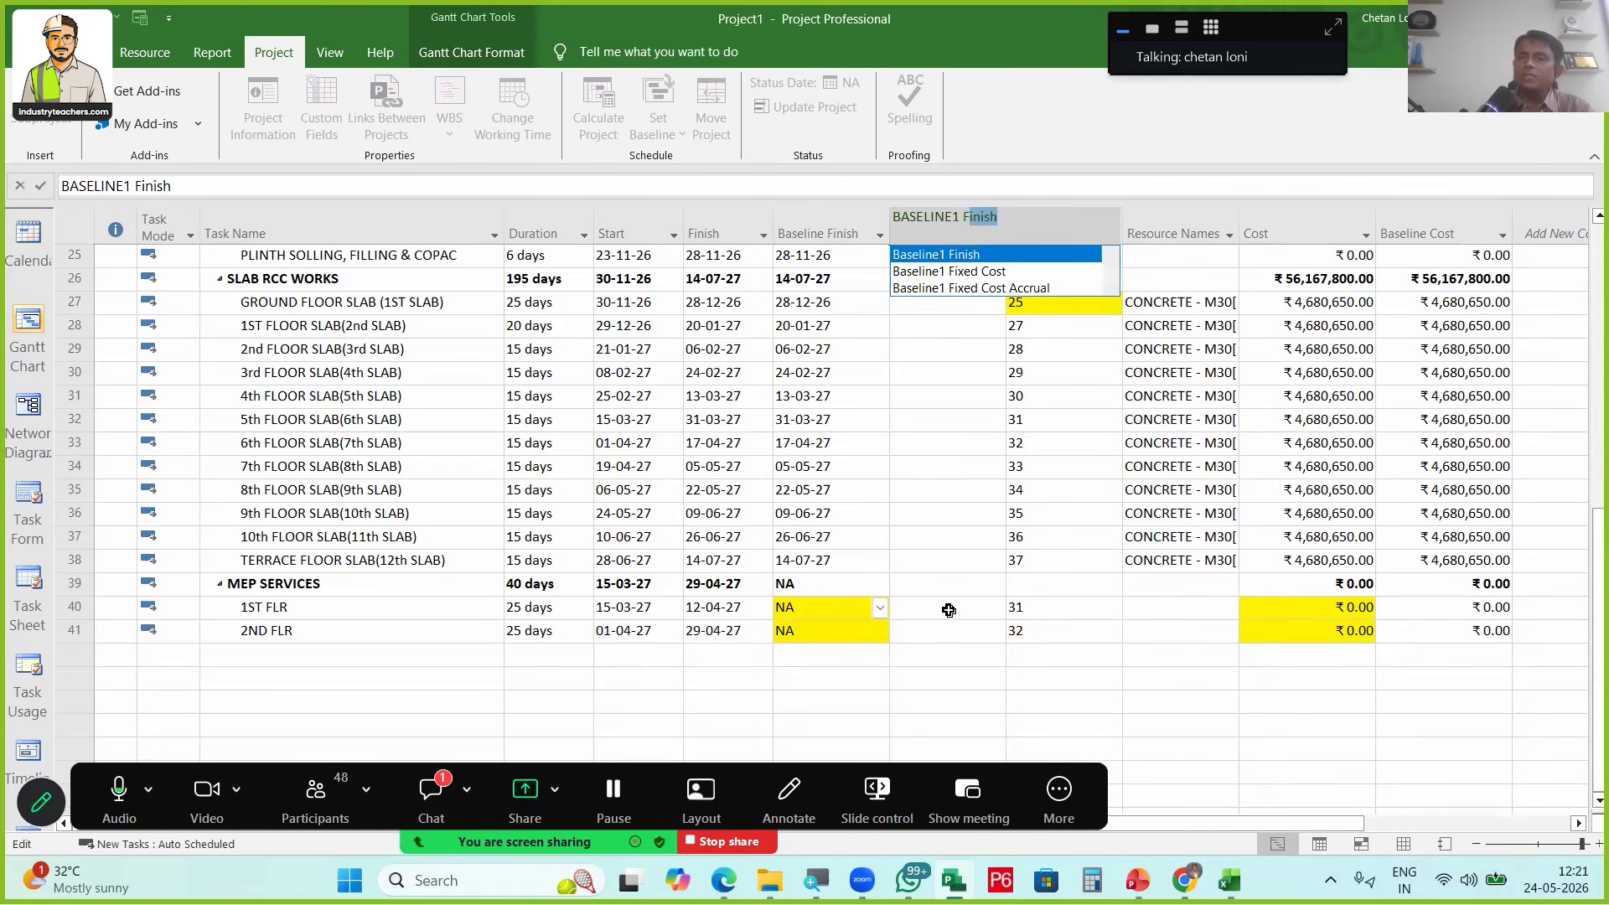
key(Return)
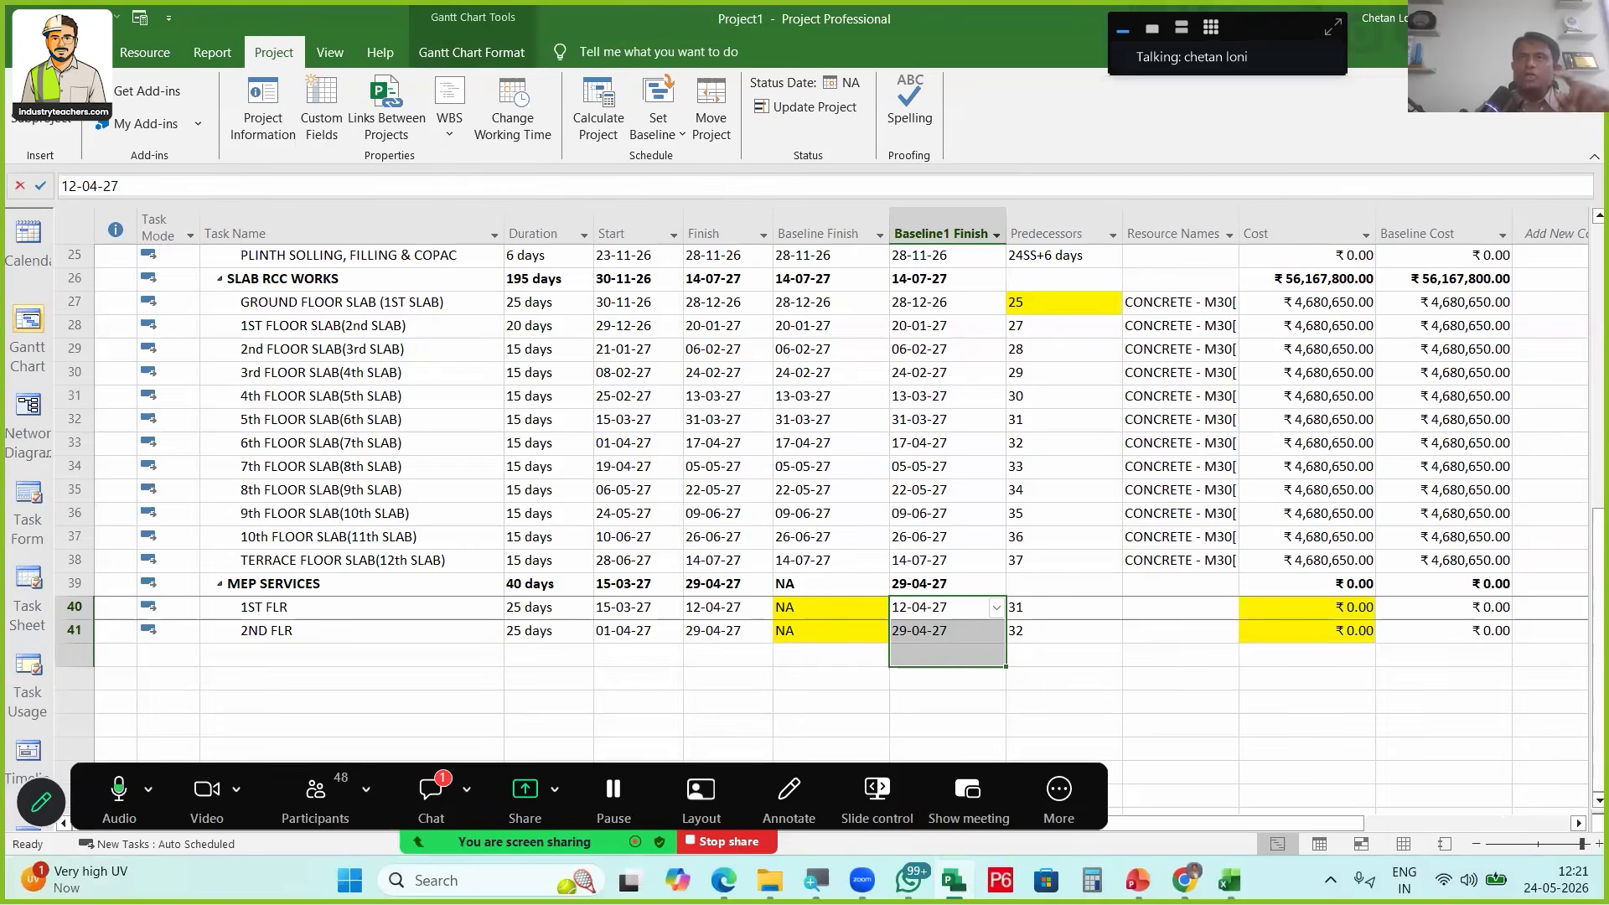
Inspect the choice of baseline for Earned Value calculation in the advanced project options
key(alt+f)
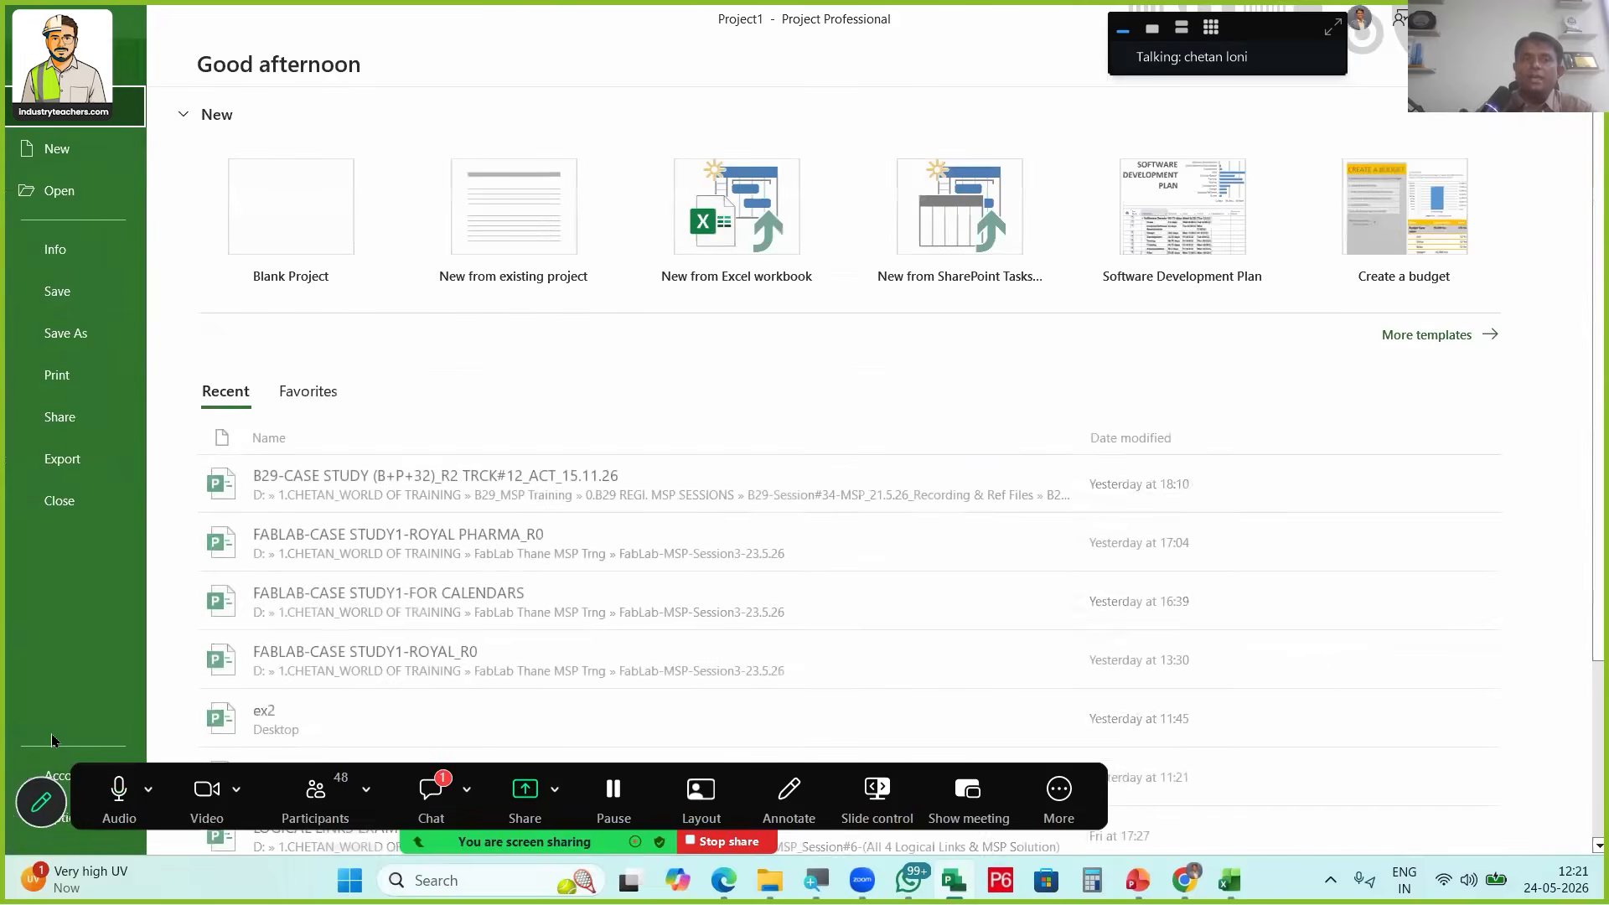
click(52, 740)
scroll(945, 628, down, 6)
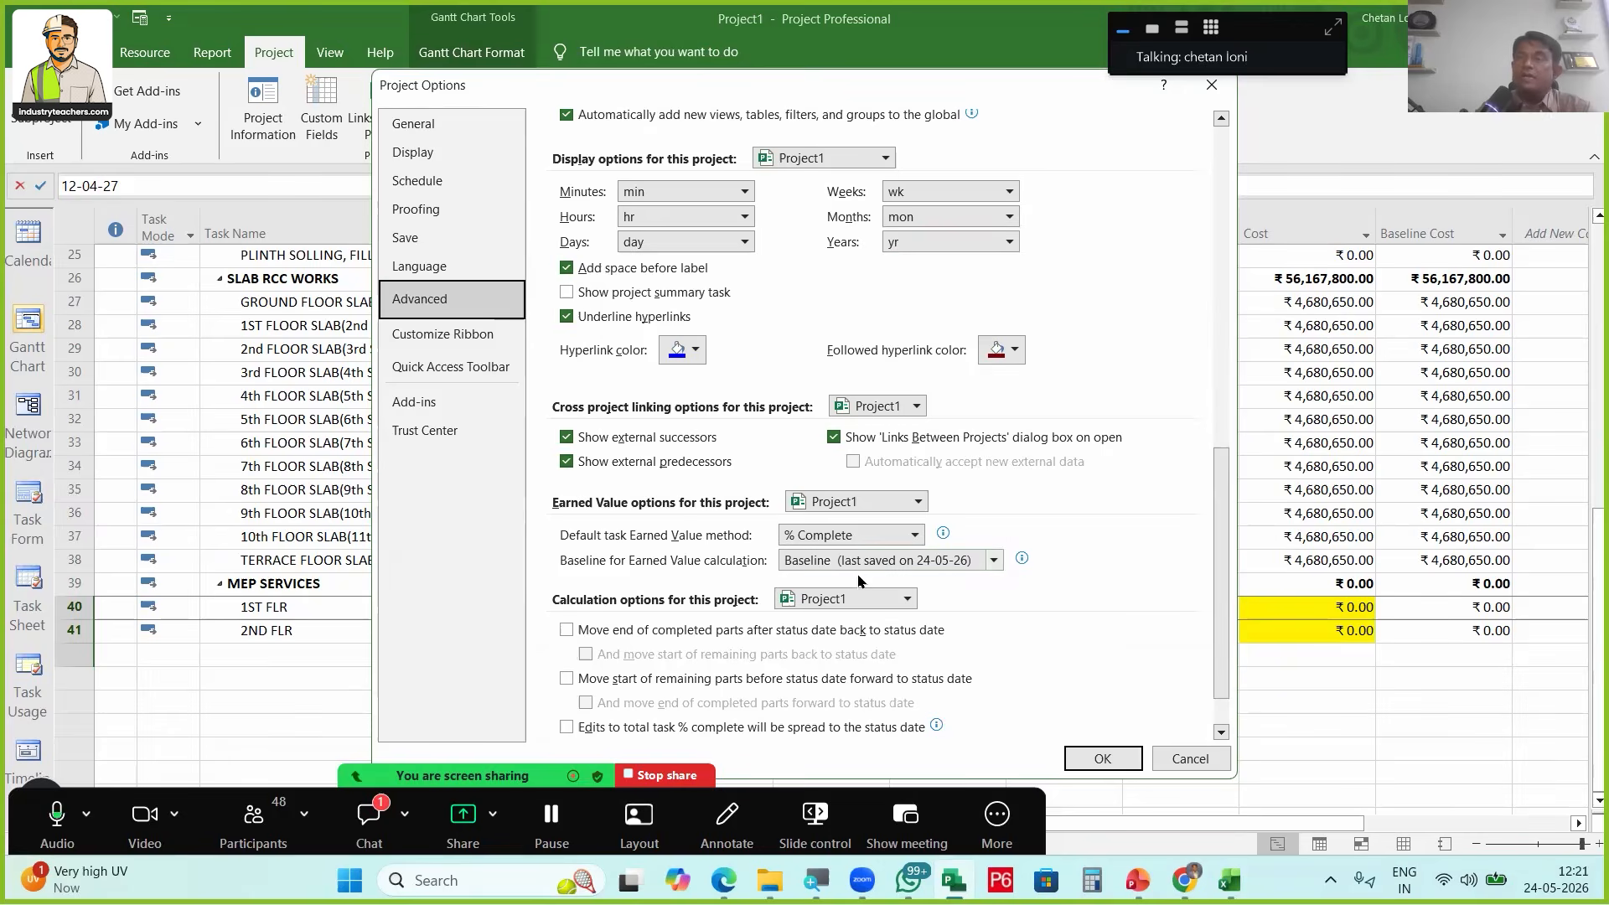
click(863, 560)
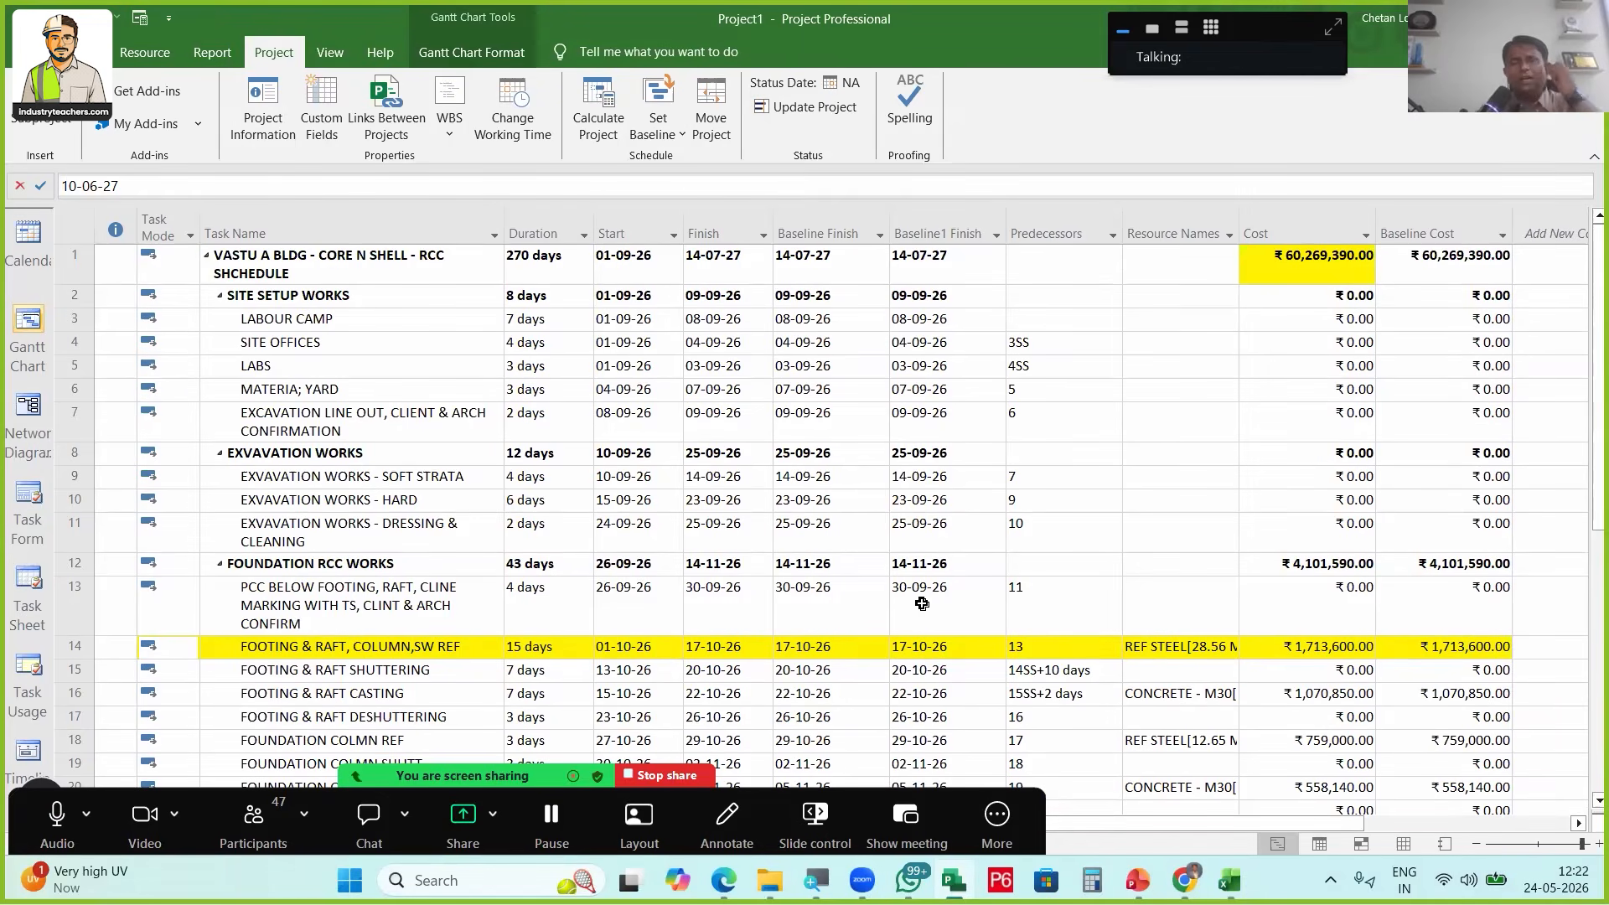
Open the recent file B29-CASE STUDY (B+P+32)_R2 TRCK#12_ACT_15.11.26 and show only its top-level summary row in a wider task table
click(37, 52)
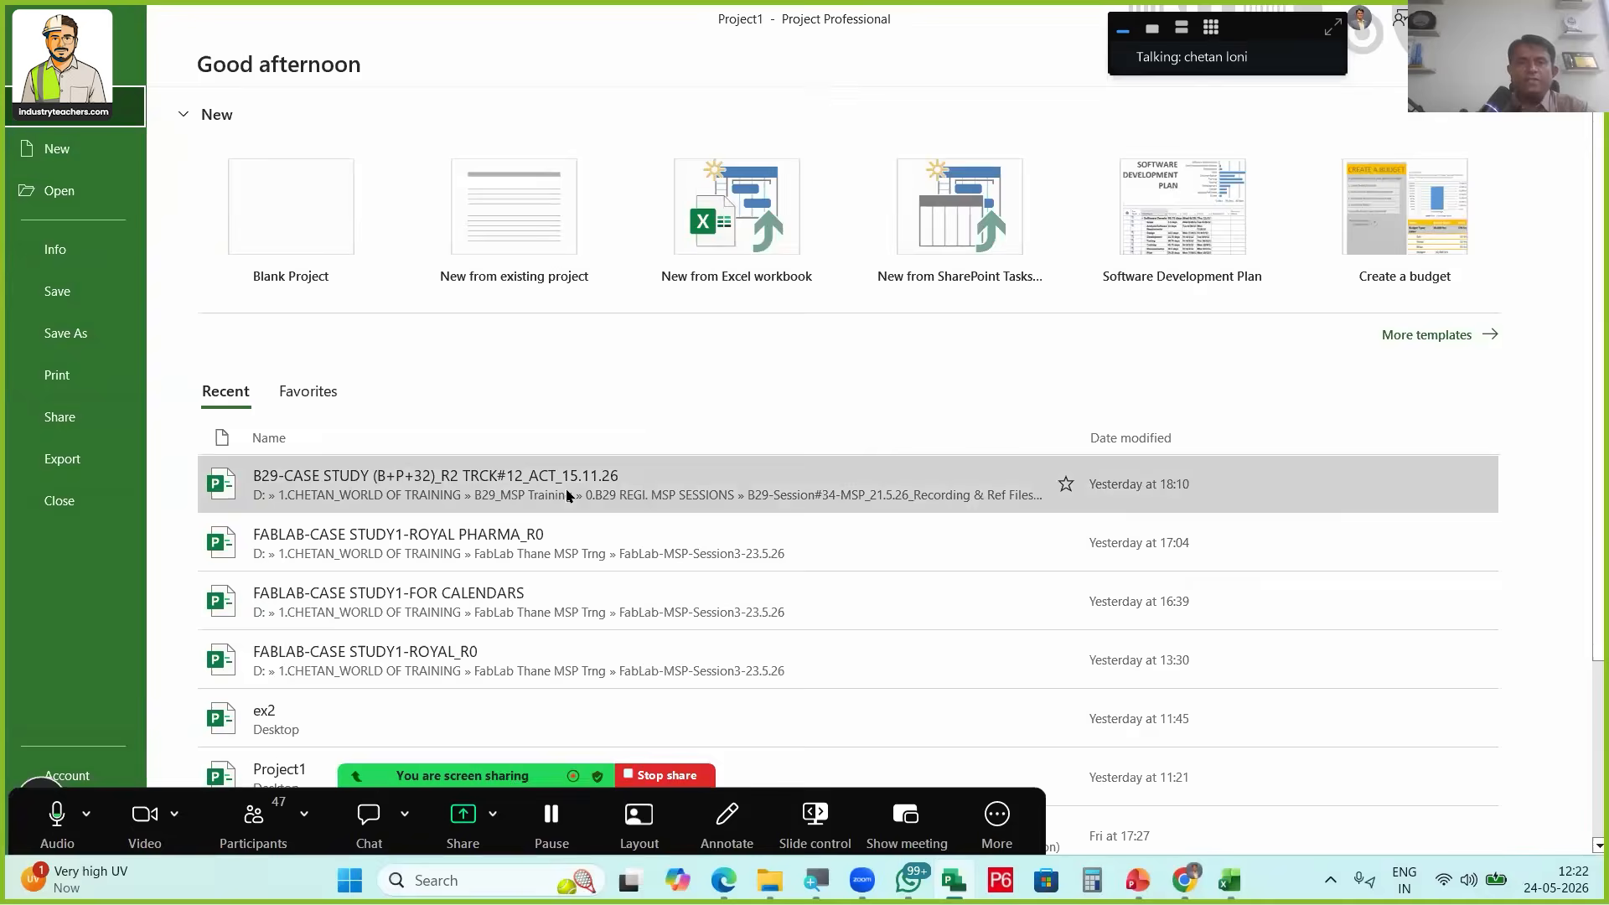
click(570, 482)
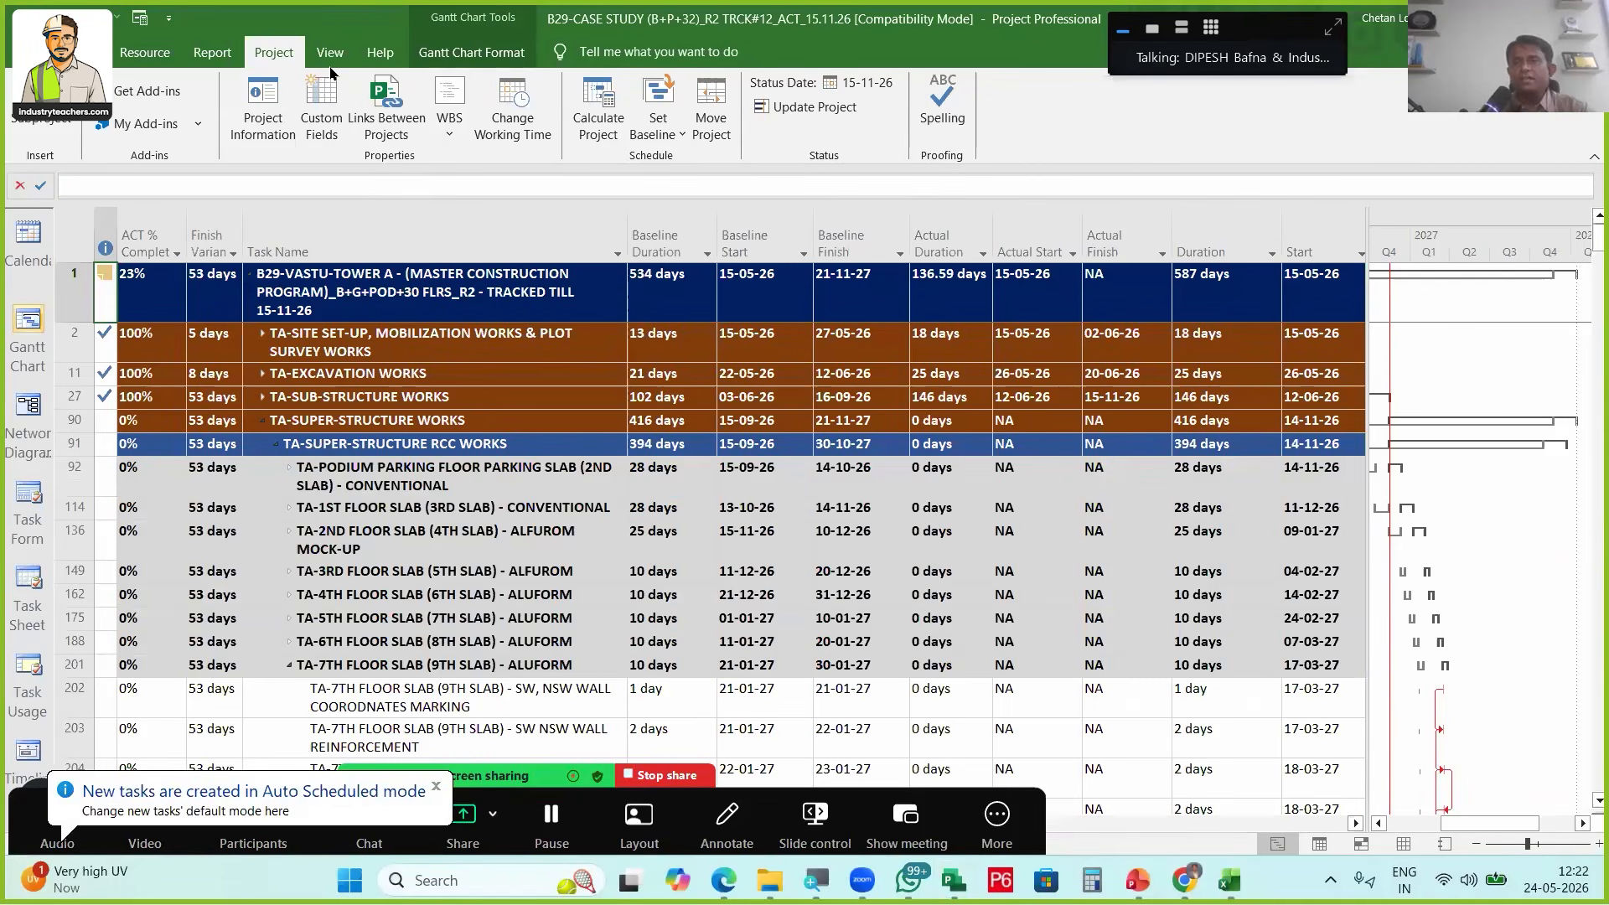
click(330, 52)
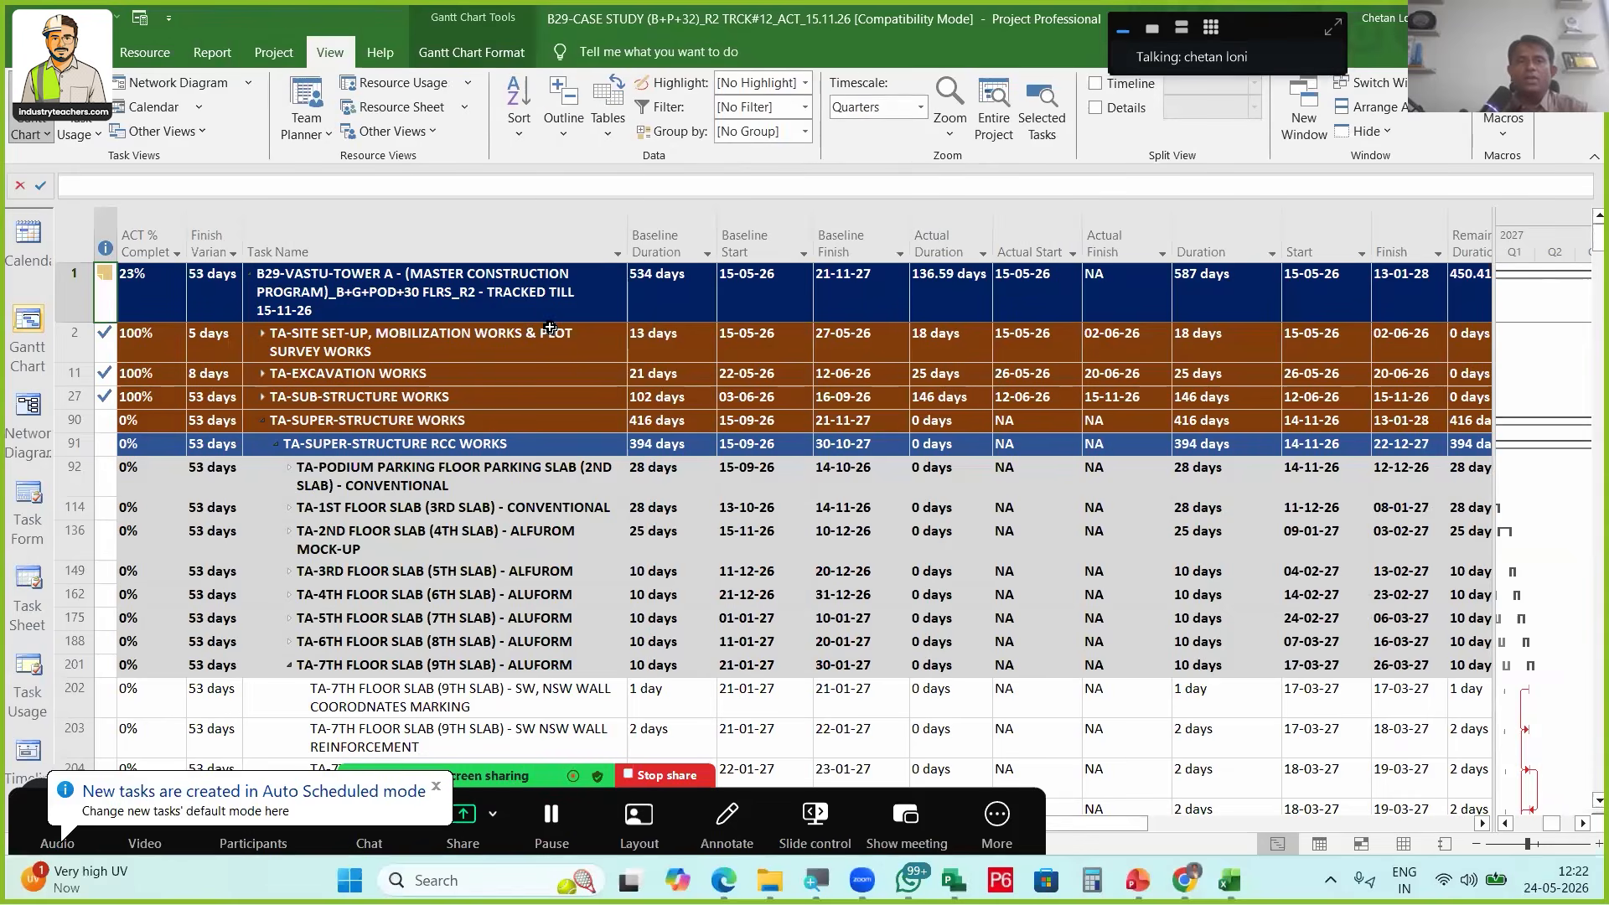
click(563, 111)
click(594, 235)
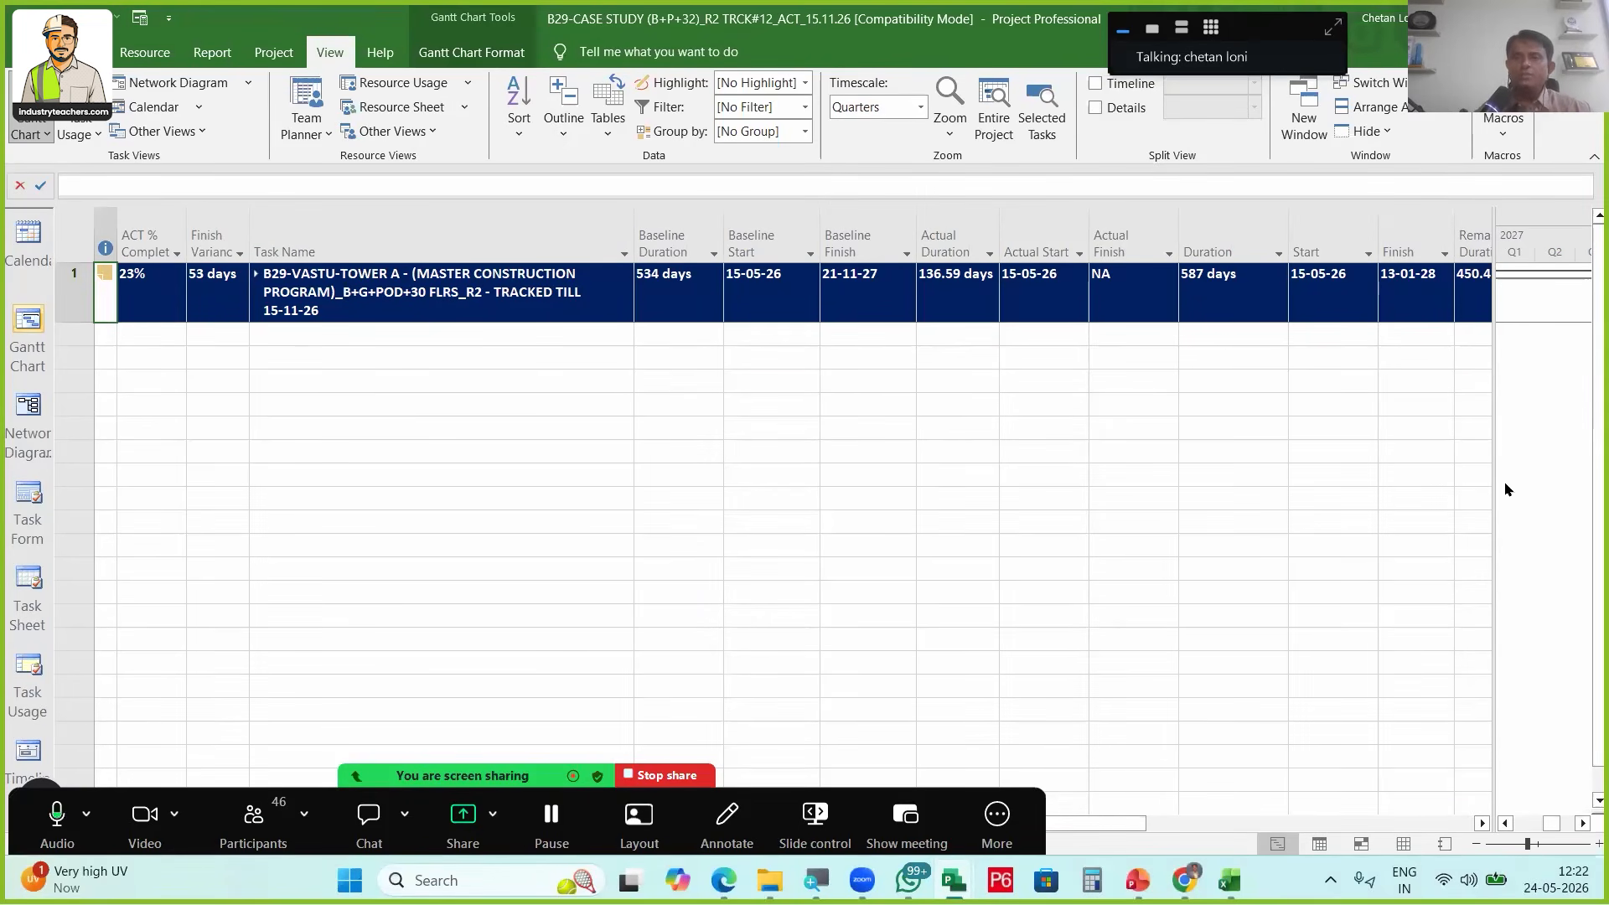
drag(1494, 452, 1577, 456)
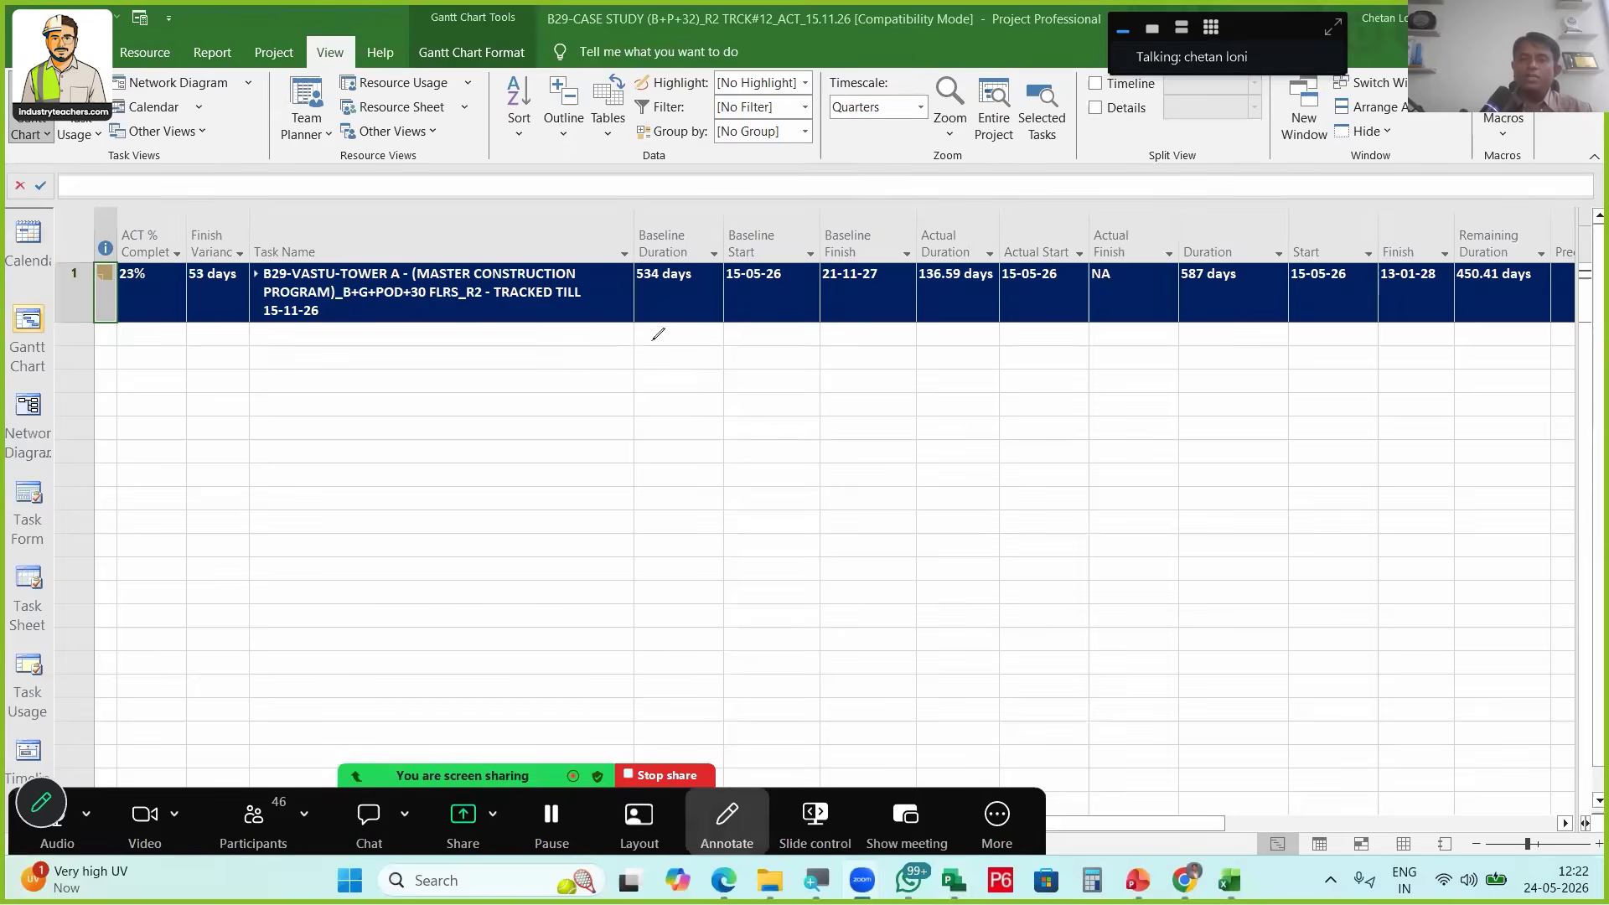
Annotate the project summary row with braces grouping the duration and date columns, labelled "B vs", "Actual" and "Projections"
mouse_move(626, 347)
mouse_down()
mouse_move(744, 369)
mouse_move(908, 326)
mouse_up()
mouse_move(807, 437)
mouse_down()
mouse_move(817, 468)
mouse_move(892, 429)
mouse_up()
drag(907, 432, 892, 465)
drag(928, 352, 1173, 306)
drag(1058, 450, 1089, 436)
mouse_move(1194, 329)
mouse_down()
mouse_move(1361, 371)
mouse_move(1412, 312)
mouse_up()
drag(1299, 423, 1311, 450)
drag(1104, 406, 1166, 387)
drag(1312, 435, 1435, 402)
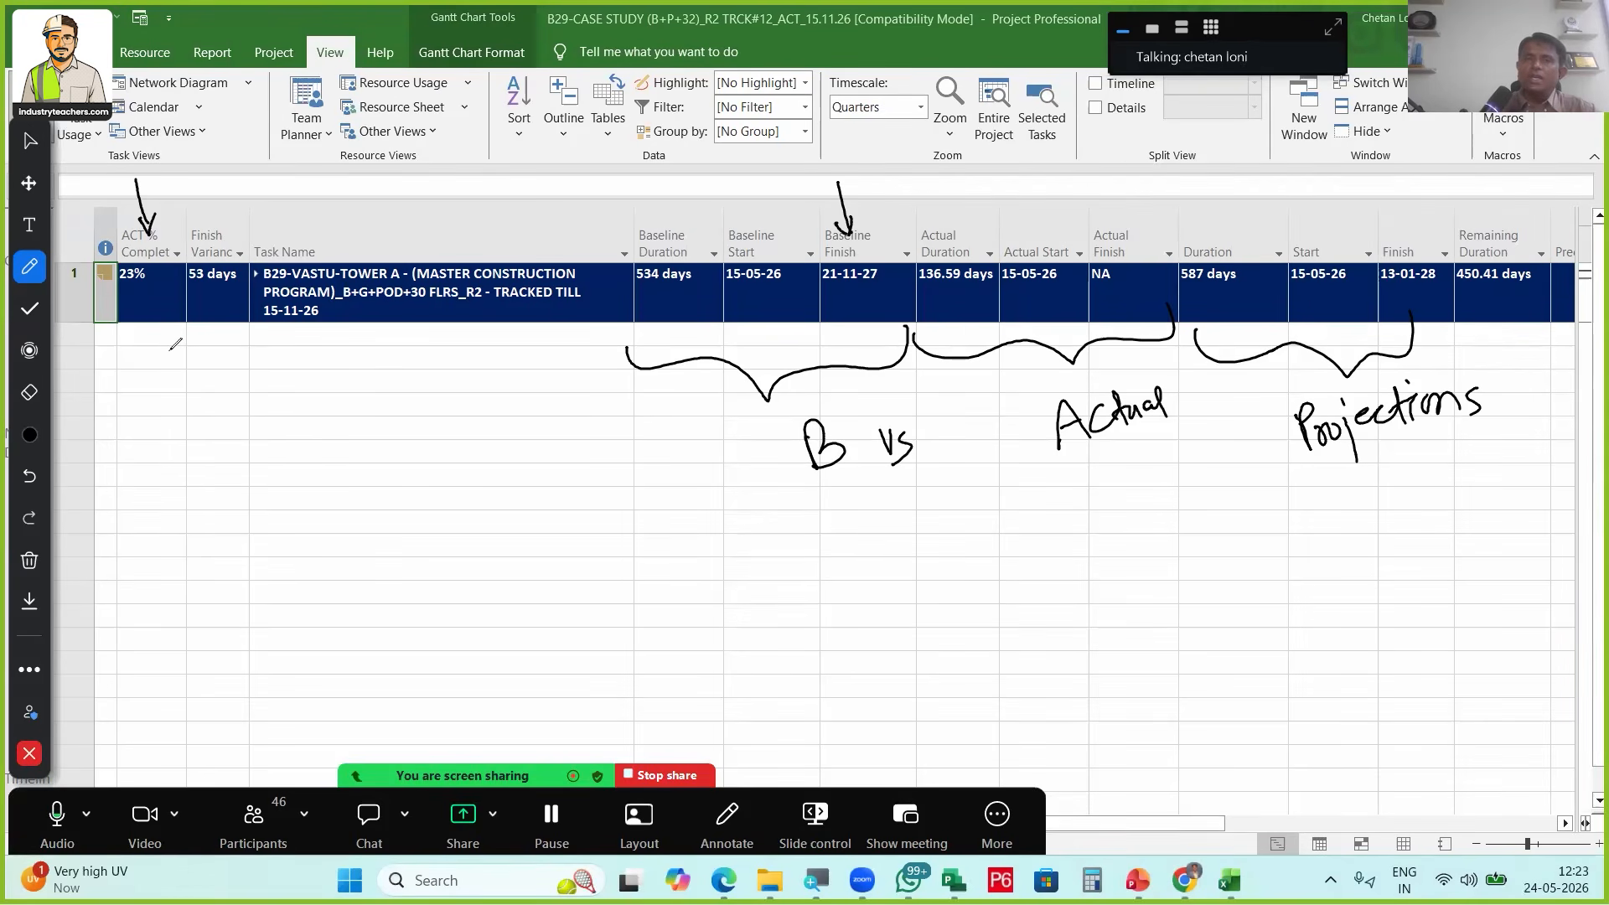
Write "Delay?" with an arrow pointing to the Finish Variance column
drag(203, 195, 218, 232)
mouse_move(206, 218)
mouse_down()
mouse_move(221, 216)
mouse_move(194, 186)
mouse_up()
drag(204, 172, 250, 145)
drag(254, 126, 263, 145)
click(272, 156)
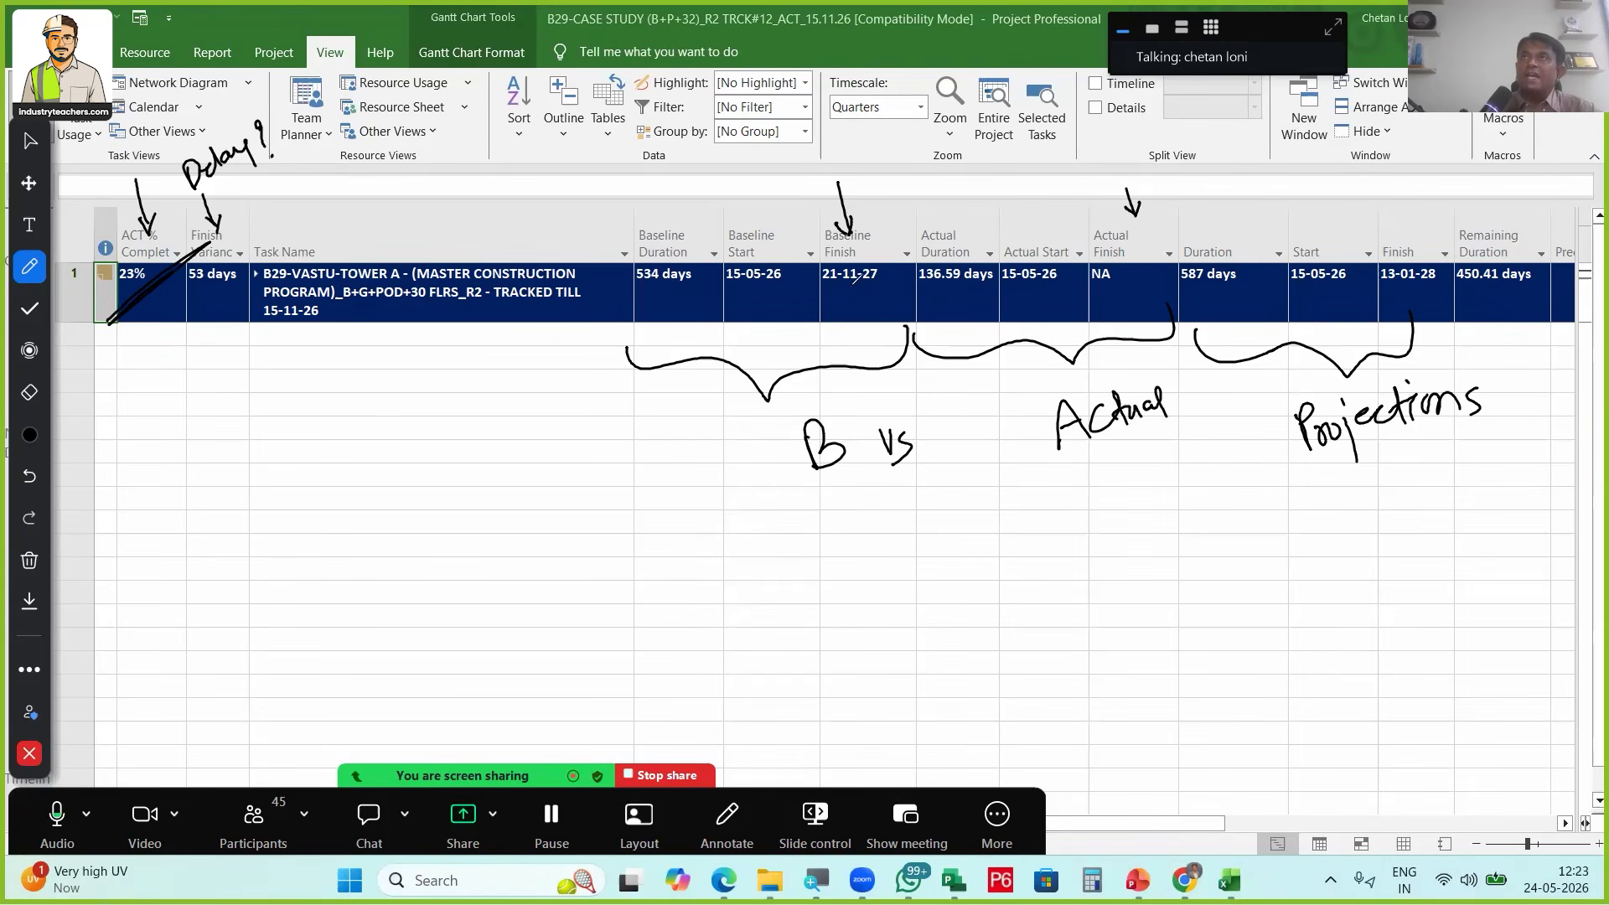
Circle the summary row's Baseline Finish and Finish dates, and clear all annotations
mouse_move(878, 240)
mouse_down()
mouse_move(801, 289)
mouse_move(893, 286)
mouse_up()
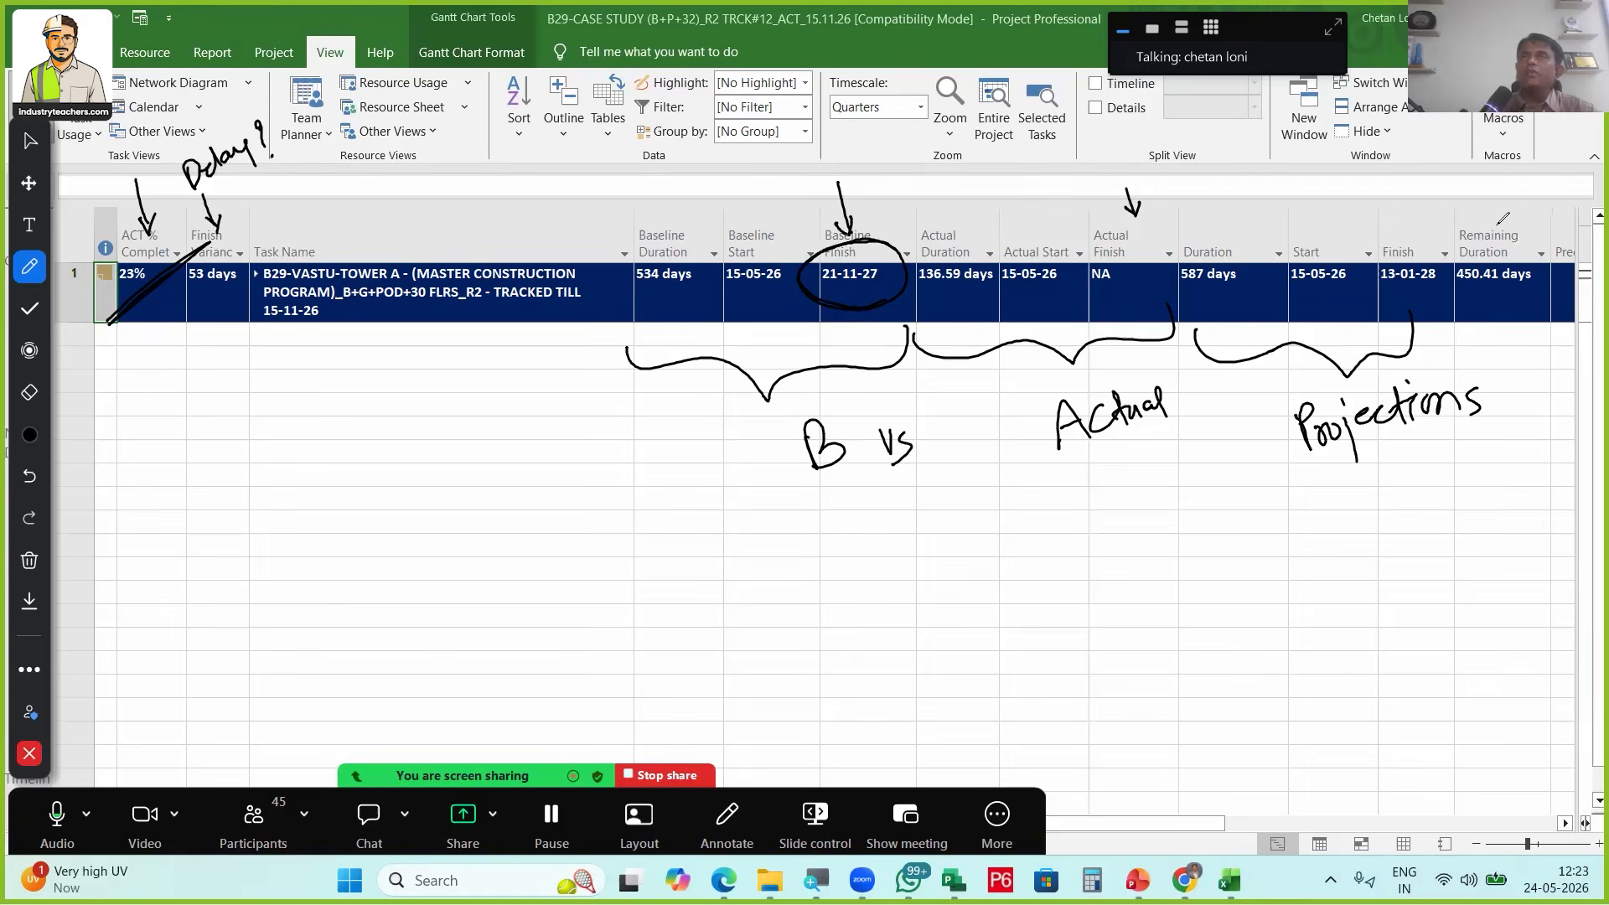
mouse_move(1441, 238)
mouse_down()
mouse_move(1366, 255)
mouse_move(1378, 281)
mouse_move(1455, 267)
mouse_move(1443, 239)
mouse_up()
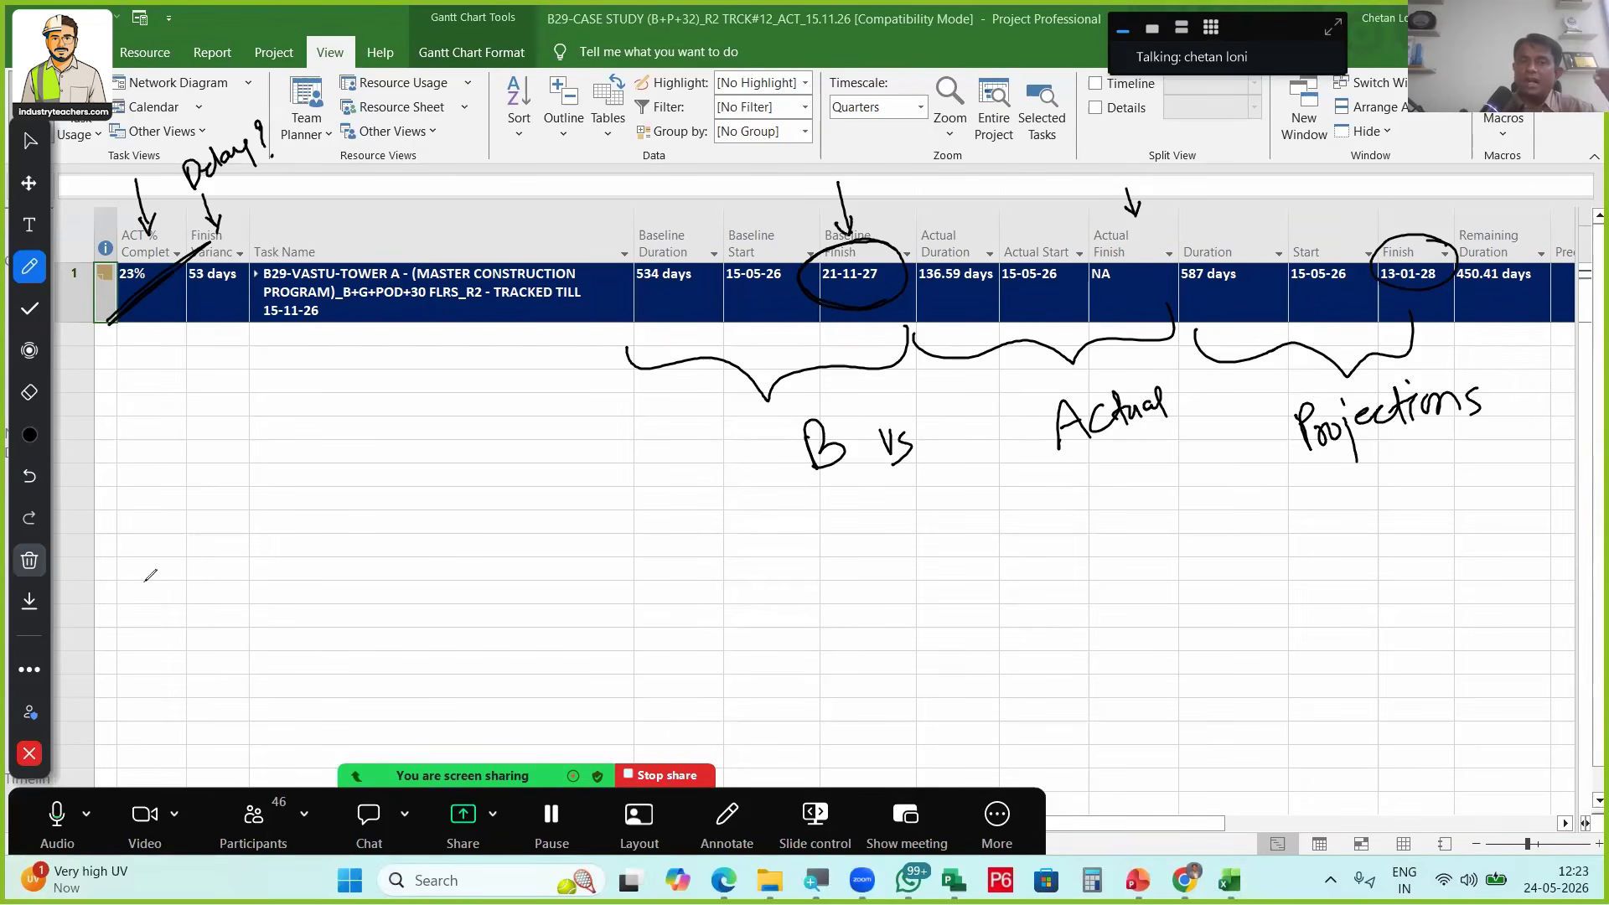
click(137, 542)
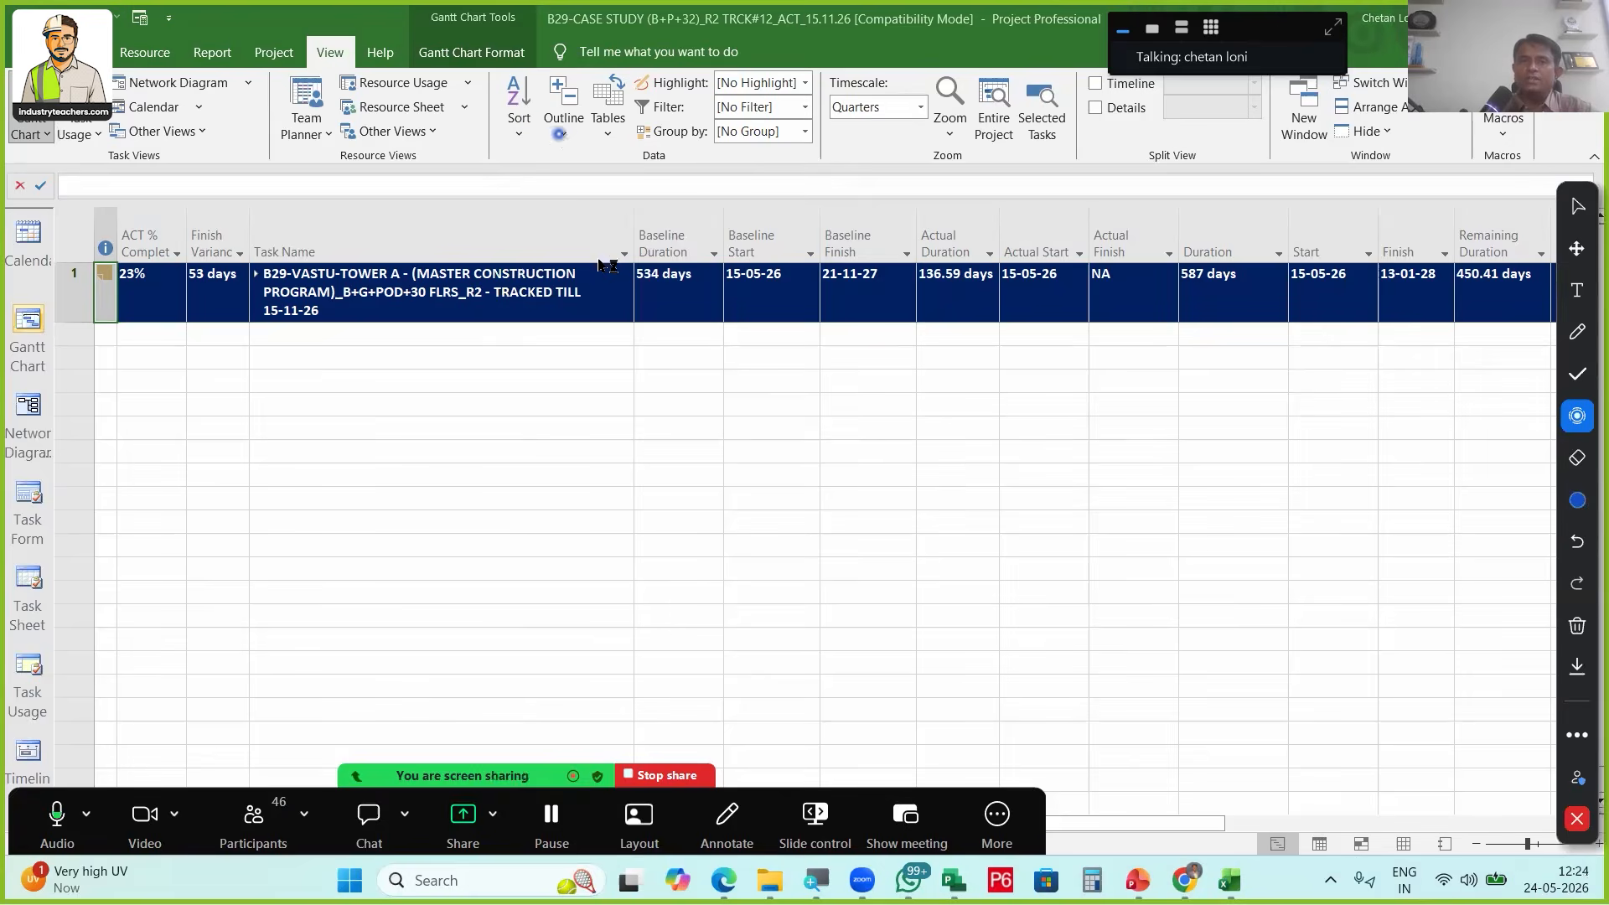
Show the outline down to level 2 and inspect the excavation and sub-structure phases with their finish variance
click(563, 126)
click(595, 261)
drag(394, 352, 397, 445)
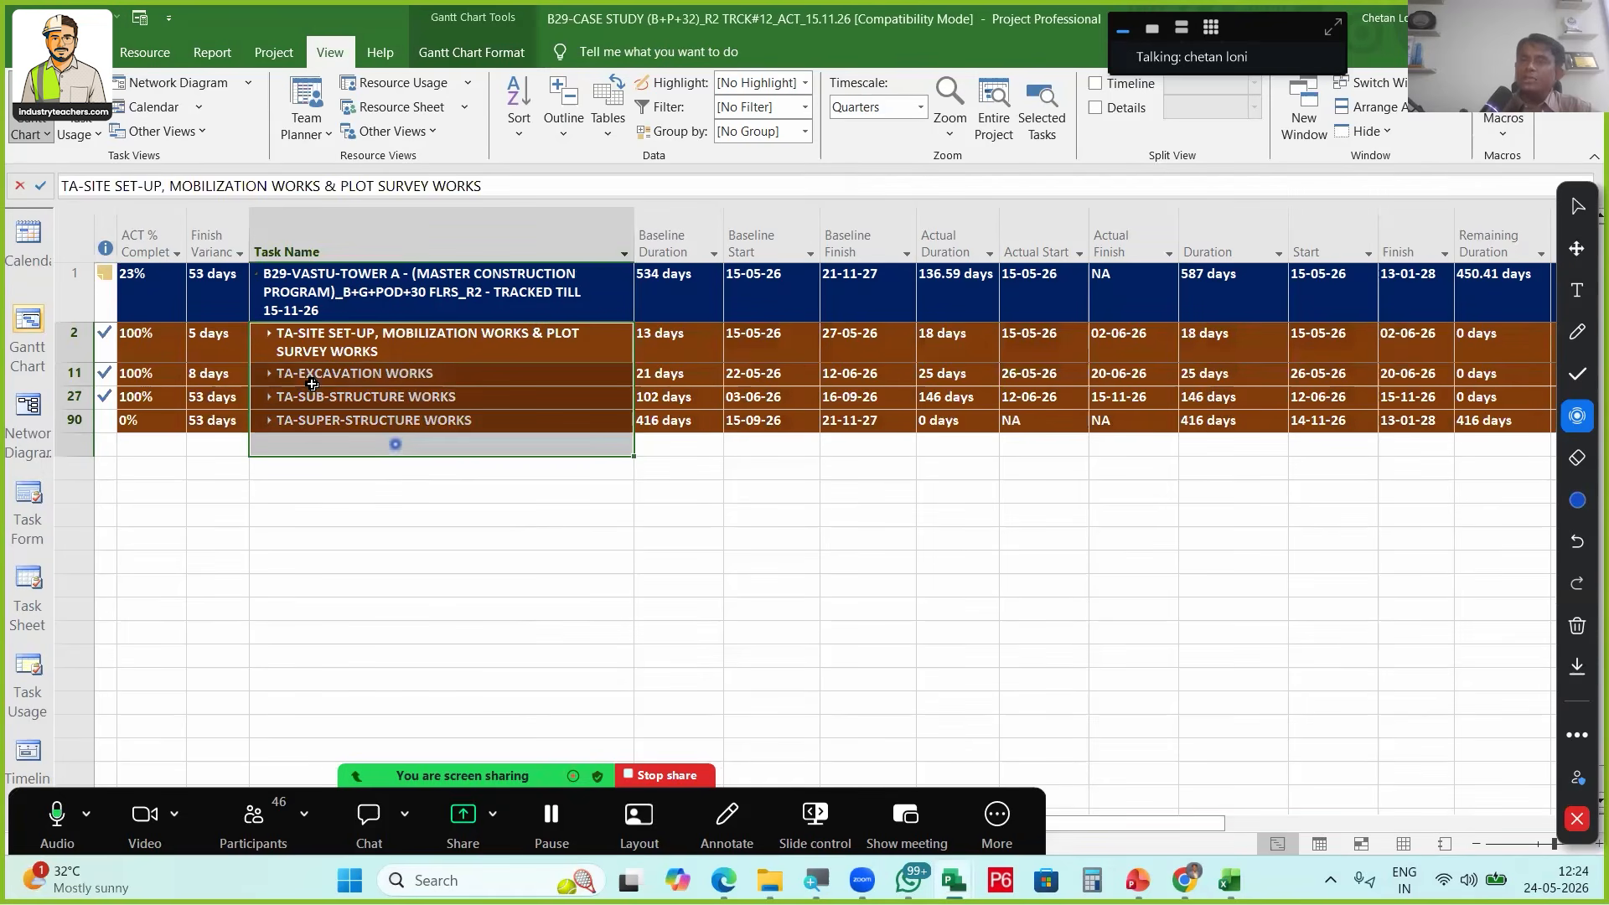
click(308, 381)
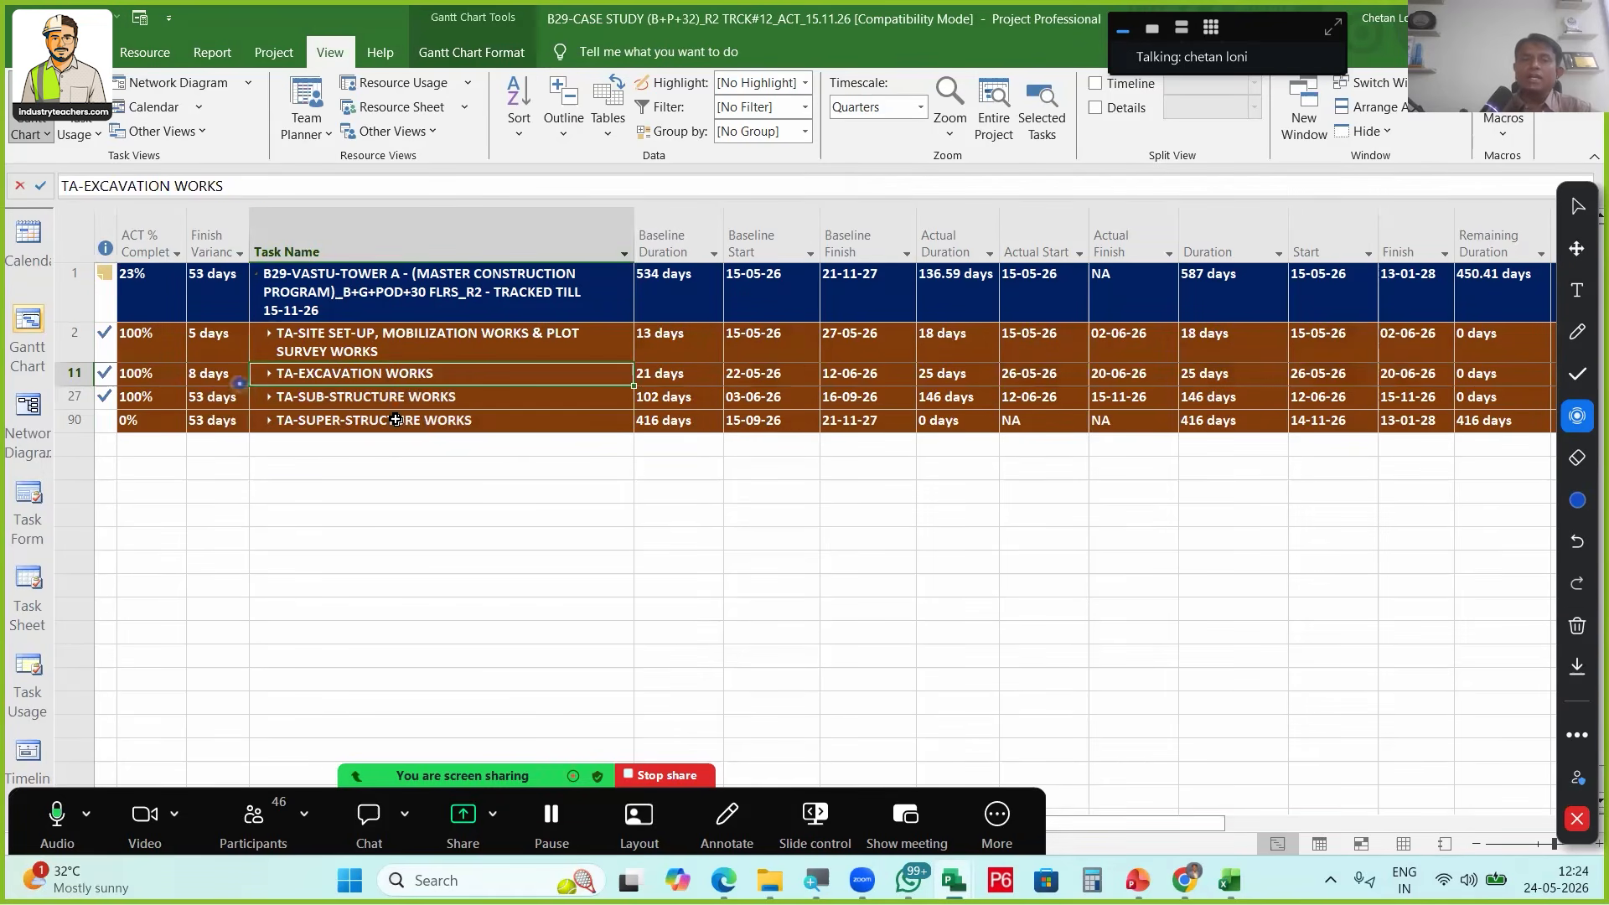
click(238, 381)
click(394, 399)
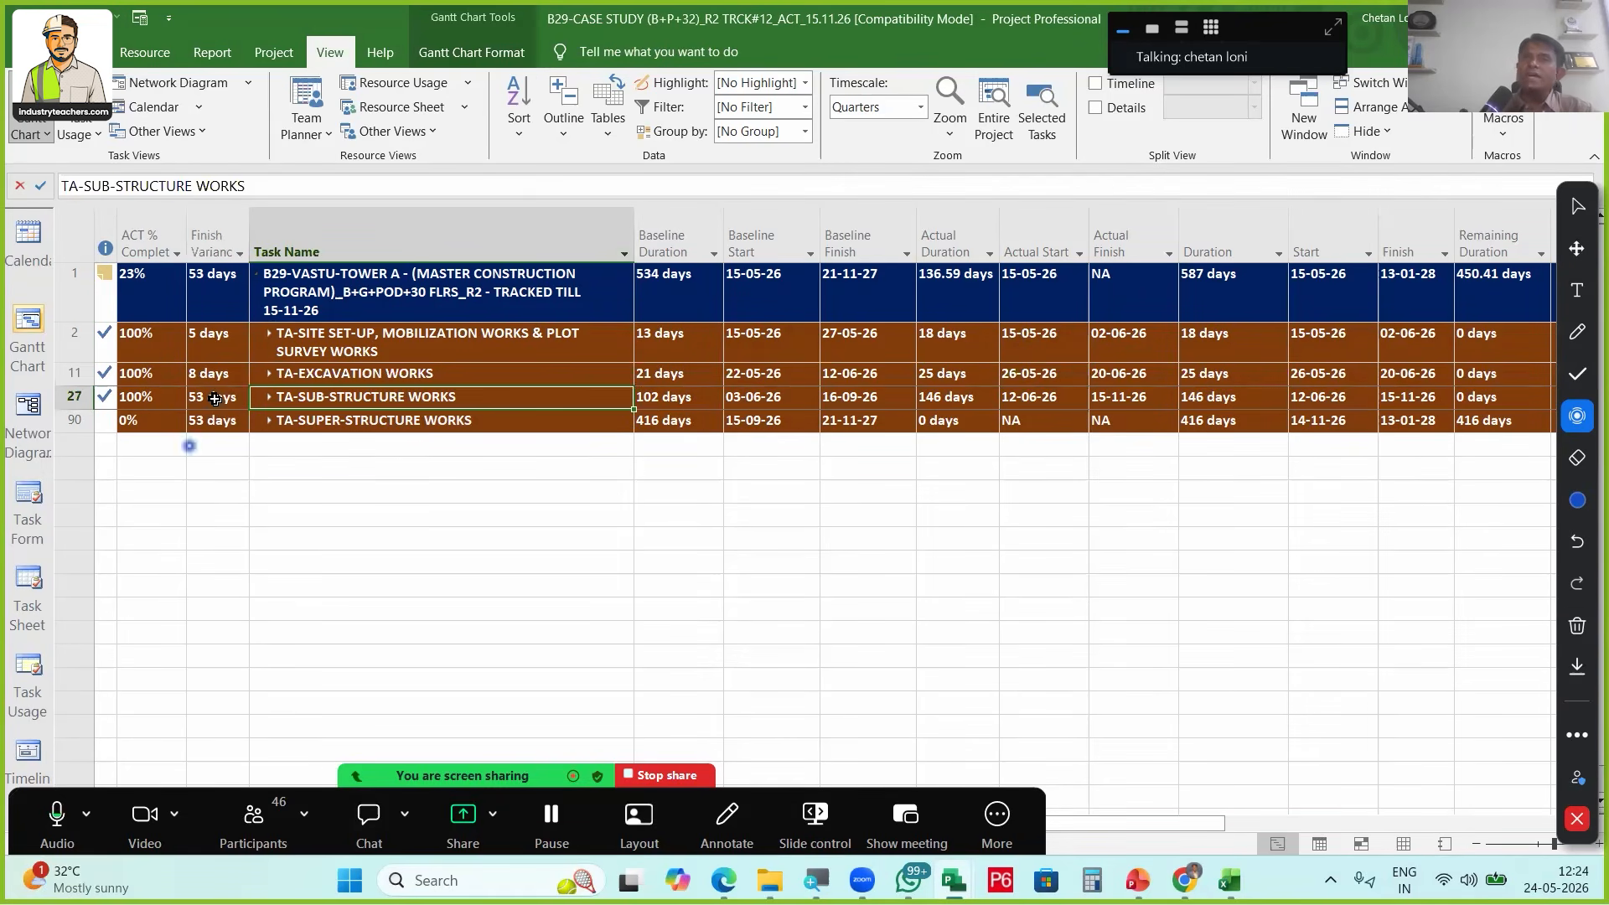
click(172, 397)
click(216, 399)
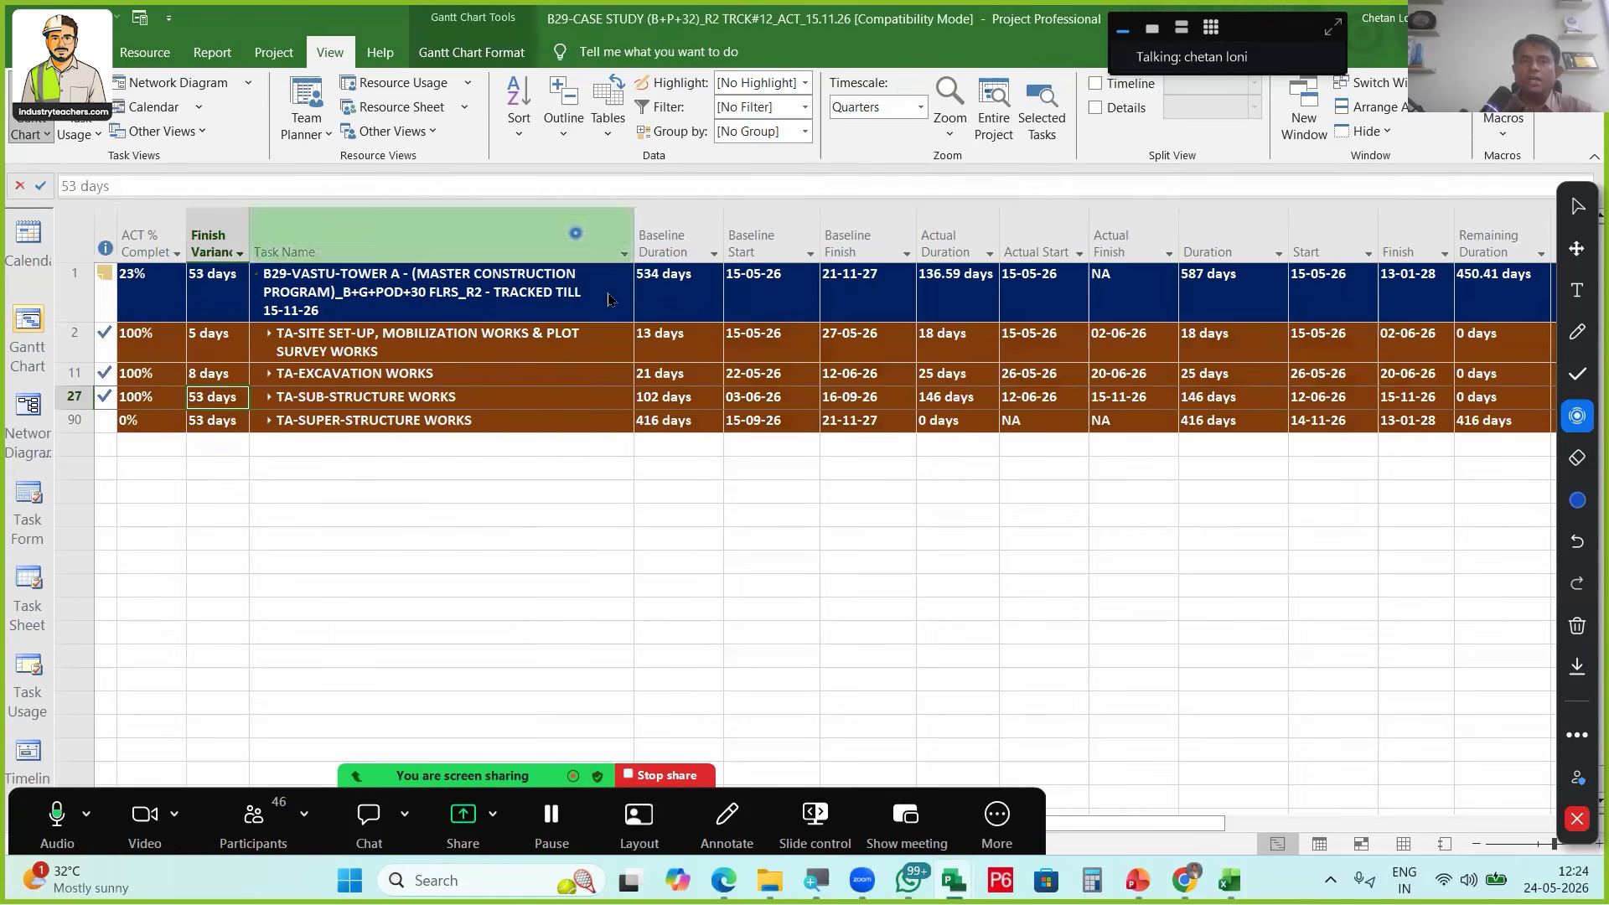
Show the outline down to level 3 and highlight the super-structure RCC, post pour and blockwork packages
click(566, 137)
click(595, 274)
scroll(362, 561, down, 8)
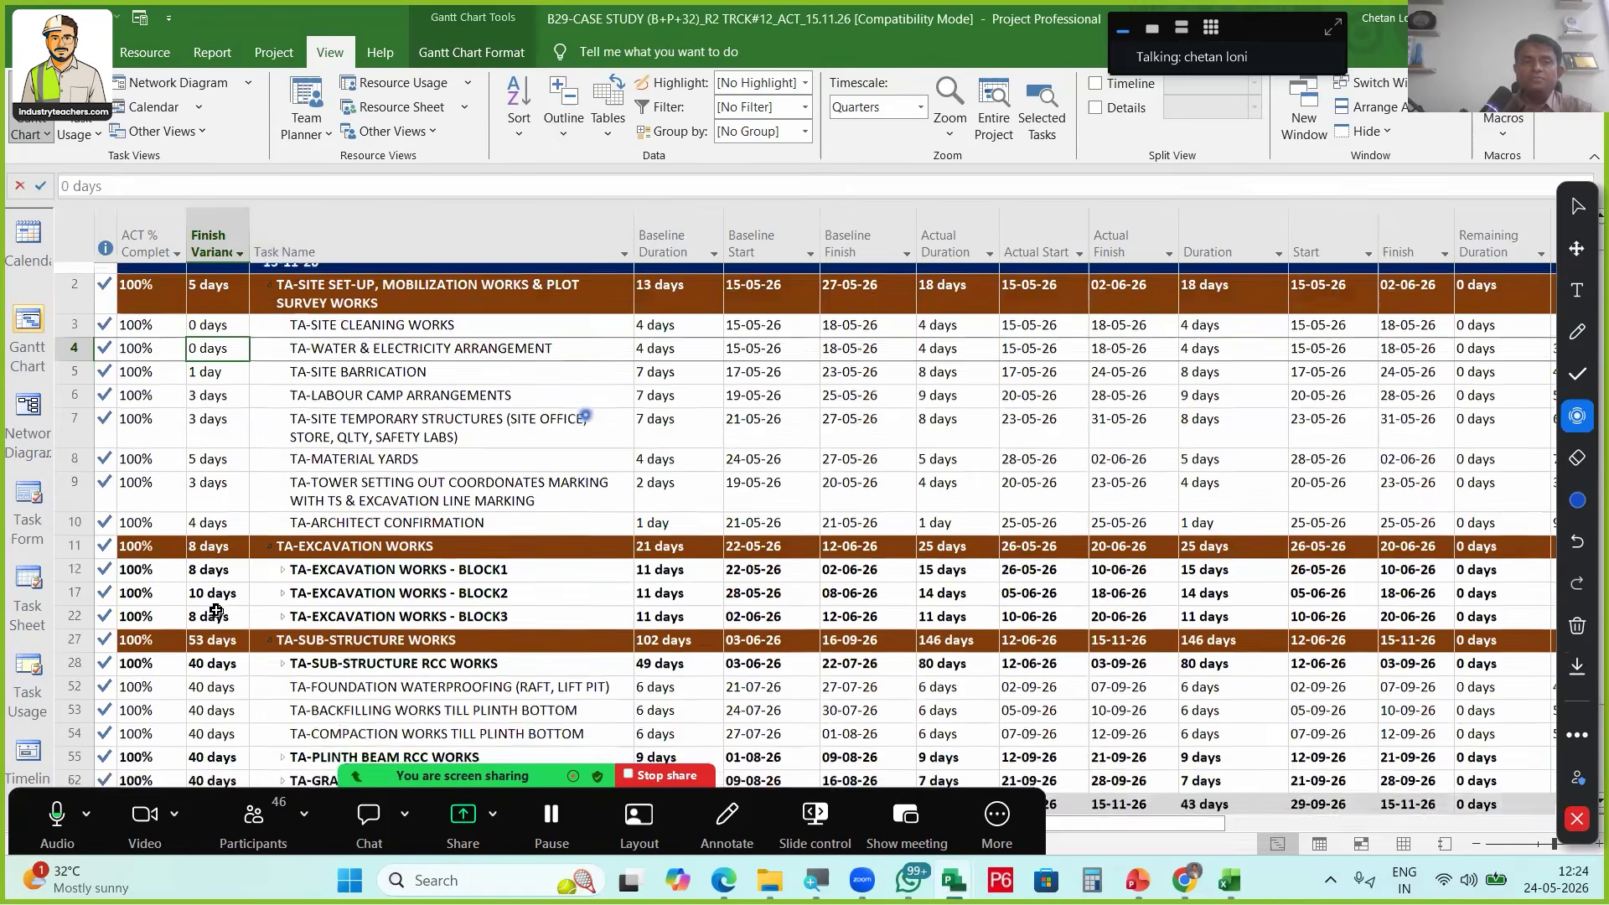
scroll(585, 416, up, 3)
scroll(586, 416, down, 1)
drag(362, 550, 353, 596)
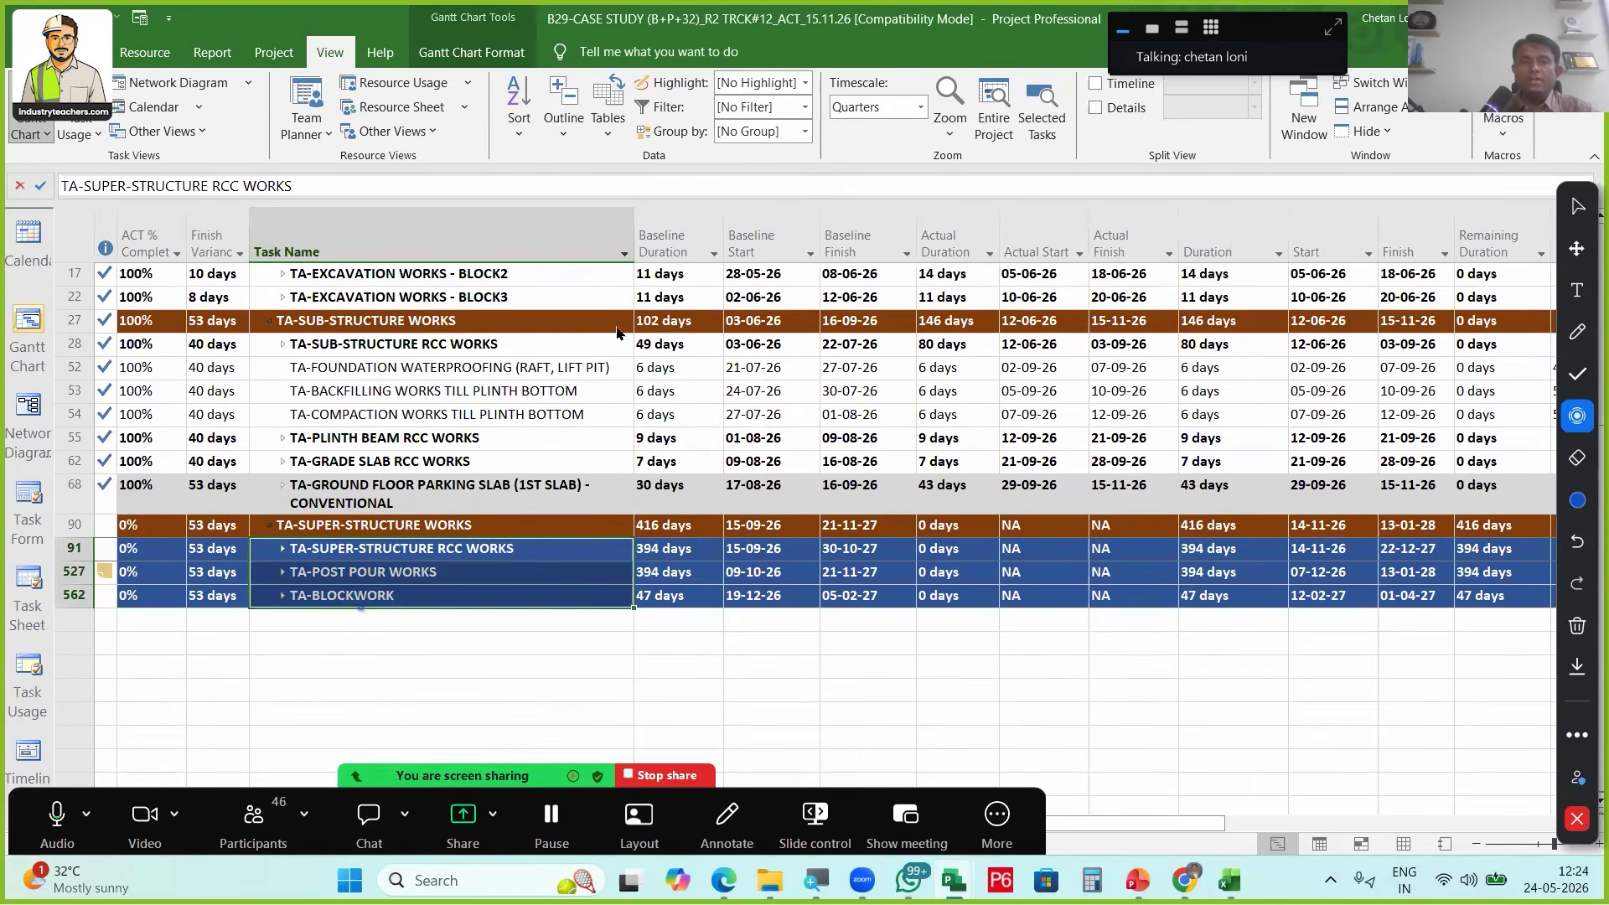
Show the outline down to level 4 and bring the individual super-structure floor slabs into view
click(563, 126)
click(595, 312)
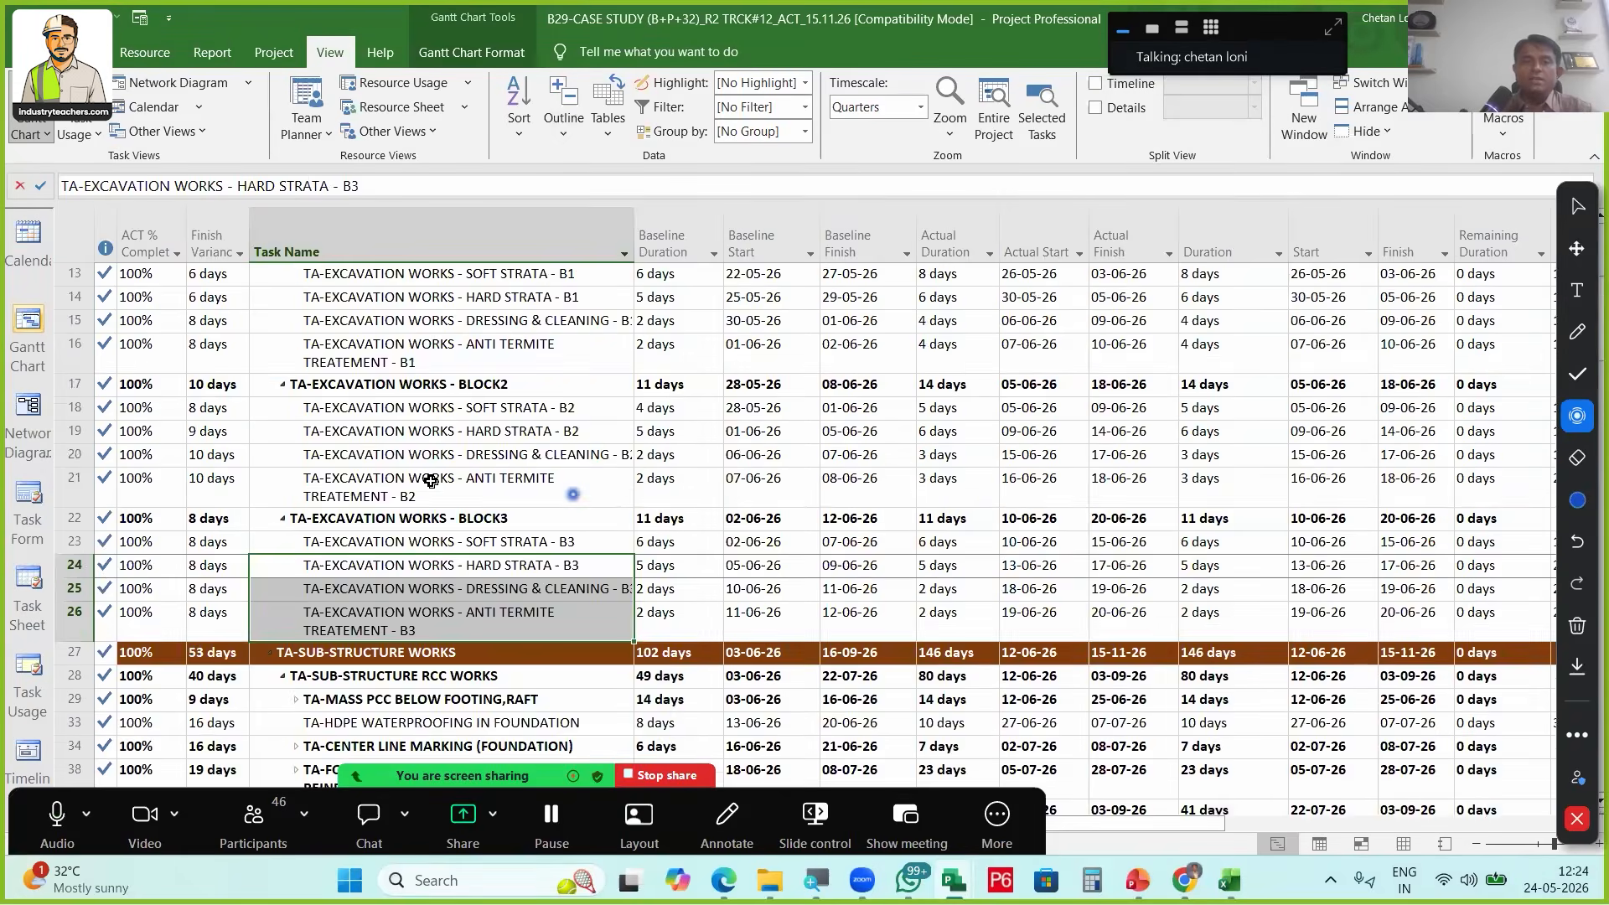
scroll(429, 480, down, 5)
scroll(430, 480, down, 6)
scroll(220, 516, up, 4)
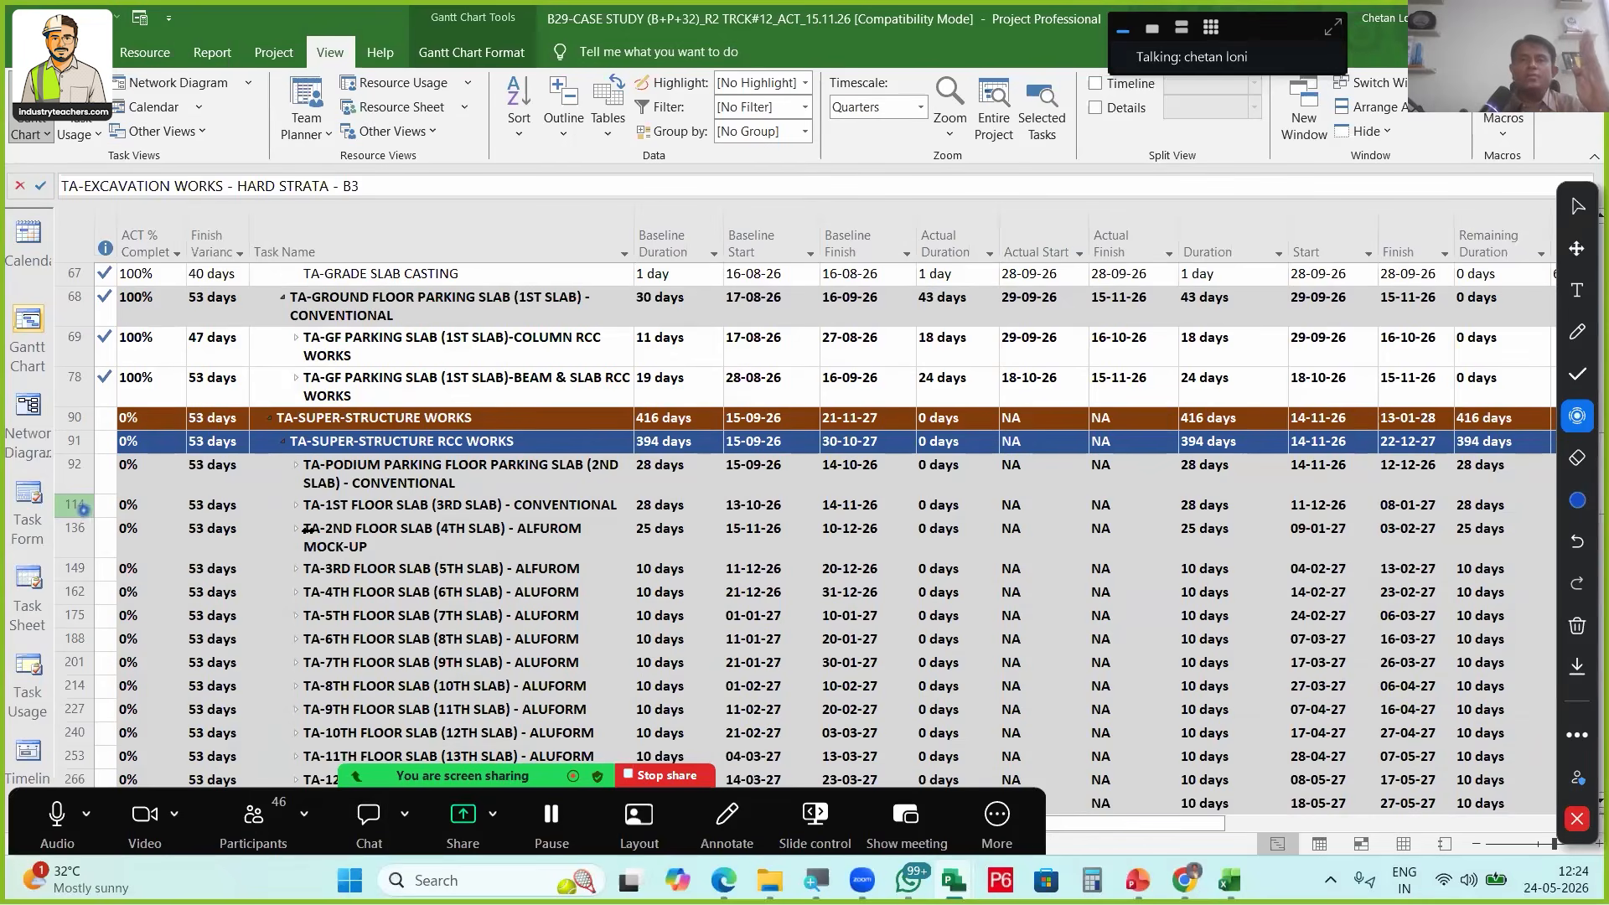
Check the project's status date against the Baseline Finish column for the 1st floor and podium parking slab tasks
click(277, 54)
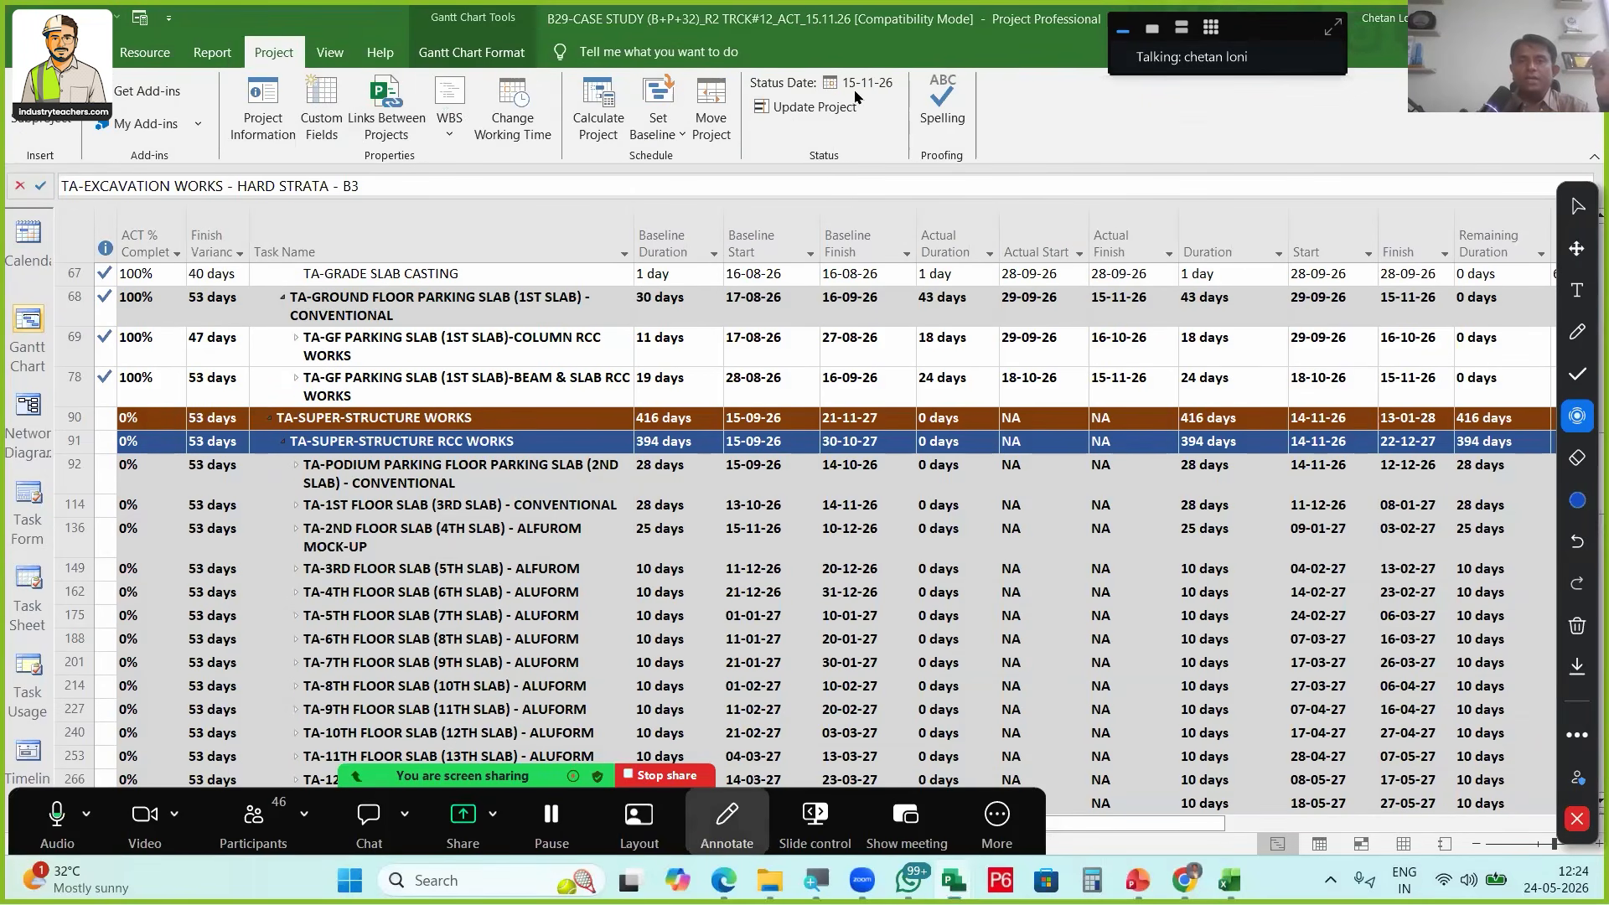
key(Escape)
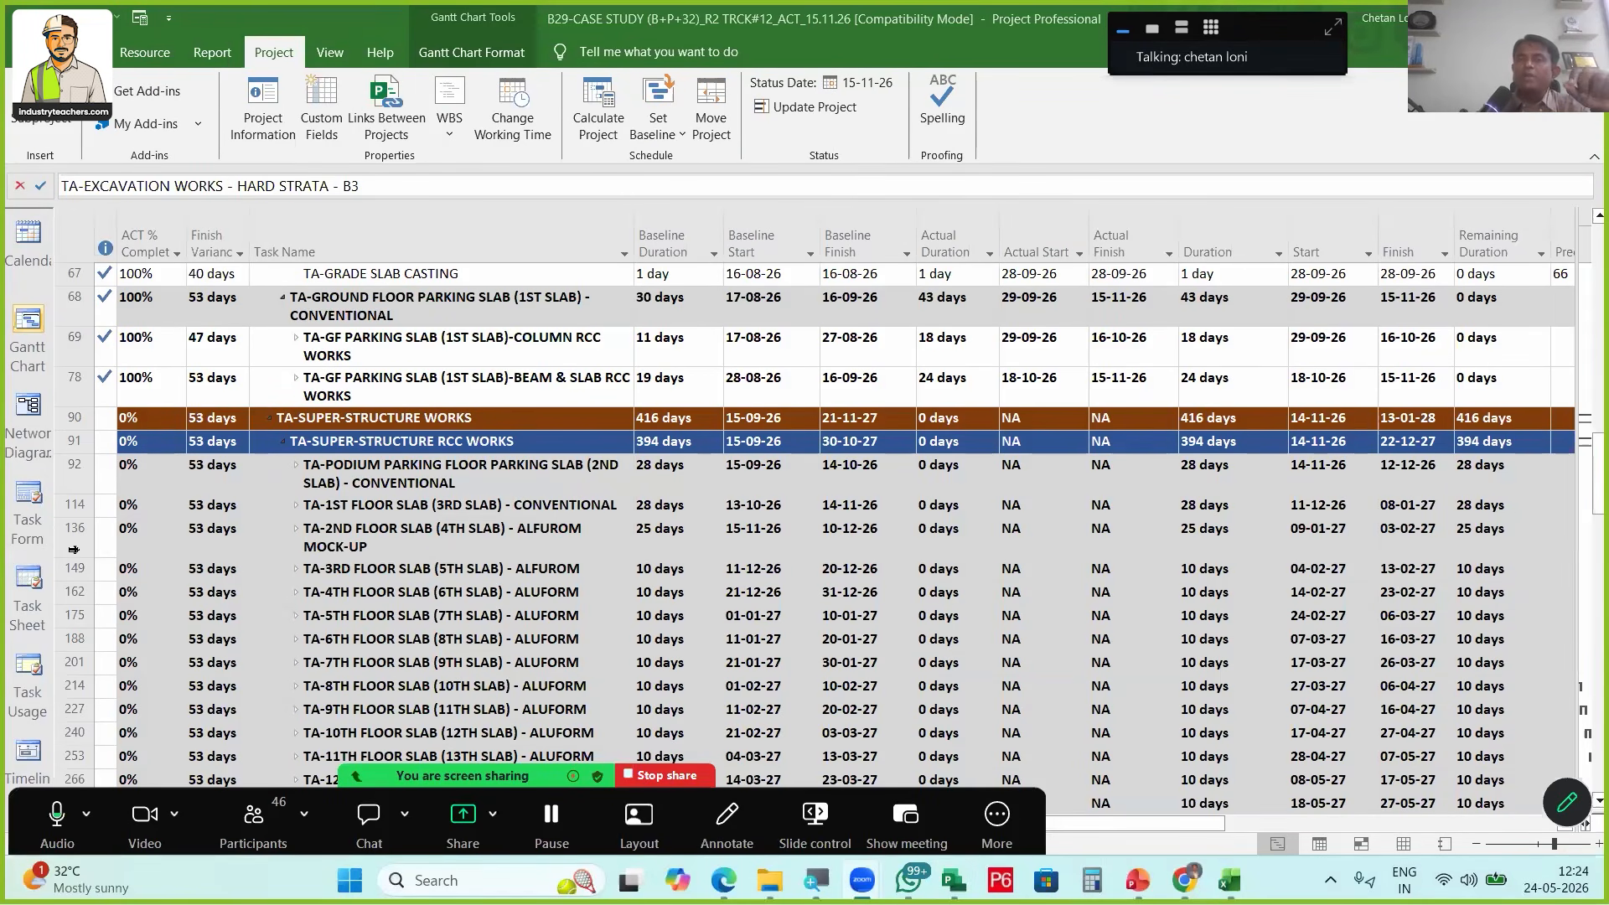
click(520, 506)
click(73, 504)
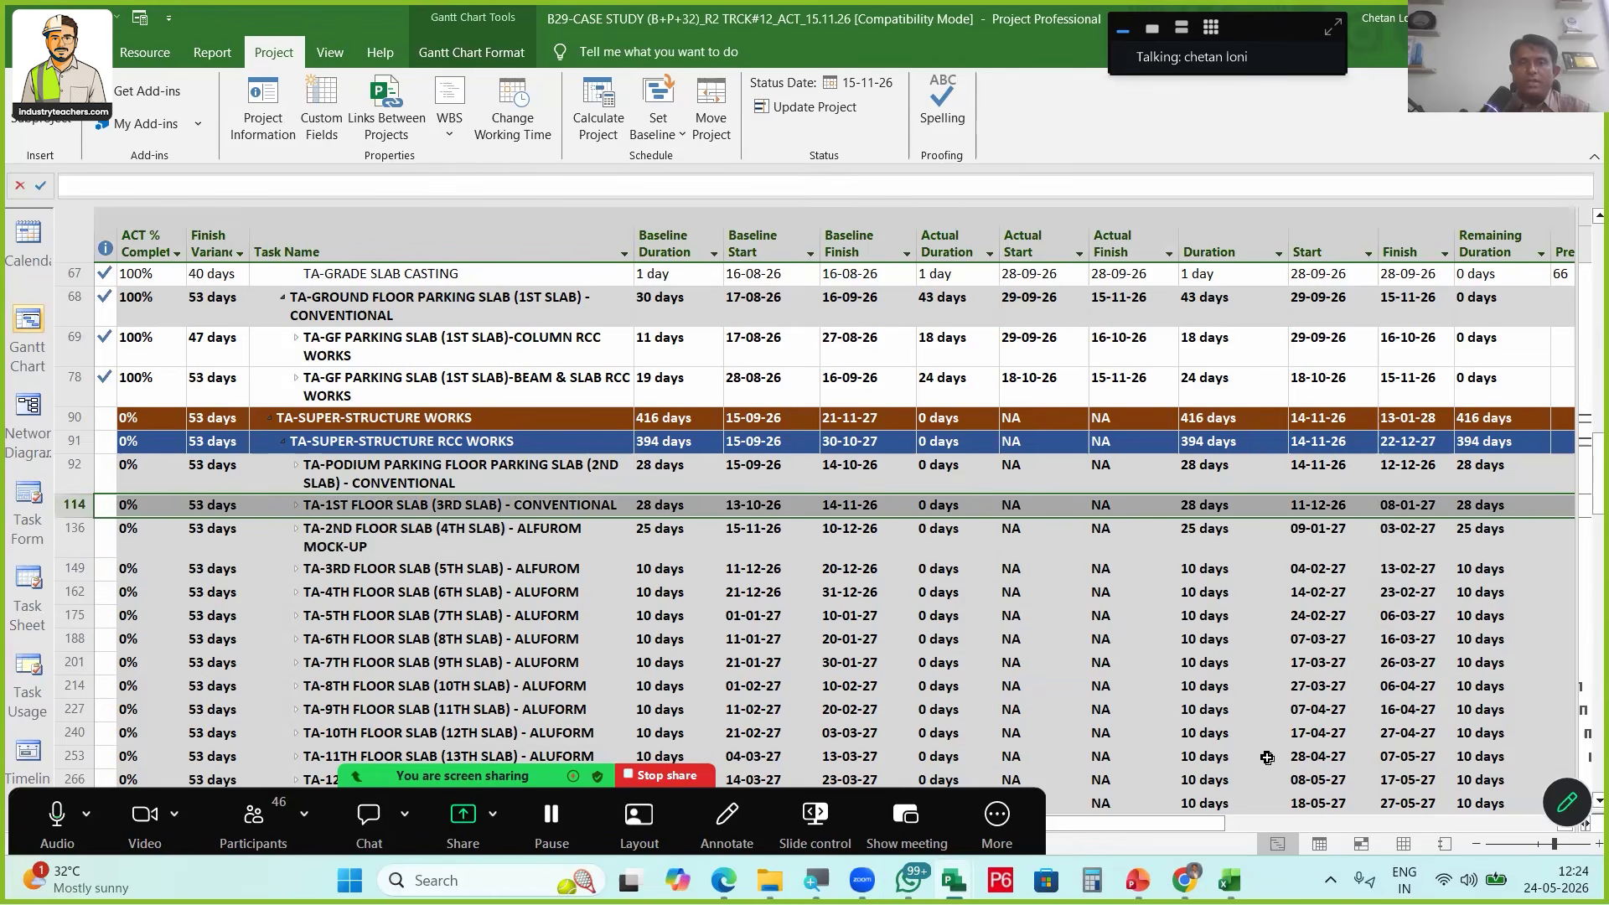
click(855, 223)
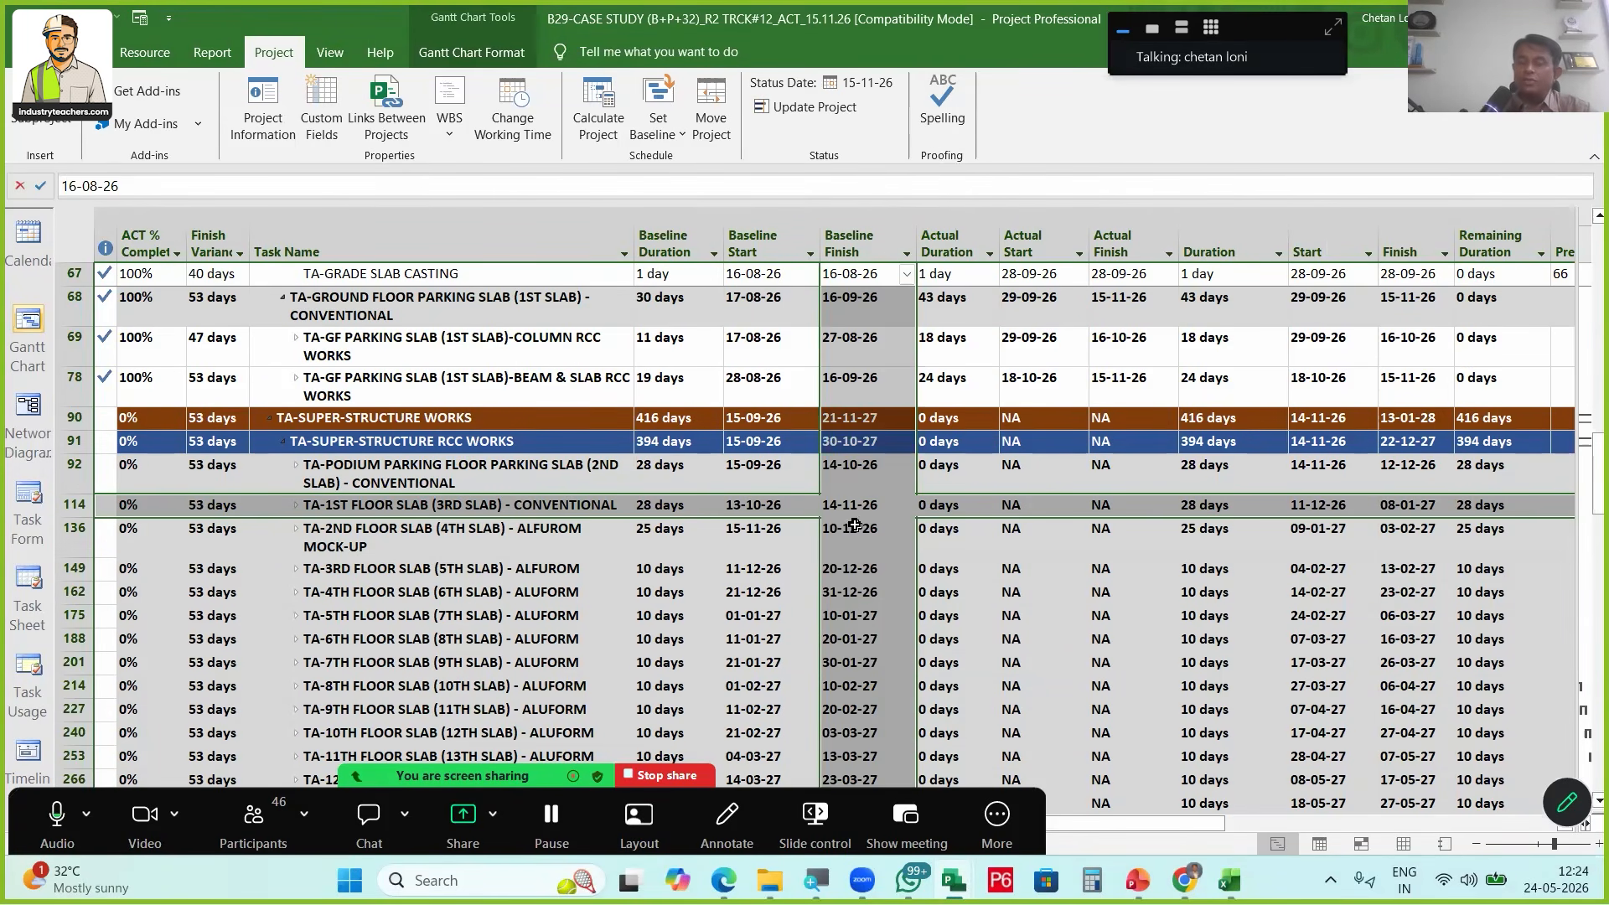
click(74, 469)
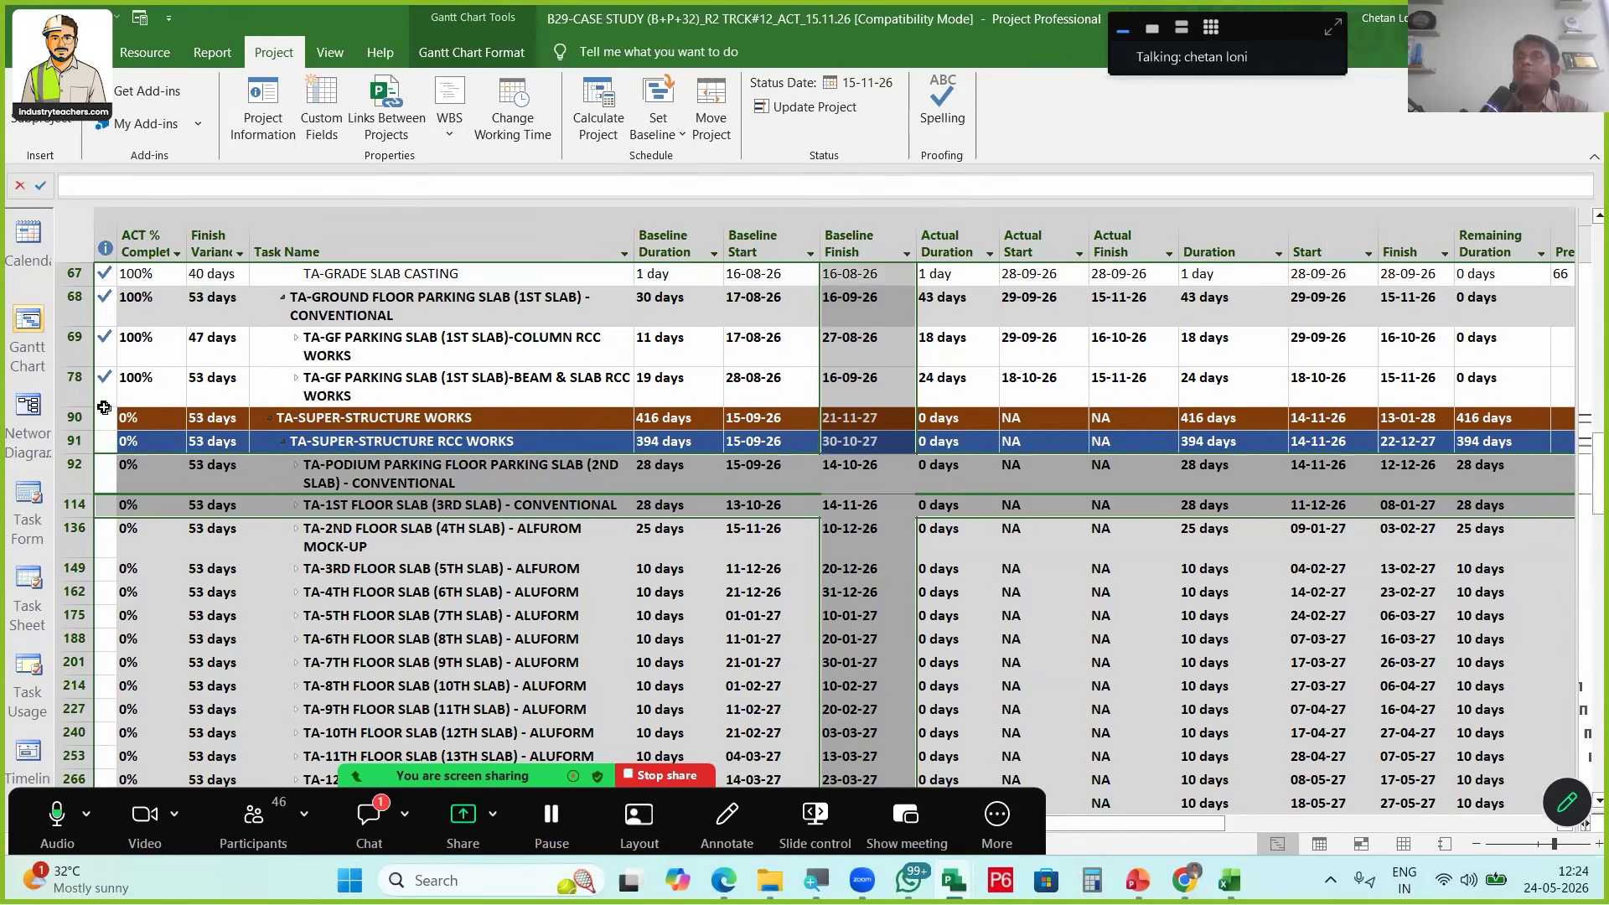
Compare the ground floor parking slab's actual finish and variance with the planned 2nd floor and podium slab tasks
drag(74, 347, 73, 381)
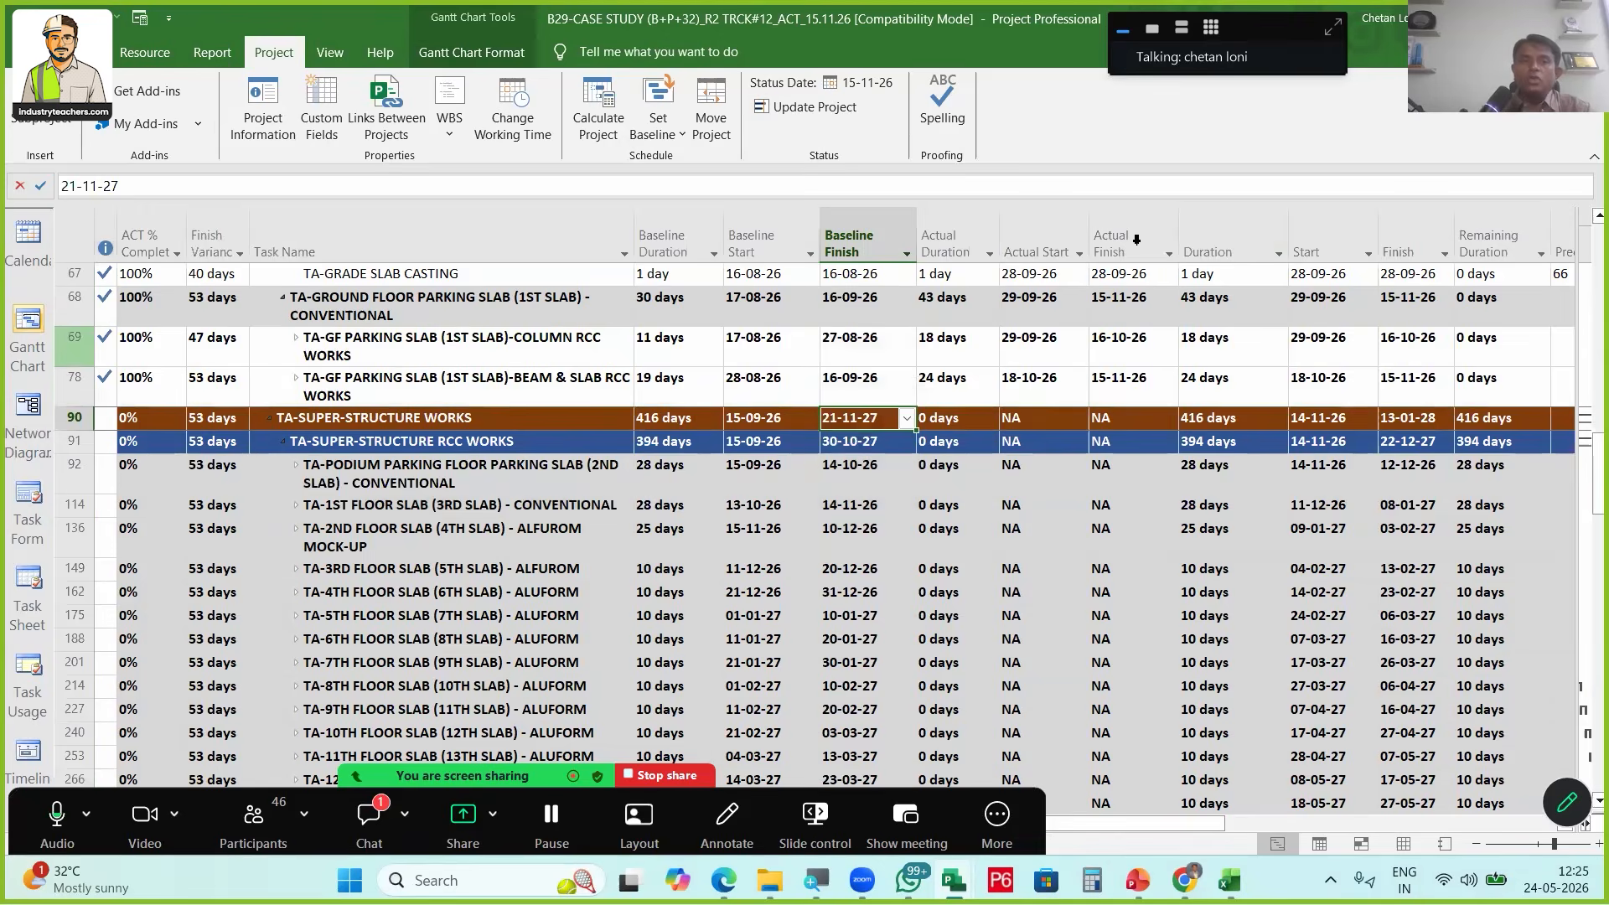
click(1131, 243)
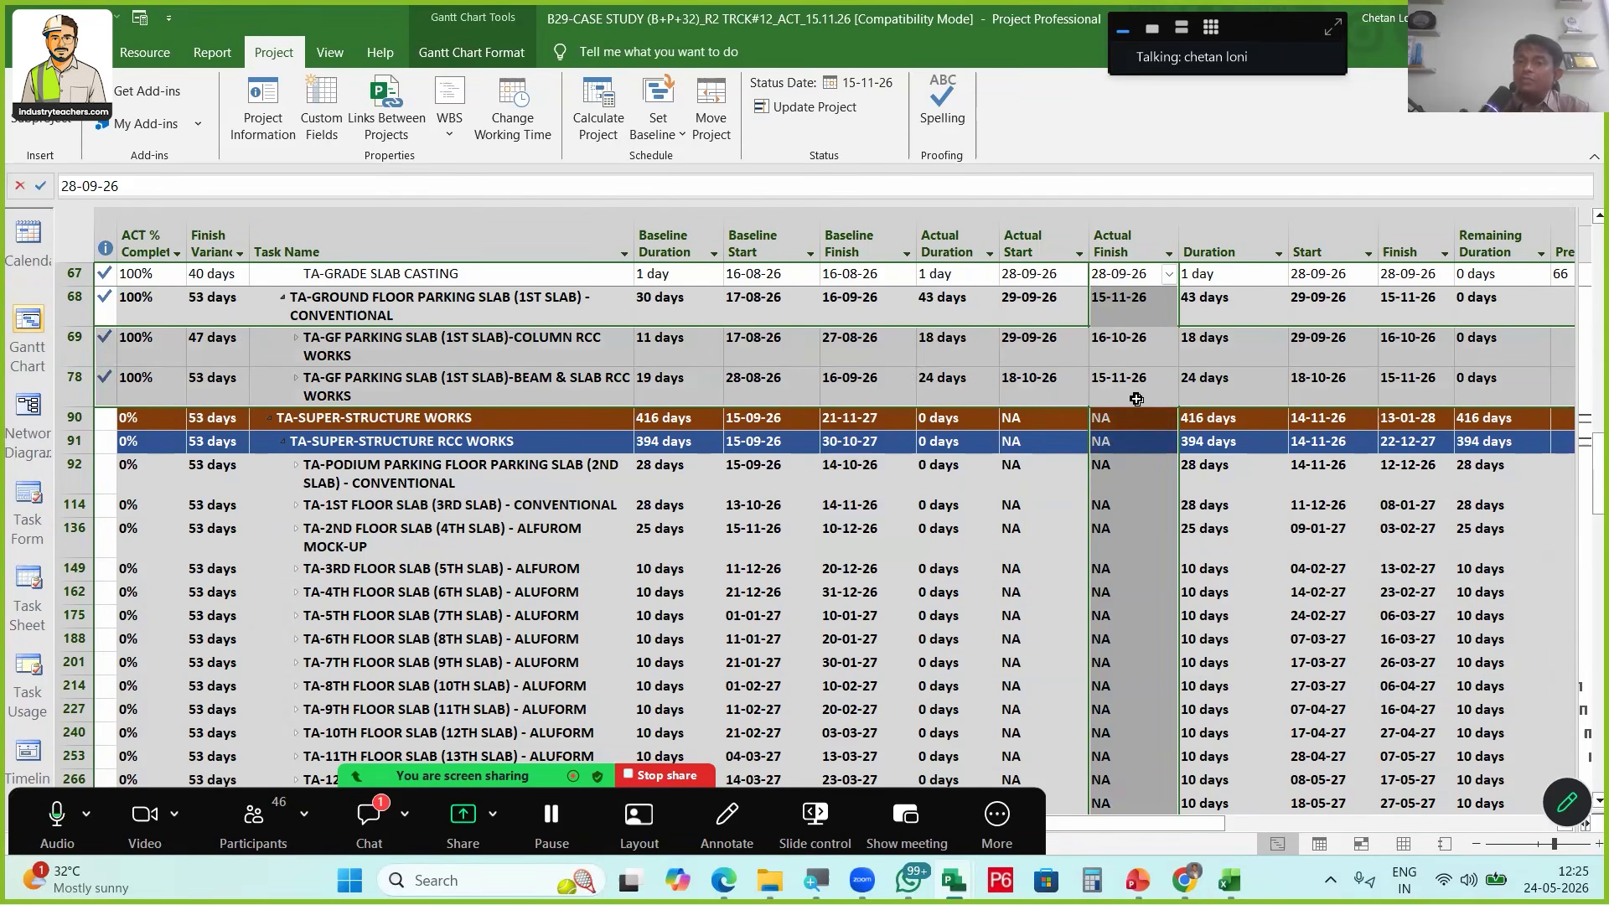
ctrl+click(72, 535)
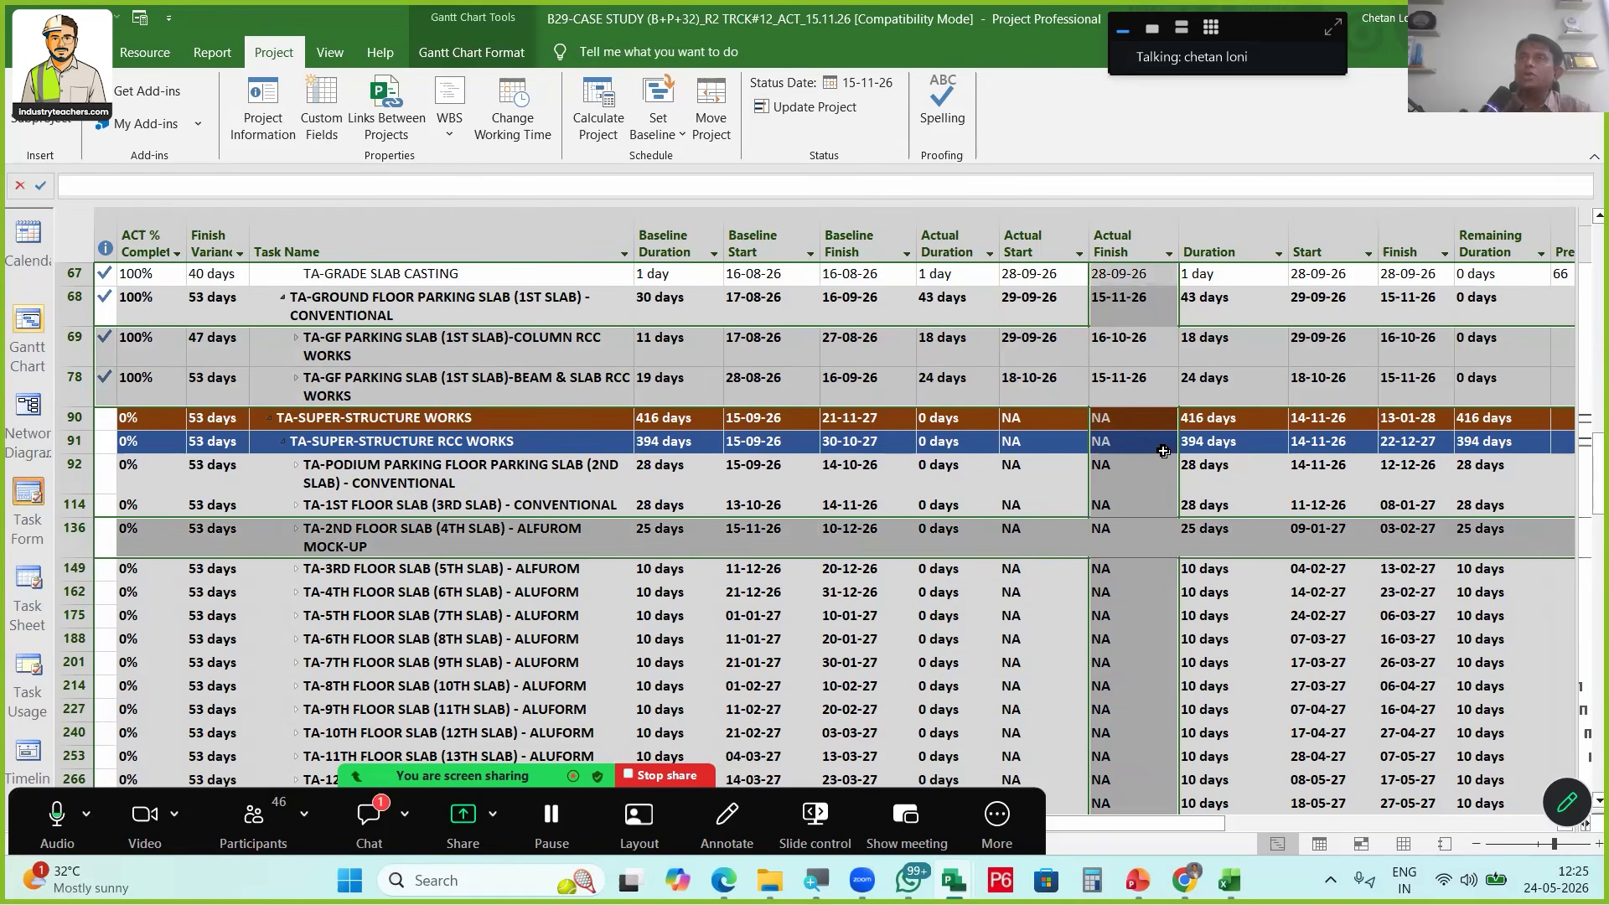
click(220, 395)
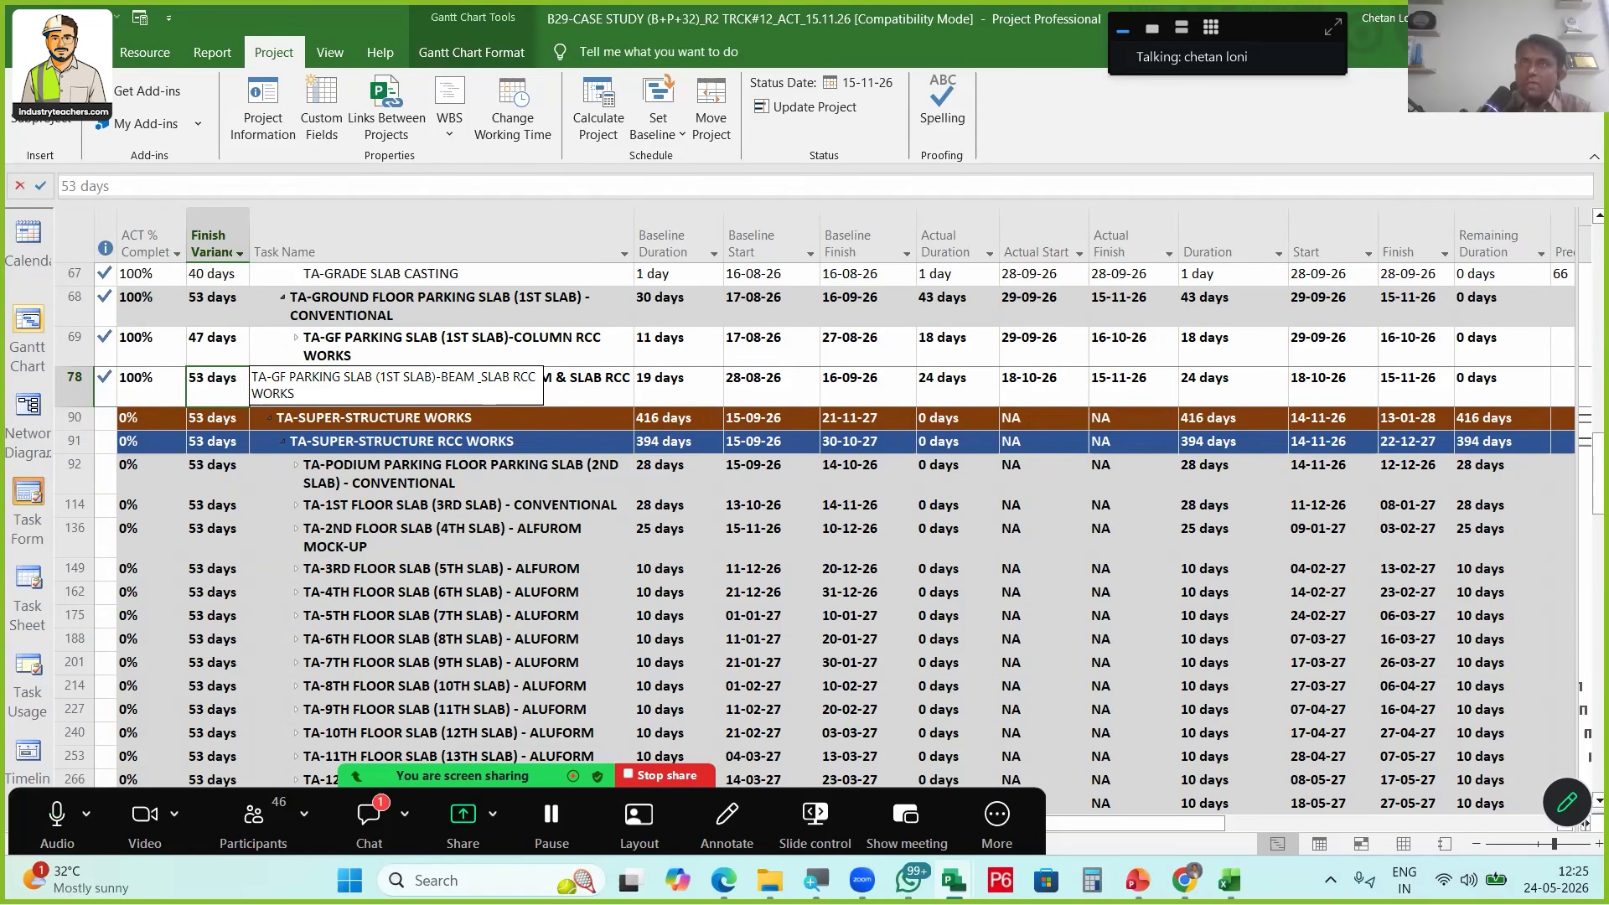
click(672, 474)
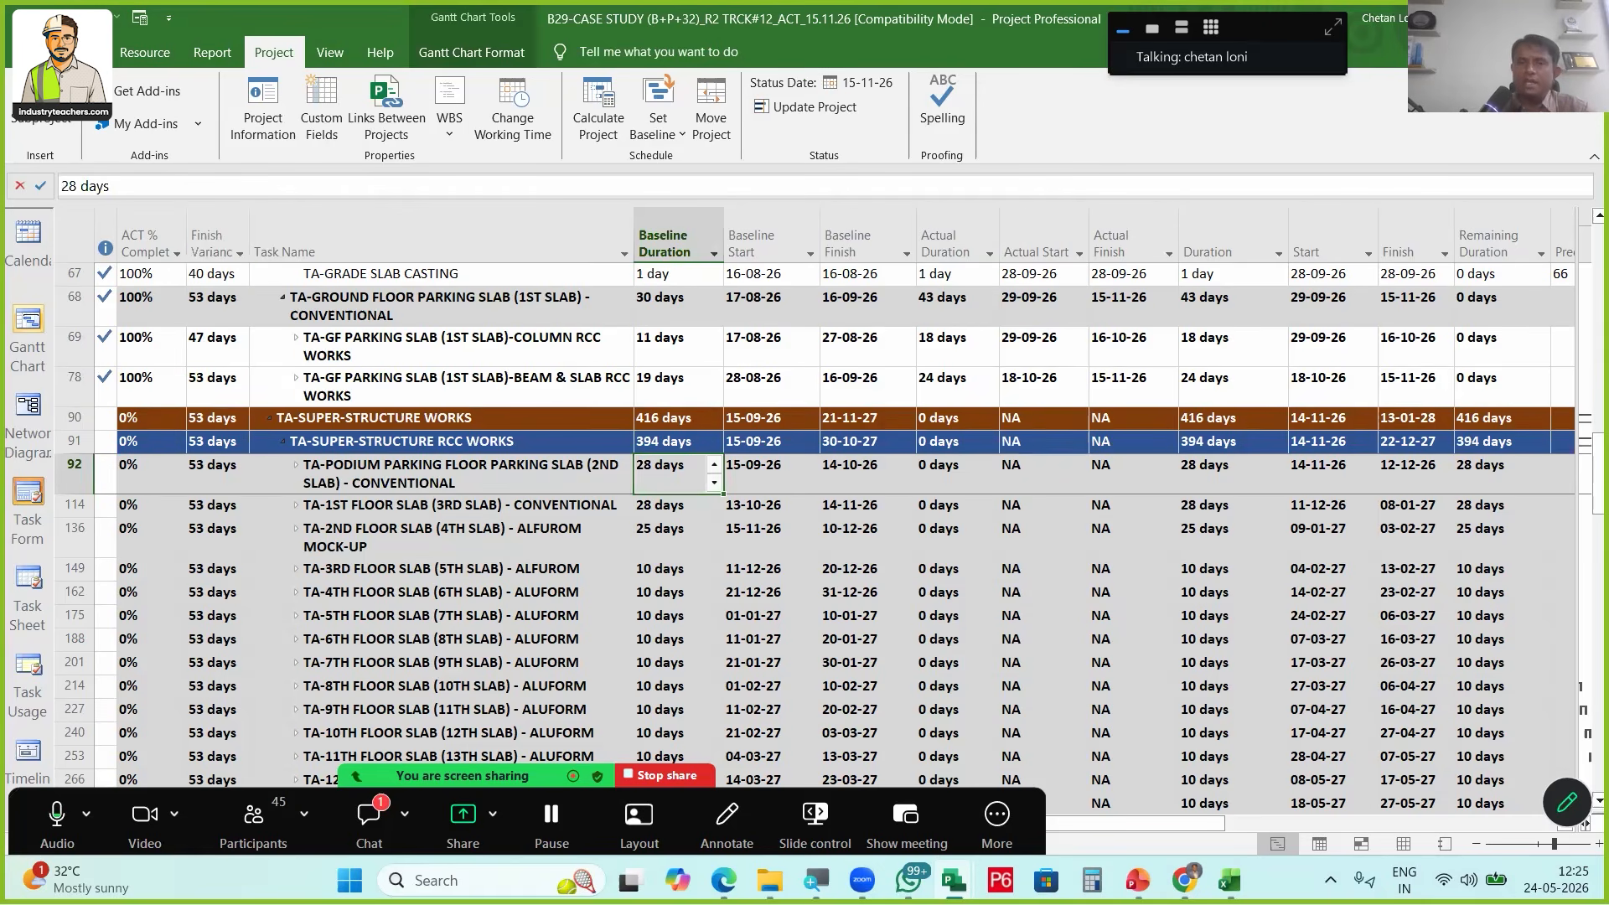